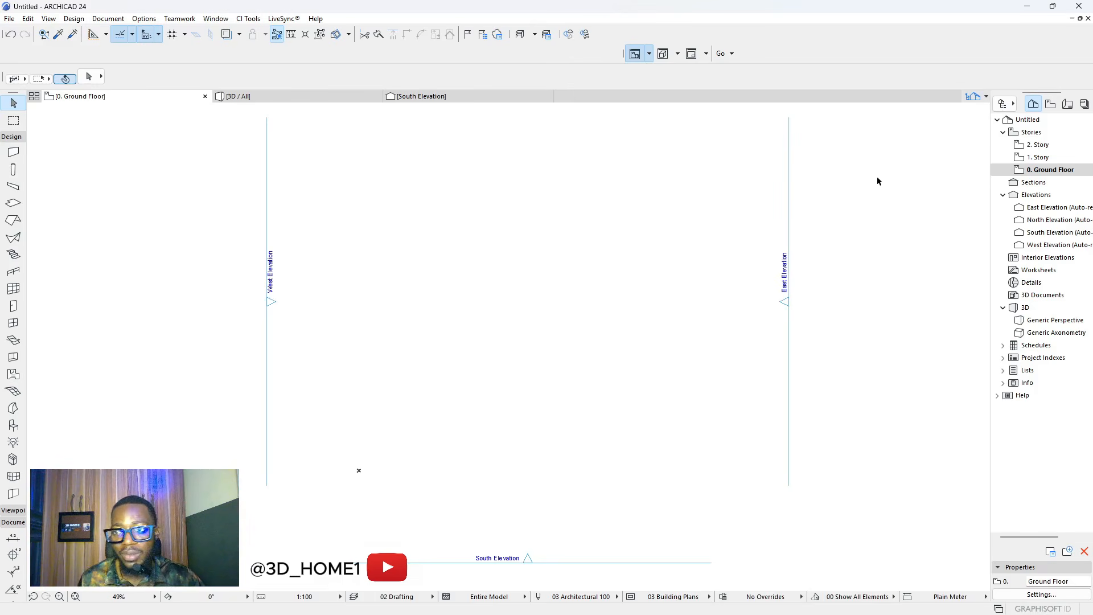
- Switch to File Explorer and find the drawing new block.dwg in the Documents folder
left_click(1027, 7)
left_click(548, 601)
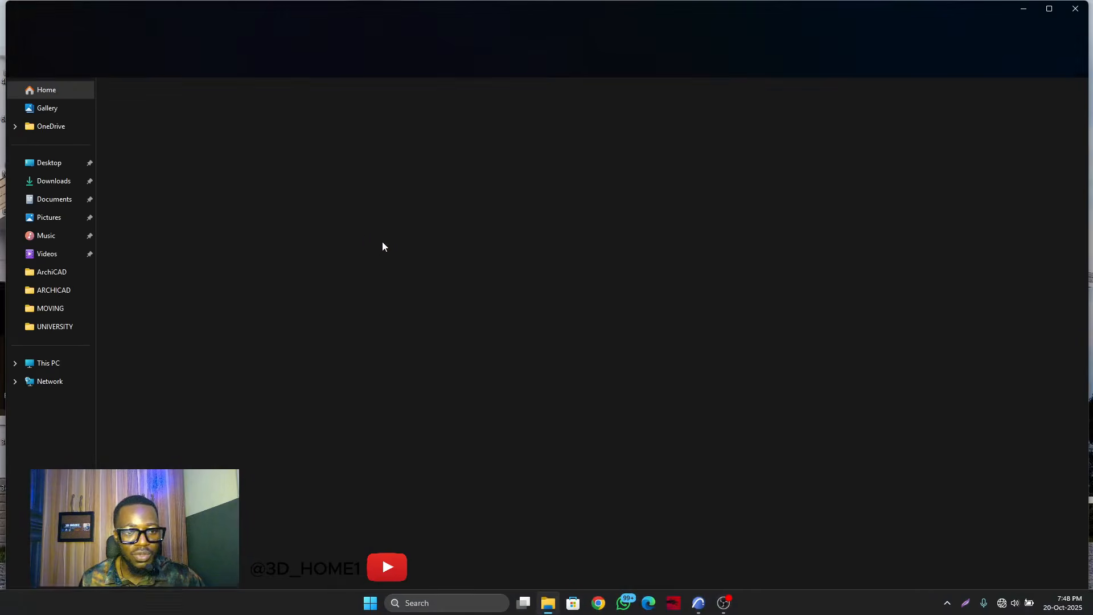
double_click(472, 126)
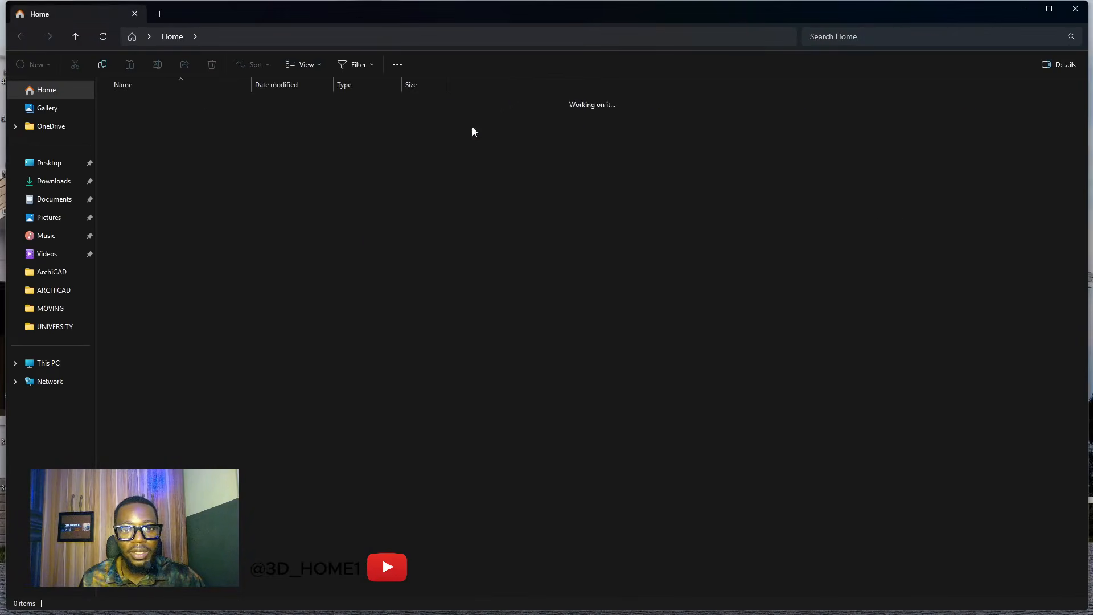
double_click(145, 233)
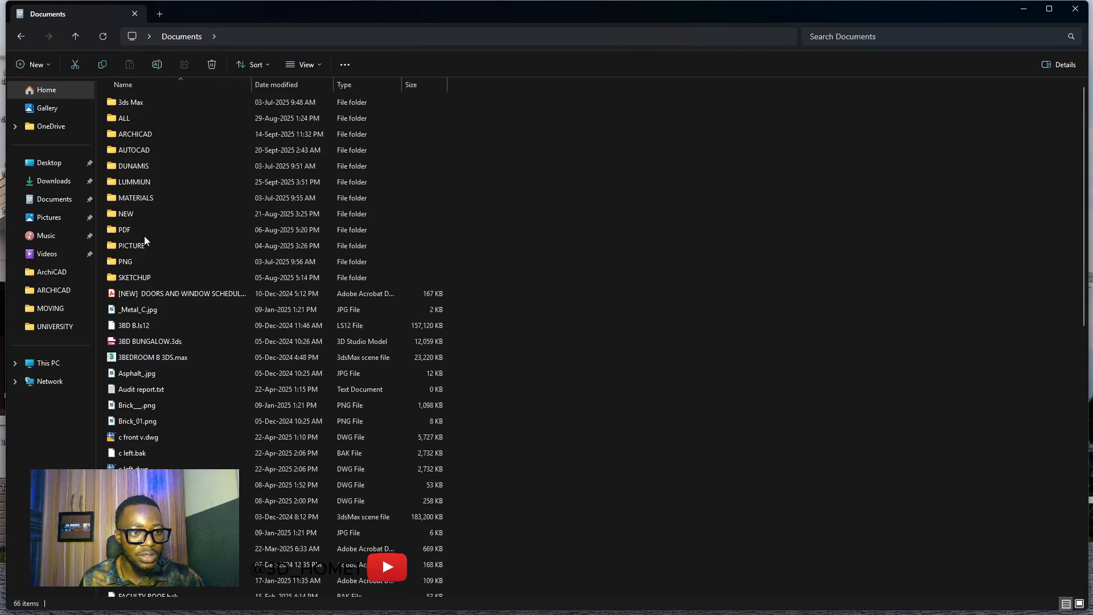
left_click(181, 36)
scroll(159, 399, "down", 15)
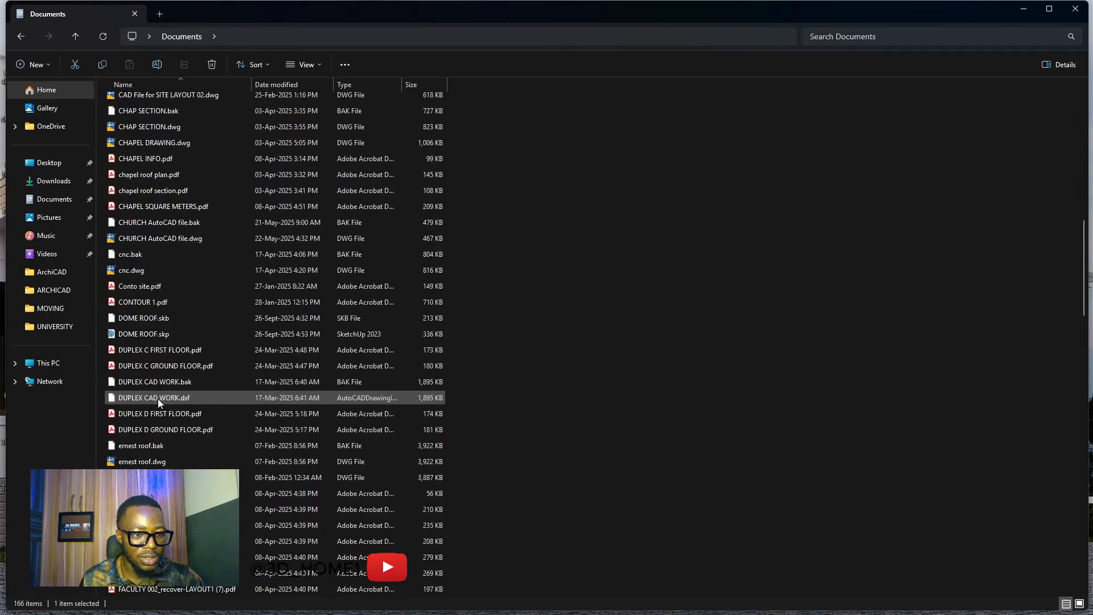
scroll(158, 398, "down", 4)
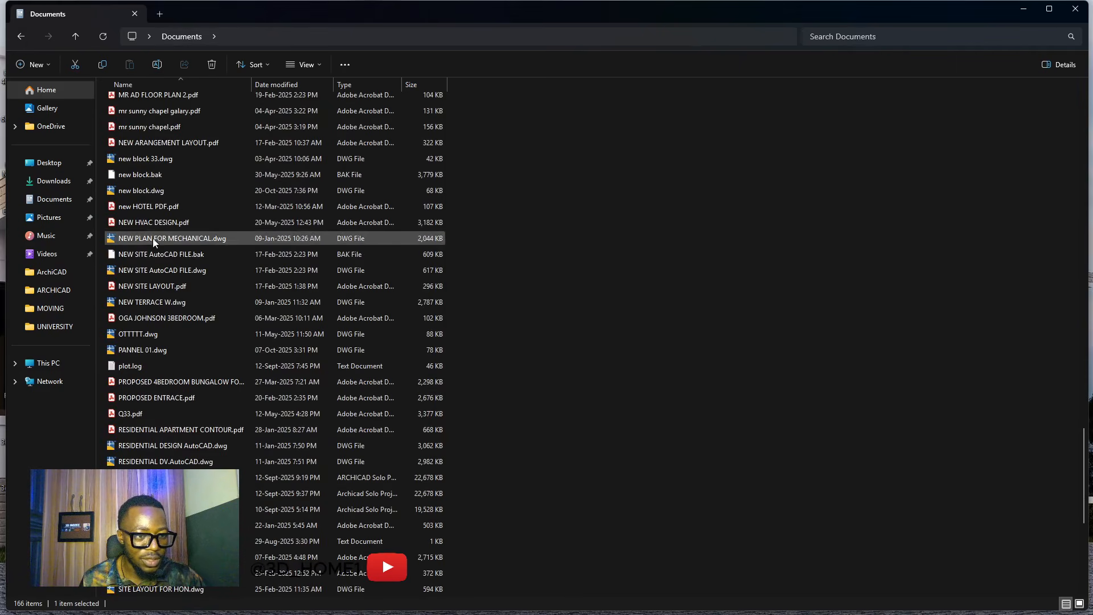
- Place new block.dwg on the ARCHICAD ground floor plan as an external drawing, with one drawing unit equal to 1 millimeter
left_click(139, 191)
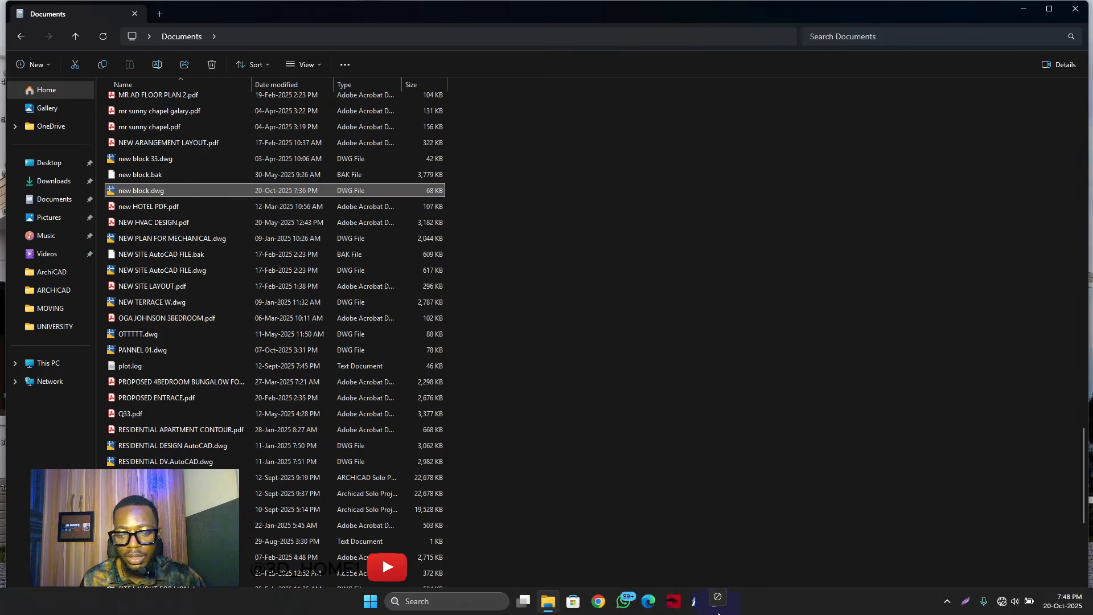
left_click(702, 608)
mouse_move(702, 608)
left_mouse_down()
mouse_move(495, 402)
mouse_move(494, 354)
left_mouse_up()
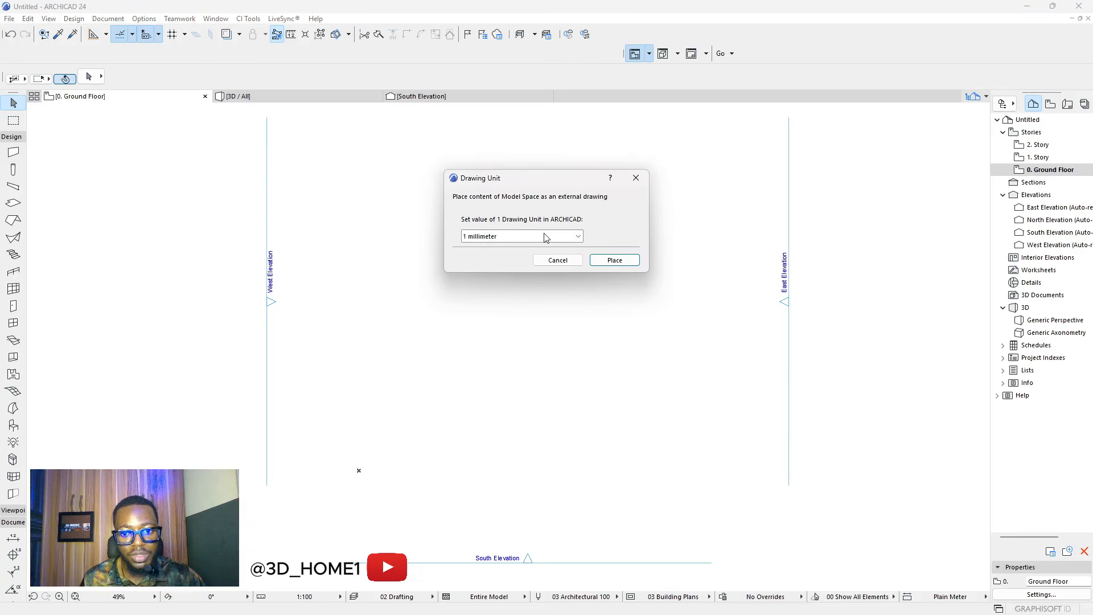
left_click(611, 263)
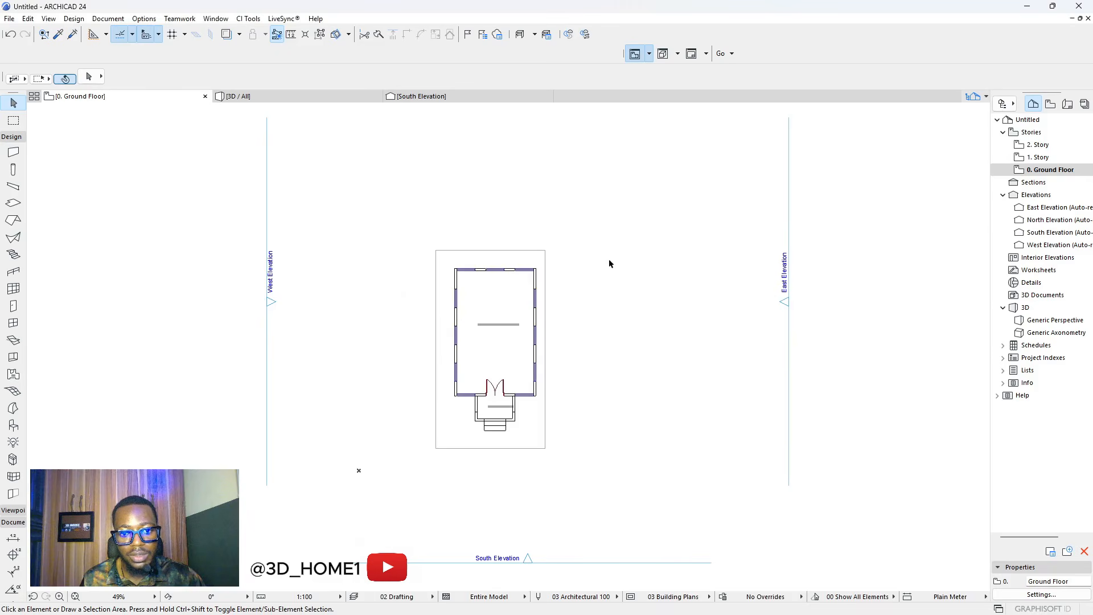
- Move the placed floor plan drawing to the centre between the west and east elevation markers, and deselect it
scroll(536, 315, "down", 3)
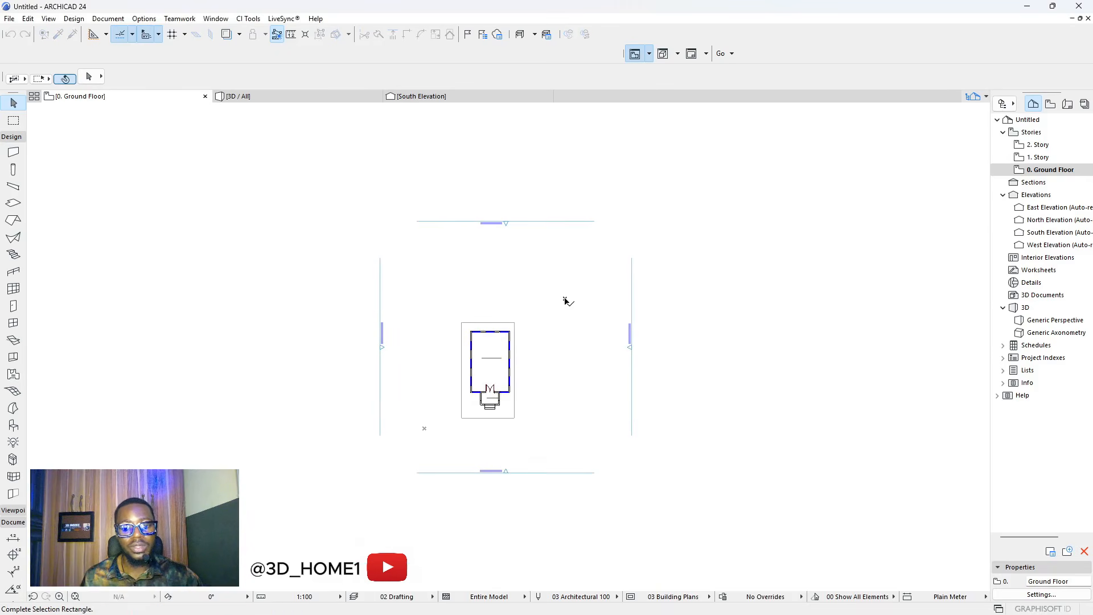
scroll(498, 359, "up", 3)
left_click_drag(561, 449, 401, 183)
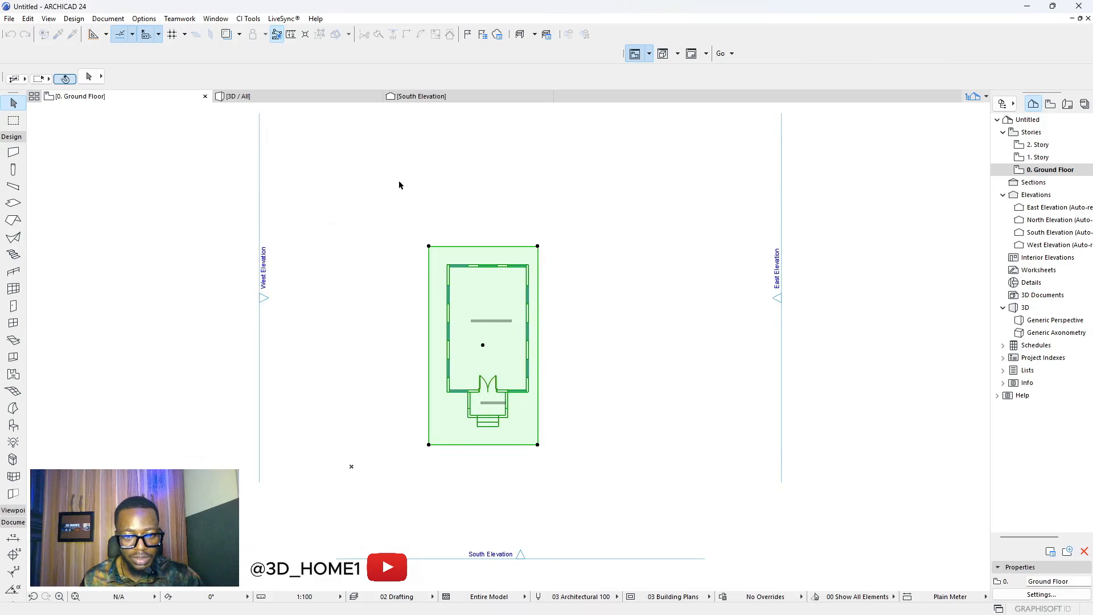
left_click_drag(471, 341, 521, 320)
scroll(509, 374, "down", 3)
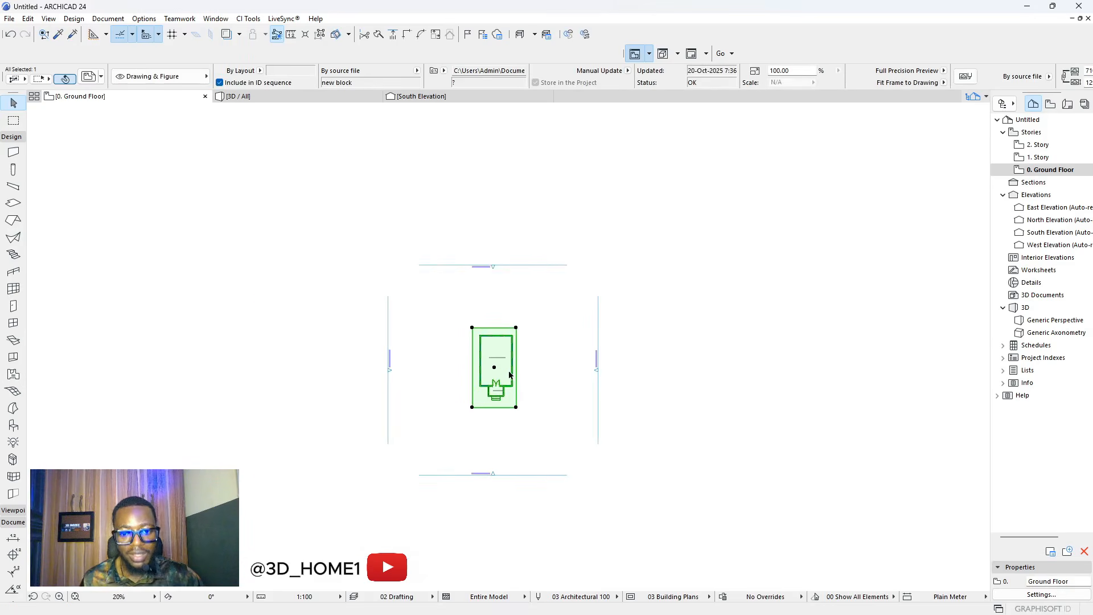
left_click(642, 344)
- Measure the wall thickness at the upper-right corner of the computer room
scroll(478, 371, "up", 4)
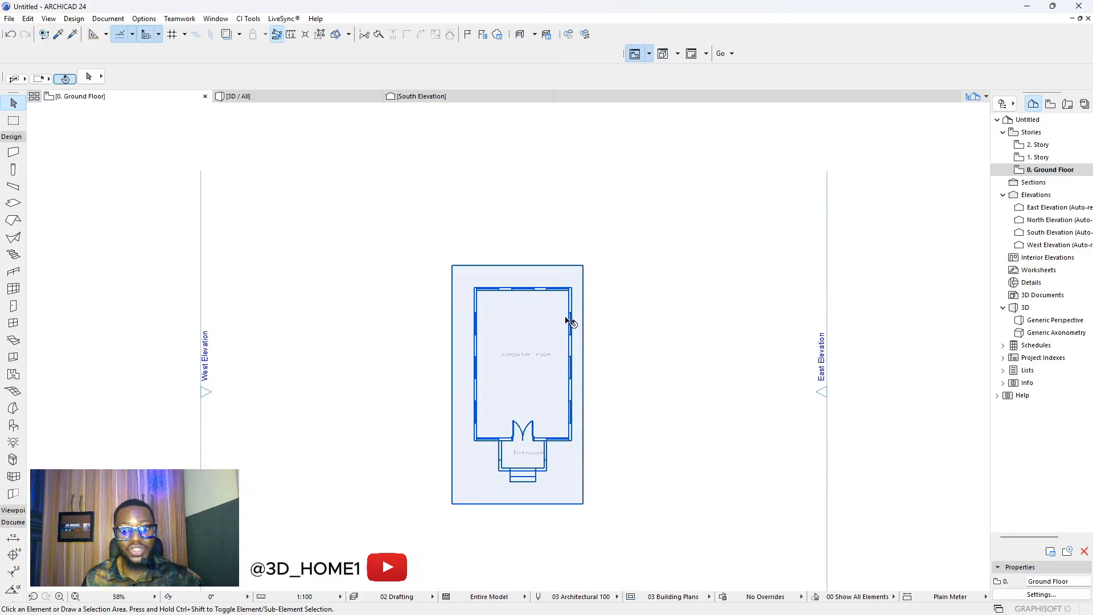
scroll(597, 278, "up", 4)
scroll(510, 303, "up", 2)
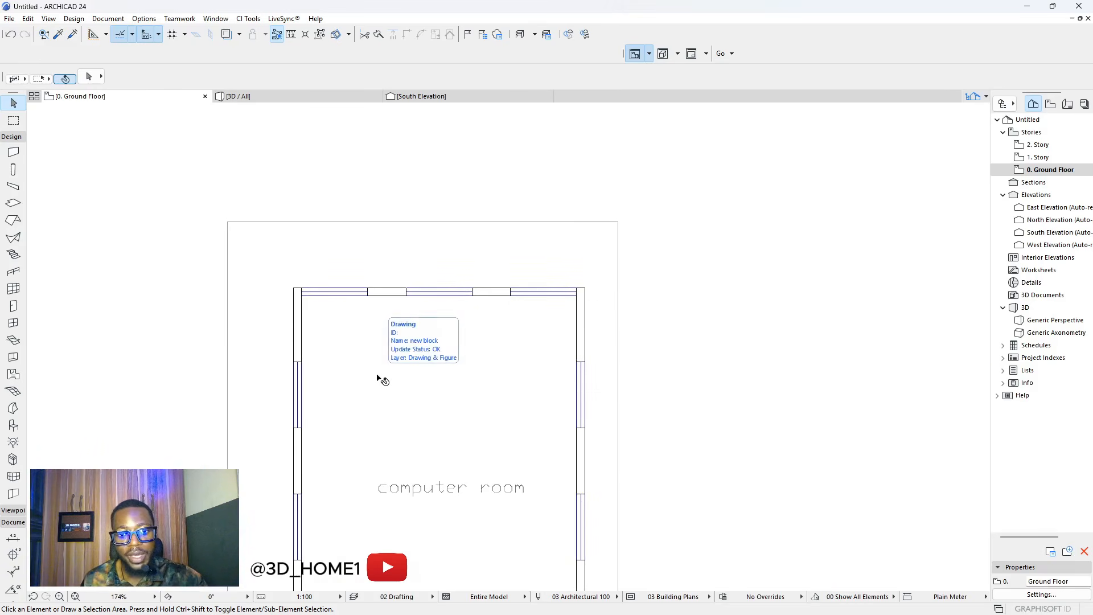
scroll(442, 371, "down", 1)
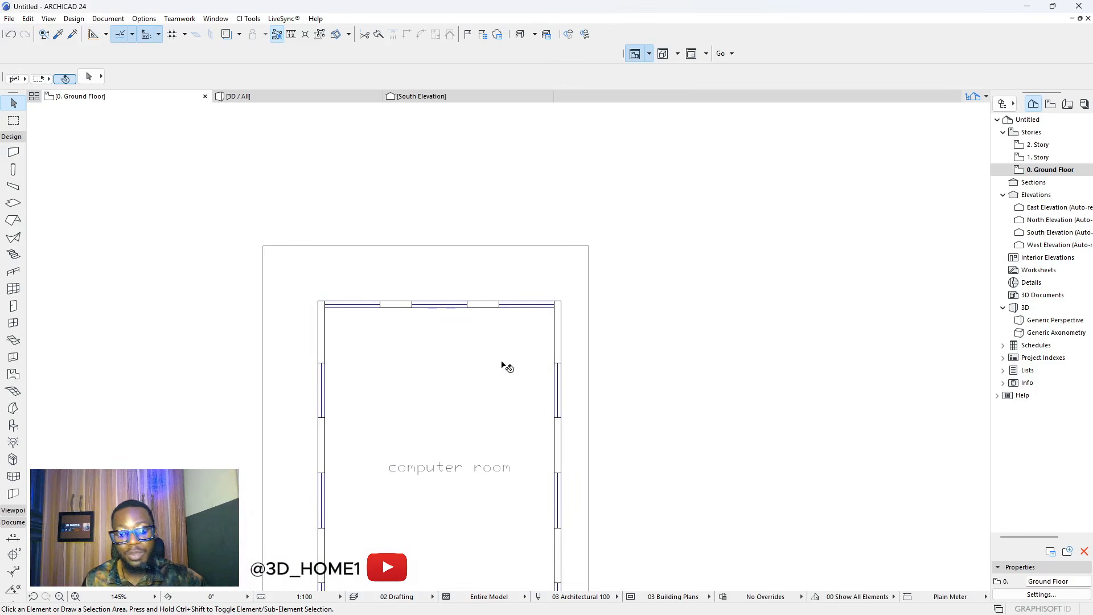
scroll(627, 295, "down", 3)
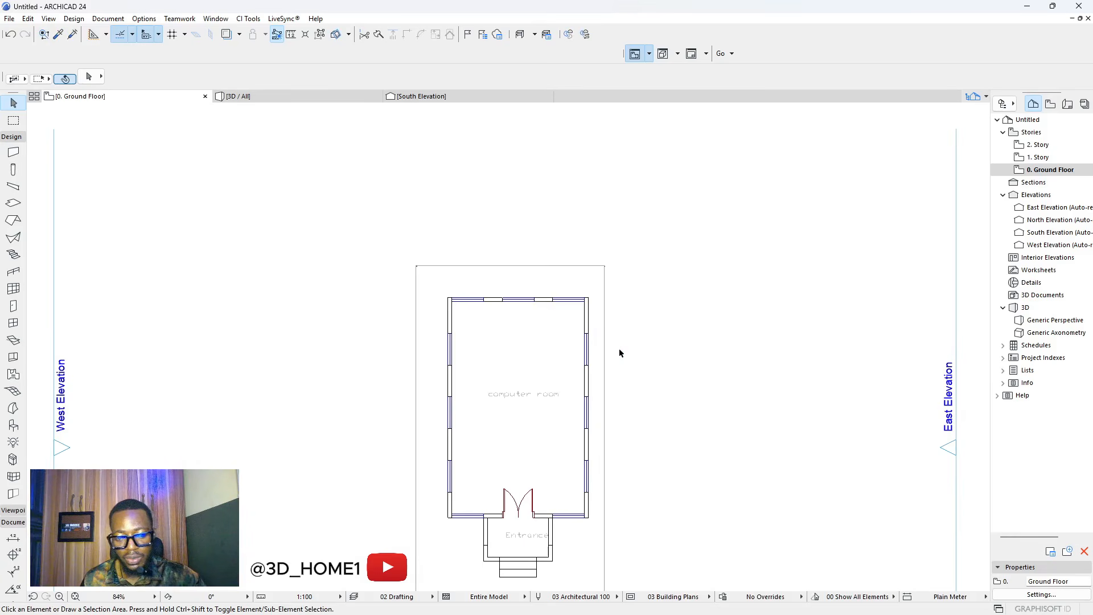
key("m")
scroll(598, 321, "up", 5)
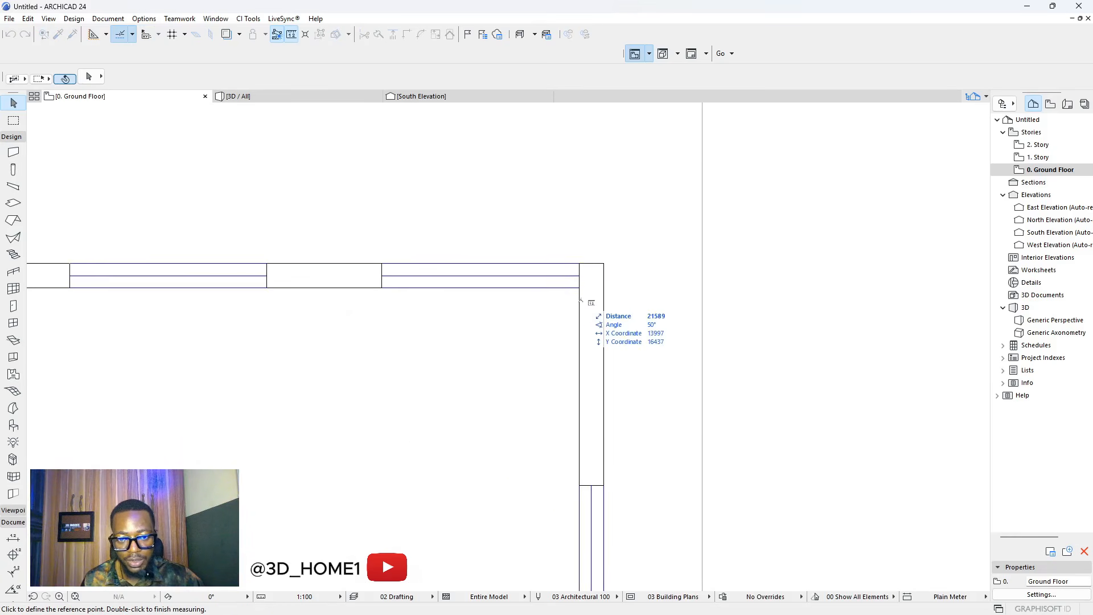
left_click(579, 296)
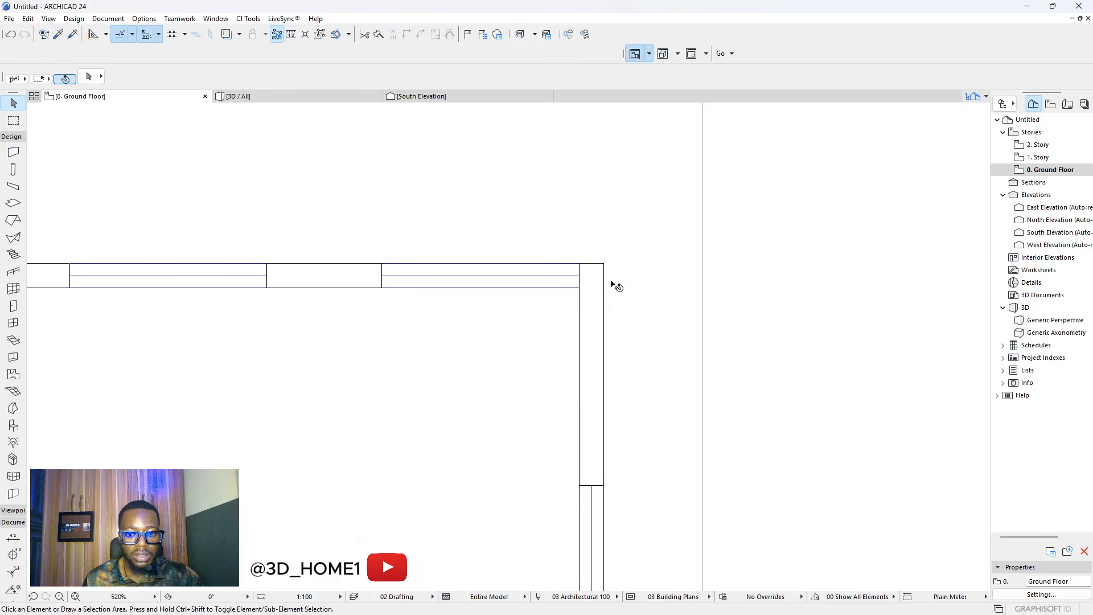
- Measure the width of the rightmost window in the computer room's upper wall
scroll(610, 285, "down", 3)
scroll(566, 288, "up", 3)
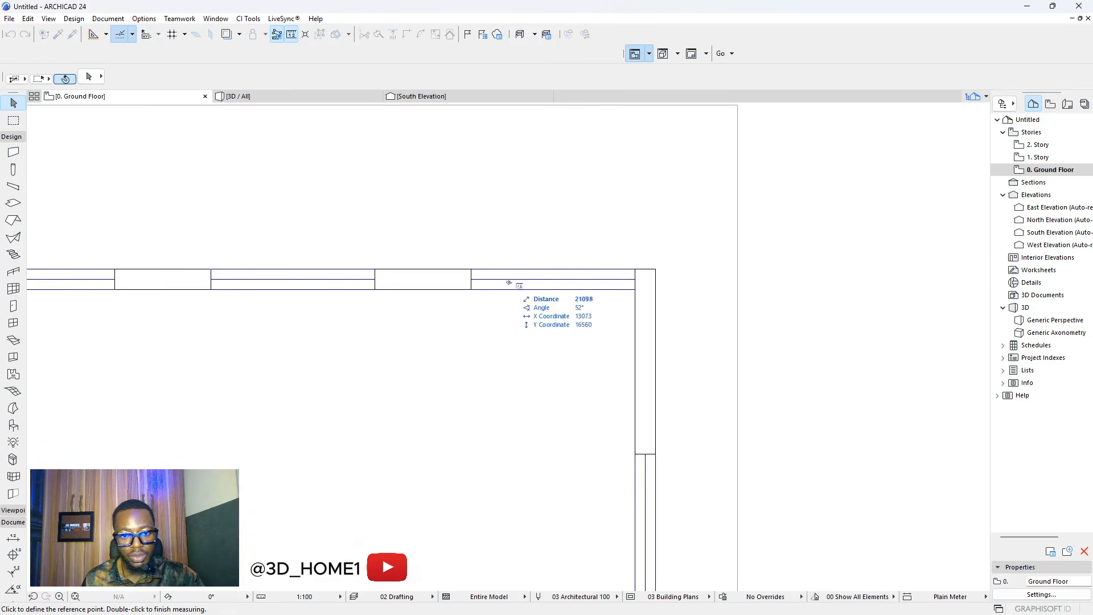
scroll(535, 285, "down", 3)
scroll(418, 285, "up", 2)
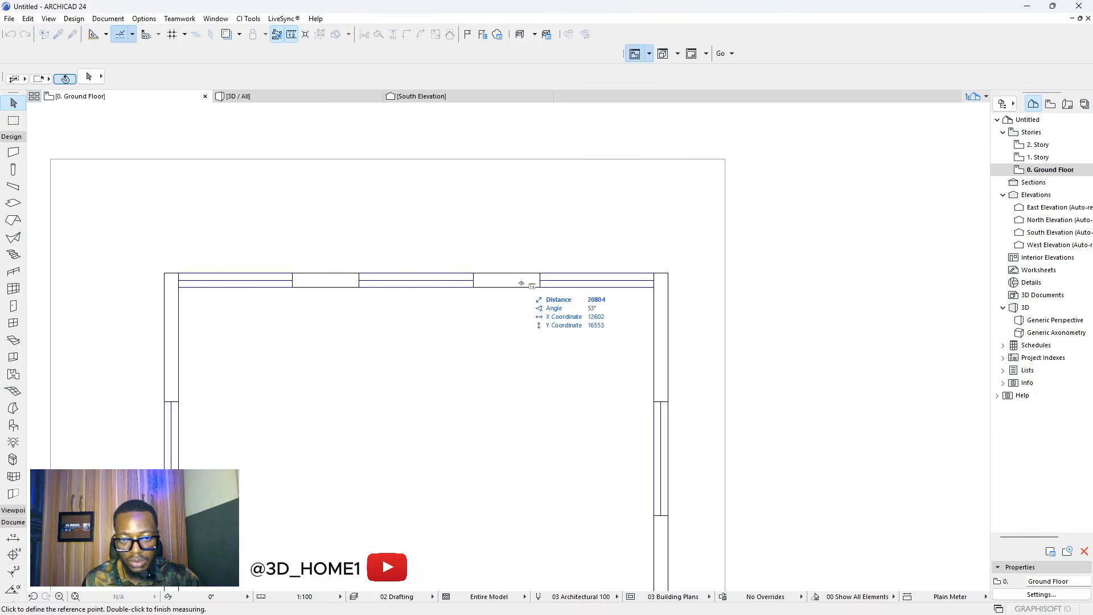
scroll(592, 274, "down", 5)
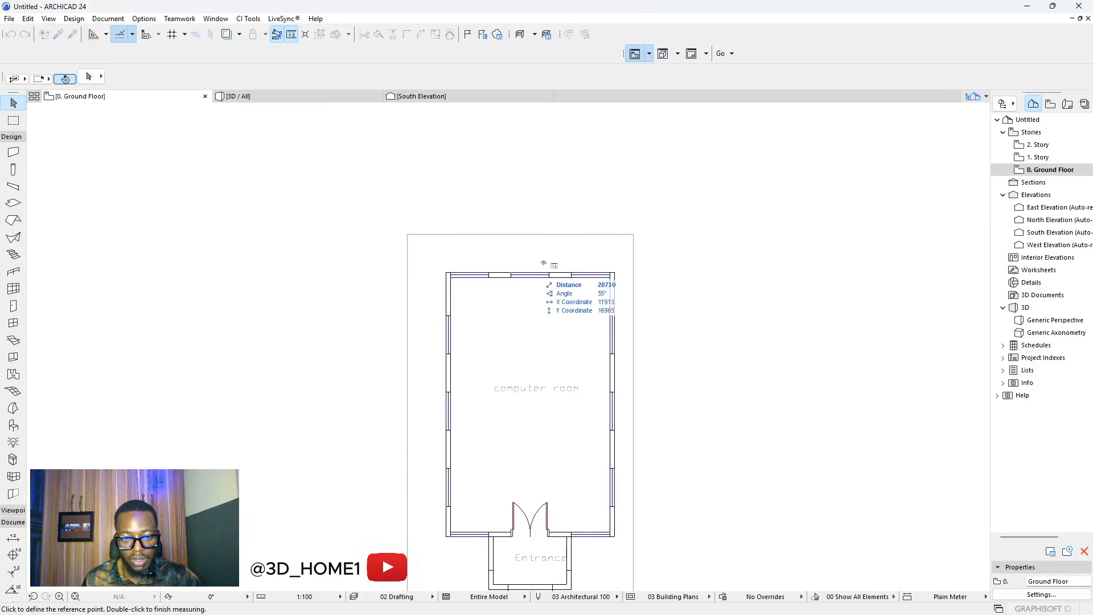
scroll(549, 265, "up", 6)
left_click(414, 286)
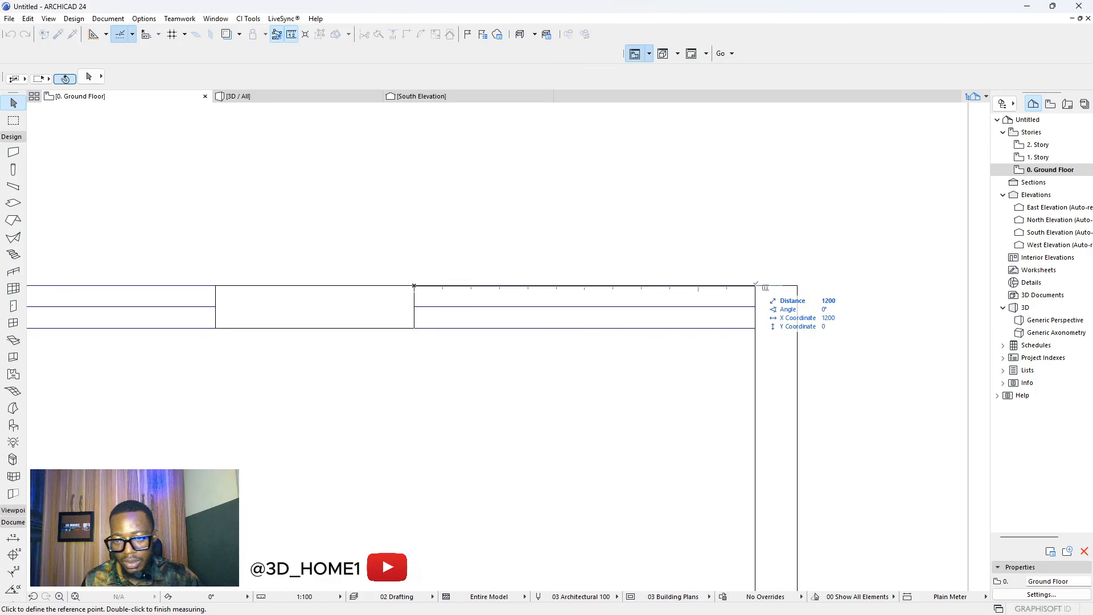
scroll(610, 215, "down", 8)
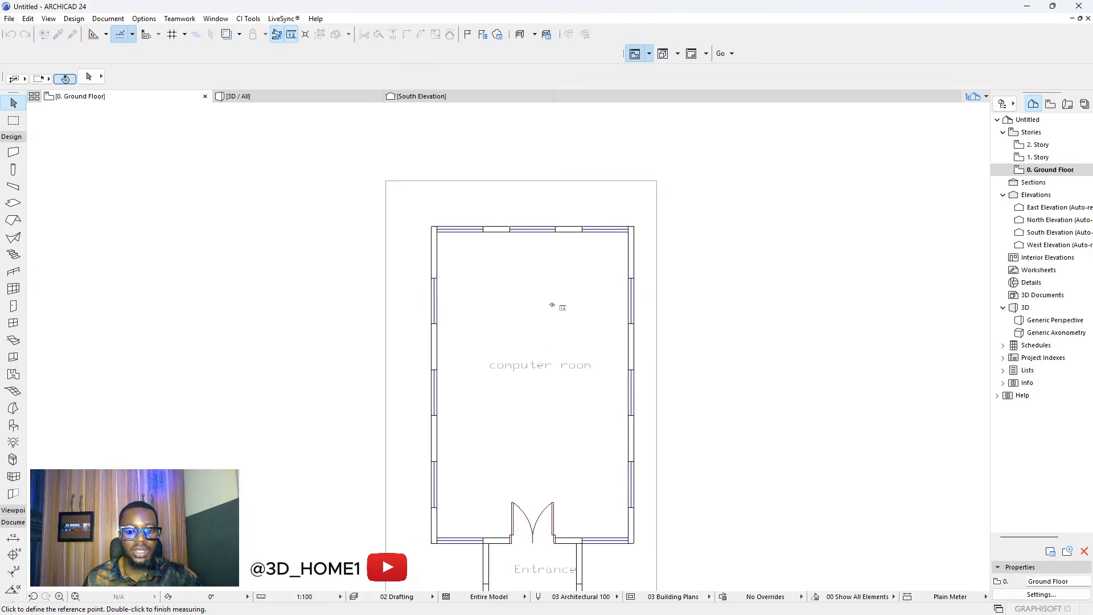
key("Escape")
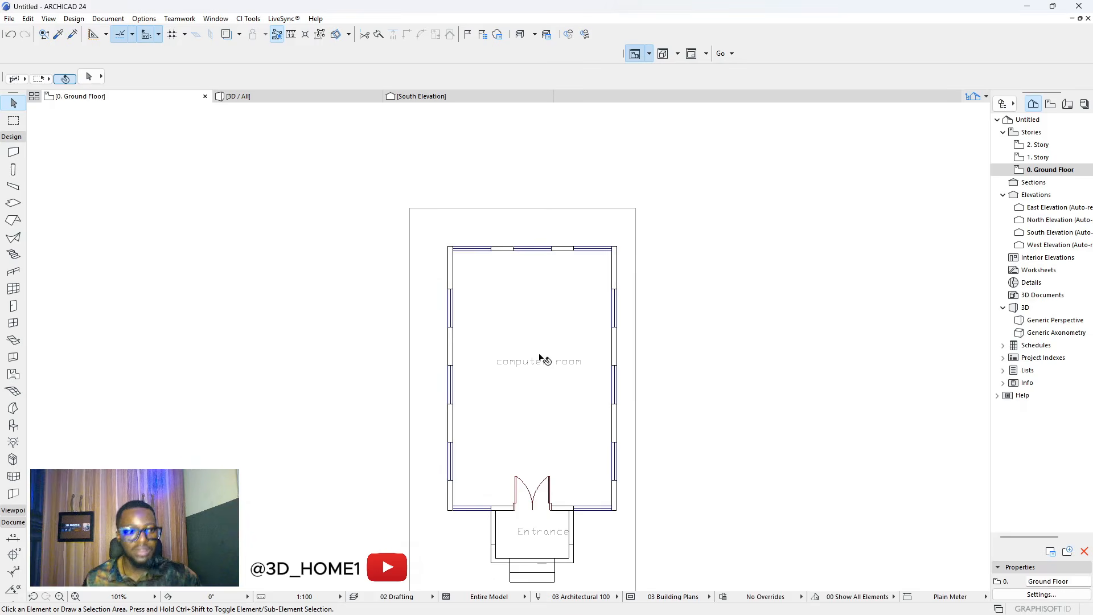
- Set the default wall to a basic structure with a thickness of 150 mm
double_click(13, 152)
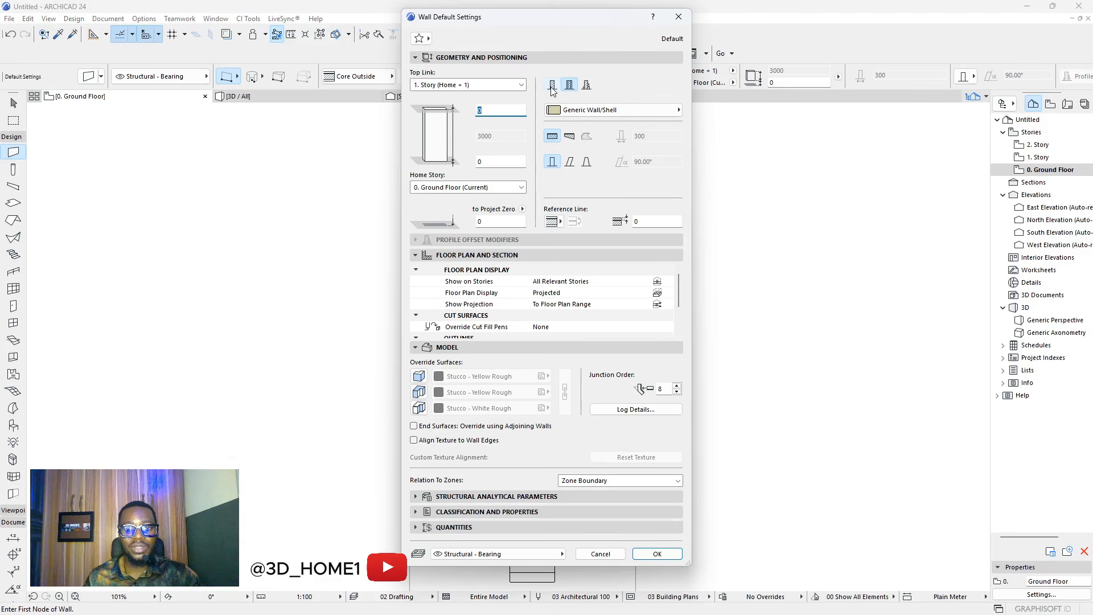
left_click(552, 86)
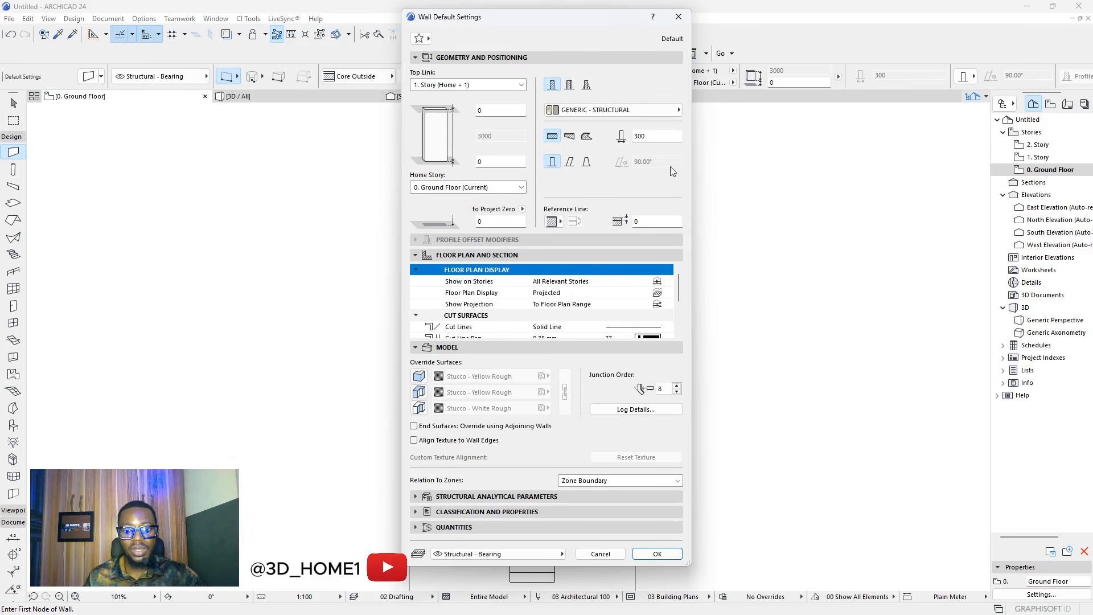
left_click_drag(649, 137, 638, 138)
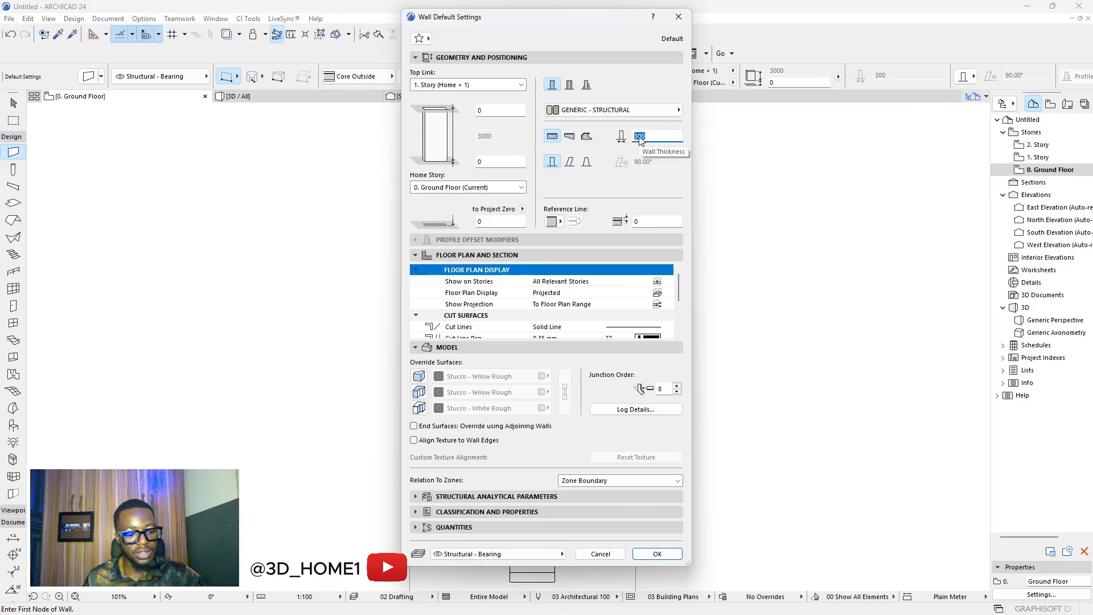
- Override all three default wall surfaces, link them, assign Paint - Titanium White, and apply the wall settings
left_click(419, 376)
left_click(420, 392)
left_click(419, 407)
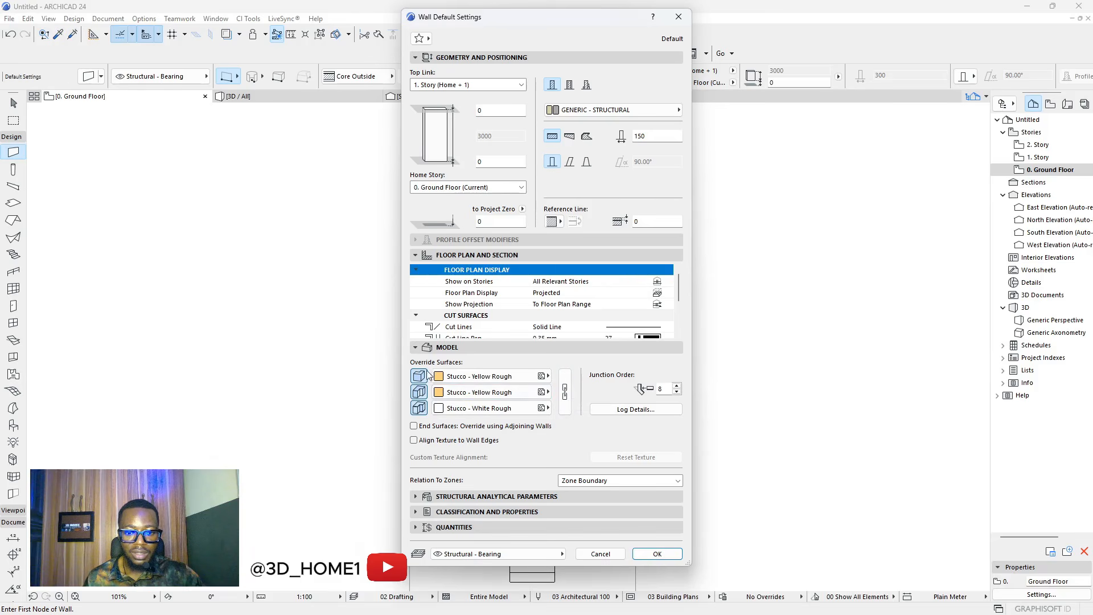
left_click(565, 392)
left_click(438, 378)
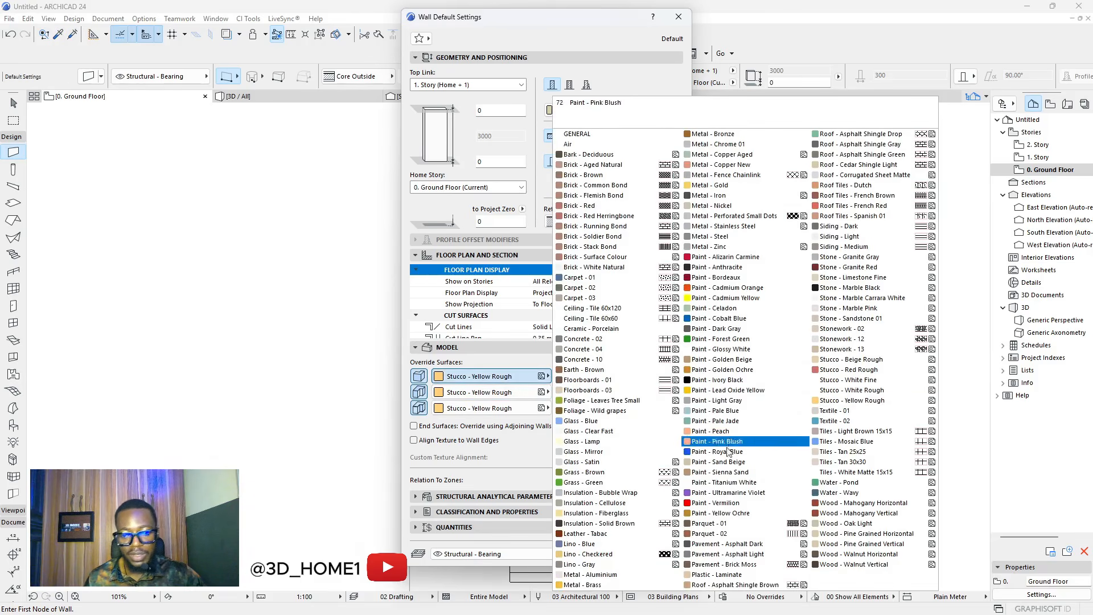
left_click(740, 483)
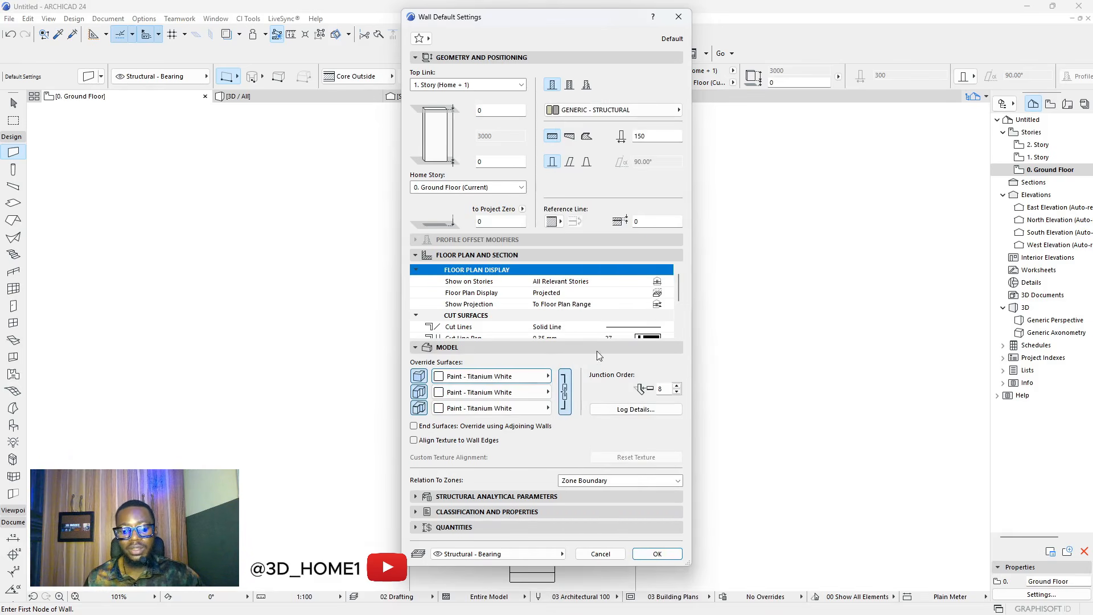
left_click(667, 554)
- Set the ground floor's height to the next story to 450 in the story settings
double_click(1053, 171)
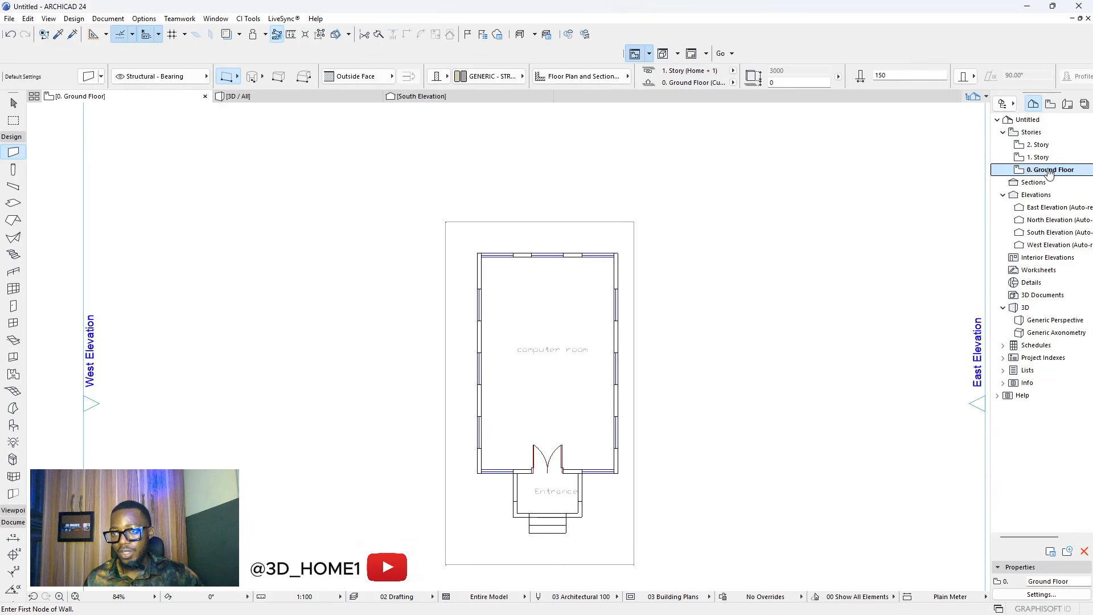
scroll(486, 240, "down", 2)
scroll(552, 336, "up", 1)
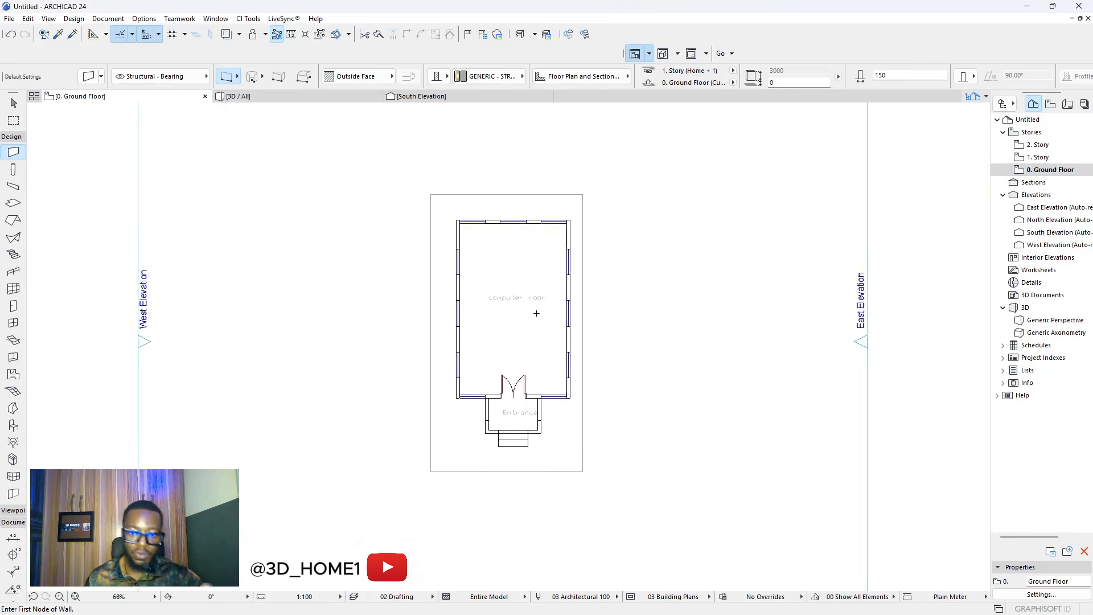
scroll(539, 313, "down", 1)
scroll(544, 308, "down", 1)
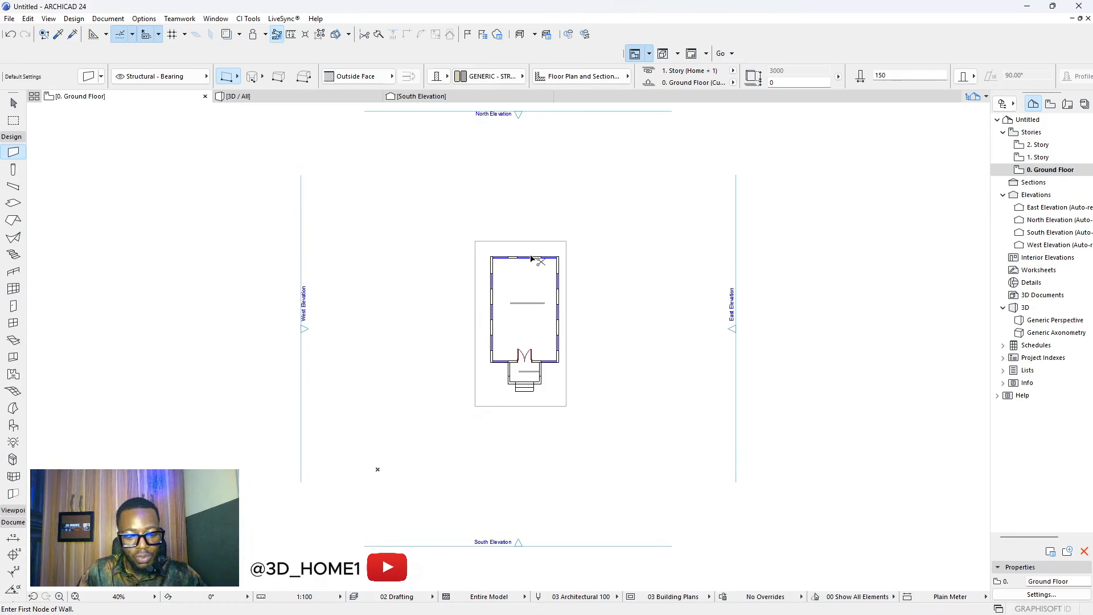
key("ctrl+7")
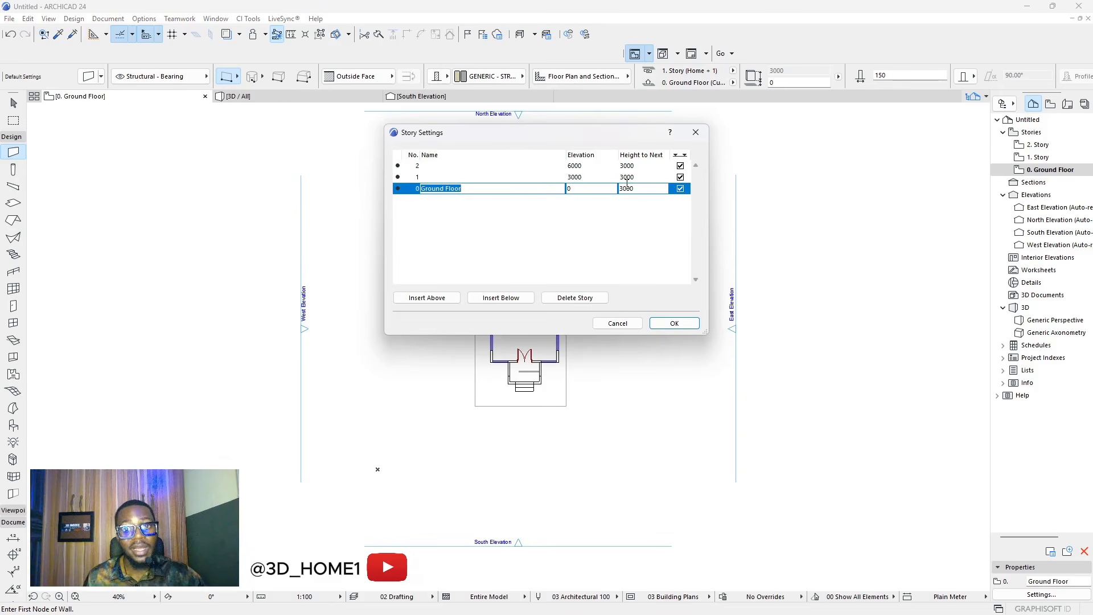
double_click(644, 188)
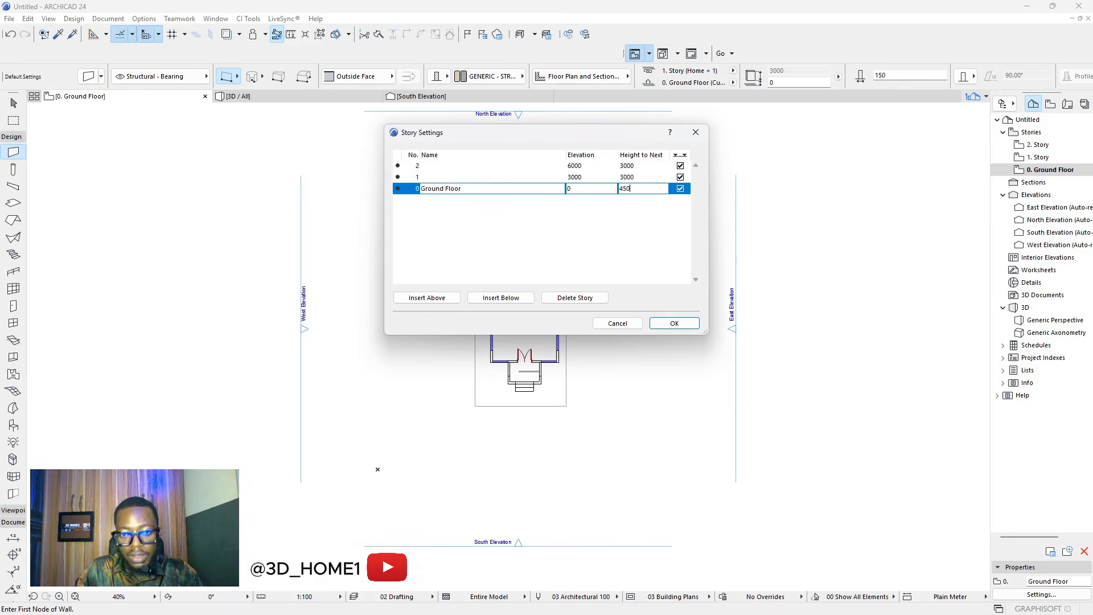
key("Return")
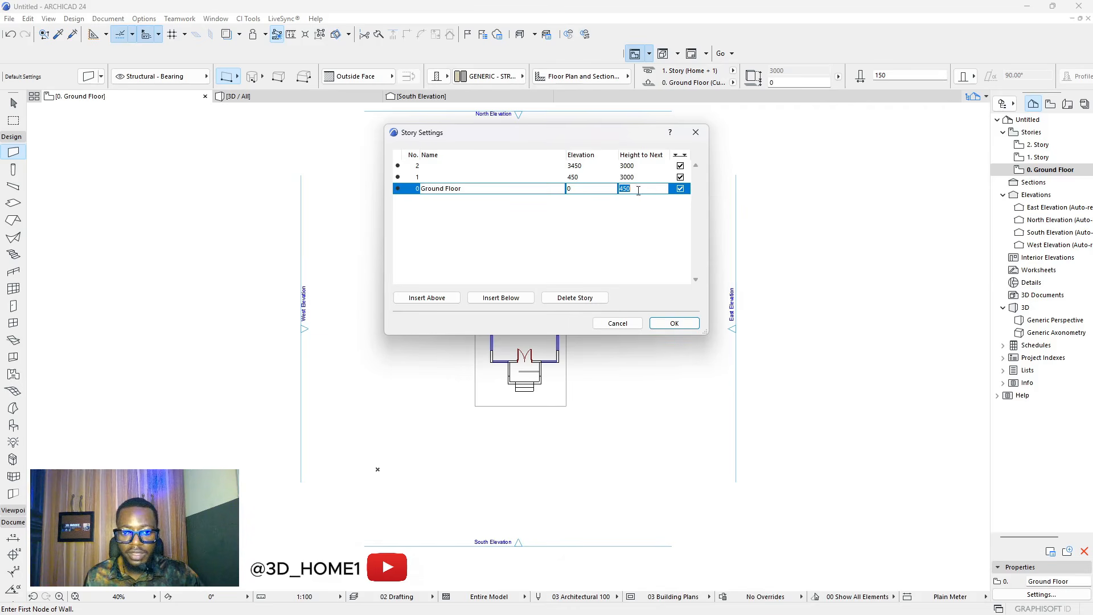
- Apply the story settings and open the South Elevation to check the story levels
left_click(674, 323)
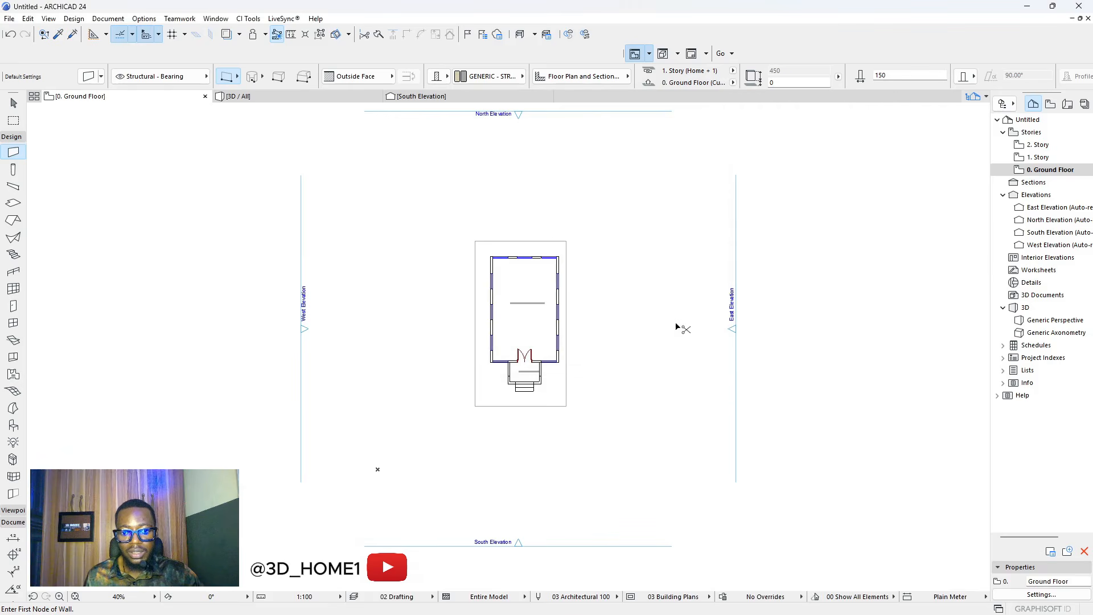
scroll(618, 341, "up", 2)
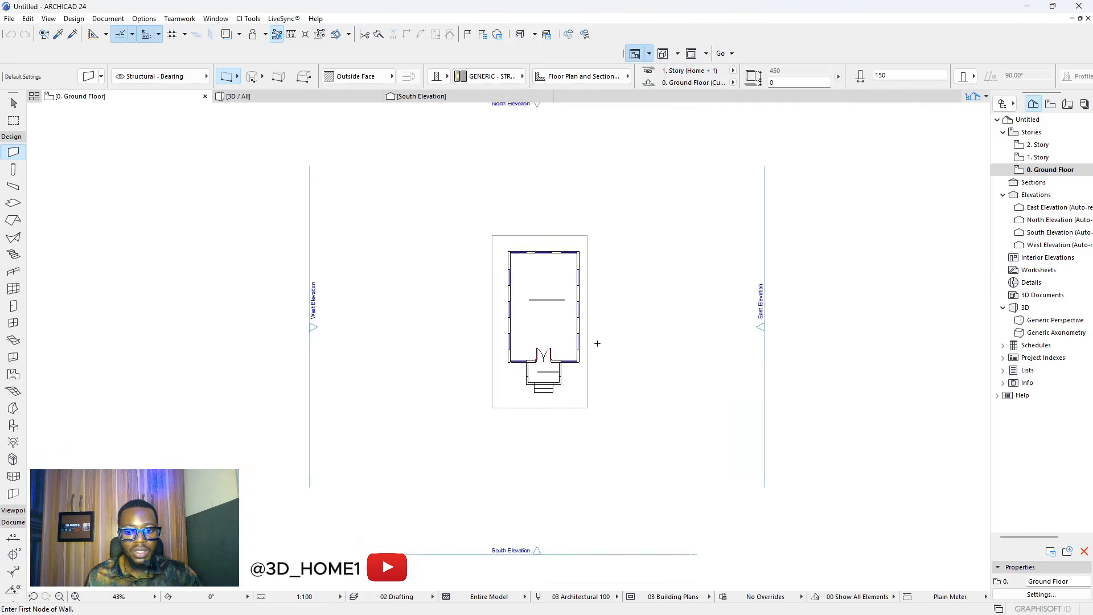
key("Escape")
left_click(421, 96)
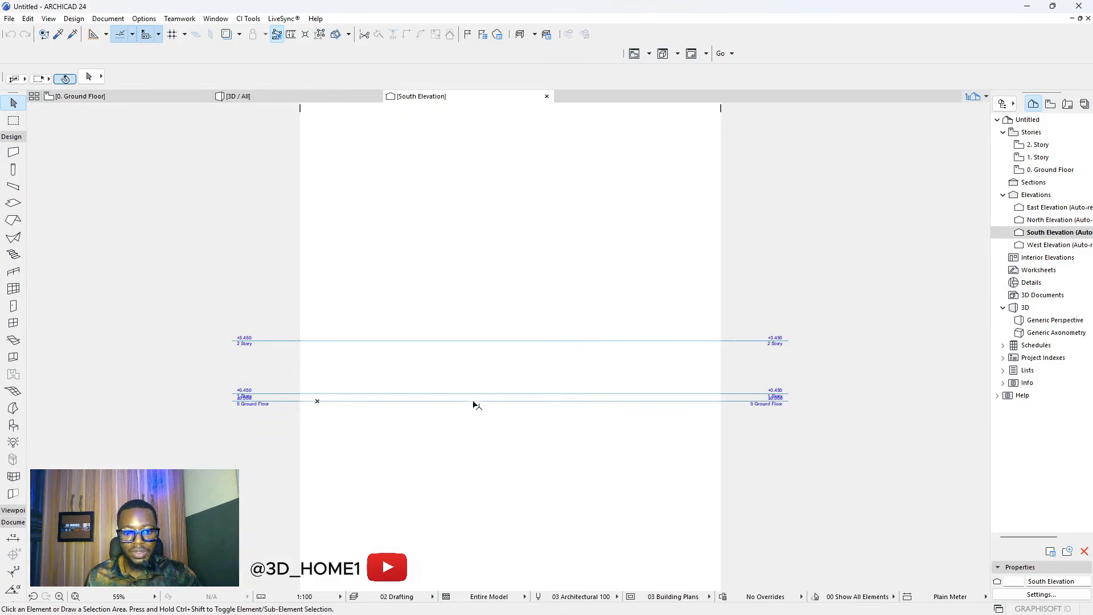
scroll(484, 406, "up", 4)
scroll(792, 403, "down", 3)
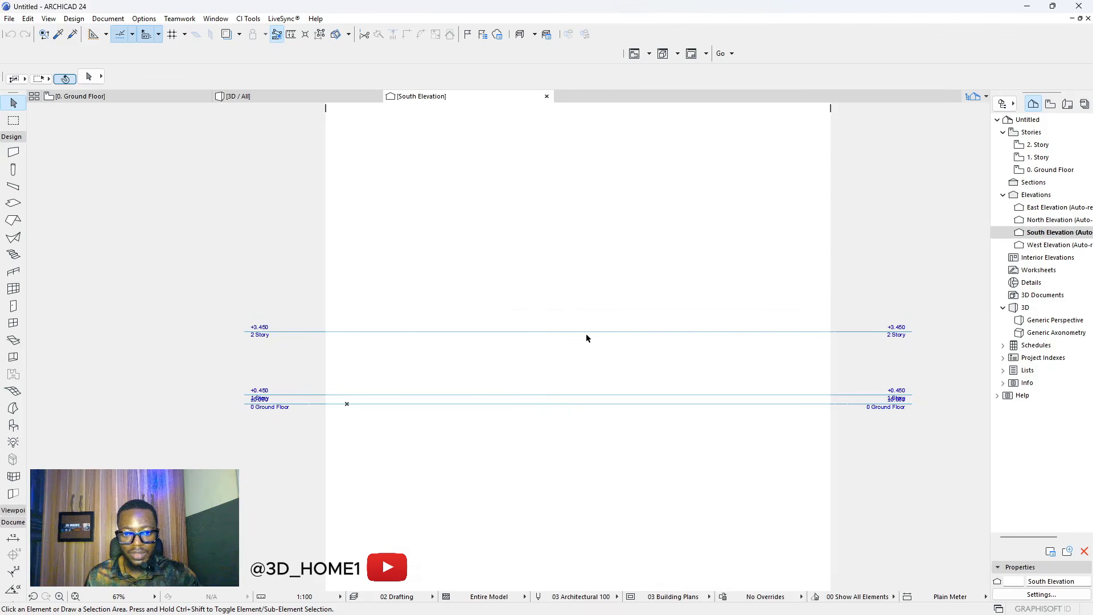
- Return to the Ground Floor plan and frame the computer room drawing
left_click(188, 96)
scroll(569, 313, "up", 3)
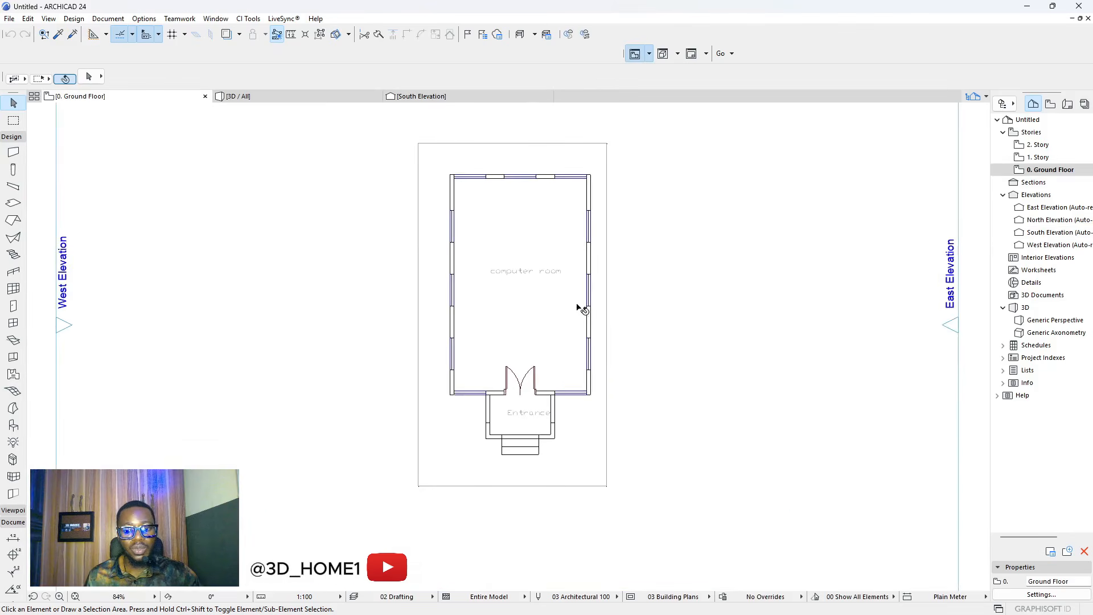
scroll(598, 339, "down", 3)
scroll(552, 294, "up", 4)
scroll(542, 305, "down", 1)
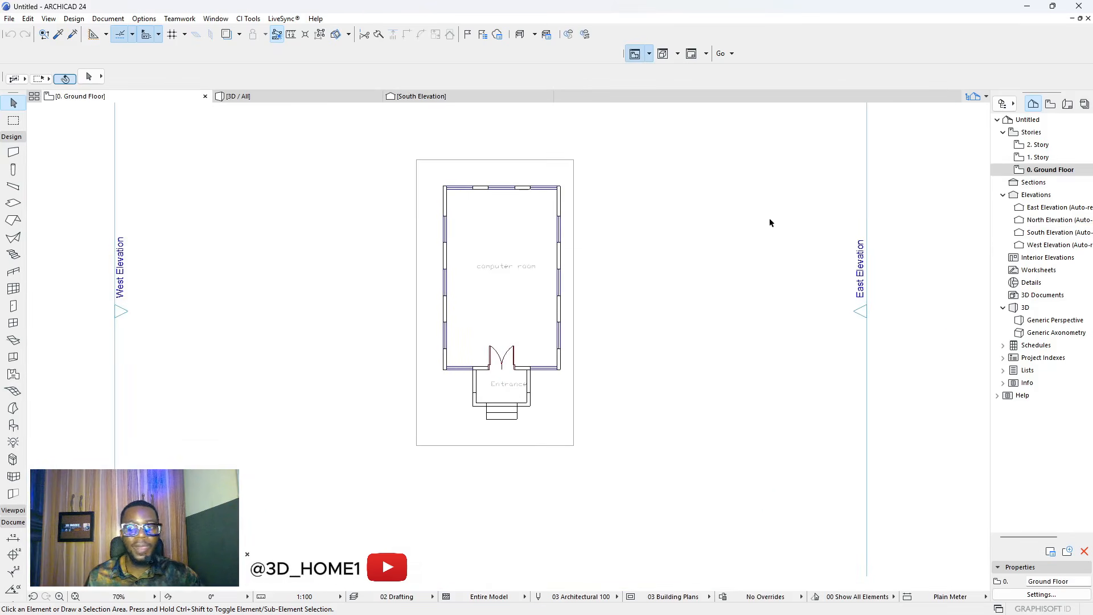
left_click(1018, 170)
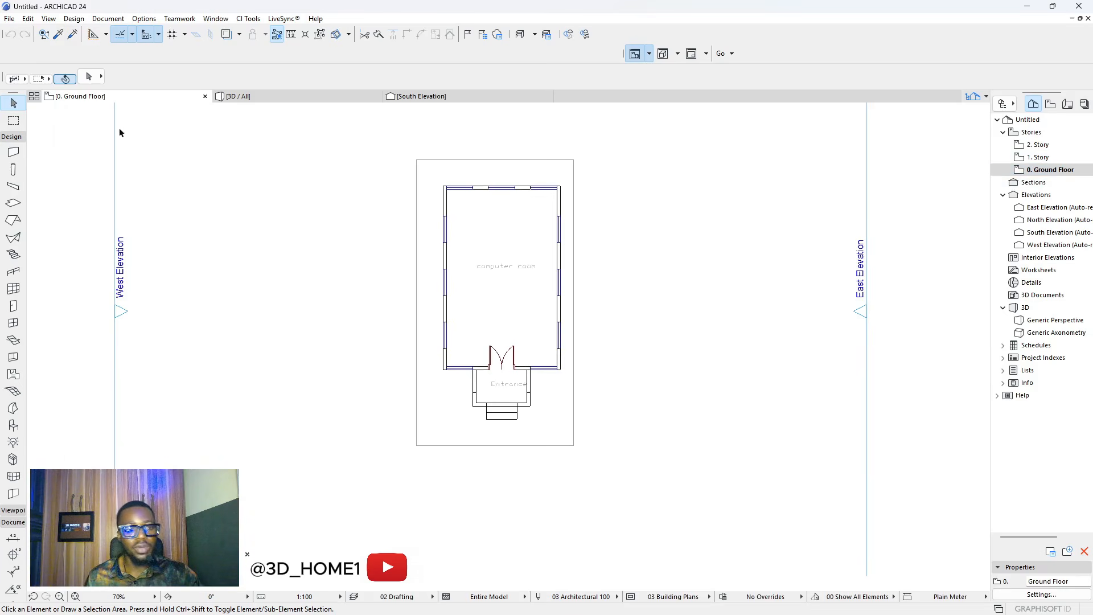
- Draw the computer room's left wall with the Wall tool, tracing its outer face from the upper-left to the lower-left corner
left_click(14, 152)
scroll(439, 181, "up", 8)
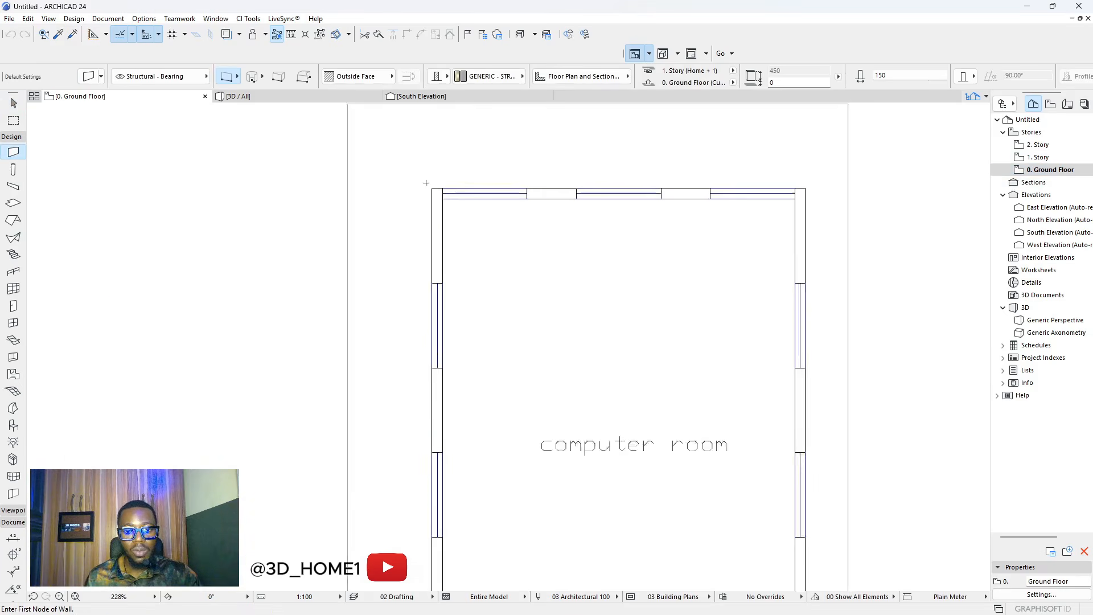
scroll(458, 199, "up", 2)
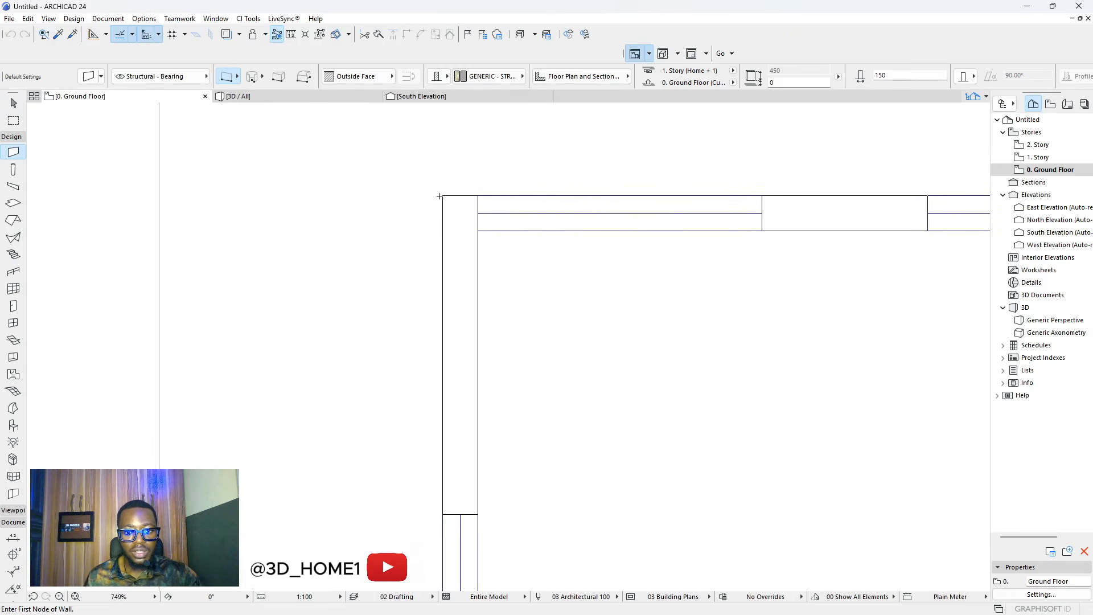
left_click(441, 196)
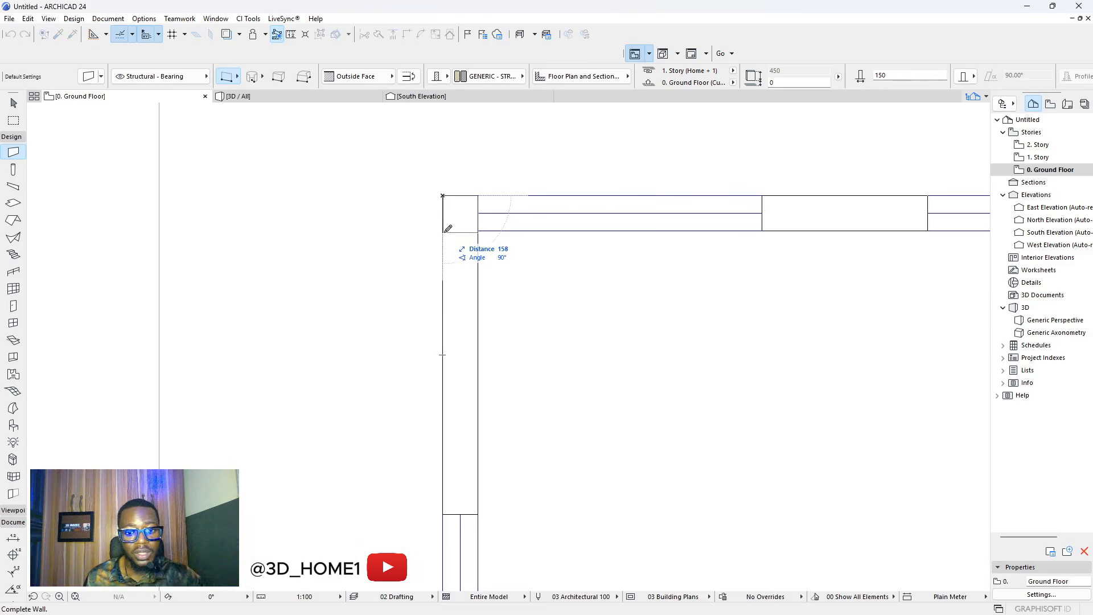
scroll(445, 212, "down", 5)
scroll(440, 427, "down", 6)
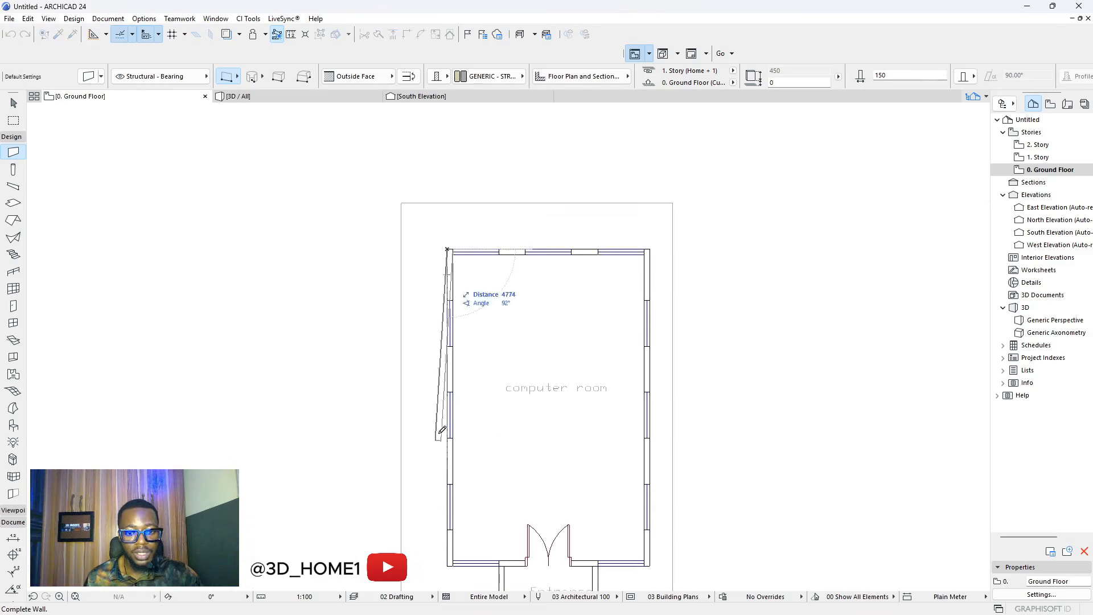
scroll(463, 500, "up", 6)
left_click(466, 478)
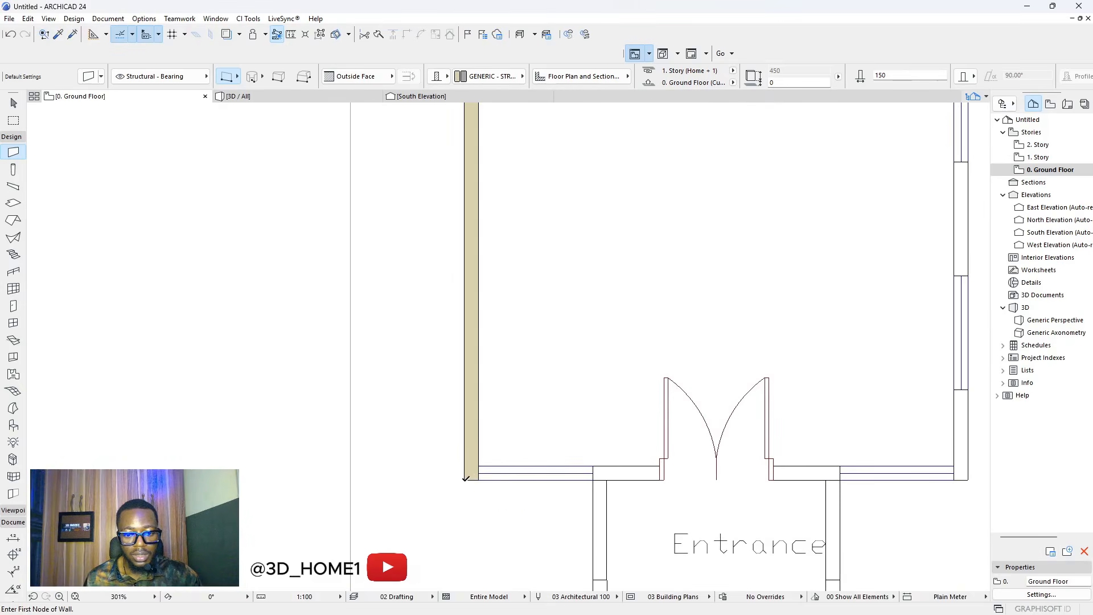
left_click(467, 478)
scroll(466, 479, "down", 3)
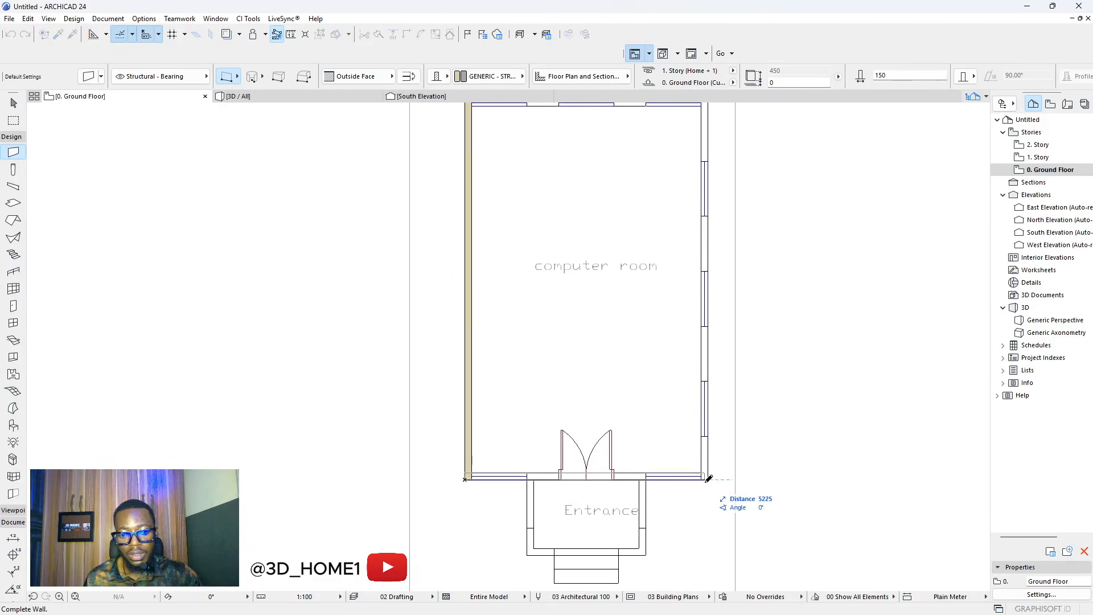
left_click(711, 477)
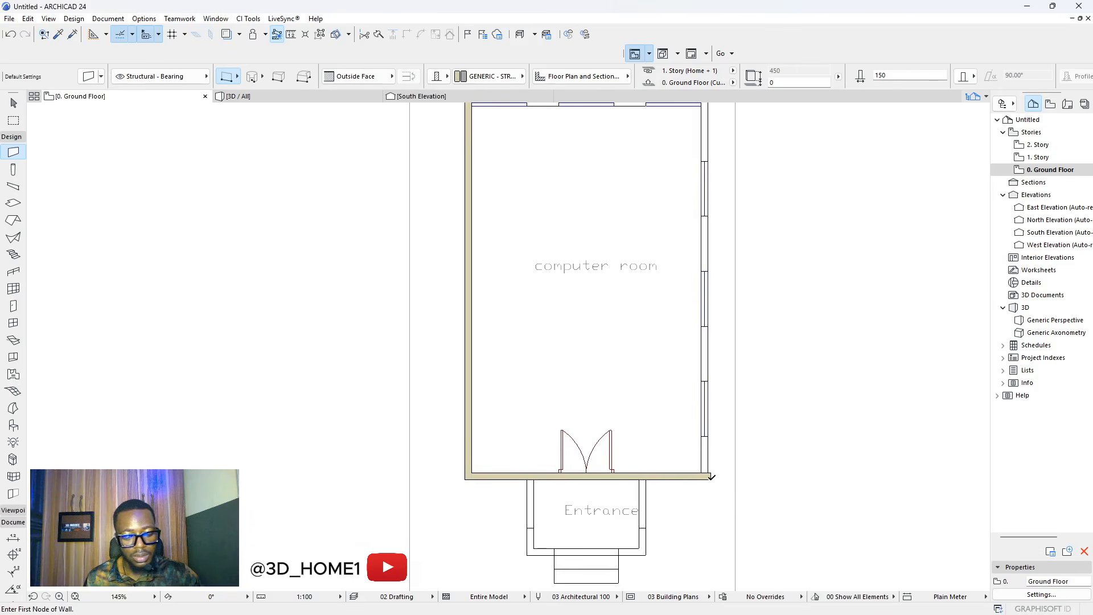
scroll(710, 477, "up", 4)
key("ctrl+z")
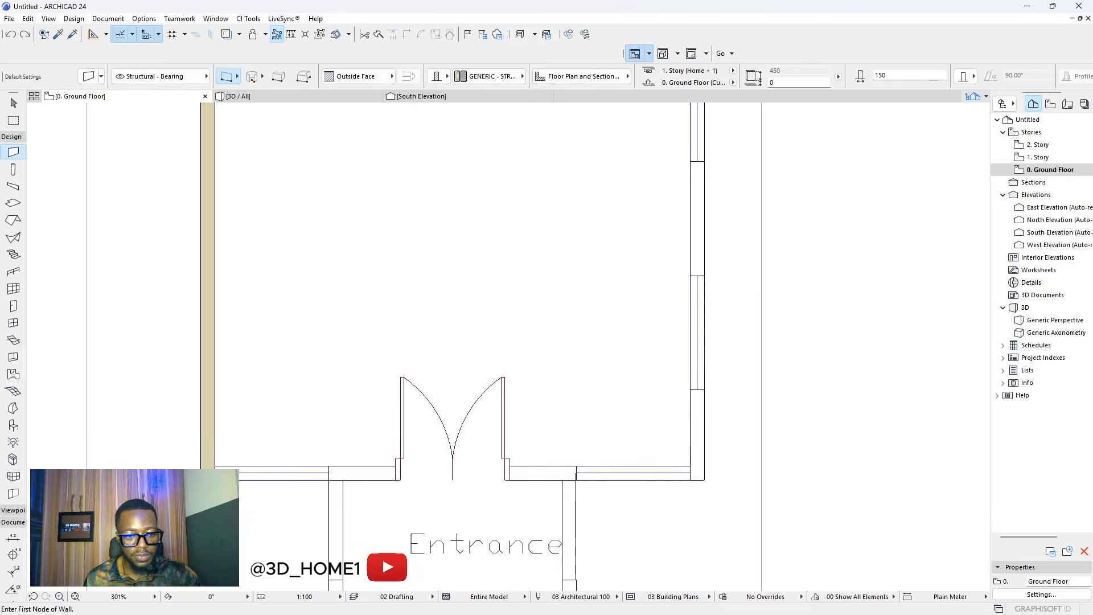
- Complete the computer room's perimeter by drawing its lower, right and upper walls along the outer face between the plan's corners
left_click(208, 480)
left_click(706, 480)
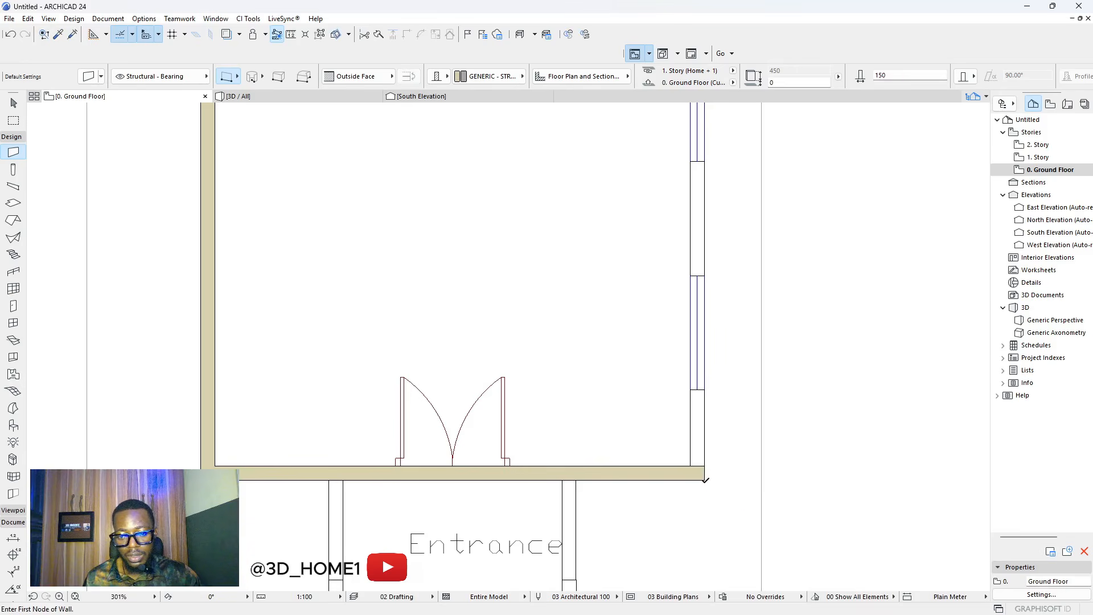
left_click(705, 480)
scroll(705, 480, "down", 3)
scroll(712, 171, "up", 3)
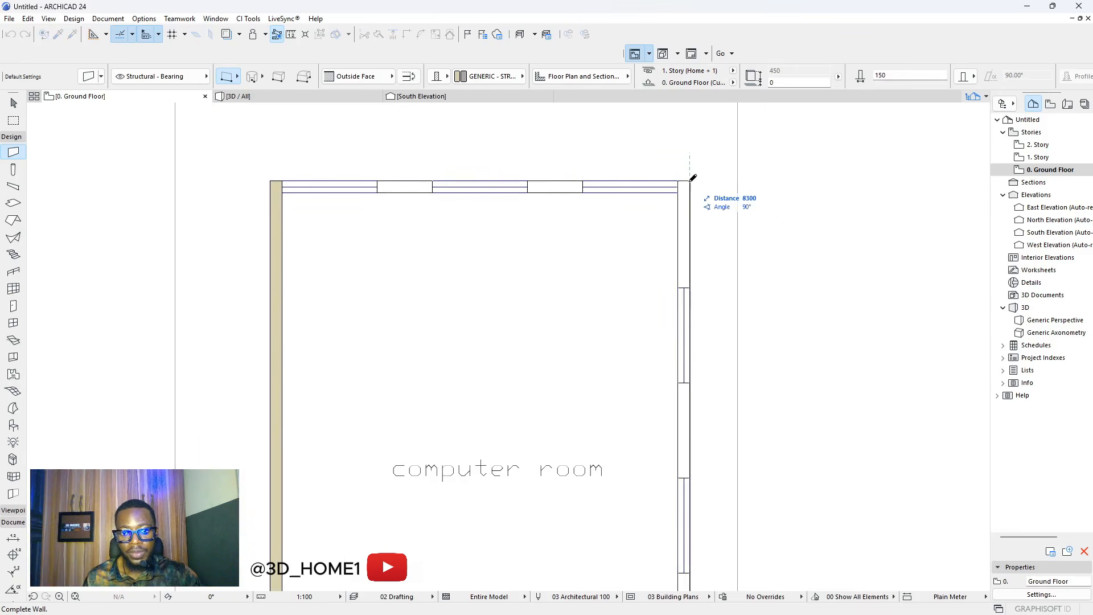
left_click(691, 180)
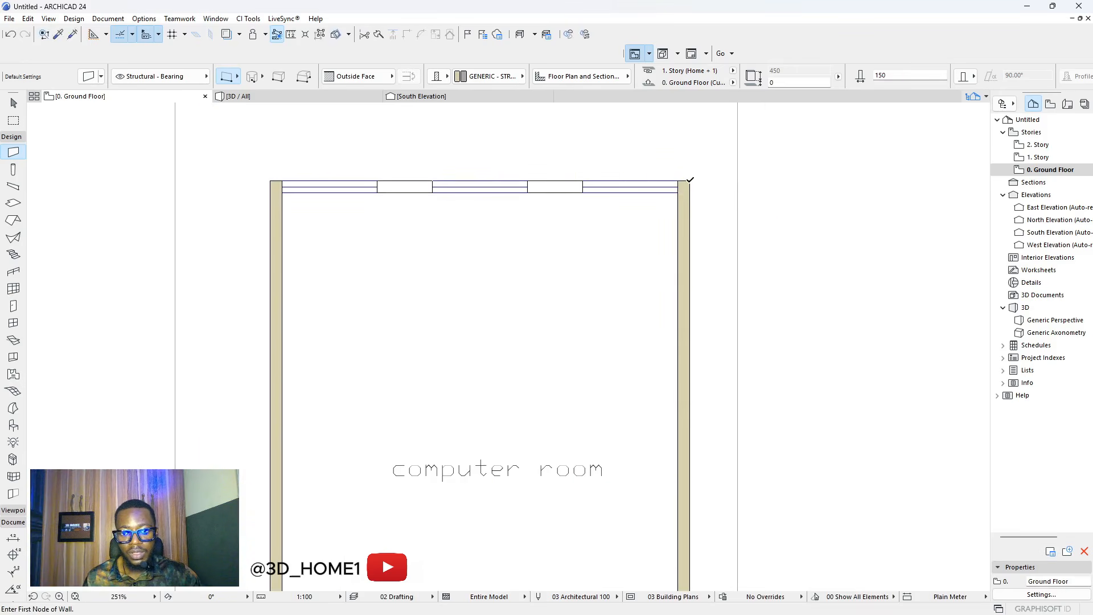
left_click(275, 177)
scroll(574, 260, "down", 5)
scroll(554, 402, "up", 2)
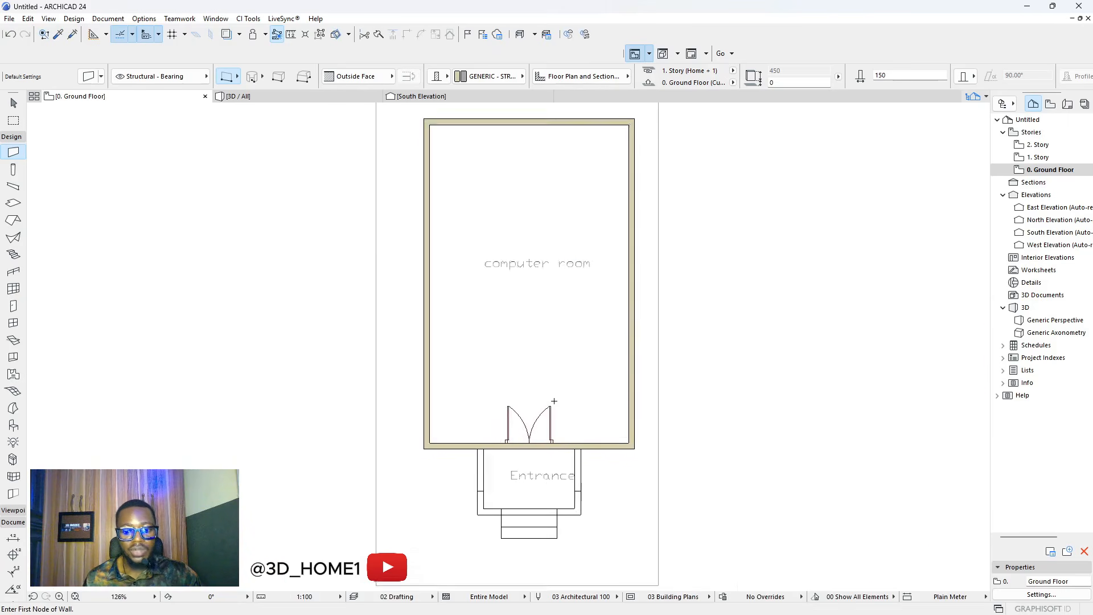
- Draw the three walls enclosing the entrance, tracing the outer edges from the room's lower wall around and back to it
scroll(481, 314, "up", 5)
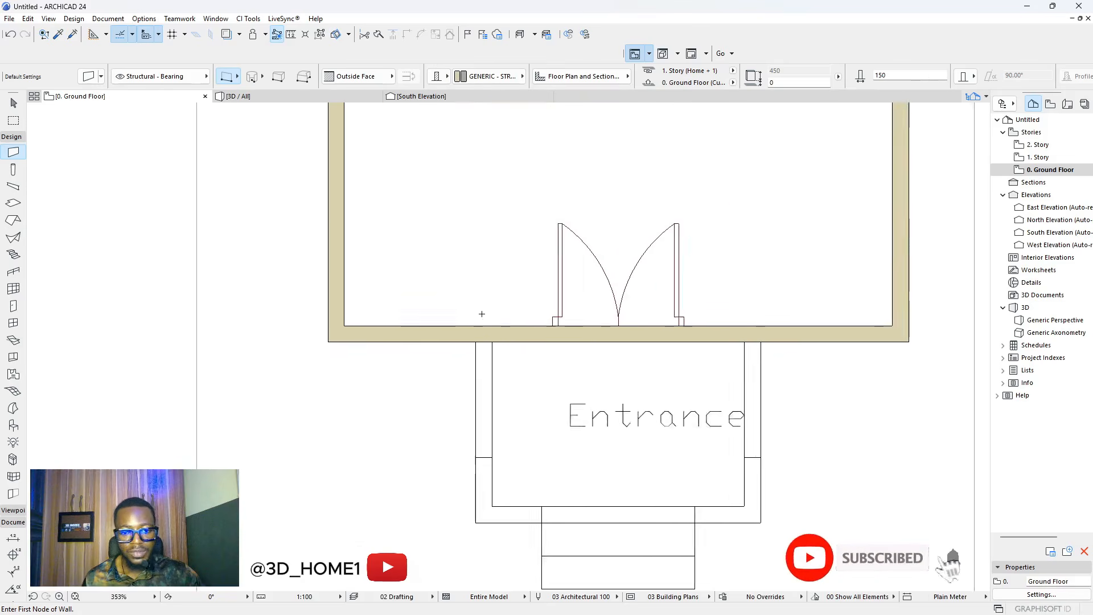
scroll(482, 308, "up", 1)
left_click(475, 351)
scroll(477, 367, "down", 3)
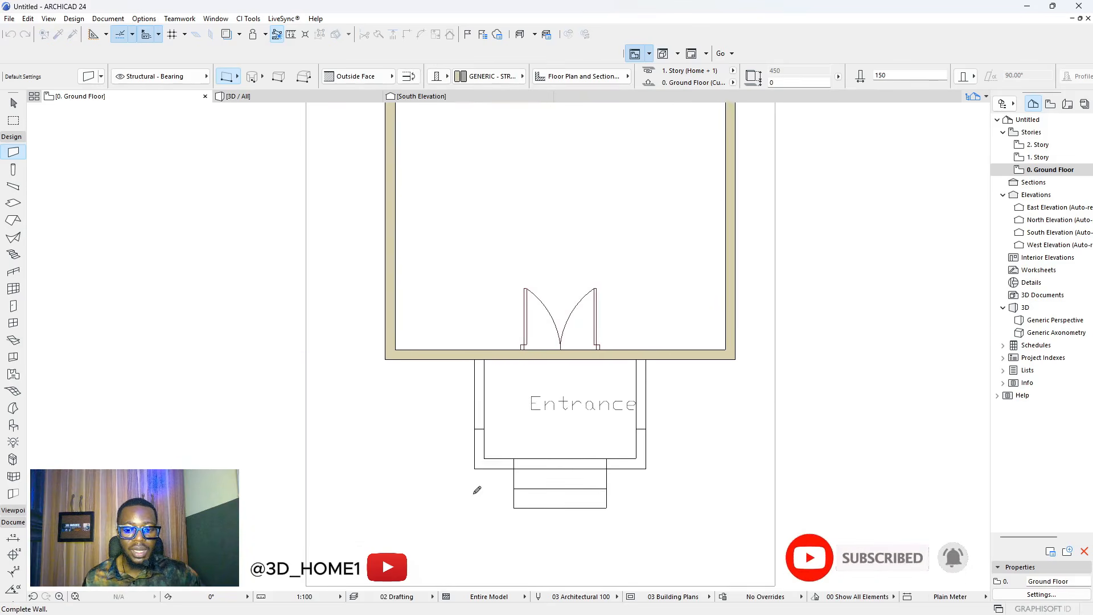
scroll(478, 490, "up", 3)
left_click(476, 449)
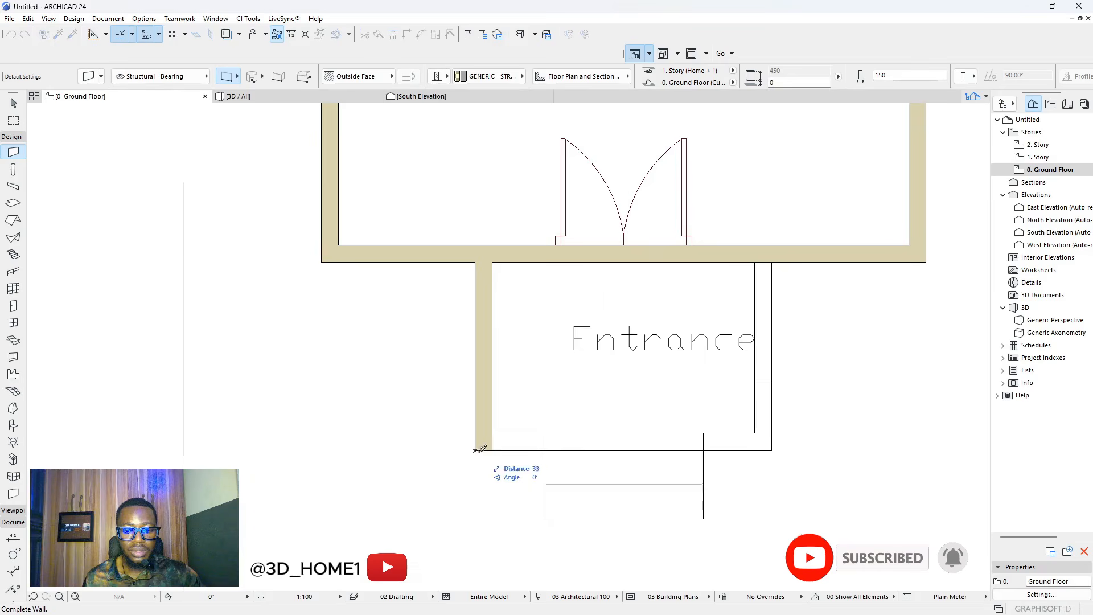
left_click(772, 450)
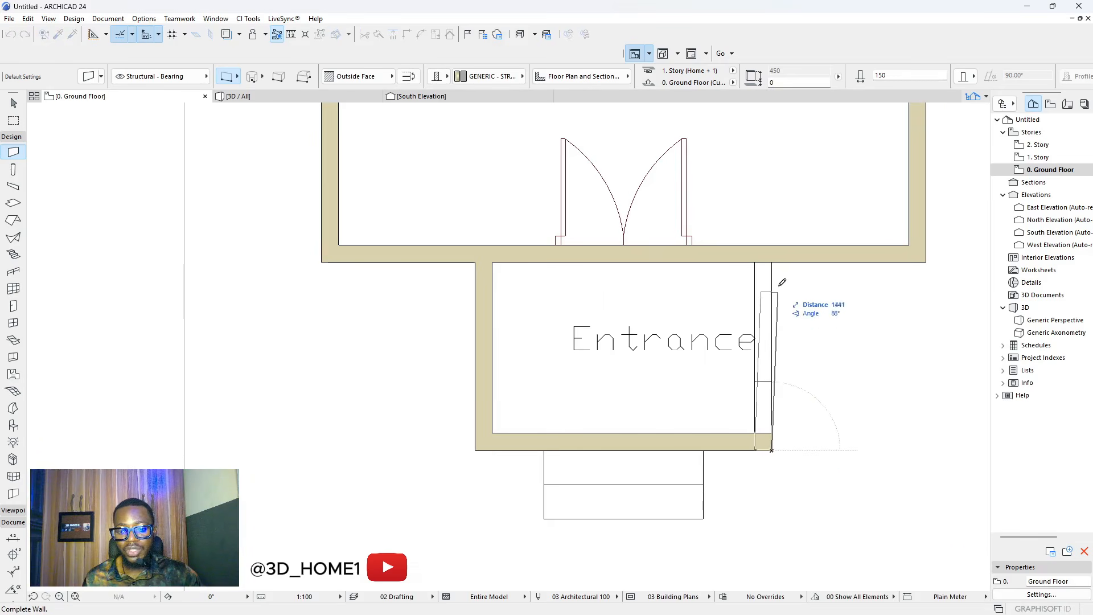
double_click(771, 262)
scroll(433, 515, "down", 4)
key("Escape")
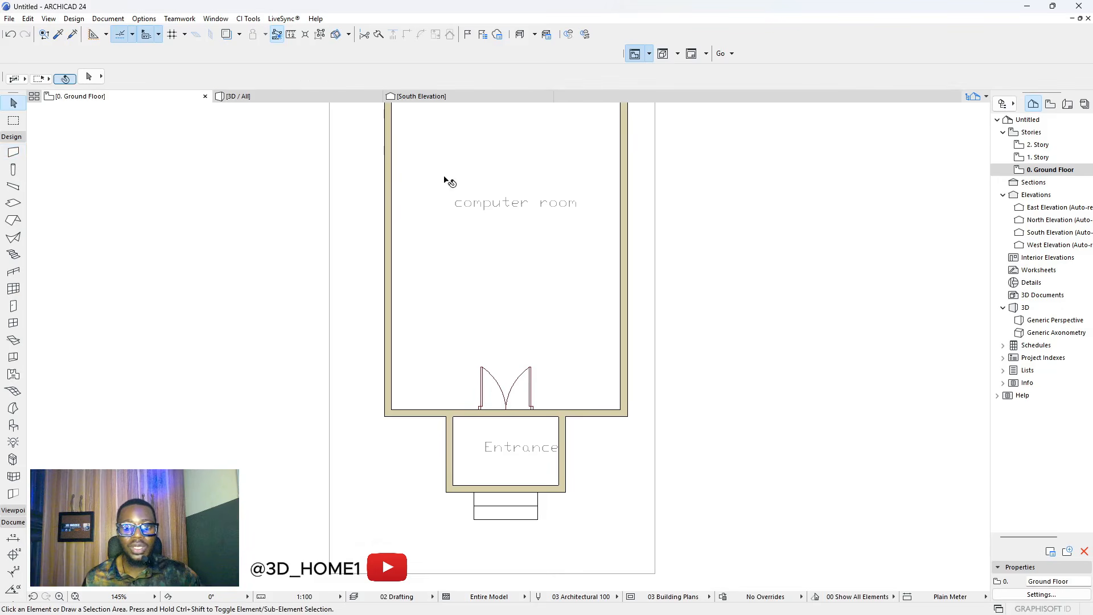
- Assign the ST-00 GENERIC - STRUCTURAL building material to the computer room's right wall and clear the selection
left_click(623, 220)
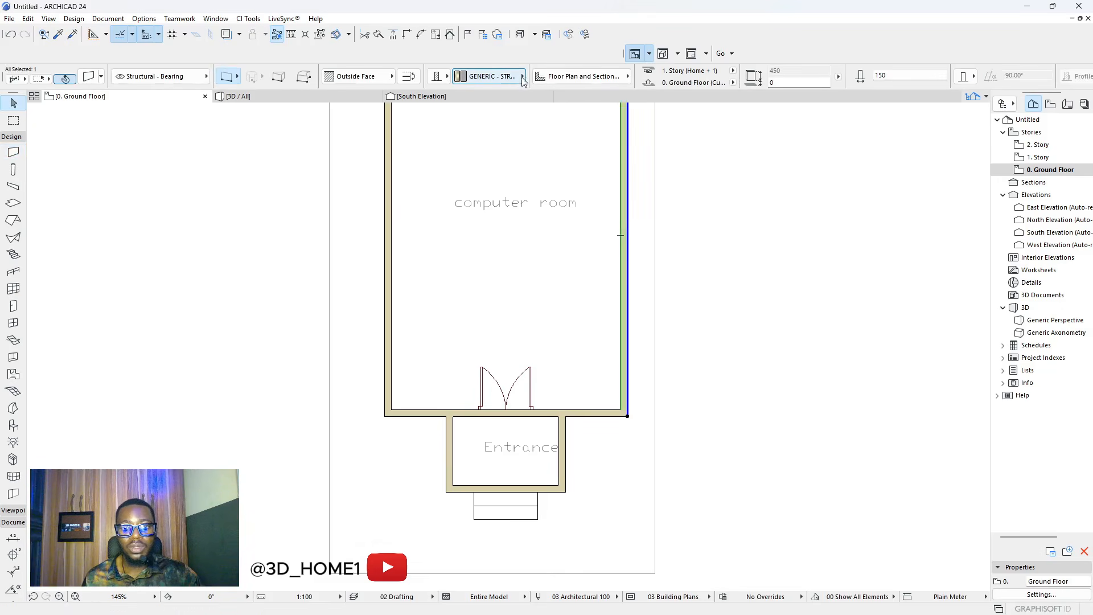
left_click(501, 76)
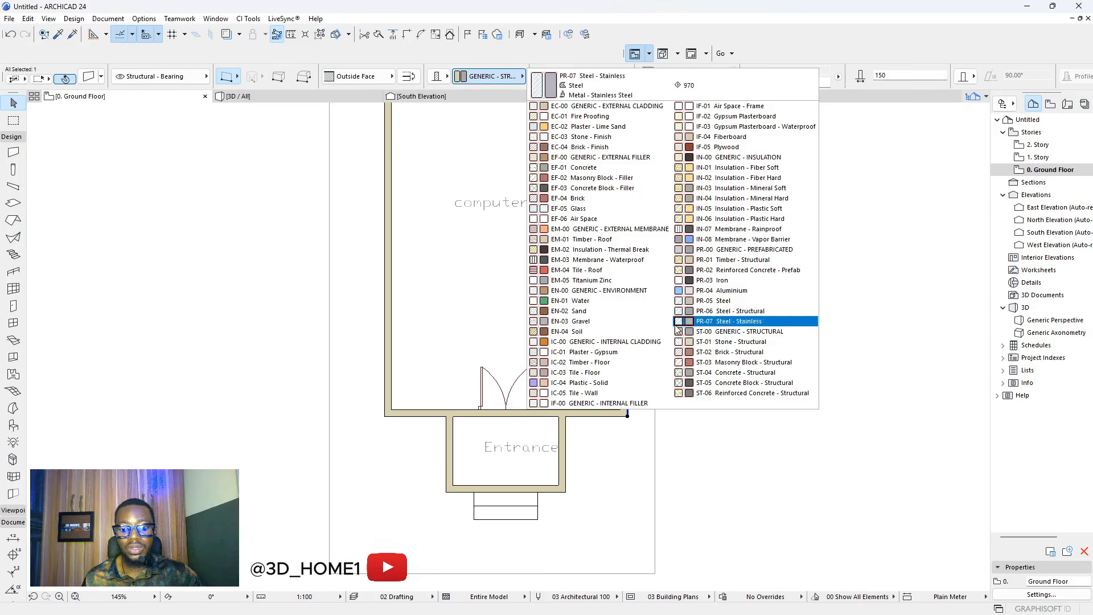
left_click(742, 333)
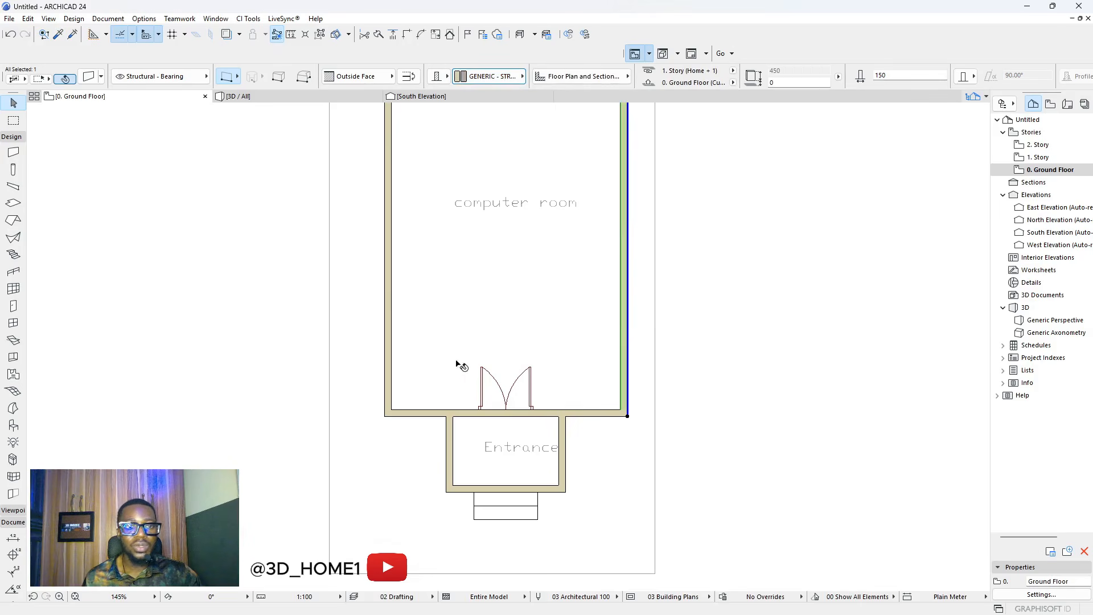
scroll(500, 390, "down", 3)
left_click(350, 272)
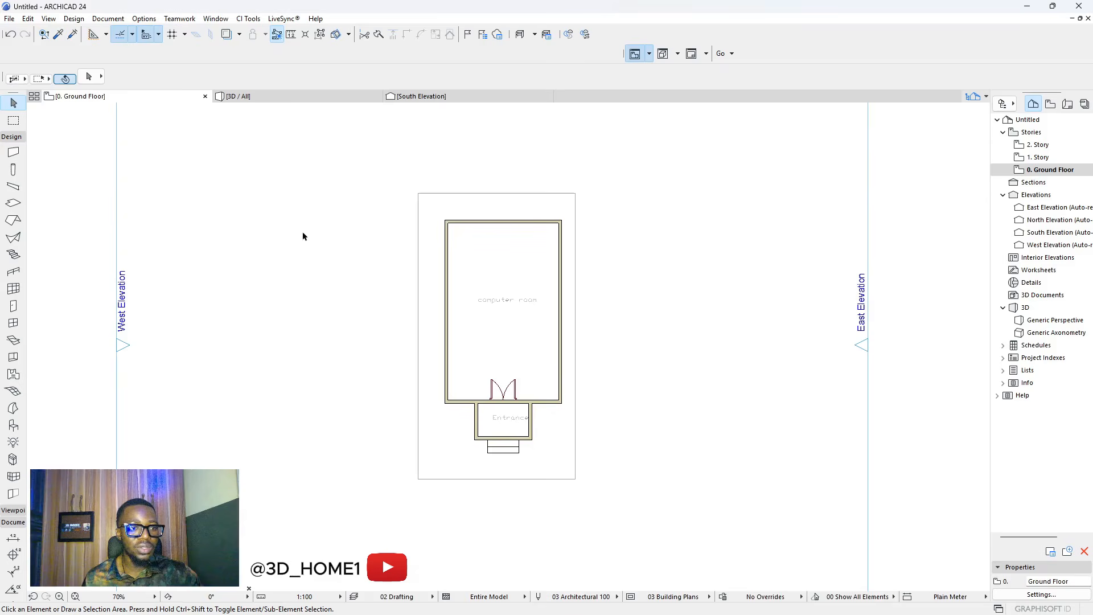
key("ctrl+a")
left_click(297, 218)
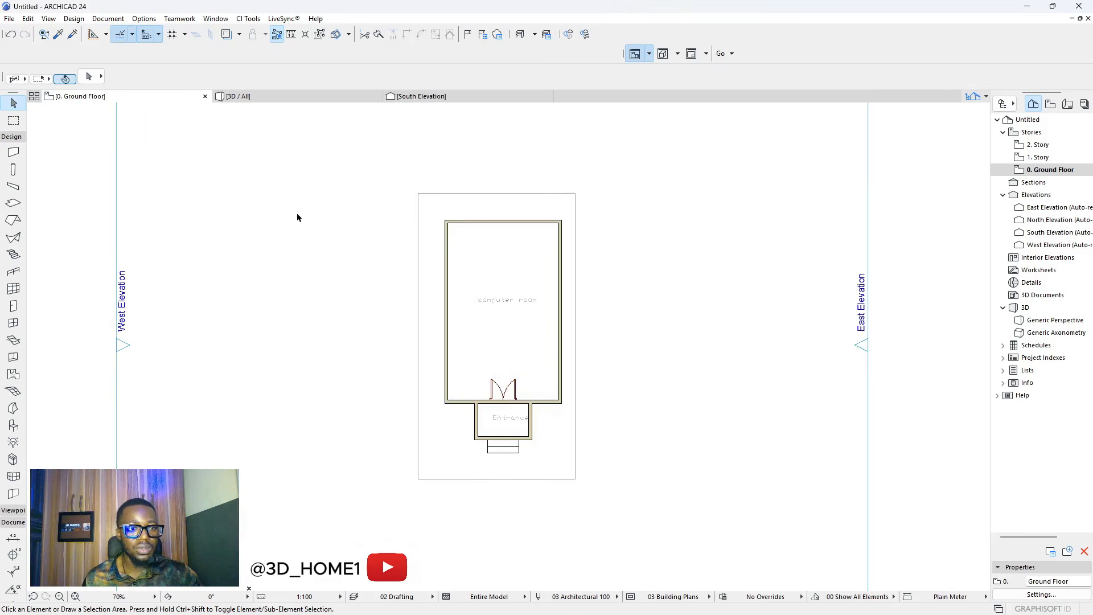
- Set the cut fill foreground pen of the GENERIC - STRUCTURAL building material to dark gray pen 61
left_click(149, 19)
mouse_move(199, 35)
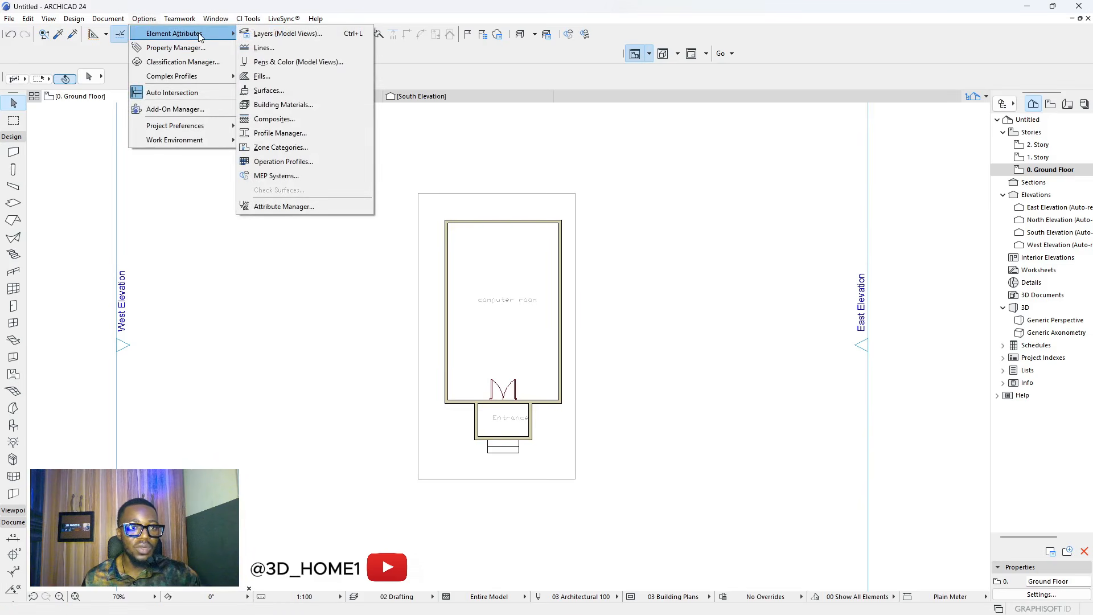
left_click(296, 110)
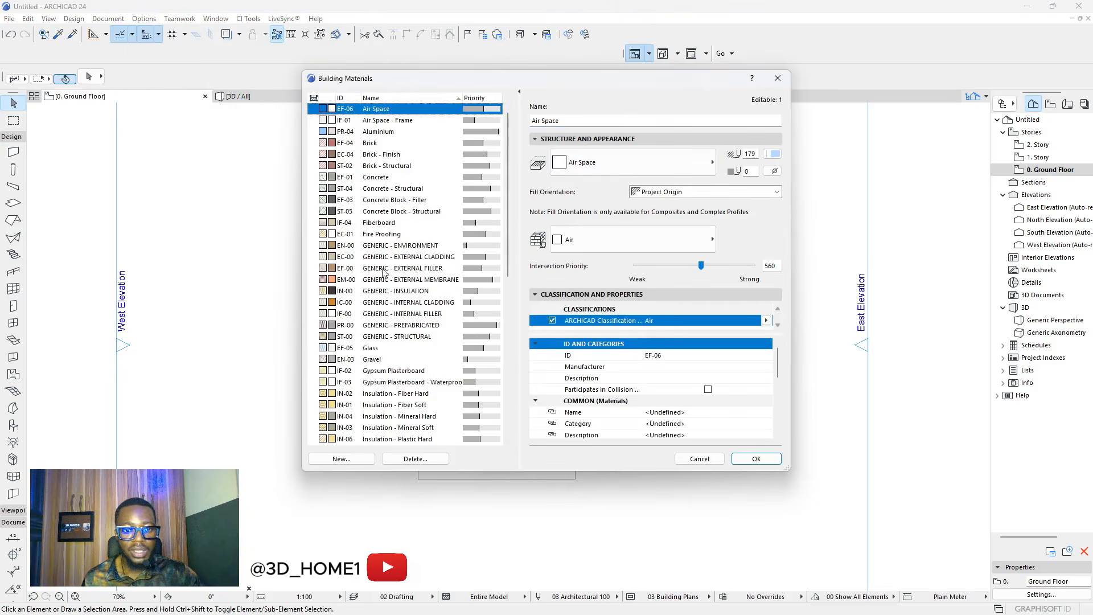
left_click(421, 337)
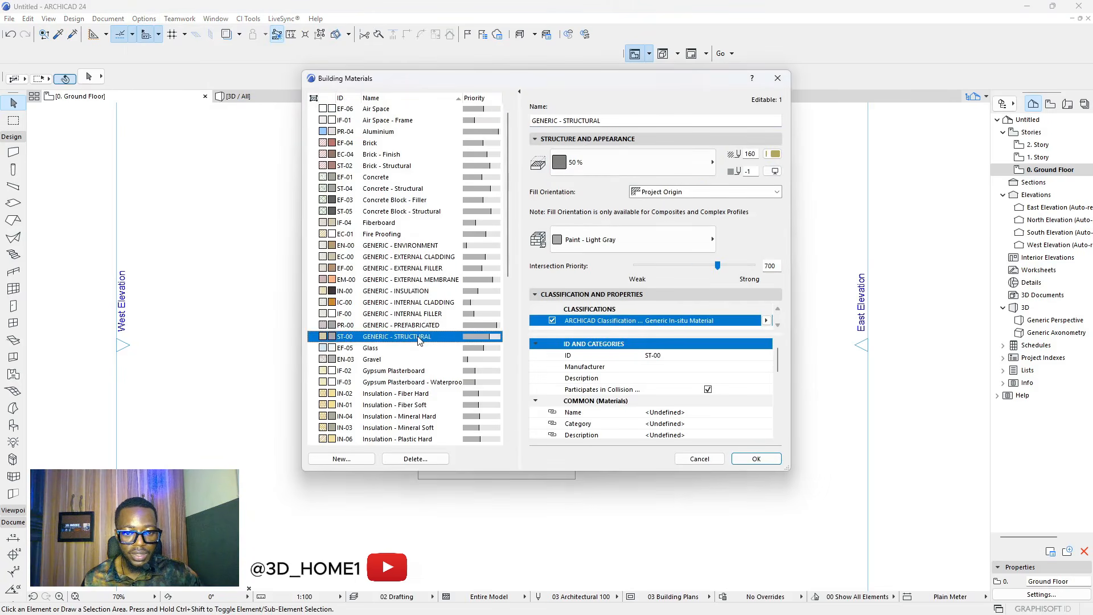
left_click(775, 154)
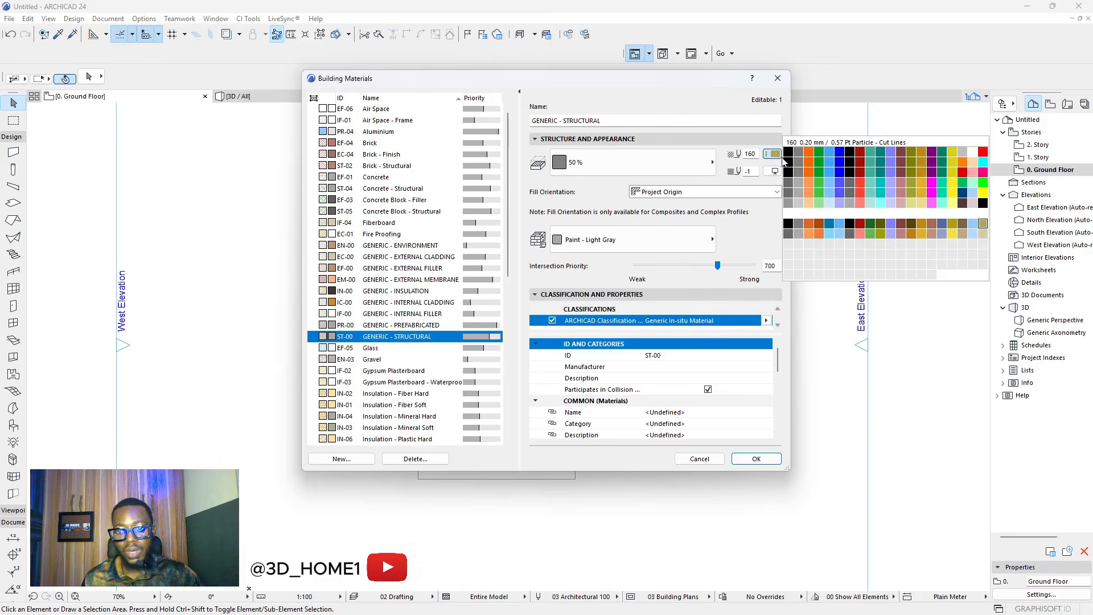
left_click(788, 172)
left_click(775, 154)
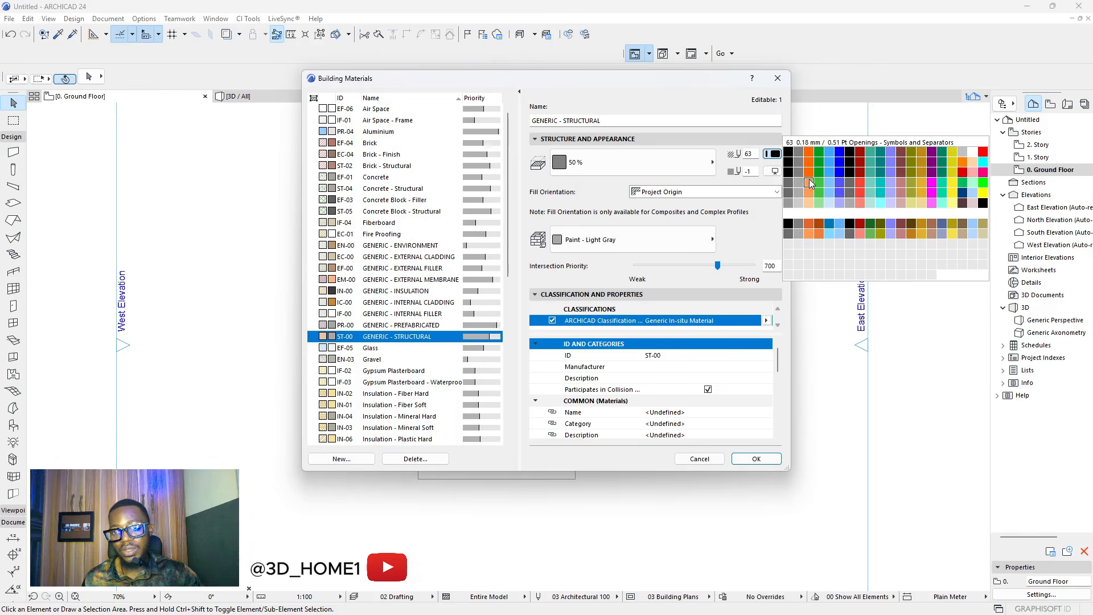
left_click(788, 182)
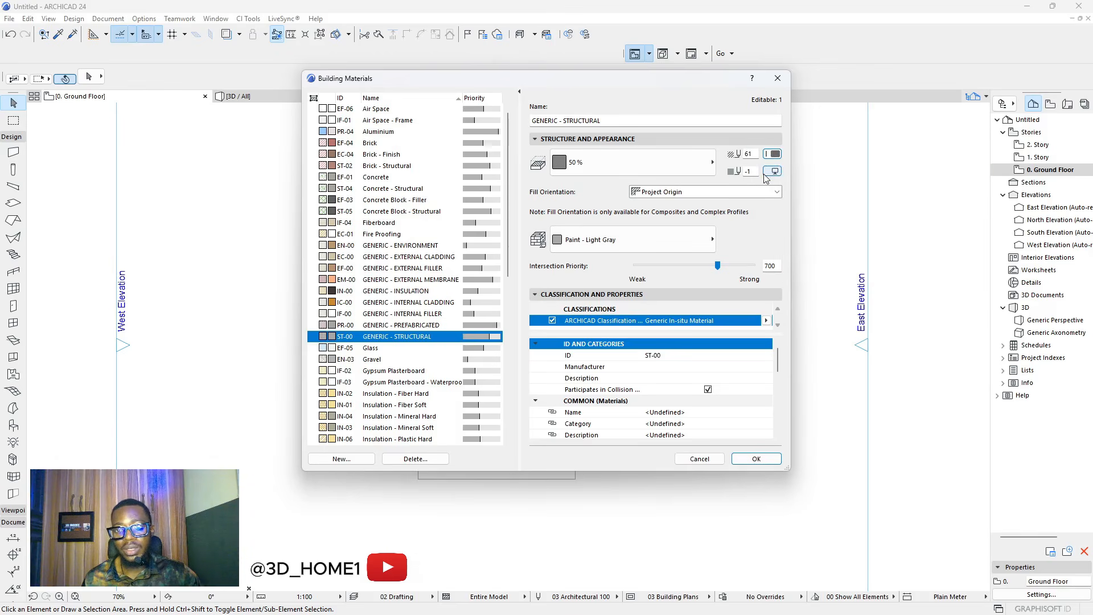
- Set the cut fill background pen of the GENERIC - STRUCTURAL building material to pen 61 and apply the material changes
left_click(773, 171)
left_click(785, 196)
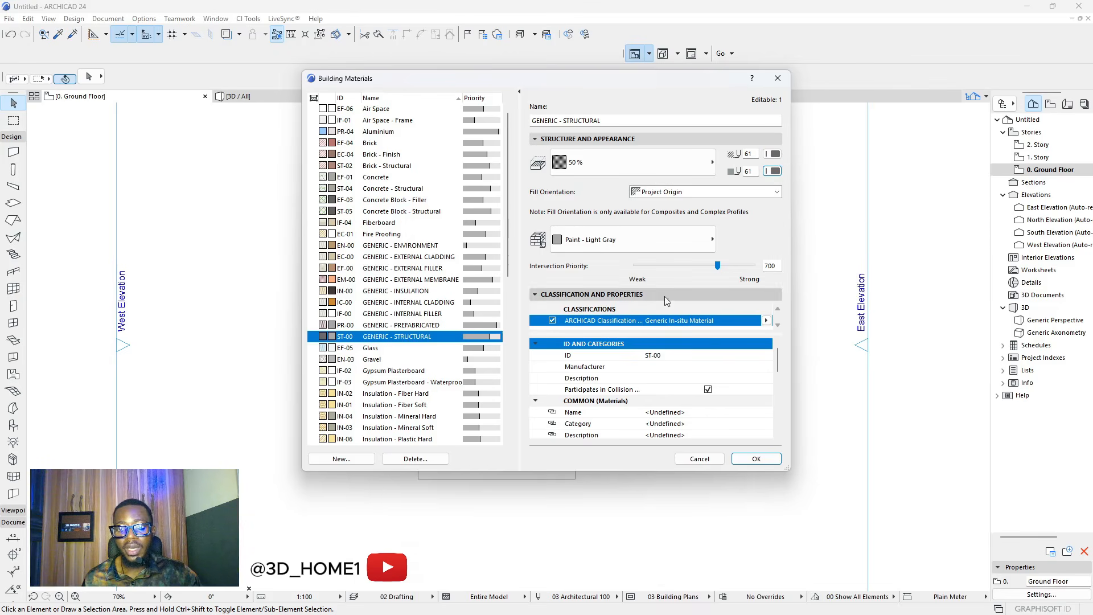
left_click(751, 459)
scroll(477, 277, "up", 3)
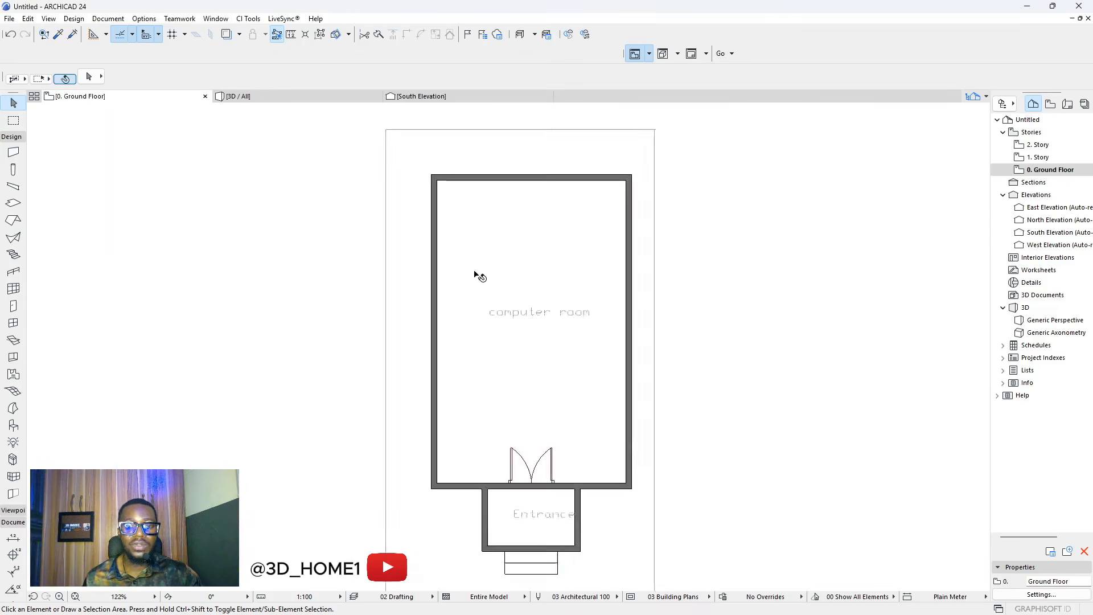
scroll(472, 176, "up", 3)
scroll(447, 166, "down", 2)
scroll(445, 188, "up", 3)
scroll(456, 221, "down", 3)
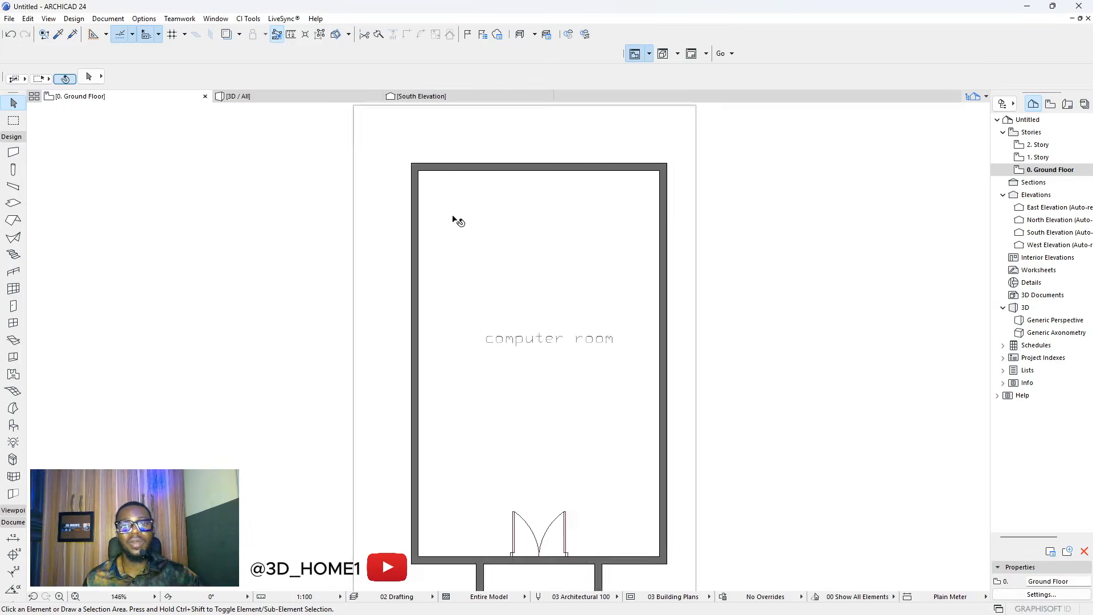
scroll(476, 366, "down", 2)
scroll(527, 407, "up", 3)
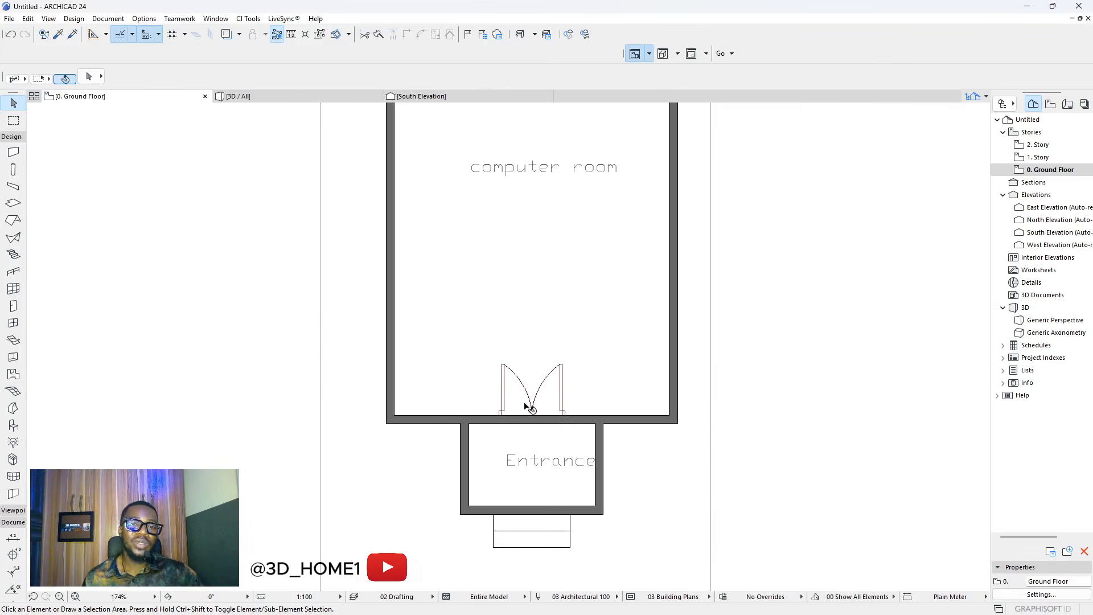
left_click(14, 152)
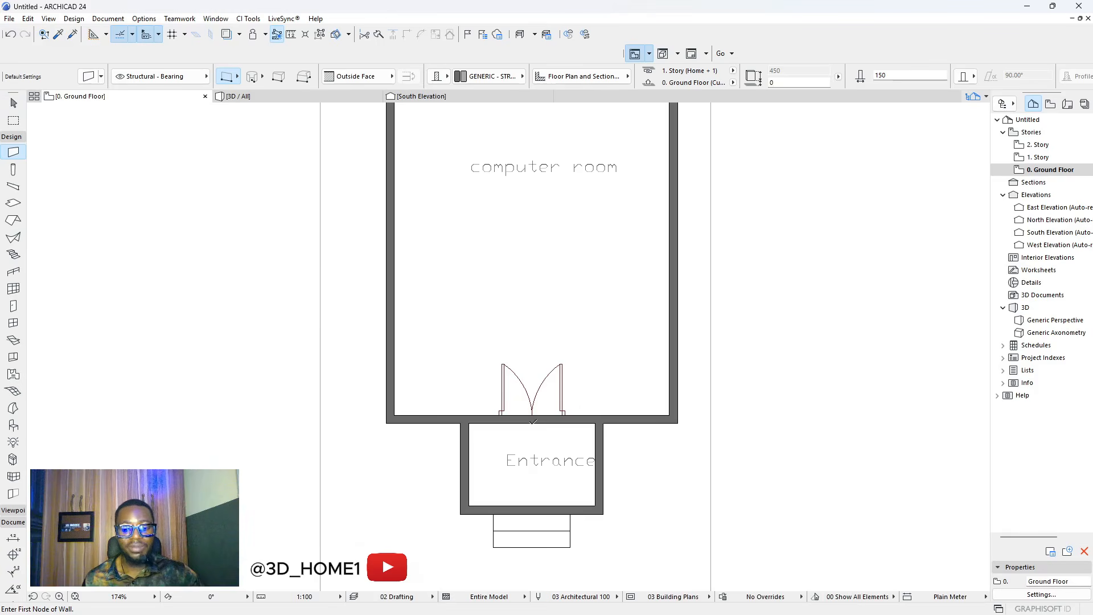
scroll(533, 420, "down", 4)
scroll(530, 319, "up", 4)
key("Escape")
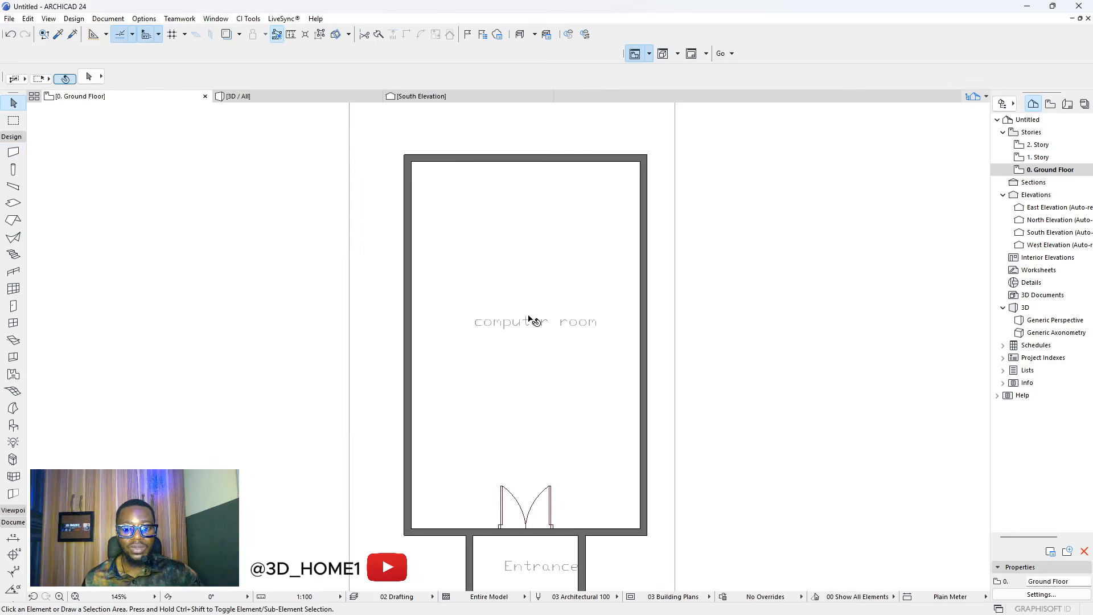
scroll(529, 320, "down", 3)
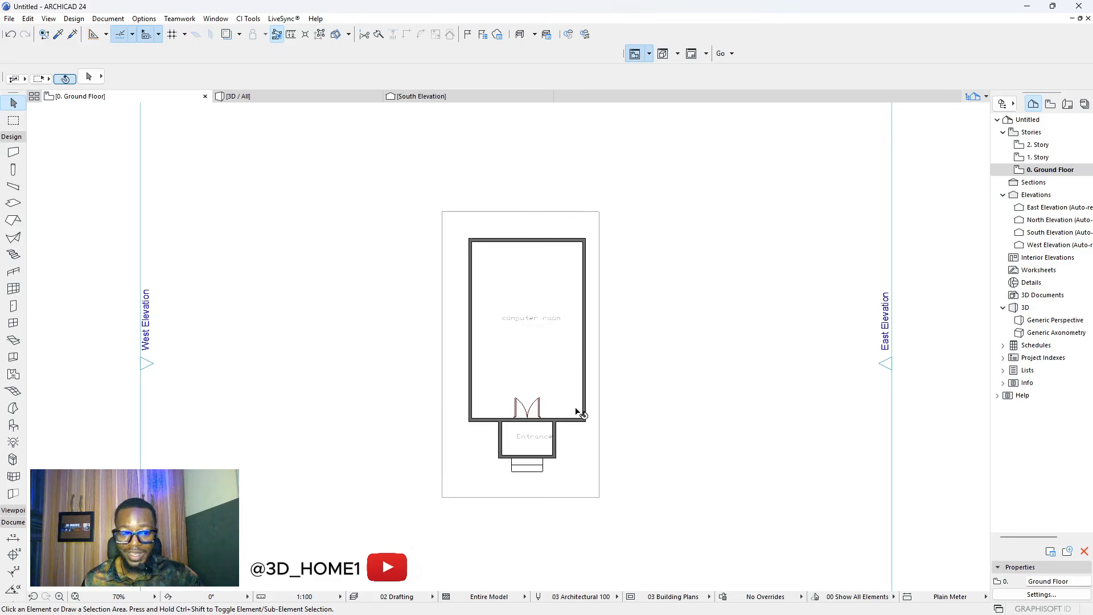
scroll(523, 323, "up", 2)
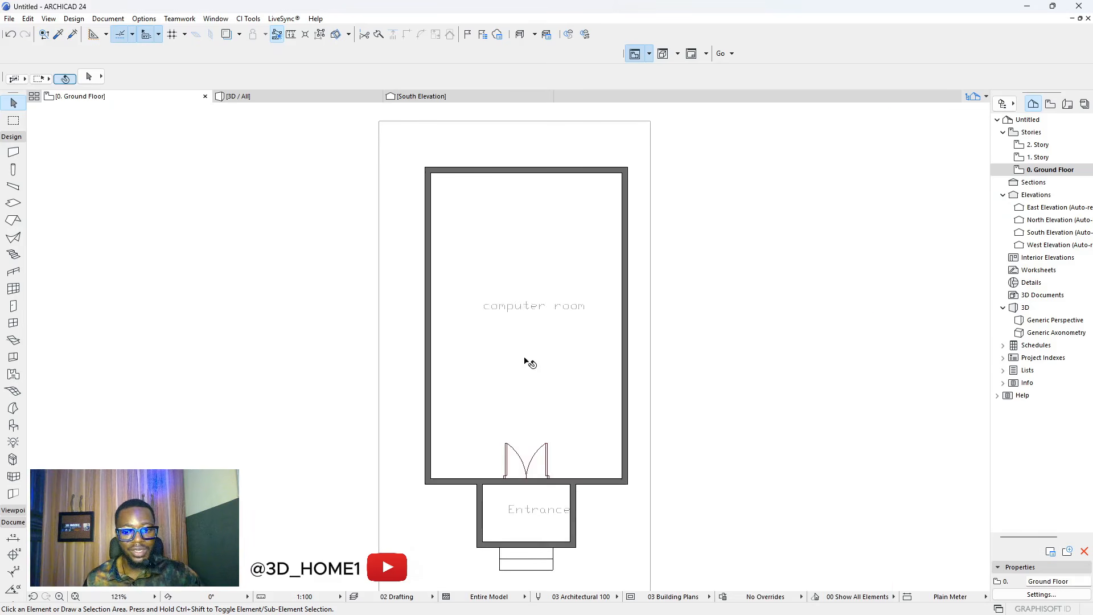
scroll(527, 361, "down", 2)
- Examine the ground floor walls in the 3D perspective from several angles
left_click(347, 98)
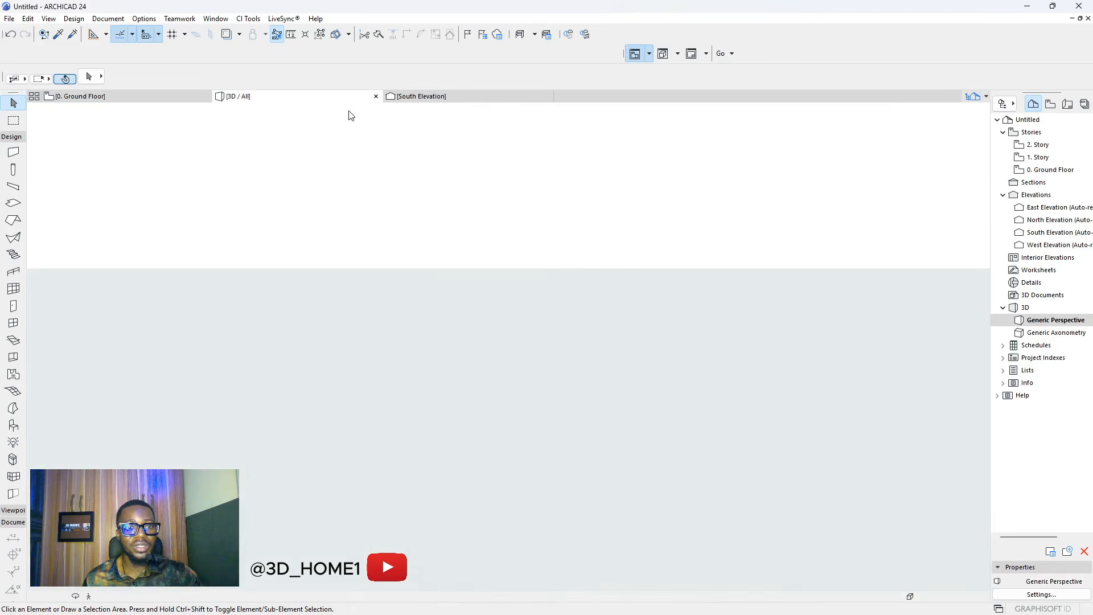
scroll(524, 456, "up", 3)
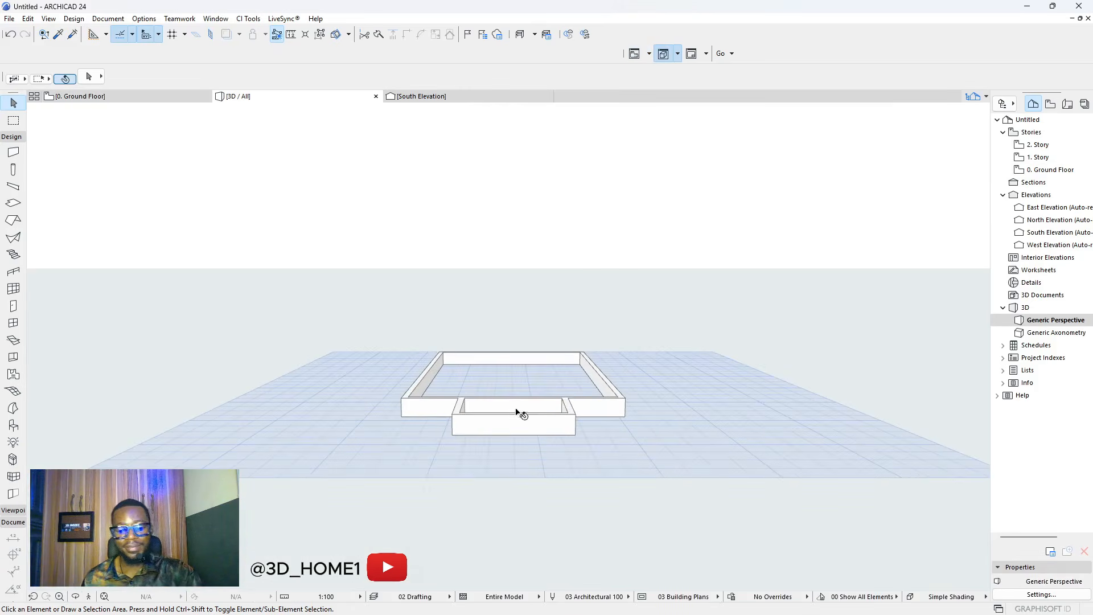
middle_click_drag(520, 414, 679, 405, "shift")
scroll(591, 384, "up", 4)
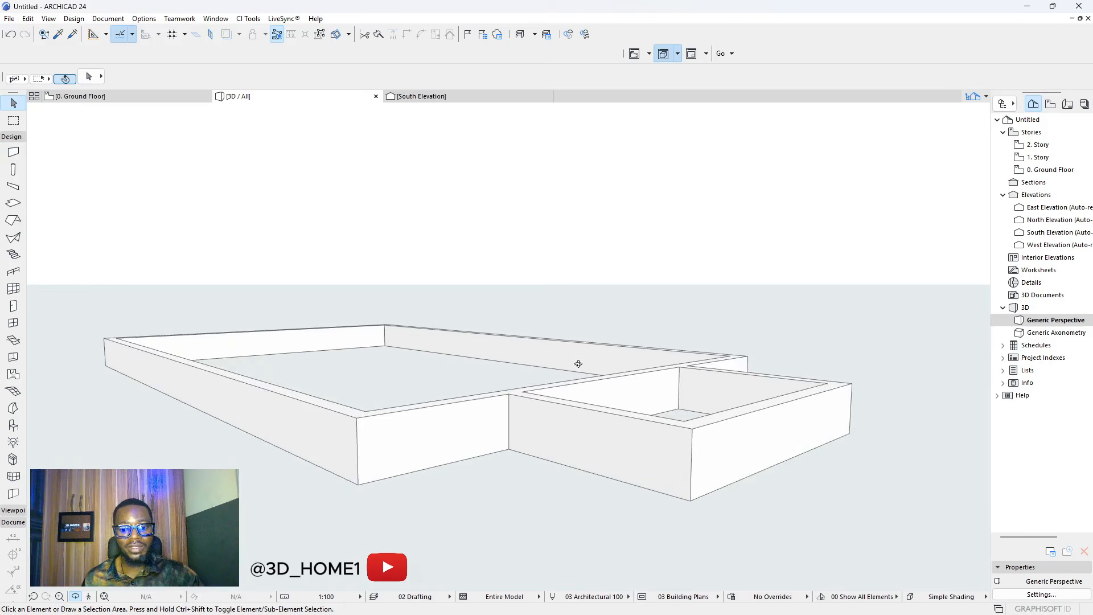
middle_click_drag(579, 364, 427, 420, "shift")
scroll(620, 403, "down", 5)
middle_click_drag(644, 427, 361, 435, "shift")
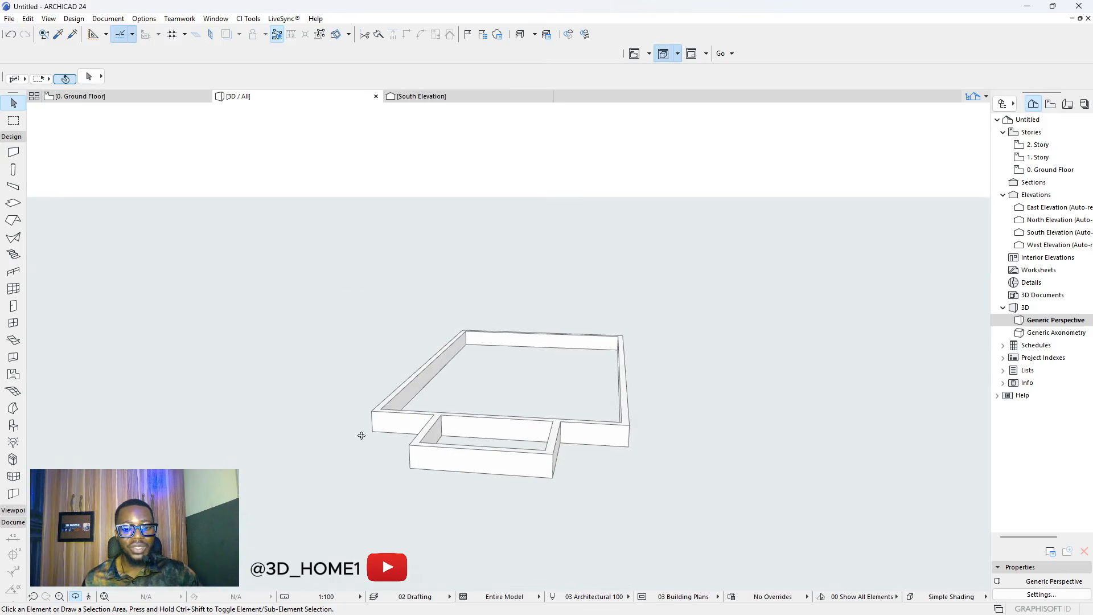
middle_click_drag(606, 402, 628, 427, "shift")
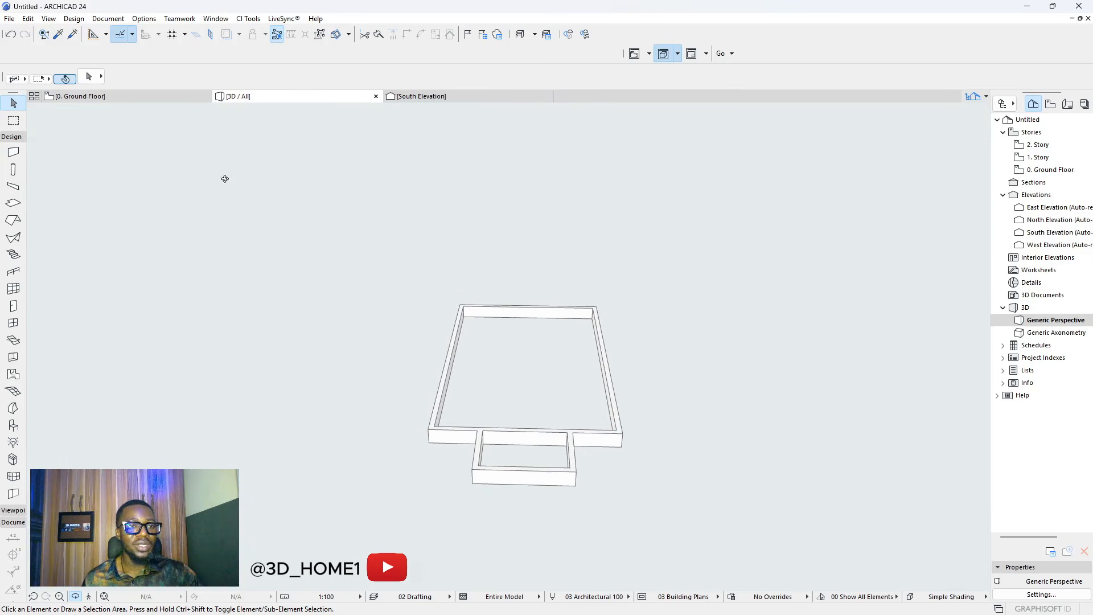
- Return to the ground floor plan, copy all of its walls and clear the selection
left_click(115, 97)
scroll(511, 417, "up", 5)
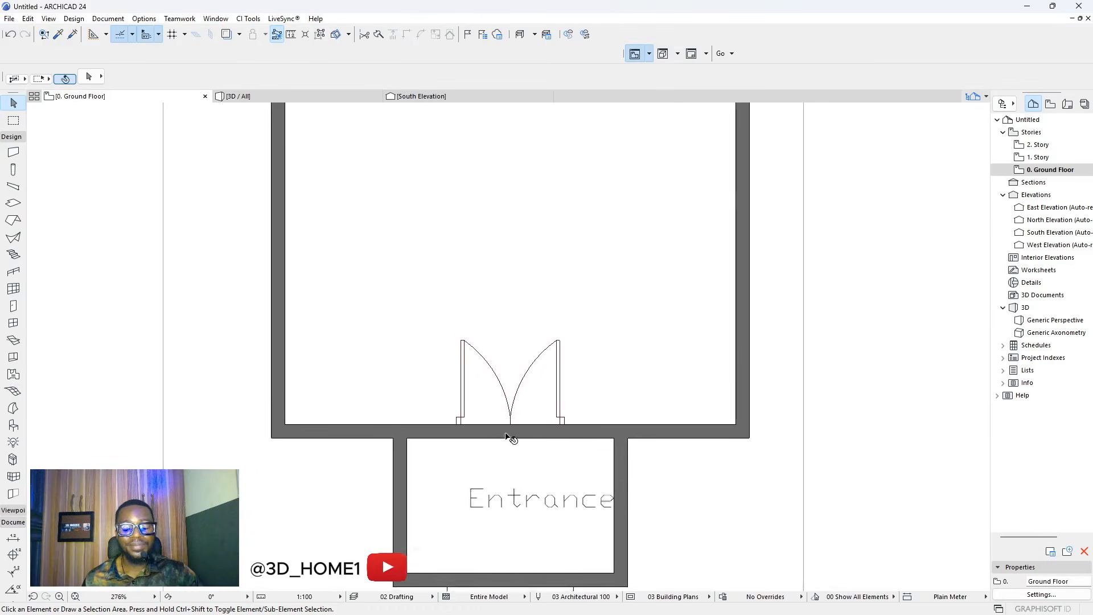
scroll(510, 421, "down", 4)
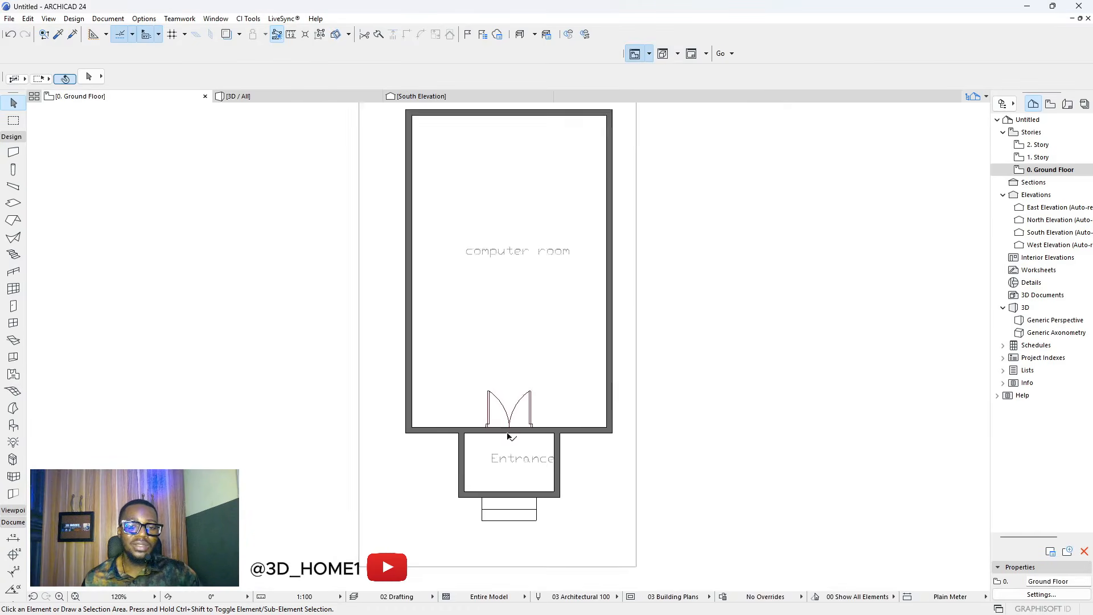
left_click(480, 272)
key("Escape")
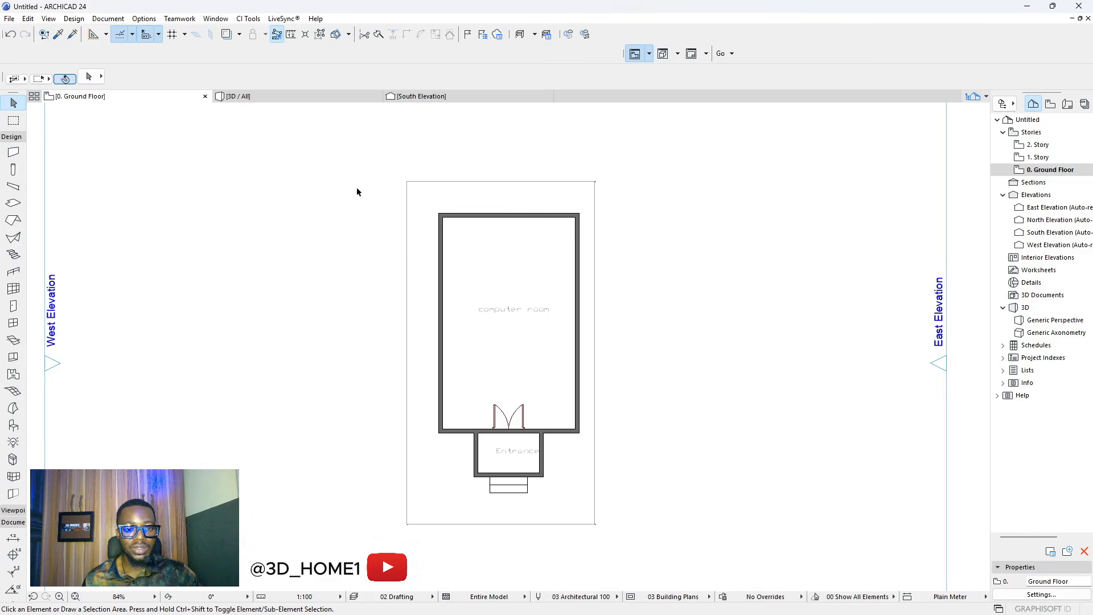
left_click_drag(356, 191, 598, 487)
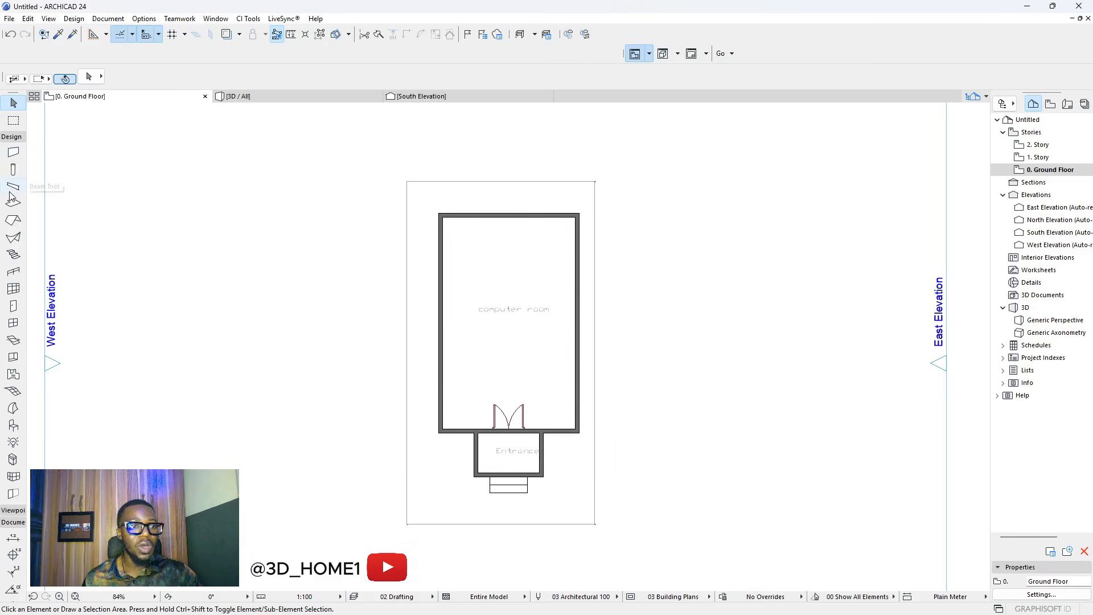
left_click(13, 152)
key("ctrl+a")
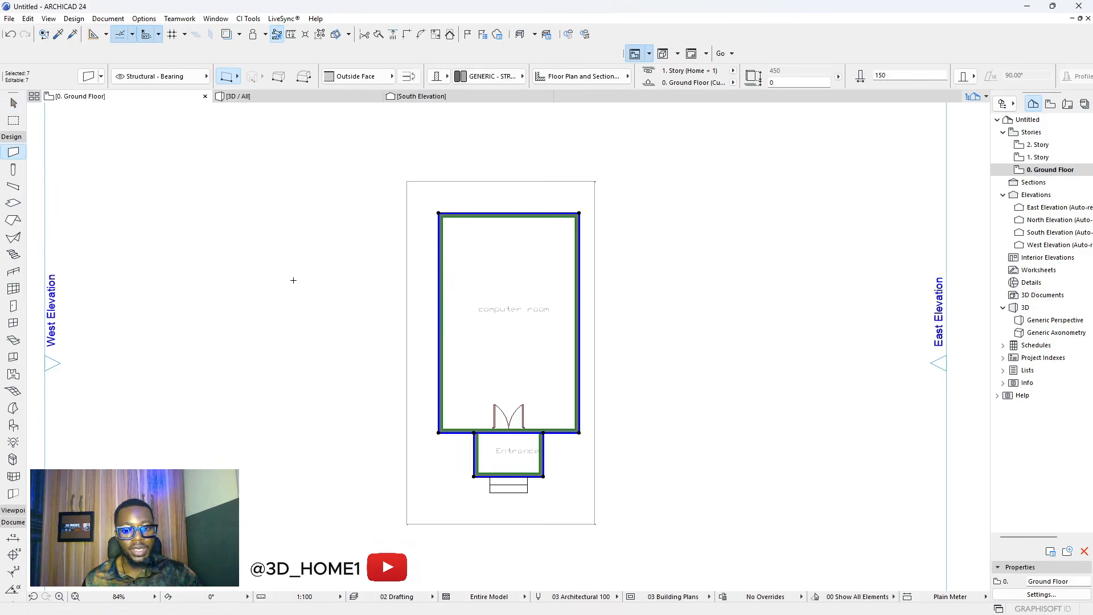
scroll(515, 271, "up", 3)
scroll(462, 334, "down", 3)
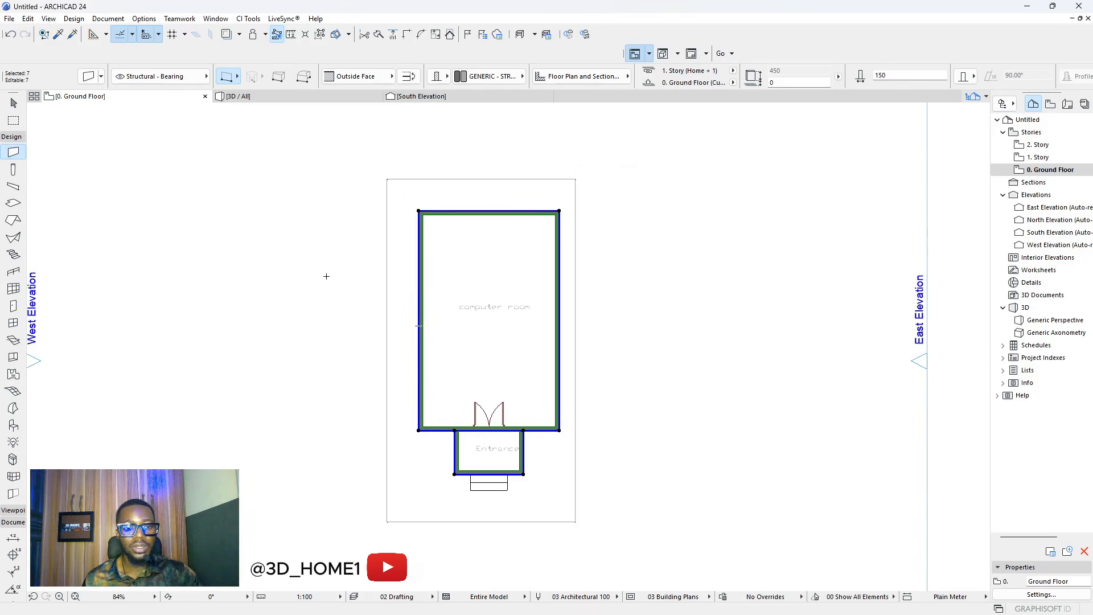
key("Escape")
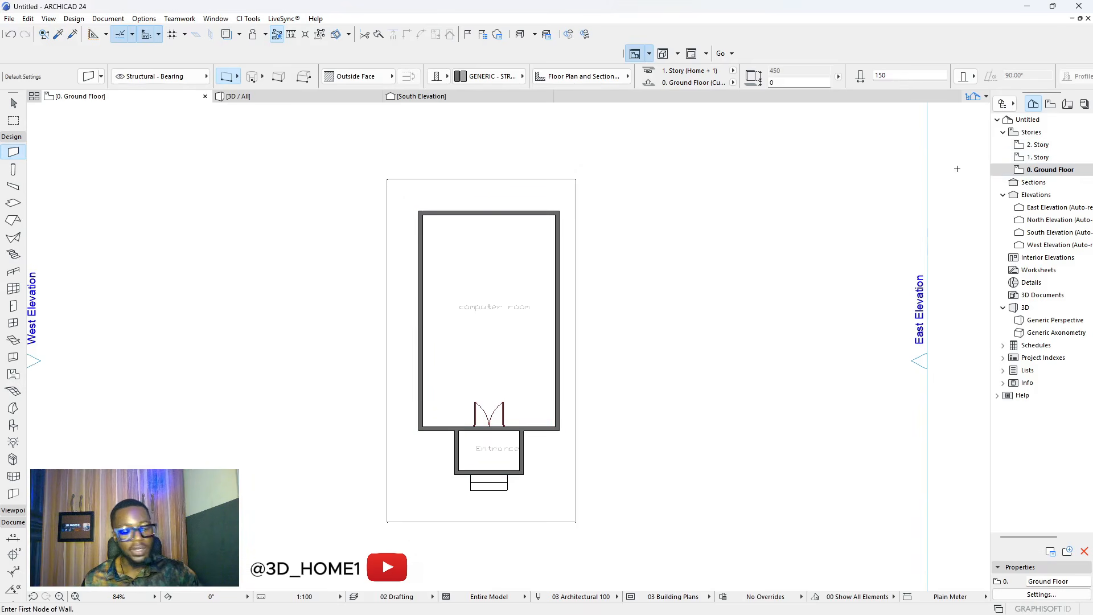
- Paste the copied walls in place on 1. Story with the ground floor shown as trace reference, and view the building in 3D
left_click(1038, 158)
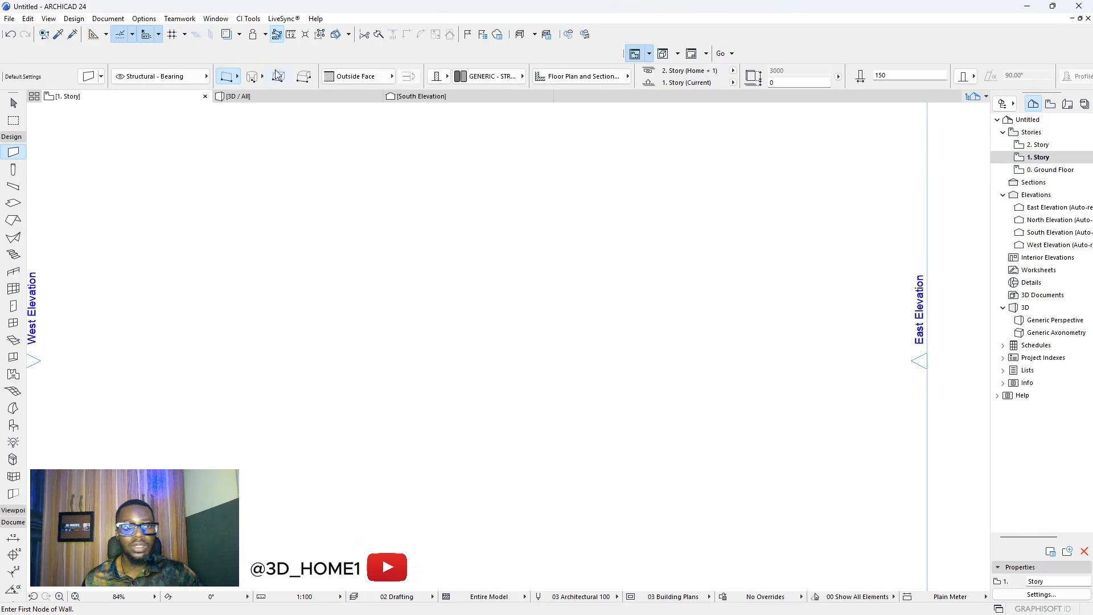
left_click(226, 34)
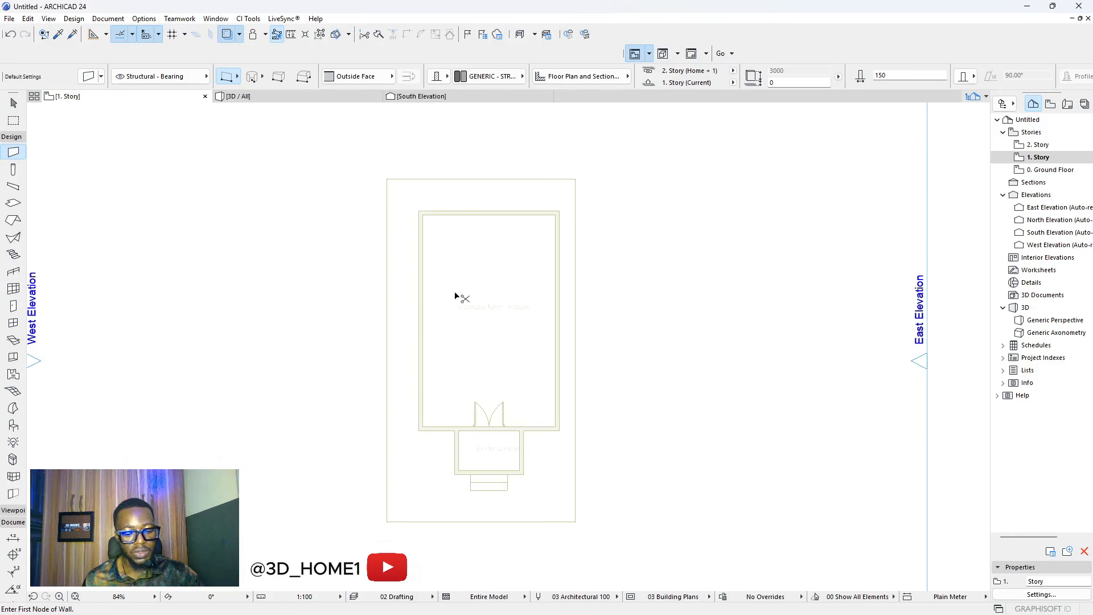
key("ctrl+v")
left_click(647, 280)
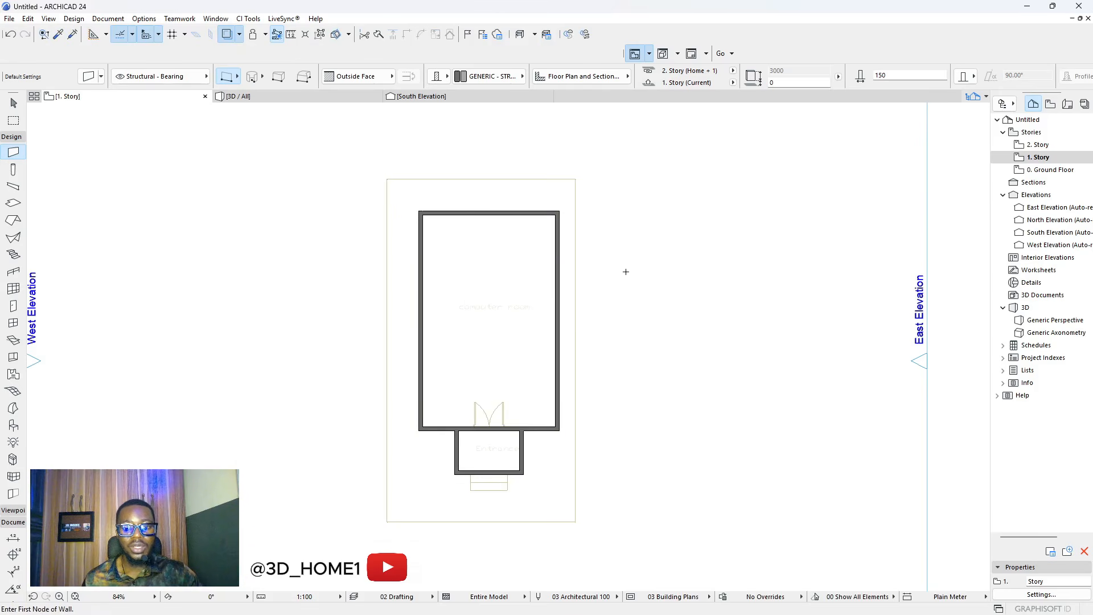
key("Escape")
left_click(341, 98)
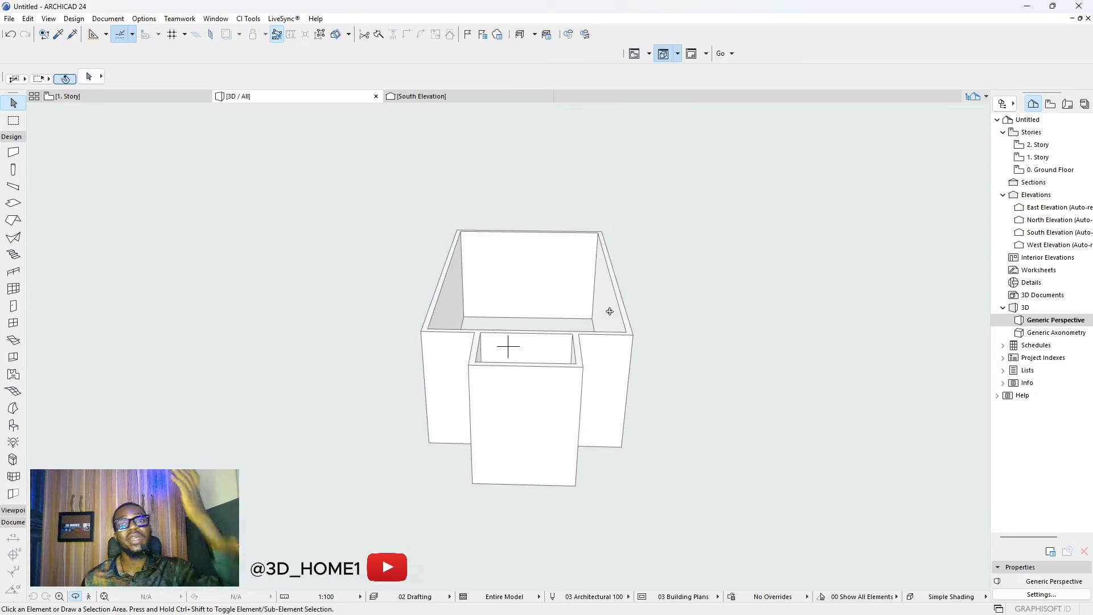
middle_click_drag(611, 402, 508, 435, "shift")
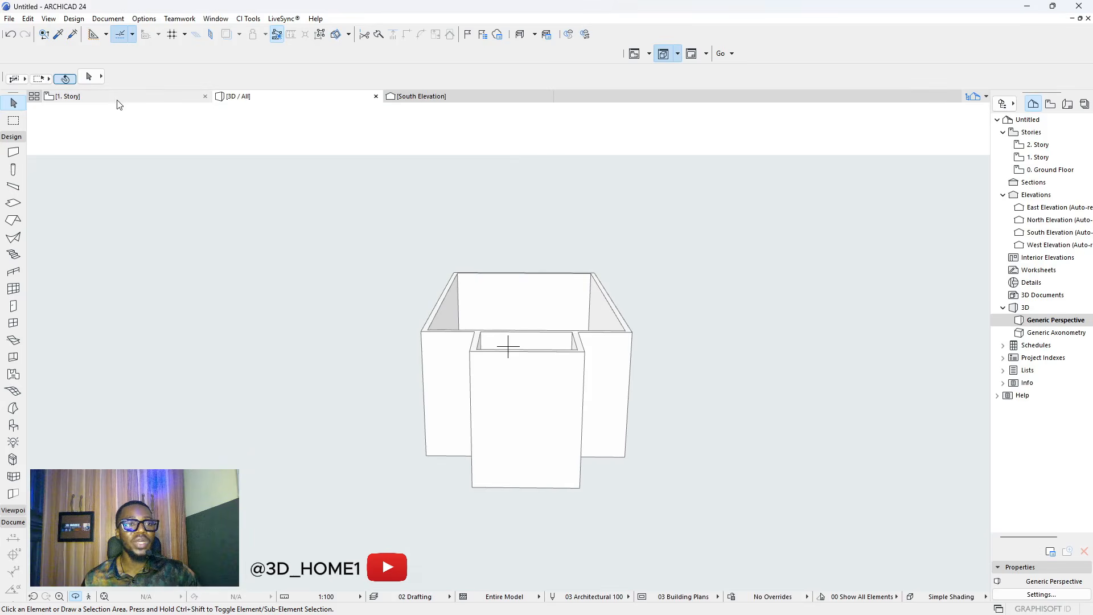
- Return to the ground floor plan and select all of its walls, leaving the imported drawing out of the selection
left_click(118, 98)
double_click(1053, 170)
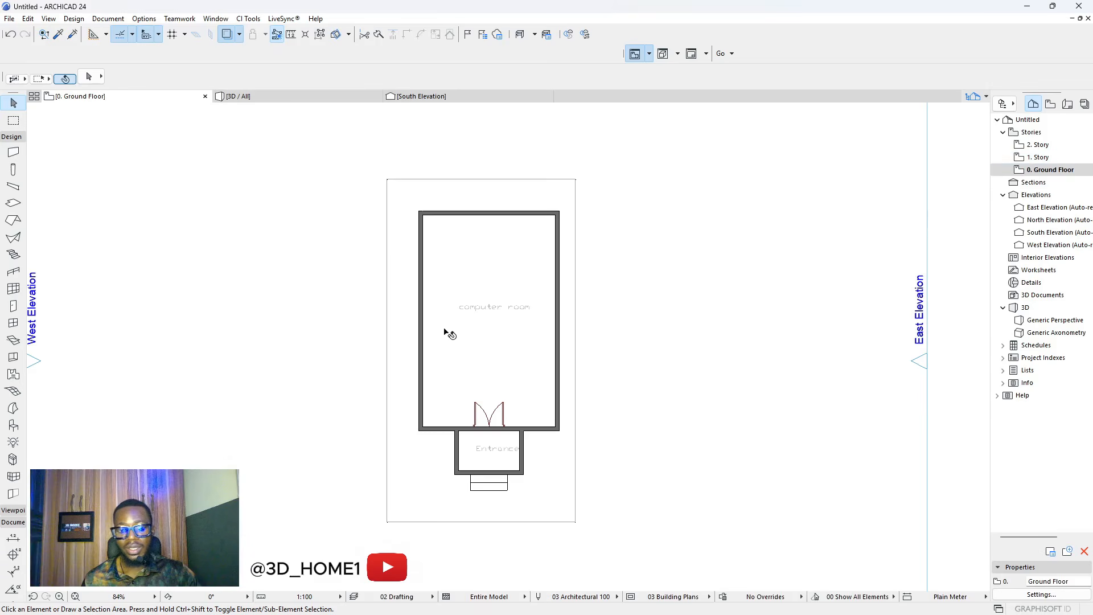
left_click_drag(332, 195, 622, 491)
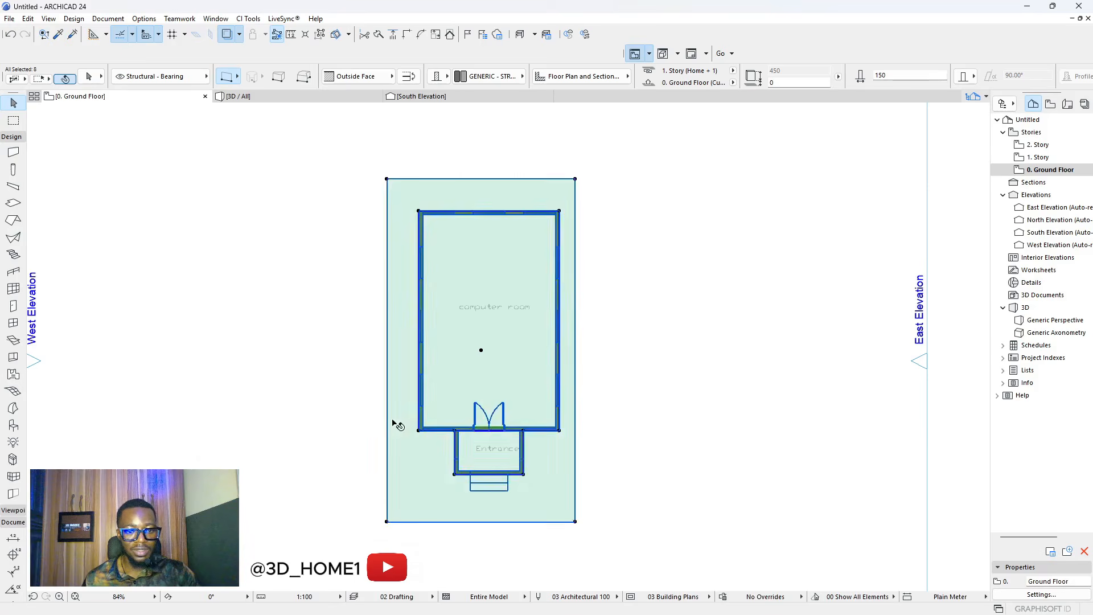
left_click(371, 428)
scroll(459, 261, "up", 3)
scroll(473, 273, "down", 5)
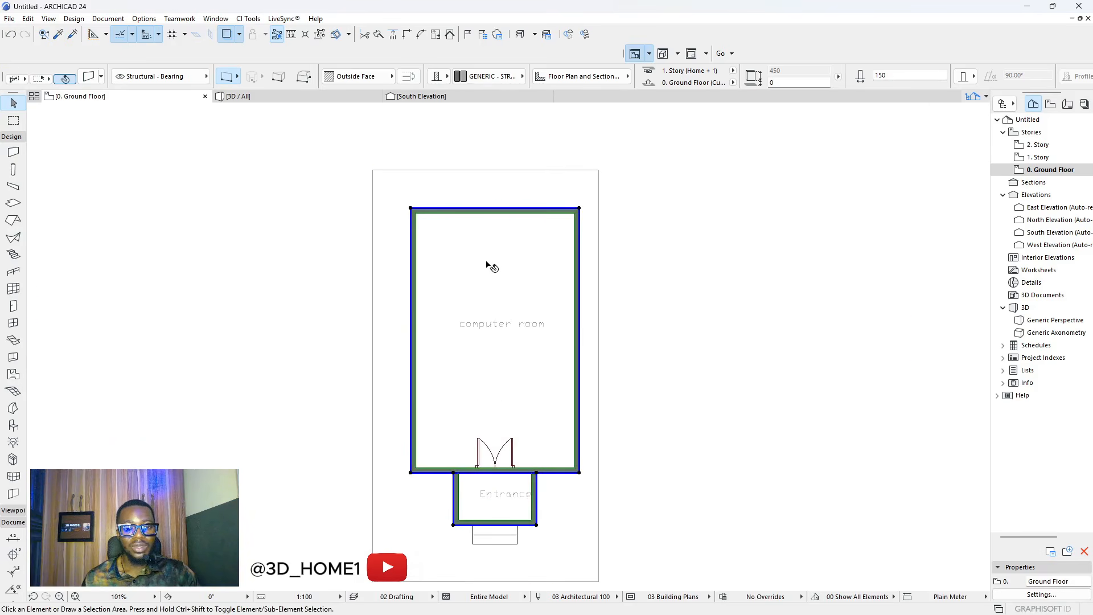
left_click_drag(347, 200, 576, 432)
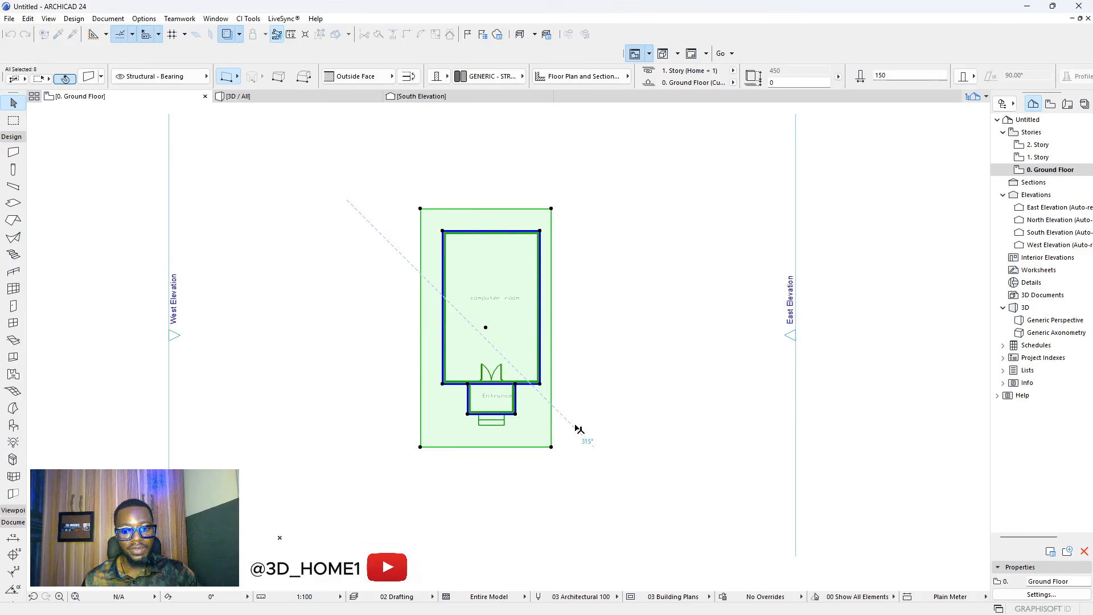
left_click(433, 413, "shift")
scroll(471, 303, "up", 3)
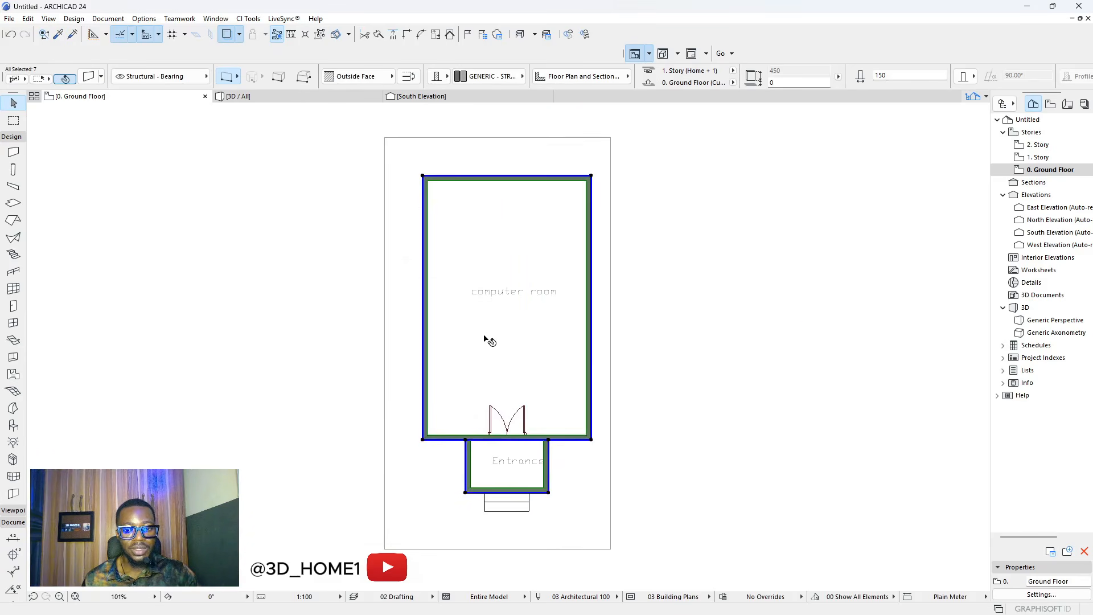
scroll(514, 382, "down", 2)
- Override all three surfaces of the selected ground floor walls with Brick - Aged Natural, clear the selection and view the building in 3D
left_click(100, 81)
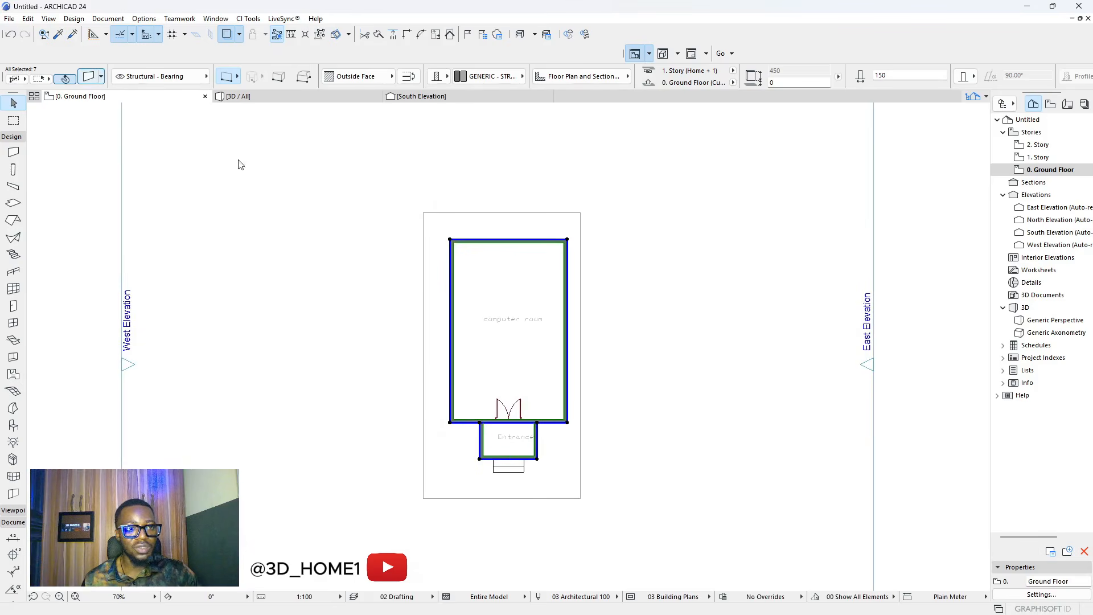
left_click(484, 377)
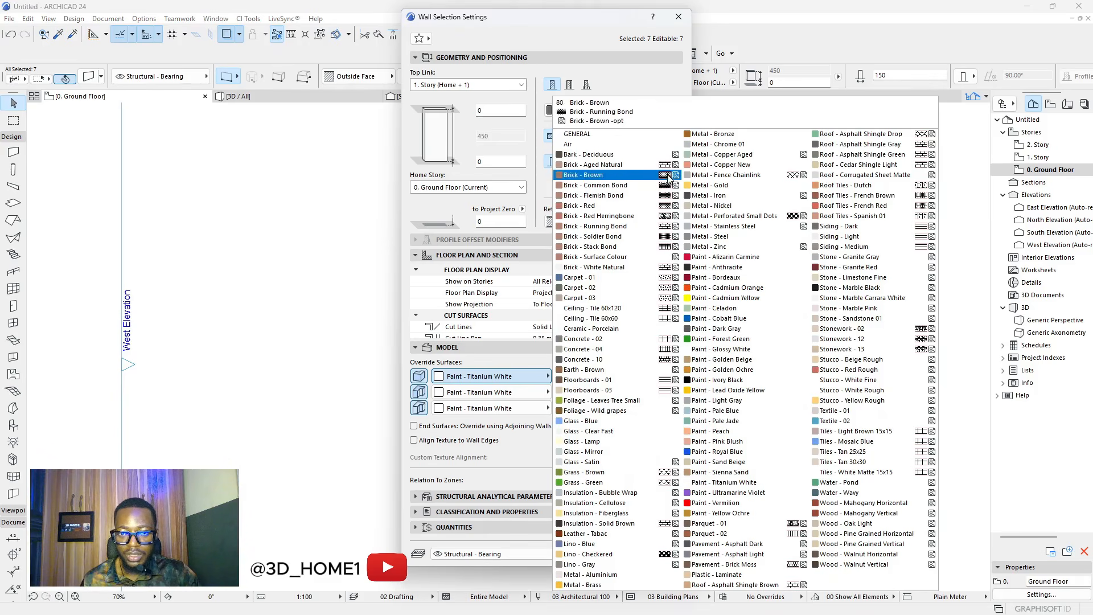
left_click(603, 165)
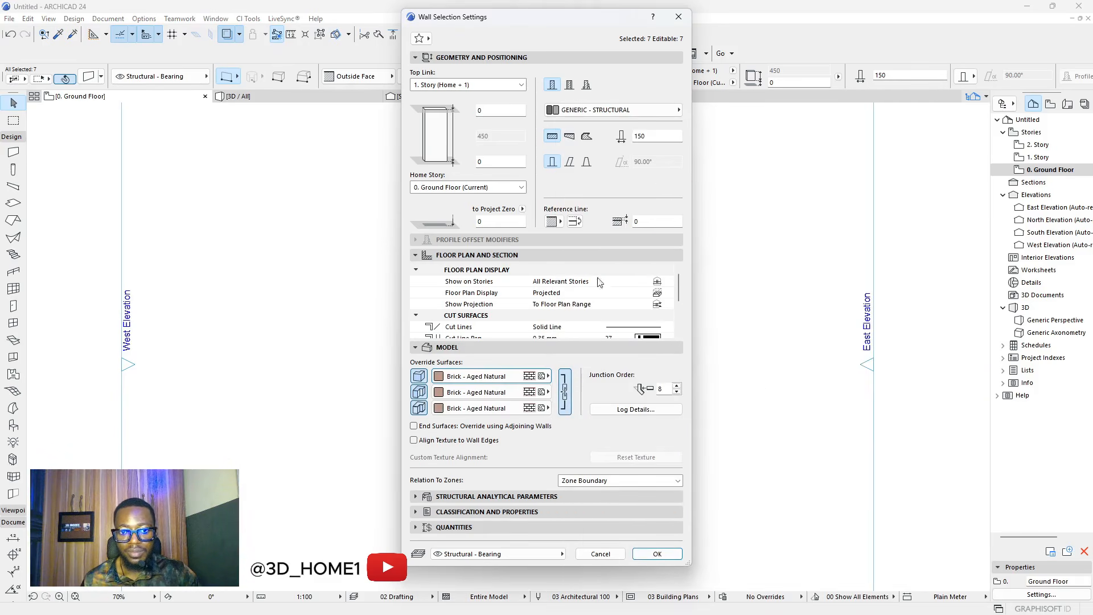
left_click(666, 555)
left_click(687, 377)
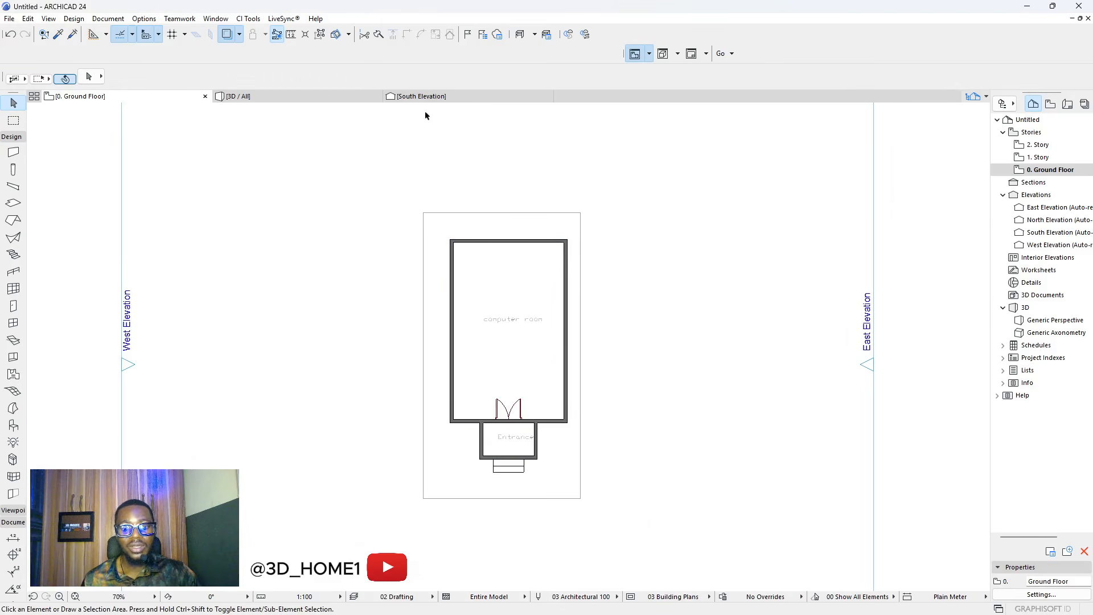
left_click(367, 98)
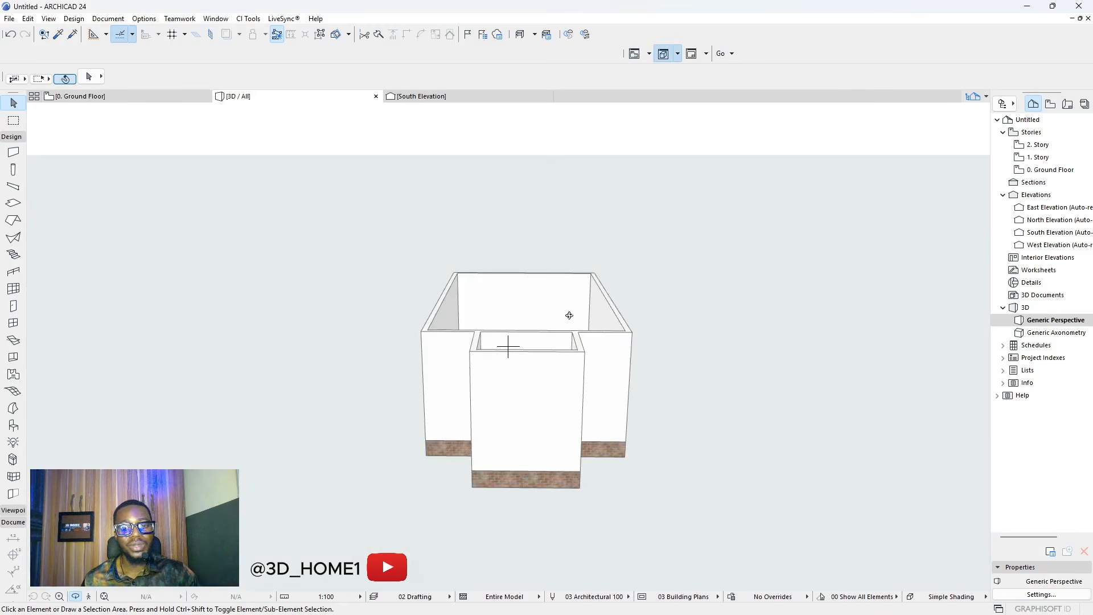
- Inspect the stacked walls and their brick base from several angles in the 3D view
middle_click_drag(494, 500, 679, 433, "shift")
middle_click_drag(483, 461, 554, 463, "shift")
scroll(554, 444, "up", 3)
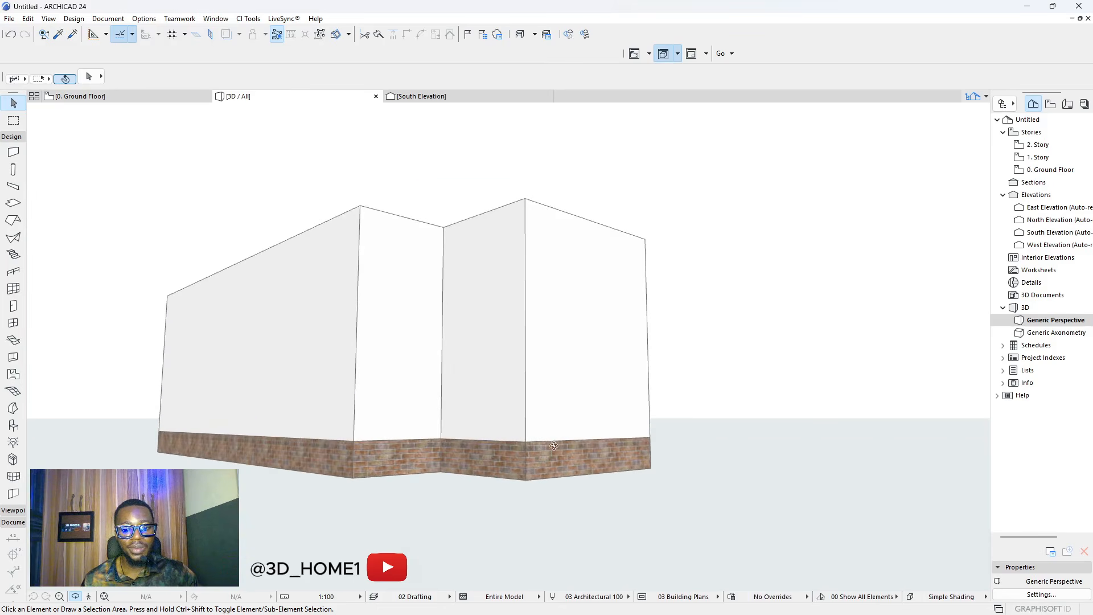
middle_click_drag(596, 427, 480, 437, "shift")
scroll(481, 436, "down", 2)
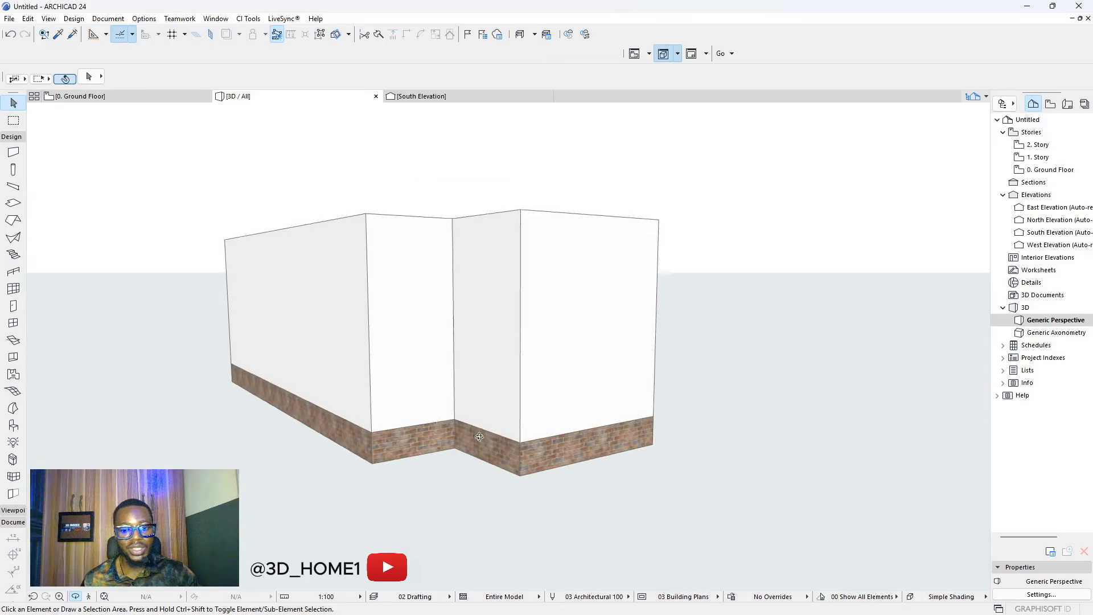
- Return to the floor plan and switch from the ground floor to 1. Story
left_click(79, 97)
scroll(508, 393, "up", 4)
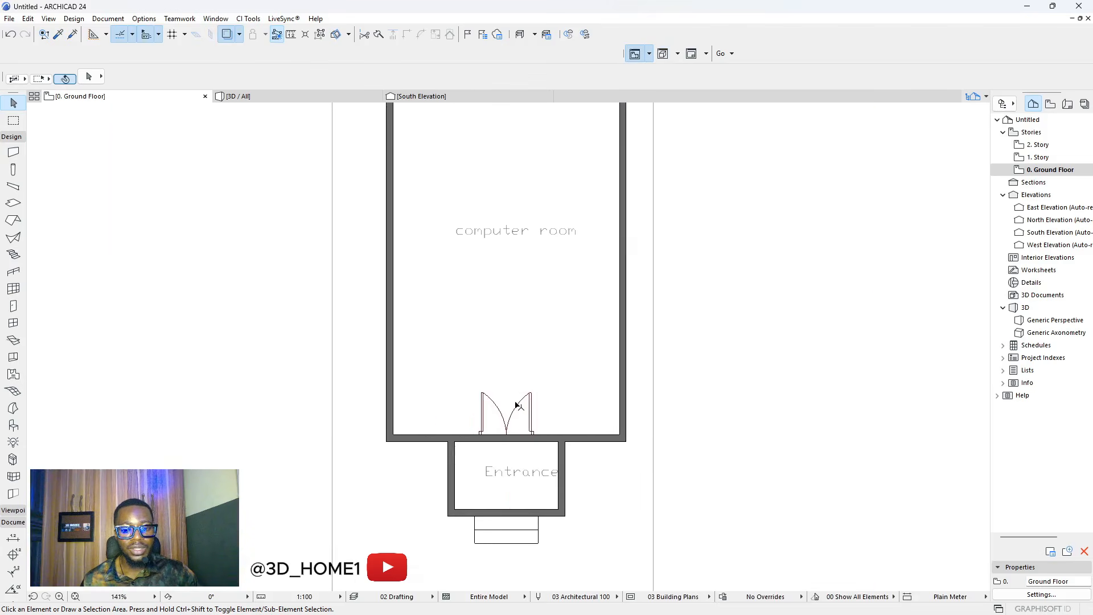
scroll(515, 383, "down", 3)
scroll(516, 382, "up", 3)
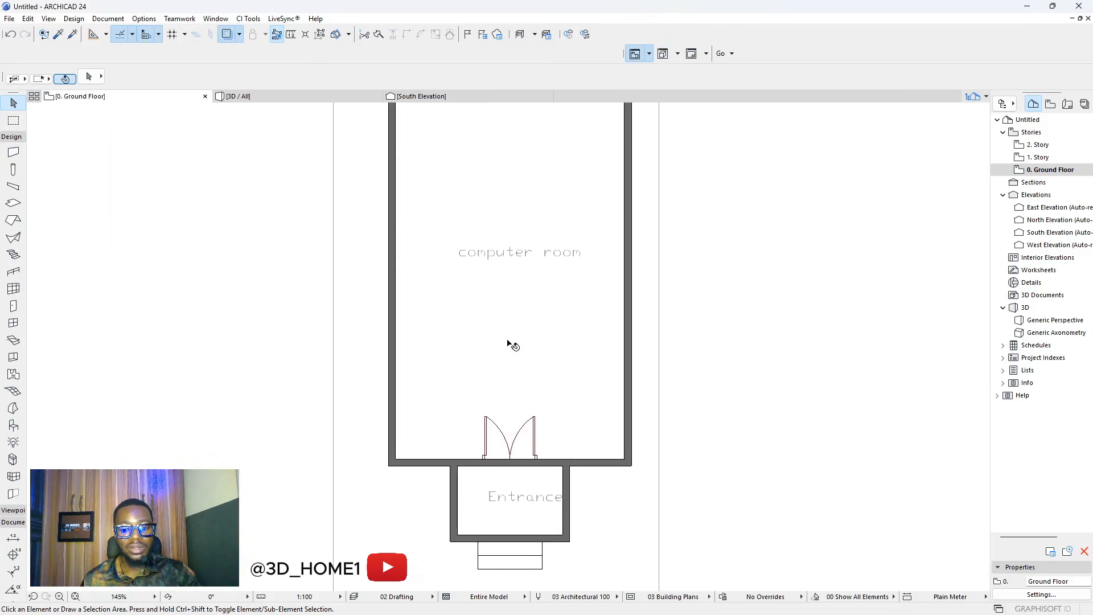
scroll(516, 353, "down", 3)
scroll(507, 425, "up", 2)
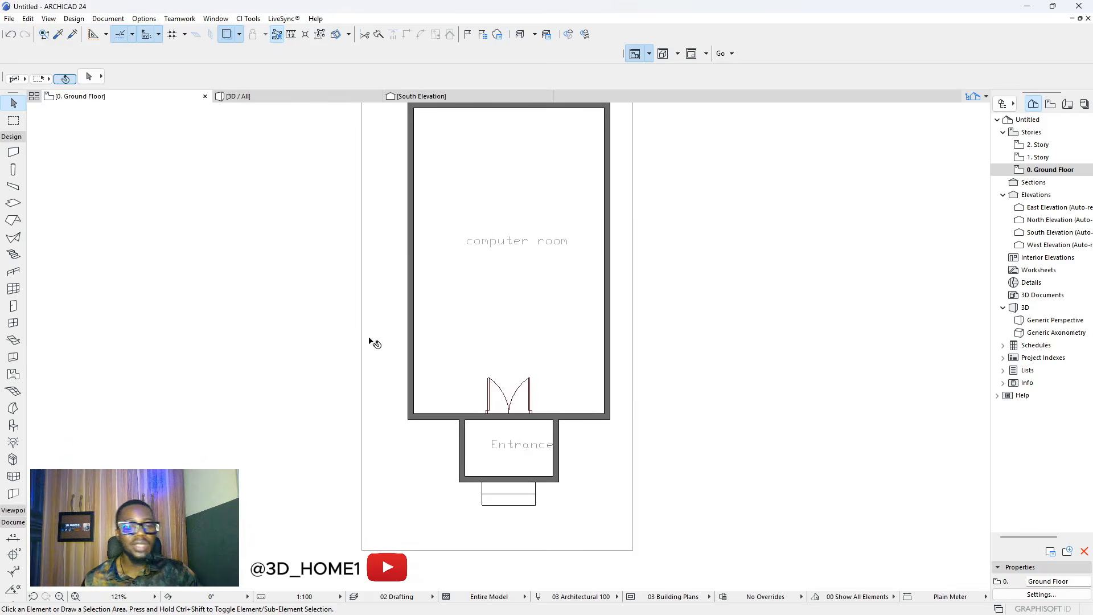
left_click(1044, 172)
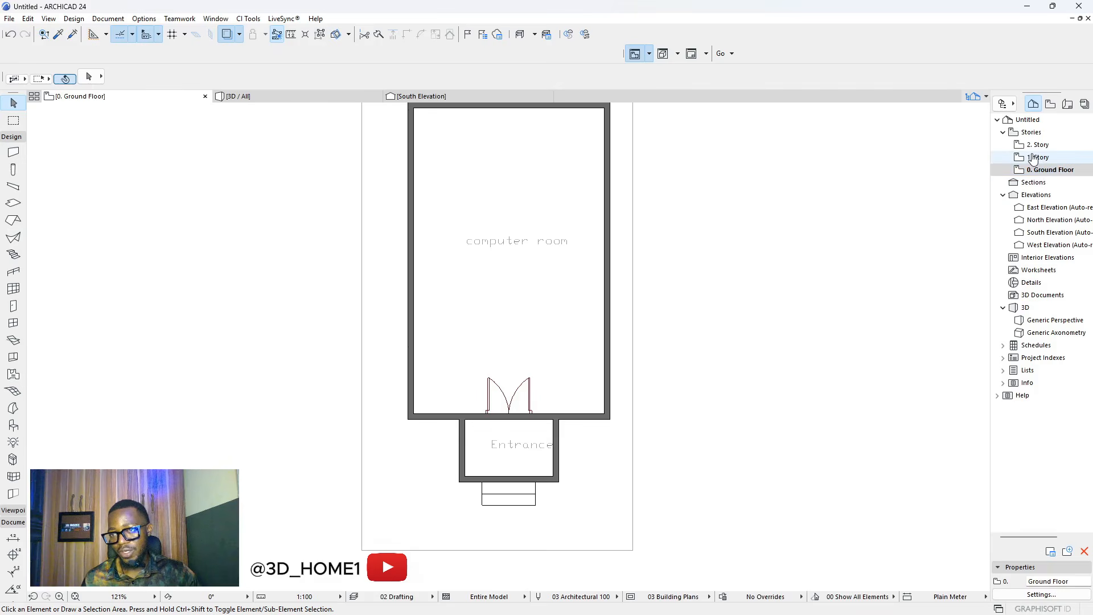
double_click(1035, 158)
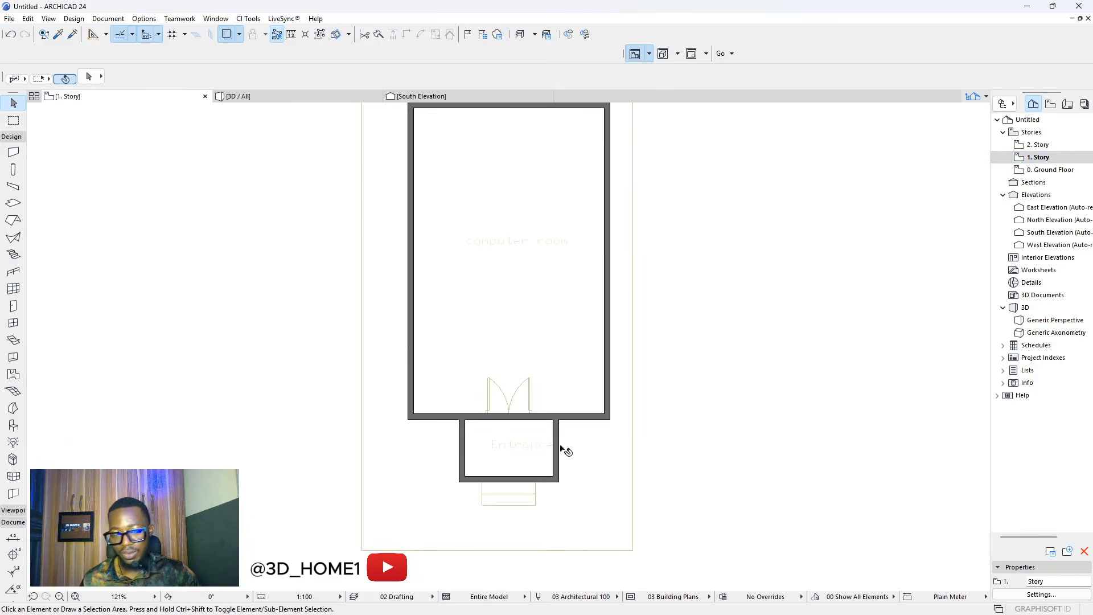
scroll(510, 407, "down", 3)
scroll(518, 447, "up", 3)
scroll(507, 483, "down", 3)
scroll(503, 481, "up", 3)
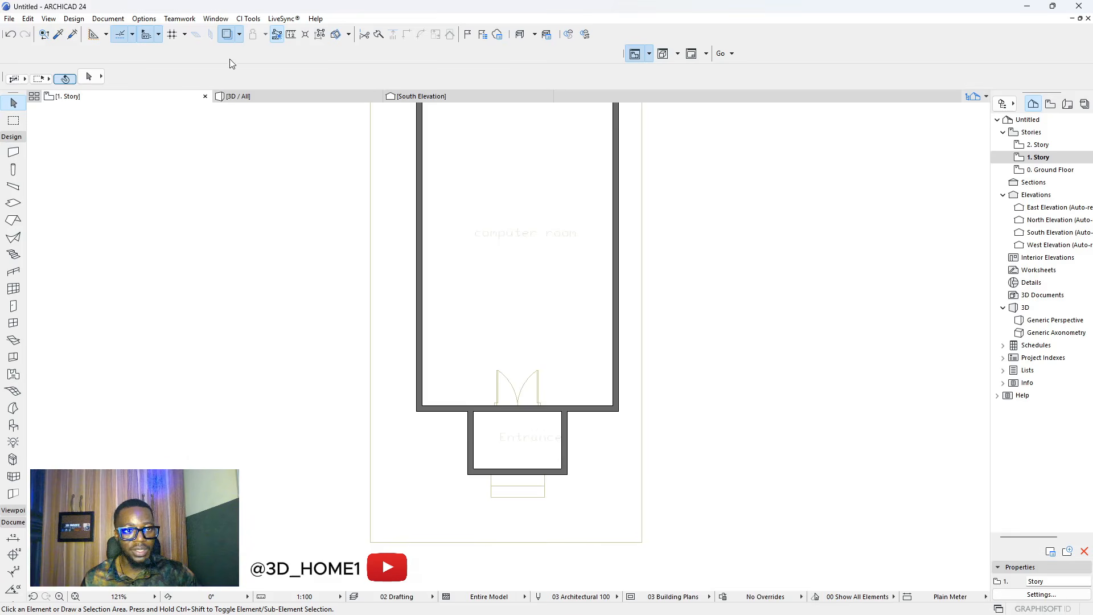
- Hide and restore the ground floor trace reference on 1. Story to compare the plan with and without it
left_click(227, 35)
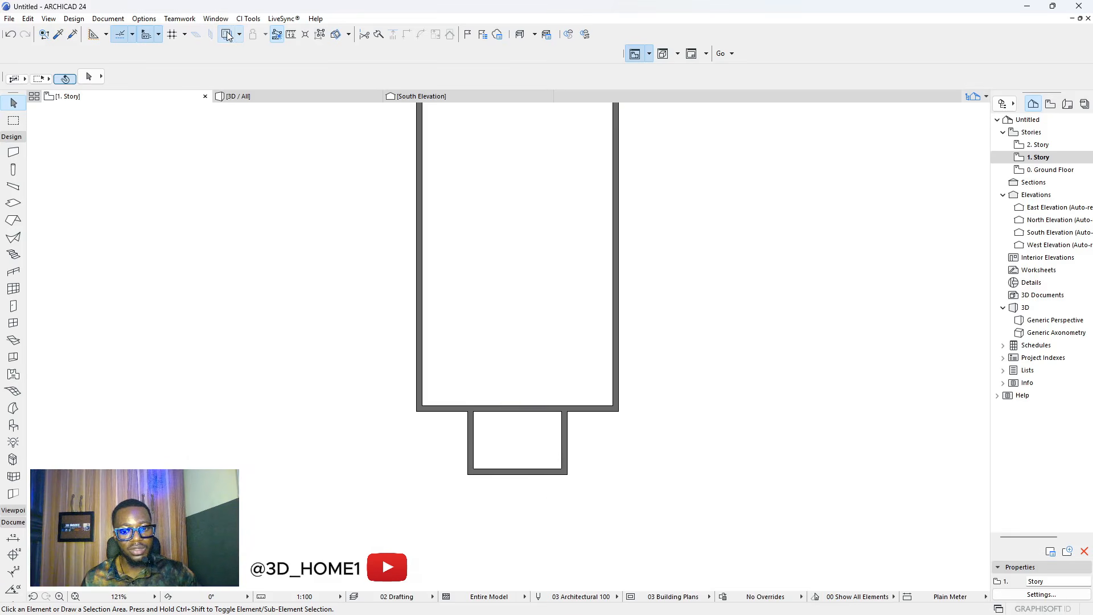
left_click(228, 35)
scroll(541, 330, "down", 3)
scroll(535, 410, "up", 3)
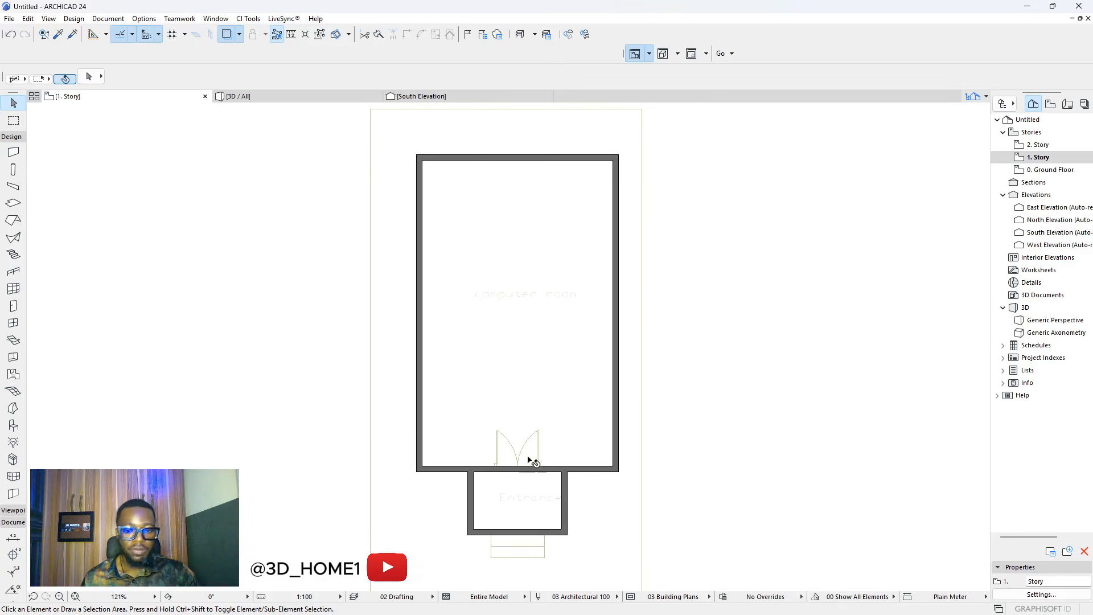
scroll(519, 470, "up", 3)
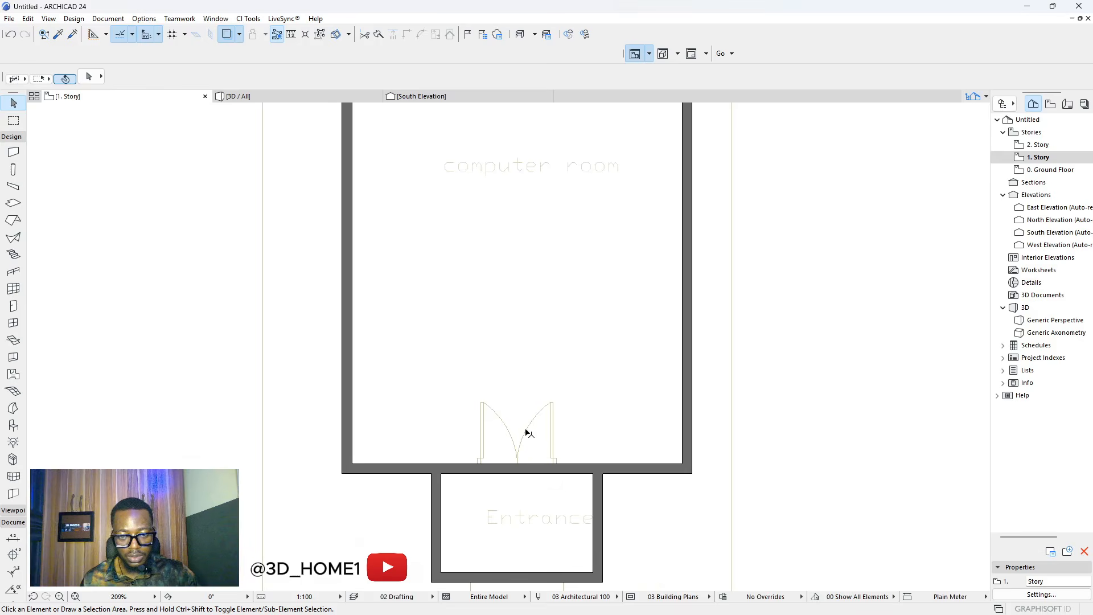
scroll(541, 439, "down", 3)
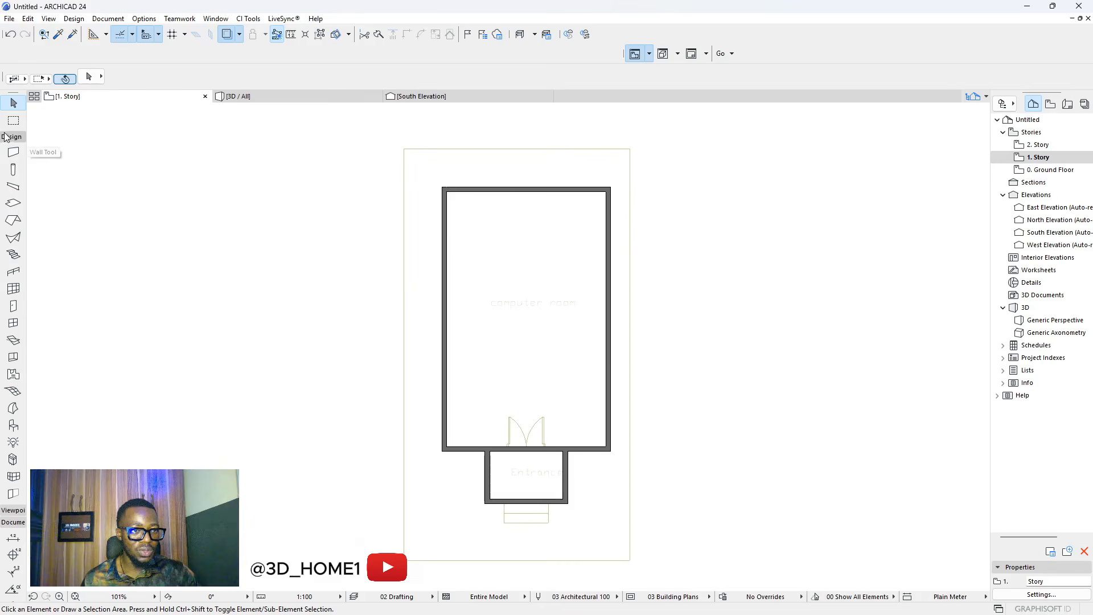
- Open the Door tool's default settings and choose Double Door 24 from the hinged doors
left_click(13, 306)
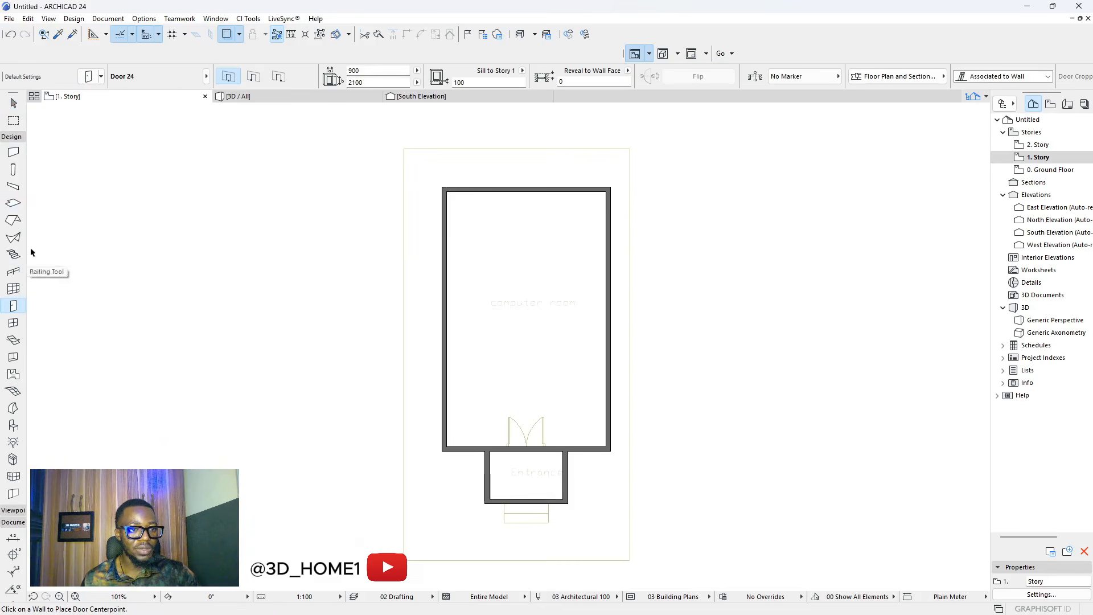
key("ctrl+t")
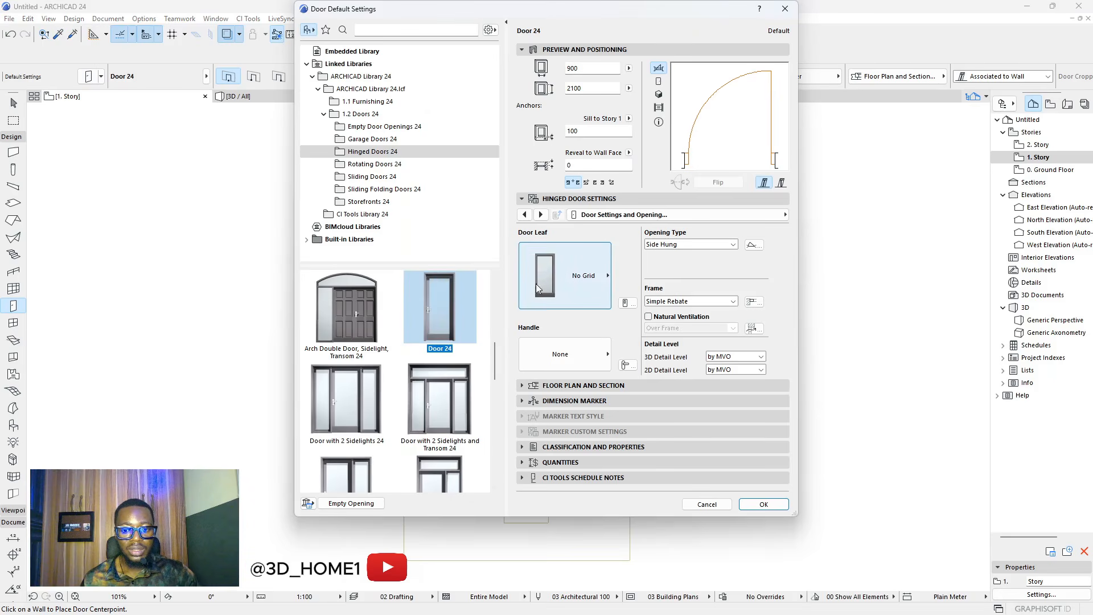
scroll(396, 417, "down", 5)
left_click(457, 361)
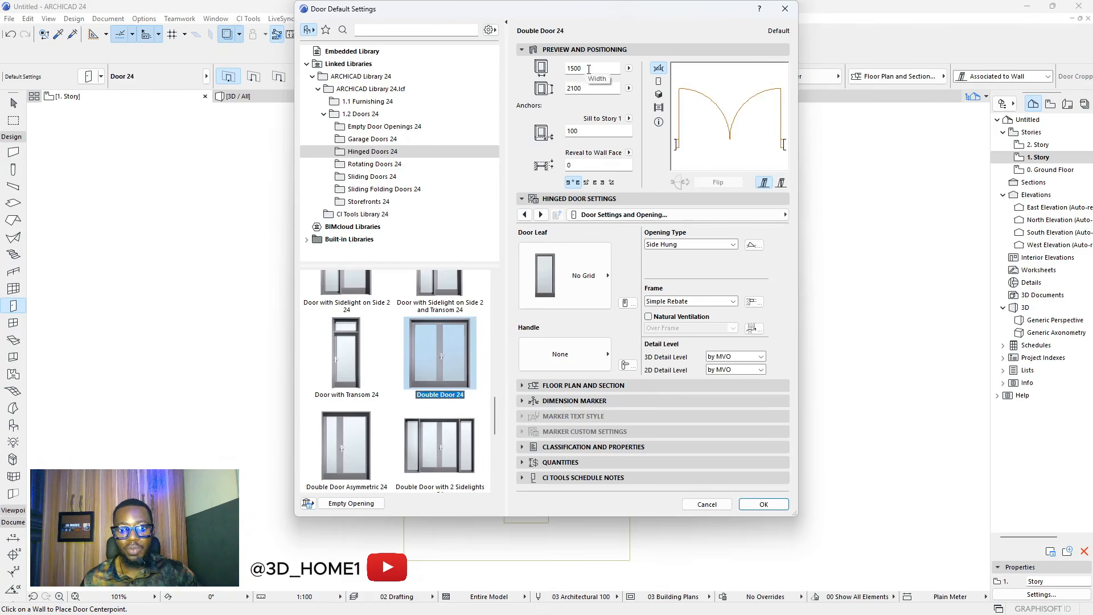
- Set the double door's sill height to 0 and width to 1200, keep the height at 2100, and accept the settings
left_click(587, 133)
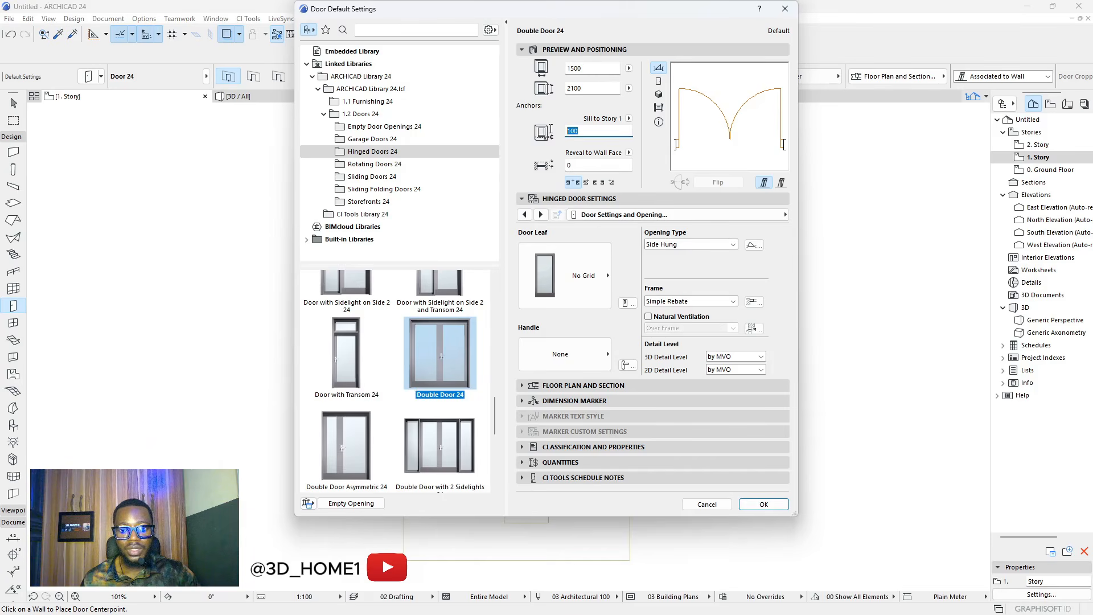
type("0")
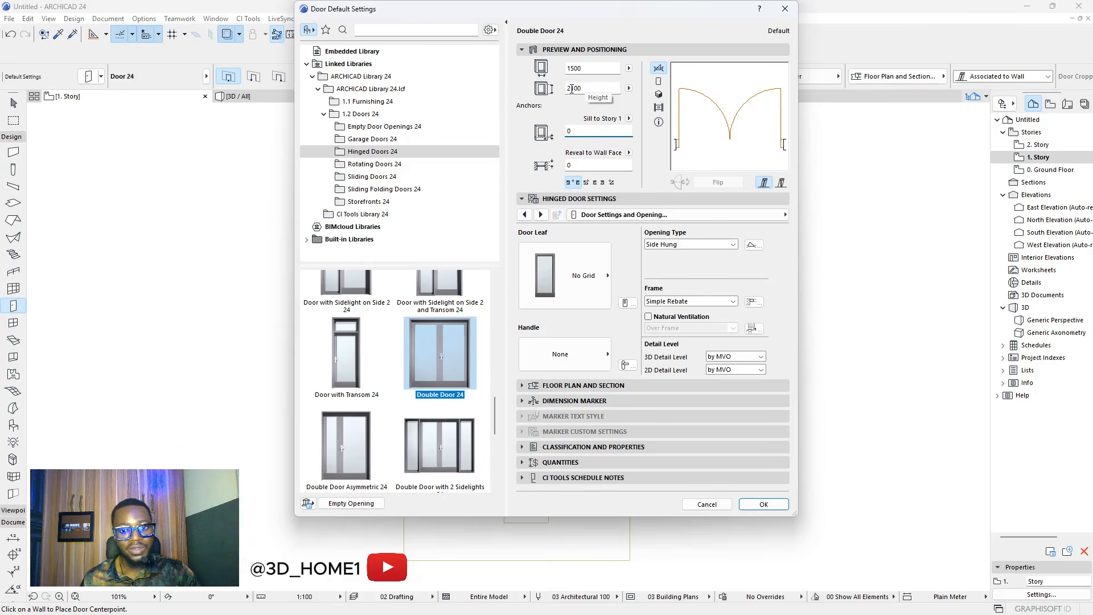
double_click(581, 68)
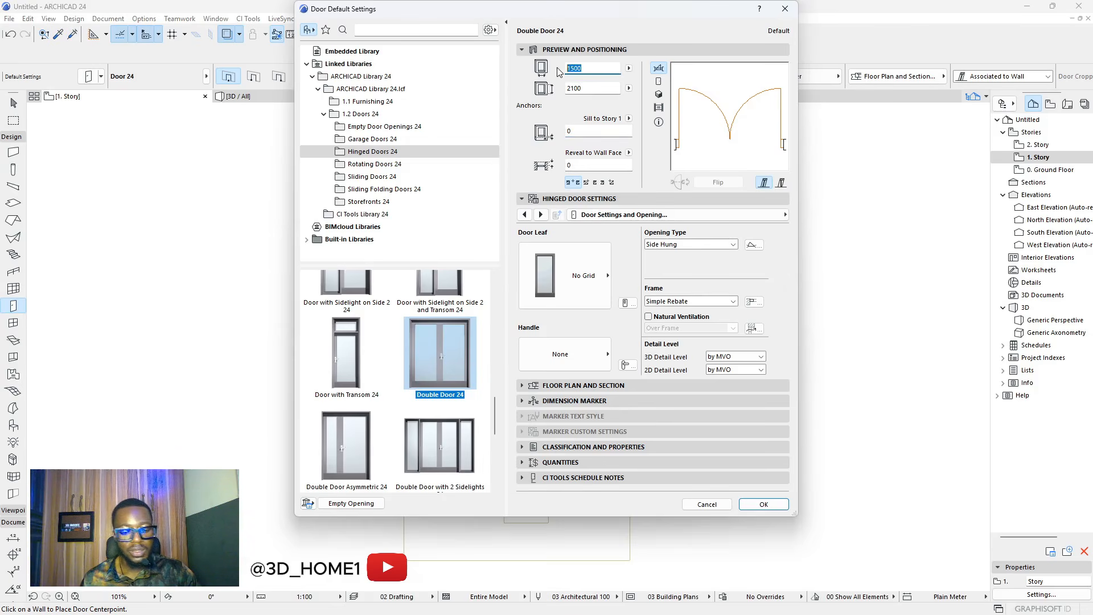
left_click(586, 88)
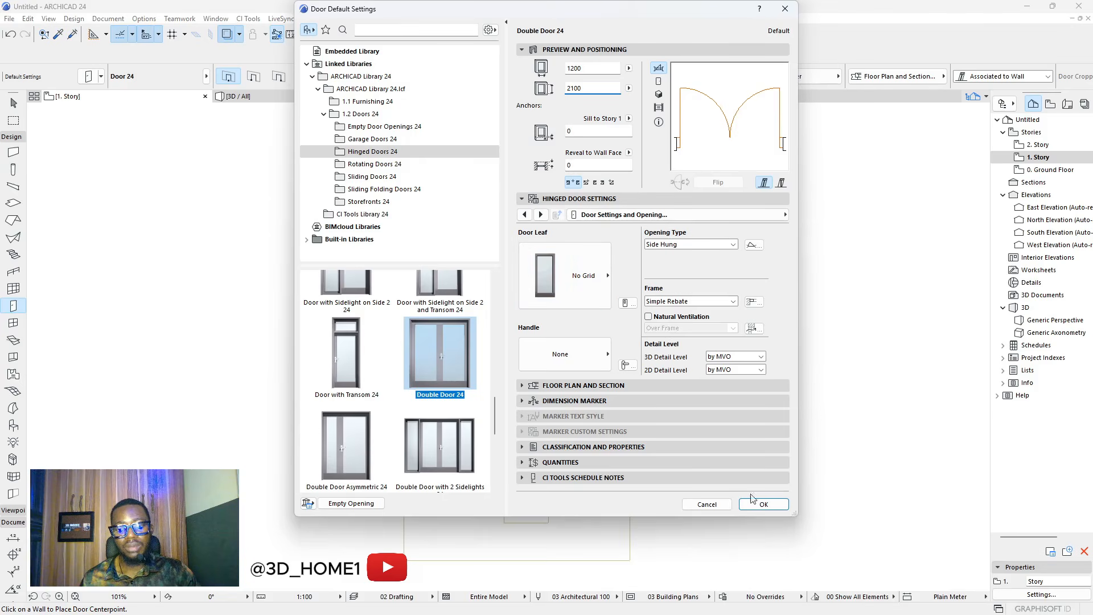
left_click(764, 506)
- Place the double door in the wall between the entrance and the computer room, centred on the traced door and opening into the computer room
scroll(515, 419, "up", 4)
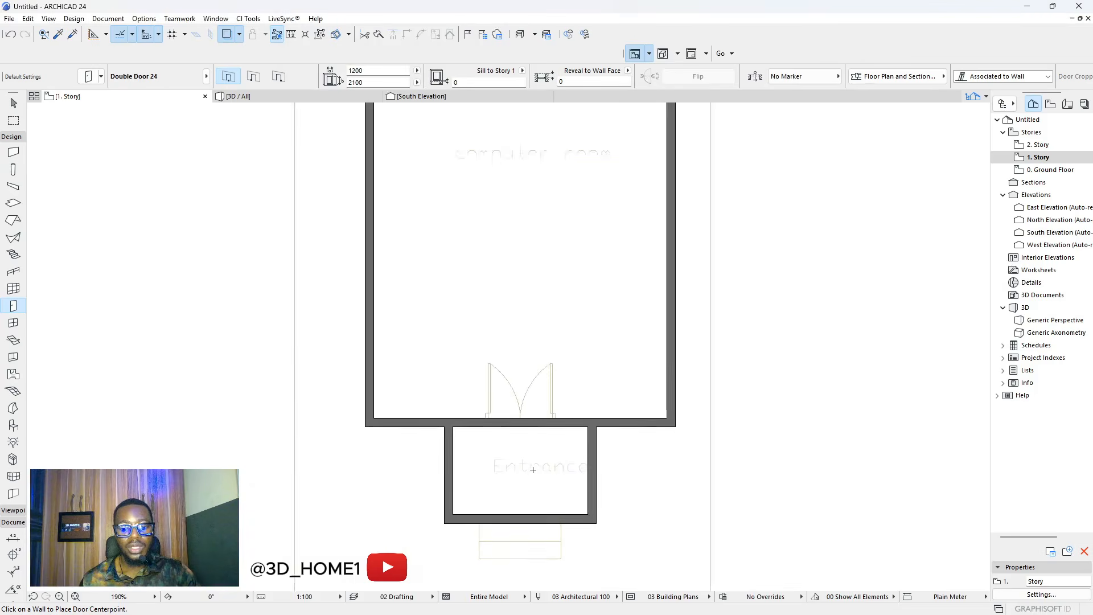
left_click(519, 415)
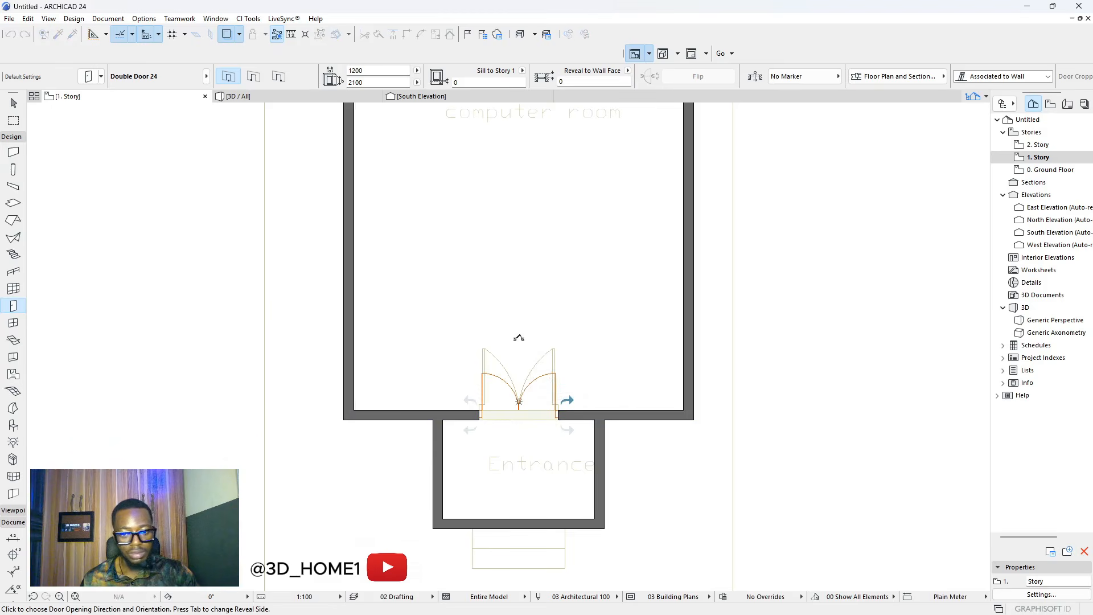
left_click(519, 332)
key("Escape")
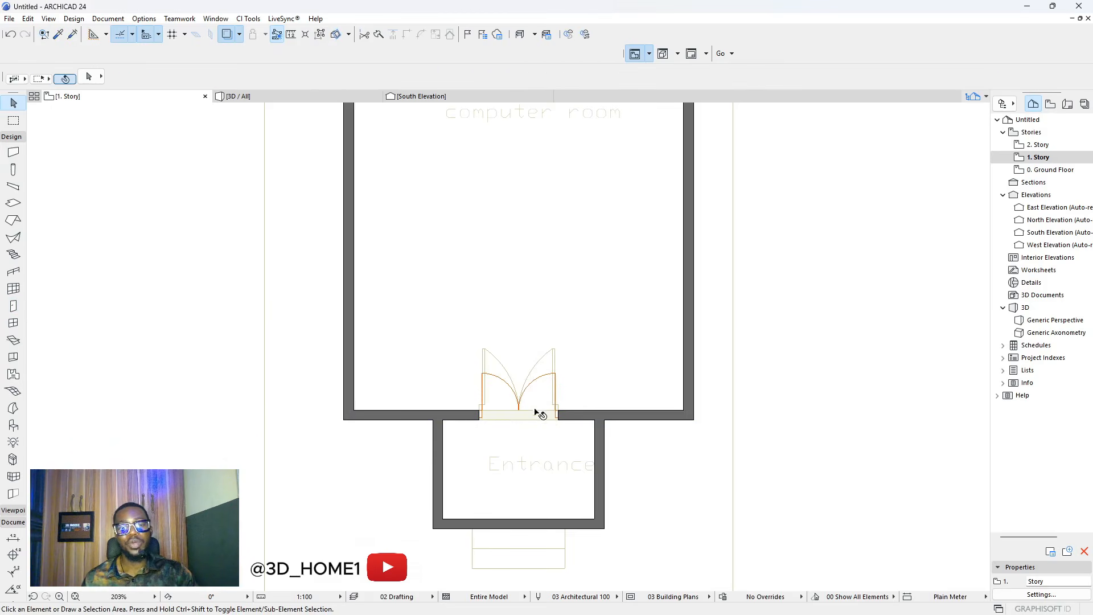
- Examine the placed double door in the 3D view from above and from the front
scroll(534, 409, "down", 4)
left_click(346, 97)
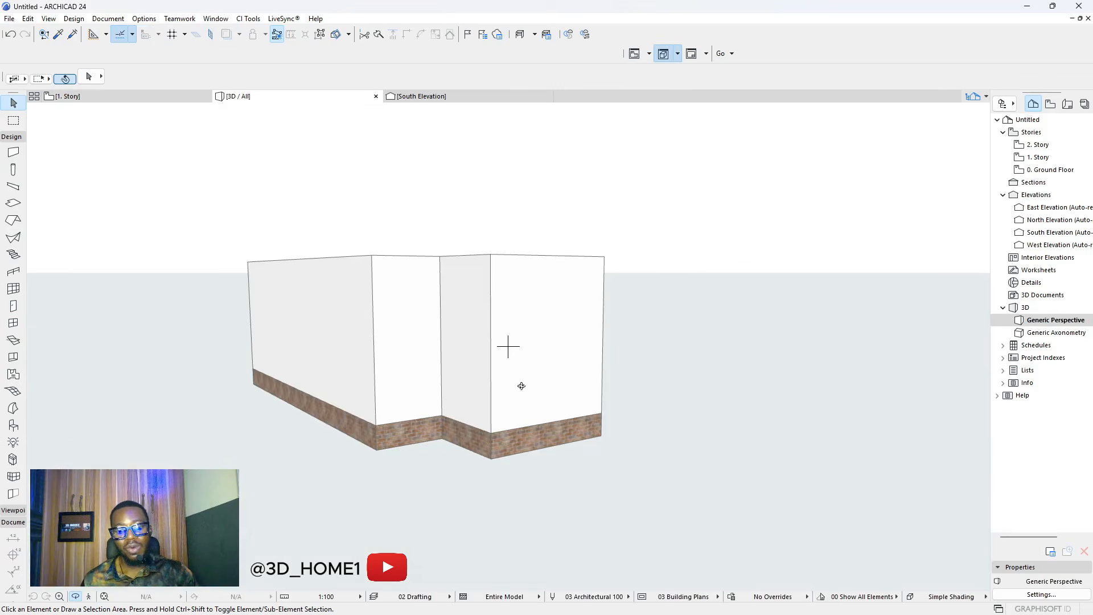
middle_click_drag(522, 386, 484, 347, "shift")
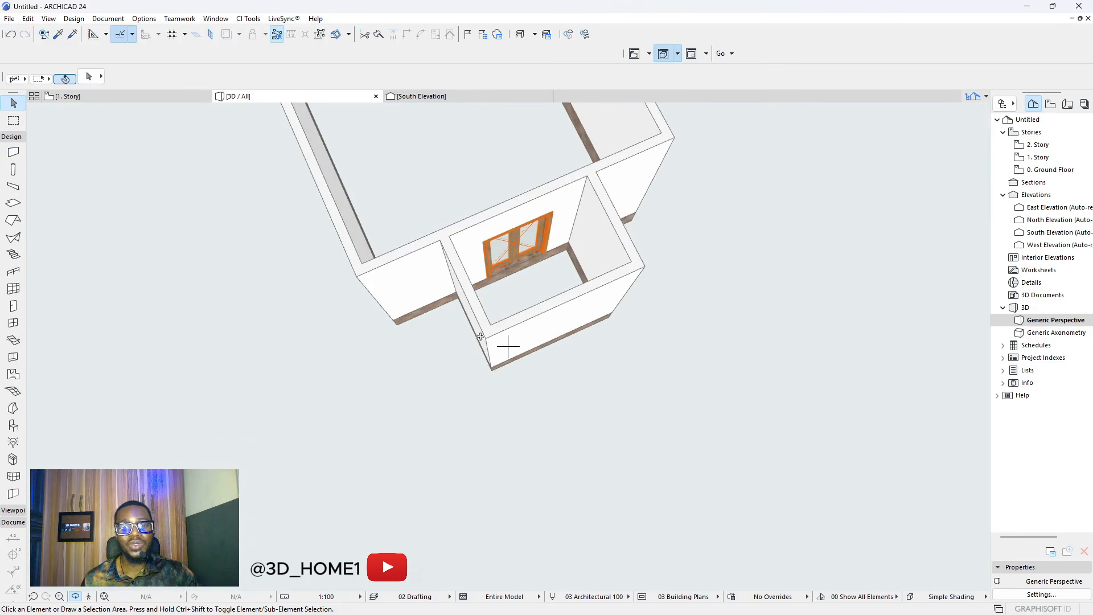
middle_click_drag(621, 311, 535, 397, "shift")
middle_click_drag(653, 356, 406, 345, "shift")
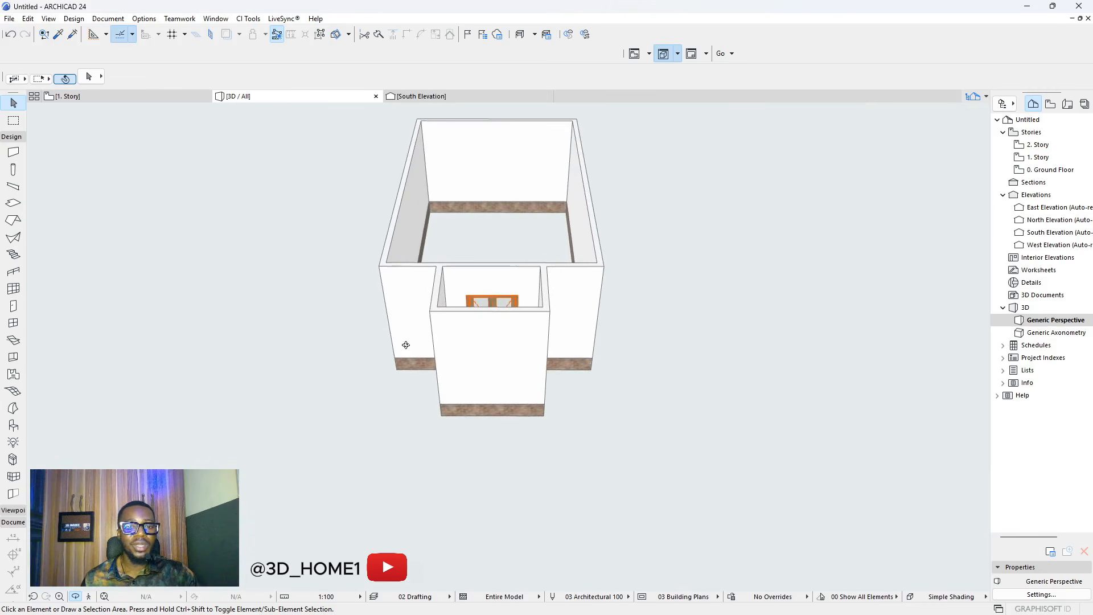
scroll(493, 323, "up", 3)
scroll(493, 427, "down", 1)
scroll(488, 341, "up", 1)
scroll(424, 309, "down", 3)
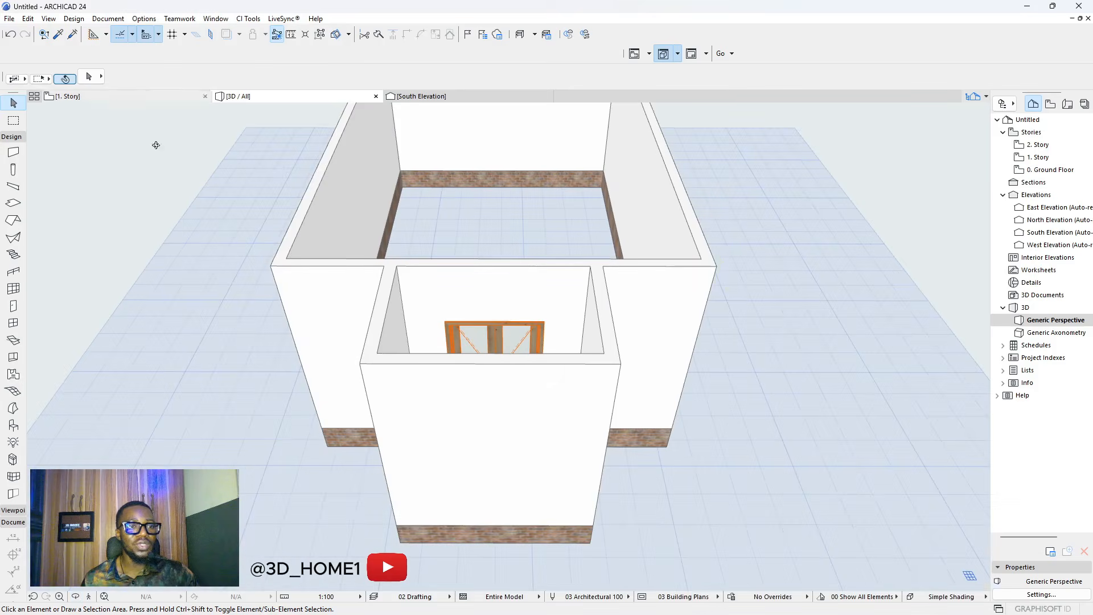
- Return to the 1. Story plan, check the entrance area and switch to the ground floor plan
left_click(100, 97)
scroll(519, 352, "down", 2)
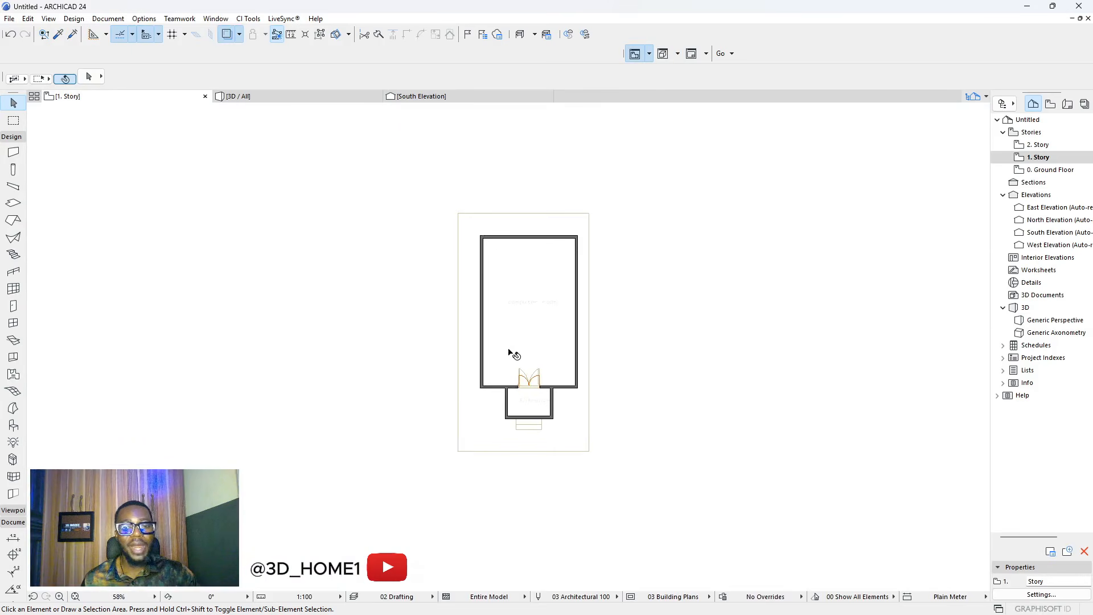
scroll(535, 421, "up", 4)
scroll(501, 449, "down", 3)
scroll(497, 451, "up", 2)
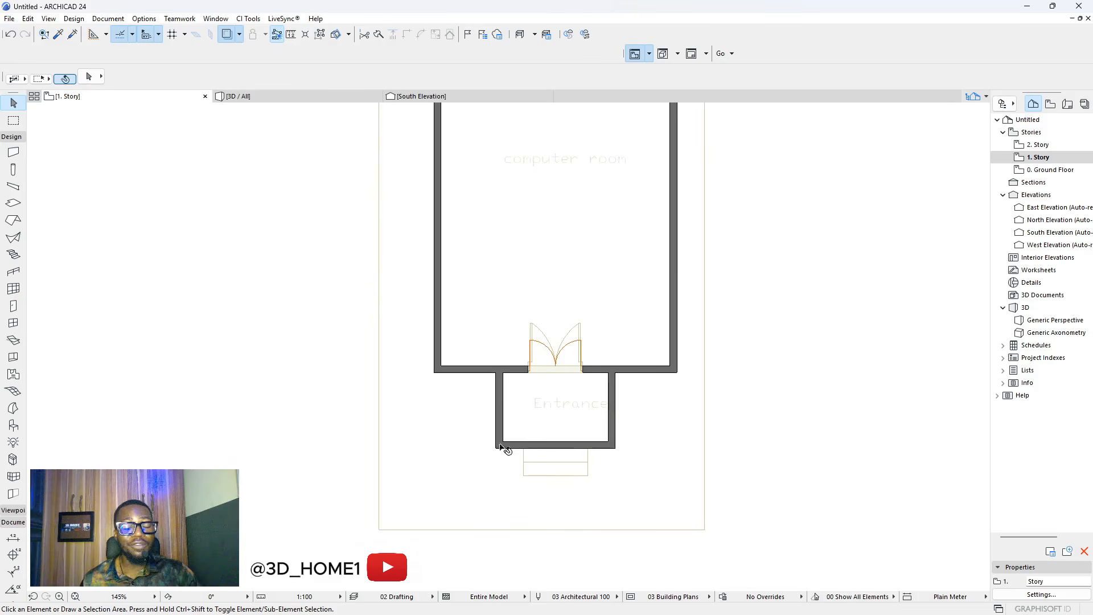
scroll(502, 430, "down", 1)
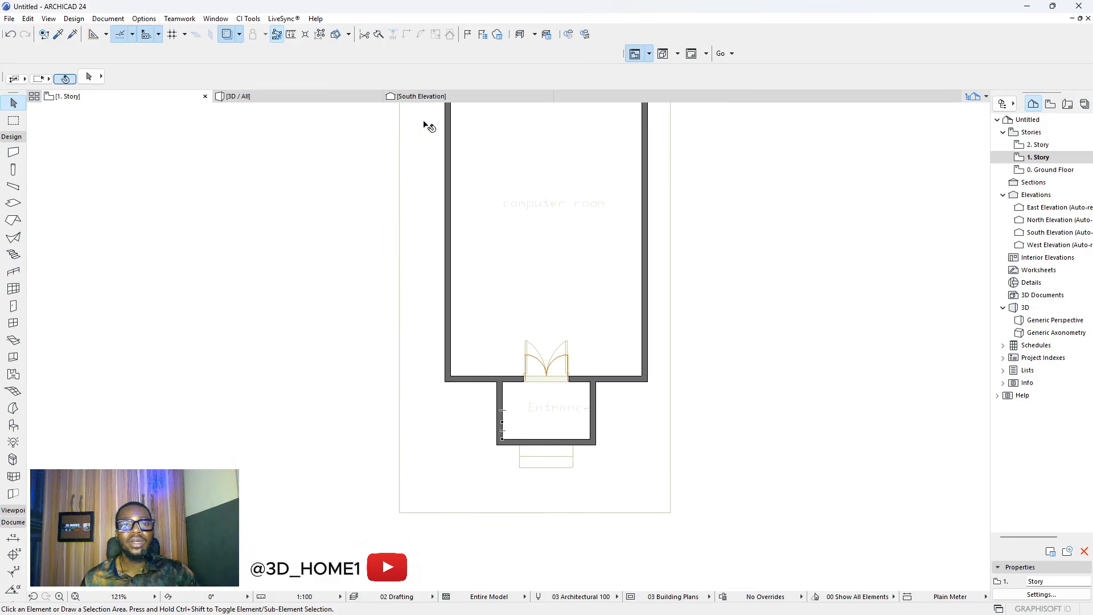
double_click(1050, 169)
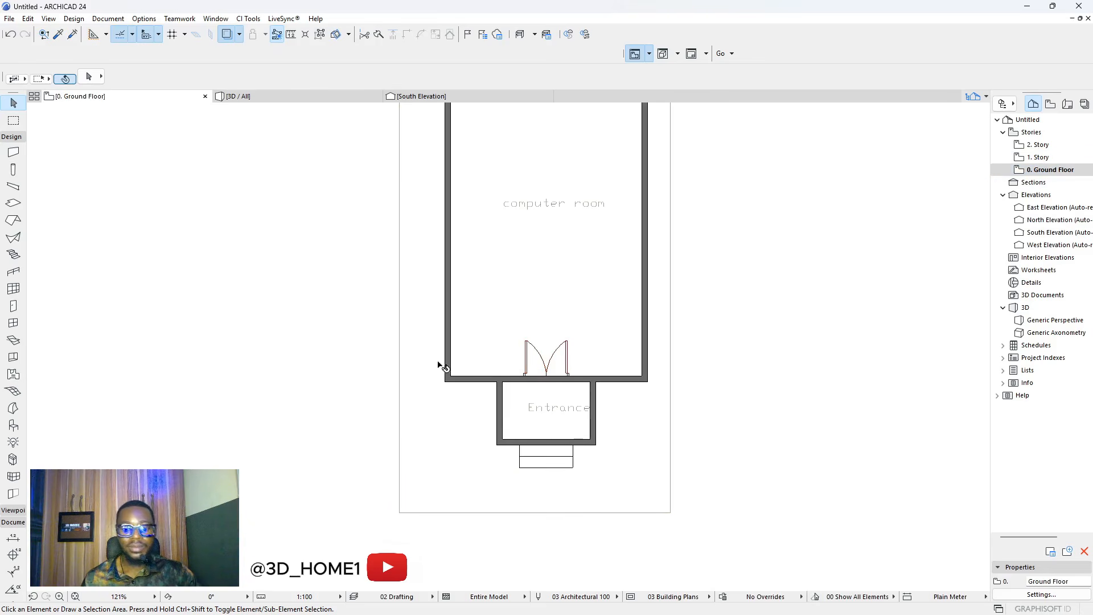
- Move the imported drawing about 644 mm to the left at 180° so it sits clear of the walls, and deselect it
left_click(422, 349)
left_click(424, 347)
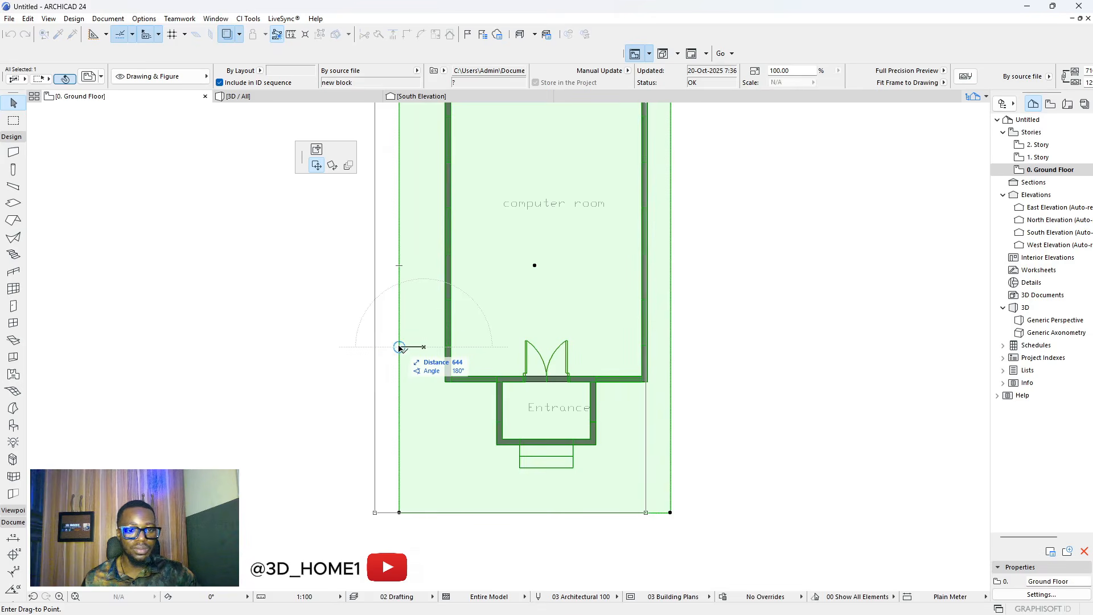
left_click(400, 347)
key("Escape")
- Measure the upper segment of the entrance's left side wall in the imported drawing
scroll(500, 446, "up", 3)
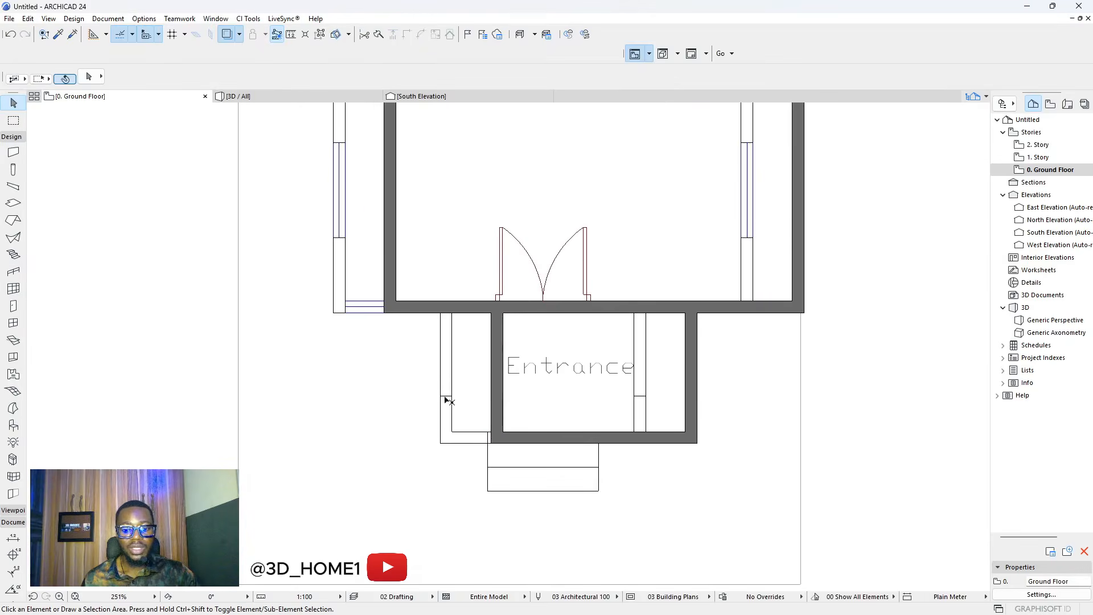
key("m")
key("Escape")
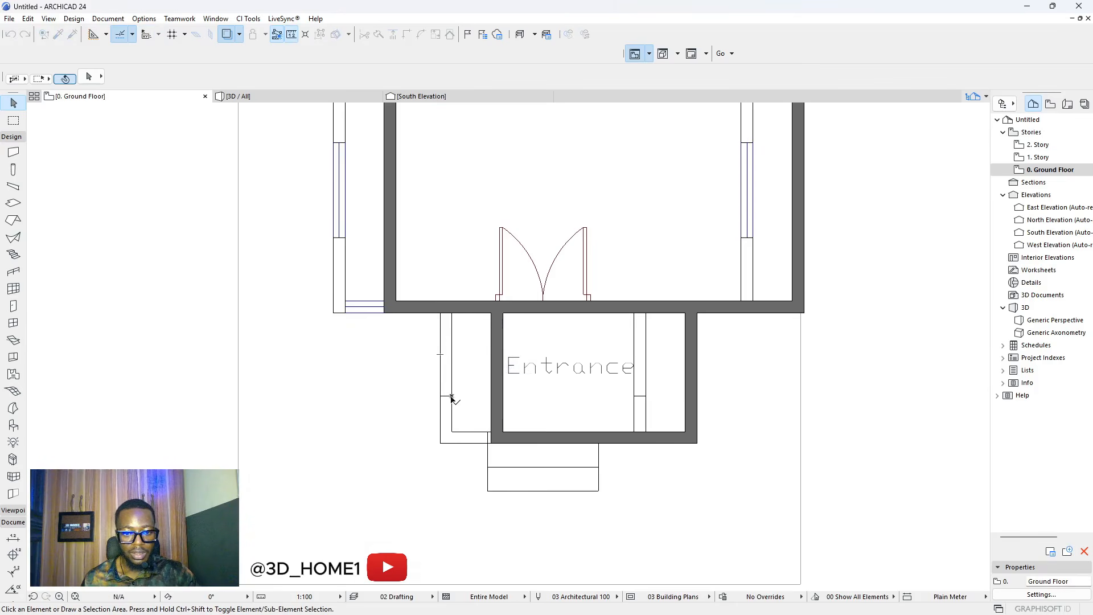
key("m")
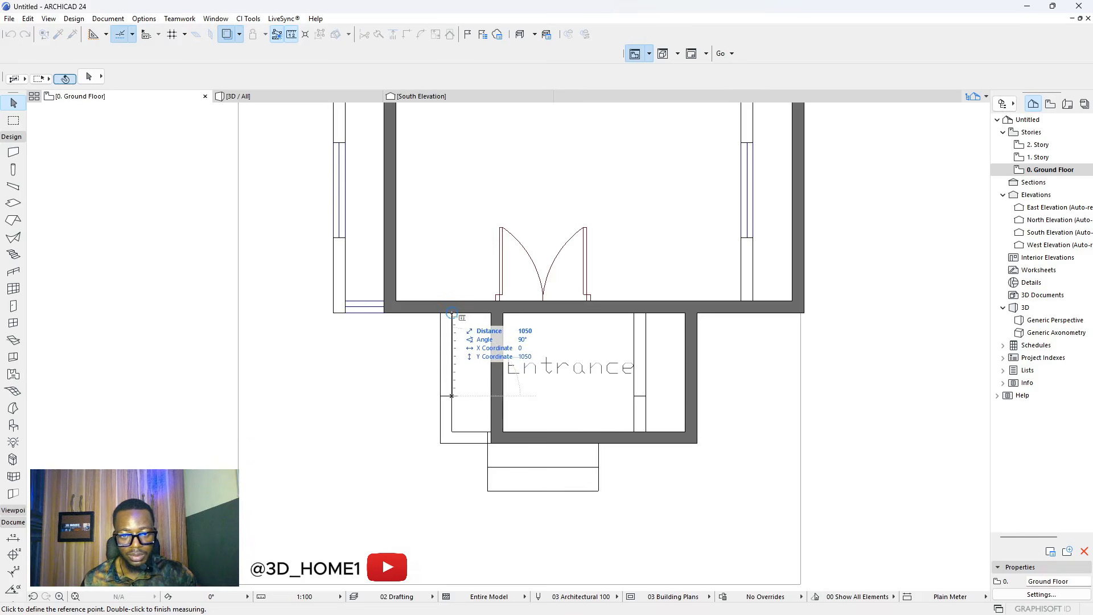
key("Escape")
scroll(488, 456, "down", 3)
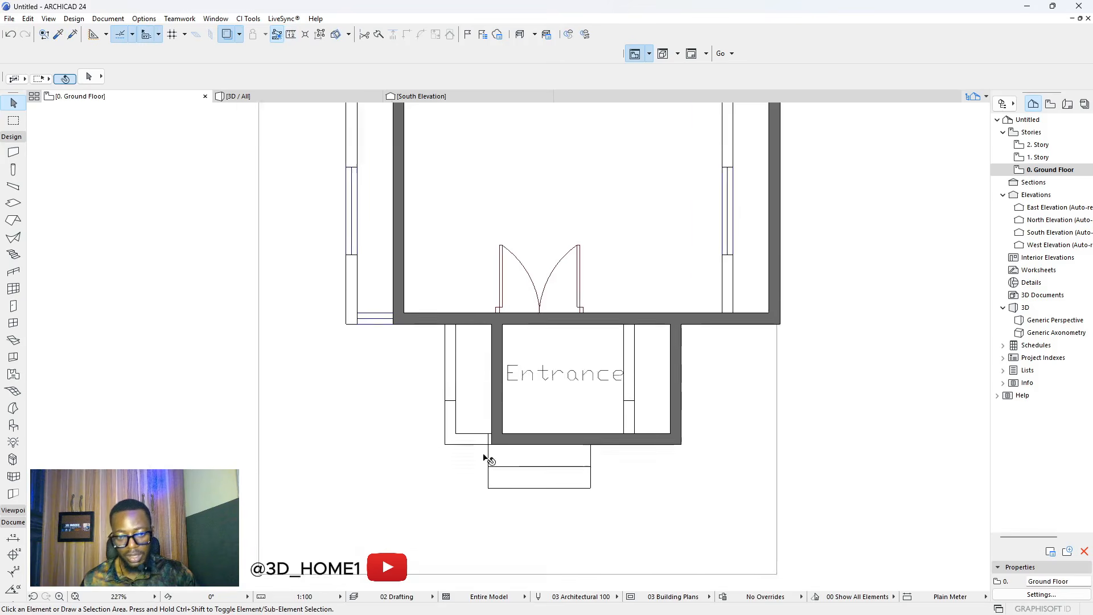
- Shift the imported drawing further left in plan so its entrance steps sit clear of the modelled entrance walls, and deselect it
left_click(439, 438)
left_click_drag(439, 439, 408, 439)
left_click(409, 439)
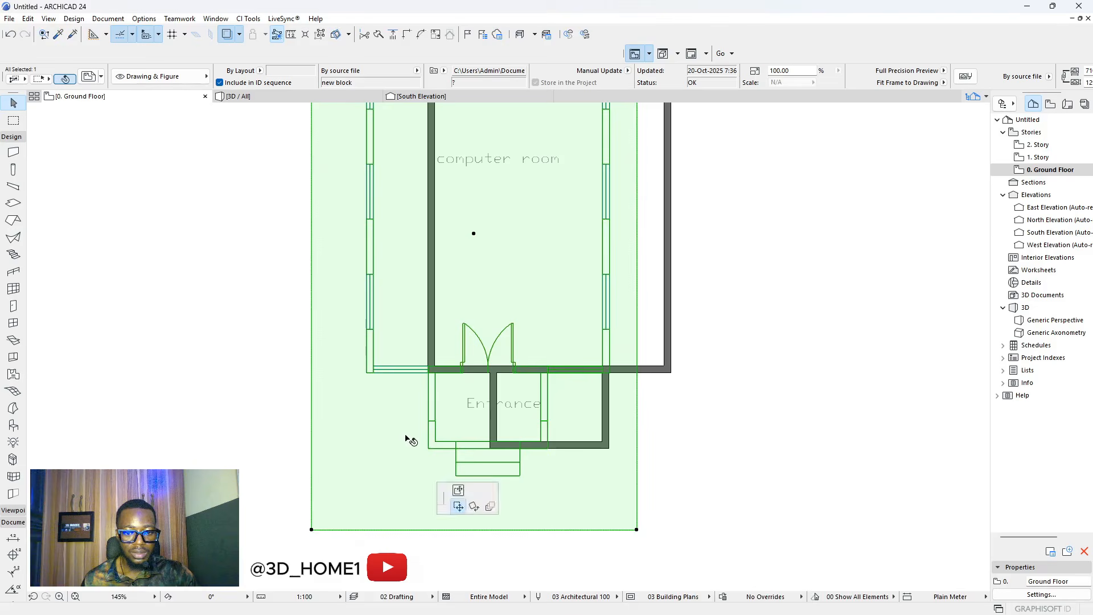
left_click(374, 436)
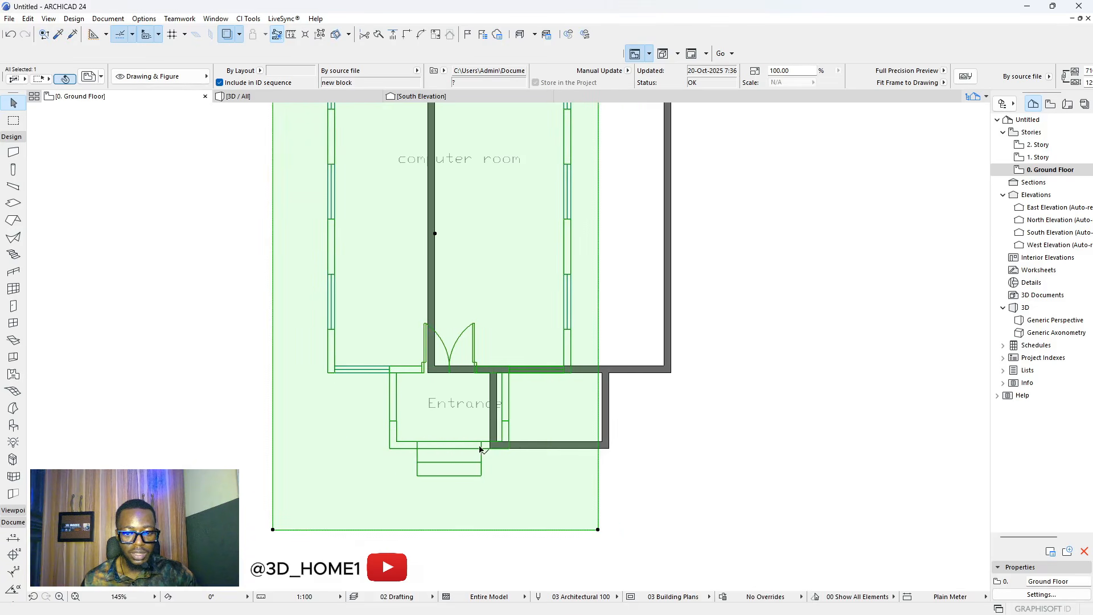
scroll(480, 450, "up", 4)
key("Escape")
- Measure the width of the entrance steps along the outer face of the front entrance wall in the imported drawing
key("m")
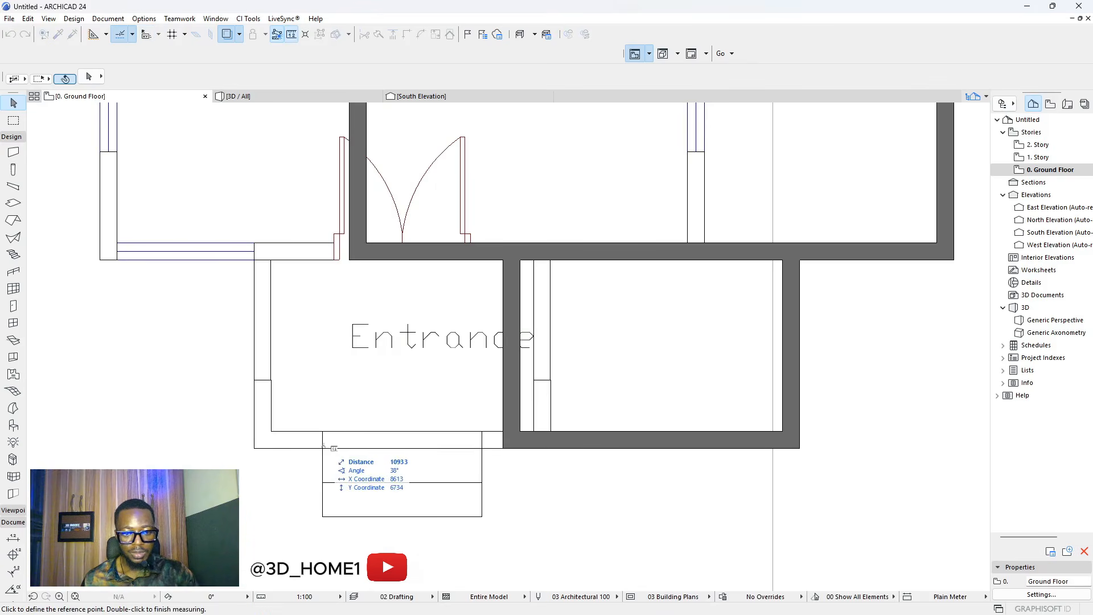
key("Escape")
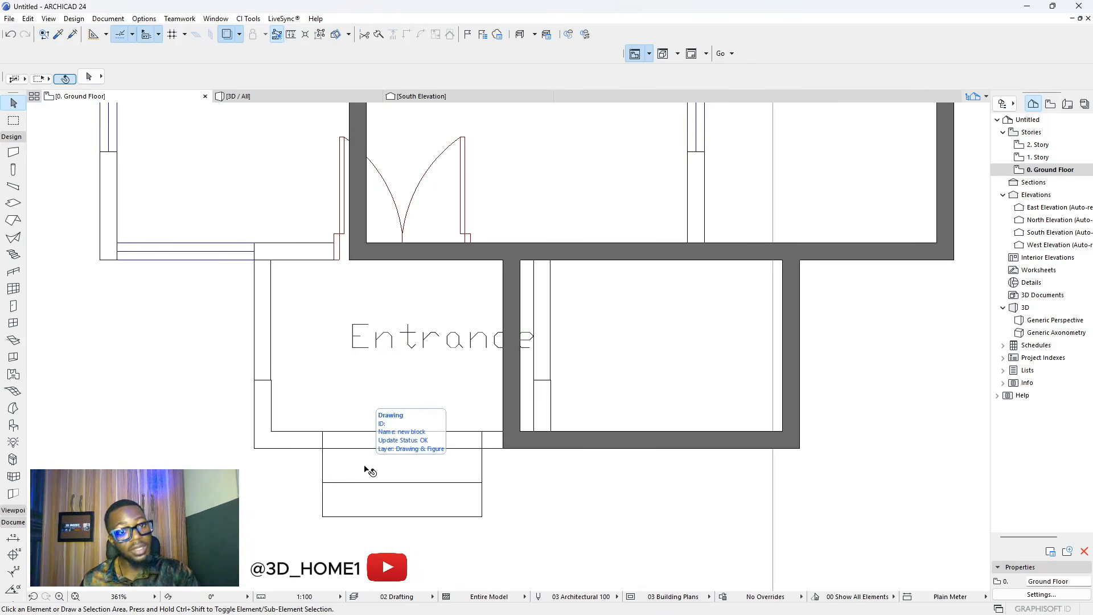
key("m")
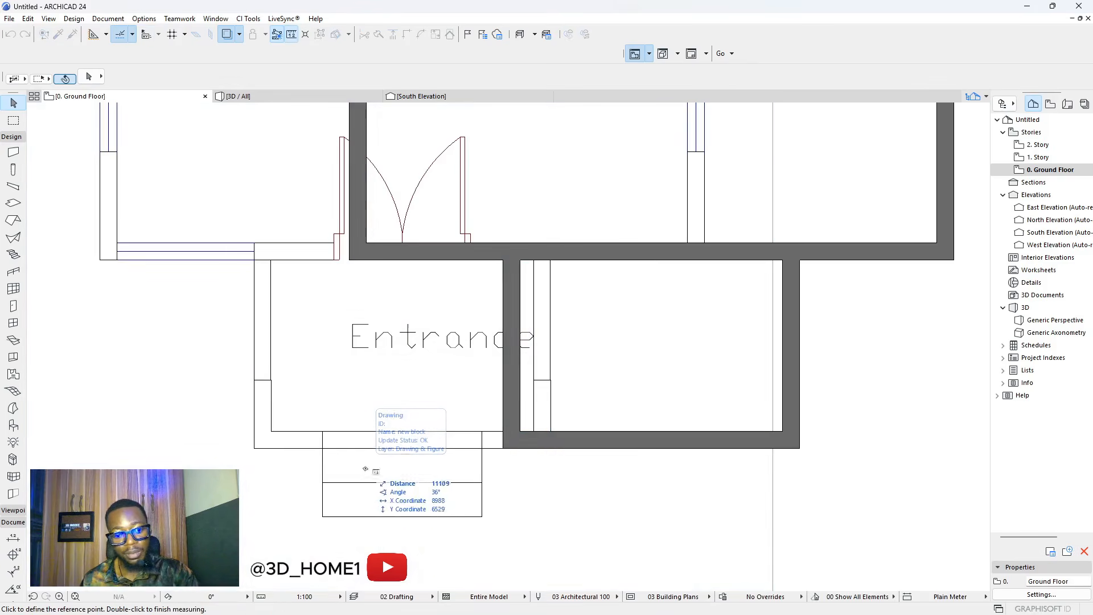
left_click(323, 449)
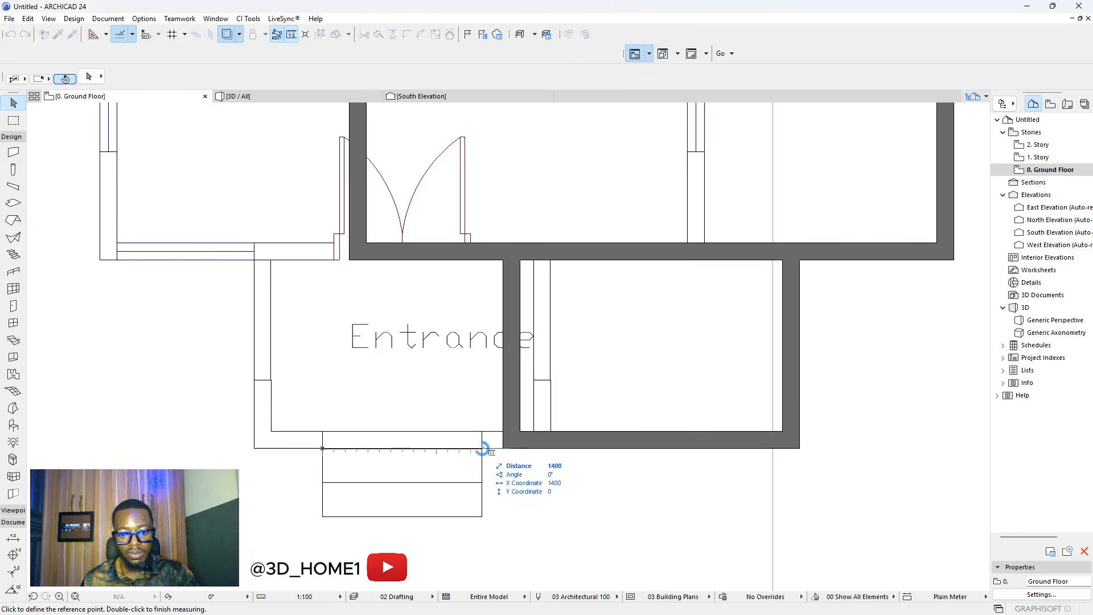
key("Escape")
- Move the imported drawing back to the right until it lines up with the modelled walls, and deselect it
scroll(551, 471, "down", 2)
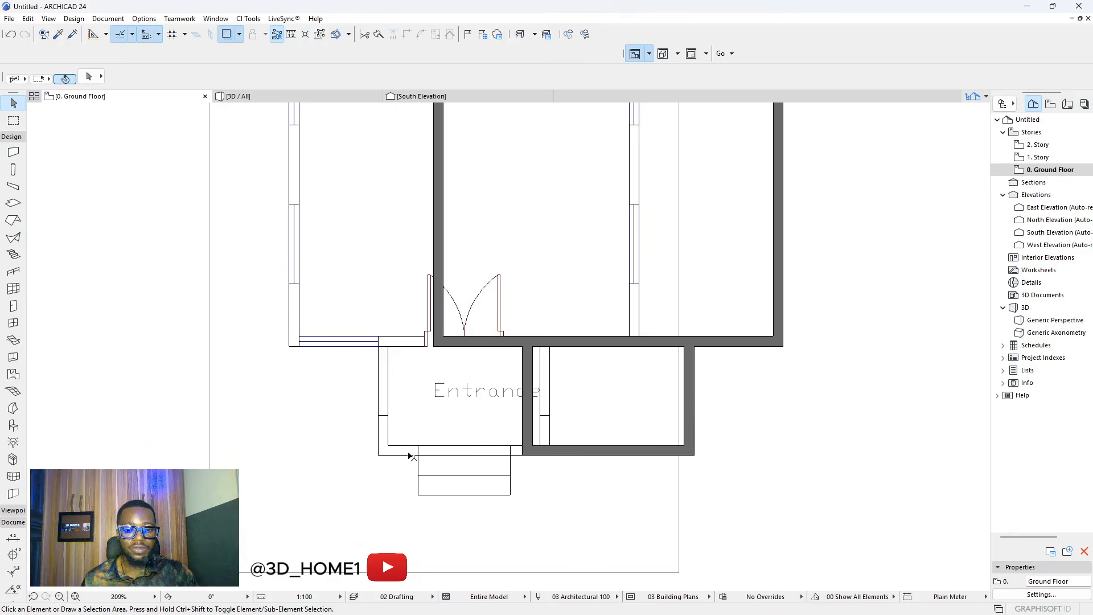
scroll(532, 456, "down", 4)
scroll(530, 456, "up", 3)
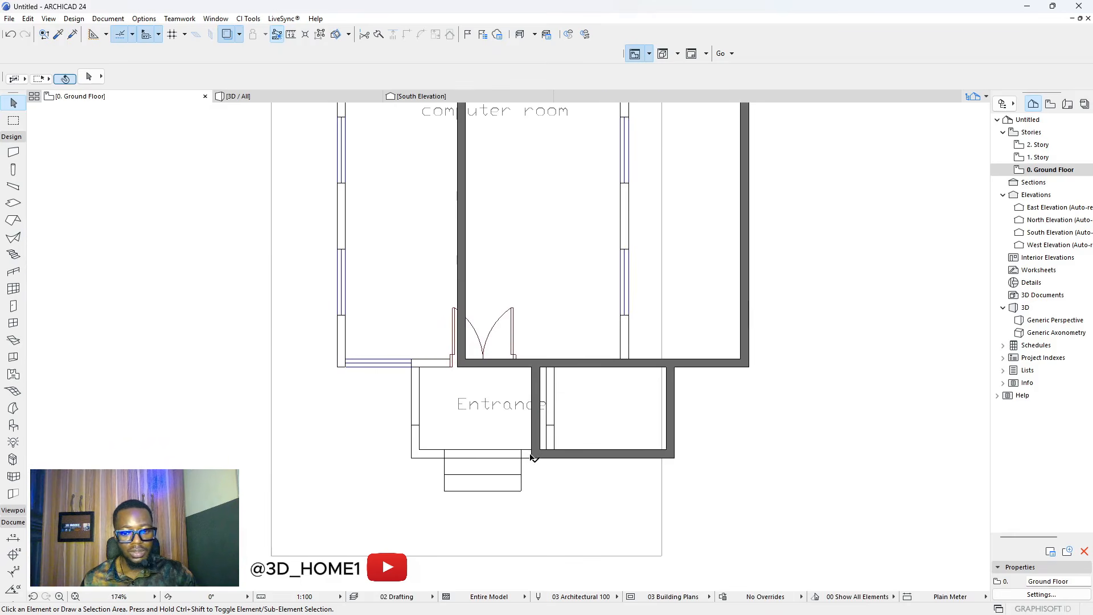
left_click(531, 456)
key("shift+Right")
key("shift+Right")
scroll(538, 456, "down", 1)
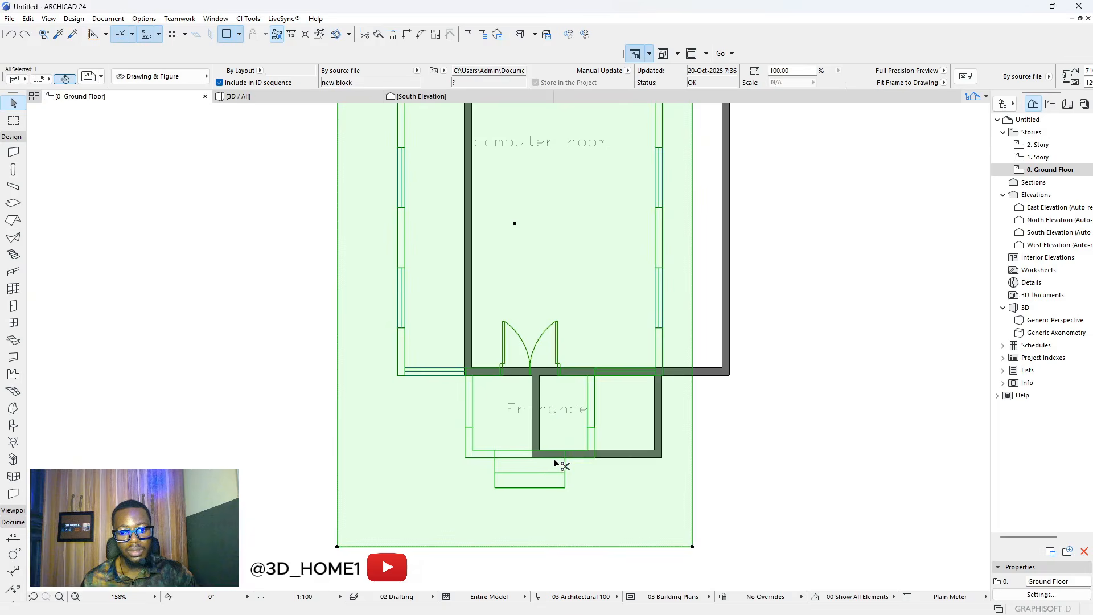
key("shift+Right")
key("shift+Right")
left_click(286, 387)
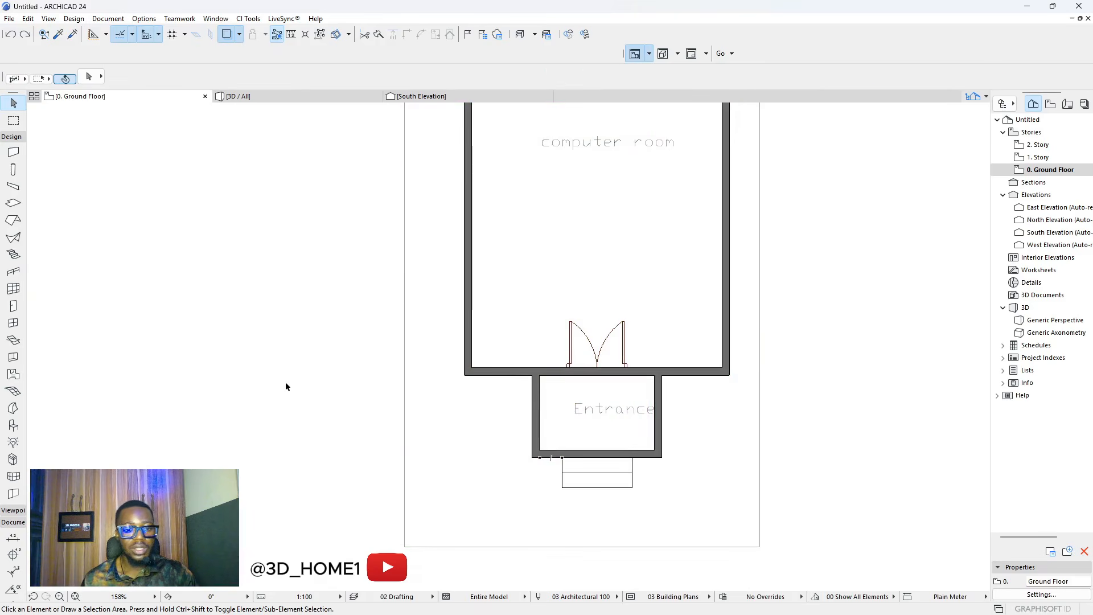
- Set the door default to Rectangular Door Opening 24 from the empty door openings, with a height of 2325 mm
left_click(13, 306)
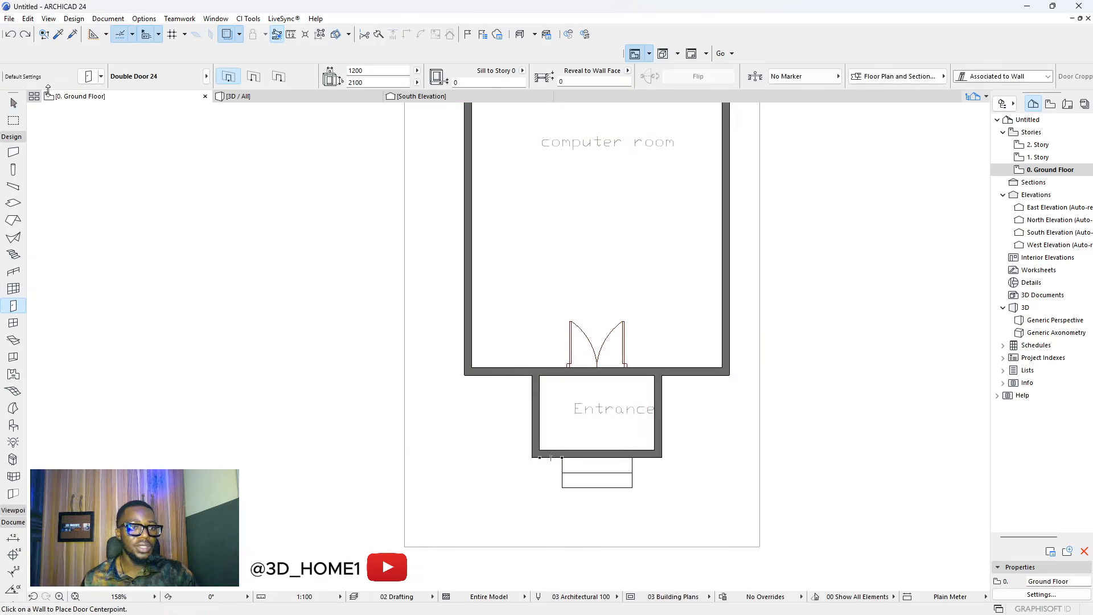
left_click(88, 76)
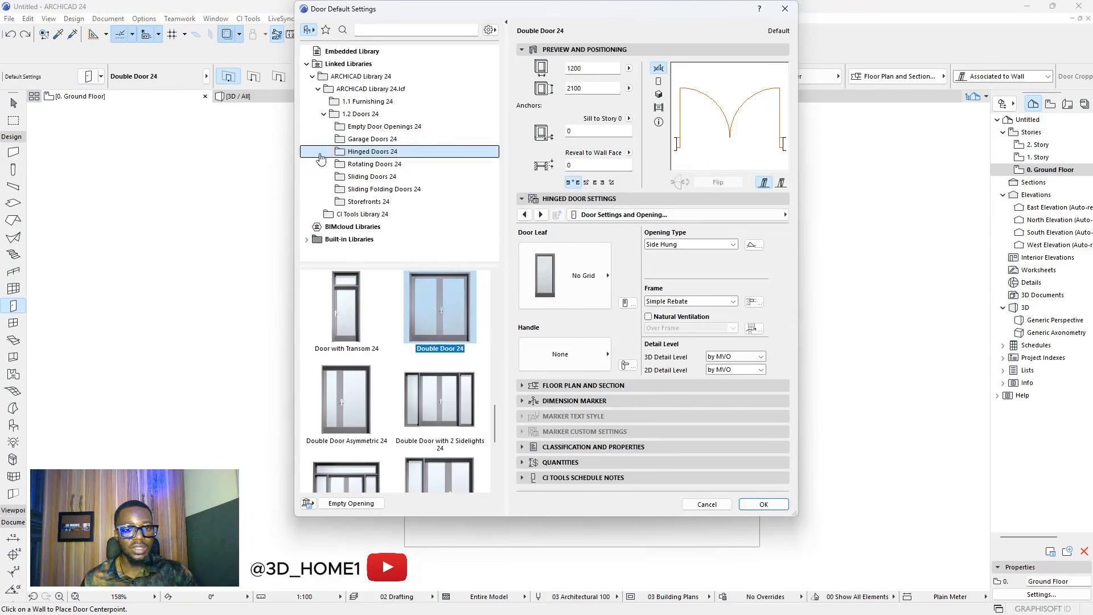
left_click(381, 127)
scroll(345, 485, "down", 2)
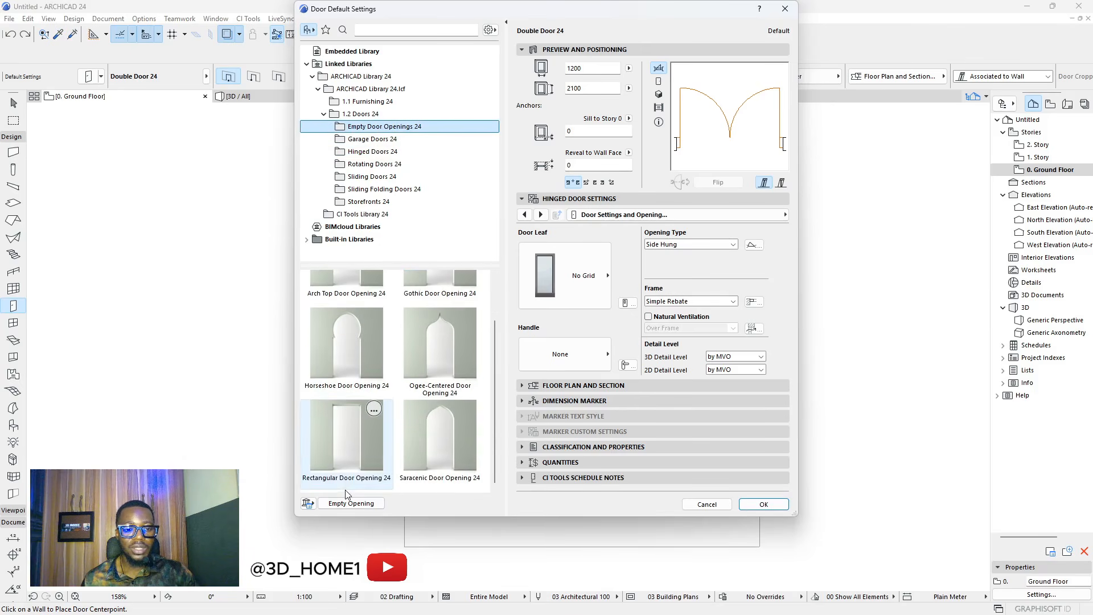
left_click(338, 454)
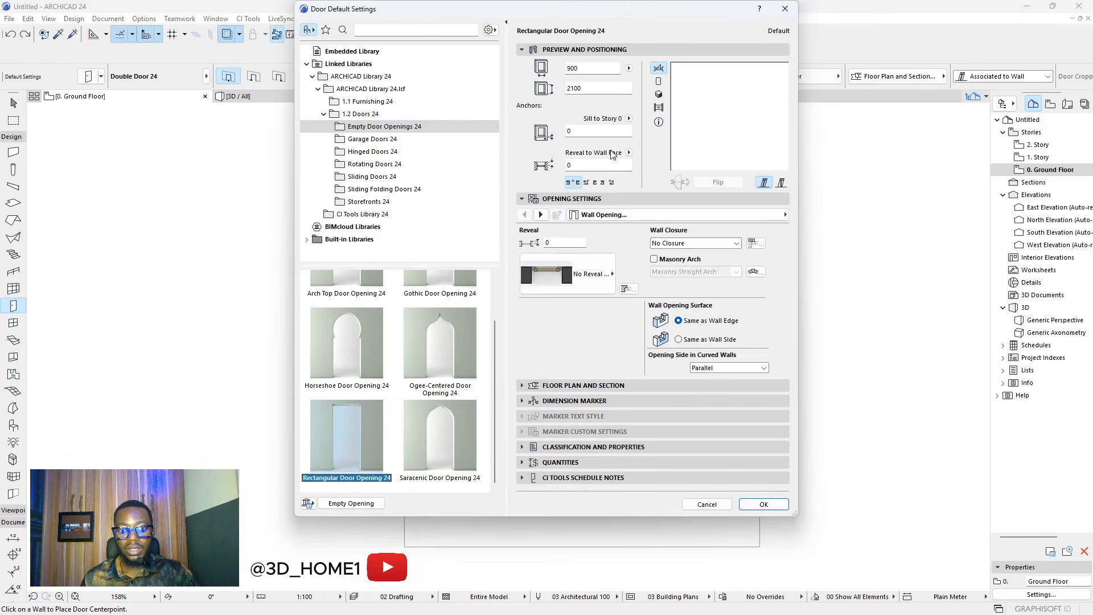
left_click(592, 88)
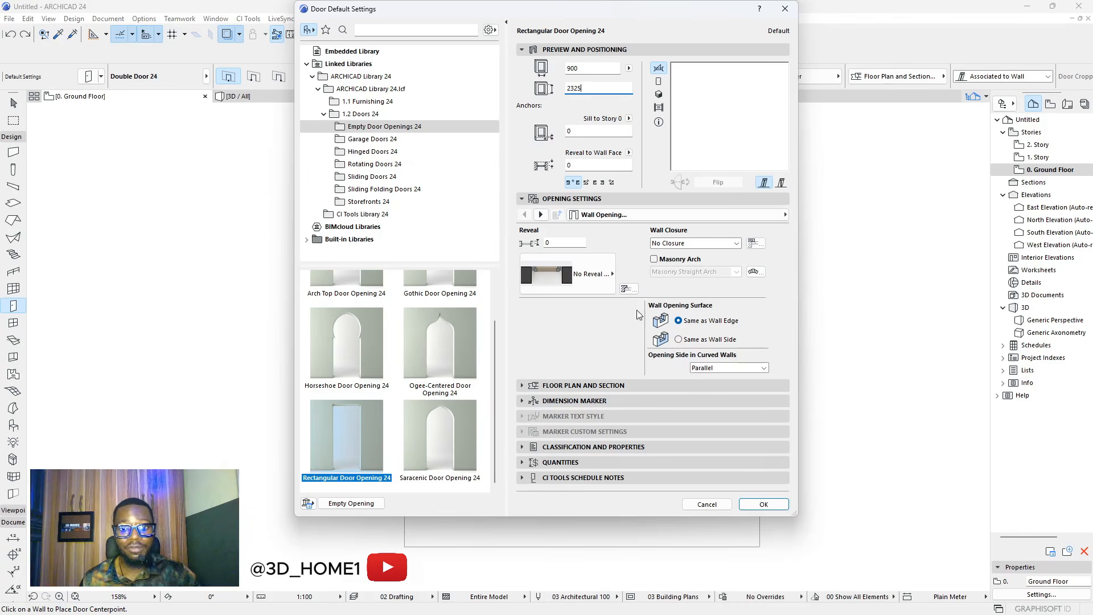
left_click(764, 505)
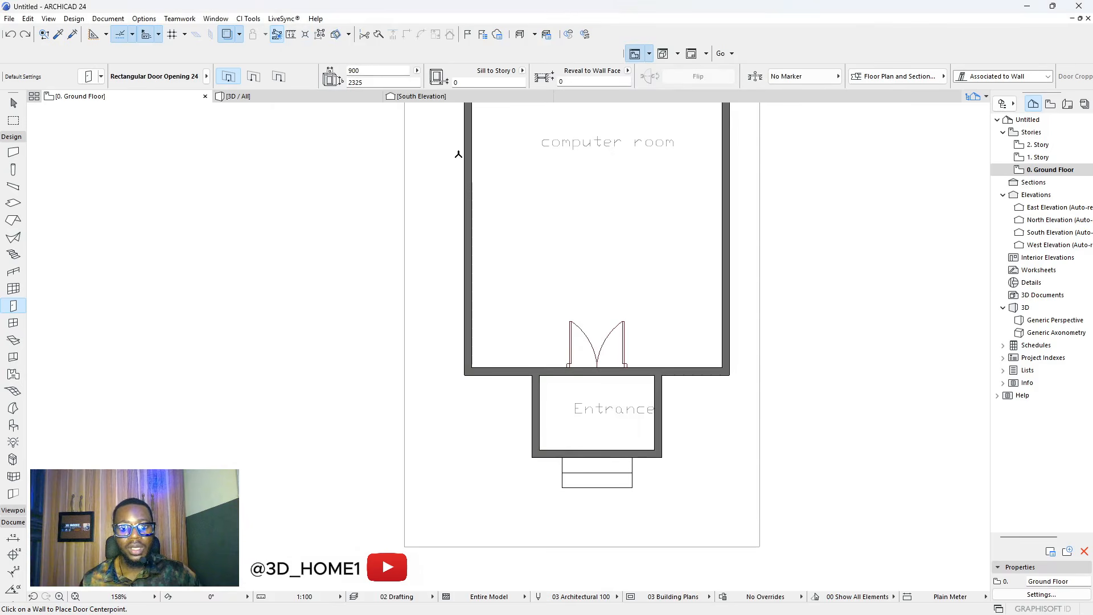
- Place a 1050 mm wide, 2325 mm high rectangular opening in the entrance's left side wall, adjoining the main wall
left_click(361, 71)
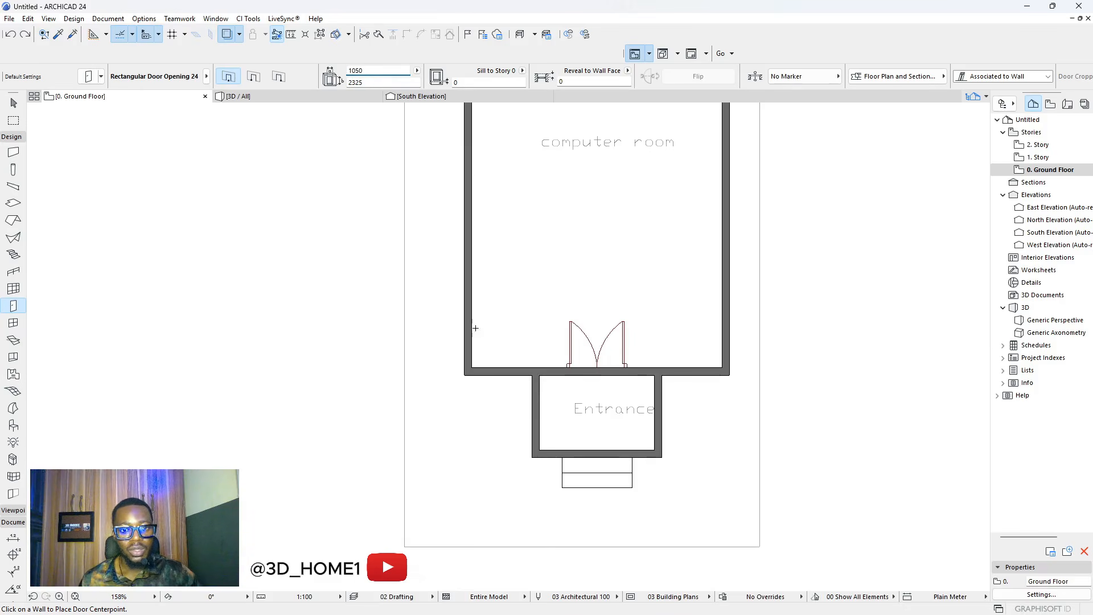
scroll(530, 424, "up", 3)
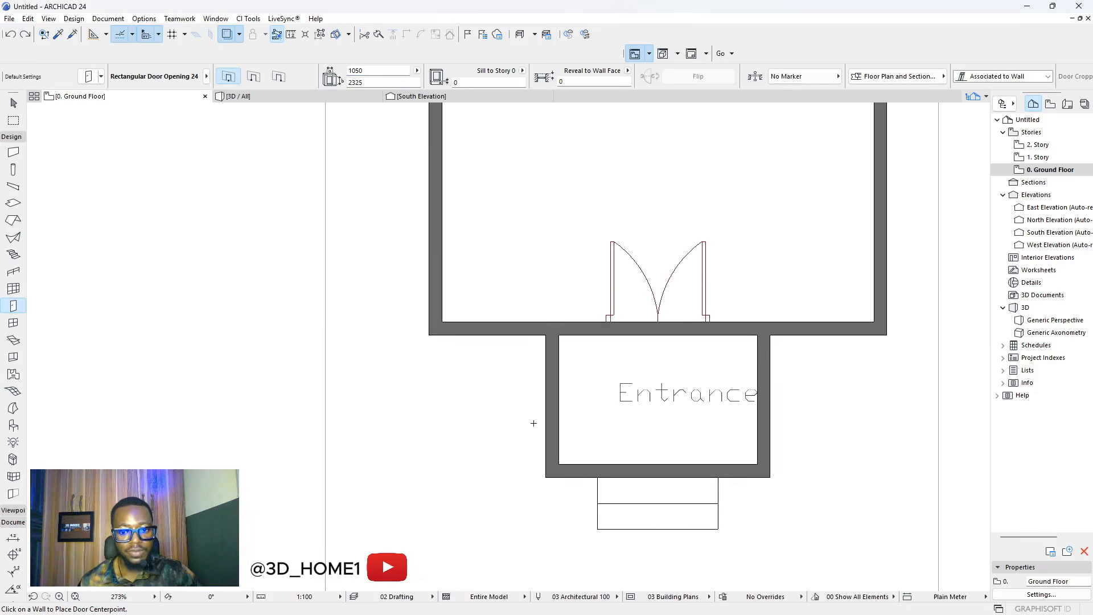
left_click(545, 379)
left_click(563, 323)
scroll(598, 387, "down", 3)
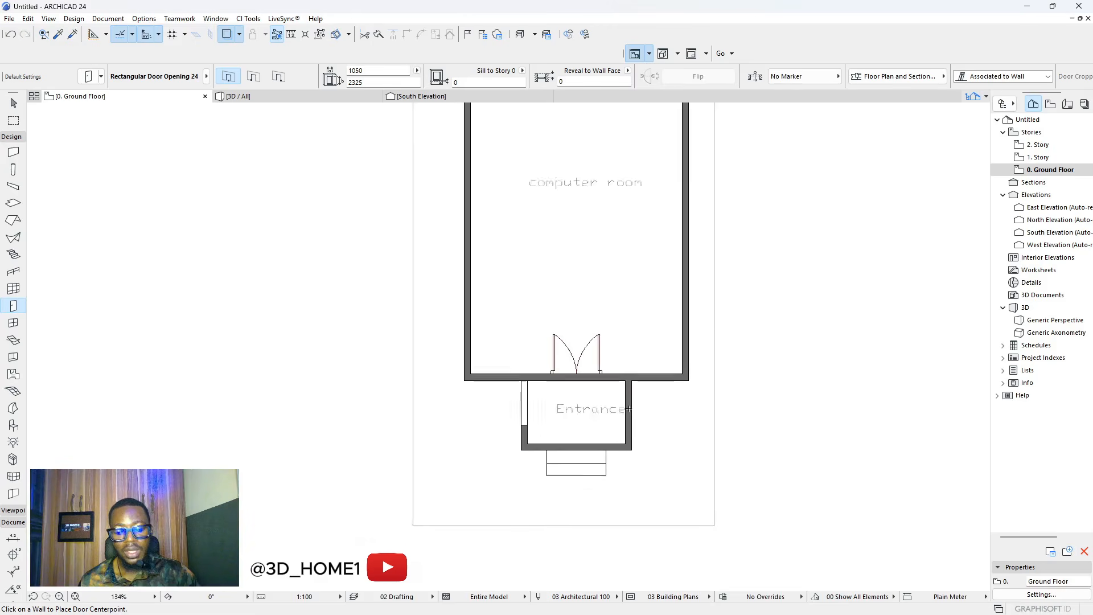
- Place a 900 mm wide, 2325 mm high rectangular opening in the entrance's right side wall
scroll(629, 399, "up", 3)
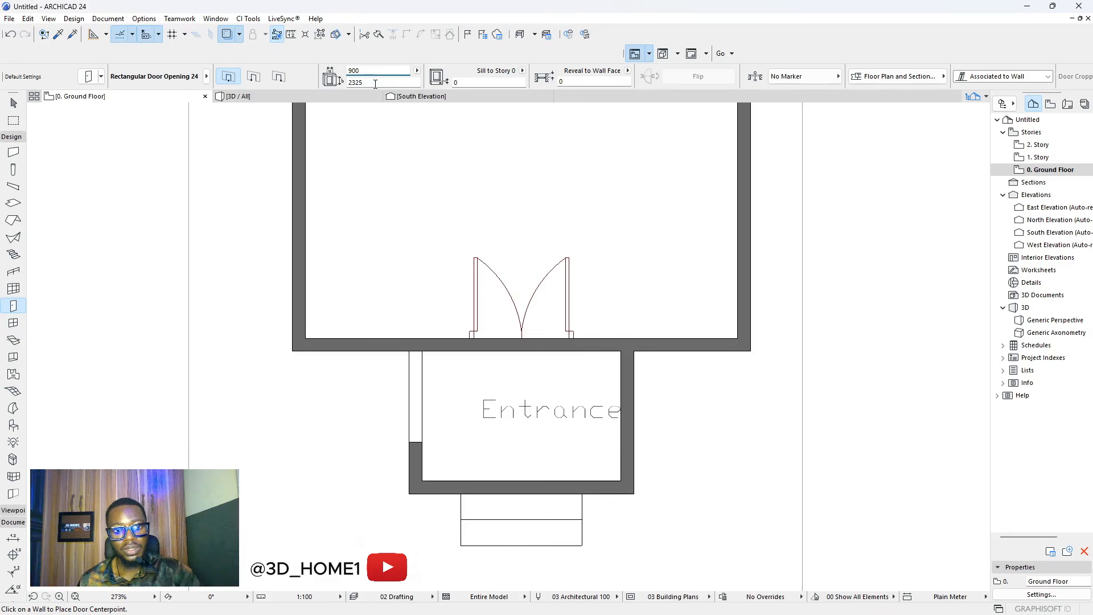
left_click(375, 84)
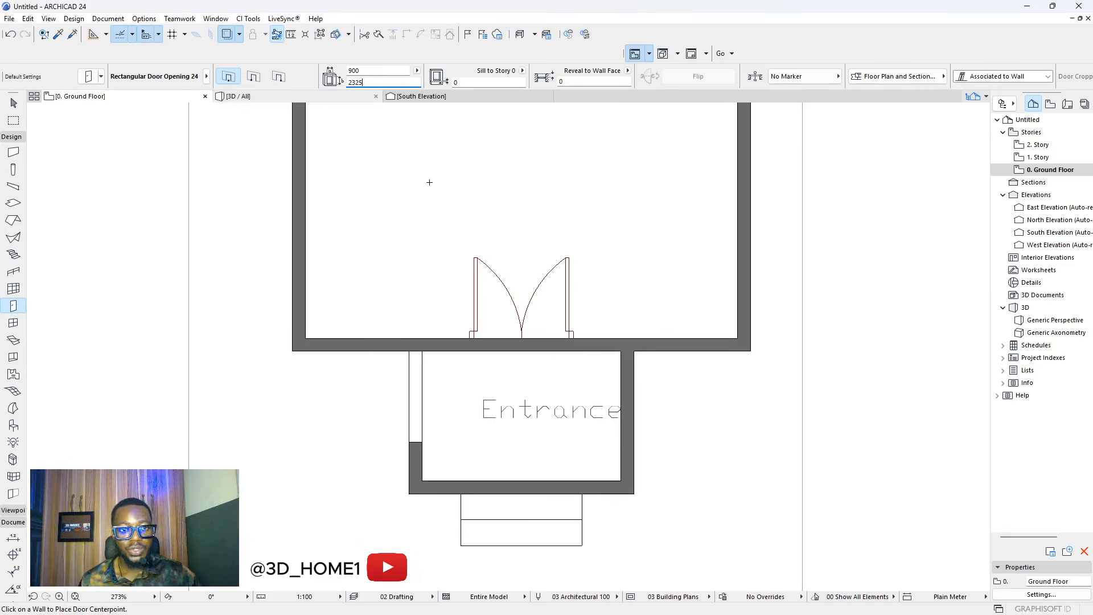
left_click(640, 401)
left_click(565, 391)
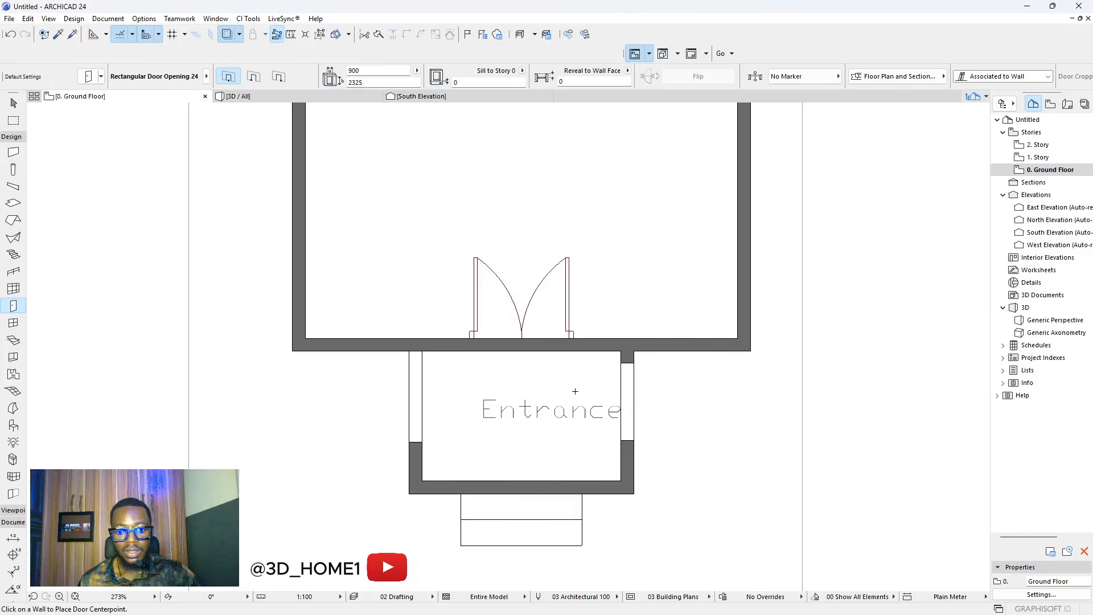
key("Escape")
- Stretch the upper edge of the entrance's right side opening up to the main wall, making it about 1034 mm wide
scroll(635, 416, "up", 3)
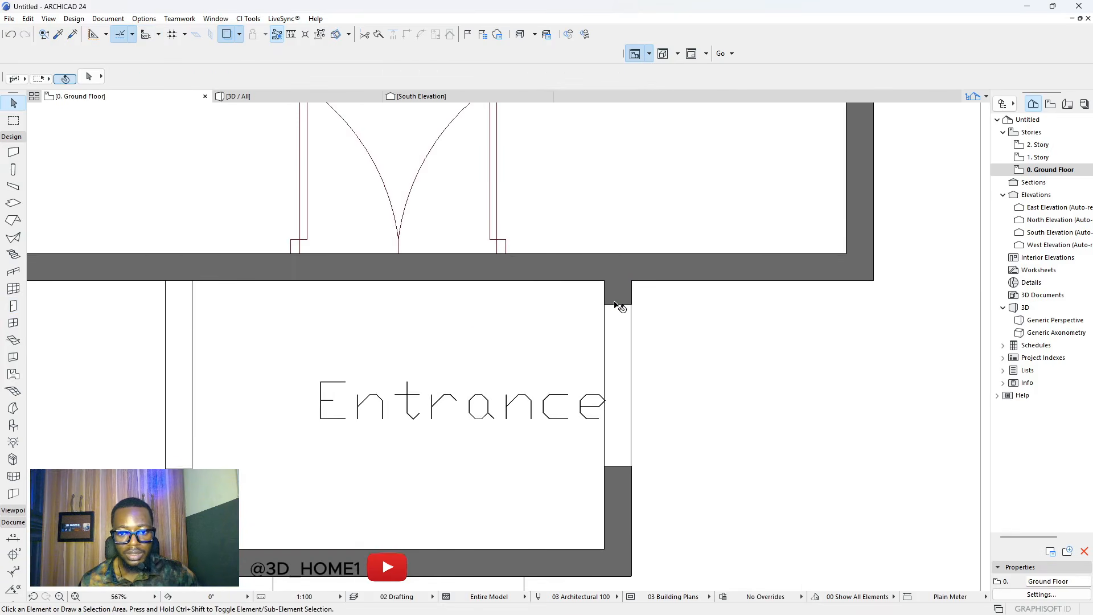
left_click(618, 306)
scroll(622, 310, "up", 2)
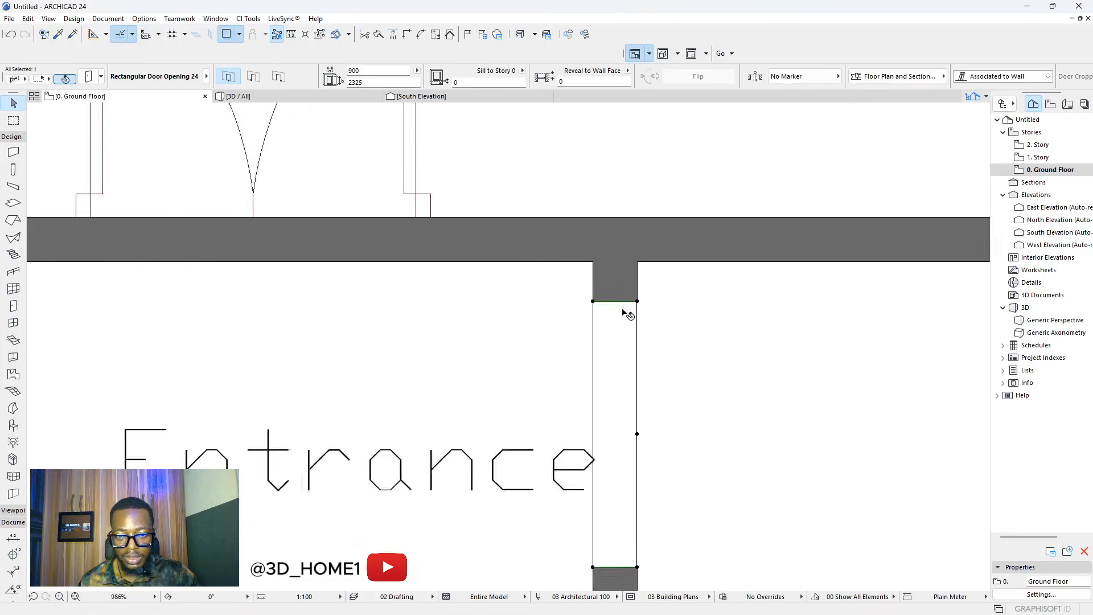
scroll(627, 314, "up", 1)
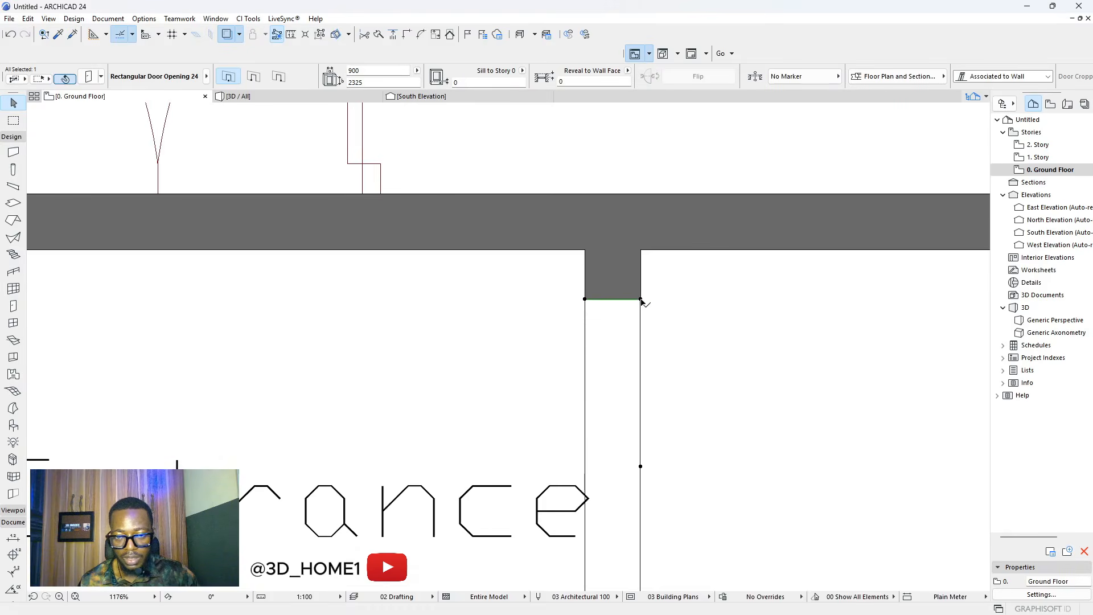
left_click(640, 299)
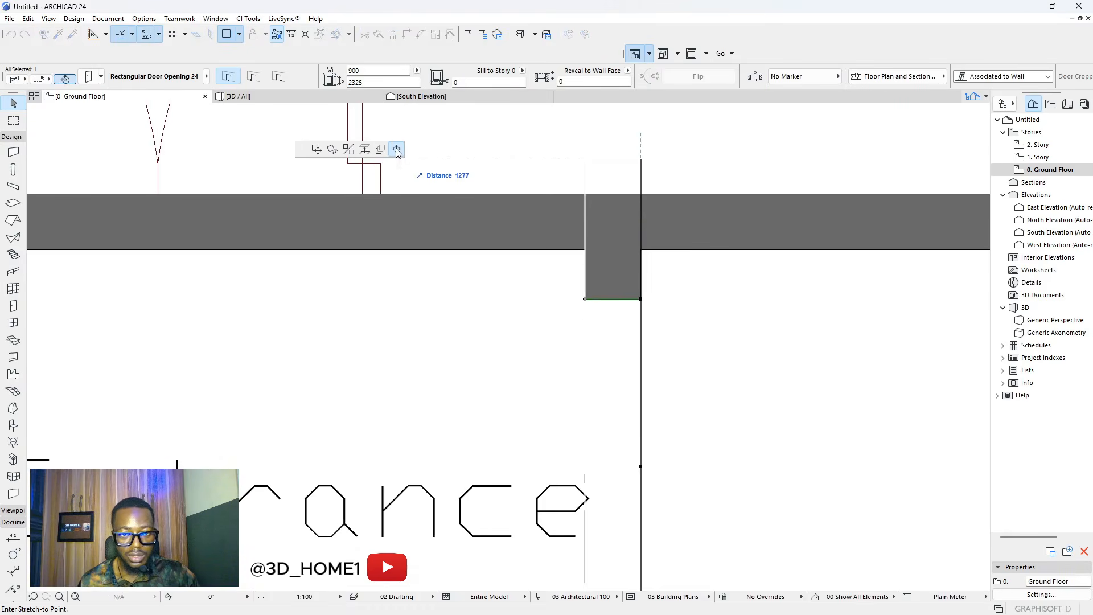
left_click(646, 234)
- Stretch the lower edge of the right side opening to the imported drawing's line, level with the left opening, and clear the selection
scroll(642, 264, "down", 8)
scroll(636, 381, "up", 5)
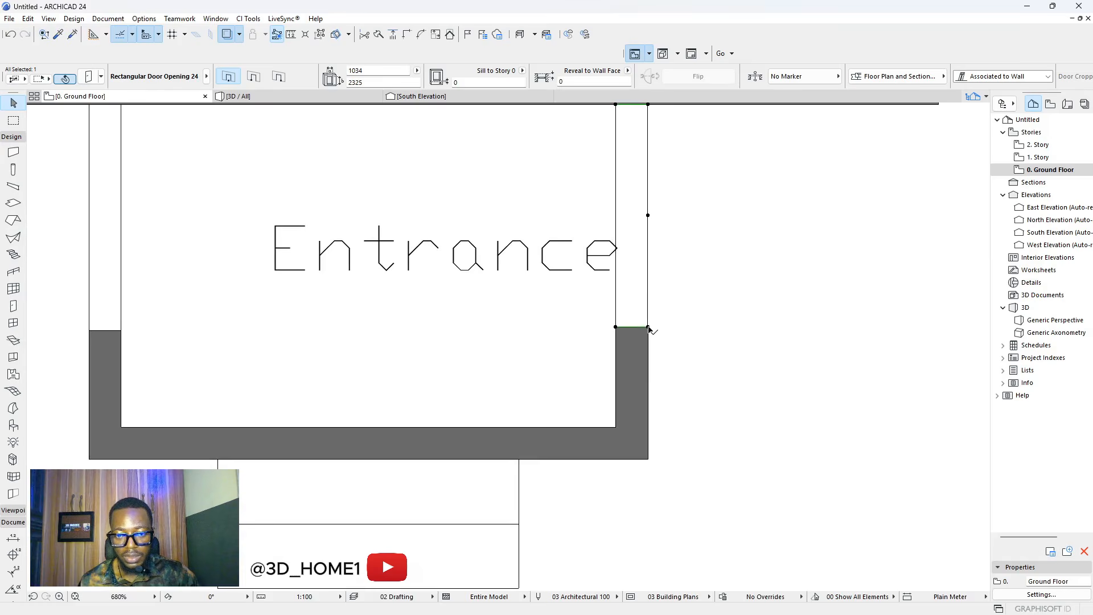
left_click(647, 330)
left_click(648, 388)
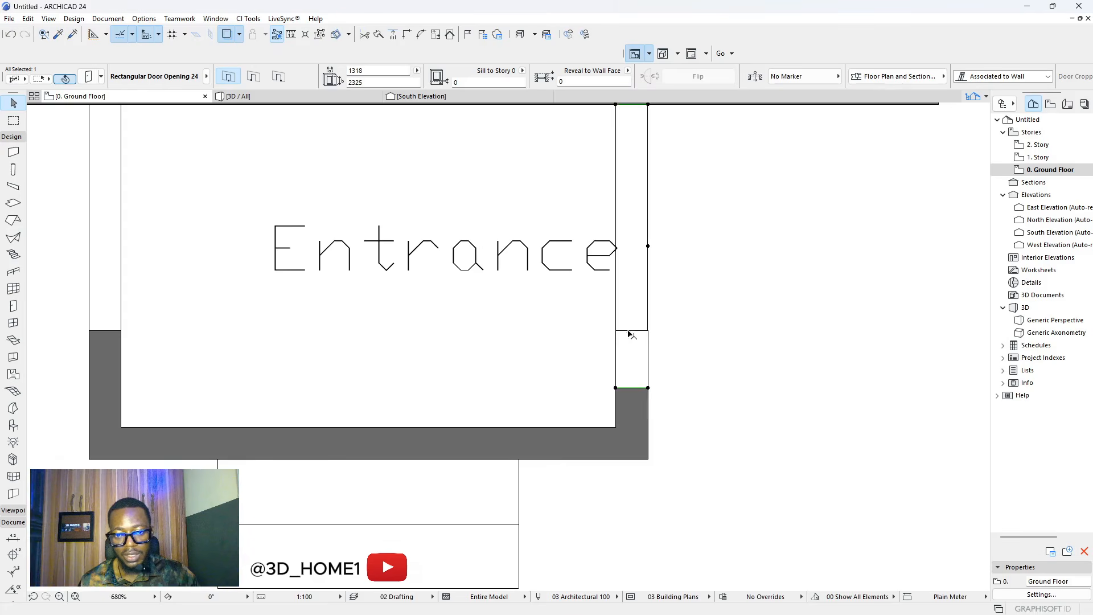
left_click(648, 388)
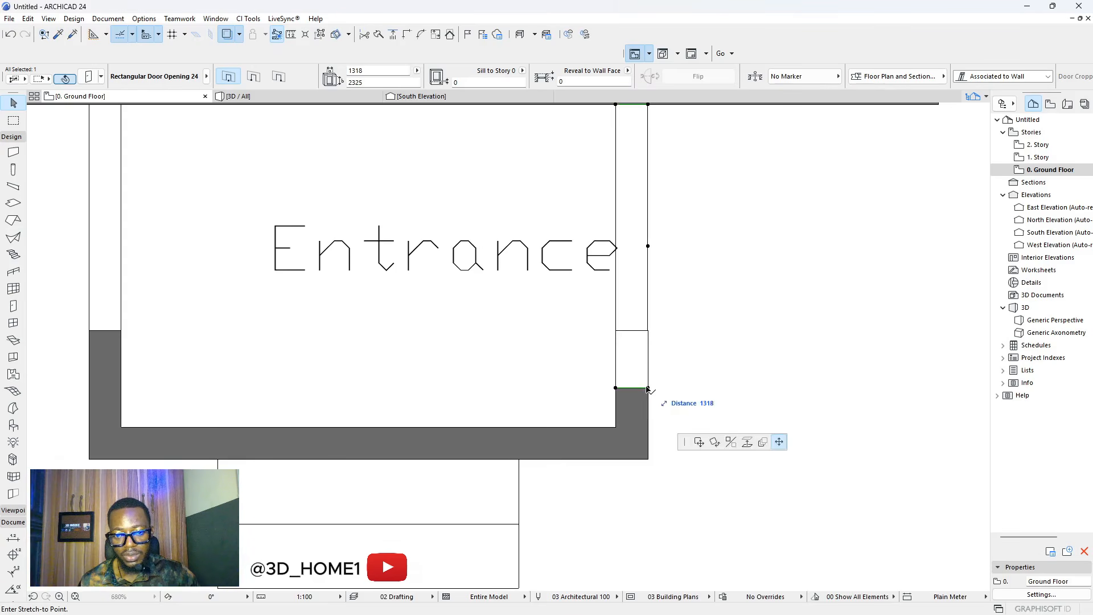
left_click(648, 330)
key("Escape")
left_click(717, 344)
scroll(678, 371, "down", 6)
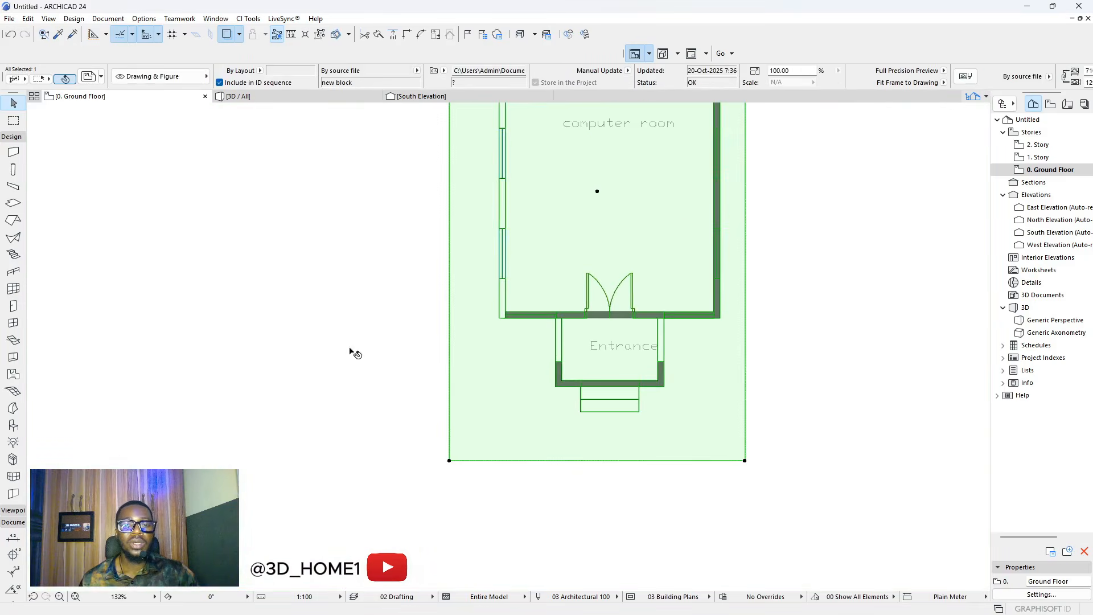
left_click(295, 298)
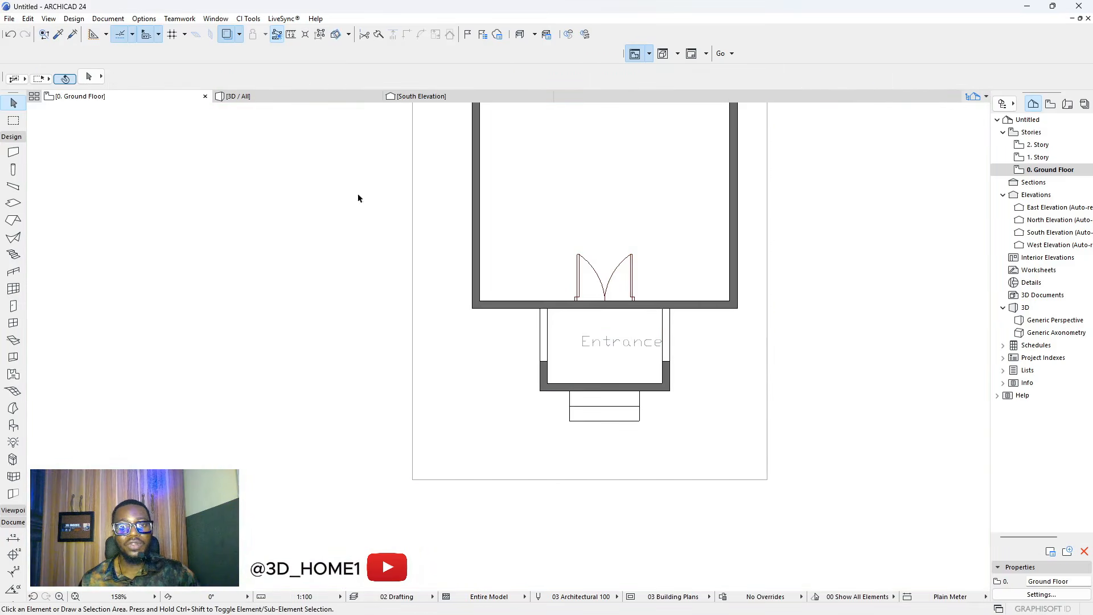
- Examine the entrance's side walls in the 3D view to check whether the door openings cut through the right story
mouse_move(414, 100)
left_click(367, 101)
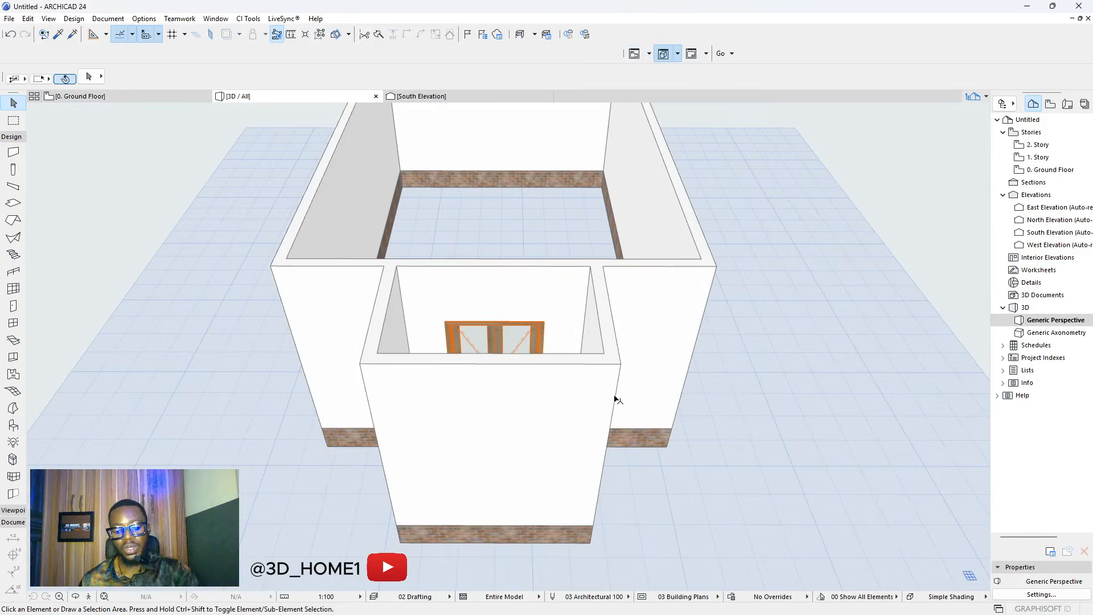
mouse_move(615, 399)
middle_mouse_down("shift")
mouse_move(627, 405)
mouse_move(422, 332)
mouse_move(679, 334)
mouse_move(498, 400)
mouse_move(609, 399)
middle_mouse_up("shift")
scroll(548, 356, "up", 6)
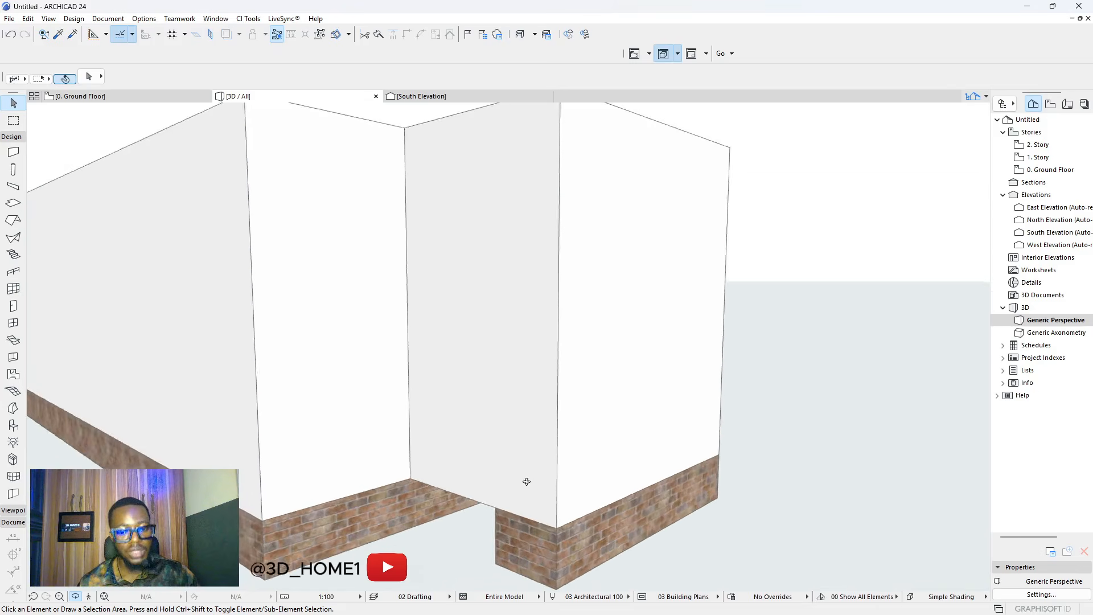
scroll(509, 346, "down", 1)
scroll(472, 523, "up", 3)
scroll(495, 383, "down", 4)
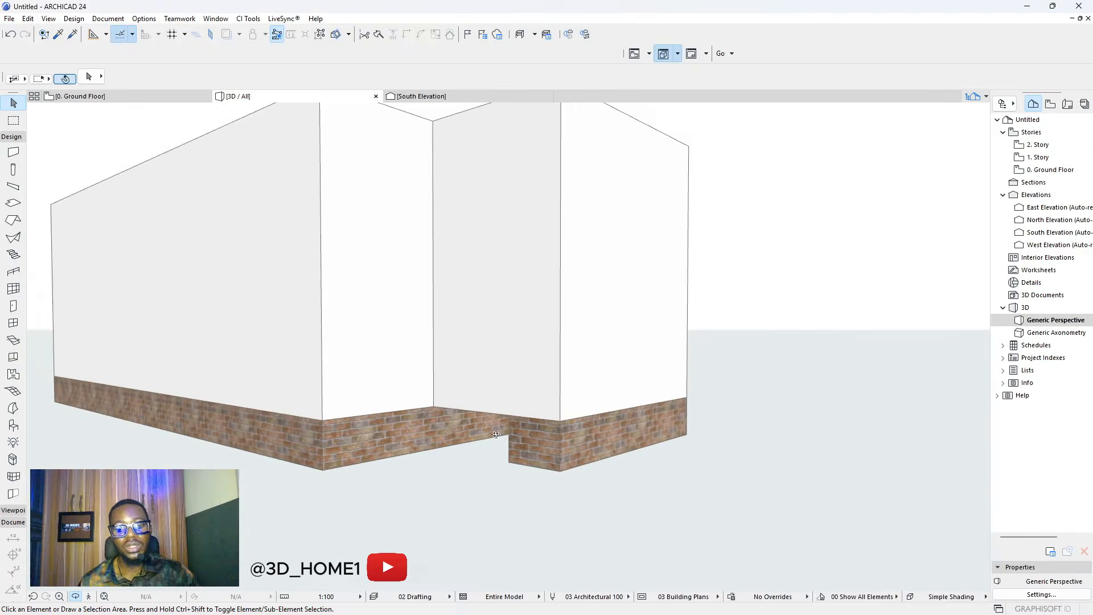
scroll(508, 447, "up", 4)
middle_click_drag(509, 435, 712, 389, "shift")
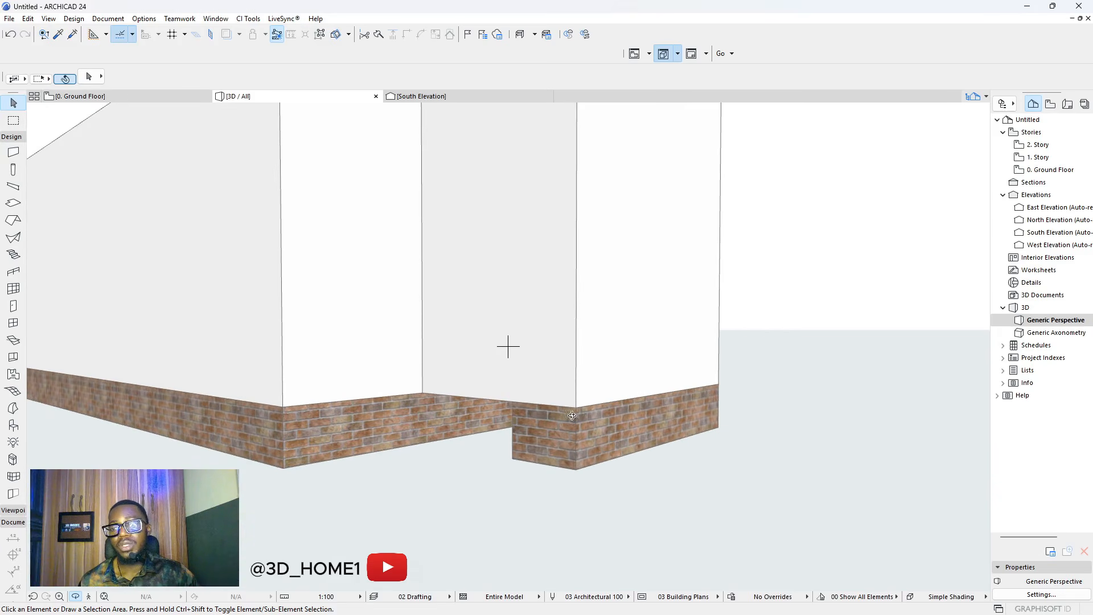
- Delete the rectangular door openings from both entrance side walls on the ground floor
double_click(1039, 169)
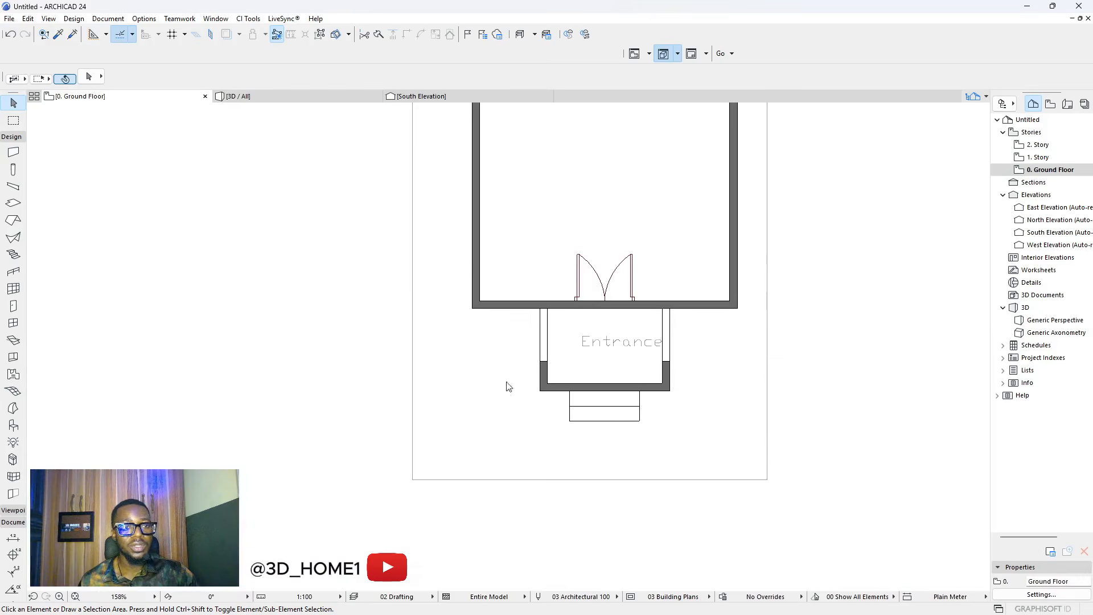
scroll(543, 370, "up", 4)
left_click(546, 376)
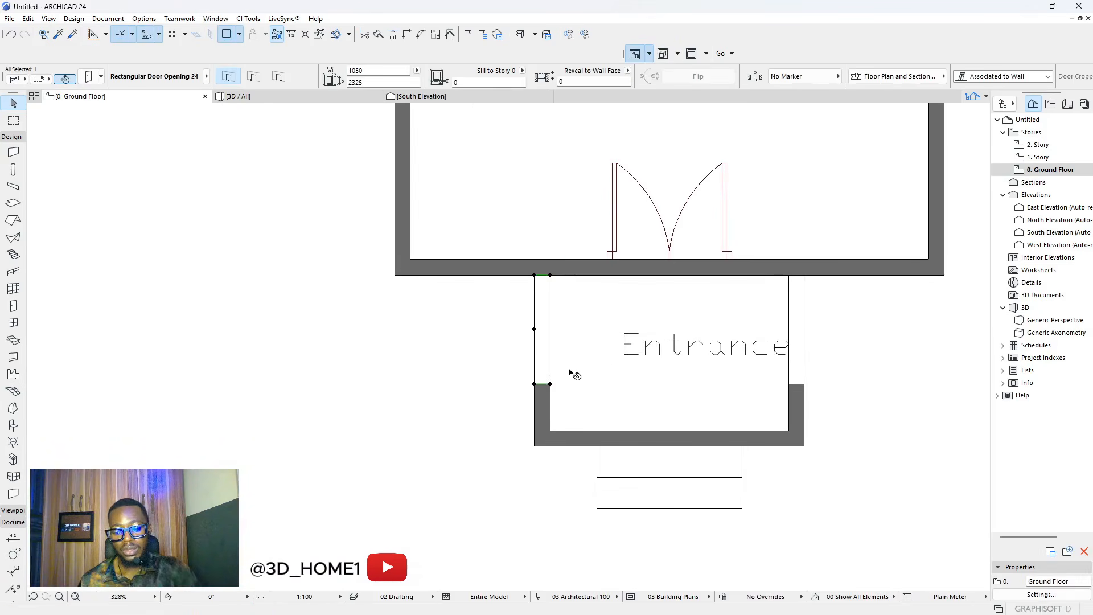
key("Delete")
left_click(796, 365)
key("Delete")
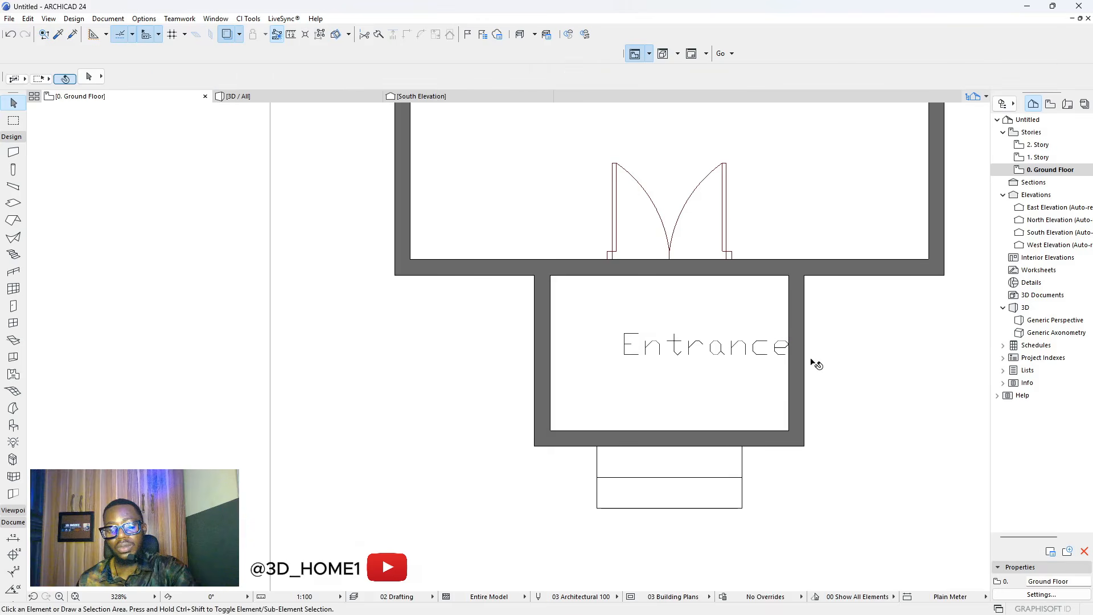
- On 1. Story, place a 900 mm wide, 2325 mm high rectangular door opening in the entrance's left side wall
left_click(1056, 158)
double_click(1057, 158)
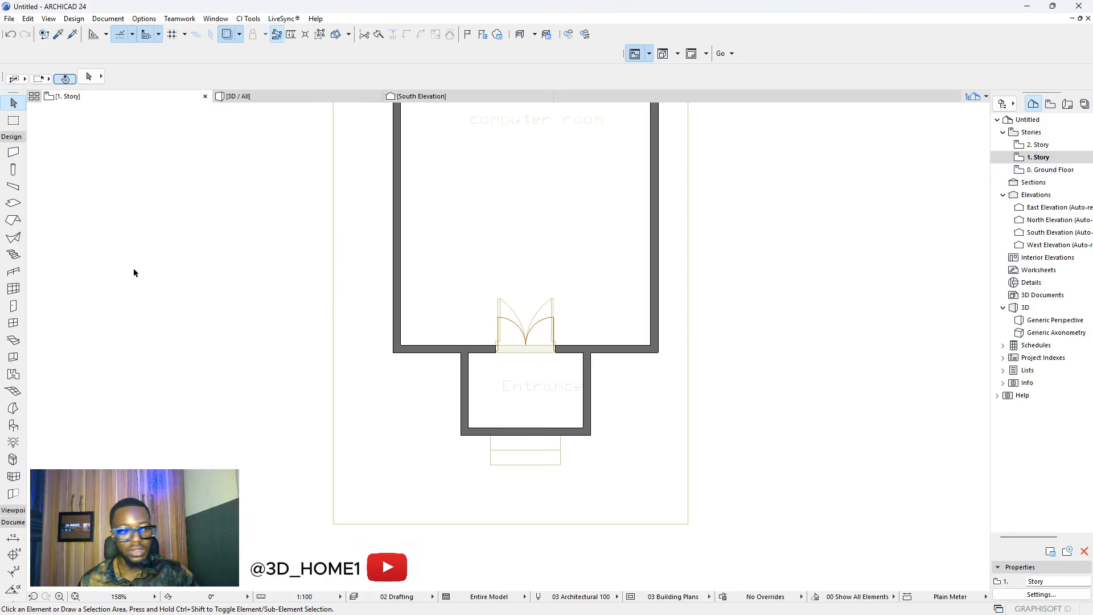
left_click(13, 306)
scroll(512, 415, "up", 1)
scroll(515, 415, "up", 3)
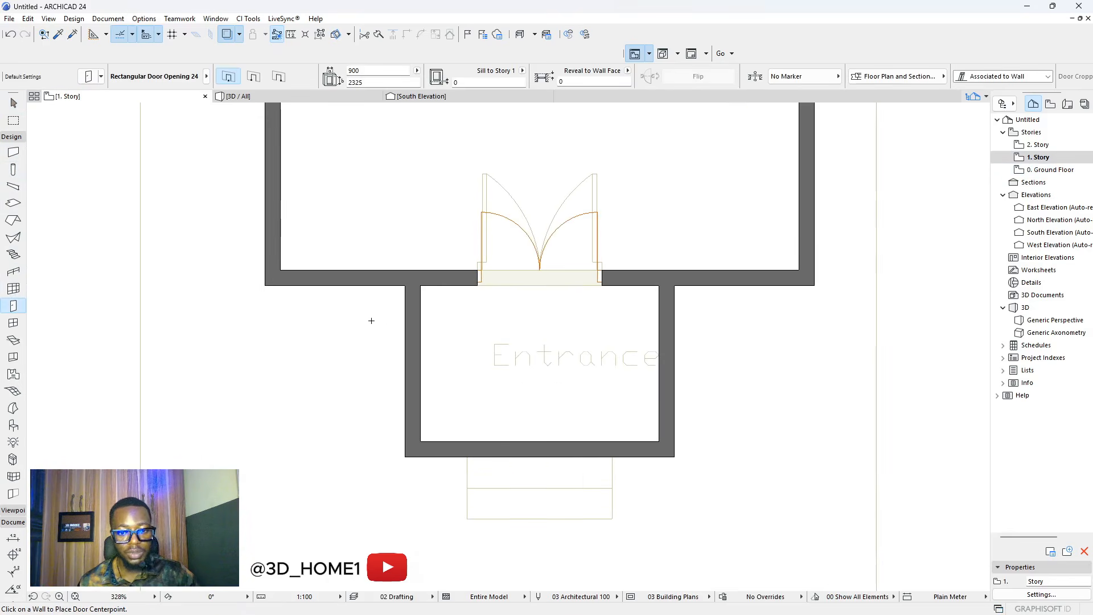
left_click(405, 340)
left_click(478, 344)
key("Escape")
- Stretch the upper edge of the left side opening up to the main wall, making it 975 mm wide
scroll(417, 310, "up", 4)
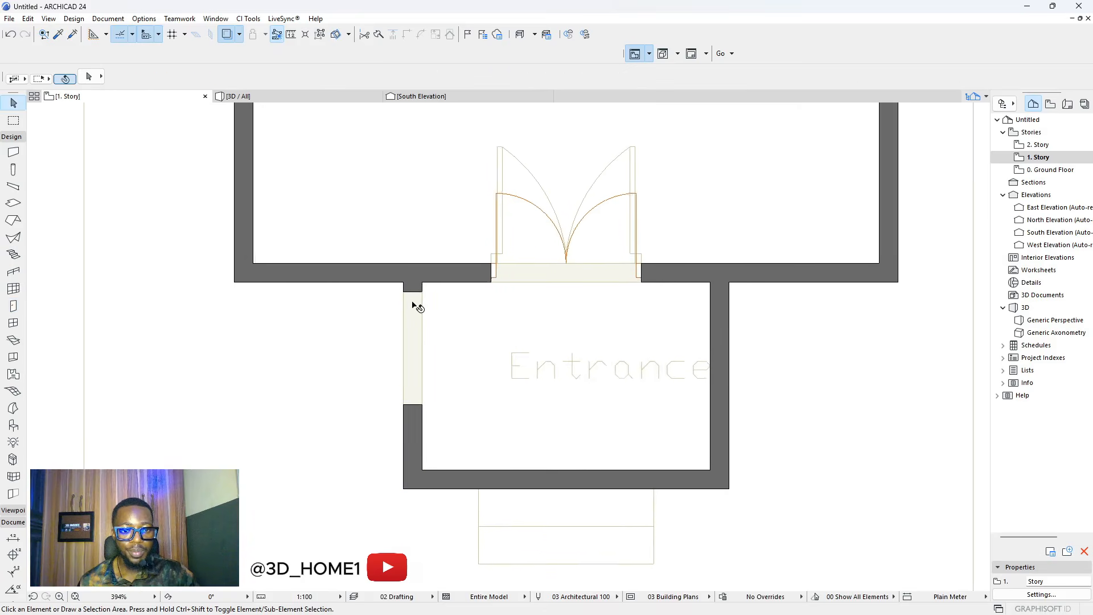
left_click(416, 298)
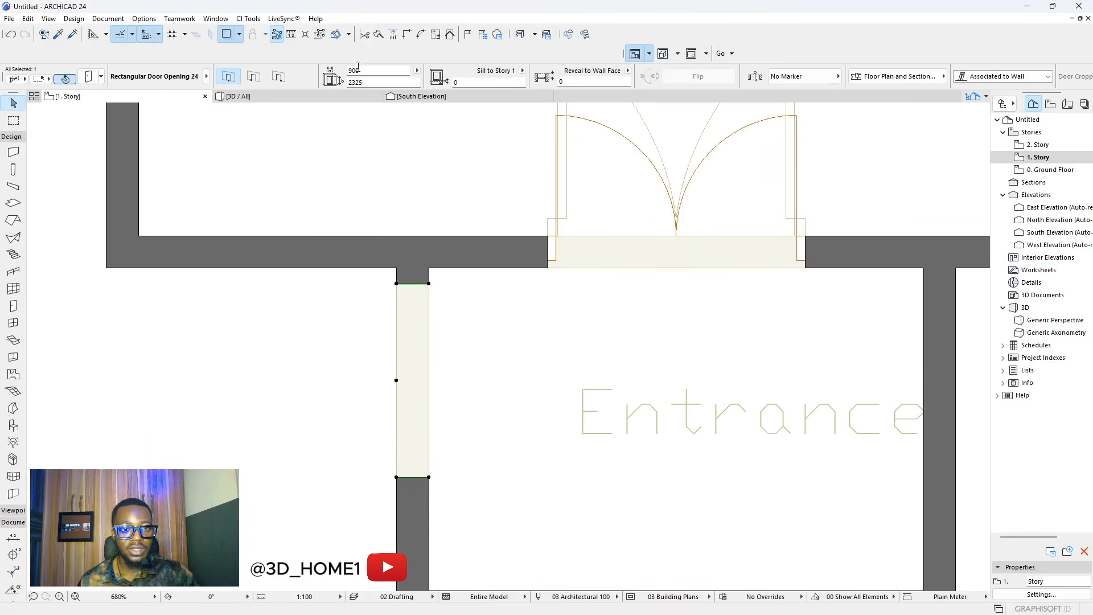
scroll(429, 287, "up", 1)
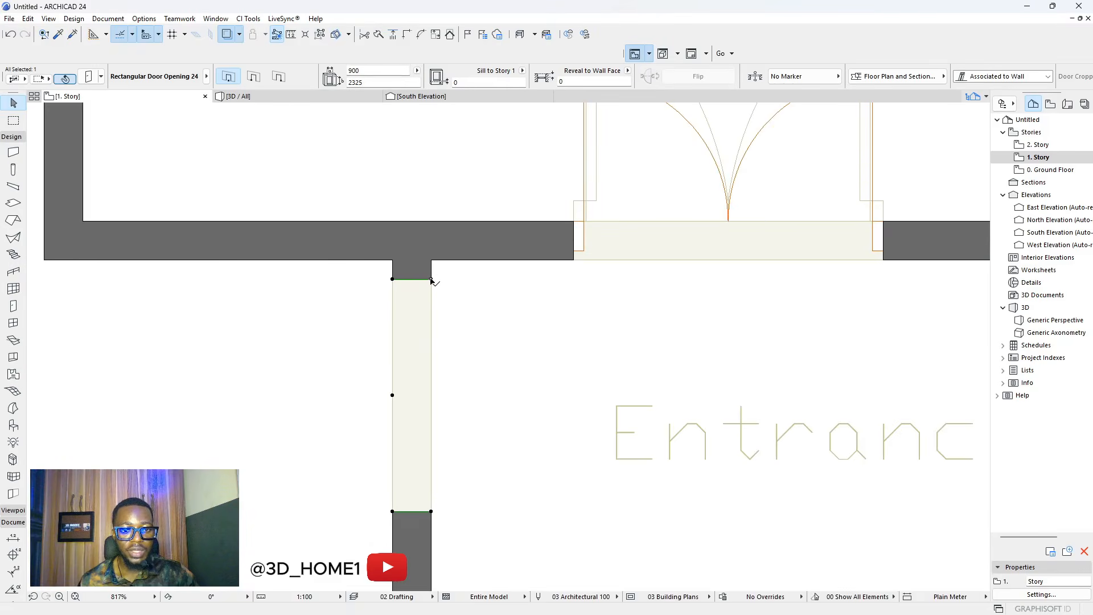
left_click(431, 279)
left_click(432, 260)
scroll(432, 262, "down", 4)
- Stretch the left side opening's lower edge down until it is about 1334 mm wide, and check it in the 3D view
scroll(435, 406, "up", 5)
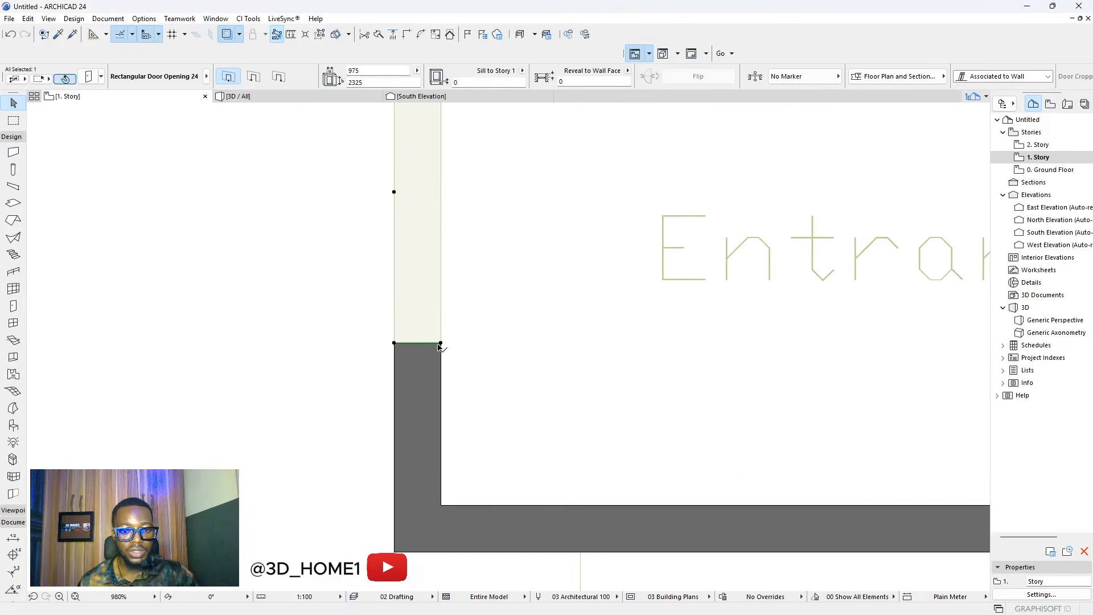
left_click(439, 344)
left_click(441, 426)
left_click(441, 426)
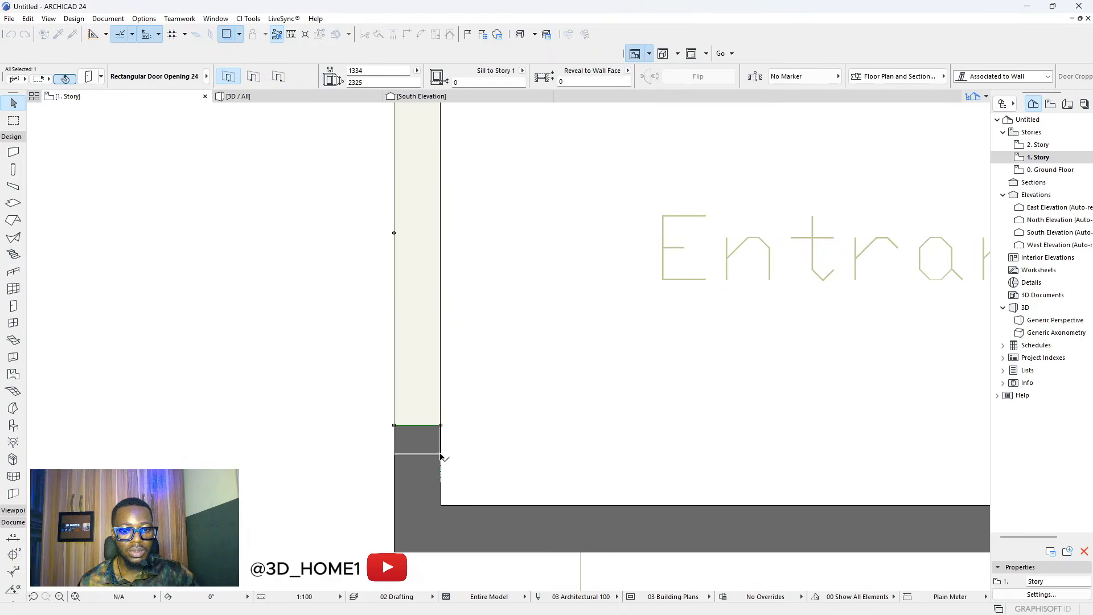
left_click(441, 455)
scroll(443, 450, "down", 6)
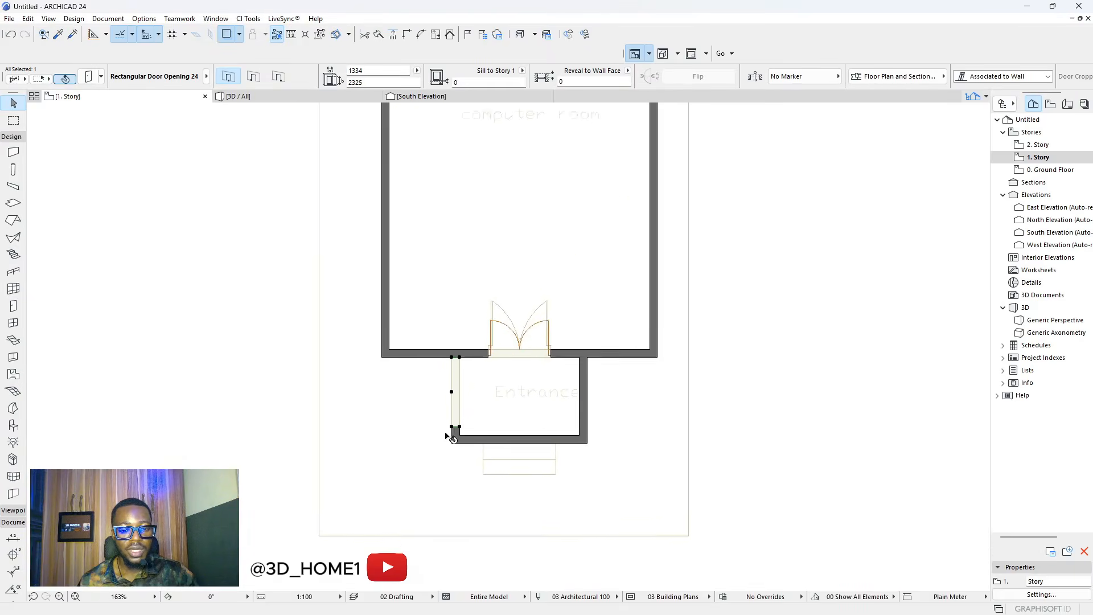
left_click(393, 407)
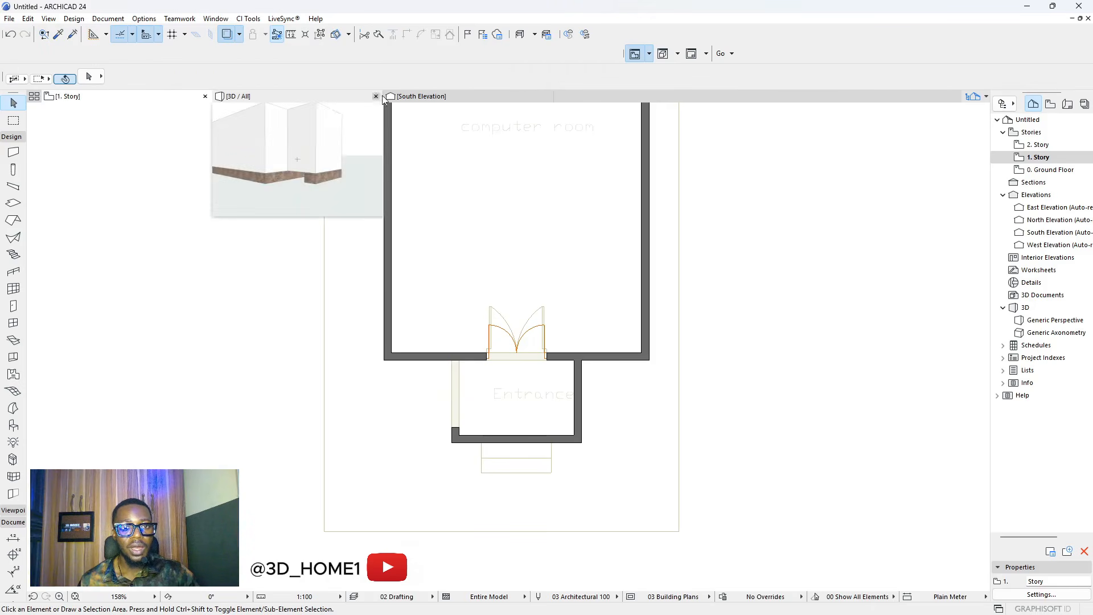
left_click(335, 98)
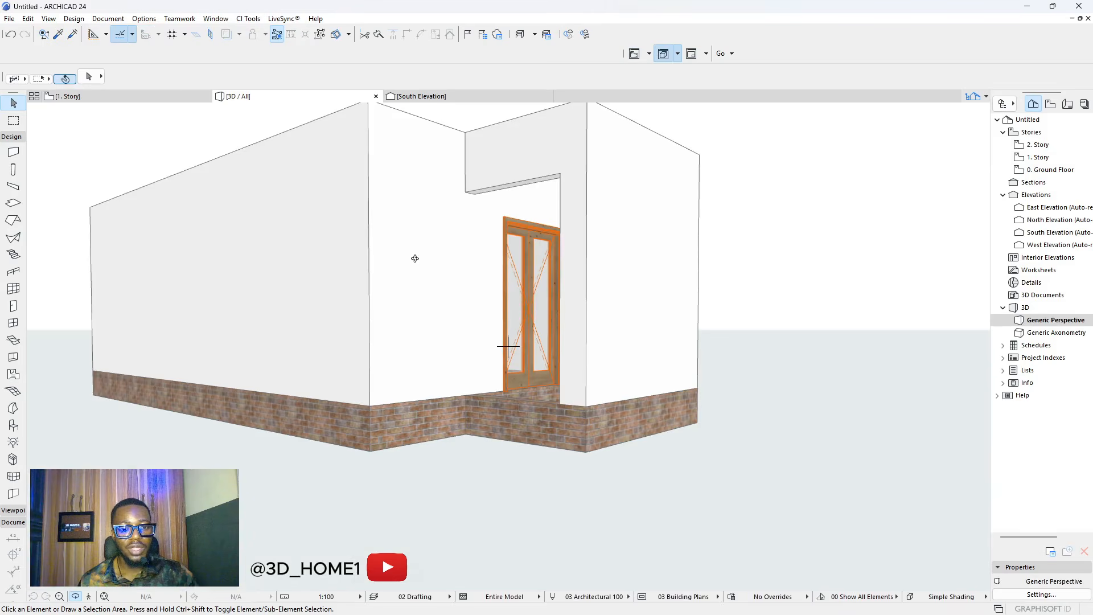
left_click(138, 98)
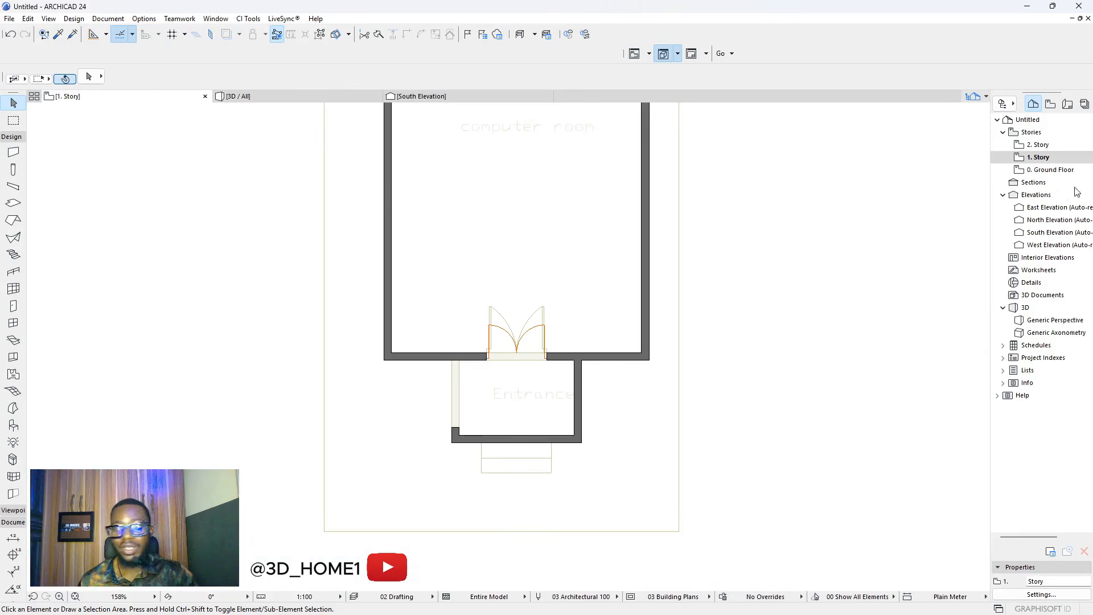
- On the ground floor, move the imported floor plan drawing sideways to the left so its opening lines lie clear of the walls
left_click(1051, 169)
left_click(401, 377)
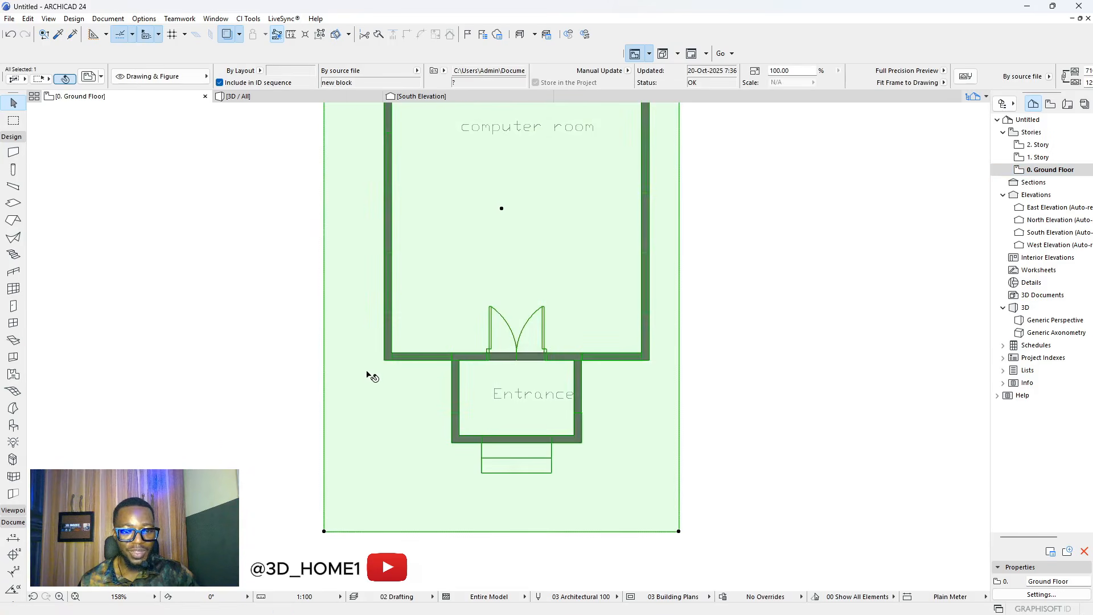
left_click(366, 371)
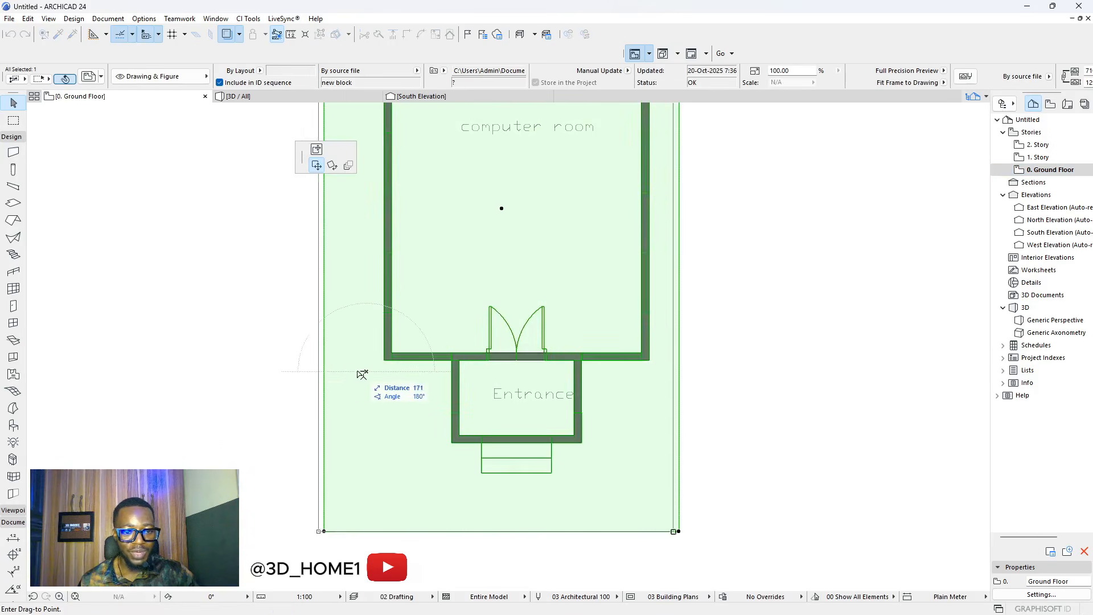
left_click(318, 373)
key("Escape")
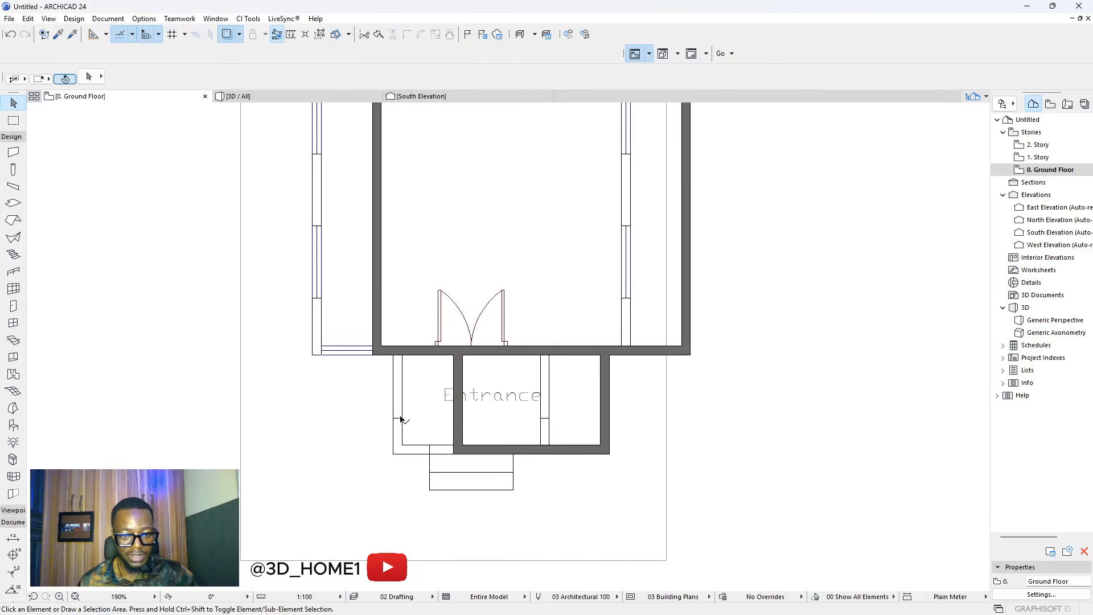
- On 1. Story, stretch the left side opening's lower edge to the shifted drawing's opening line, making it 1050 mm wide
left_click(1042, 157)
scroll(455, 433, "up", 4)
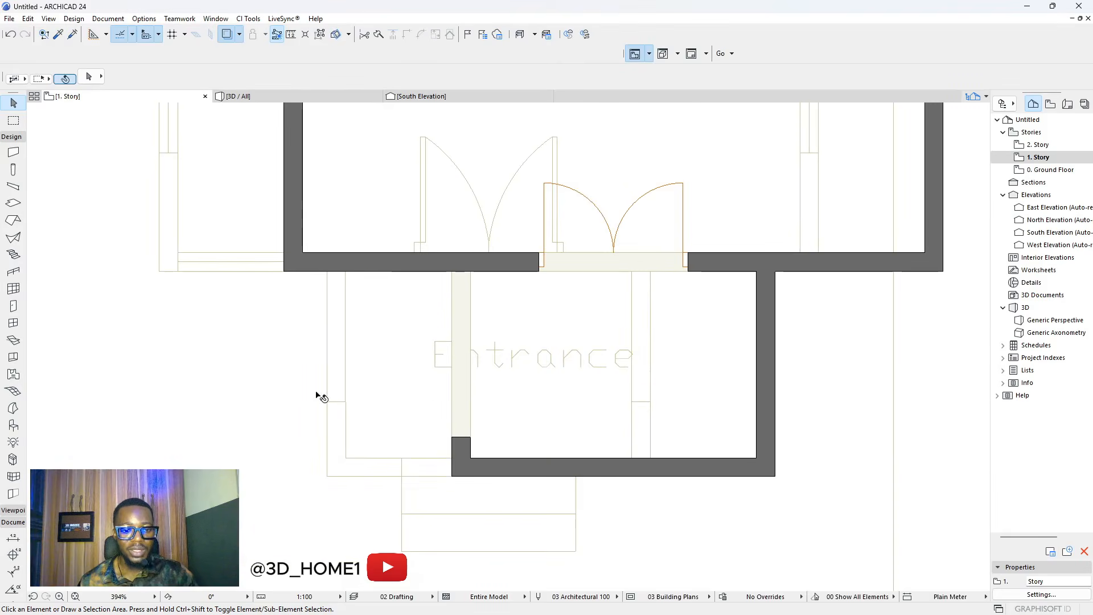
scroll(453, 437, "up", 2)
left_click(473, 418)
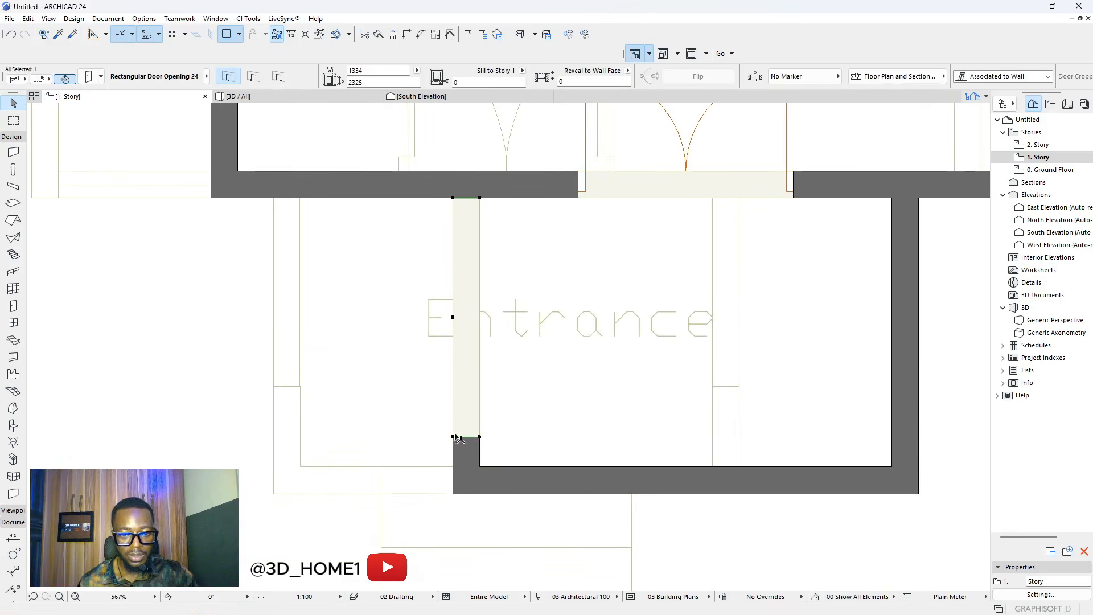
left_click(452, 437)
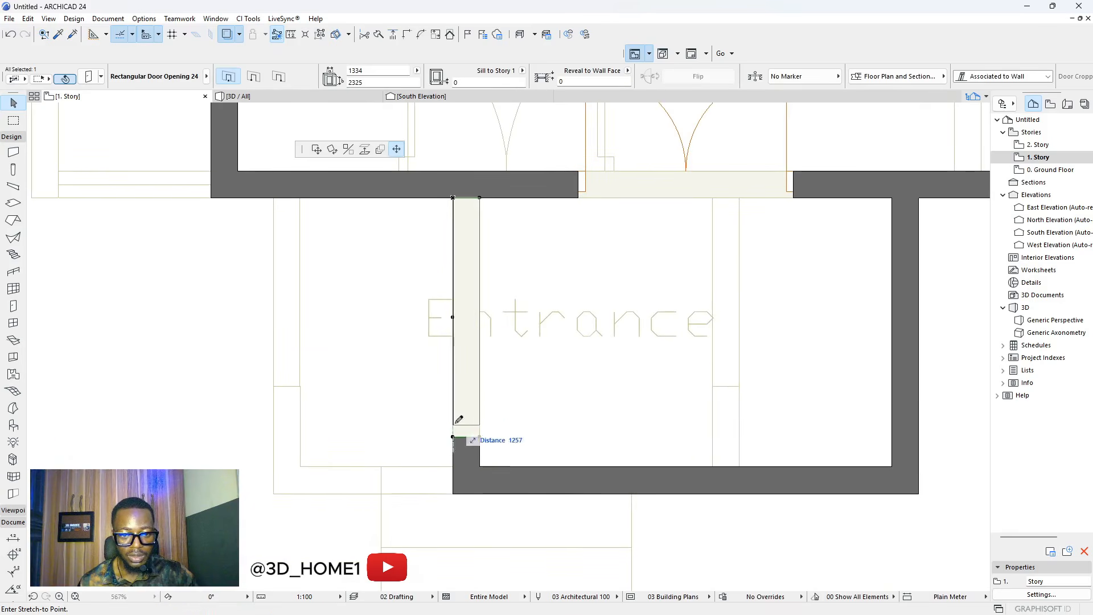
left_click(303, 386)
scroll(405, 347, "down", 5)
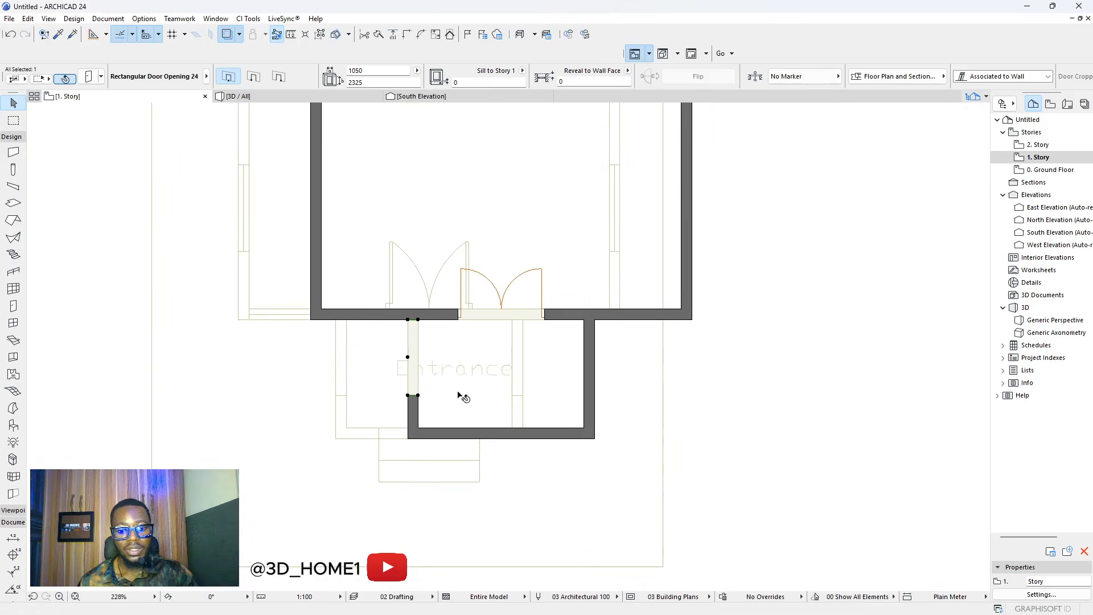
key("Escape")
- Pick up the left opening's settings and place a matching 1050 by 2325 mm opening in the entrance's right side wall, adjoining the main wall
left_click(59, 34)
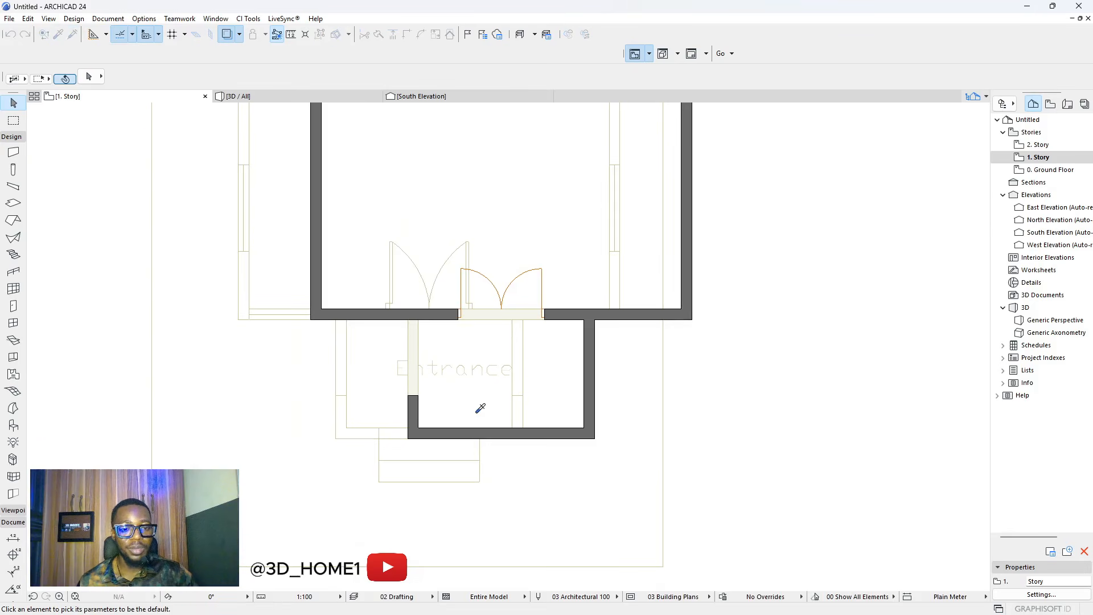
scroll(481, 408, "up", 4)
left_click(354, 302)
scroll(342, 319, "down", 2)
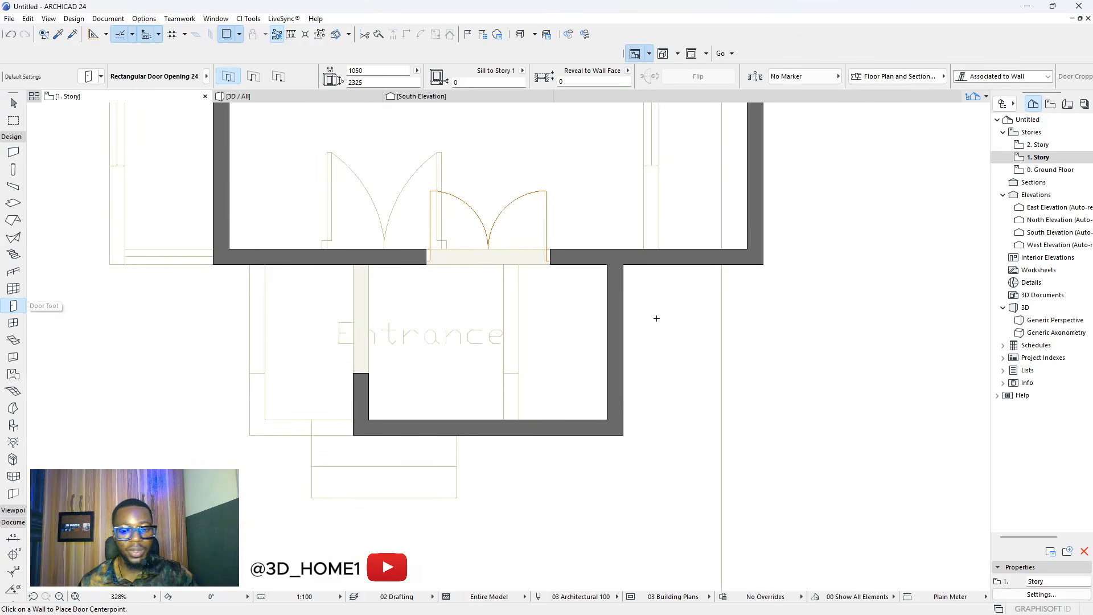
scroll(655, 316, "up", 3)
scroll(648, 311, "down", 2)
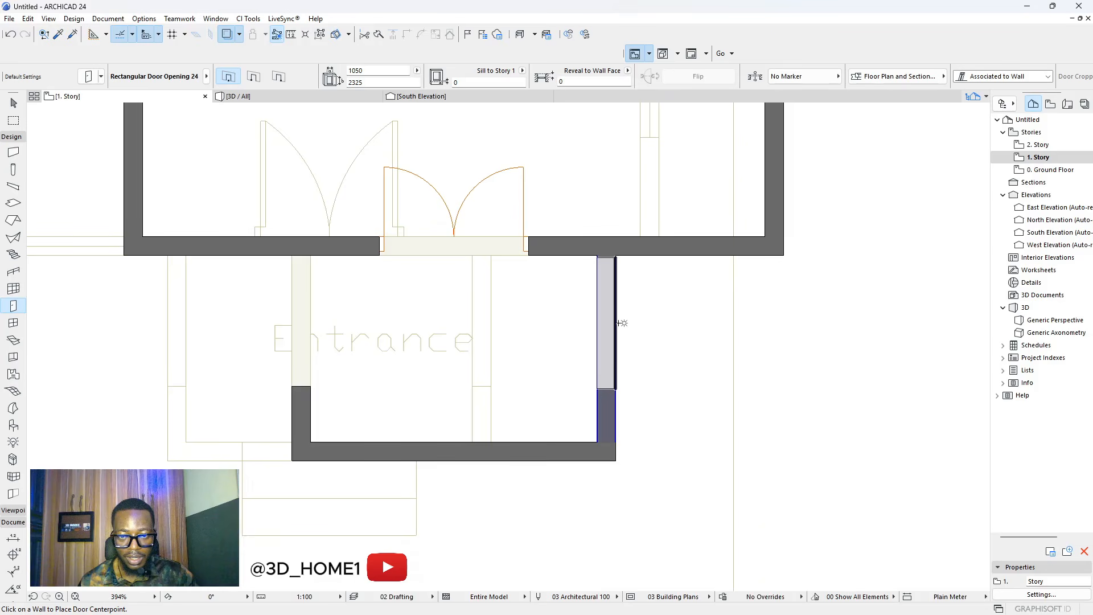
left_click(618, 320)
left_click(573, 321)
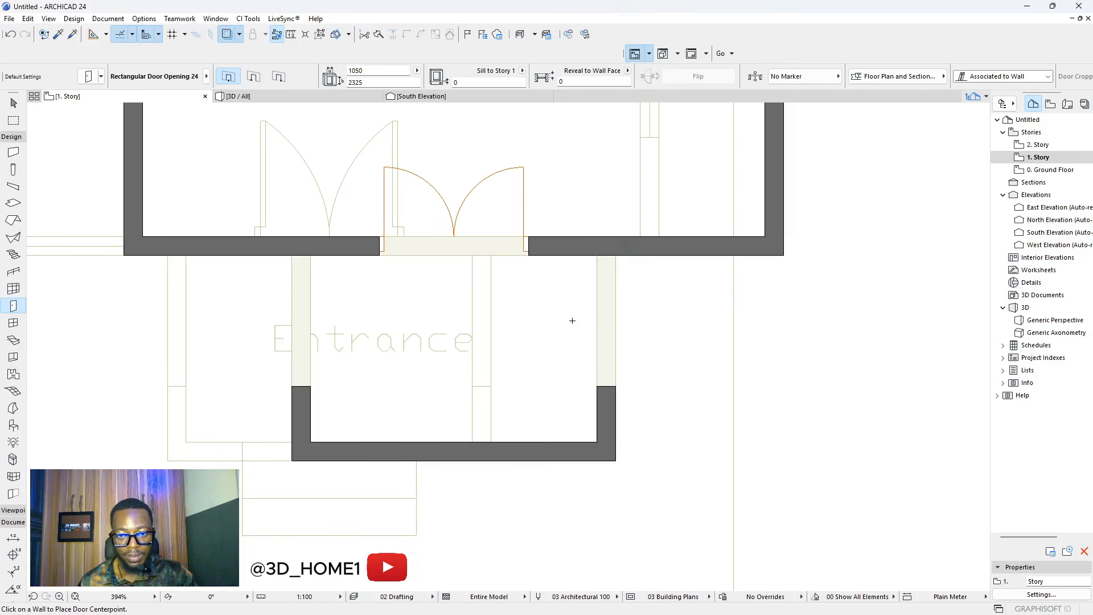
key("Escape")
- Try to move the new opening along the entrance's right side wall
scroll(632, 244, "up", 2)
scroll(632, 244, "up", 3)
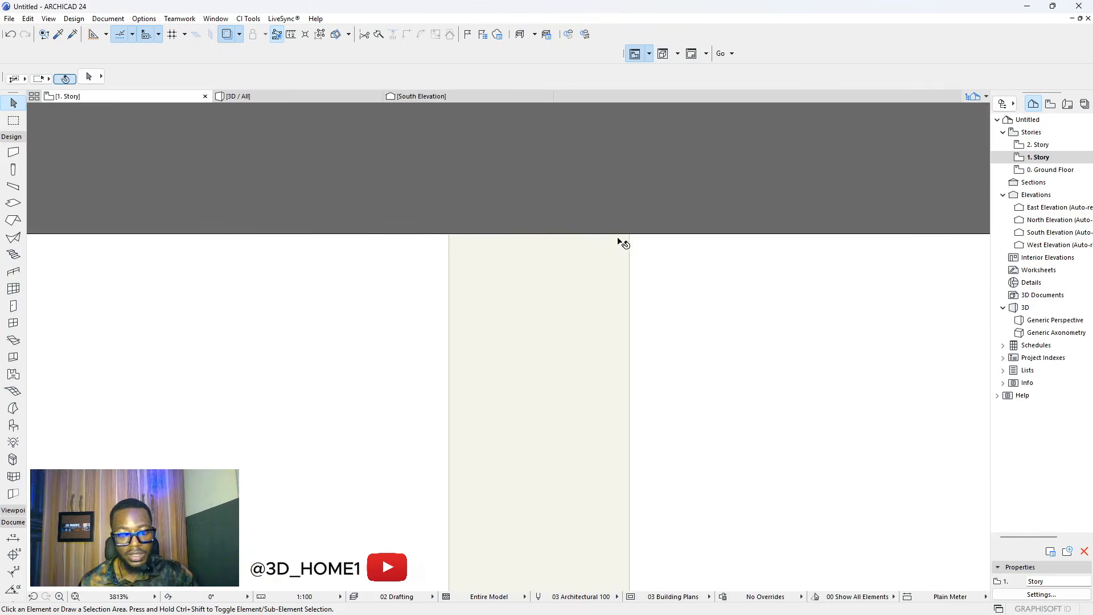
scroll(622, 236, "down", 4)
left_click(615, 309)
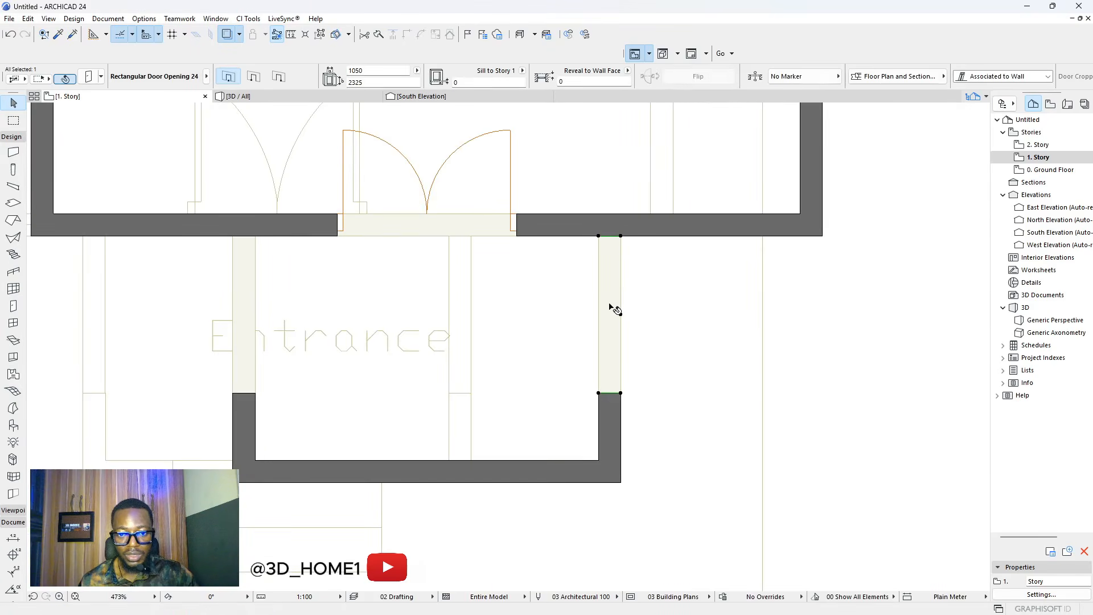
left_click(608, 268)
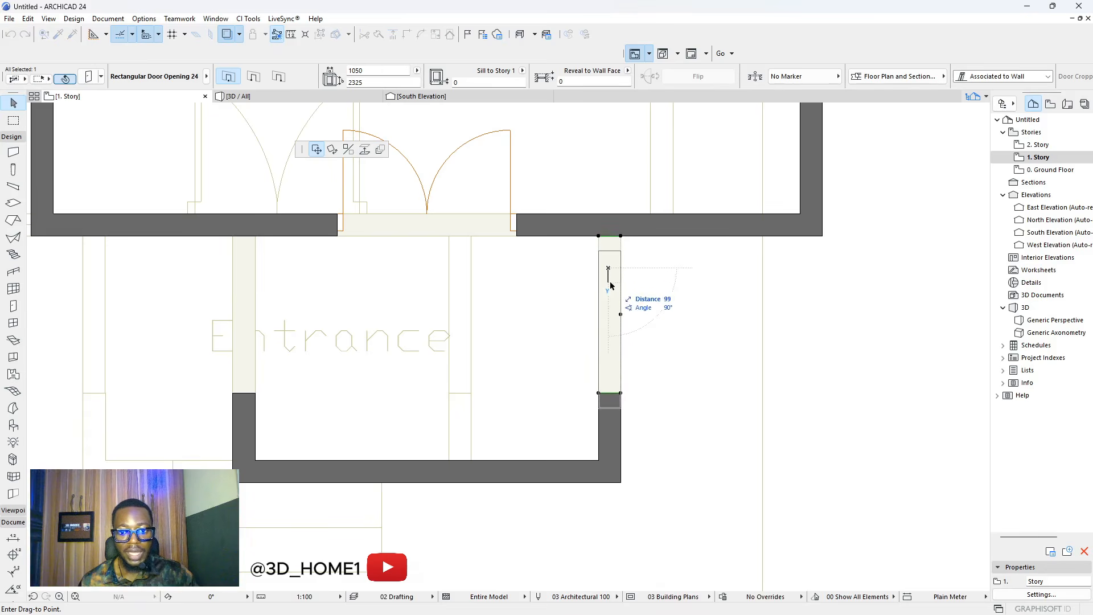
left_click(618, 310)
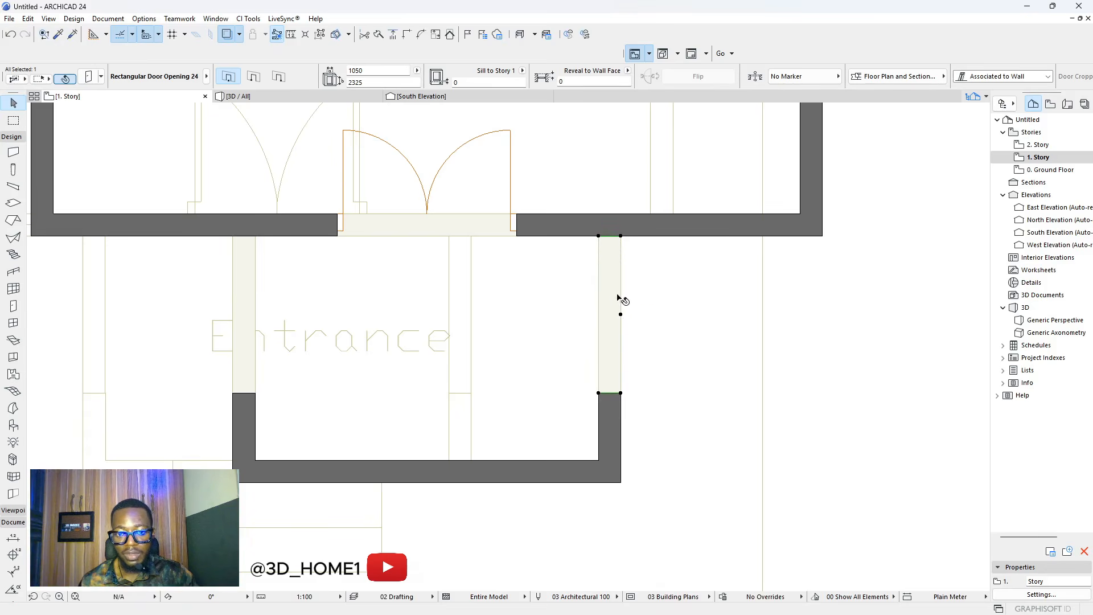
scroll(624, 229, "up", 5)
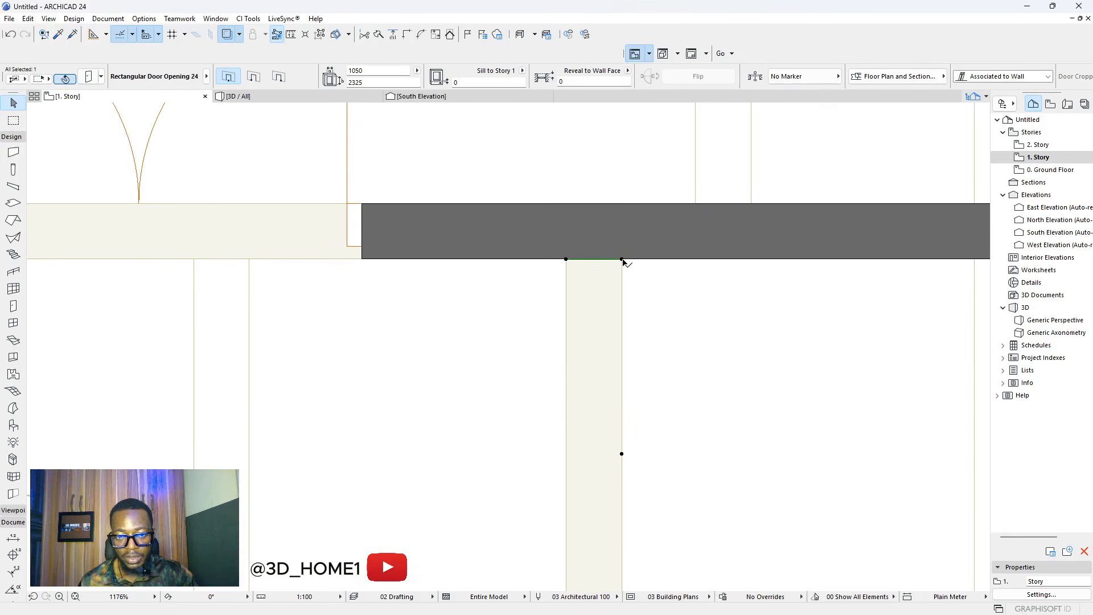
left_click(622, 260)
scroll(623, 291, "down", 5)
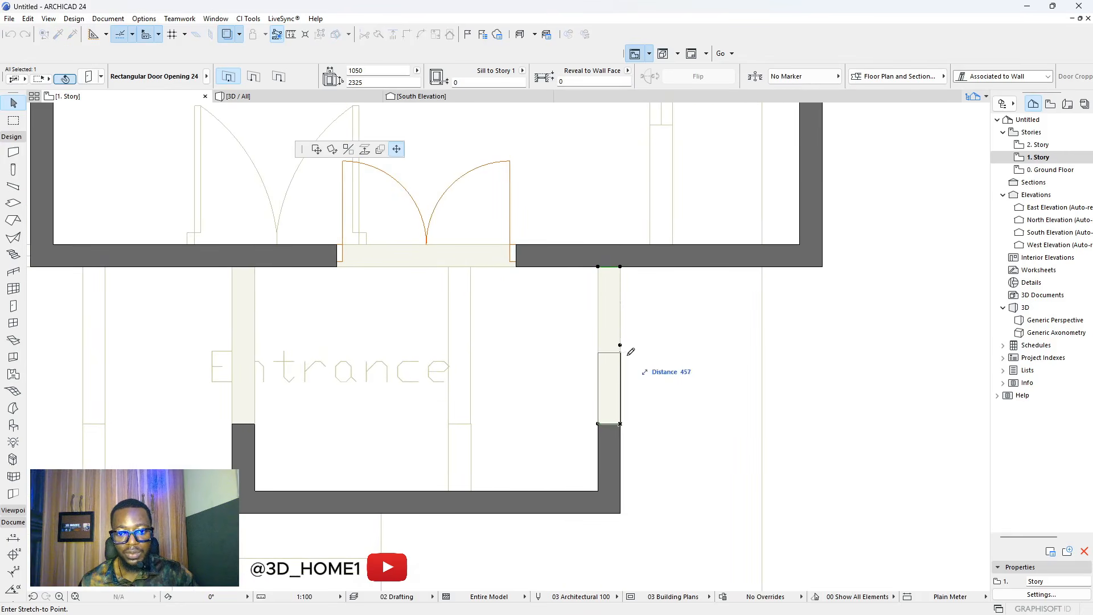
left_click(622, 320)
left_click(612, 302)
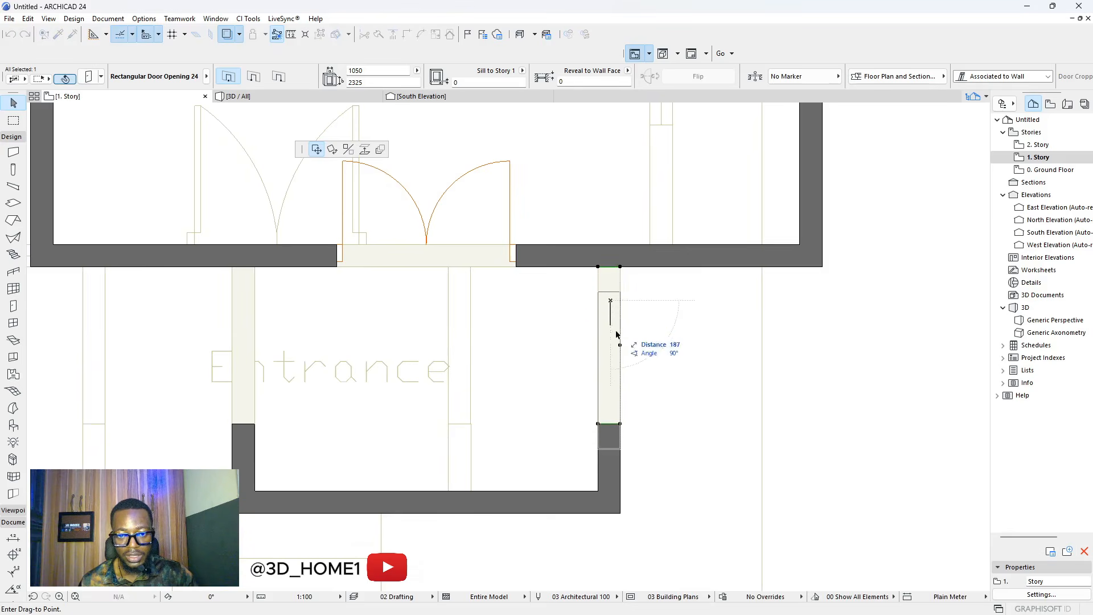
key("Escape")
key("Escape")
- Inspect the entrance side openings on the 1. Story plan and in the 3D view
scroll(647, 320, "down", 5)
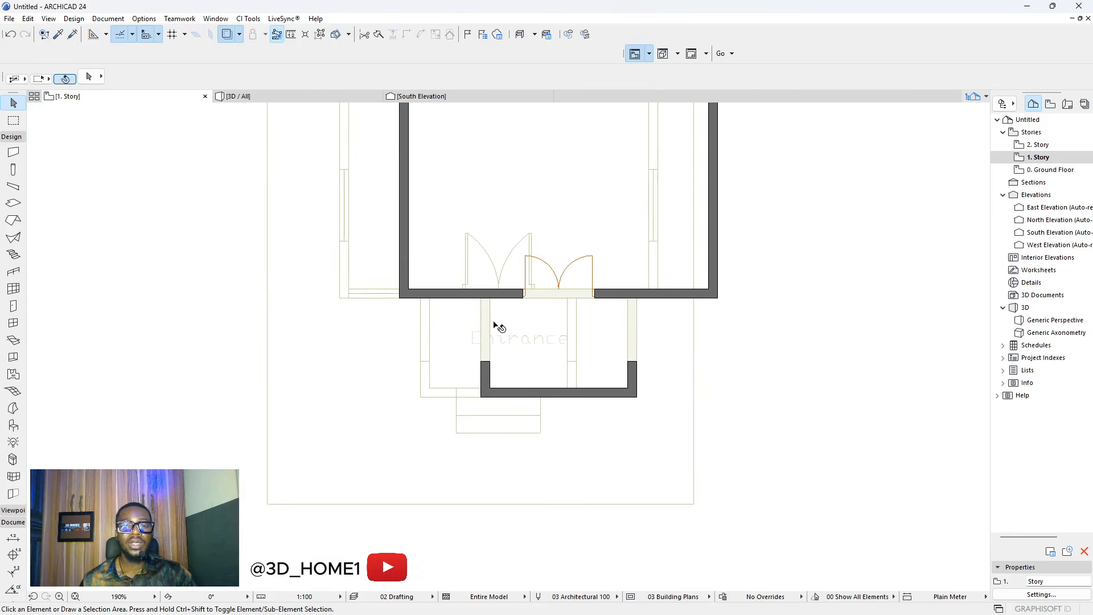
scroll(566, 333, "down", 2)
scroll(561, 370, "up", 3)
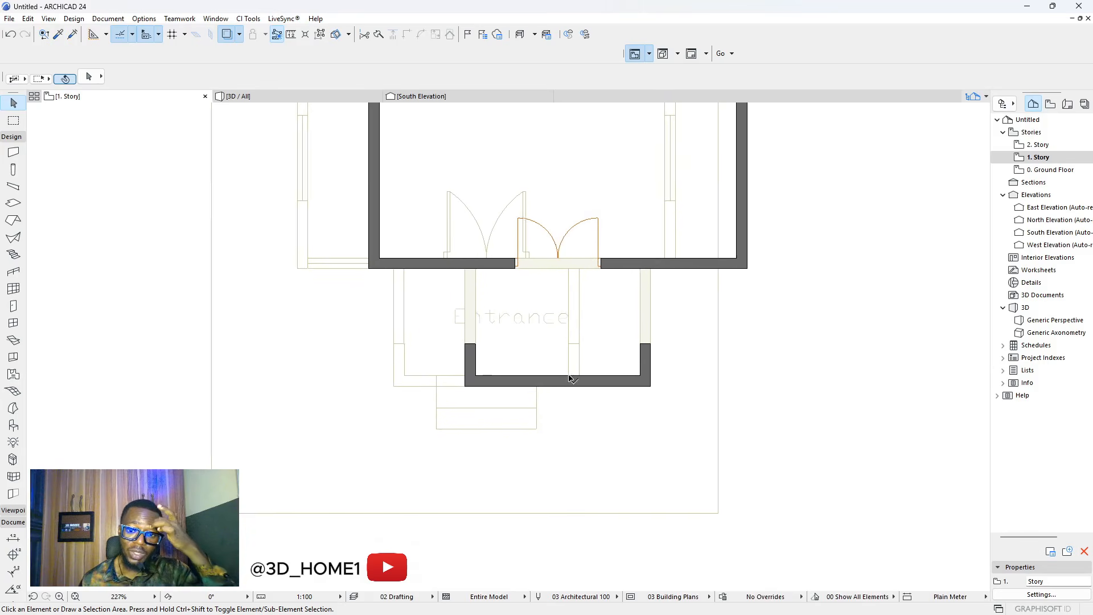
scroll(553, 371, "down", 3)
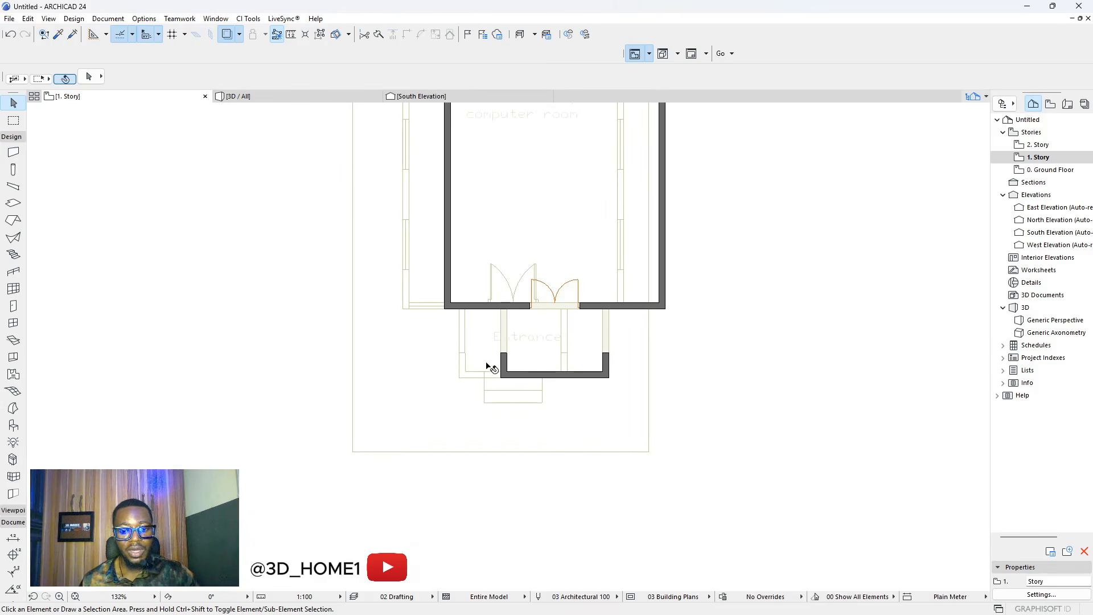
left_click(250, 97)
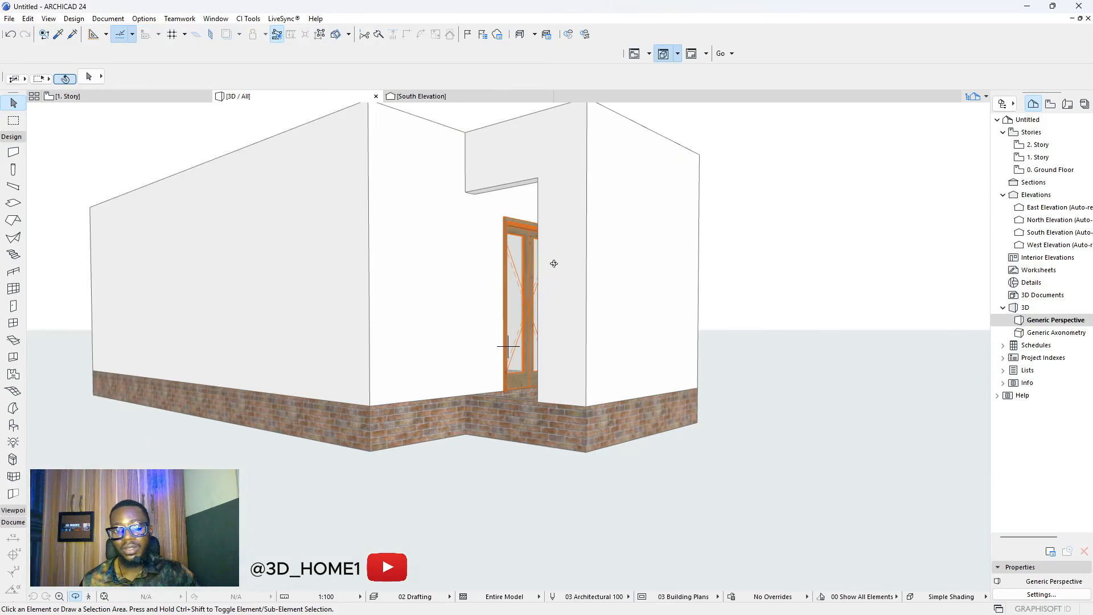
middle_click_drag(554, 264, 500, 300, "shift")
scroll(513, 297, "down", 2)
- Cut the imported floor plan drawing from 0. Ground Floor
left_click(68, 97)
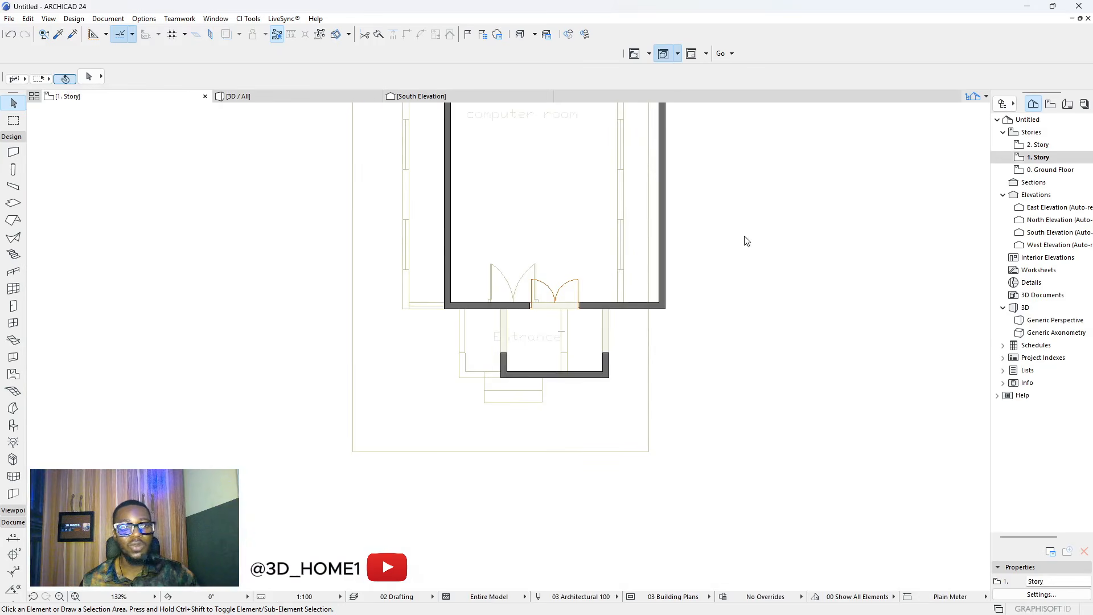
double_click(1025, 169)
scroll(630, 295, "down", 3)
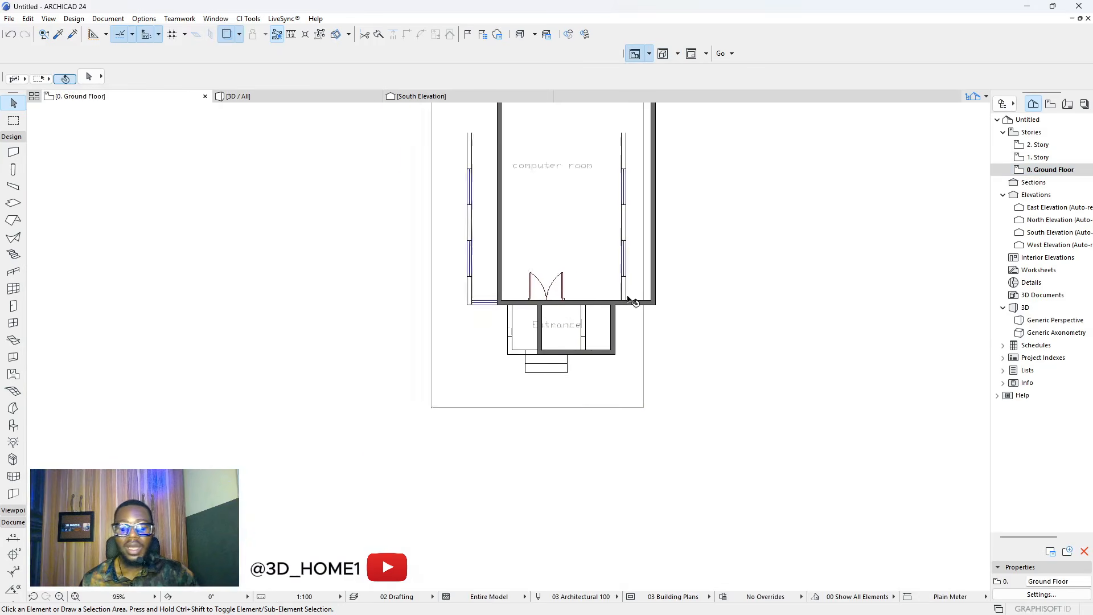
scroll(547, 329, "up", 4)
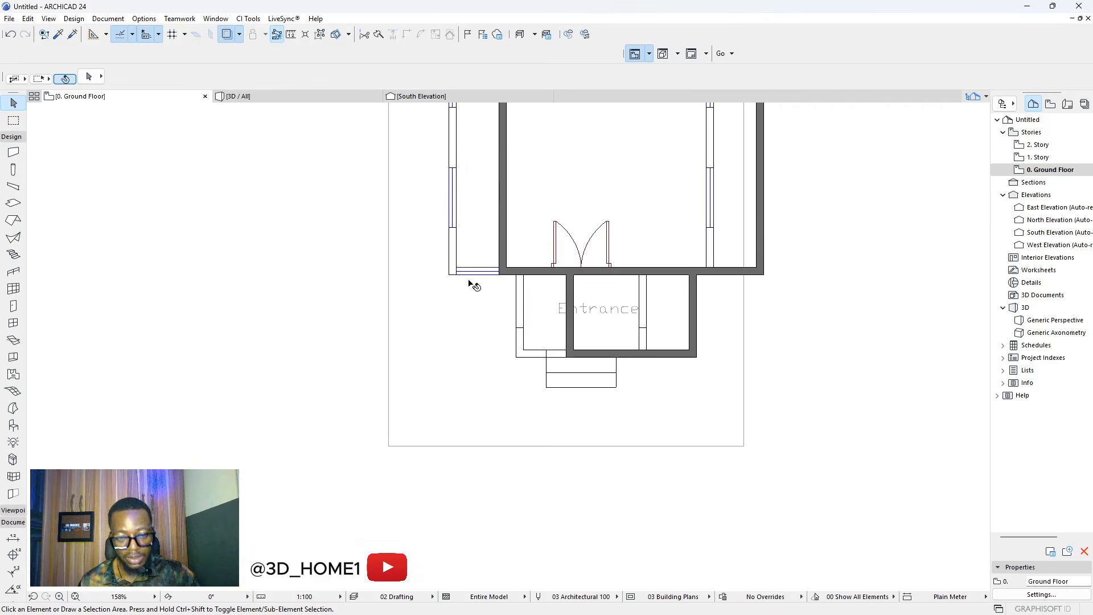
scroll(471, 285, "down", 5)
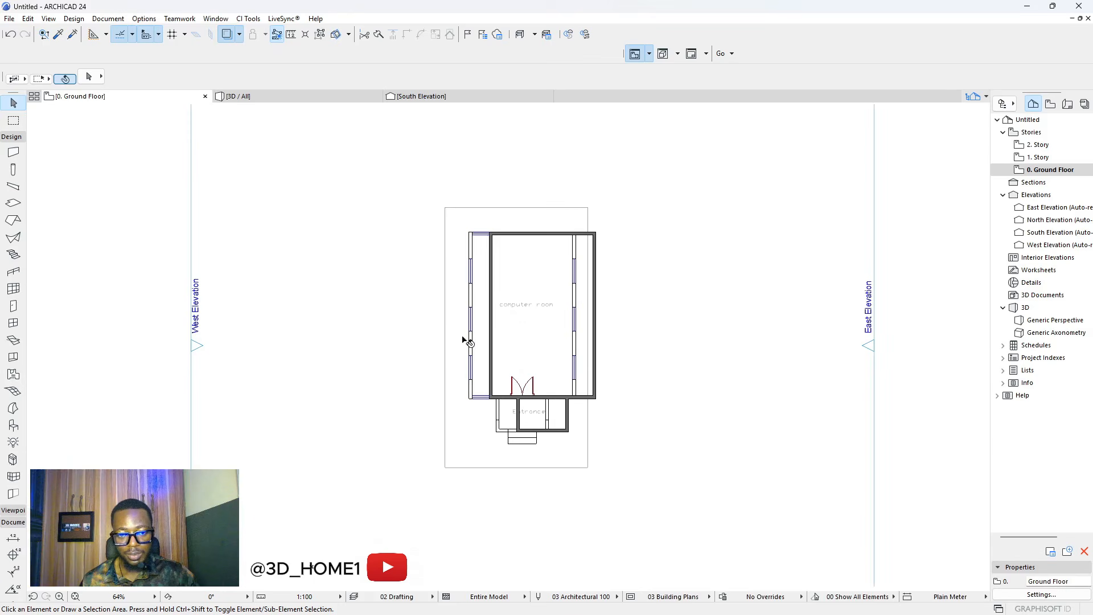
left_click(466, 306)
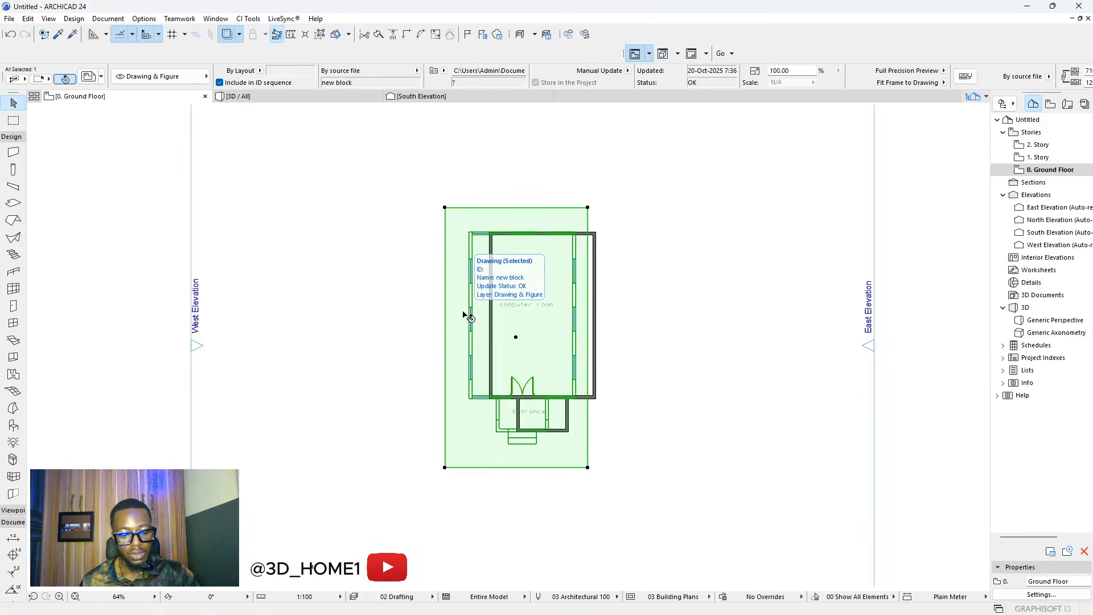
key("Delete")
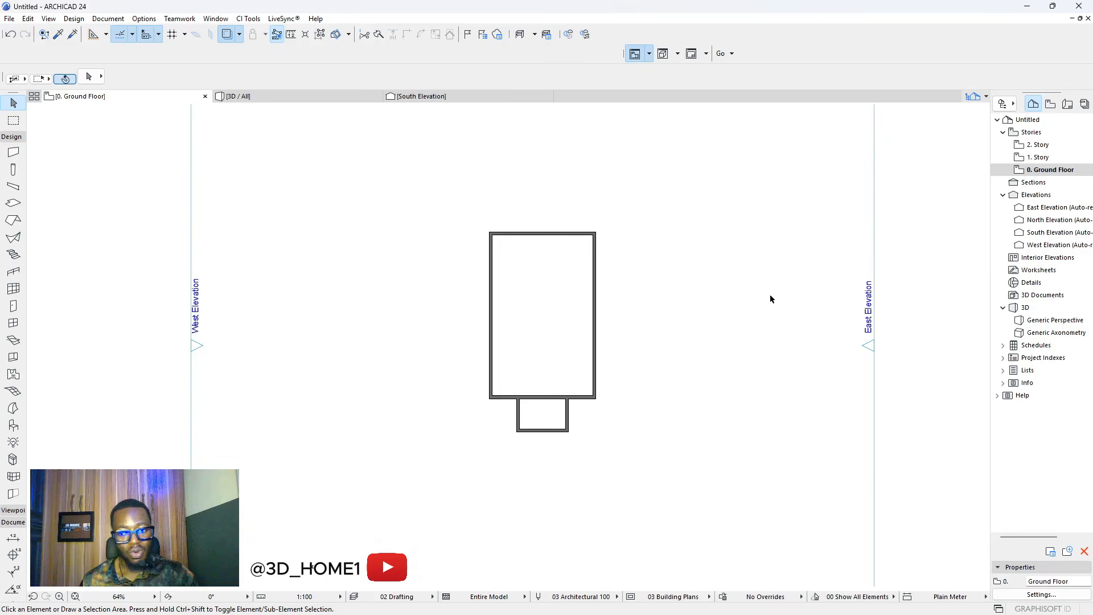
- Paste the imported floor plan drawing onto 1. Story at its original location
double_click(1038, 157)
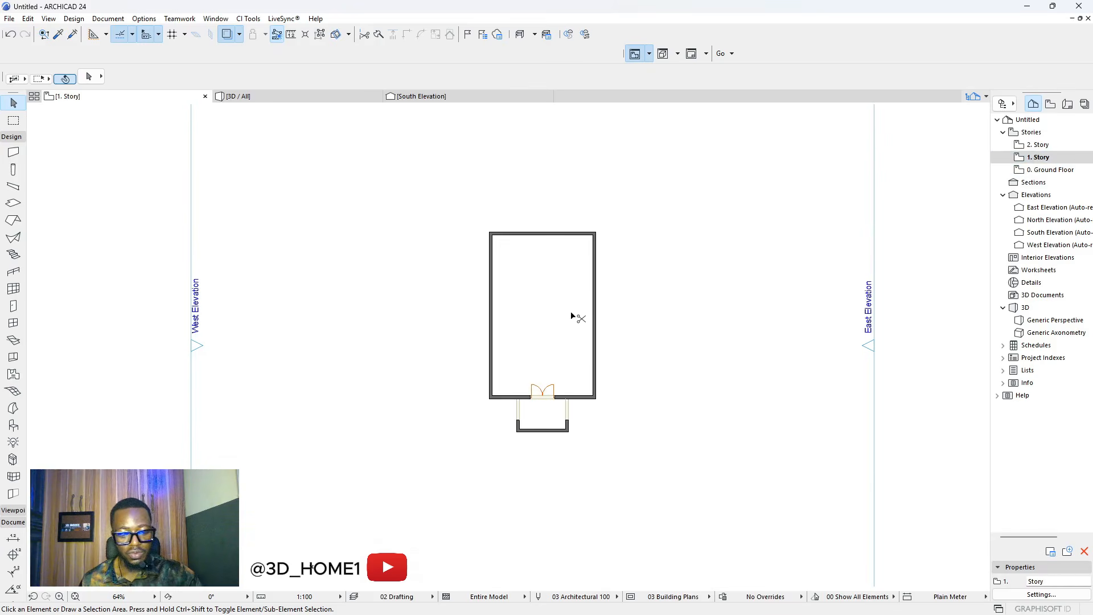
key("ctrl+v")
left_click(437, 297)
scroll(521, 261, "up", 4)
scroll(483, 249, "down", 3)
scroll(483, 435, "up", 3)
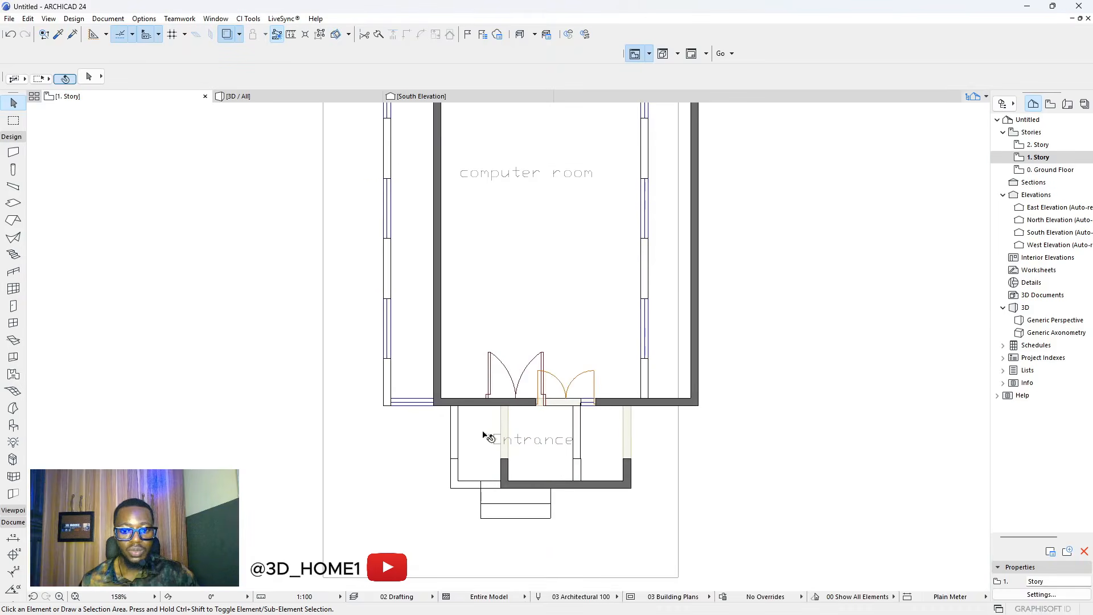
- Move the drawing on 1. Story sideways so its lower-left building corner snaps to the main wall's outer corner
left_click(393, 417)
scroll(393, 417, "up", 5)
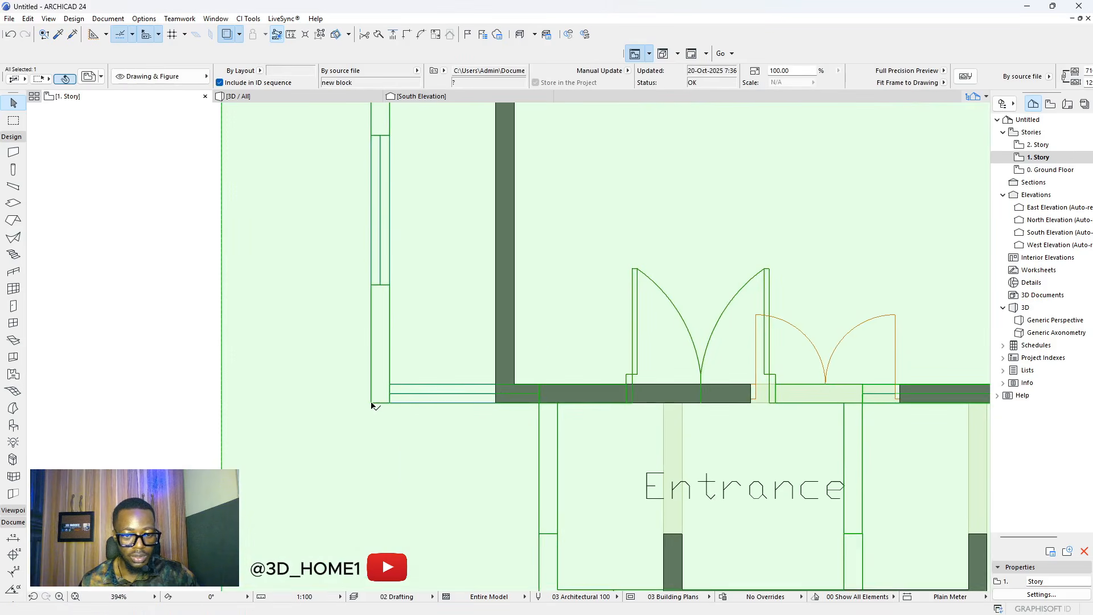
left_click(371, 405)
left_click(495, 405)
scroll(495, 364, "down", 5)
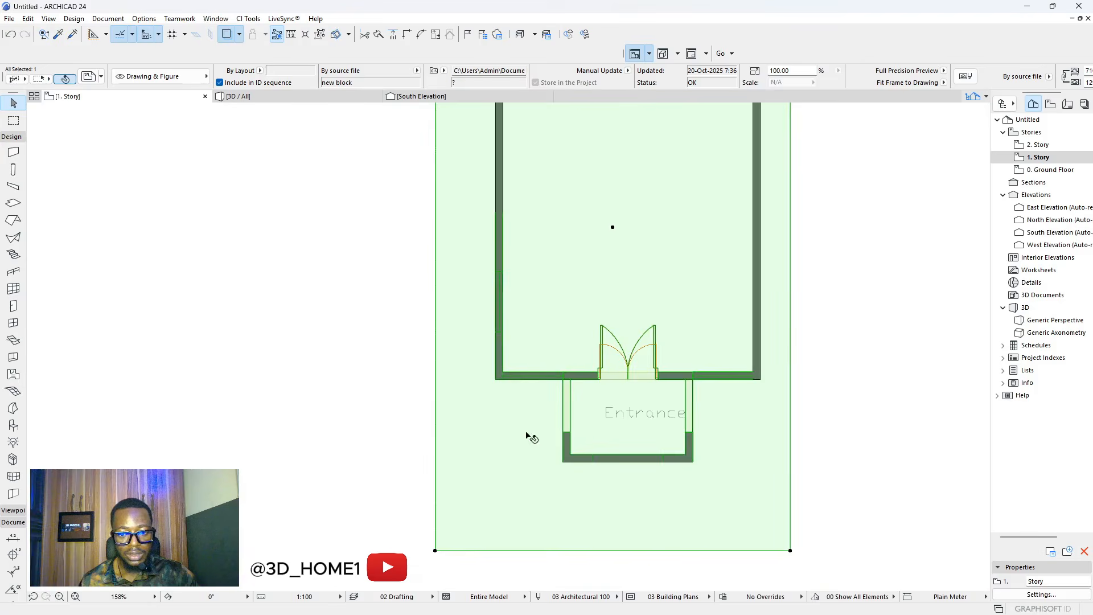
- Shift the drawing straight down so its front wall and step lines lie clear of the modeled walls
scroll(527, 427, "up", 2)
left_click(520, 410)
left_click(521, 448)
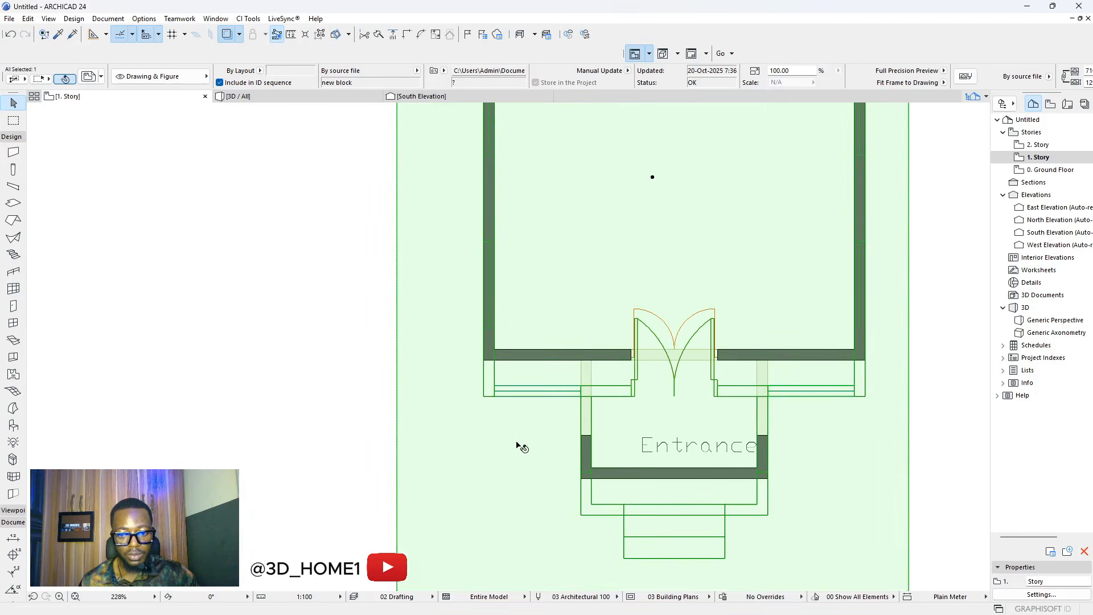
left_click(329, 307)
scroll(329, 308, "down", 5)
scroll(505, 402, "up", 5)
scroll(564, 405, "down", 3)
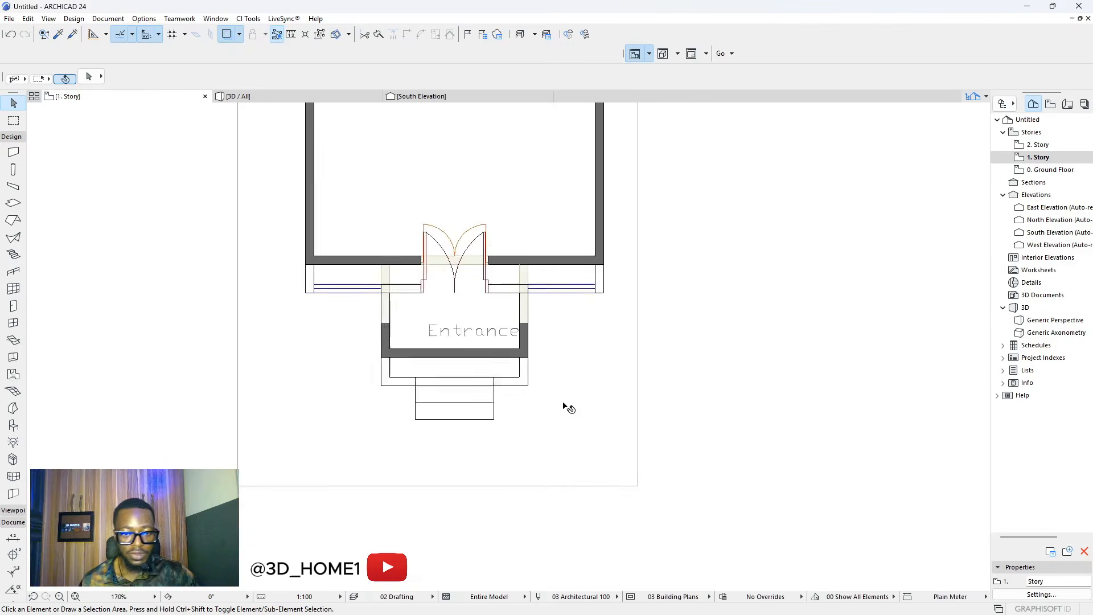
scroll(438, 322, "up", 2)
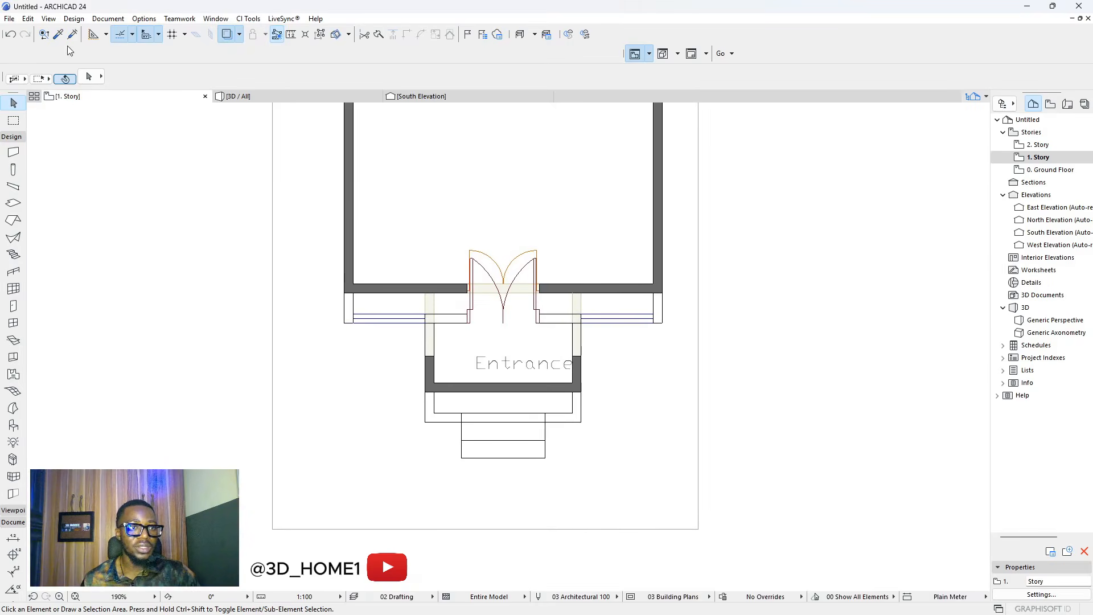
- Place a 1050 by 2325 mm rectangular door opening at the center of the entrance's front wall
left_click(13, 306)
scroll(561, 363, "up", 3)
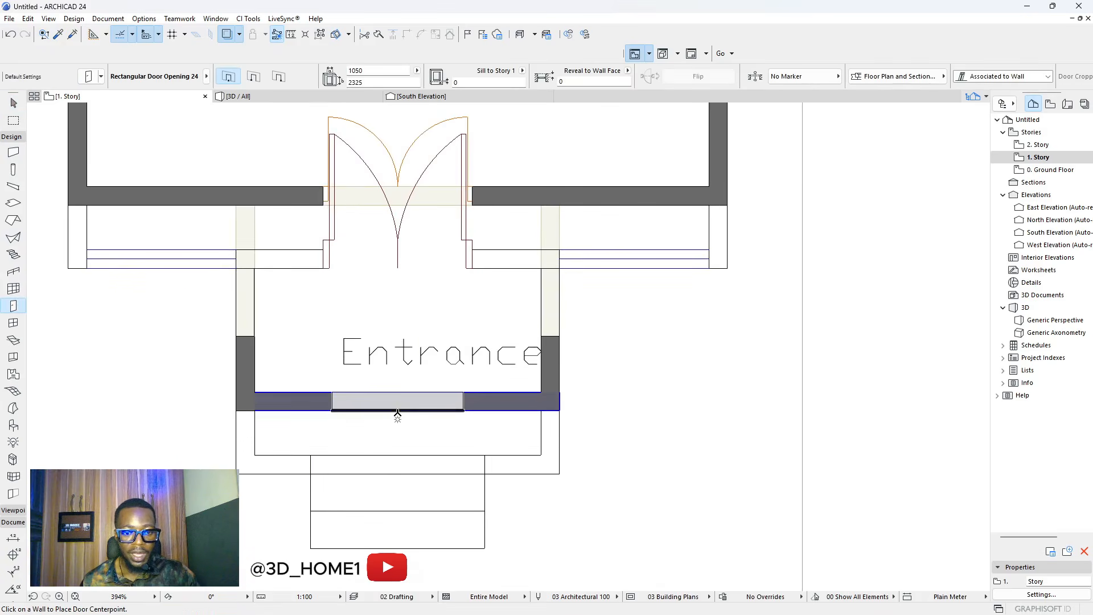
left_click(504, 388)
left_click(555, 378)
scroll(466, 510, "down", 1)
middle_click_drag(465, 510, 564, 445)
scroll(564, 444, "up", 1)
key("Escape")
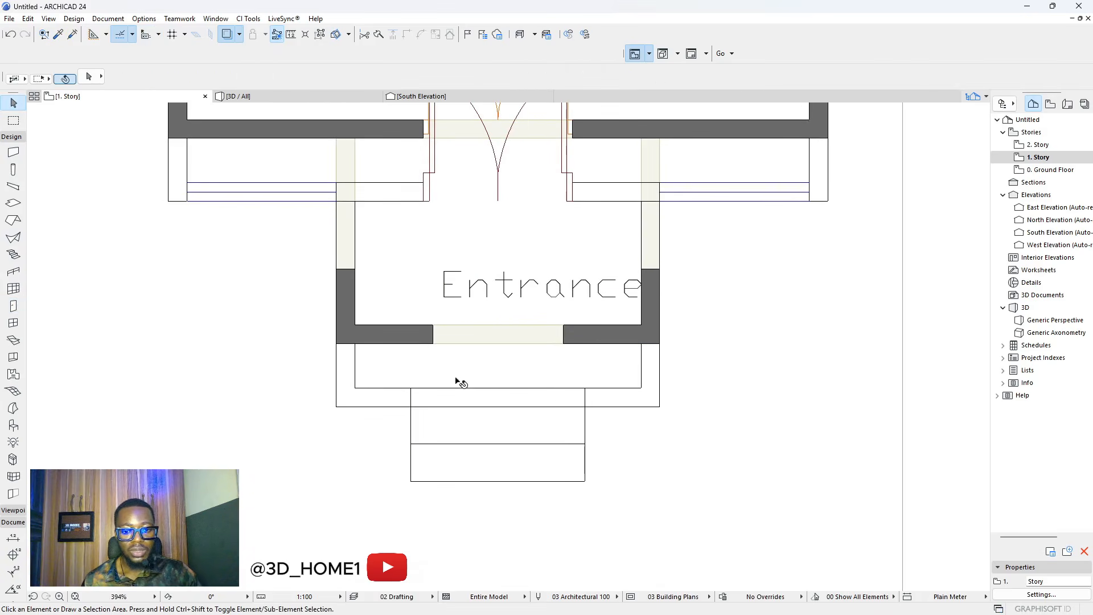
- Stretch both sides of the front opening to line up with the drawing's entrance steps, making it 1400 mm wide
scroll(338, 351, "up", 3)
scroll(338, 328, "down", 3)
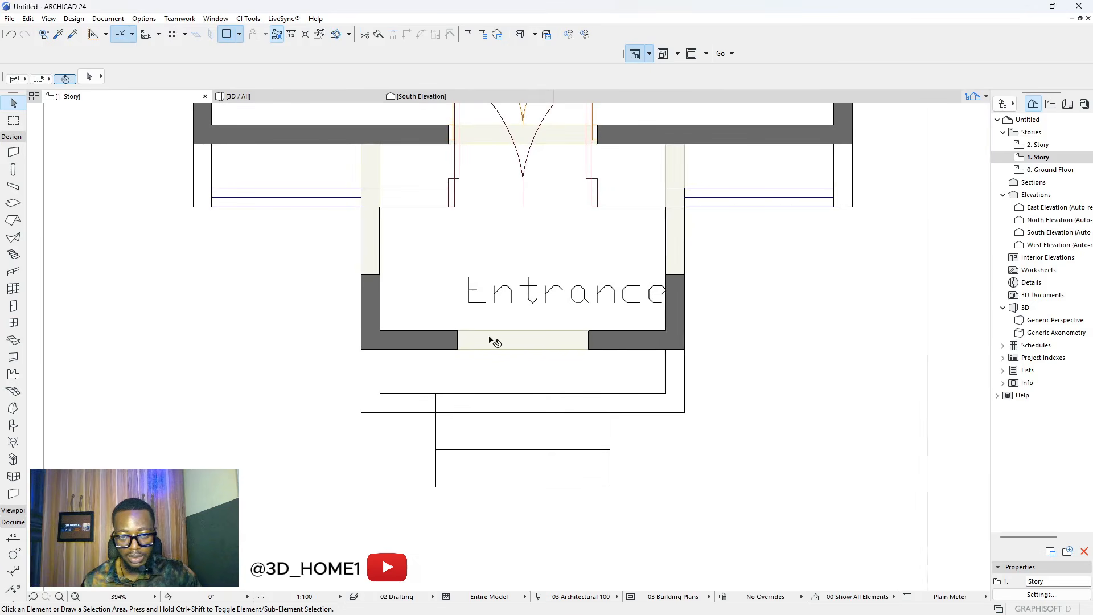
scroll(454, 349, "up", 3)
left_click(436, 361)
left_click(434, 358)
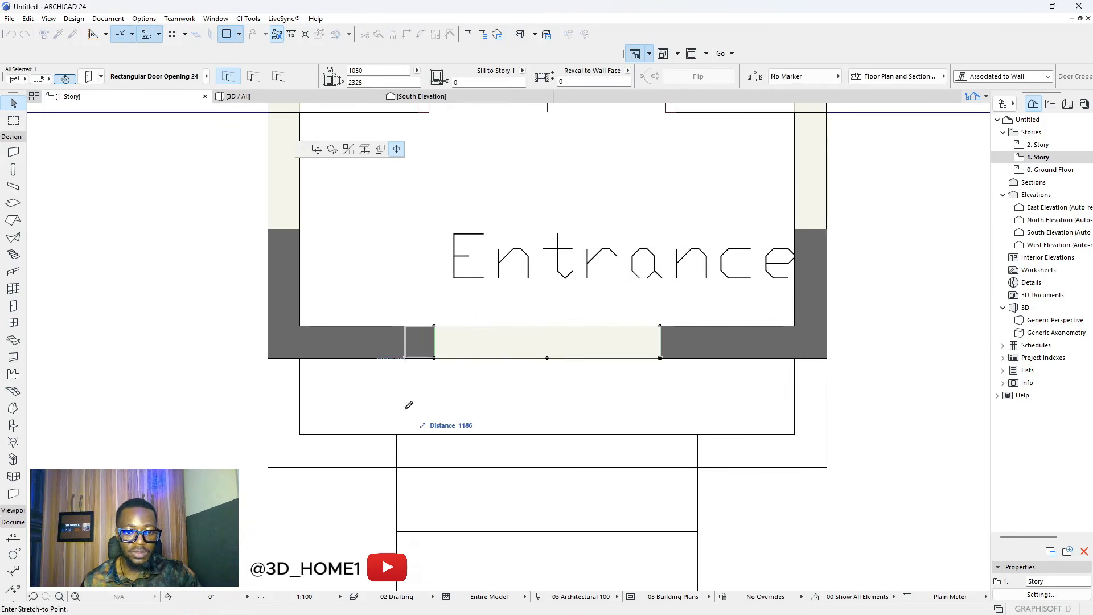
left_click(398, 429)
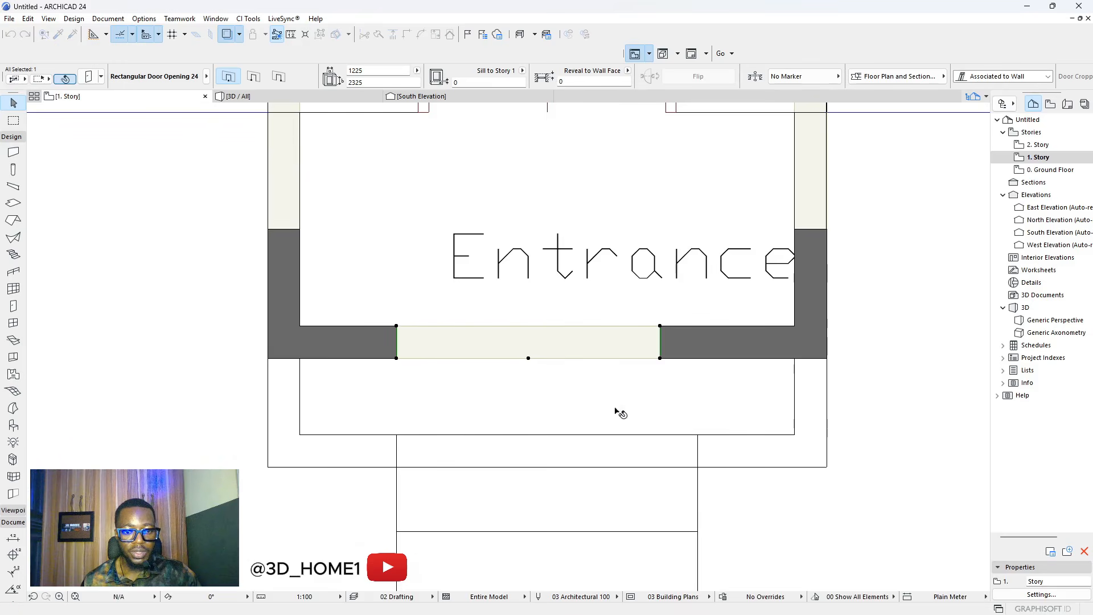
left_click(661, 359)
left_click(699, 441)
scroll(612, 415, "down", 3)
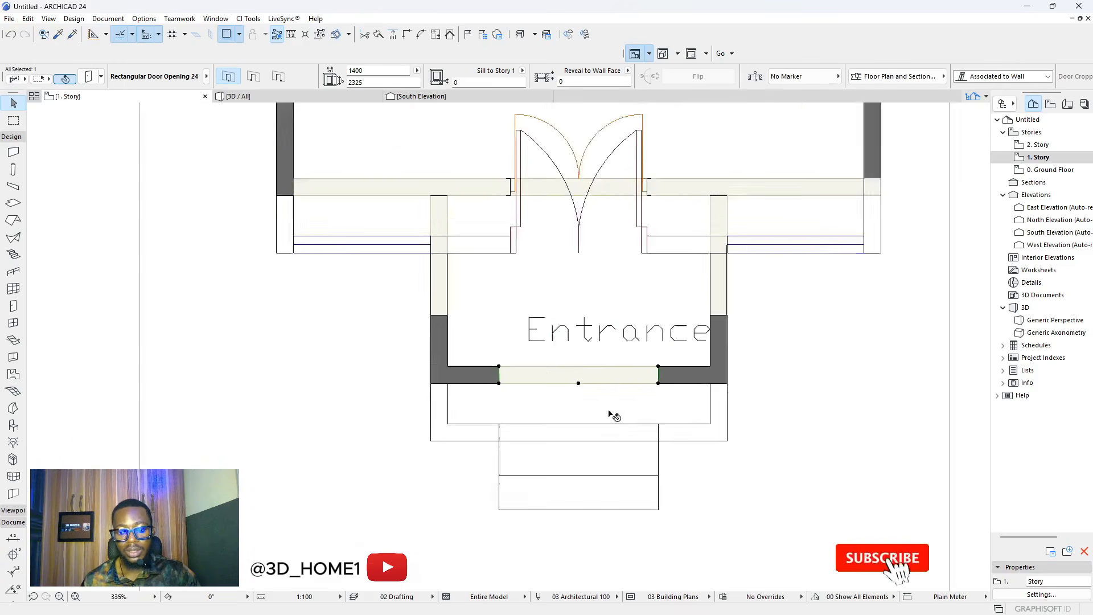
scroll(553, 387, "down", 3)
left_click(310, 269)
scroll(689, 426, "down", 2)
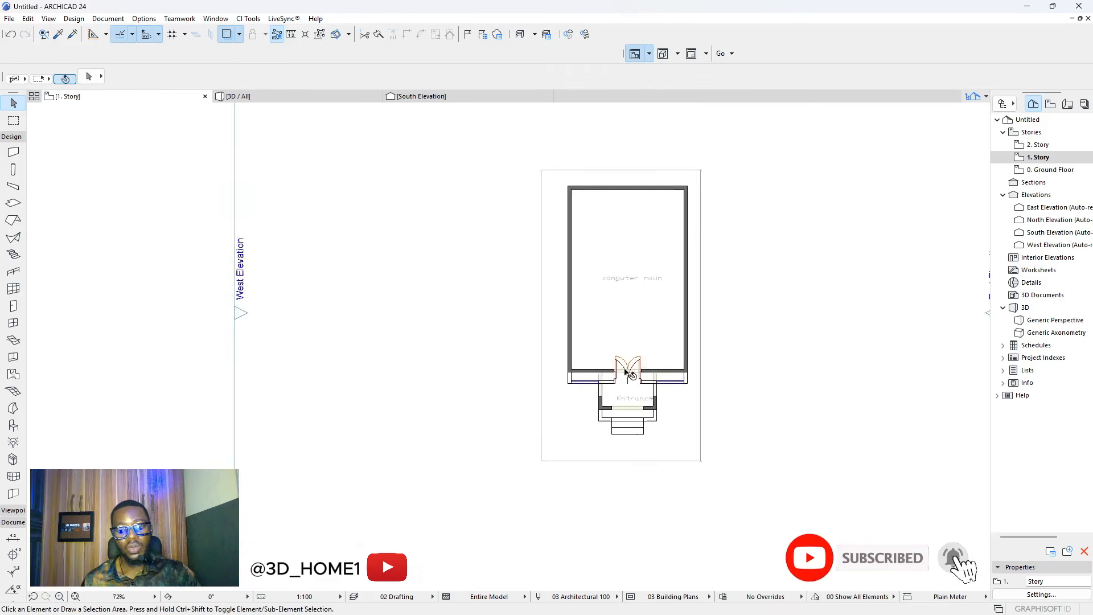
- Move the drawing back up so its lower-left building corner snaps to the main wall's outer corner
scroll(564, 387, "up", 3)
left_click(548, 384)
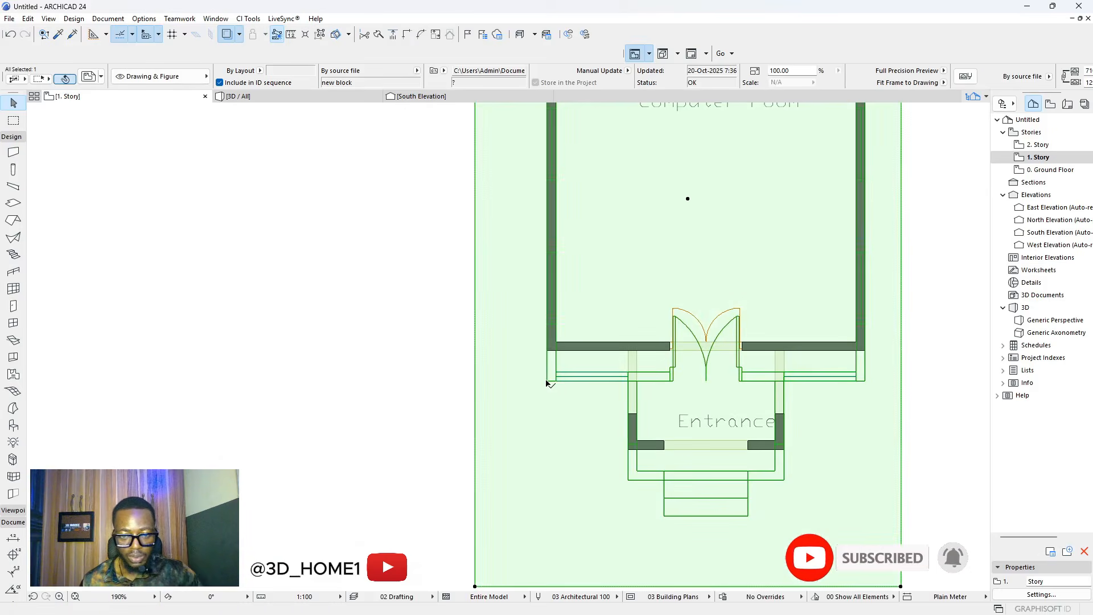
left_click(548, 384)
scroll(548, 364, "up", 3)
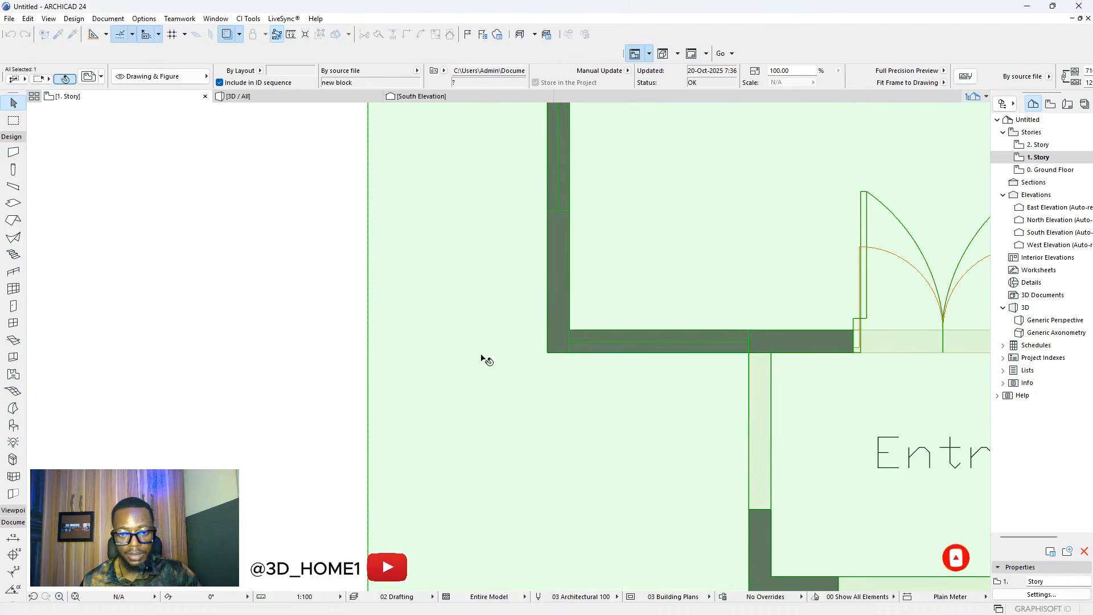
key("Escape")
scroll(481, 349, "down", 5)
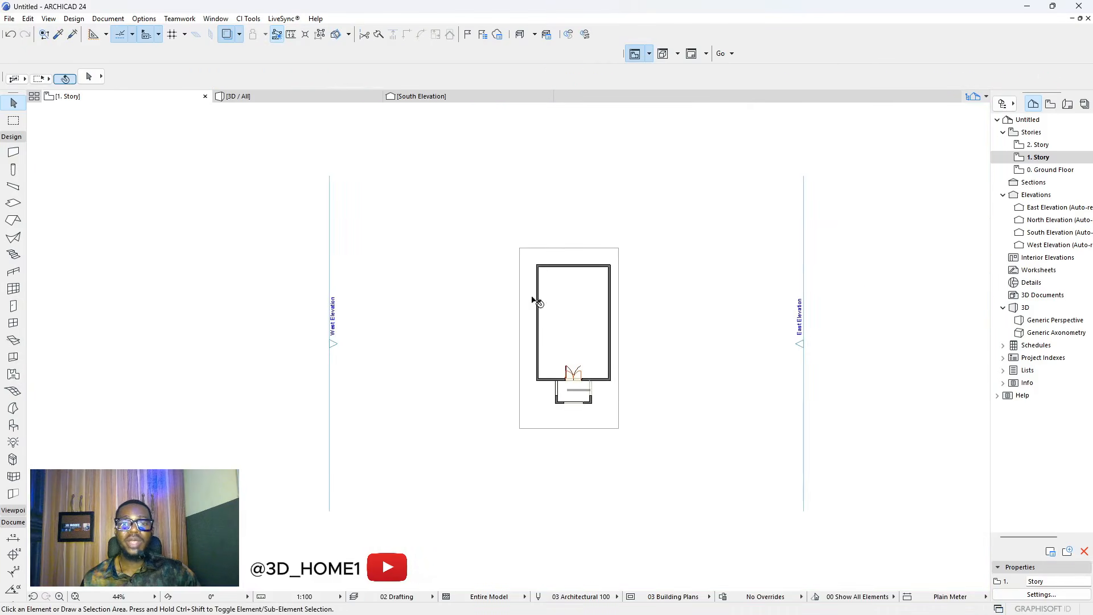
- Shift the drawing sideways to the left so its window lines lie clear of the computer room's side walls
scroll(539, 303, "up", 2)
scroll(641, 370, "up", 2)
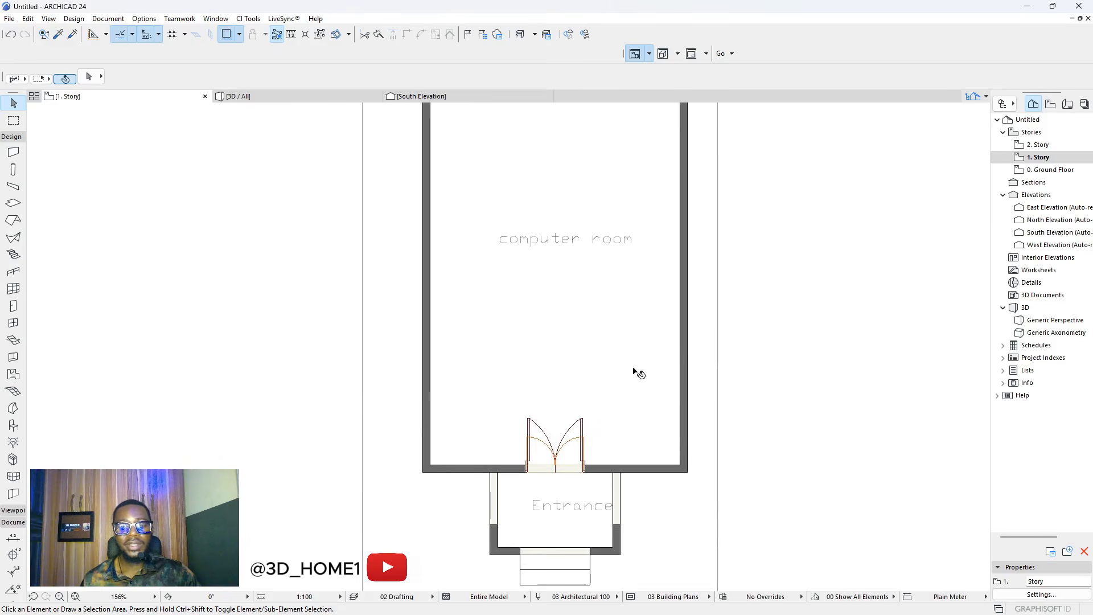
scroll(636, 371, "down", 2)
scroll(550, 331, "up", 2)
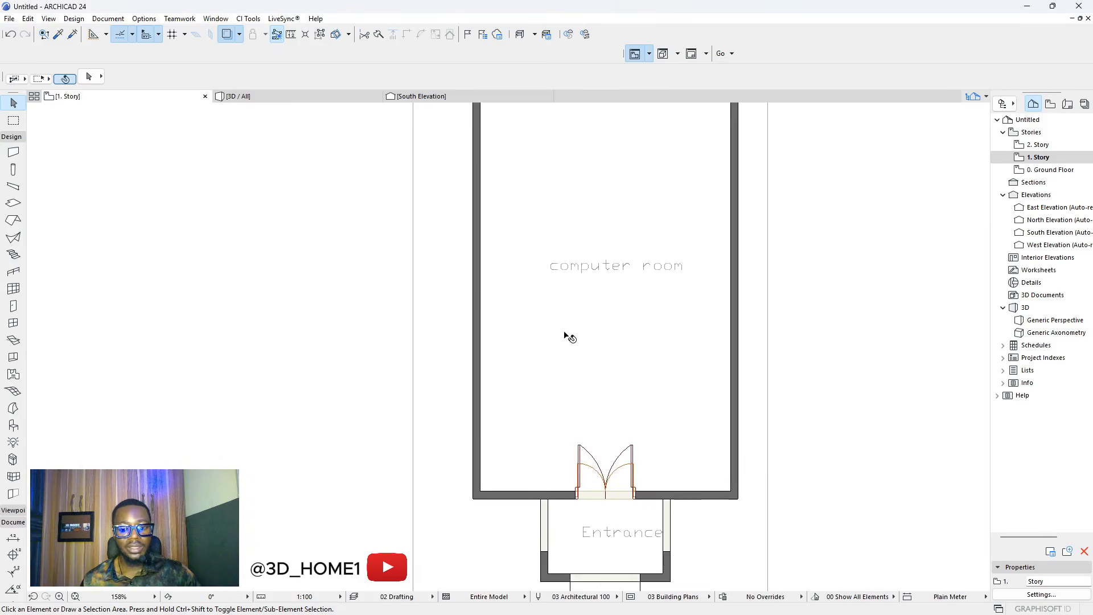
scroll(567, 334, "down", 1)
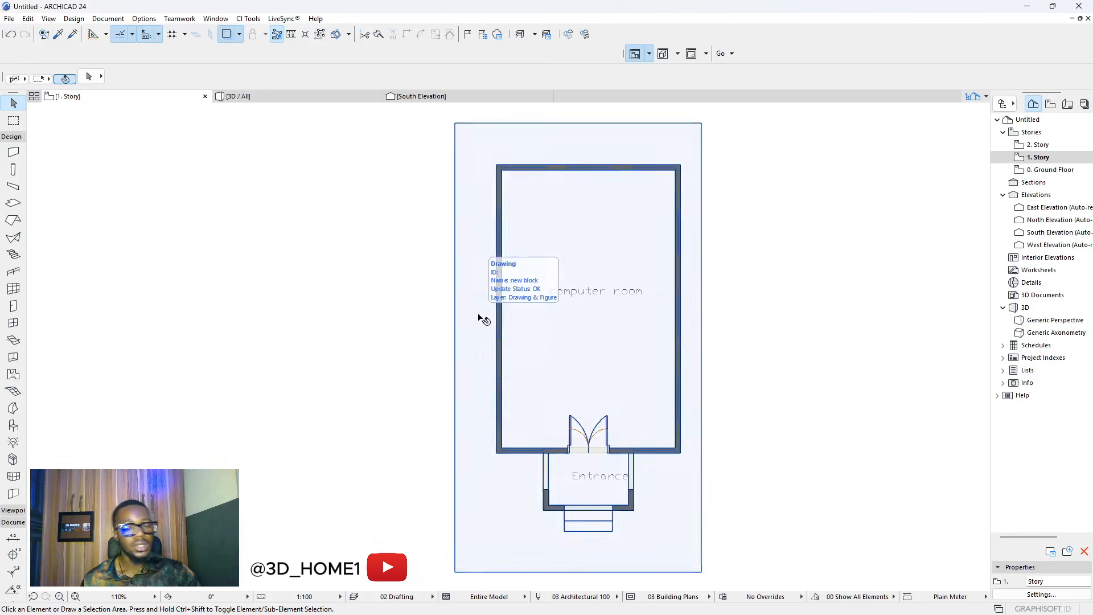
left_click(479, 320)
scroll(487, 327, "up", 4)
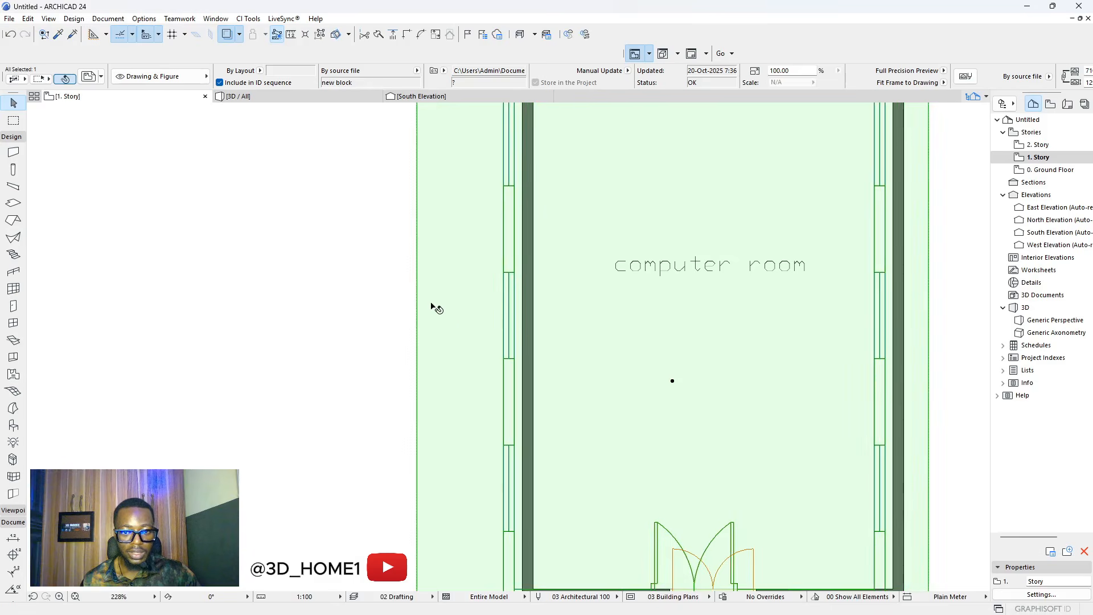
key("Escape")
scroll(447, 304, "down", 4)
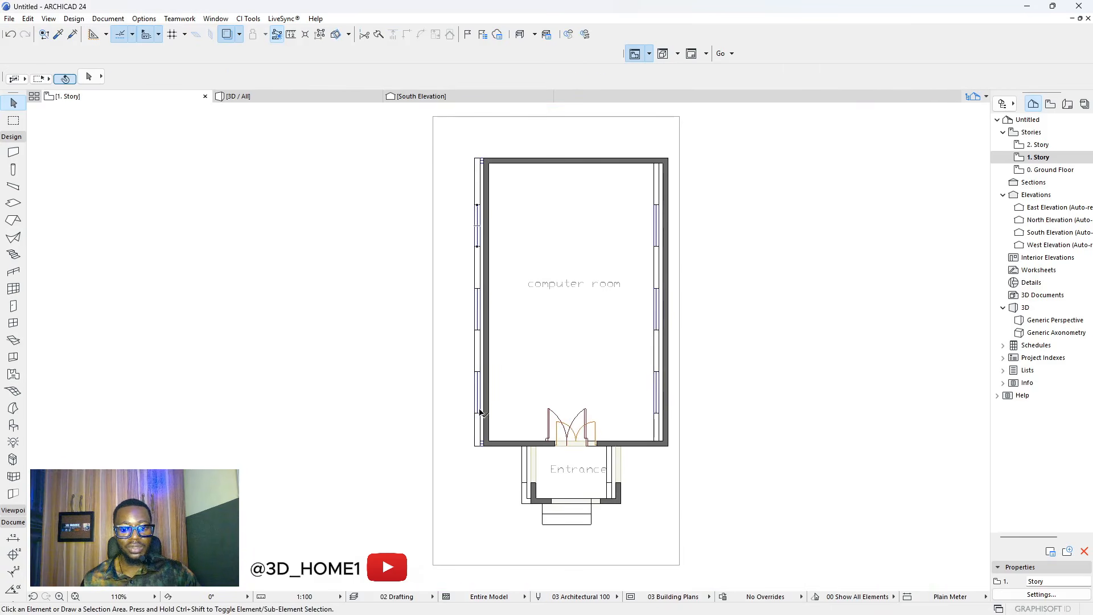
- Configure the default Window 24 with an H-V Grid sash, 1 pane vertically and 2 panes horizontally
scroll(487, 208, "up", 4)
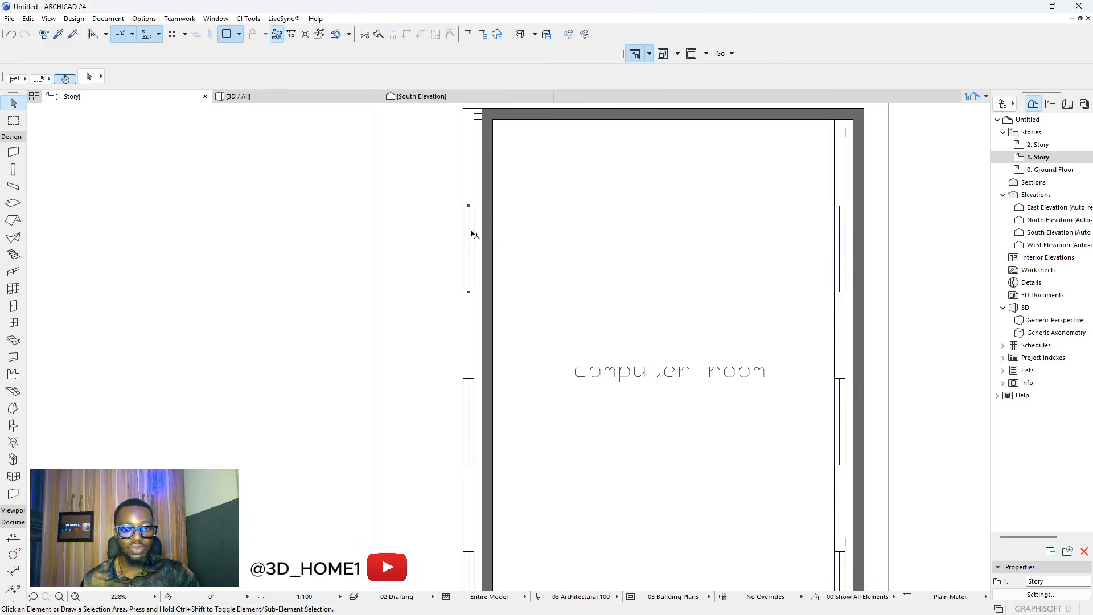
scroll(472, 233, "down", 3)
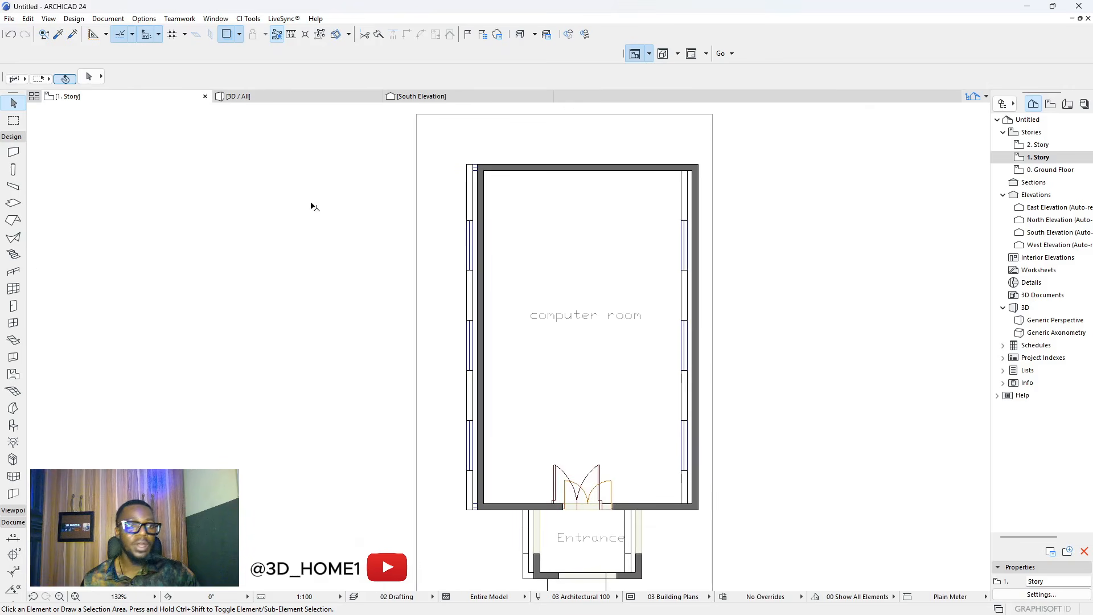
left_click(14, 289)
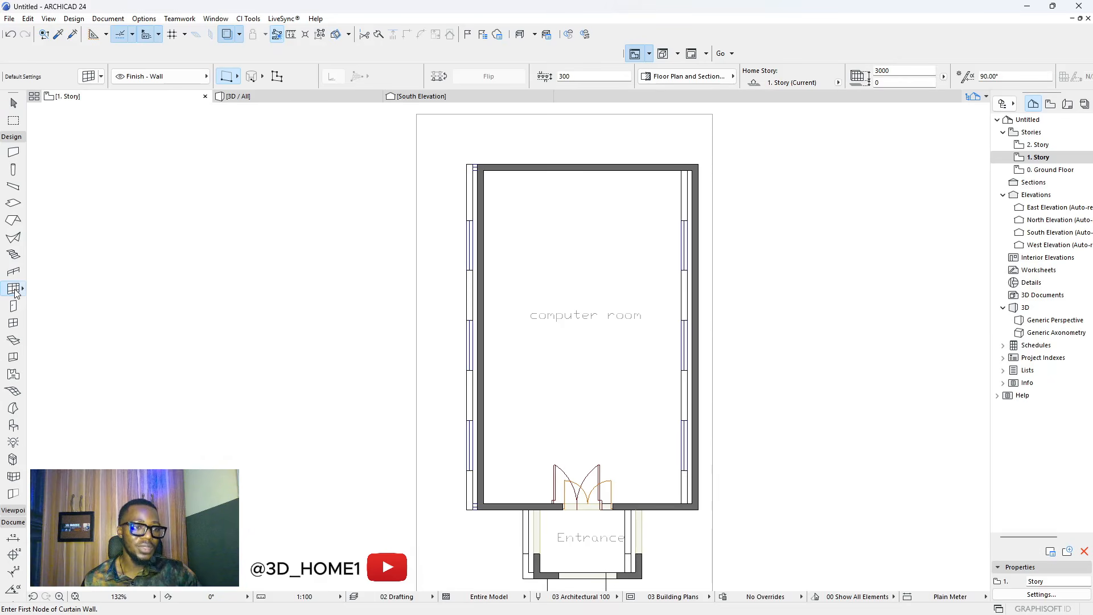
left_click(15, 324)
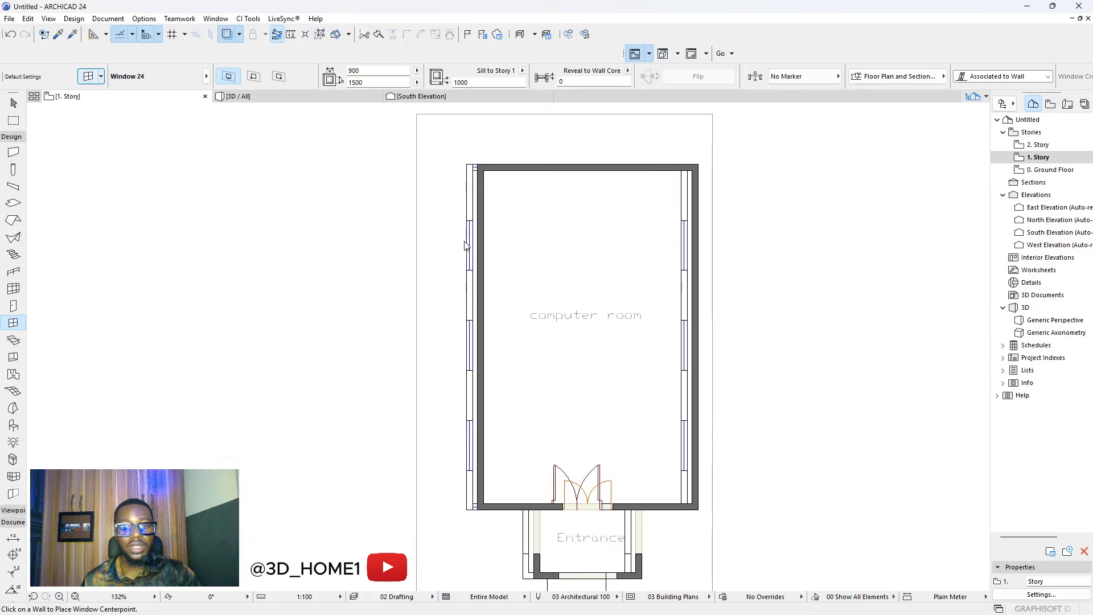
key("ctrl+t")
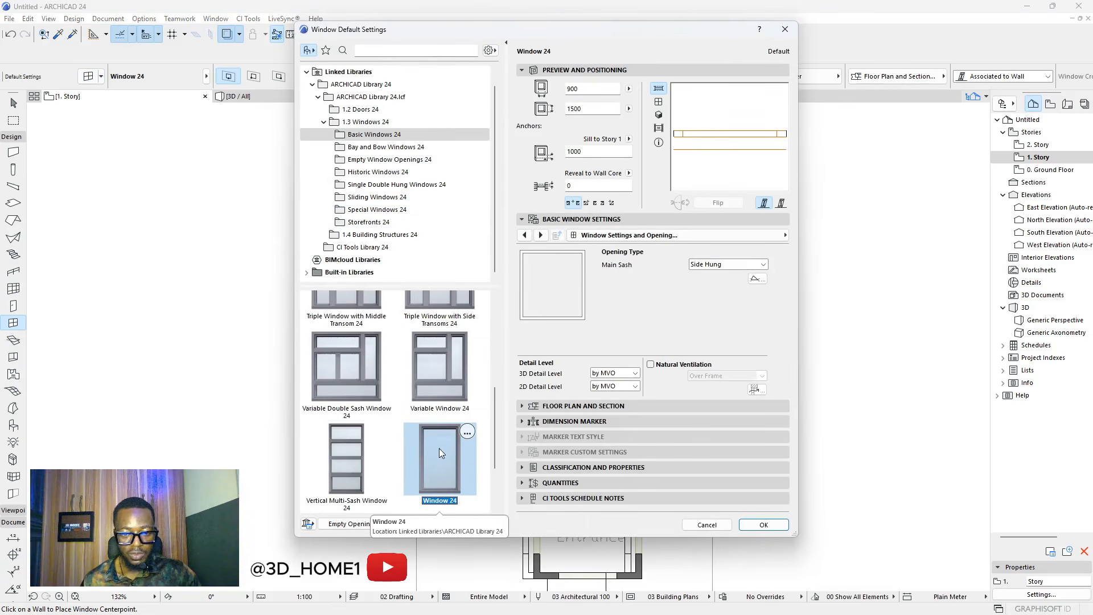
left_click(541, 235)
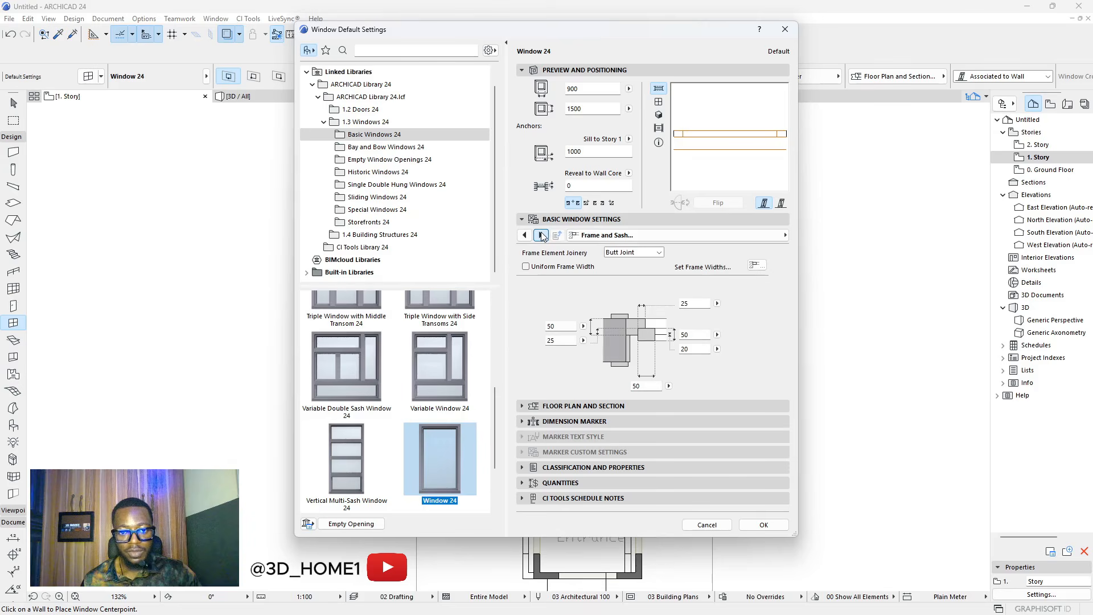
left_click(541, 235)
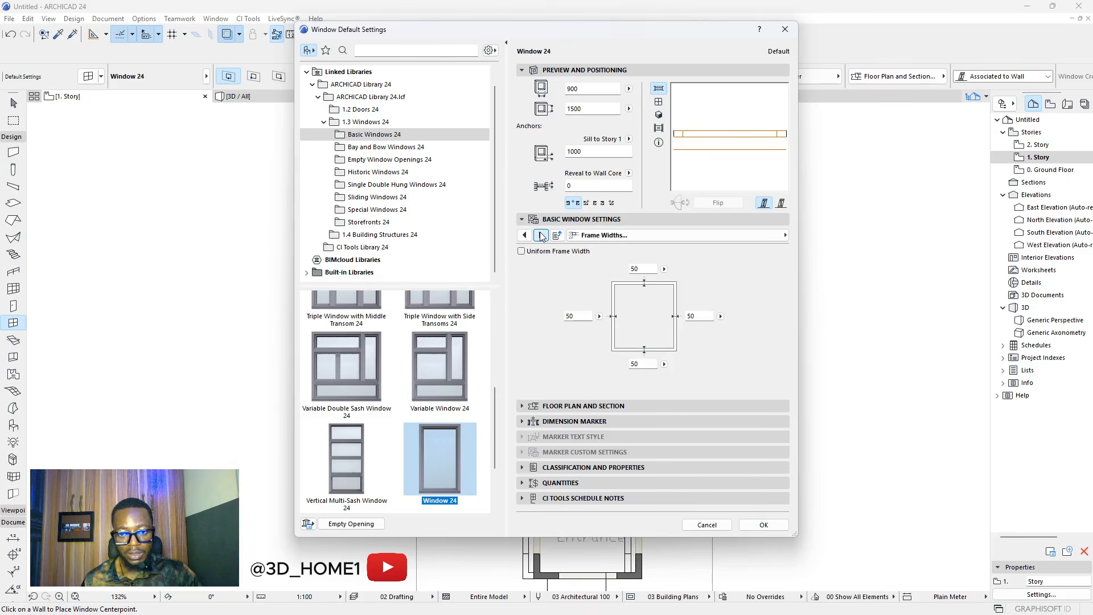
left_click(541, 235)
left_click(524, 235)
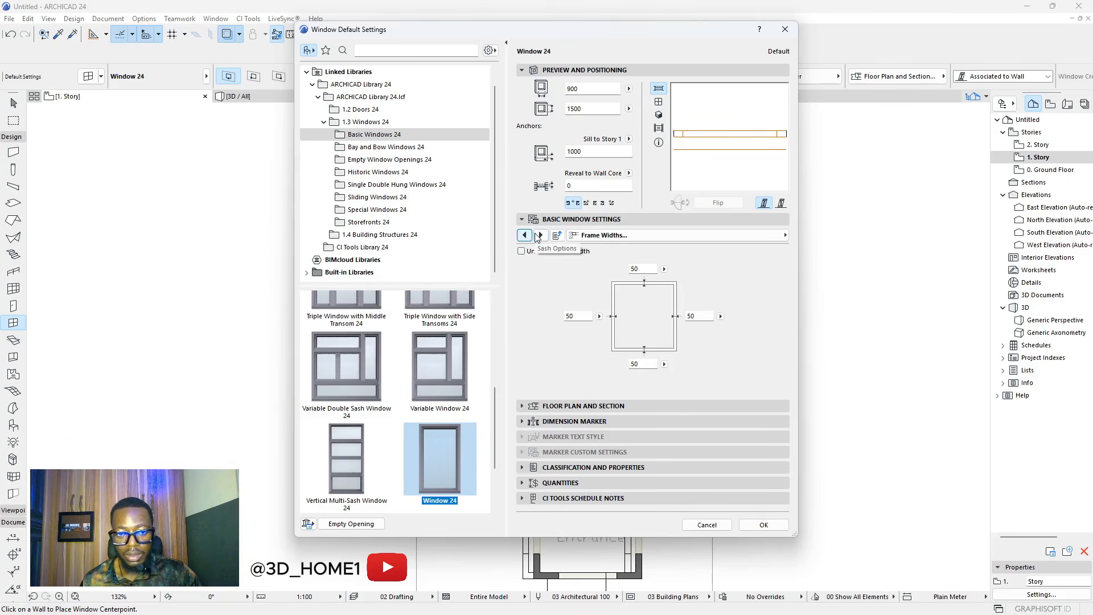
left_click(541, 235)
left_click(628, 297)
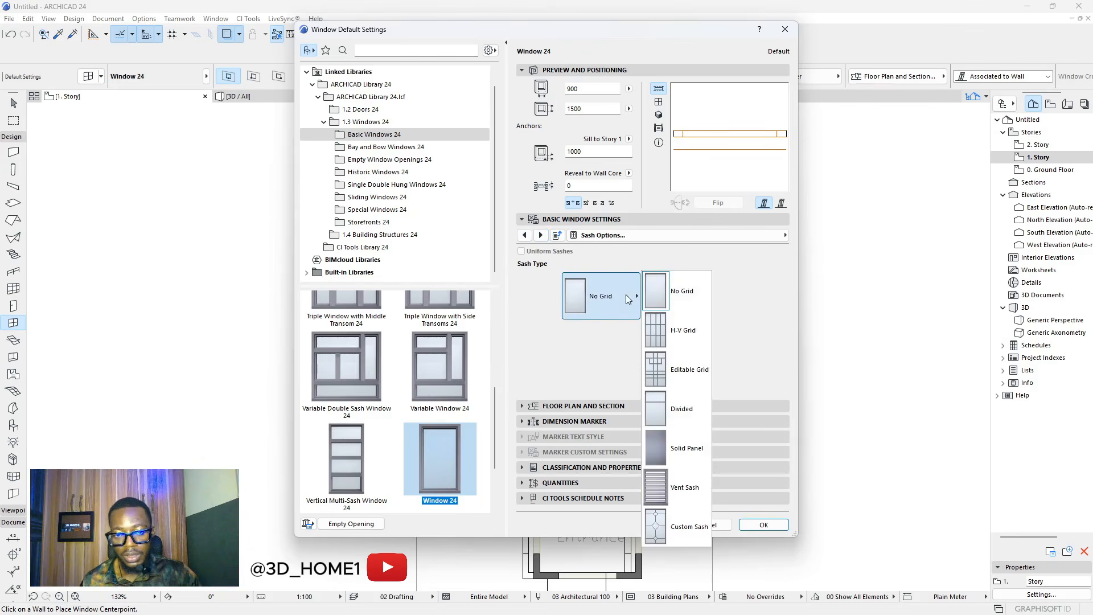
left_click(681, 329)
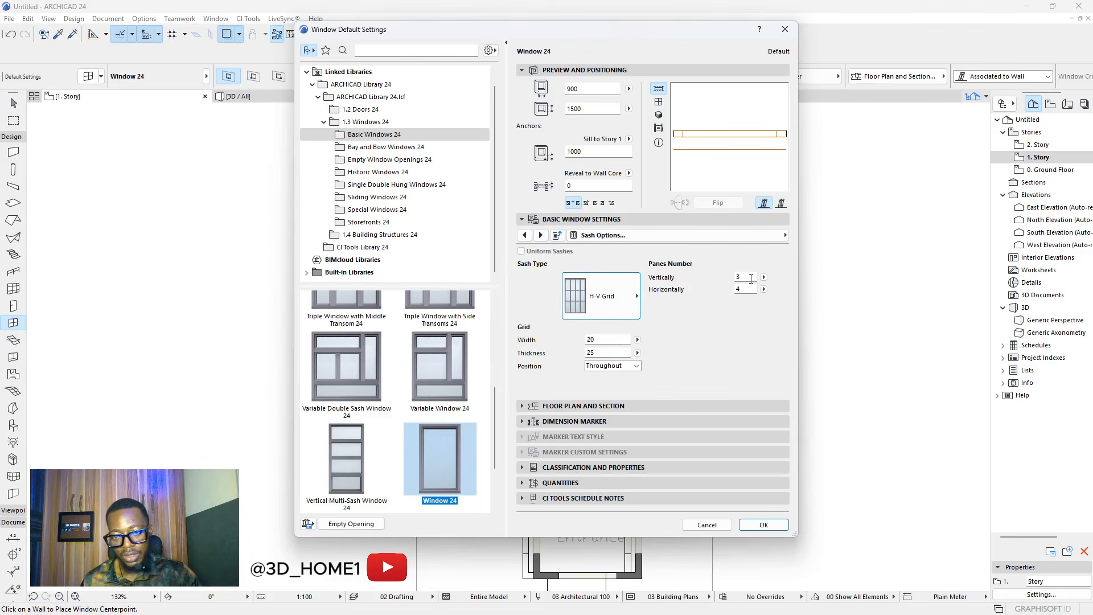
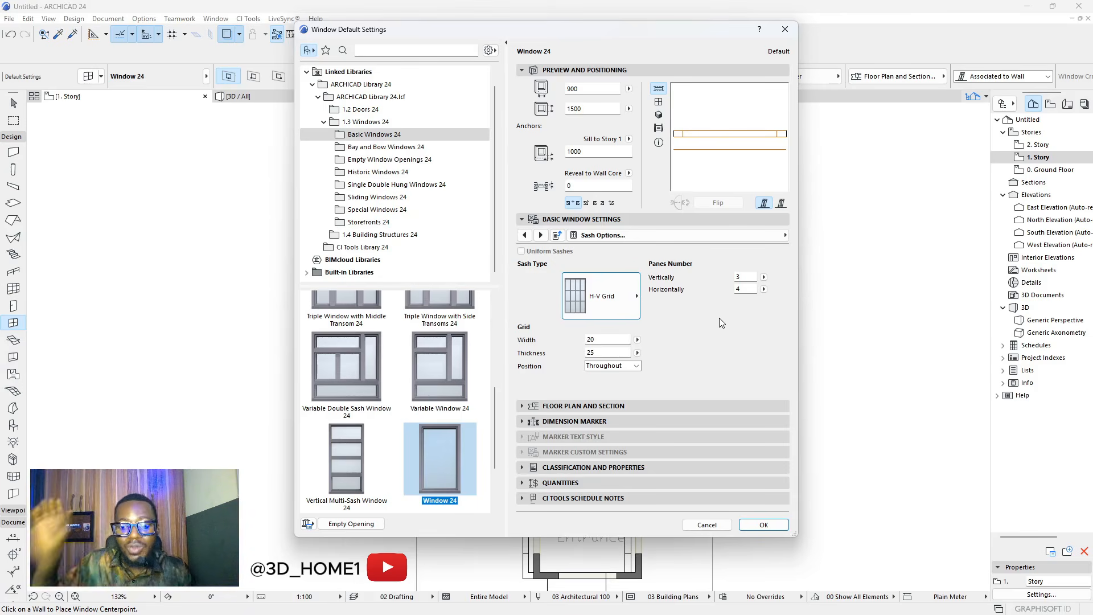
left_click(731, 289)
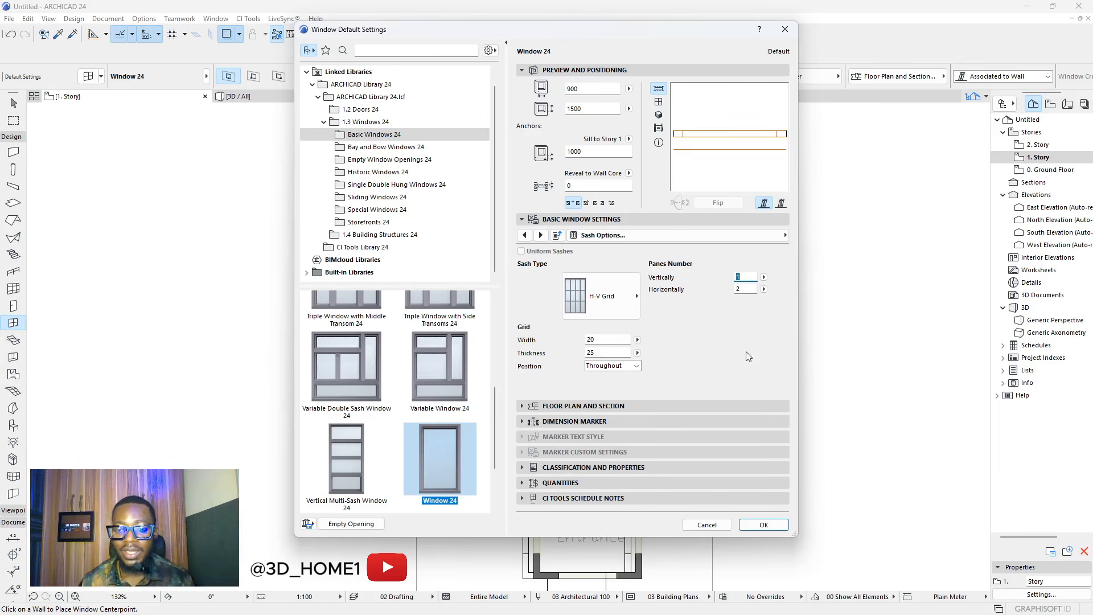
left_click(763, 524)
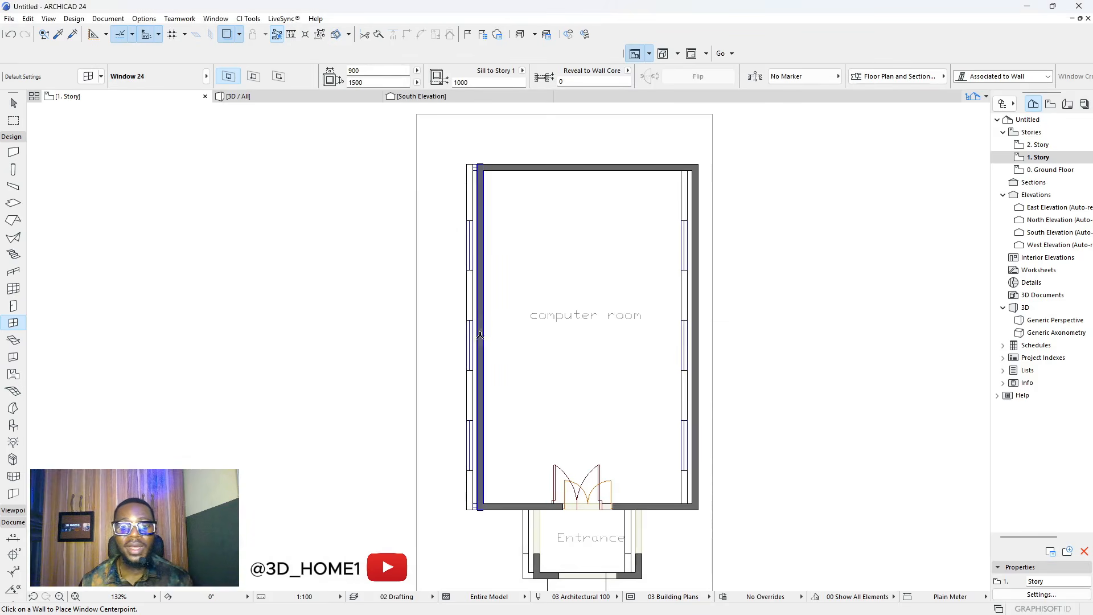
- Set the default window size to 1200 mm wide and 1200 mm high
left_click(364, 71)
type("12")
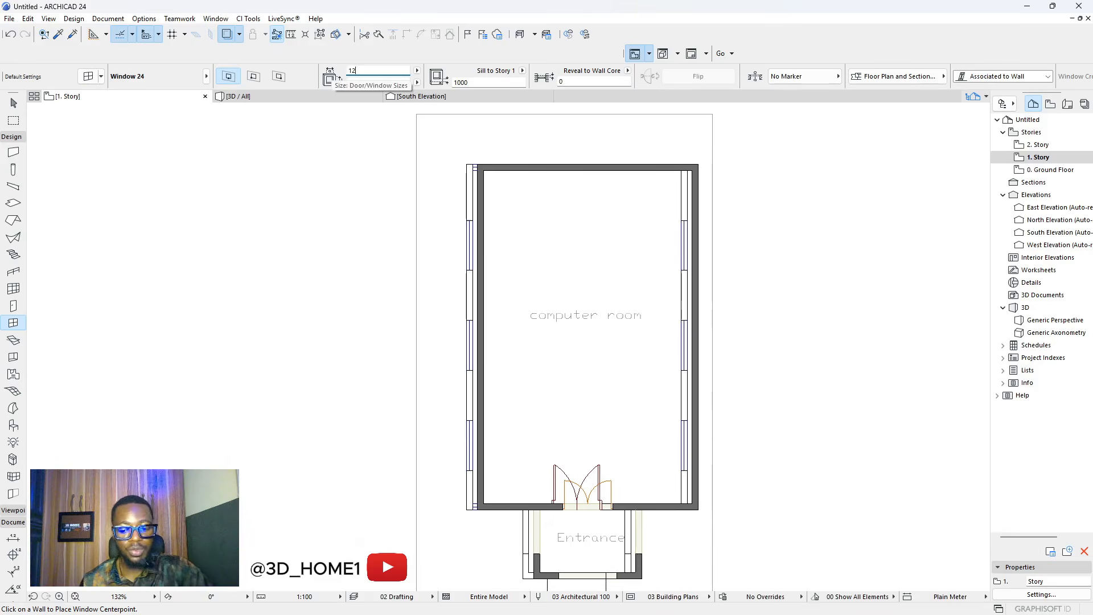
type("00")
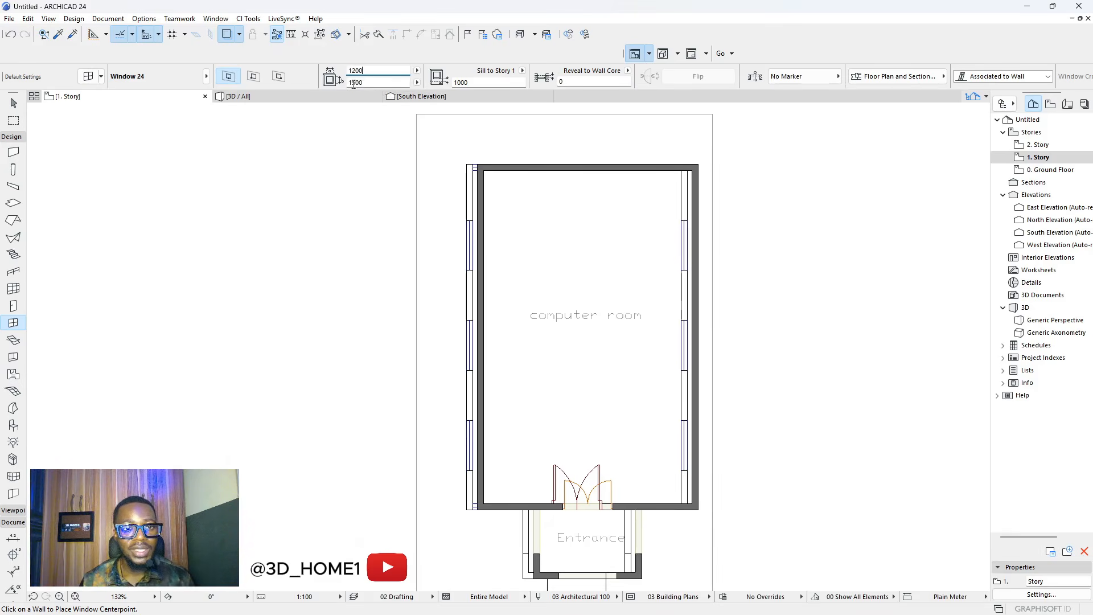
left_click(368, 83)
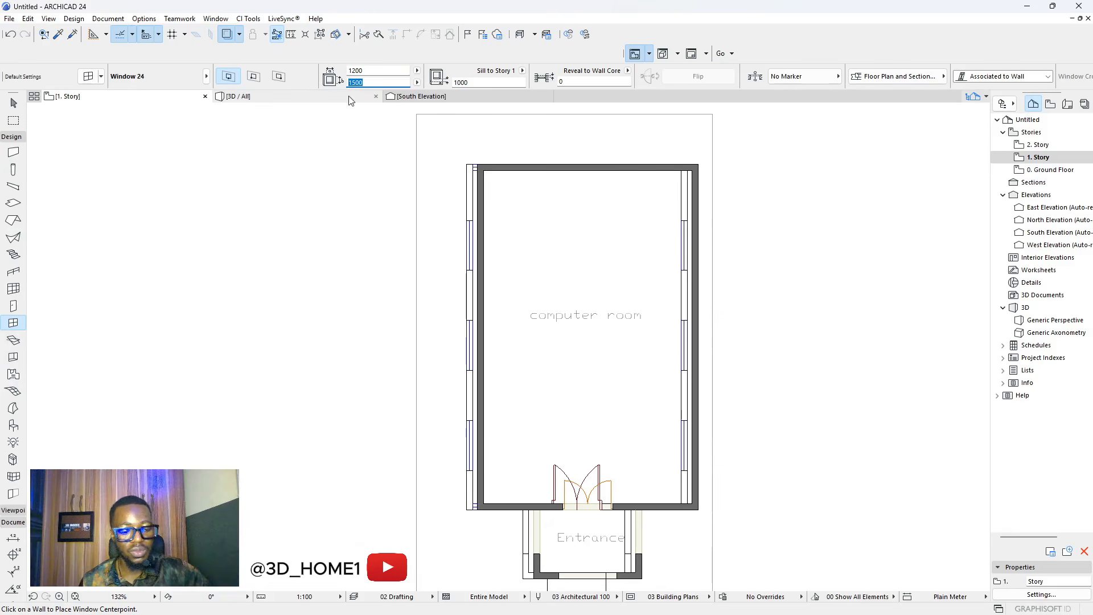
type("1200")
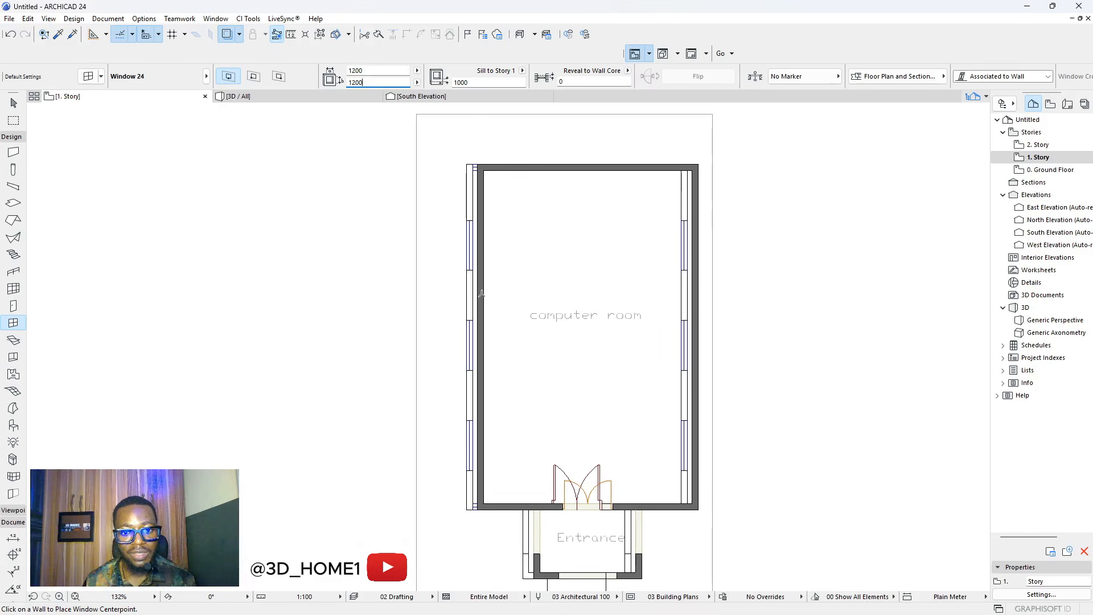
scroll(480, 335, "up", 3)
scroll(480, 335, "down", 3)
scroll(487, 358, "up", 4)
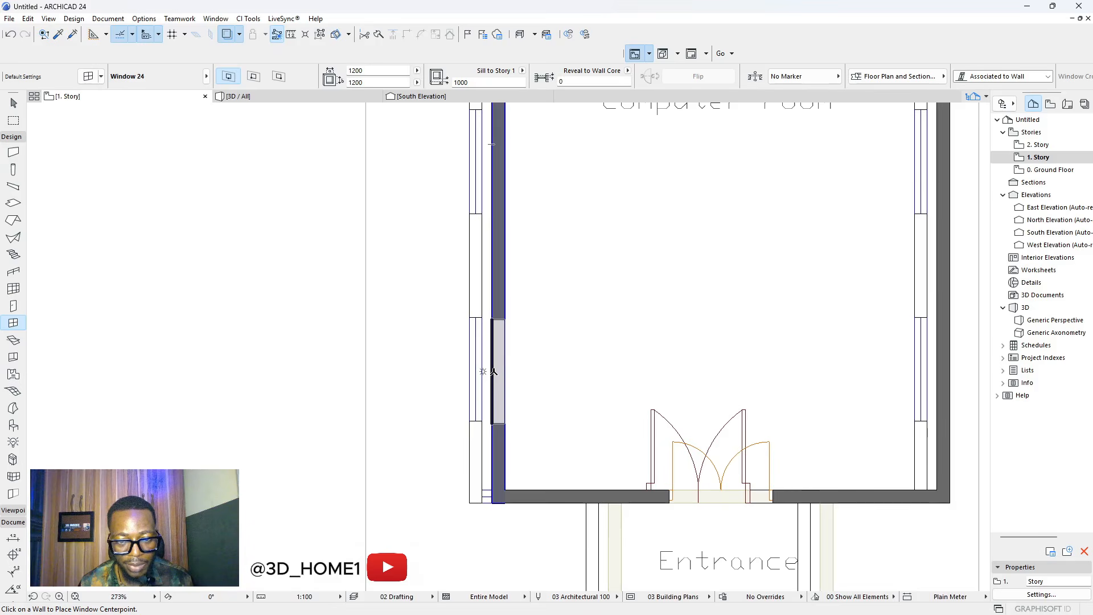
left_click(493, 370)
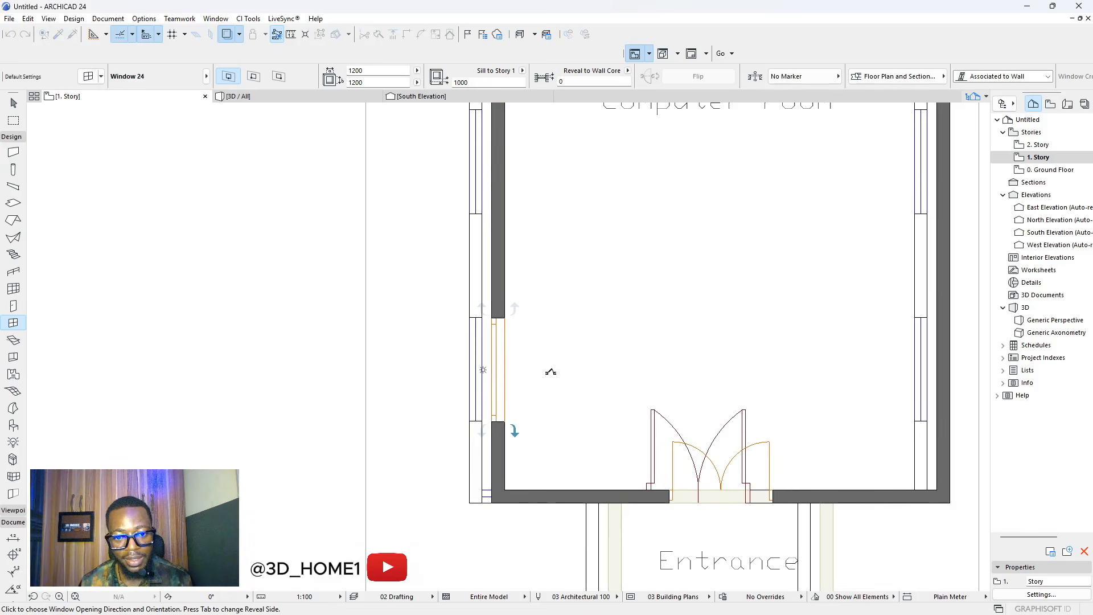
left_click(550, 372)
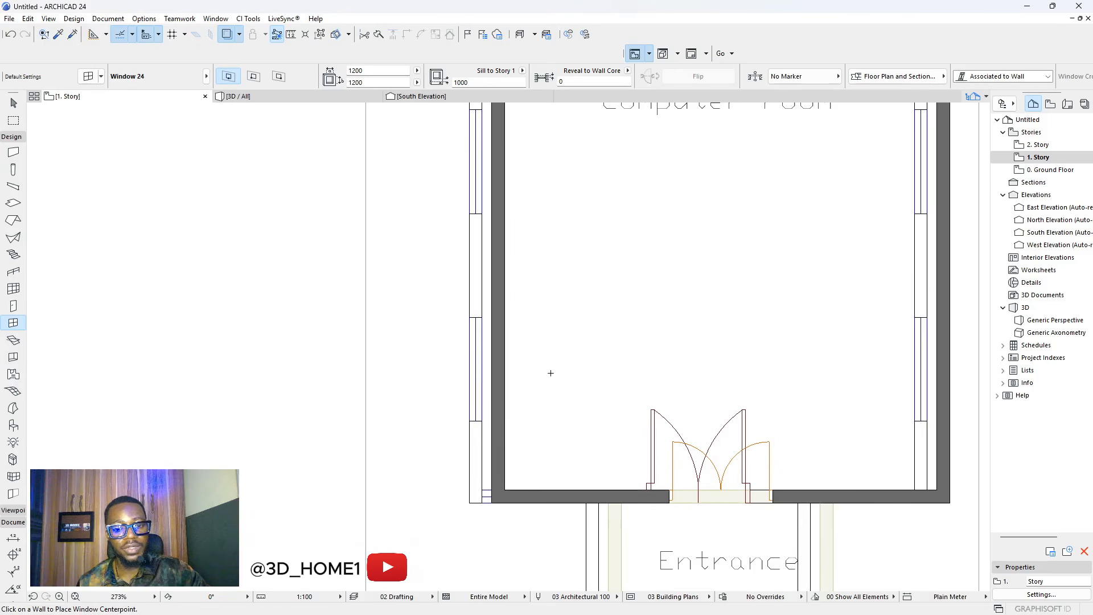
- Set the sill height to 900 mm and place the window in the left side wall beside the drawing's window nearest the entrance
double_click(488, 80)
type("900")
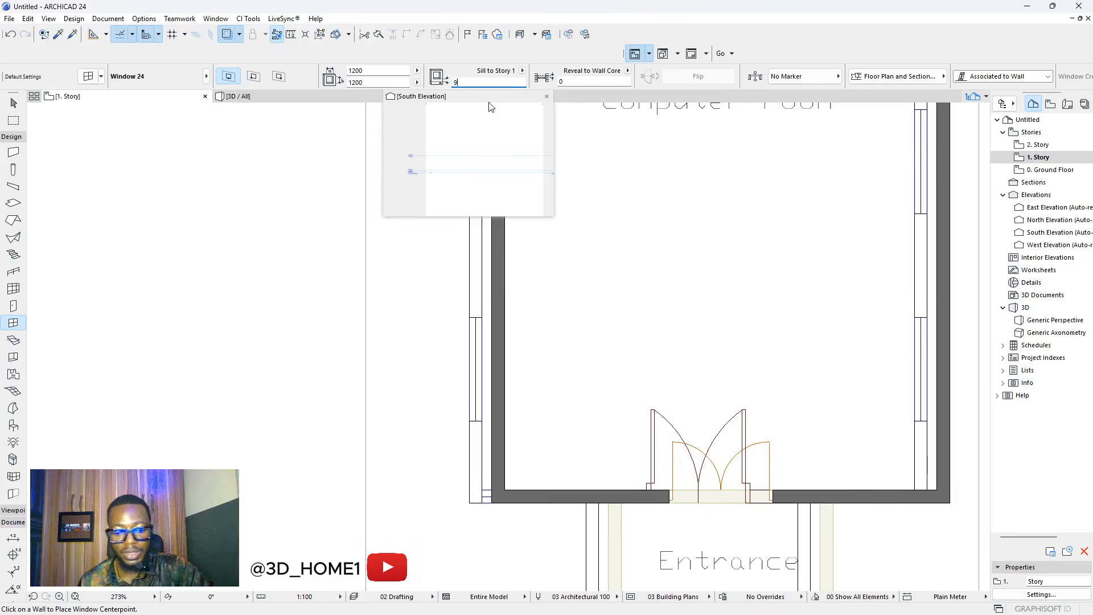
left_click(581, 80)
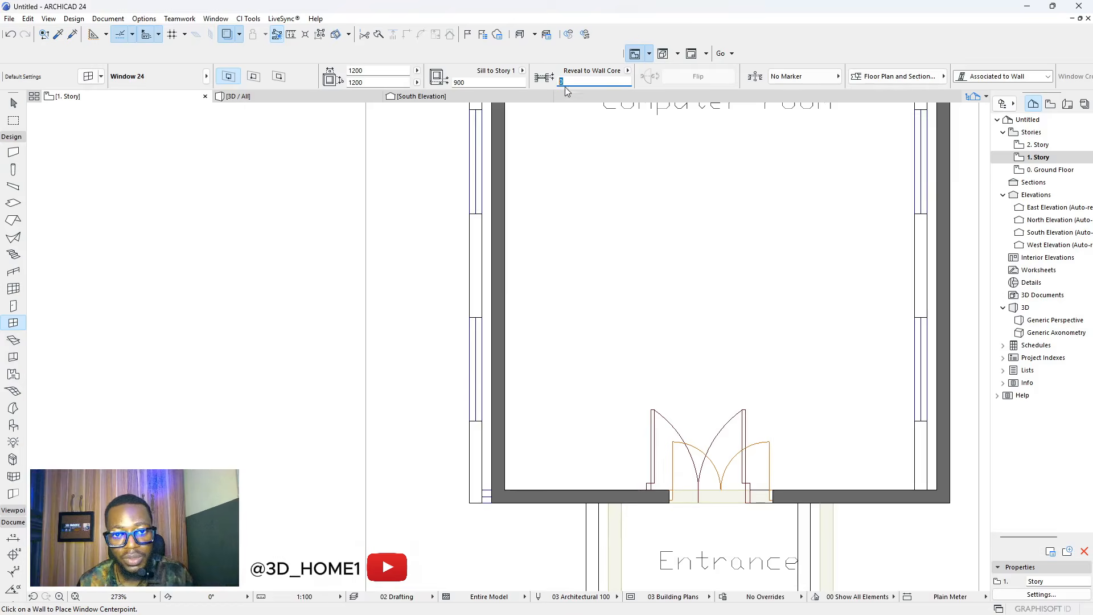
scroll(468, 387, "up", 2)
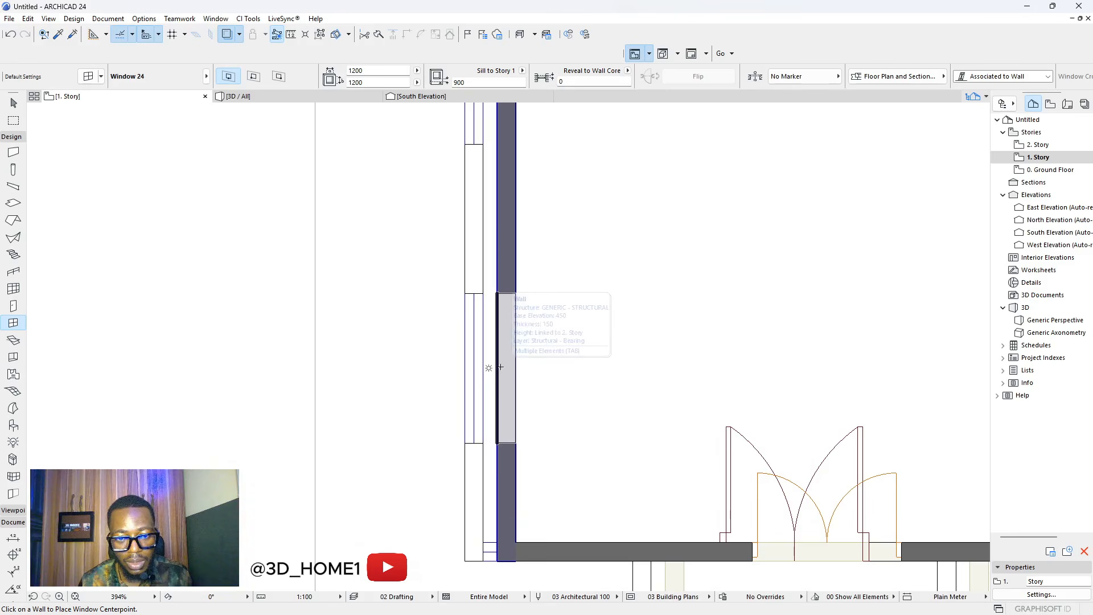
left_click(500, 370)
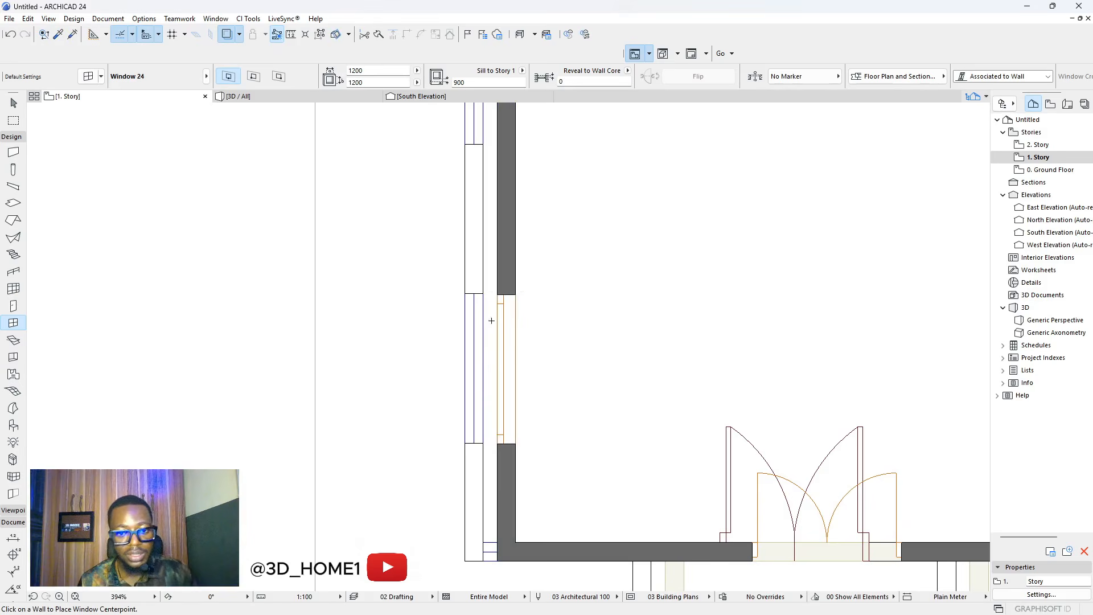
- Move the placed window along the wall so its upper edge lines up with the drawing's window line
key("Escape")
scroll(467, 305, "up", 4)
left_click(530, 306)
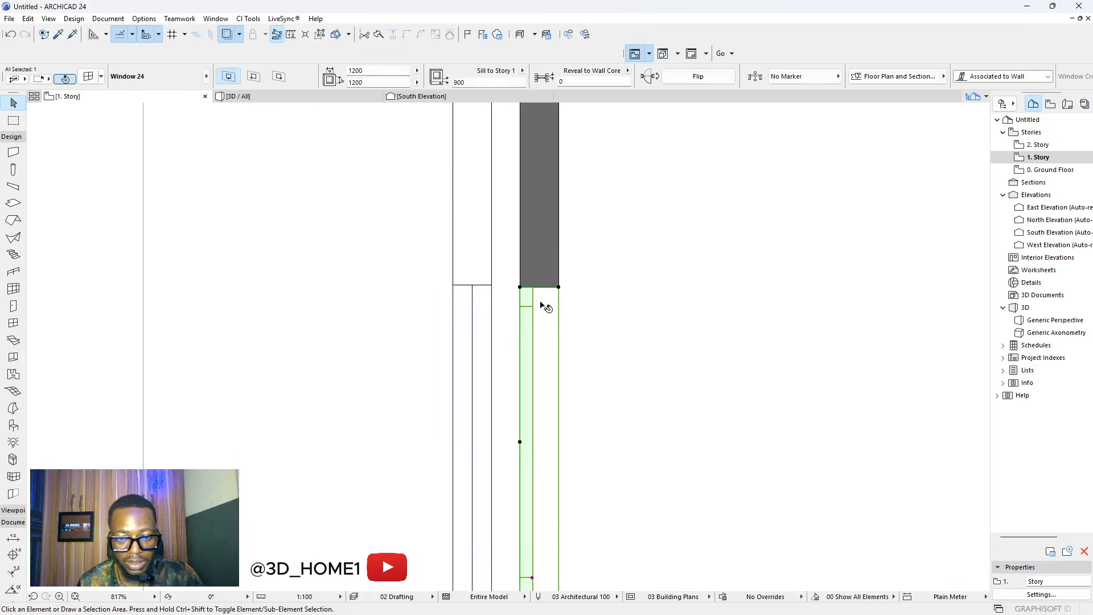
scroll(527, 296, "up", 2)
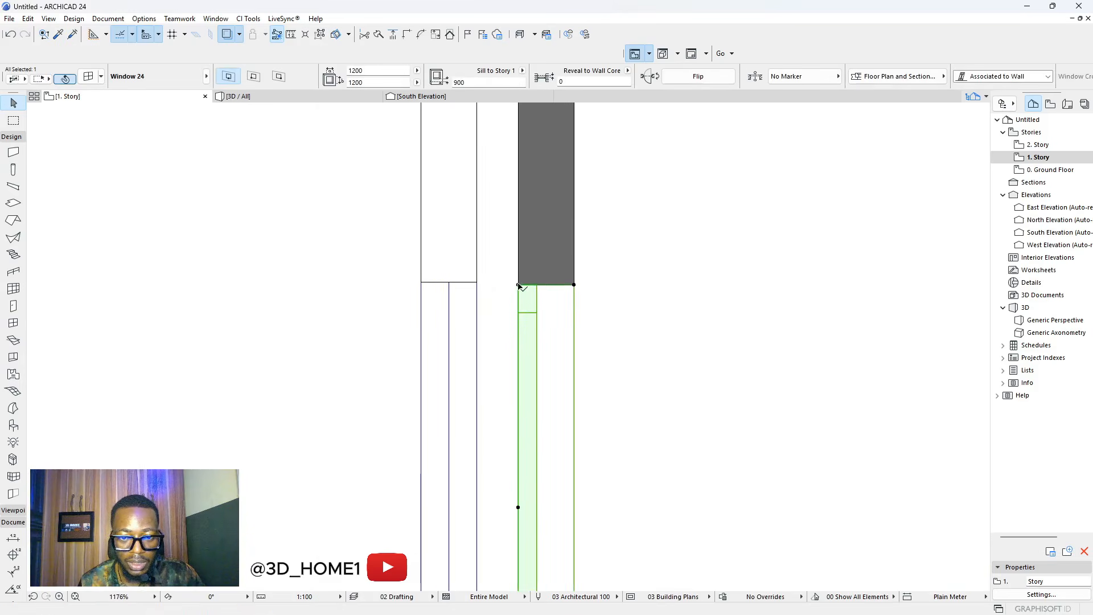
left_click(519, 284)
scroll(522, 308, "down", 3)
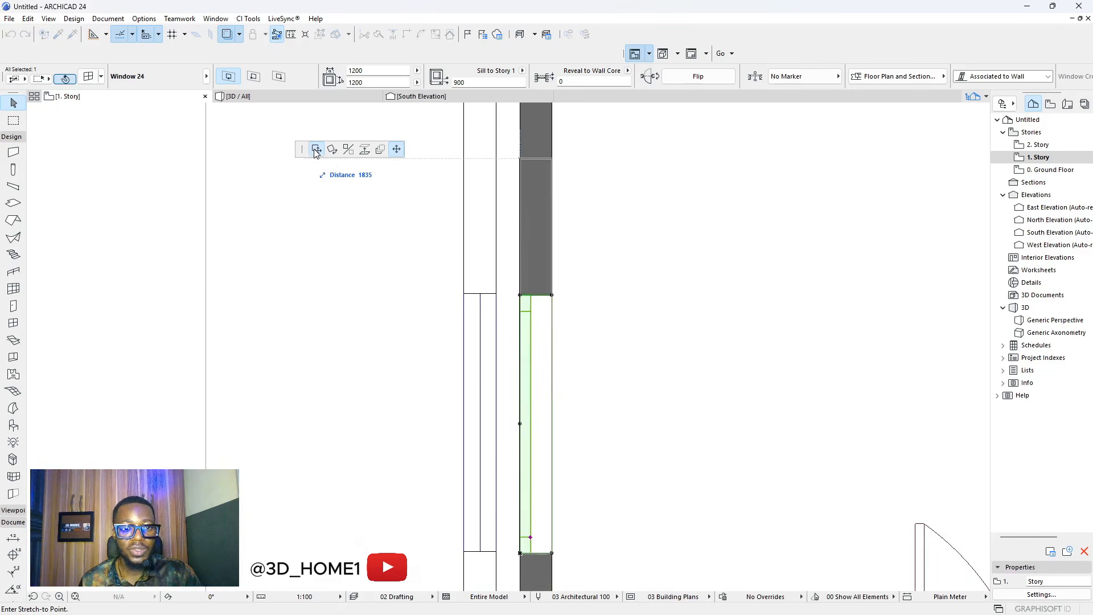
scroll(510, 293, "down", 2)
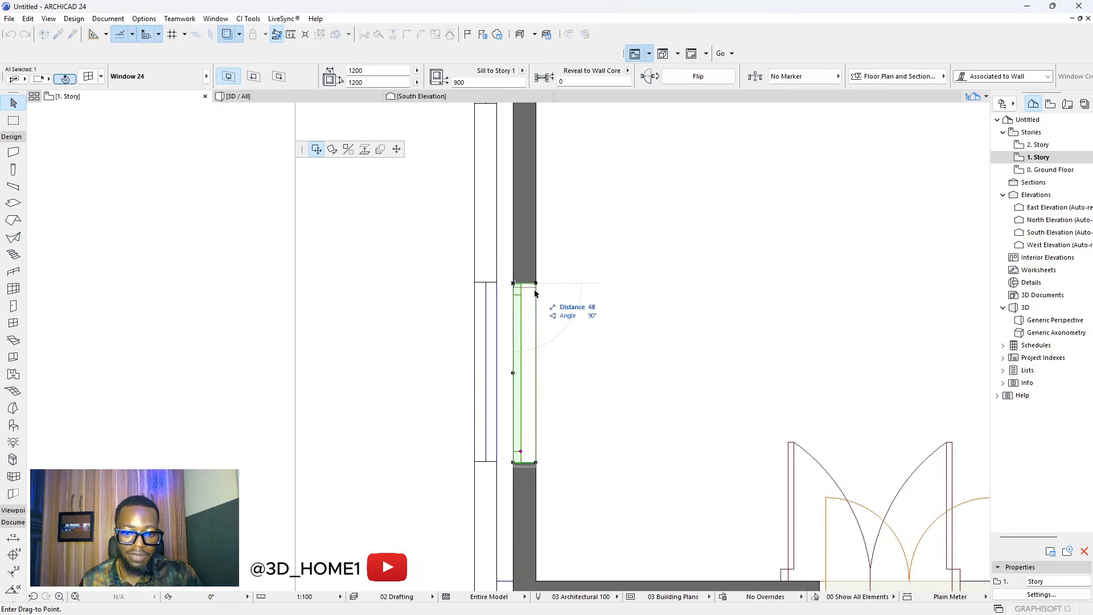
scroll(502, 282, "up", 3)
left_click(492, 286)
scroll(551, 409, "down", 2)
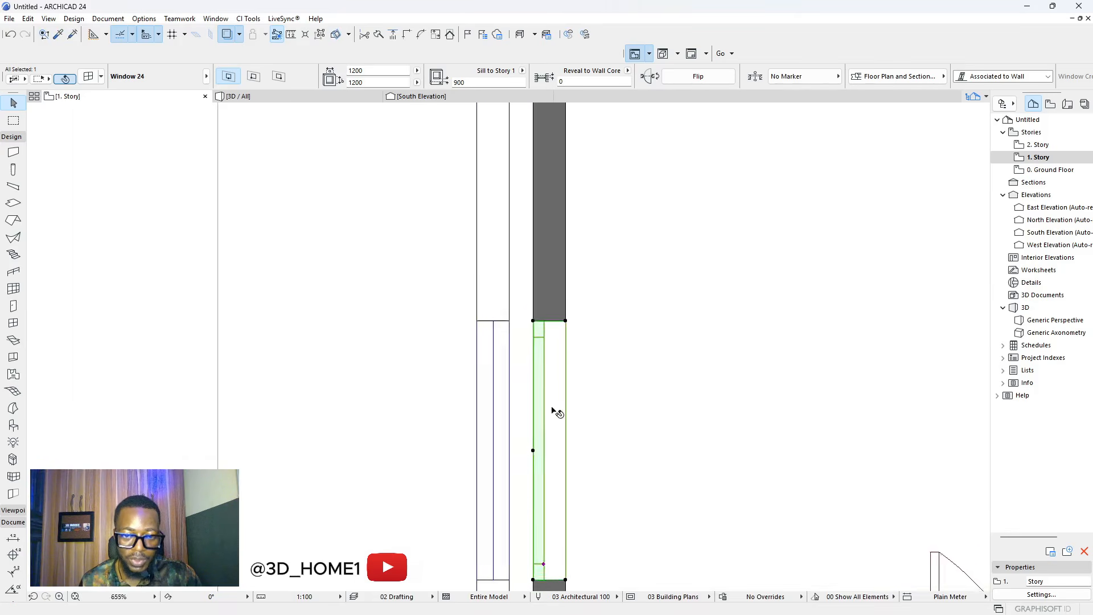
scroll(552, 408, "down", 2)
scroll(539, 345, "up", 3)
scroll(518, 352, "down", 3)
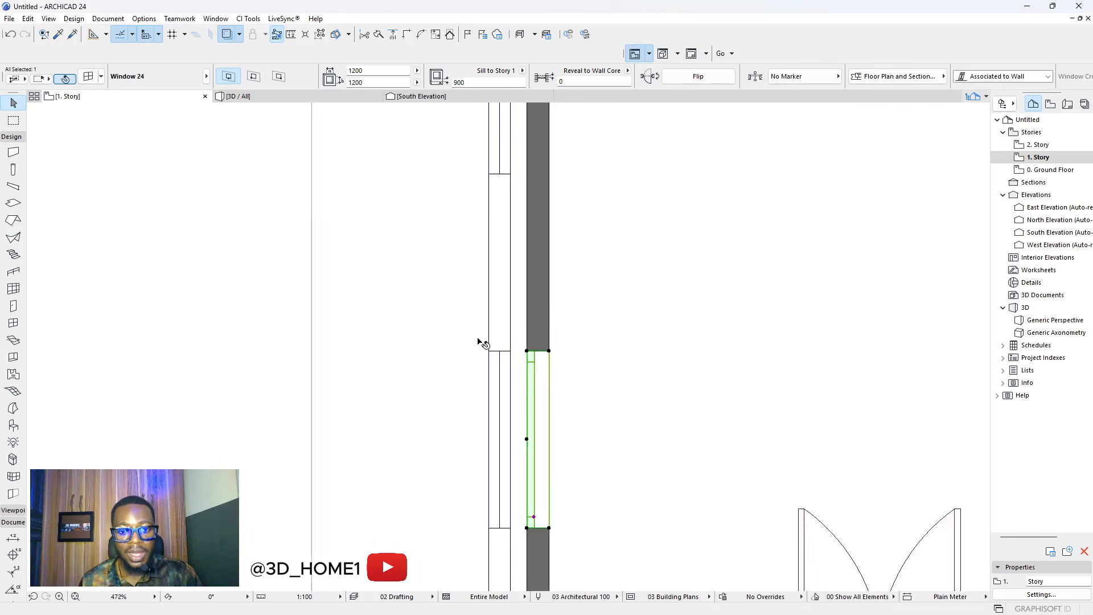
scroll(519, 354, "up", 3)
left_click(416, 317)
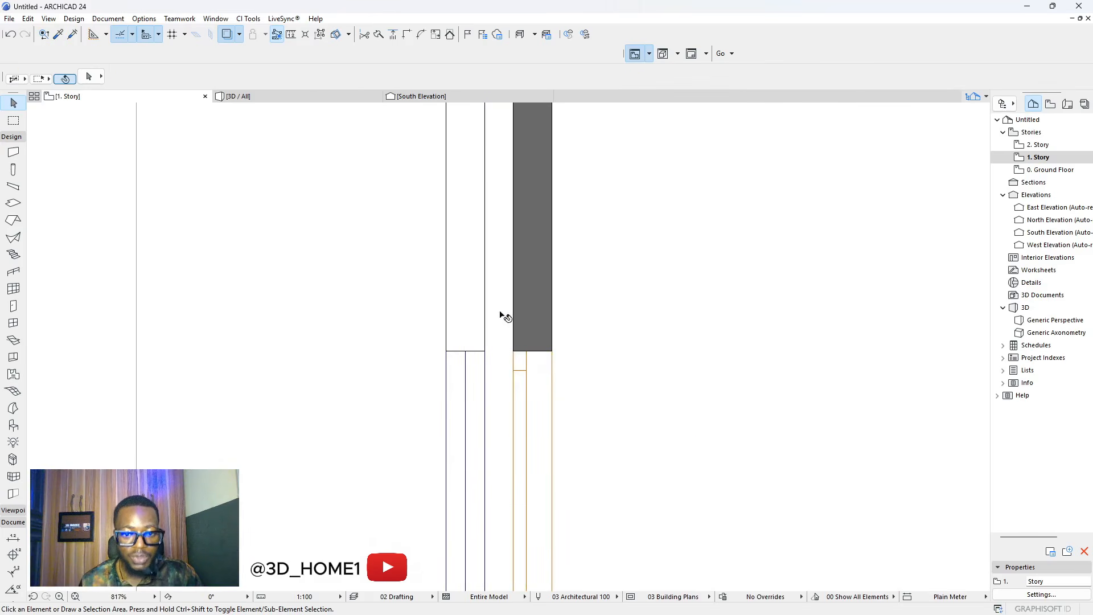
- Inspect the new side window's frame and grid up close in the 3D model
scroll(501, 313, "down", 3)
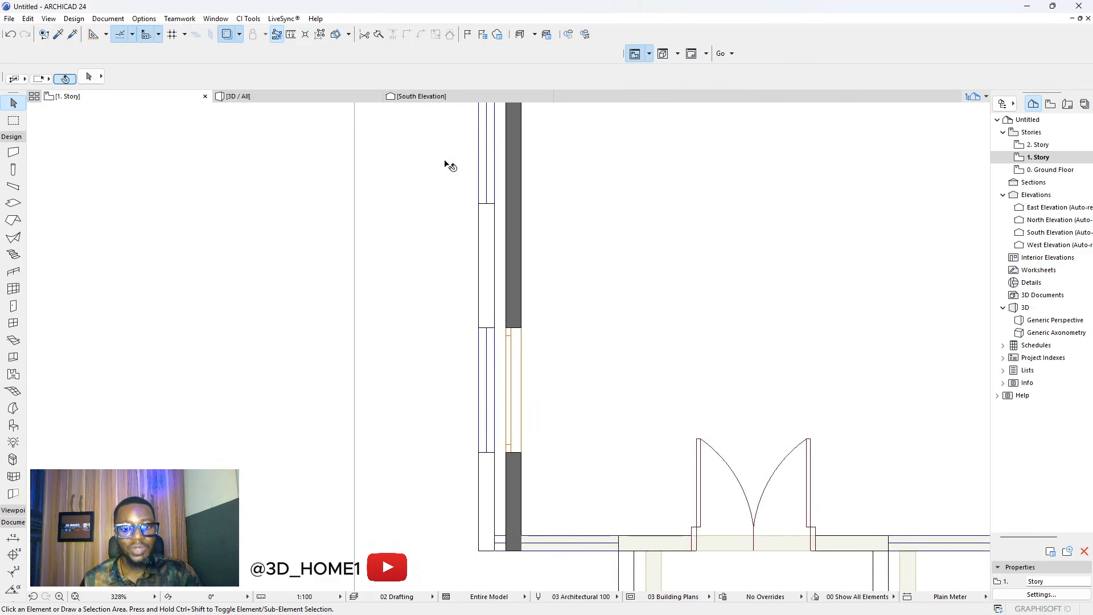
left_click(318, 98)
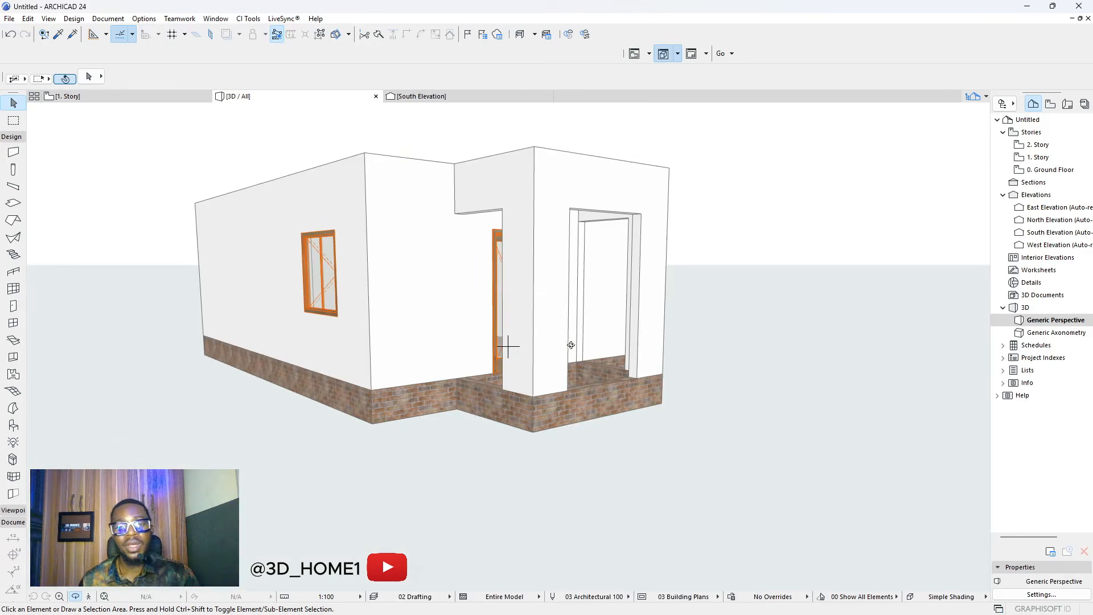
middle_click_drag(439, 325, 348, 305, "shift")
scroll(461, 323, "up", 5)
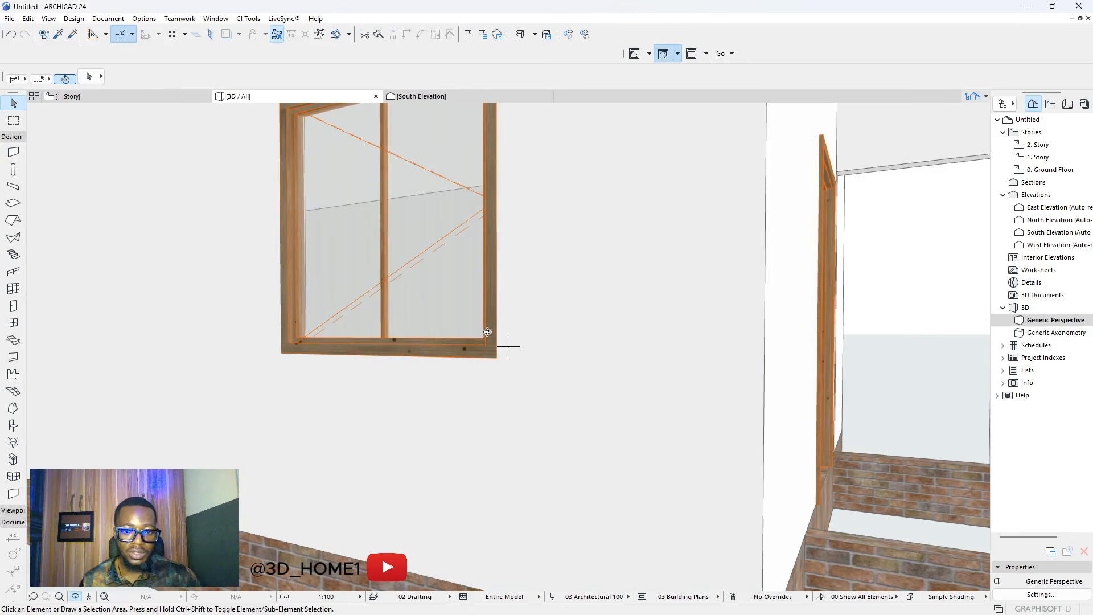
middle_click_drag(487, 332, 415, 340, "shift")
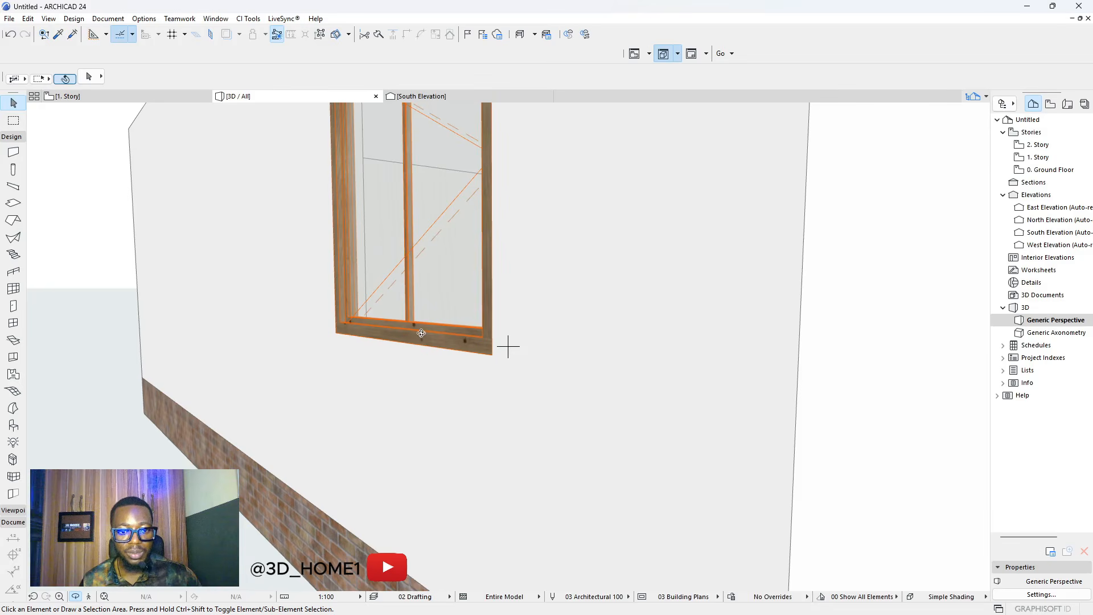
- Set the side window's reveal to wall core to 50 mm
scroll(471, 371, "down", 8)
scroll(487, 402, "up", 2)
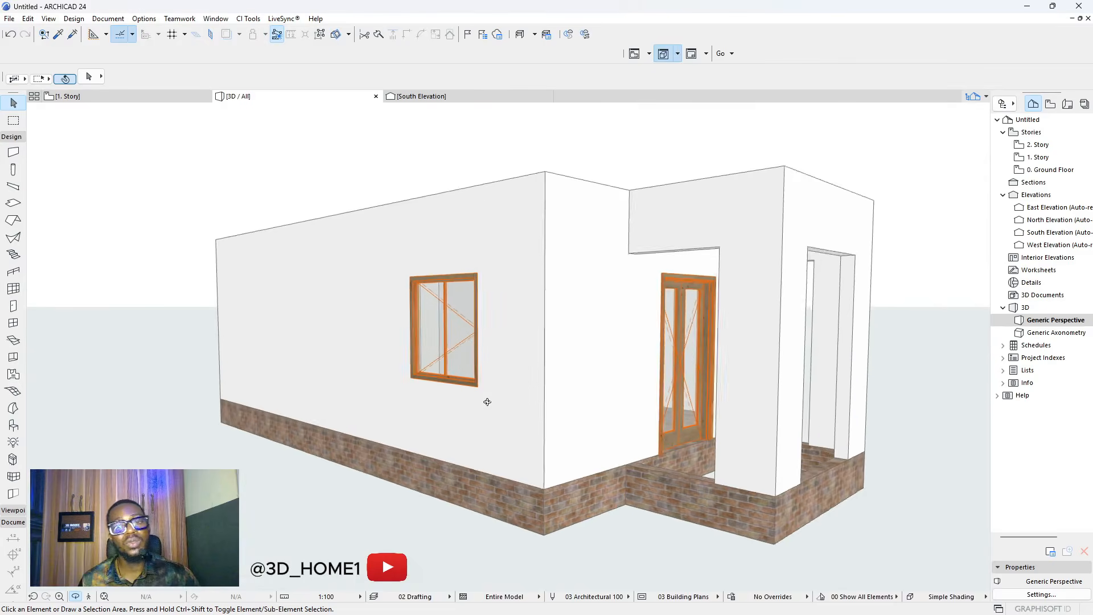
scroll(487, 402, "up", 2)
scroll(488, 409, "down", 3)
scroll(439, 315, "up", 4)
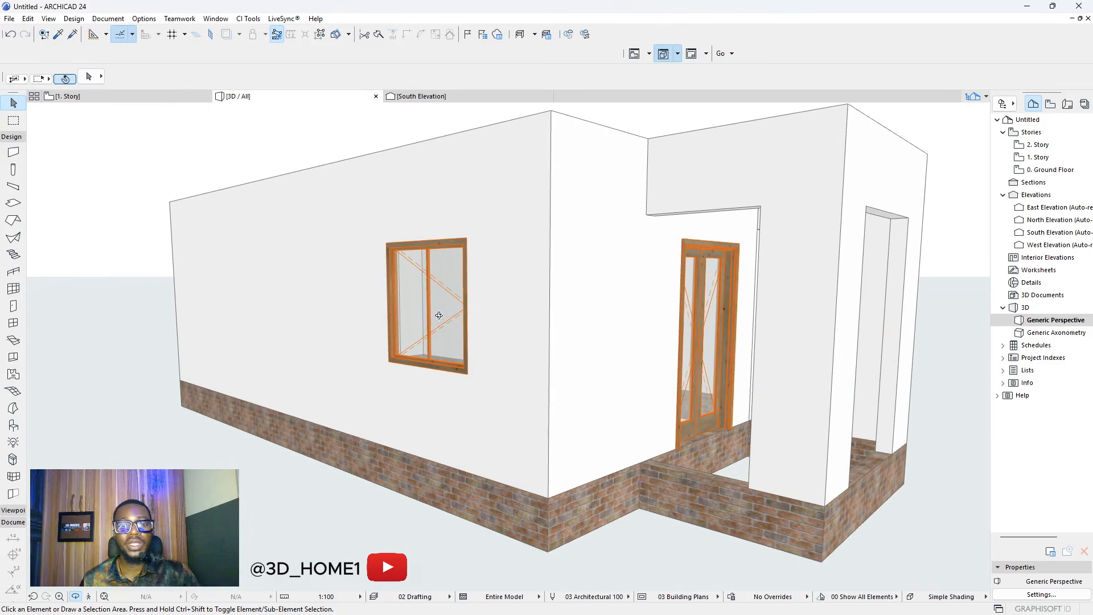
left_click(440, 296)
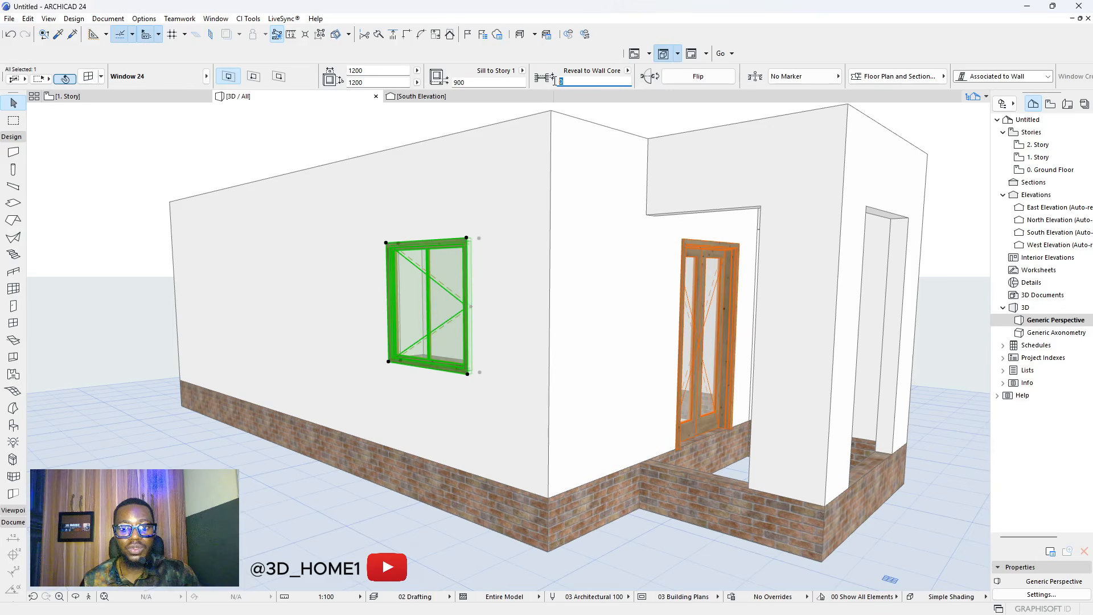
type("50")
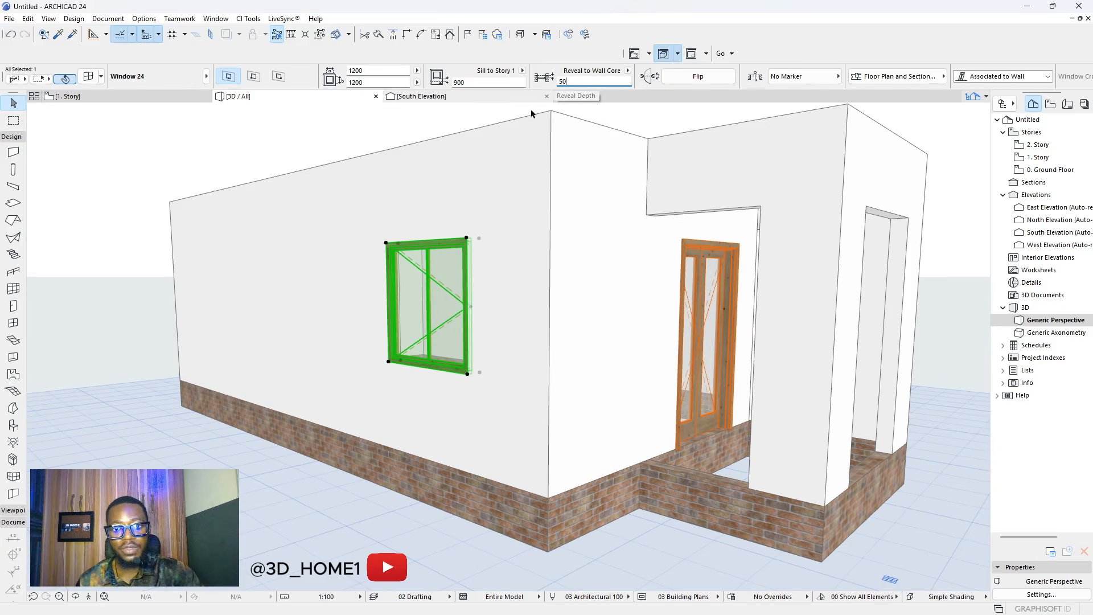
left_click(133, 184)
- Inspect the recessed side window up close in 3D and check its reveal setting on the 1. Story floor plan
scroll(529, 475, "up", 1)
scroll(370, 251, "up", 3)
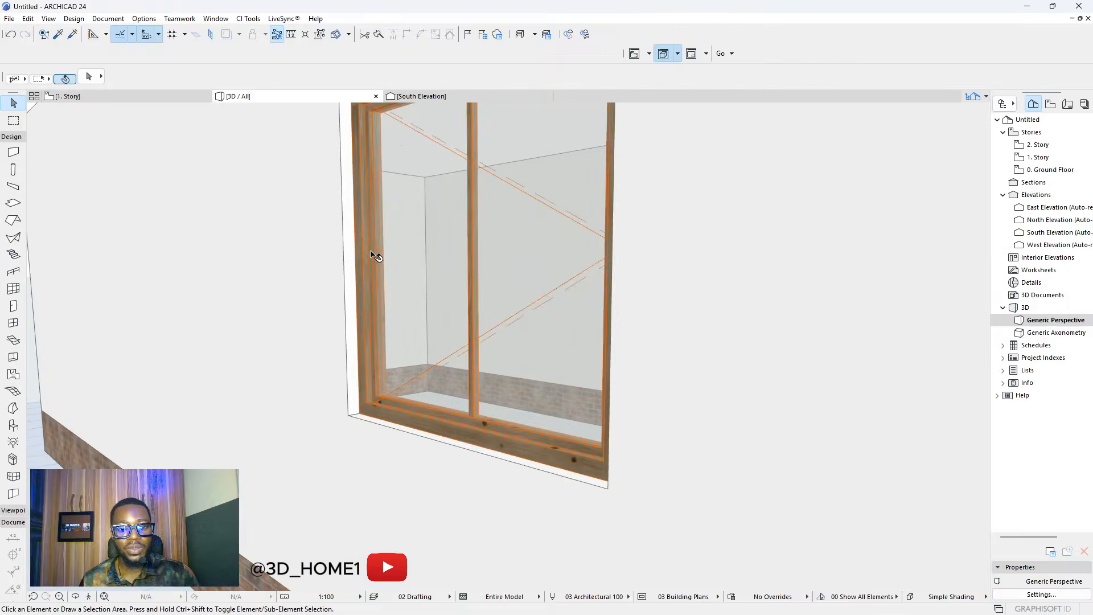
scroll(350, 368, "down", 2)
middle_click_drag(507, 347, 521, 388, "shift")
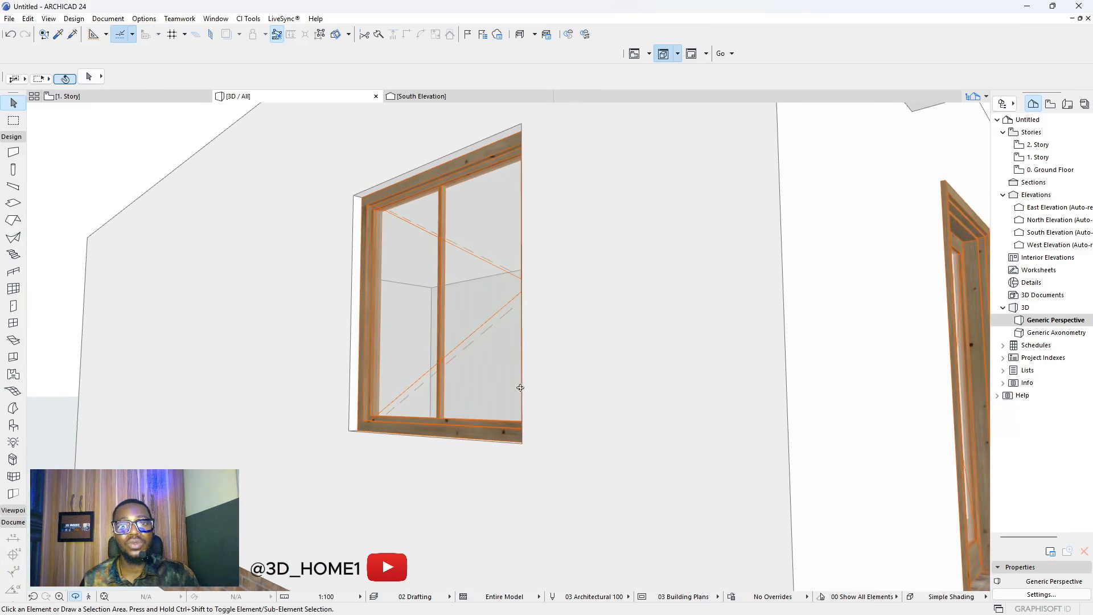
left_click(77, 100)
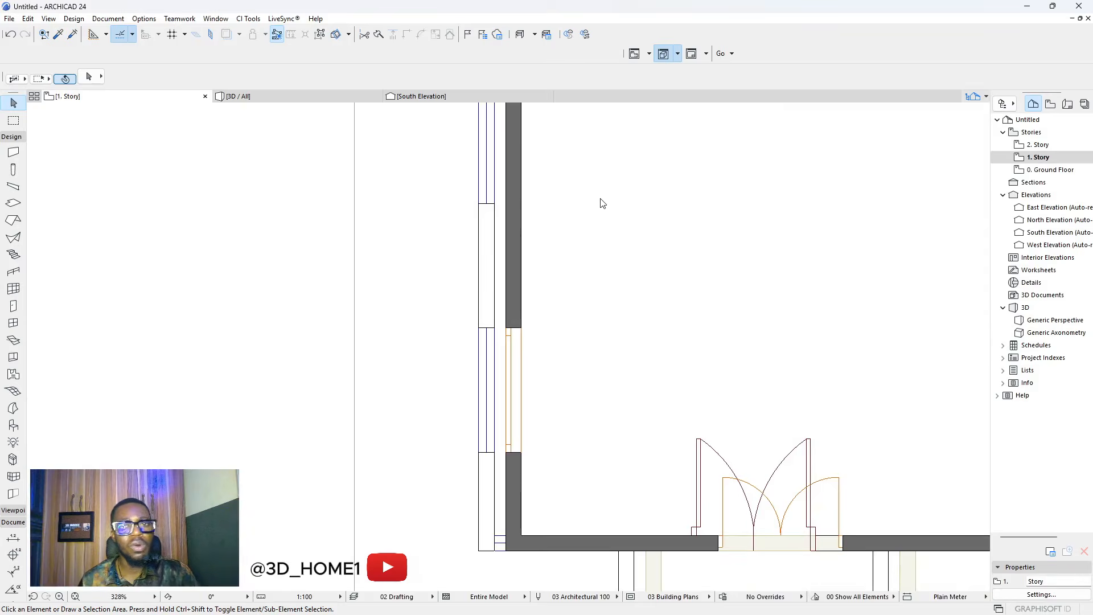
left_click(516, 337)
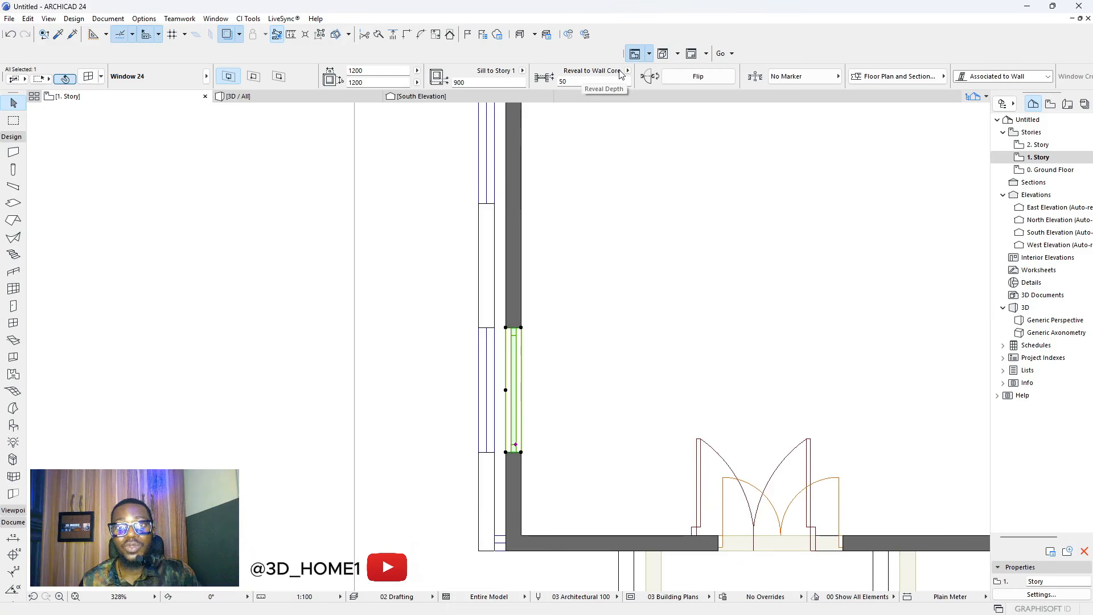
key("Escape")
scroll(439, 378, "down", 6)
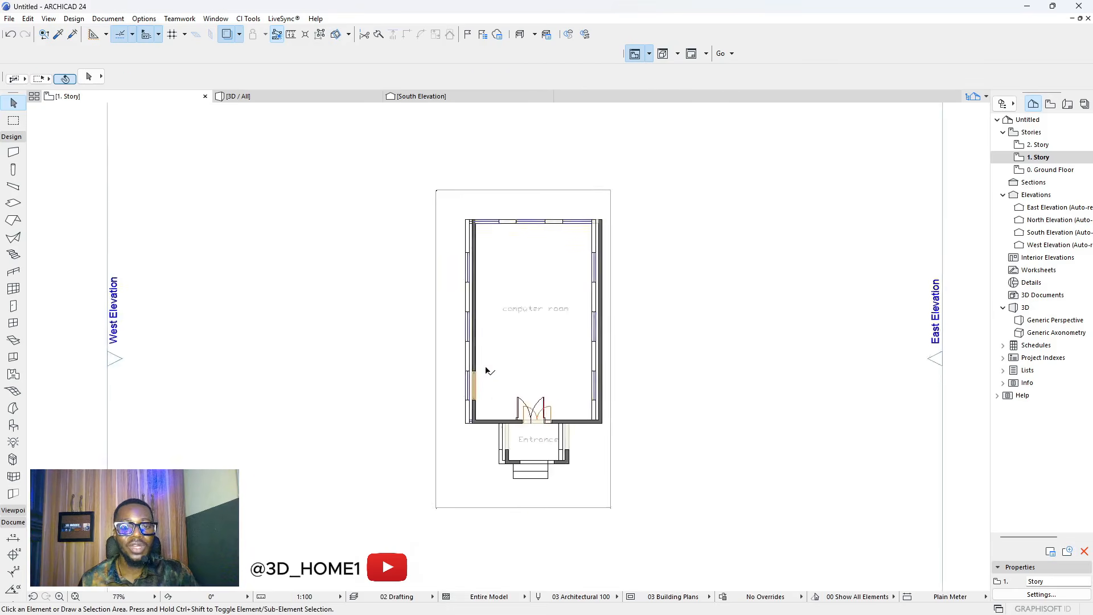
scroll(488, 371, "up", 3)
scroll(478, 128, "down", 2)
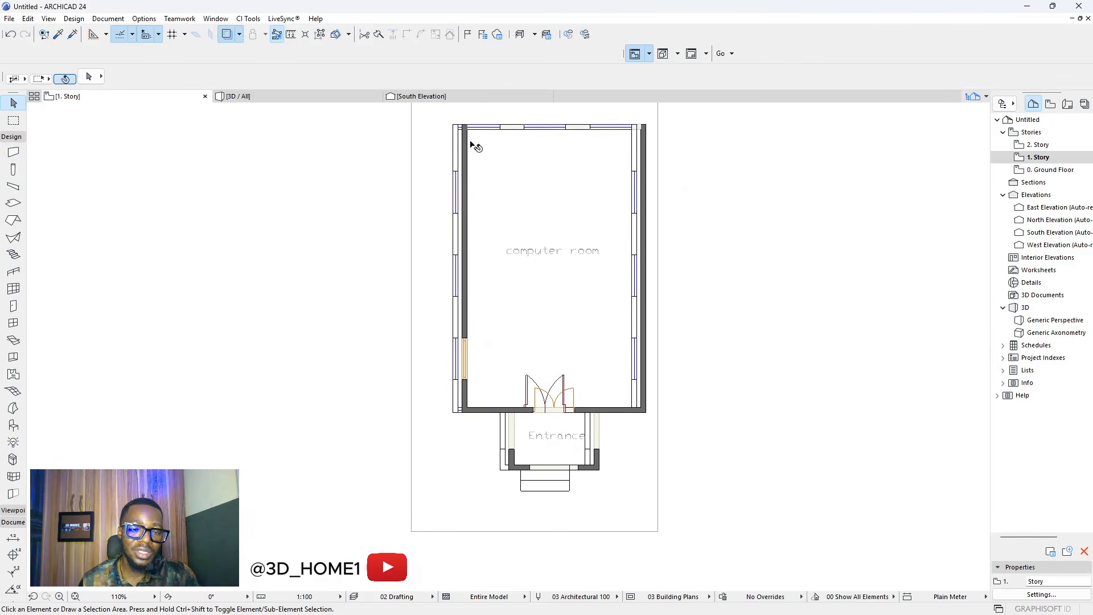
- Copy the left wall's window 2400 mm up the wall, aligning it with the drawing's middle window
left_click(464, 355)
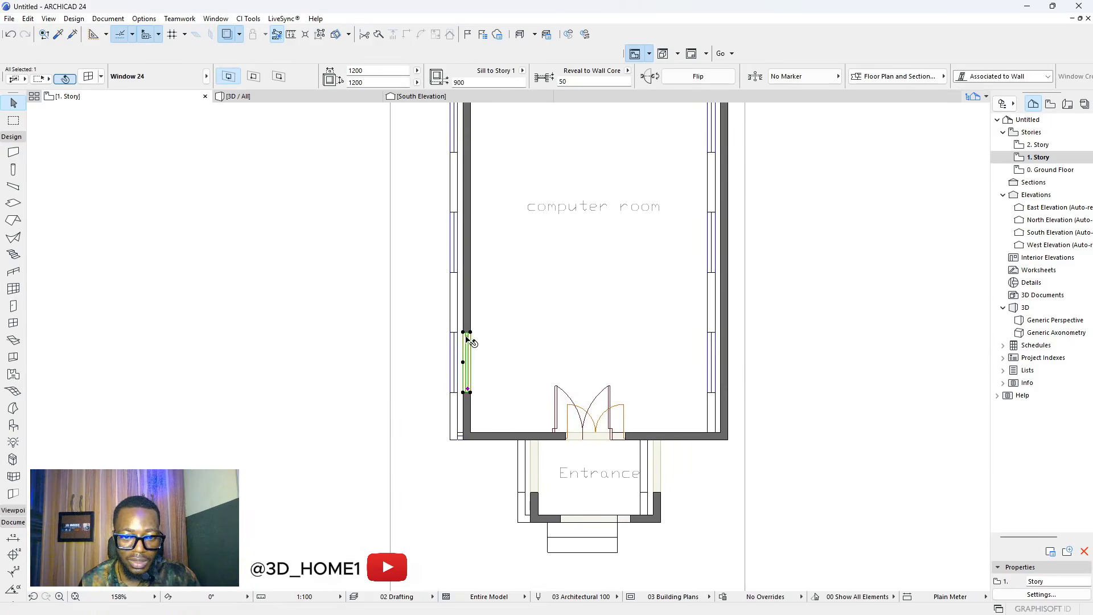
scroll(464, 355, "up", 8)
left_click(454, 329)
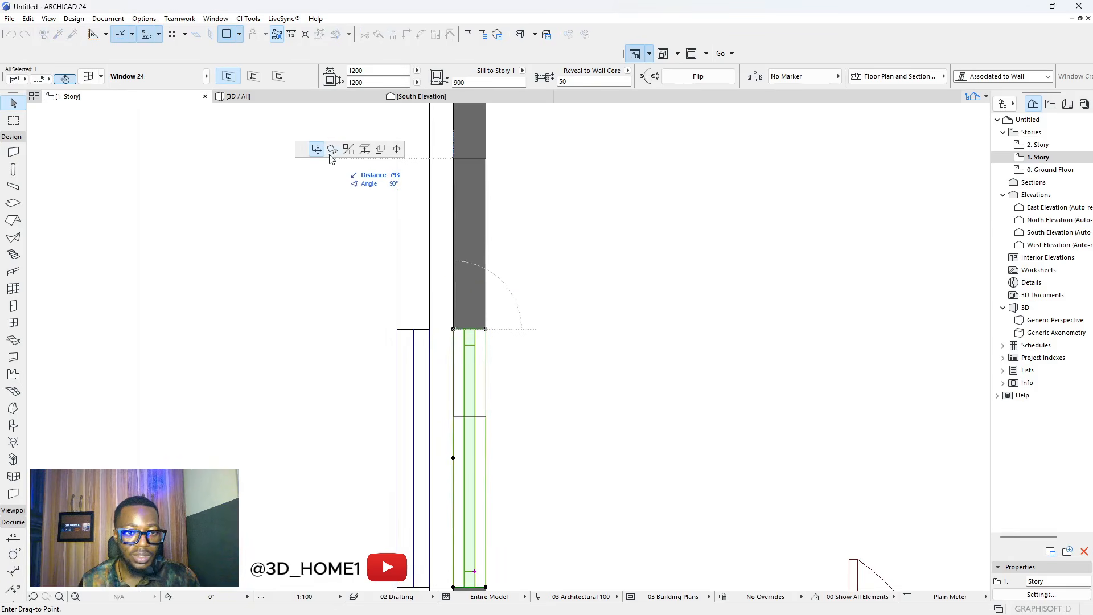
scroll(466, 442, "down", 3)
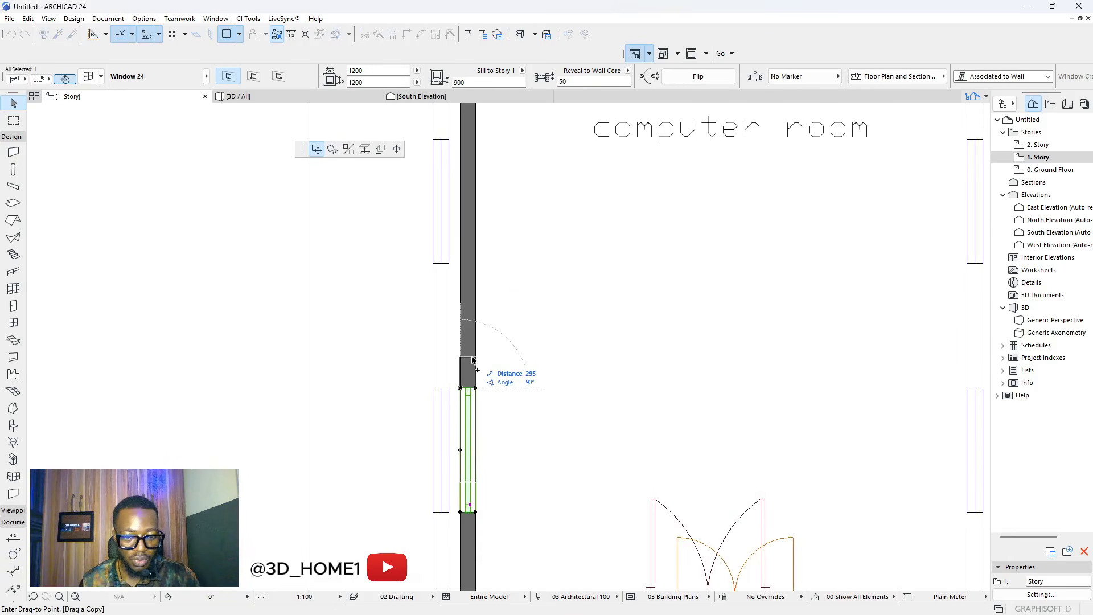
scroll(471, 366, "down", 3)
scroll(464, 237, "up", 4)
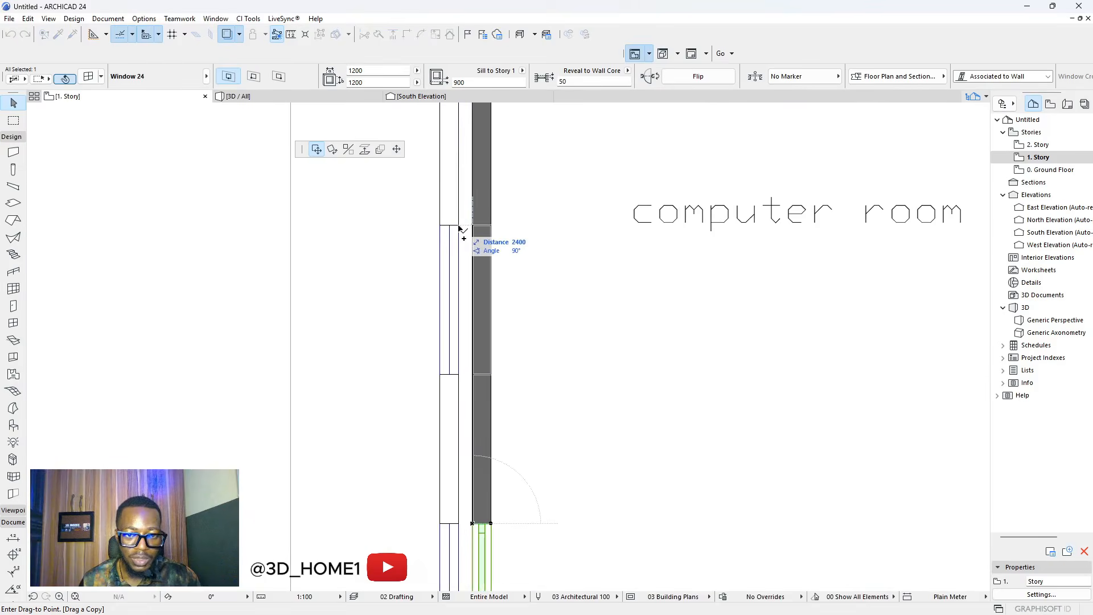
left_click(459, 226)
- Copy the left wall's middle window another 2400 mm up the wall to match the drawing's window farthest from the entrance
scroll(473, 459, "down", 4)
scroll(482, 326, "up", 3)
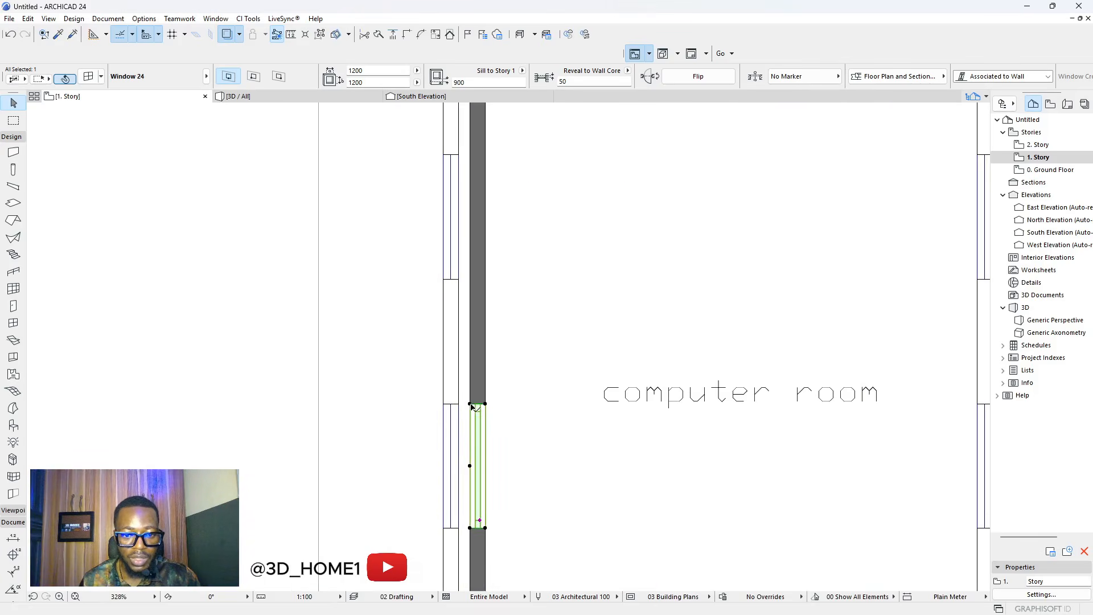
left_click(469, 406)
scroll(480, 354, "down", 4)
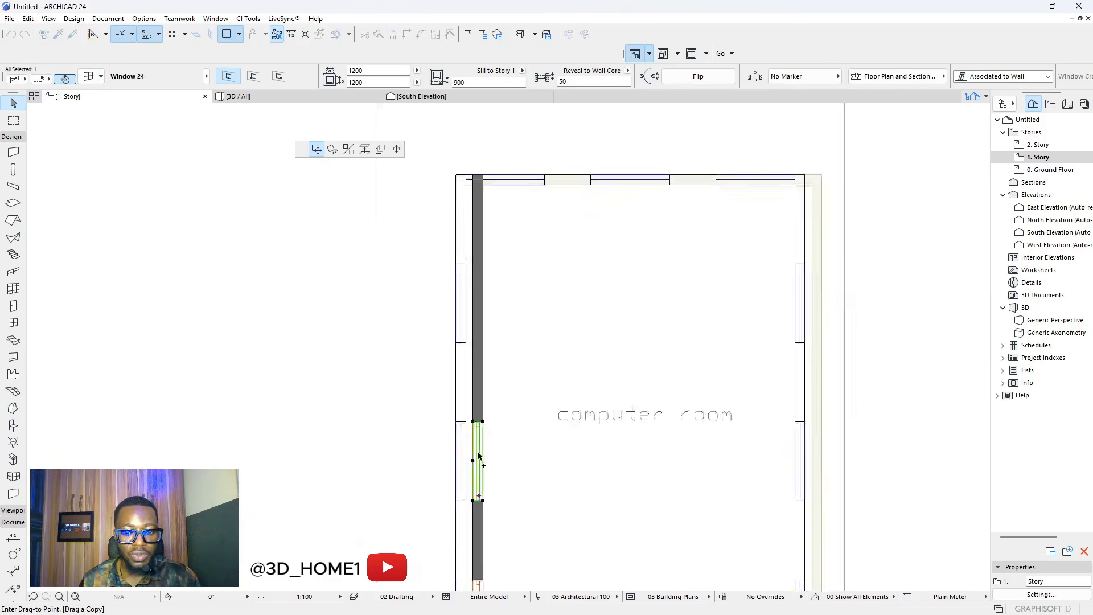
scroll(512, 319, "up", 4)
key("ctrl")
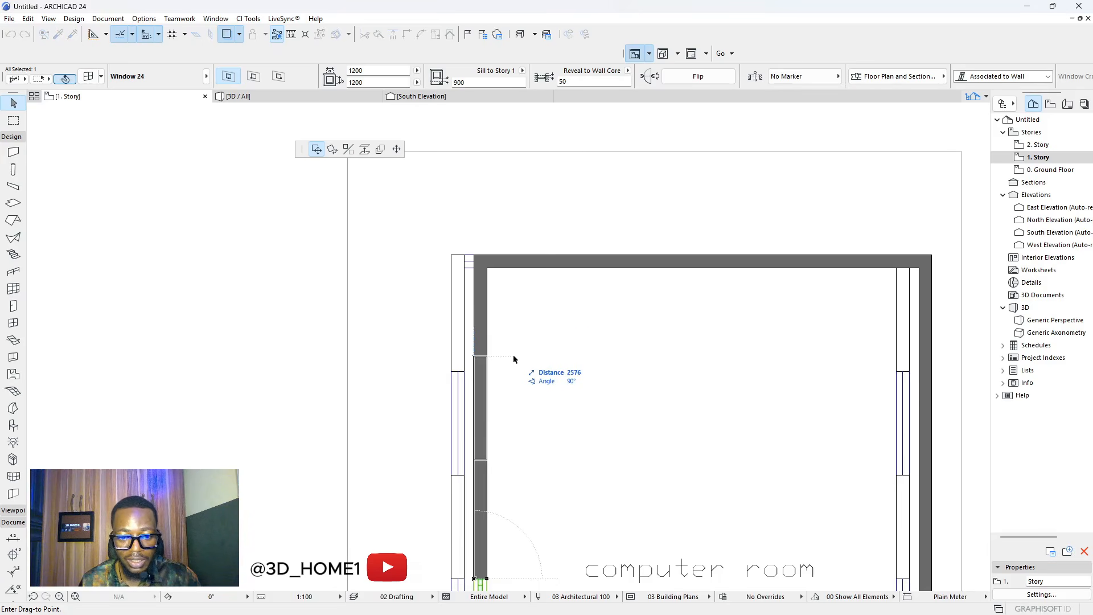
key("ctrl")
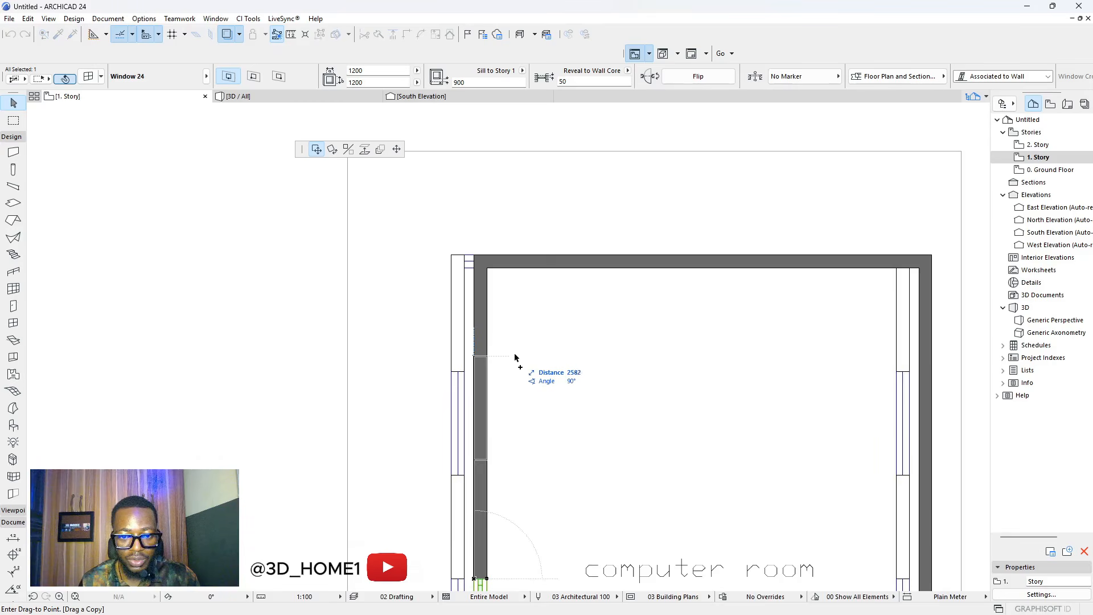
scroll(516, 358, "down", 2)
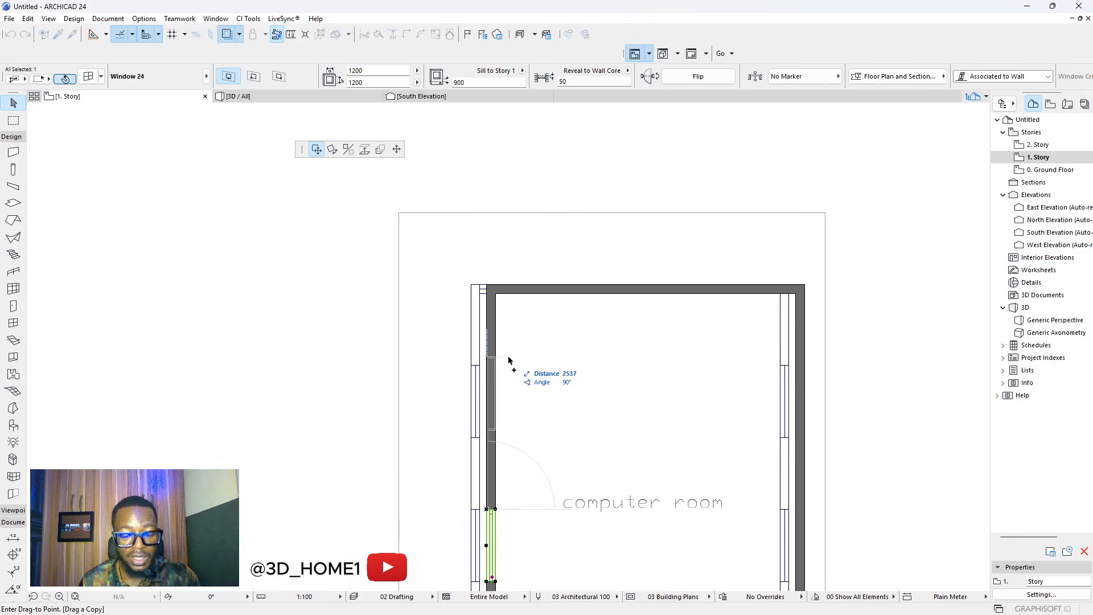
scroll(487, 369, "down", 2)
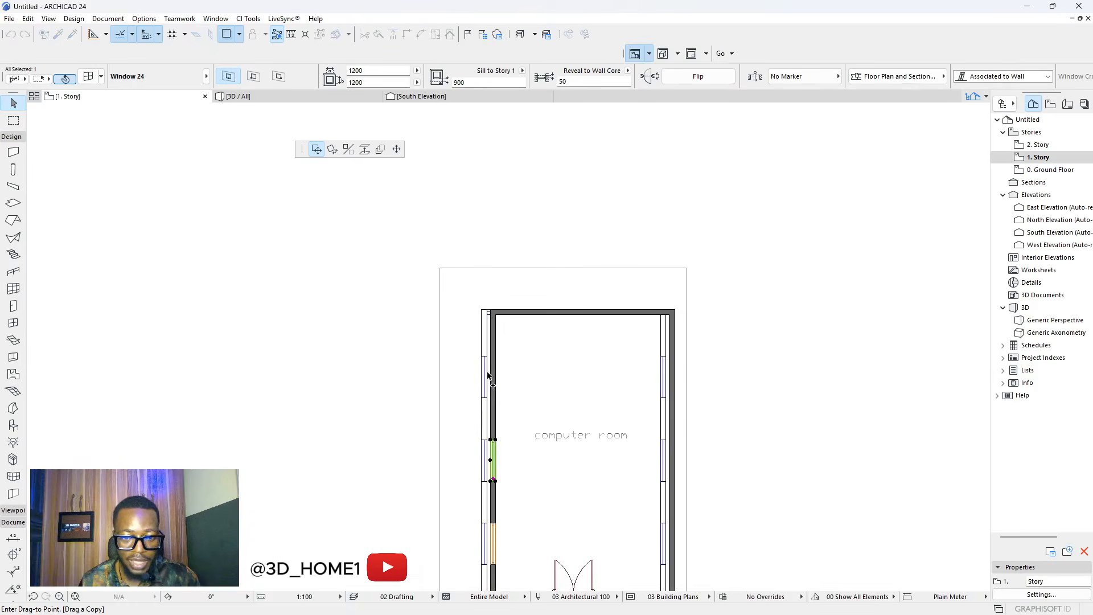
scroll(486, 368, "up", 1)
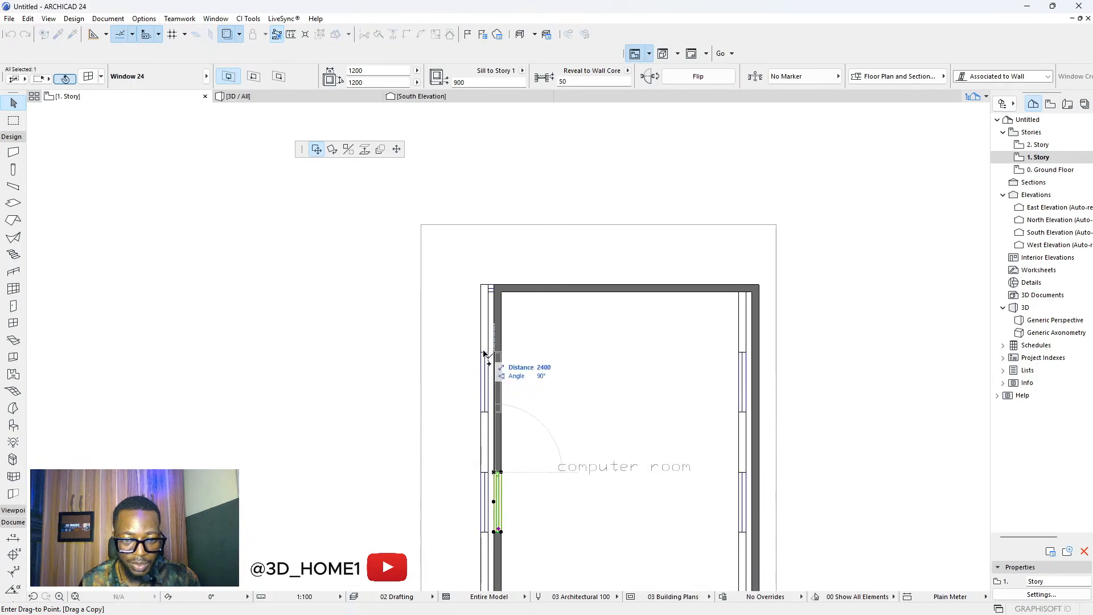
scroll(485, 358, "up", 4)
left_click(478, 353)
scroll(477, 355, "down", 3)
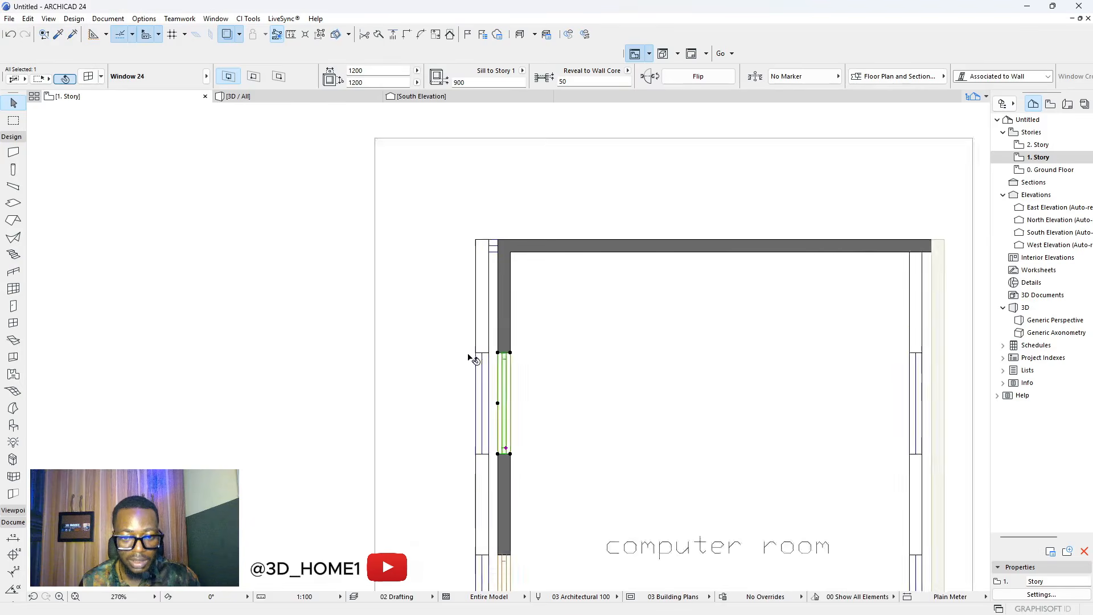
left_click(325, 317)
- Pick up the settings of the left window nearest the entrance and place a matching window in the opposite side wall
scroll(524, 265, "down", 3)
scroll(552, 420, "up", 3)
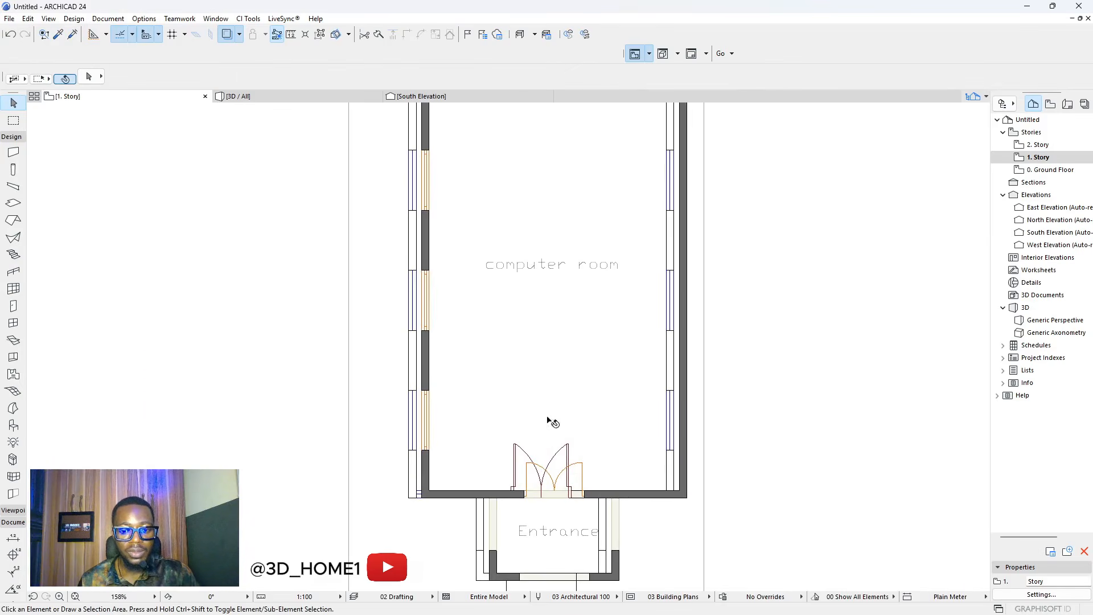
left_click(60, 34)
scroll(481, 386, "up", 3)
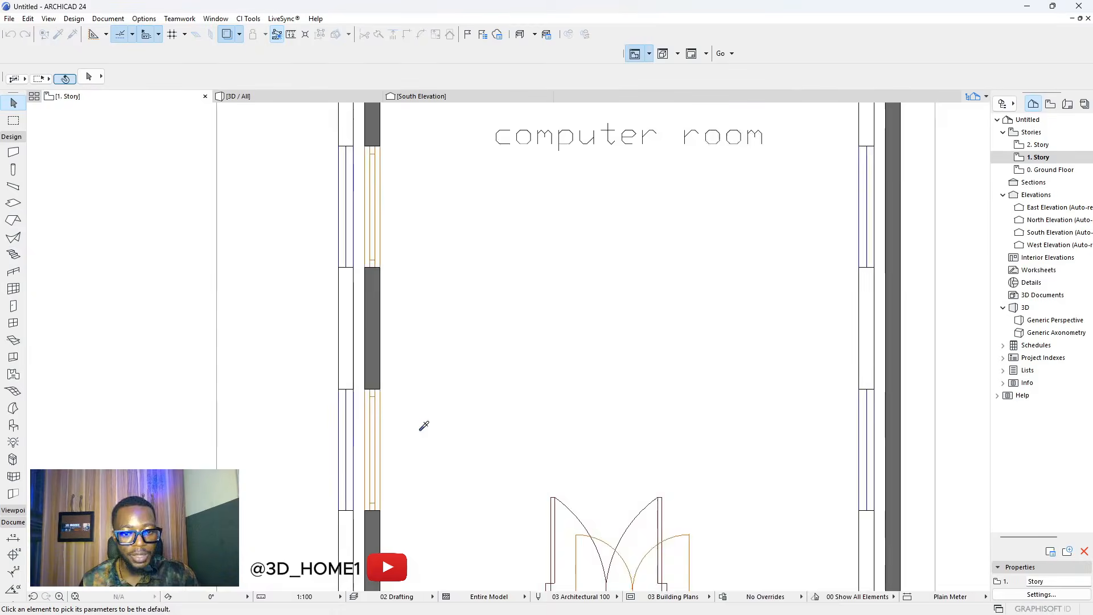
left_click(369, 395)
scroll(369, 396, "down", 4)
scroll(544, 412, "up", 3)
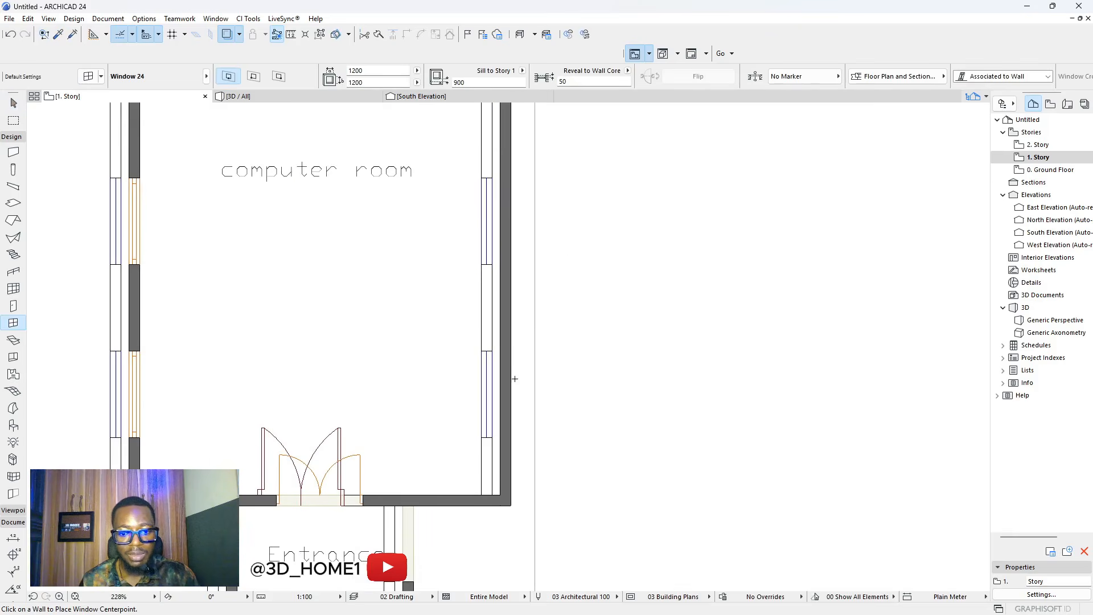
left_click(512, 397)
key("Escape")
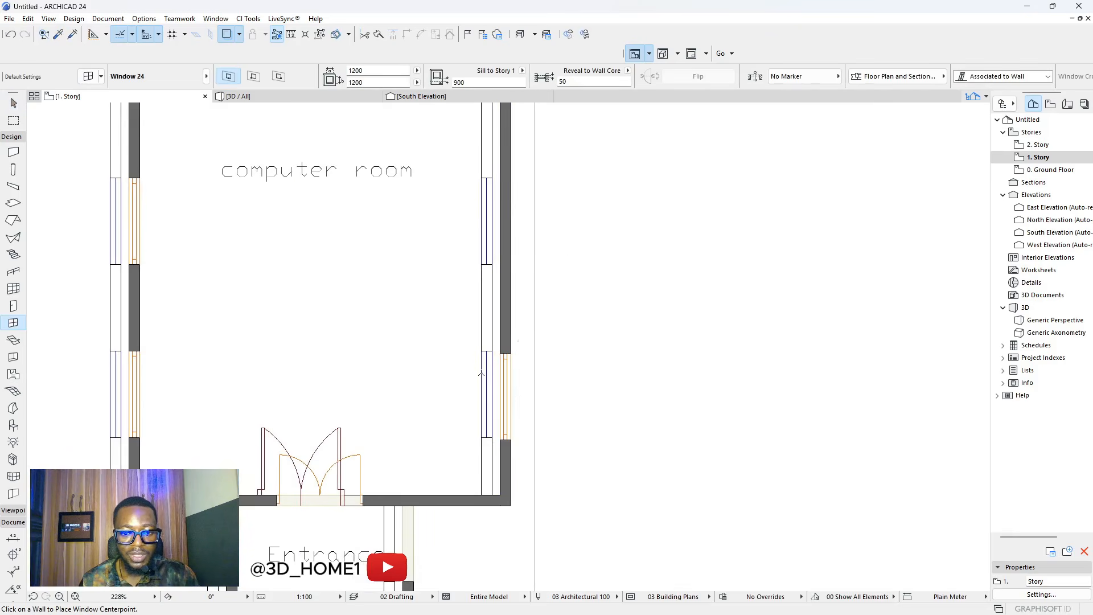
- Move the new right wall window along the wall so its upper edge lines up with the drawing's window line
scroll(516, 370, "up", 4)
left_click(515, 368)
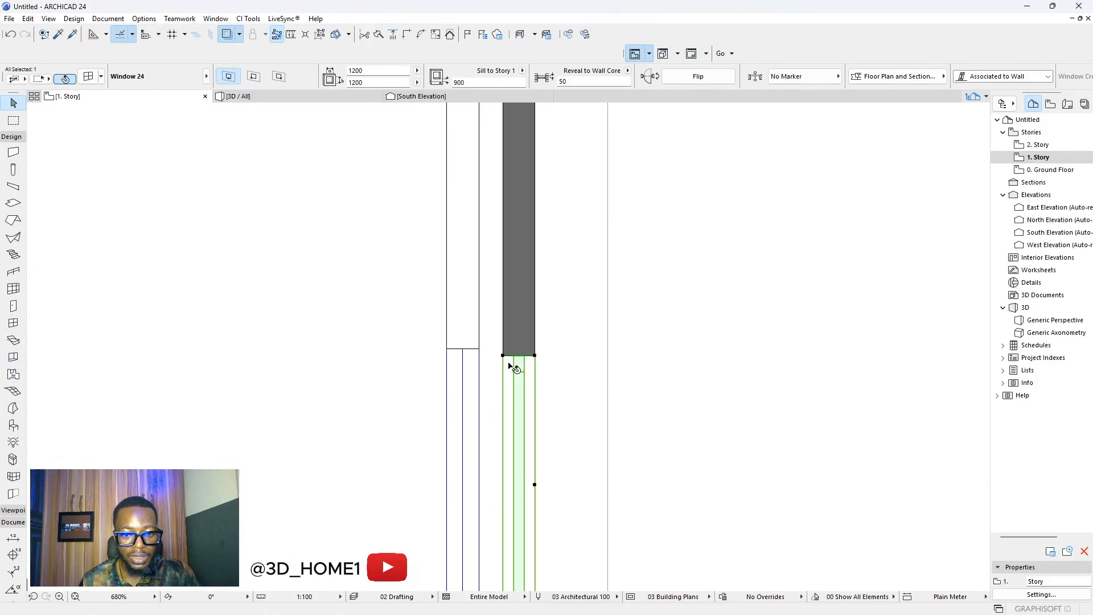
left_click(503, 357)
scroll(507, 353, "down", 3)
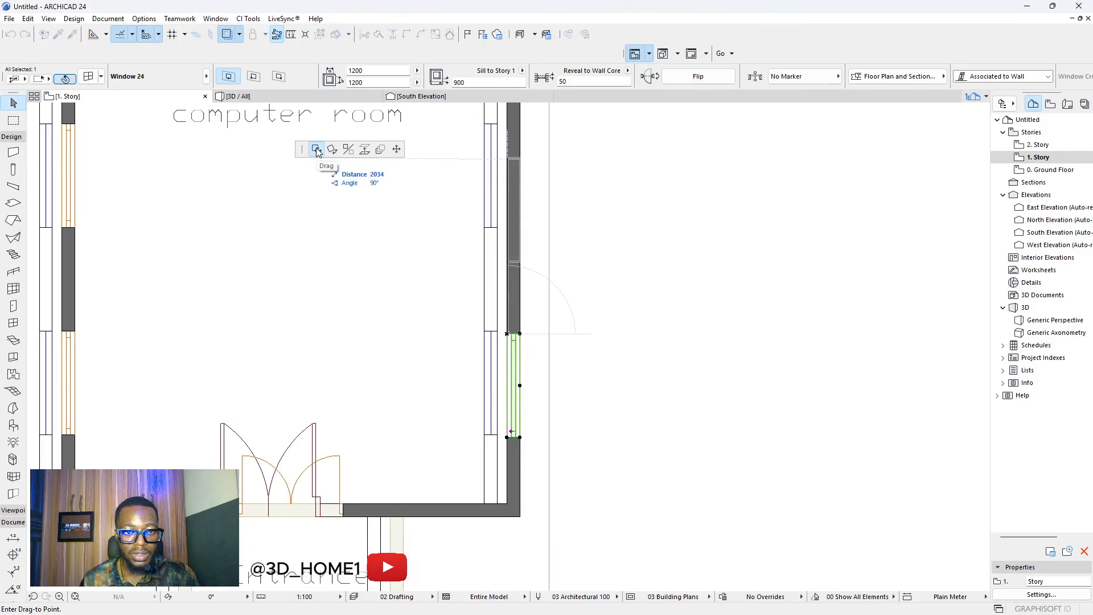
scroll(511, 331, "up", 3)
left_click(485, 337)
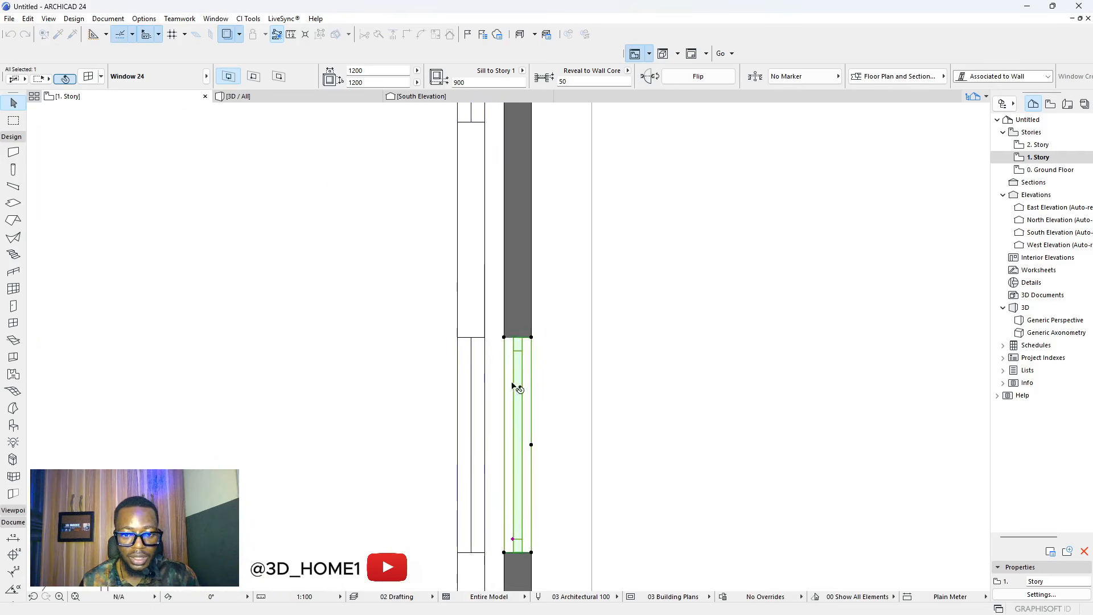
- Copy the right wall's window up the wall, aligning its upper edge with the drawing's middle window
scroll(515, 387, "down", 2)
scroll(515, 393, "up", 2)
left_click(505, 389)
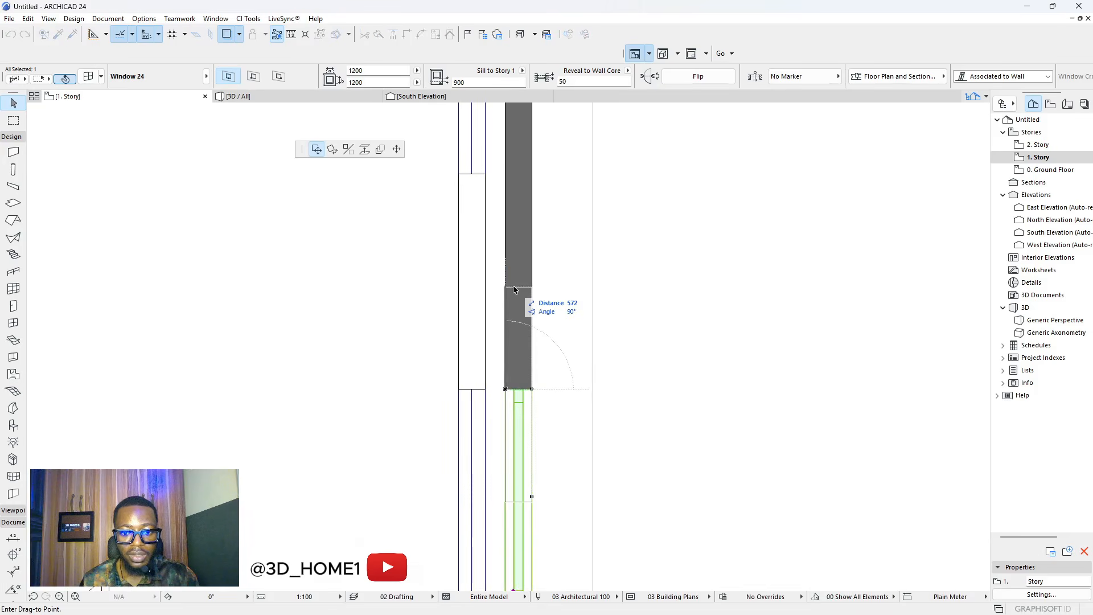
scroll(514, 411, "down", 3)
scroll(515, 235, "up", 4)
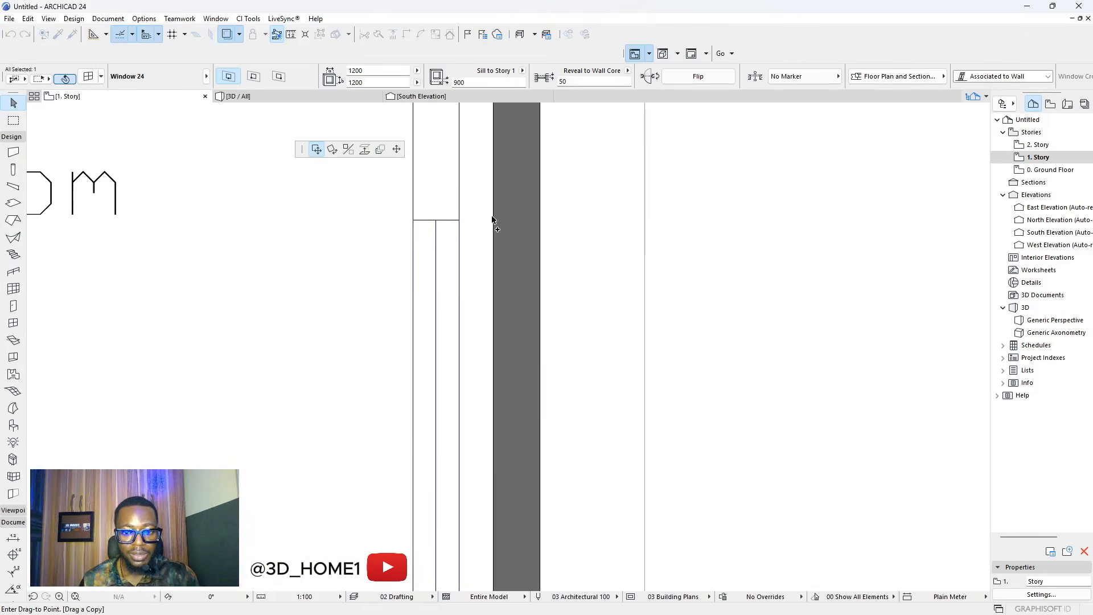
left_click(459, 222)
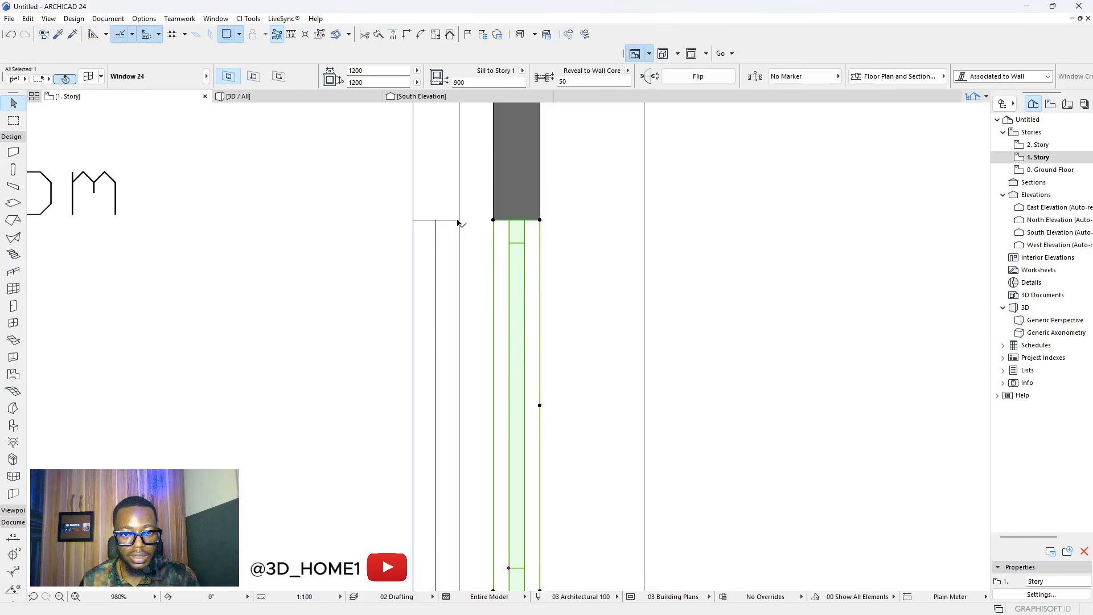
- Copy the right wall's middle window up the wall, aligning its upper edge with the drawing's window farthest from the entrance
scroll(542, 393, "down", 4)
scroll(547, 332, "up", 5)
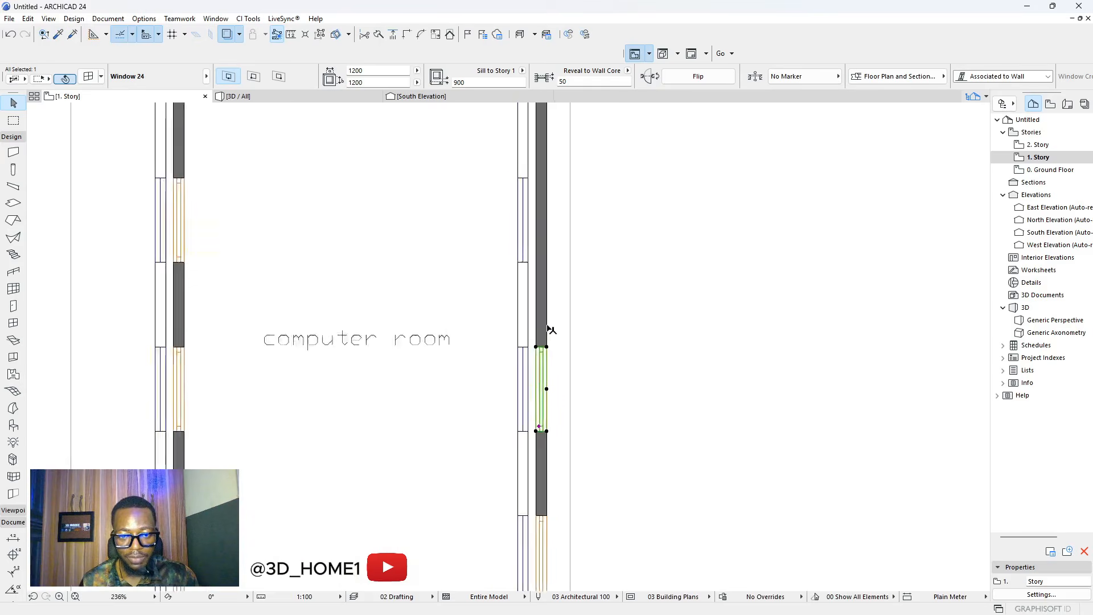
left_click(519, 378)
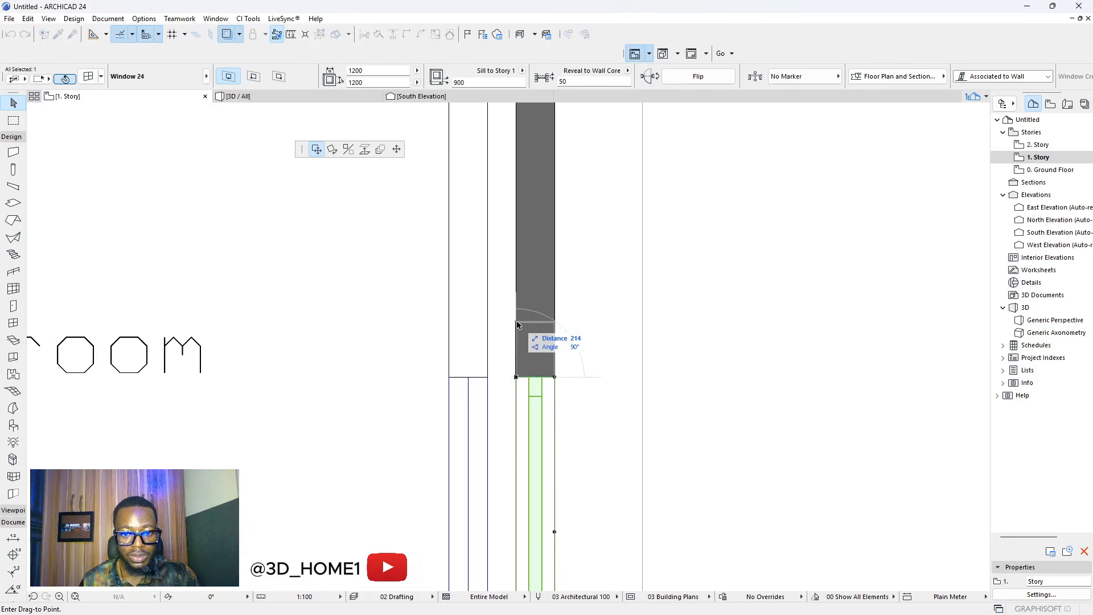
scroll(536, 333, "down", 5)
scroll(533, 329, "up", 5)
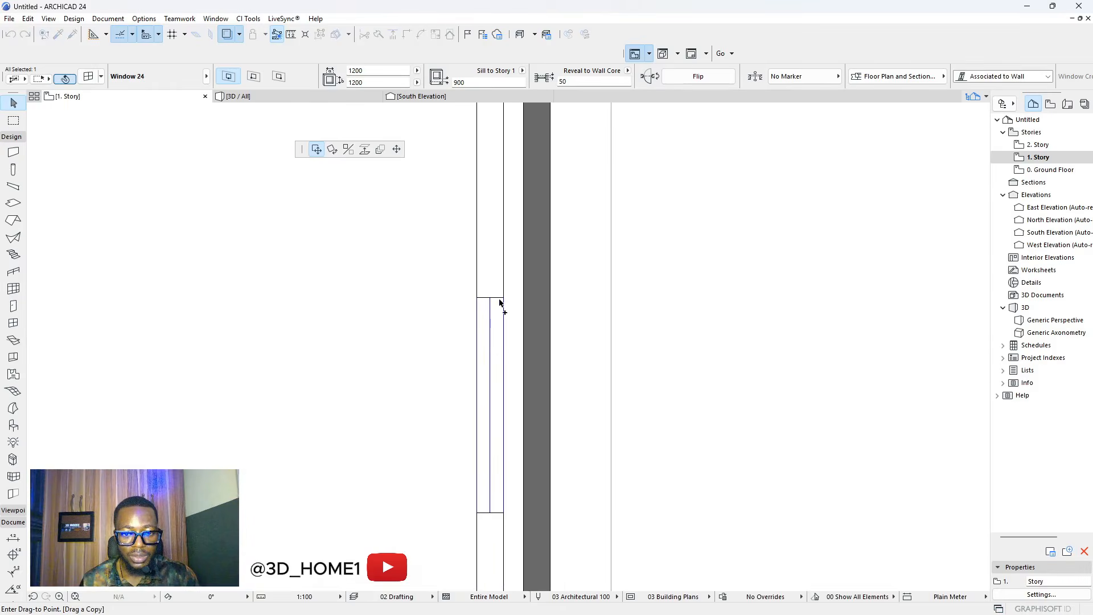
scroll(537, 318, "down", 5)
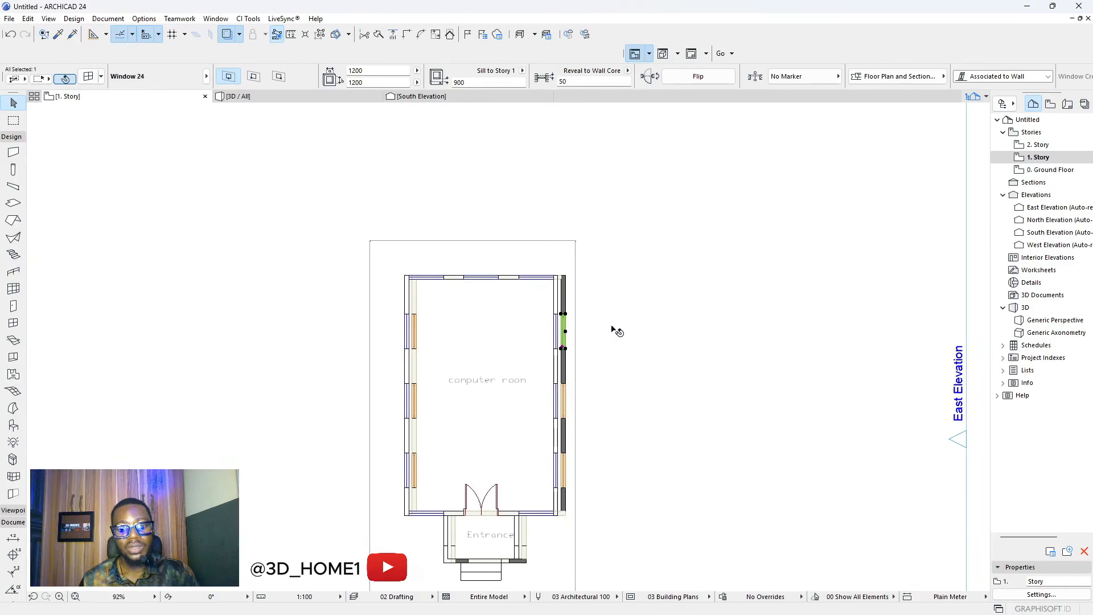
key("Escape")
- Move the imported floor plan drawing horizontally so its upper-left building corner coincides with the modelled walls' upper-left outer corner
scroll(445, 270, "down", 2)
scroll(407, 317, "down", 1)
scroll(500, 342, "up", 3)
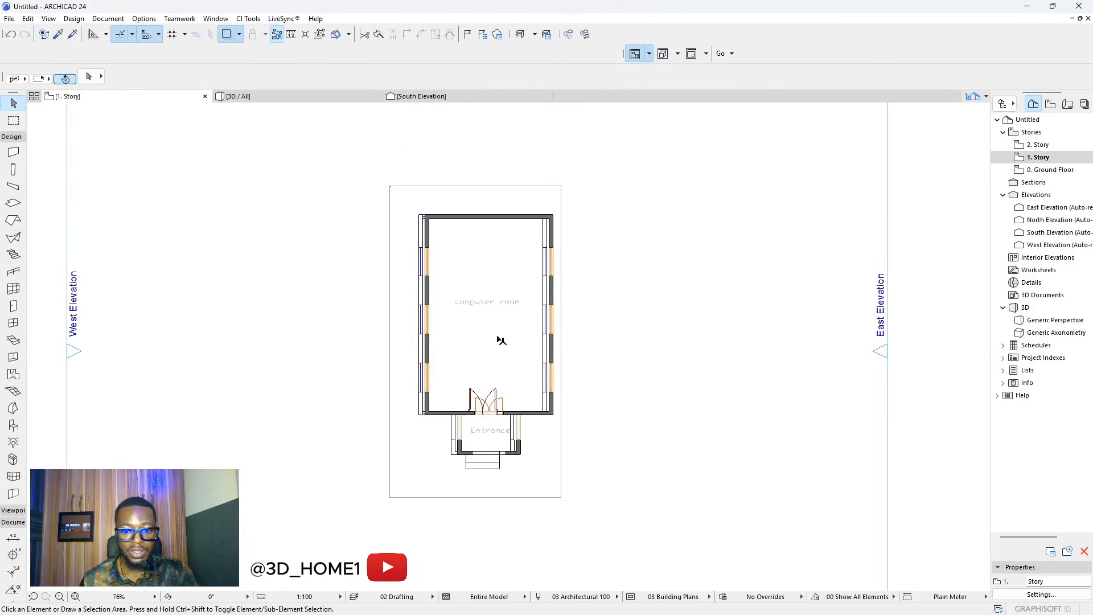
scroll(501, 342, "down", 2)
scroll(508, 259, "up", 5)
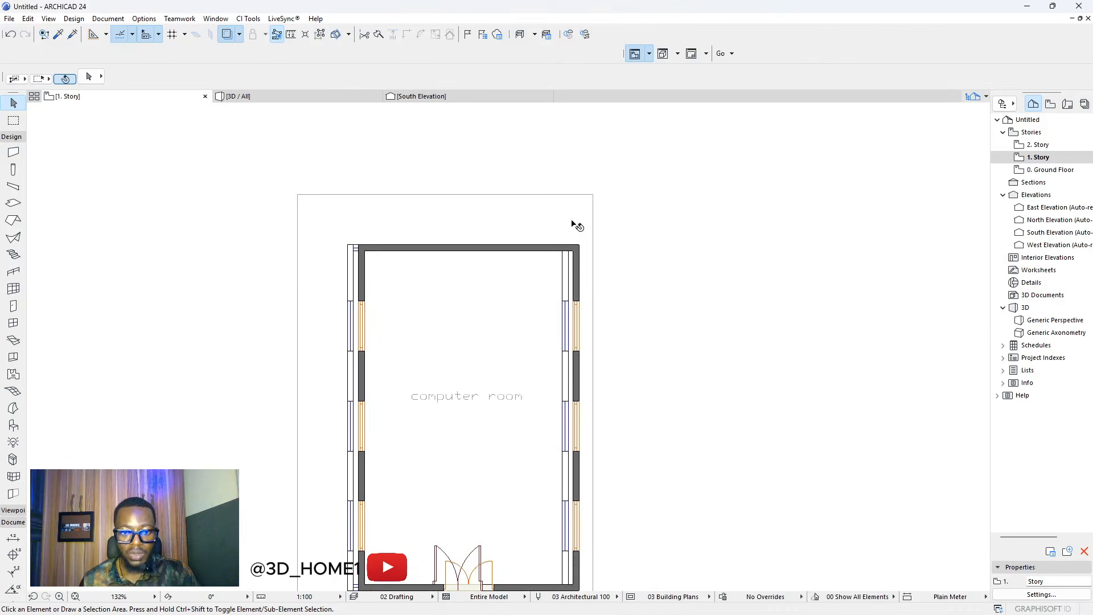
scroll(359, 254, "up", 7)
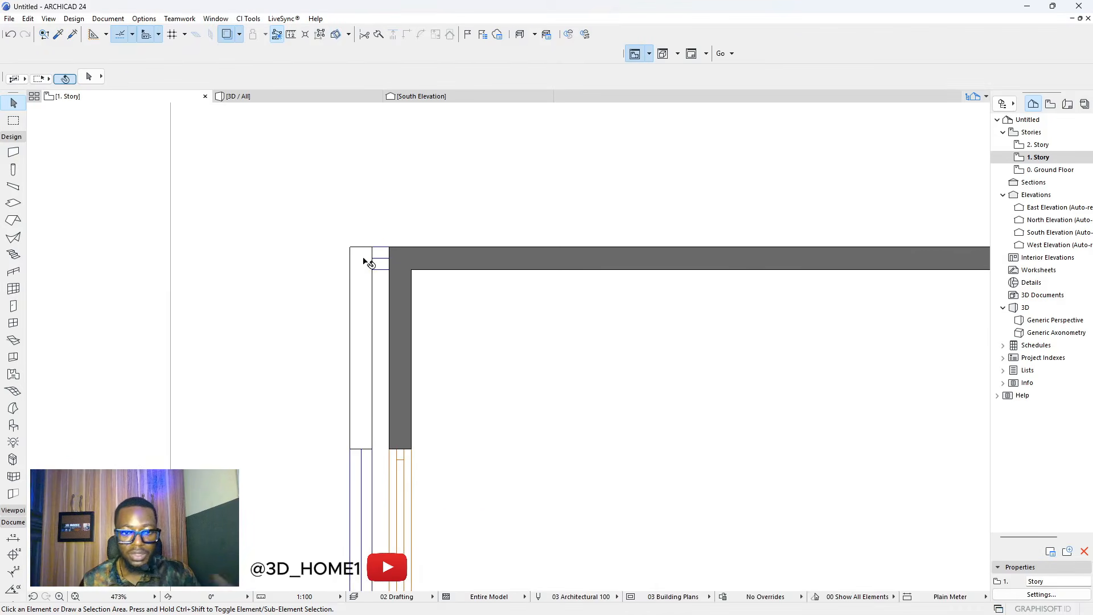
left_click(365, 269)
left_click(350, 248)
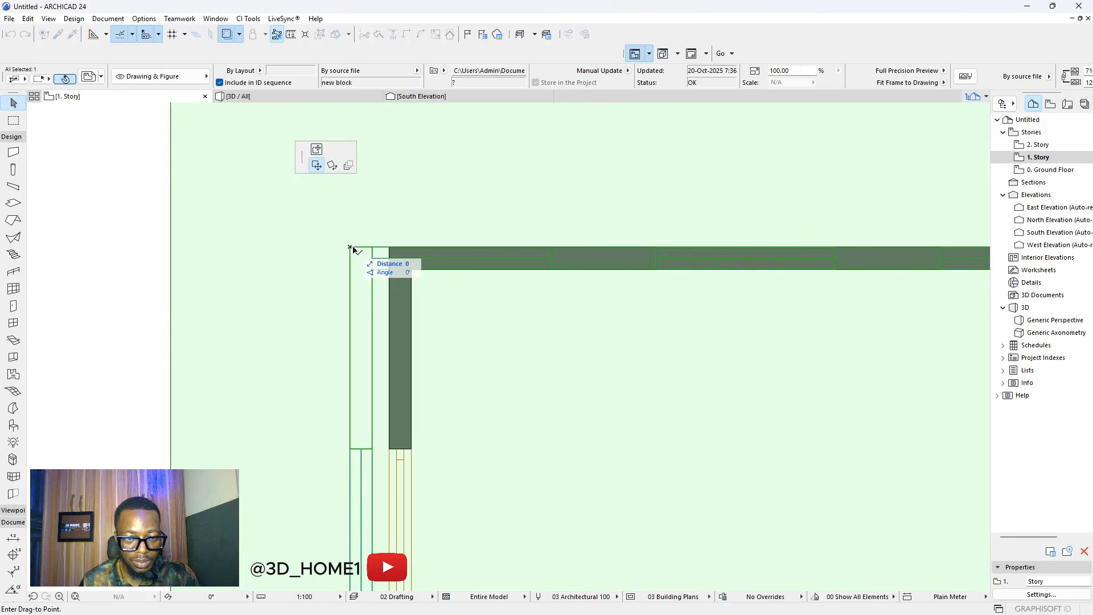
left_click(390, 249)
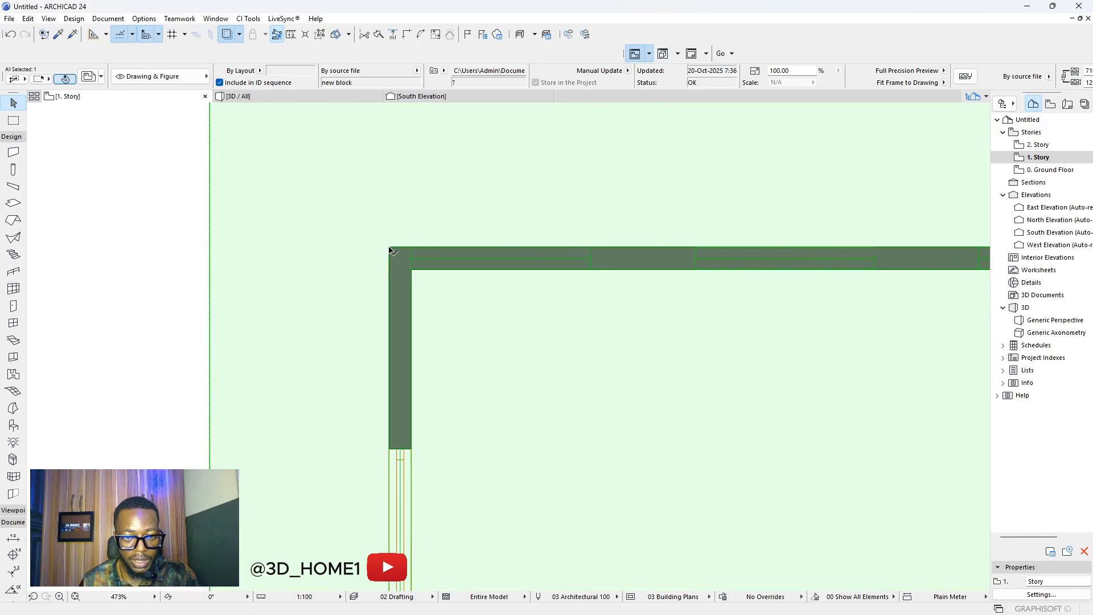
- Move the imported floor plan drawing straight up, using the modelled walls' upper-left outer corner as the base point
left_click(390, 248)
scroll(390, 245, "down", 3)
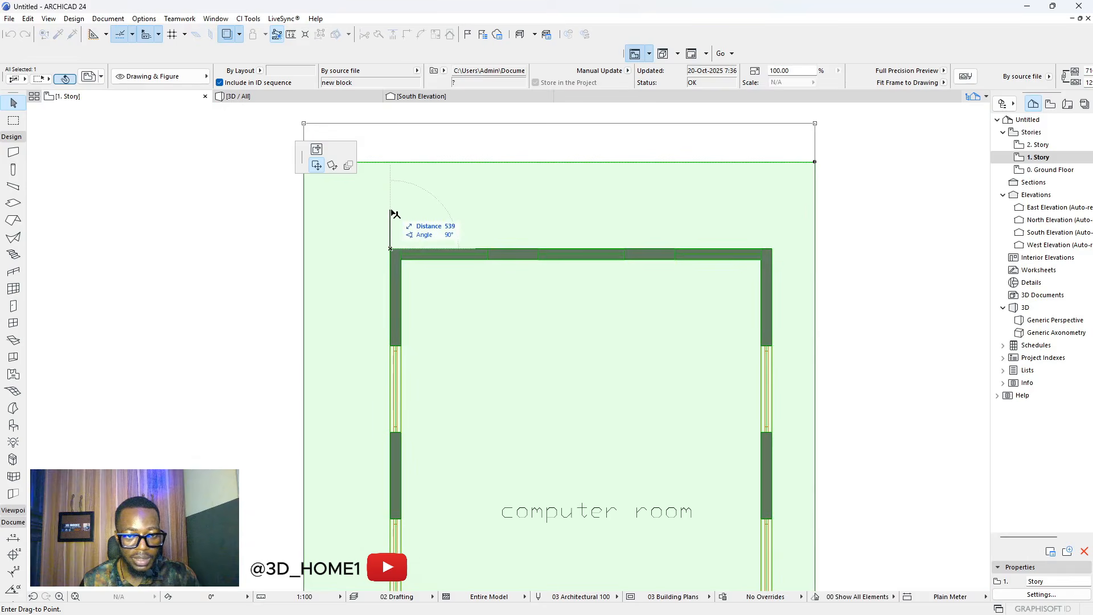
- Move the placed floor plan drawing straight up past the computer room's north wall and deselect it
left_click(390, 217)
scroll(453, 215, "down", 3)
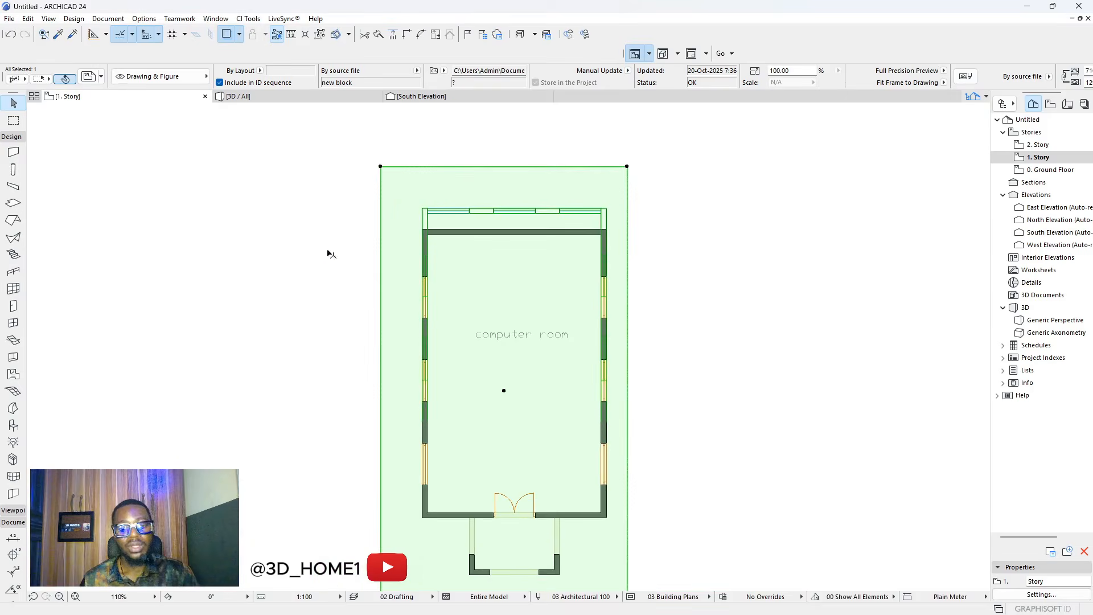
left_click(317, 257)
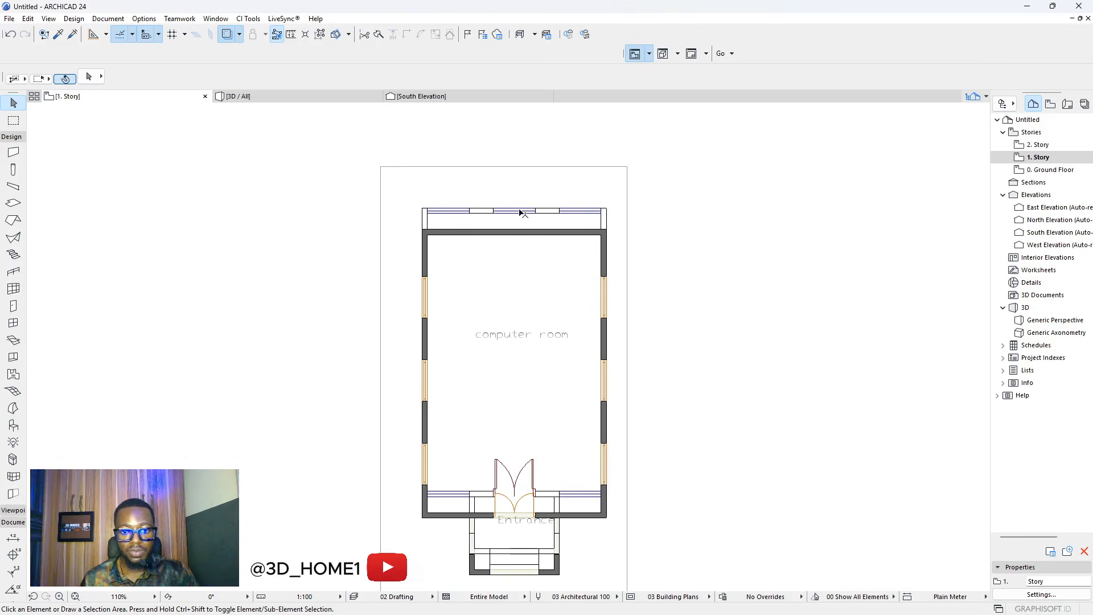
- Pick up the settings of an existing side window and place two 1200 by 1200 windows in the computer room's north wall
left_click(59, 34)
scroll(471, 237, "up", 6)
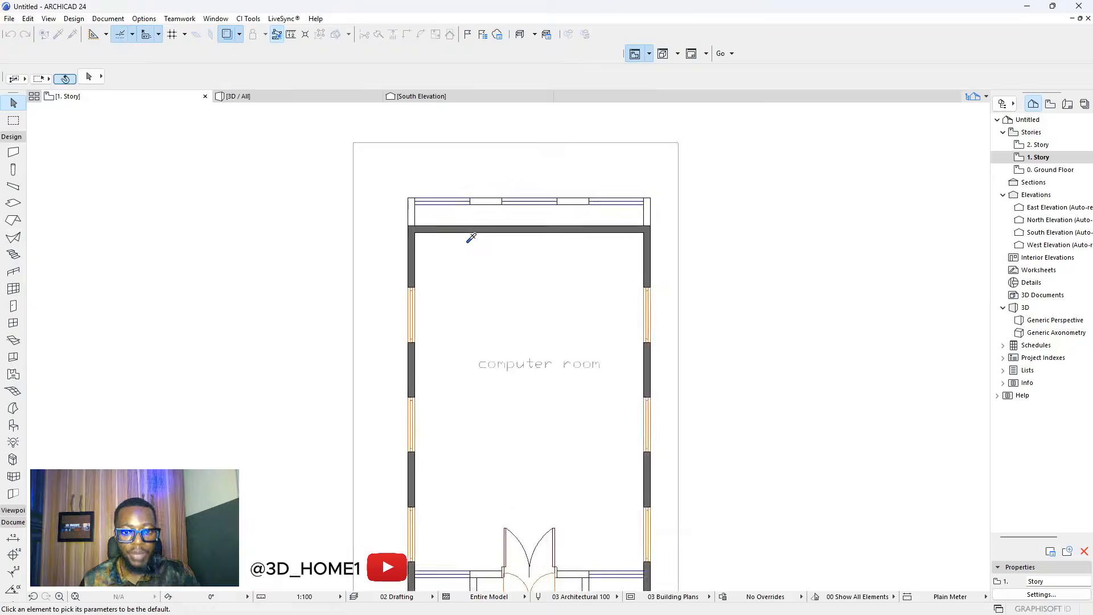
left_click(374, 314)
scroll(410, 402, "down", 4)
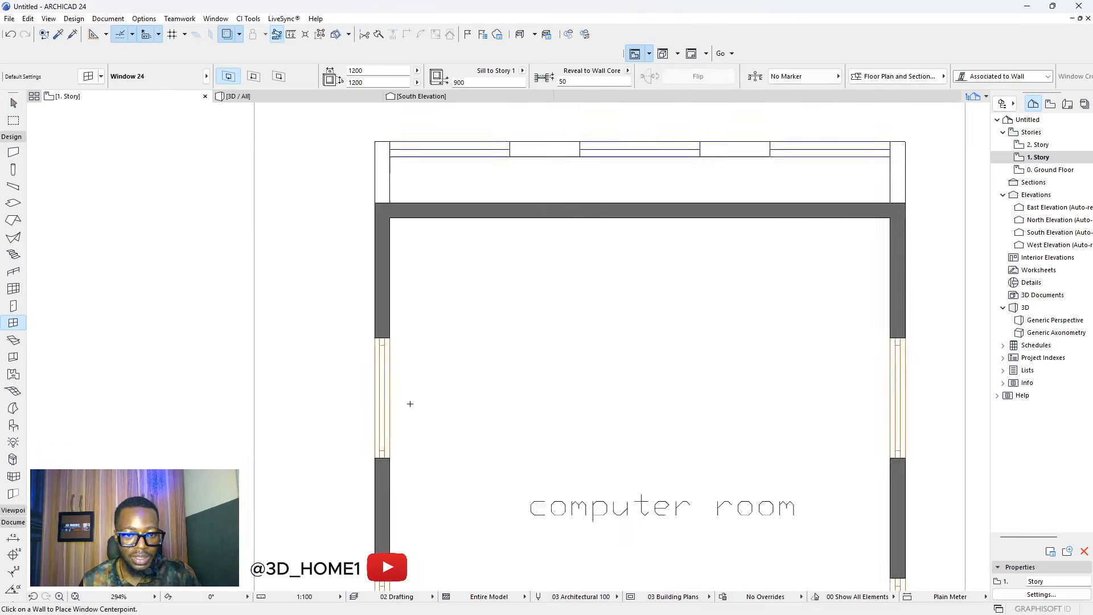
middle_click_drag(496, 170, 451, 274)
scroll(453, 273, "up", 1)
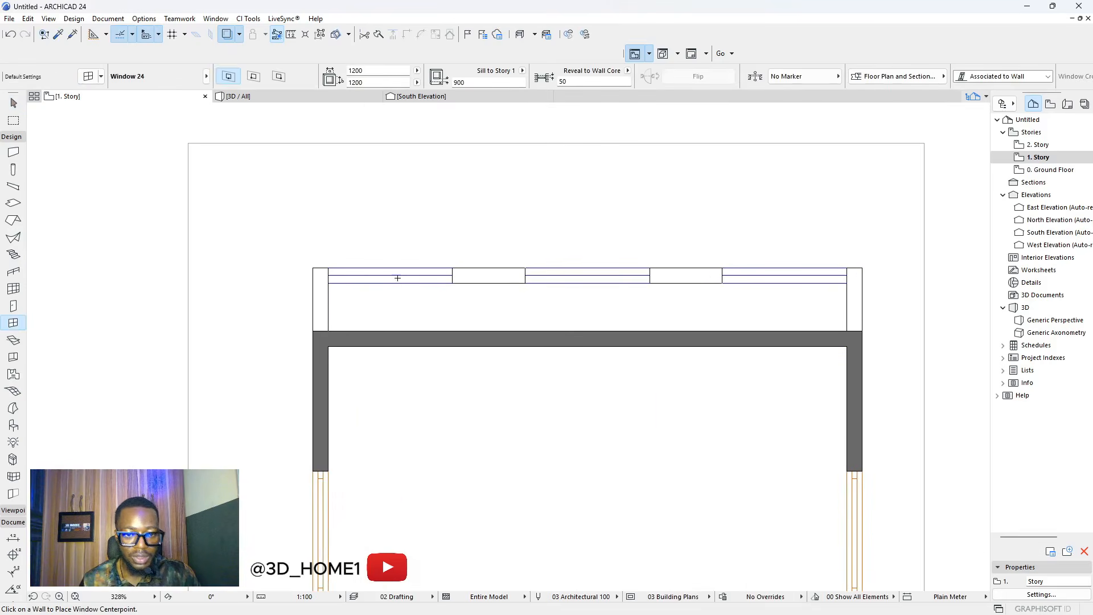
left_click(404, 326)
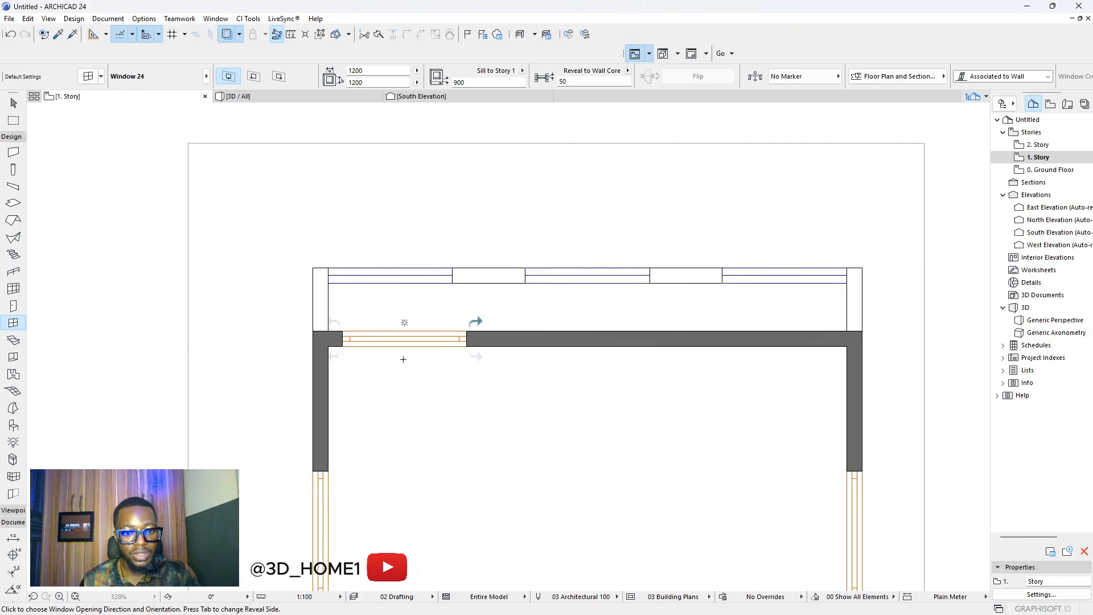
left_click(476, 317)
left_click(757, 322)
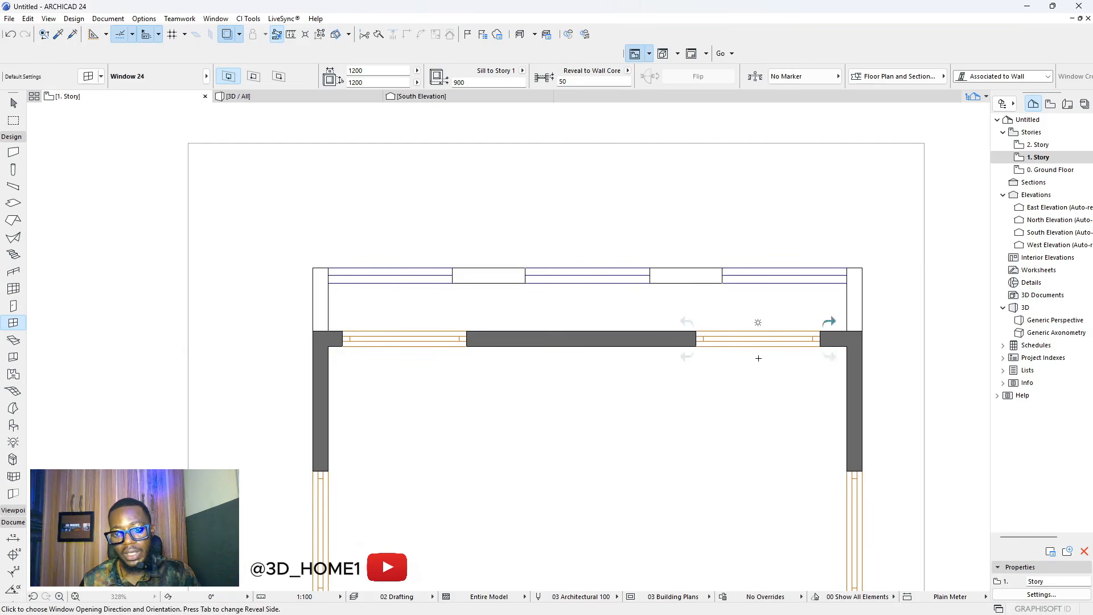
key("Escape")
- Move the west window in the north wall so its outer edge aligns with the inner face of the reference drawing's west wall
scroll(376, 348, "up", 3)
left_click(324, 322)
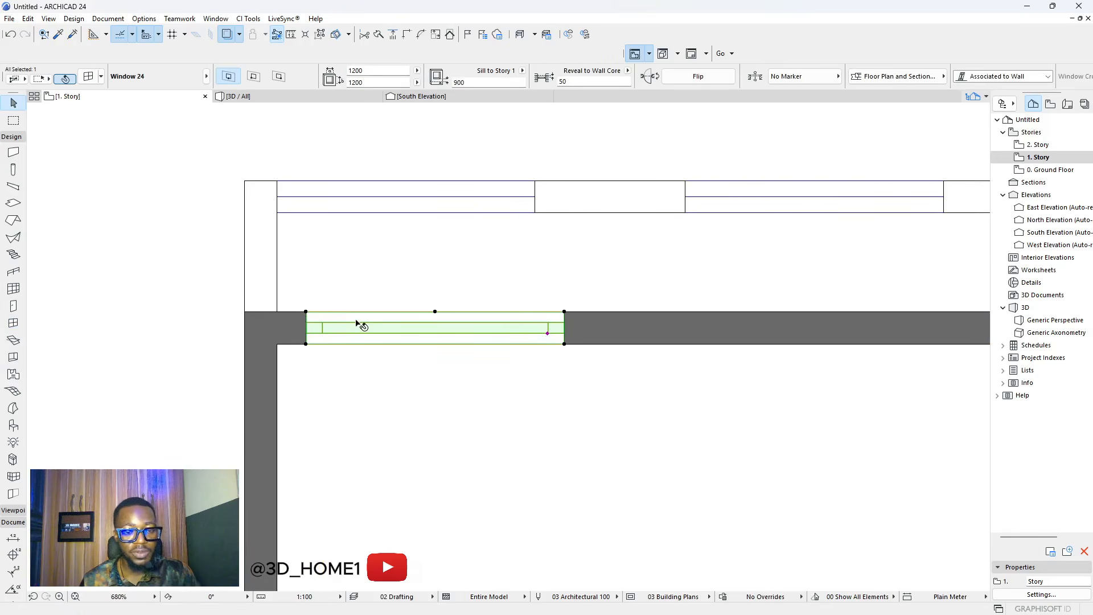
left_click(306, 313)
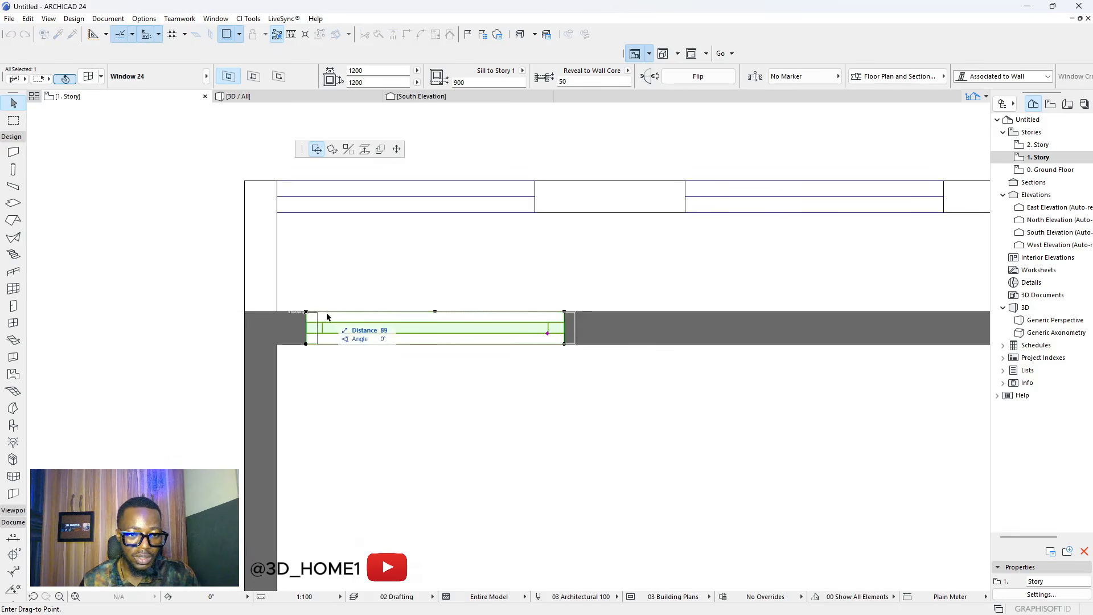
scroll(320, 250, "down", 2)
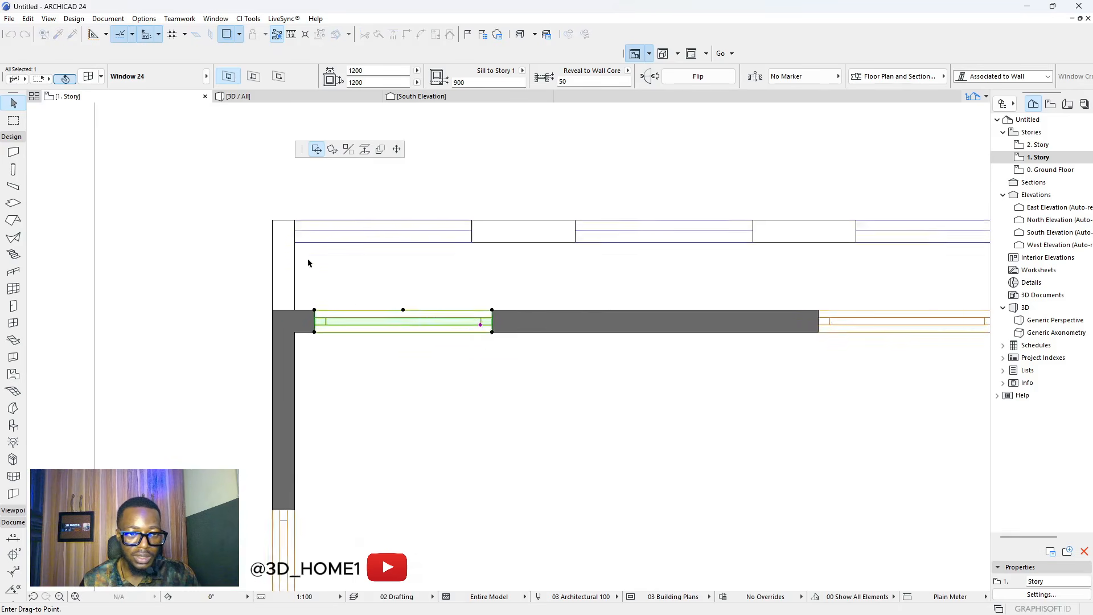
left_click(306, 242)
scroll(273, 310, "down", 3)
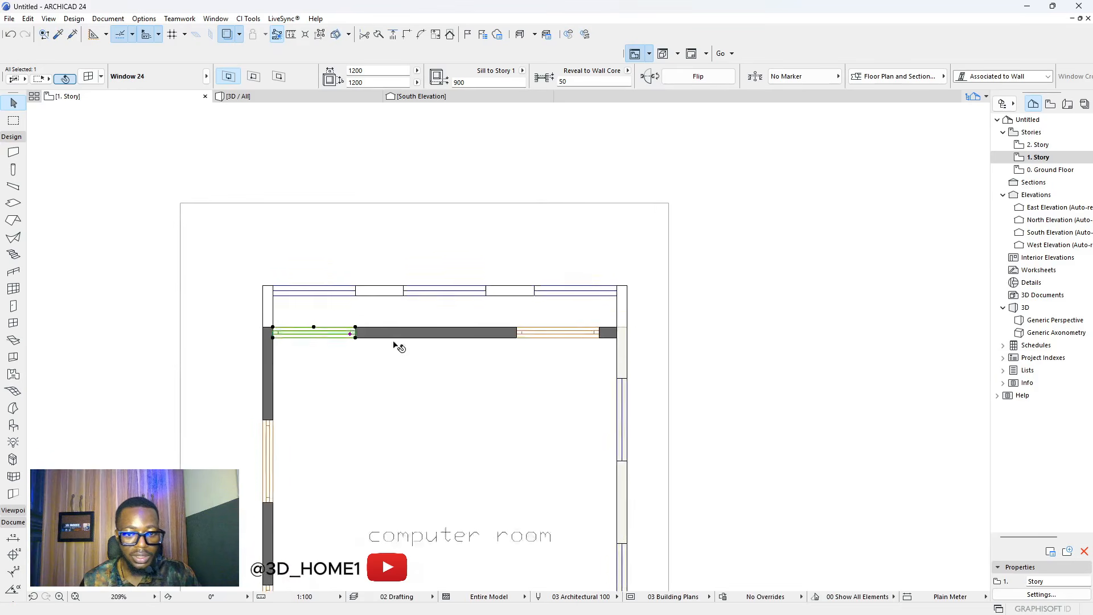
- Move the east window in the north wall so its outer edge aligns with the reference drawing's east window, and deselect it
scroll(627, 328, "up", 3)
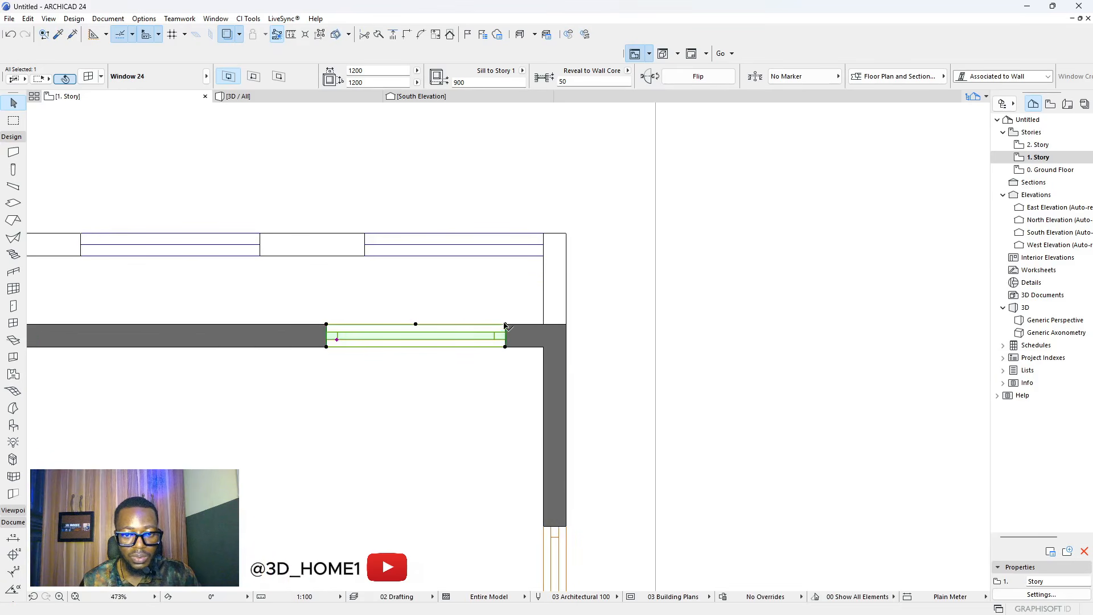
left_click(504, 326)
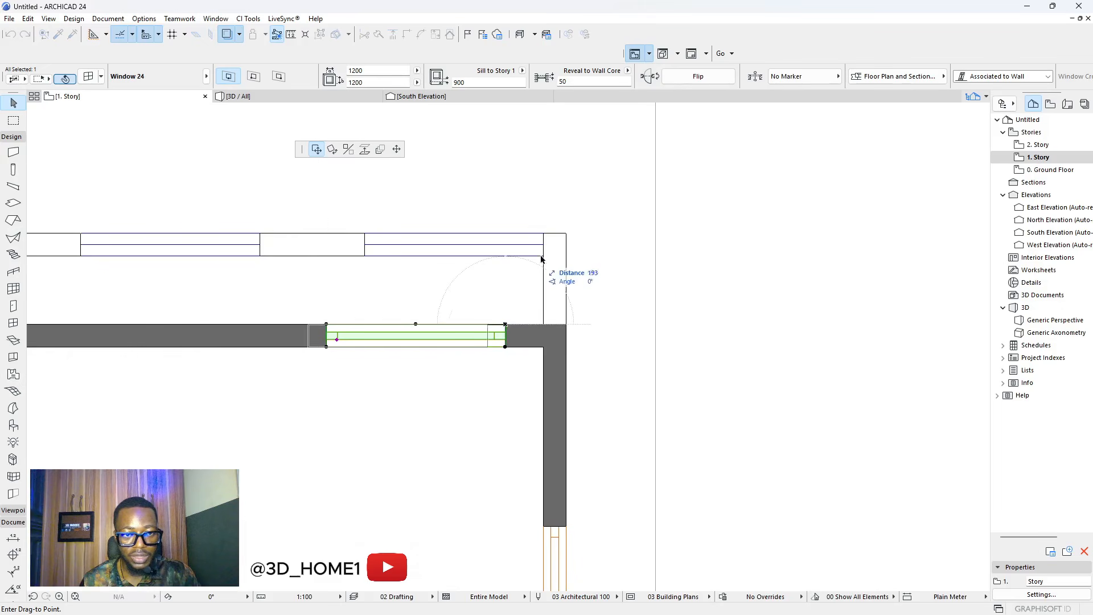
left_click(544, 234)
left_click(688, 259)
scroll(680, 288, "down", 2)
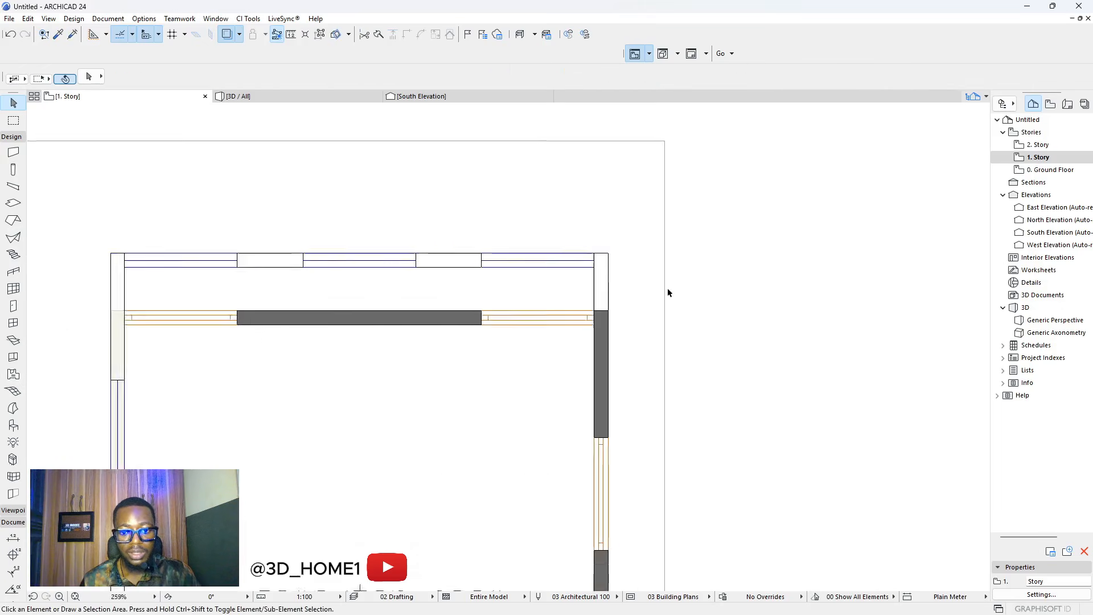
- Pick up the north window's settings and place a matching window in the front wall west of the entrance, aligned with the reference window
scroll(669, 292, "down", 3)
scroll(525, 507, "up", 5)
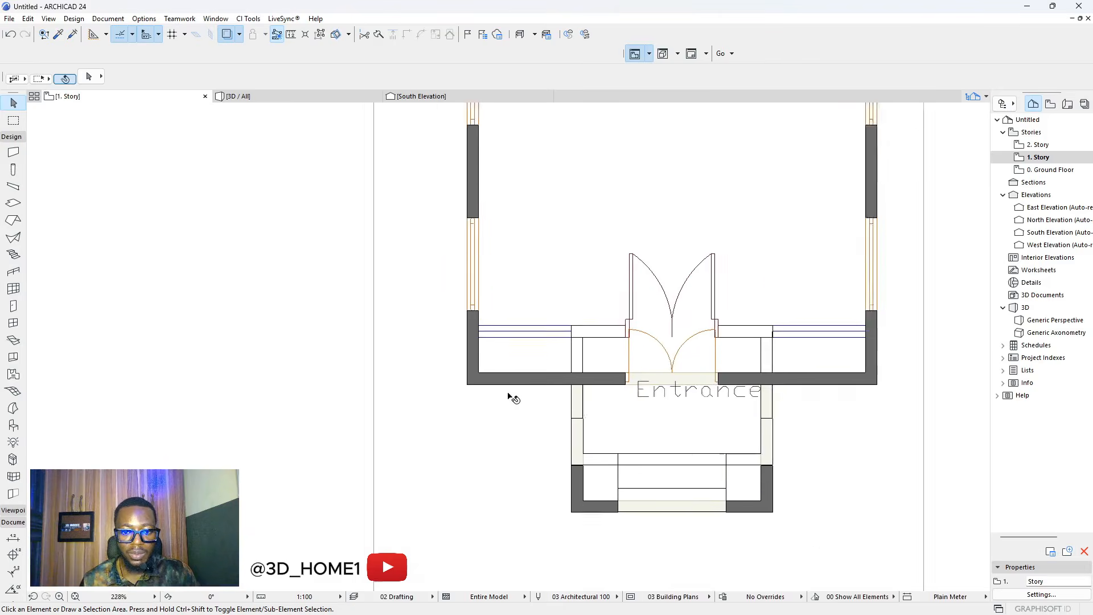
scroll(511, 397, "down", 2)
left_click(60, 35)
scroll(481, 249, "down", 2)
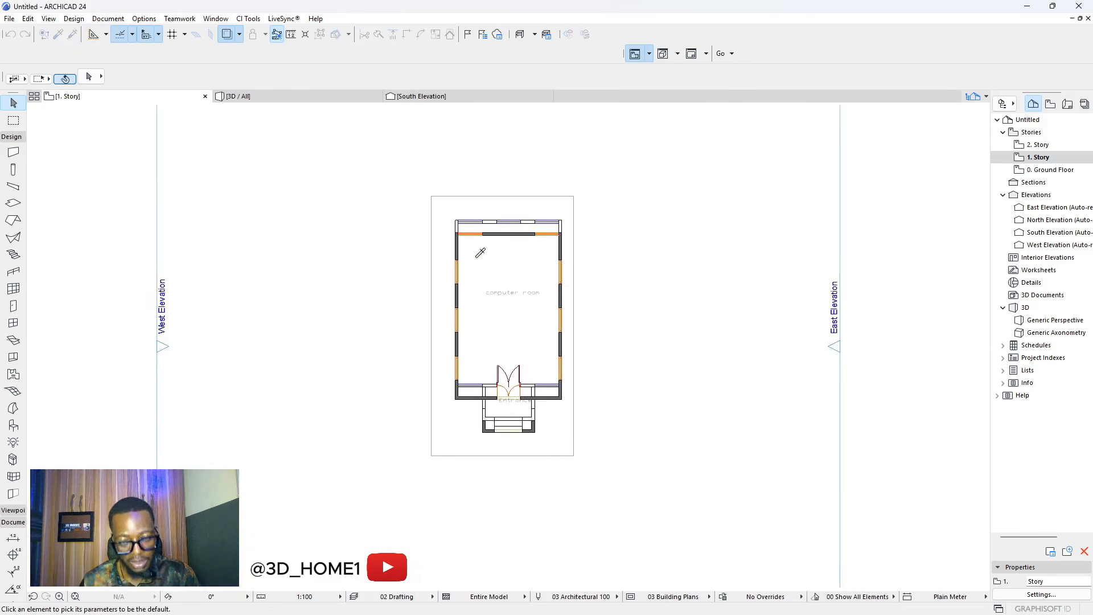
scroll(465, 244, "up", 6)
left_click(452, 248)
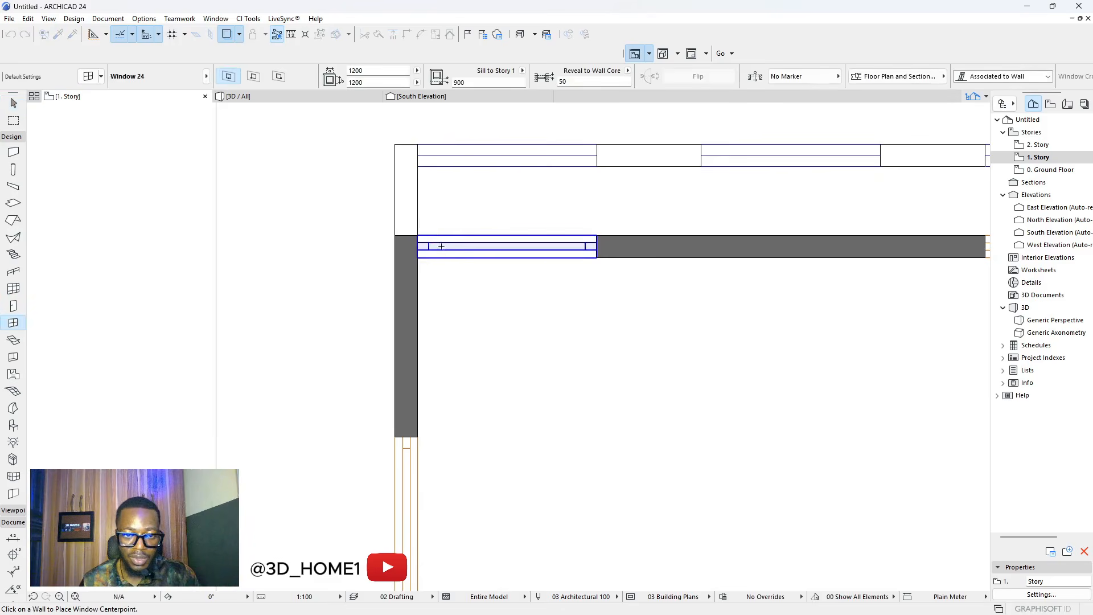
scroll(452, 249, "down", 6)
scroll(514, 373, "up", 6)
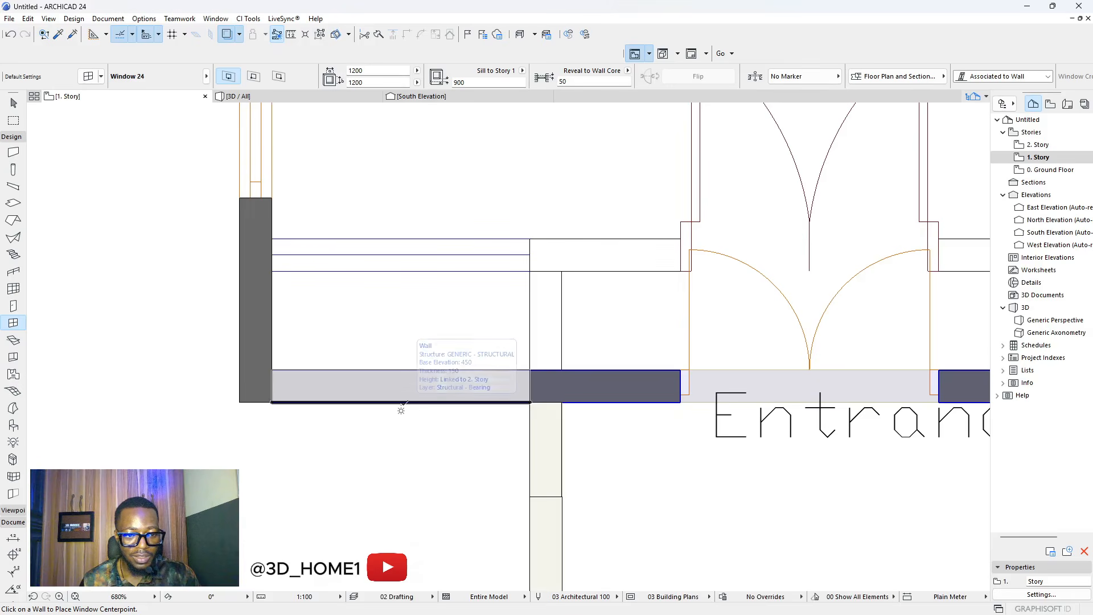
left_click(401, 407)
left_click(403, 304)
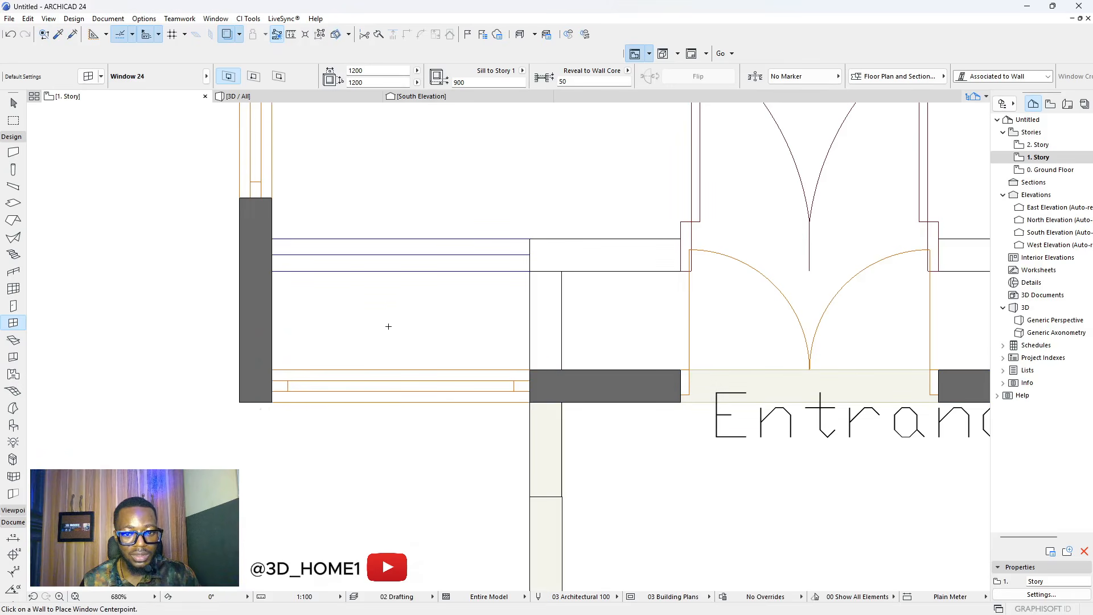
- Place a matching window in the front wall east of the entrance, aligned with the reference window, and end window placement
scroll(388, 324, "down", 4)
scroll(728, 381, "up", 3)
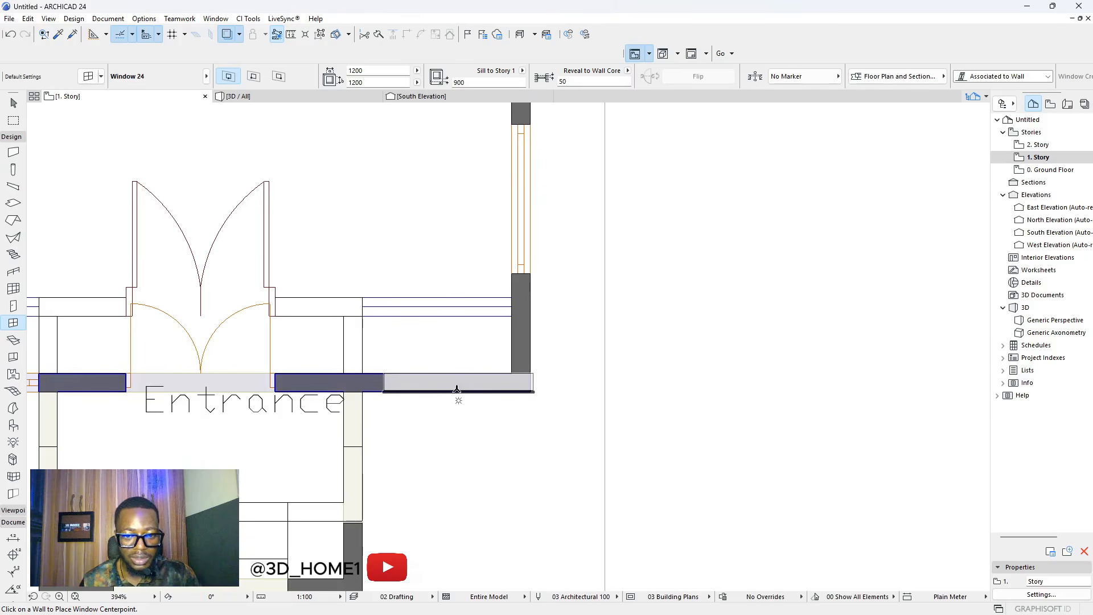
scroll(447, 390, "up", 1)
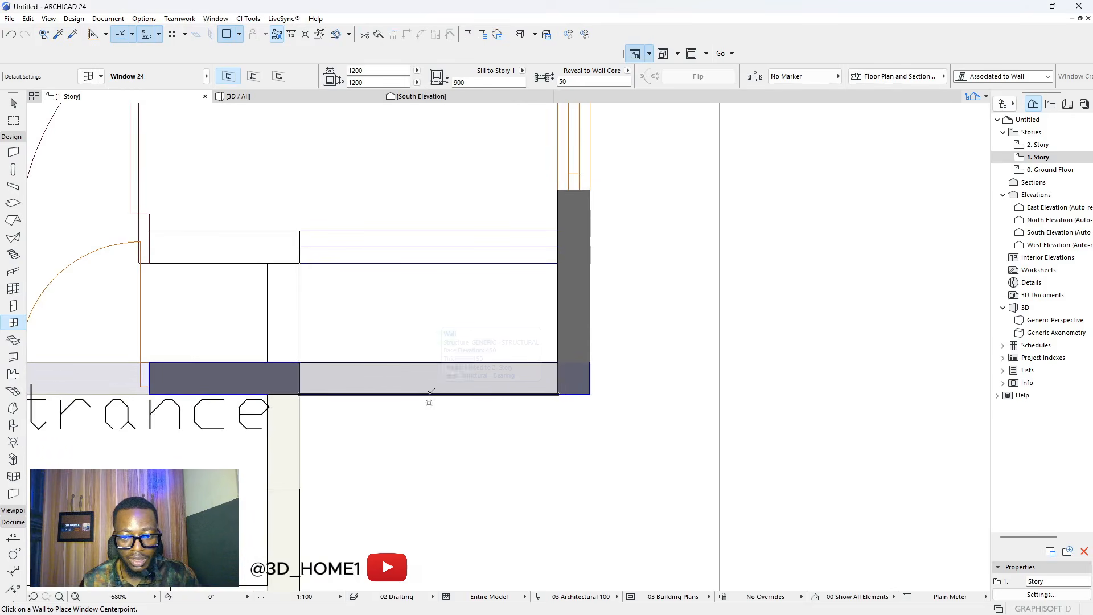
left_click(429, 396)
left_click(427, 288)
scroll(582, 398, "down", 4)
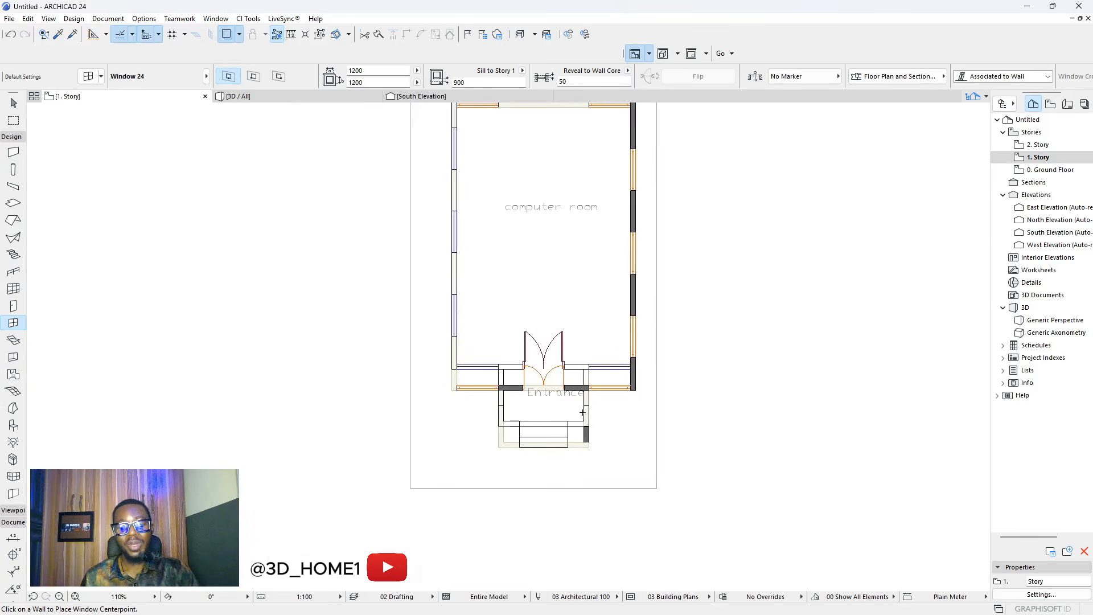
scroll(583, 412, "down", 2)
key("Escape")
- Examine the window positions in plan and inspect the front windows, door and entrance porch in the 3D view
scroll(535, 223, "up", 2)
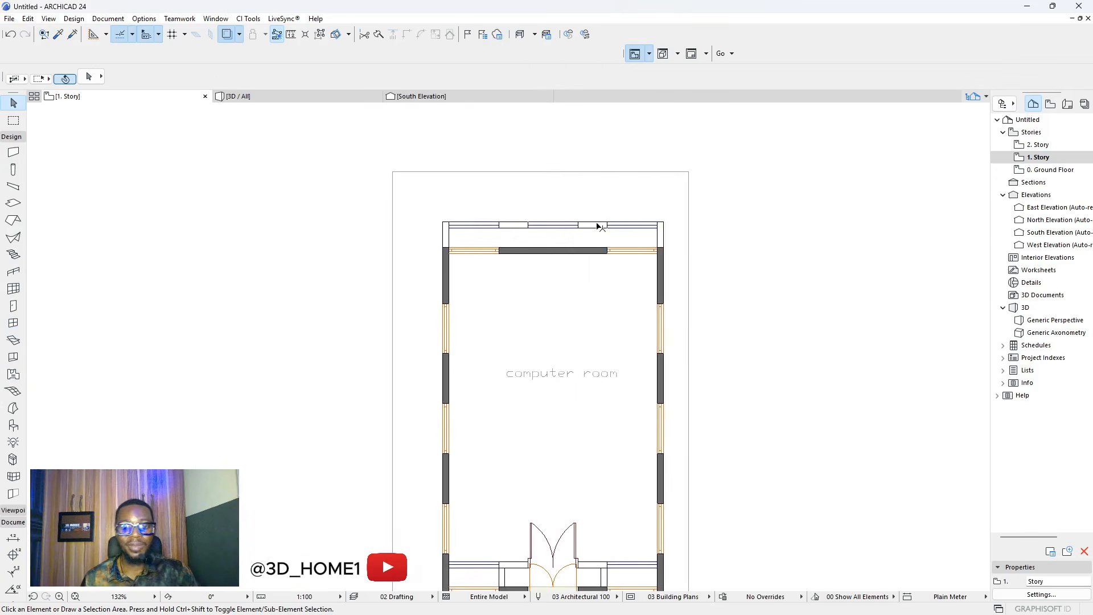
scroll(596, 227, "down", 2)
scroll(637, 263, "up", 3)
scroll(613, 249, "down", 2)
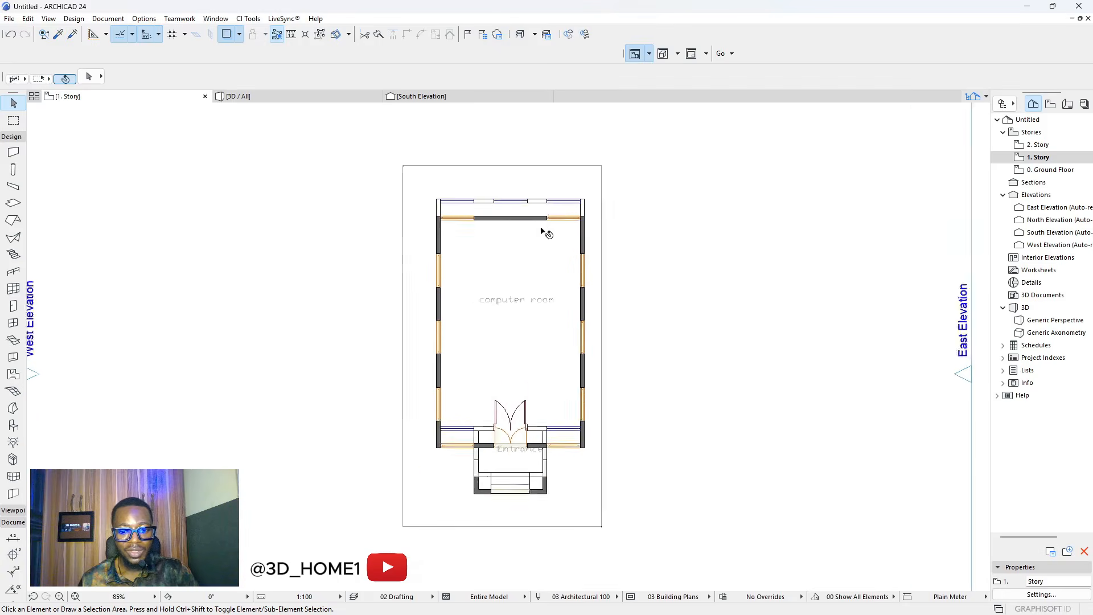
left_click(333, 98)
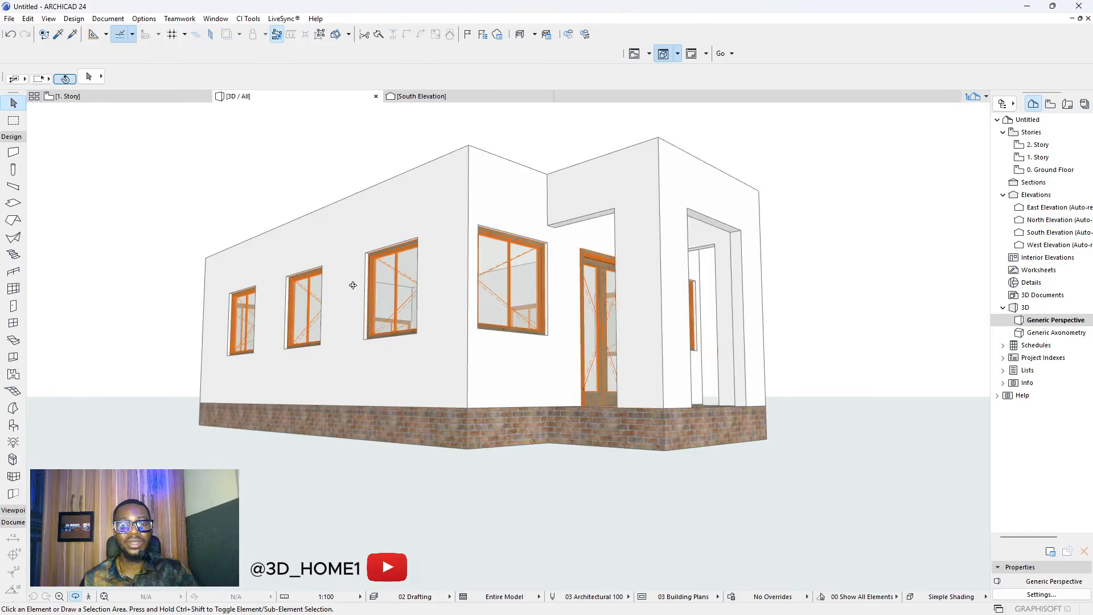
scroll(408, 328, "down", 2)
middle_click_drag(404, 337, 245, 311, "shift")
middle_click_drag(659, 313, 431, 320, "shift")
left_click_drag(690, 325, 503, 336)
scroll(503, 336, "up", 10)
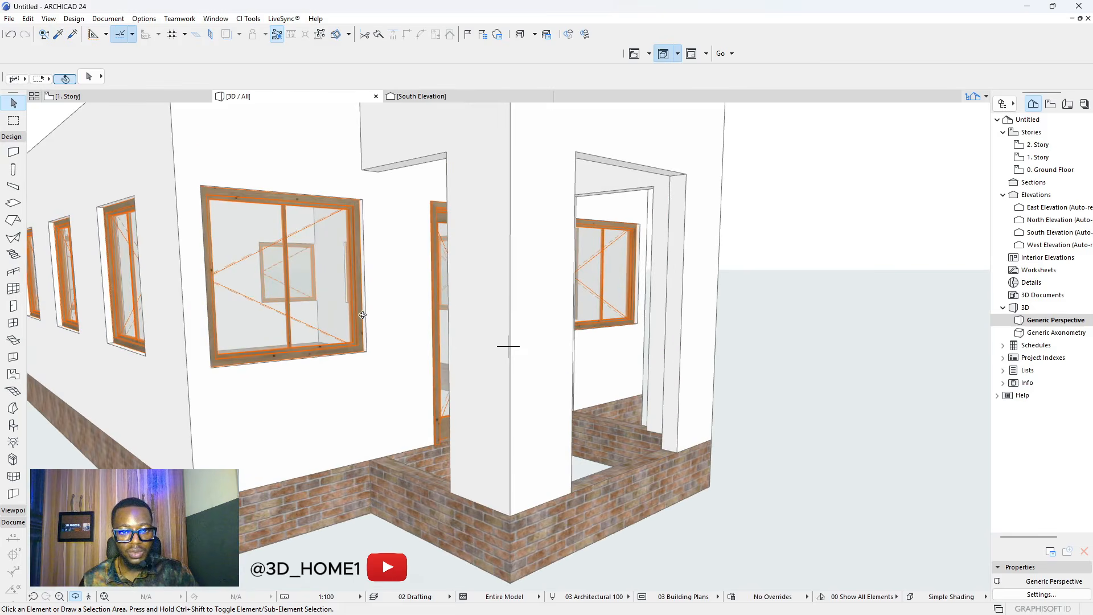
scroll(363, 315, "down", 3)
left_click_drag(671, 310, 574, 287)
scroll(596, 264, "up", 4)
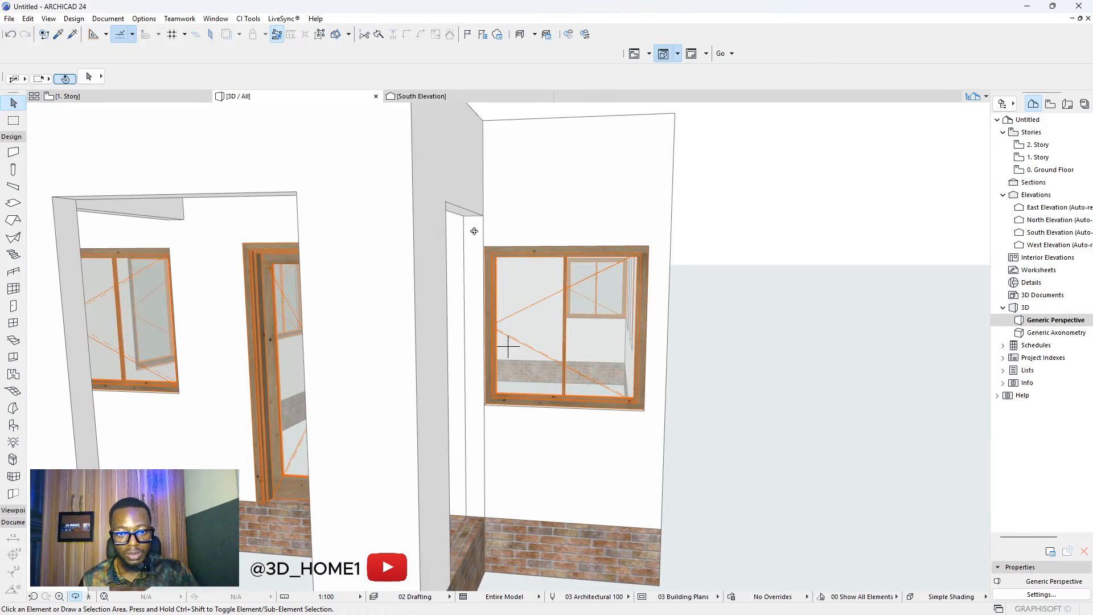
scroll(474, 230, "up", 1)
scroll(481, 226, "down", 2)
scroll(484, 217, "up", 4)
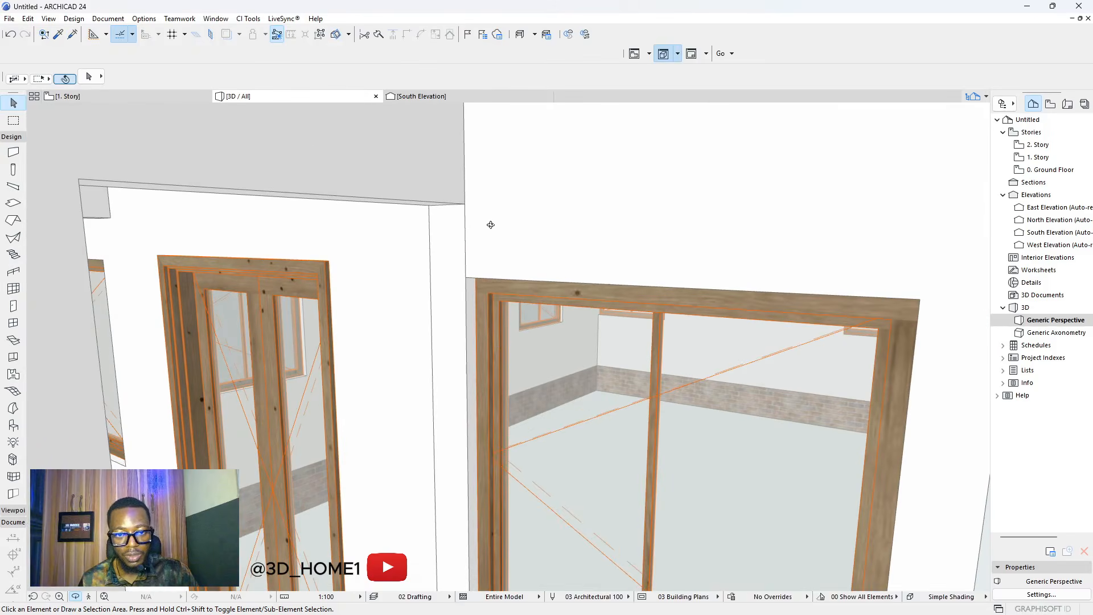
- Return to the 1. Story plan and stretch the porch's east side door opening slightly at its end by the front wall
left_click(169, 96)
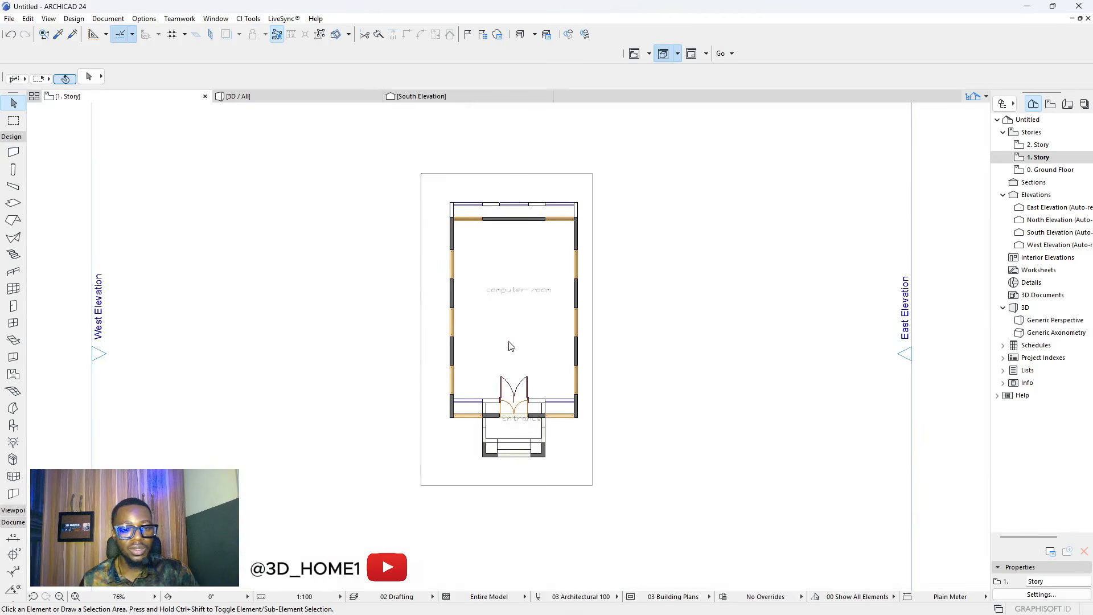
scroll(524, 420, "up", 15)
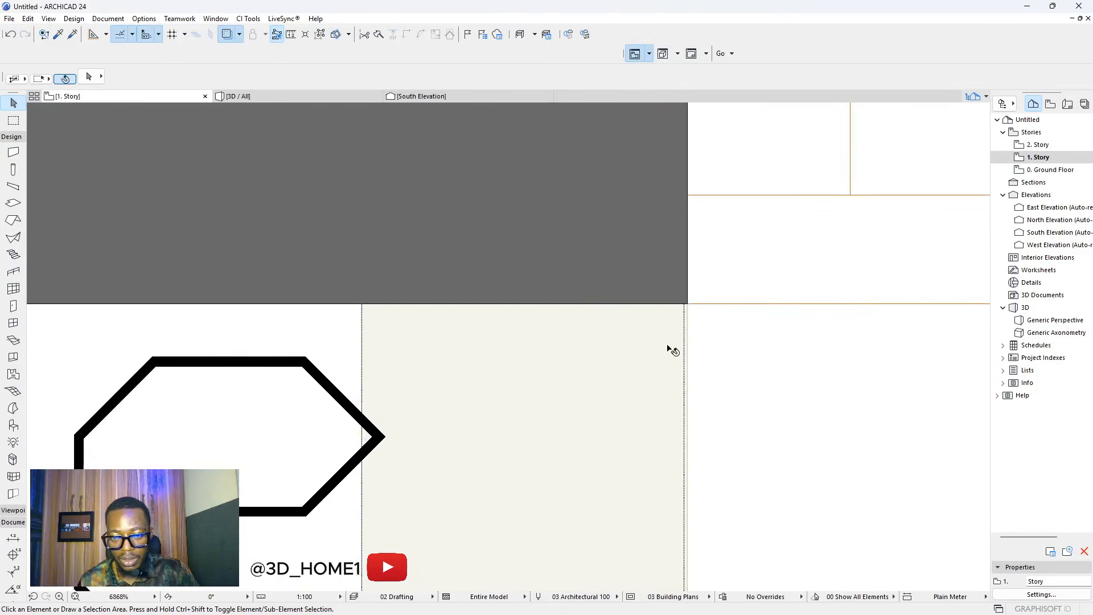
scroll(668, 345, "up", 3)
left_click(703, 290)
scroll(723, 276, "up", 10)
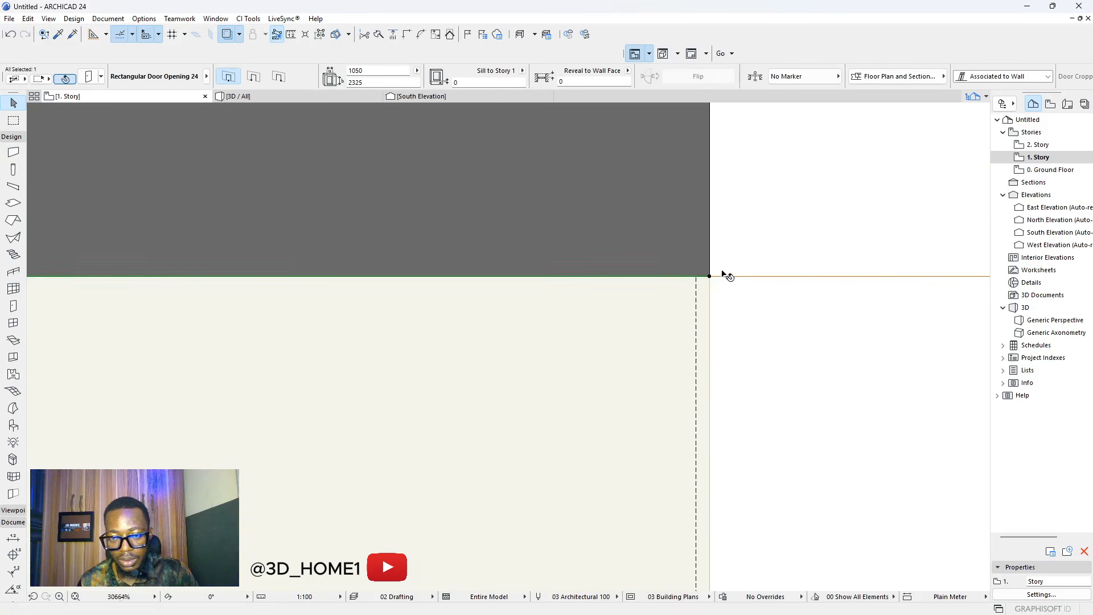
scroll(702, 297, "up", 1)
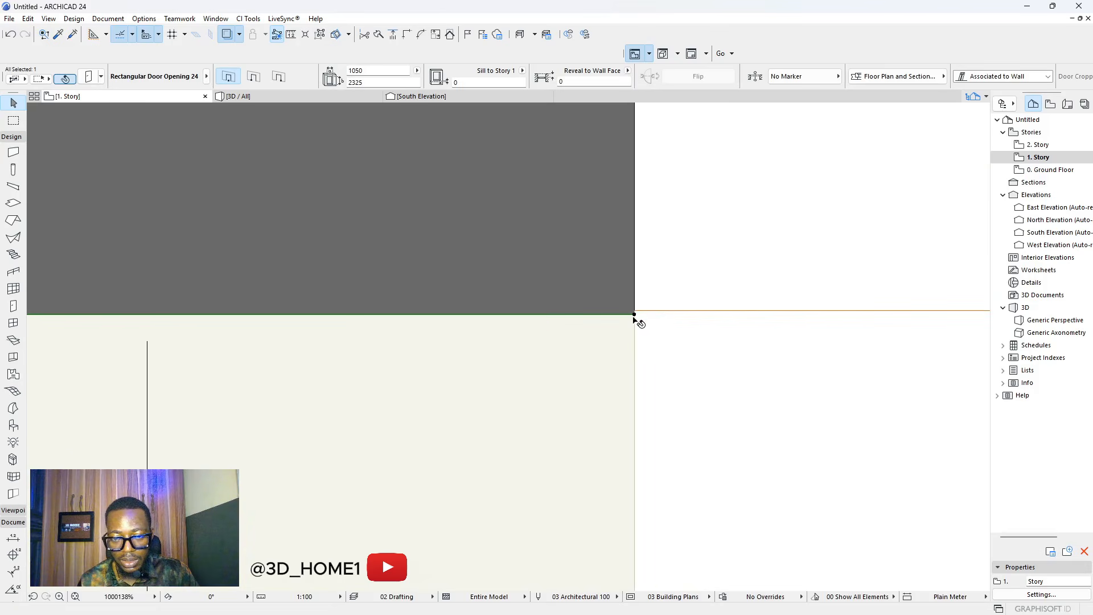
left_click(636, 316)
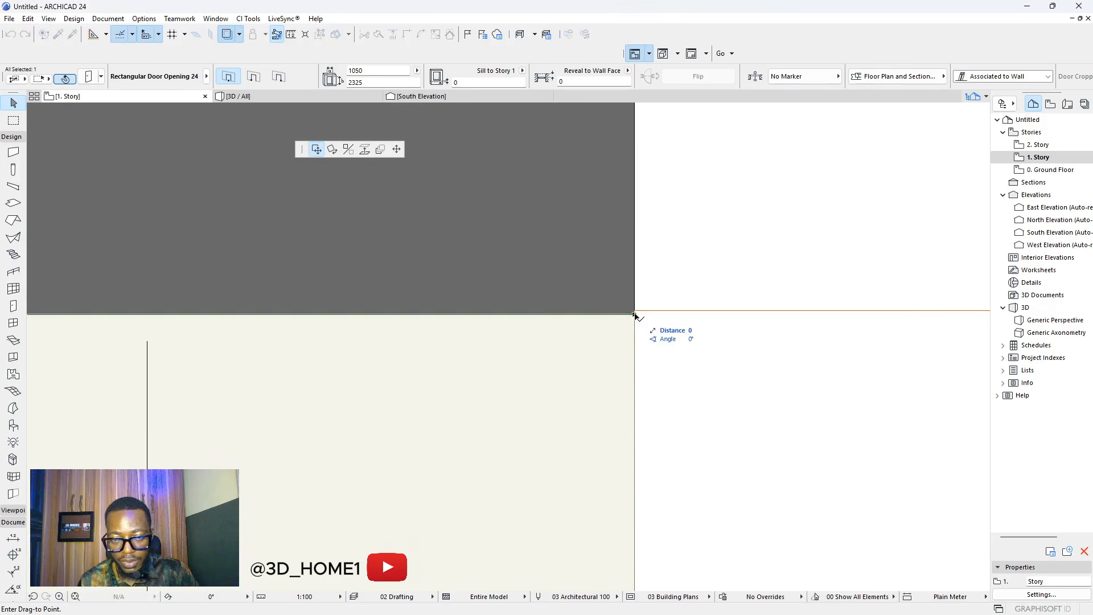
left_click(396, 148)
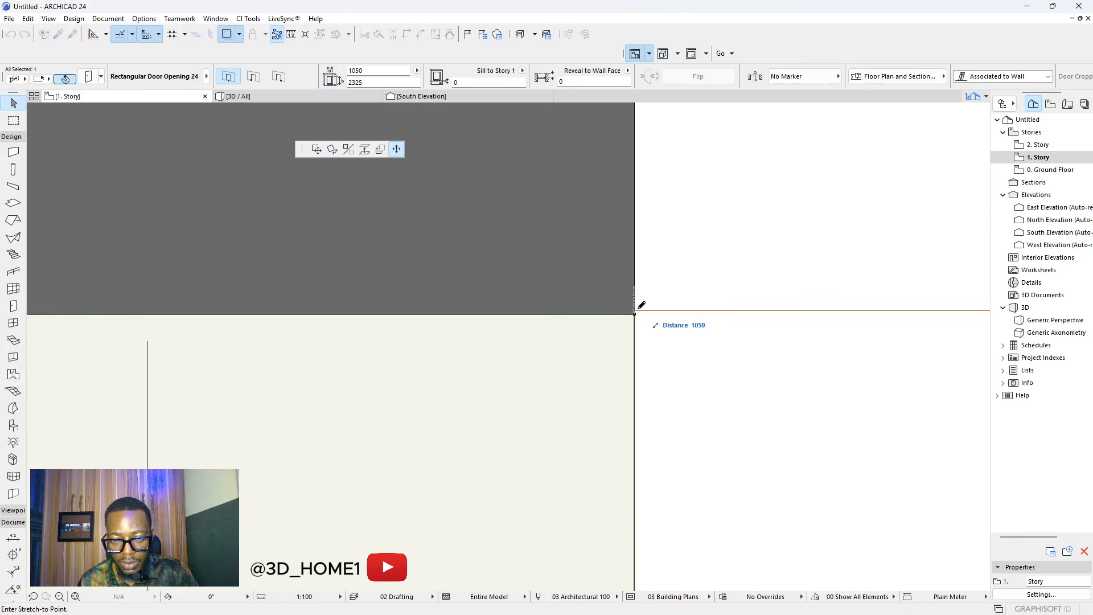
left_click(635, 341)
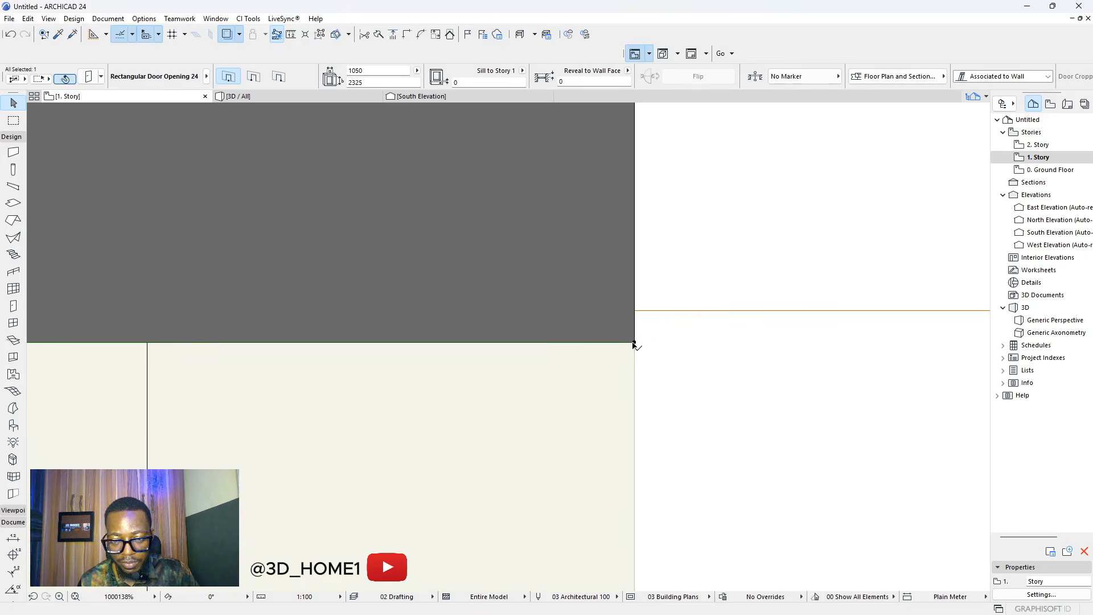
- Stretch the end of the porch's east side door opening to meet the outer face line of the front wall exactly
left_click(636, 340)
left_click(635, 310)
scroll(648, 337, "down", 8)
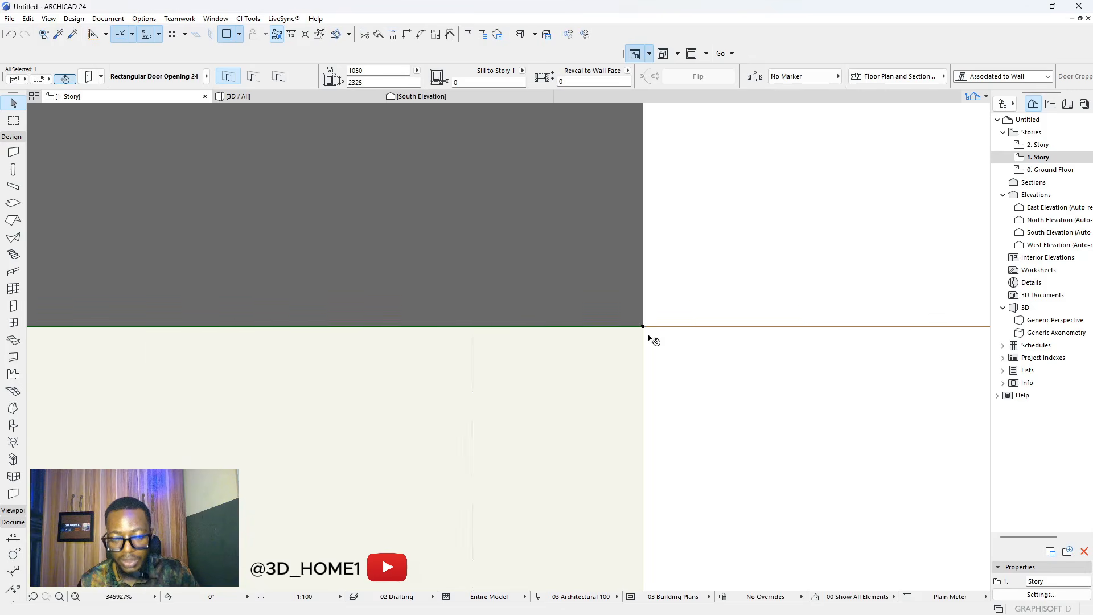
scroll(641, 310, "down", 10)
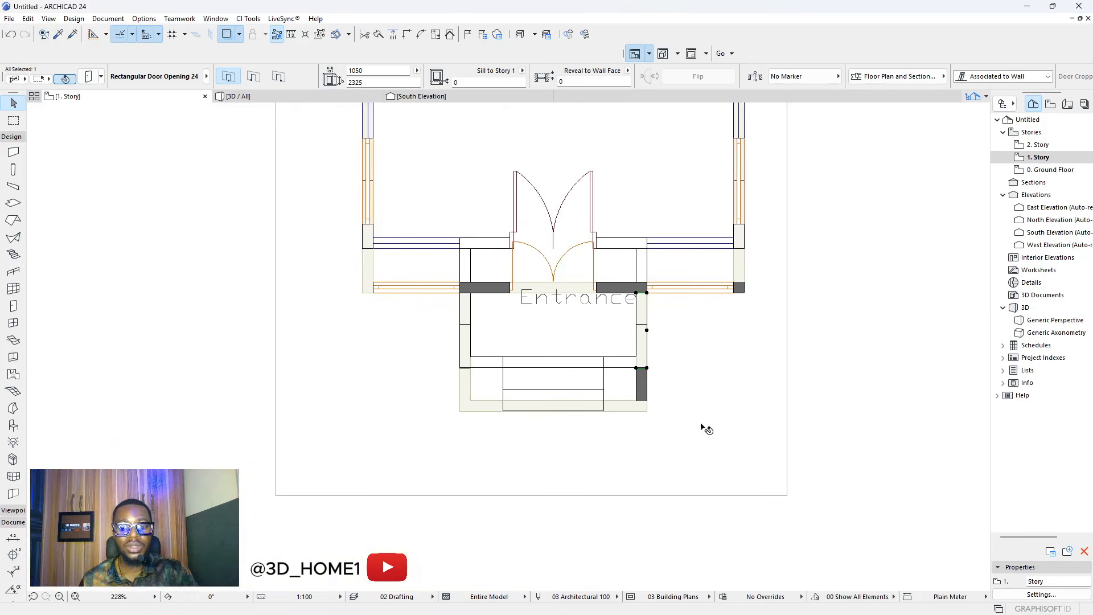
- Inspect the porch openings, entrance door and windows from several sides in the 3D view
left_click(415, 100)
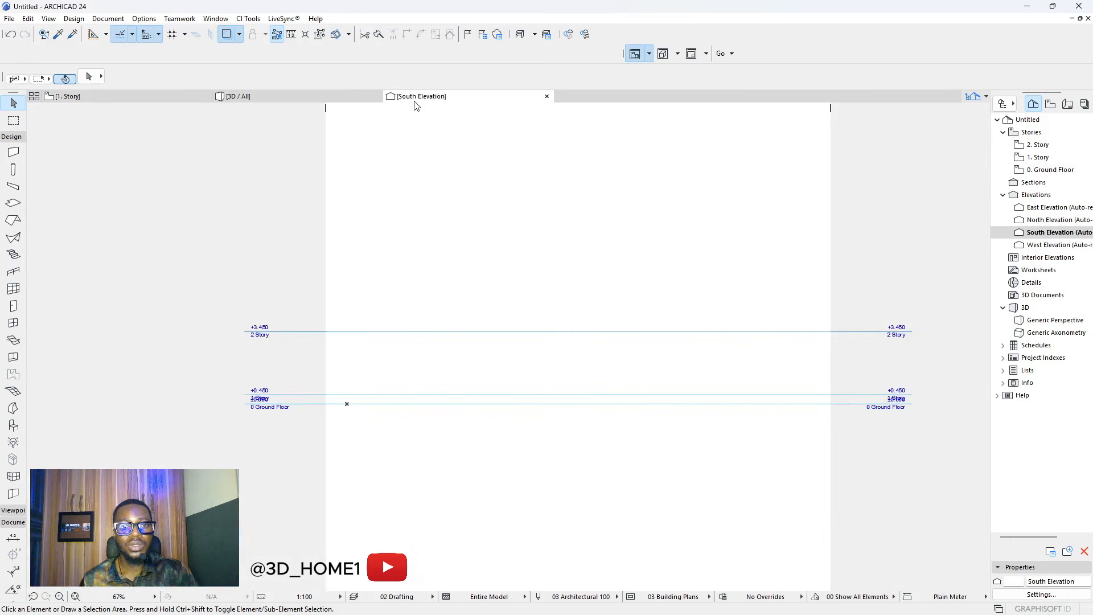
left_click(303, 100)
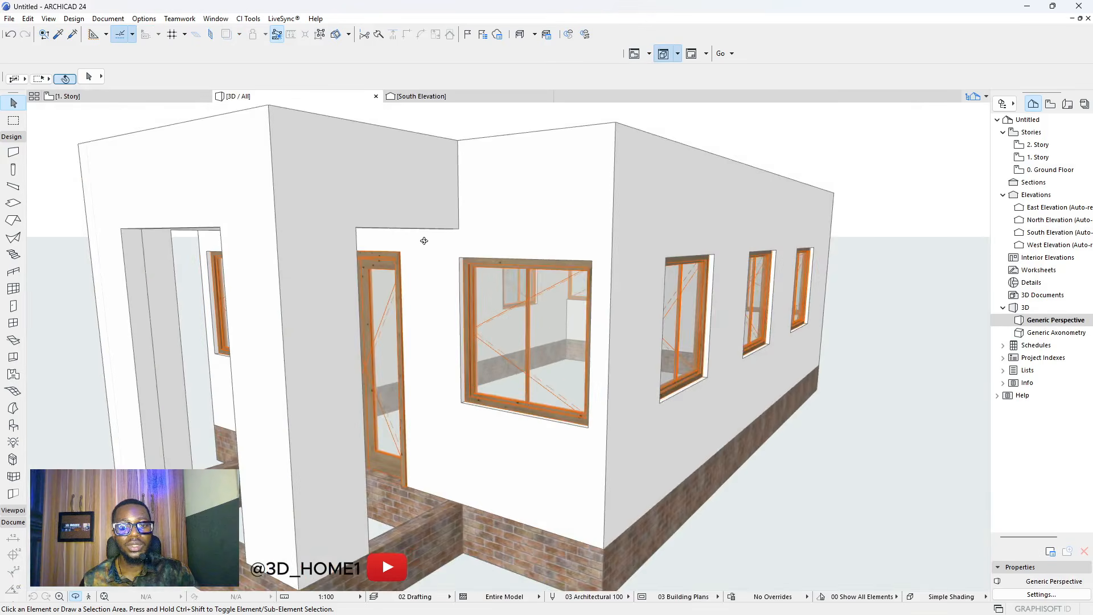
scroll(427, 245, "down", 2)
left_click_drag(508, 347, 642, 268)
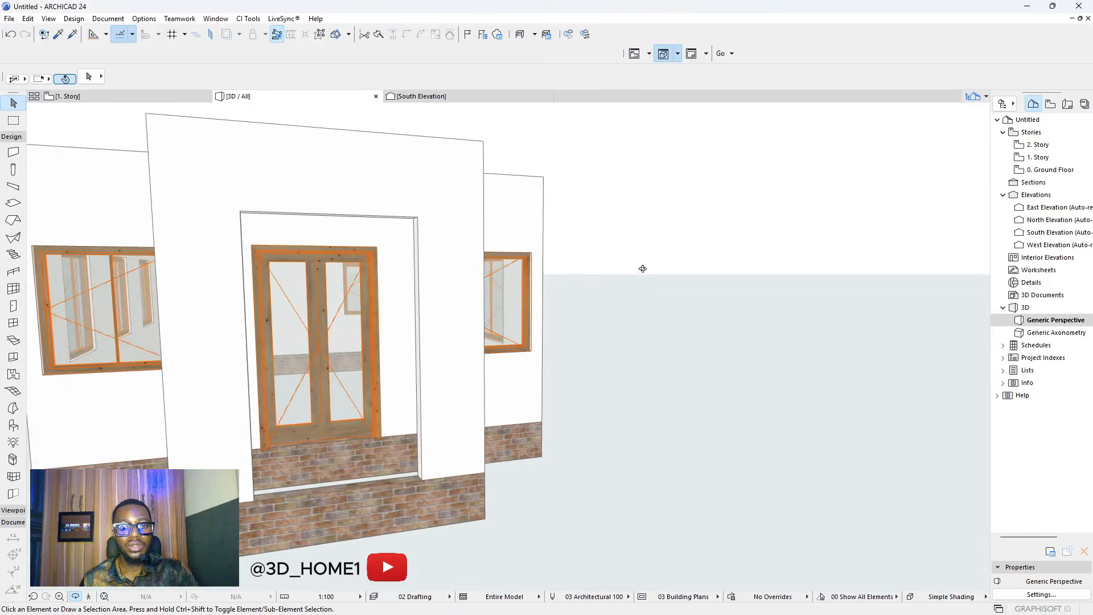
scroll(642, 269, "down", 3)
left_click_drag(449, 300, 310, 275)
scroll(714, 277, "down", 2)
scroll(450, 347, "up", 4)
scroll(508, 345, "down", 2)
left_click_drag(592, 280, 572, 293)
scroll(573, 292, "down", 5)
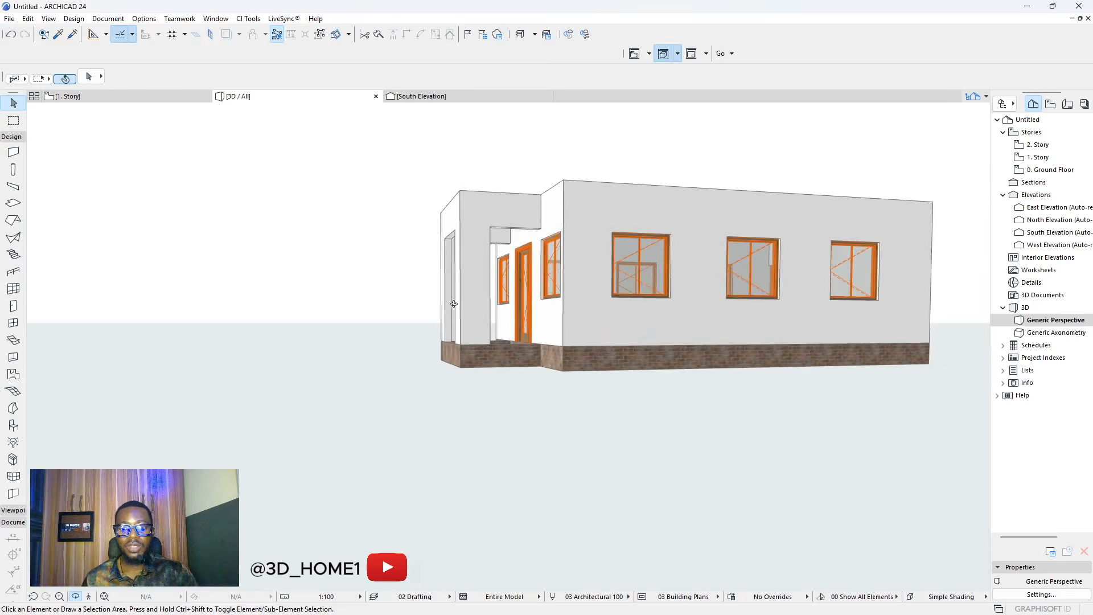
left_click_drag(672, 283, 679, 285)
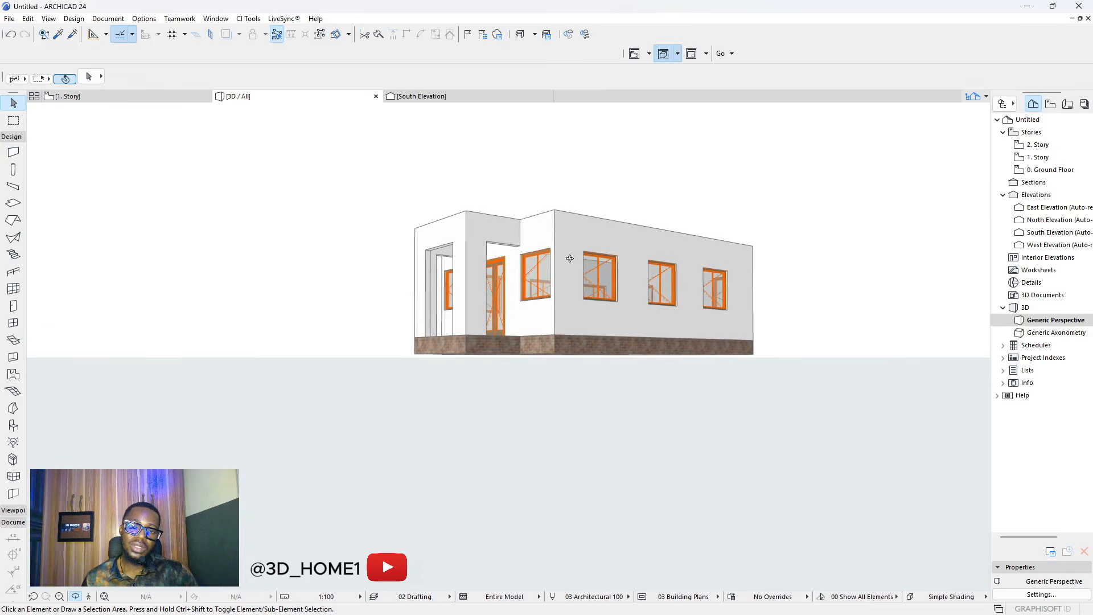
scroll(569, 259, "up", 4)
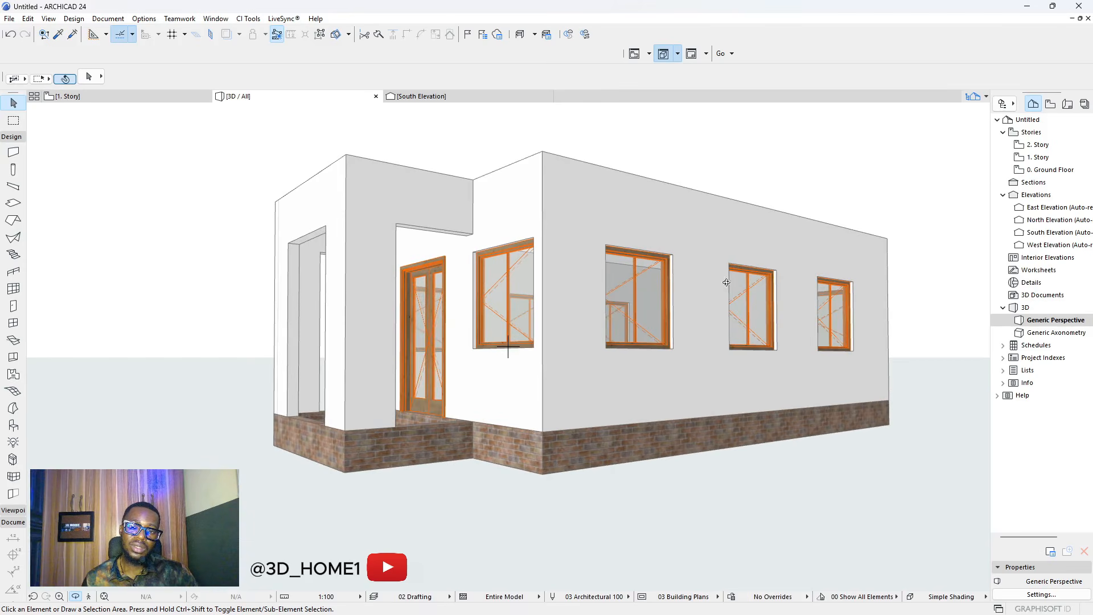
left_click_drag(801, 304, 365, 344)
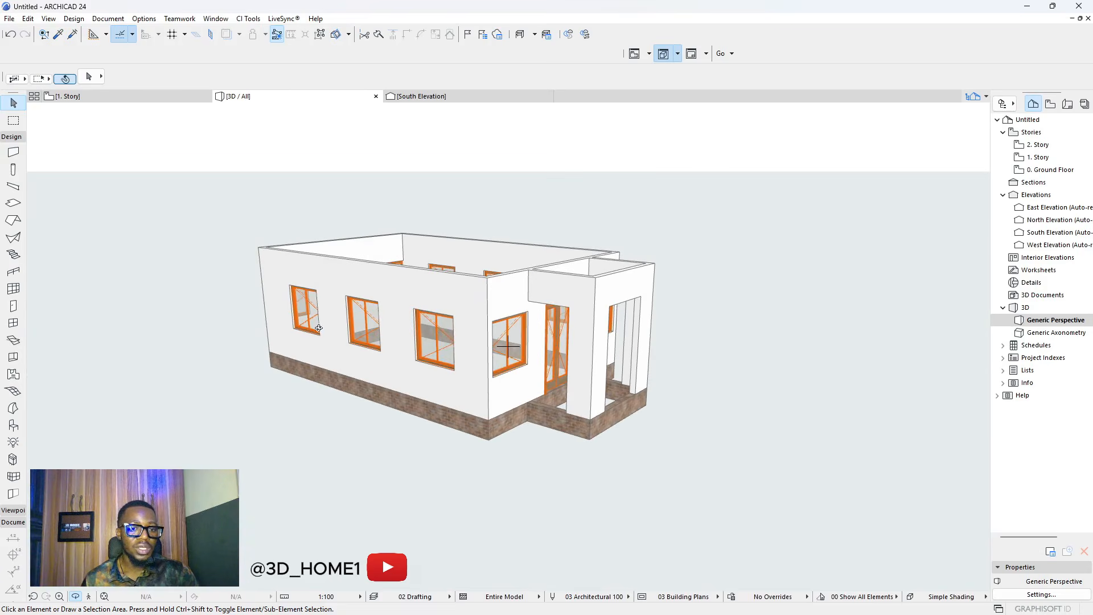
- Select all windows and enable their simple outside casing, with a casing thickness of 50 and an offset at the opening edge of 10
left_click(13, 323)
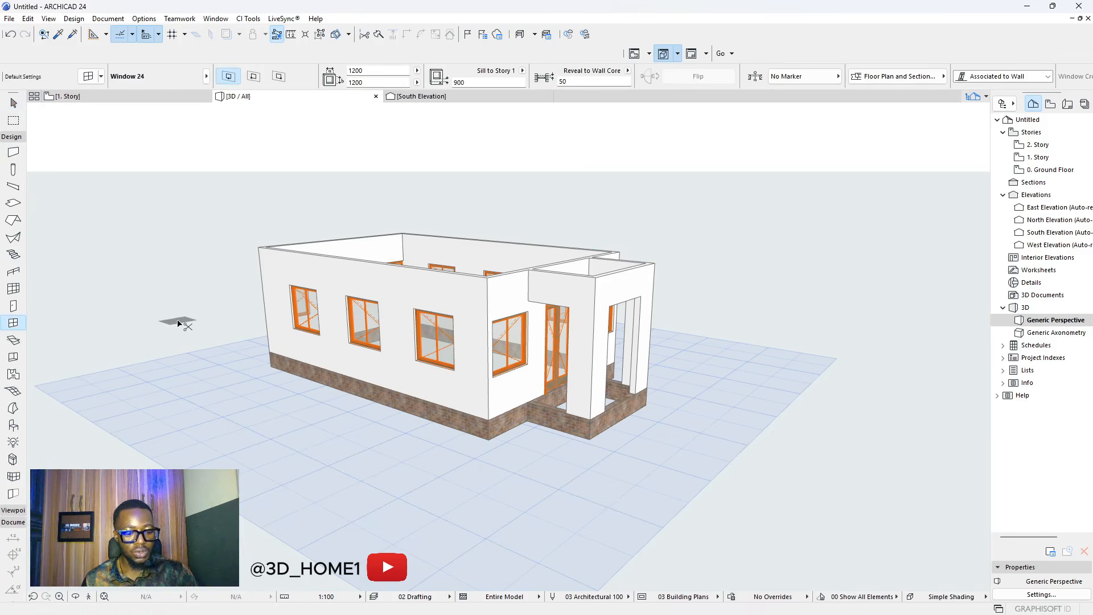
key("ctrl+a")
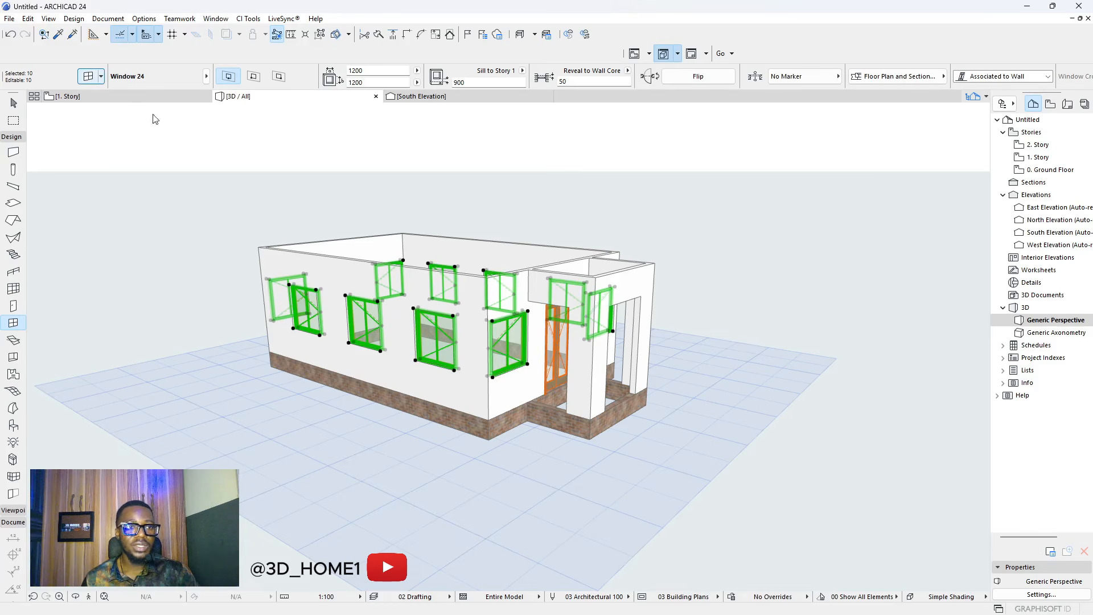
key("ctrl+t")
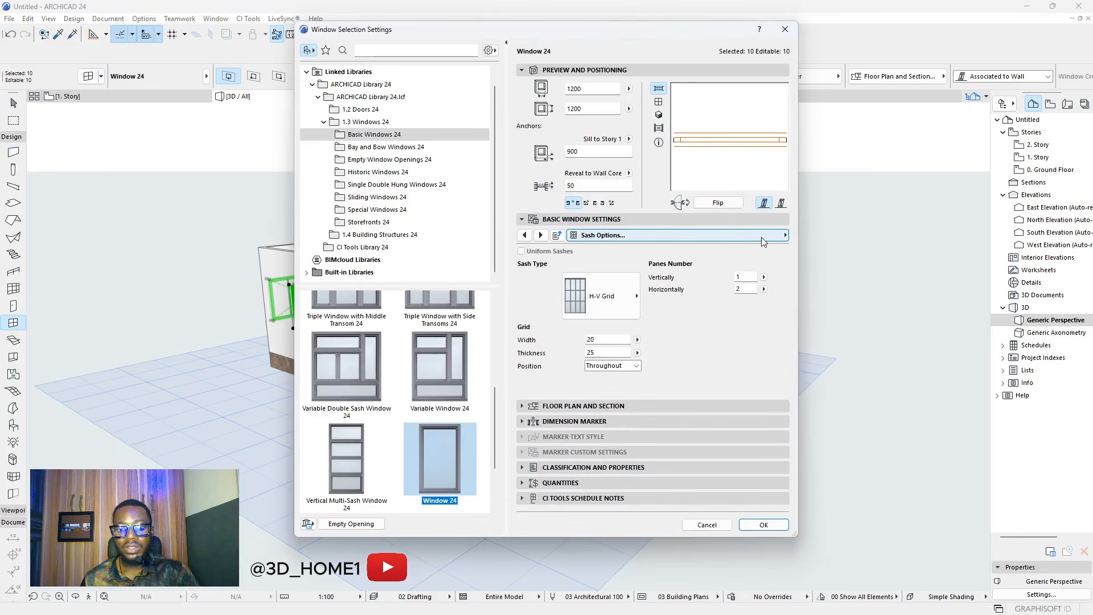
left_click(786, 236)
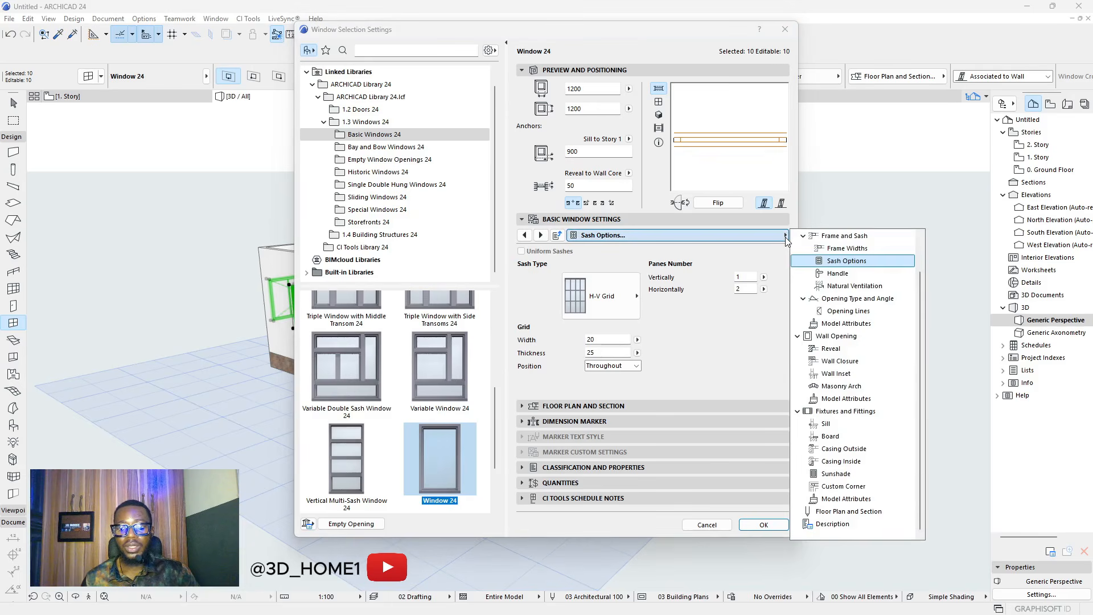
left_click(849, 449)
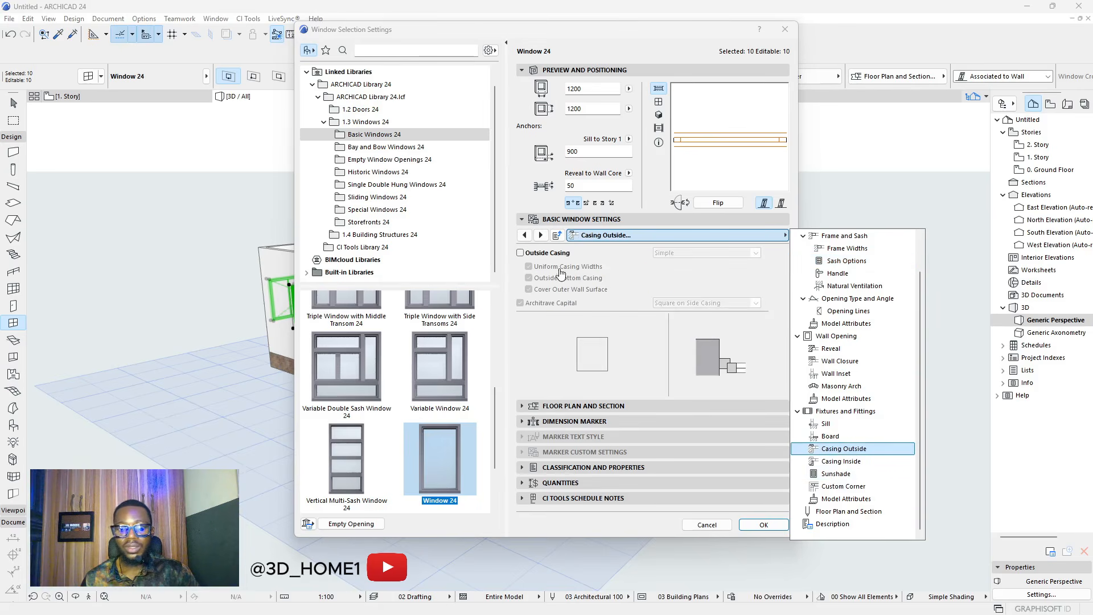
left_click(520, 253)
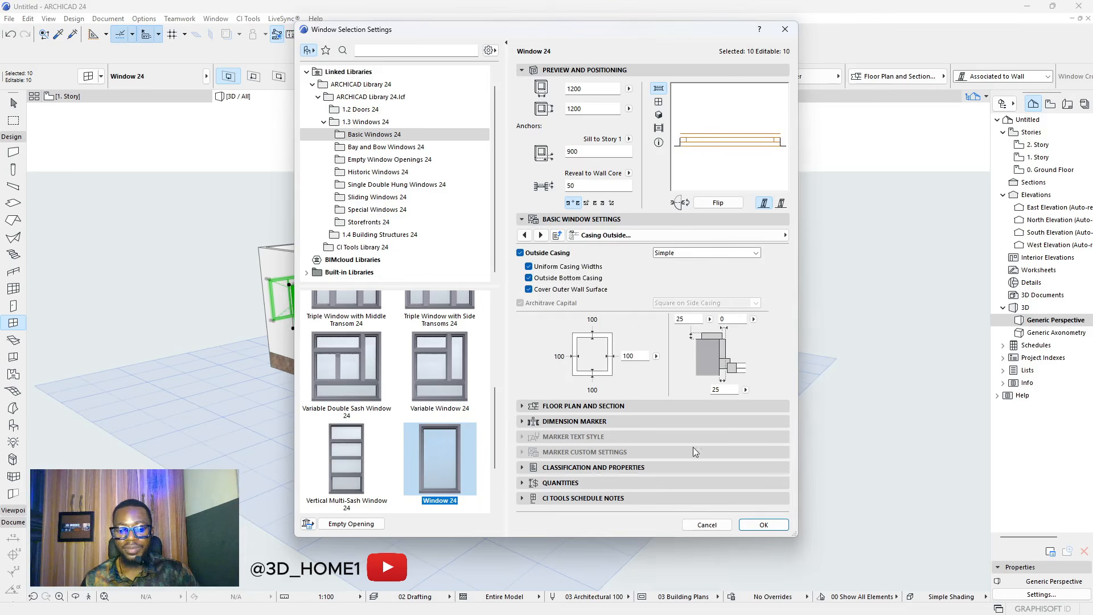
left_click(690, 319)
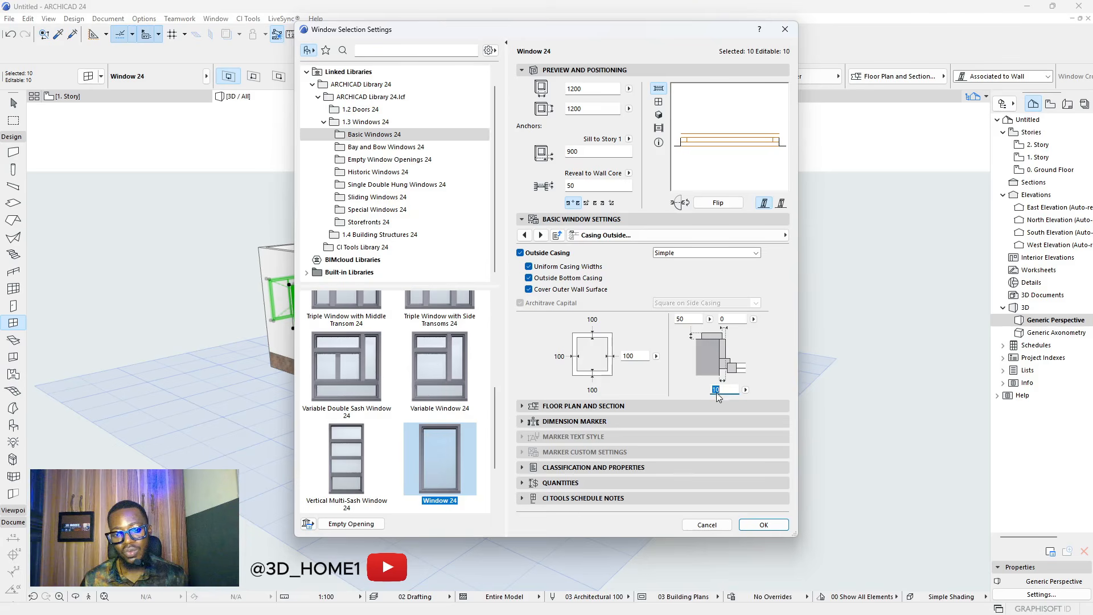
- Set the outside casing surface of all windows to Paint - Titanium White, apply the settings and clear the selection
left_click(783, 237)
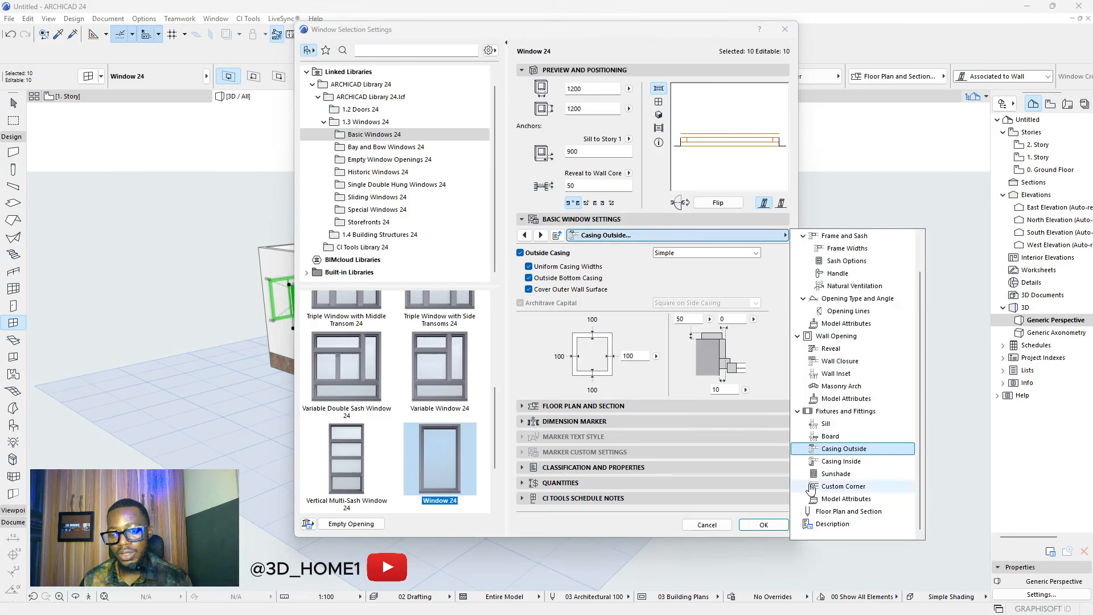
left_click(846, 499)
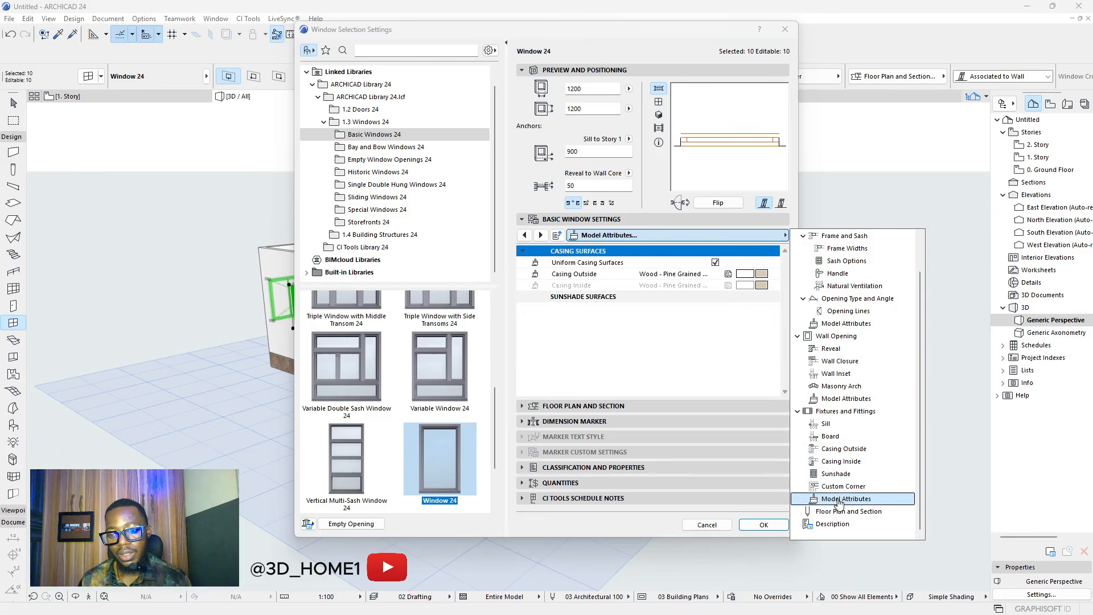
left_click(762, 276)
left_click(762, 275)
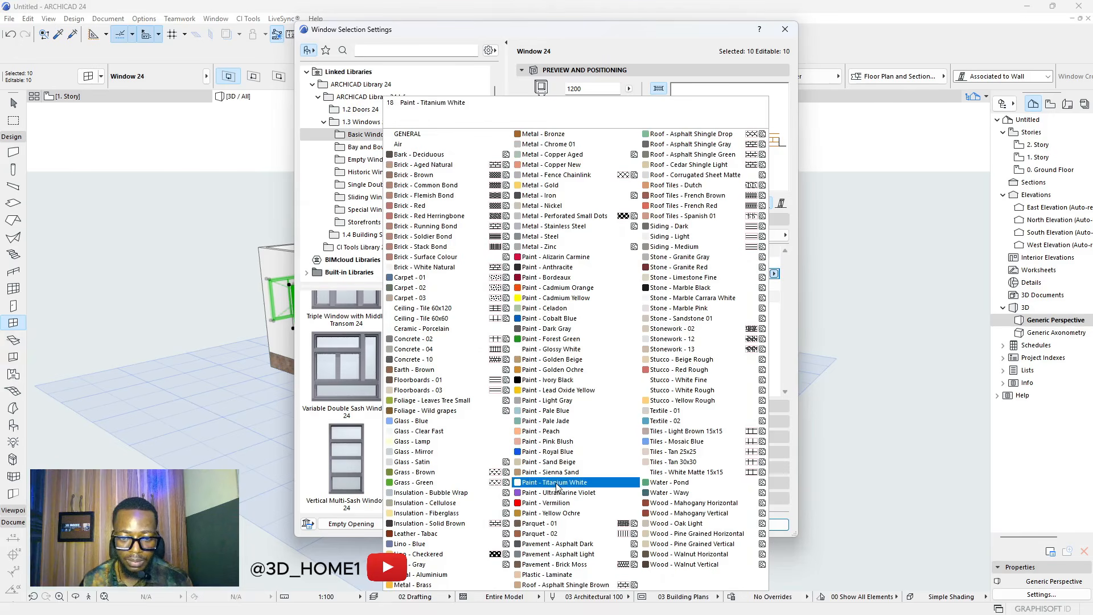
left_click(548, 482)
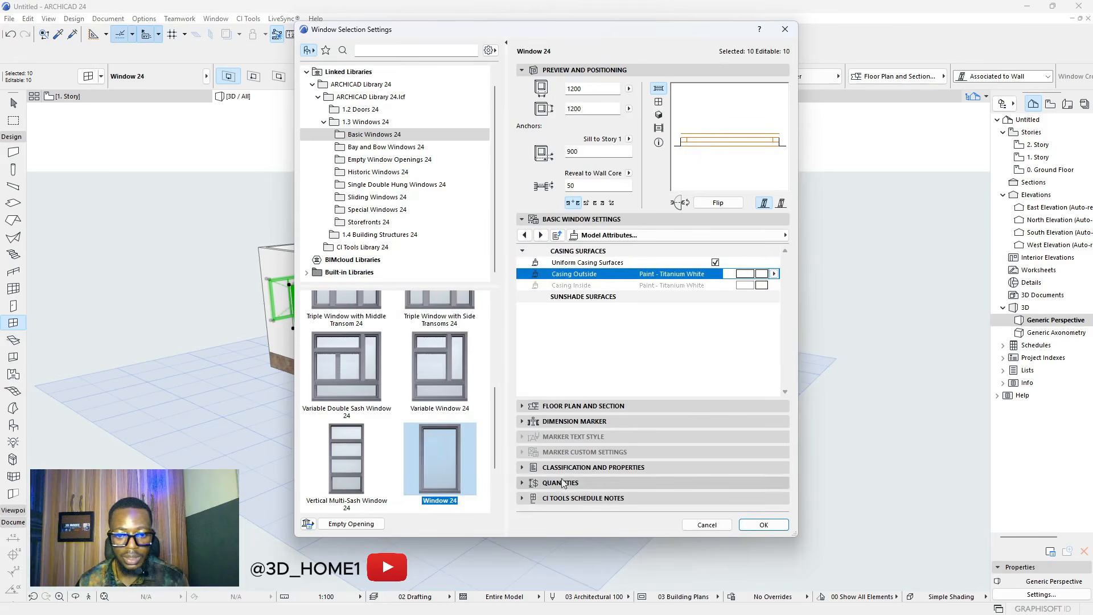
left_click(764, 525)
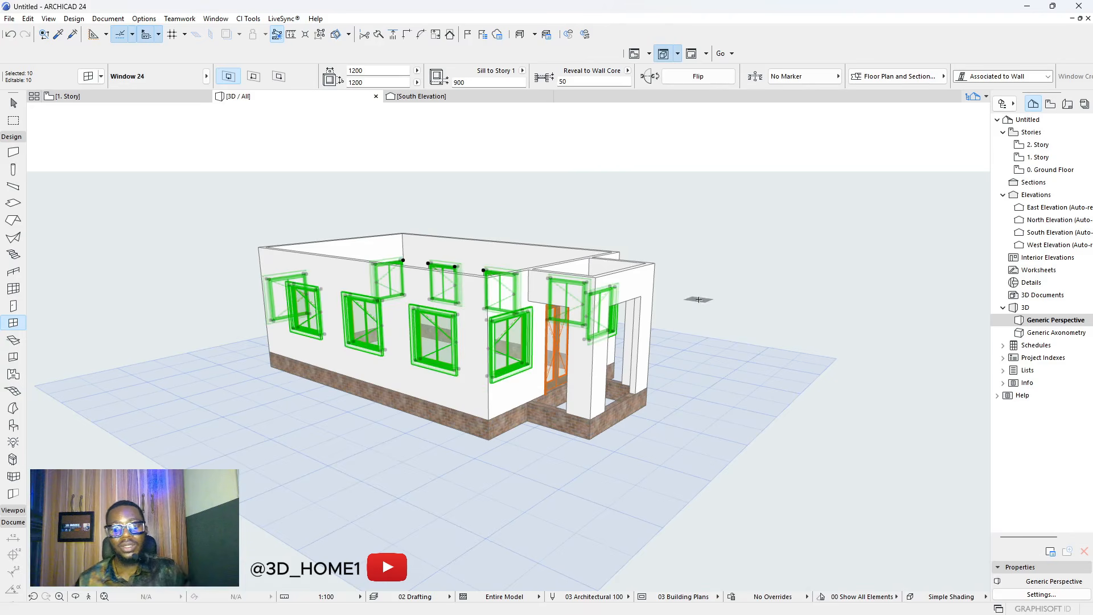
key("Escape")
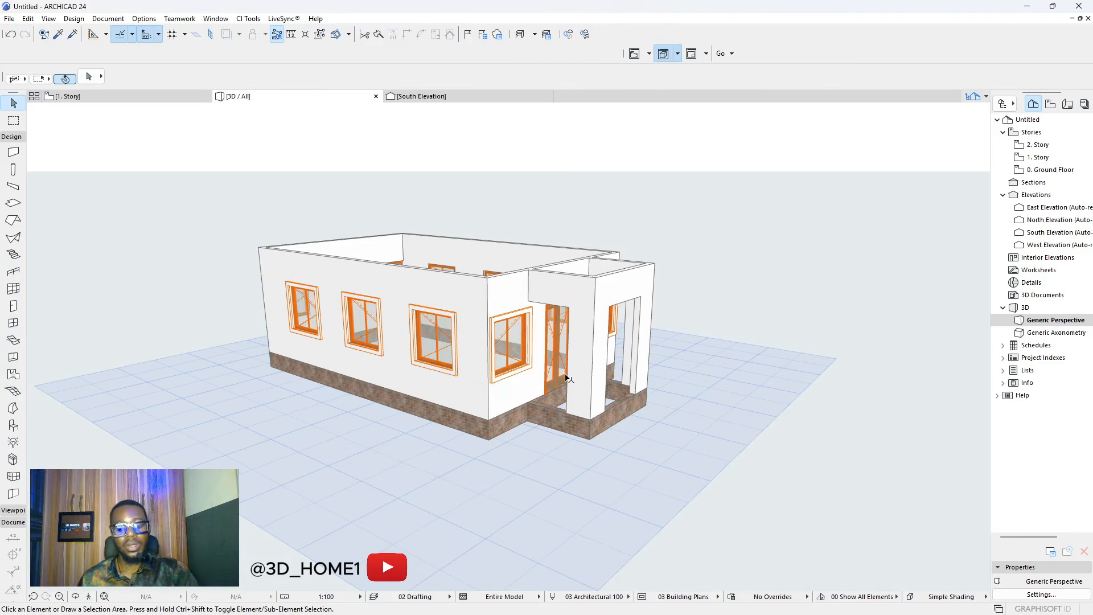
- Inspect the window casings in 3D and check the Floor Plan and Section settings of all windows
middle_click_drag(600, 393, 418, 348, "shift")
scroll(456, 375, "up", 4)
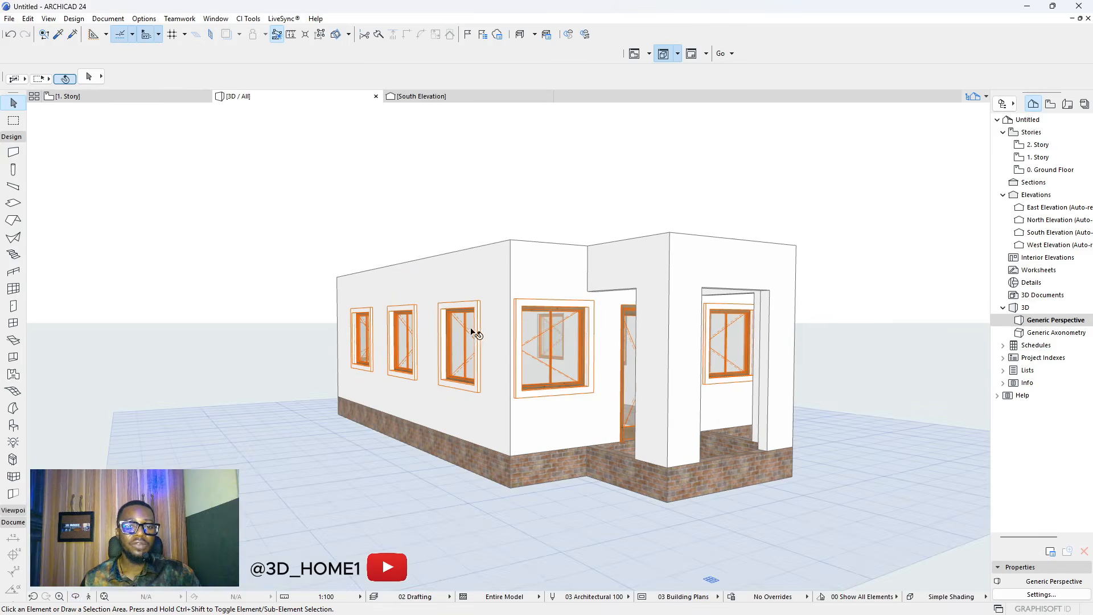
scroll(478, 339, "up", 2)
scroll(480, 324, "down", 1)
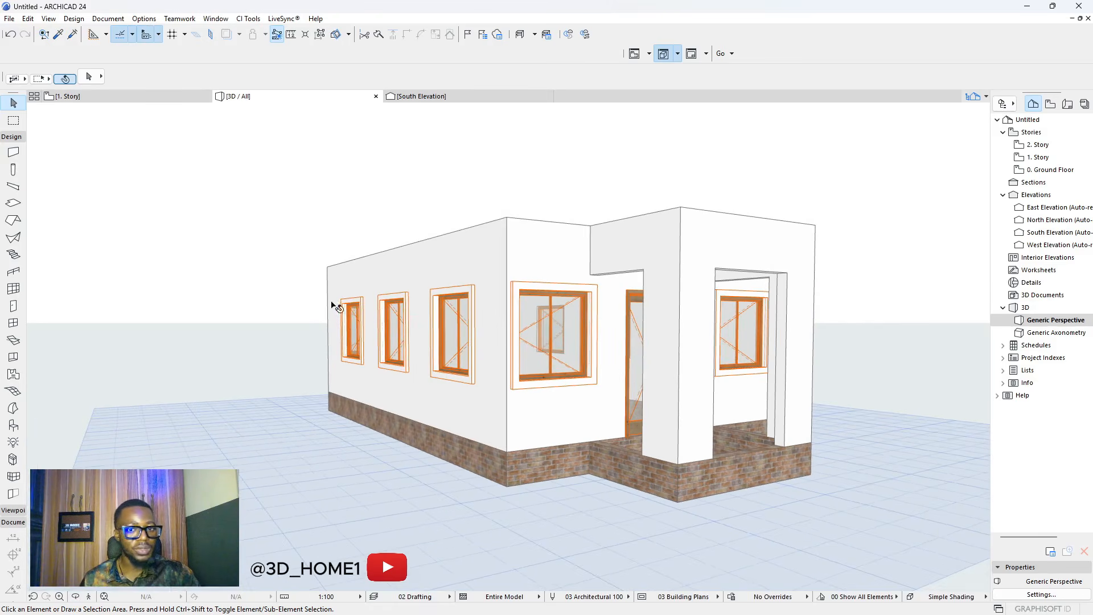
scroll(539, 310, "down", 1)
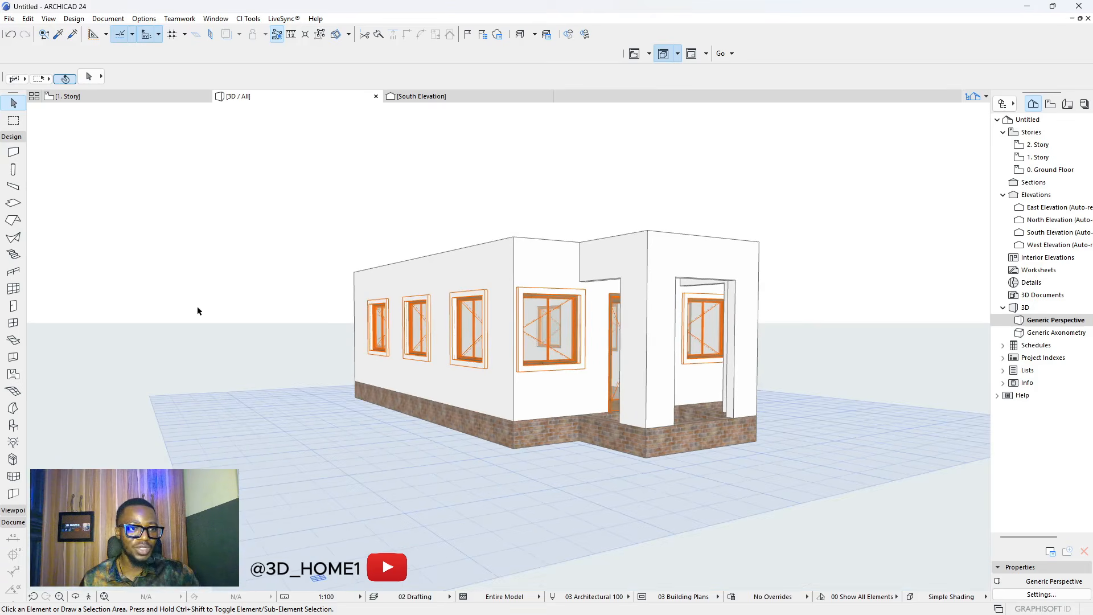
left_click(13, 323)
key("ctrl+a")
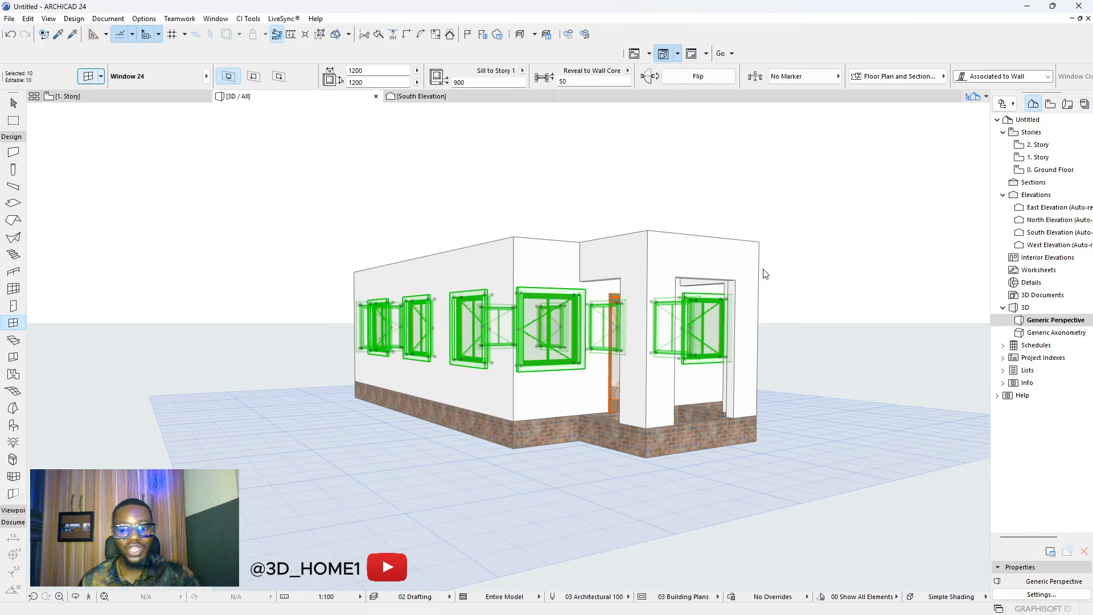
key("ctrl+t")
left_click(766, 236)
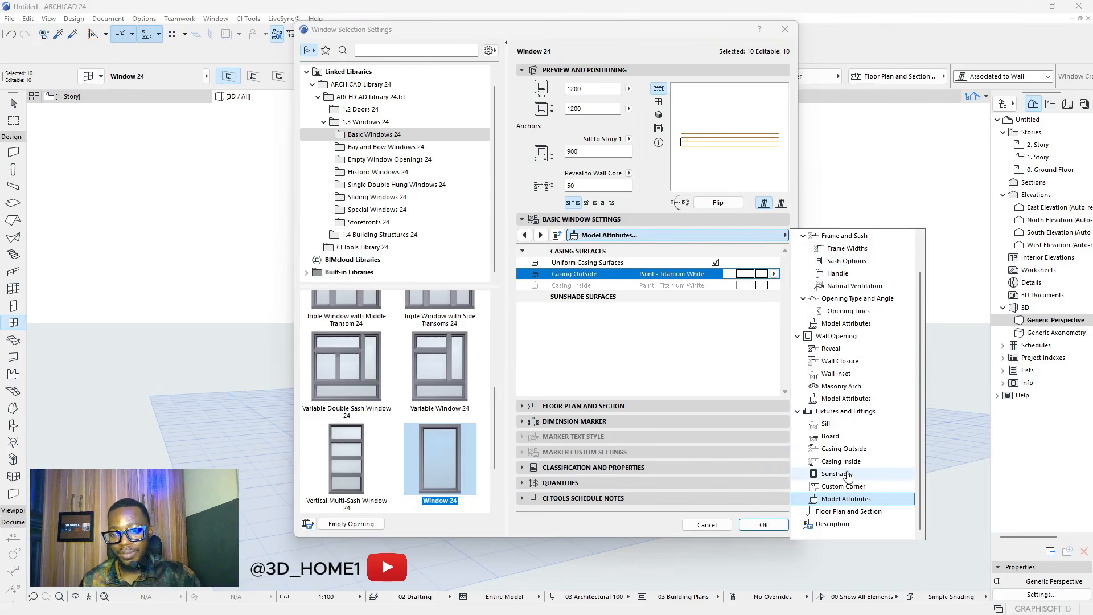
left_click(837, 511)
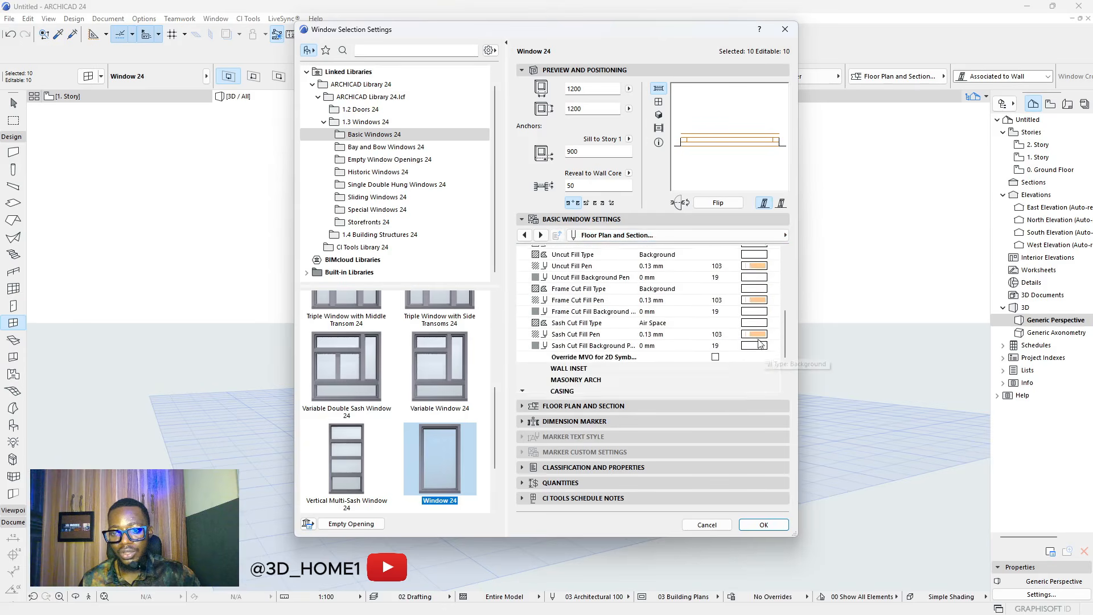
scroll(759, 343, "up", 3)
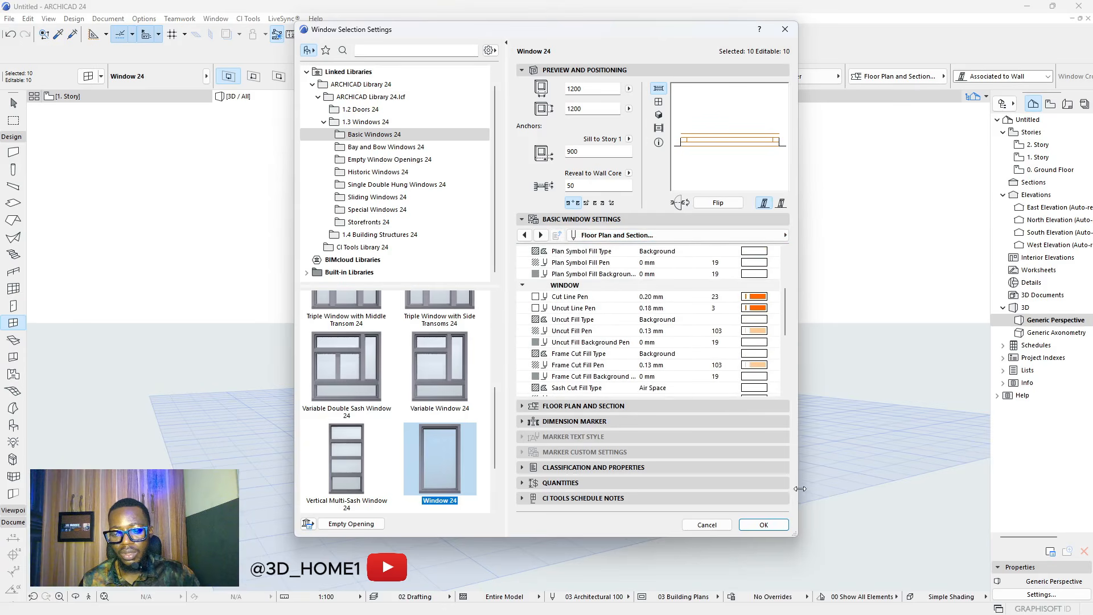
key("Return")
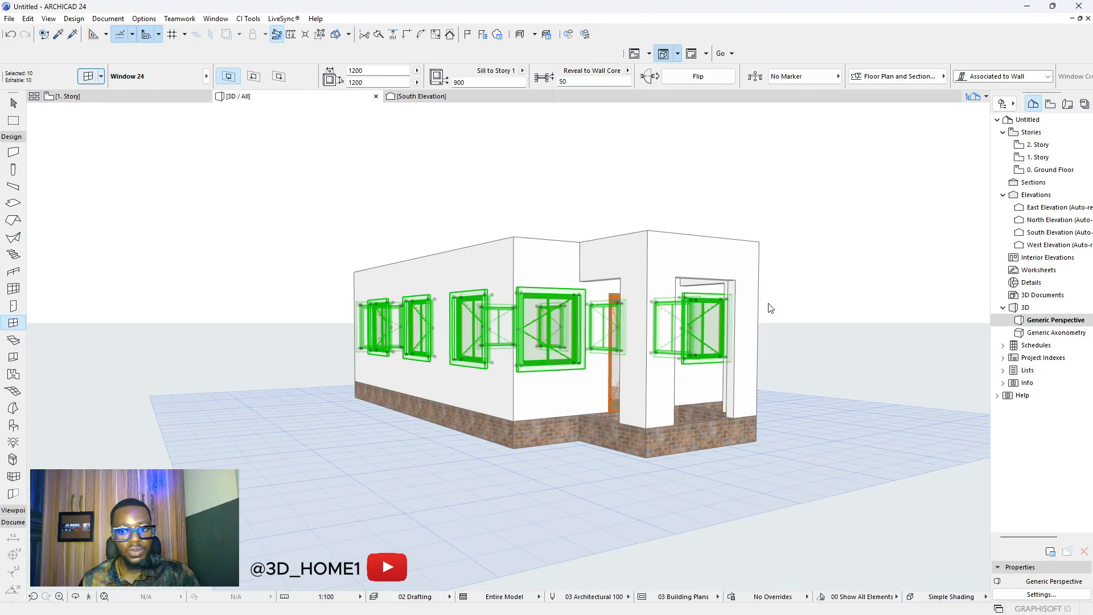
- In the floor plan and section settings of all selected windows, set the window's Cut Line Pen to black pen 1
key("ctrl+t")
left_click(781, 235)
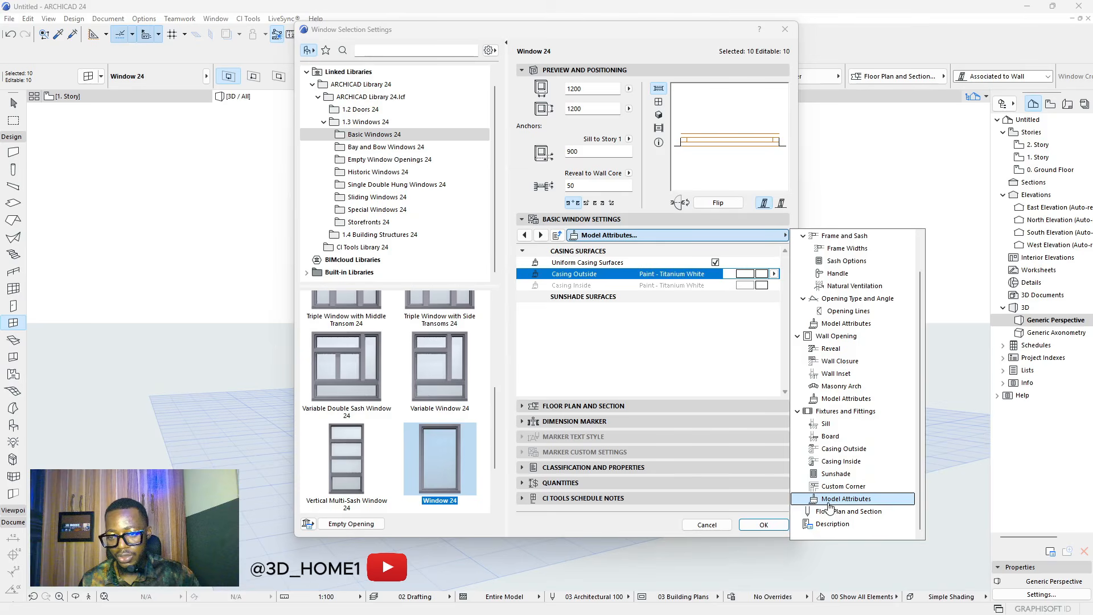
left_click(849, 511)
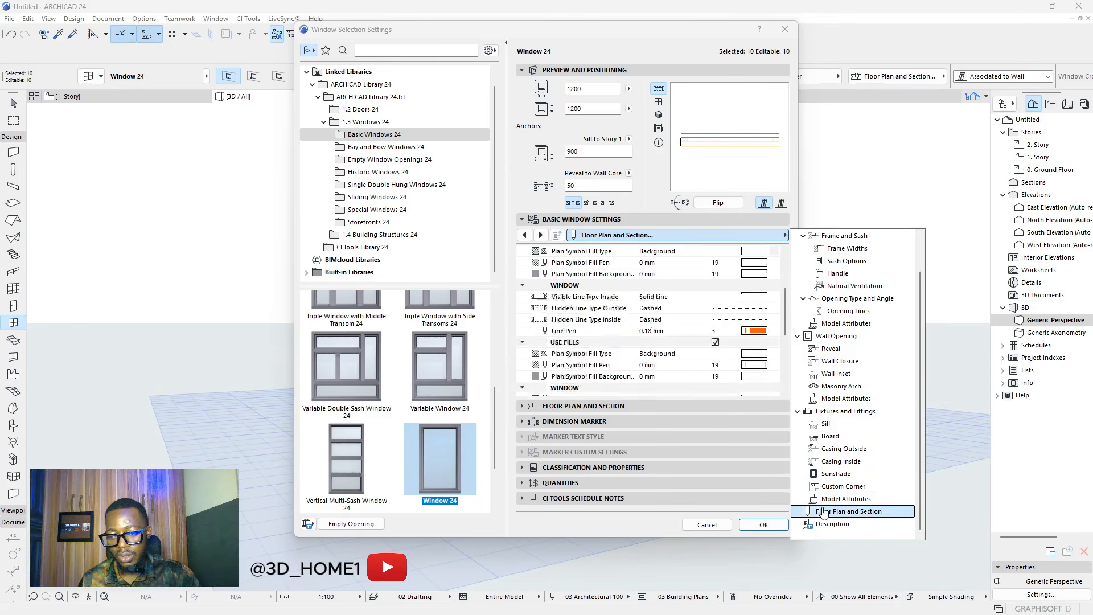
scroll(761, 312, "down", 1)
scroll(762, 311, "down", 3)
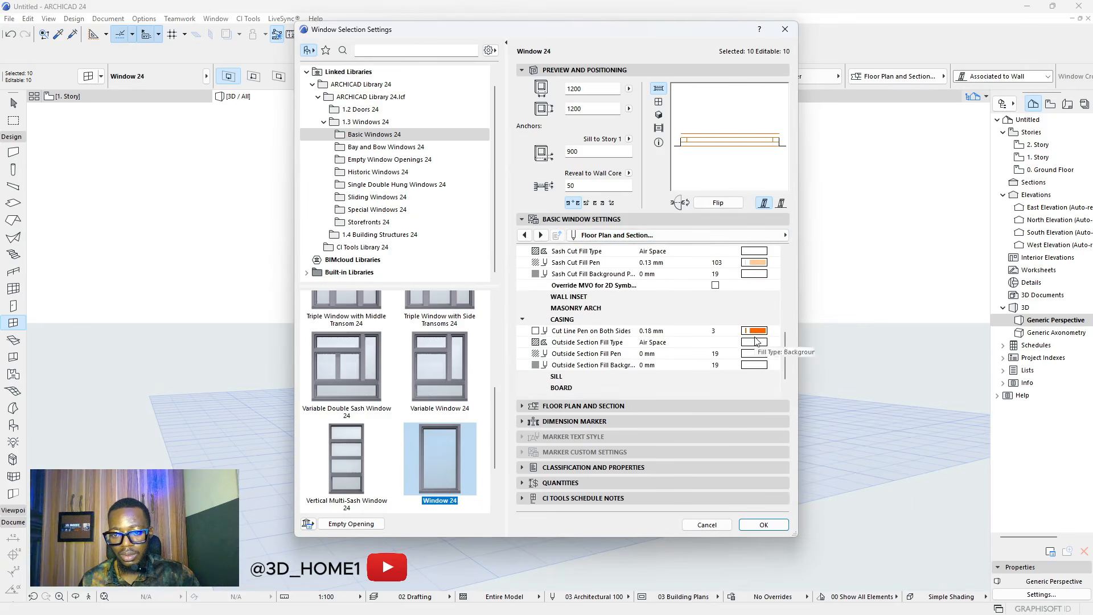
scroll(758, 330, "up", 6)
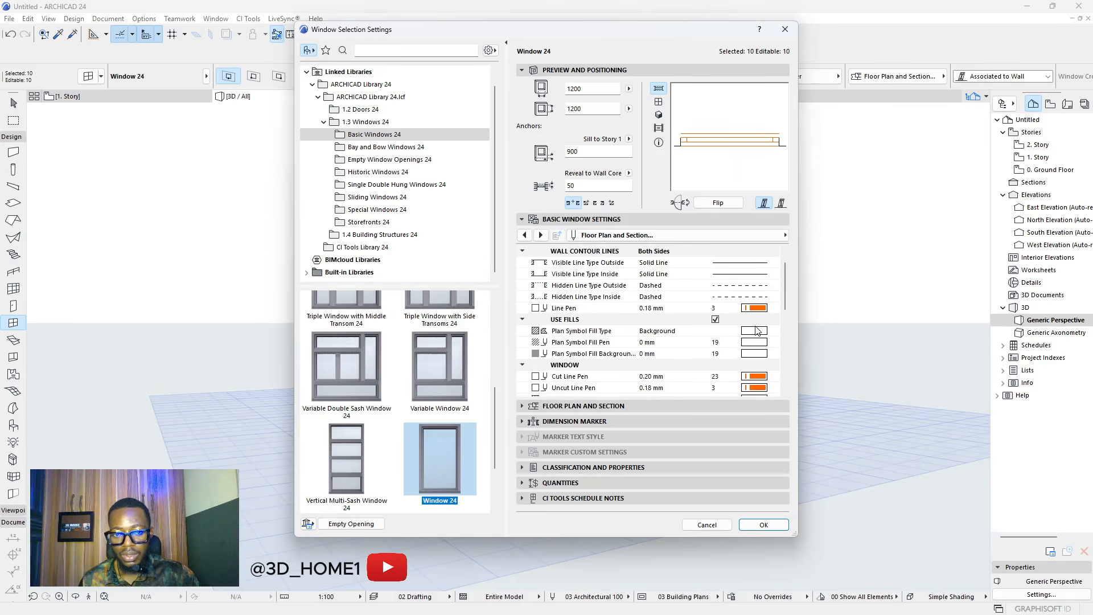
scroll(757, 331, "down", 3)
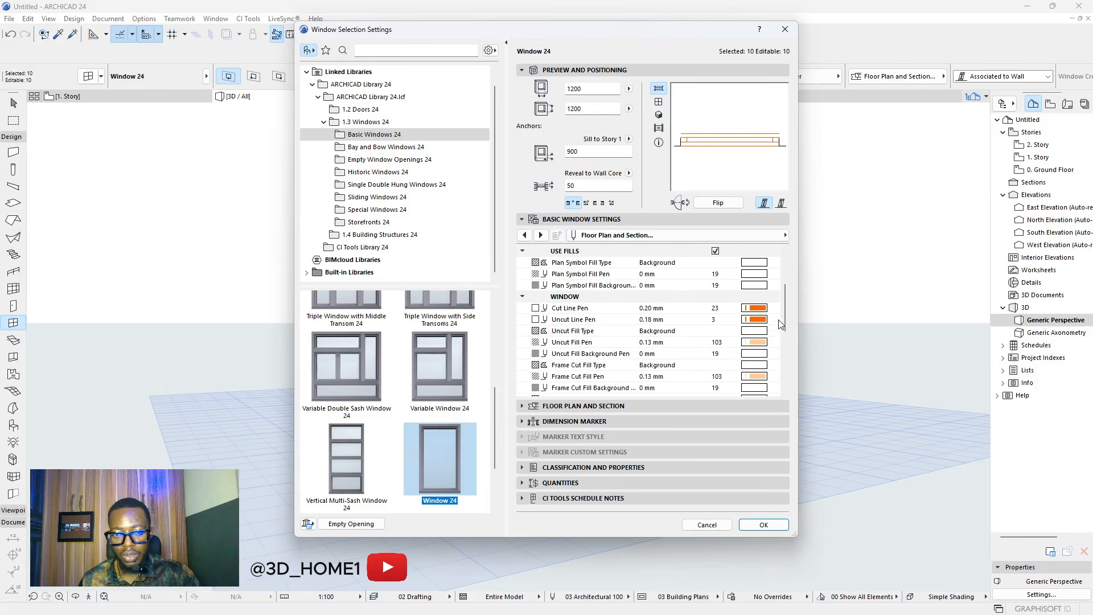
left_click(758, 308)
left_click(785, 306)
- Set the window's Uncut Line Pen to black pen 1, apply the settings and clear the selection
left_click(759, 320)
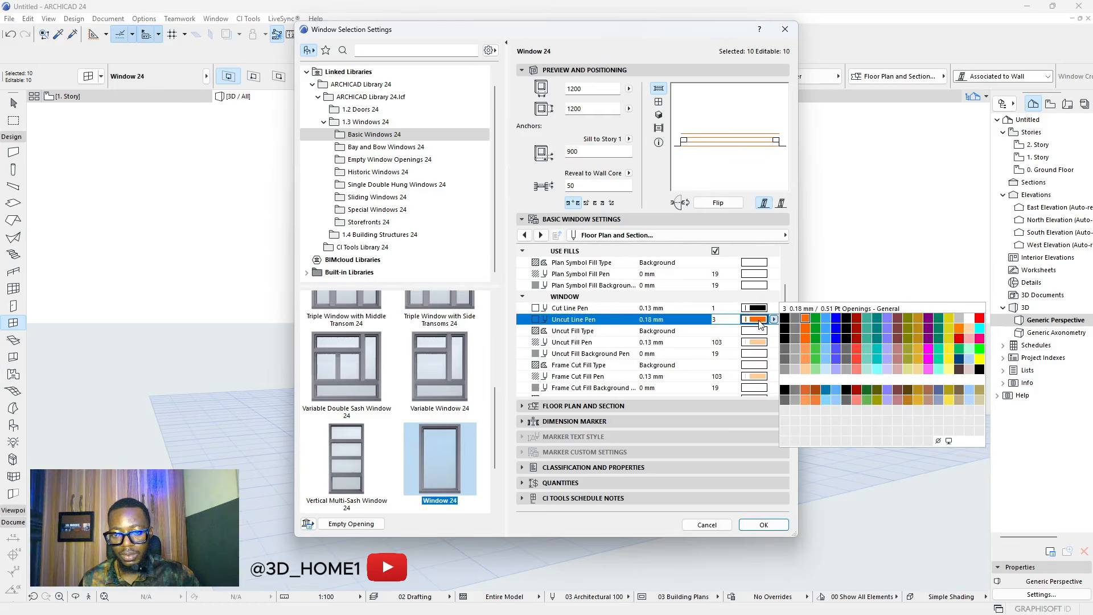
left_click(786, 320)
scroll(757, 342, "down", 6)
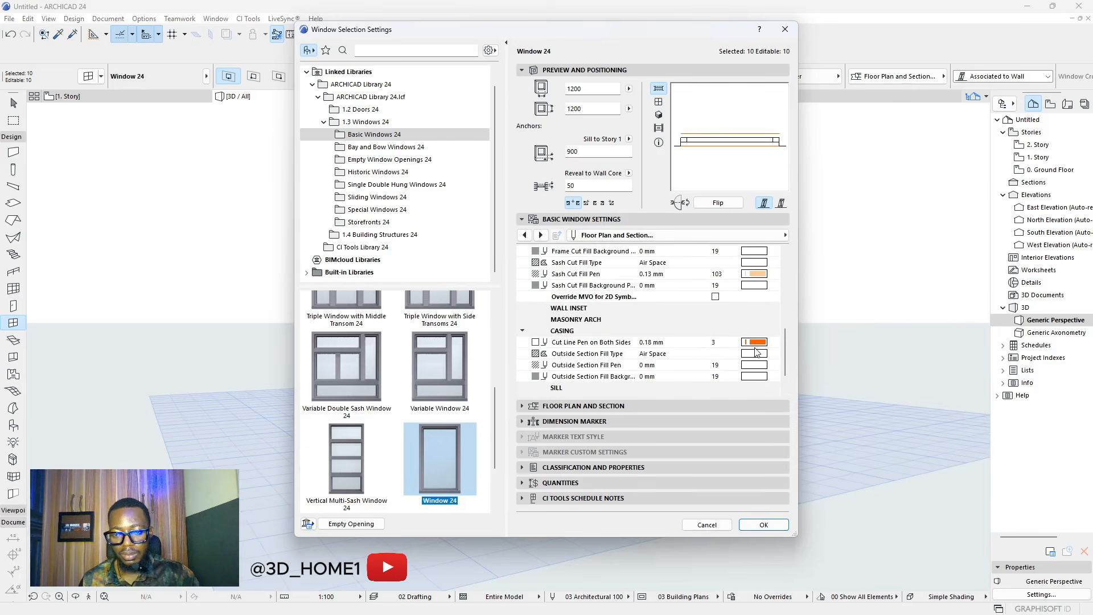
left_click(764, 525)
key("Escape")
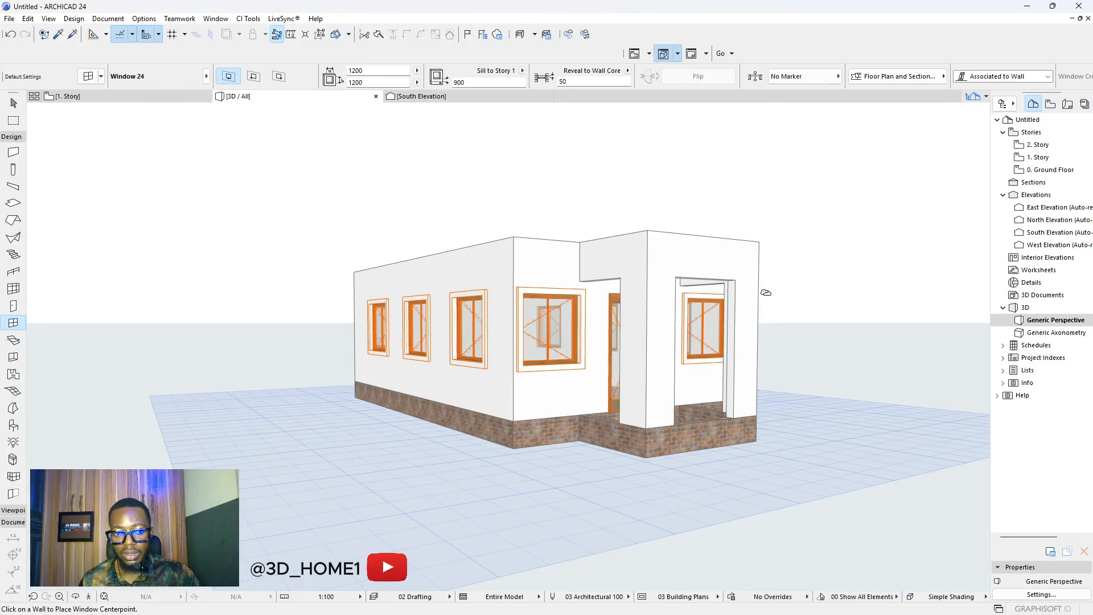
- Reselect all windows and set the casing's Cut Line Pen on Both Sides to black pen 1 in the floor plan and section settings
key("ctrl+a")
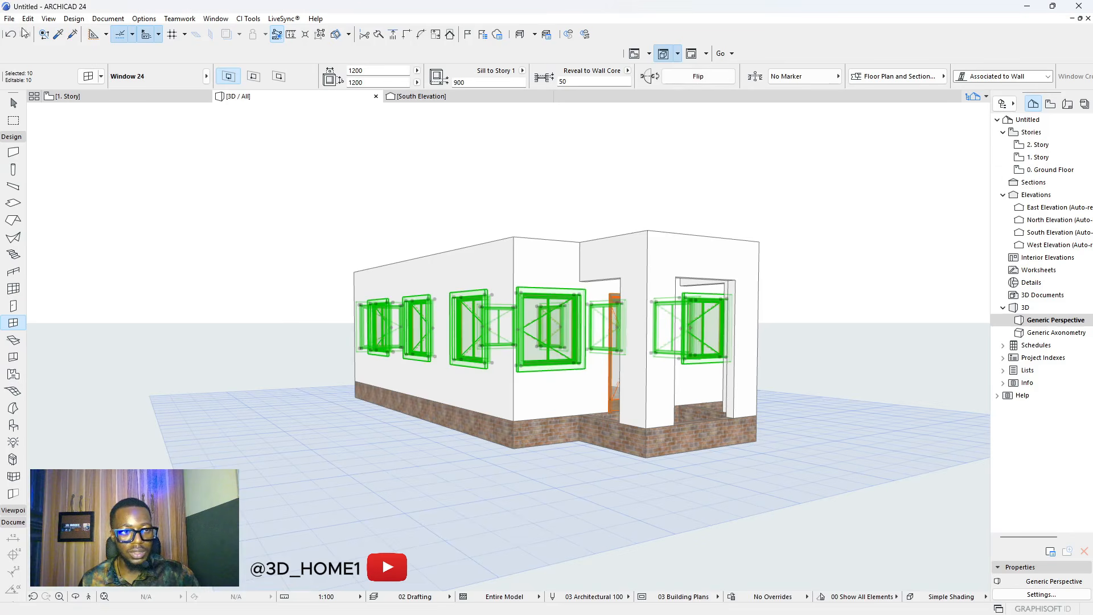
key("ctrl+t")
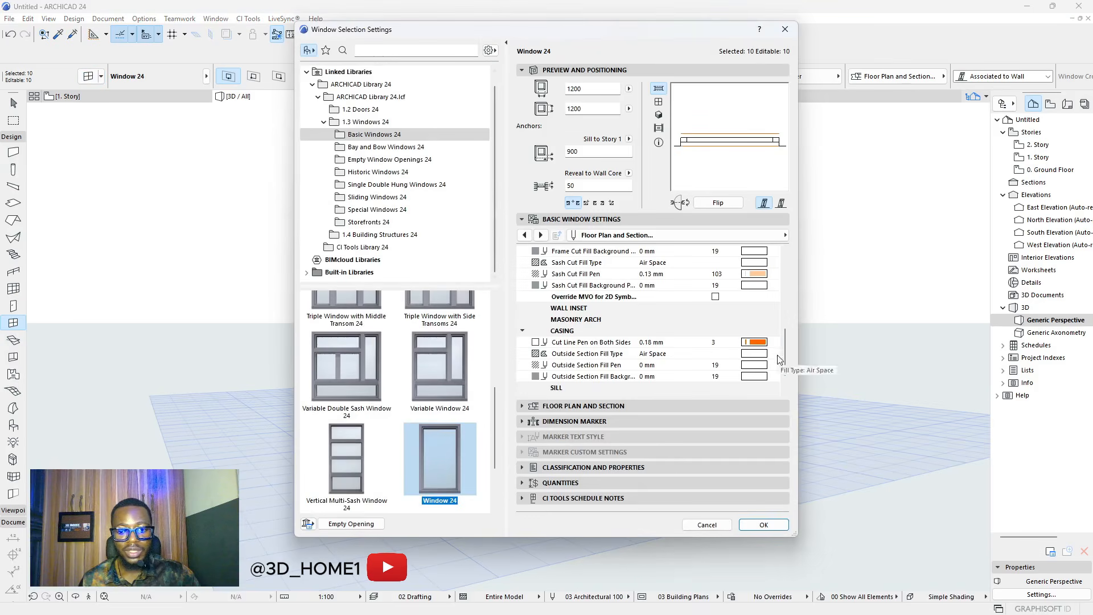
left_click(783, 236)
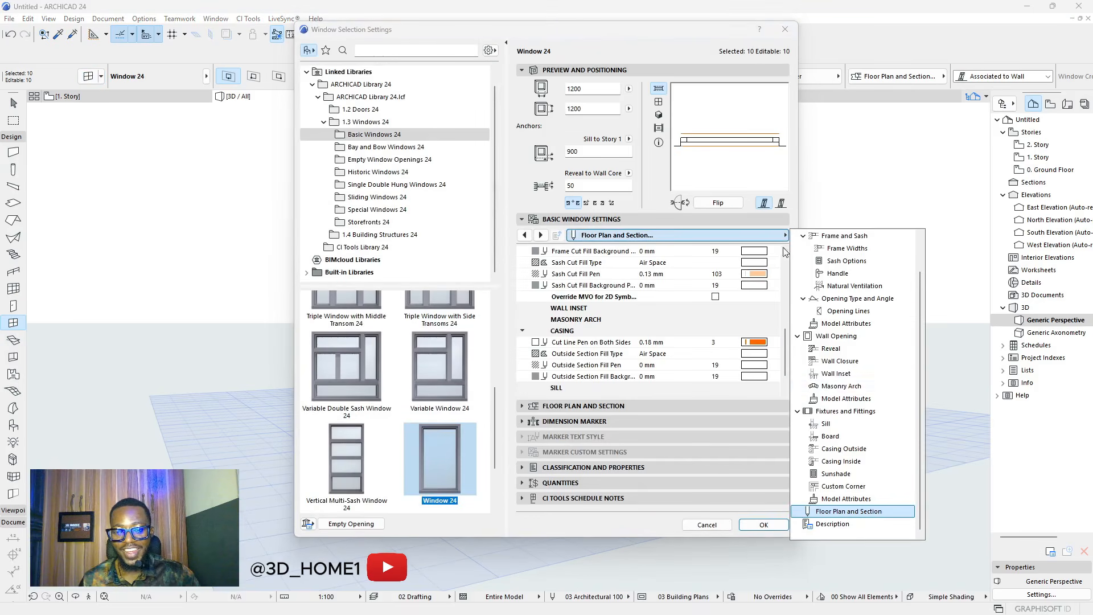
left_click(846, 499)
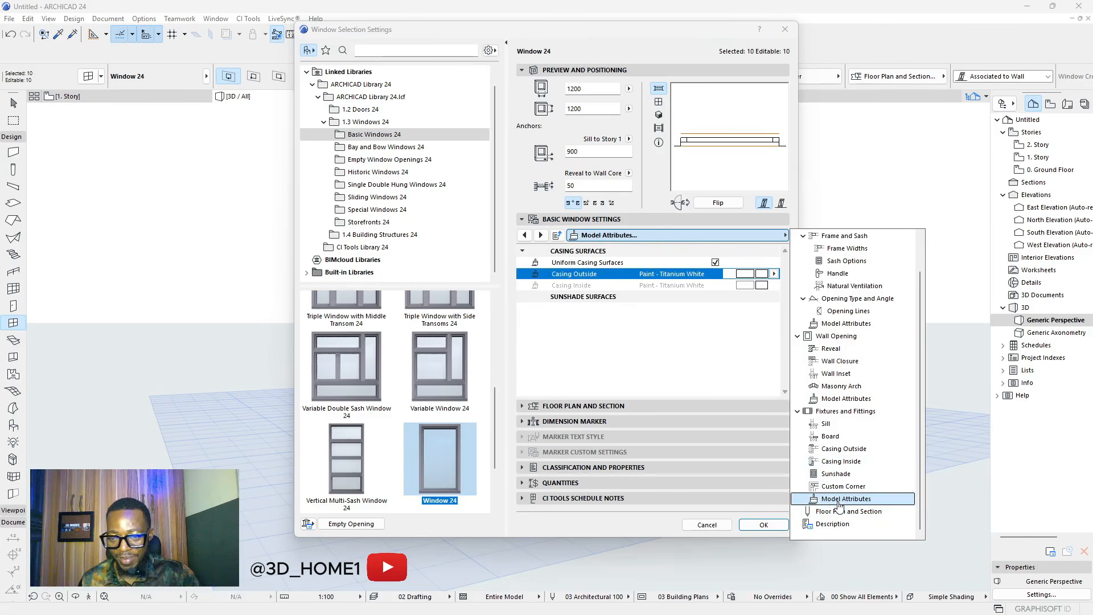
left_click(725, 335)
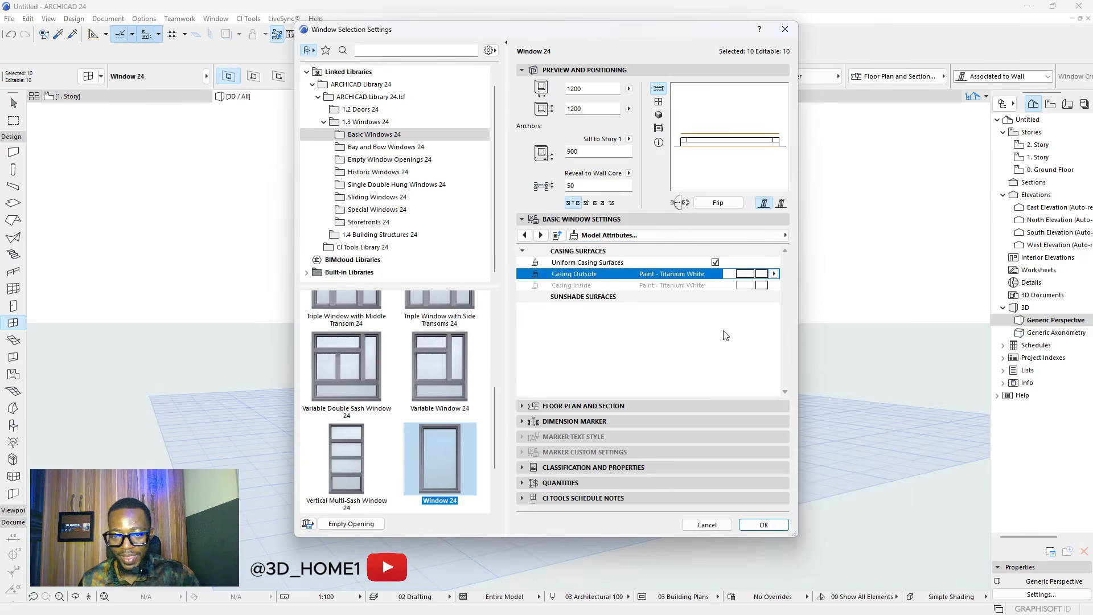
left_click(773, 274)
left_click(775, 274)
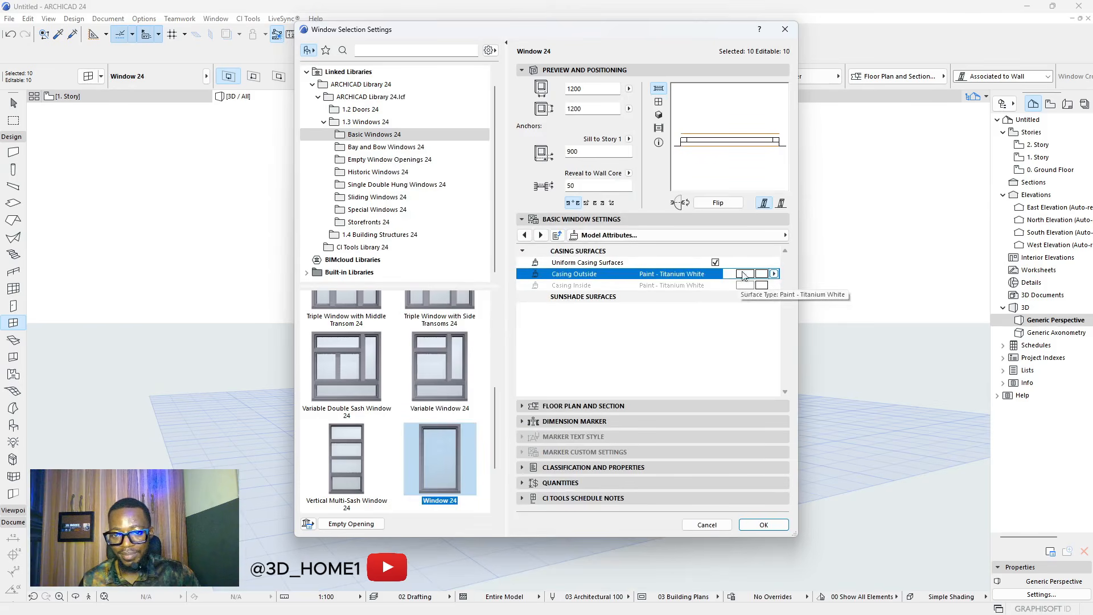
left_click(782, 236)
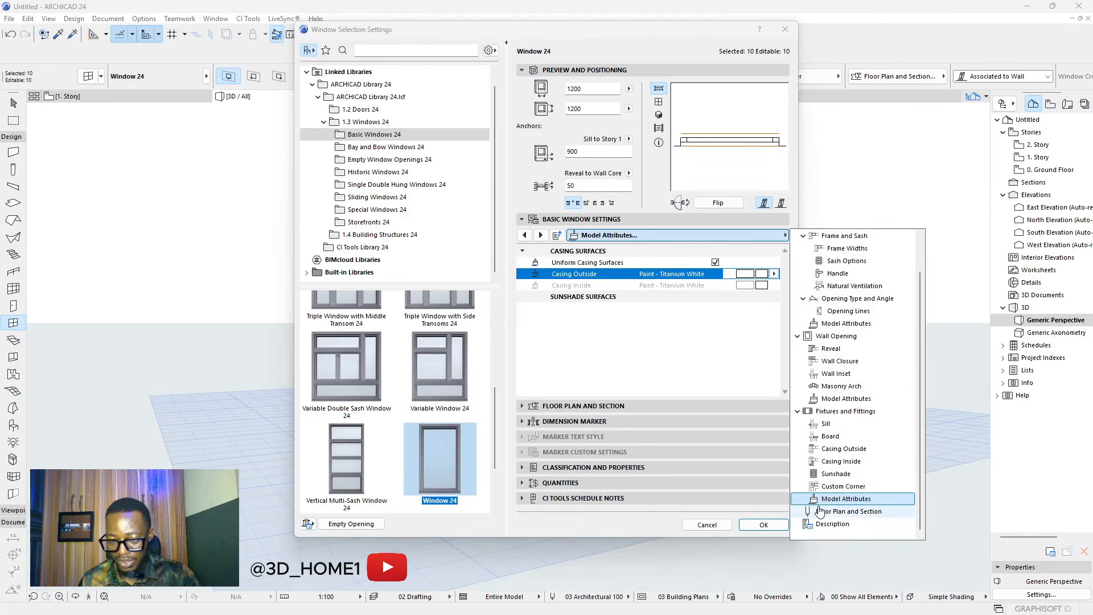
left_click(837, 512)
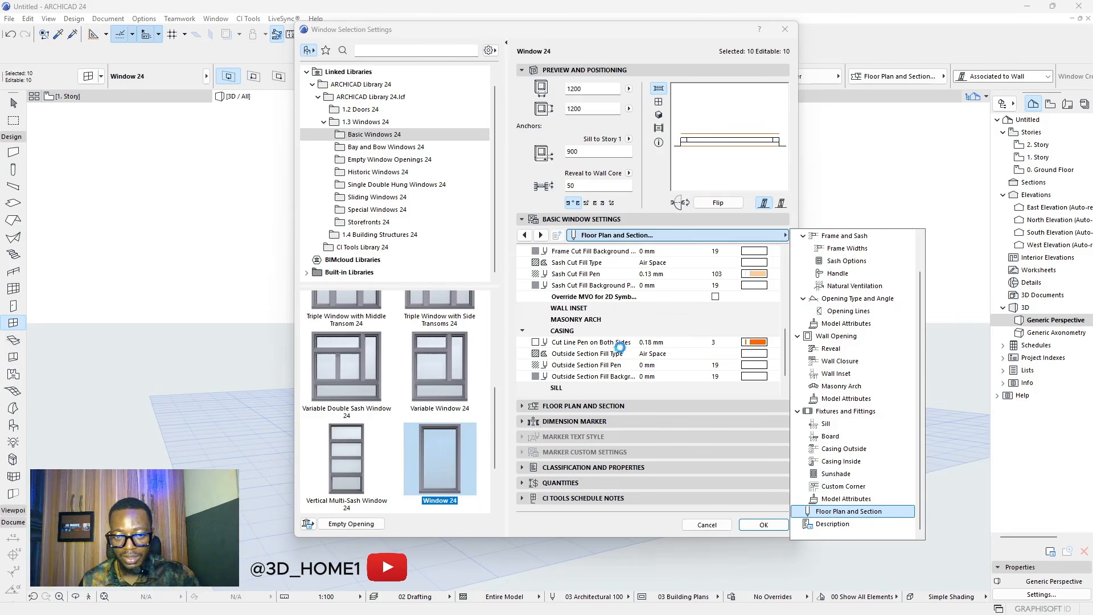
left_click(756, 343)
left_click(782, 341)
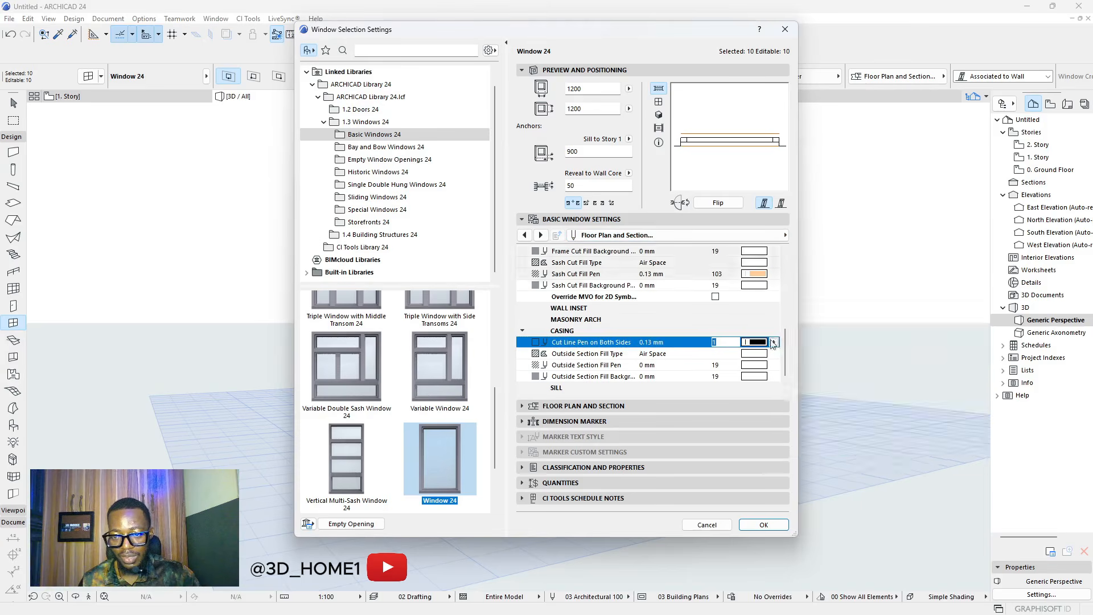
- Set the Line Pen of the windows' wall contour lines to black pen 1
scroll(716, 350, "down", 1)
scroll(717, 355, "up", 5)
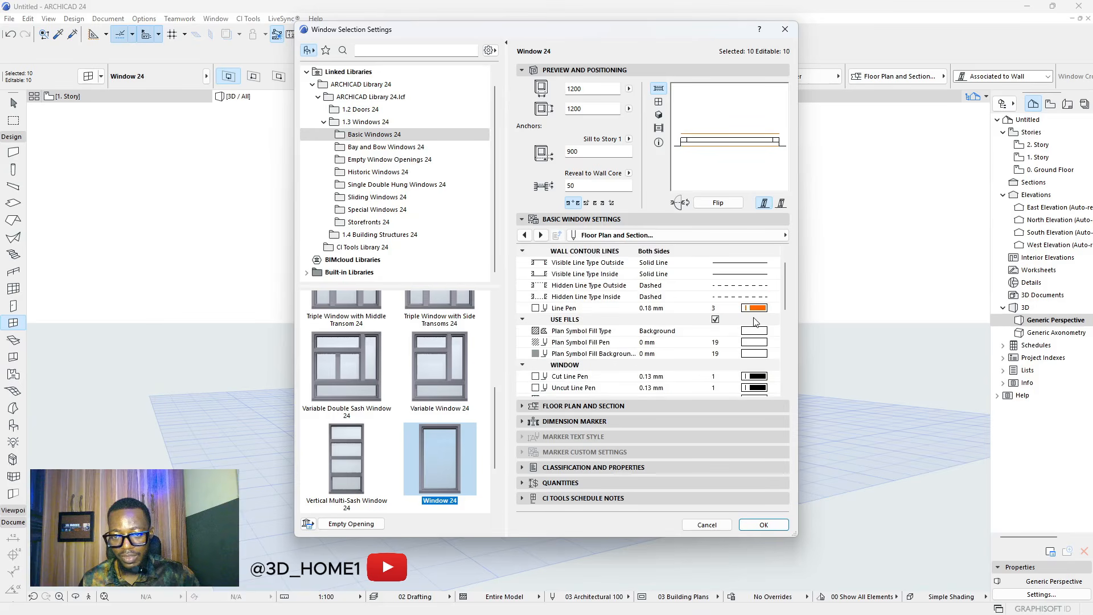
scroll(678, 320, "up", 2)
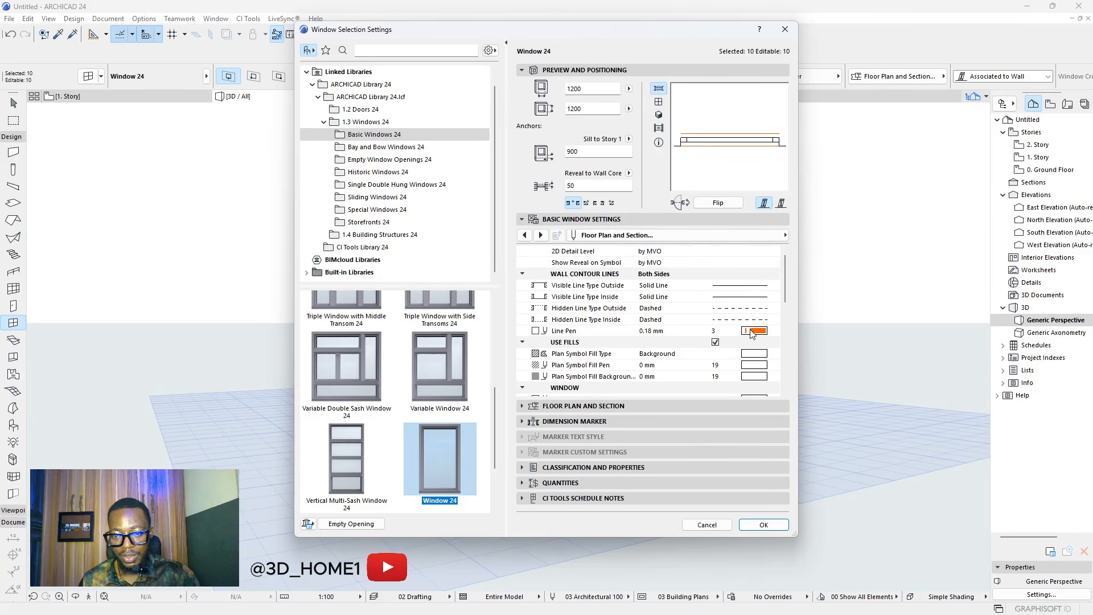
left_click(753, 333)
left_click(777, 329)
- Set the windows' Uncut Fill Pen, Frame Cut Fill Pen and Sash Cut Fill Pen to black pen 1
scroll(746, 365, "down", 7)
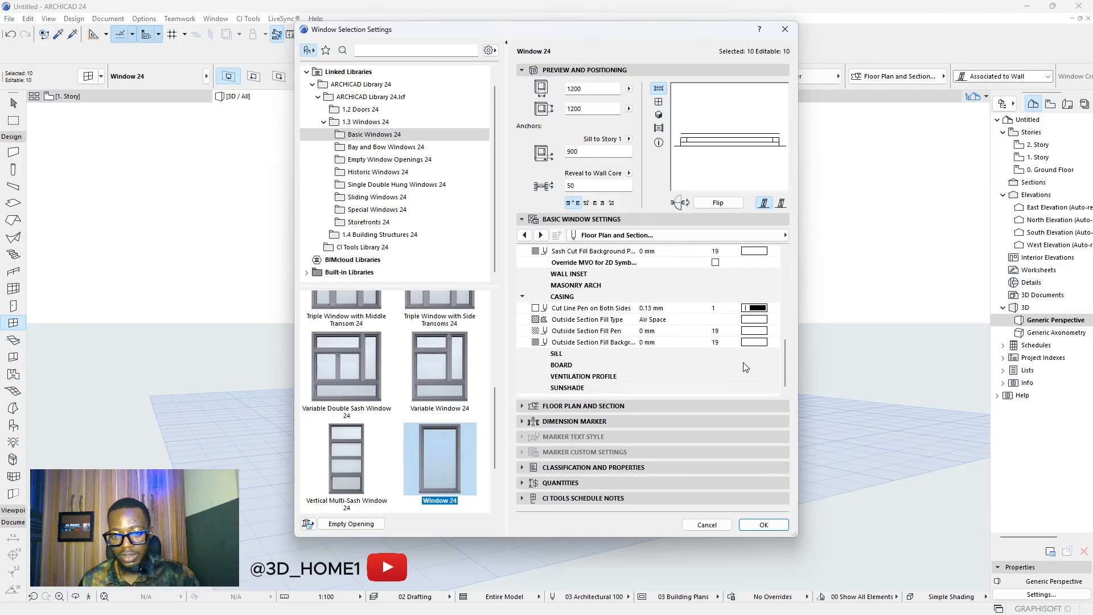
scroll(746, 364, "up", 5)
left_click(757, 342)
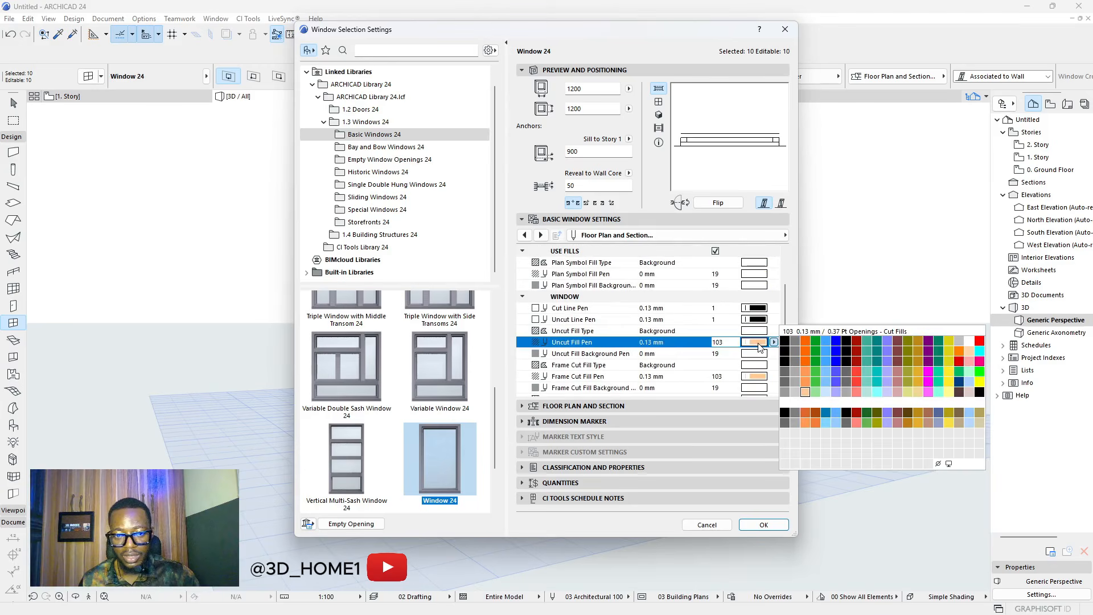
left_click(785, 340)
left_click(759, 377)
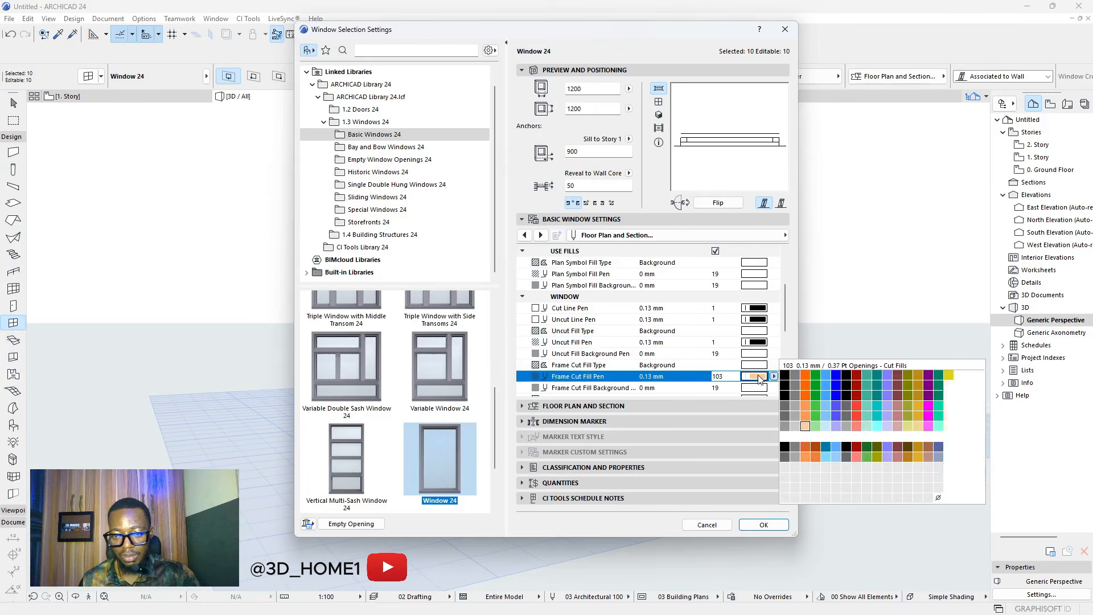
left_click(785, 375)
scroll(760, 342, "down", 3)
left_click(760, 309)
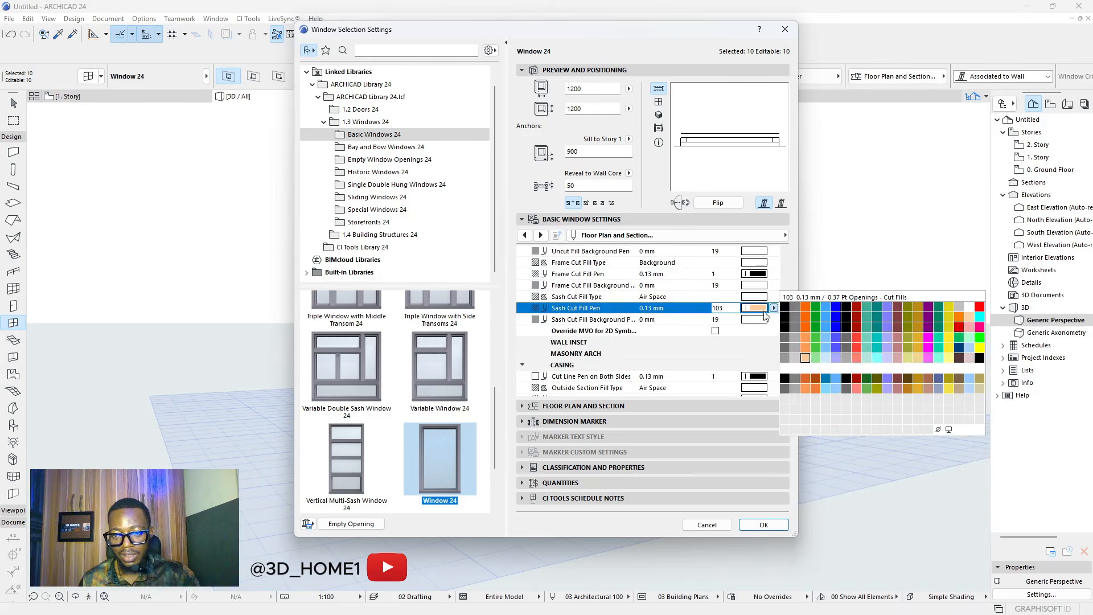
left_click(784, 308)
- In the frame and sash model attributes, set the 3D Frame, Sash and Glass pens to black pen 1, apply the settings and clear the selection
scroll(781, 342, "down", 5)
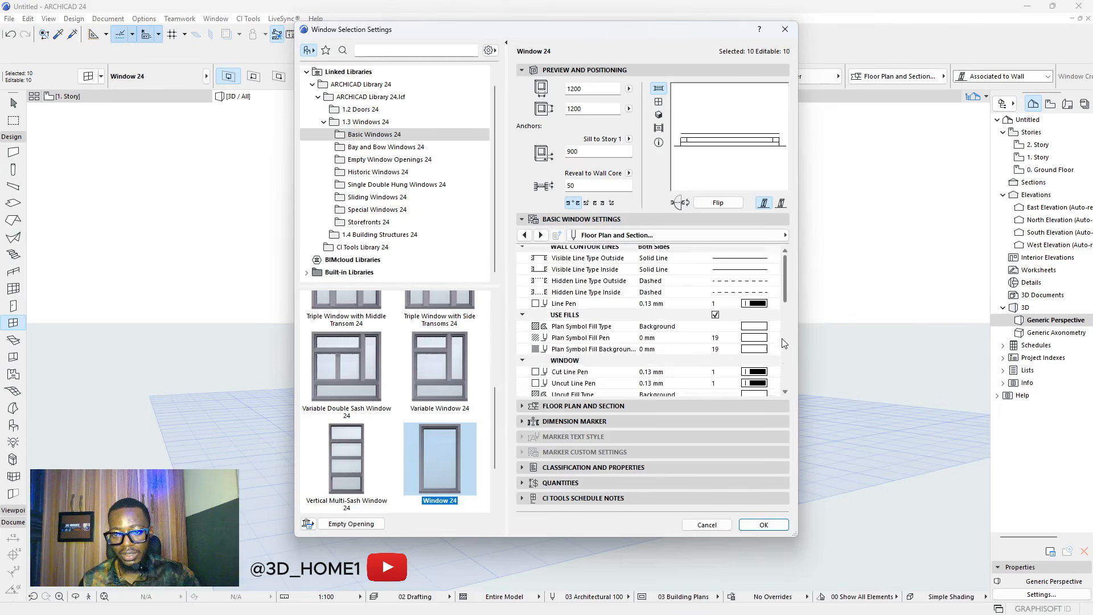
scroll(784, 343, "up", 2)
left_click(785, 235)
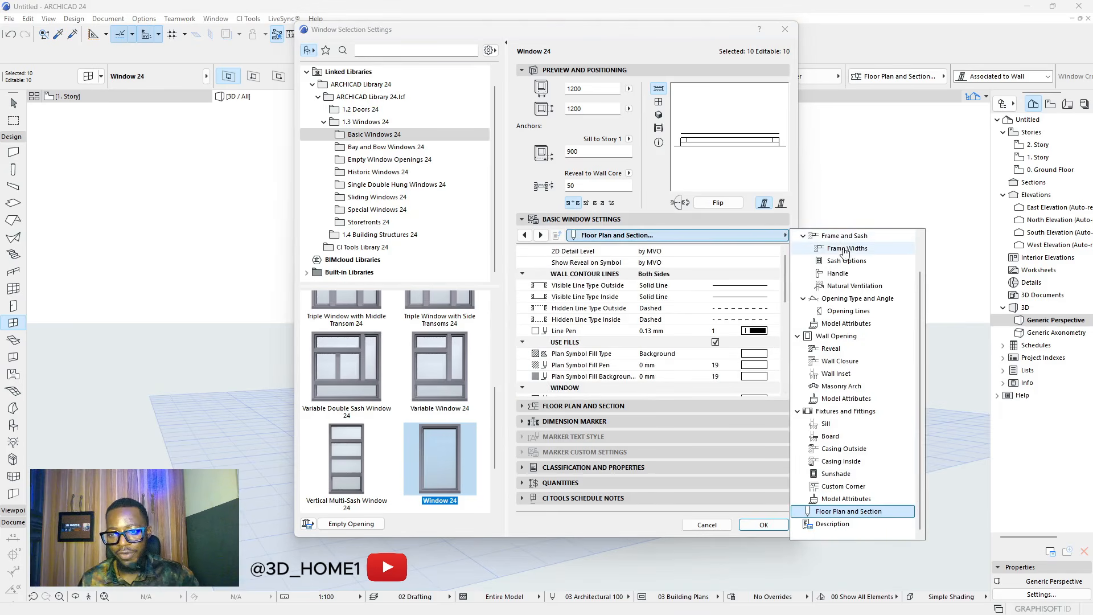
left_click(840, 325)
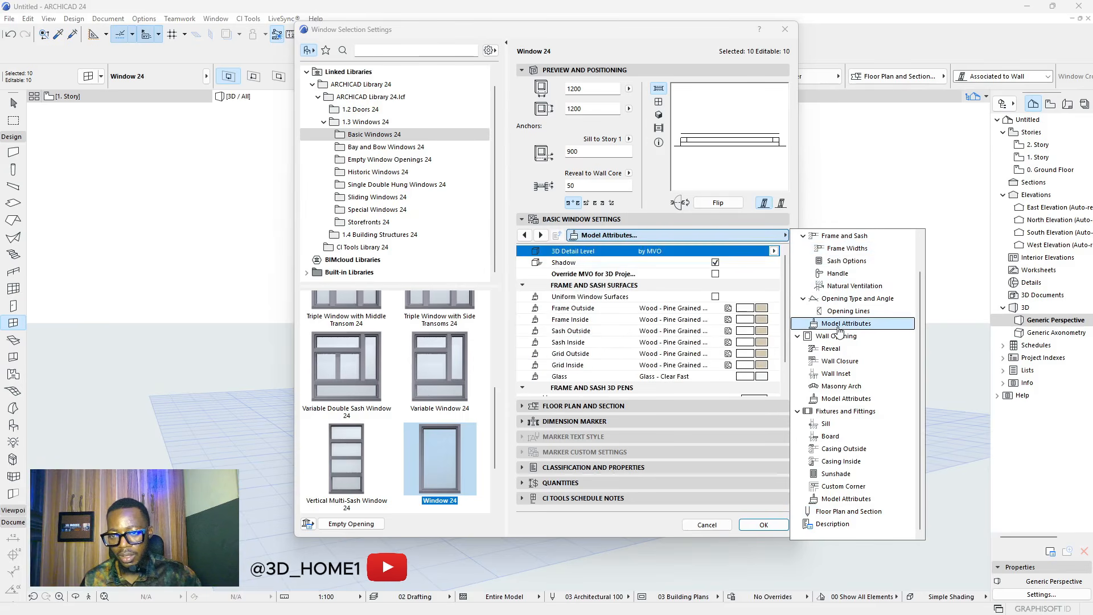
scroll(759, 353, "down", 1)
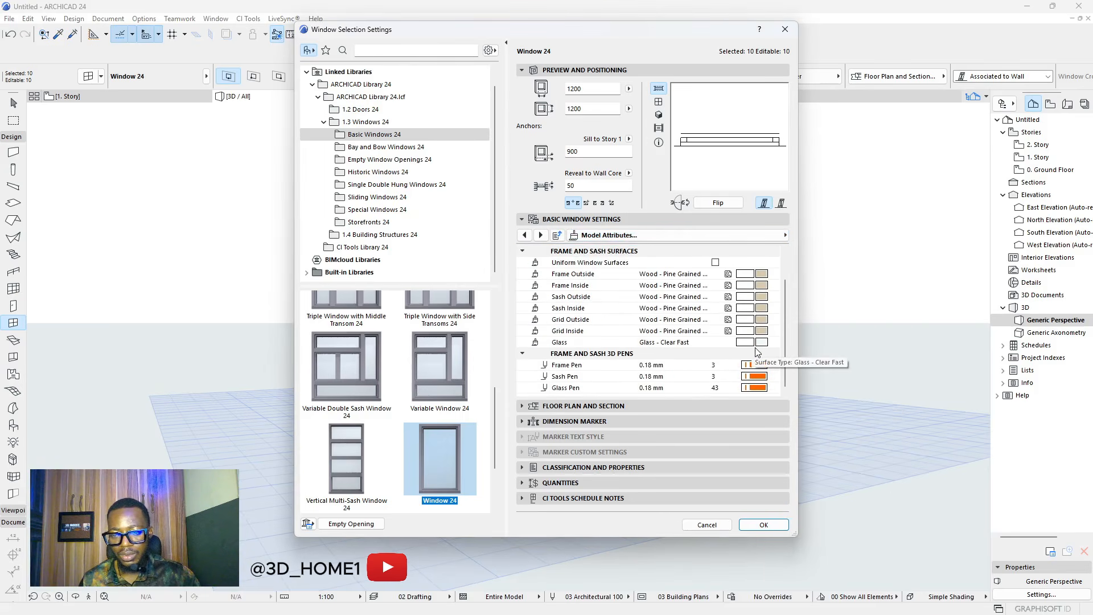
left_click(759, 365)
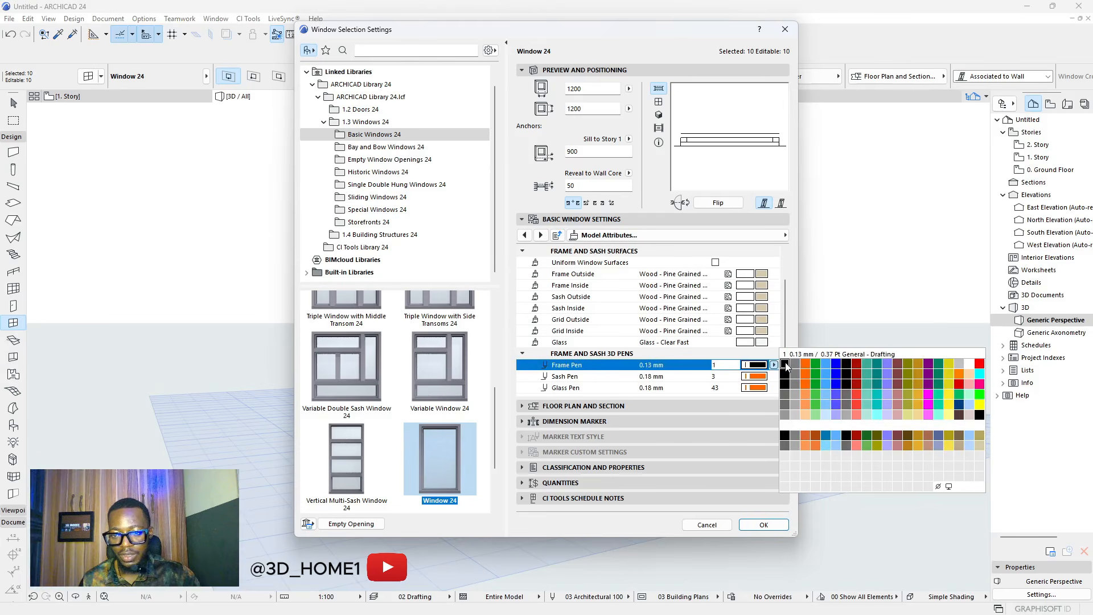
left_click(786, 365)
left_click(758, 376)
left_click(785, 376)
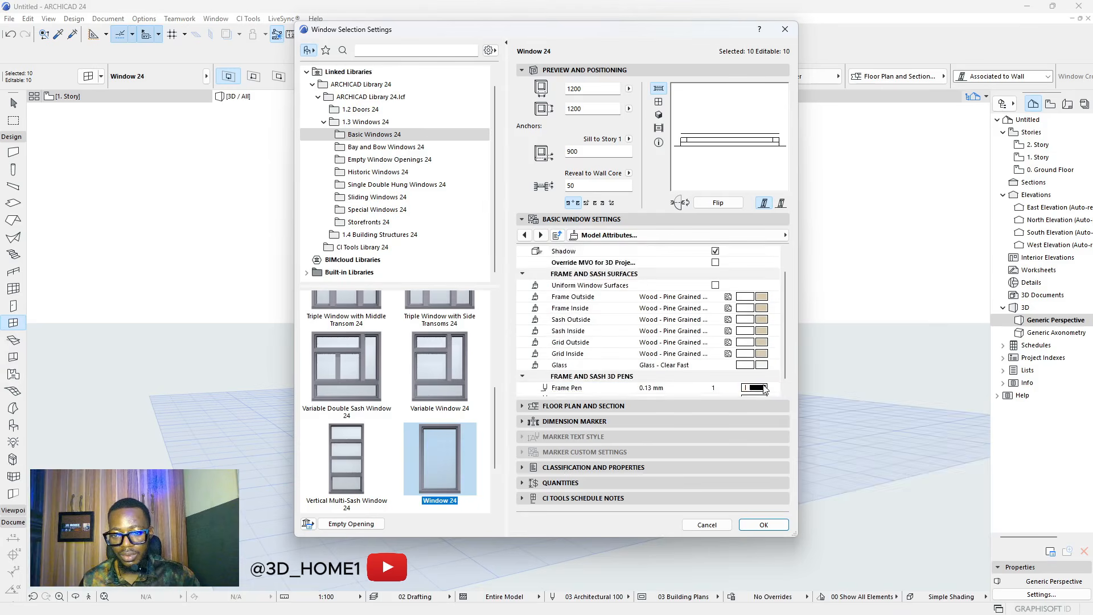
left_click(758, 388)
left_click(784, 387)
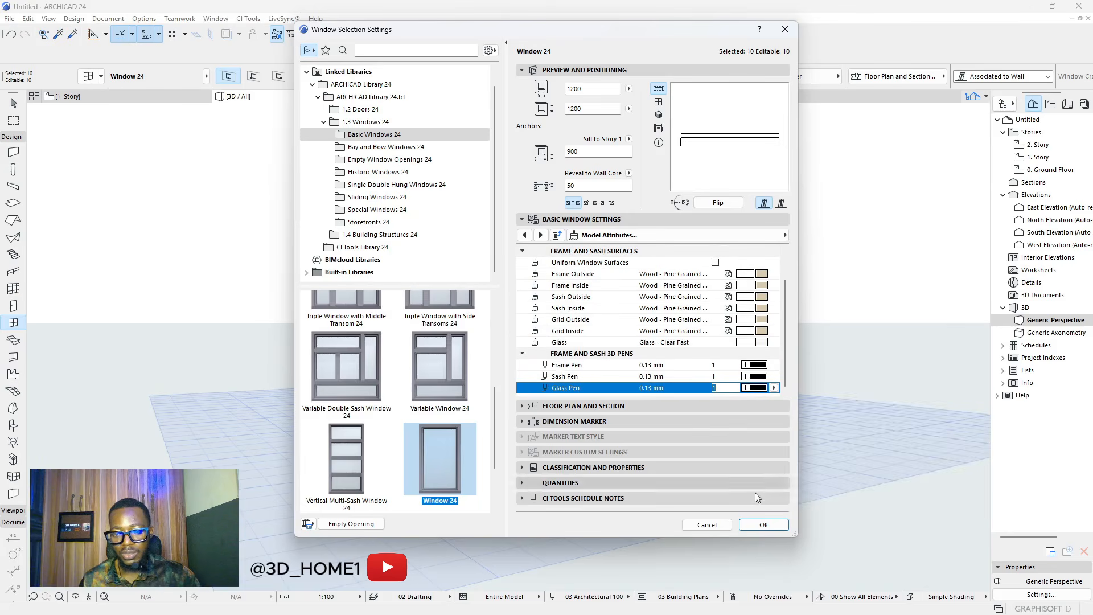
left_click(764, 524)
key("Escape")
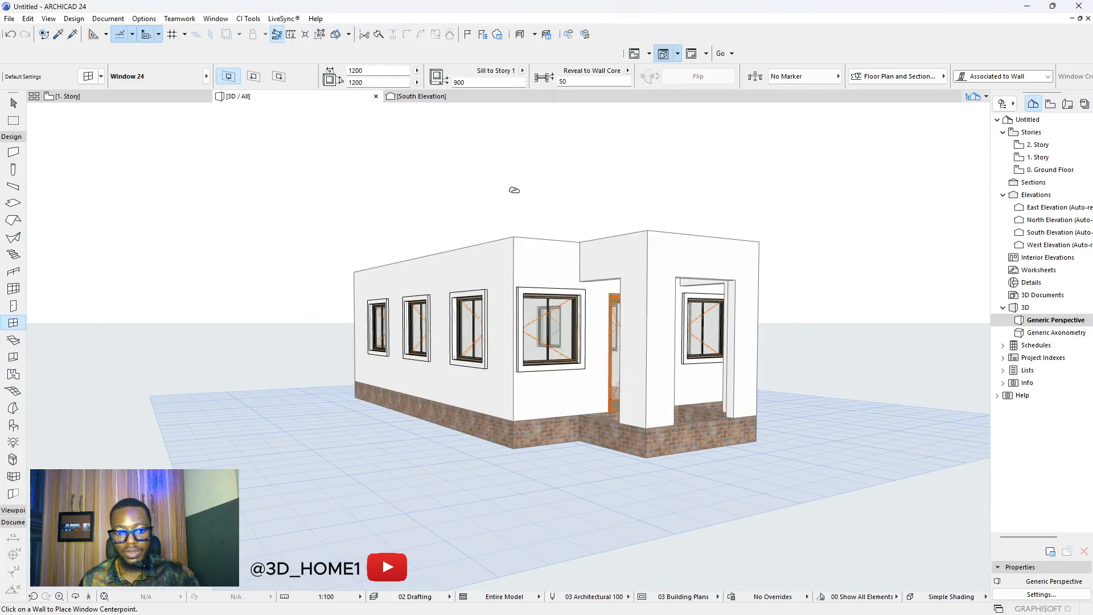
- Inspect the outlines of the window frames, casings and opening lines beside the entrance door up close in 3D
scroll(639, 381, "up", 4)
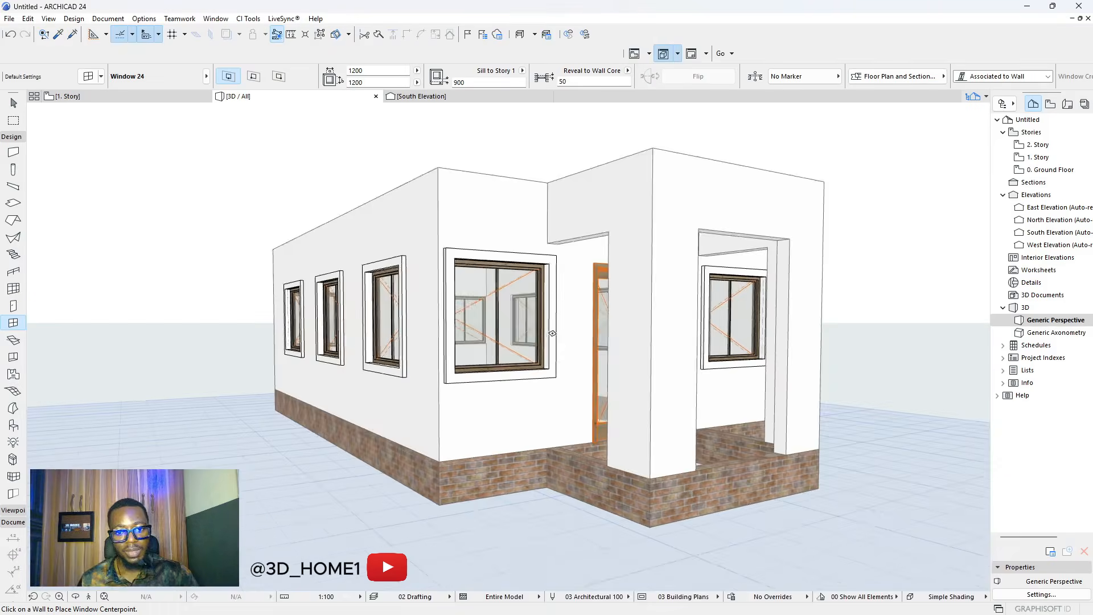
scroll(549, 256, "up", 5)
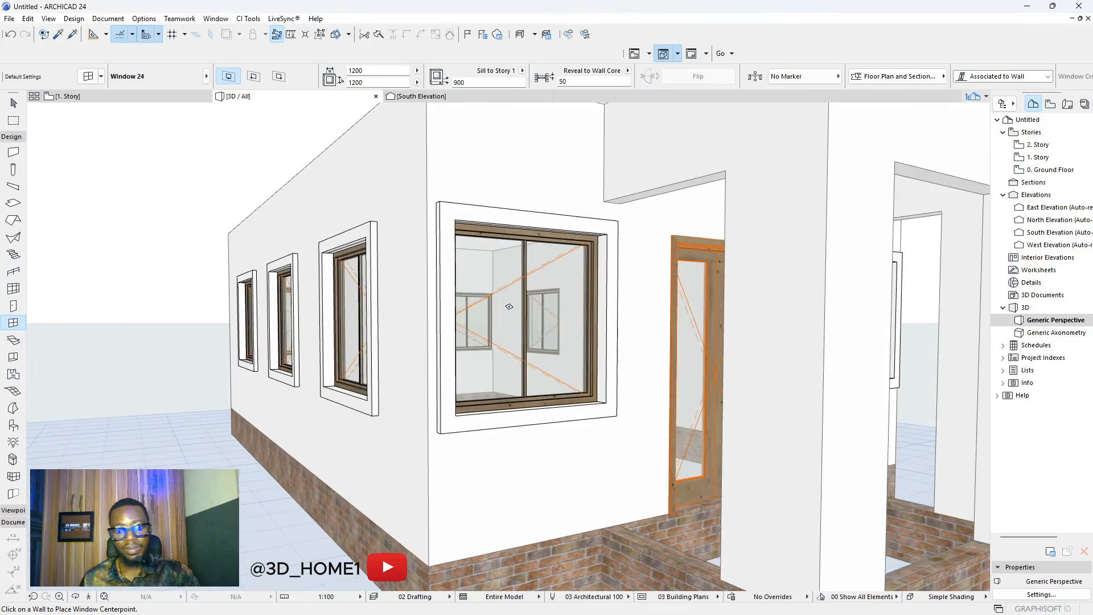
scroll(604, 226, "up", 2)
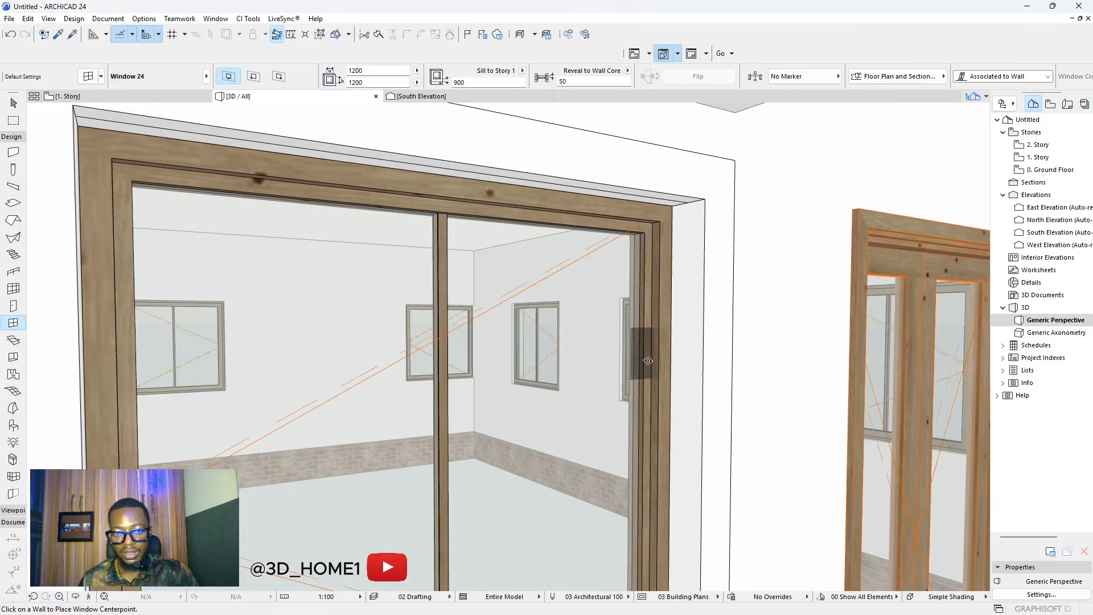
scroll(641, 266, "down", 5)
scroll(679, 270, "up", 5)
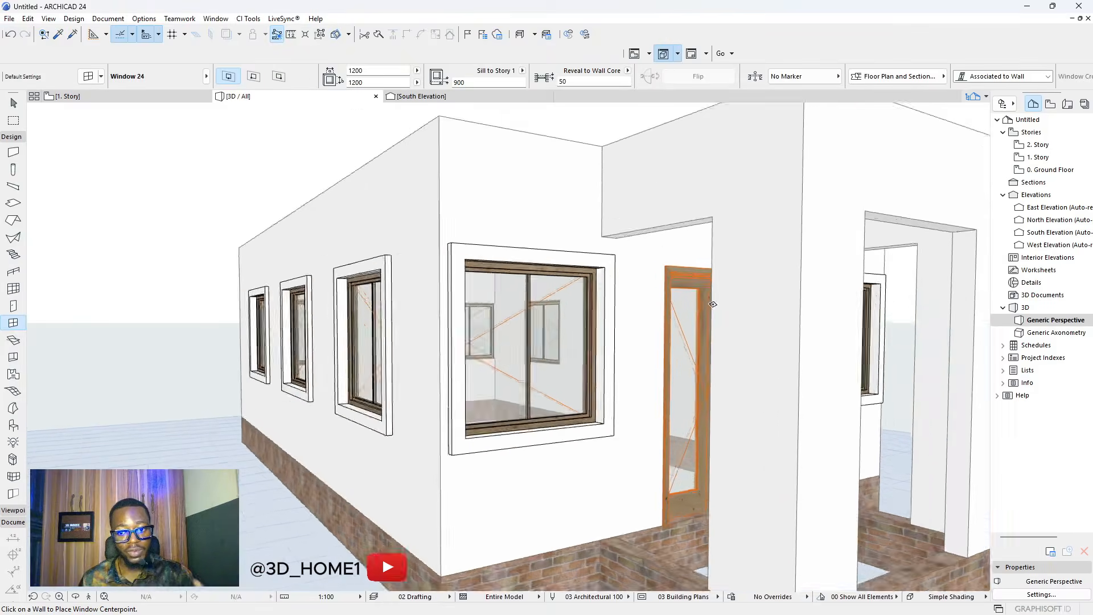
- Compare the 3D outlines of the entrance door and the neighbouring windows up close
scroll(680, 271, "up", 3)
scroll(718, 256, "down", 2)
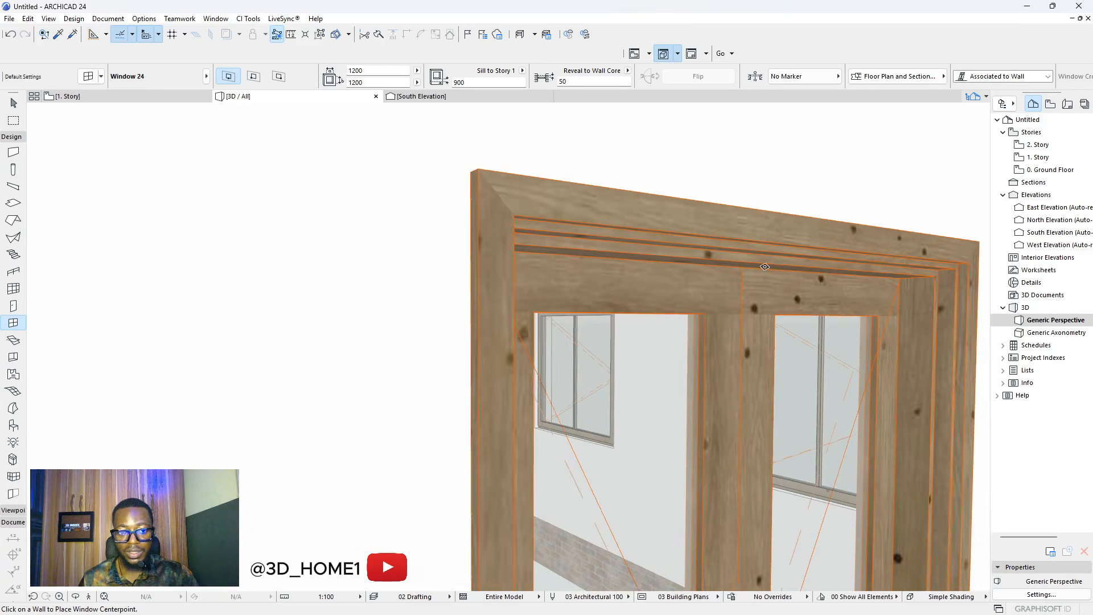
scroll(755, 268, "down", 5)
scroll(601, 293, "up", 2)
key("Escape")
scroll(599, 293, "down", 2)
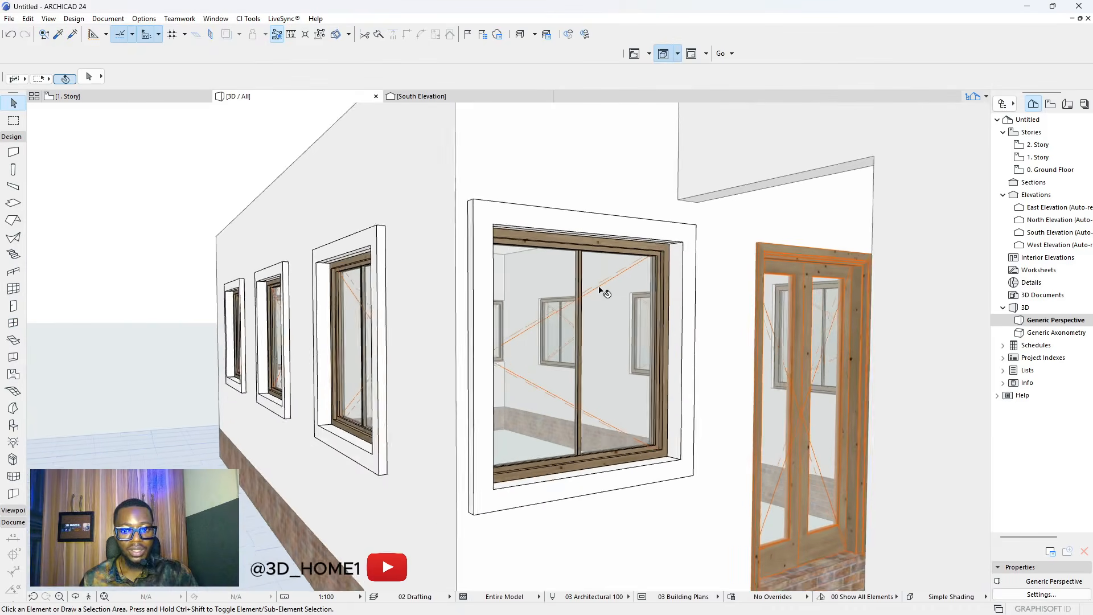
scroll(574, 318, "down", 1)
left_click(556, 292)
scroll(556, 292, "down", 2)
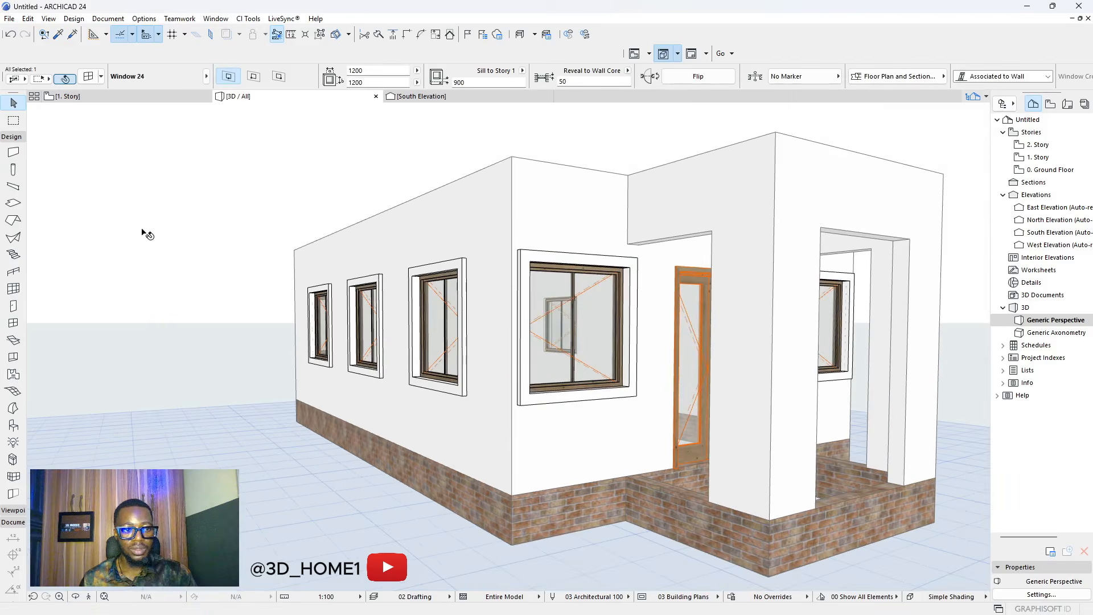
left_click(142, 231)
- Select all windows, set their 3D Frame, Sash and Glass pens to blue pen 5 and apply the settings
left_click(14, 324)
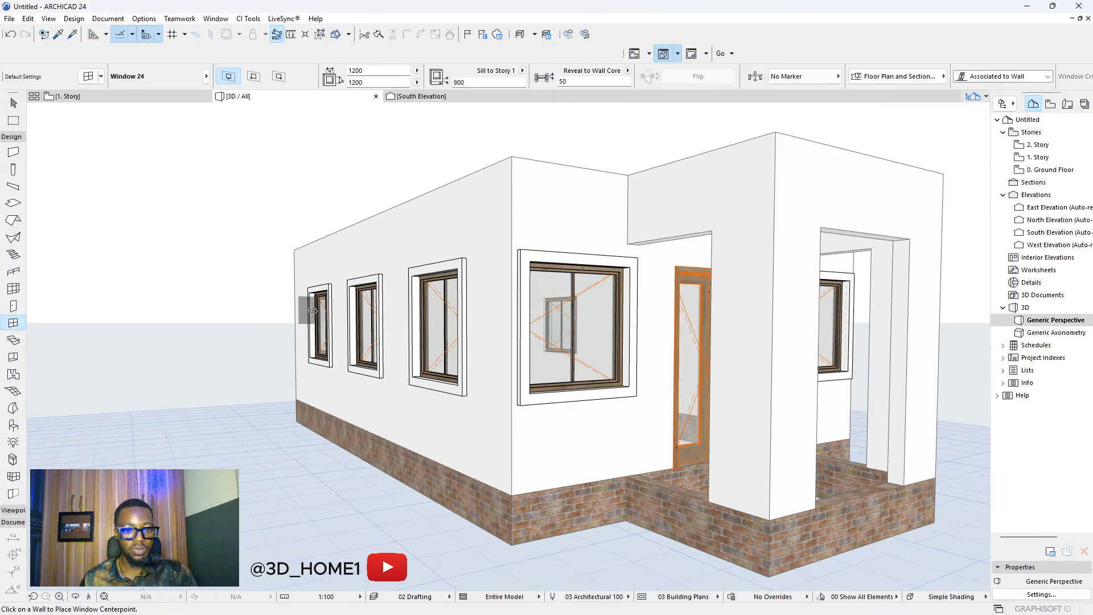
scroll(313, 310, "down", 2)
key("ctrl+a")
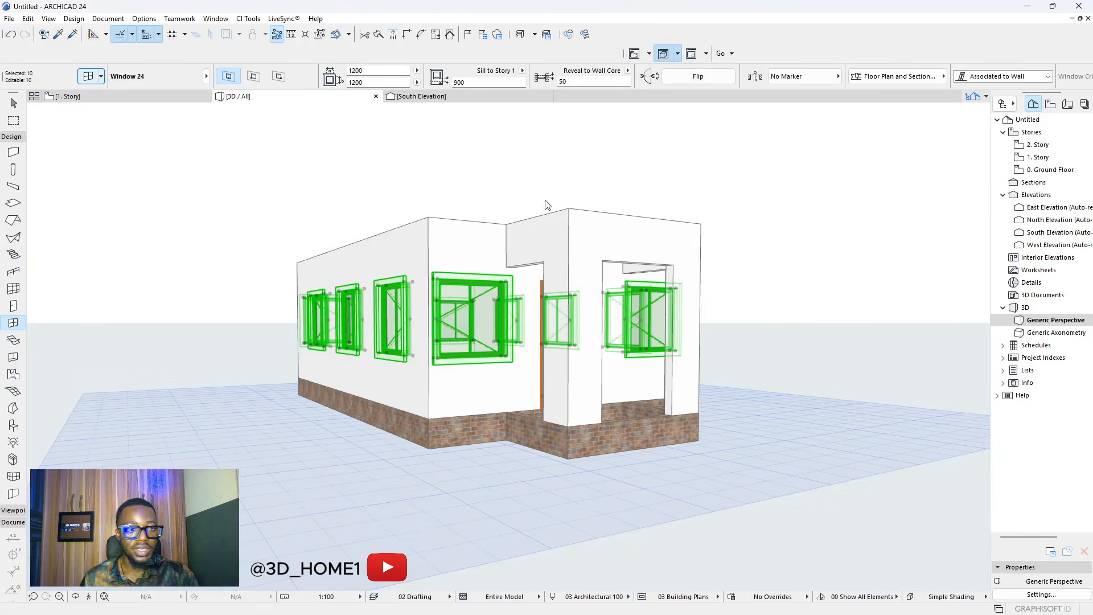
key("ctrl+t")
left_click(778, 236)
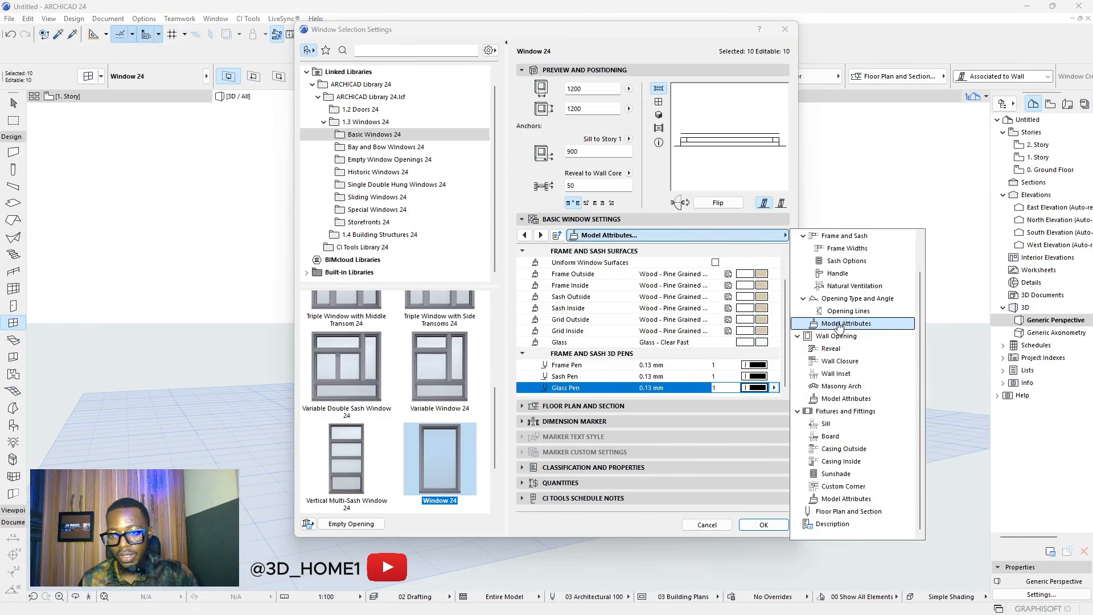
left_click(733, 341)
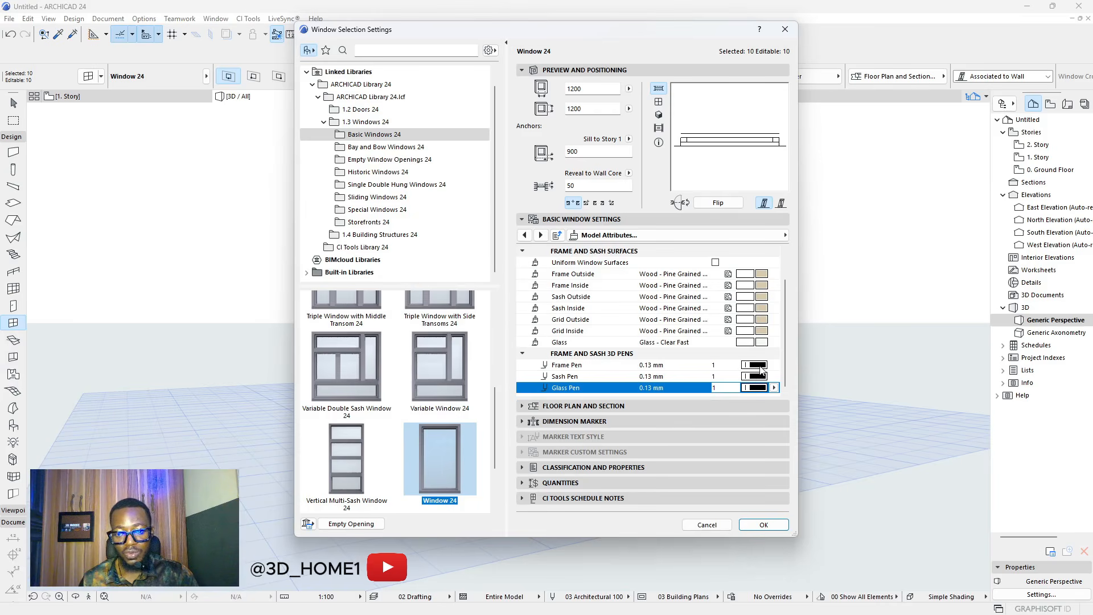
left_click(759, 366)
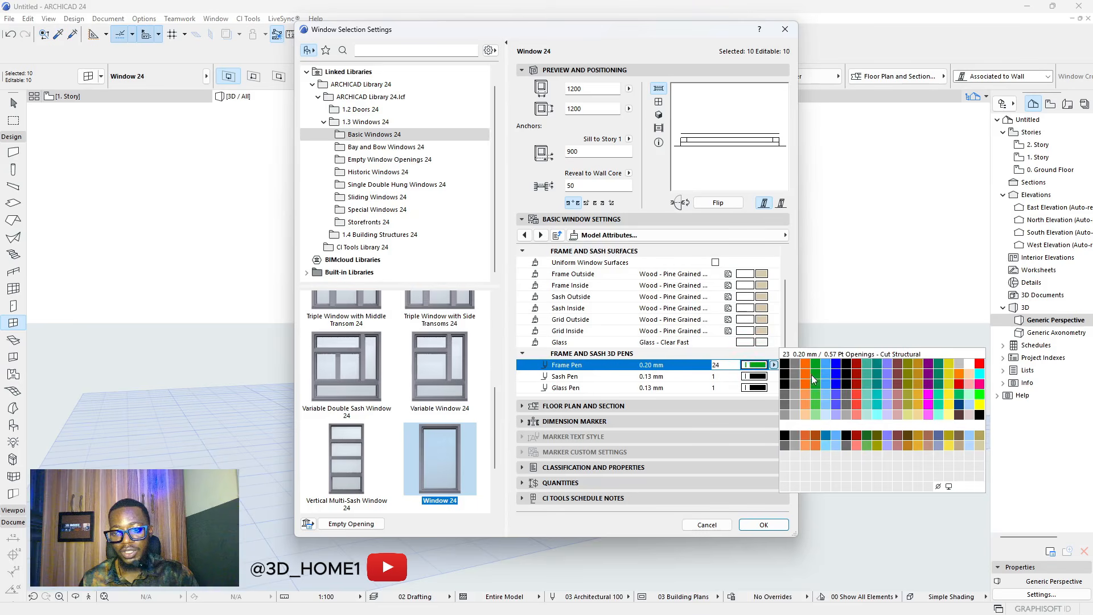
left_click(826, 364)
left_click(758, 376)
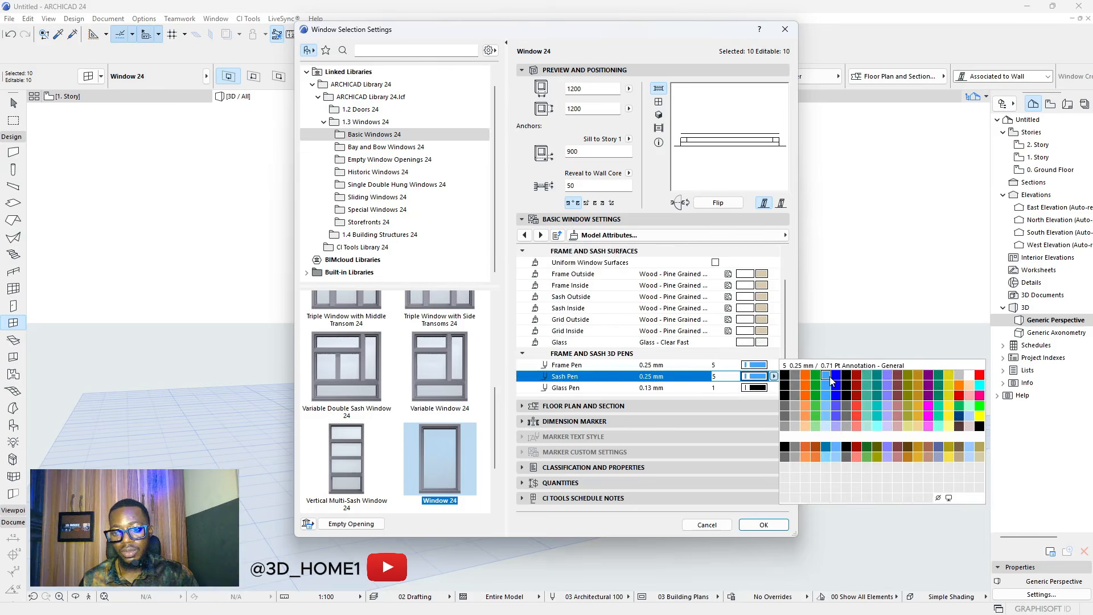
left_click(831, 378)
left_click(757, 388)
left_click(827, 388)
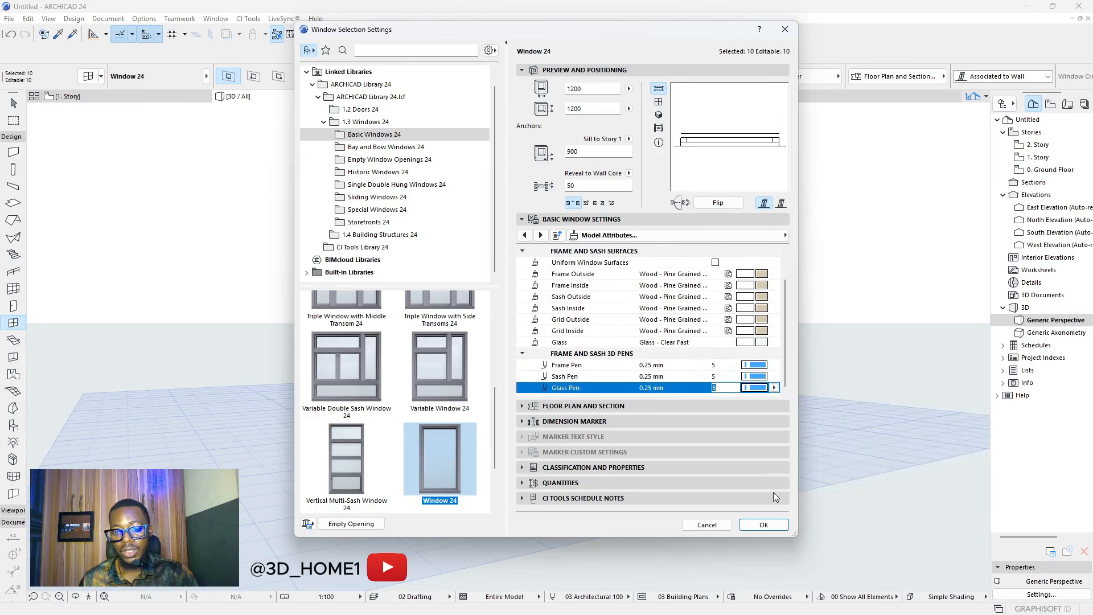
left_click(763, 524)
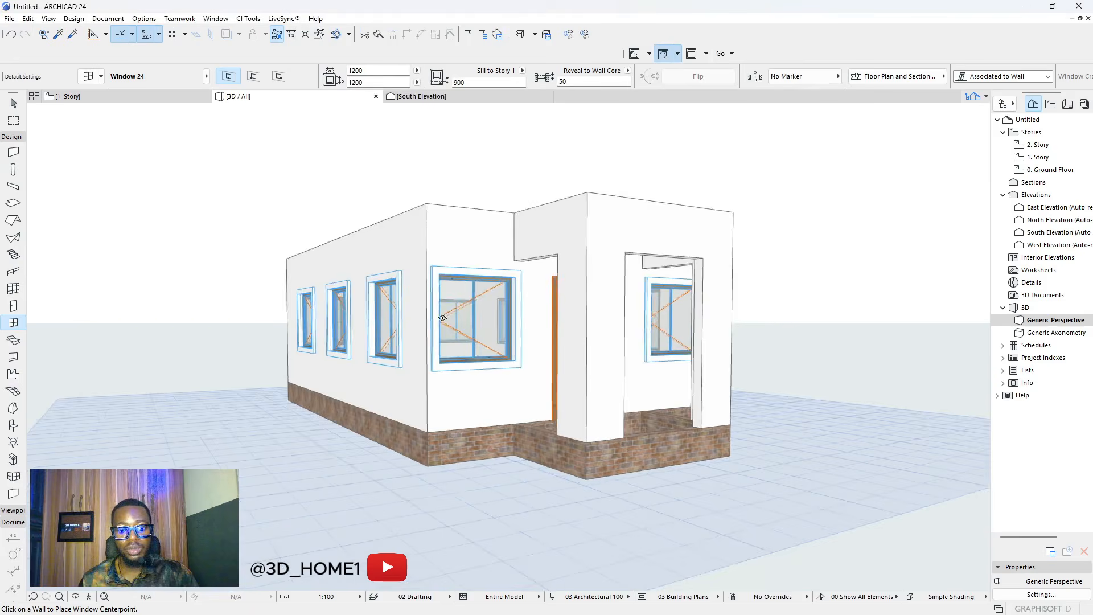
- Examine the outline colour of the window frames, sashes and casings in 3D, up close and from a distance
scroll(449, 311, "up", 8)
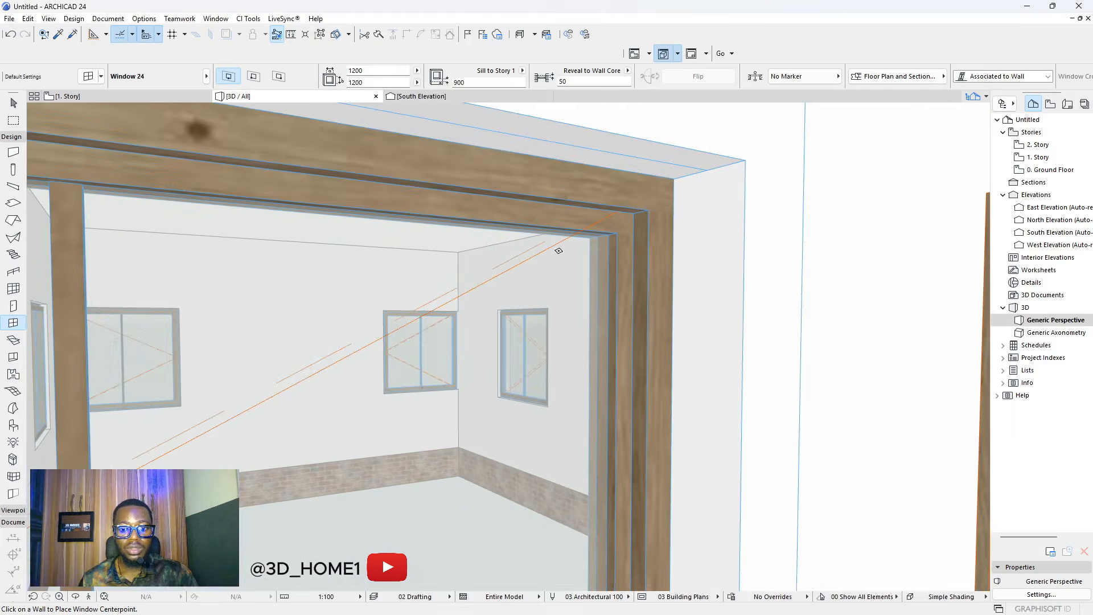
scroll(582, 292, "down", 6)
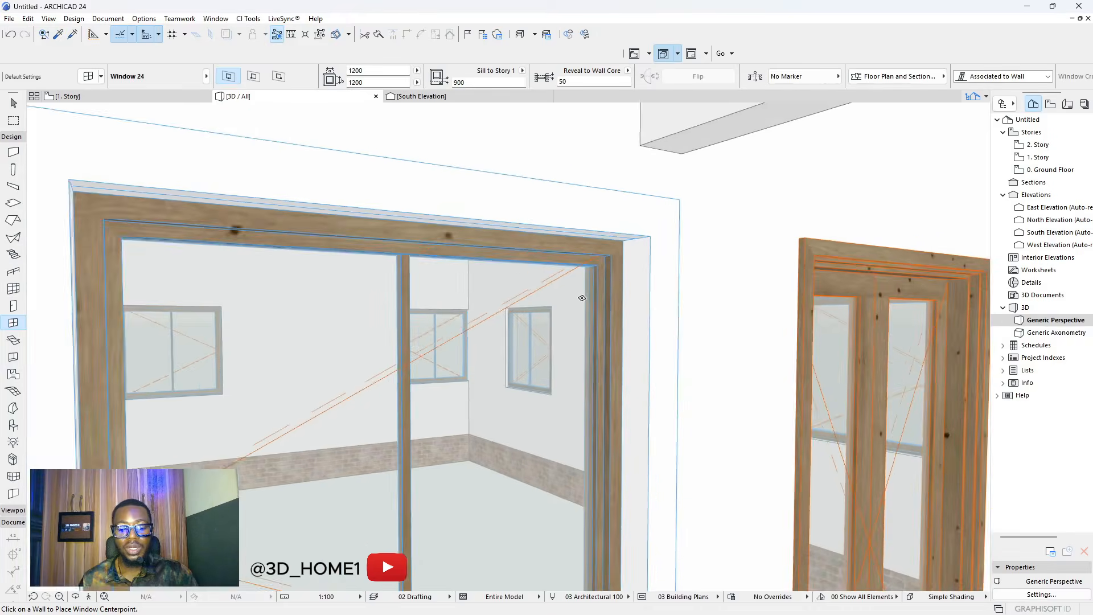
scroll(583, 292, "down", 3)
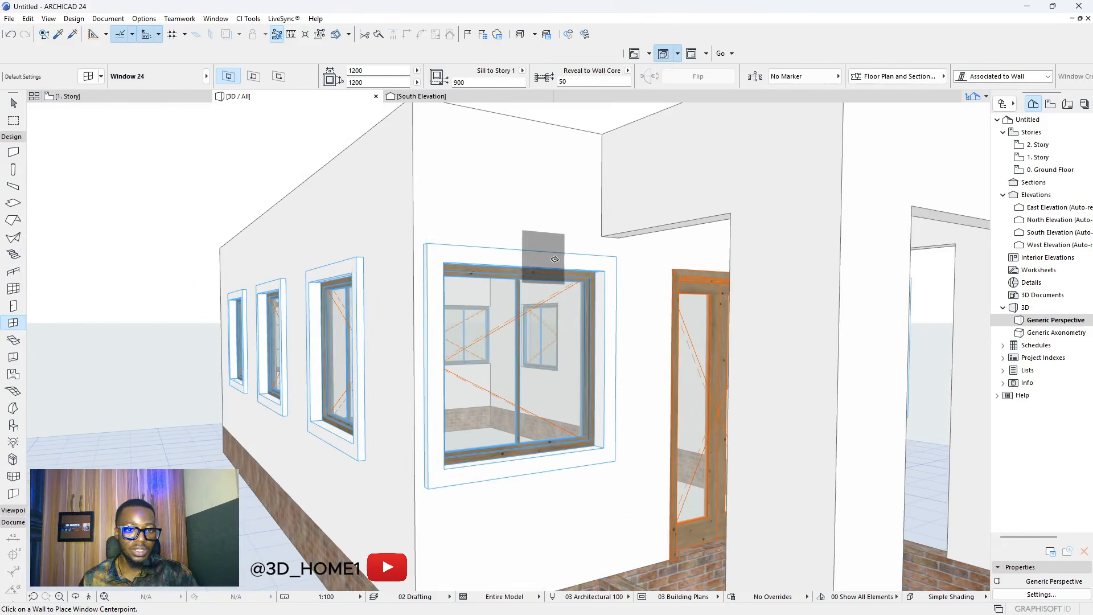
scroll(609, 419, "down", 4)
scroll(473, 259, "up", 4)
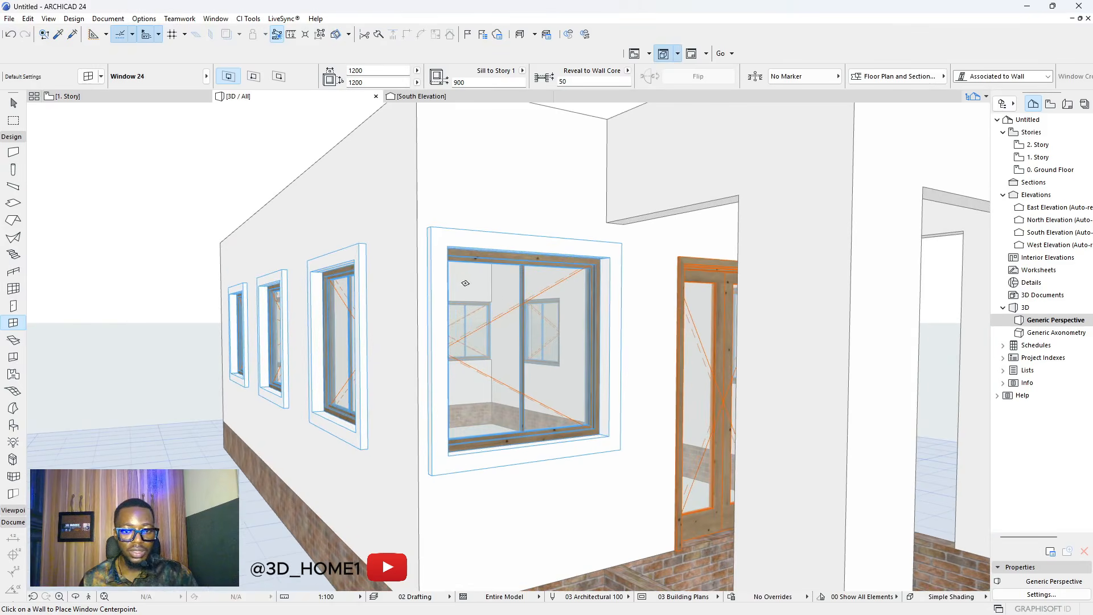
scroll(457, 301, "down", 5)
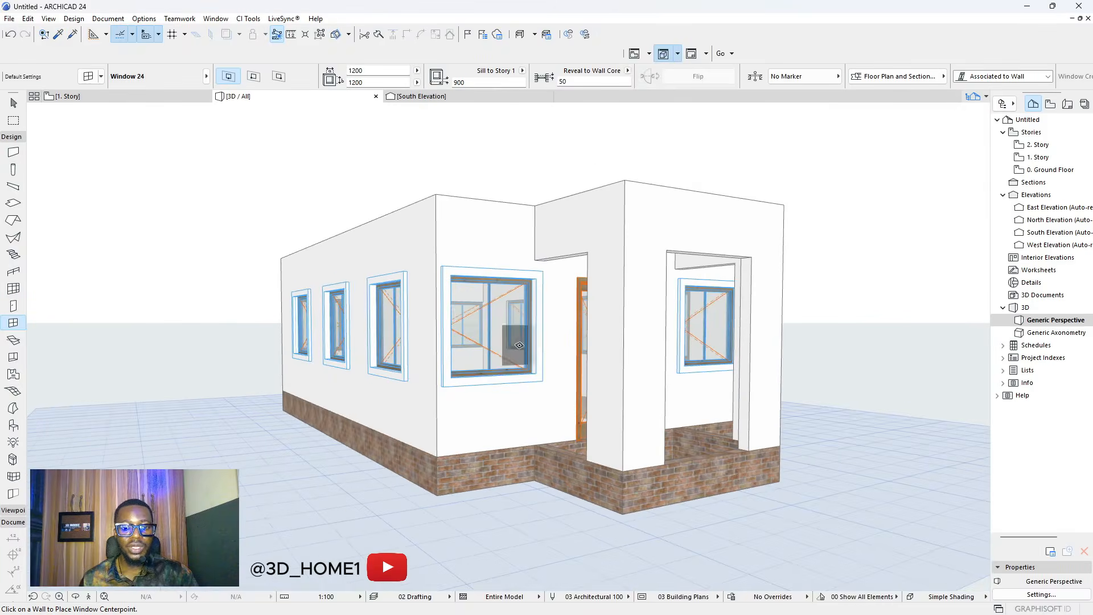
scroll(482, 317, "up", 3)
scroll(453, 278, "down", 2)
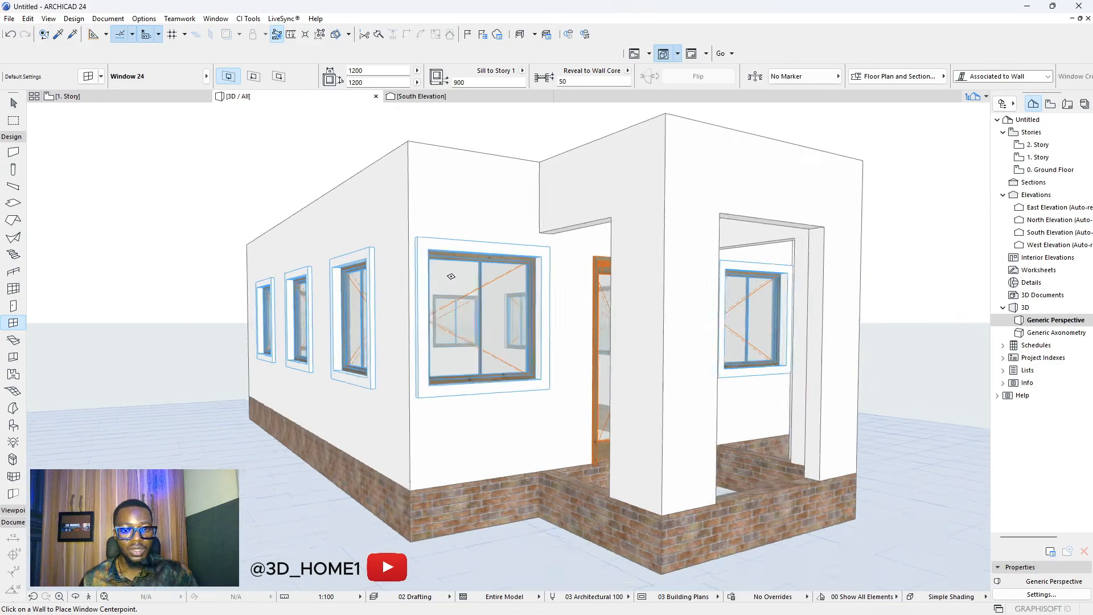
- Undo the blue pen change on the windows and clear the selection
key("ctrl+a")
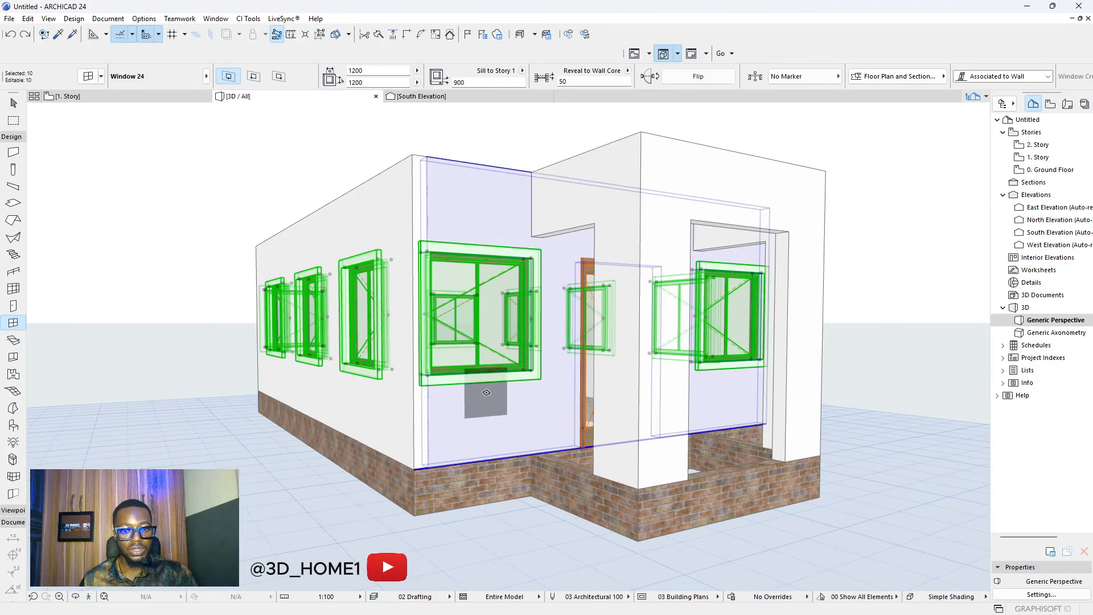
key("Escape")
key("Escape")
scroll(490, 342, "up", 2)
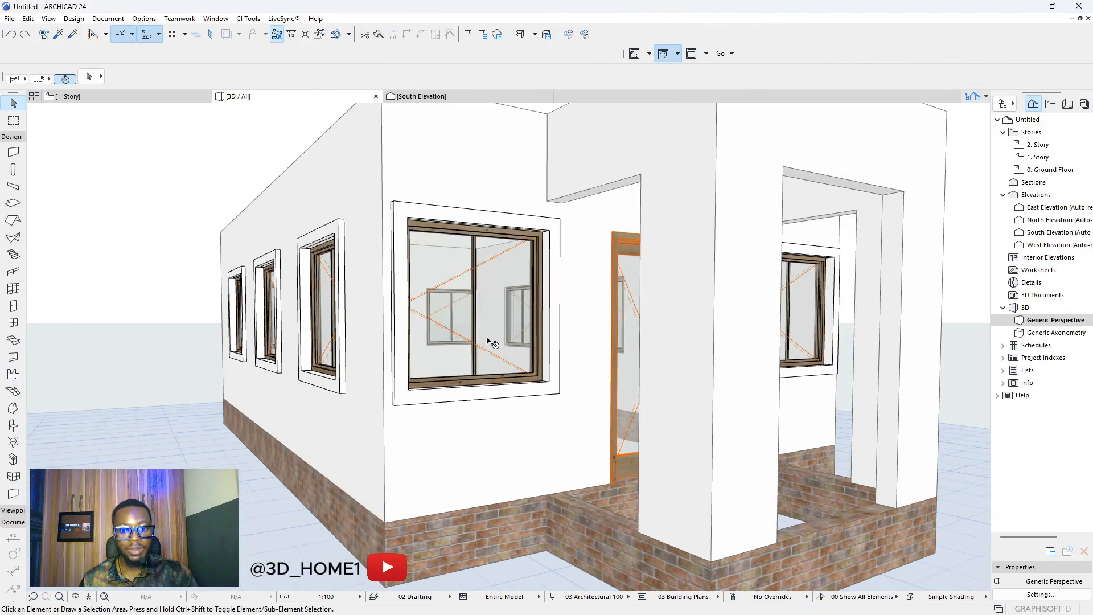
scroll(500, 227, "up", 3)
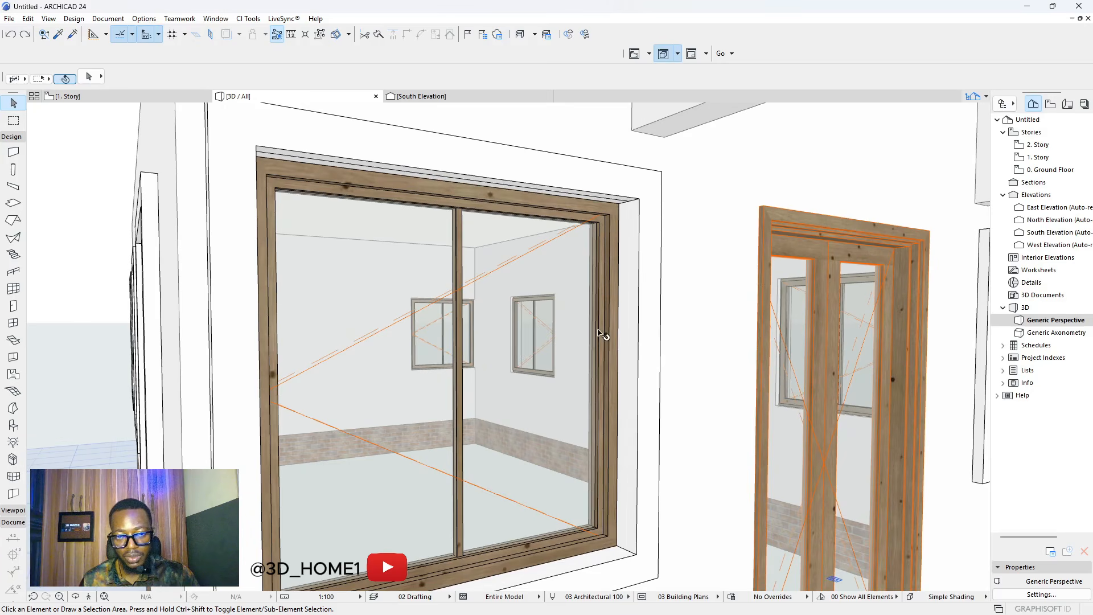
scroll(518, 294, "down", 8)
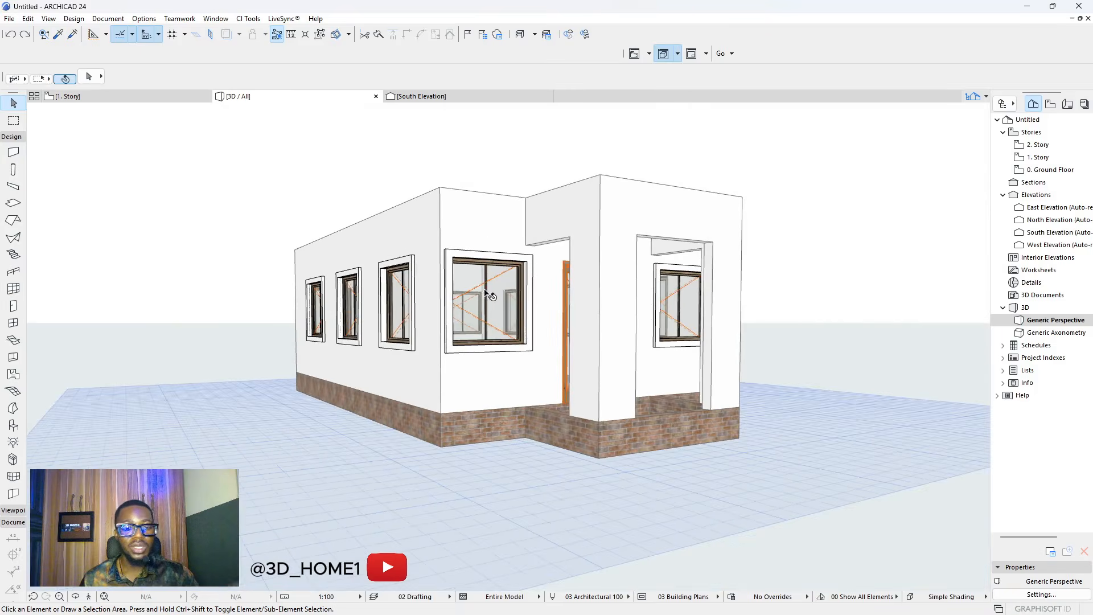
- Select all windows and, in their frame and sash model attributes, turn on Uniform Window Surfaces and turn off Shadow
key("ctrl+a")
key("Escape")
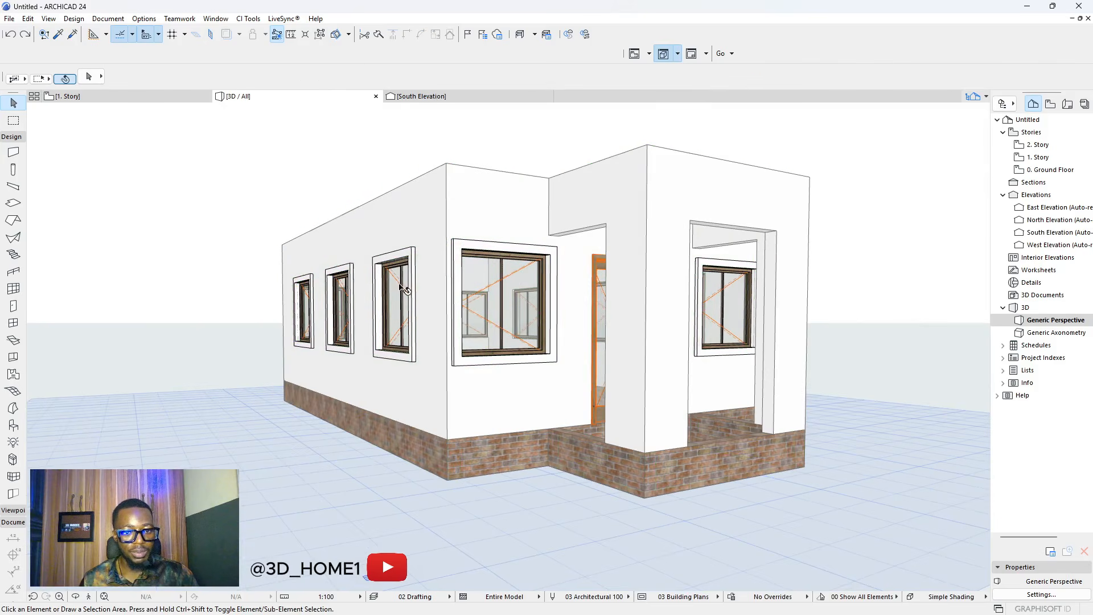
left_click(14, 324)
key("ctrl+a")
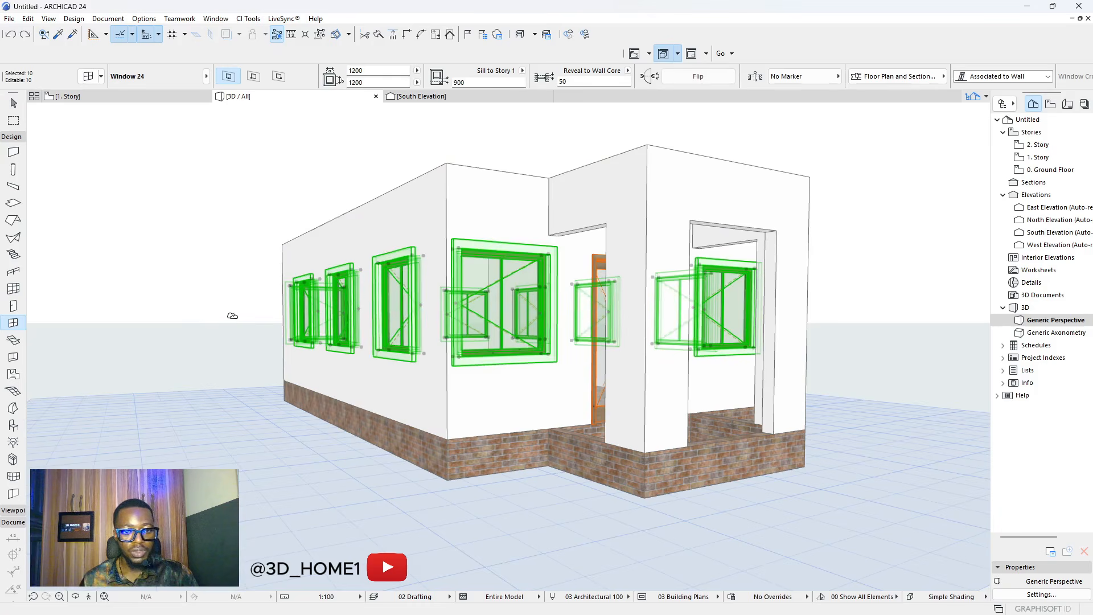
key("ctrl+t")
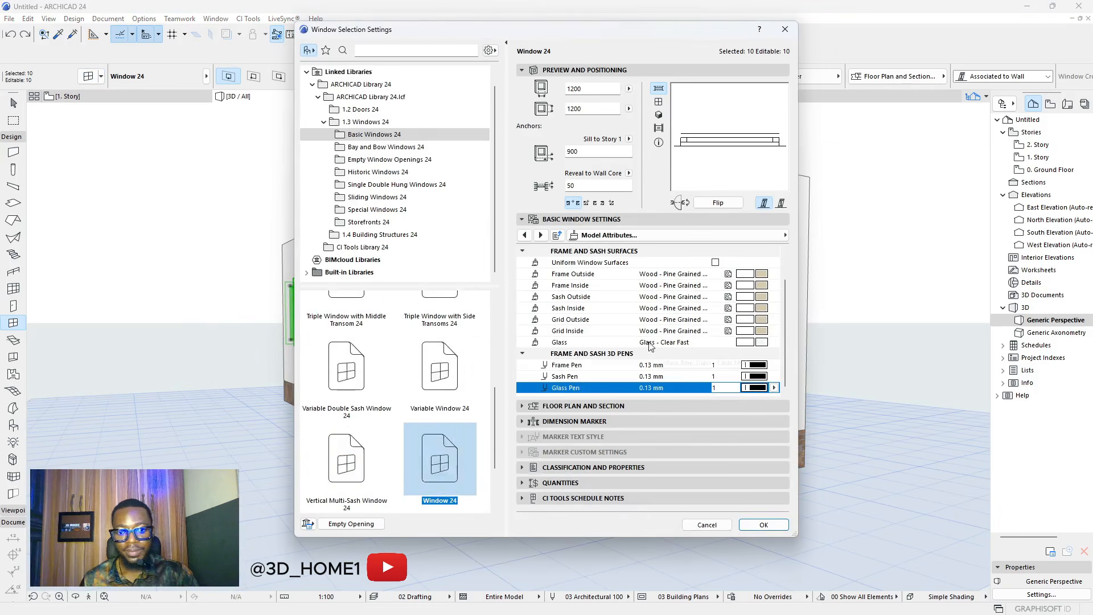
left_click(786, 234)
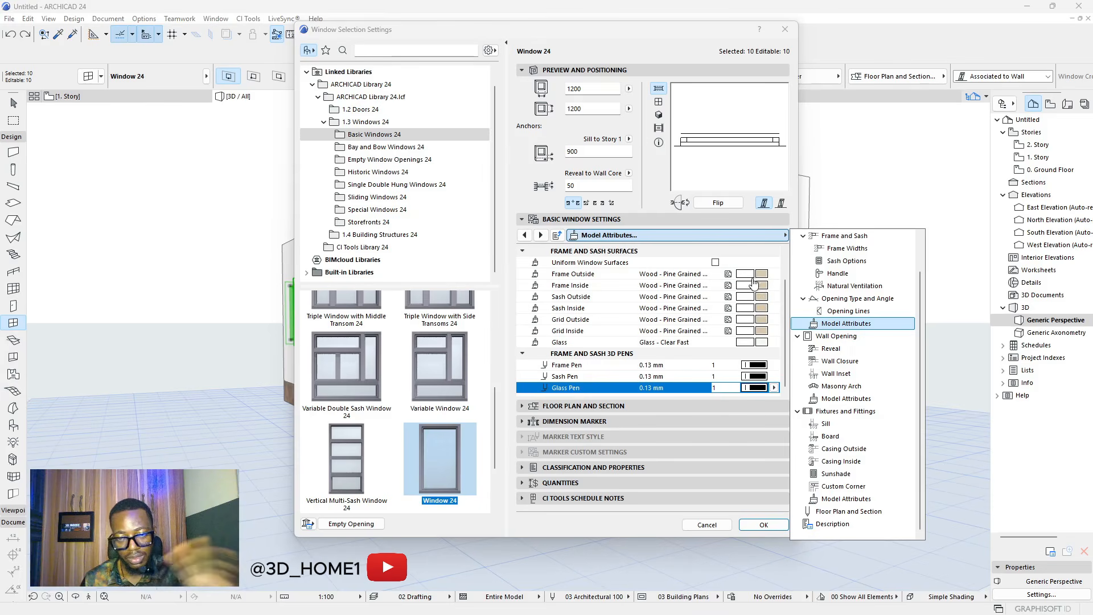
left_click(715, 265)
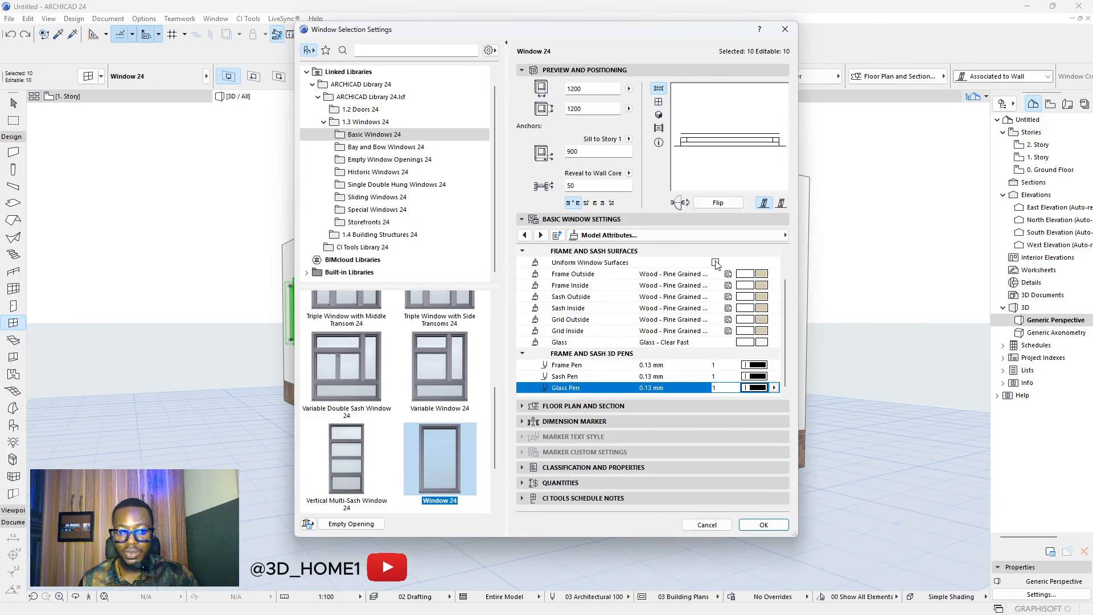
scroll(719, 265, "up", 2)
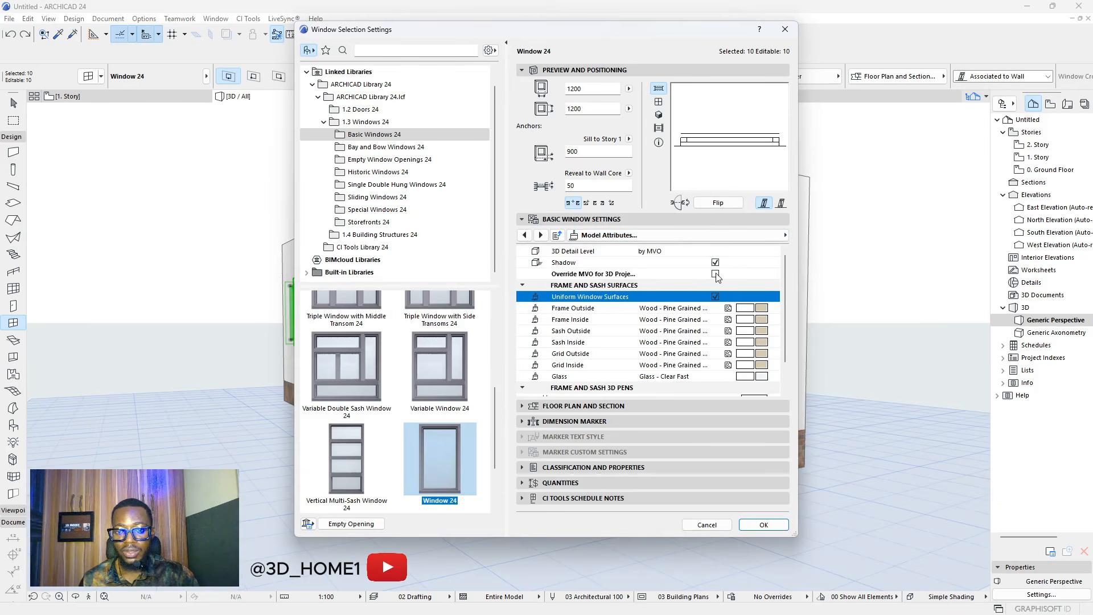
left_click(716, 274)
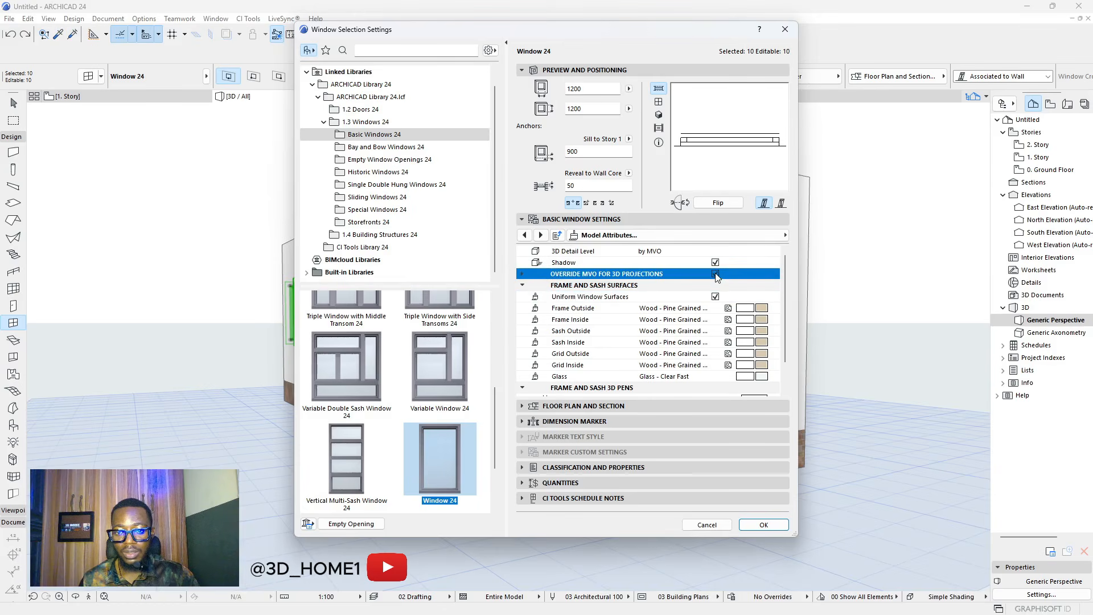
left_click(715, 274)
left_click(715, 263)
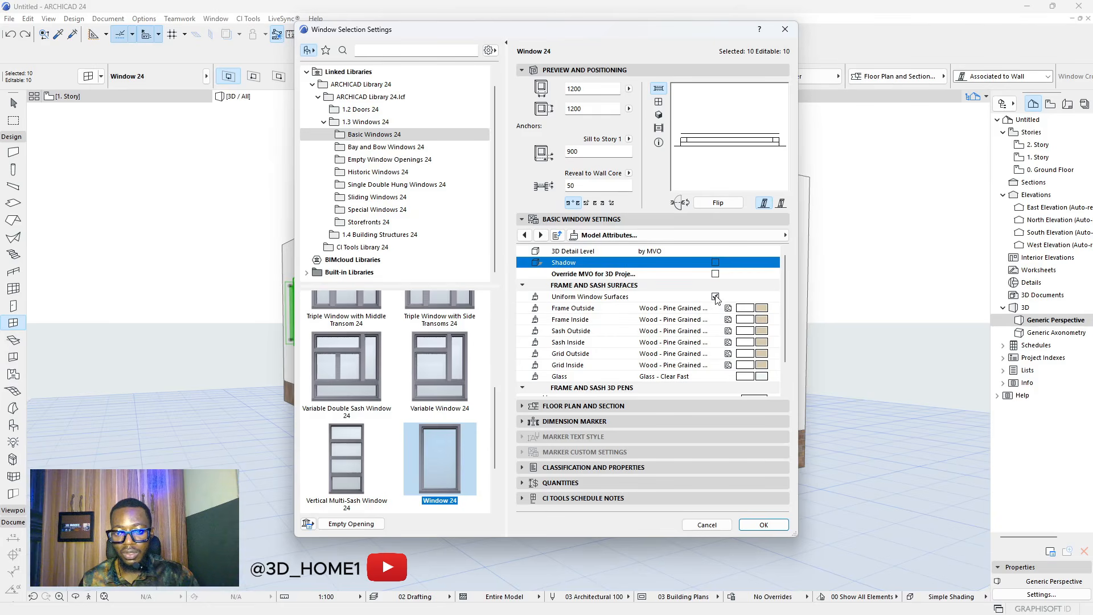
- Set the windows' uniform frame and sash surface to Metal - Iron, apply the settings and clear the selection
left_click(762, 309)
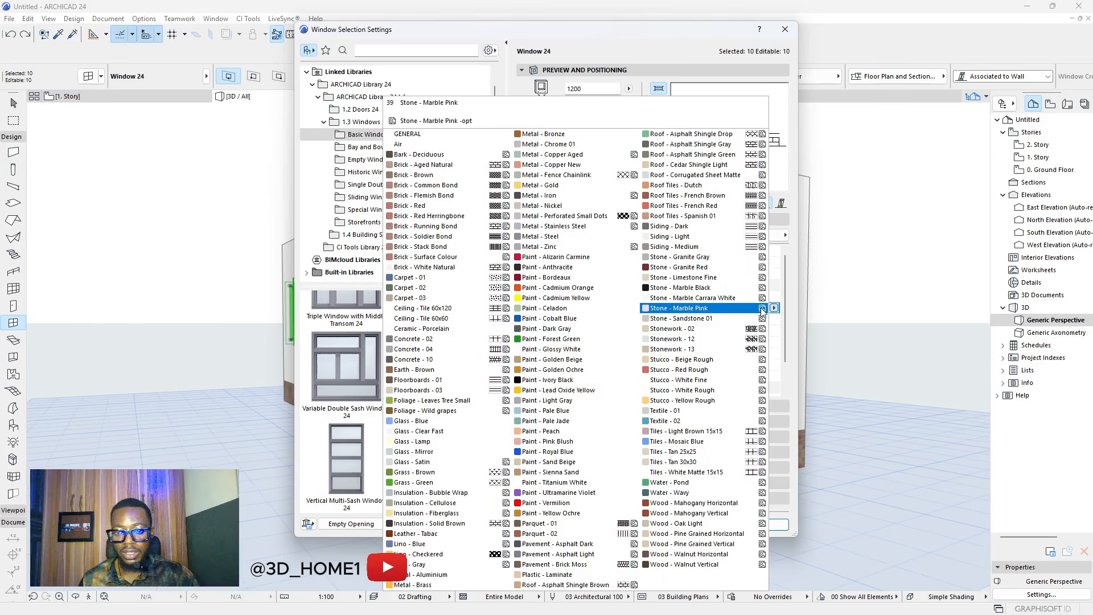
left_click(545, 196)
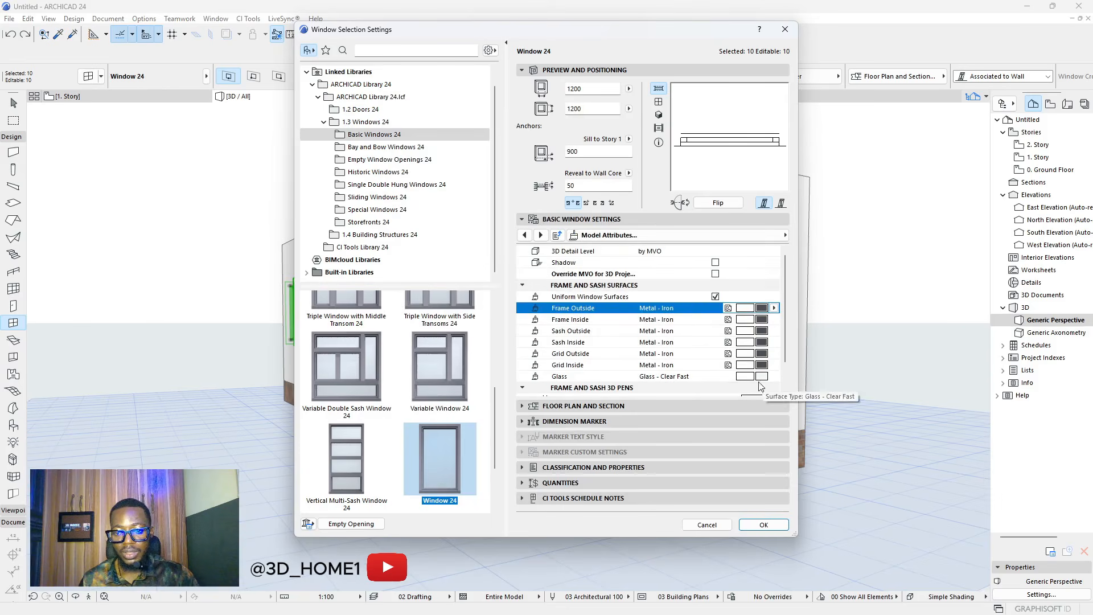
left_click(763, 522)
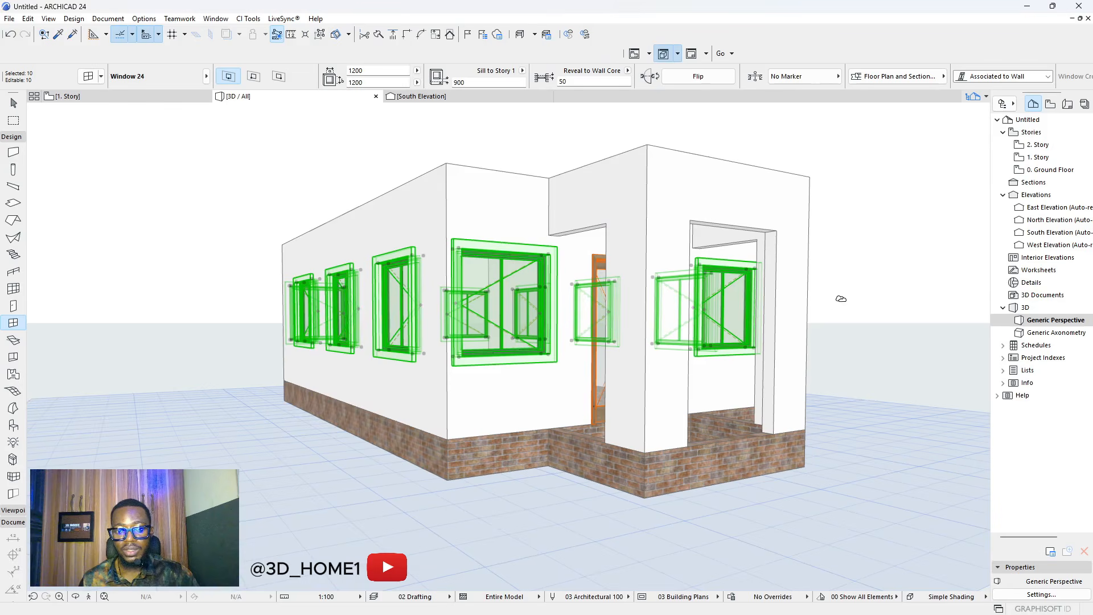
key("Escape")
scroll(488, 239, "up", 5)
middle_click_drag(585, 266, 591, 273, "shift")
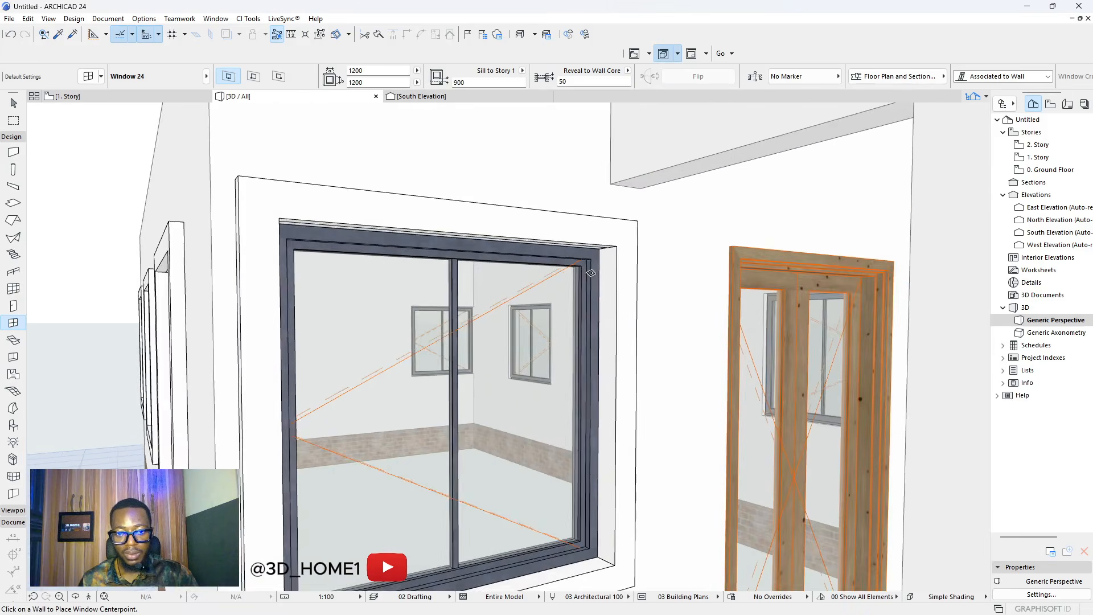
scroll(591, 274, "down", 6)
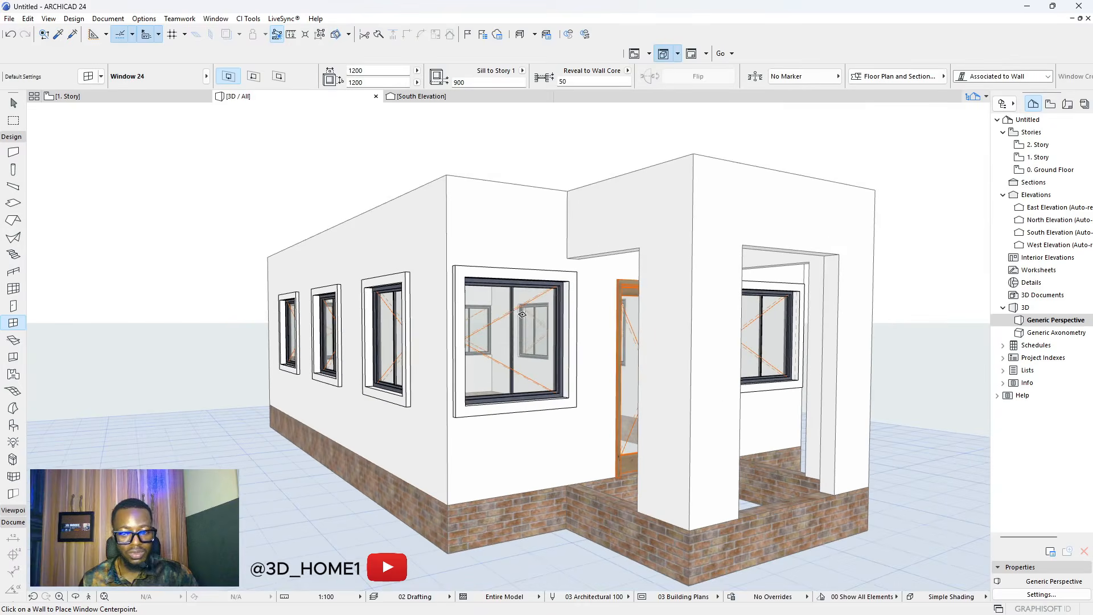
key("Escape")
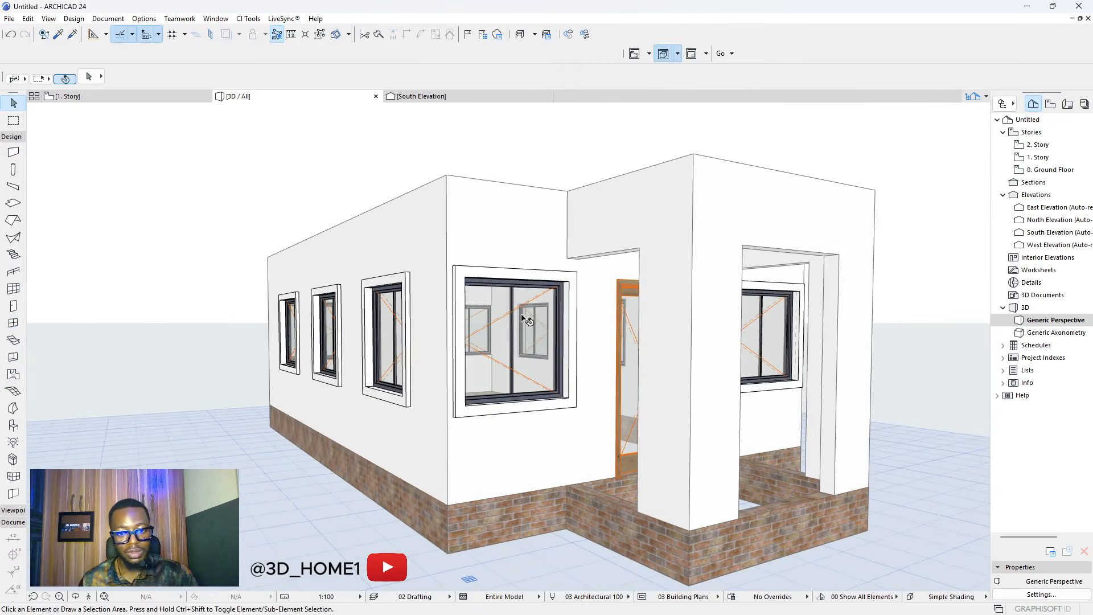
- Select all windows and set their glass surface to Glass - Blue in the frame and sash model attributes
left_click(13, 323)
key("ctrl+a")
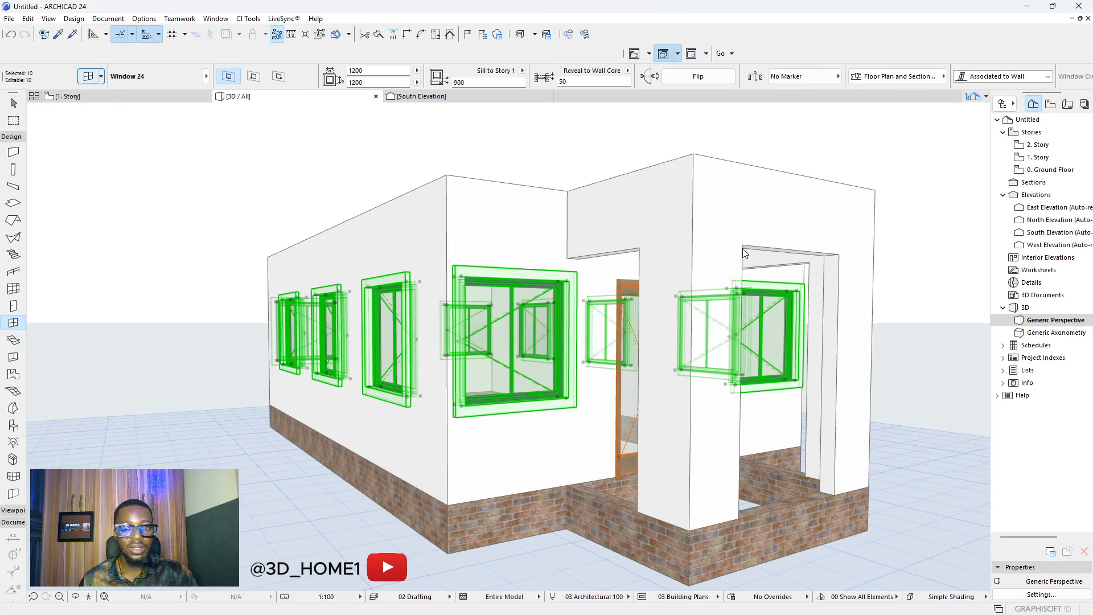
key("ctrl+t")
left_click(784, 235)
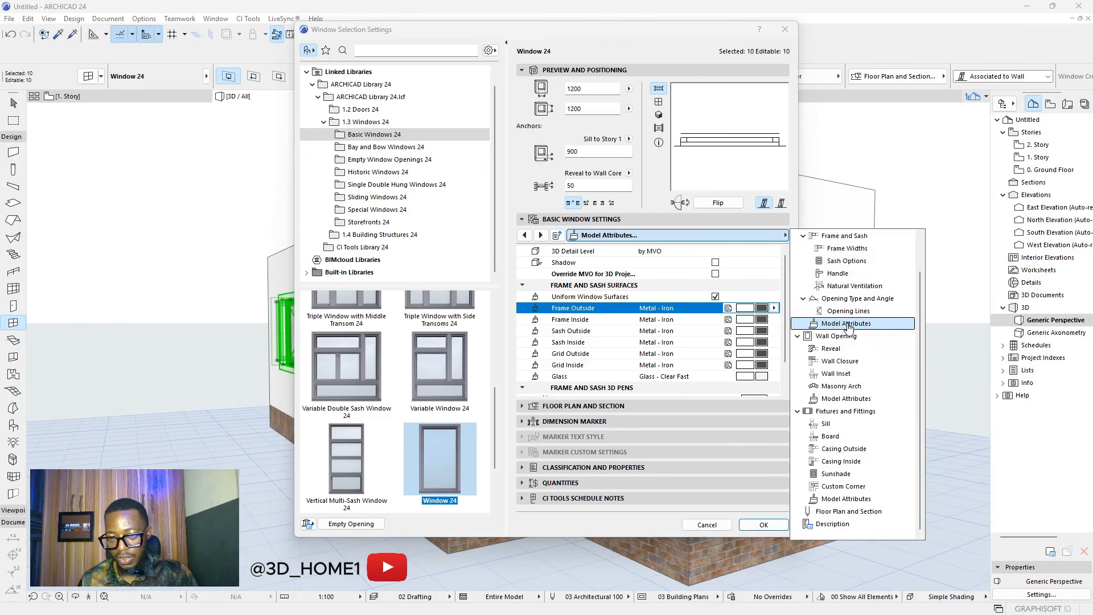
left_click(763, 378)
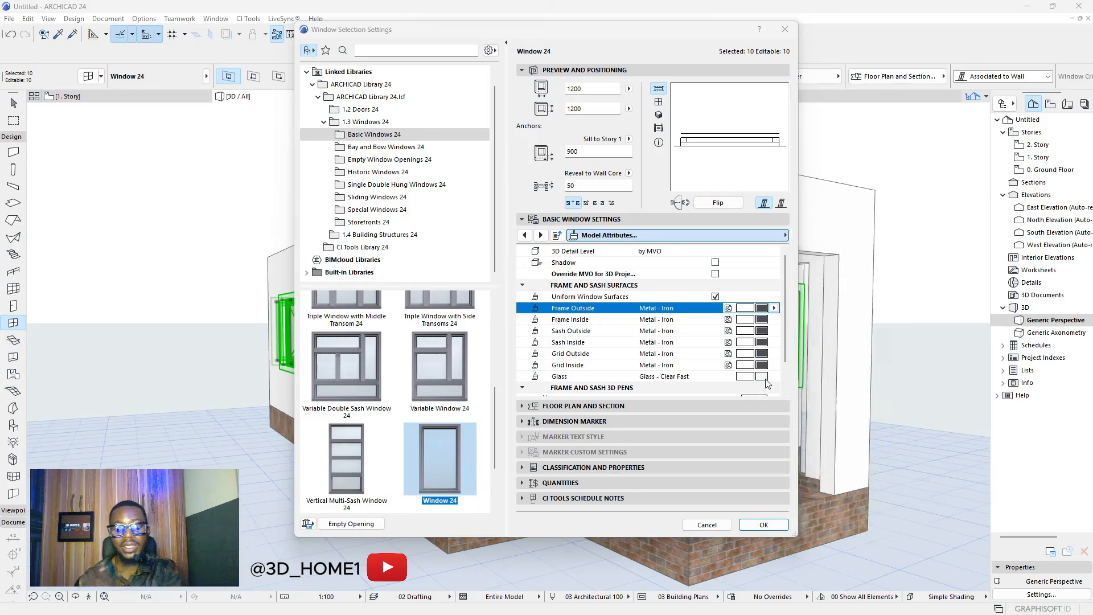
left_click(763, 378)
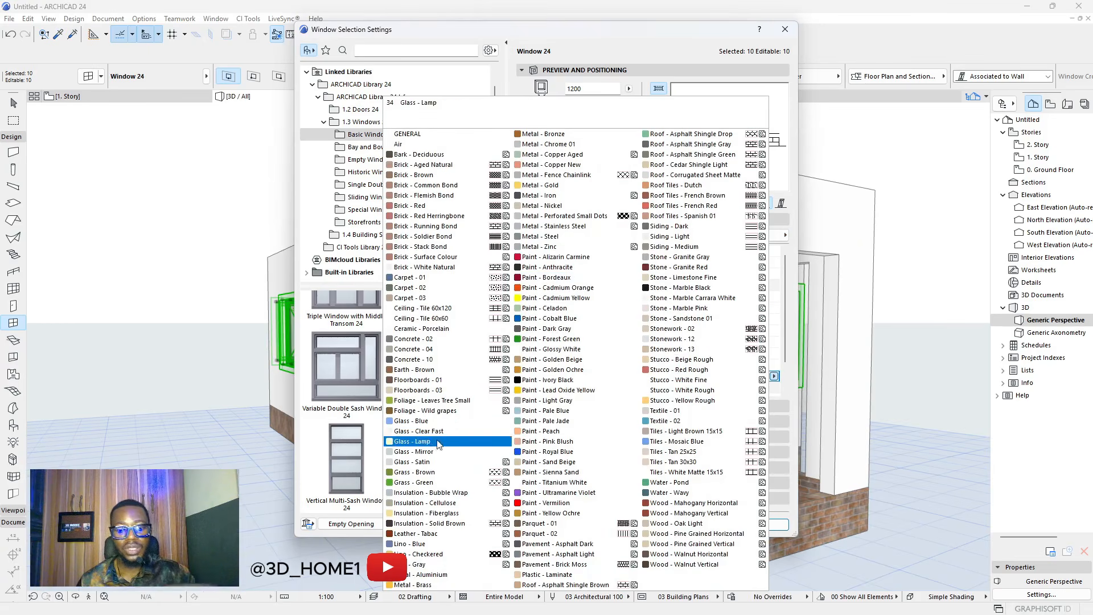
left_click(414, 421)
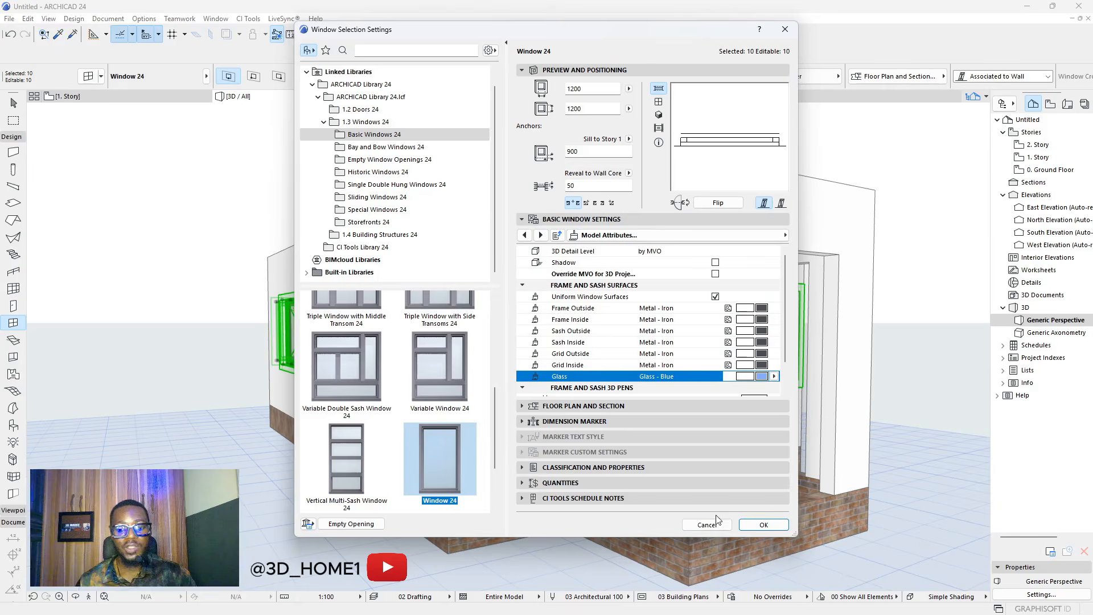
left_click(764, 525)
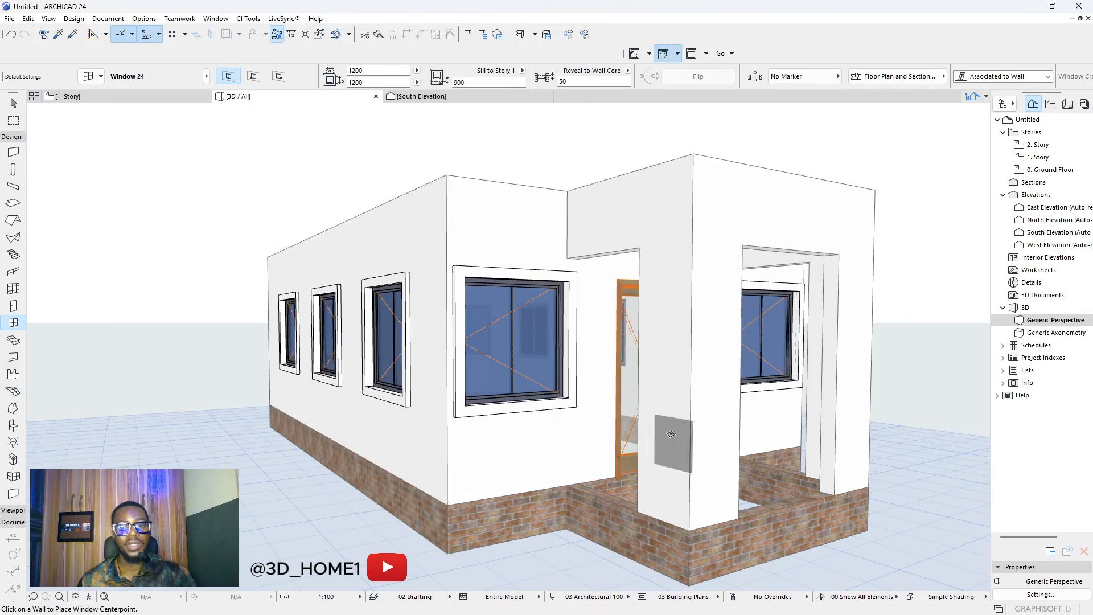
- Leave the window tool, select the double entrance door and set its door leaf style to H-V Grid
scroll(581, 319, "down", 3)
scroll(581, 319, "down", 1)
middle_click_drag(524, 424, 459, 378, "shift")
scroll(580, 371, "up", 3)
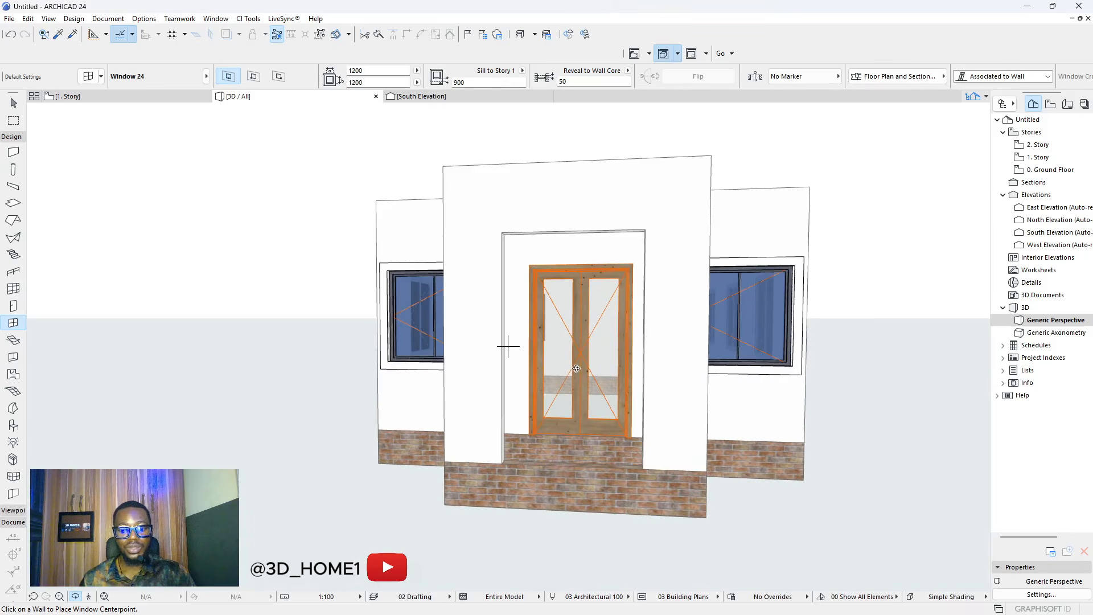
middle_click_drag(508, 347, 519, 376, "shift")
key("Escape")
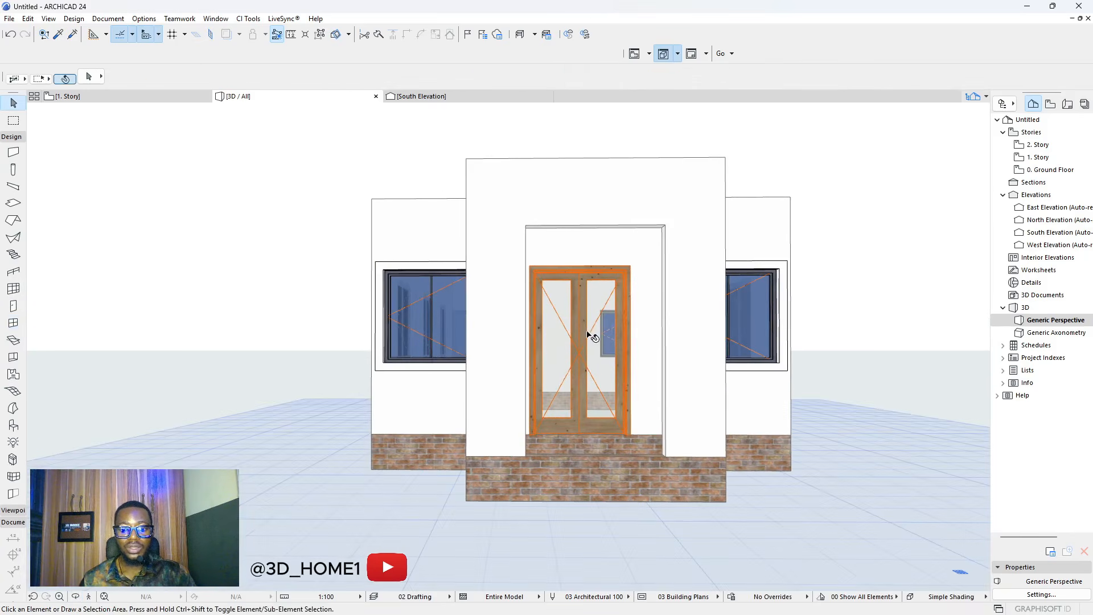
left_click(587, 334)
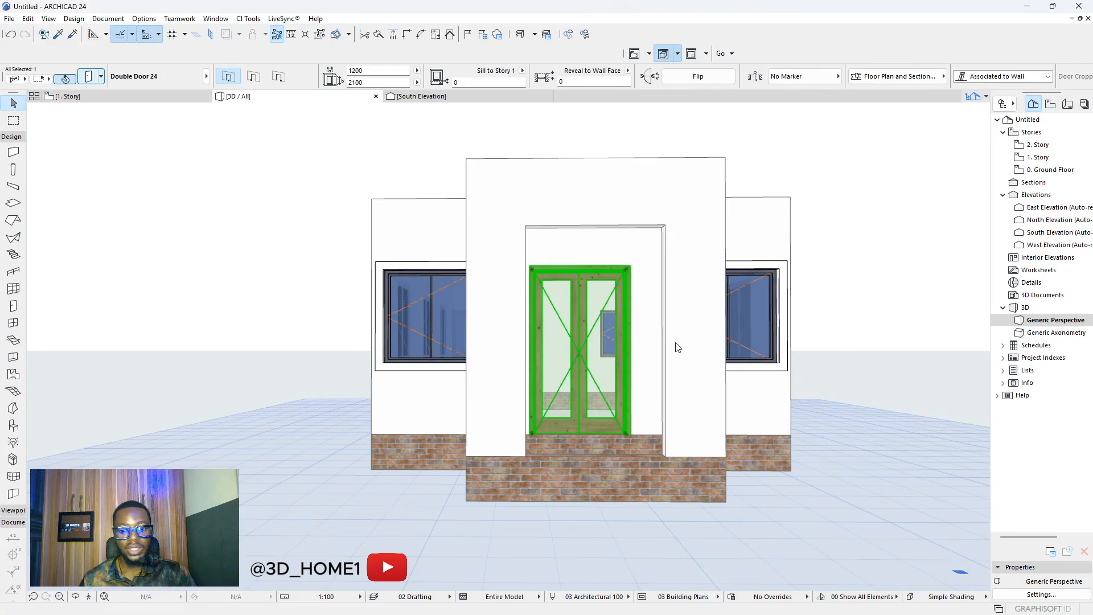
key("ctrl+t")
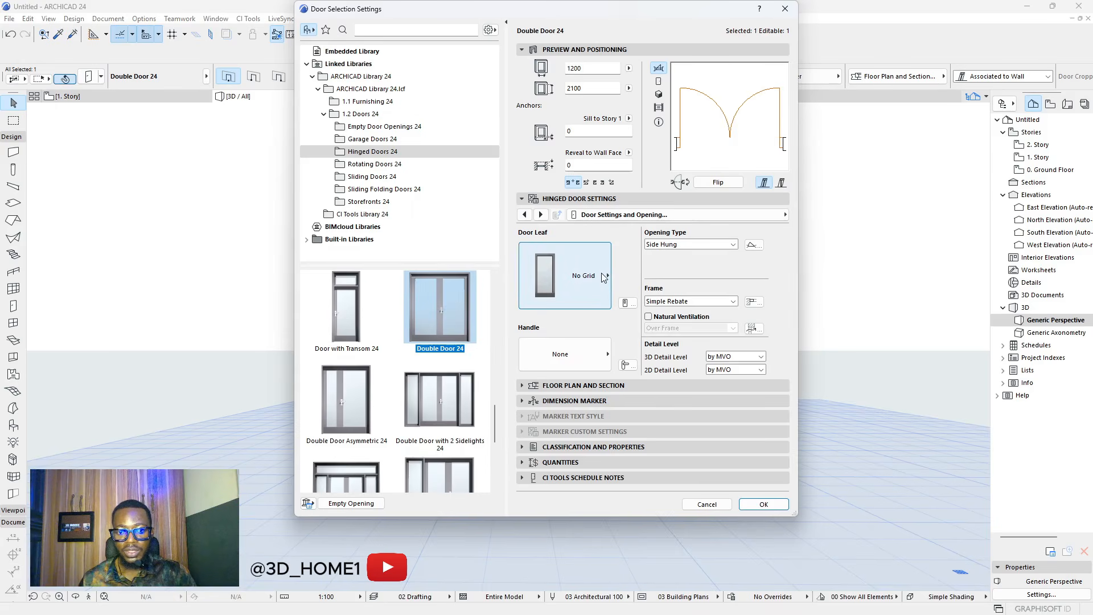
left_click(606, 276)
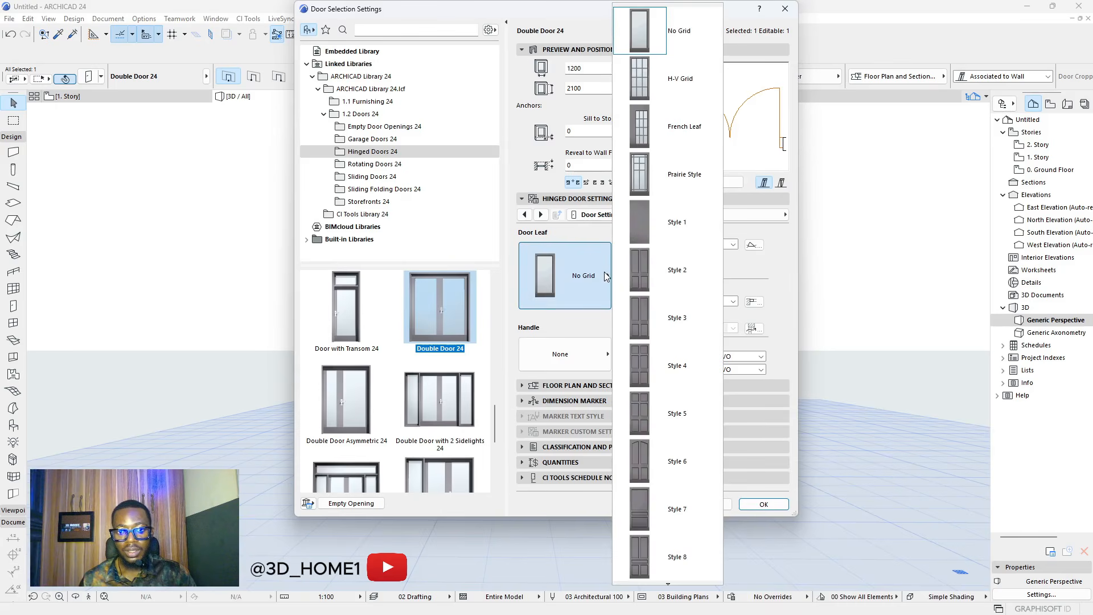
left_click(643, 87)
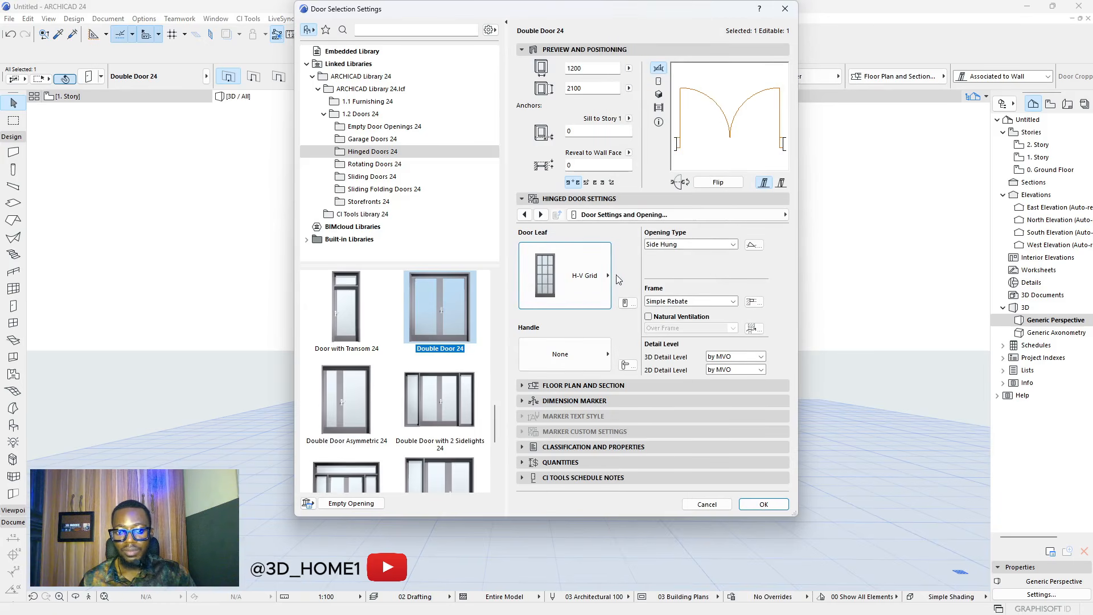
- Turn on Uniform Door Surfaces in the door's model attributes and set the frame and leaf surface to Metal - Iron
left_click(733, 216)
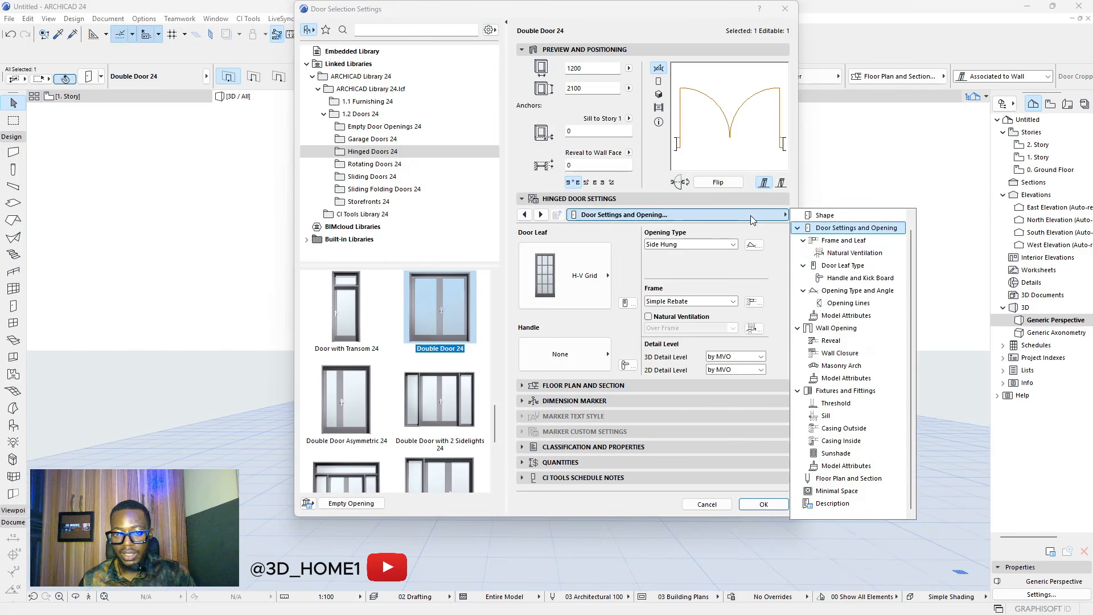
left_click(845, 316)
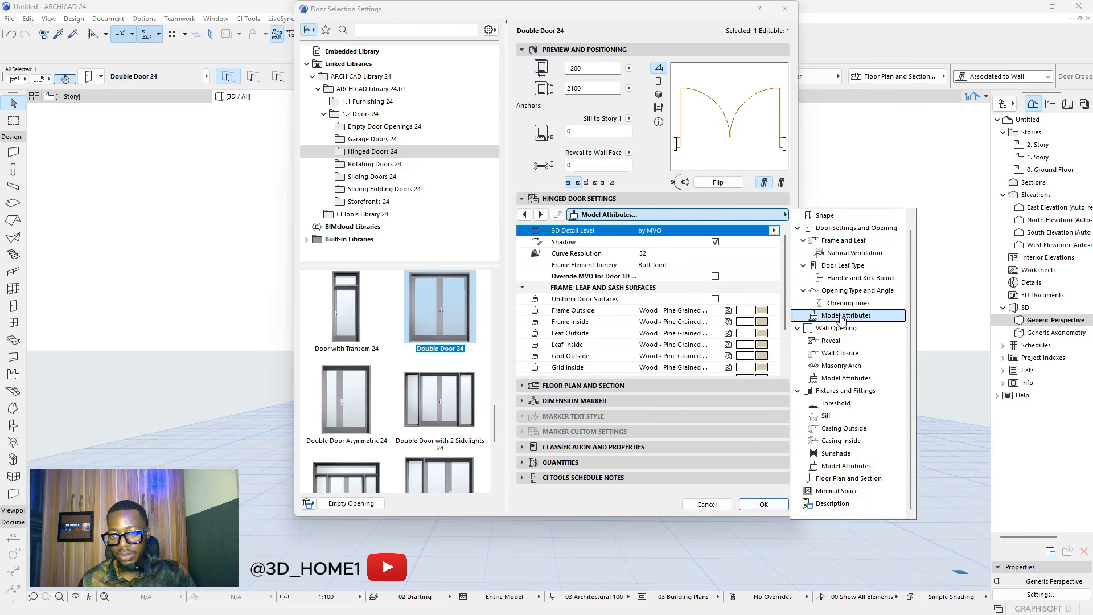
left_click(716, 299)
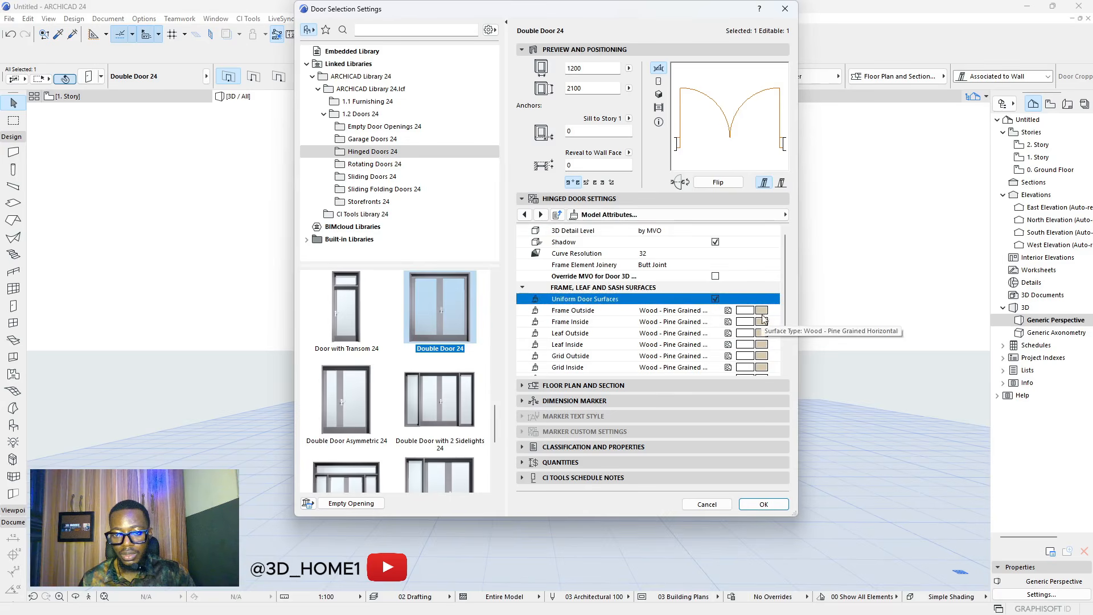
left_click(745, 310)
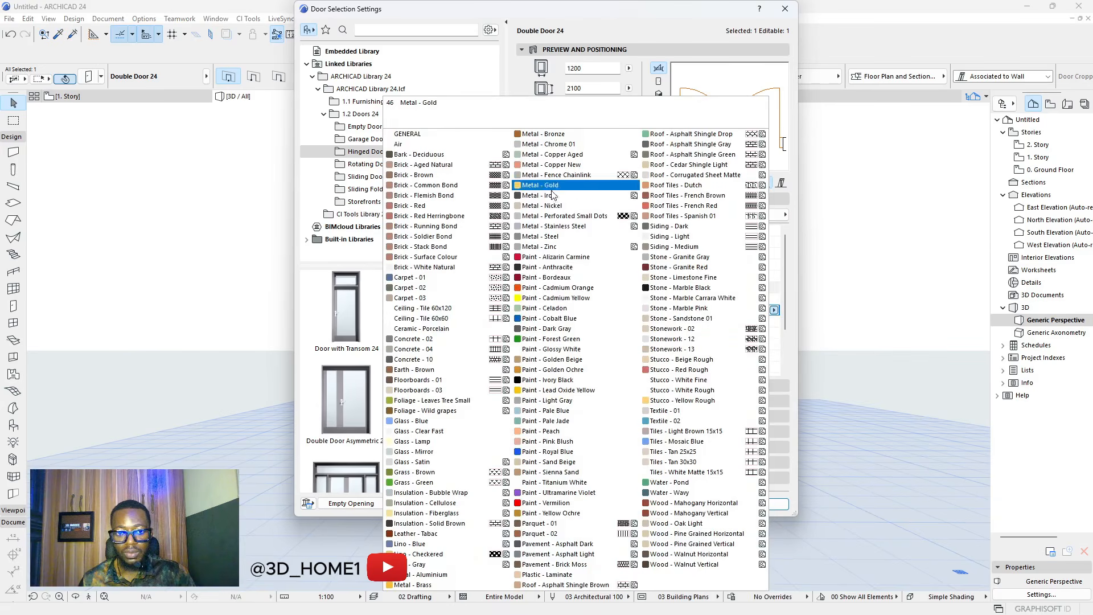
left_click(575, 190)
- Set the entrance door's leaf glass surface to Glass - Blue
scroll(709, 330, "down", 3)
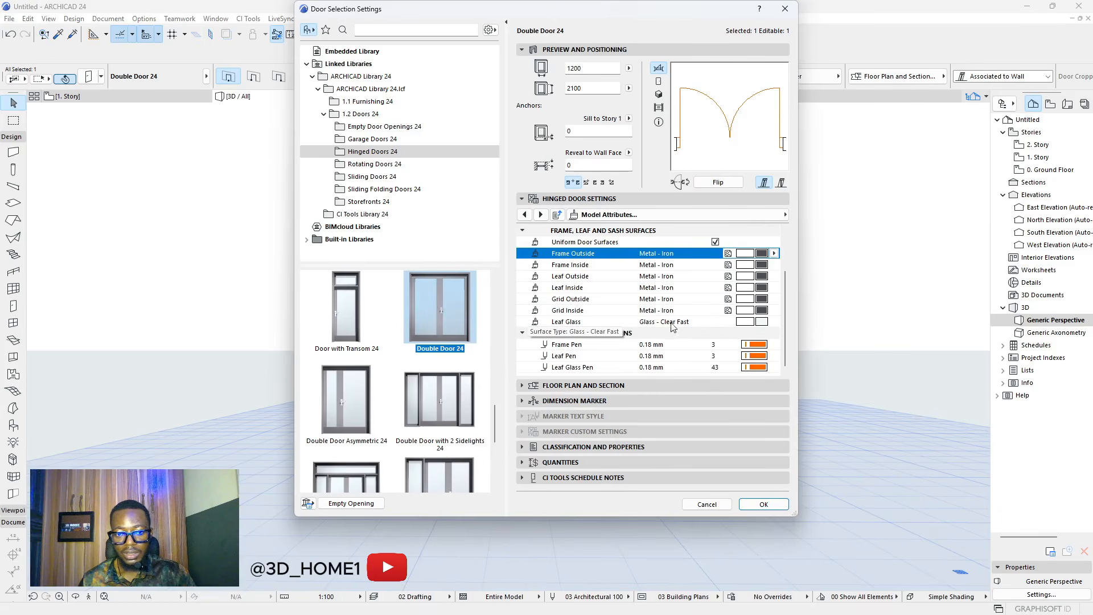
left_click(758, 323)
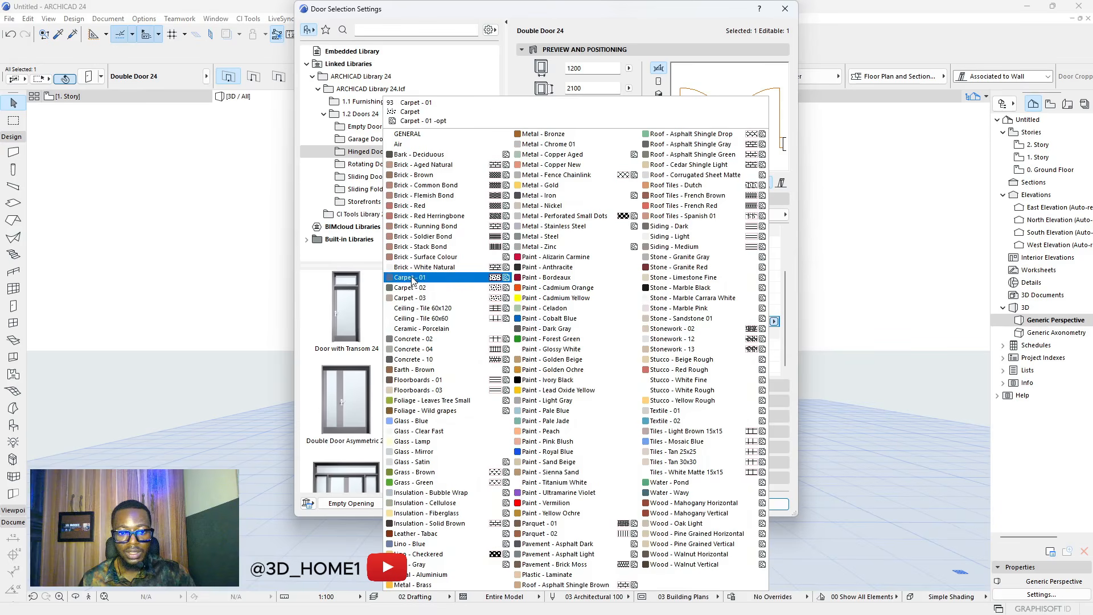
left_click(424, 410)
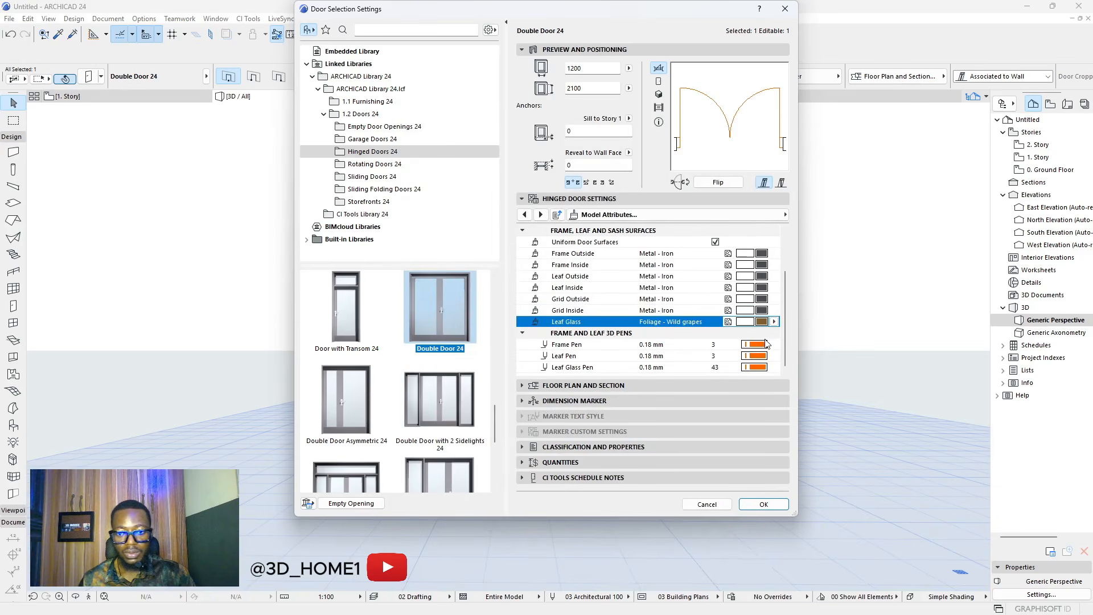
left_click(762, 322)
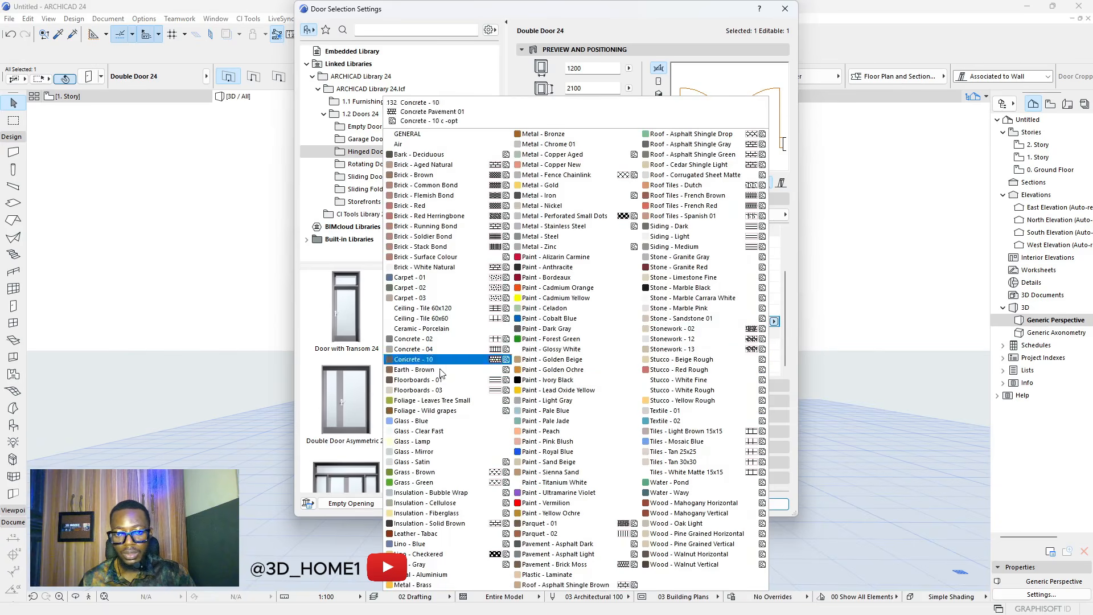
left_click(420, 422)
- Set the door's frame, leaf and leaf glass 3D pens to black pen 1 and apply the settings
left_click(756, 346)
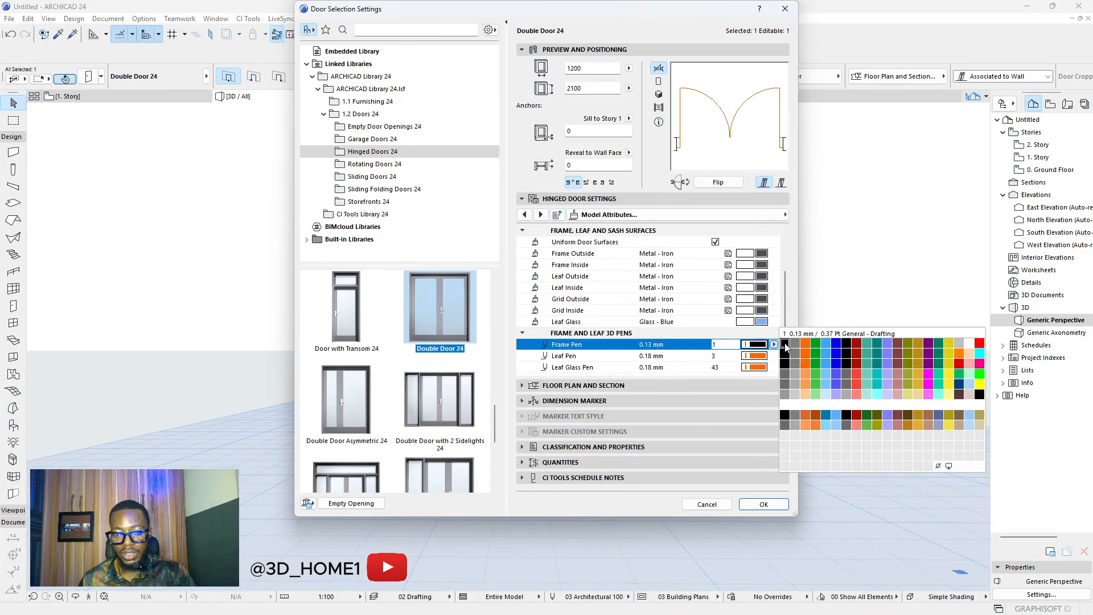
left_click(786, 346)
left_click(766, 357)
left_click(786, 356)
left_click(758, 367)
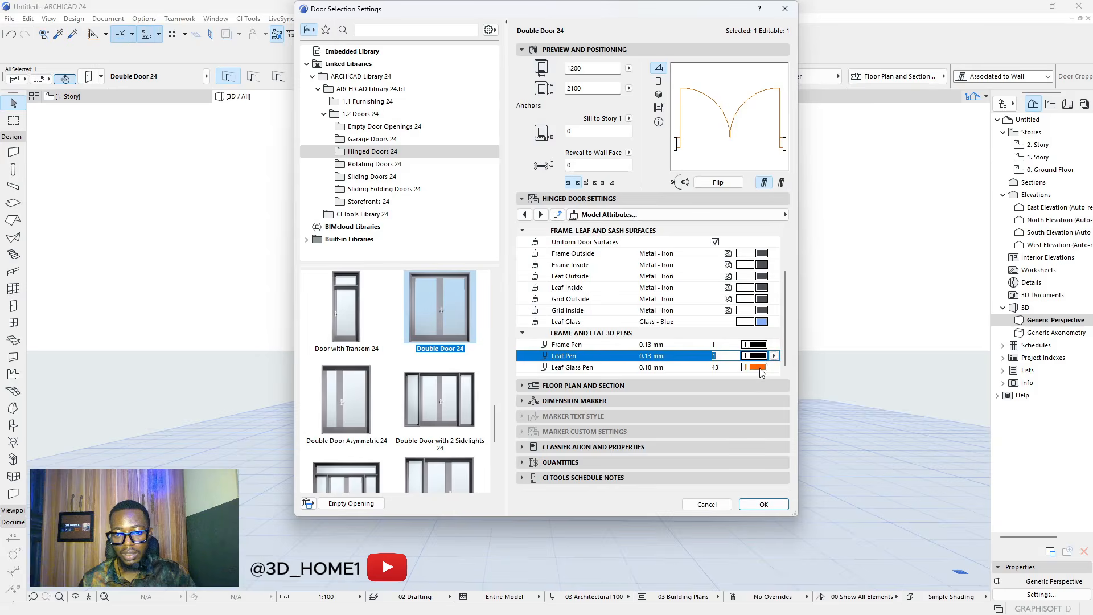
left_click(786, 368)
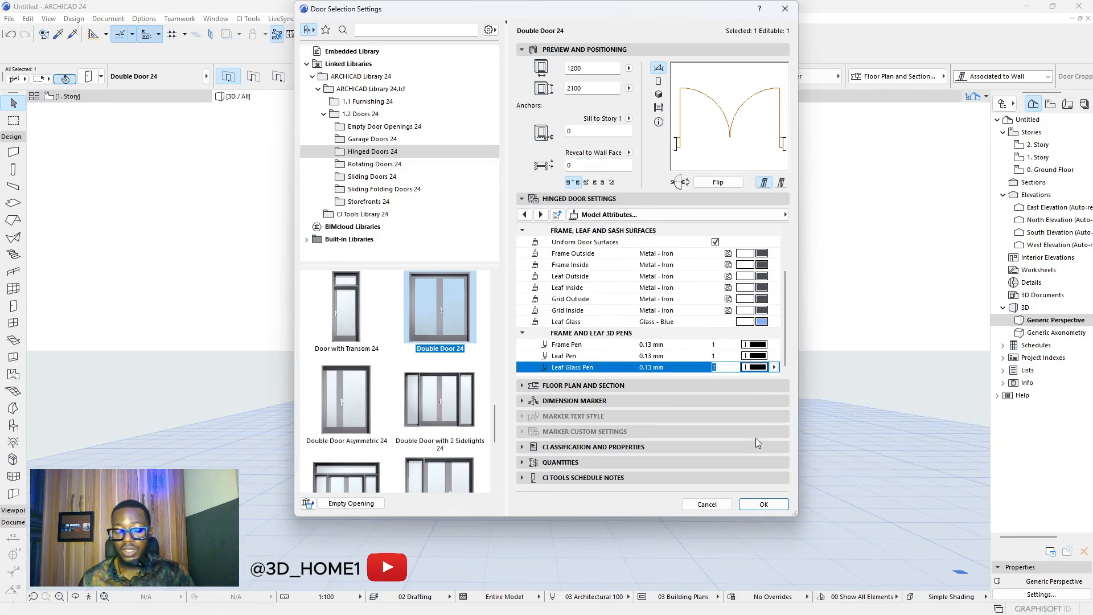
left_click(762, 505)
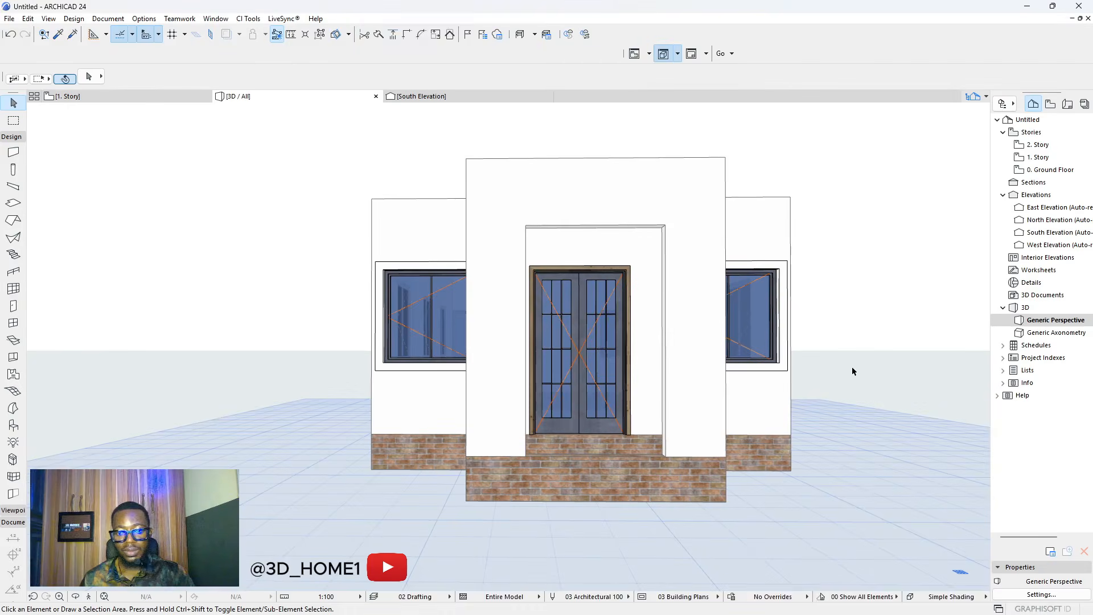
- Examine the entrance door and the blue-glazed windows in 3D from the front, the sides and above
middle_click_drag(688, 397, 720, 416, "shift")
scroll(701, 410, "up", 1)
scroll(581, 388, "down", 10)
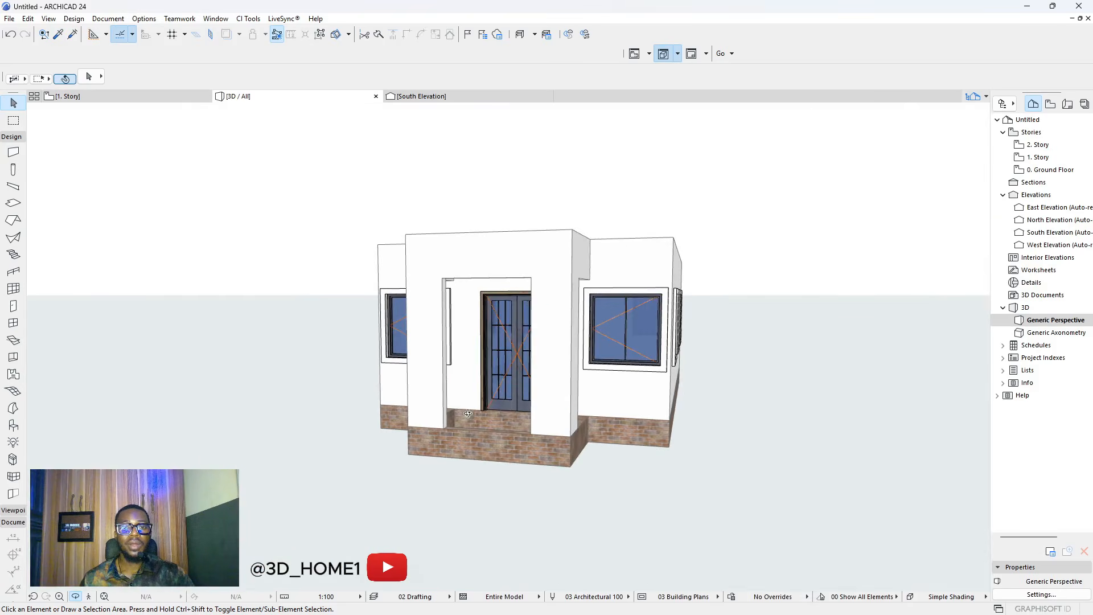
middle_click_drag(468, 413, 506, 403, "shift")
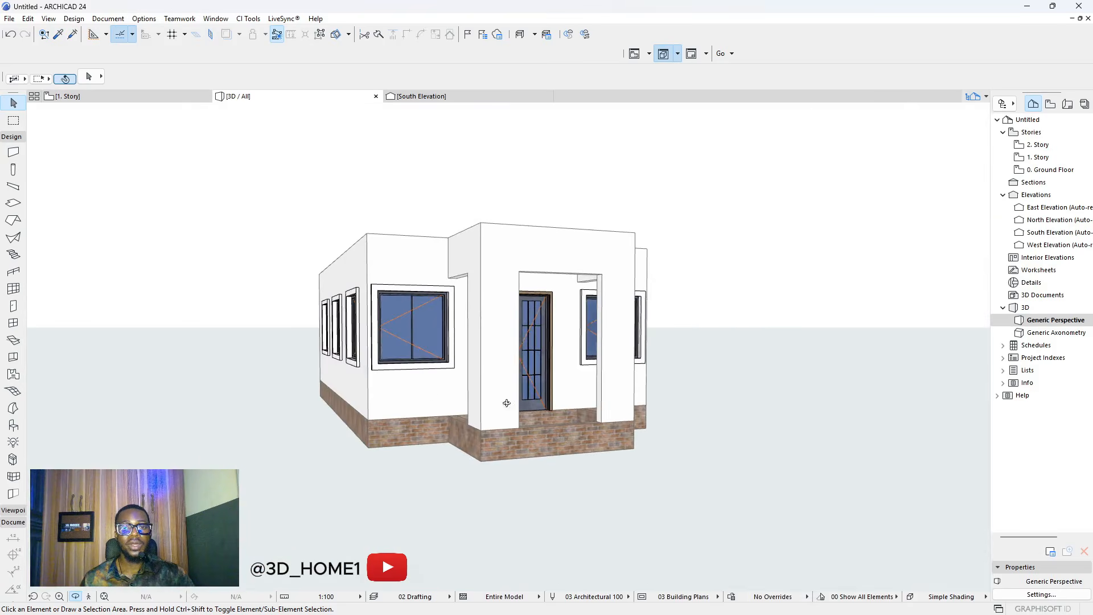
scroll(480, 403, "up", 5)
middle_click_drag(620, 400, 665, 392, "shift")
scroll(666, 392, "down", 5)
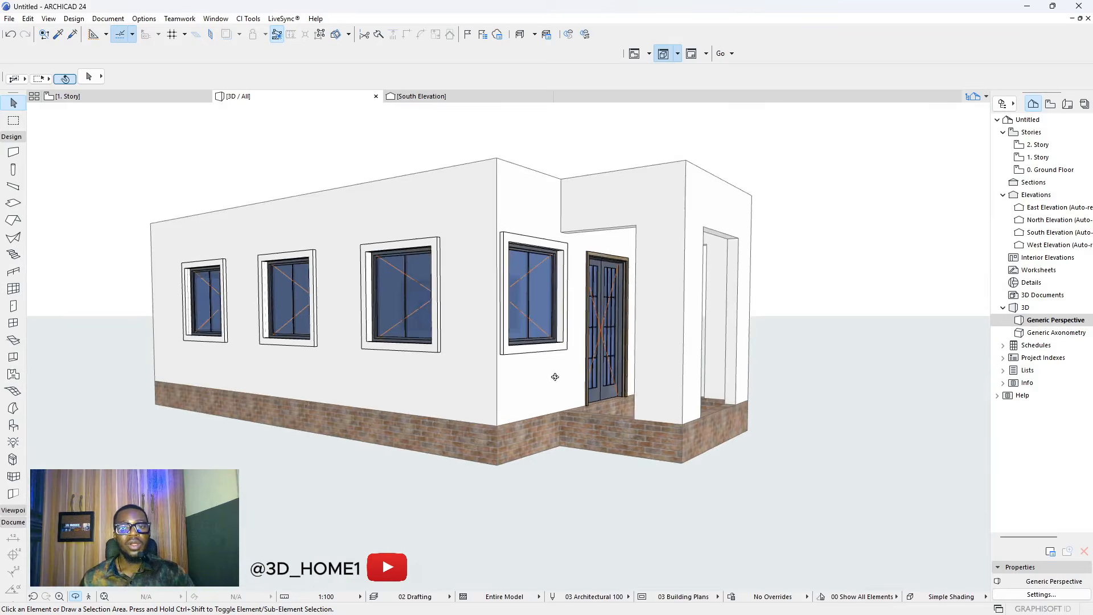
scroll(540, 378, "up", 3)
scroll(533, 378, "down", 2)
middle_click_drag(524, 380, 405, 383, "shift")
scroll(658, 447, "up", 3)
scroll(618, 432, "up", 3)
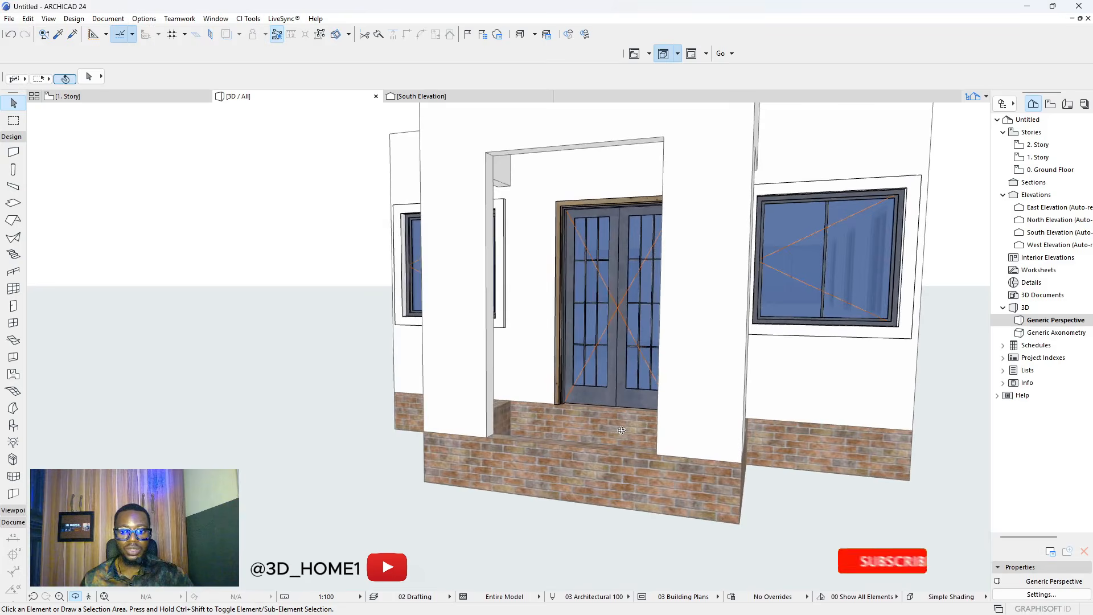
scroll(507, 427, "down", 3)
middle_click_drag(507, 427, 622, 406, "shift")
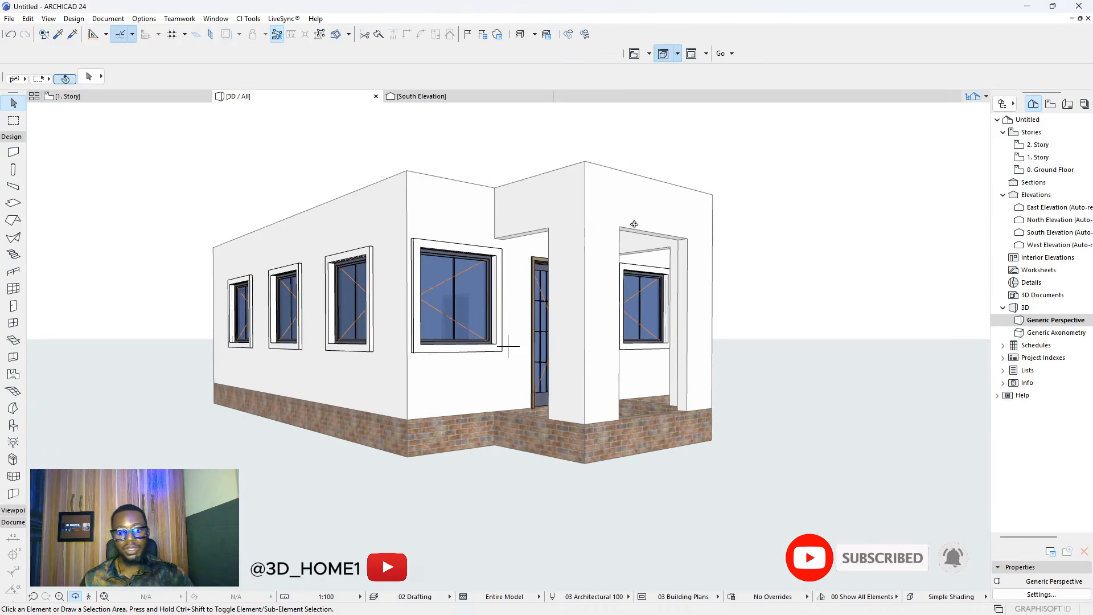
middle_click_drag(592, 353, 569, 440, "shift")
middle_click_drag(248, 390, 502, 419, "shift")
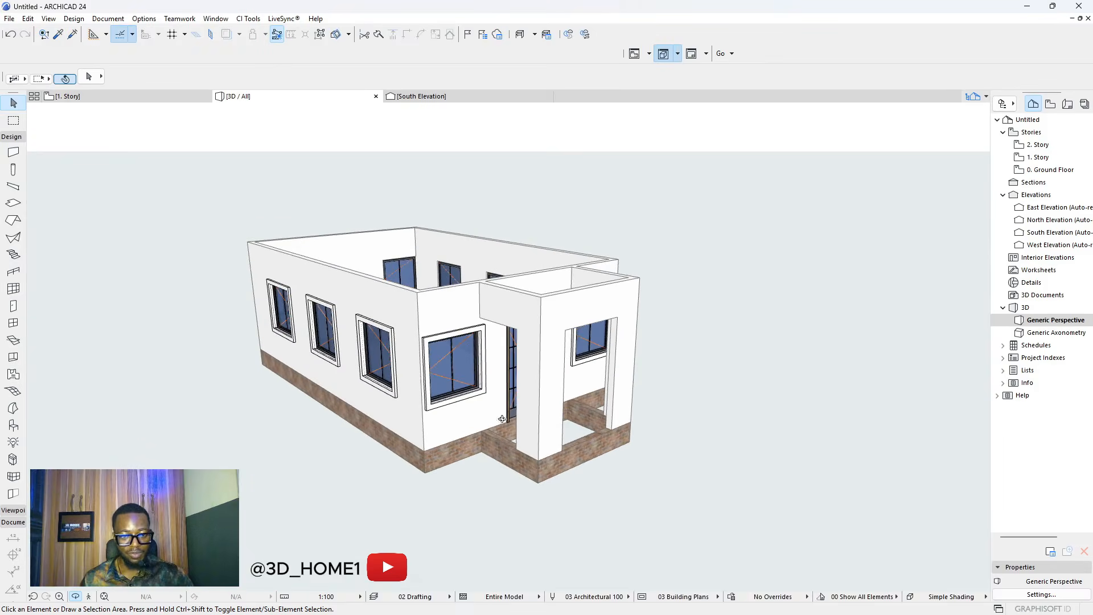
- On the 1. Story plan, set the slab defaults to a basic structure with the Concrete - Structural material
left_click(67, 96)
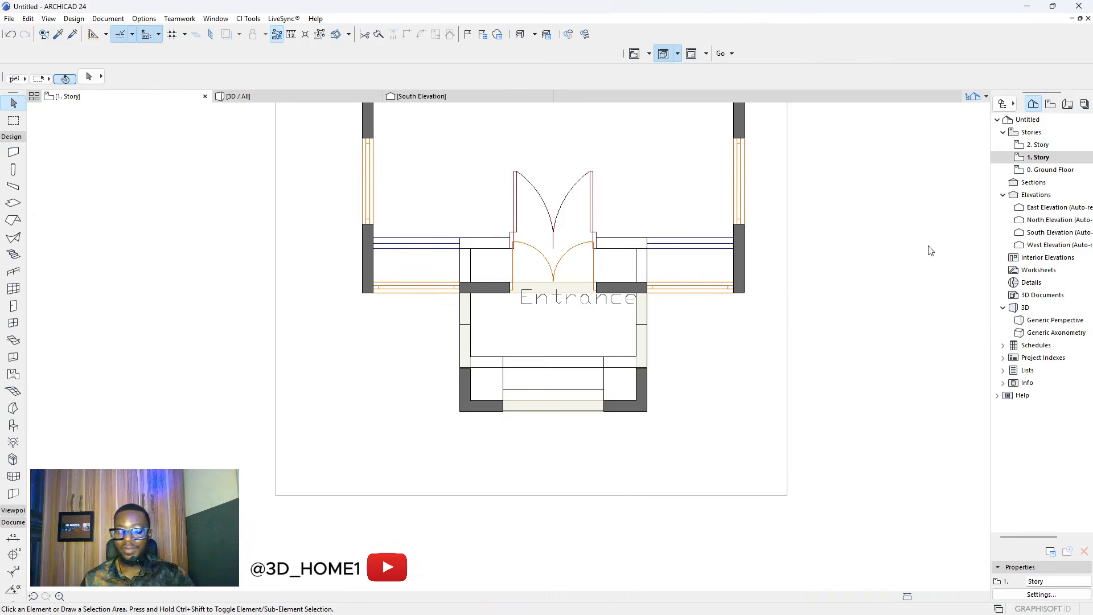
scroll(569, 478, "down", 7)
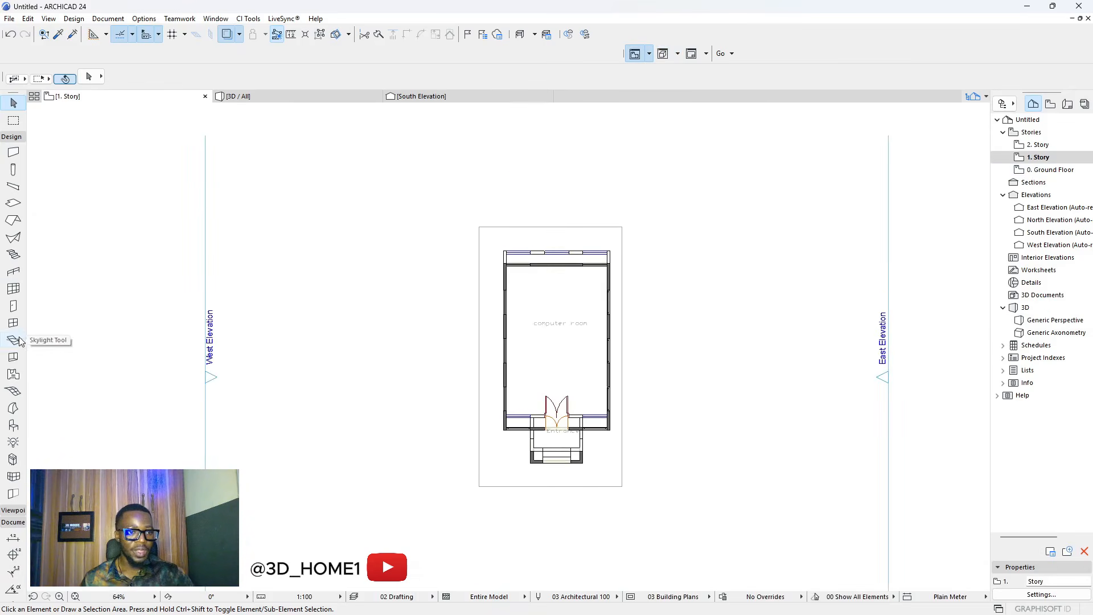
left_click(13, 203)
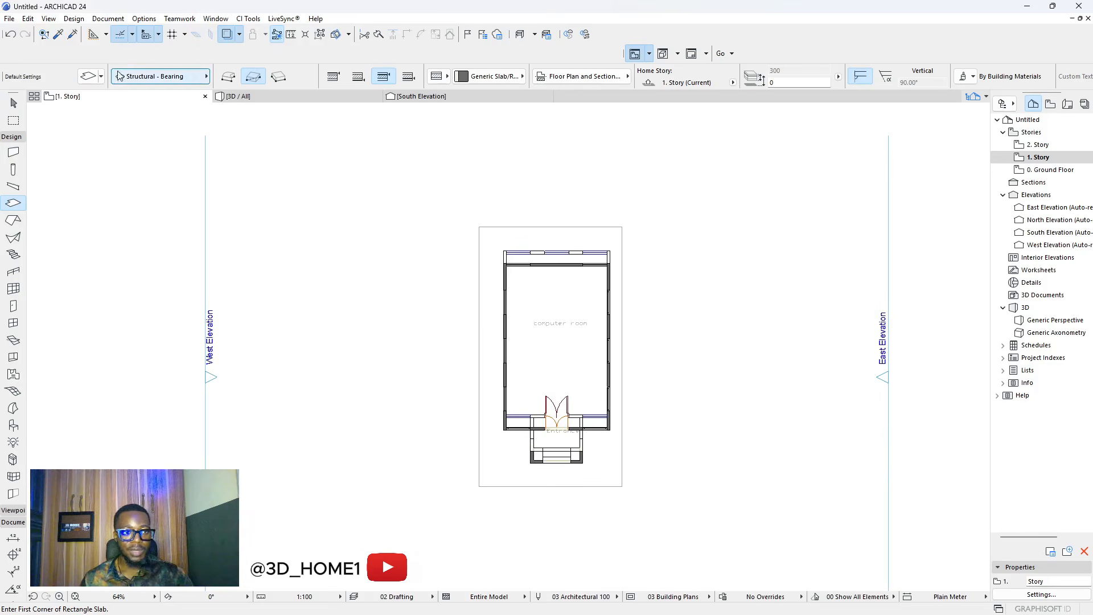
left_click(88, 76)
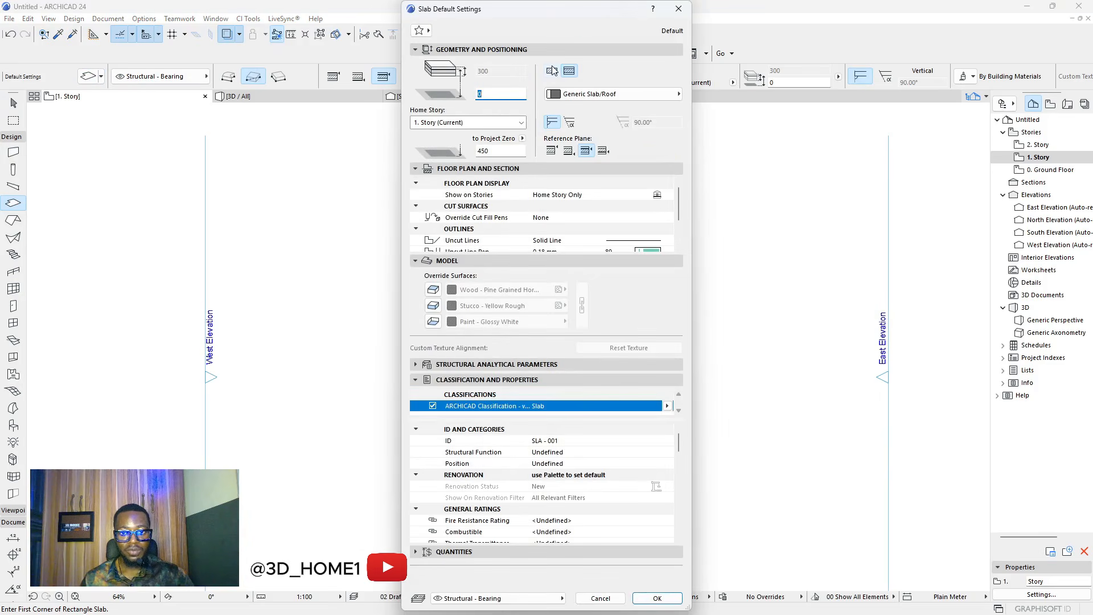
left_click(554, 72)
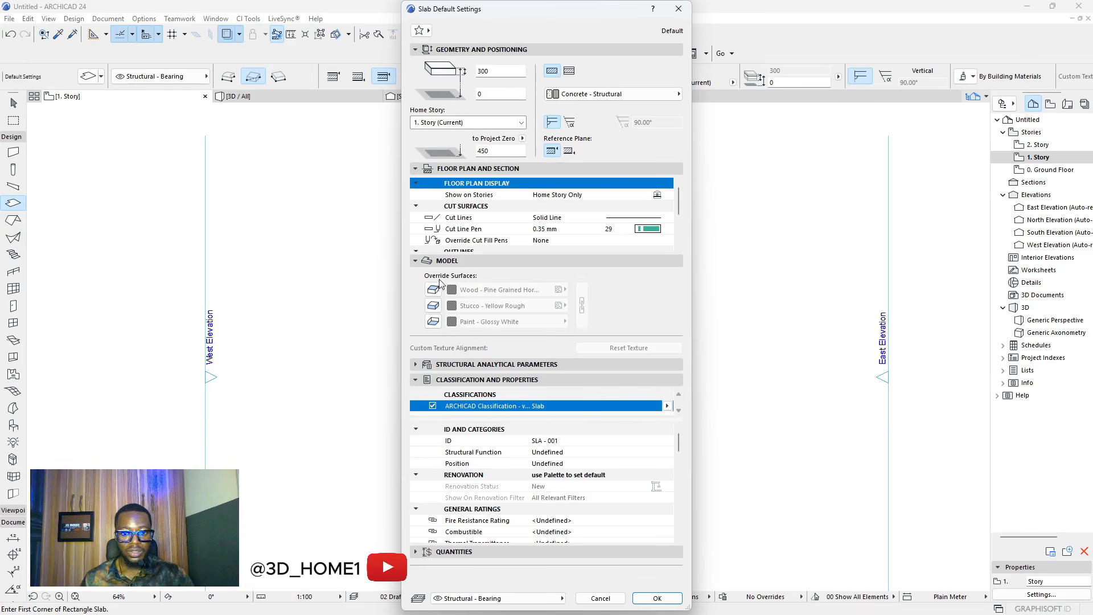
- Override all the slab's surfaces, linked together, with Paint - Titanium White
left_click(434, 321)
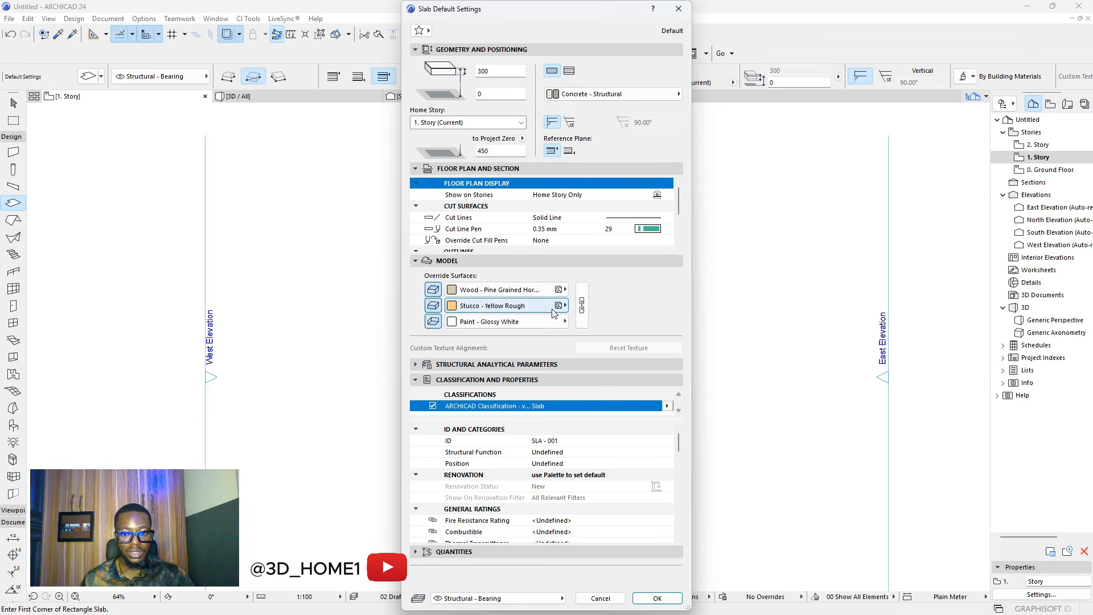
left_click(582, 306)
left_click(452, 289)
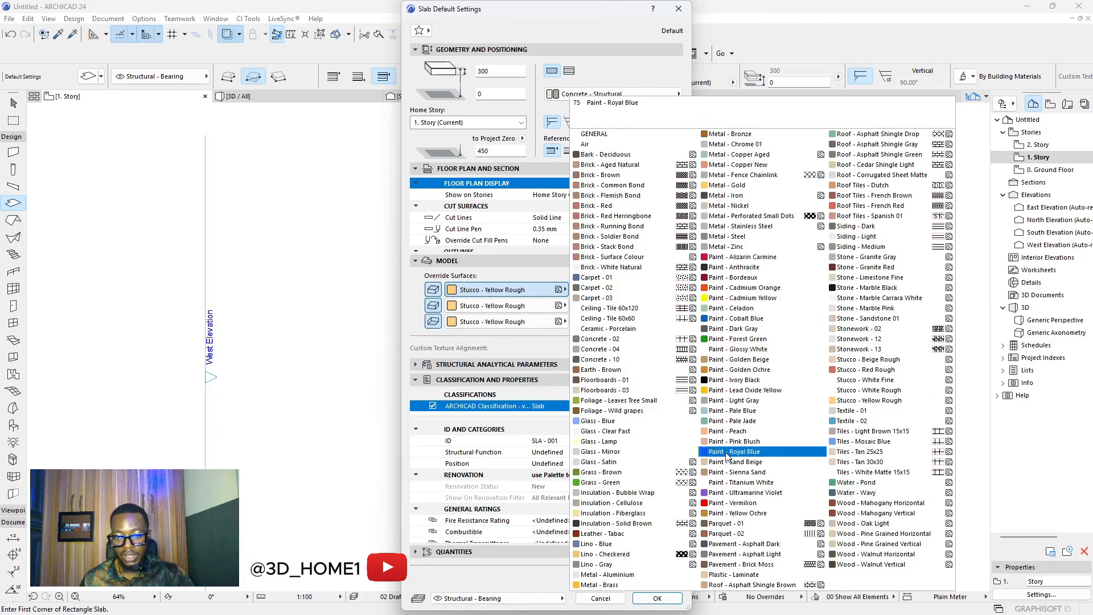
left_click(747, 483)
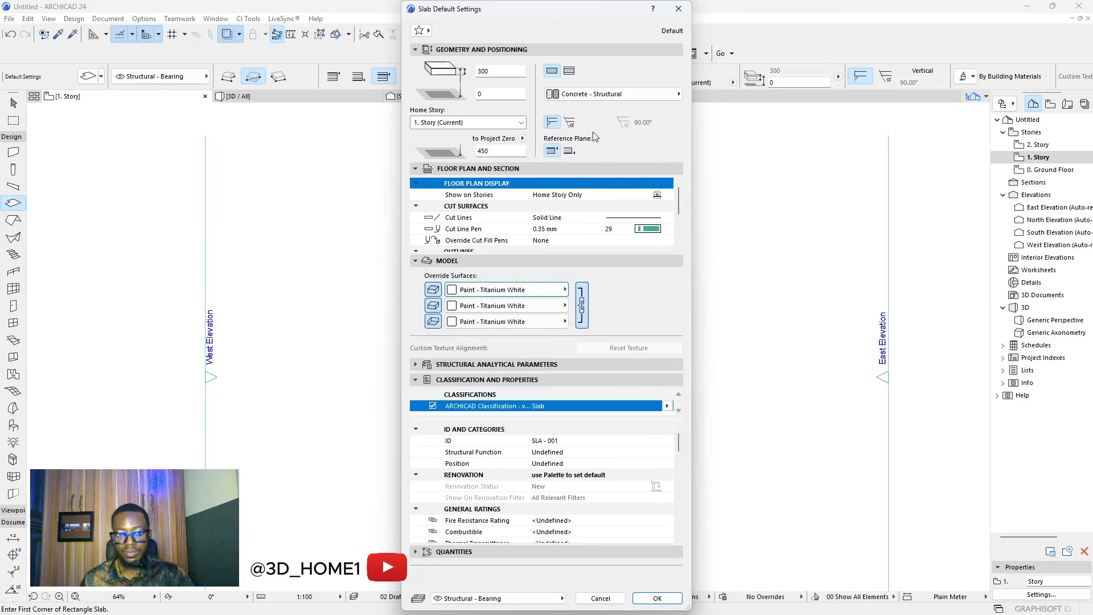
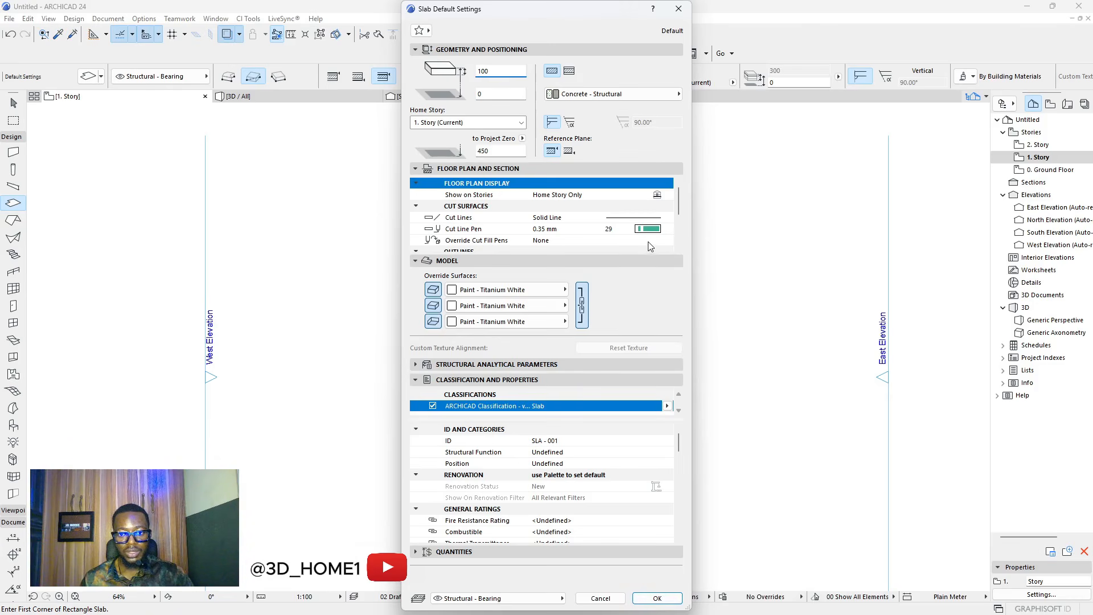
- Set the slab thickness to 100 and its uncut line pen to black pen 1, and apply the defaults
scroll(646, 224, "down", 3)
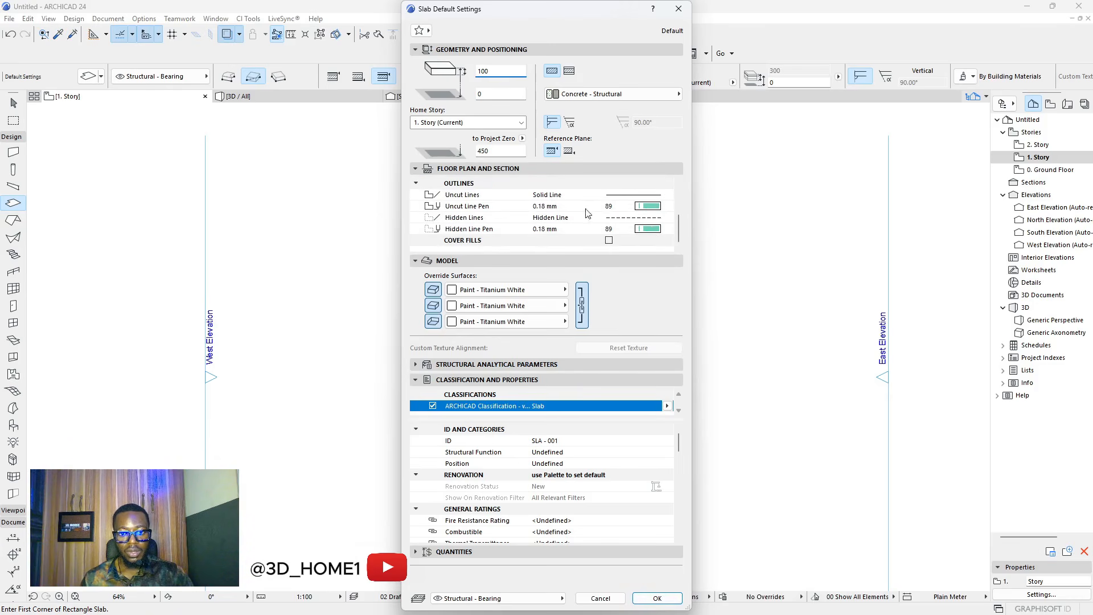
left_click(652, 206)
left_click(664, 233)
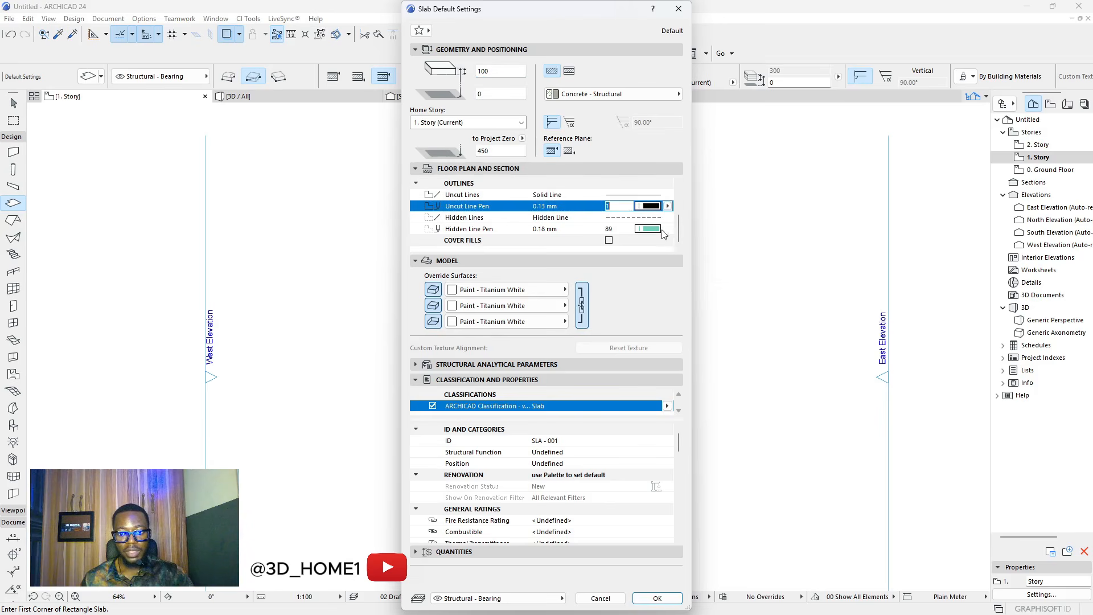
left_click(656, 598)
- Draw a rectangular slab of 5300 by 8300 over the computer room, between its opposite outer wall corners
scroll(407, 170, "up", 6)
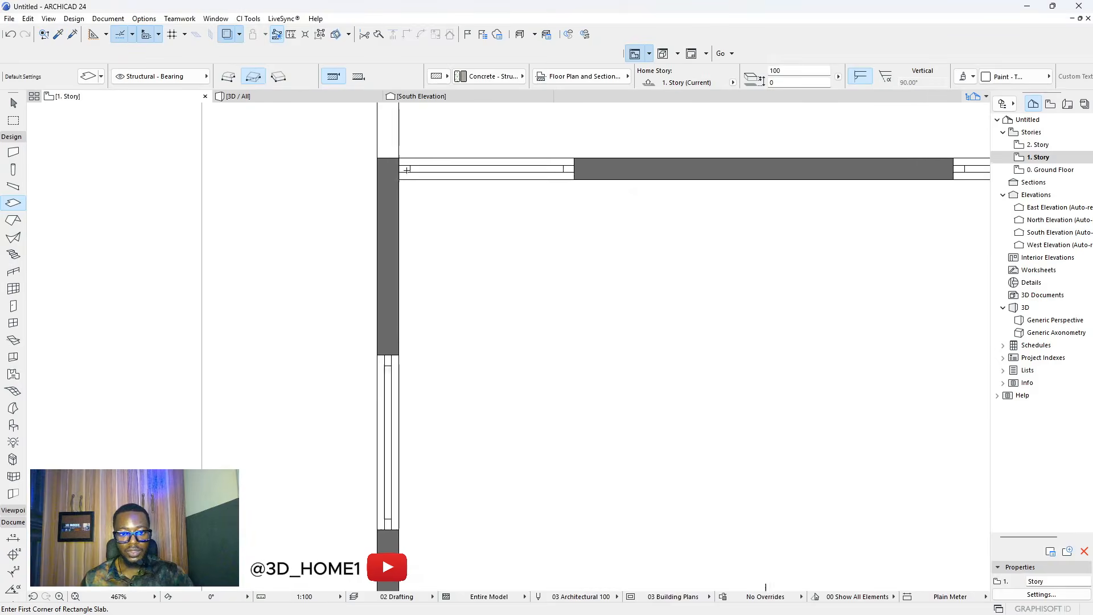
scroll(399, 168, "up", 3)
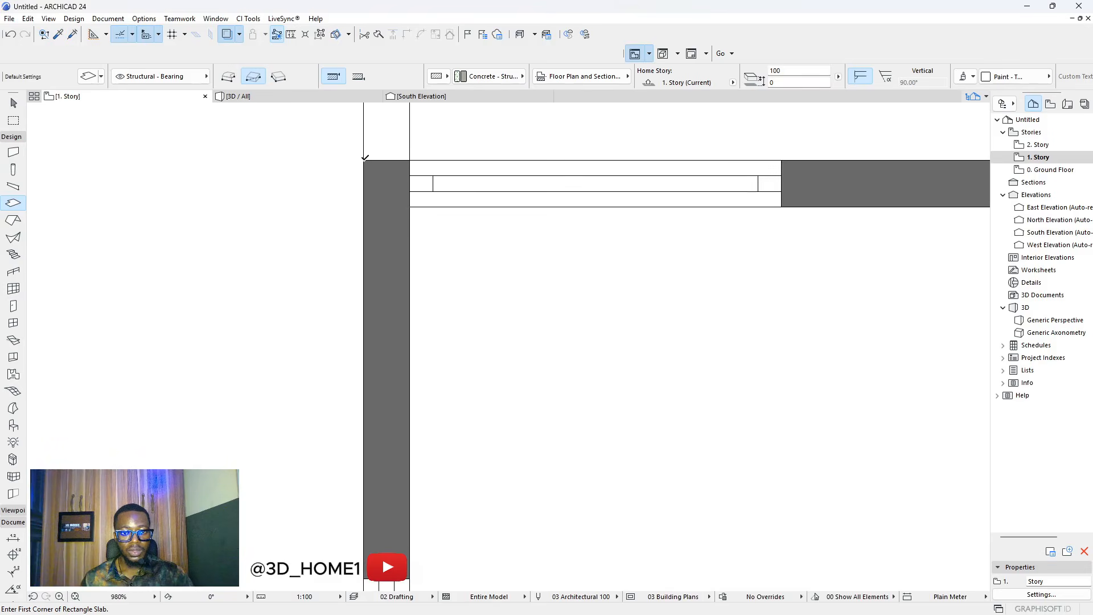
left_click(365, 157)
scroll(471, 236, "down", 8)
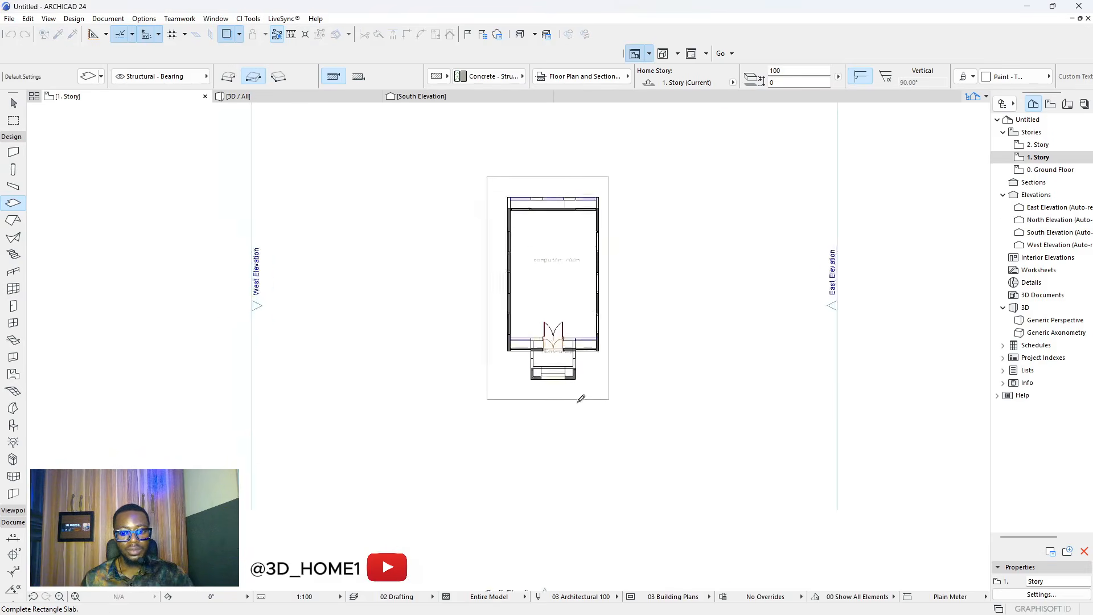
scroll(581, 398, "up", 4)
scroll(643, 256, "up", 3)
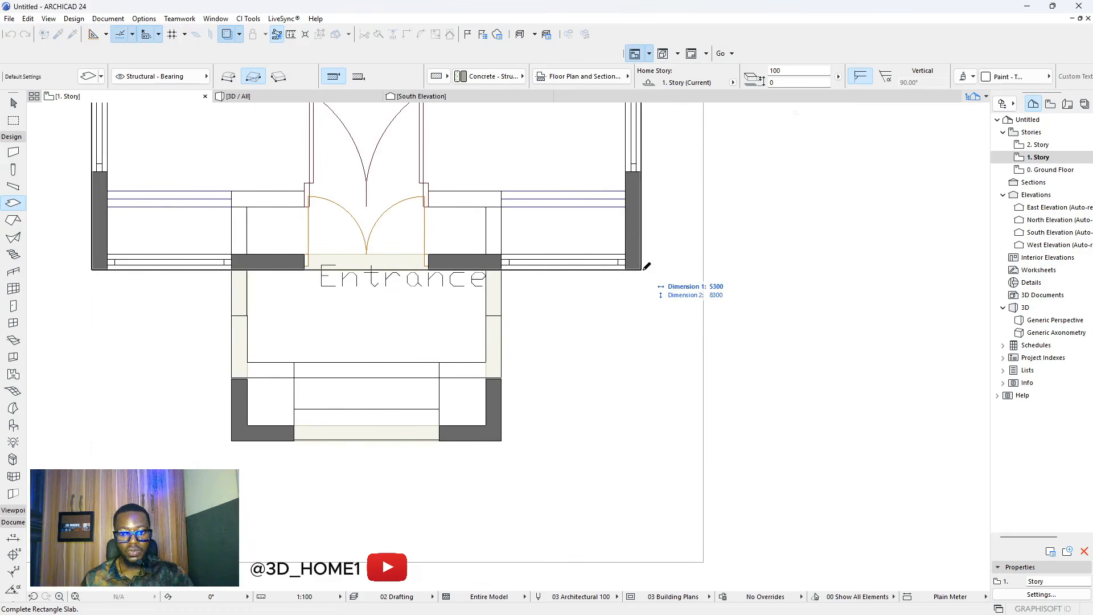
left_click(642, 269)
- Select the slab and insert a node on its south edge at the outer corner of the porch's east wall
scroll(490, 258, "up", 3)
key("Escape")
left_click(531, 242)
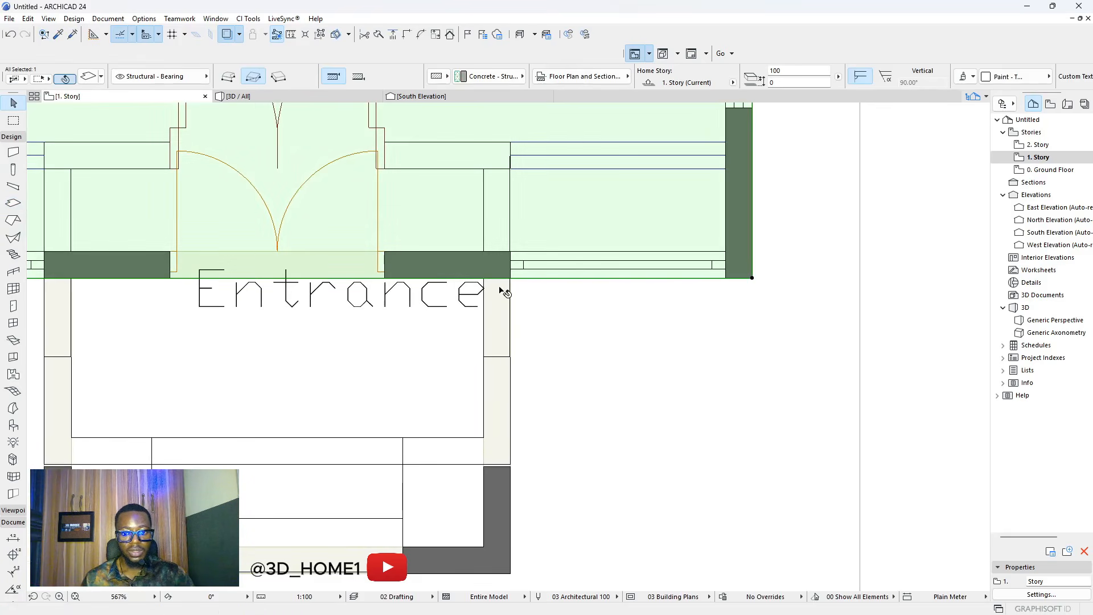
scroll(512, 285, "up", 3)
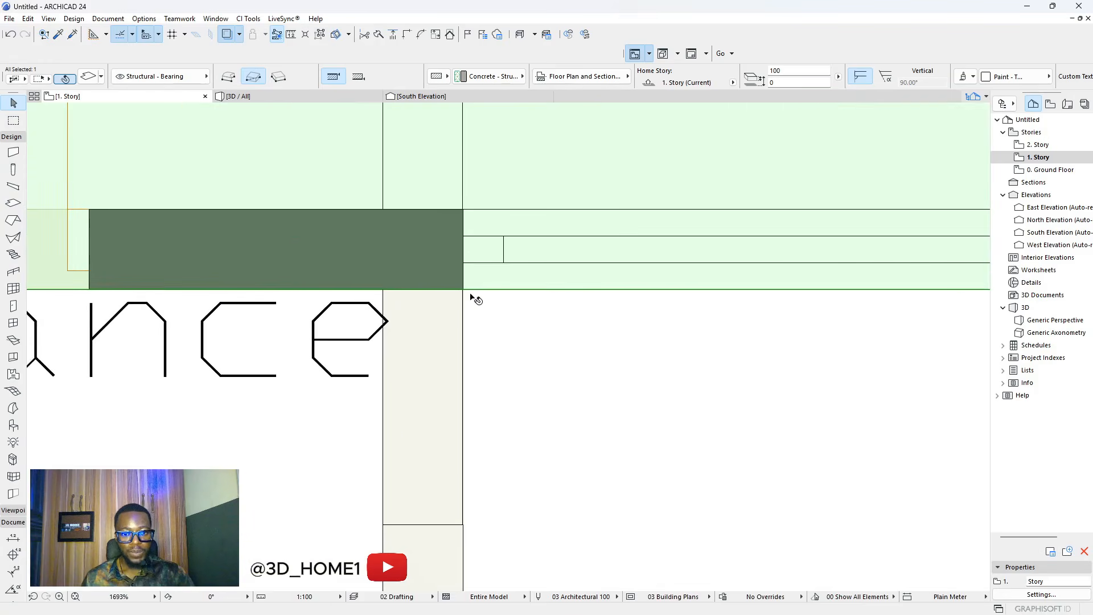
left_click(466, 294)
left_click(491, 254)
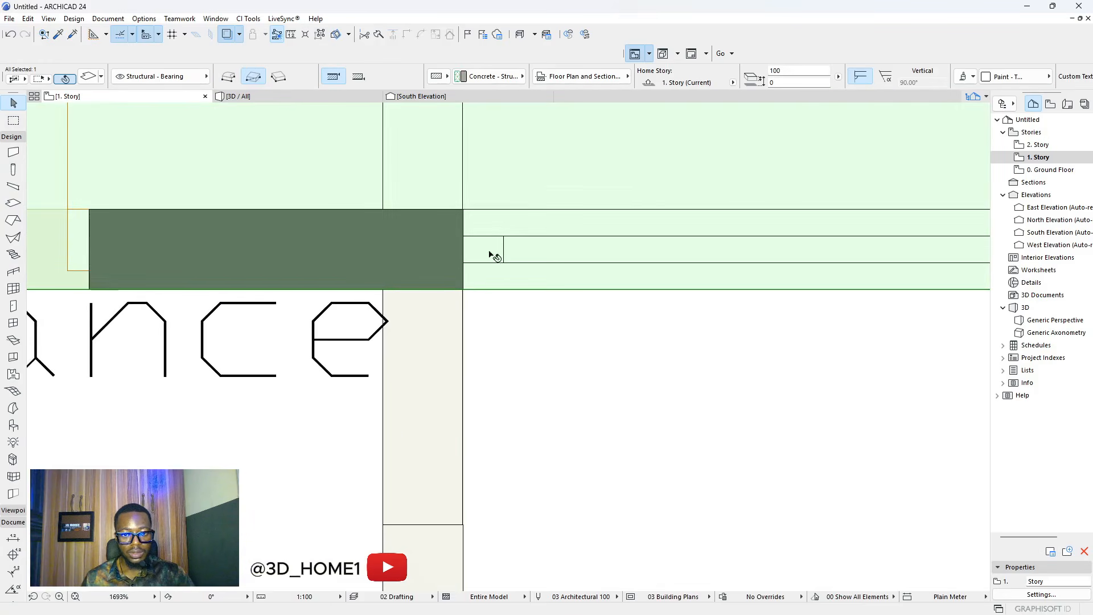
left_click(481, 291)
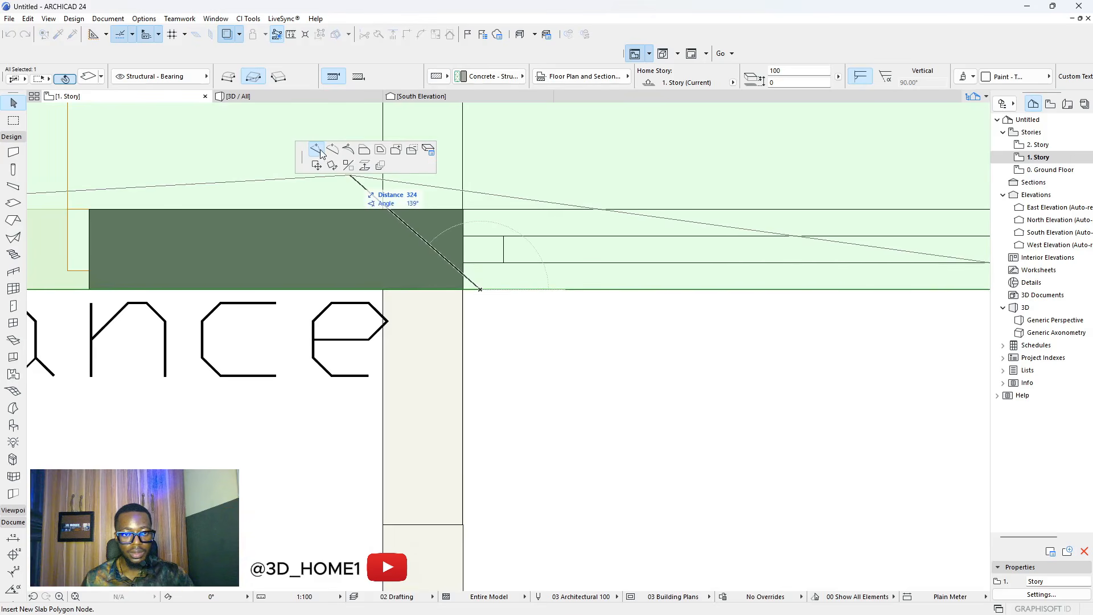
left_click(464, 289)
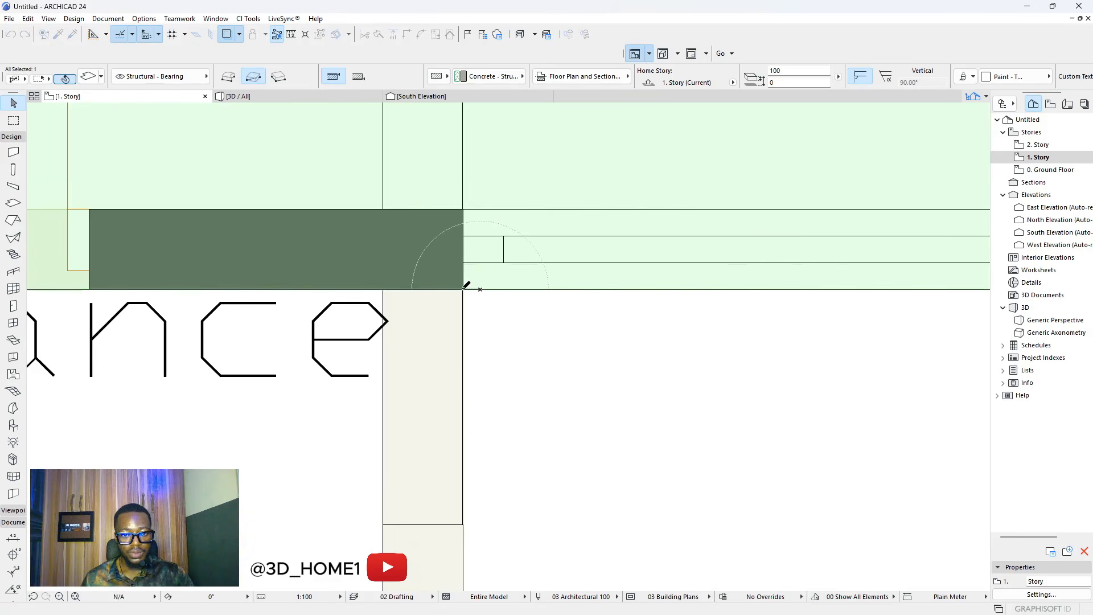
- Insert another node on the slab's south edge at the outer corner of the porch's west wall
scroll(632, 339, "down", 5)
scroll(357, 318, "up", 4)
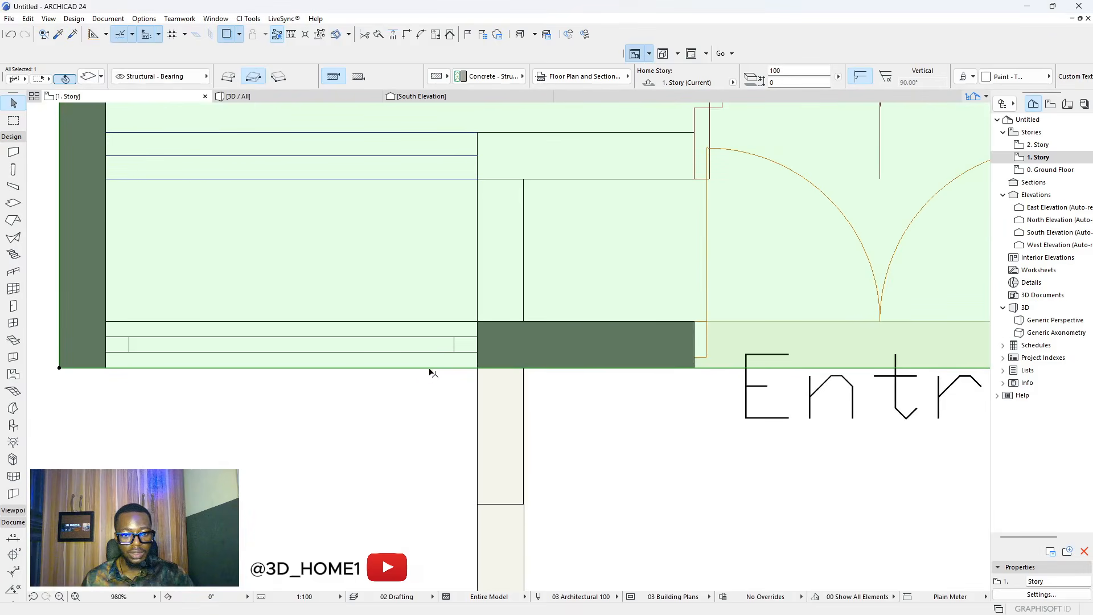
left_click(429, 368)
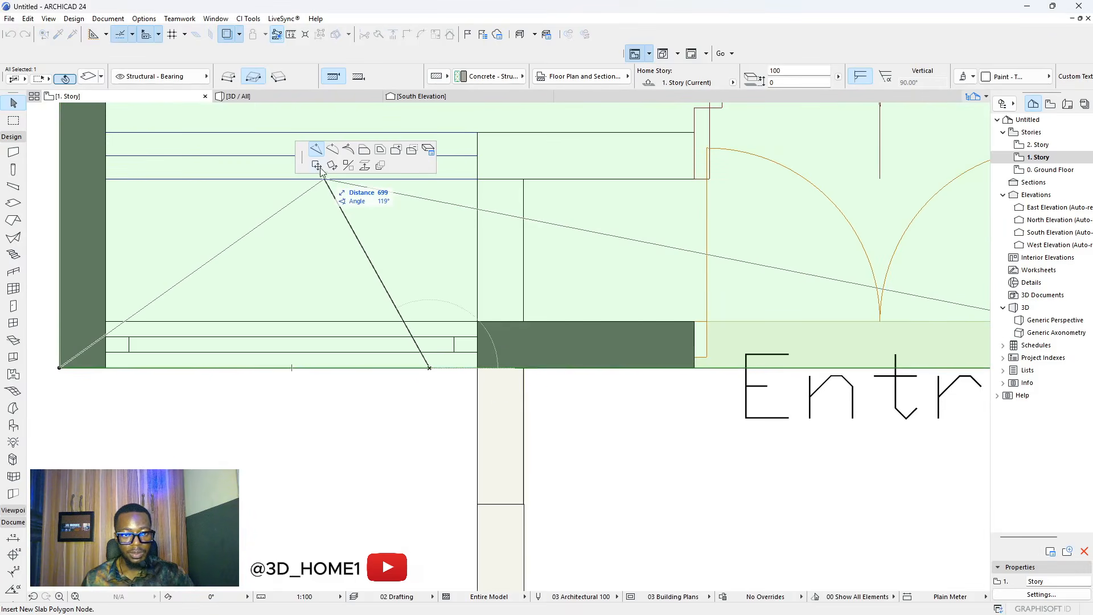
left_click(479, 367)
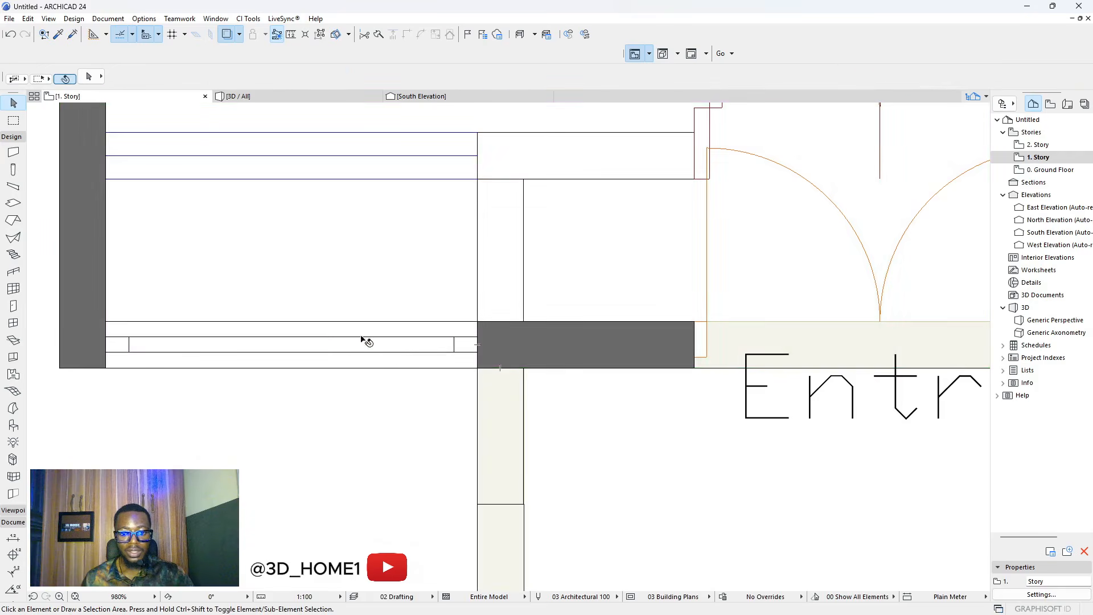
- Offset the slab edge between the two new nodes outward to the porch's outer front corner, and deselect the slab
scroll(365, 342, "down", 5)
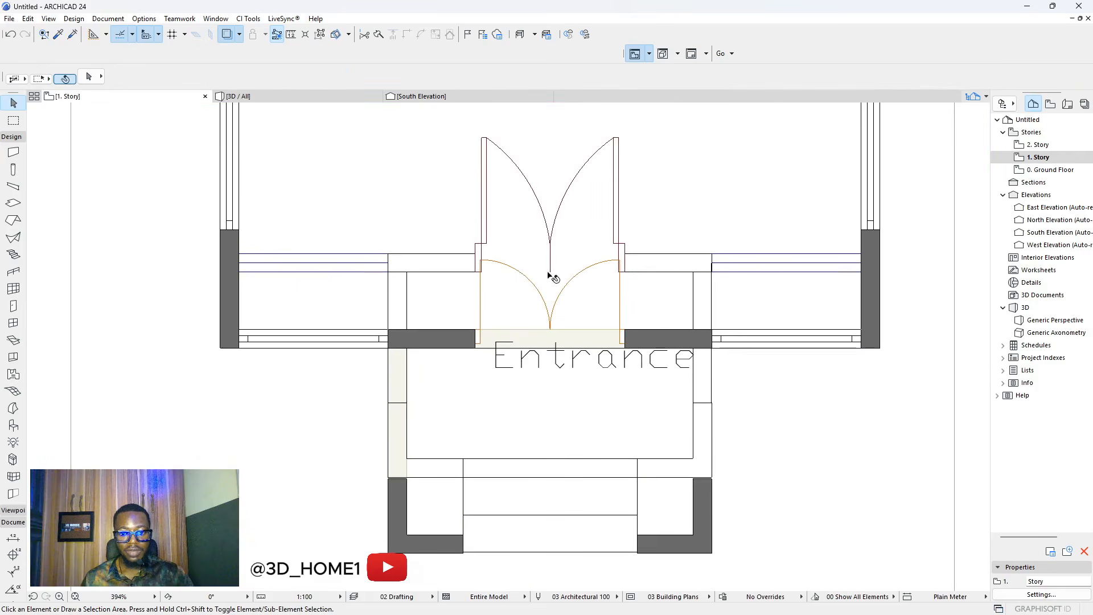
left_click(485, 348)
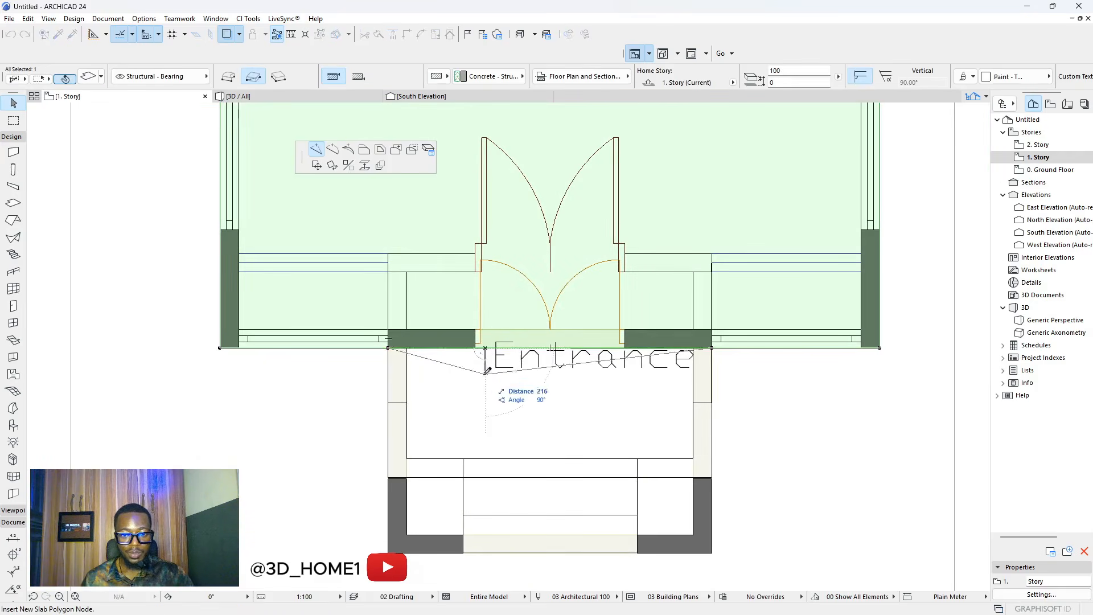
left_click(364, 150)
scroll(591, 446, "down", 3)
scroll(623, 432, "up", 3)
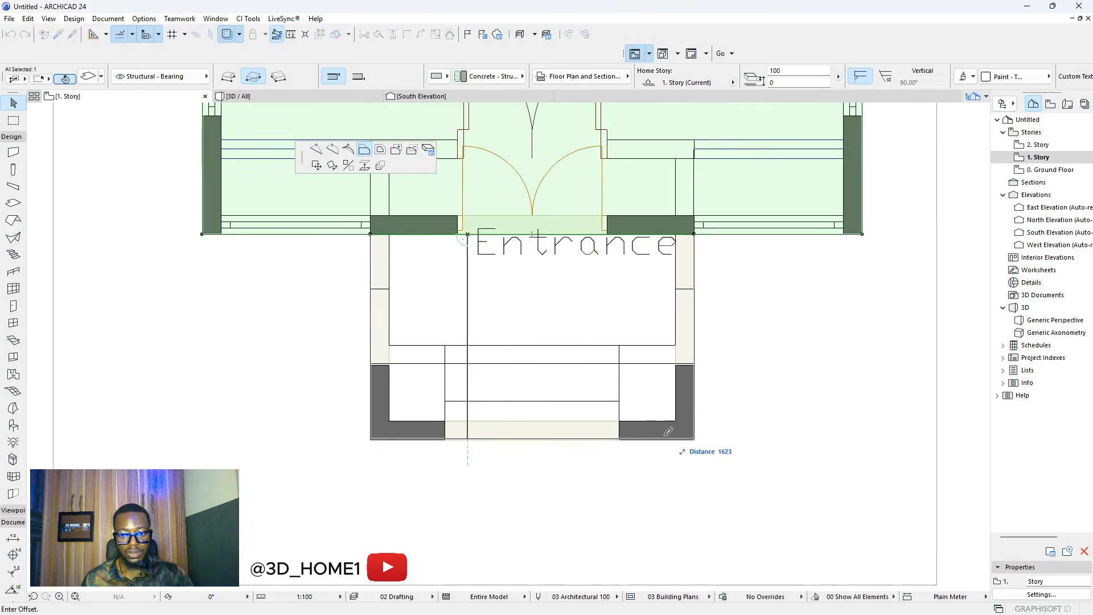
left_click(696, 438)
scroll(698, 442, "down", 3)
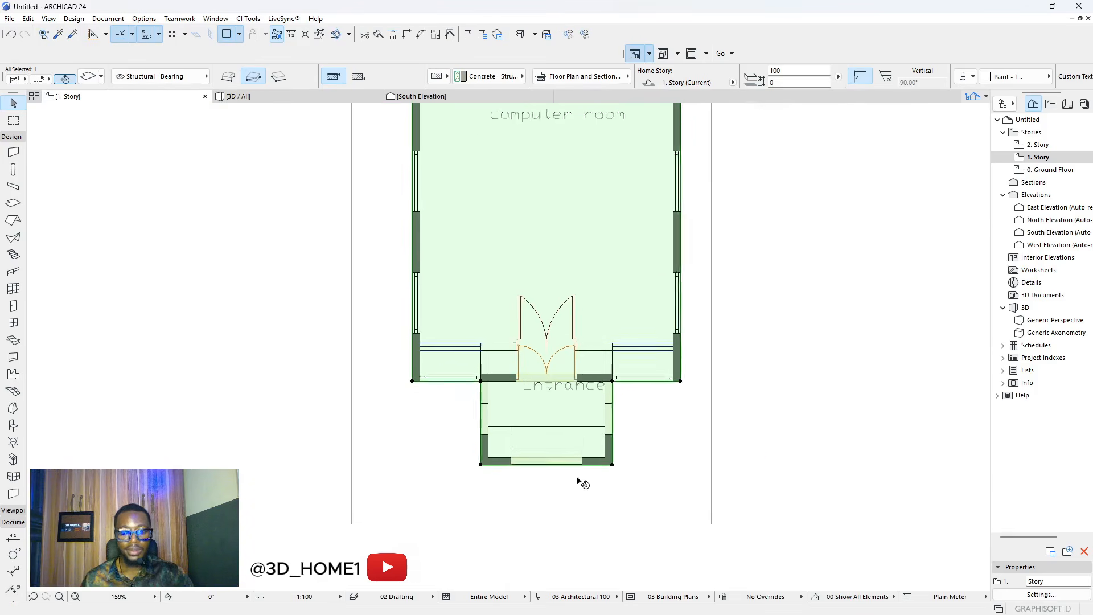
key("Escape")
- Move the reference floor plan drawing horizontally to clear space west of the modelled building, and deselect it
scroll(595, 393, "down", 3)
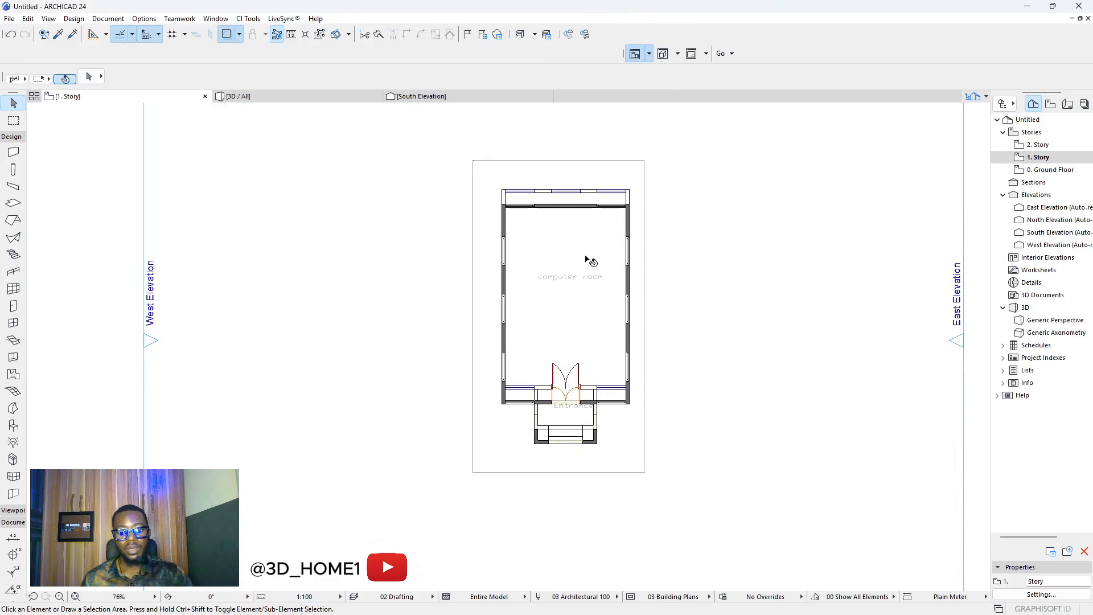
left_click(590, 262)
left_click(542, 181)
left_click(583, 175)
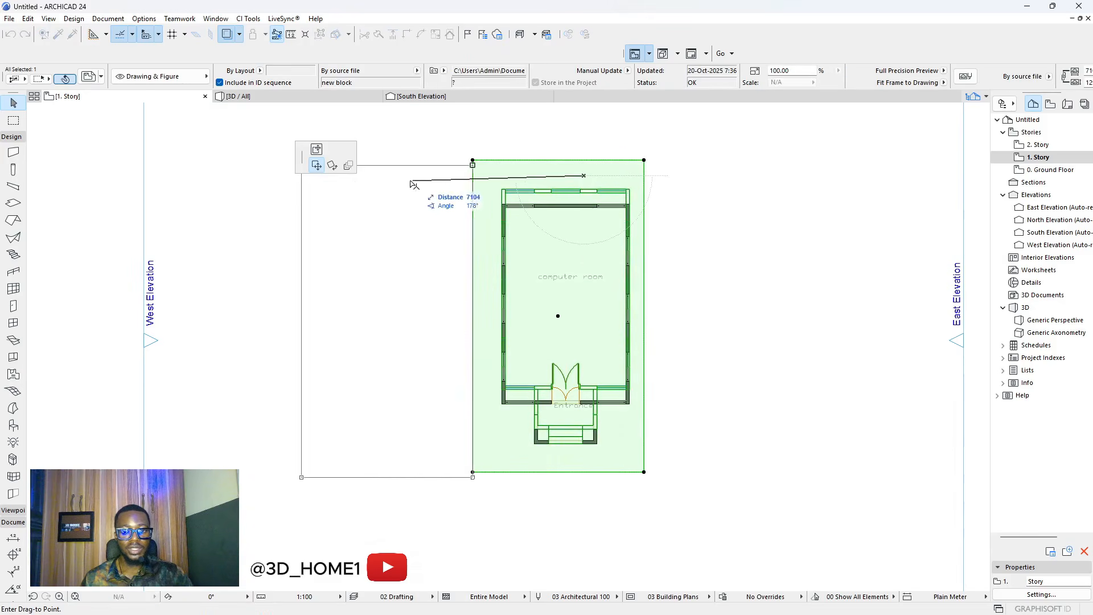
left_click(276, 173)
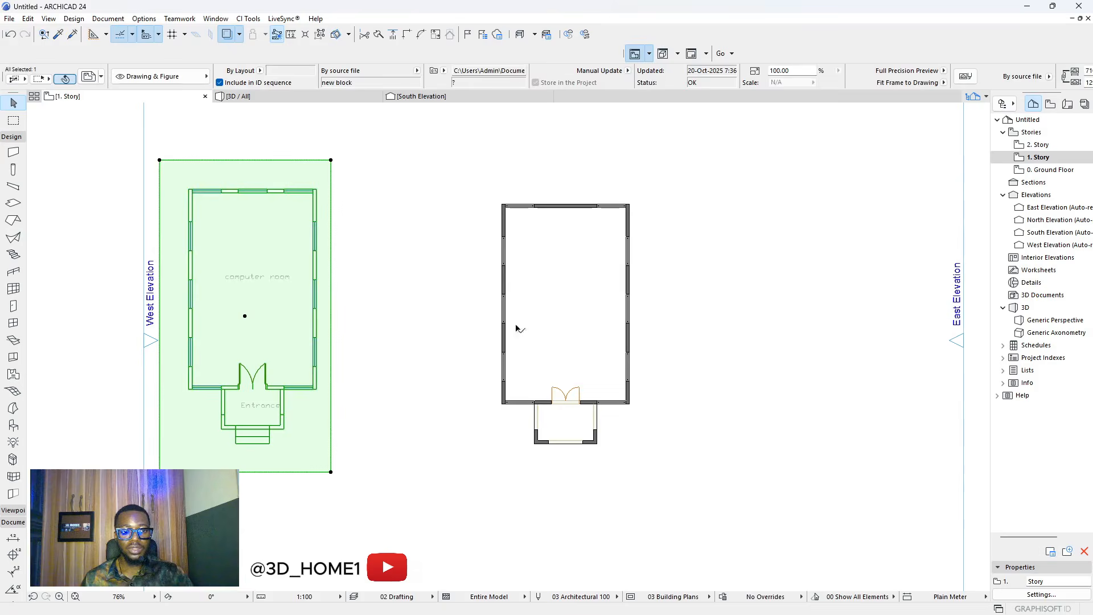
key("Escape")
scroll(586, 409, "up", 3)
scroll(570, 396, "down", 3)
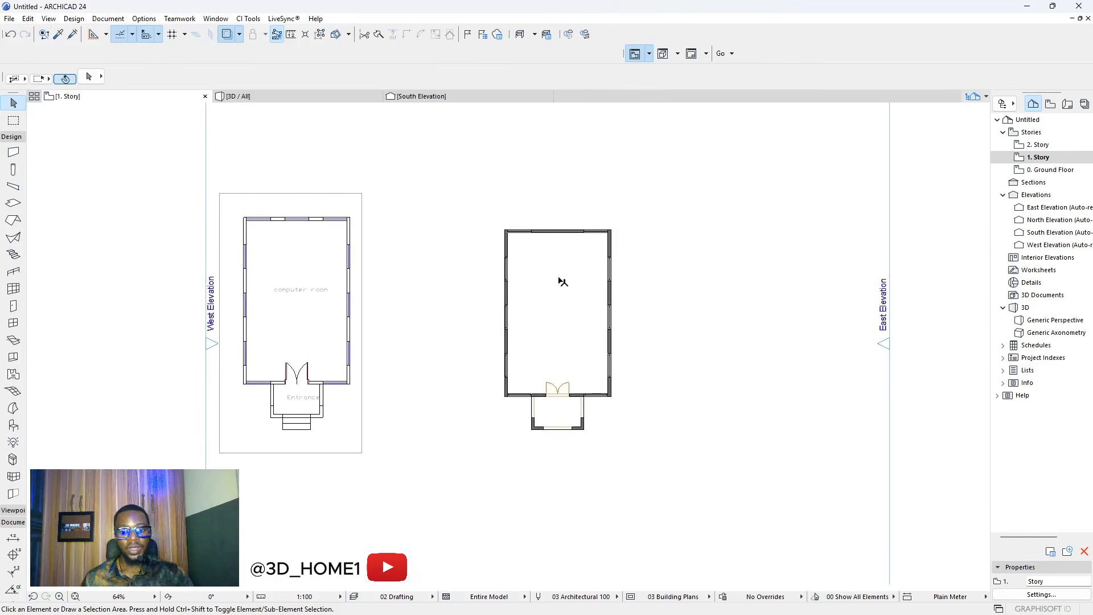
scroll(578, 371, "up", 3)
scroll(578, 371, "down", 2)
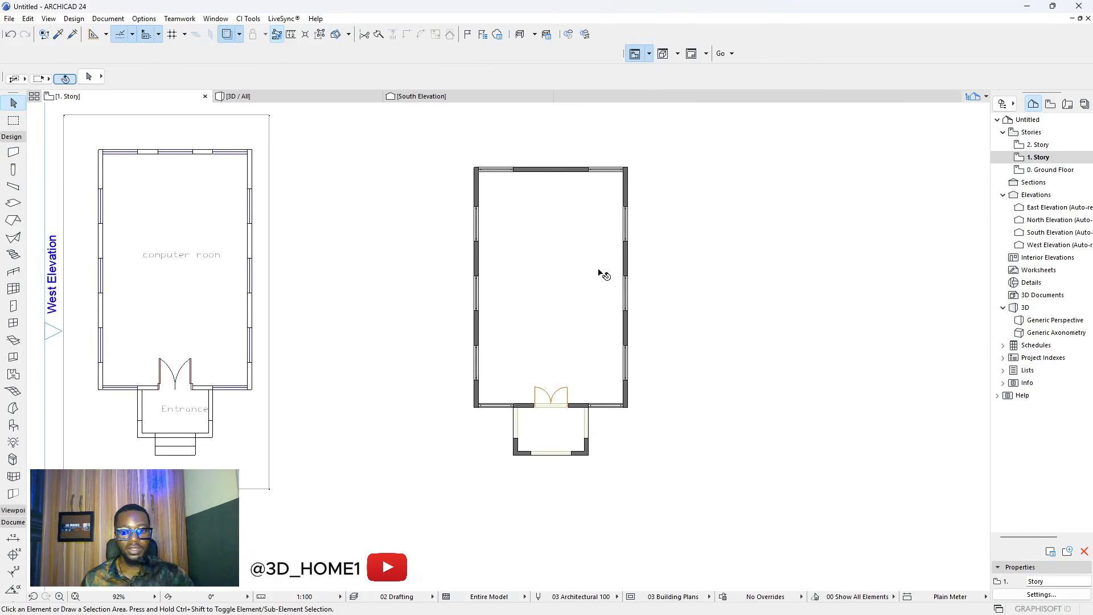
- Examine the slab at the entrance in 3D and at the base of the South Elevation
left_click(365, 96)
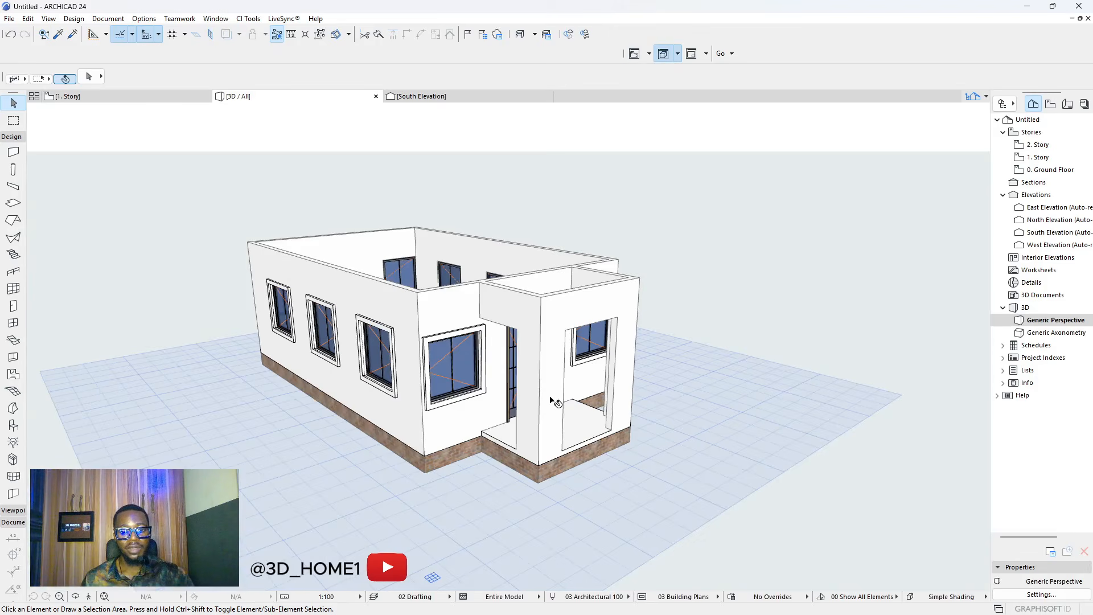
middle_click_drag(551, 398, 416, 475, "shift")
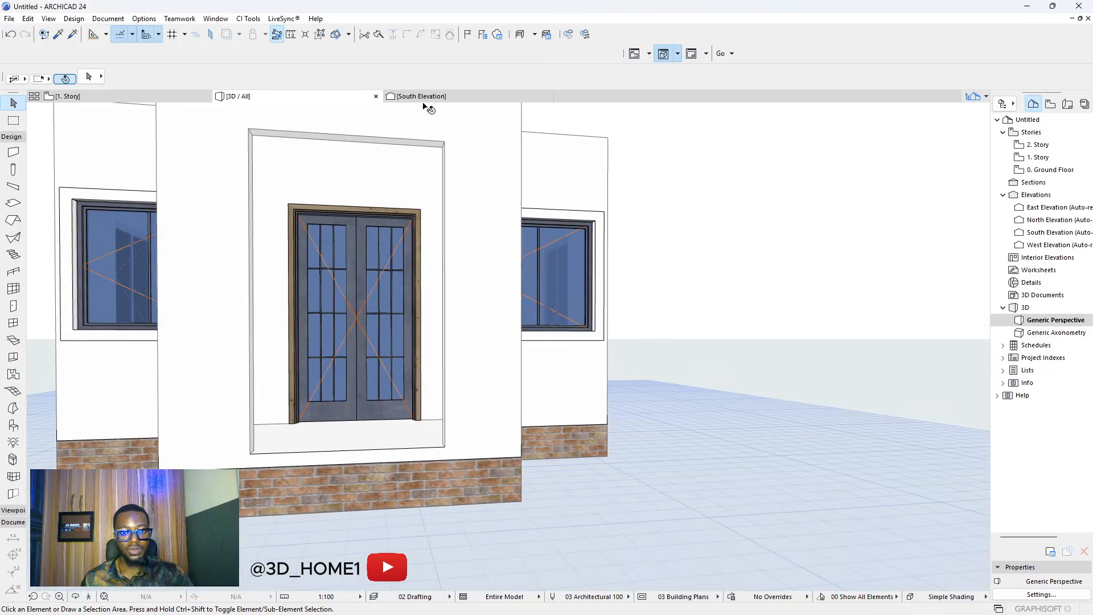
left_click(425, 100)
scroll(598, 382, "up", 5)
scroll(571, 347, "up", 5)
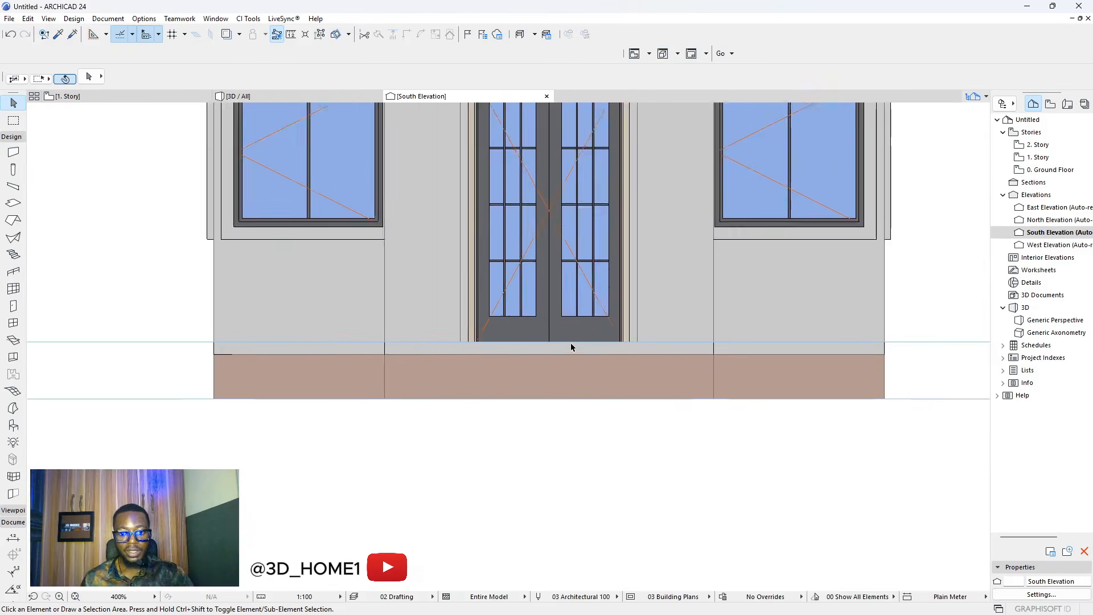
- Examine the floor slab and the brick base walls beneath it in the South Elevation
left_click(591, 354)
scroll(521, 368, "down", 4)
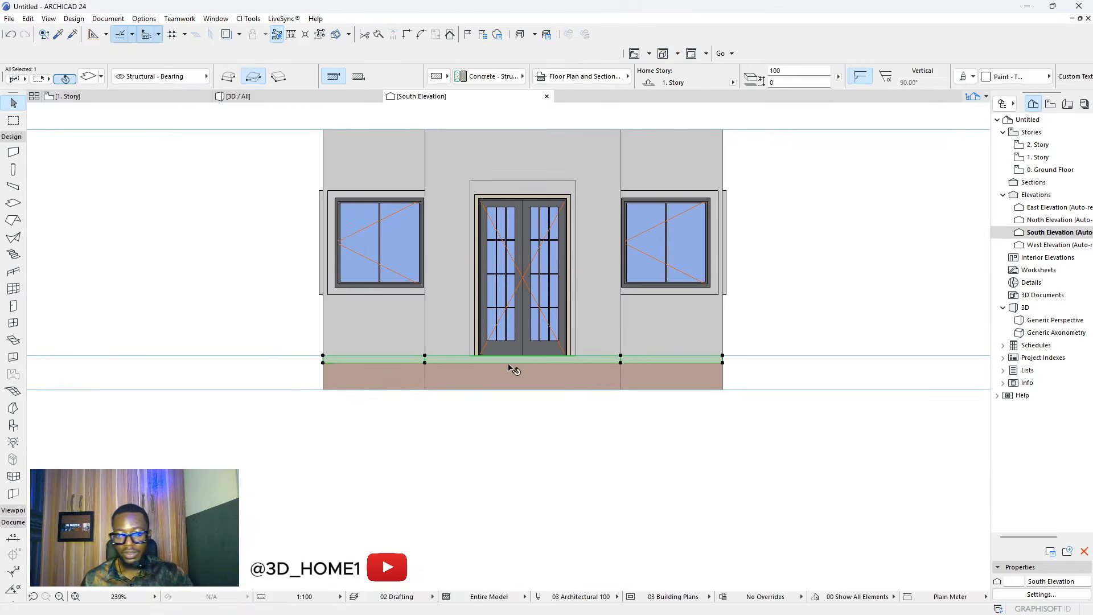
scroll(737, 366, "up", 3)
key("Escape")
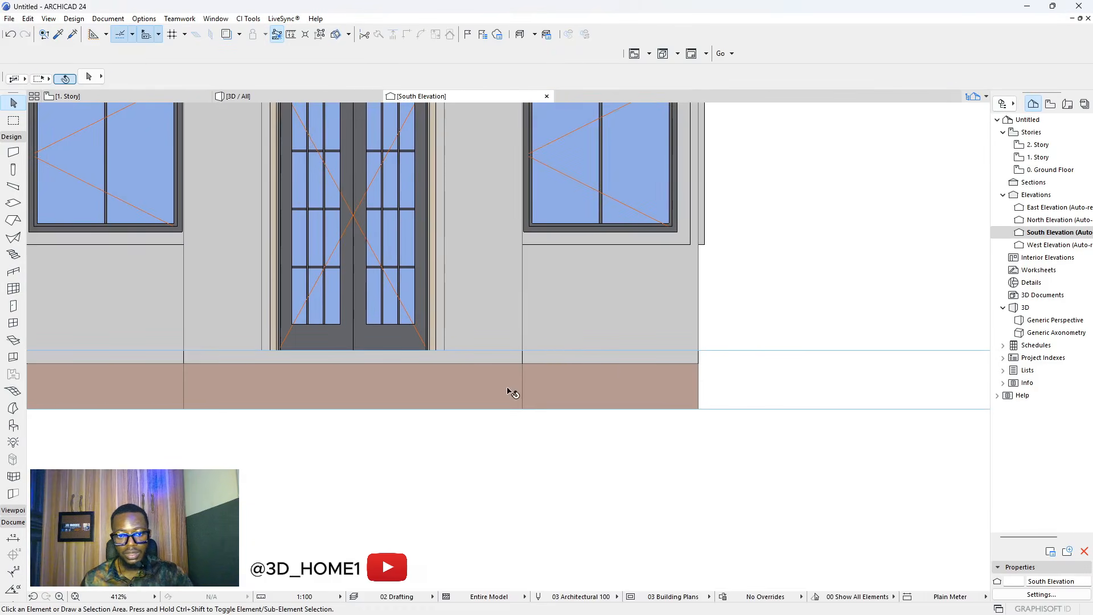
scroll(586, 399, "down", 3)
scroll(498, 395, "up", 4)
left_click(515, 393)
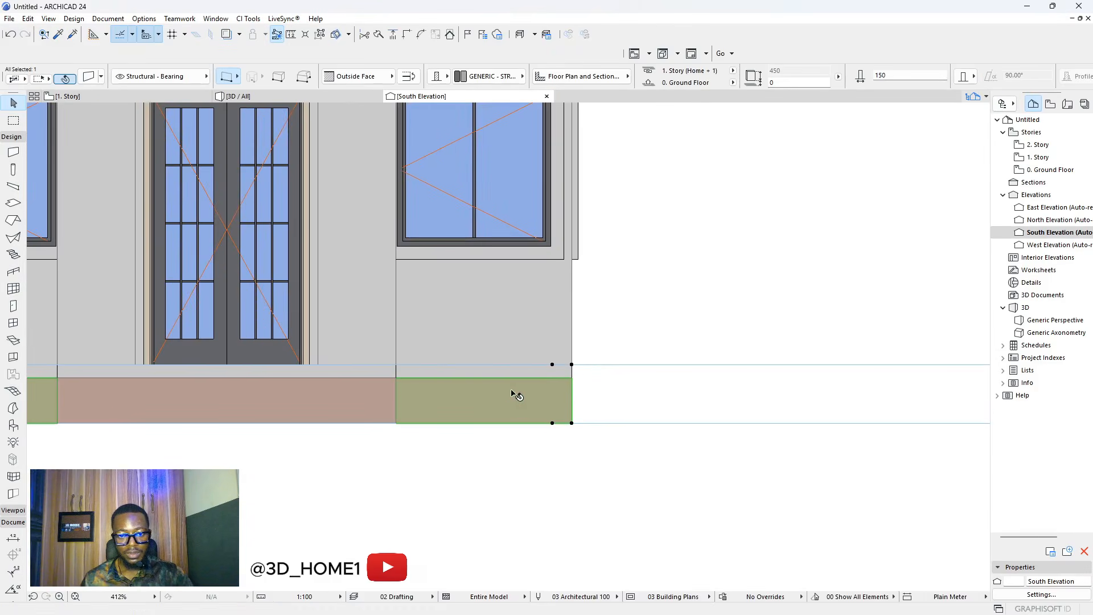
scroll(601, 395, "down", 5)
key("Escape")
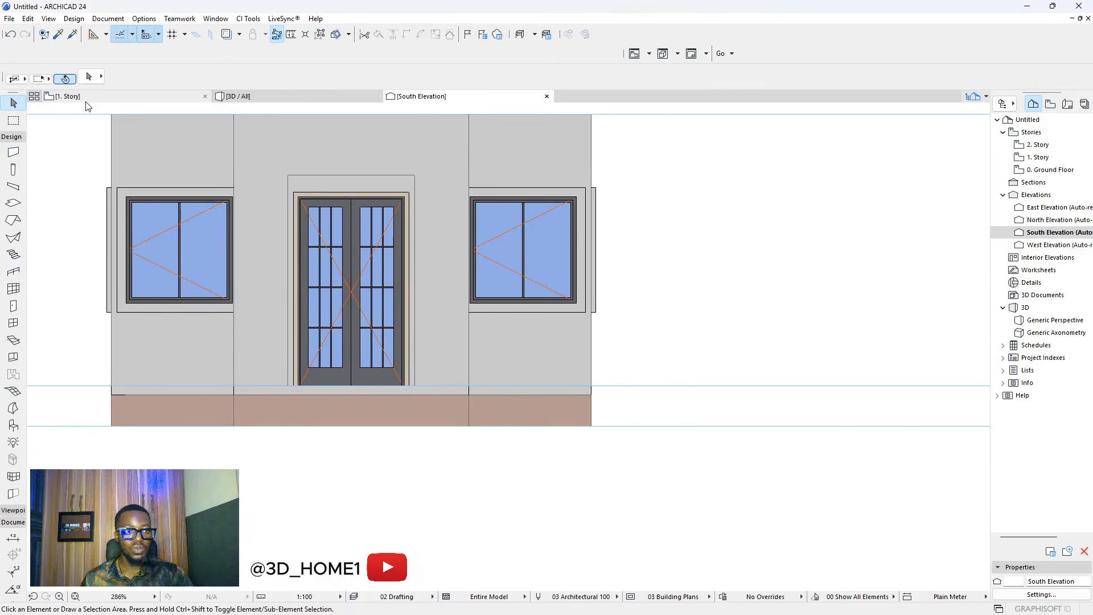
- Select the floor slab on 1. Story and offset all its edges outward by 50 mm
left_click(102, 98)
scroll(515, 369, "up", 4)
left_click(513, 351)
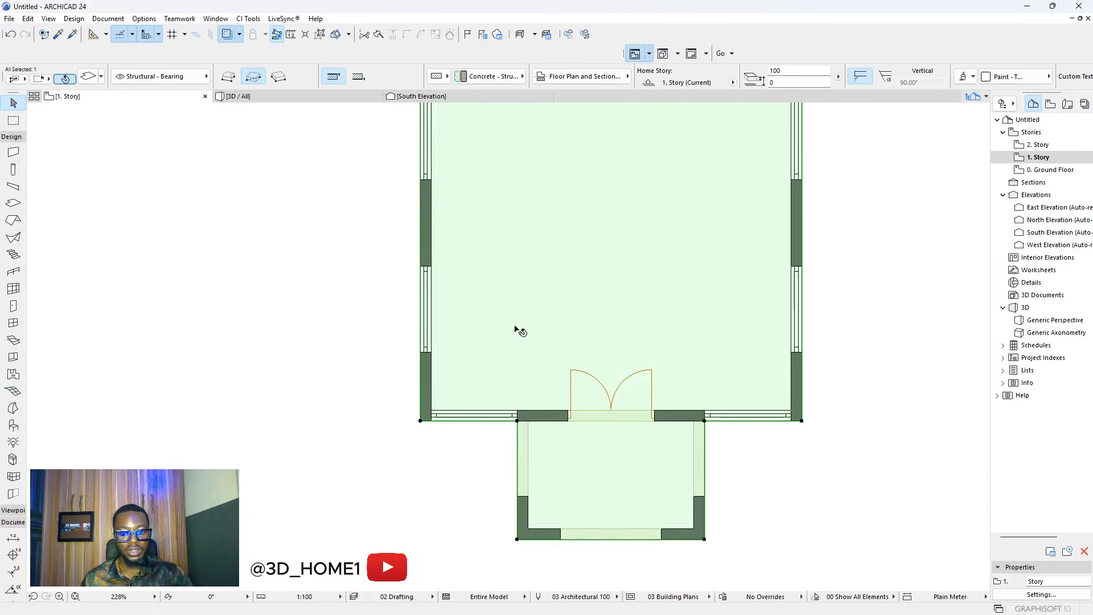
scroll(470, 366, "up", 3)
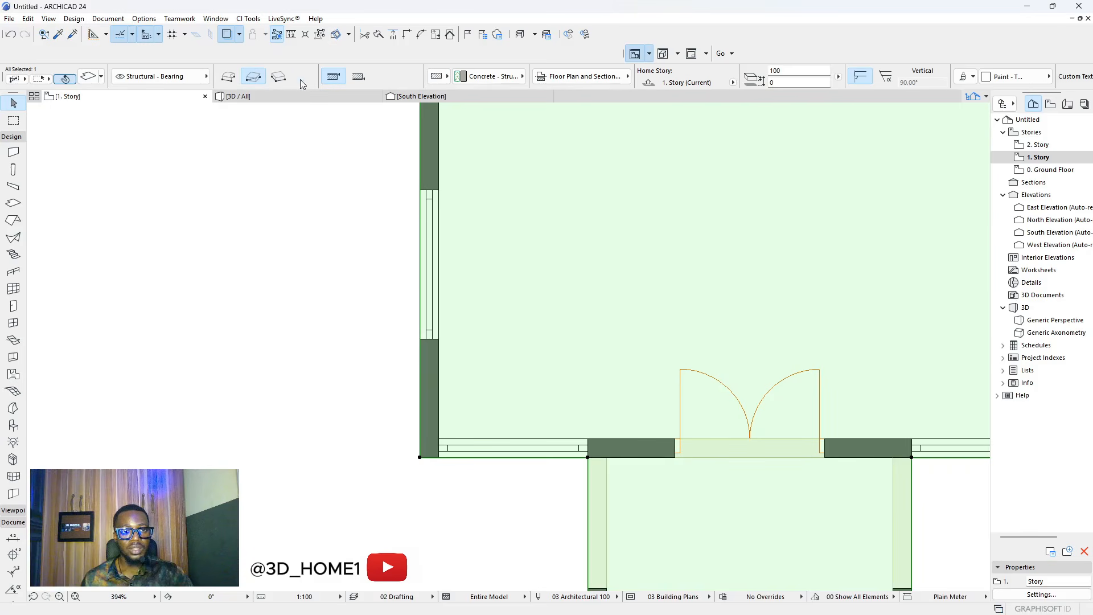
left_click(429, 457)
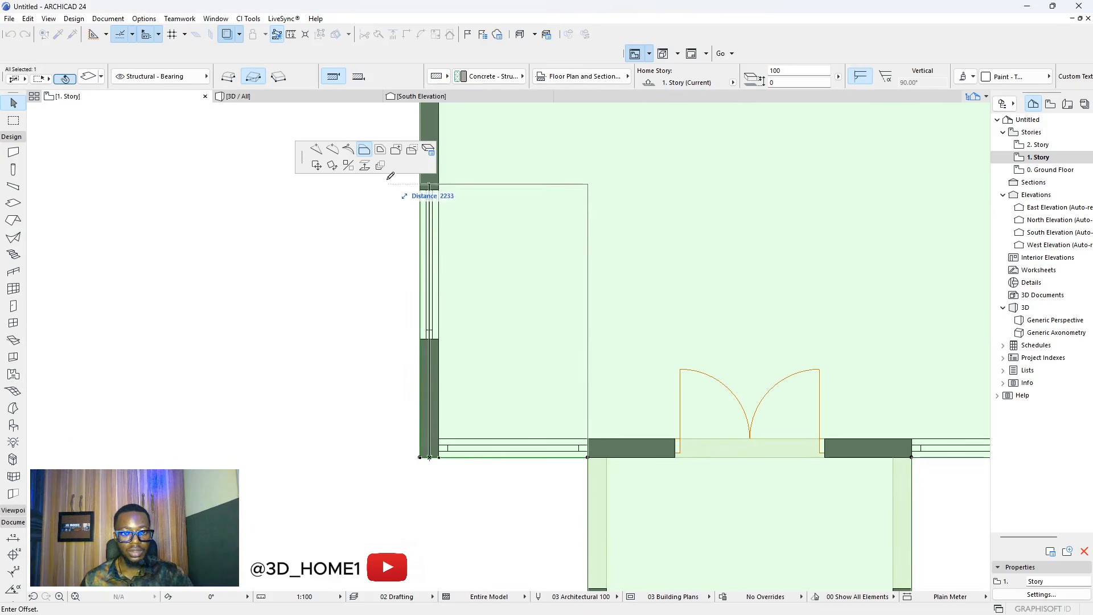
left_click(380, 152)
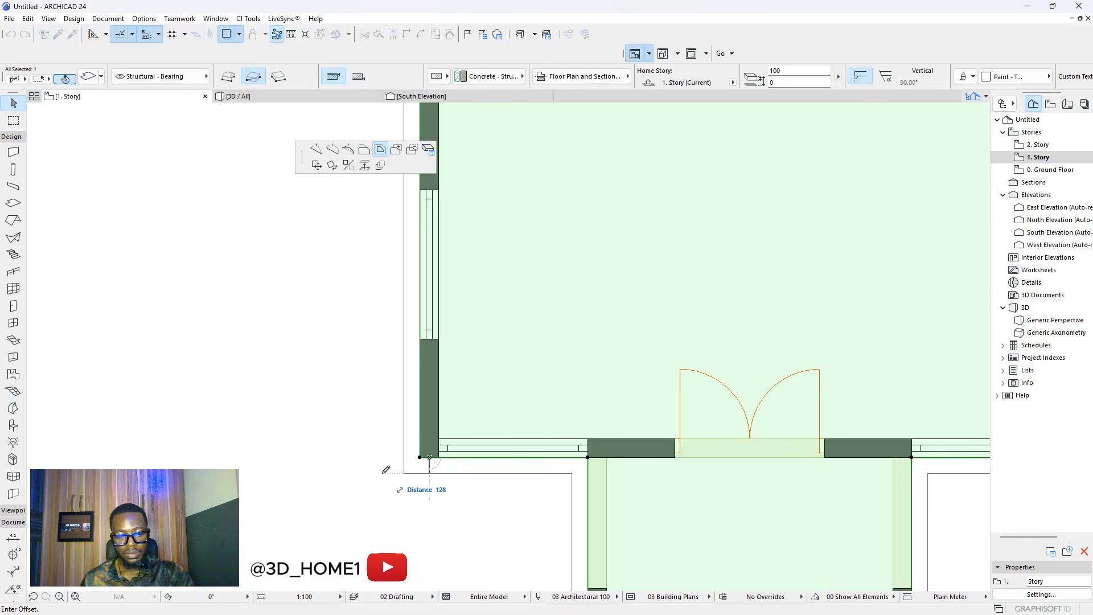
key("Return")
scroll(436, 410, "down", 5)
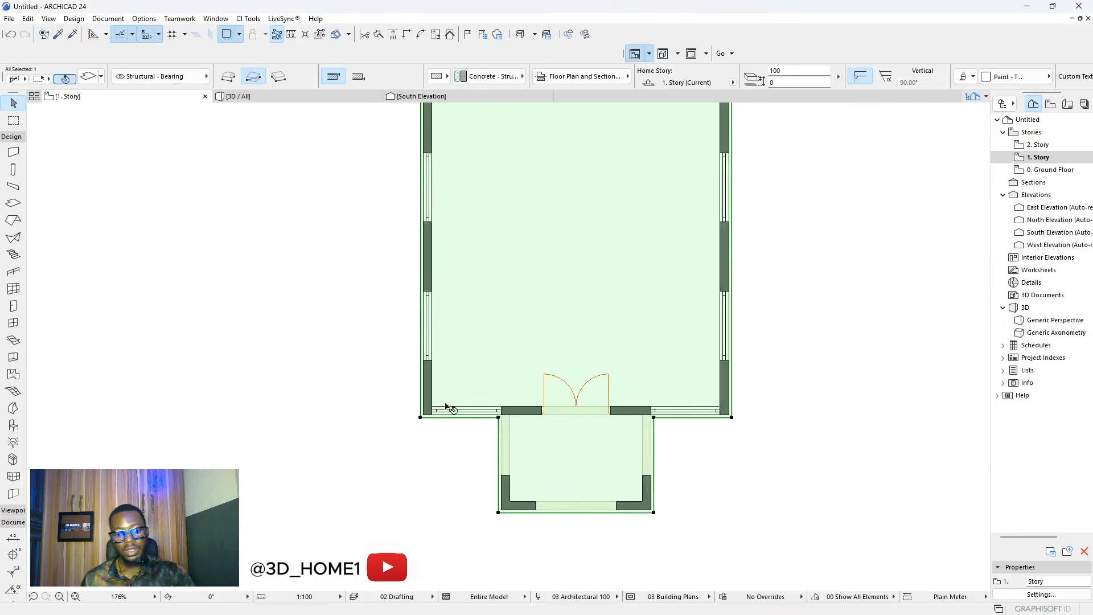
- Offset only the slab's porch front edge inward to the porch front wall's outer face, and deselect the slab
left_click(592, 522)
scroll(588, 513, "up", 1)
scroll(588, 512, "up", 5)
left_click(629, 454)
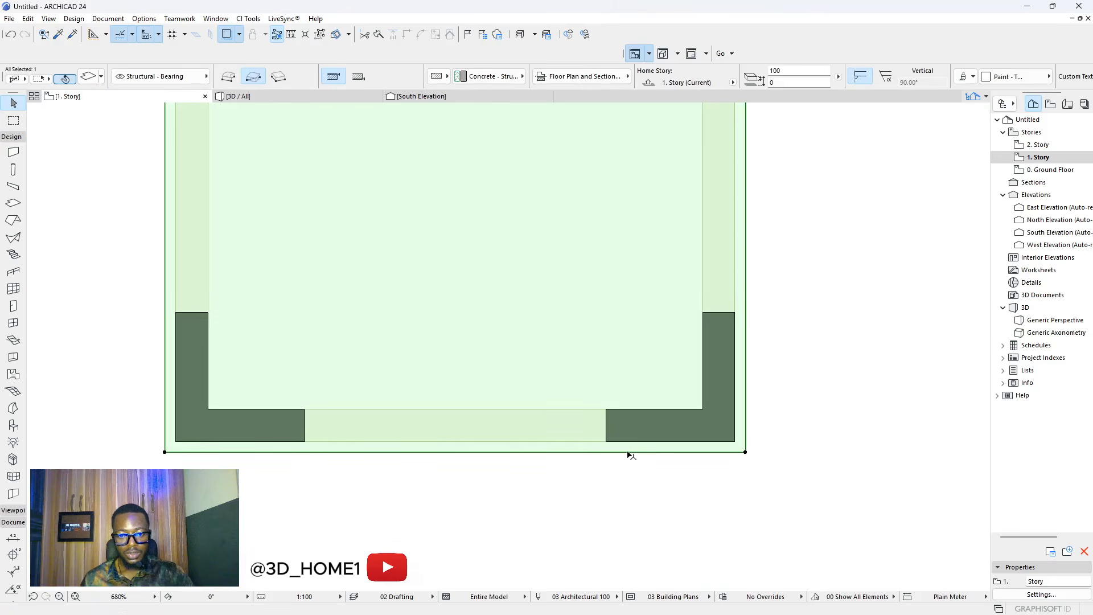
left_click(629, 454)
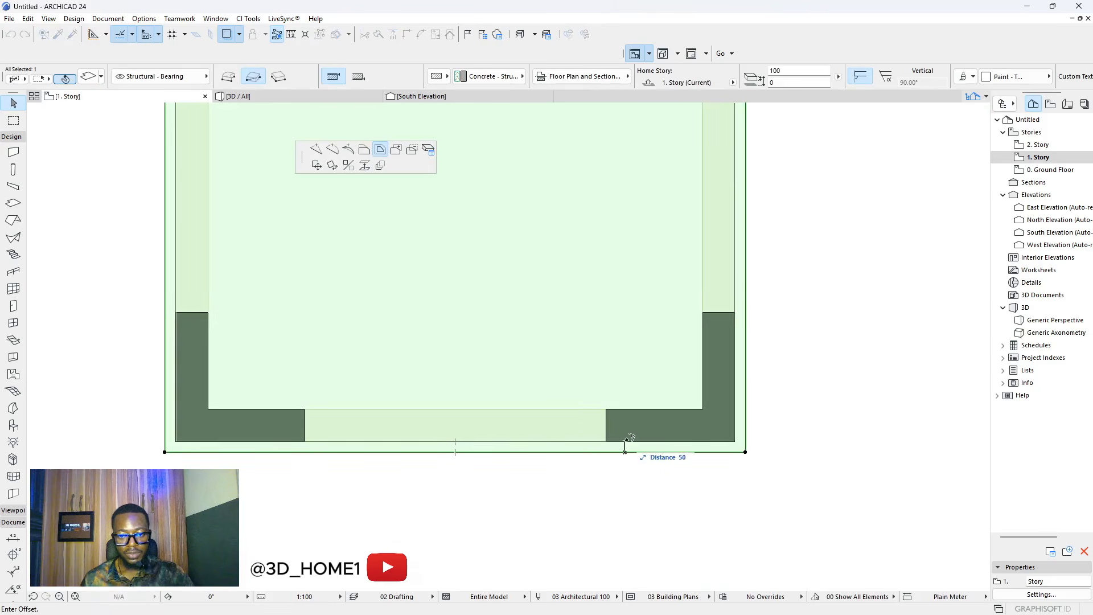
left_click(365, 151)
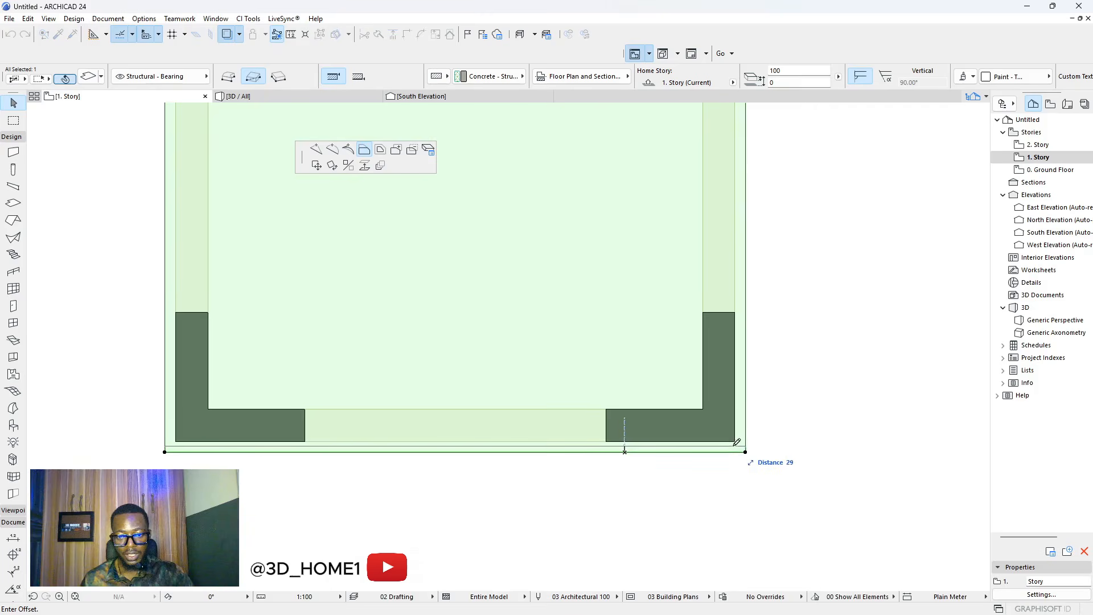
key("Escape")
key("Escape")
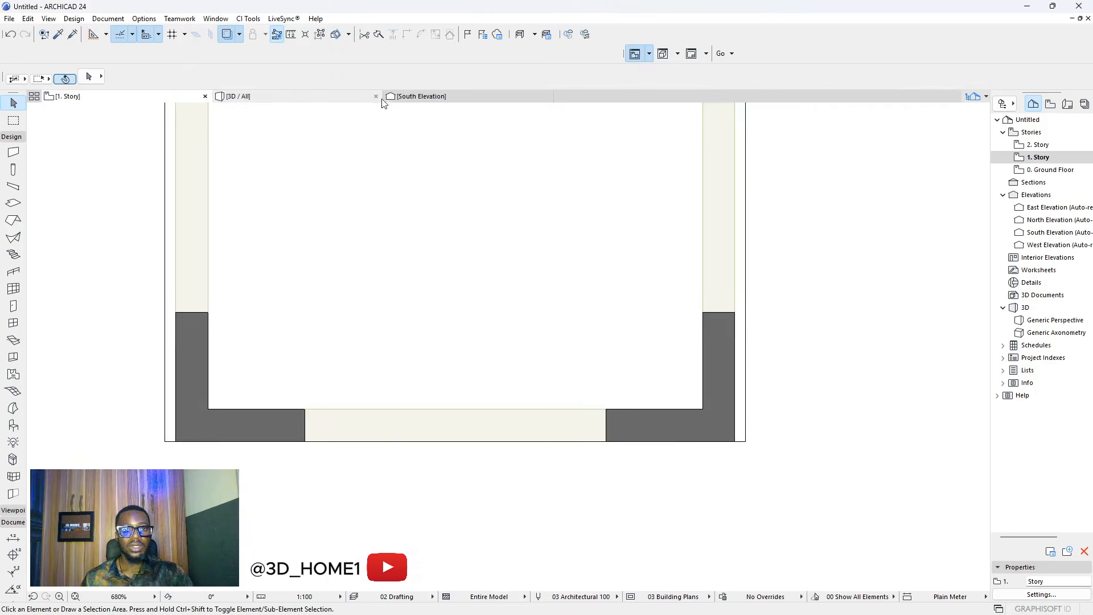
- Examine the slab's projection around the building and at the porch floor in 3D
left_click(350, 98)
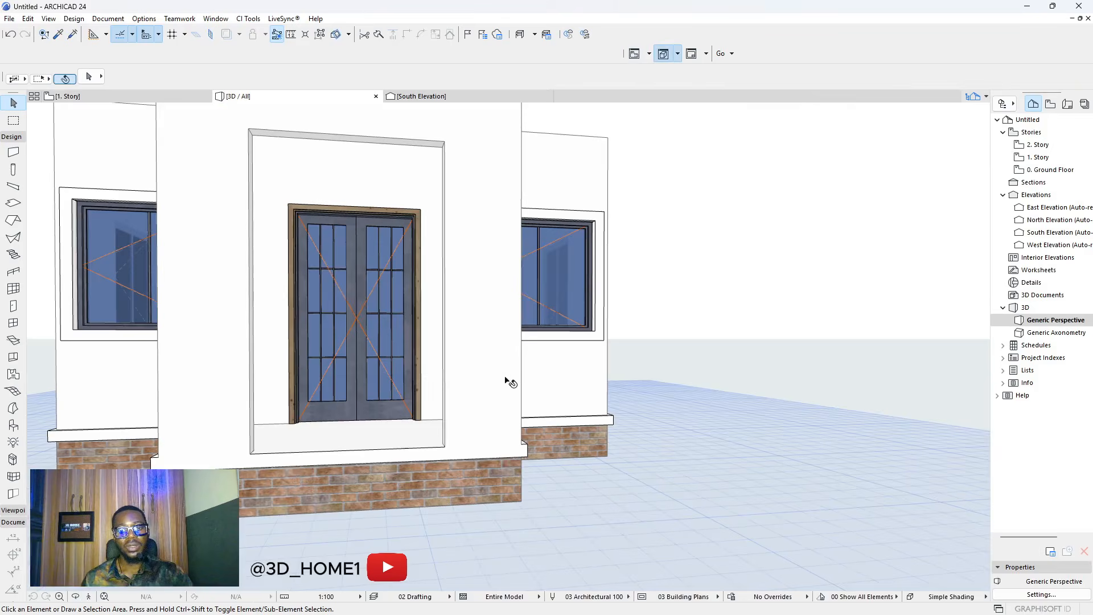
middle_click_drag(563, 420, 305, 431, "shift")
scroll(303, 422, "down", 3)
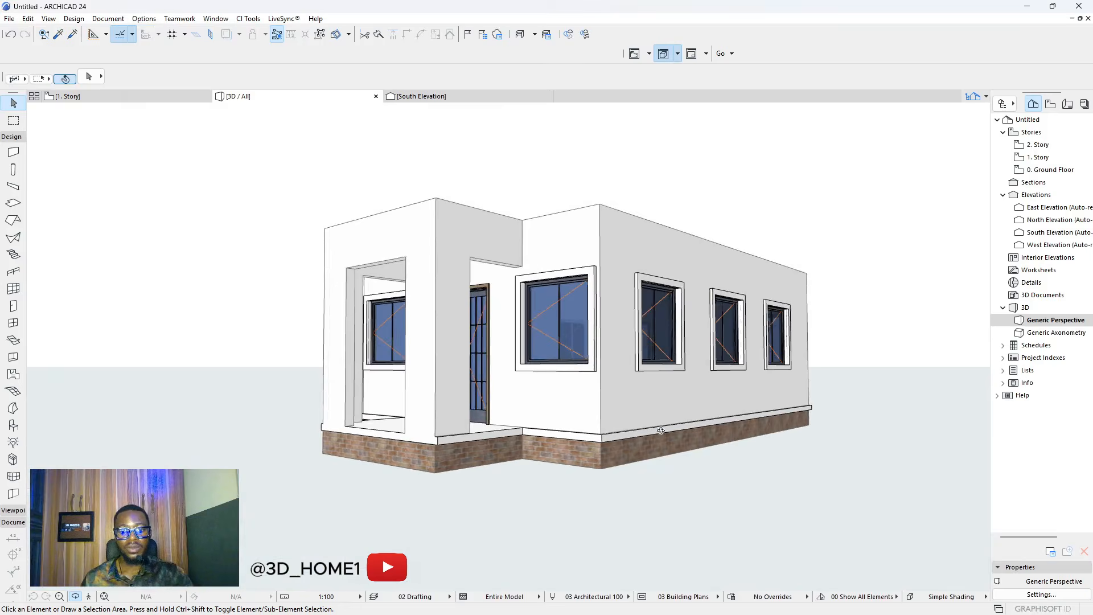
middle_click_drag(661, 431, 703, 452, "shift")
middle_click_drag(535, 445, 476, 418, "shift")
scroll(559, 425, "down", 2)
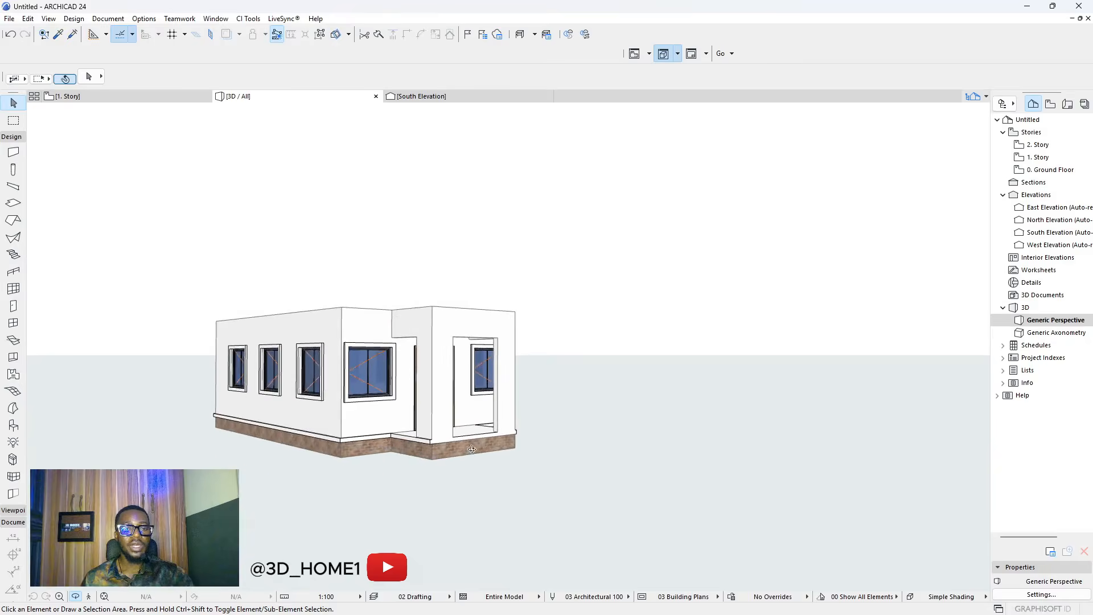
scroll(416, 437, "up", 4)
scroll(420, 436, "down", 3)
middle_click_drag(422, 442, 511, 447, "shift")
scroll(462, 436, "up", 5)
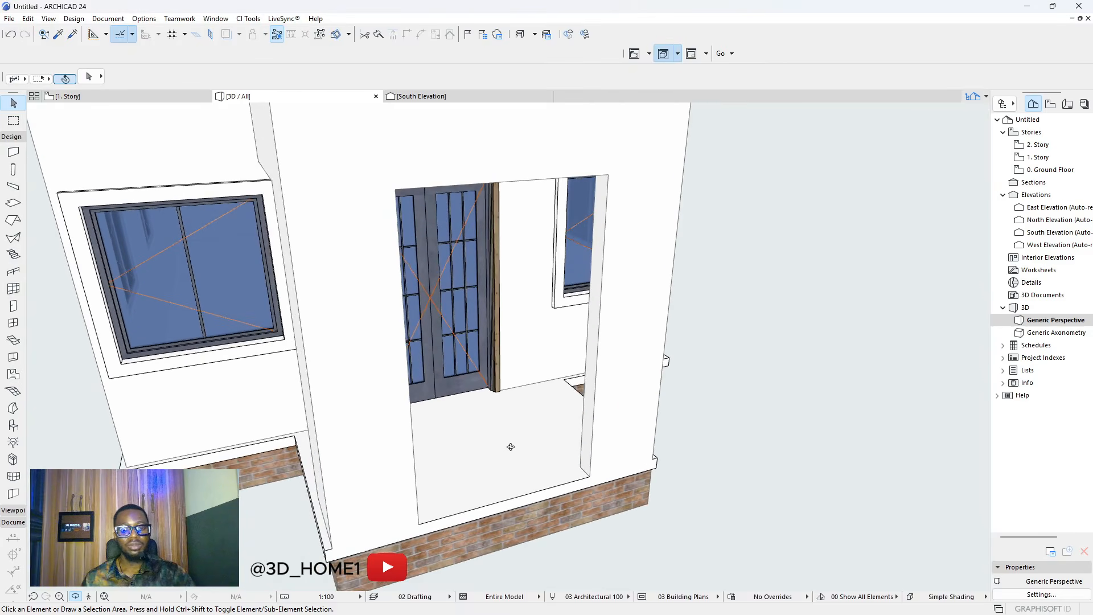
scroll(513, 442, "down", 5)
scroll(337, 356, "up", 5)
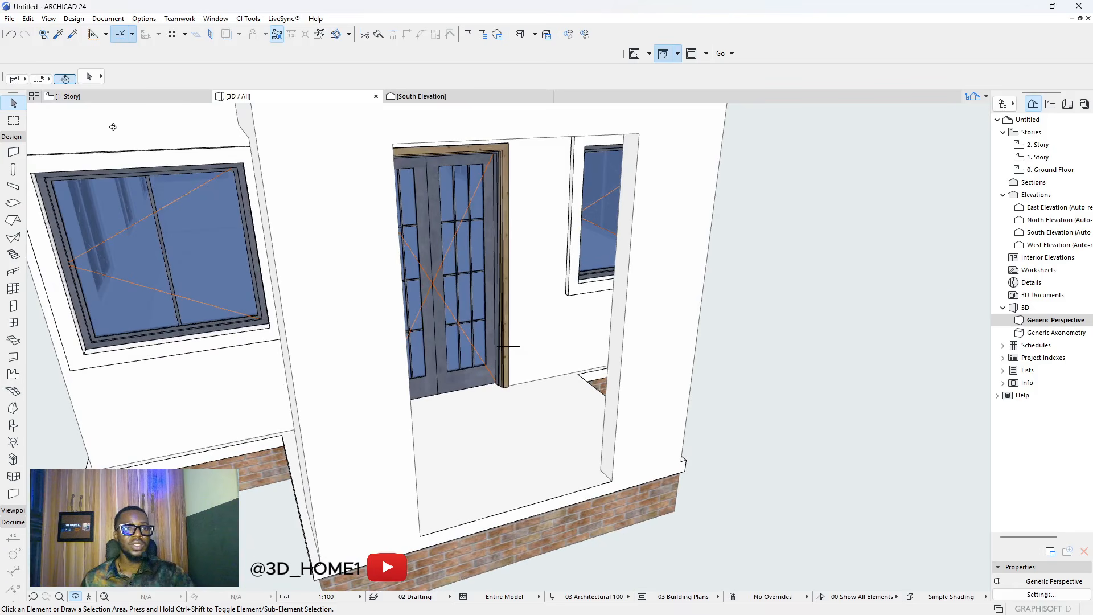
- On 1. Story, offset the slab's porch front edge inward to the outer face of the building's south wall
left_click(106, 98)
scroll(525, 456, "down", 5)
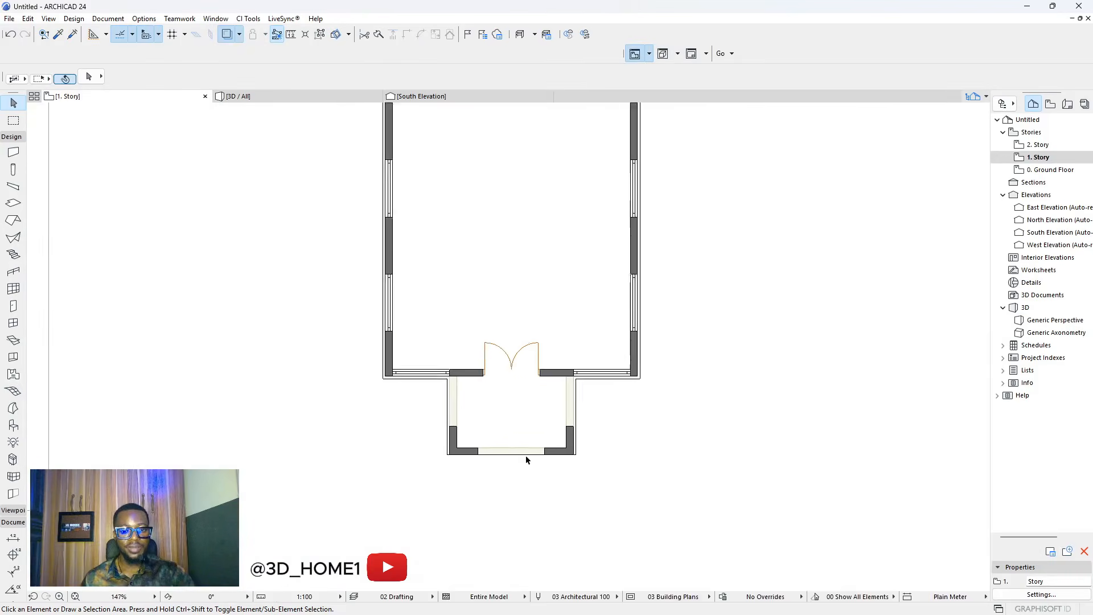
left_click(512, 422)
scroll(504, 468, "up", 3)
scroll(505, 468, "up", 2)
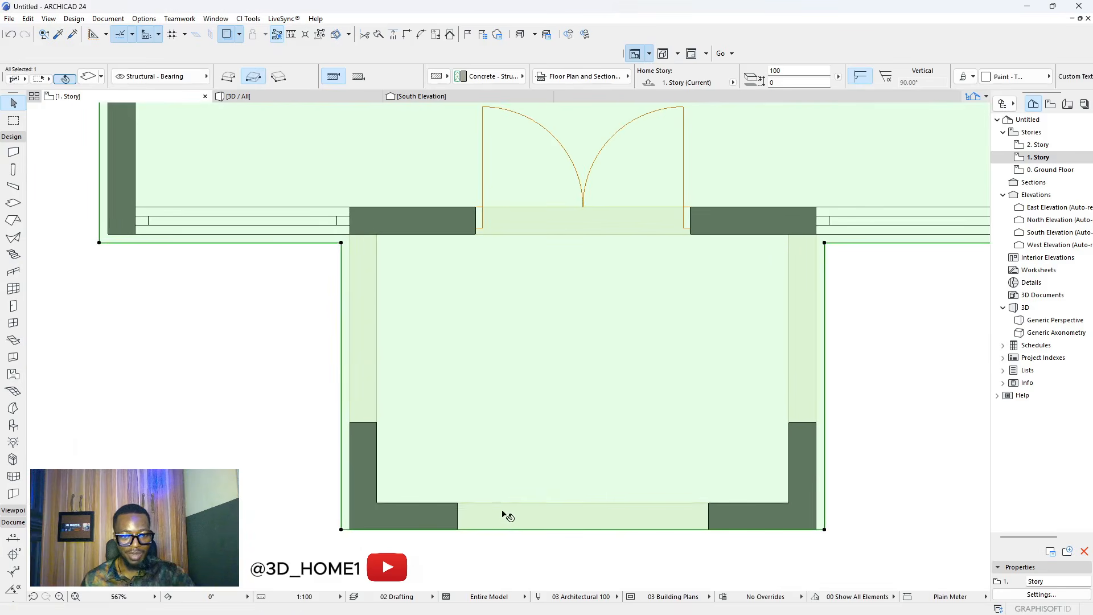
left_click(501, 531)
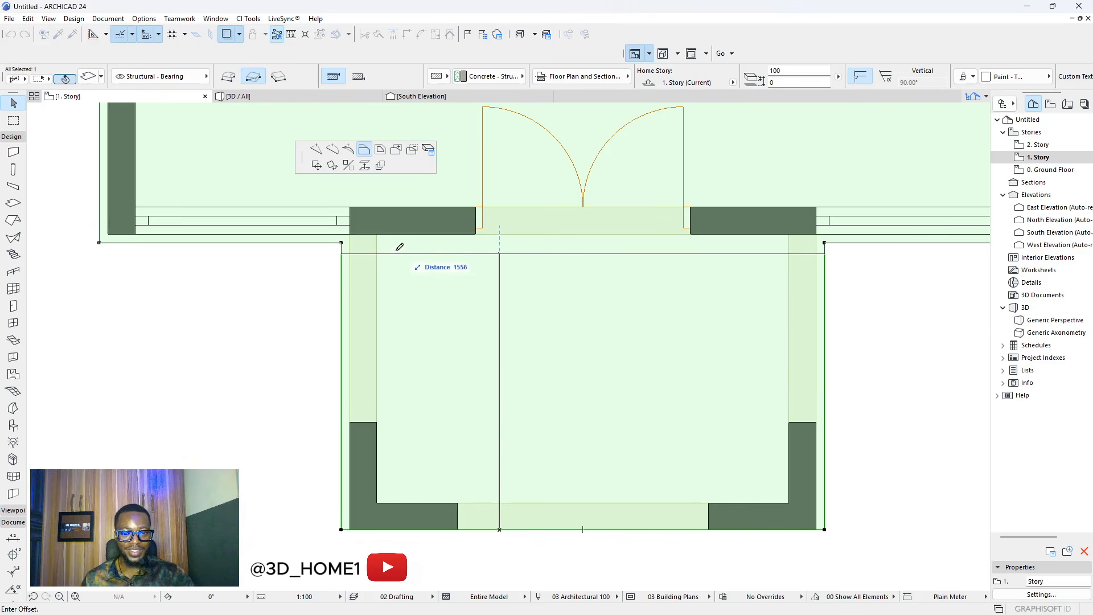
left_click(351, 234)
- Offset the slab's short edge west of the porch to meet the outer face of the porch's west wall
scroll(356, 245, "up", 4)
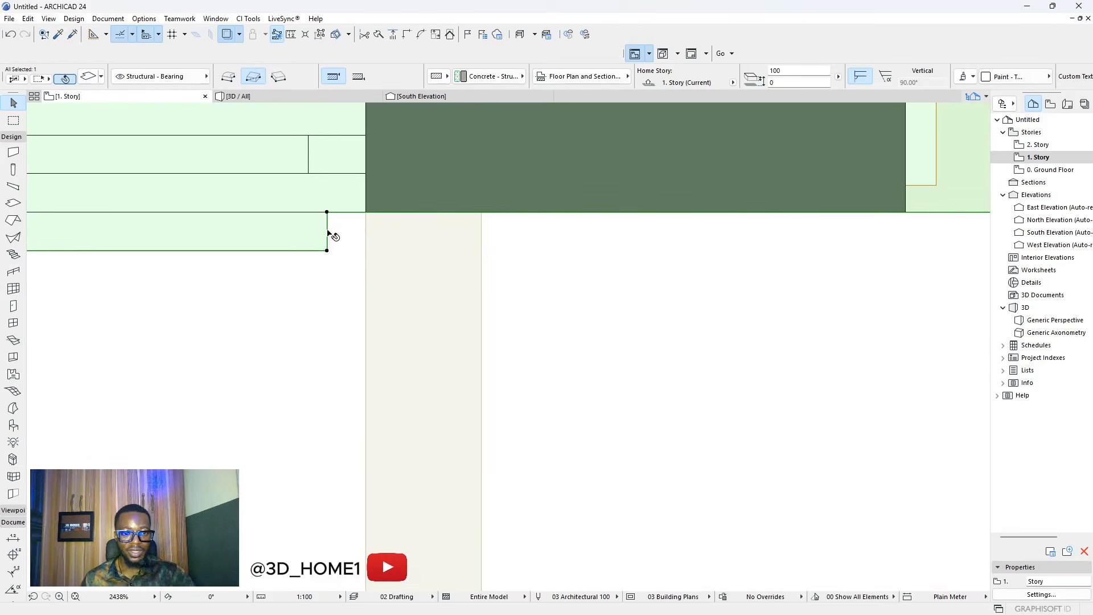
left_click(327, 232)
left_click(367, 212)
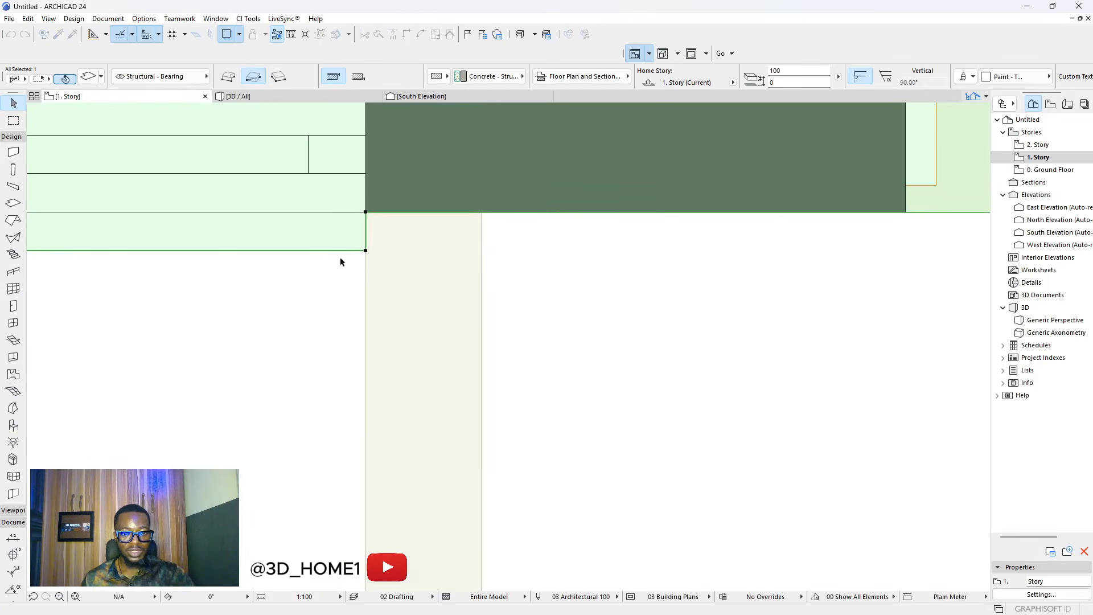
- Offset the slab's short edge east of the porch to meet the porch's east wall outer face, and deselect the slab
scroll(307, 334, "down", 5)
middle_click_drag(732, 331, 598, 333)
scroll(598, 331, "up", 2)
scroll(551, 311, "up", 1)
scroll(555, 315, "up", 2)
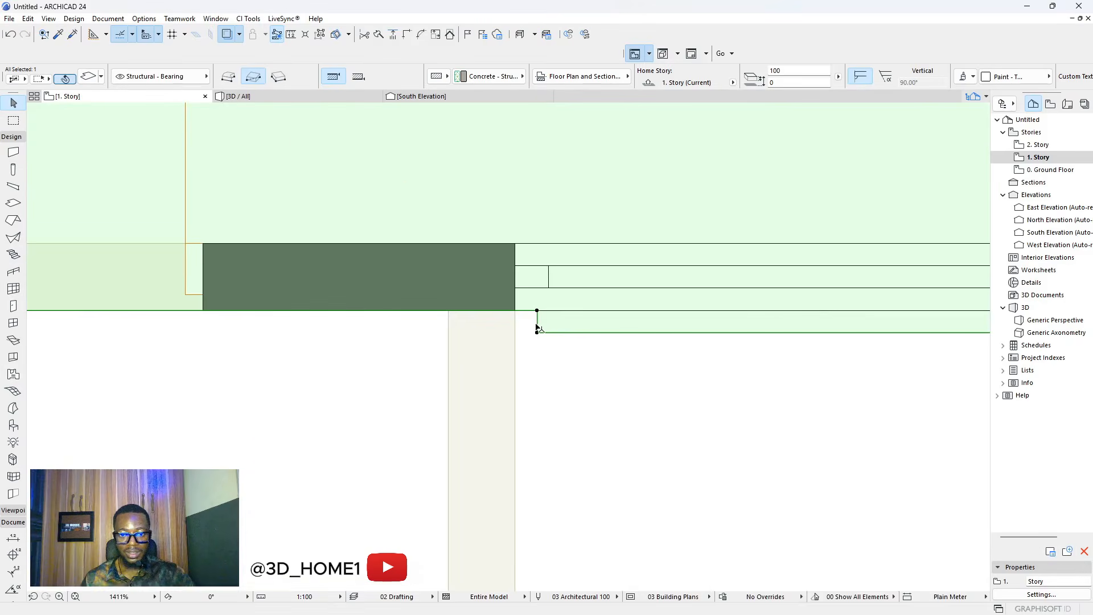
left_click(537, 324)
left_click(516, 315)
scroll(598, 386, "down", 4)
key("Escape")
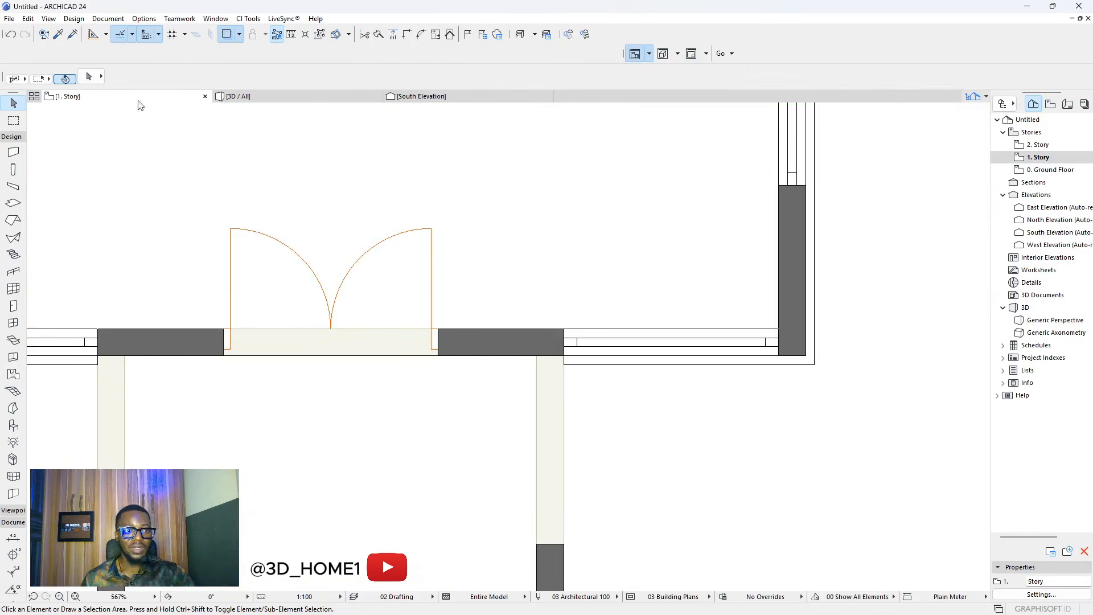
- Pick up the floor slab's settings for a new slab and set its top surface override to Tiles - Tan 30x30
left_click(60, 34)
left_click(603, 260)
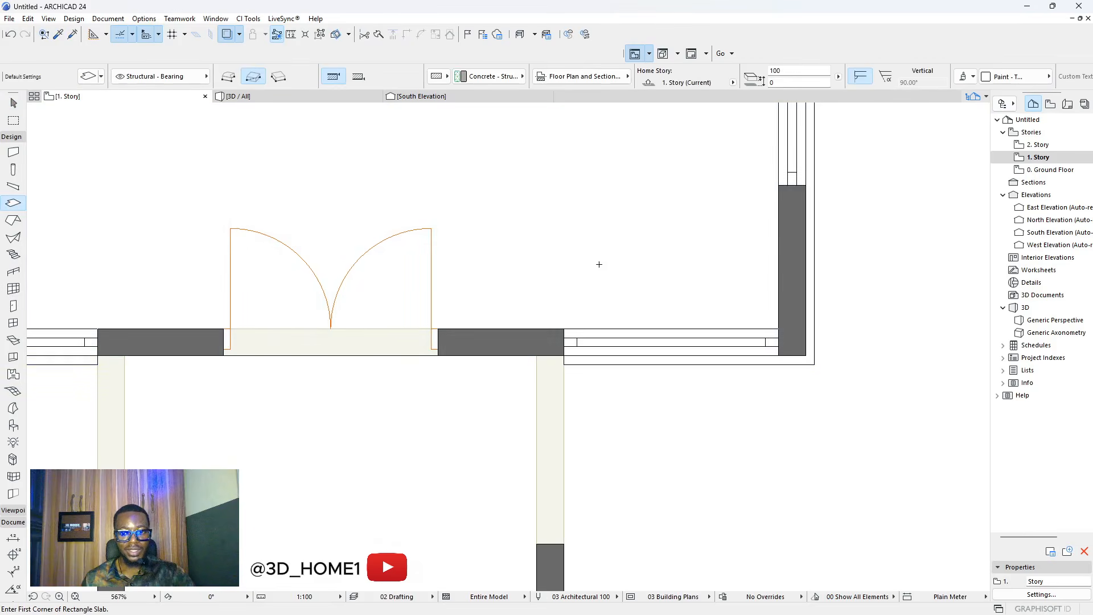
scroll(610, 310, "down", 3)
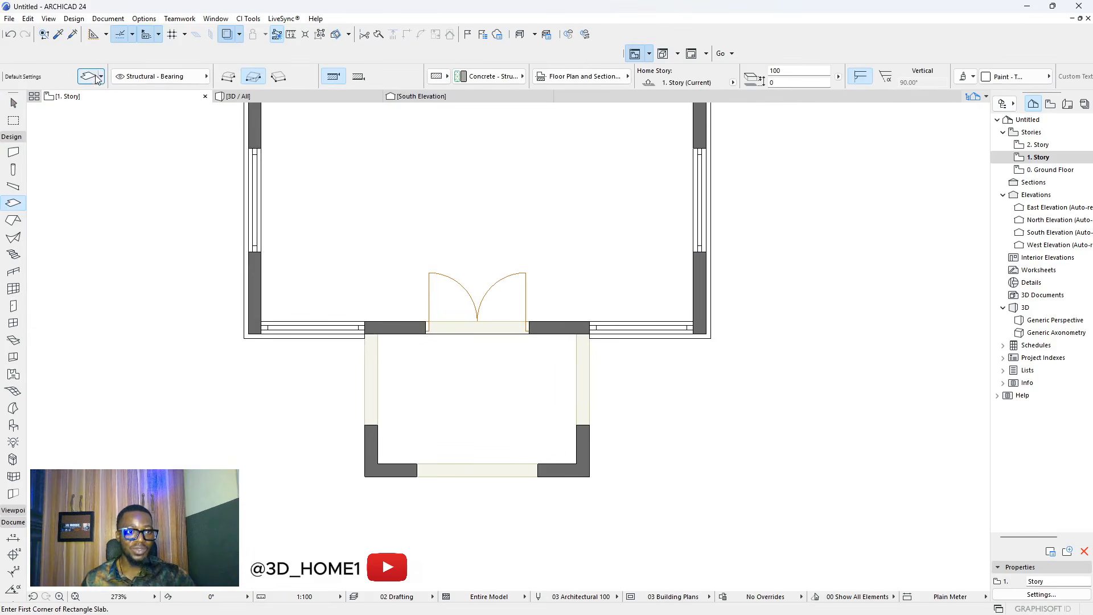
key("ctrl+t")
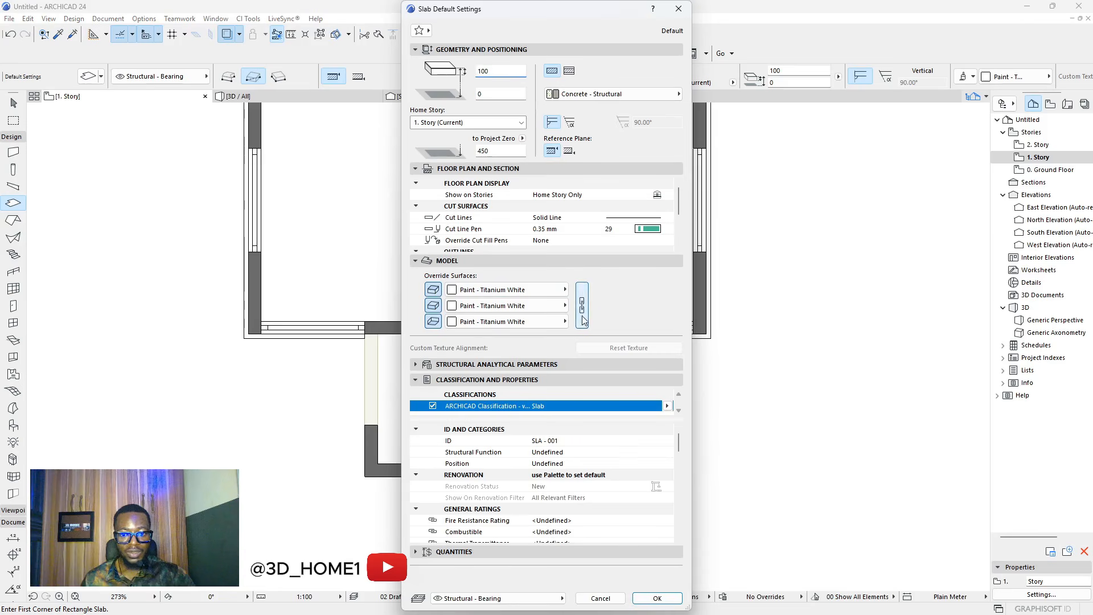
left_click(454, 291)
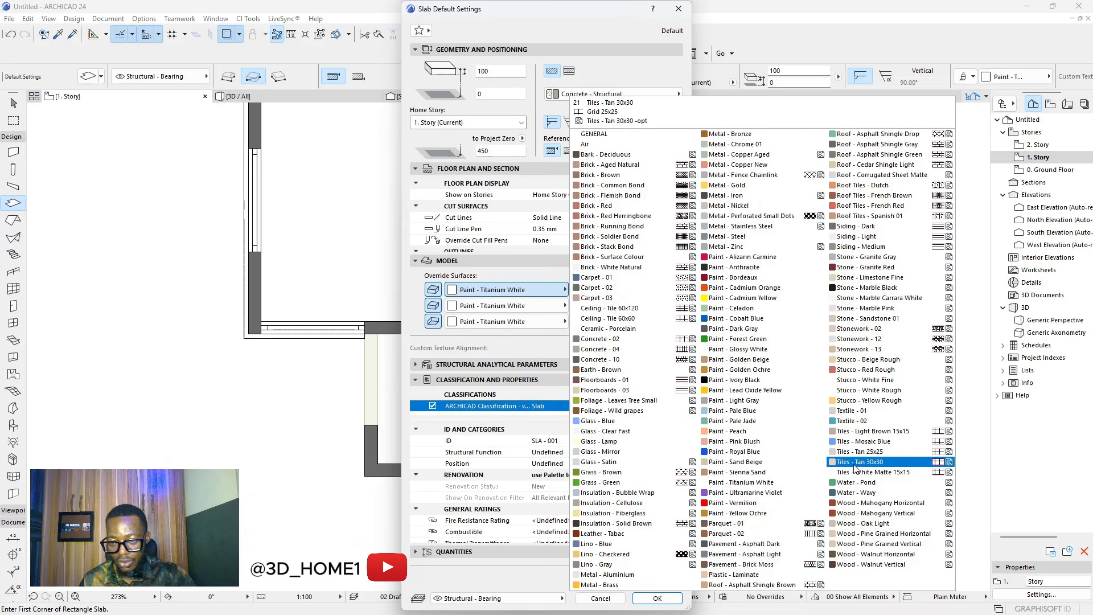
left_click(877, 463)
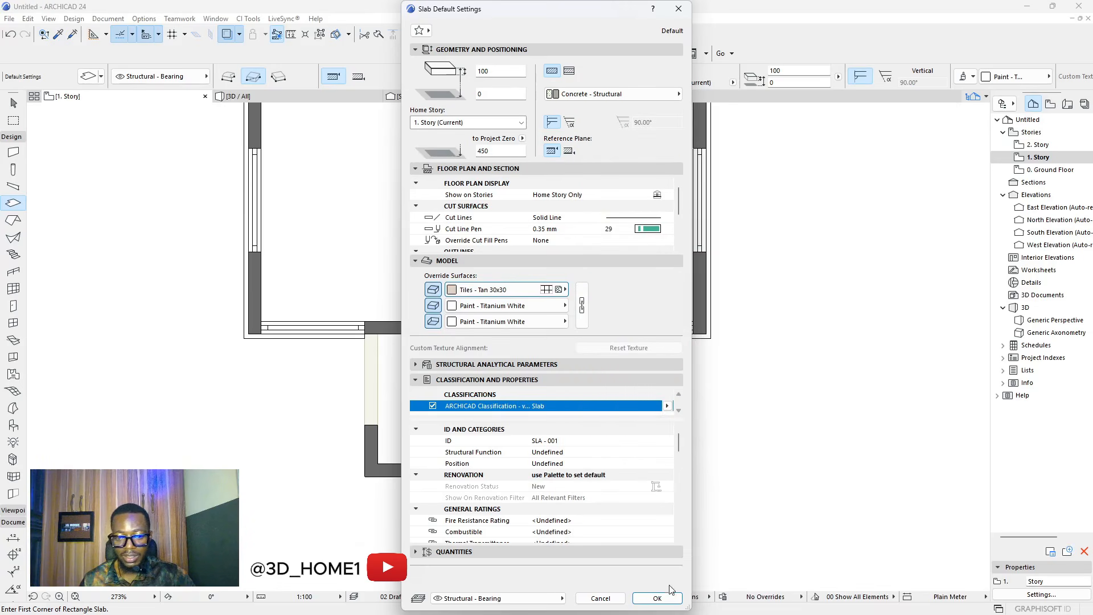
left_click(659, 598)
- Draw a rectangular slab over the porch, from its northwest corner at the south wall to its outer southeast corner
scroll(367, 362, "up", 6)
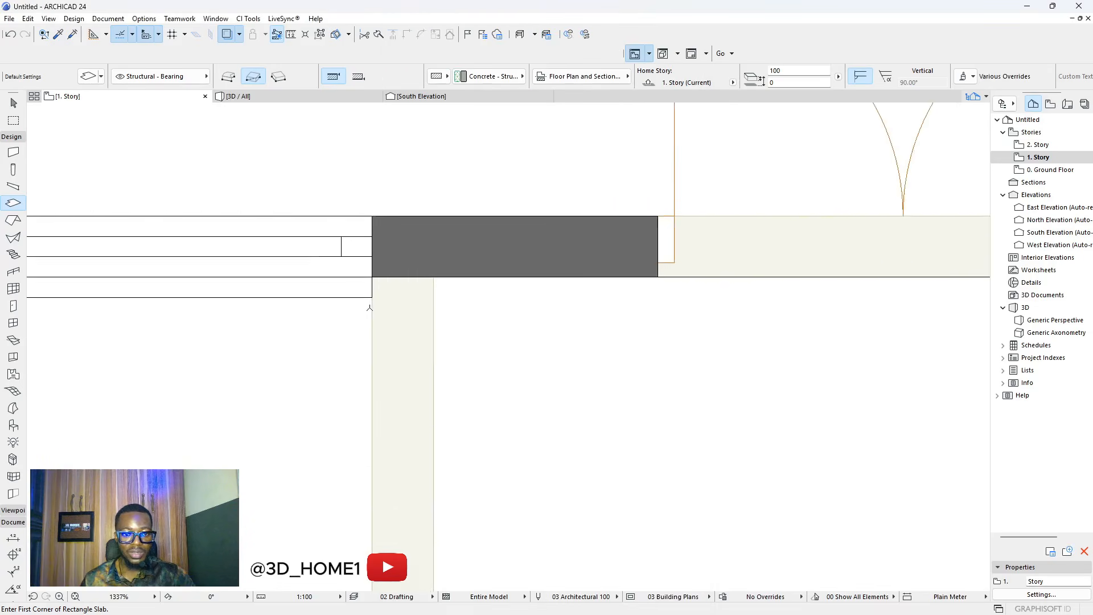
left_click(375, 274)
scroll(410, 308, "down", 5)
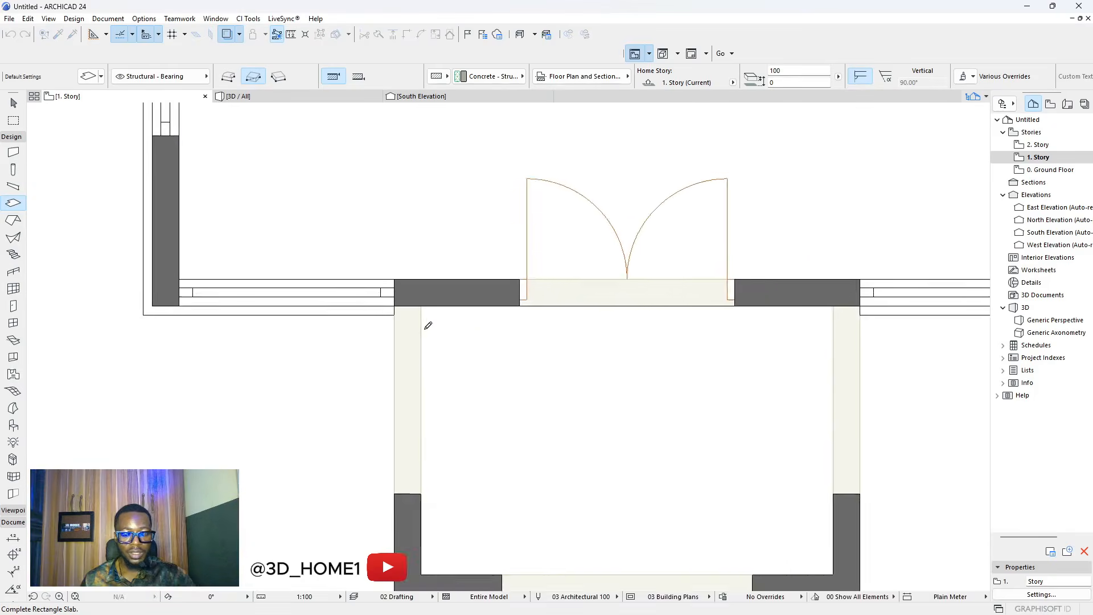
scroll(587, 433, "up", 3)
left_click(567, 430)
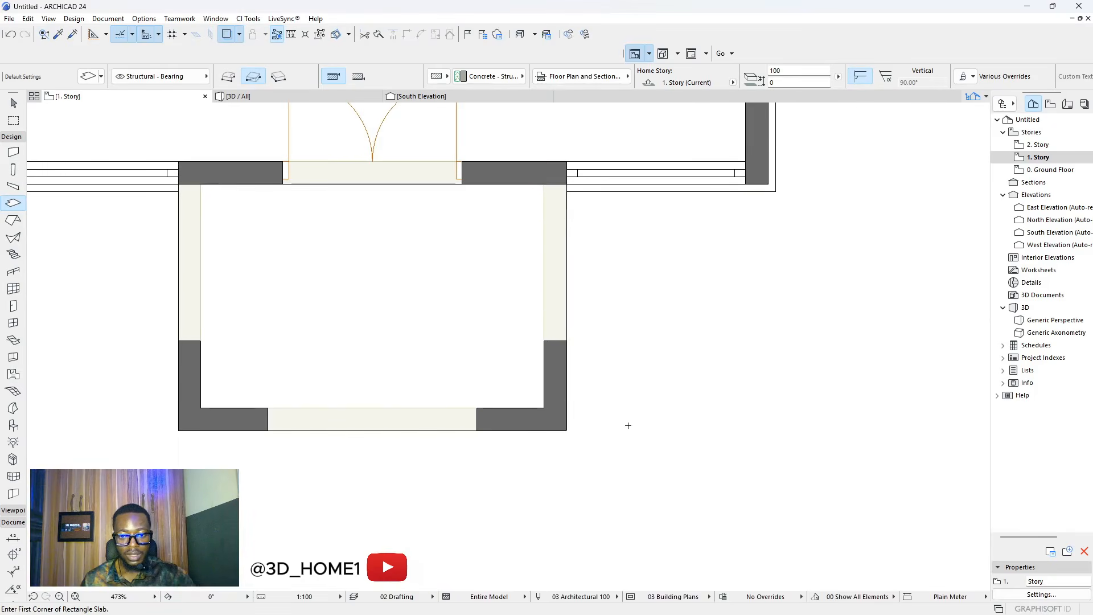
key("Escape")
- Examine the tiled porch slab and its junction with the main slab in 3D
left_click(334, 97)
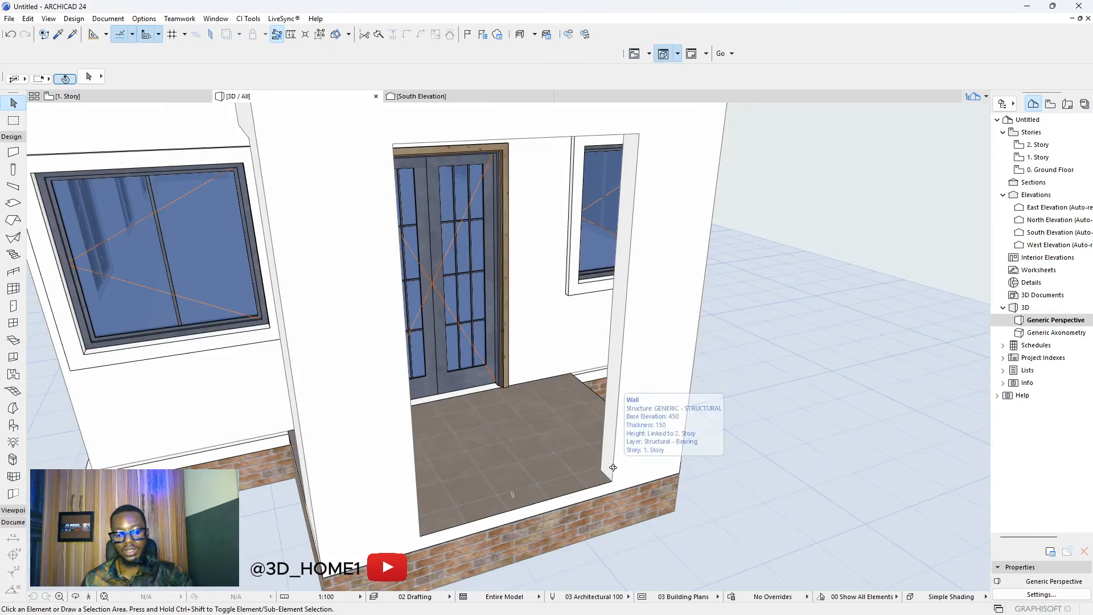
middle_click_drag(613, 472, 645, 417, "shift")
scroll(646, 417, "down", 2)
middle_click_drag(519, 469, 655, 466, "shift")
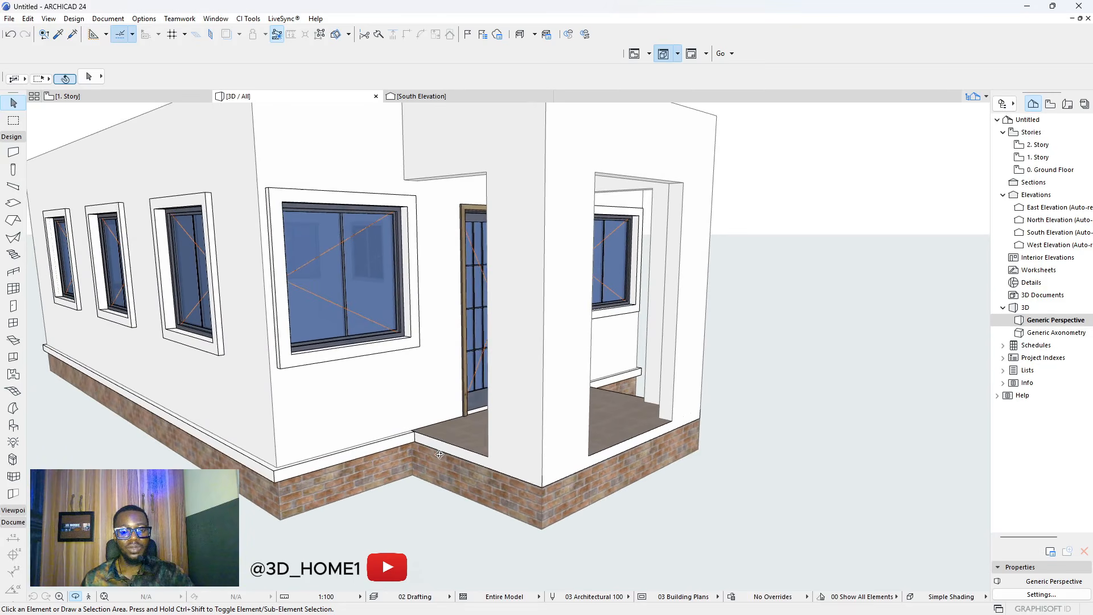
- Set the porch slab's edge surface override to Brick - Aged Natural
left_click(616, 430)
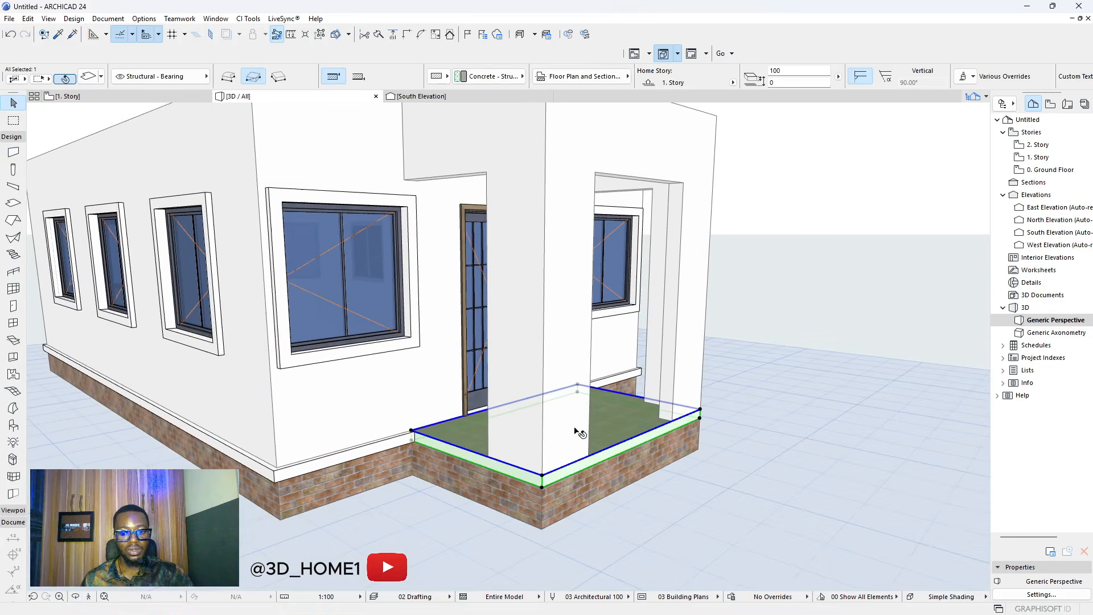
middle_click_drag(477, 440, 543, 480, "shift")
key("F2")
key("F3")
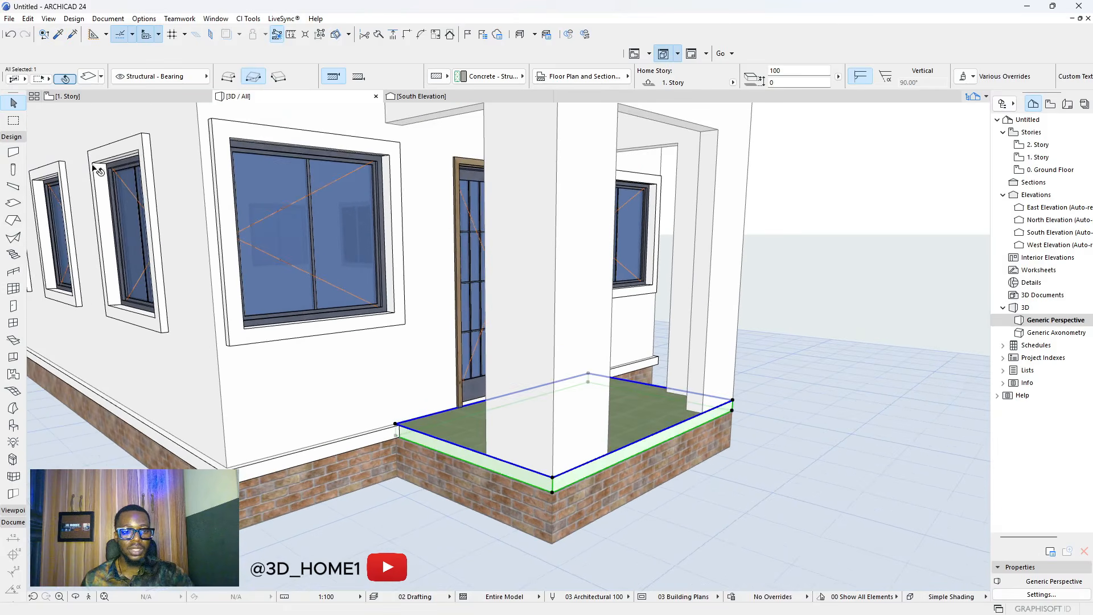
left_click(84, 76)
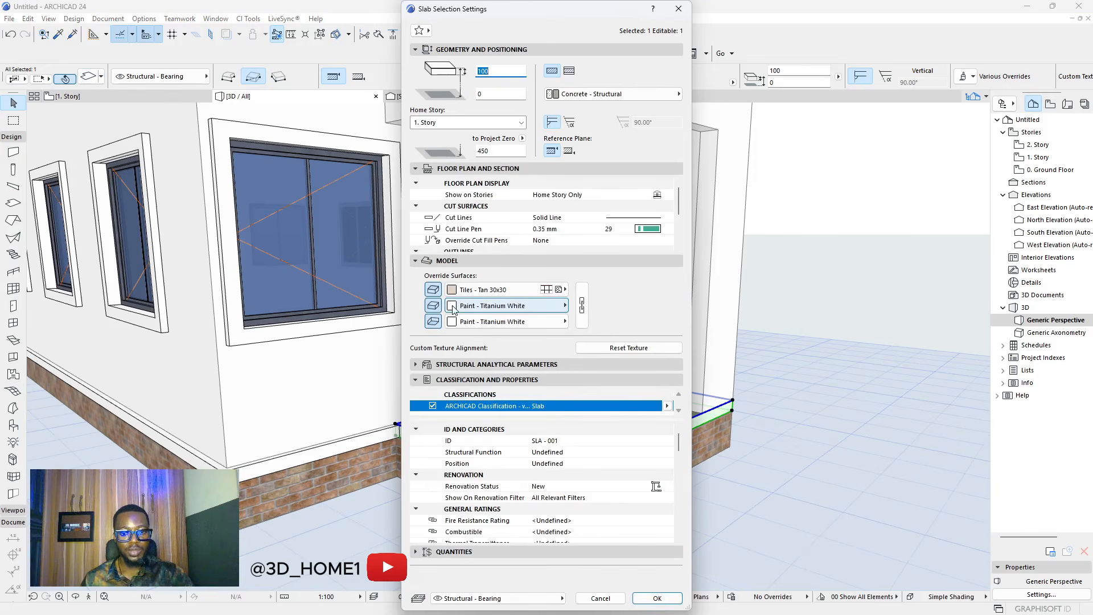
left_click(456, 308)
left_click(673, 168)
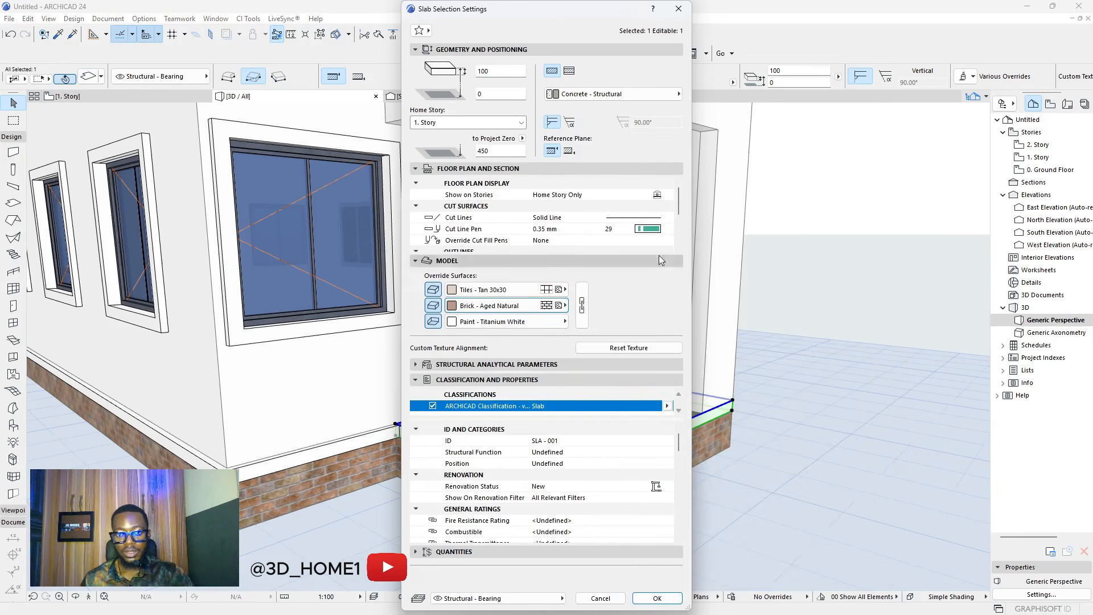
left_click(657, 598)
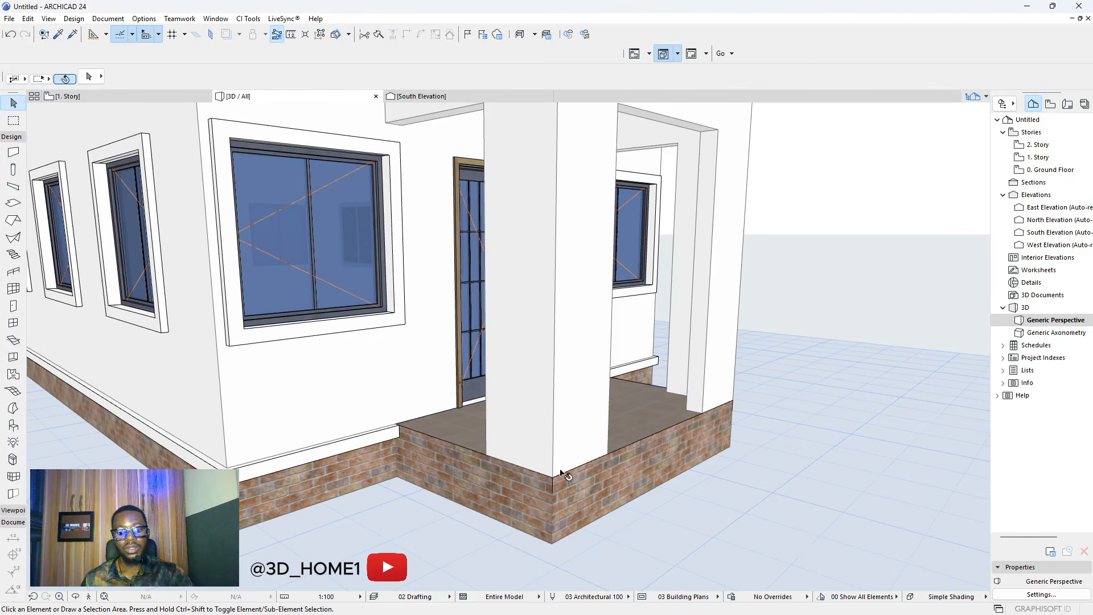
- Examine the porch slab's brick edges and tiled floor in 3D from the front and from above
middle_click_drag(645, 502, 364, 429, "shift")
scroll(354, 420, "down", 3)
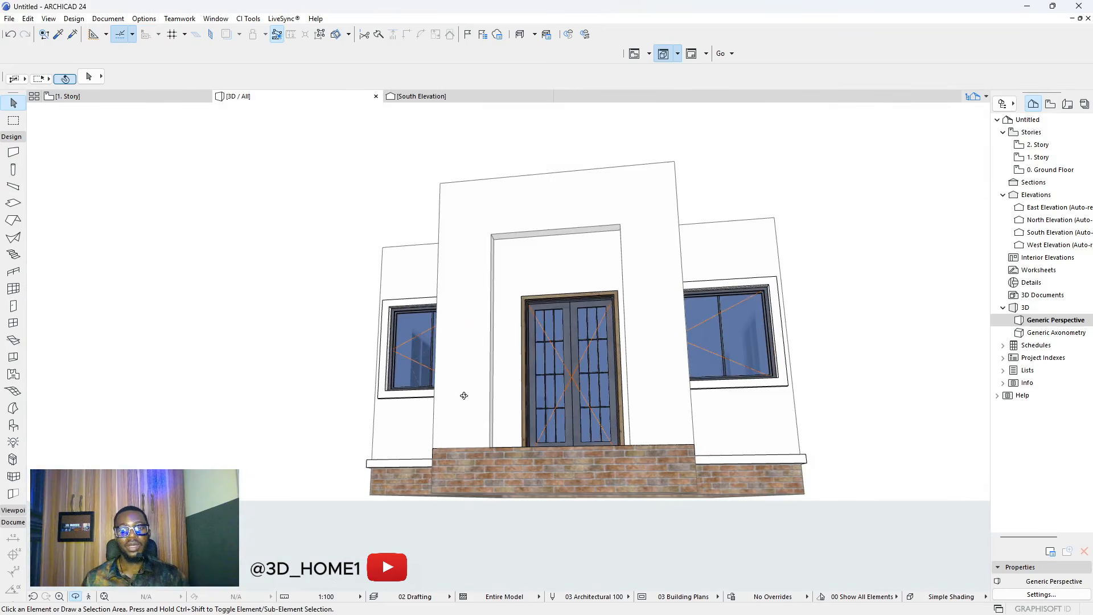
middle_click_drag(464, 395, 655, 488, "shift")
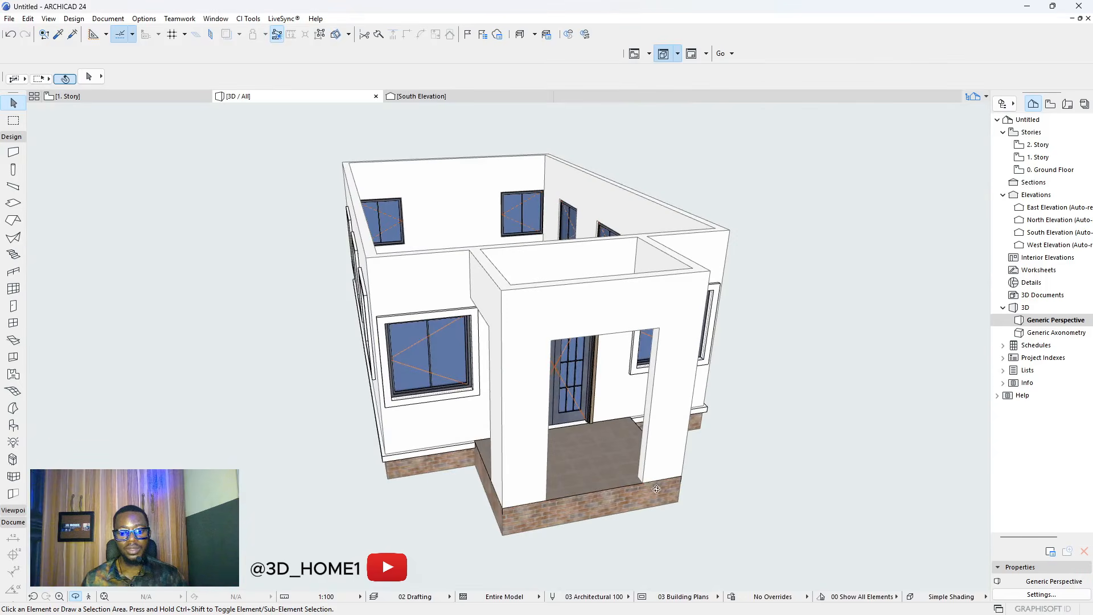
scroll(590, 485, "up", 5)
middle_click_drag(581, 402, 572, 367, "shift")
scroll(564, 507, "up", 5)
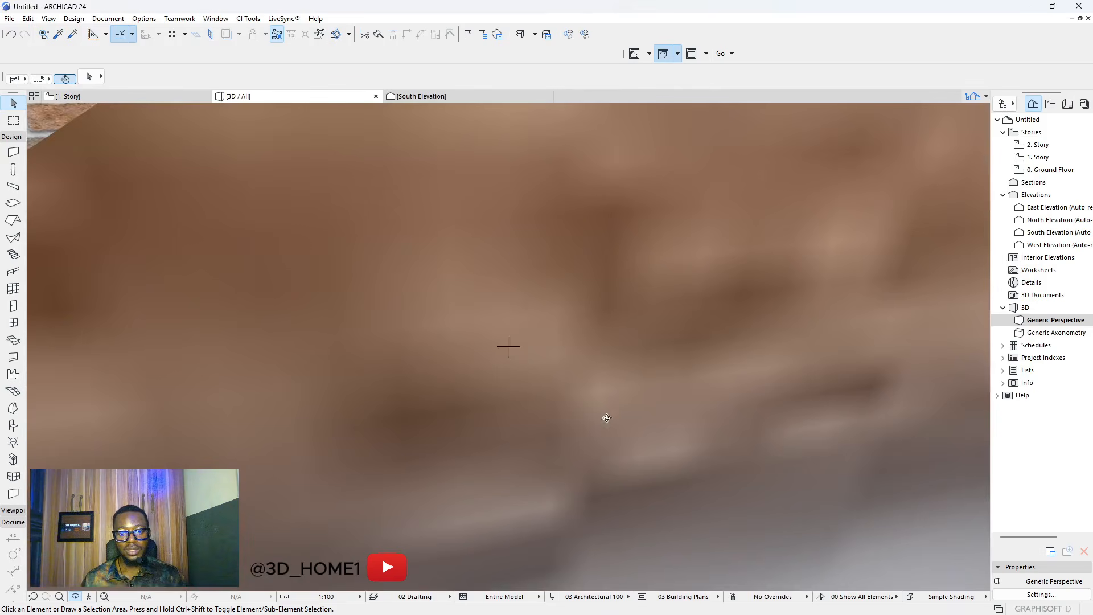
scroll(601, 399, "down", 5)
middle_click_drag(544, 417, 518, 364, "shift")
scroll(582, 431, "down", 3)
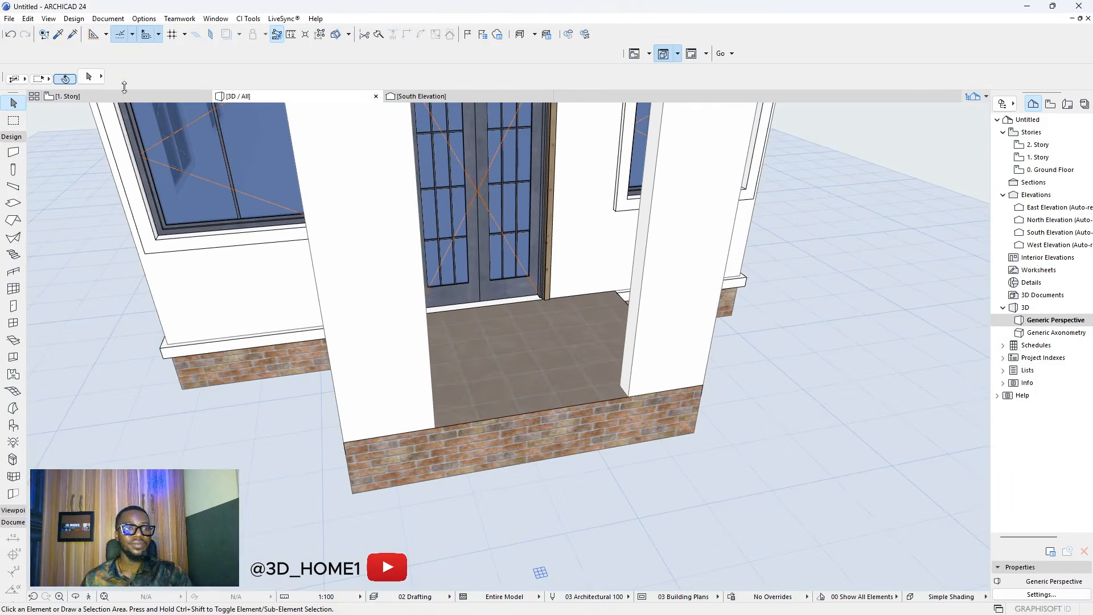
- Pick up the tiled porch slab's settings for a new slab on the 1. Story floor plan
left_click(59, 34)
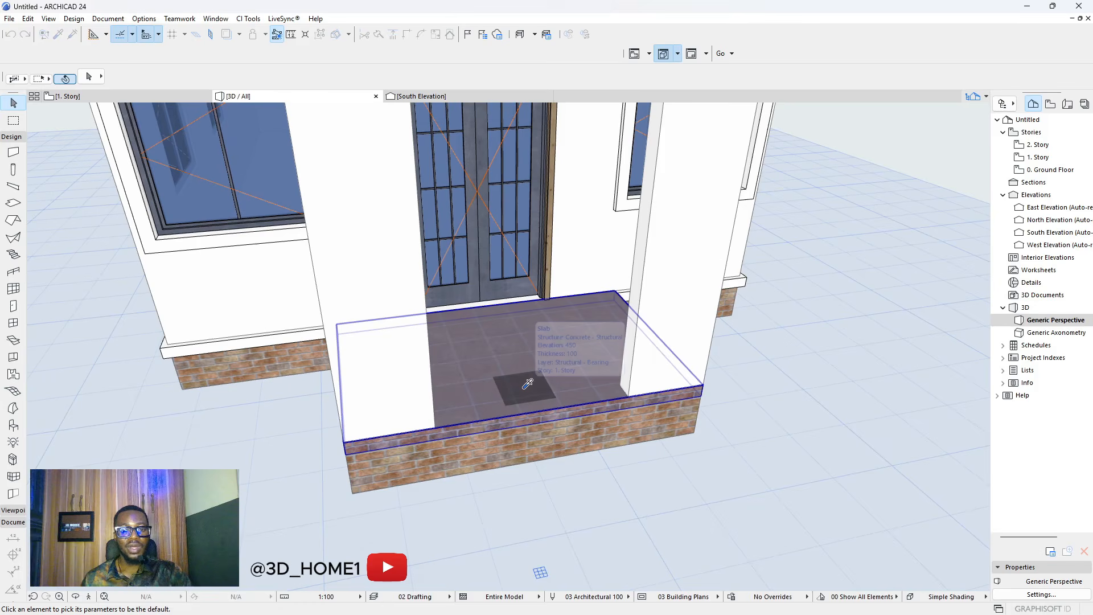
left_click(527, 384)
left_click(68, 96)
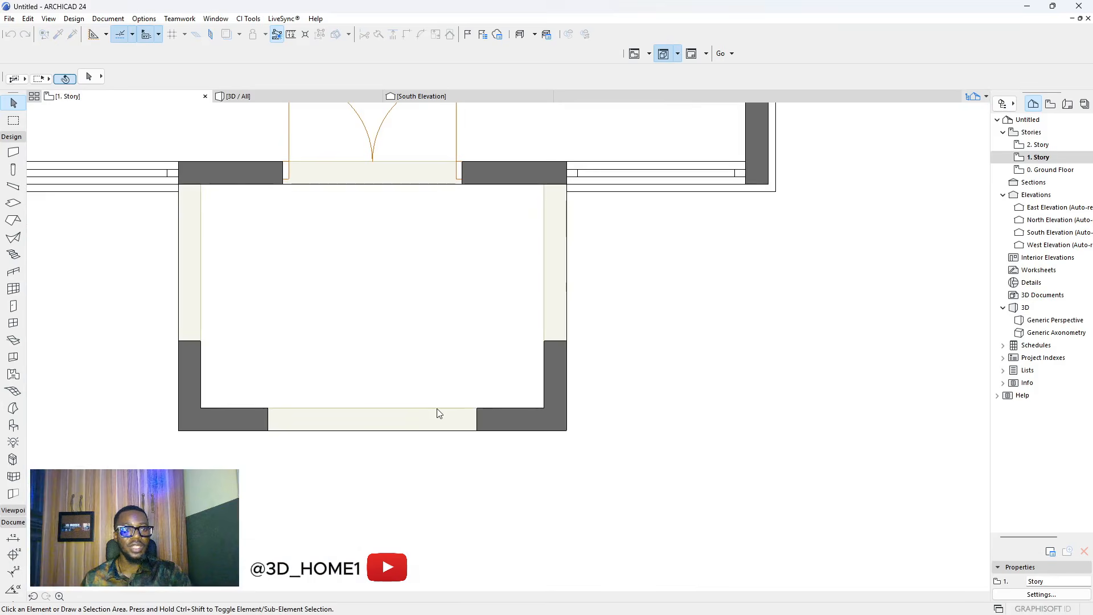
scroll(552, 405, "down", 2)
left_click(466, 365)
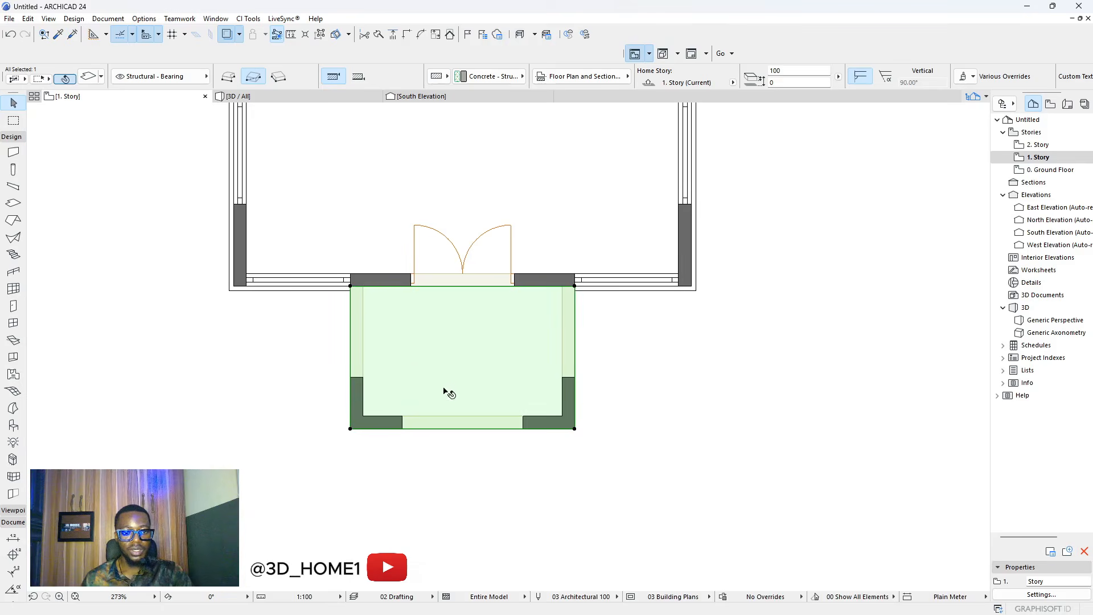
scroll(478, 328, "down", 2)
scroll(524, 364, "up", 3)
key("Escape")
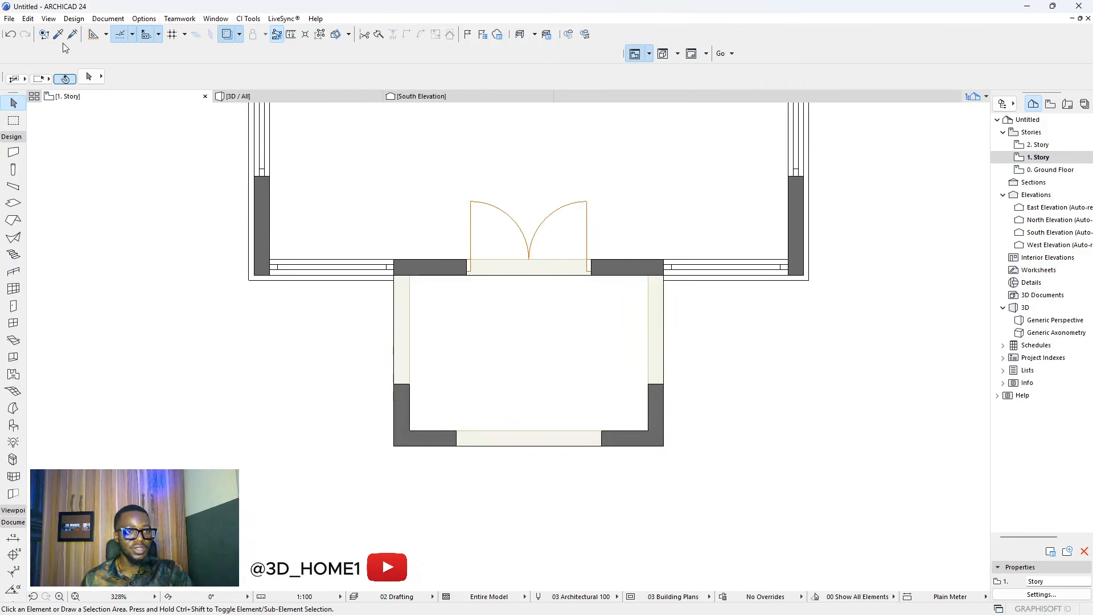
left_click(58, 35)
left_click(512, 444)
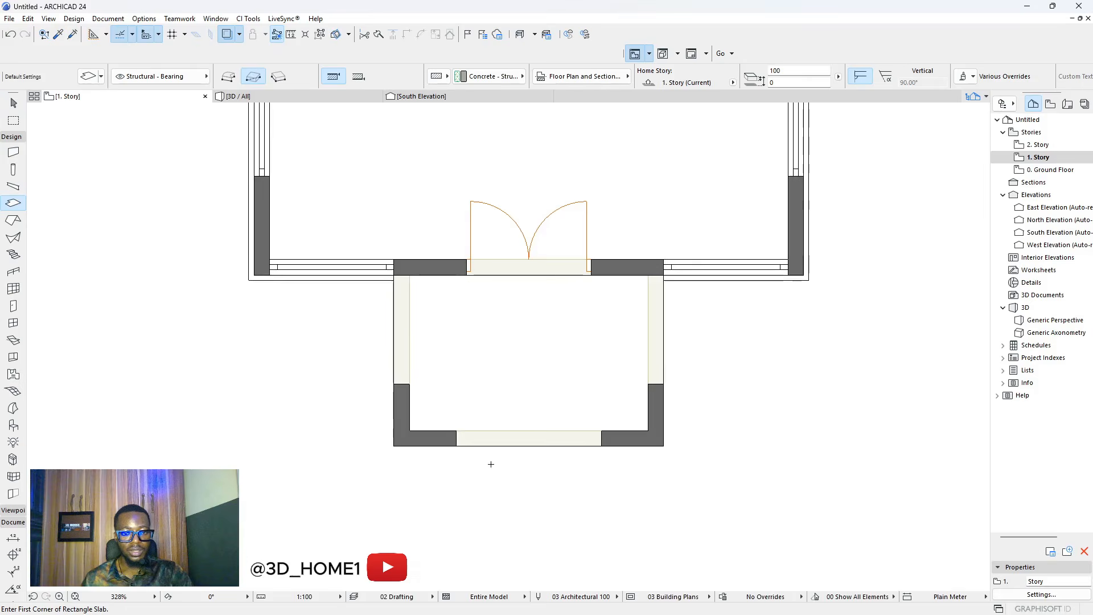
- Draw a 1400 mm wide rectangular slab outward from the porch's front opening, starting at the opening's west outer corner
scroll(493, 501, "up", 3)
left_click(429, 405)
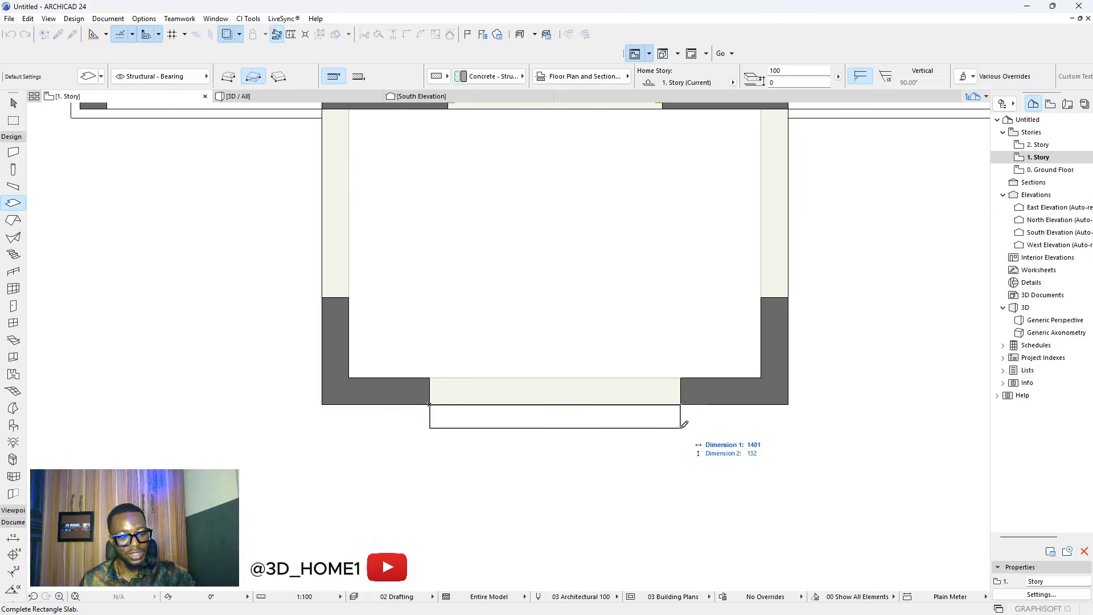
key("Tab")
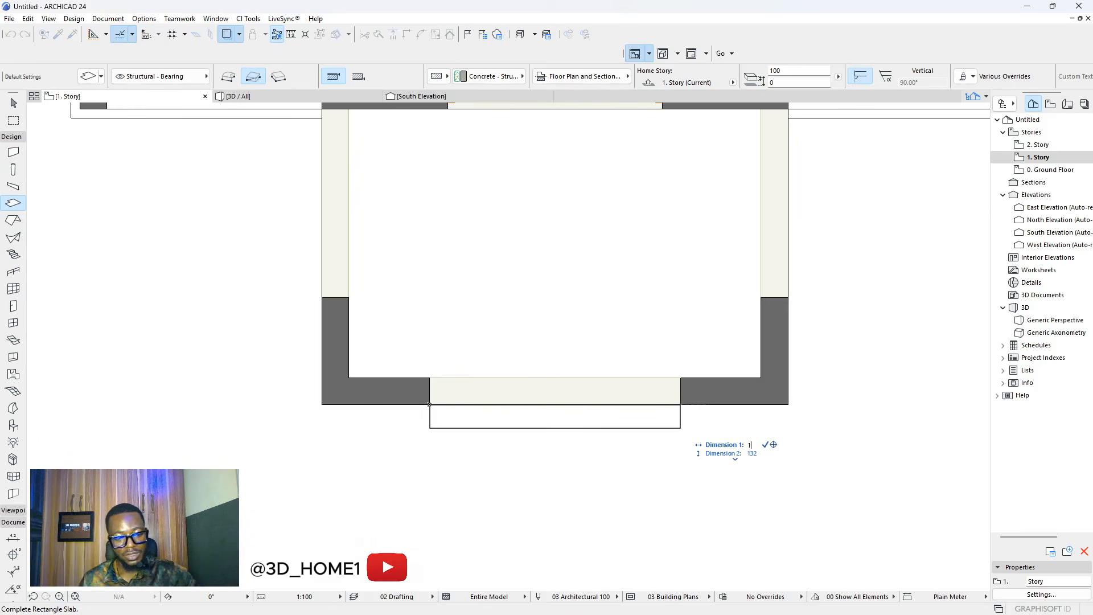
key("Tab")
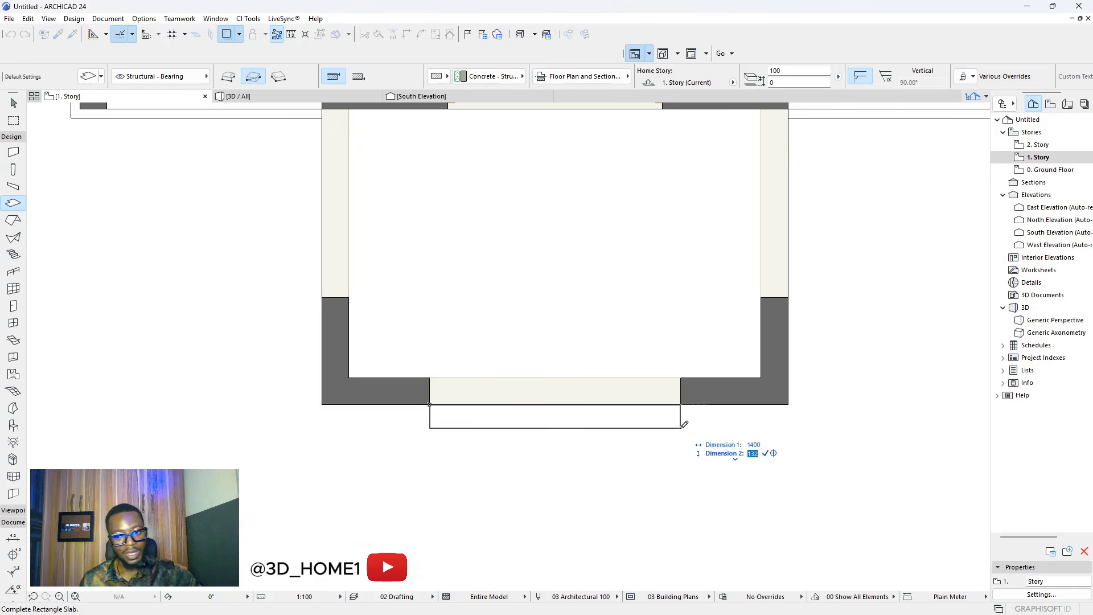
key("Return")
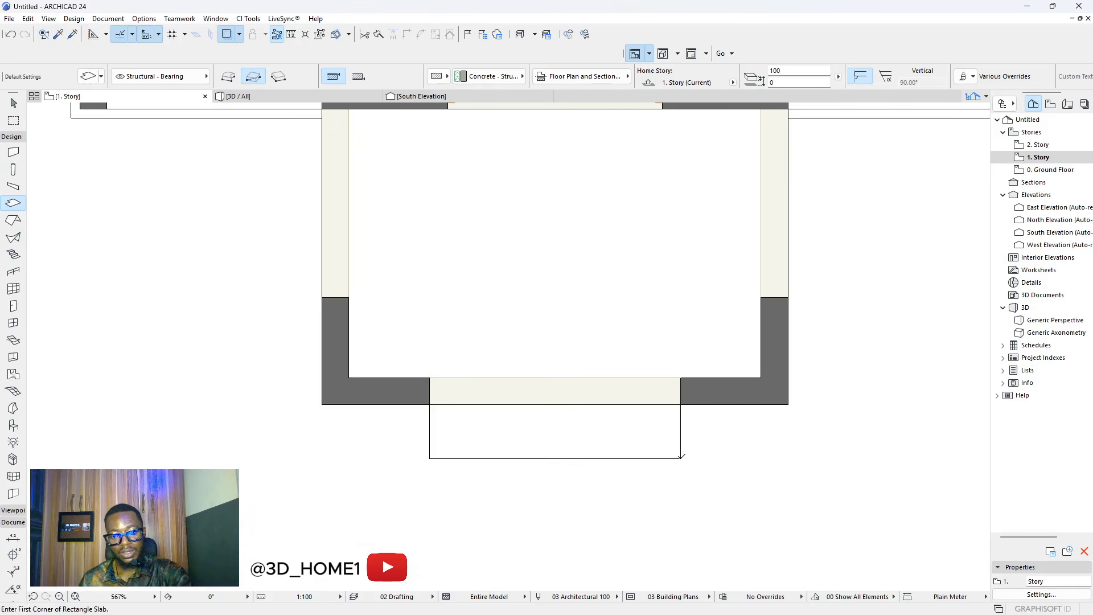
key("Escape")
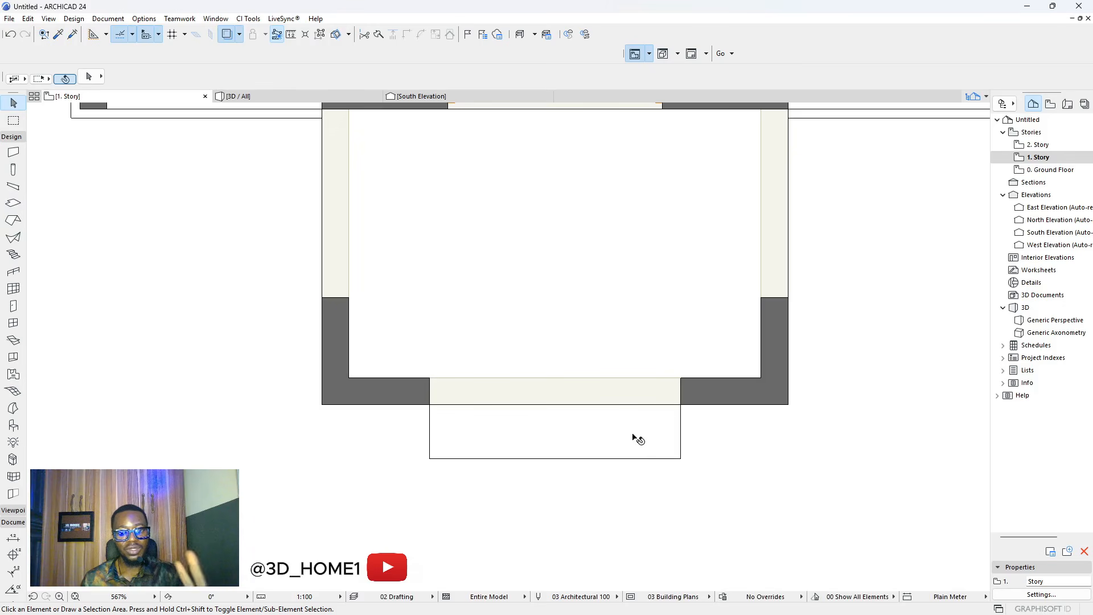
- In 3D, move the new step slab straight down to the base of the porch wall, at -350 to its home story
left_click(354, 95)
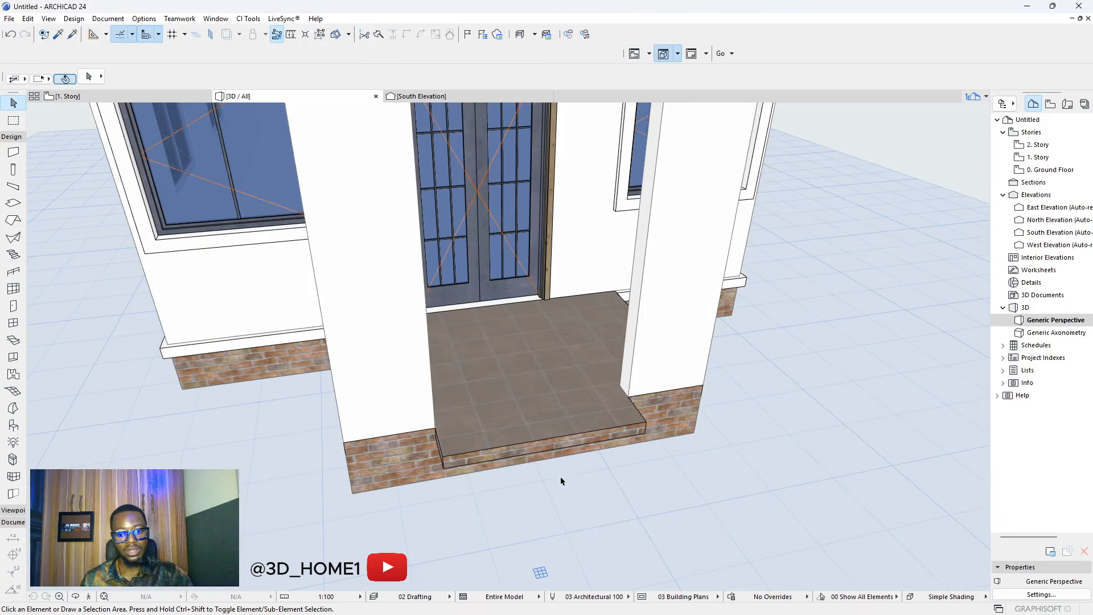
scroll(546, 488, "up", 8)
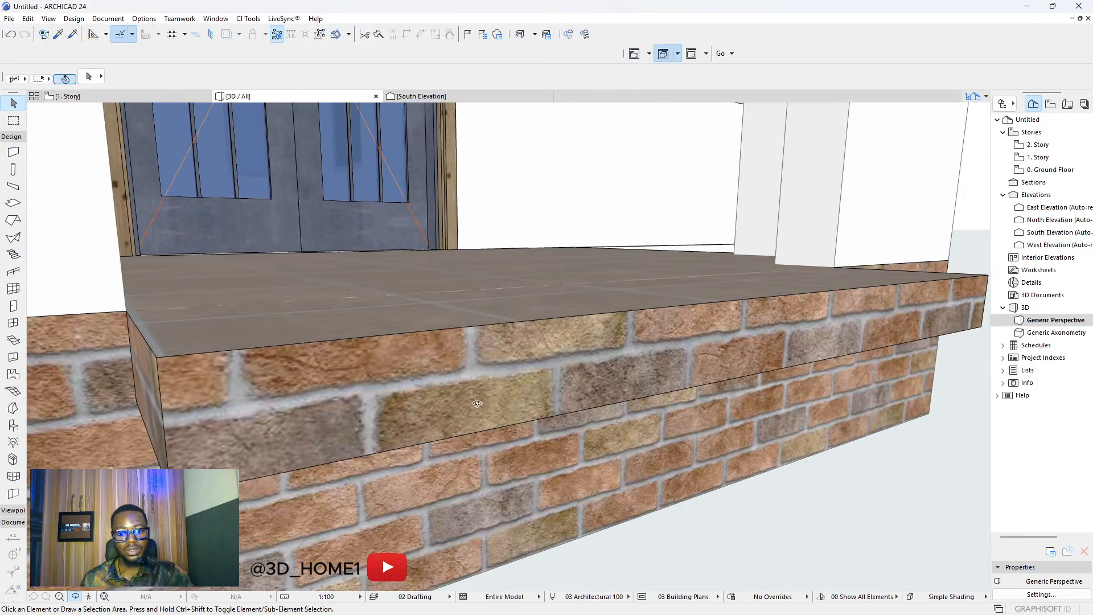
middle_click_drag(477, 403, 563, 441, "shift")
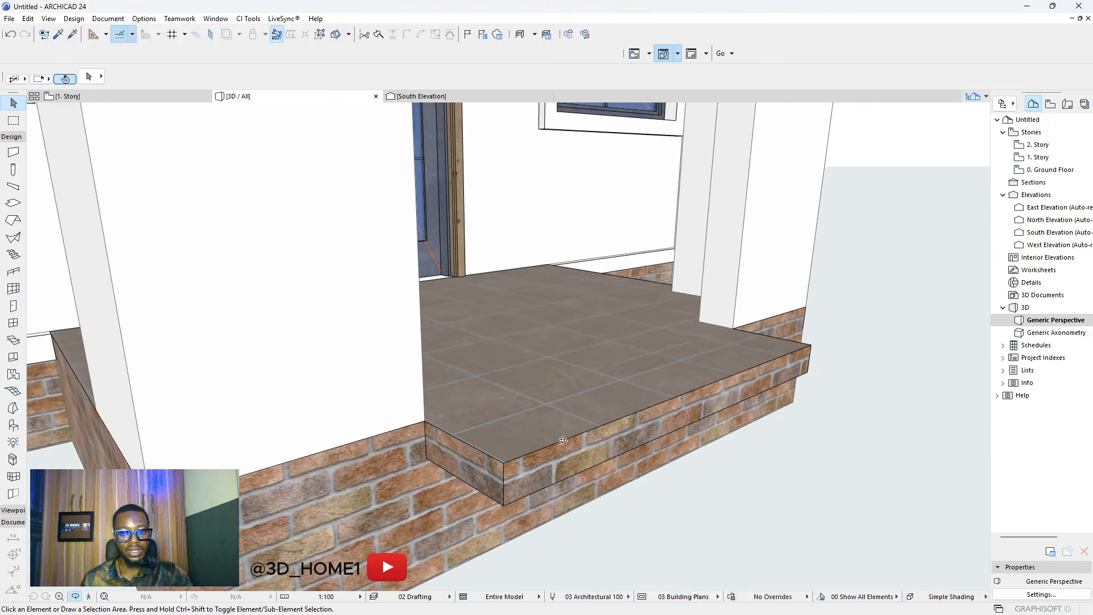
left_click(464, 449)
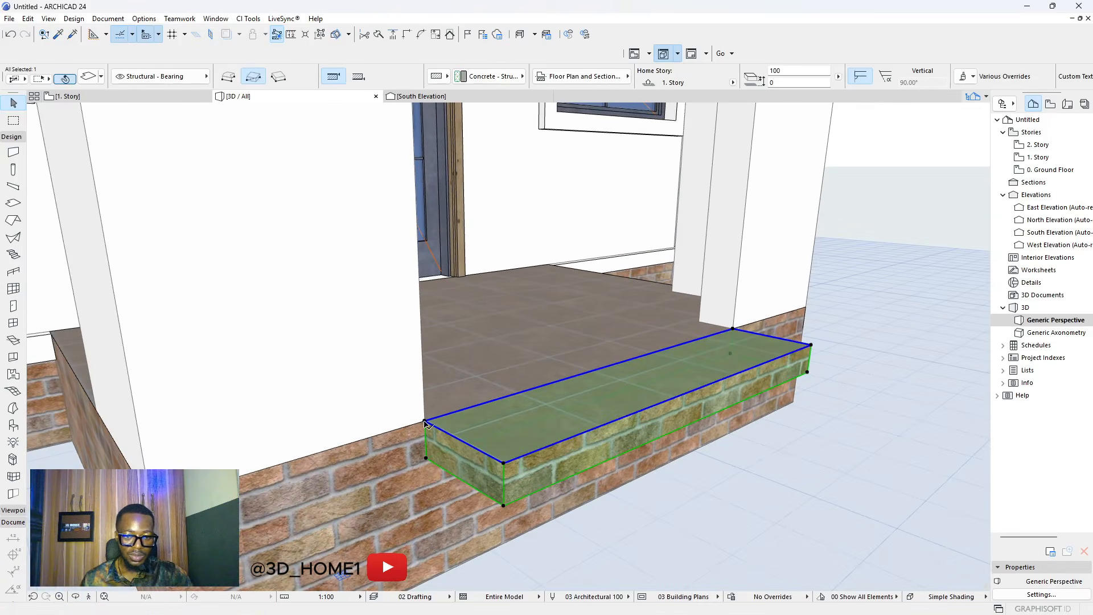
key("ctrl+d")
left_click(424, 421)
key("Escape")
key("ctrl+d")
left_click(426, 458)
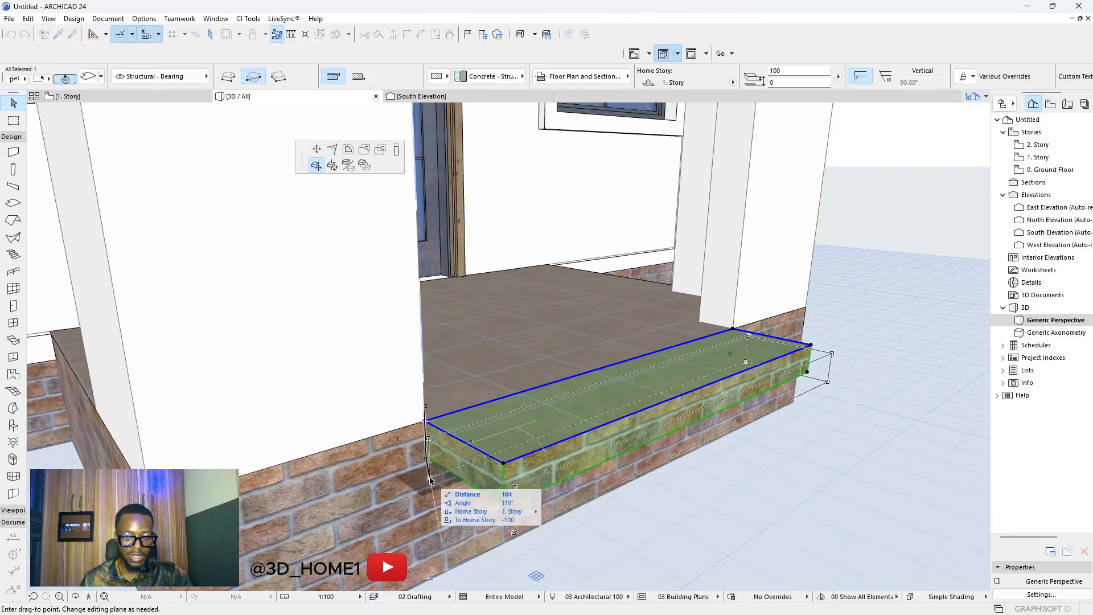
scroll(430, 479, "down", 1)
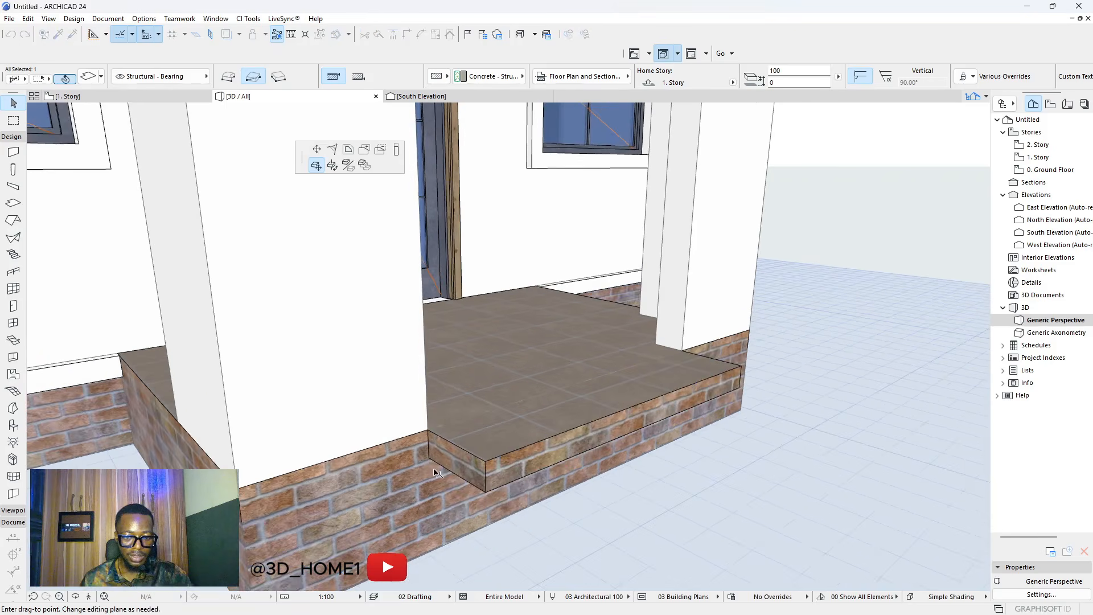
left_click(433, 551)
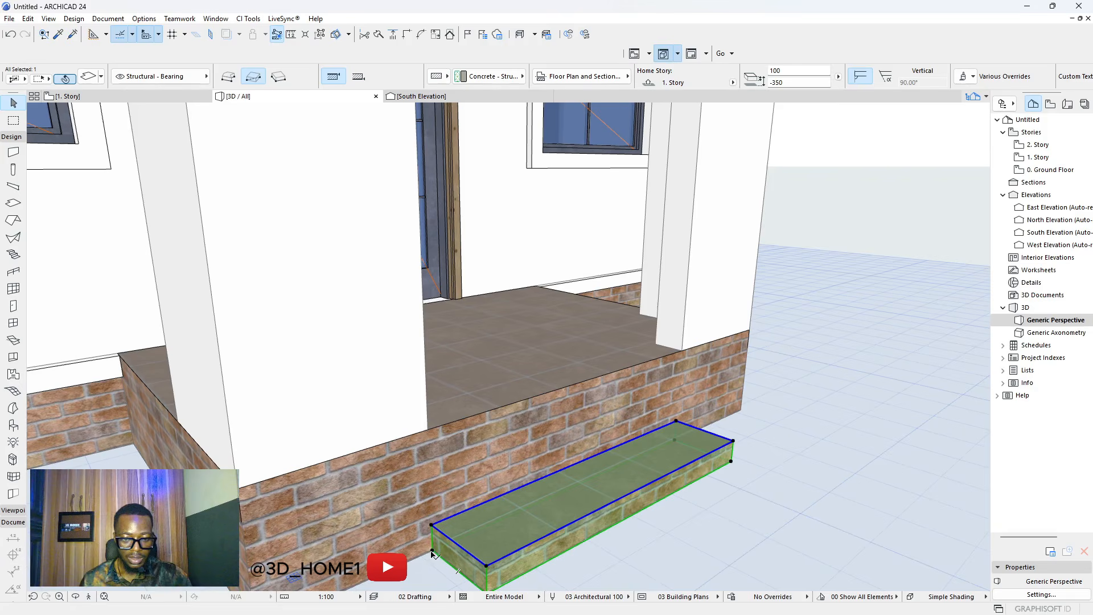
- Stack a copy of the step slab directly on top of it, at -250 to the home story
left_click(432, 550)
key("ctrl")
left_click(431, 525)
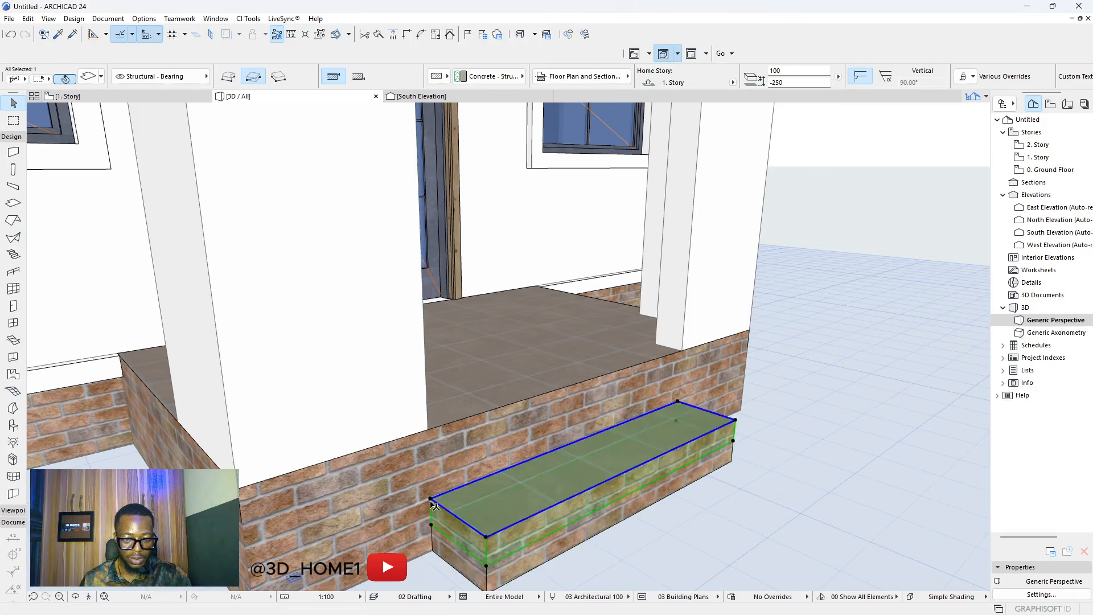
- Copy the bottom step slab outward by its own depth to form the lower tread, and deselect it
scroll(434, 505, "down", 3)
scroll(453, 525, "up", 3)
left_click(447, 483)
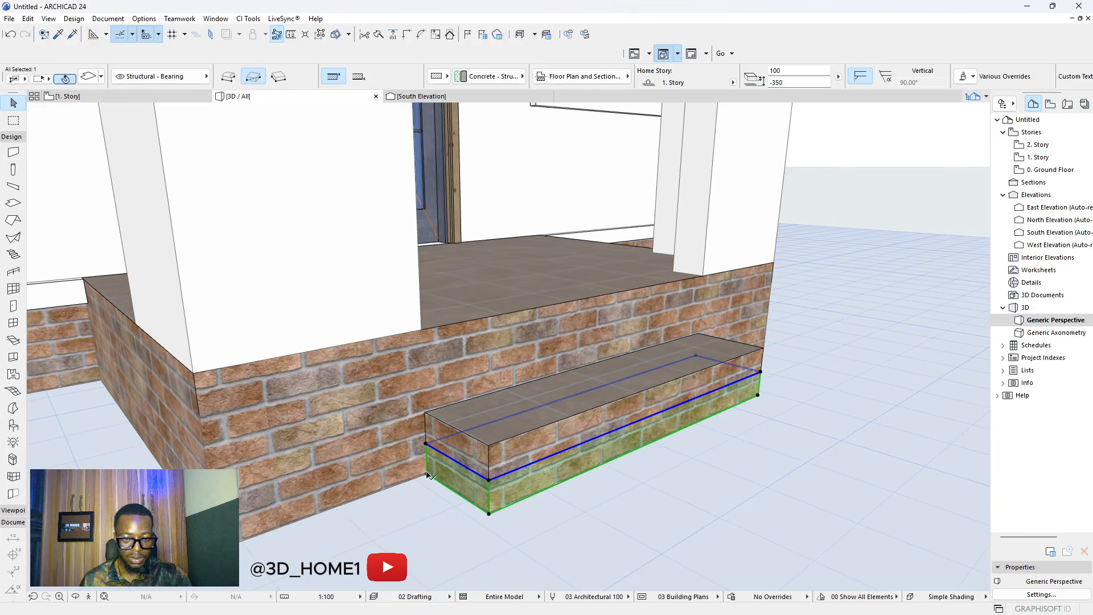
left_click(426, 473)
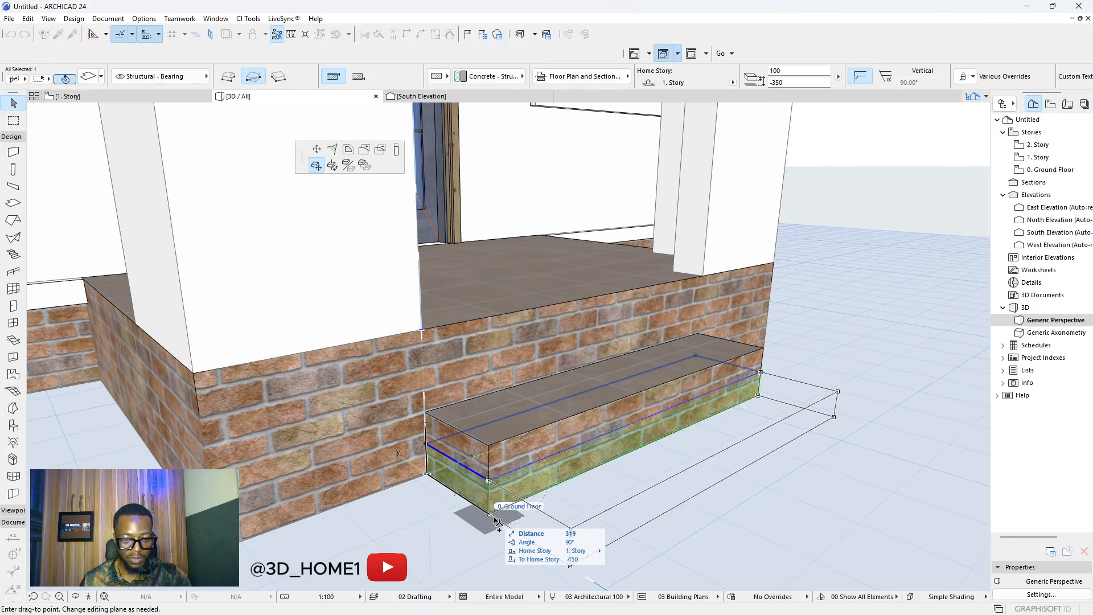
left_click(505, 533)
key("Escape")
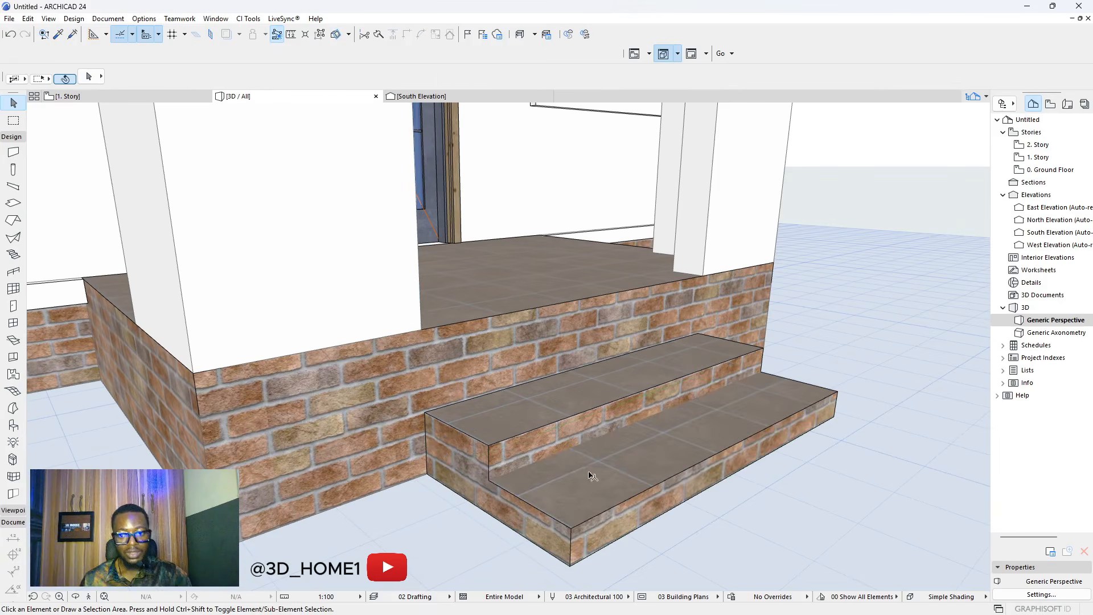
- Select all three step slabs, link their override surfaces and set them all to Tiles - Tan 30x30
middle_click_drag(636, 494, 471, 414, "shift")
scroll(457, 427, "down", 3)
scroll(491, 453, "up", 3)
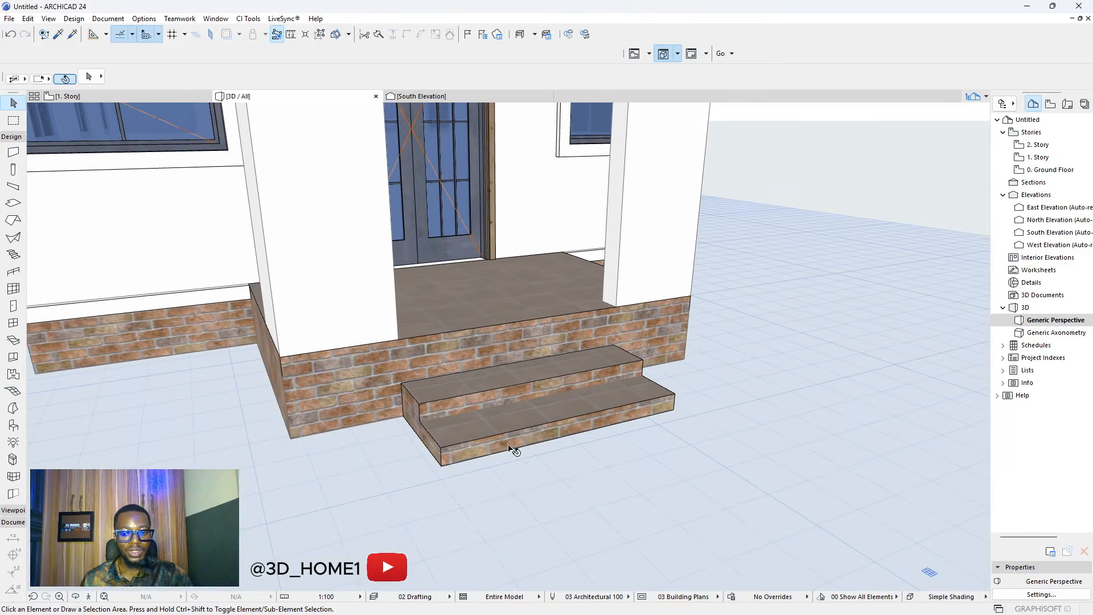
left_click(511, 449)
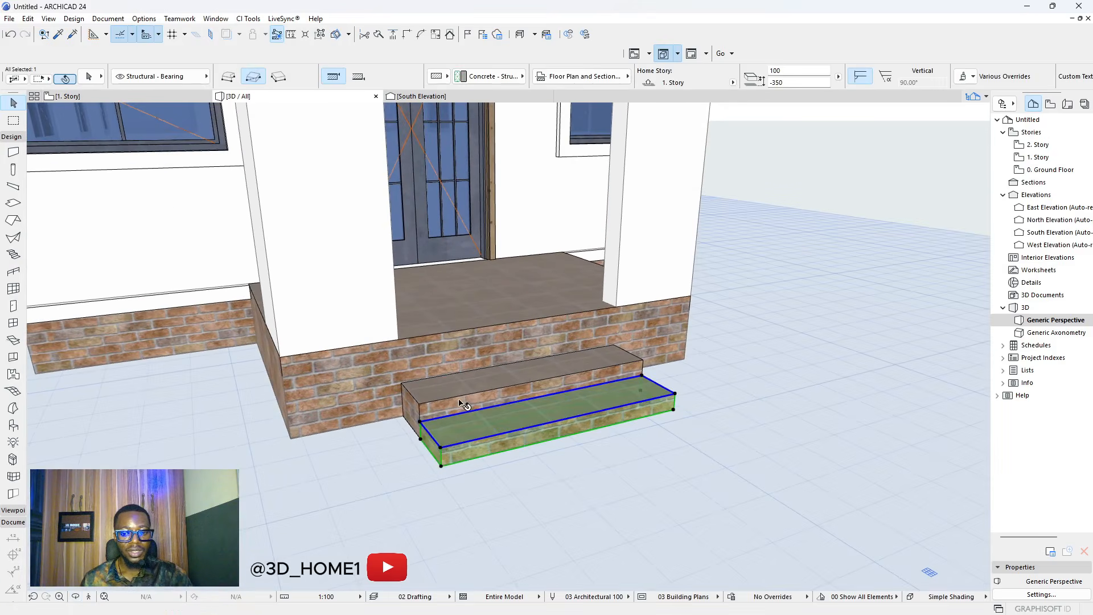
left_click(466, 404, "shift")
left_click(411, 413, "shift")
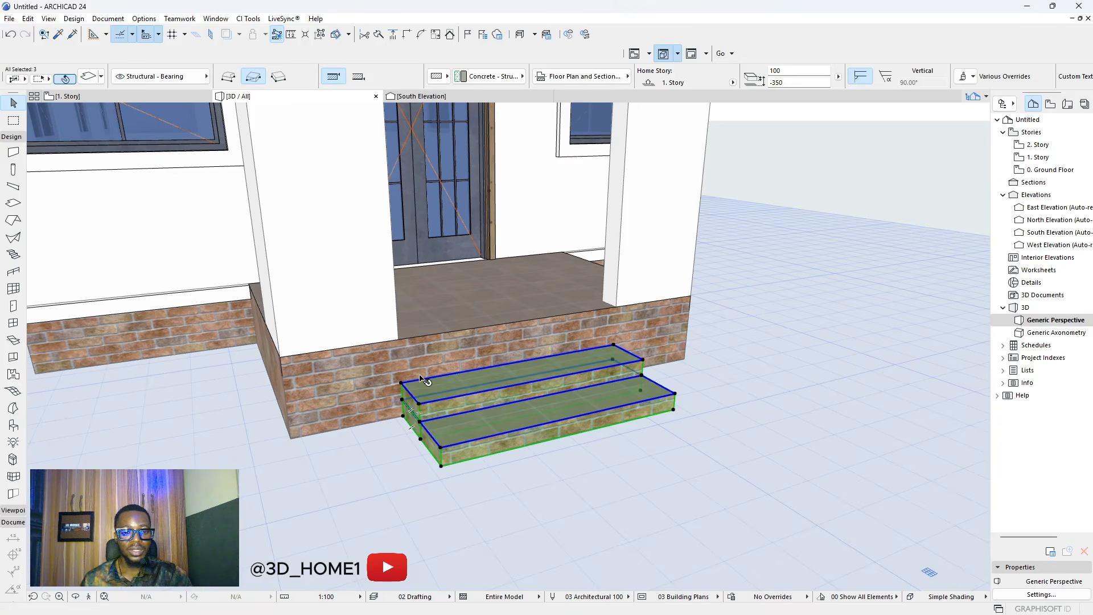
left_click(96, 80)
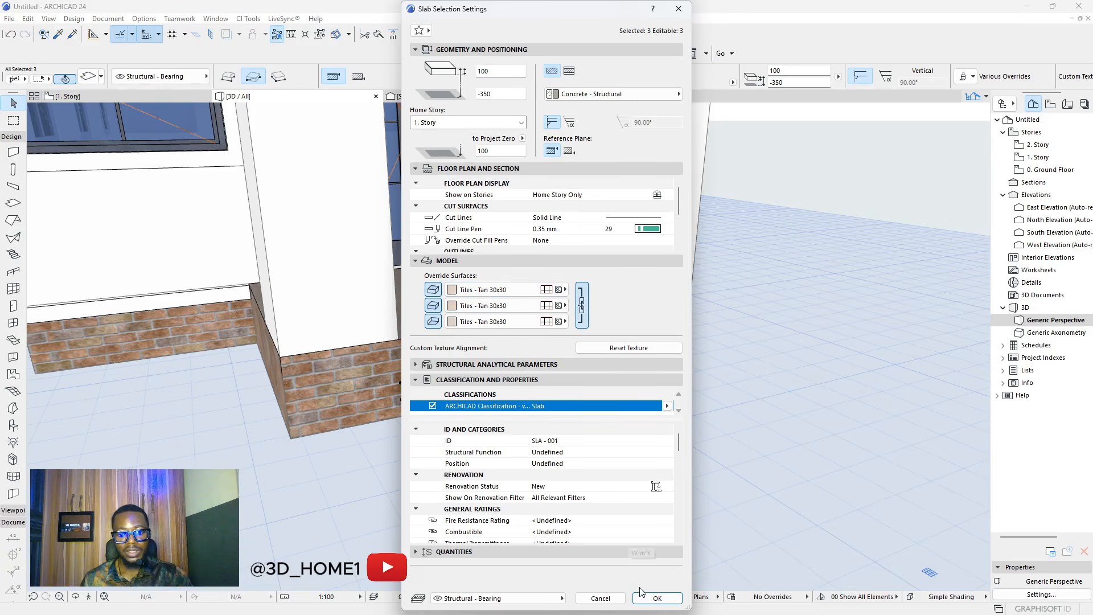
left_click(657, 598)
left_click(671, 510)
middle_click_drag(640, 556, 700, 485, "shift")
scroll(473, 502, "down", 3)
scroll(571, 502, "down", 2)
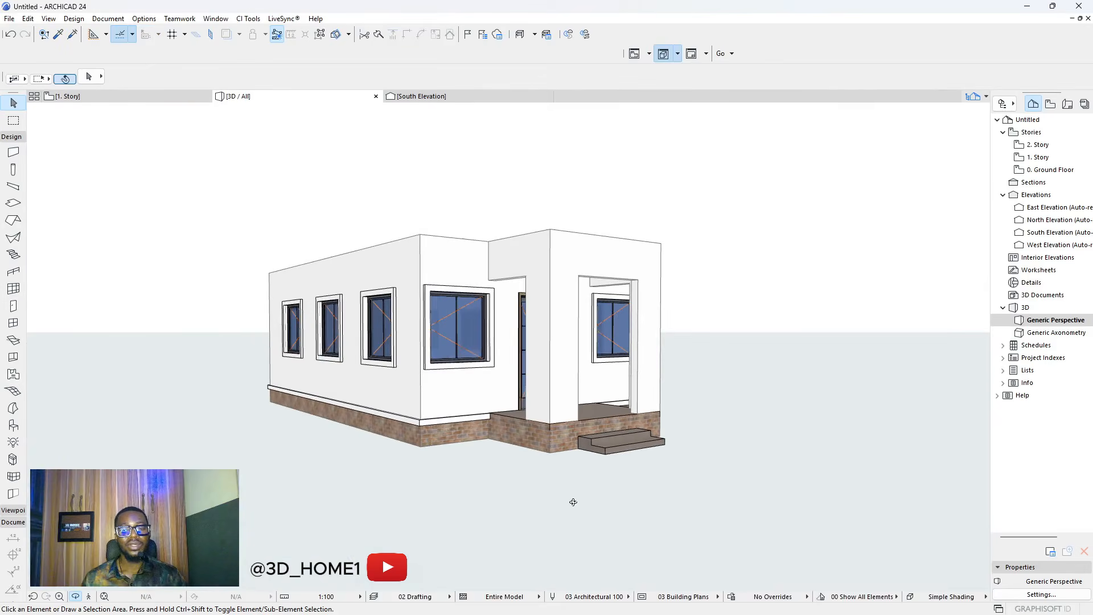
- Examine the building, porch and tiled entrance steps in 3D from several angles and distances
middle_click_drag(571, 503, 401, 483, "shift")
middle_click_drag(524, 436, 468, 482, "shift")
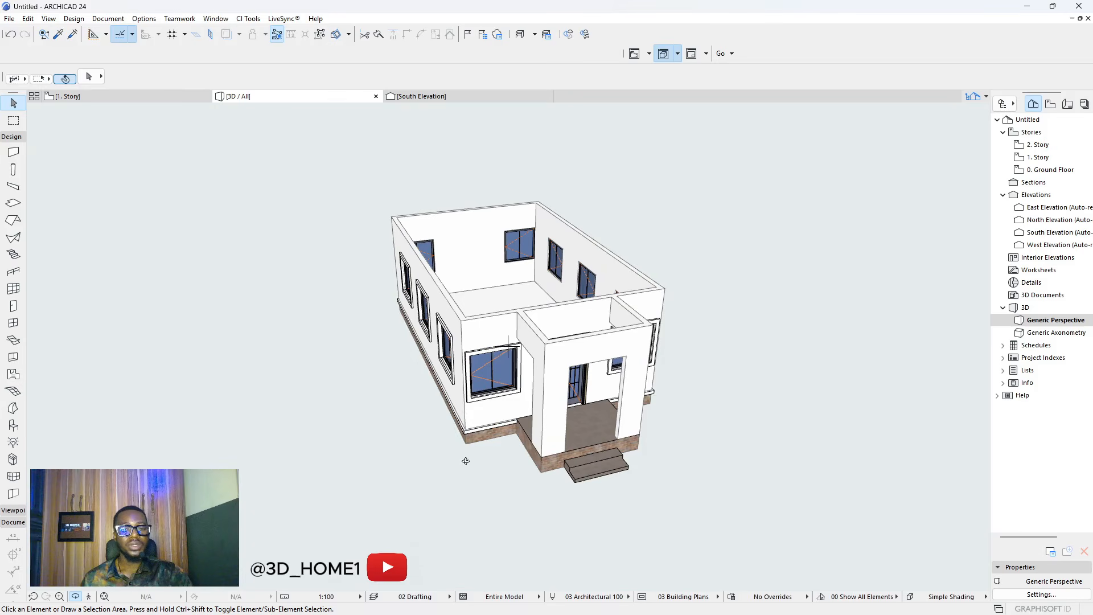
scroll(487, 353, "up", 3)
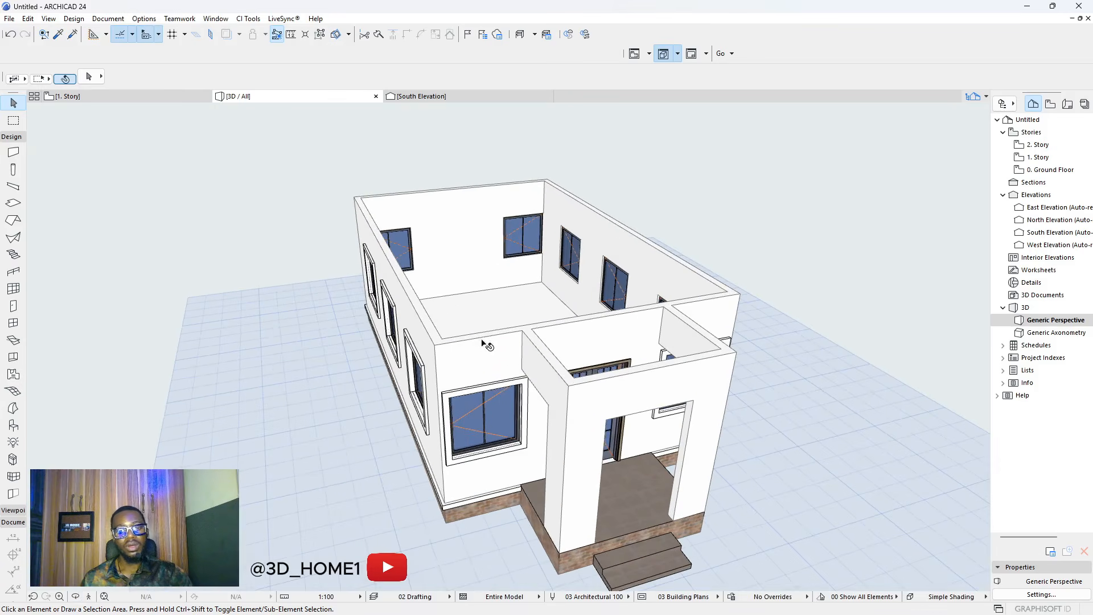
scroll(486, 398, "up", 3)
middle_click_drag(486, 435, 435, 398, "shift")
scroll(739, 395, "down", 2)
scroll(436, 398, "up", 4)
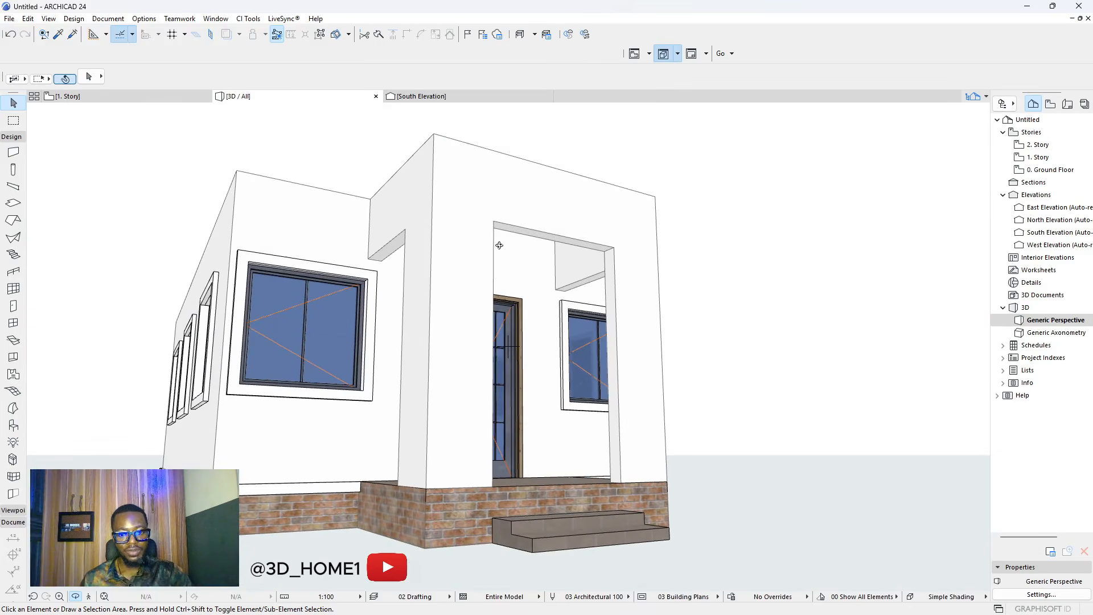
middle_click_drag(620, 315, 634, 305, "shift")
scroll(635, 305, "down", 2)
scroll(534, 468, "up", 4)
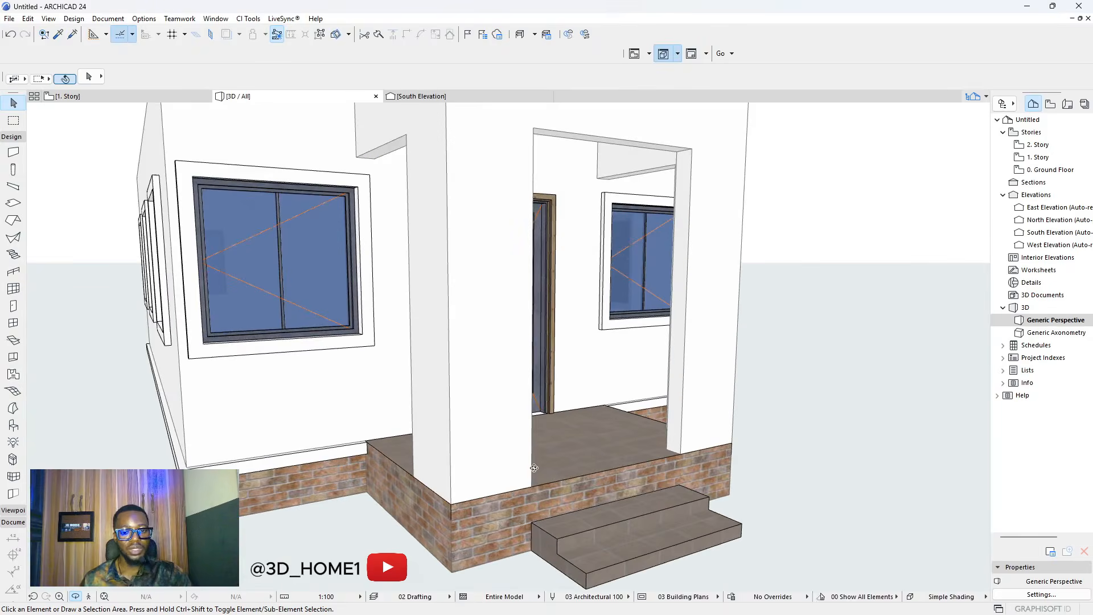
scroll(533, 424, "down", 3)
- Open the settings of the porch's front door opening and enable a Simple outside casing with a uniform width of 100
left_click(564, 256)
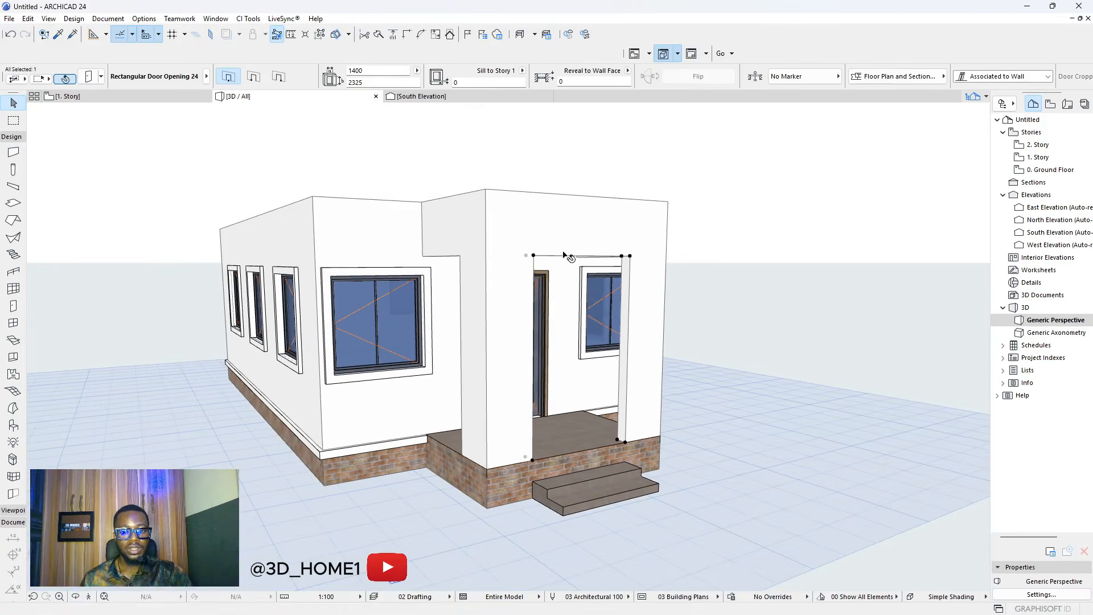
scroll(552, 255, "up", 4)
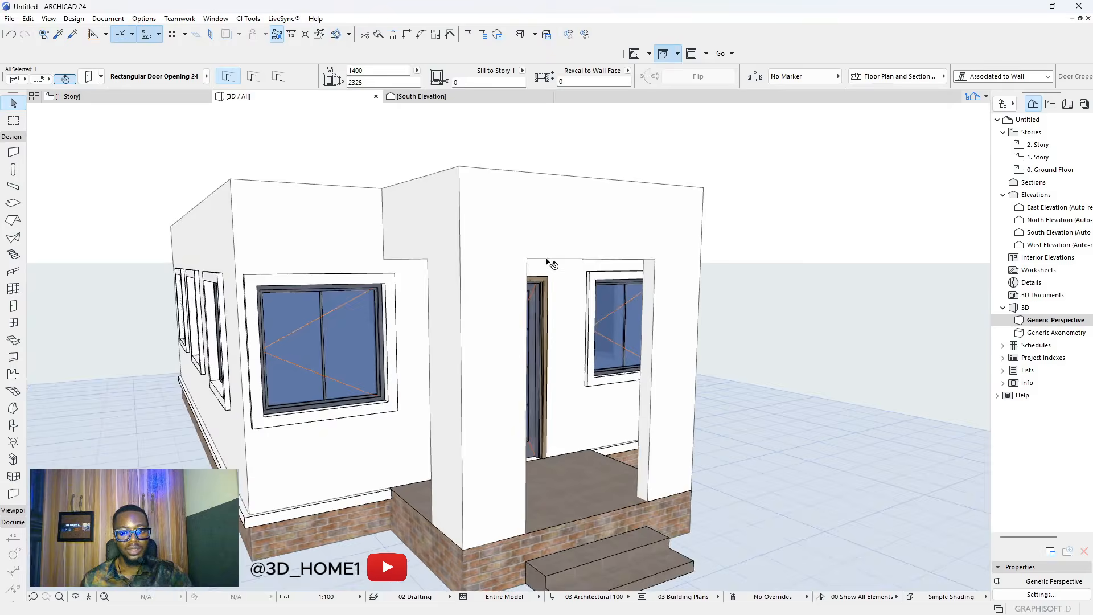
key("Escape")
scroll(536, 264, "up", 2)
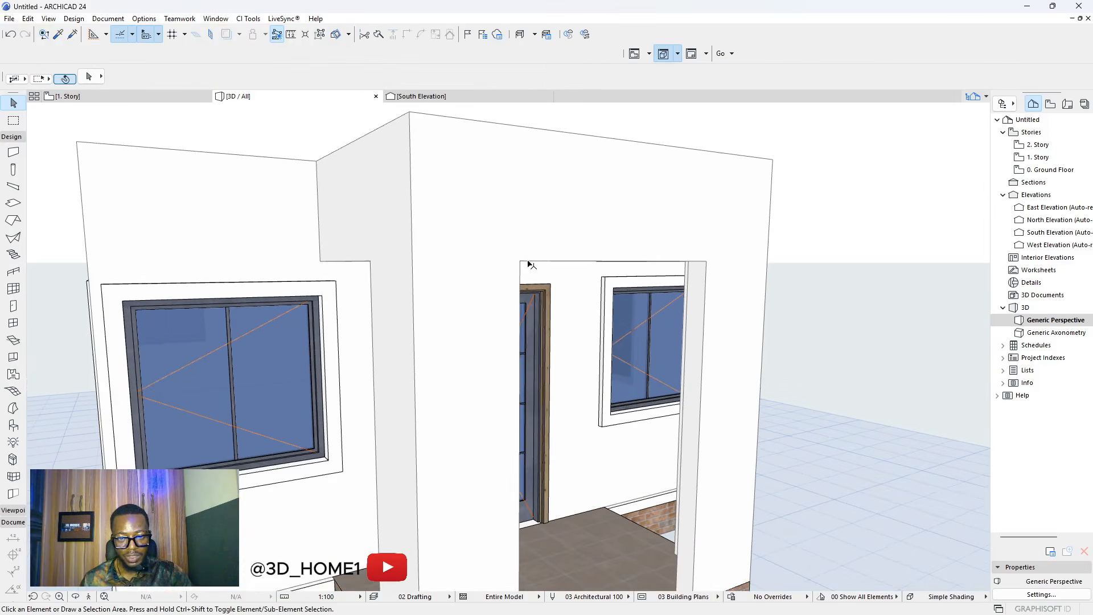
left_click(522, 264)
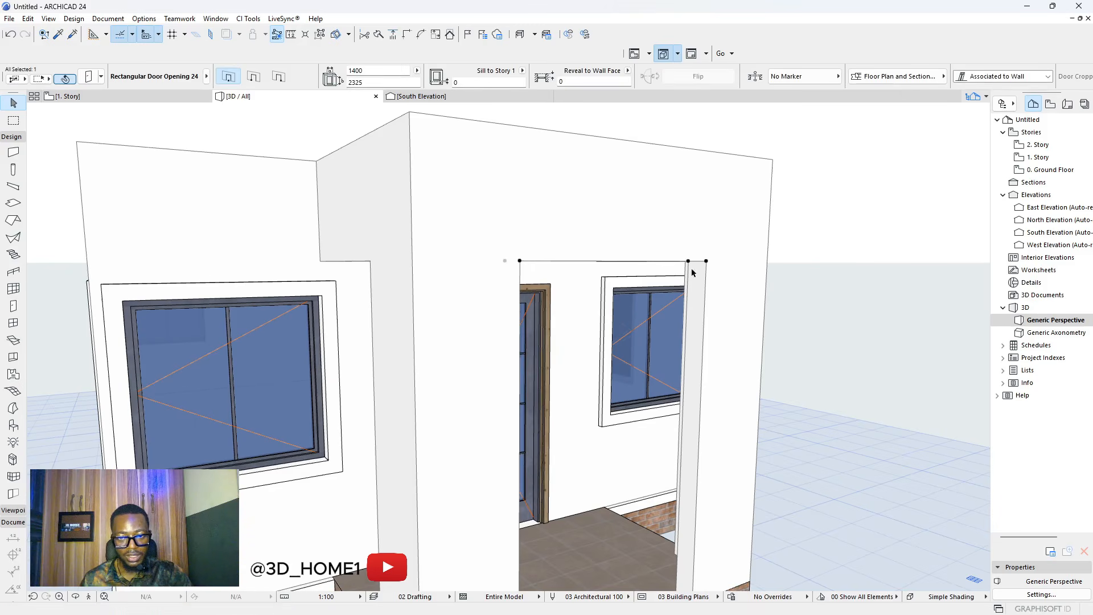
scroll(565, 269, "down", 2)
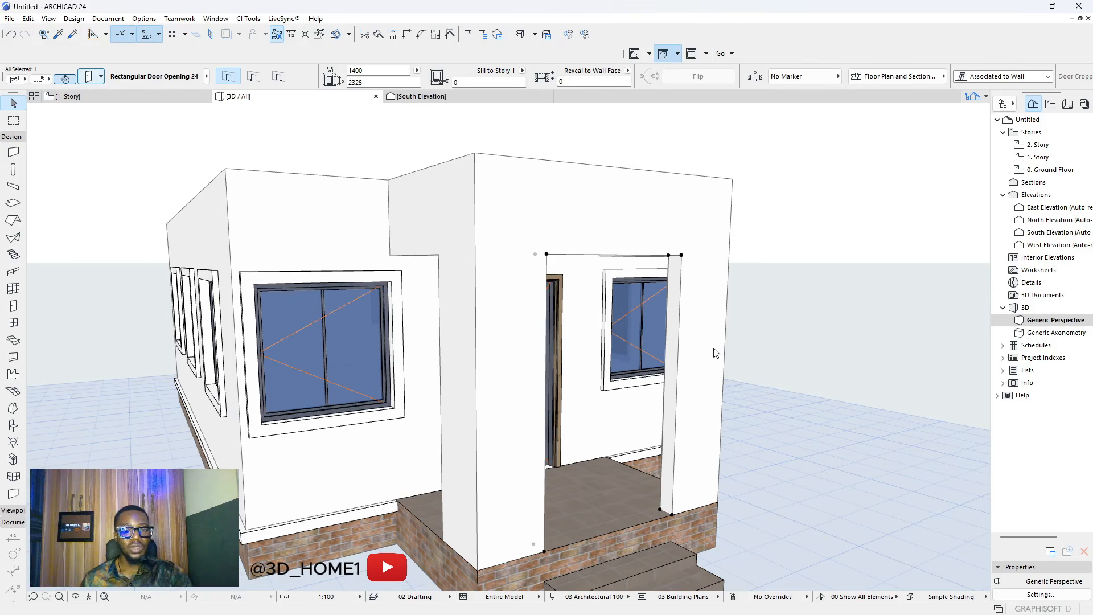
key("ctrl+t")
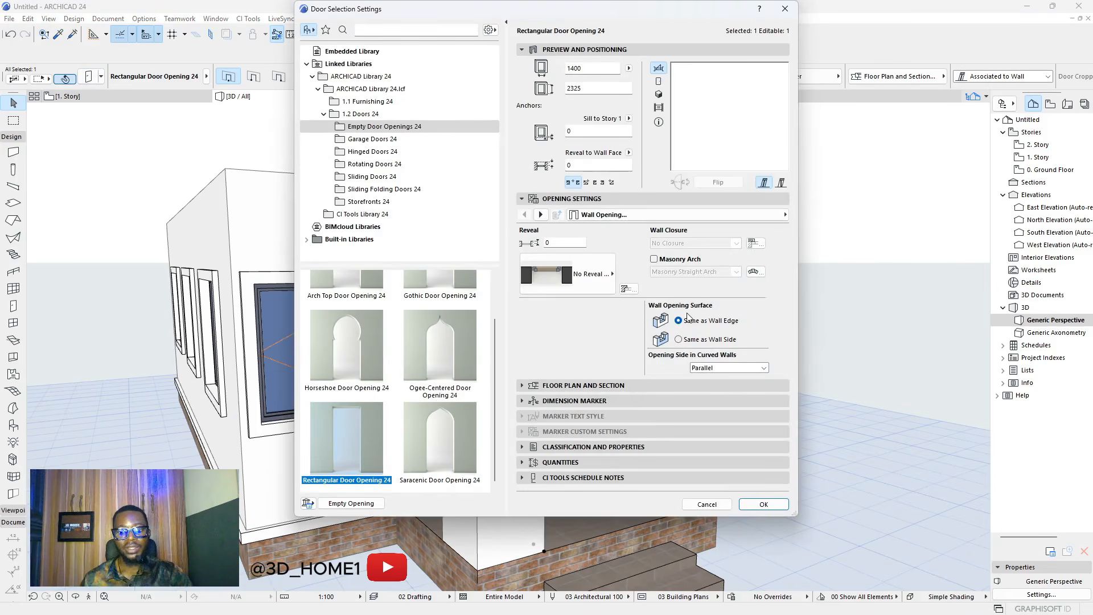
left_click(728, 218)
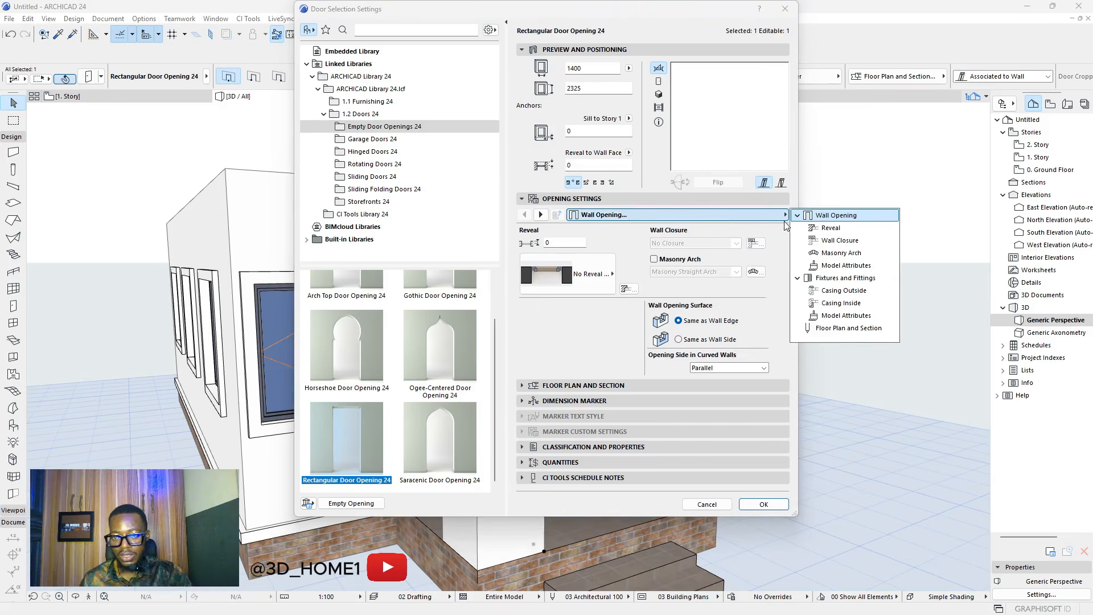
left_click(823, 291)
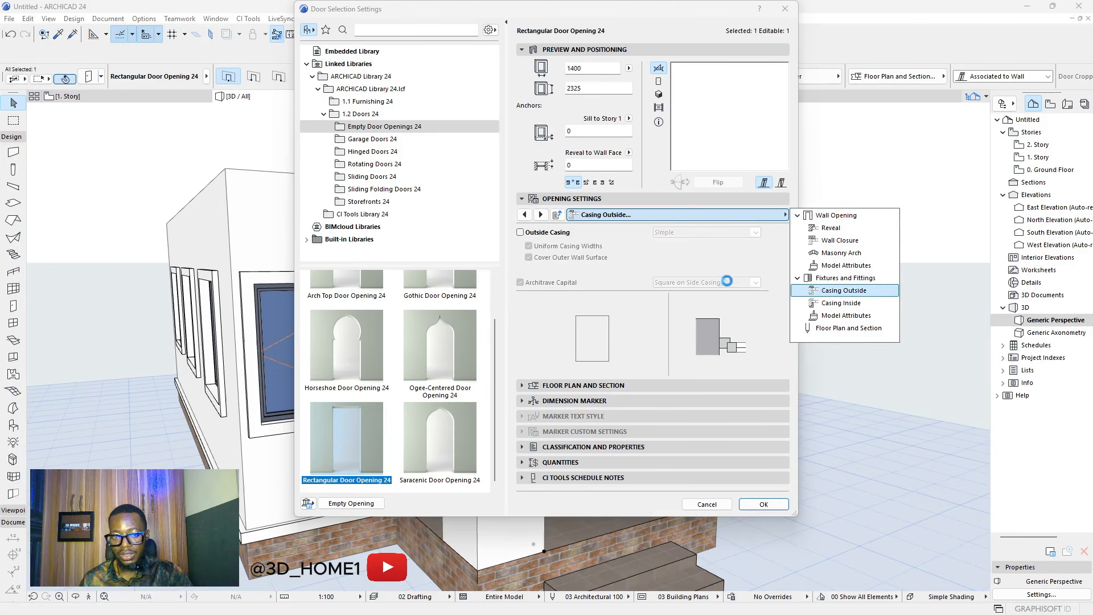
left_click(521, 233)
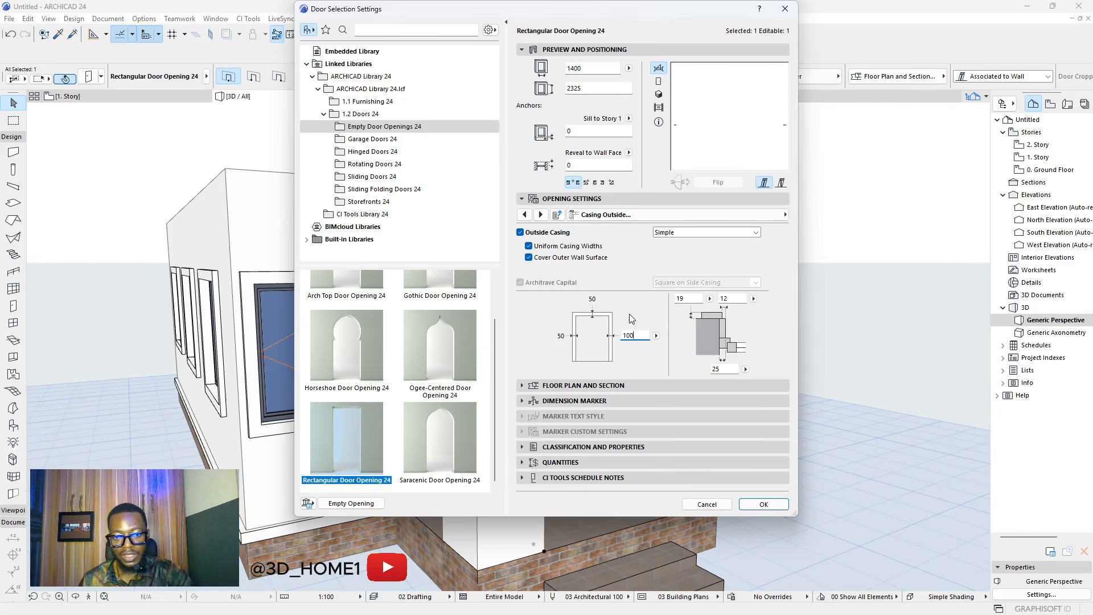
key("Return")
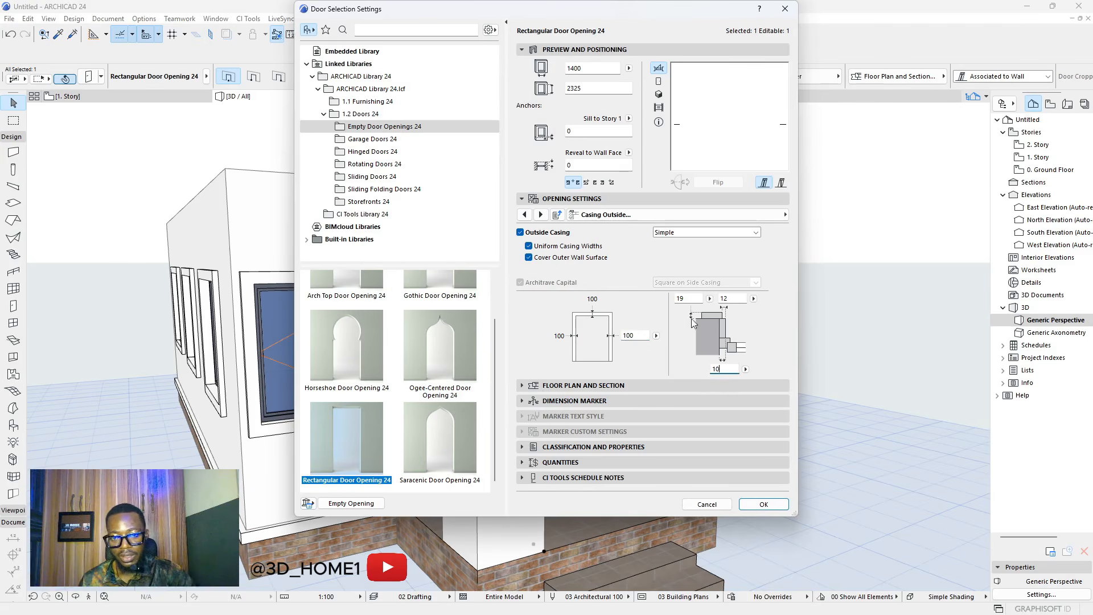
- Set the outside casing's thickness on the wall to 50 and its offset to 5, apply the settings and deselect the opening
left_click(685, 298)
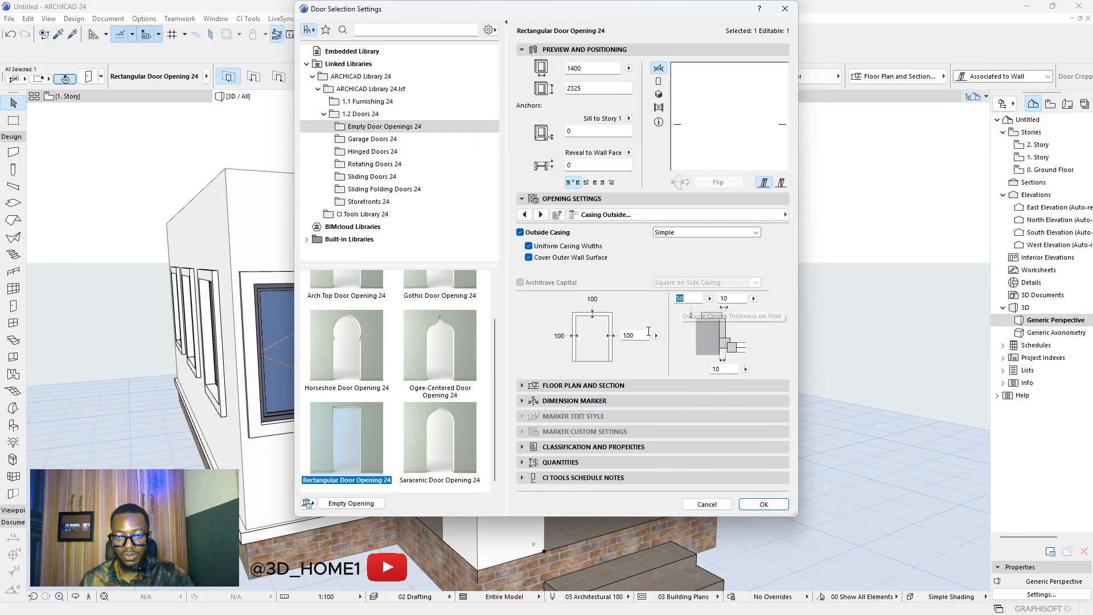
key("Return")
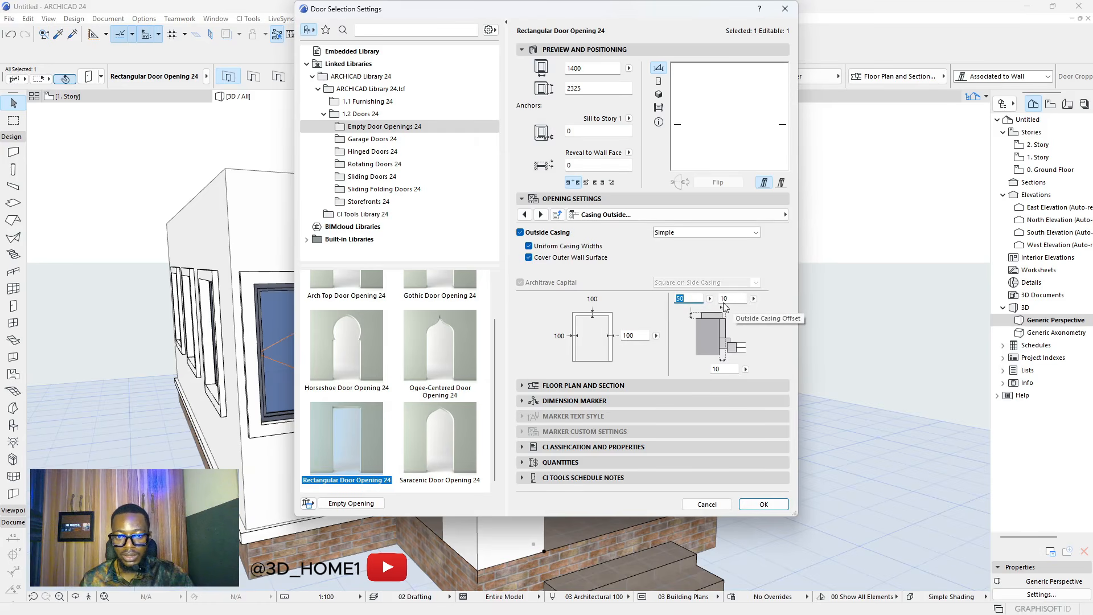
left_click(722, 370)
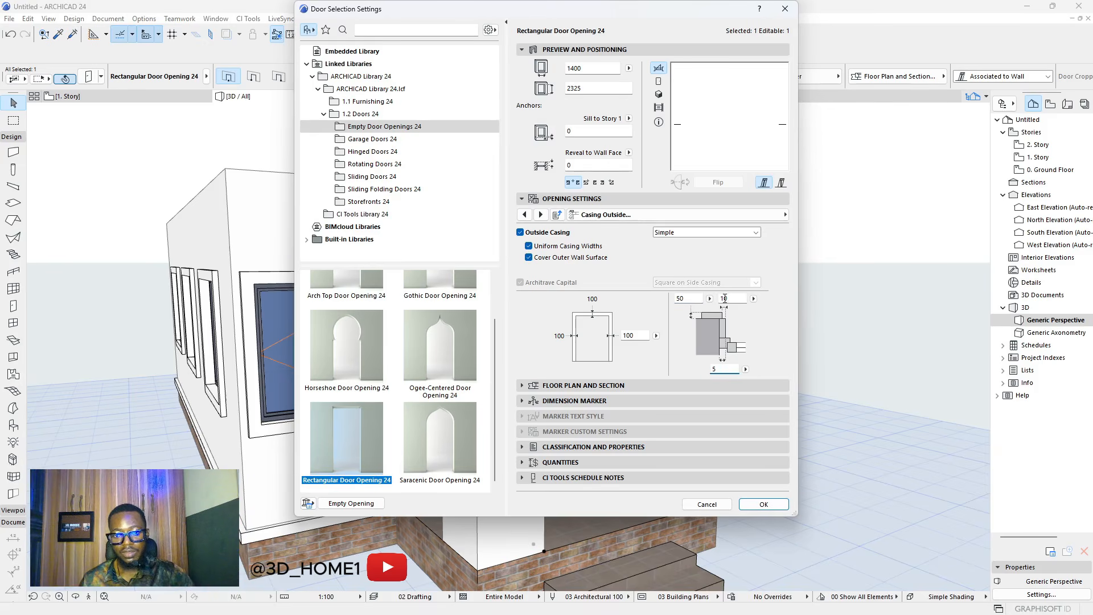
left_click(690, 298)
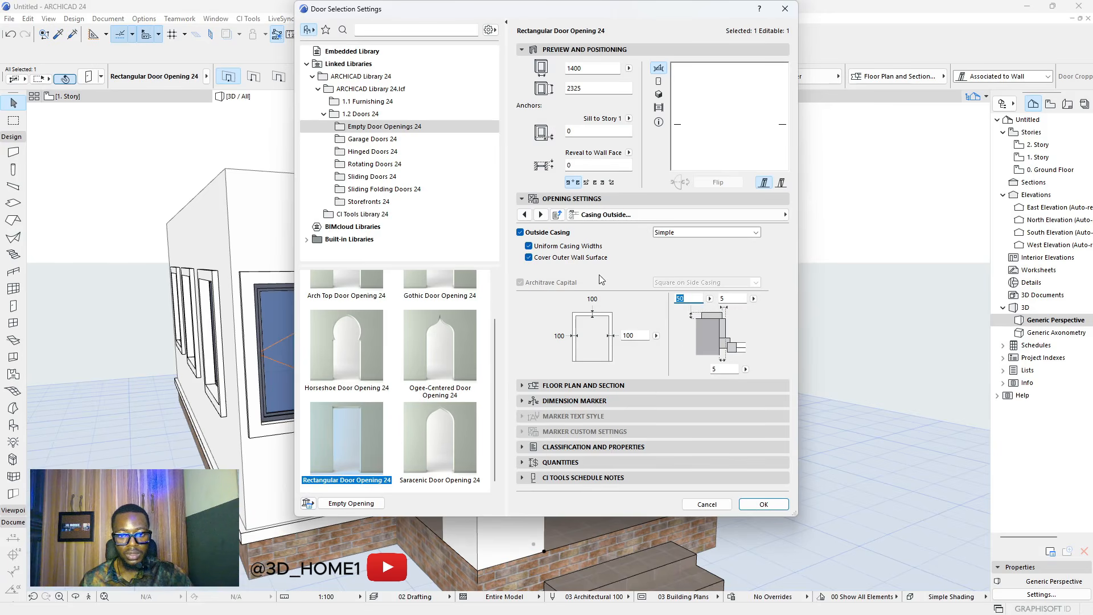
left_click(763, 504)
left_click(758, 467)
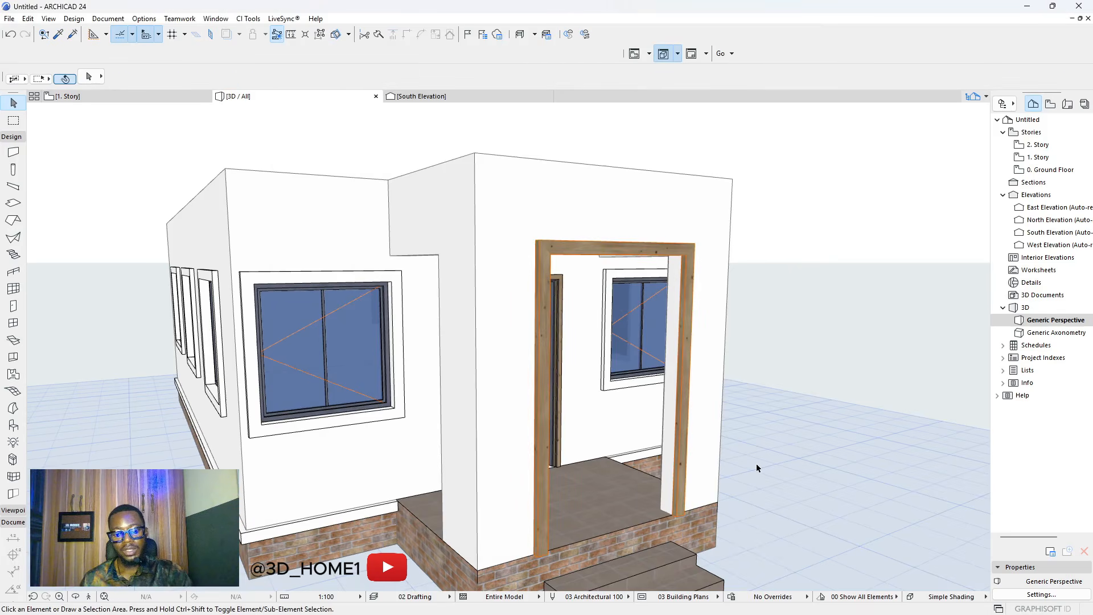
- Stretch the porch's cased front opening down to the base of the brick wall, to a height of 2775, and deselect it
middle_click_drag(757, 468, 562, 374, "shift")
scroll(563, 374, "down", 4)
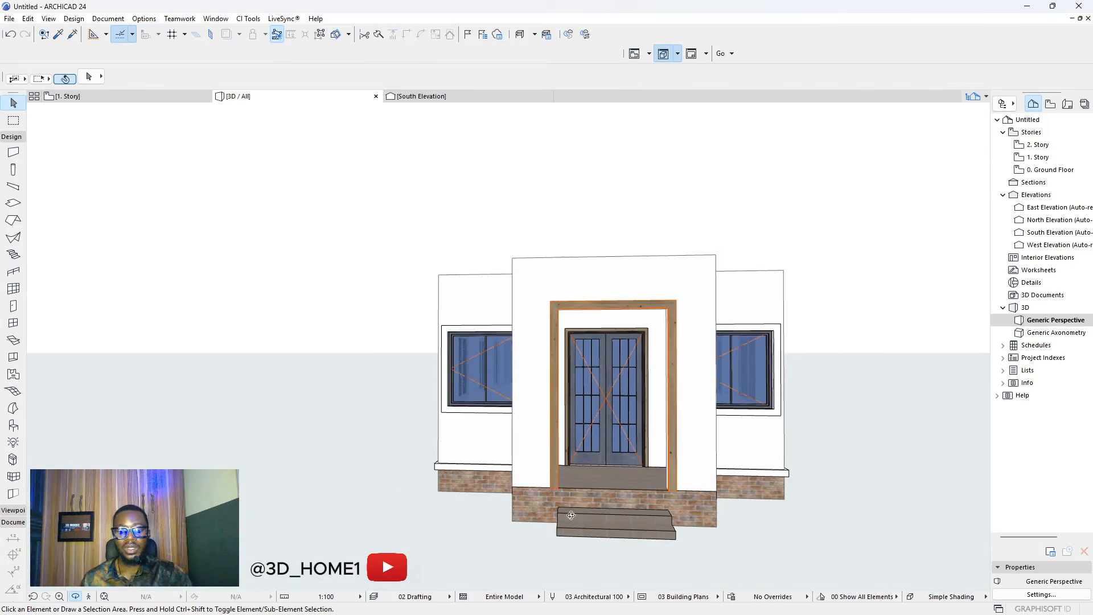
middle_click_drag(571, 515, 755, 492, "shift")
scroll(663, 476, "up", 5)
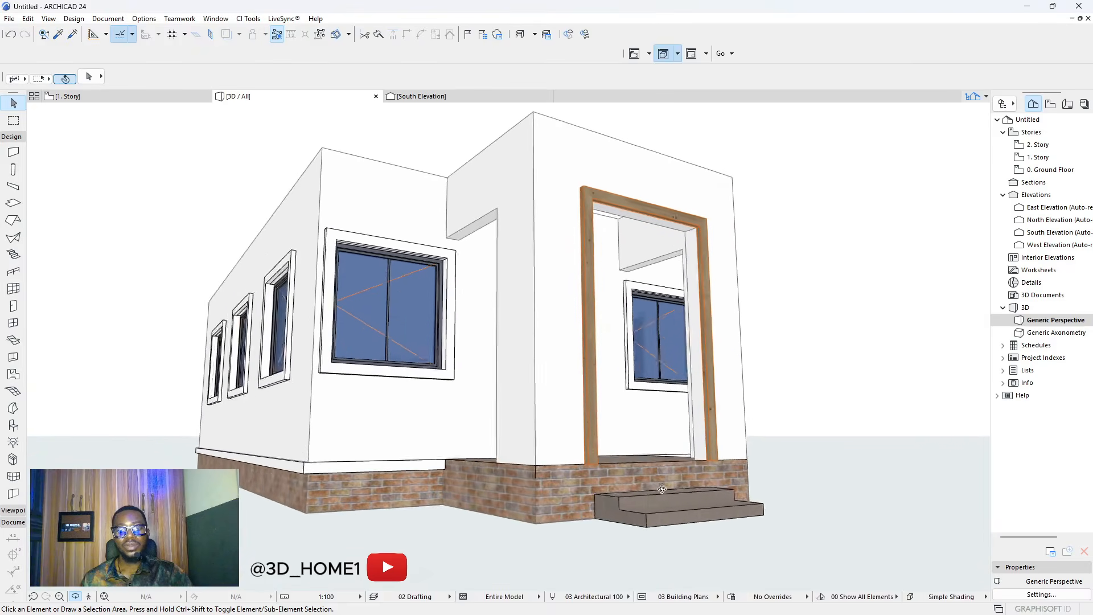
middle_click_drag(662, 489, 597, 466, "shift")
scroll(636, 468, "up", 3)
scroll(543, 464, "down", 1)
scroll(597, 465, "up", 1)
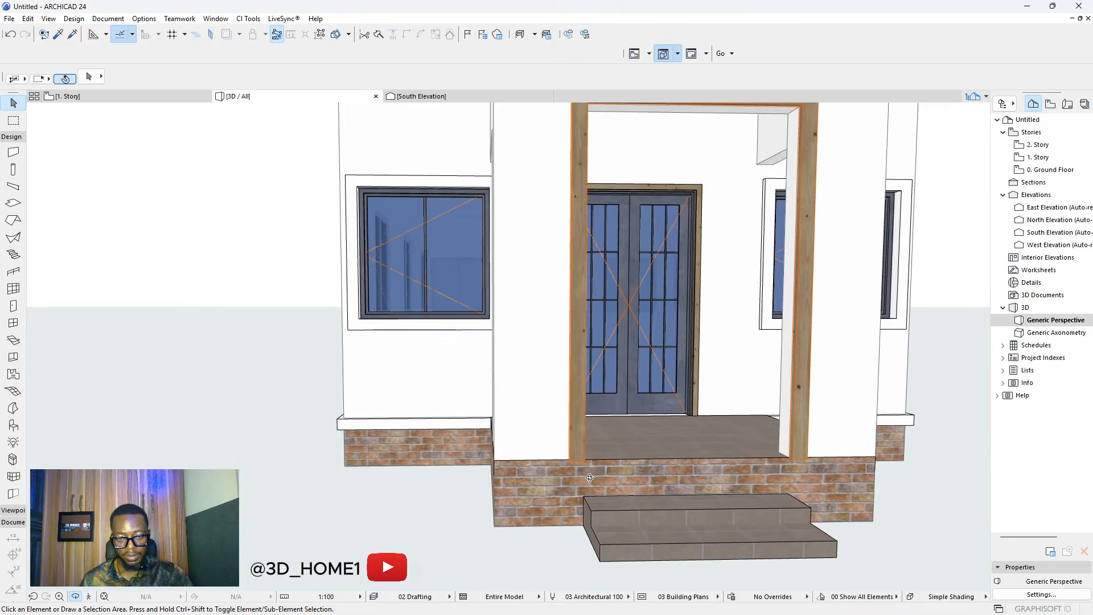
left_click(584, 455)
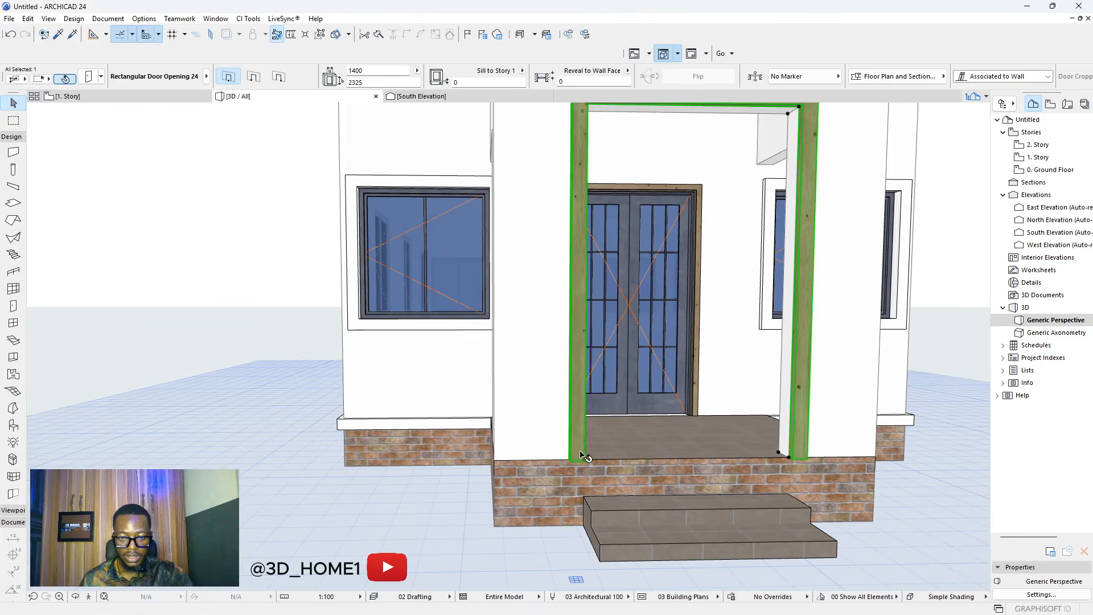
left_click(789, 457)
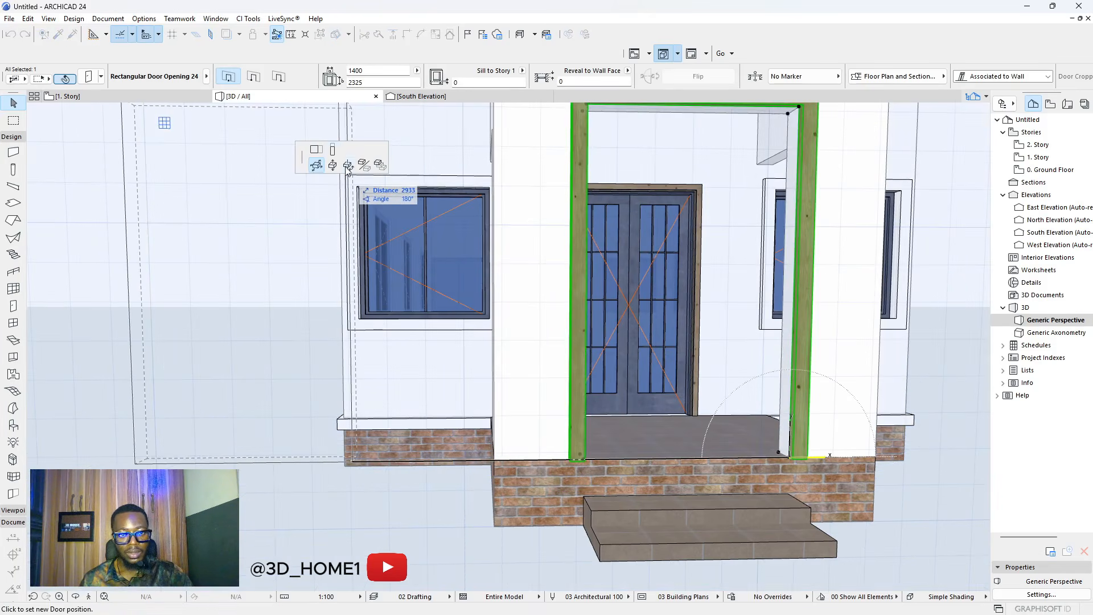
left_click(334, 151)
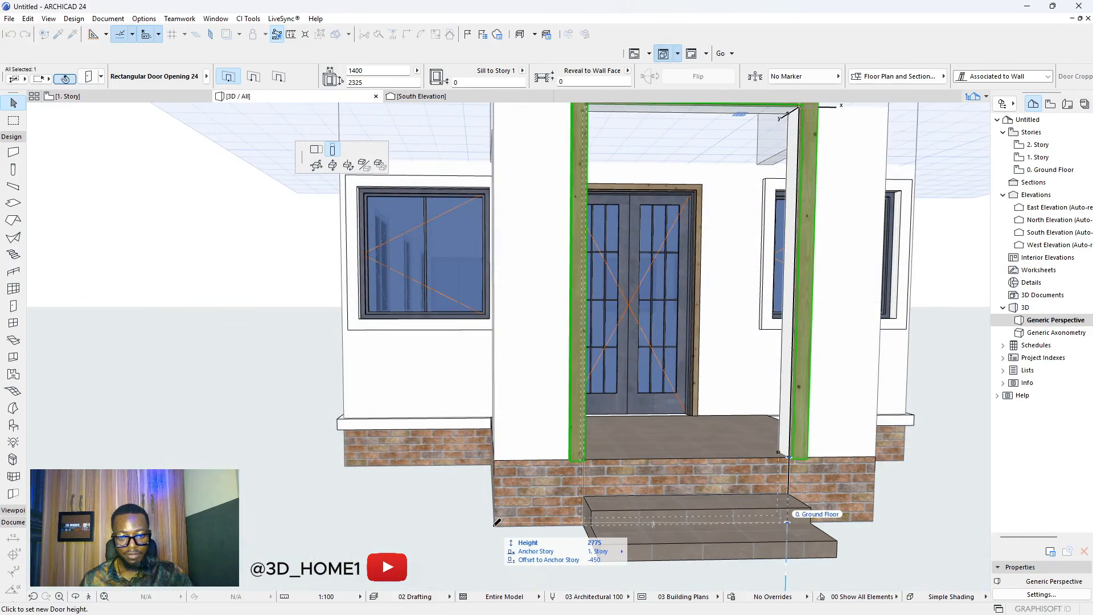
key("Escape")
key("Escape")
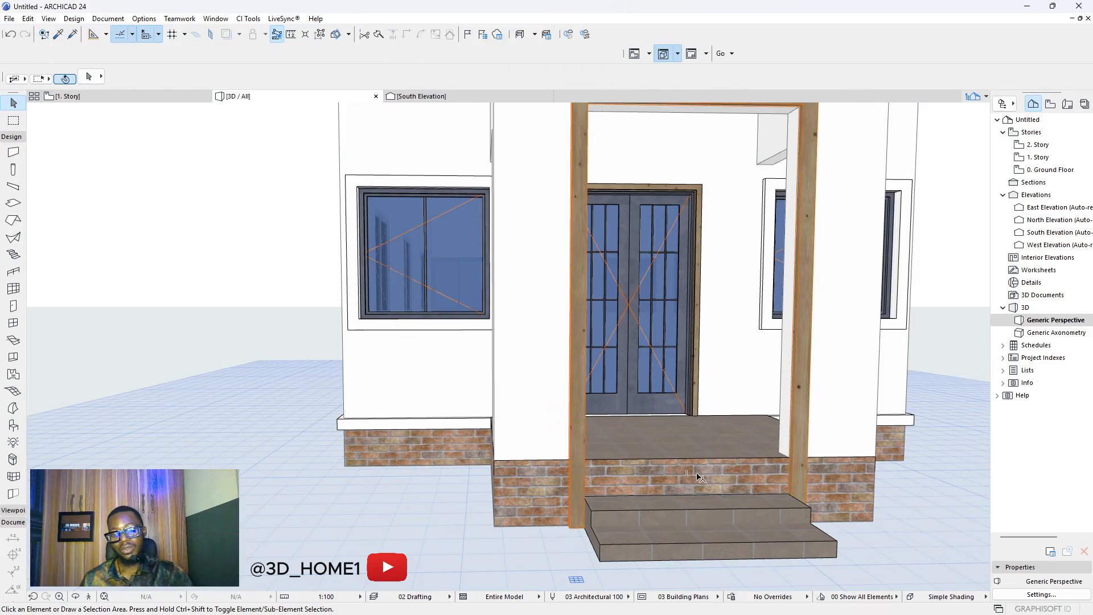
- Inspect the lengthened porch casing and how it meets the brick base and entrance steps from several sides
middle_click_drag(704, 488, 488, 446, "shift")
scroll(489, 446, "down", 4)
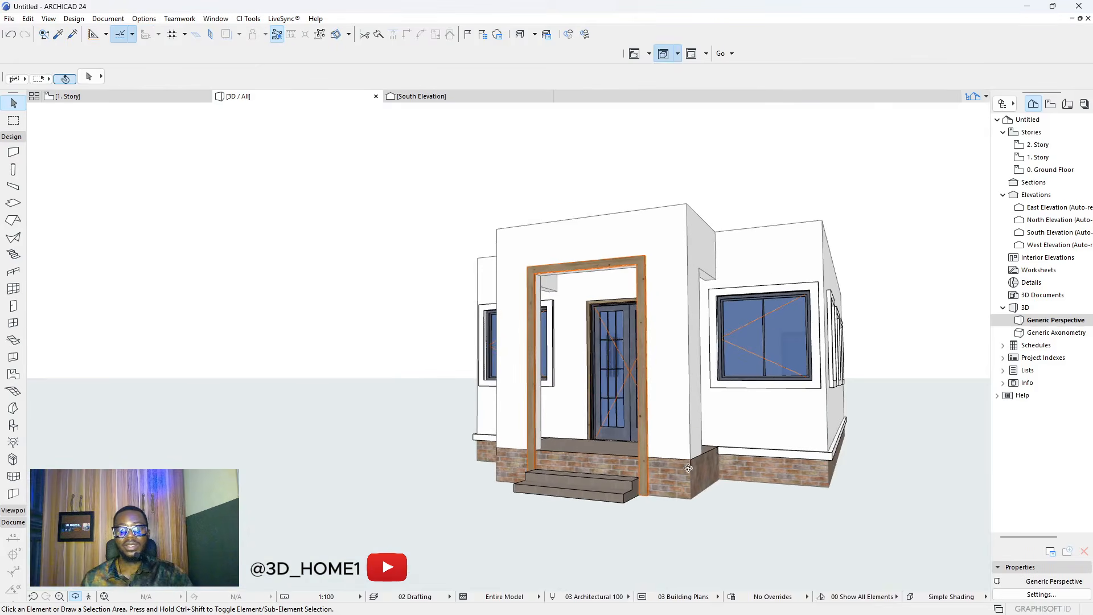
middle_click_drag(688, 468, 796, 447, "shift")
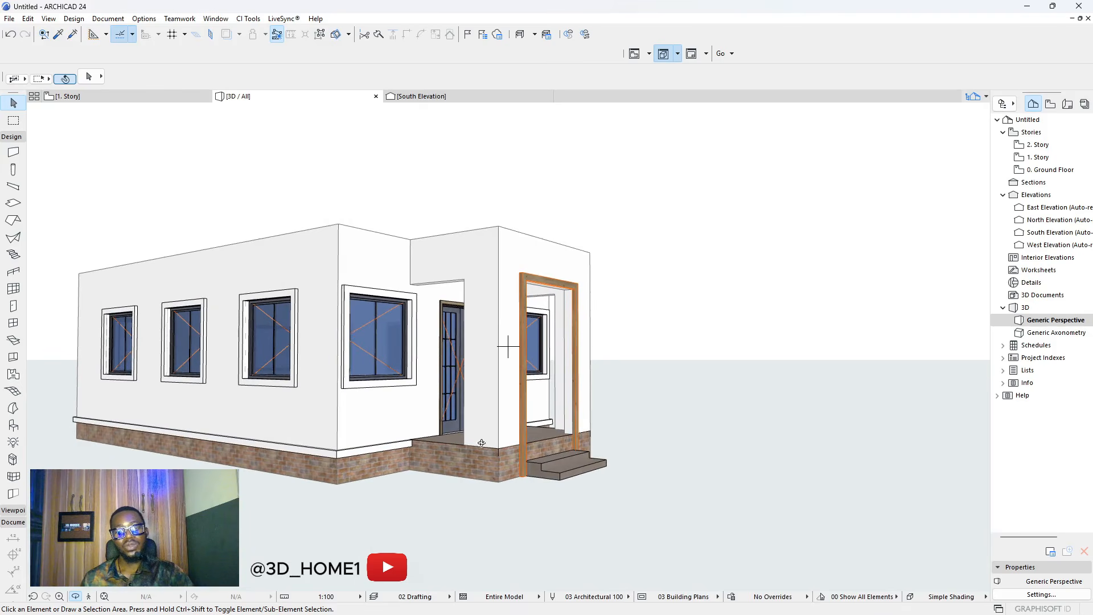
scroll(408, 427, "up", 3)
scroll(513, 453, "up", 3)
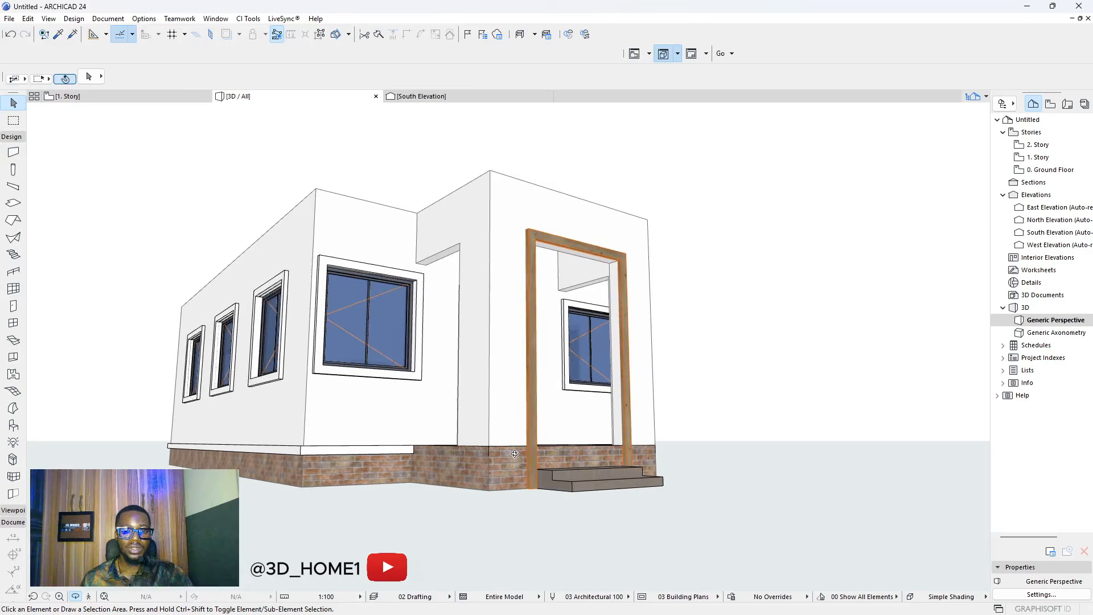
middle_click_drag(520, 438, 376, 464, "shift")
mouse_move(612, 463)
middle_mouse_down("shift")
mouse_move(251, 445)
mouse_move(652, 481)
middle_mouse_up("shift")
scroll(560, 500, "up", 3)
scroll(587, 473, "down", 5)
scroll(601, 468, "up", 3)
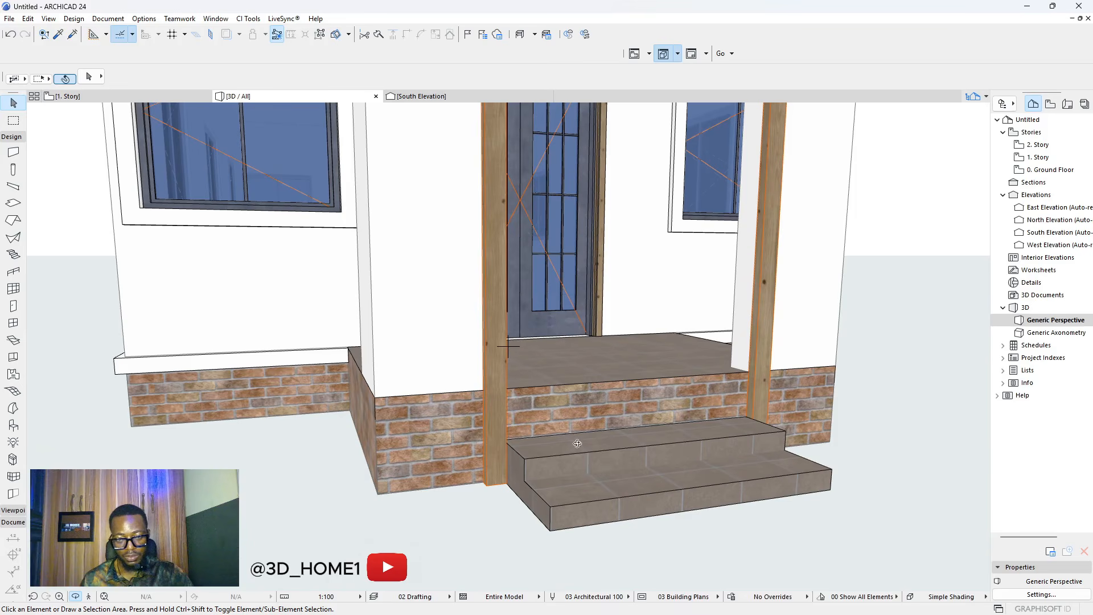
- Delete the outer lower tread slab of the entrance steps and select the upper step slab
left_click(619, 504)
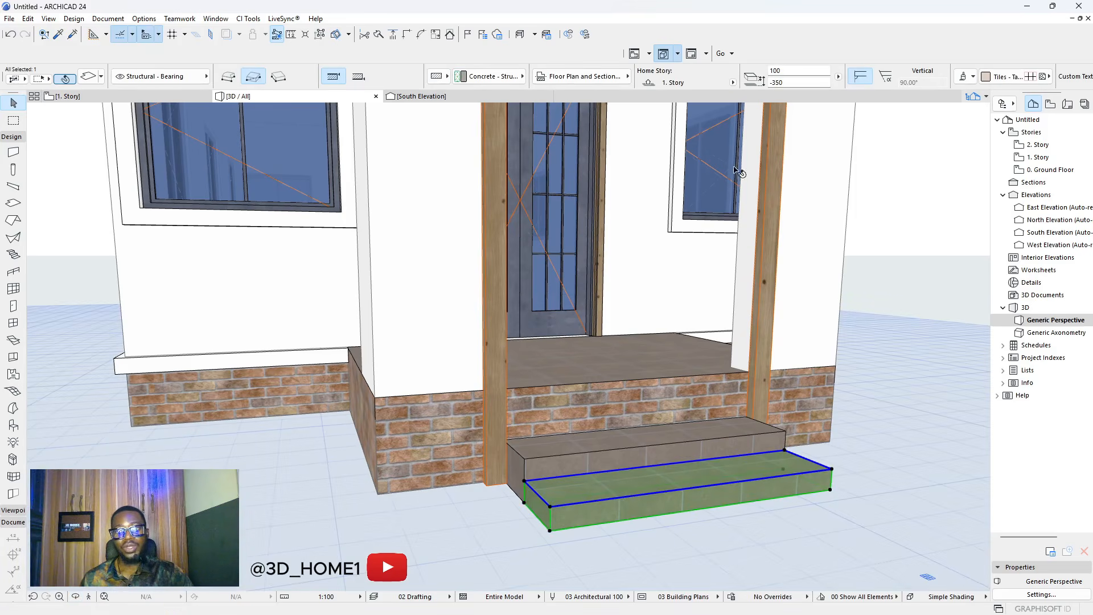
left_click(610, 462)
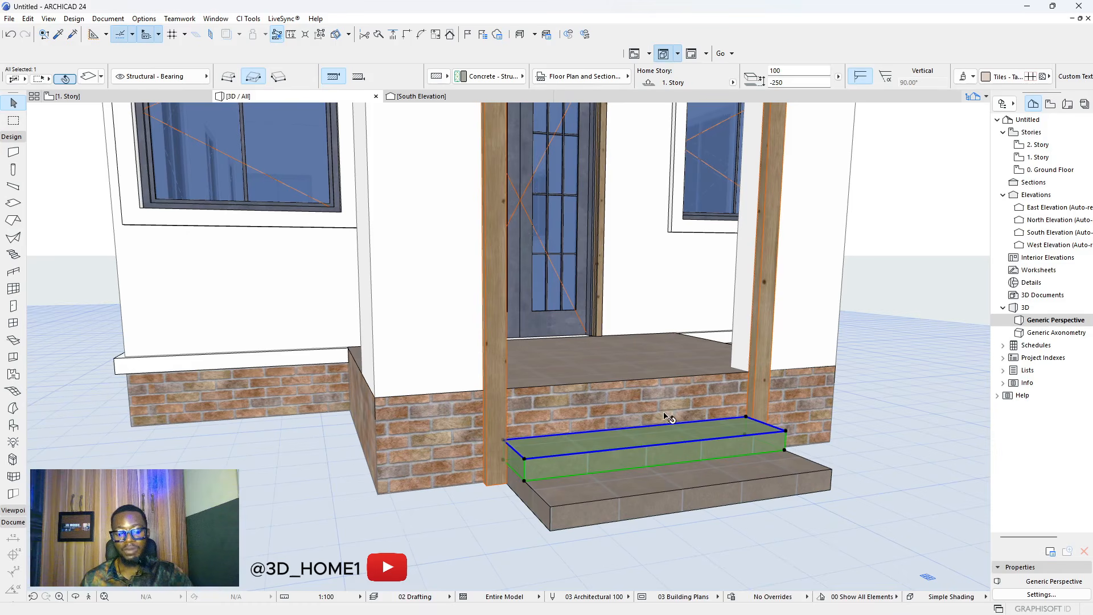
scroll(660, 394, "up", 2)
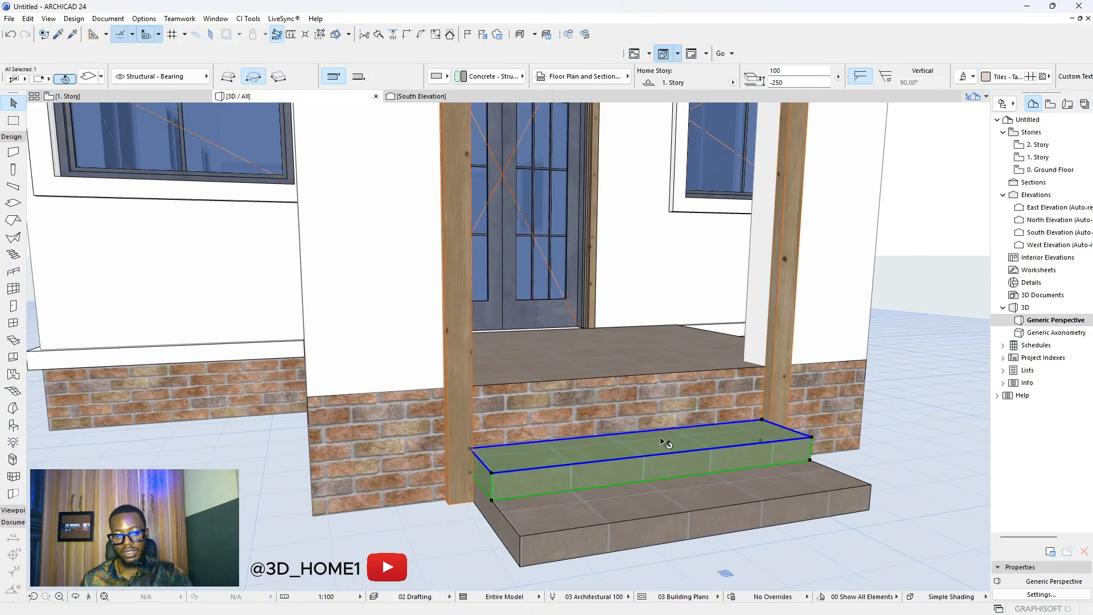
left_click(611, 519)
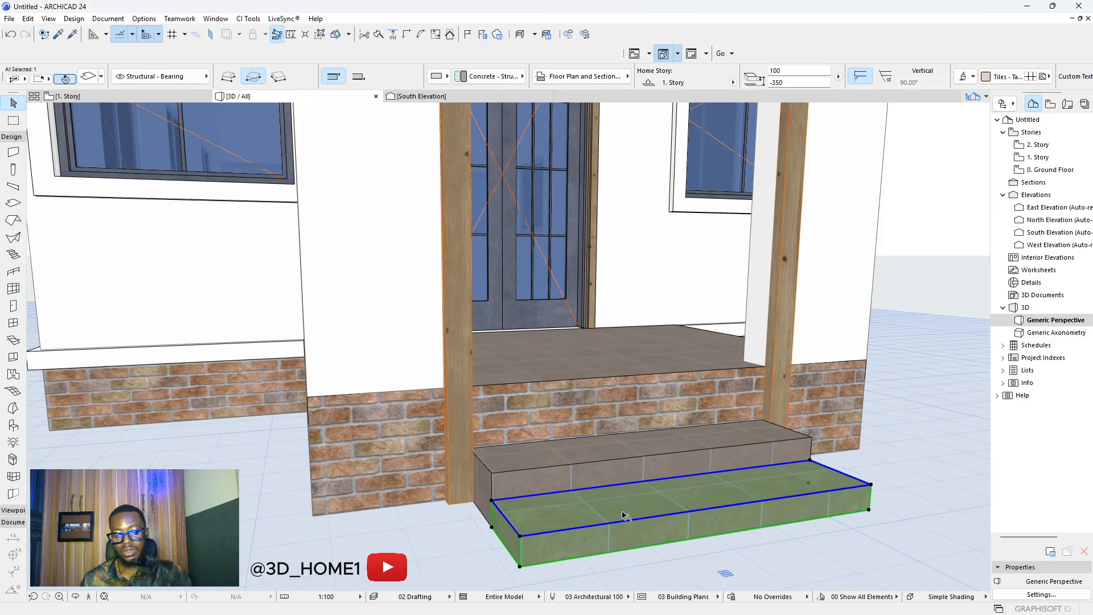
key("Delete")
left_click(582, 504)
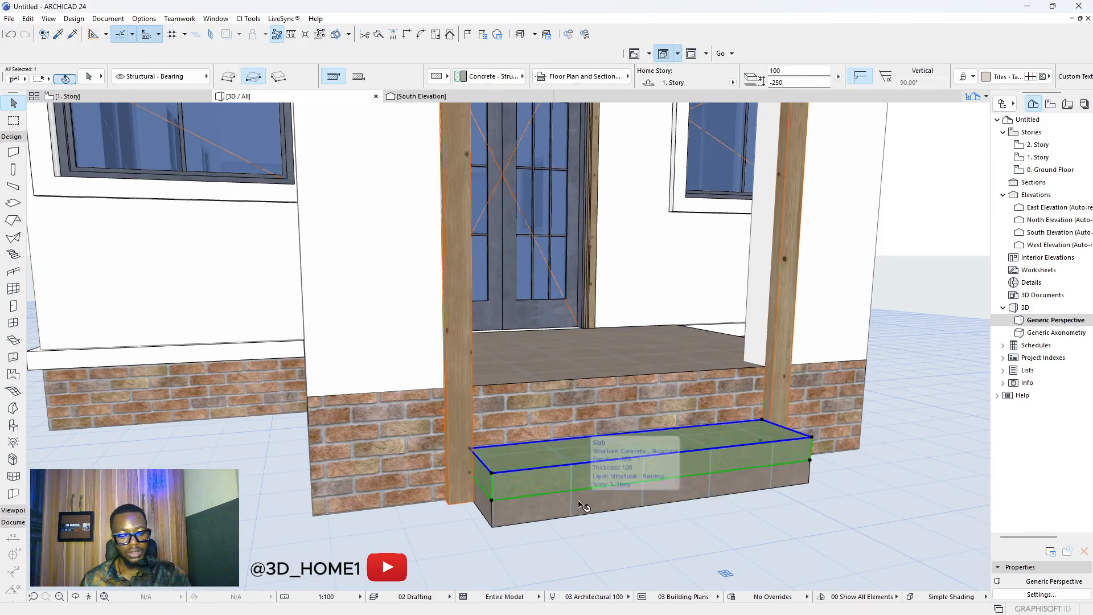
- Set the thickness of both entrance step slabs to 150, deselect them and select the lower slab
left_click(582, 505, "shift")
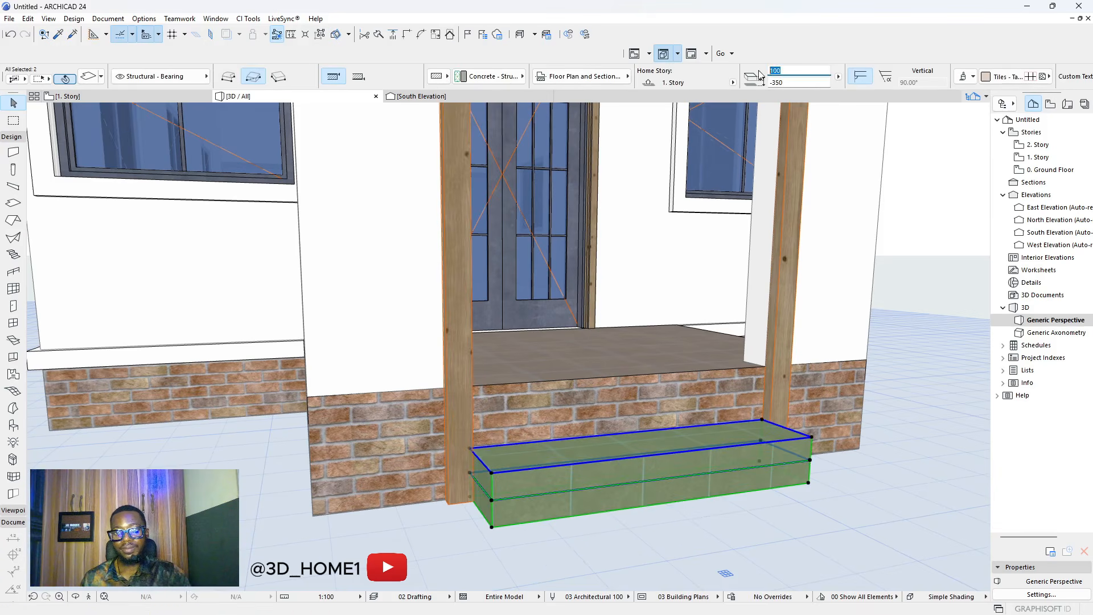
left_click(870, 515)
left_click(552, 522)
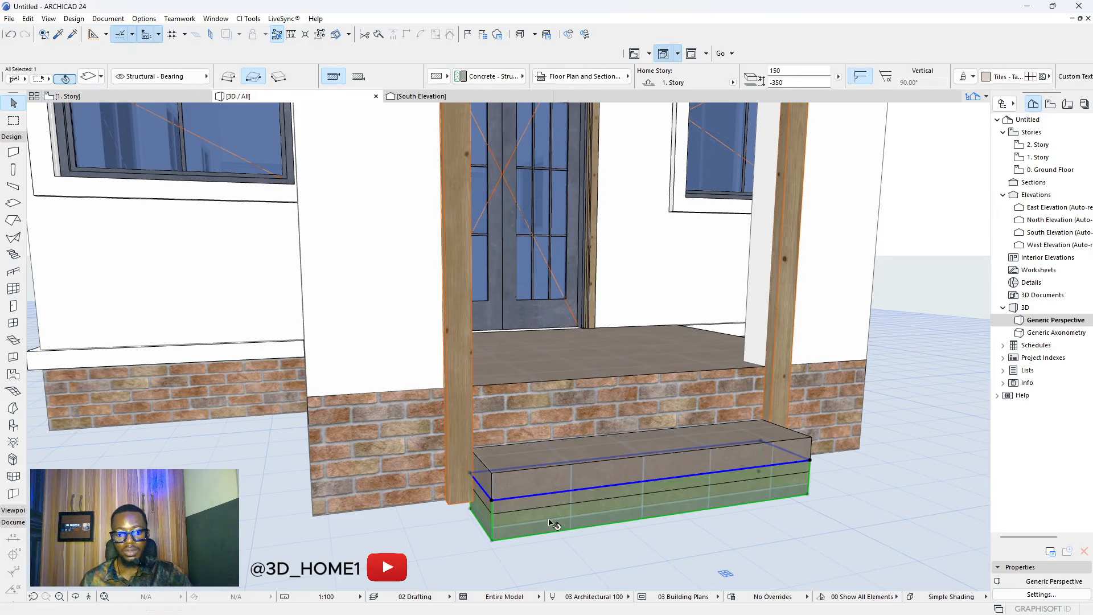
- Raise the upper entrance step slab by 50 so it rests on top of the lower slab
left_click(497, 488)
left_click(492, 500)
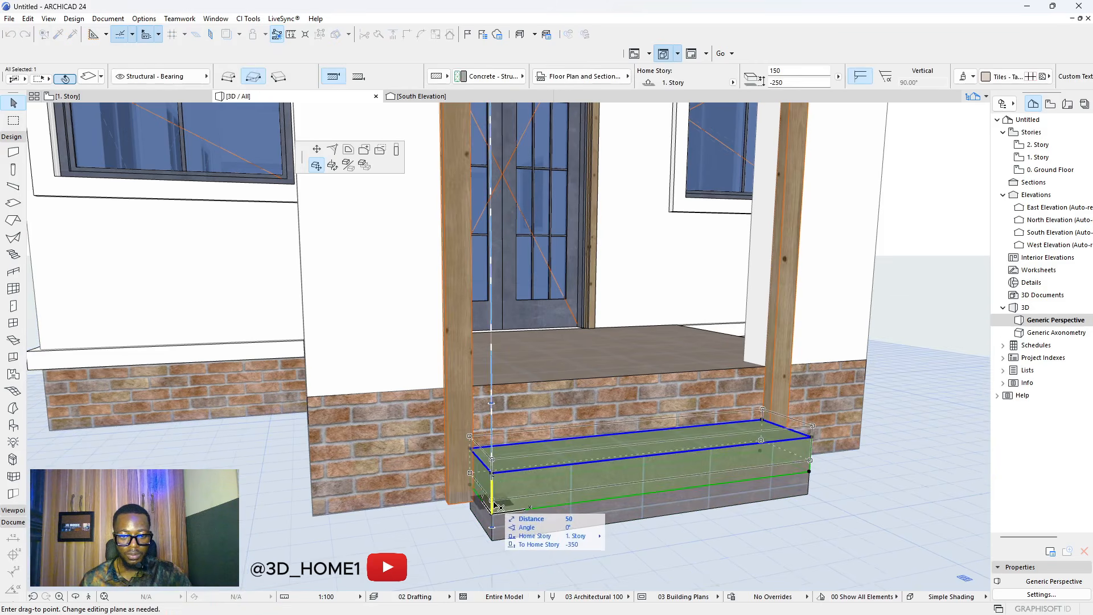
left_click(493, 502)
key("Escape")
- Raise both entrance step slabs together to line up with the base of the brick wall, bringing the upper slab to -150
left_click(503, 529)
left_click(498, 468, "shift")
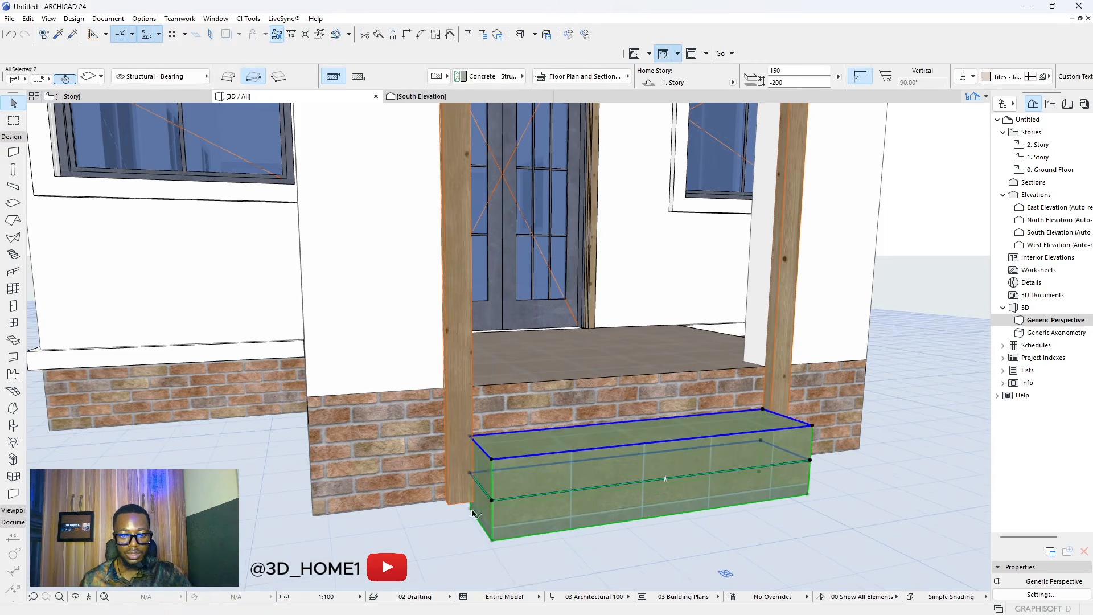
scroll(473, 512, "up", 5)
scroll(459, 478, "down", 4)
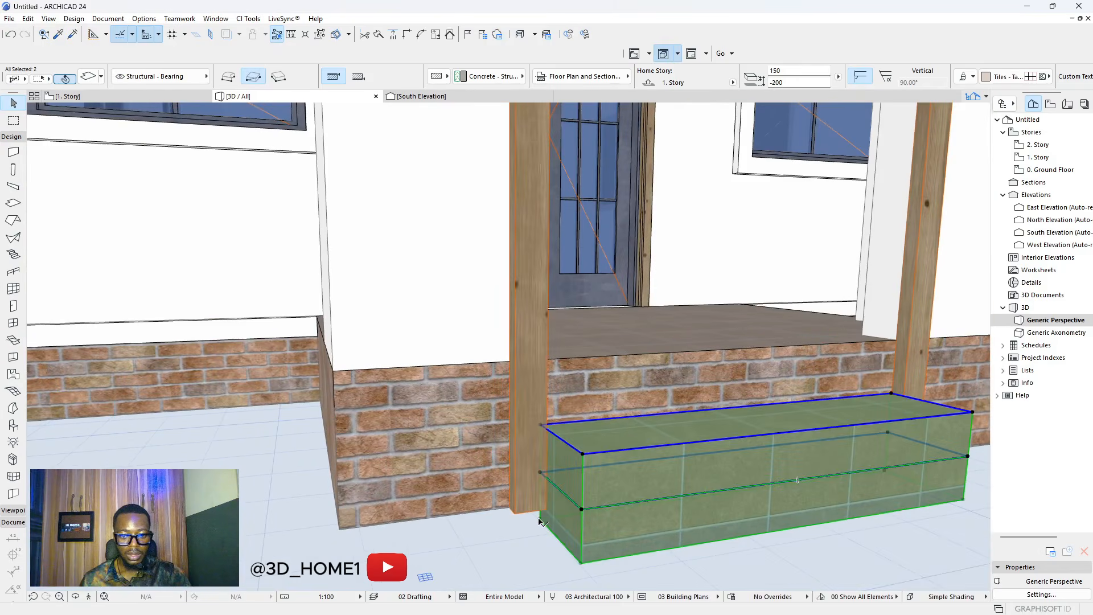
left_click(539, 518)
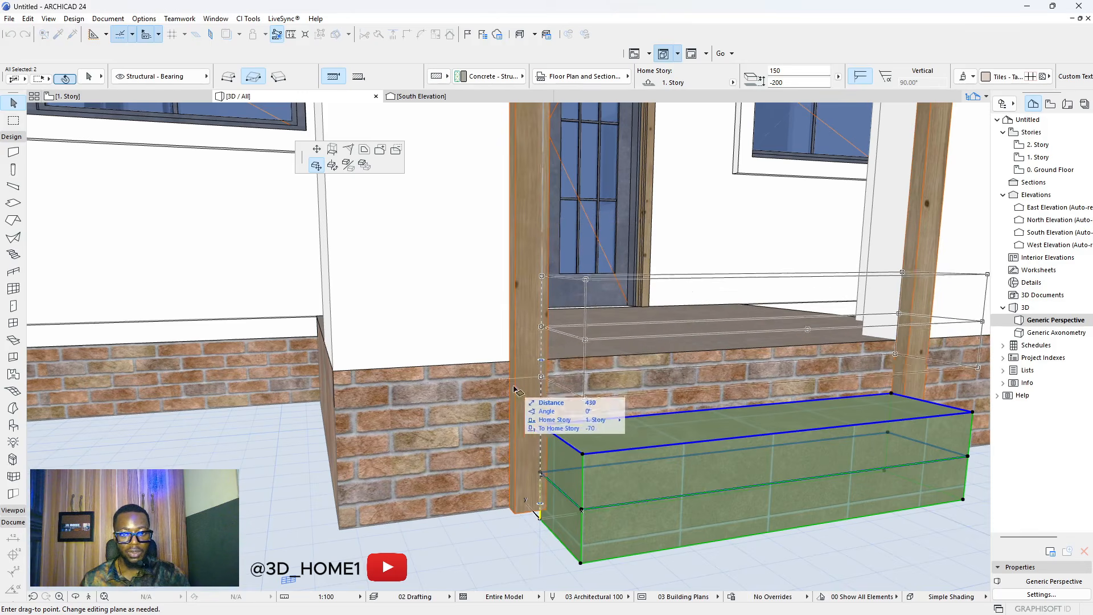
left_click(320, 405)
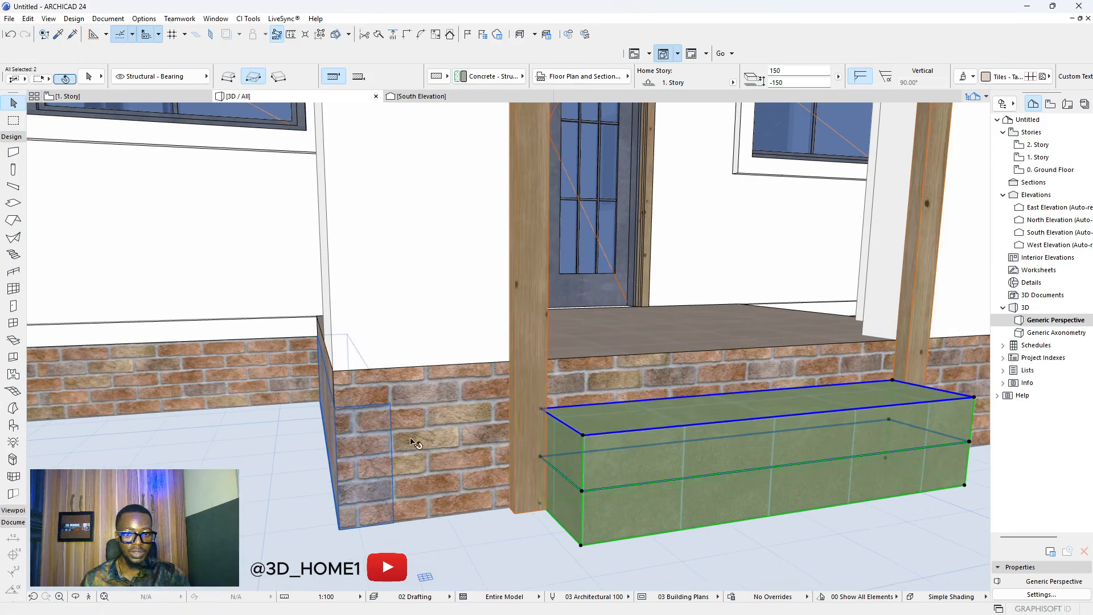
key("Escape")
- Try moving the lower entrance step slab 300 outward from the porch, and undo the move
left_click(571, 507)
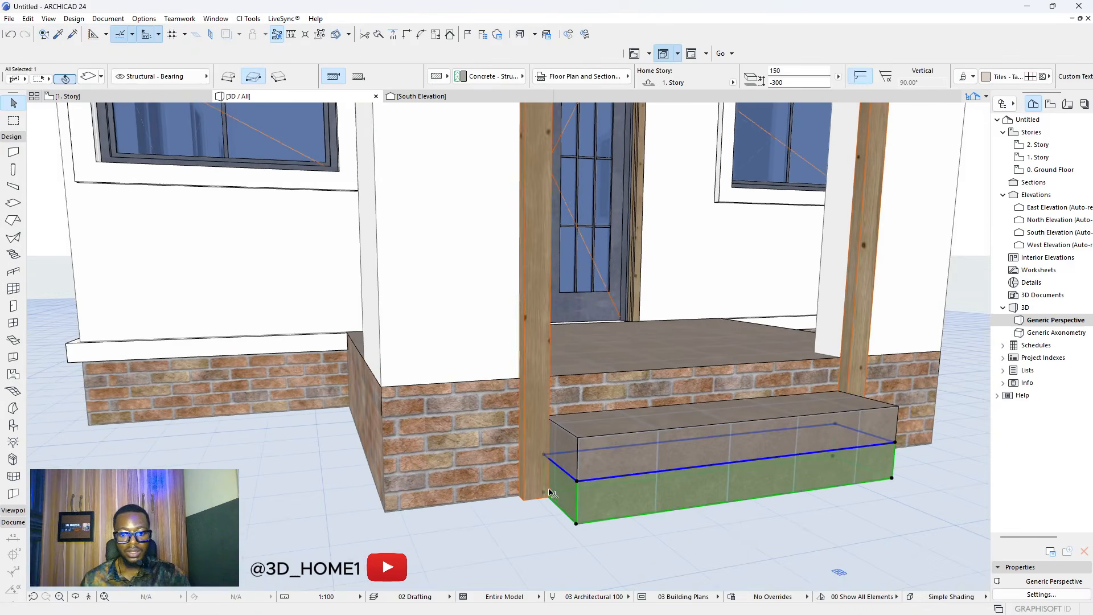
left_click(544, 495)
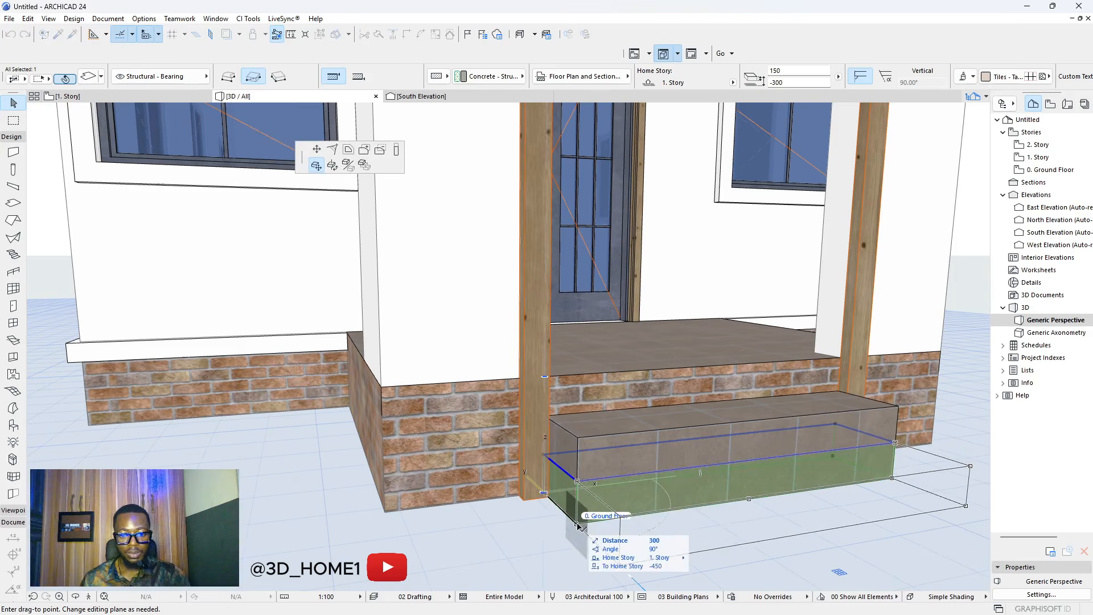
left_click(576, 523)
key("Escape")
key("ctrl+z")
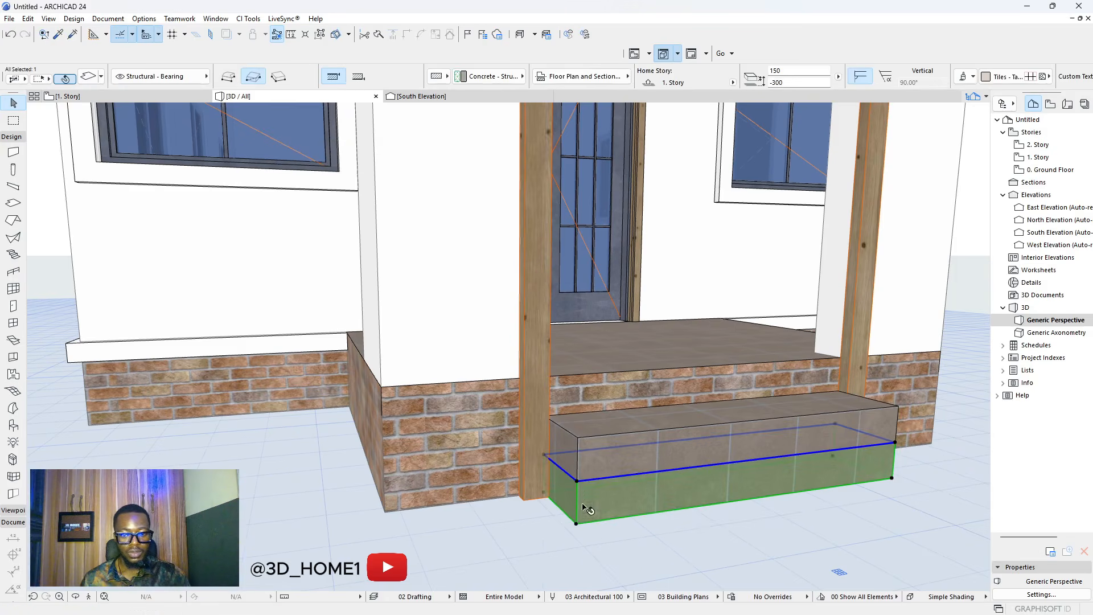
- Move the lower entrance step slab outward from the porch, starting at its inner bottom corner
left_click(545, 496)
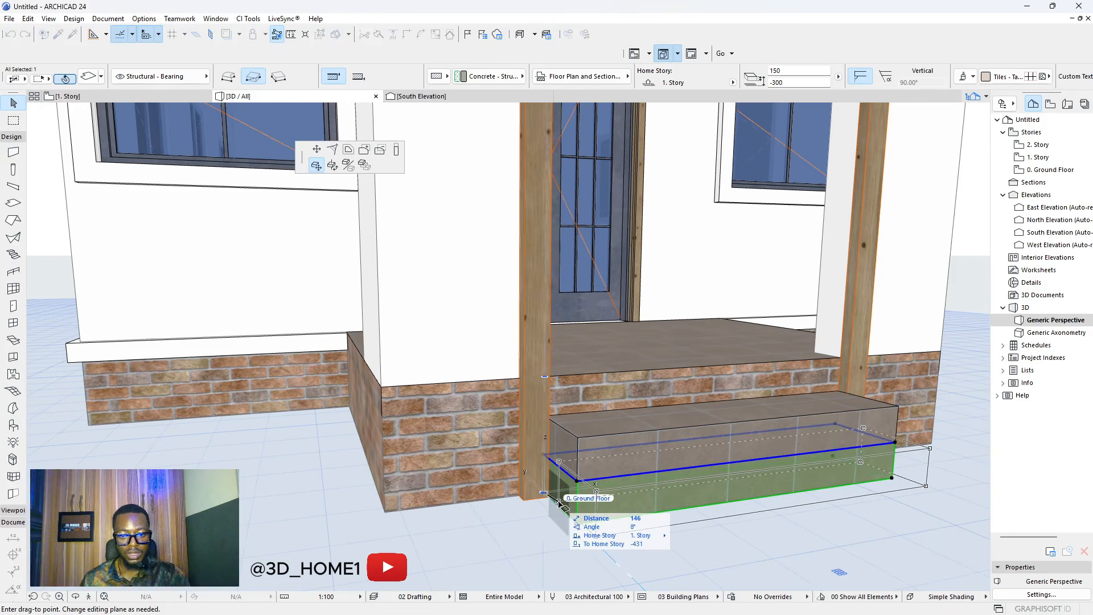
- Place the lower tiled step slab one tread out in front of the upper porch step and deselect it
left_click(576, 523)
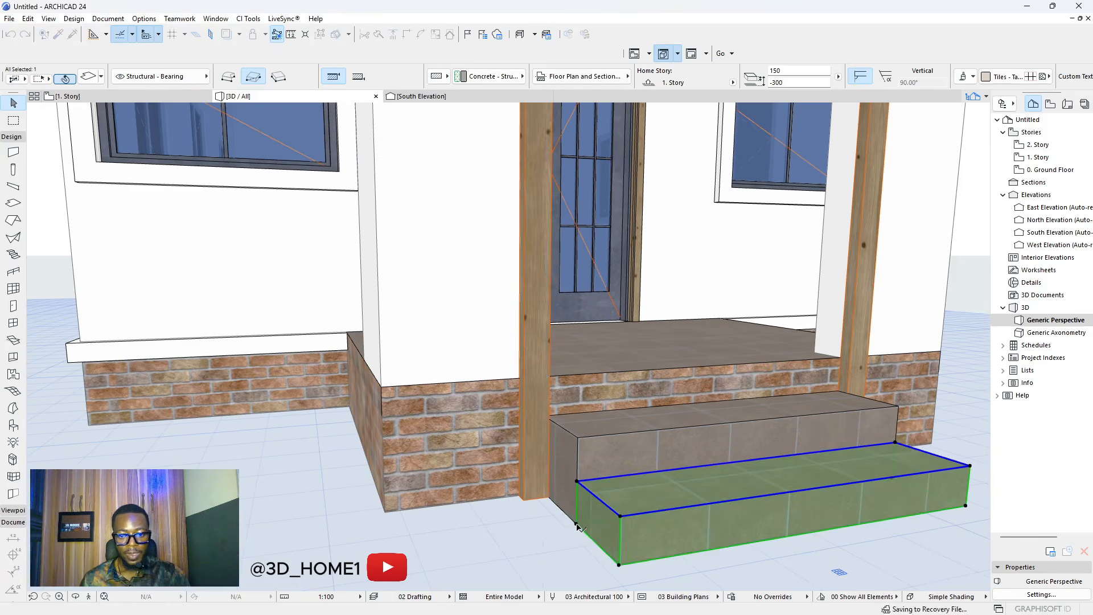
key("Escape")
- Set the outside casing surface of the rectangular porch door opening to Paint - Titanium White
middle_click_drag(572, 484, 459, 459, "shift")
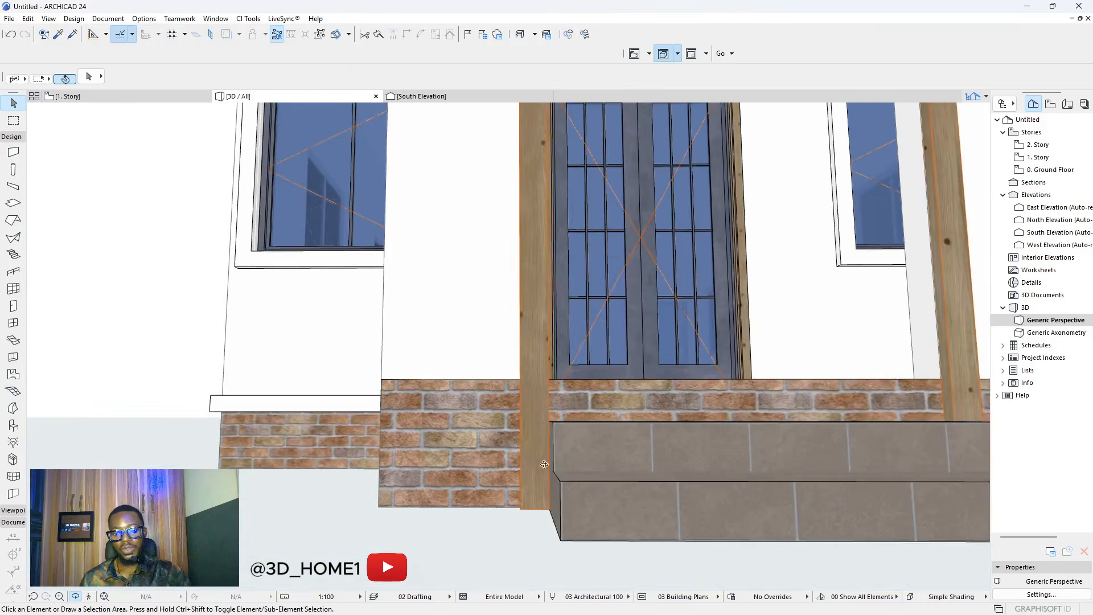
scroll(458, 458, "down", 3)
middle_click_drag(624, 443, 391, 454, "shift")
scroll(391, 454, "down", 2)
middle_click_drag(612, 447, 647, 454, "shift")
scroll(537, 354, "up", 5)
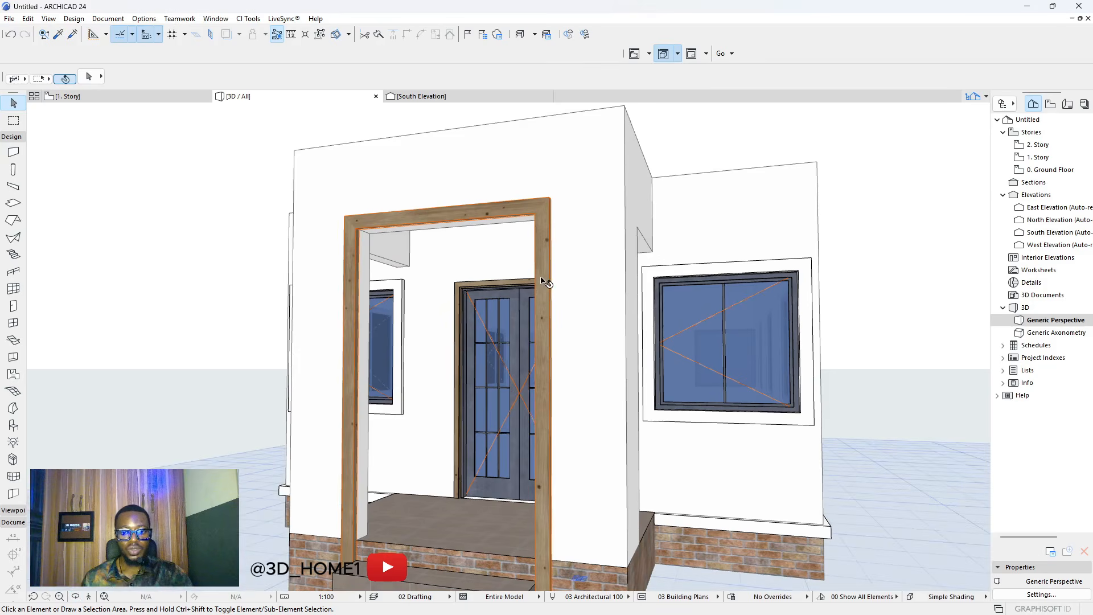
left_click(546, 282)
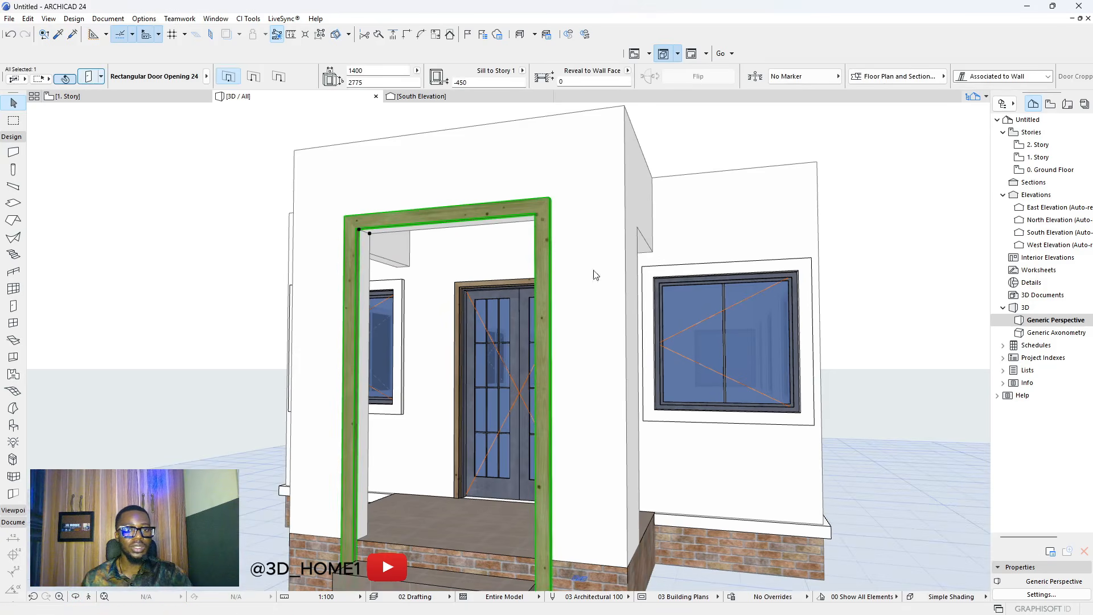
key("ctrl+t")
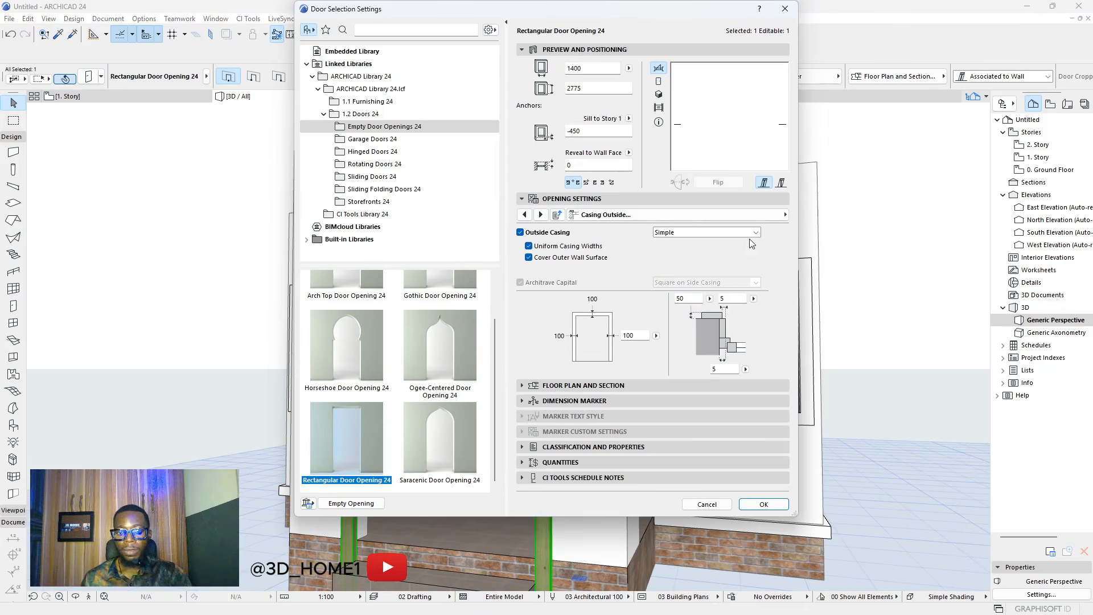
left_click(770, 215)
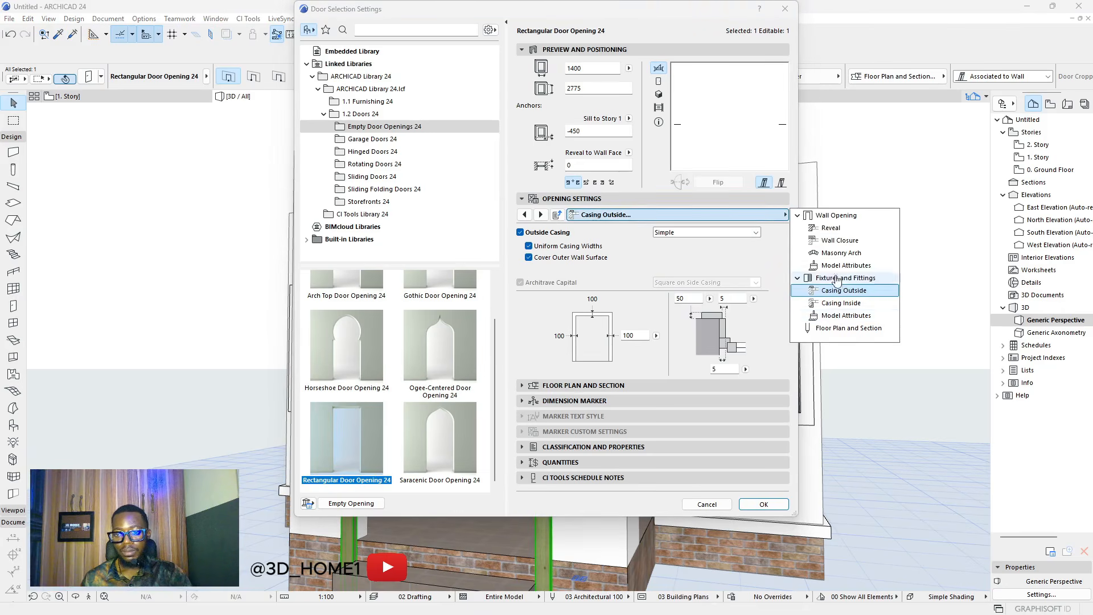
left_click(832, 318)
left_click(752, 264)
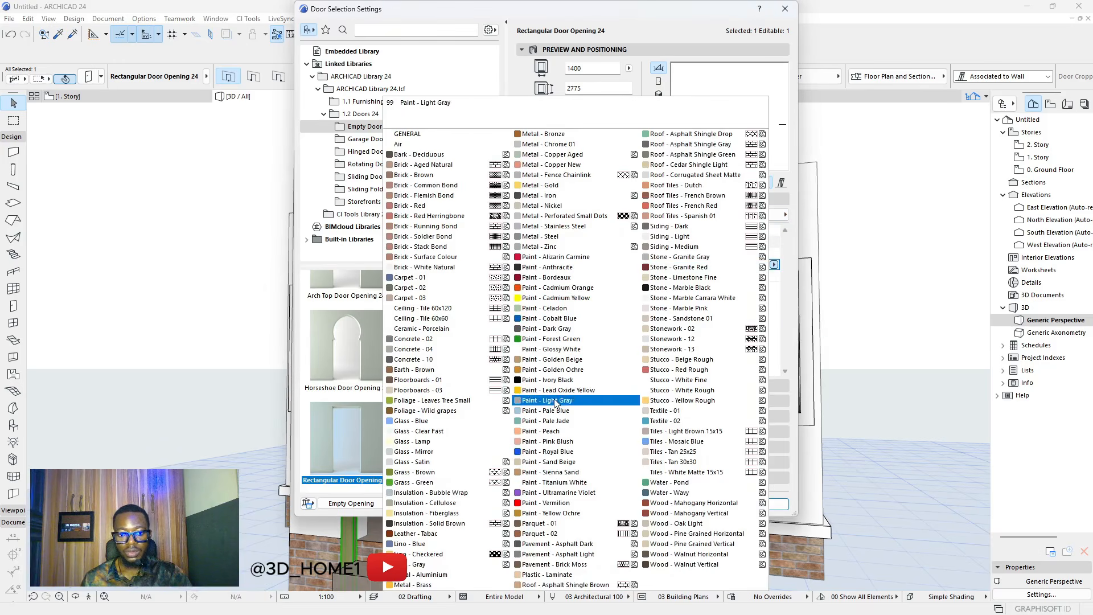
left_click(547, 482)
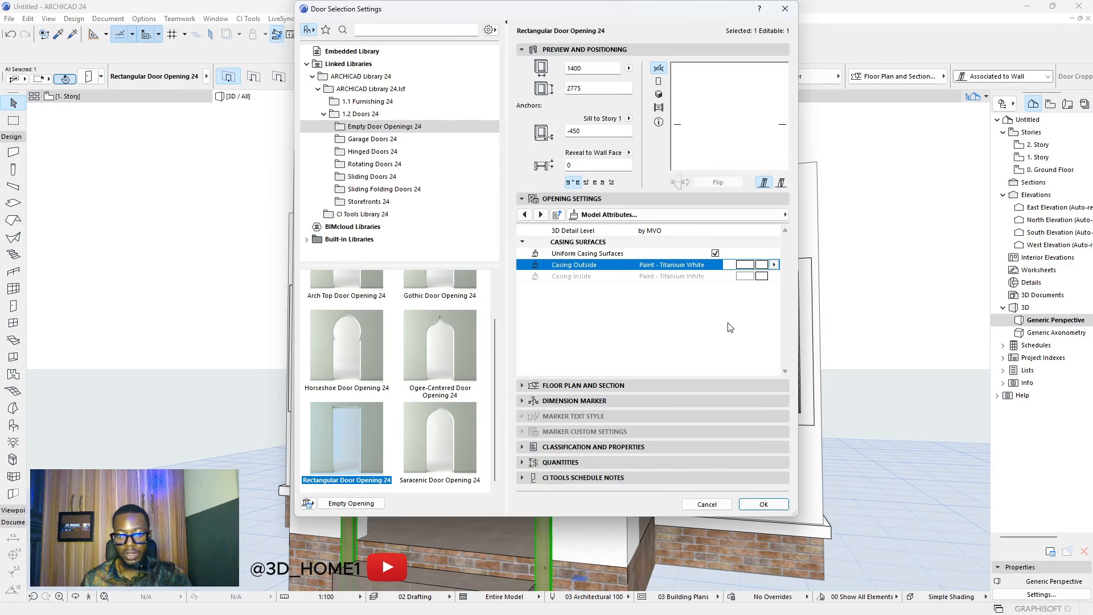
left_click(764, 504)
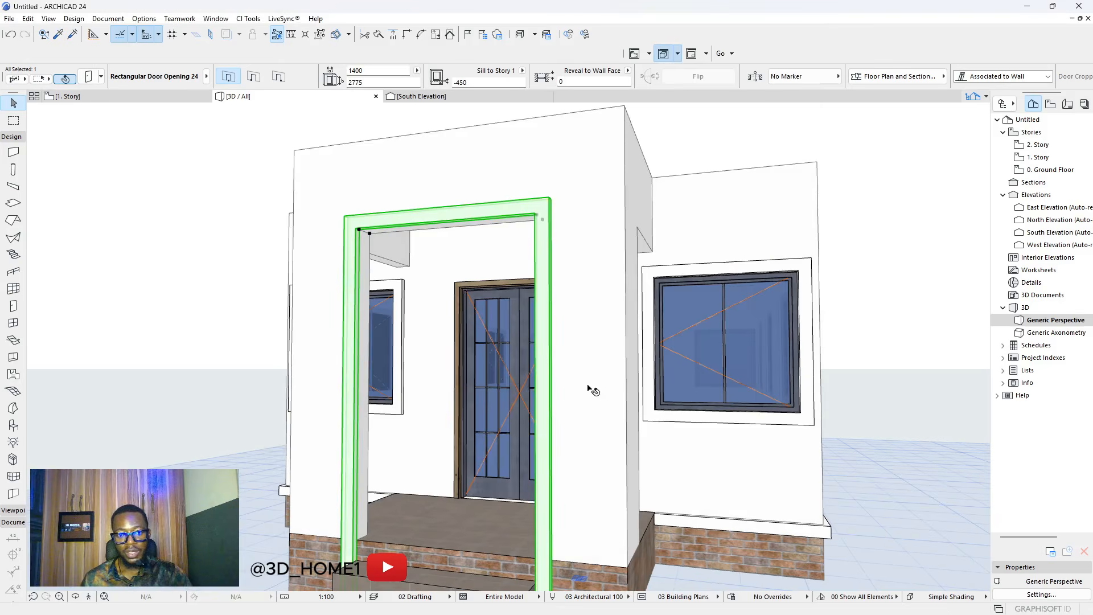
- Set the porch opening's casing cut line pen on both sides to black pen 1 (0.13 mm)
scroll(432, 263, "up", 3)
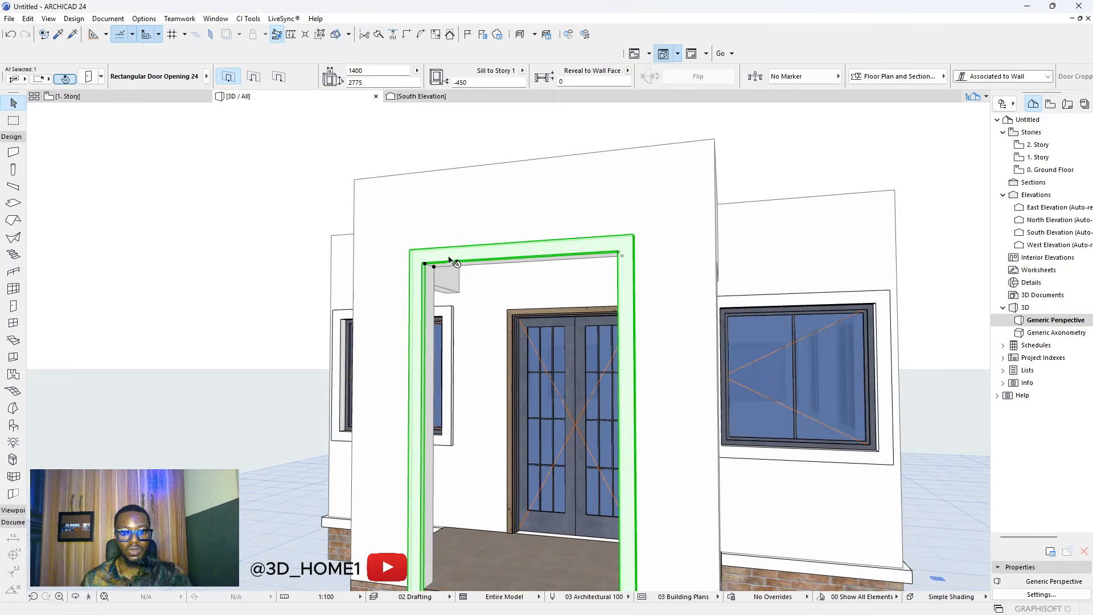
key("ctrl+t")
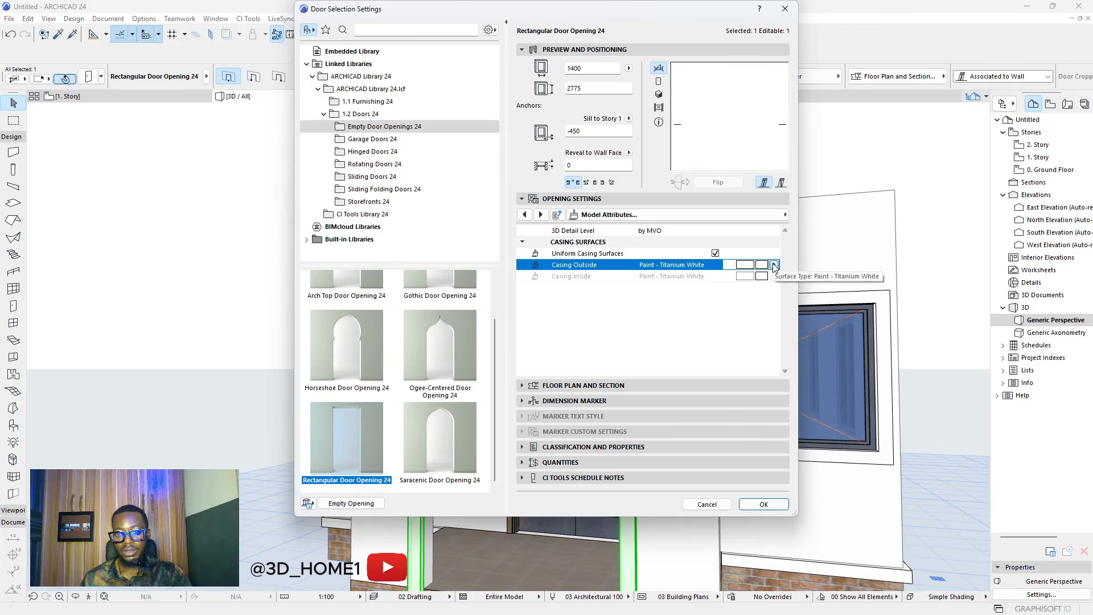
left_click(740, 215)
left_click(824, 328)
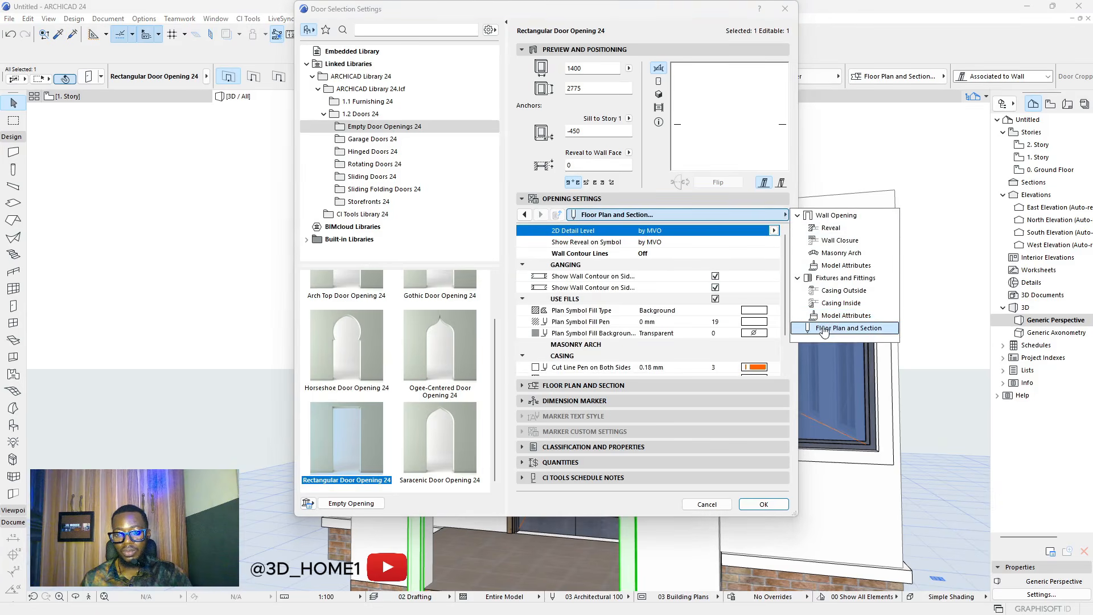
scroll(757, 328, "down", 2)
left_click(755, 322)
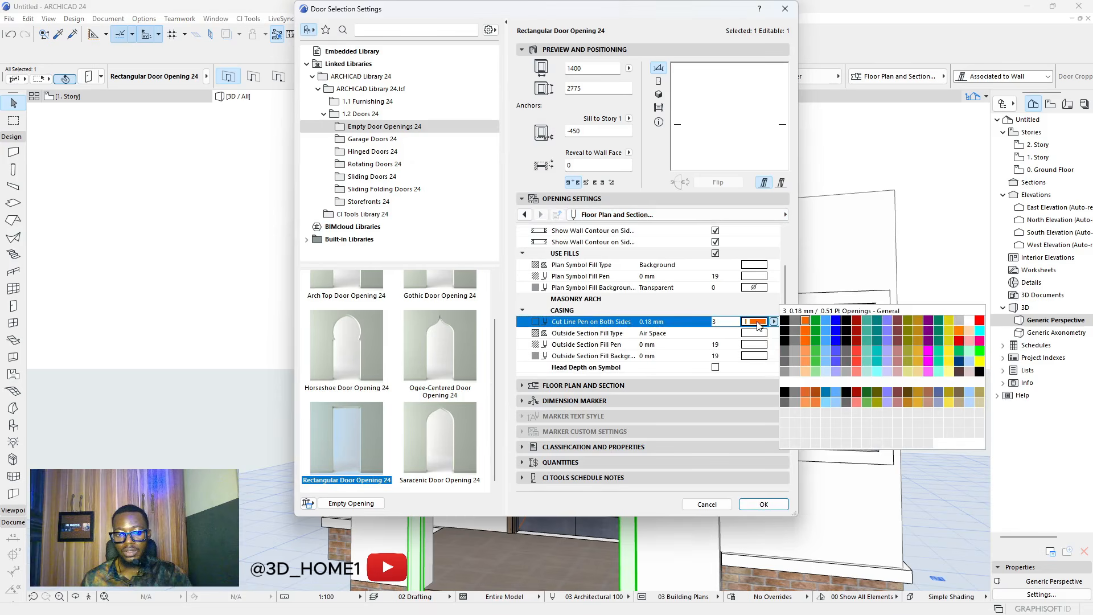
left_click(788, 321)
scroll(749, 356, "up", 4)
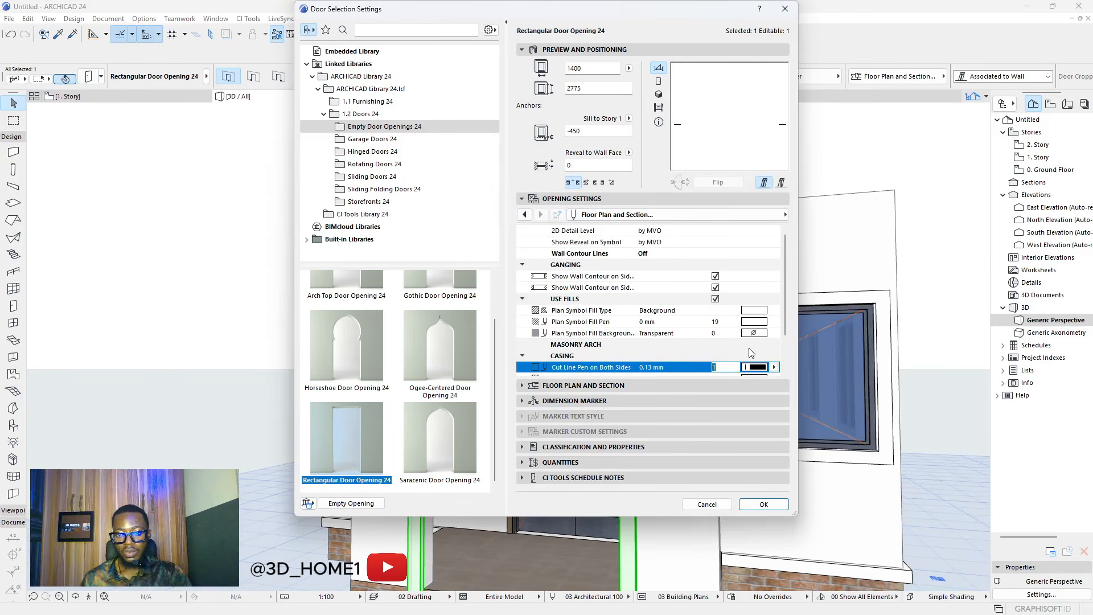
scroll(751, 345, "down", 4)
scroll(743, 347, "up", 4)
left_click(763, 504)
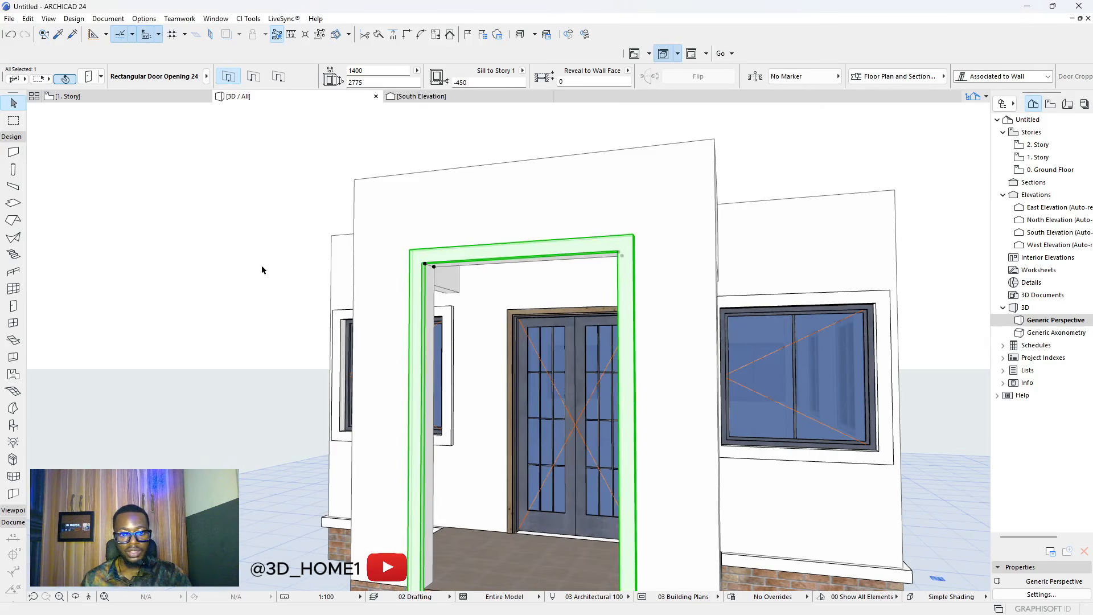
key("Escape")
- Examine the porch opening's casing in 3D and its casing pen and fill settings for floor plan and section
middle_click_drag(556, 257, 749, 279, "shift")
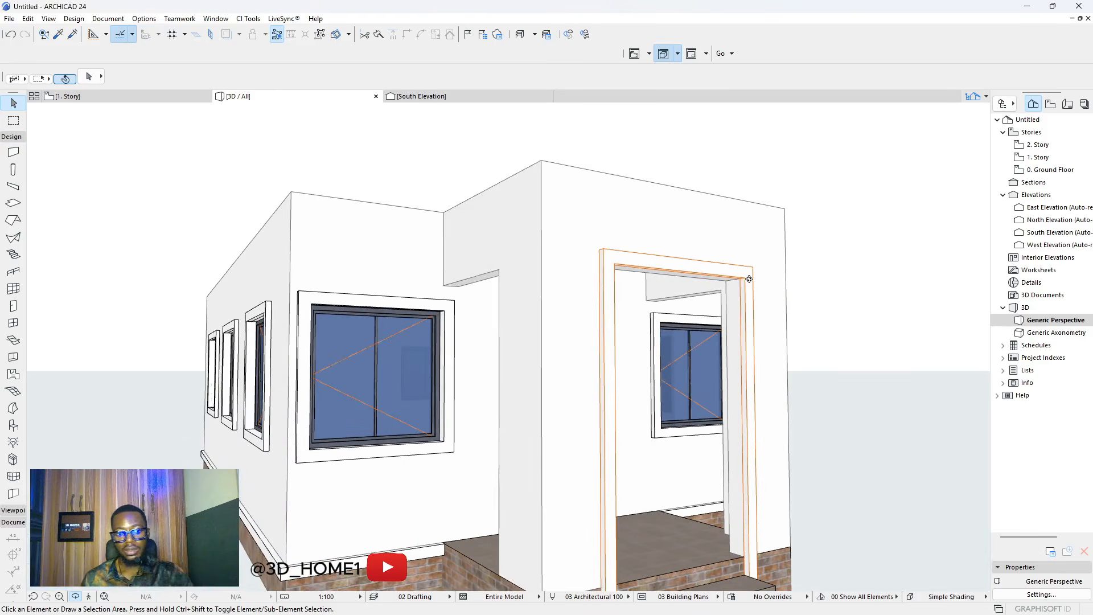
scroll(565, 231, "down", 2)
scroll(614, 399, "up", 3)
scroll(552, 364, "down", 4)
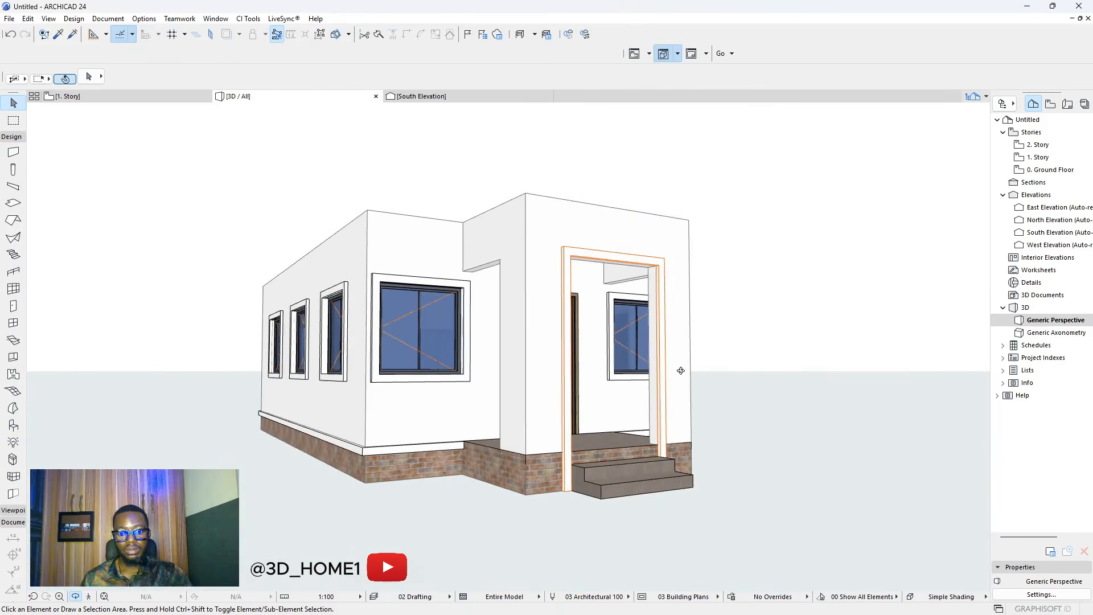
middle_click_drag(681, 370, 721, 378, "shift")
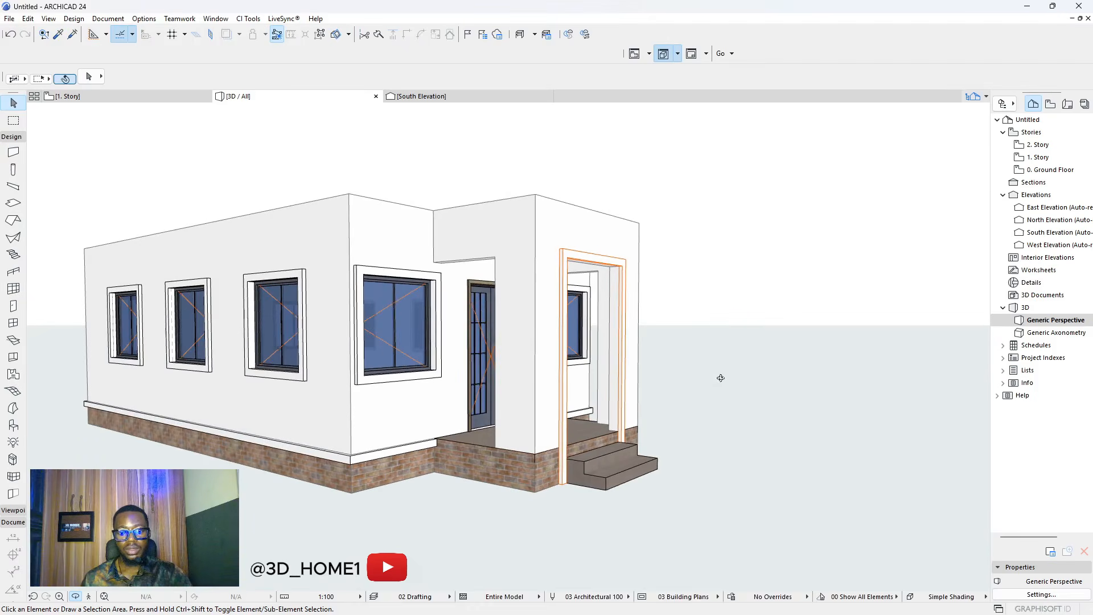
left_click(563, 257)
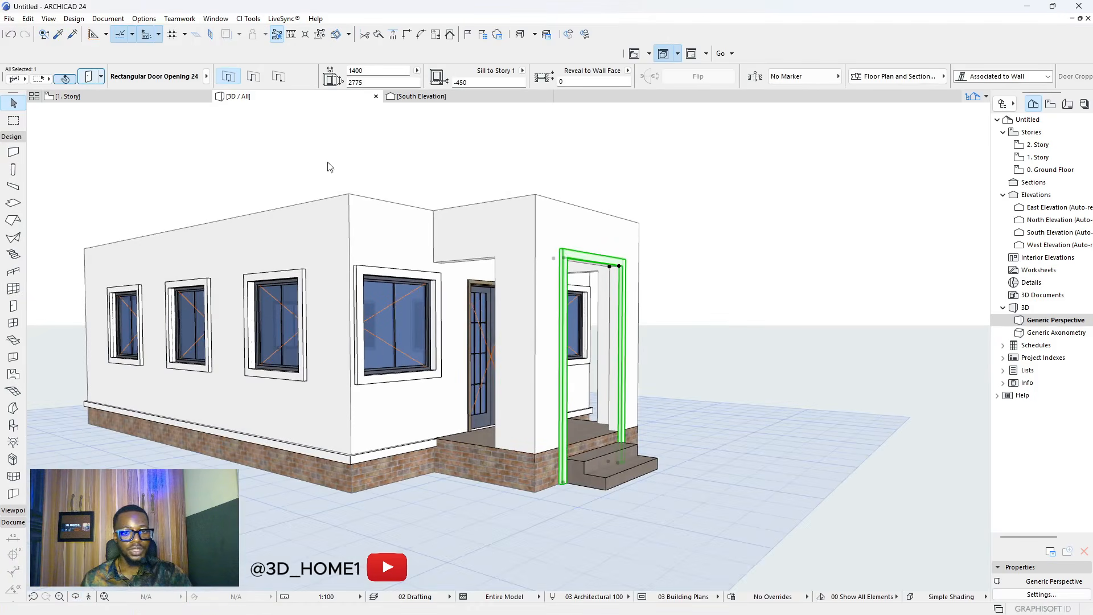
key("ctrl+t")
scroll(737, 337, "down", 4)
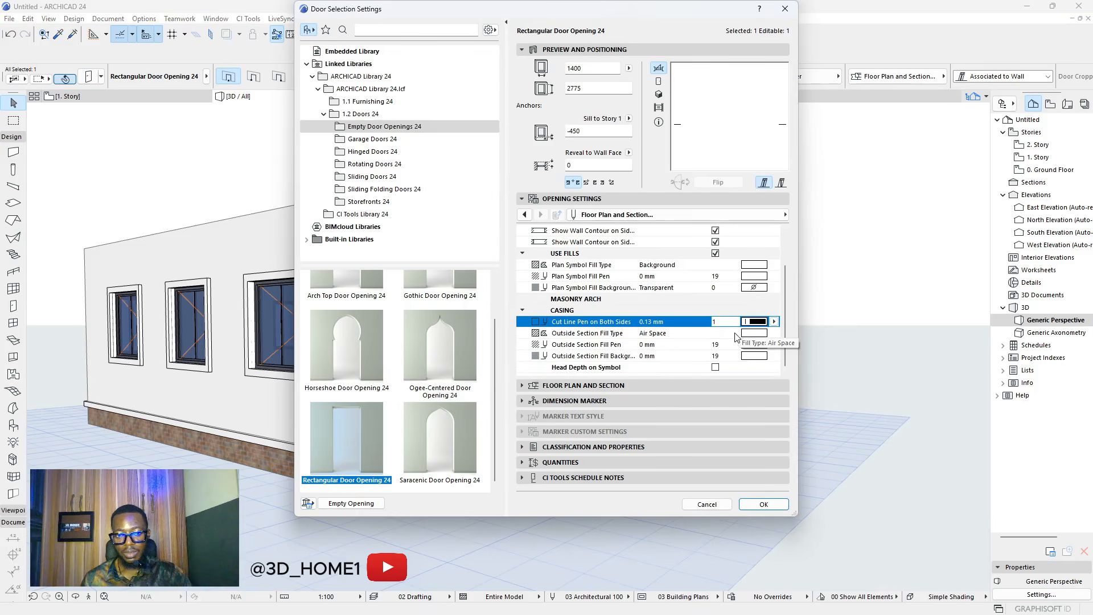
scroll(734, 333, "up", 2)
scroll(733, 330, "down", 2)
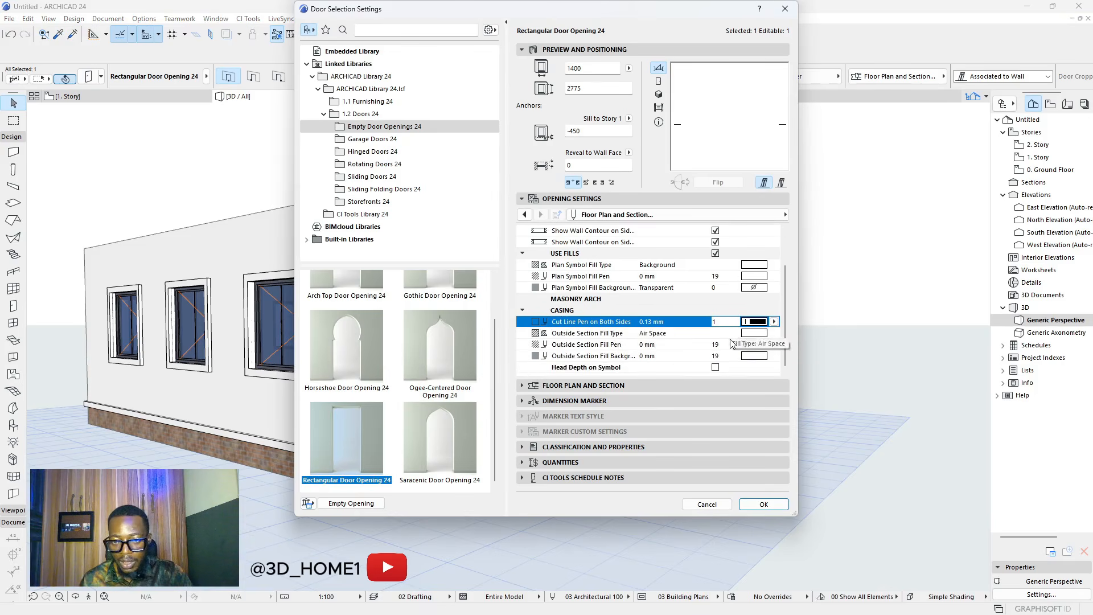
- Check the porch opening's Model Attributes and Floor Plan and Section settings for a control over the casing's outline colour
left_click(775, 214)
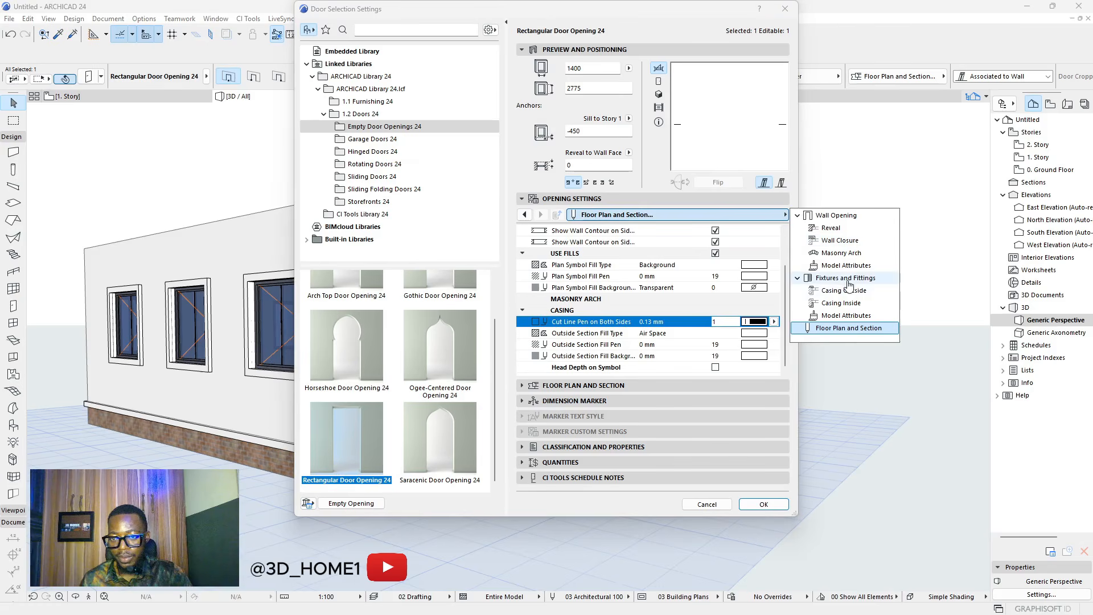
left_click(841, 266)
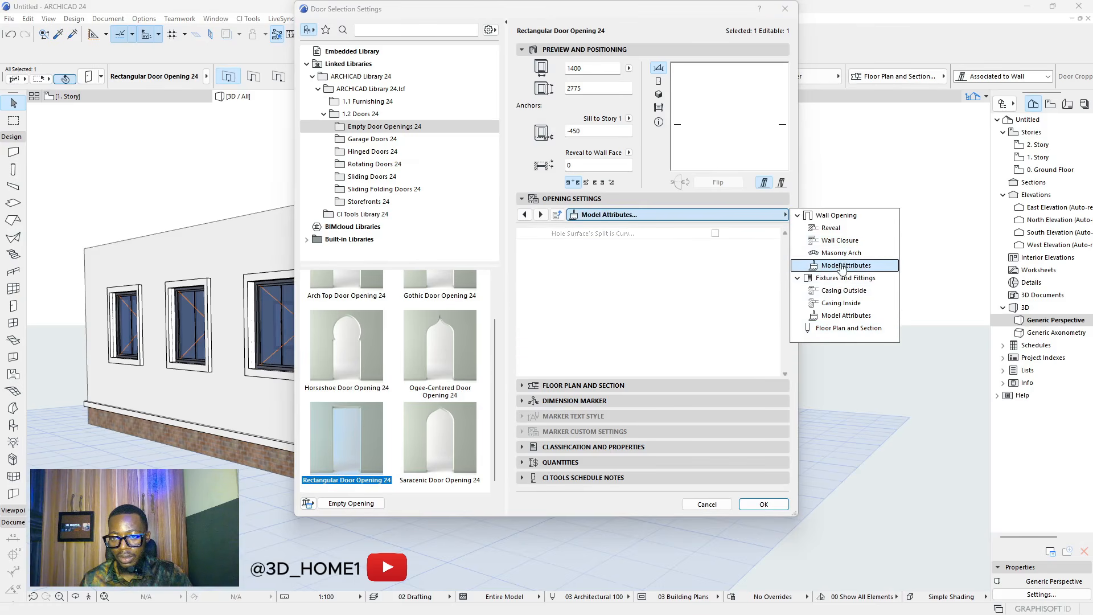
left_click(721, 293)
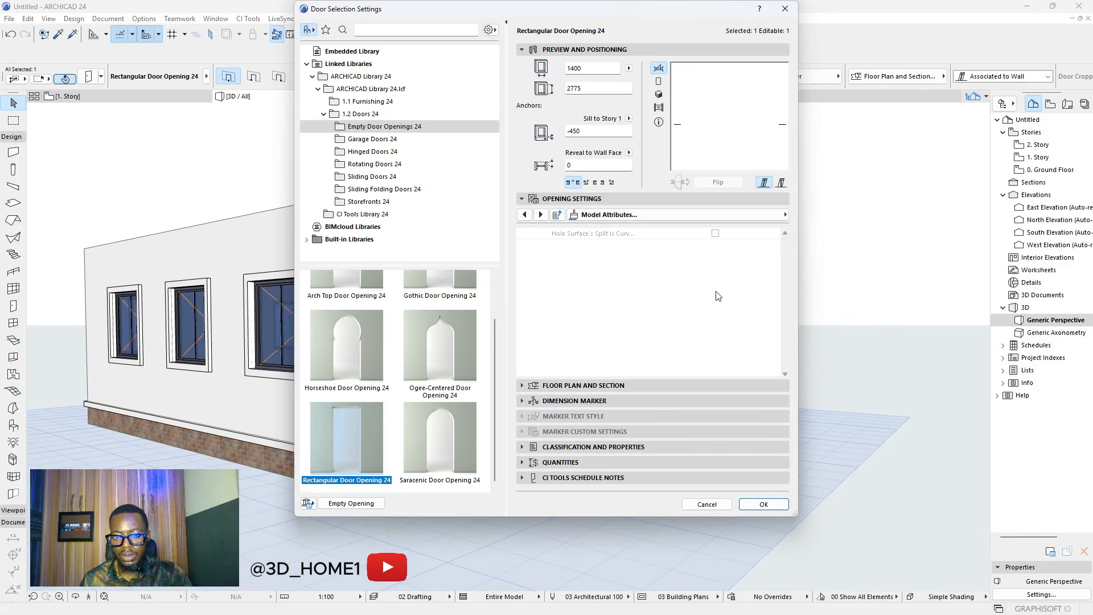
left_click(785, 215)
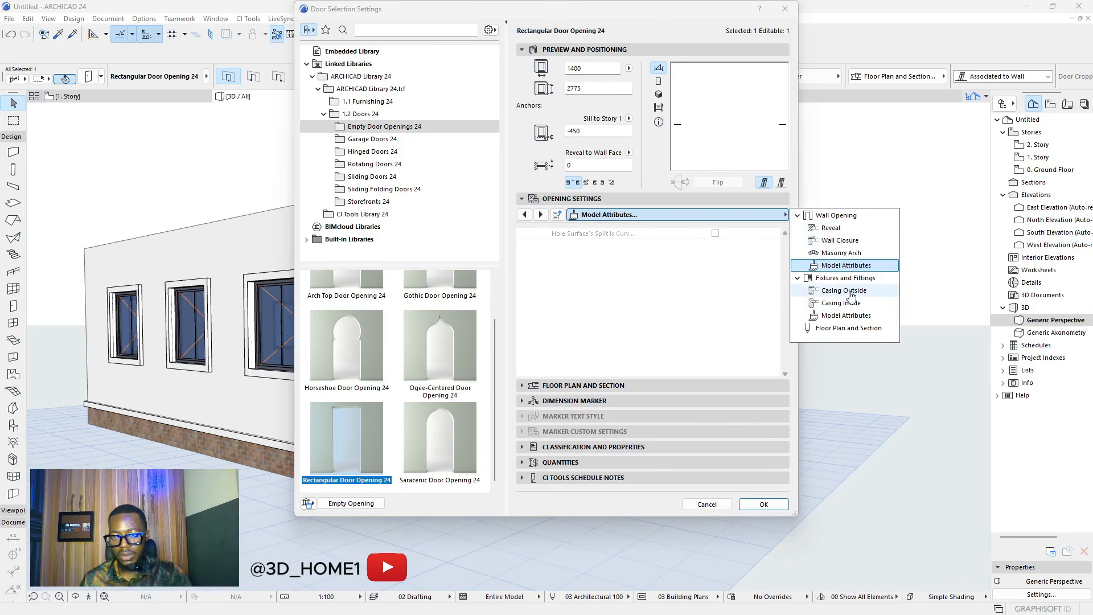
left_click(838, 328)
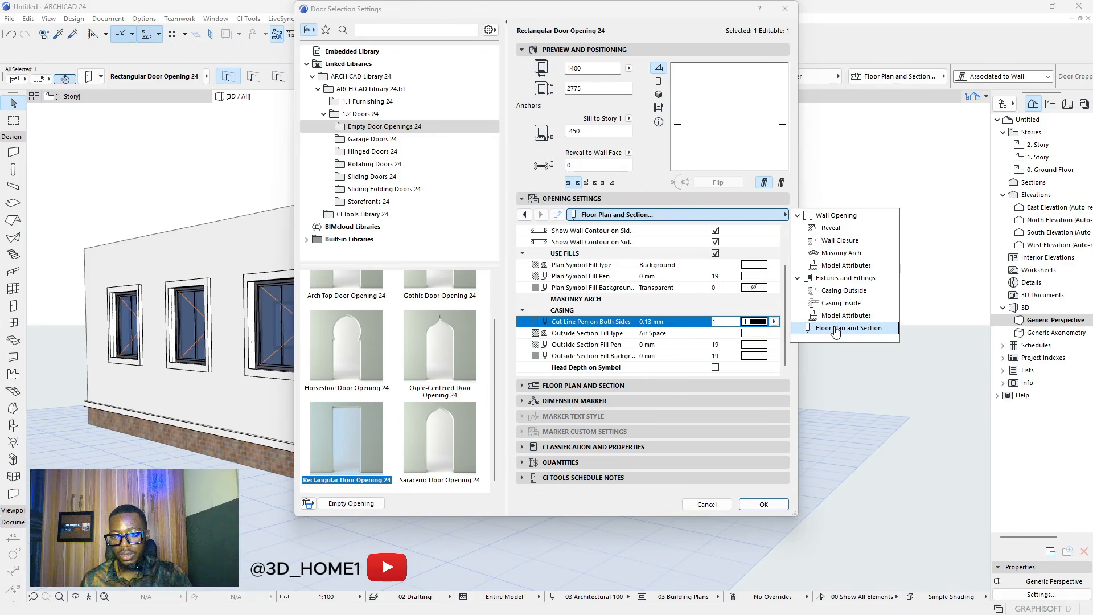
scroll(729, 317, "up", 2)
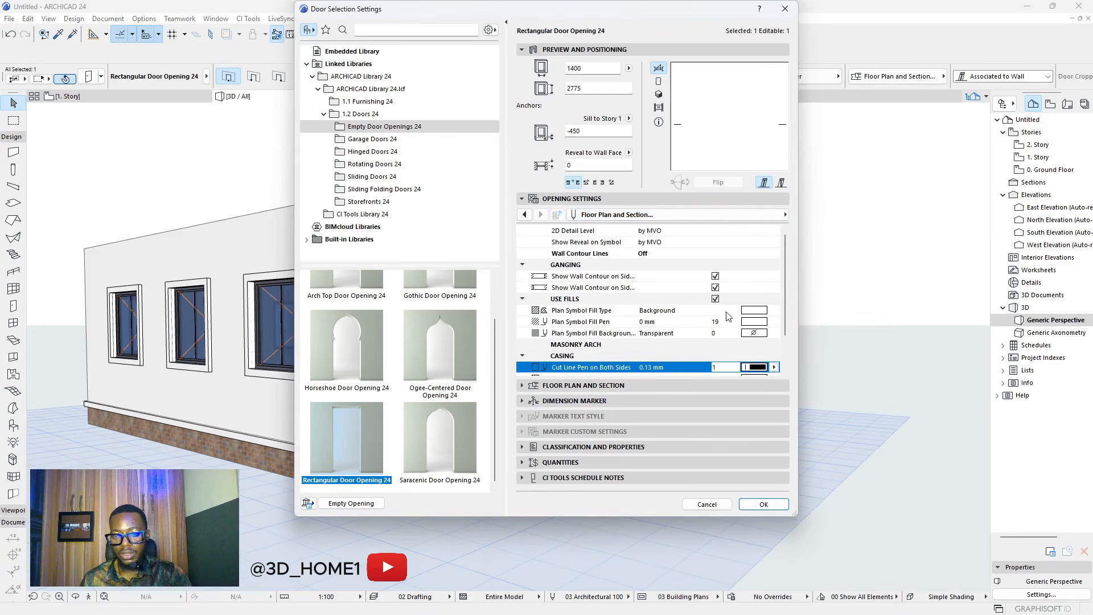
left_click(773, 212)
left_click(841, 316)
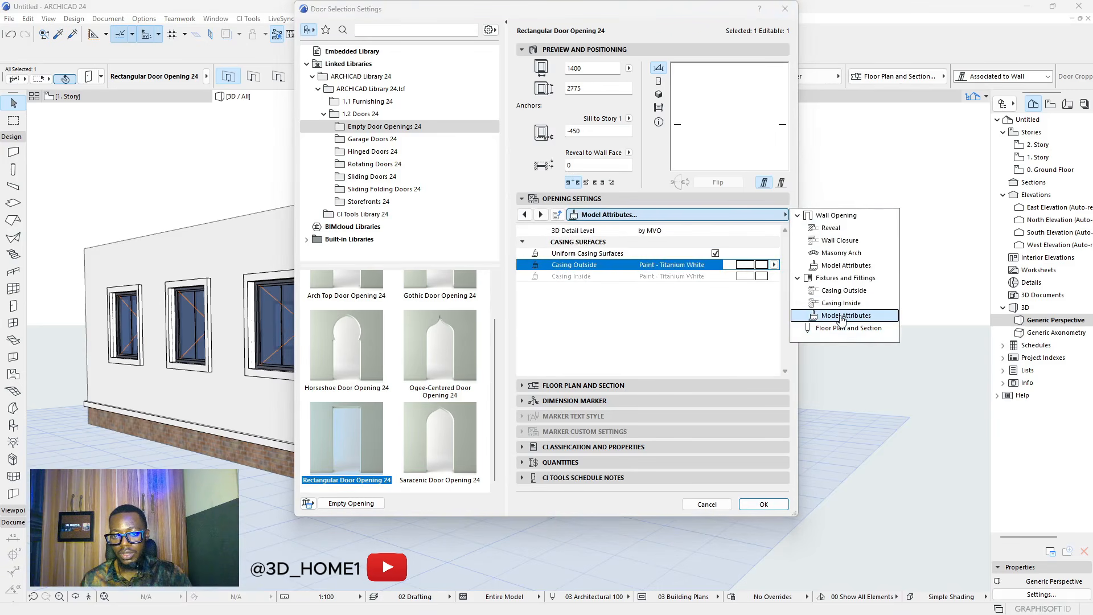
left_click(599, 254)
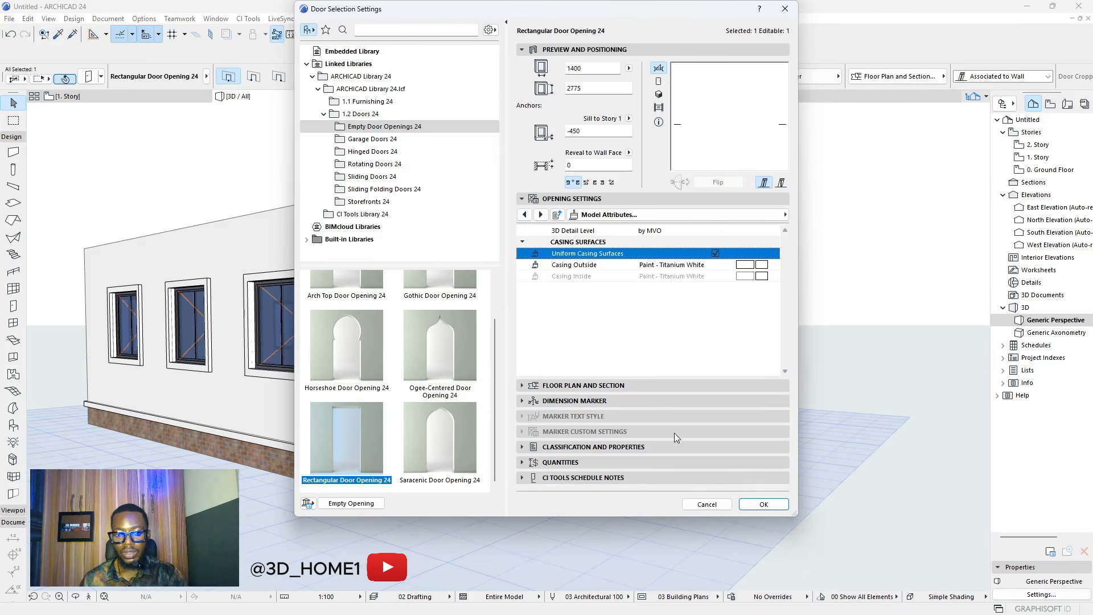
left_click(764, 505)
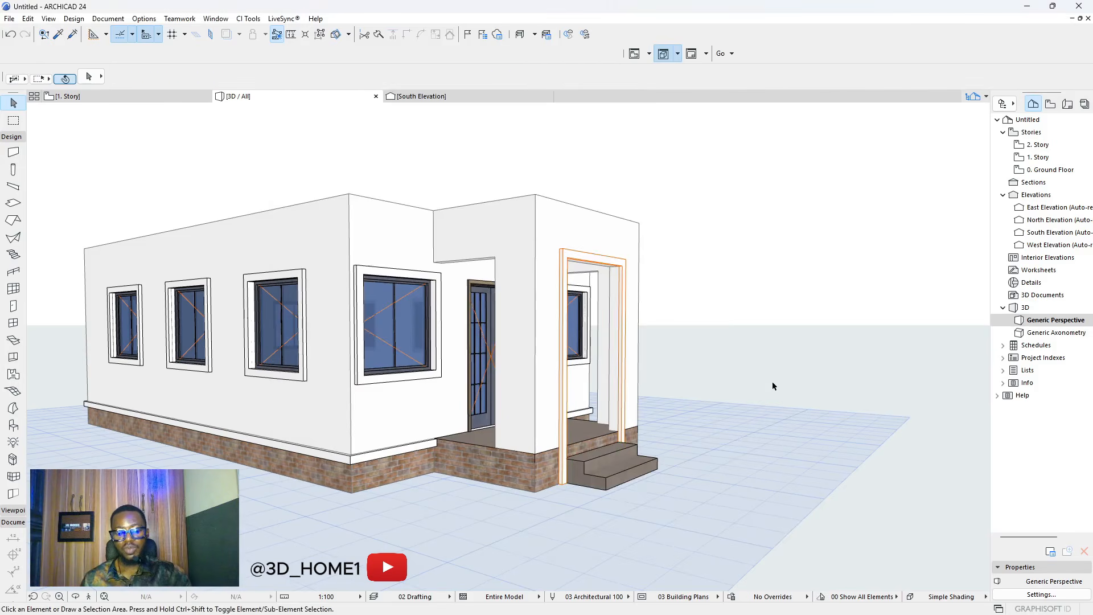
- Pick up the parameters of the rectangular porch opening as the default door settings
middle_click_drag(682, 378, 476, 403, "shift")
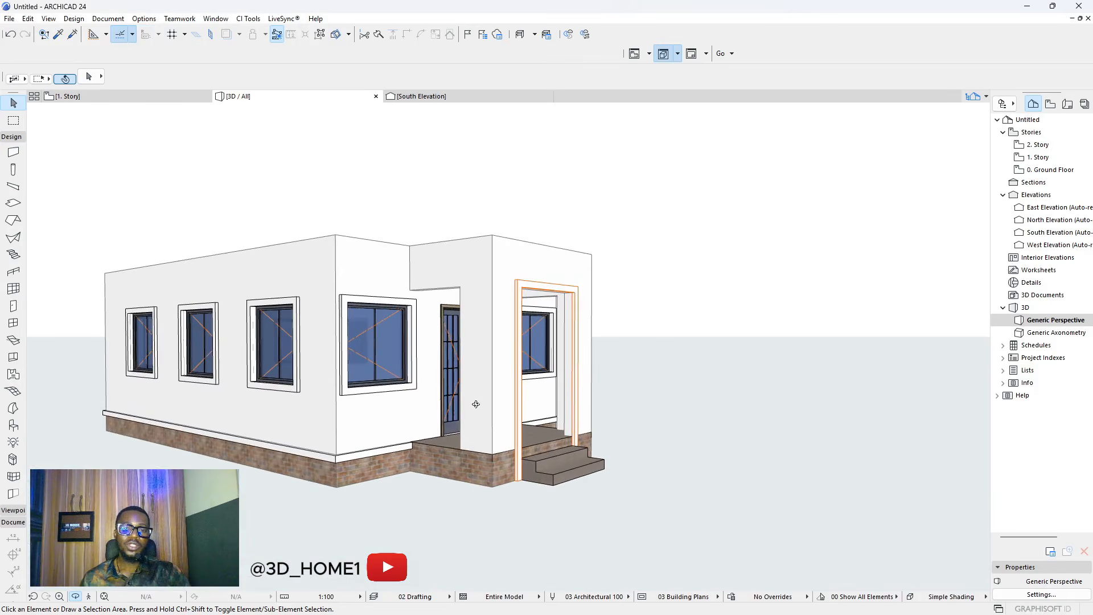
scroll(461, 369, "up", 3)
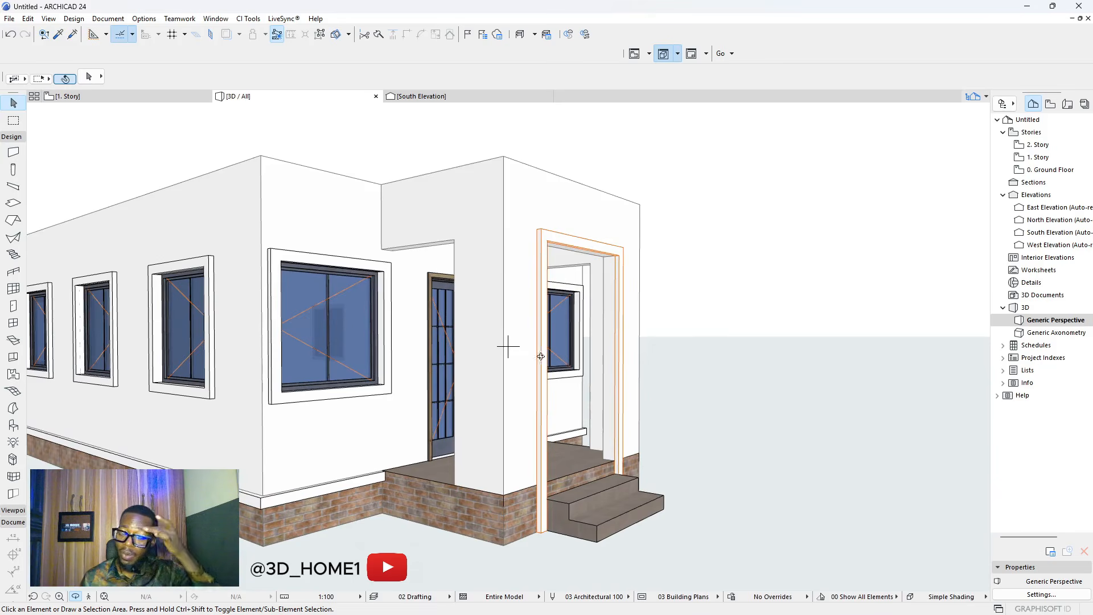
scroll(593, 344, "down", 2)
mouse_move(592, 344)
middle_mouse_down("shift")
mouse_move(503, 327)
mouse_move(611, 343)
middle_mouse_up("shift")
scroll(522, 295, "up", 2)
scroll(578, 257, "up", 1)
scroll(590, 279, "down", 2)
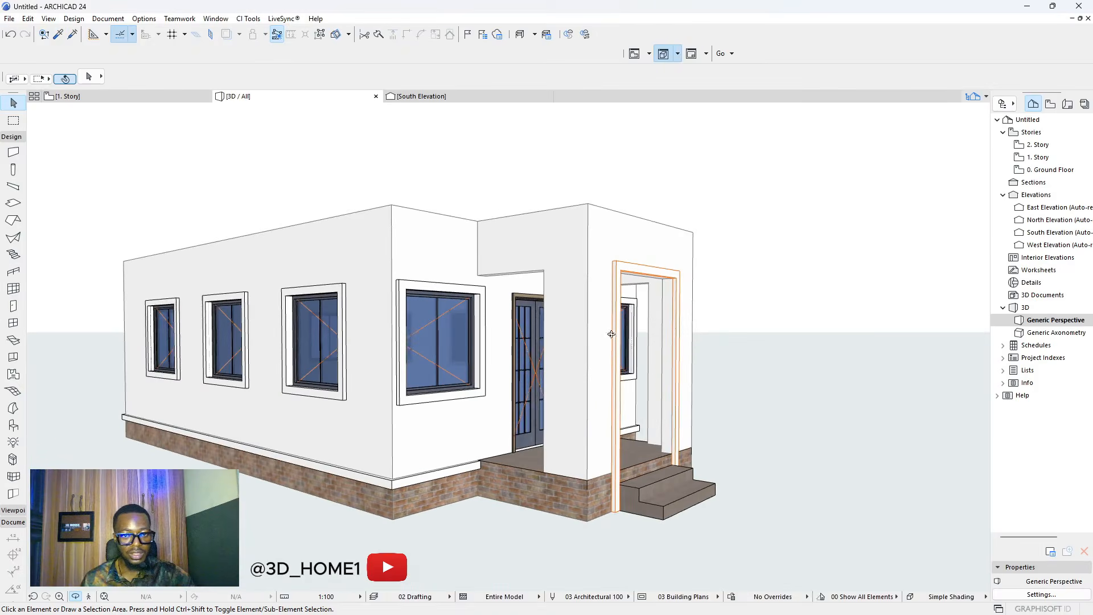
left_click(65, 35)
scroll(312, 154, "up", 2)
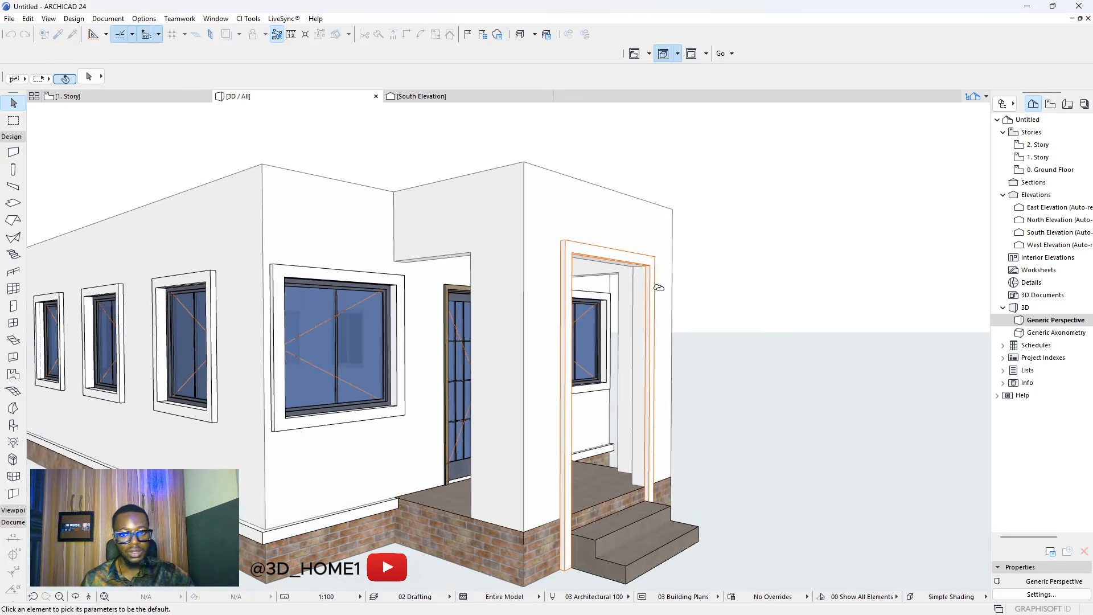
left_click(590, 252)
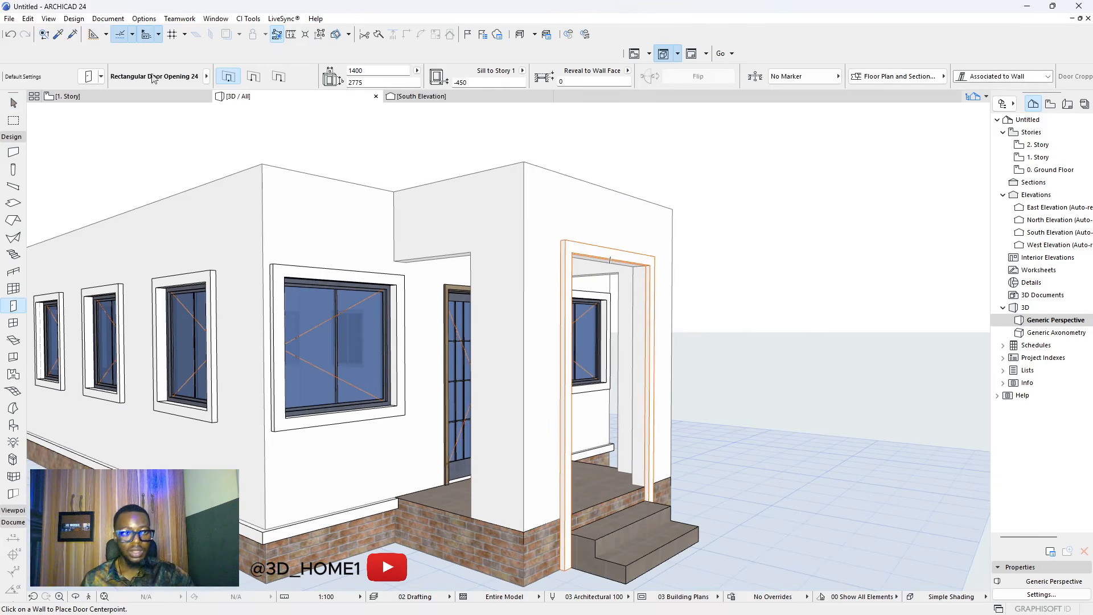
- Transfer the picked-up opening parameters, including the white casing, to the porch's side opening nearest the double-pane window
left_click(73, 35)
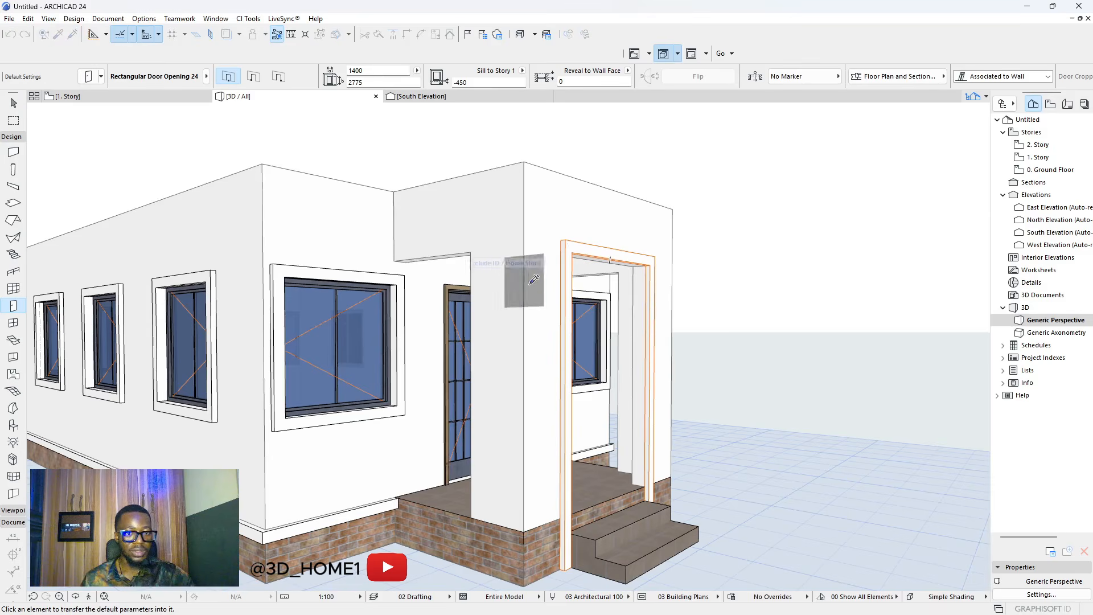
scroll(468, 248, "up", 2)
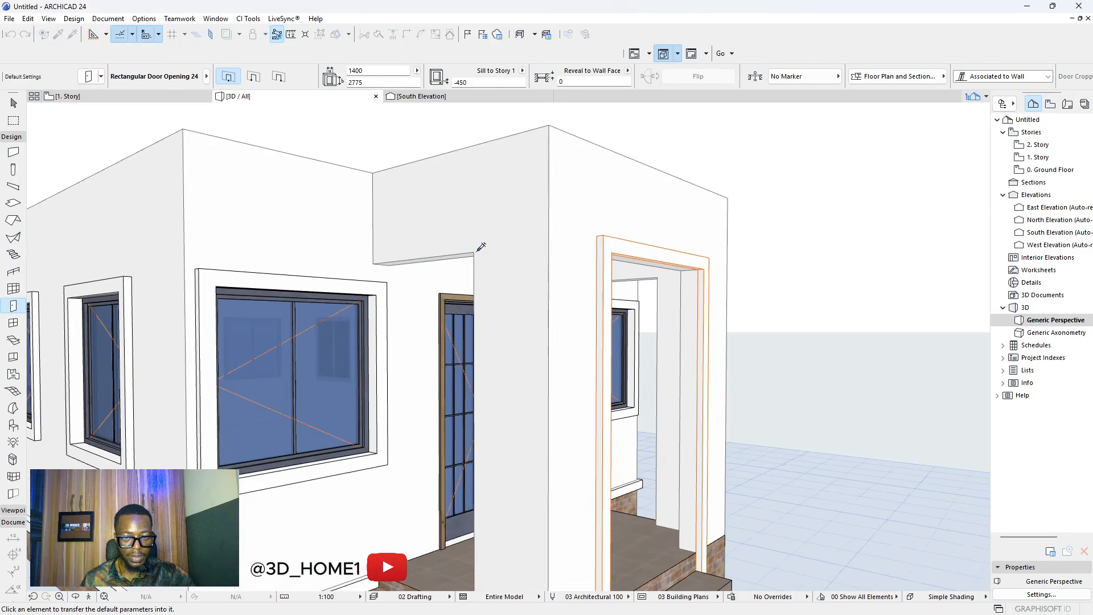
left_click(474, 252)
scroll(388, 268, "down", 2)
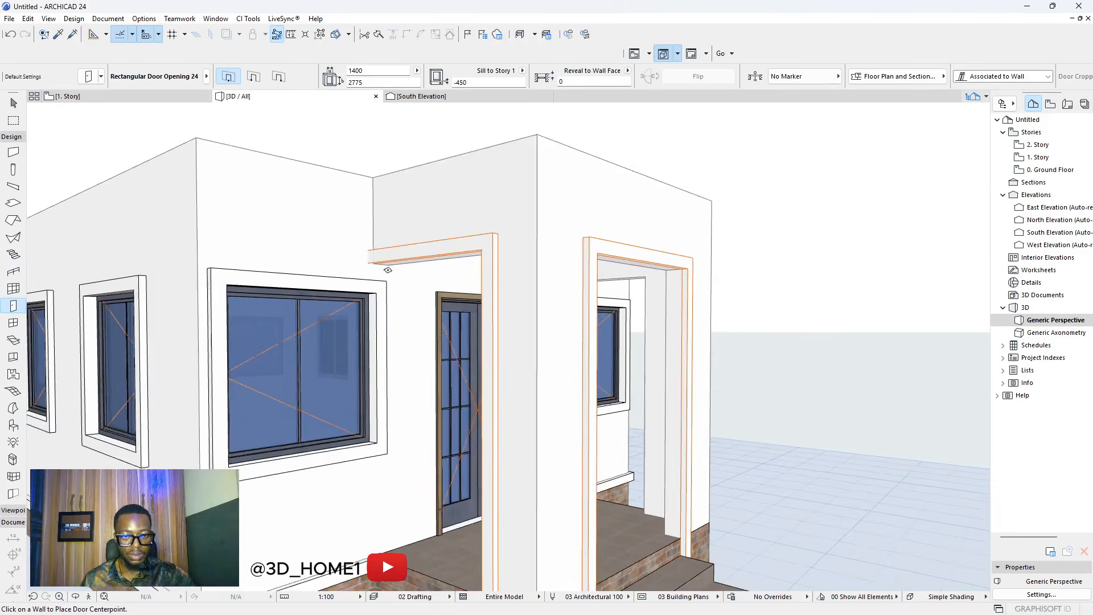
key("Escape")
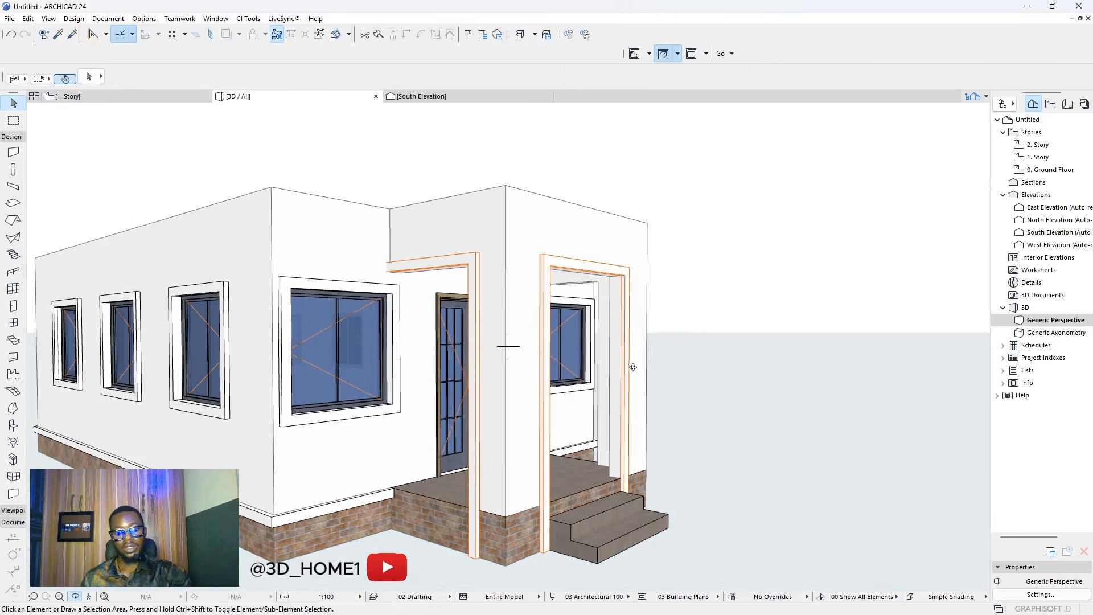
- Pick up the front porch opening's parameters and transfer them to the side opening on the opposite side of the porch
middle_click_drag(632, 367, 458, 356, "shift")
middle_click_drag(645, 353, 552, 362, "shift")
middle_click_drag(481, 339, 372, 265, "shift")
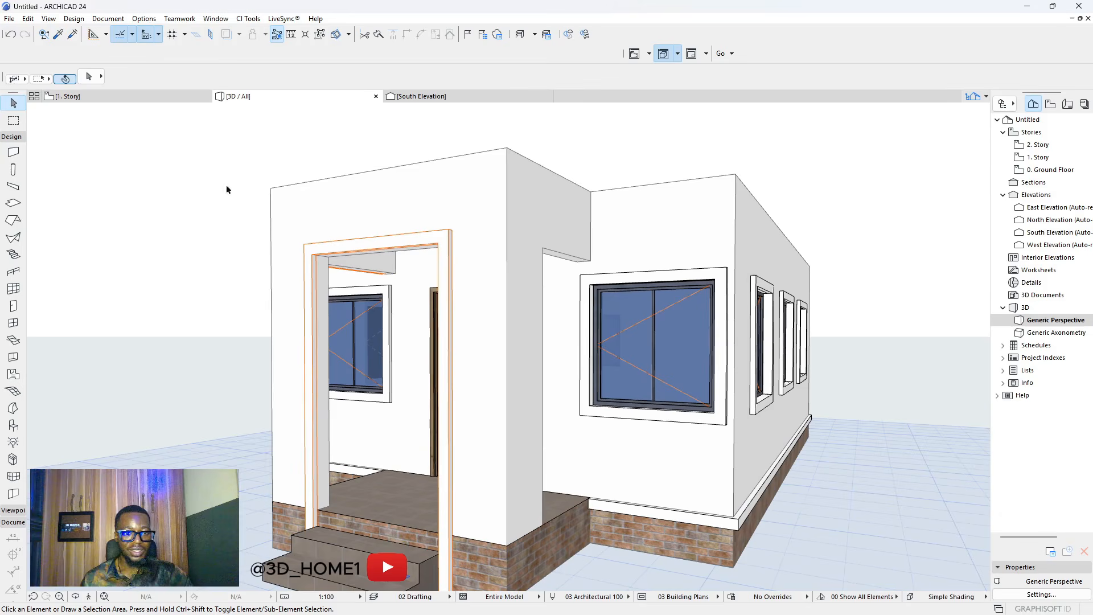
left_click(57, 38)
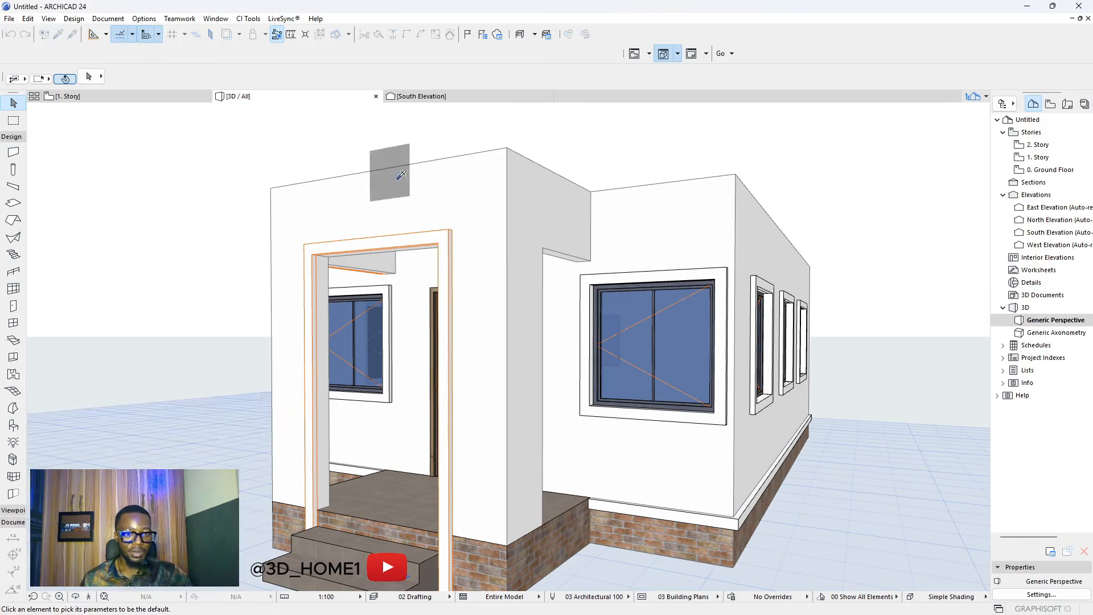
scroll(399, 182, "up", 2)
left_click(457, 248, "alt")
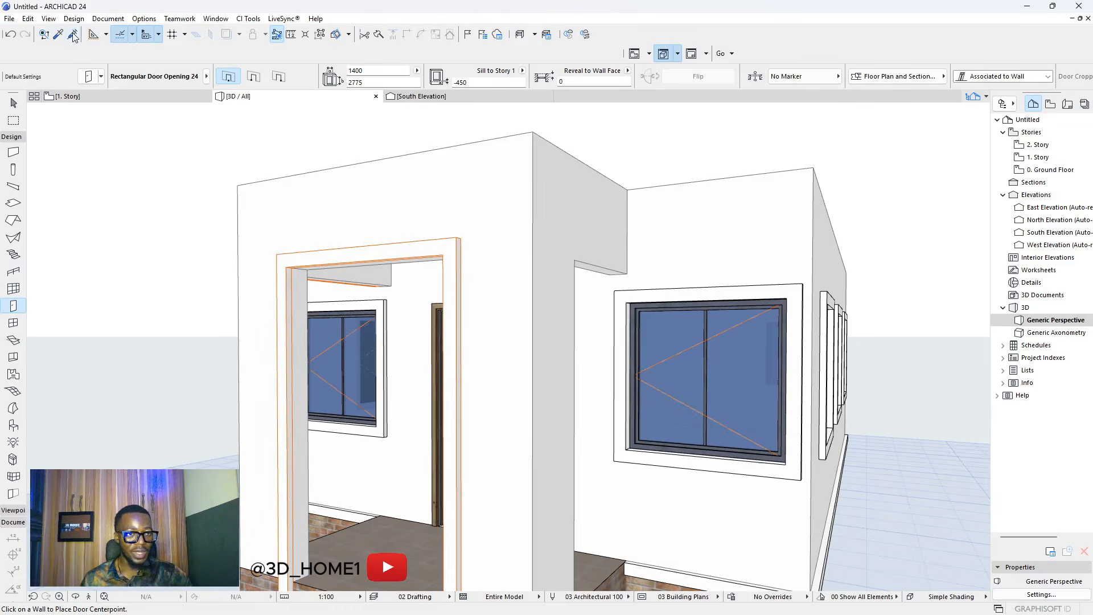
middle_click_drag(576, 229, 412, 215)
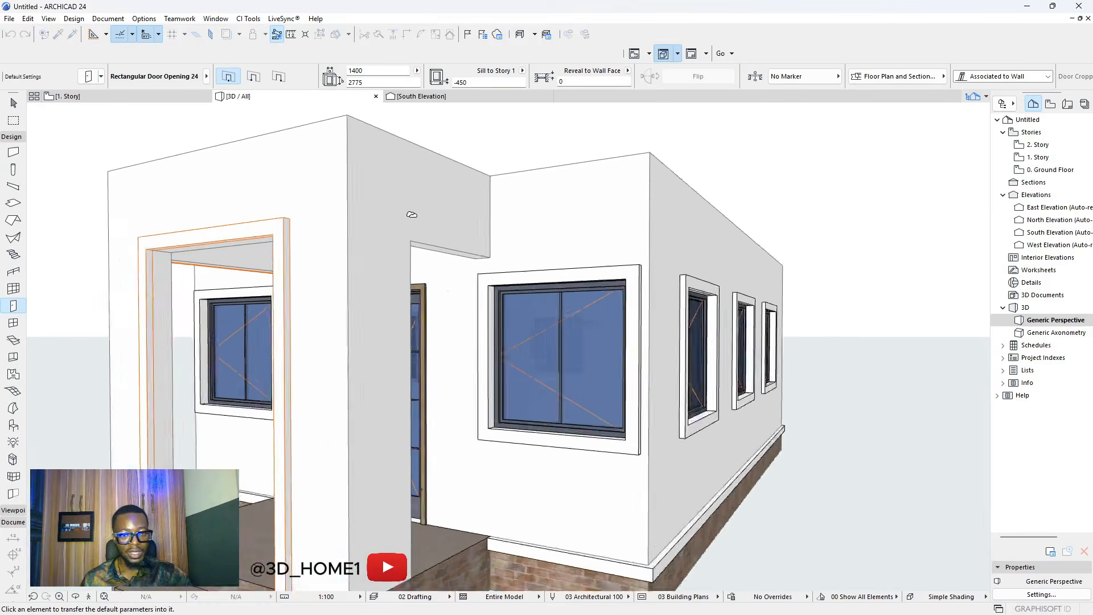
scroll(412, 215, "up", 1)
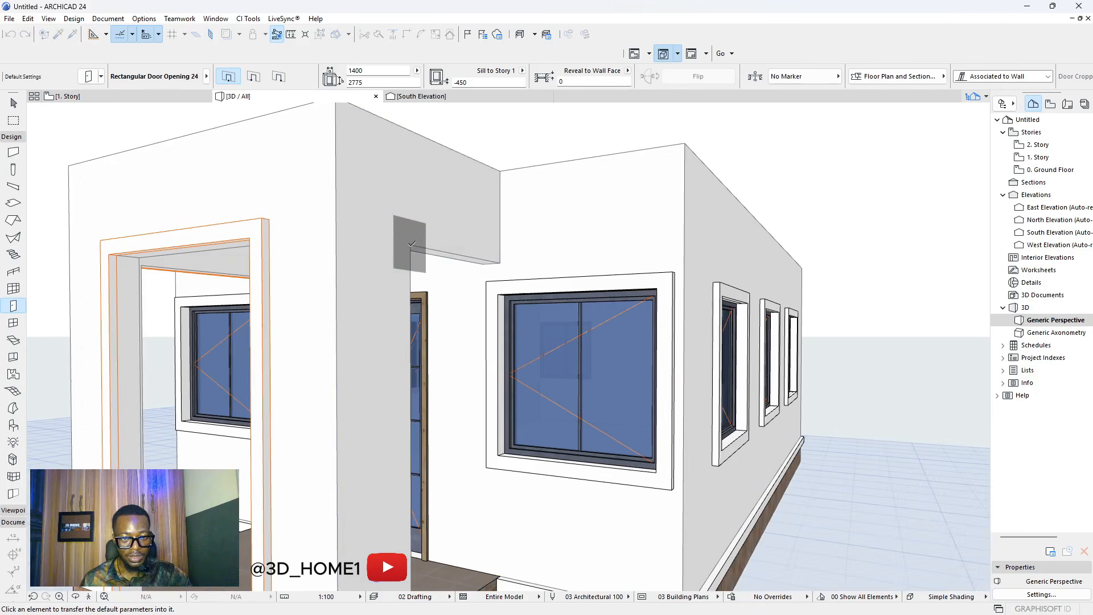
left_click(412, 244, "ctrl+alt")
key("Escape")
scroll(486, 208, "down", 2)
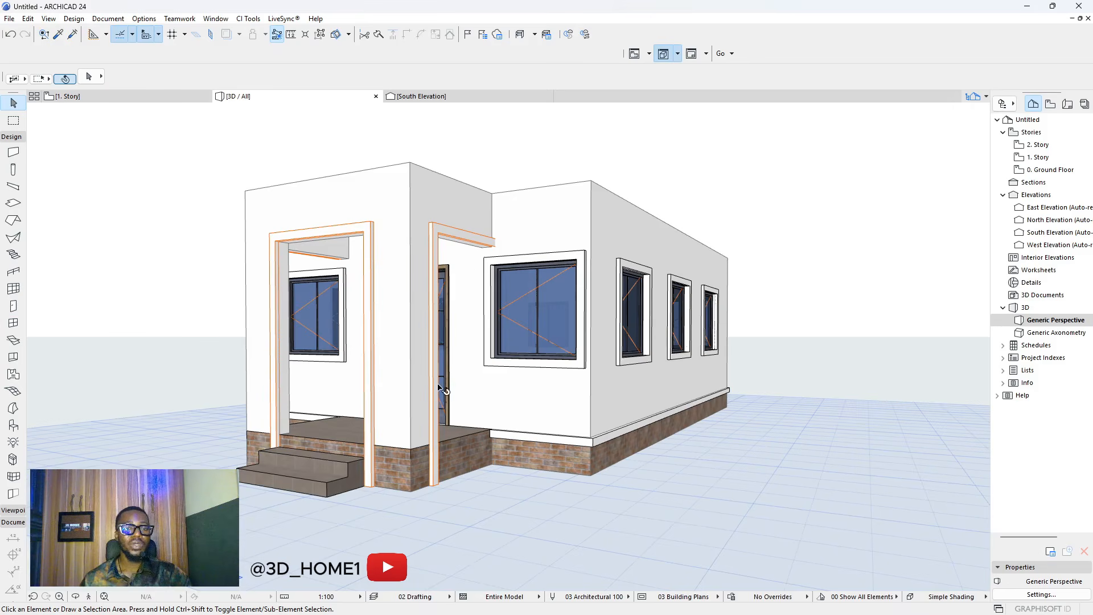
- In the 1. Story plan, move the reference drawing beside the model so its lower wall corner meets the building's outer corner
left_click(95, 96)
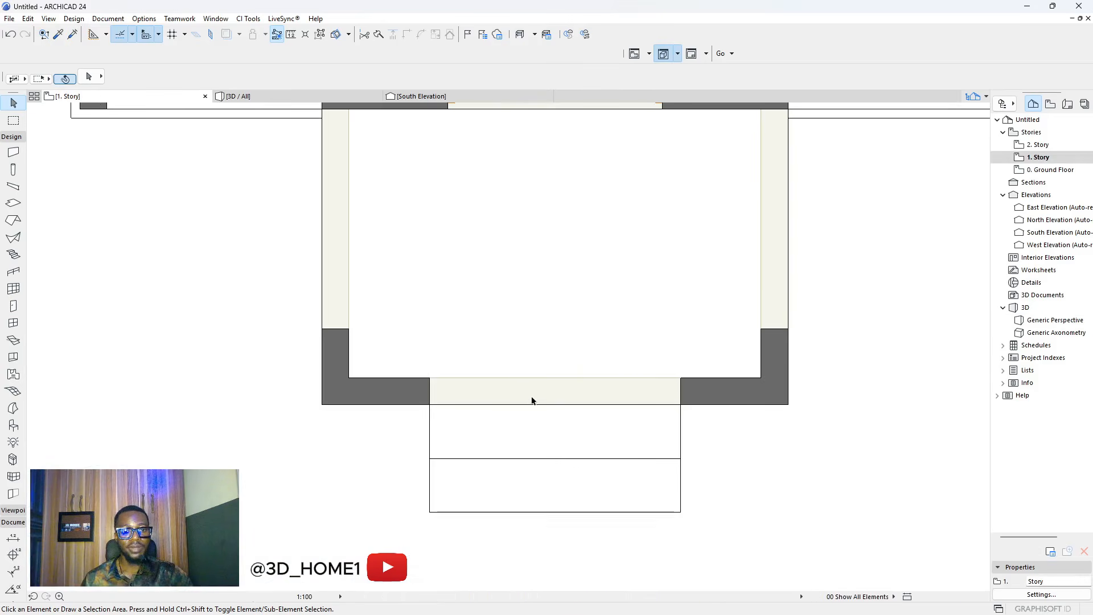
scroll(578, 468, "down", 6)
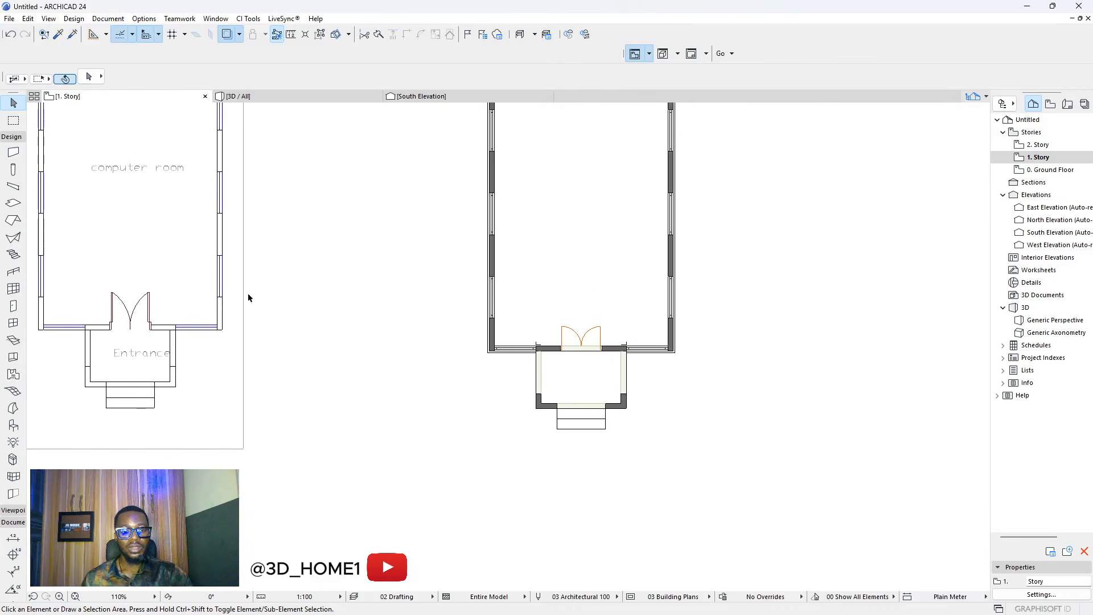
left_click(191, 294)
left_click(190, 292)
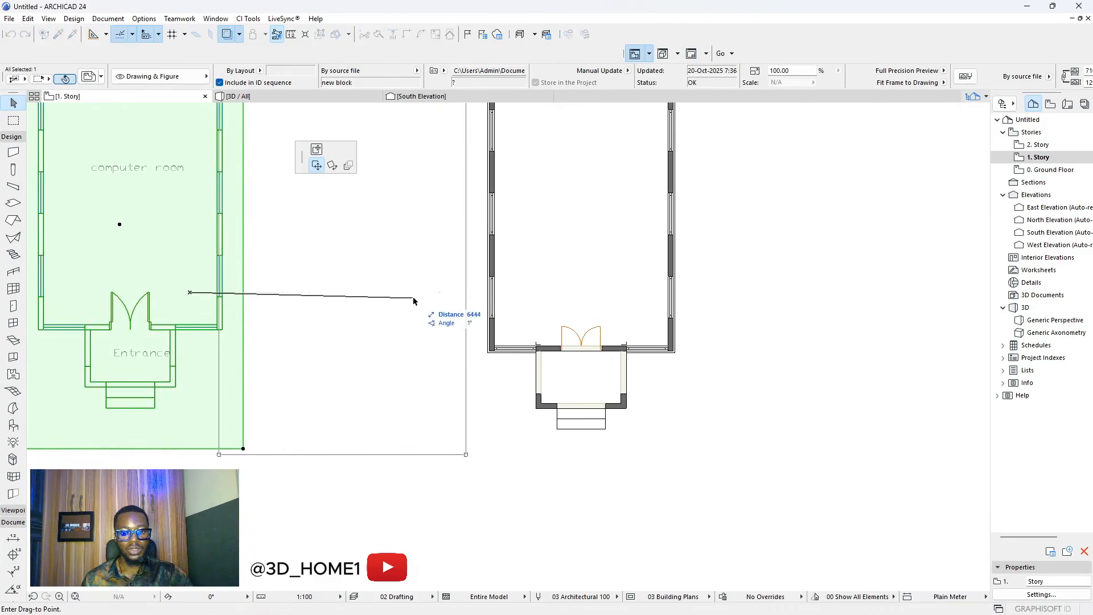
left_click(445, 297)
scroll(447, 299, "up", 6)
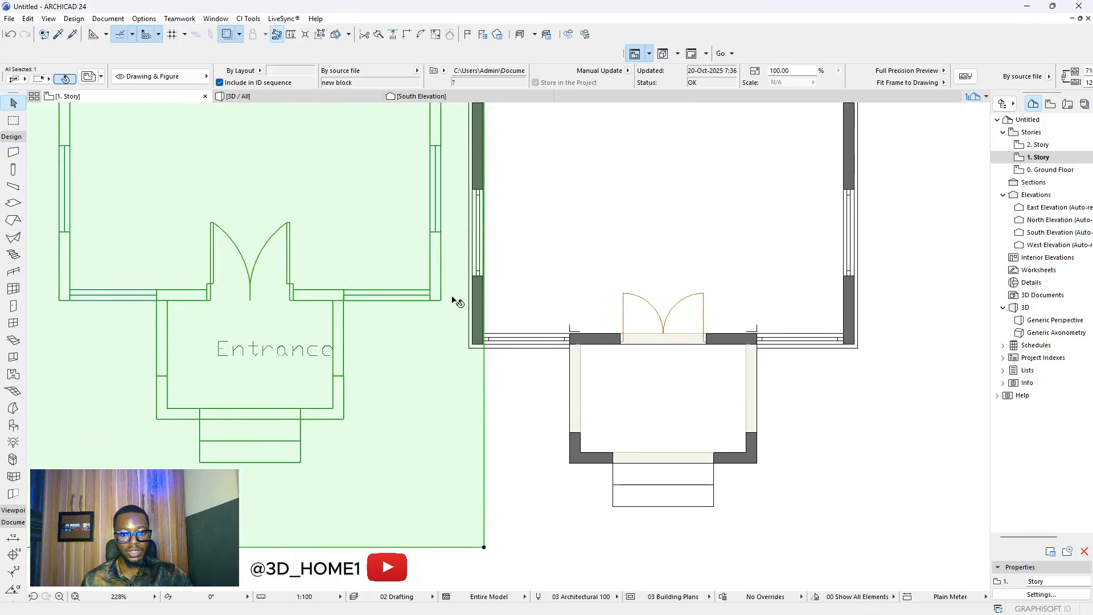
left_click(432, 307)
scroll(474, 379, "up", 2)
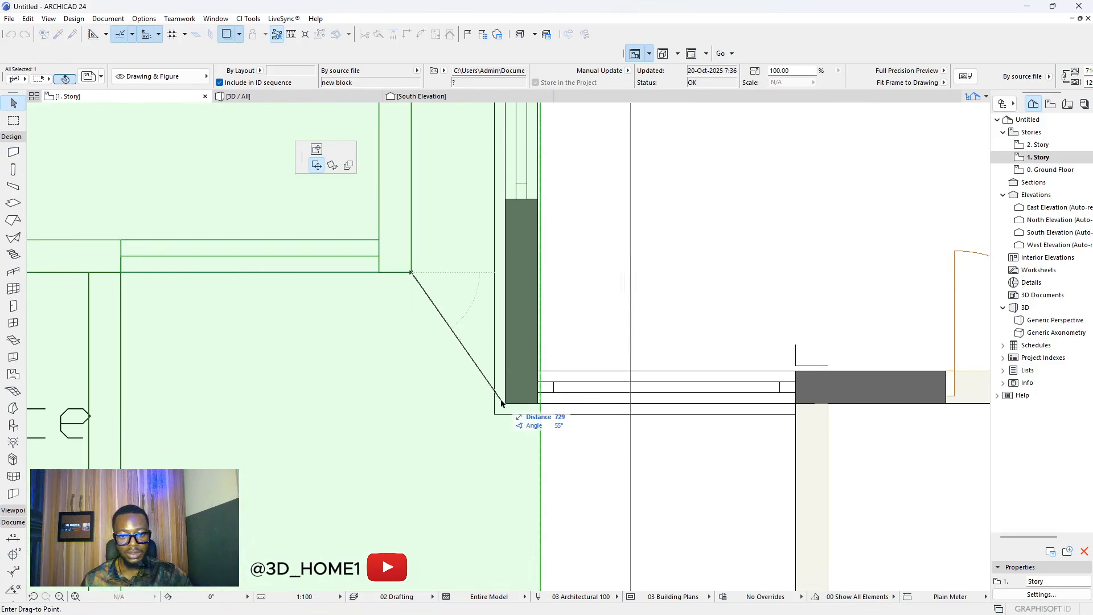
left_click(505, 404)
scroll(542, 447, "down", 4)
left_click(546, 444)
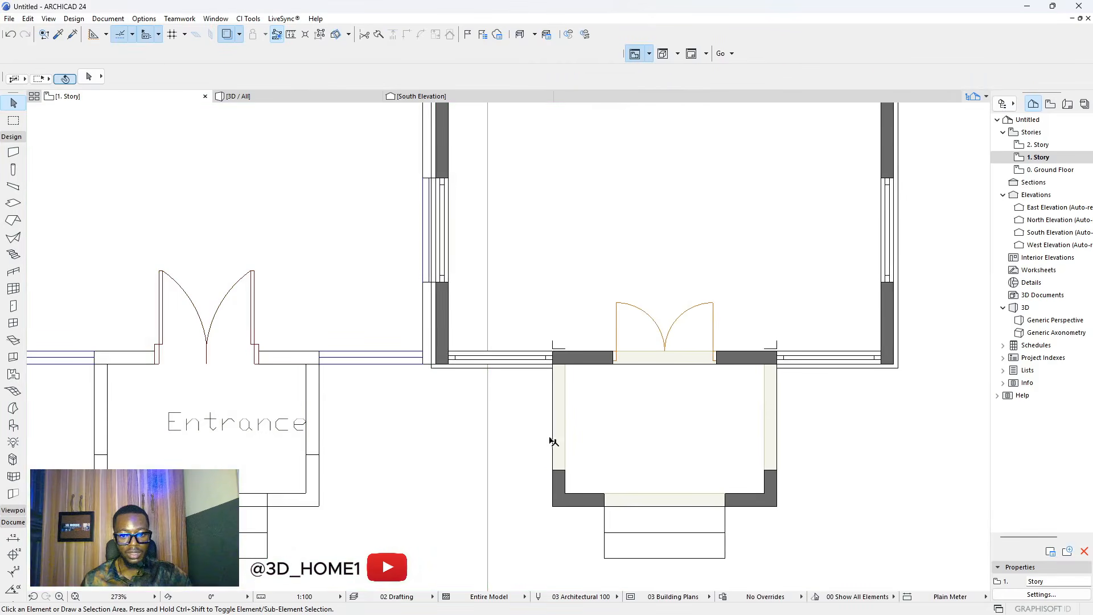
- Stretch the lower end of the porch's west side opening to line up with the entrance opening edge on the reference drawing
left_click(562, 456)
scroll(556, 471, "up", 4)
left_click(550, 471)
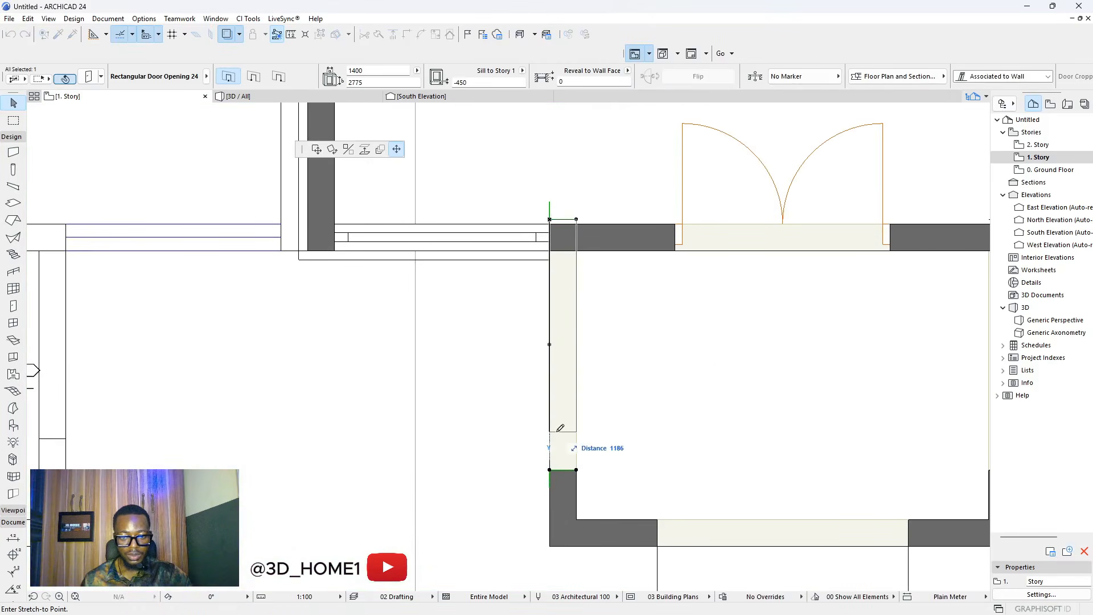
scroll(557, 434, "down", 4)
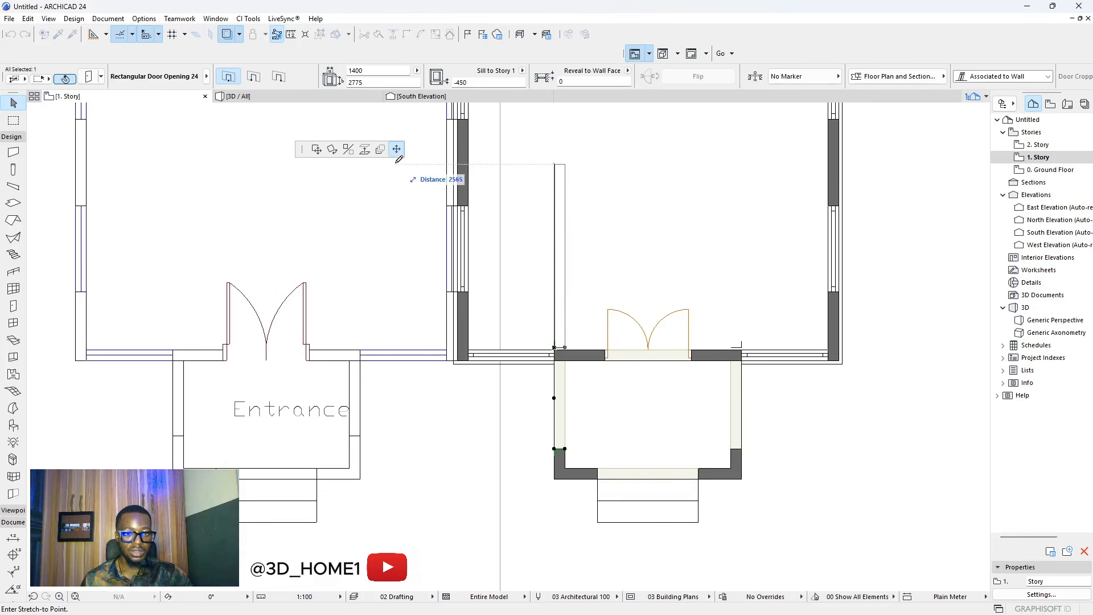
scroll(388, 439, "up", 2)
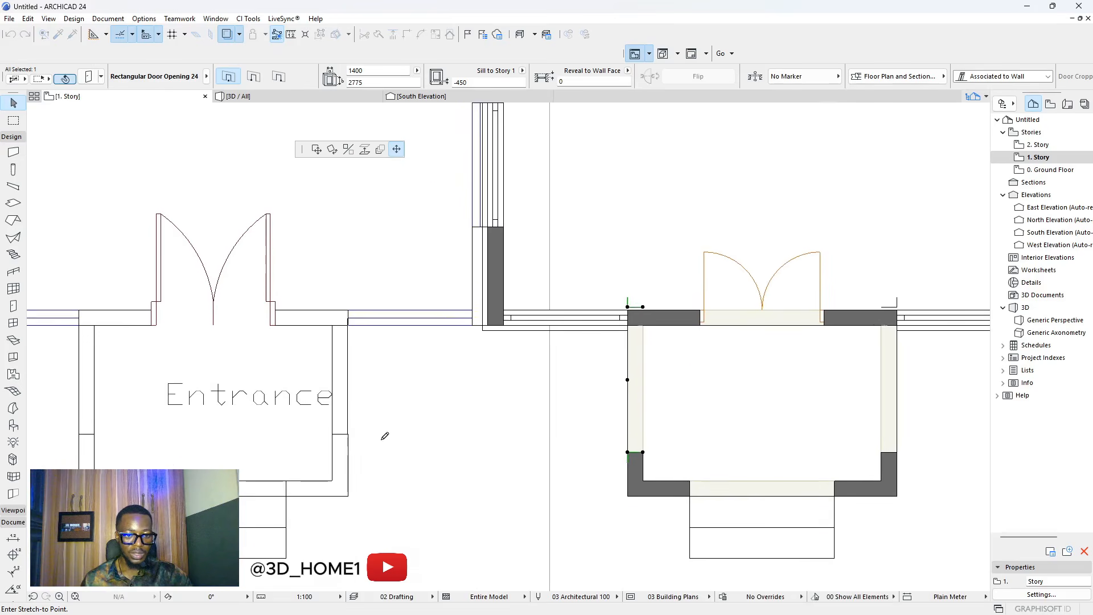
left_click(348, 434)
key("Escape")
scroll(458, 422, "down", 4)
scroll(689, 451, "up", 3)
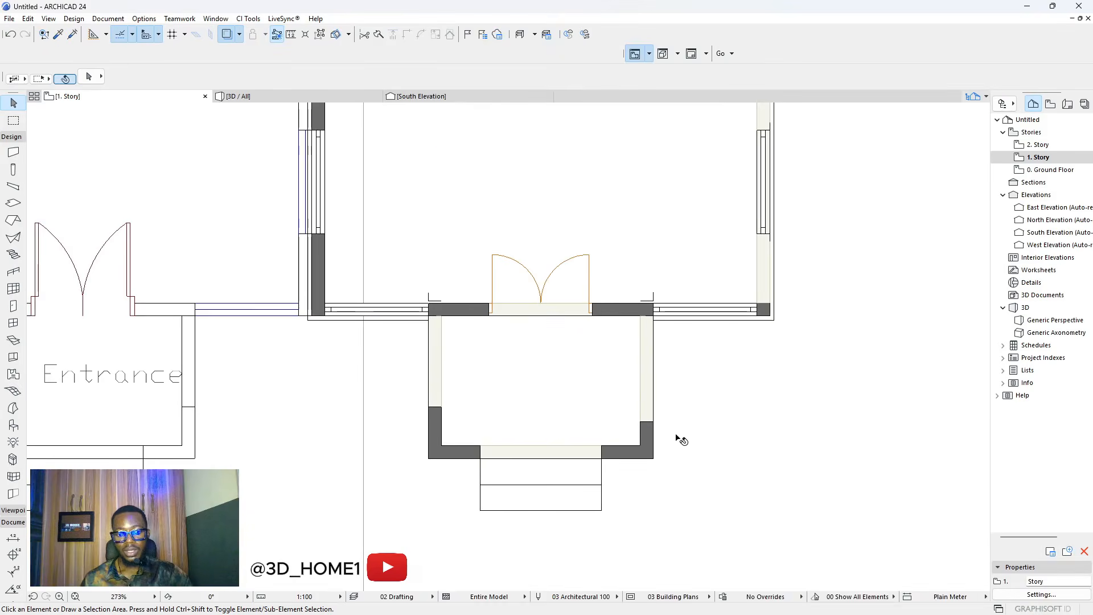
- Stretch the lower end of the porch's east side opening to line up with the end of the west side opening
left_click(646, 407)
left_click(640, 422)
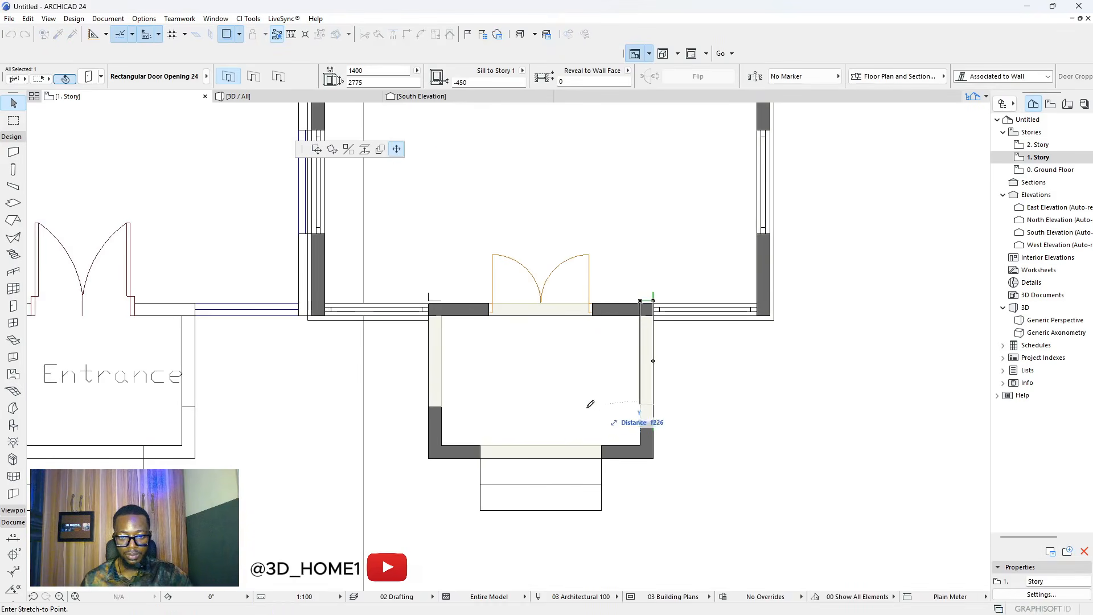
left_click(441, 407)
key("Escape")
scroll(743, 429, "down", 4)
- Move the reference drawing away from the modelled floor plan into the empty space to its west
left_click(443, 370)
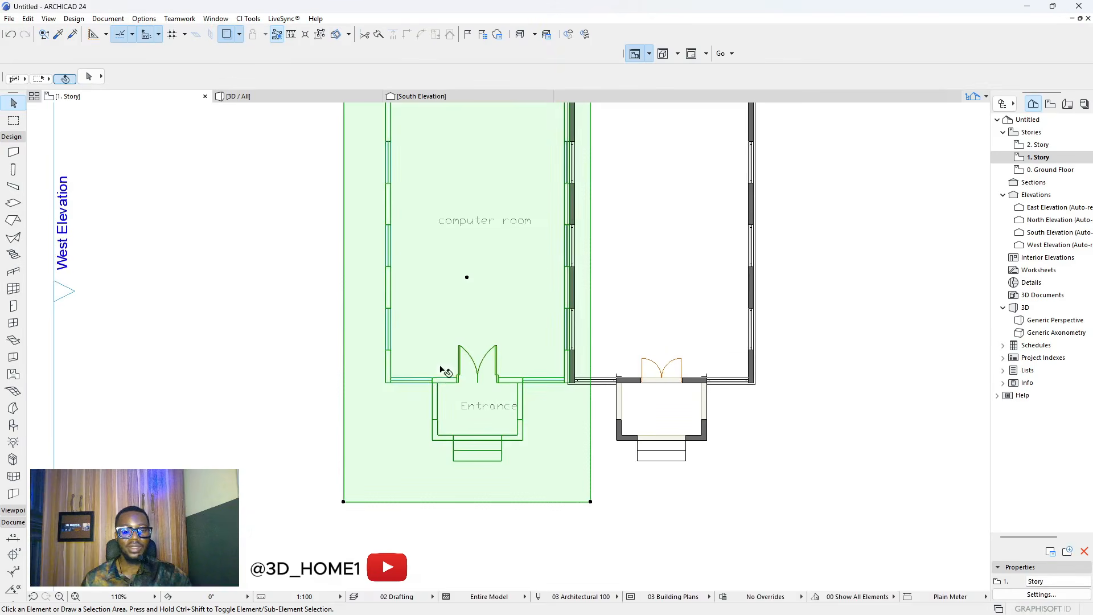
left_click(444, 375)
left_click(237, 378)
key("Escape")
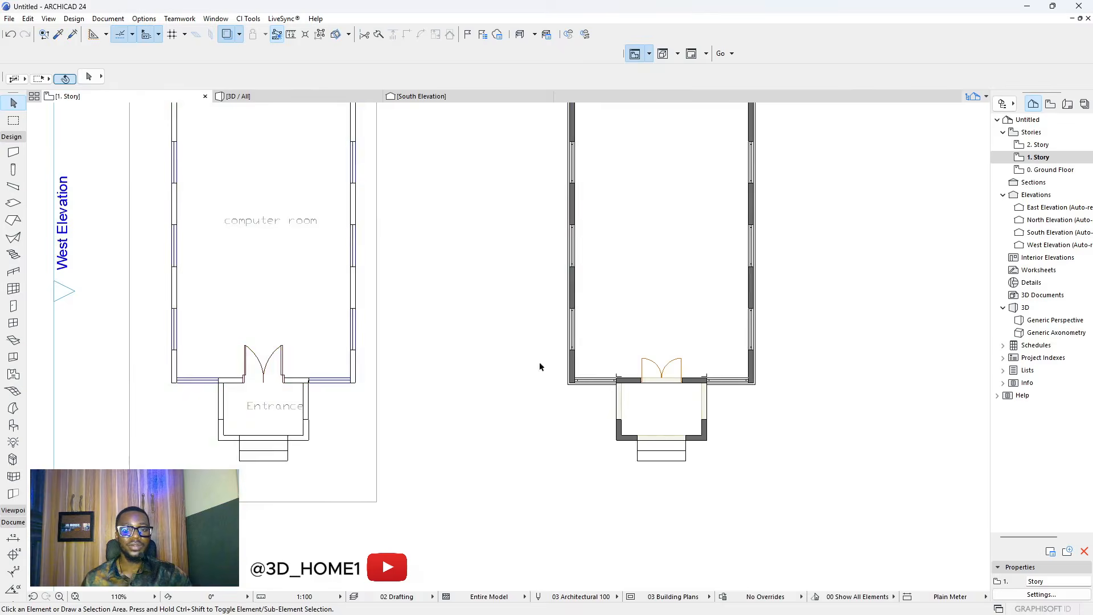
scroll(539, 298, "down", 3)
- In 3D, pick up the brick plinth wall's parameters and draw a wall from the west side casing's base to the porch corner
left_click(330, 96)
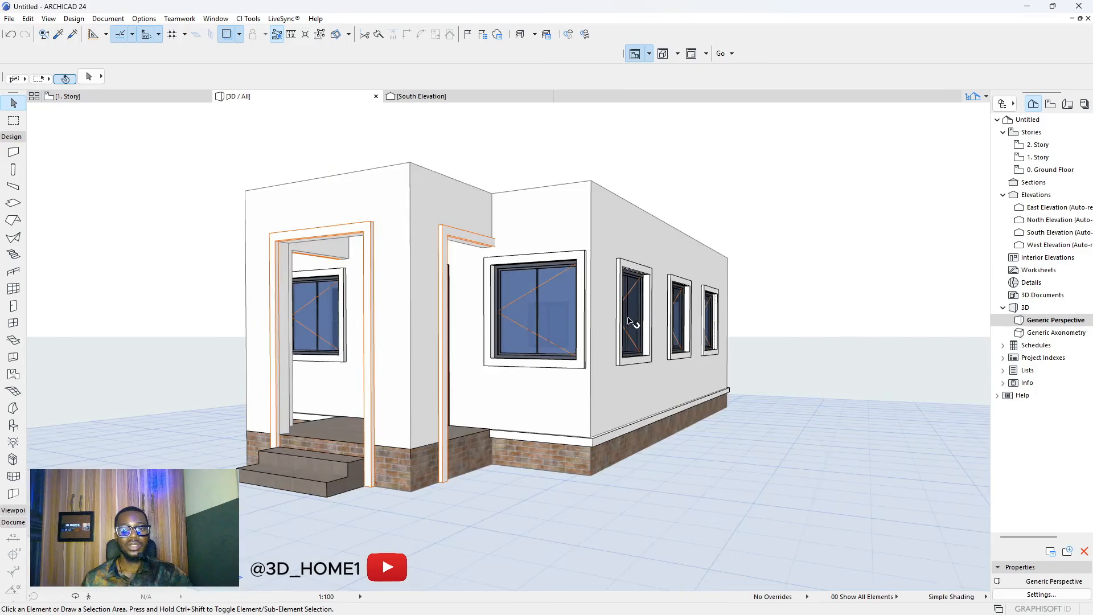
middle_click_drag(502, 388, 709, 439, "shift")
scroll(566, 486, "up", 8)
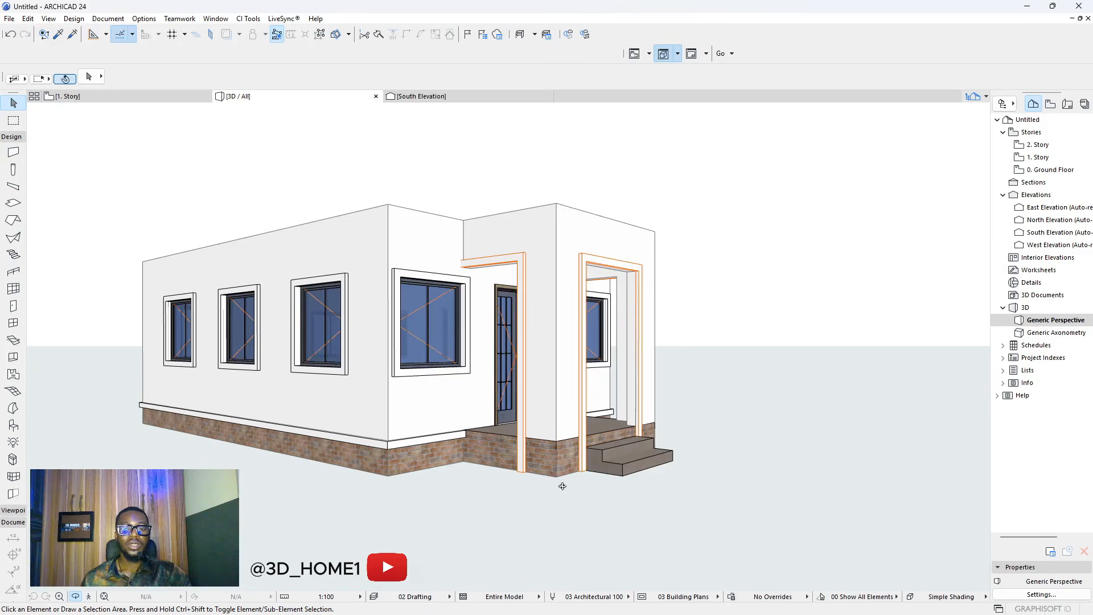
scroll(508, 344, "down", 6)
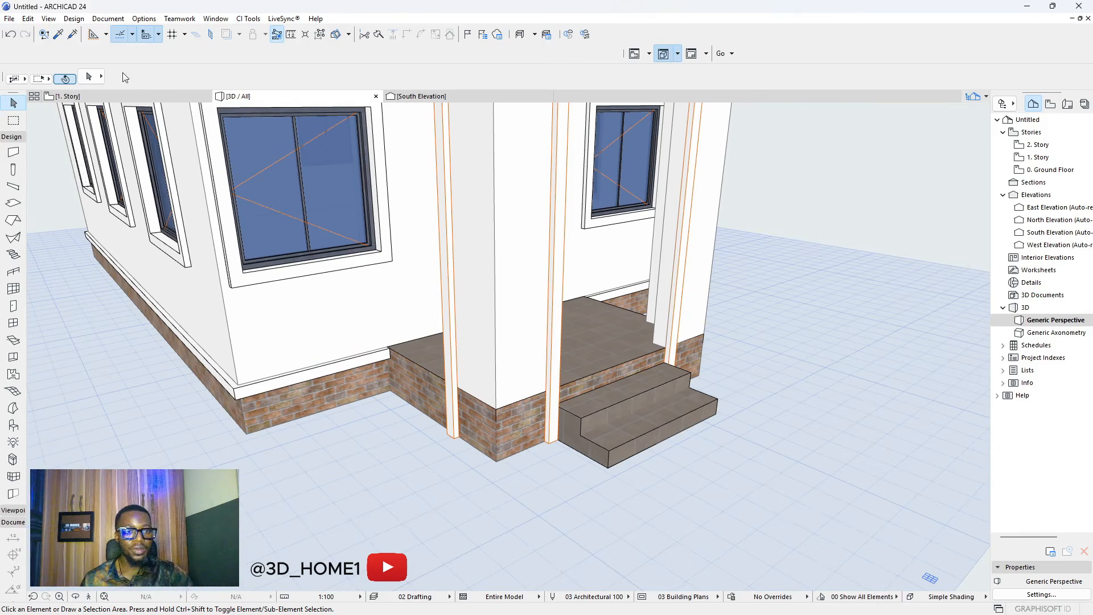
scroll(482, 423, "up", 1)
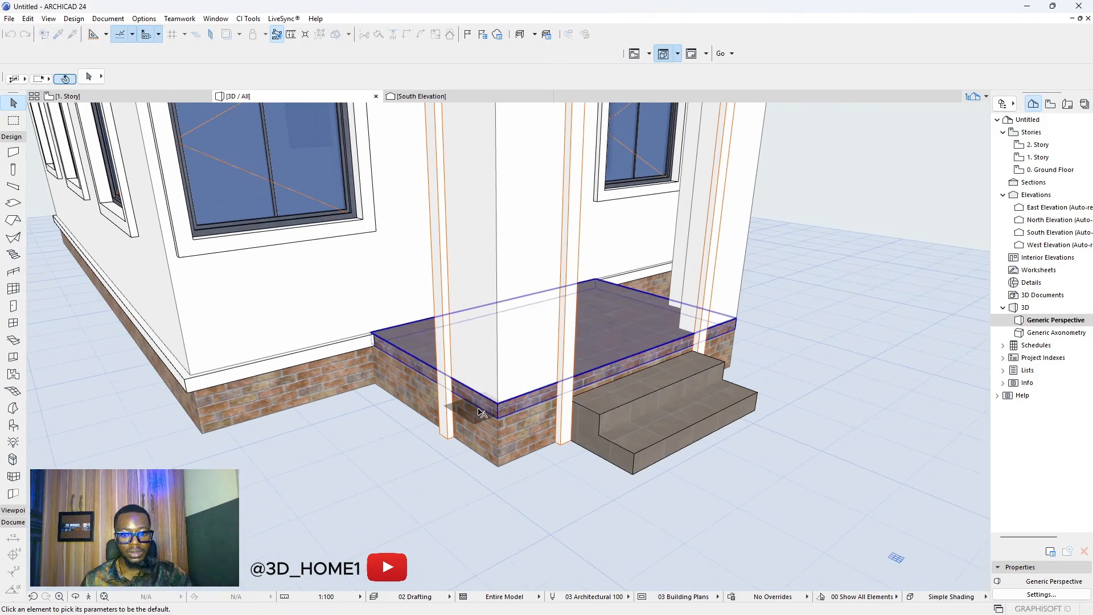
left_click(481, 432, "alt")
scroll(453, 442, "up", 1)
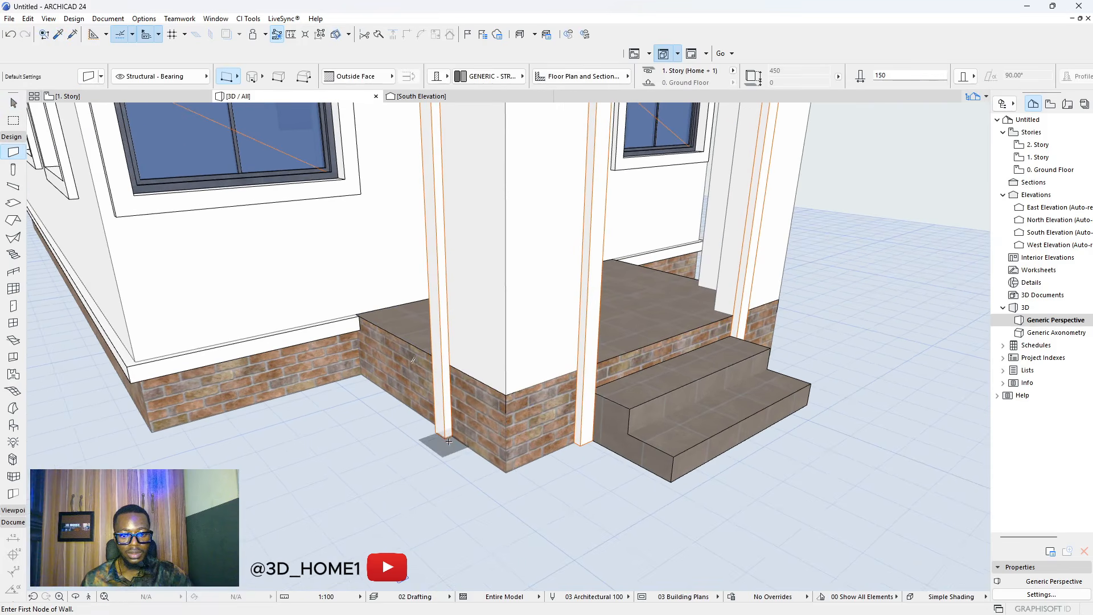
left_click(451, 437)
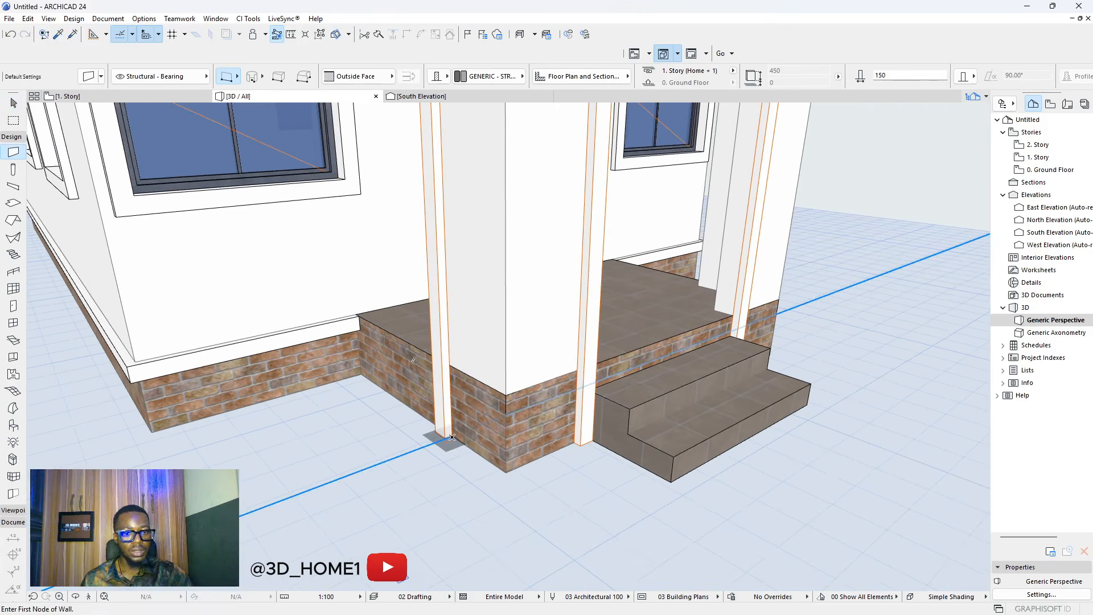
left_click(507, 471)
- Draw another brick plinth wall along the porch front, from the same corner to the front opening's casing beside the steps
middle_click_drag(507, 347, 284, 468, "shift")
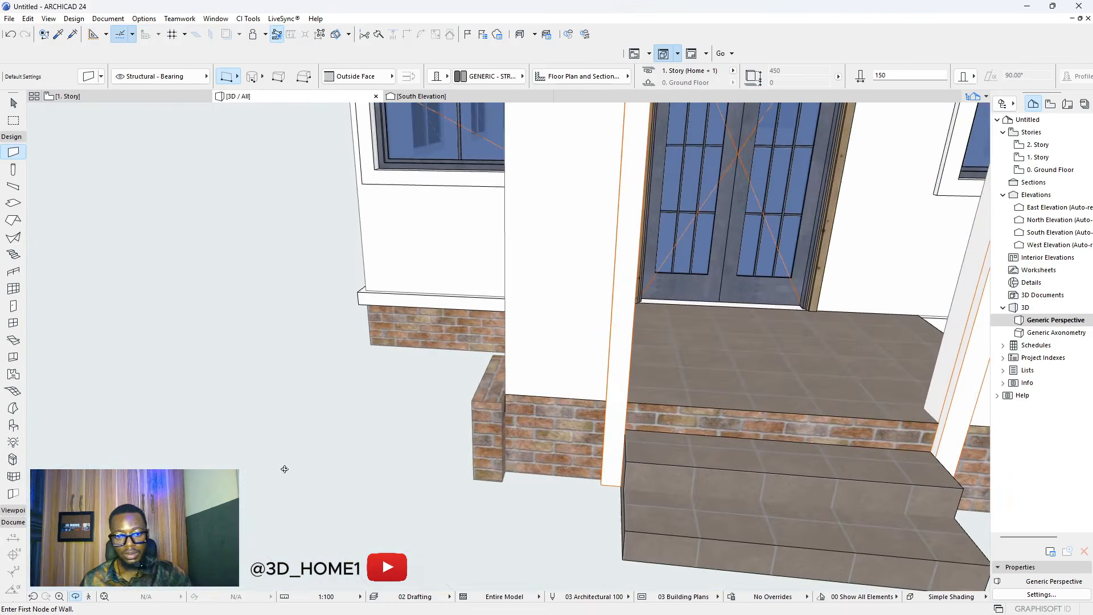
scroll(586, 490, "up", 3)
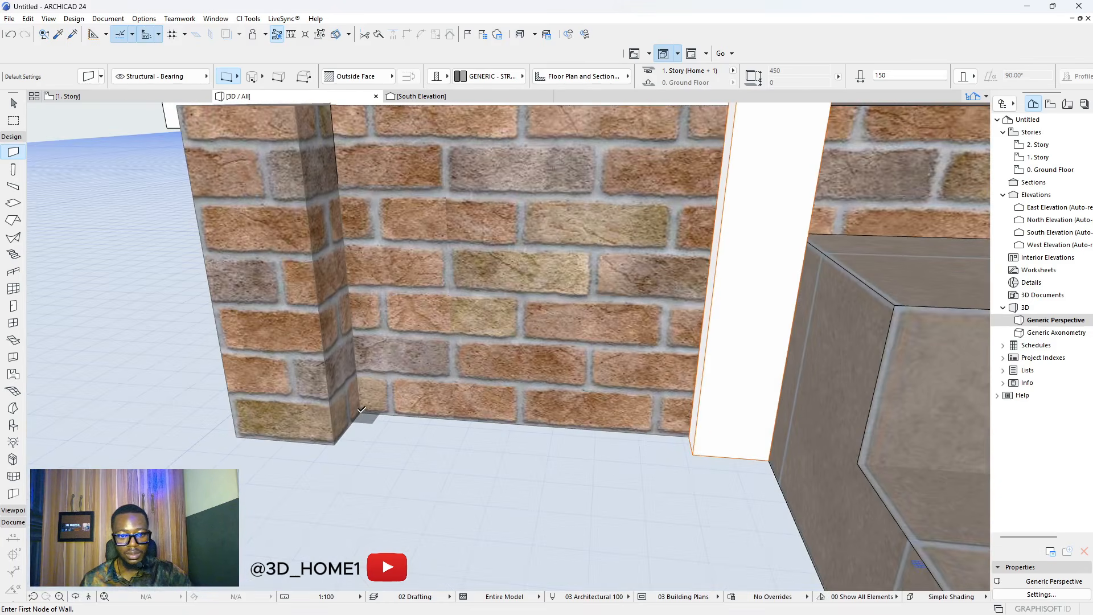
left_click(361, 414)
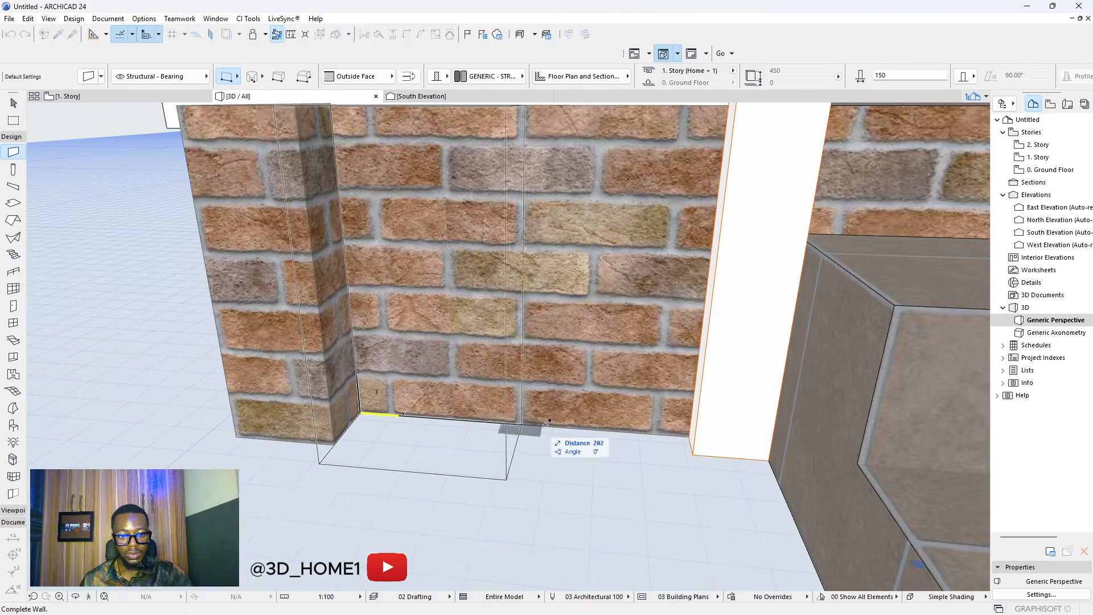
left_click(691, 431)
key("Escape")
scroll(571, 488, "down", 7)
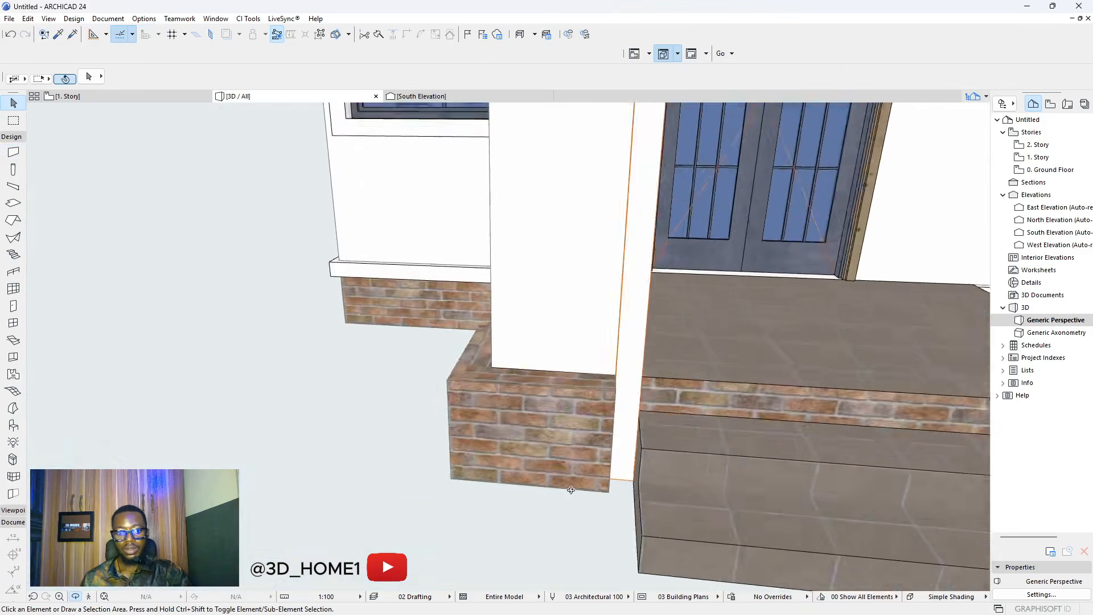
- Pick up the brick plinth wall's parameters and draw a 500 mm wall along the porch front, from the front opening's east casing to the corner
middle_click_drag(515, 510, 436, 501, "shift")
scroll(630, 530, "up", 3)
middle_click_drag(630, 530, 450, 493, "shift")
scroll(511, 488, "up", 3)
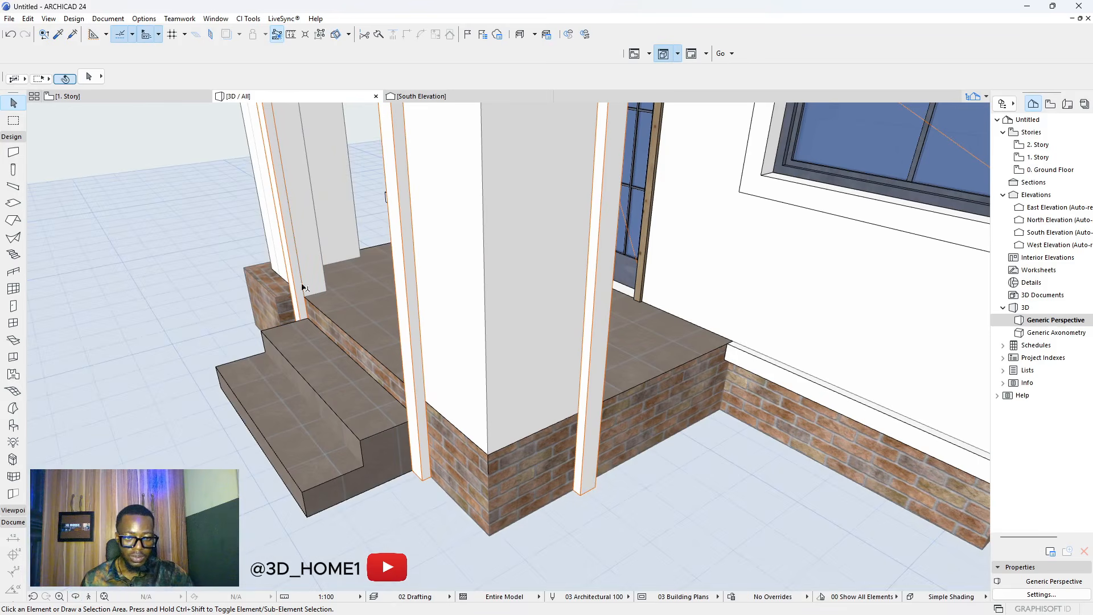
left_click(59, 36)
scroll(431, 439, "up", 1)
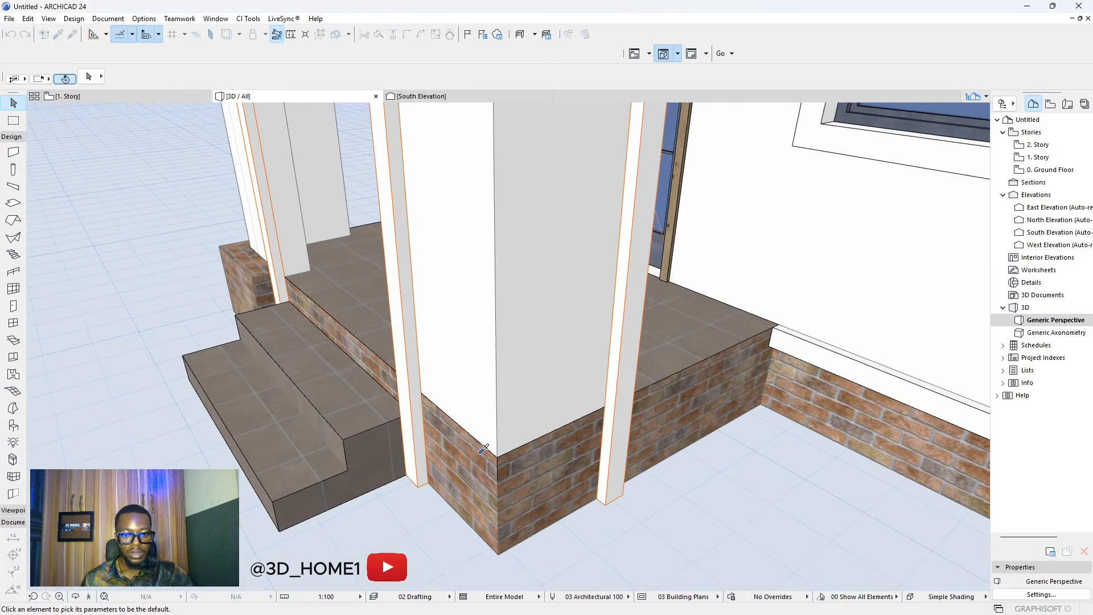
left_click(495, 485)
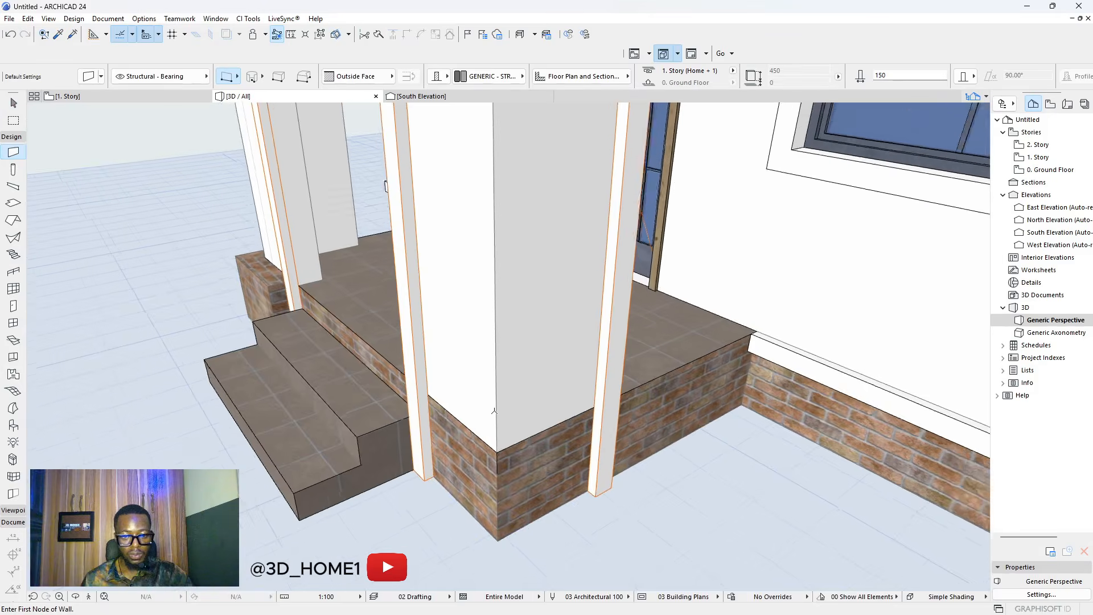
scroll(374, 420, "up", 5)
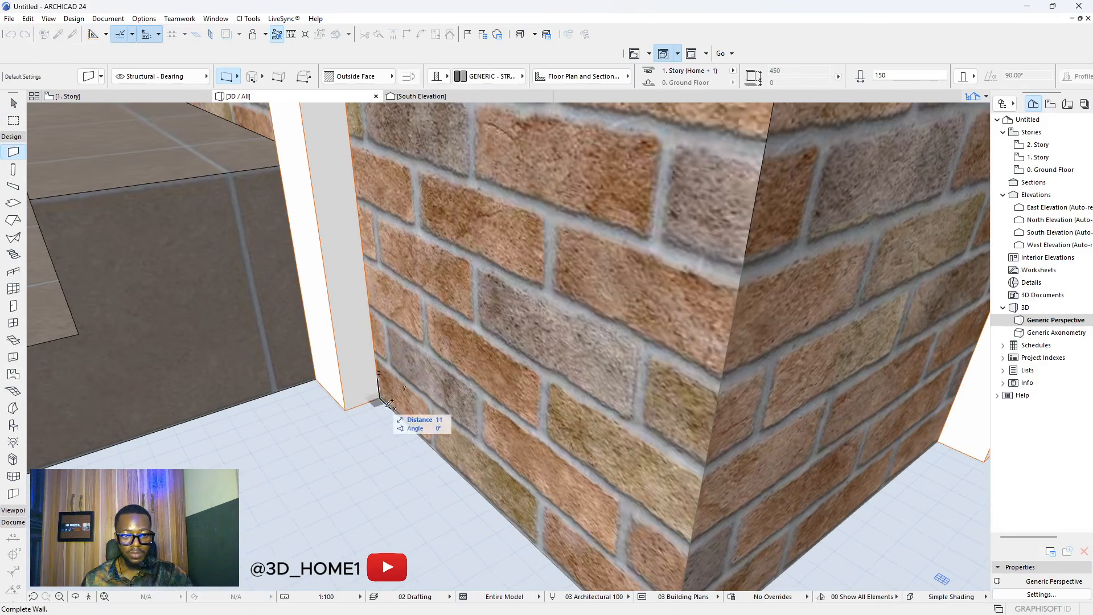
scroll(393, 406, "down", 5)
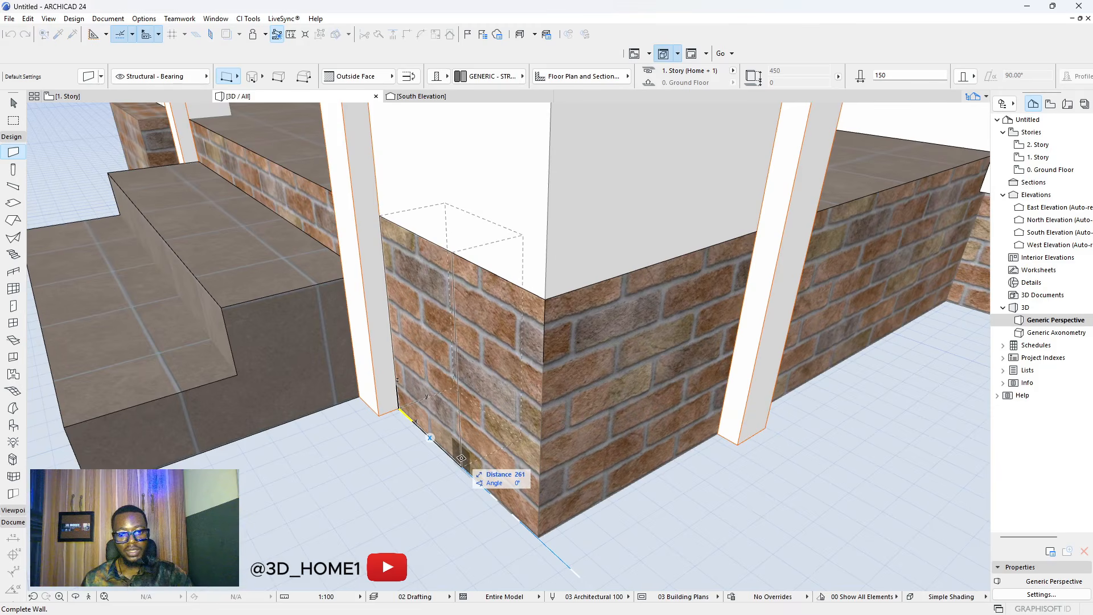
scroll(460, 457, "down", 2)
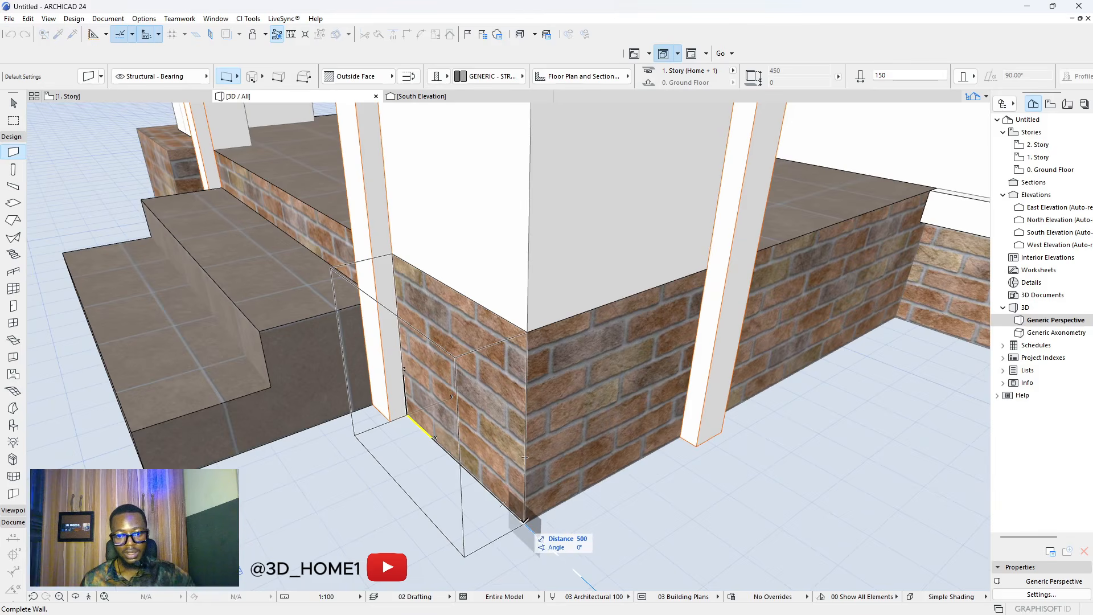
left_click(525, 520)
- Draw another brick plinth wall along the porch's east side, from the corner to the side opening's casing
scroll(513, 497, "up", 10)
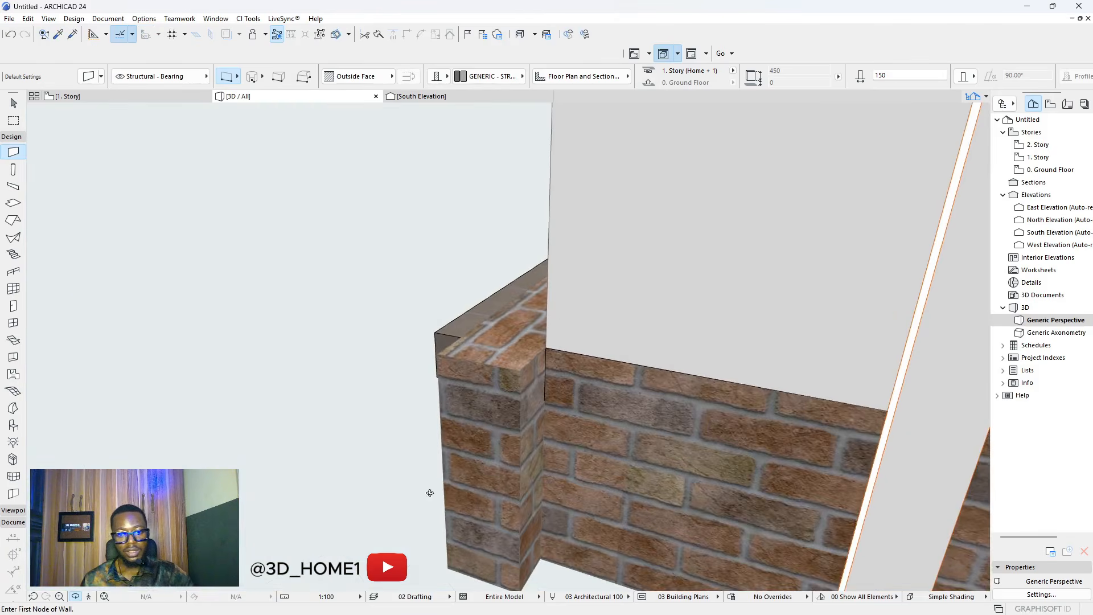
scroll(433, 401, "down", 5)
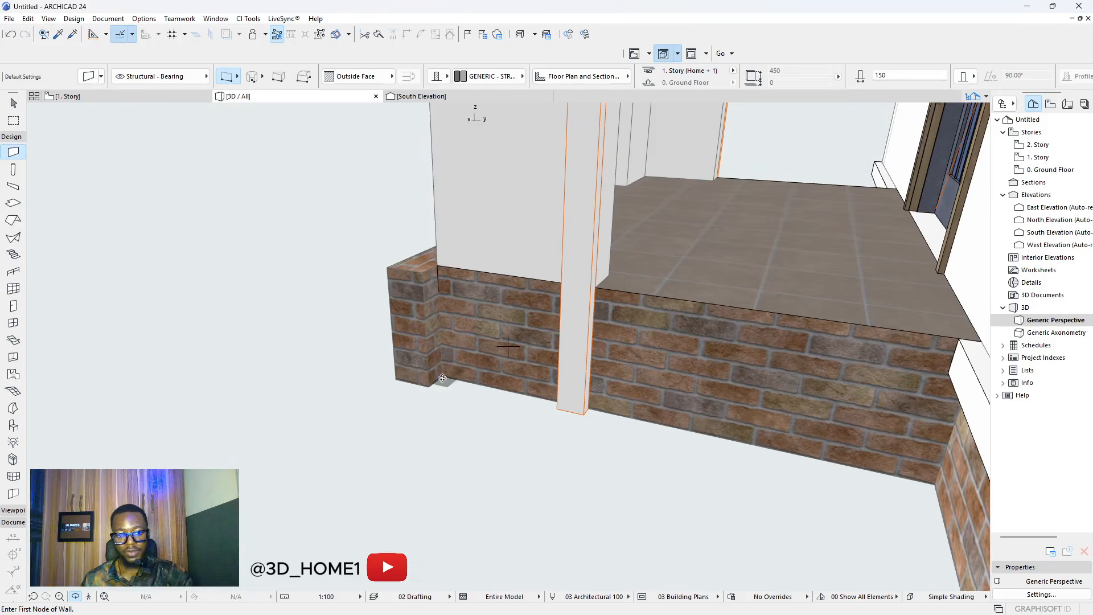
scroll(443, 378, "up", 3)
left_click(464, 378)
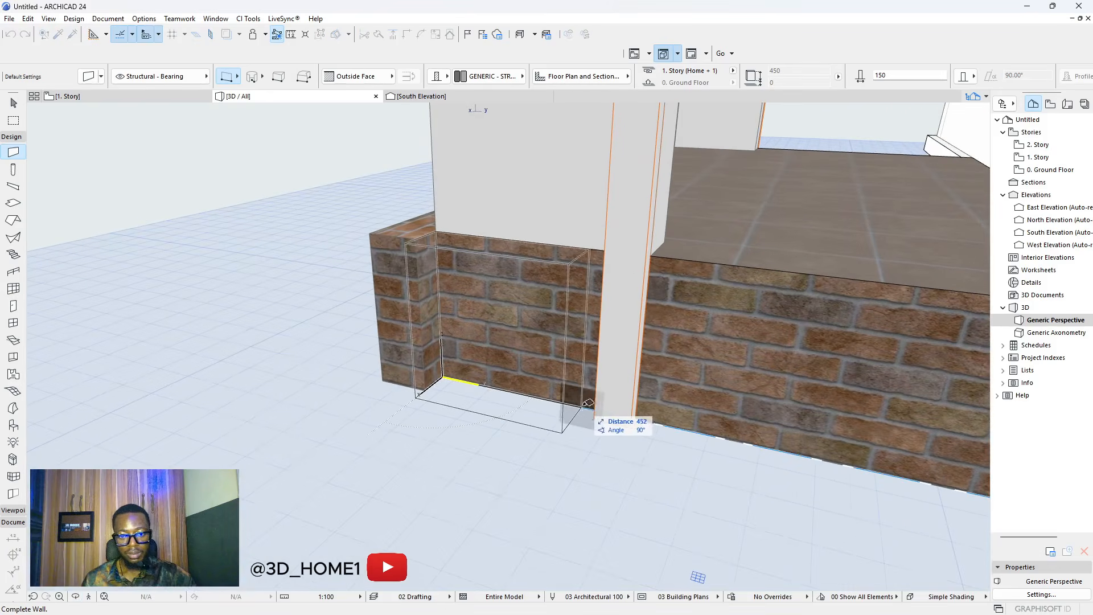
scroll(601, 424, "up", 5)
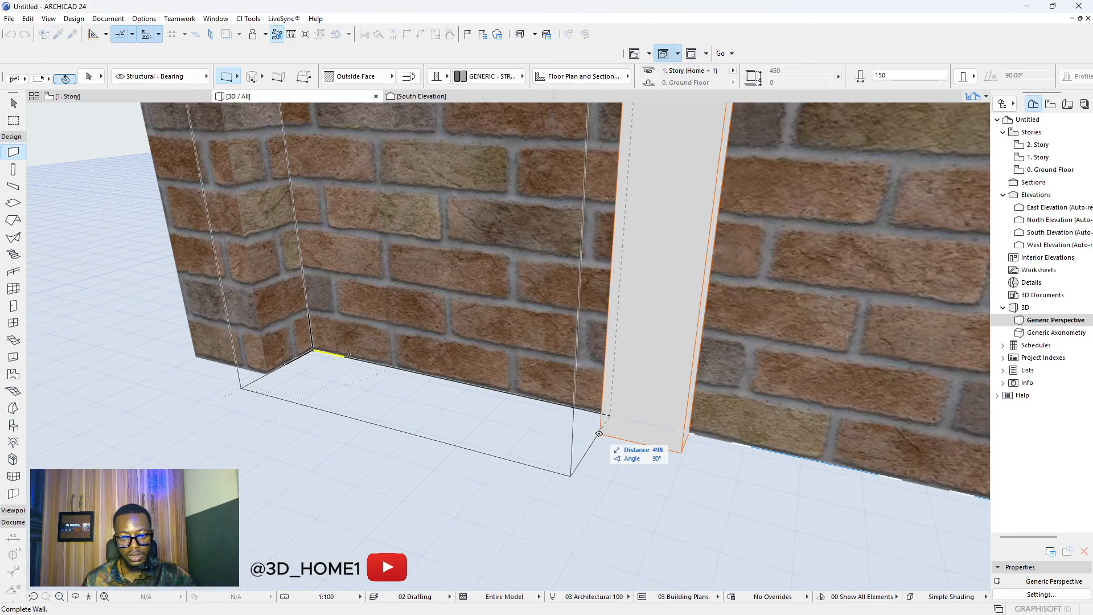
left_click(599, 434)
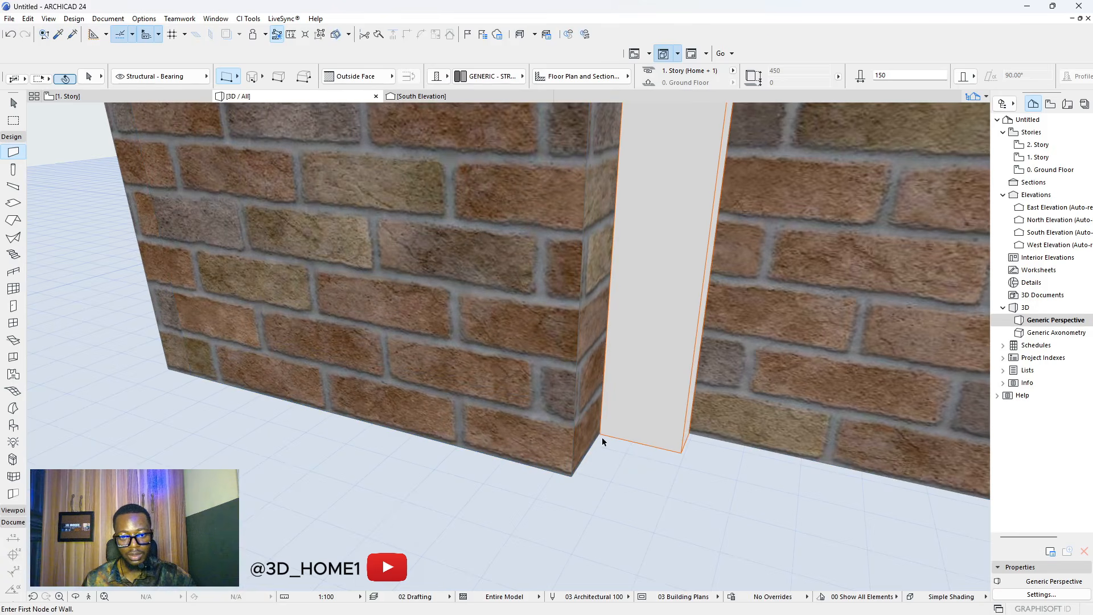
key("Escape")
- Examine the thickened brick plinths at both porch corners from the east, the front and the west
middle_click_drag(560, 434, 569, 461, "shift")
scroll(569, 461, "down", 5)
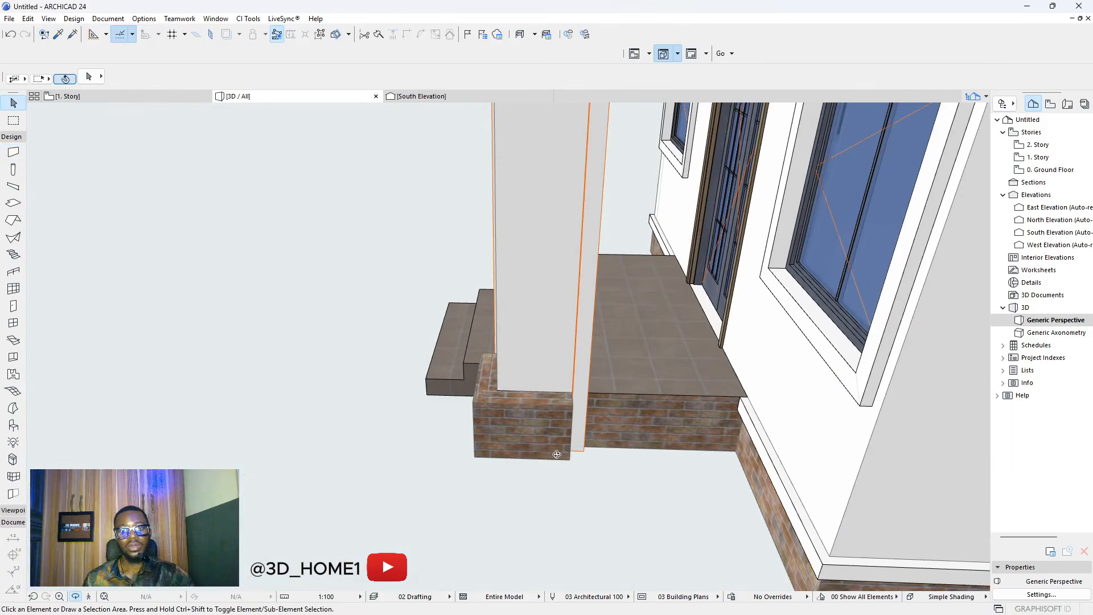
middle_click_drag(505, 444, 656, 409, "shift")
scroll(656, 409, "down", 3)
middle_click_drag(477, 456, 679, 406, "shift")
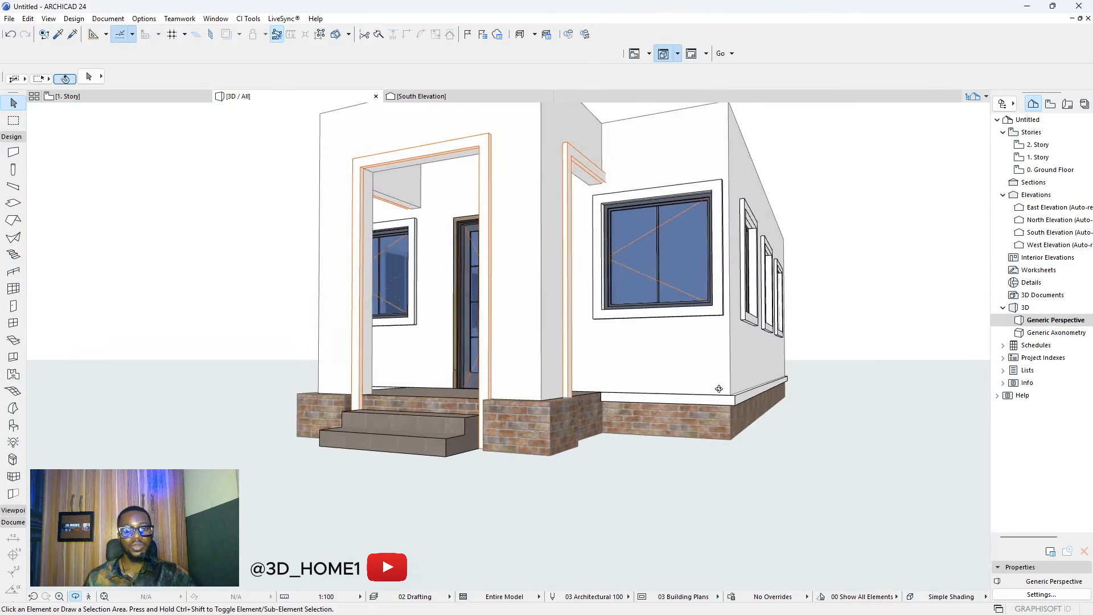
scroll(678, 406, "down", 2)
middle_click_drag(366, 410, 709, 447, "shift")
scroll(408, 439, "up", 2)
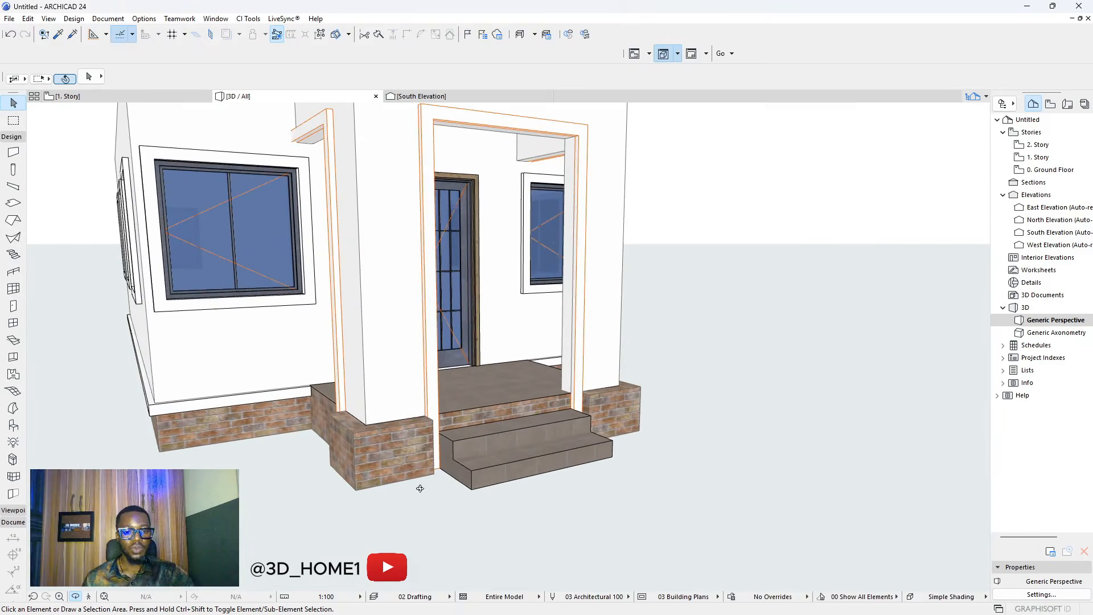
mouse_move(421, 489)
middle_mouse_down("shift")
mouse_move(362, 456)
mouse_move(423, 442)
mouse_move(419, 504)
middle_mouse_up("shift")
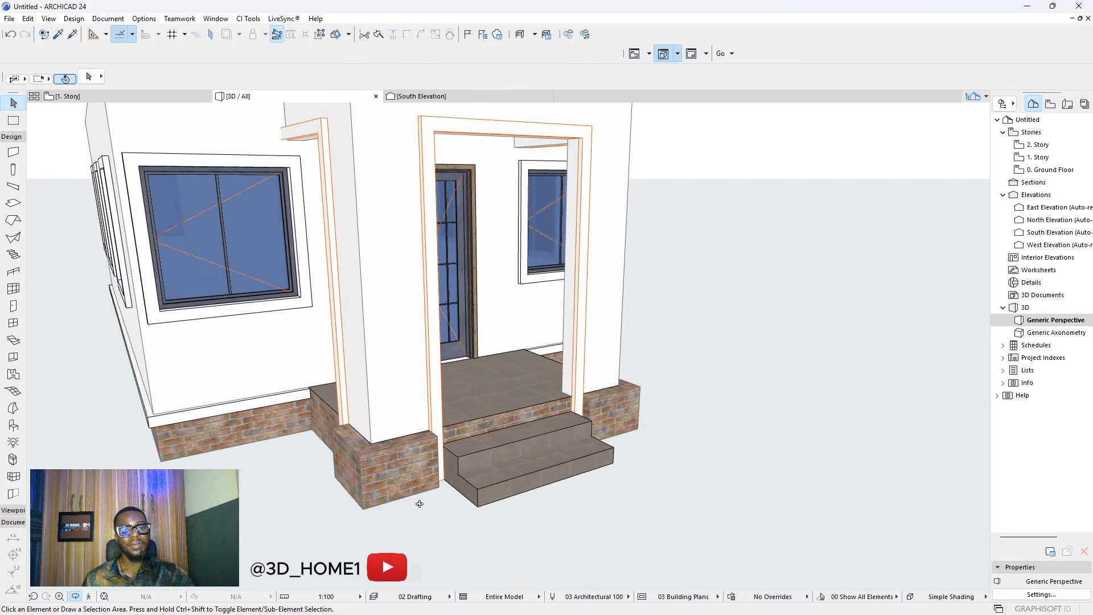
scroll(390, 458, "down", 2)
middle_click_drag(439, 457, 502, 481, "shift")
scroll(617, 444, "down", 2)
scroll(488, 399, "up", 2)
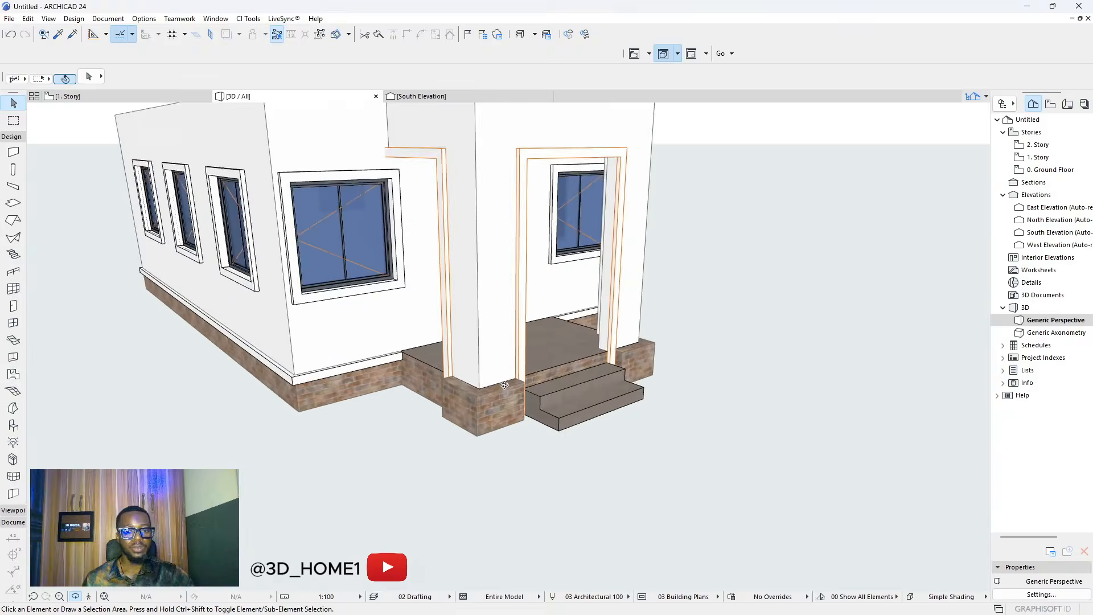
middle_click_drag(489, 399, 488, 420, "shift")
scroll(488, 420, "up", 2)
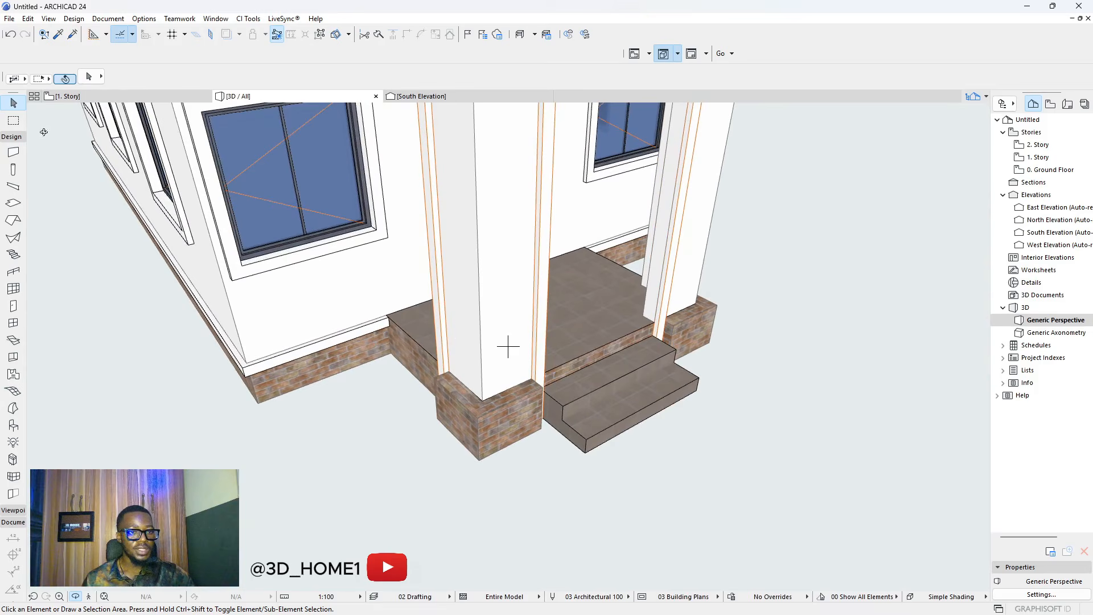
- Draw a rectangular slab on top of the porch's west side brick plinth, from the casing to the pillar corner
key("Escape")
left_click(12, 202)
scroll(499, 379, "up", 2)
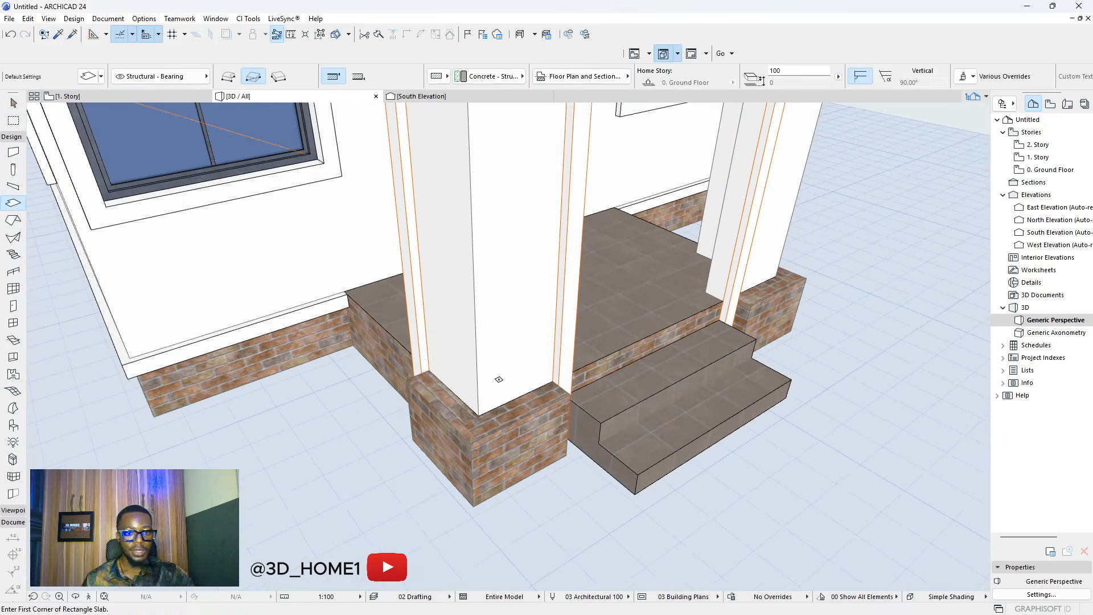
left_click(410, 381)
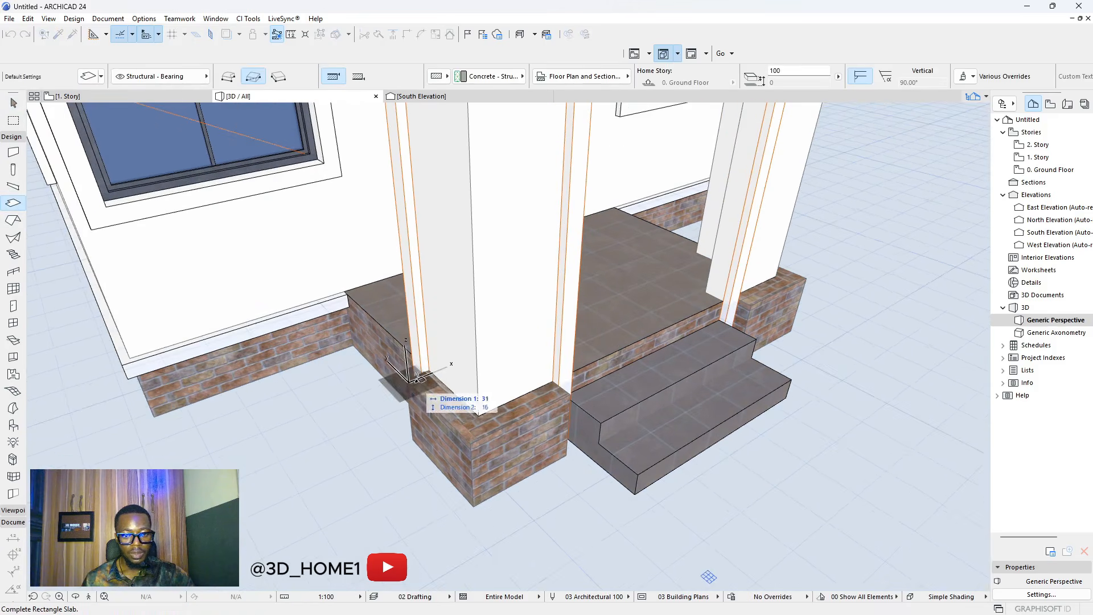
scroll(418, 377, "up", 2)
key("Escape")
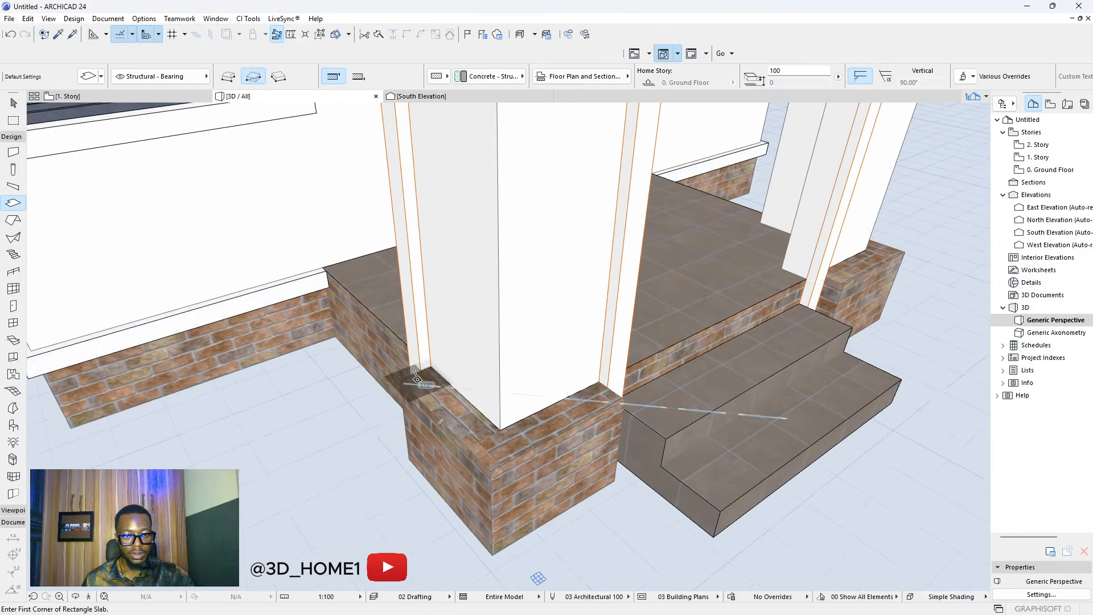
scroll(406, 374, "up", 3)
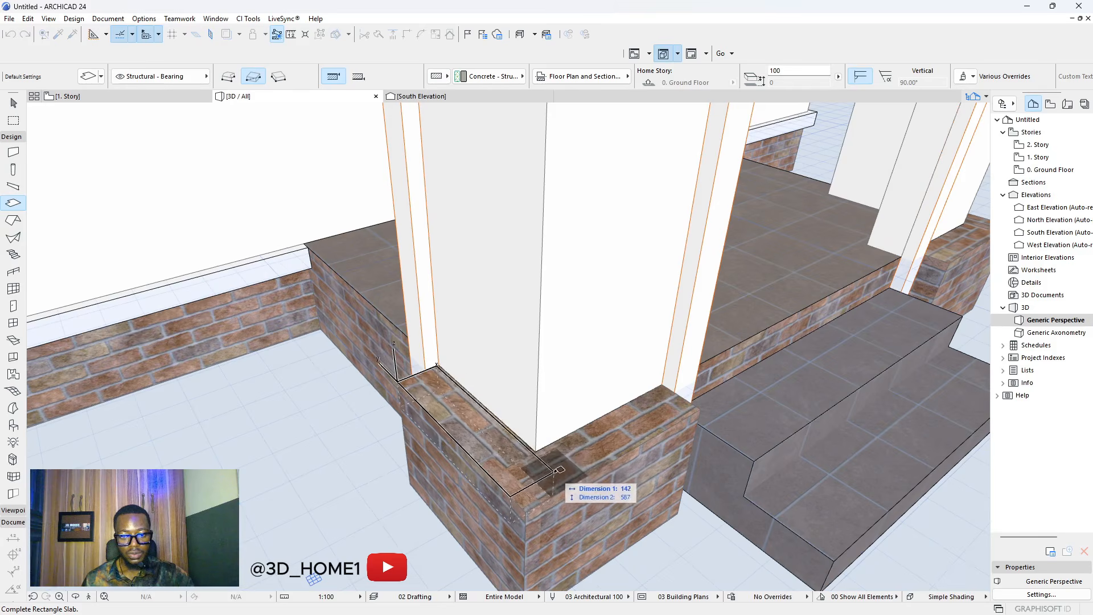
left_click(536, 451)
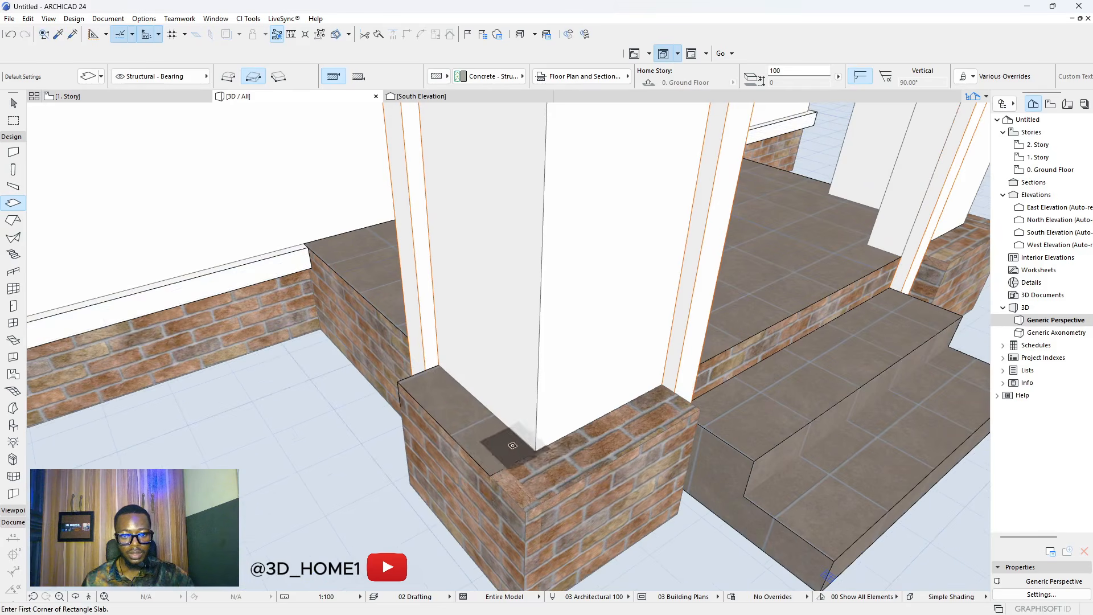
- Set the new plinth slab's thickness to 50 and all its surfaces to Paint - Titanium White
key("Escape")
left_click(478, 427)
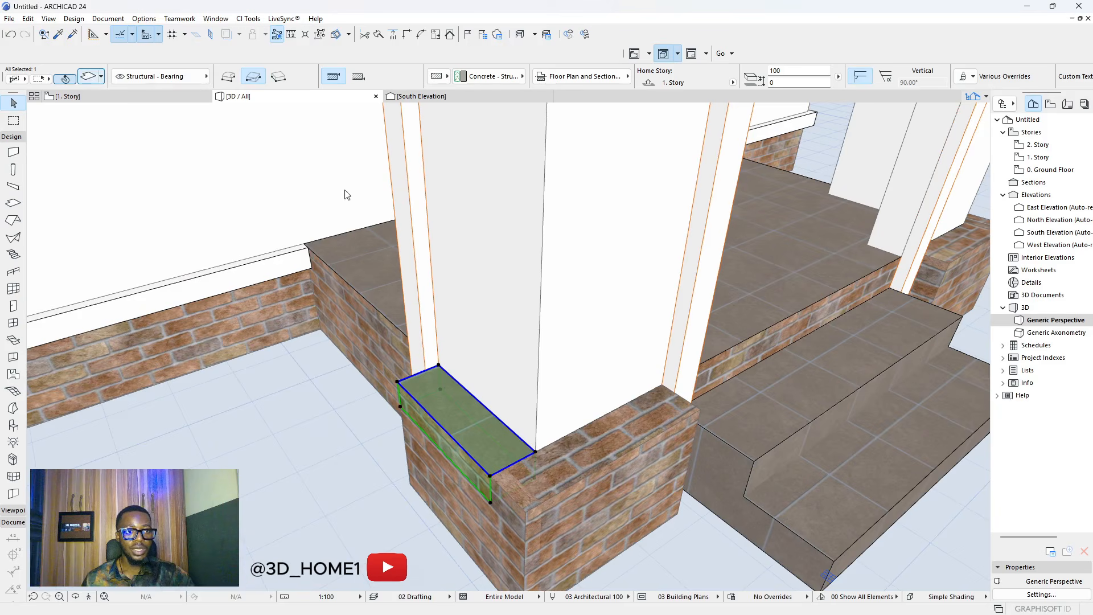
key("ctrl+t")
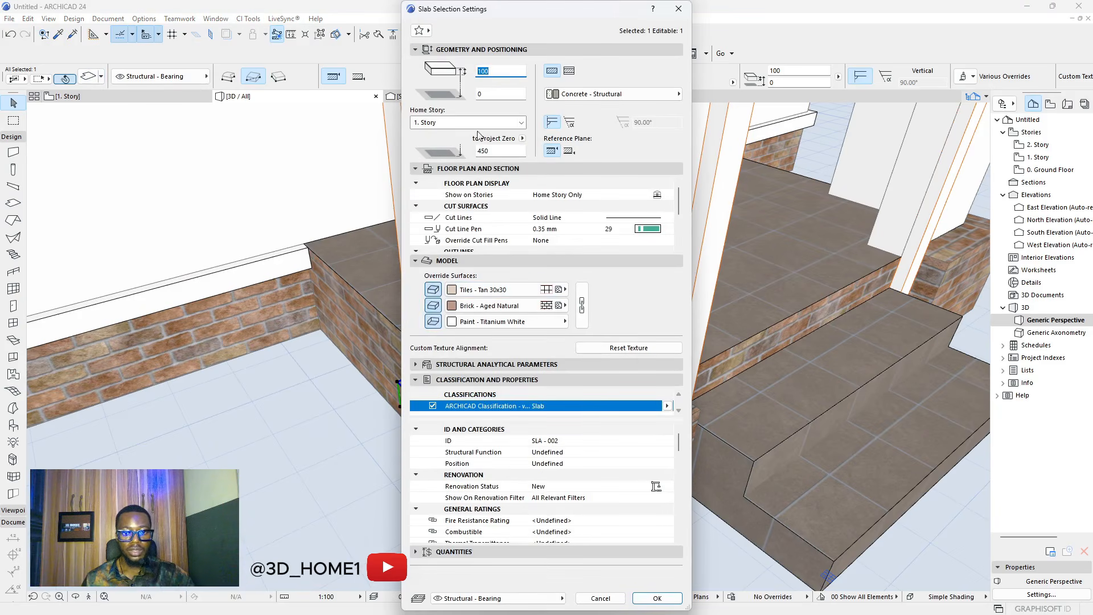
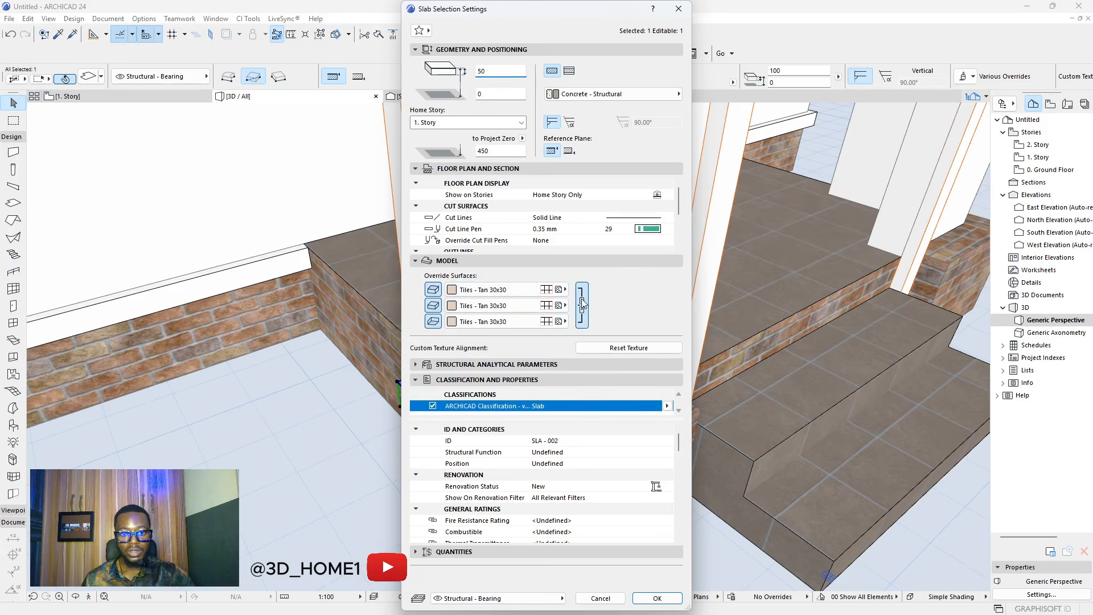
left_click(565, 289)
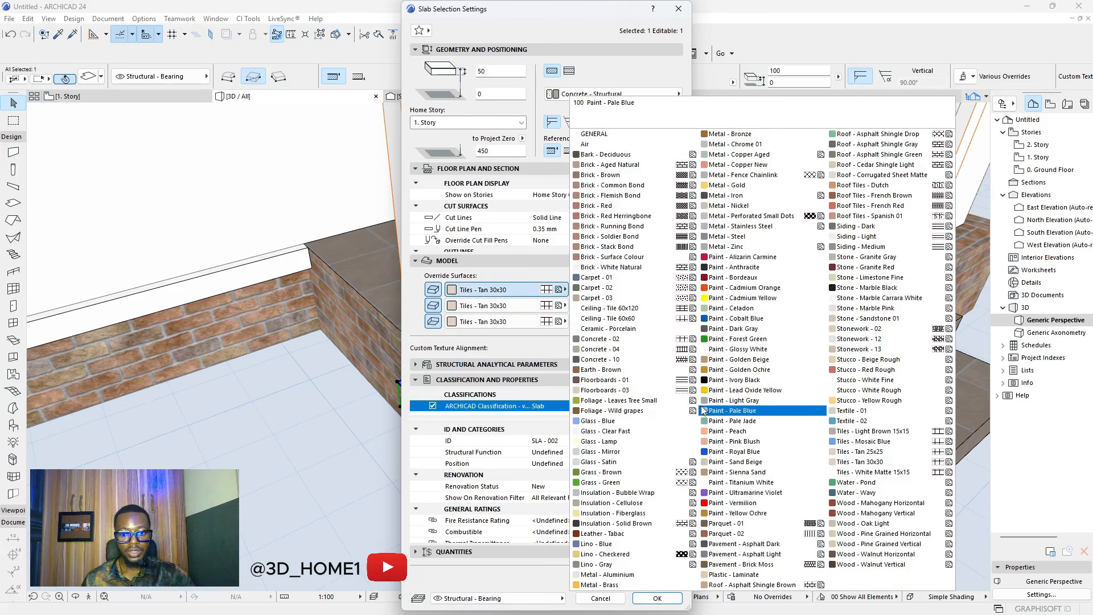
left_click(733, 483)
left_click(657, 598)
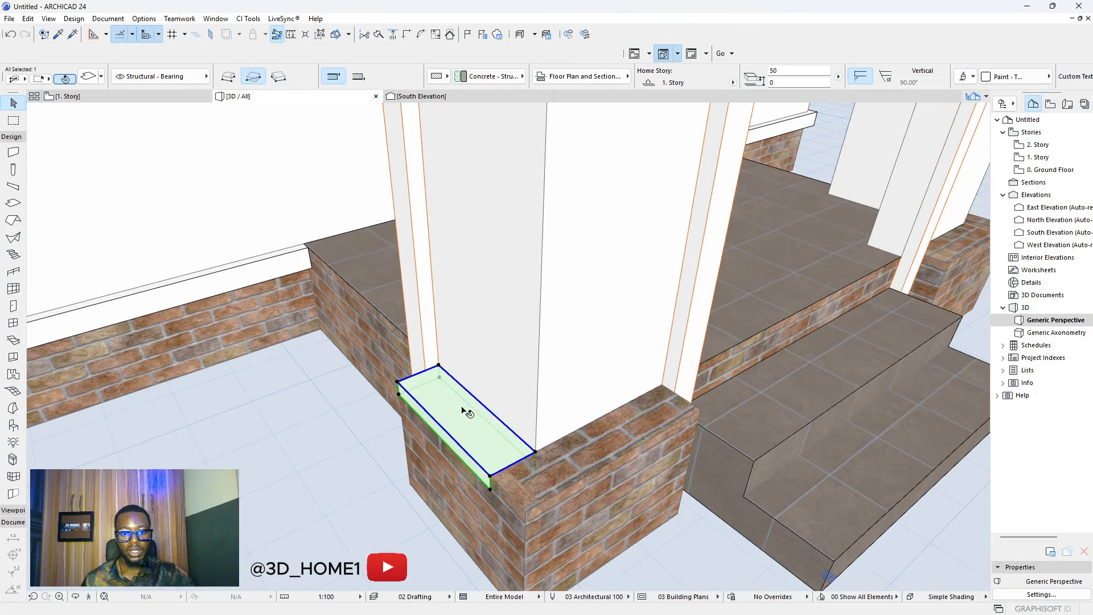
- Raise the white slab by its own 50 mm thickness so its underside rests on the brick plinth
key("Escape")
scroll(493, 438, "up", 3)
left_click(493, 443)
scroll(369, 393, "up", 3)
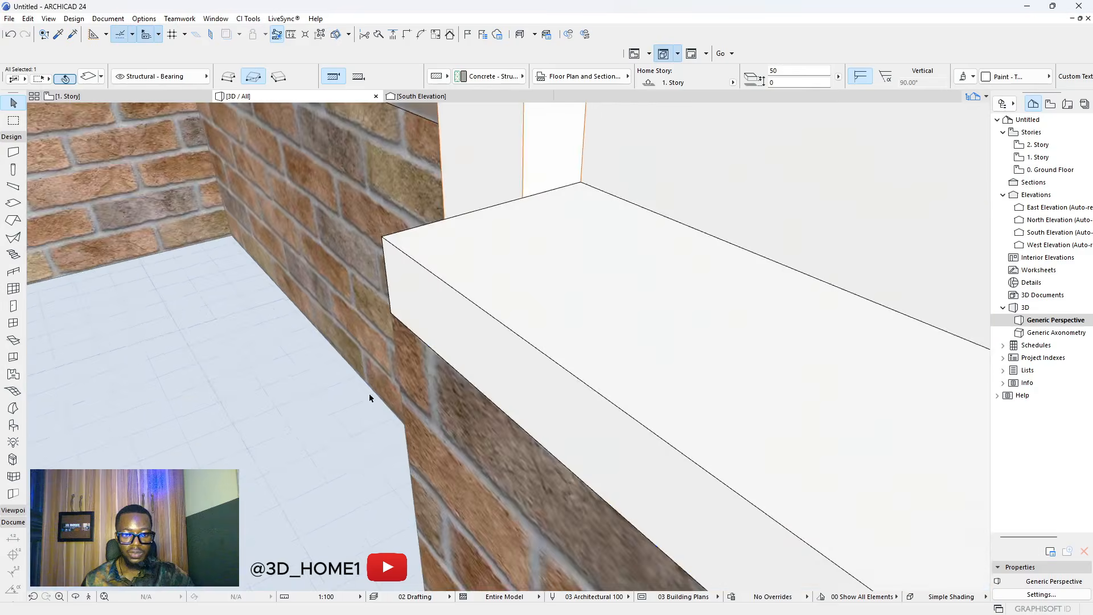
scroll(497, 391, "down", 4)
scroll(609, 447, "up", 1)
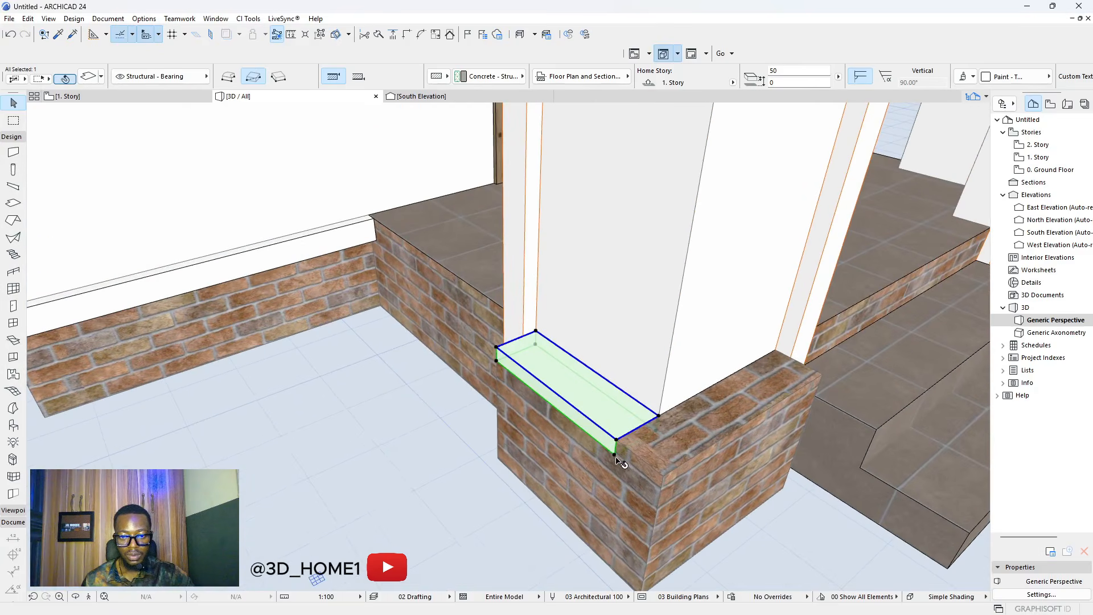
left_click(615, 454)
left_click(616, 440)
scroll(534, 435, "down", 4)
scroll(535, 435, "up", 2)
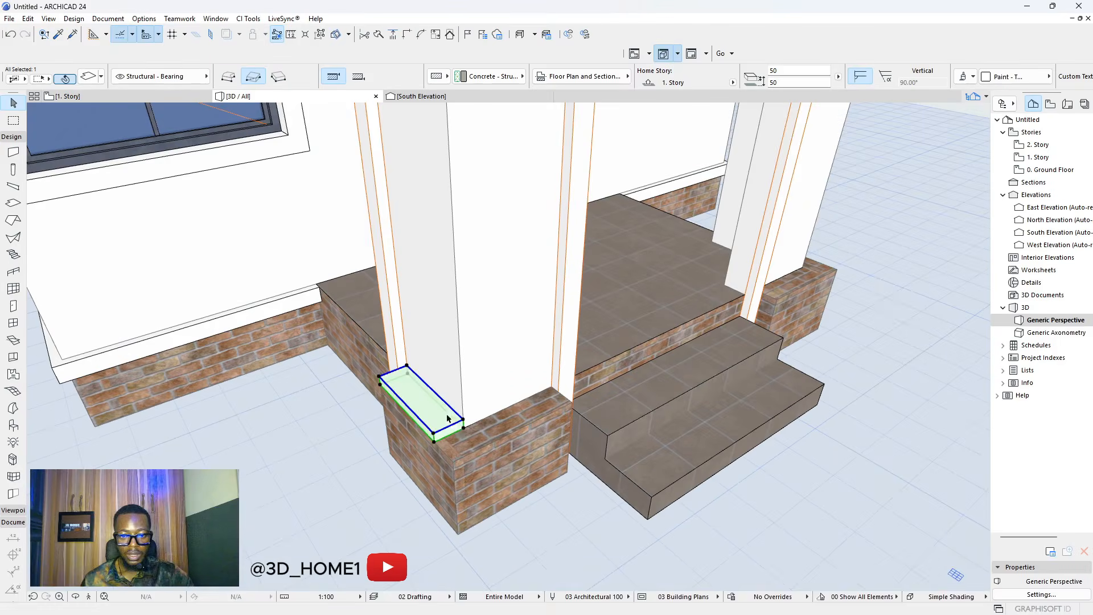
key("ctrl+d")
left_click(452, 425)
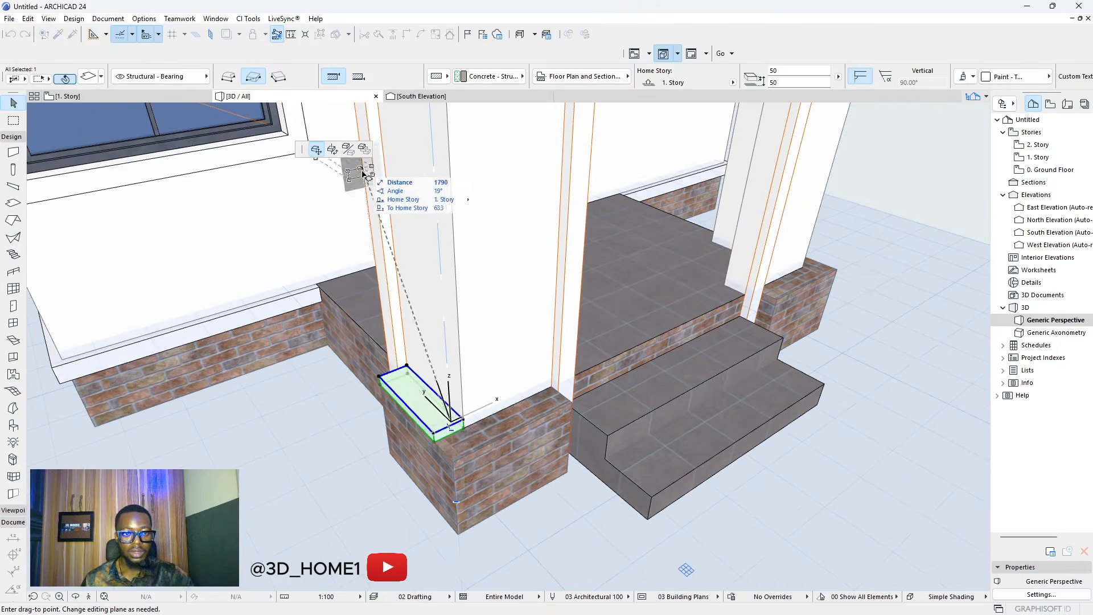
key("Escape")
- Offset the white slab's short front edge outward to the front face of the brick plinth corner
scroll(438, 416, "up", 1)
left_click(460, 420)
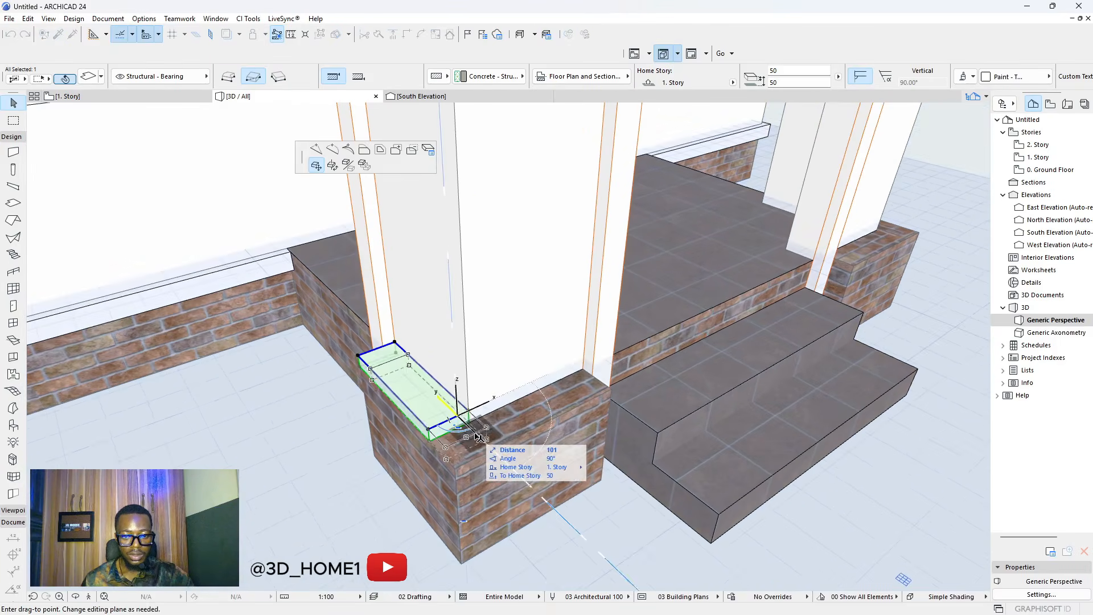
scroll(490, 458, "up", 1)
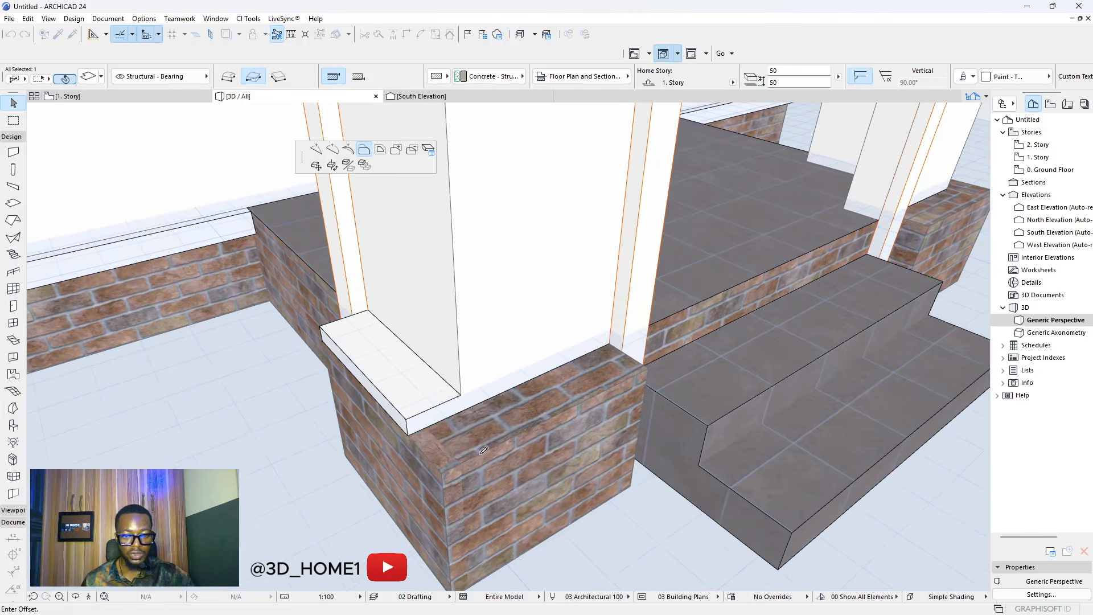
left_click(443, 475)
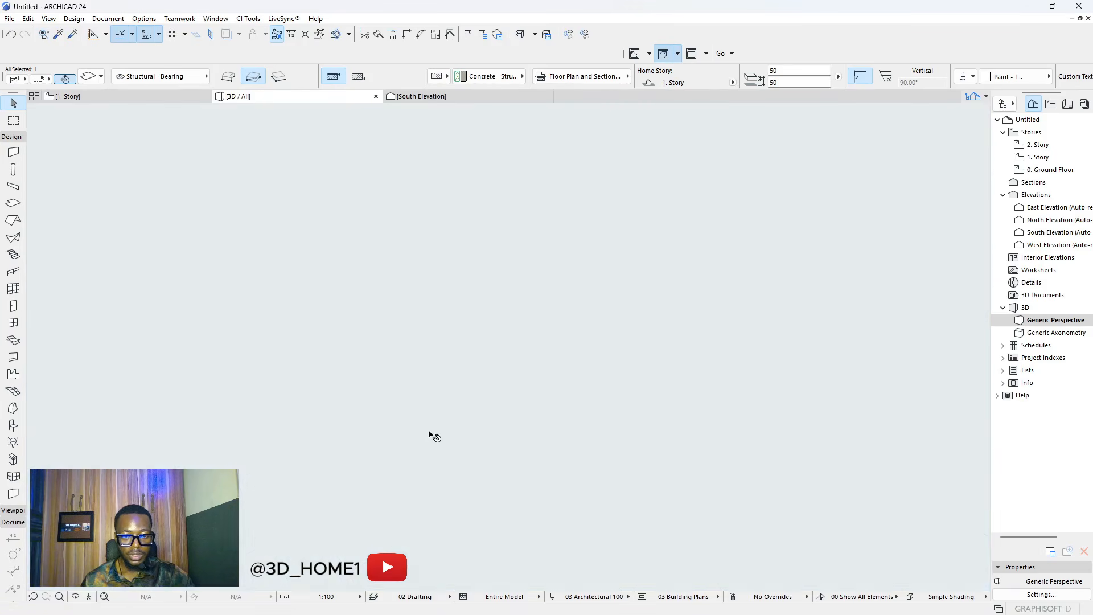
scroll(433, 437, "up", 1)
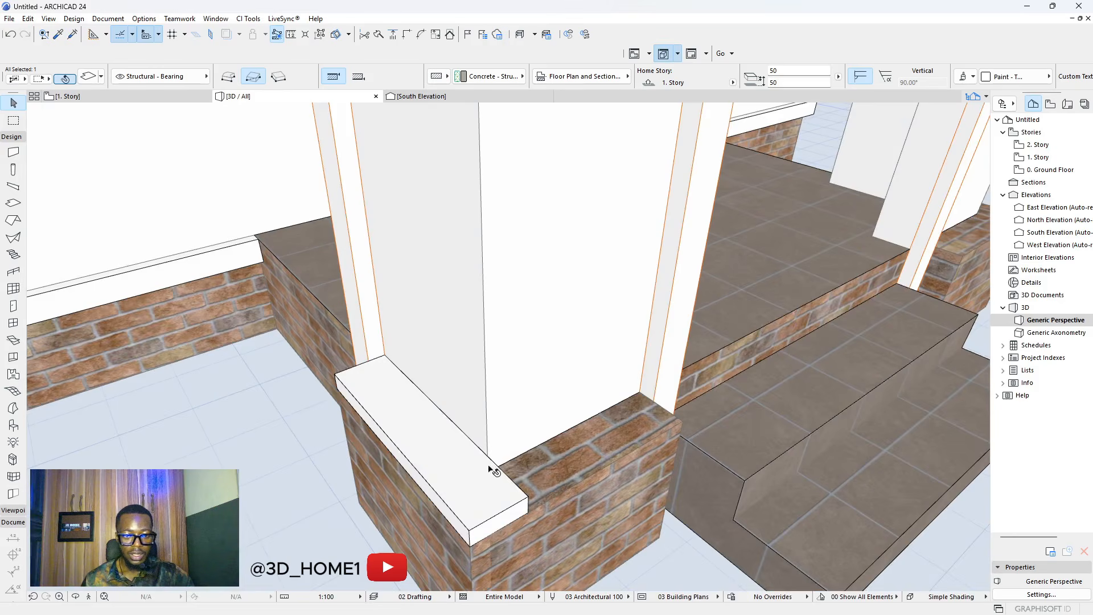
- Add a node to the white slab at the pillar corner and extend its inner edge along the front plinth to the casing, forming an L-shape
left_click(514, 483)
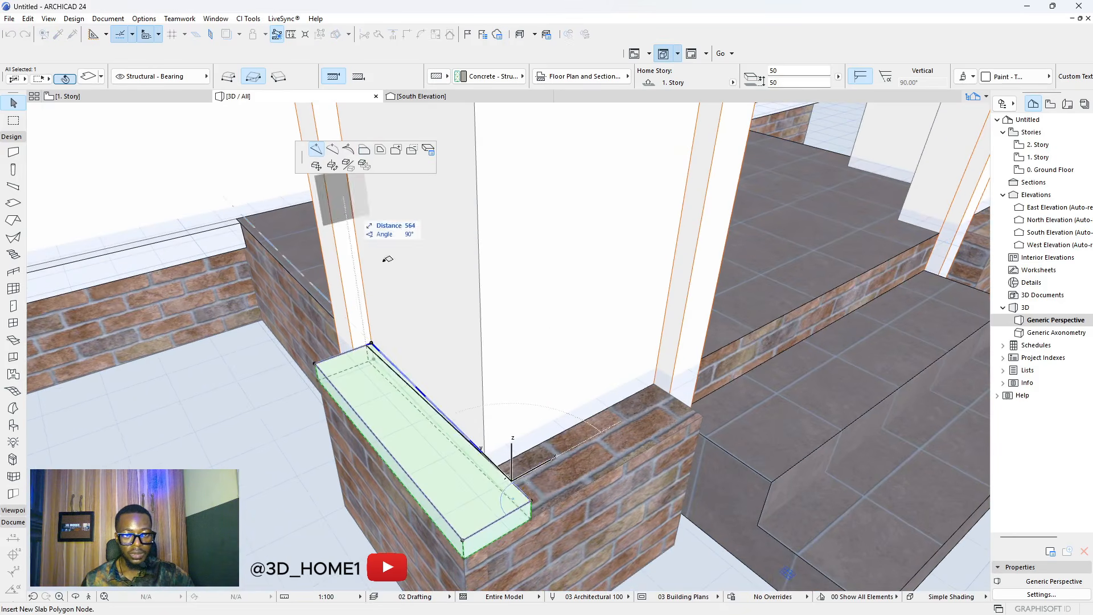
scroll(485, 455, "up", 1)
left_click(484, 454)
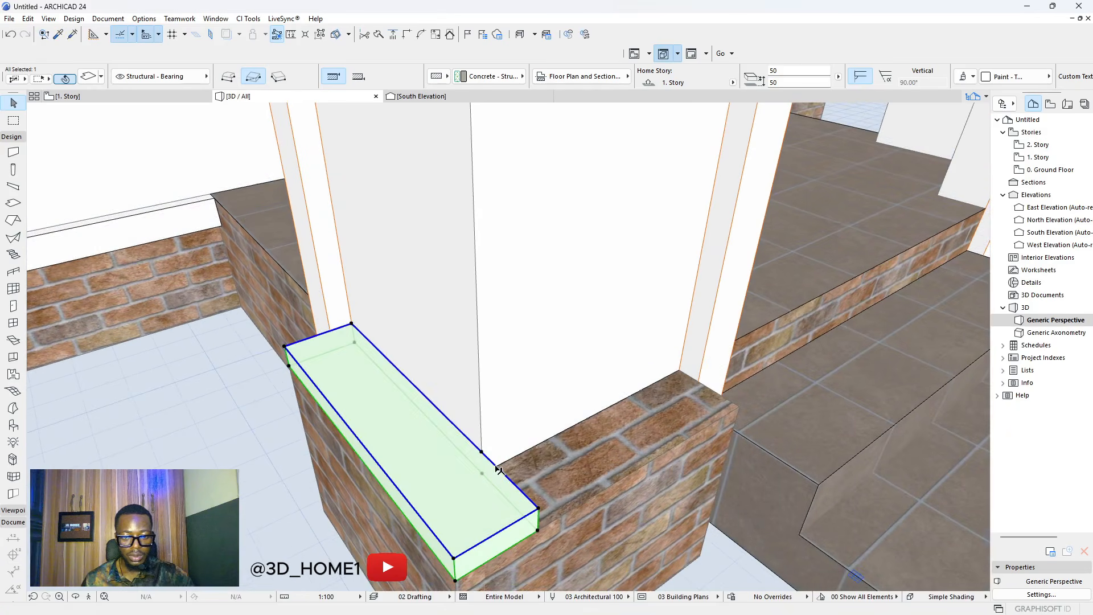
left_click(496, 464)
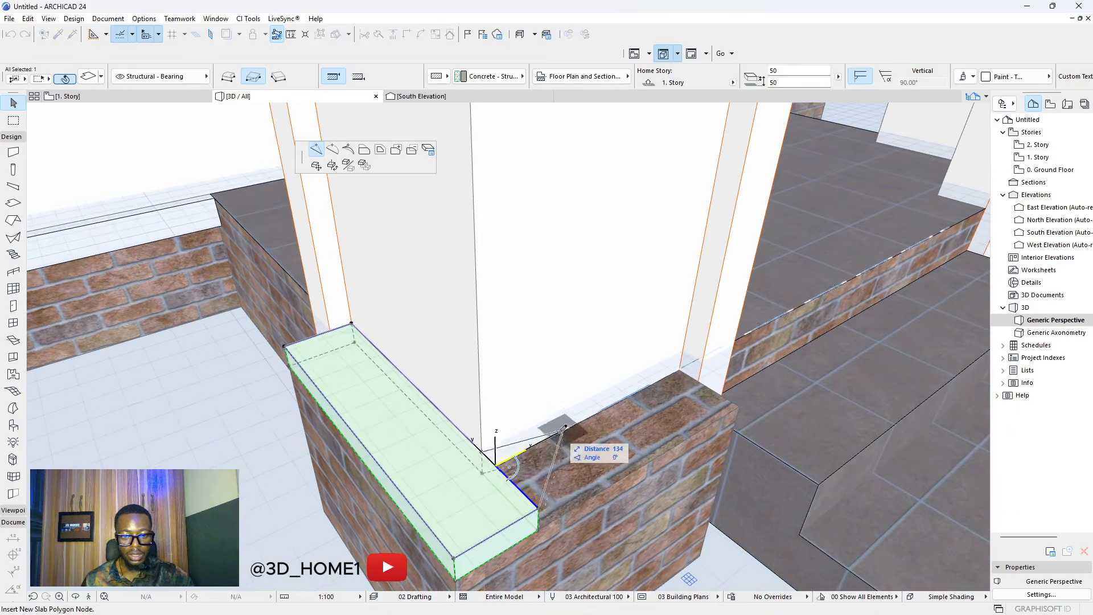
left_click(365, 152)
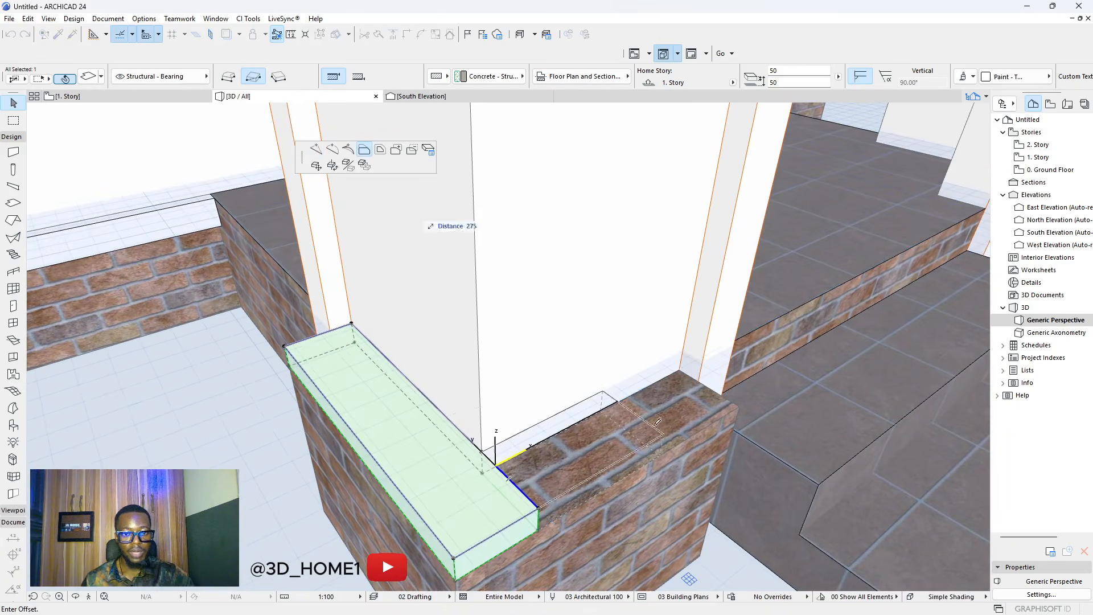
left_click(743, 403)
key("Escape")
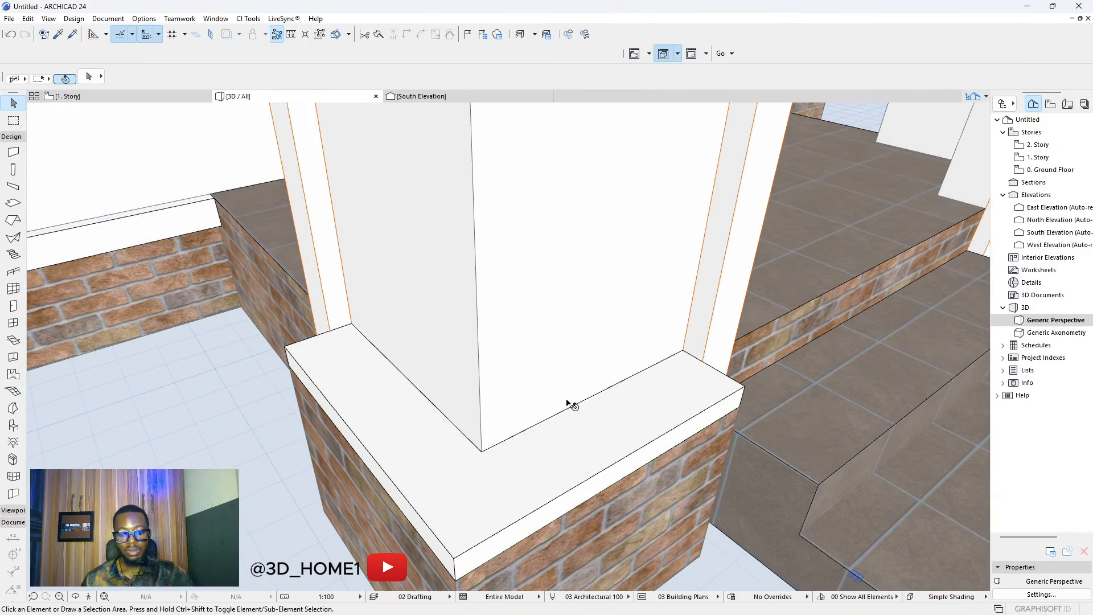
- Offset the L-shaped capping's front and west outer edges outward so they overhang the brick plinth's faces
scroll(568, 403, "down", 10)
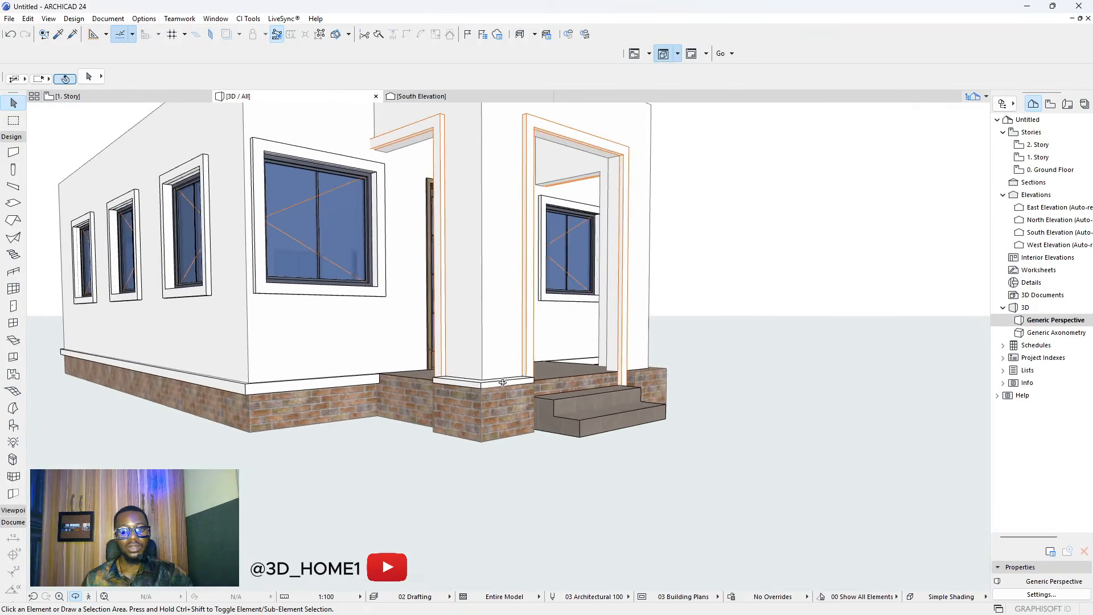
scroll(503, 383, "up", 6)
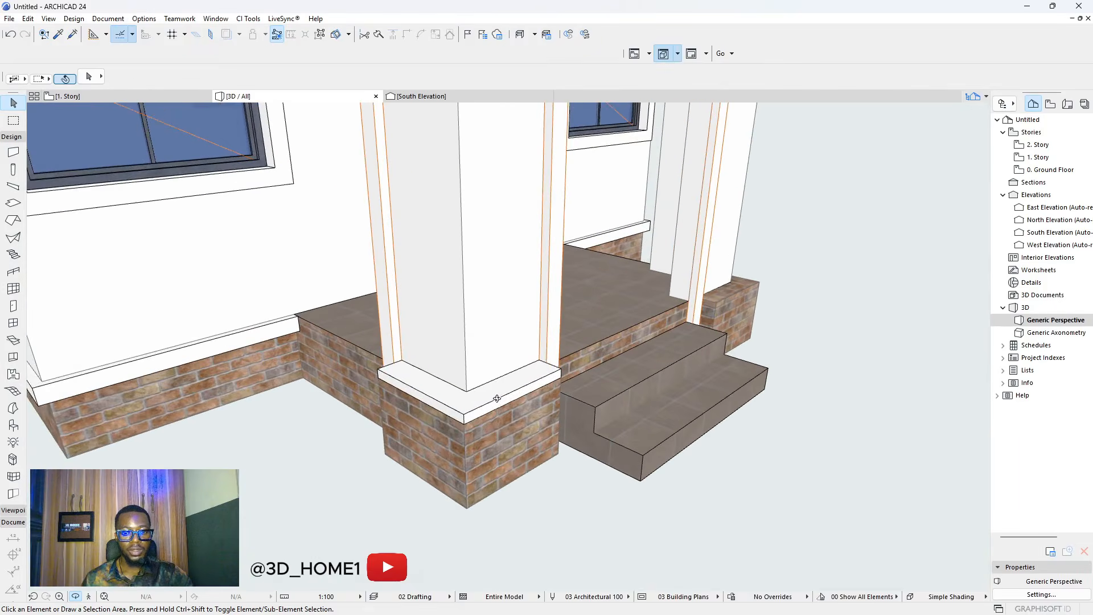
scroll(496, 399, "up", 4)
left_click(506, 402)
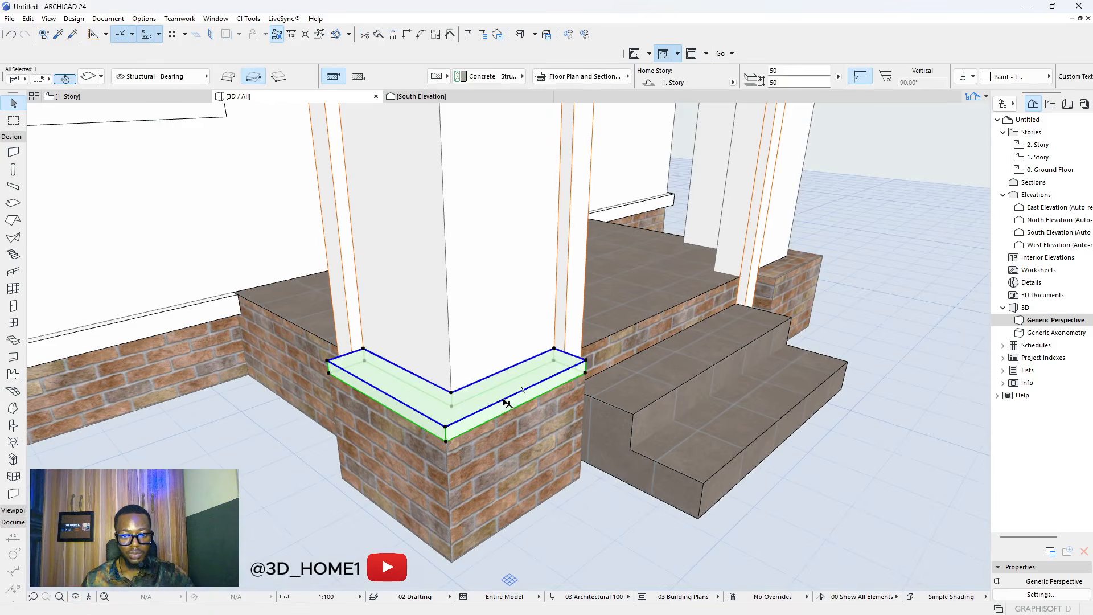
left_click(507, 403)
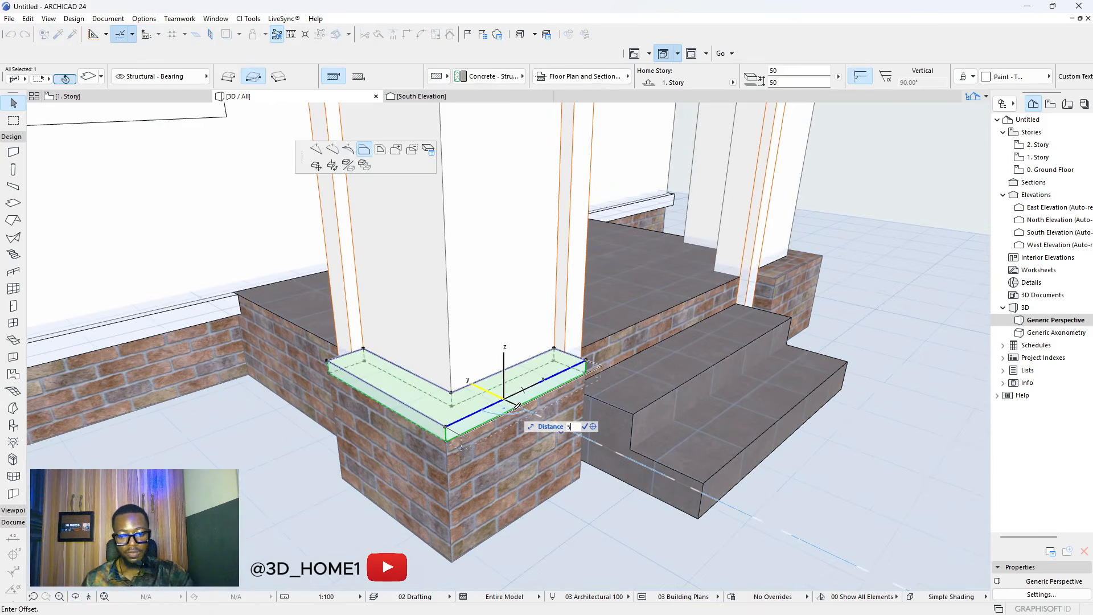
type("5")
key("Return")
left_click(416, 405)
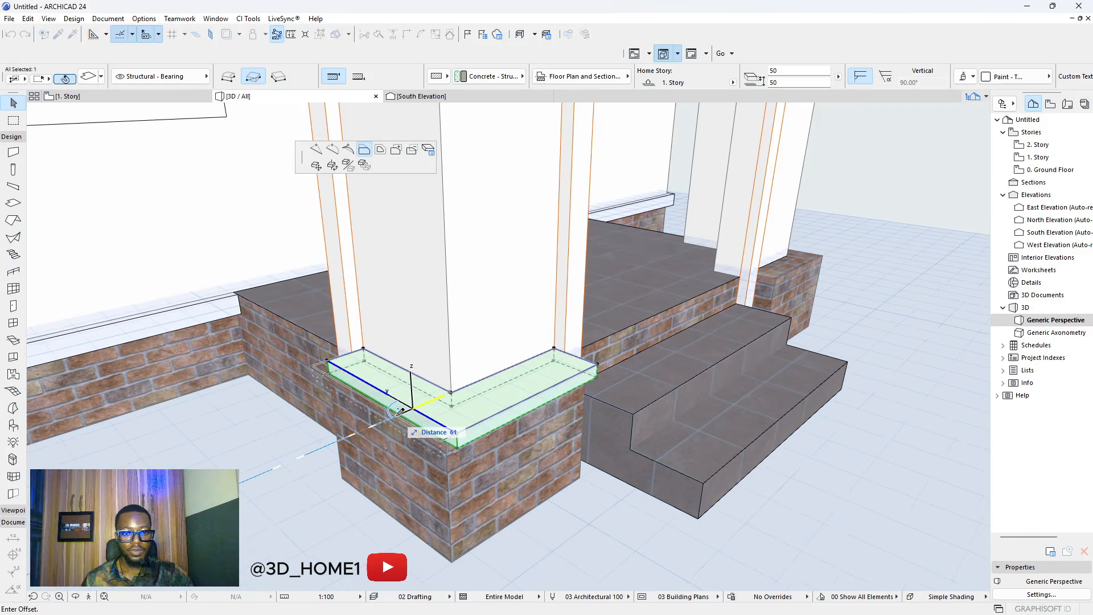
left_click(360, 390)
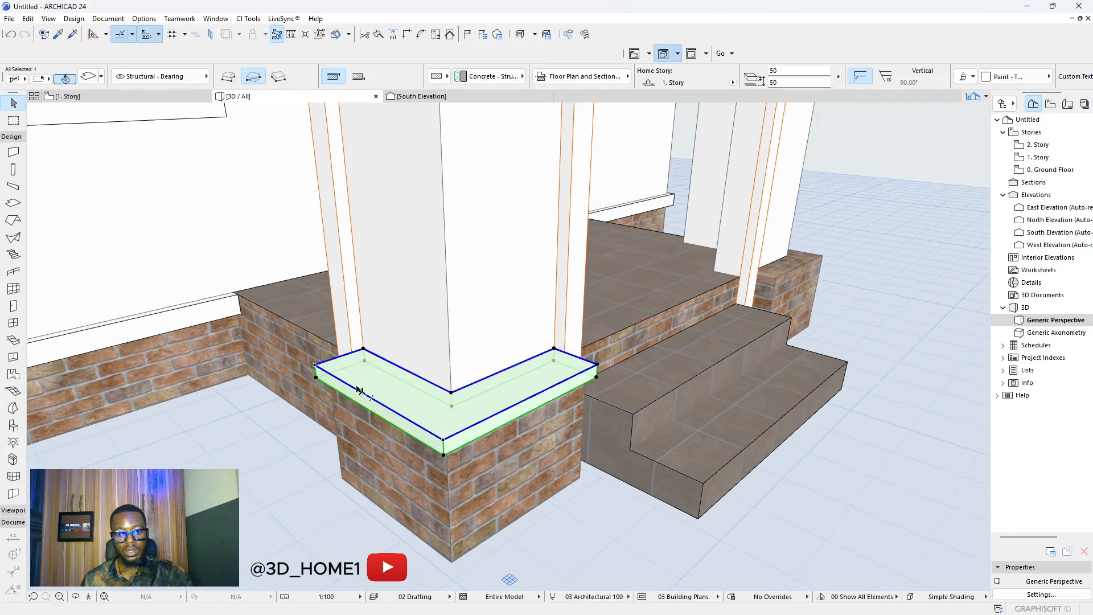
- Examine the overhanging capping and the porch from the side and the front, up to the uncapped opposite plinth
middle_click_drag(501, 345, 627, 444, "shift")
middle_click_drag(510, 472, 404, 382, "shift")
scroll(404, 384, "down", 5)
scroll(452, 425, "down", 6)
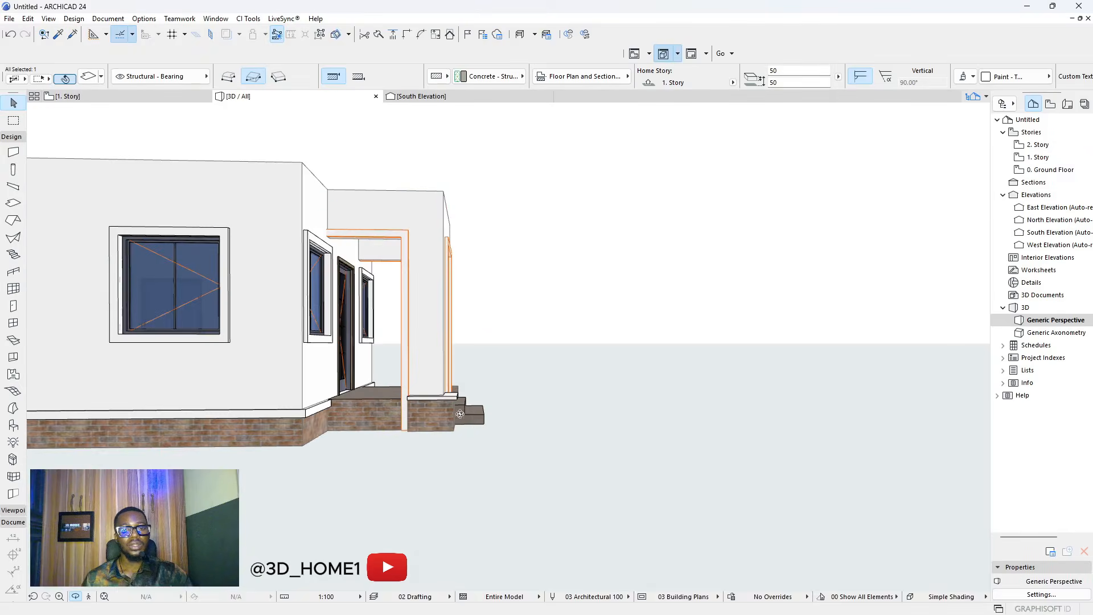
scroll(381, 405, "up", 3)
scroll(381, 405, "up", 4)
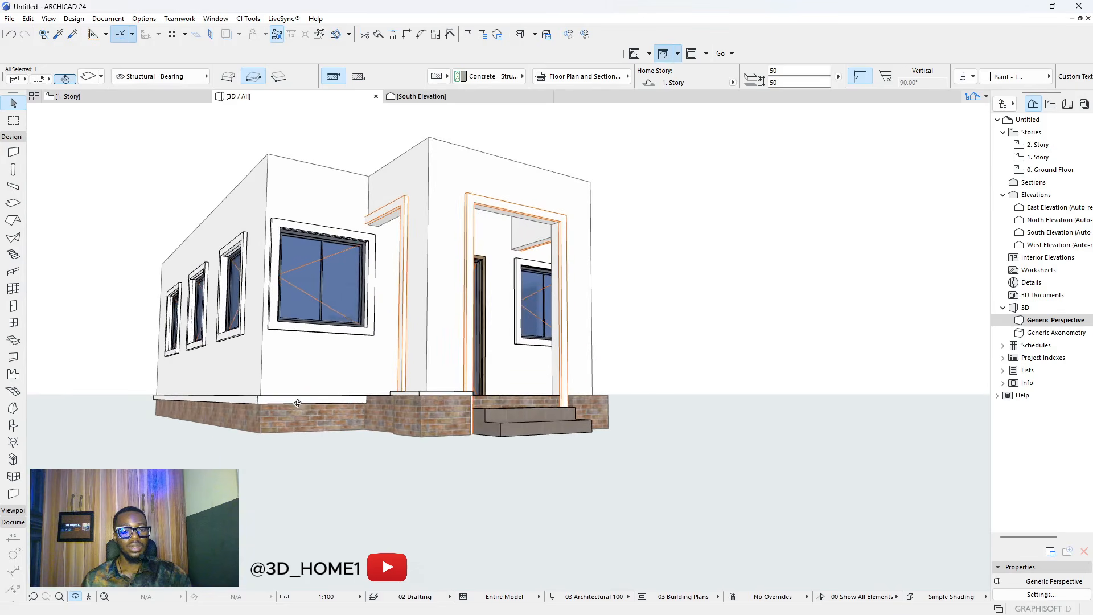
middle_click_drag(472, 414, 447, 449, "shift")
middle_click_drag(499, 424, 450, 469, "shift")
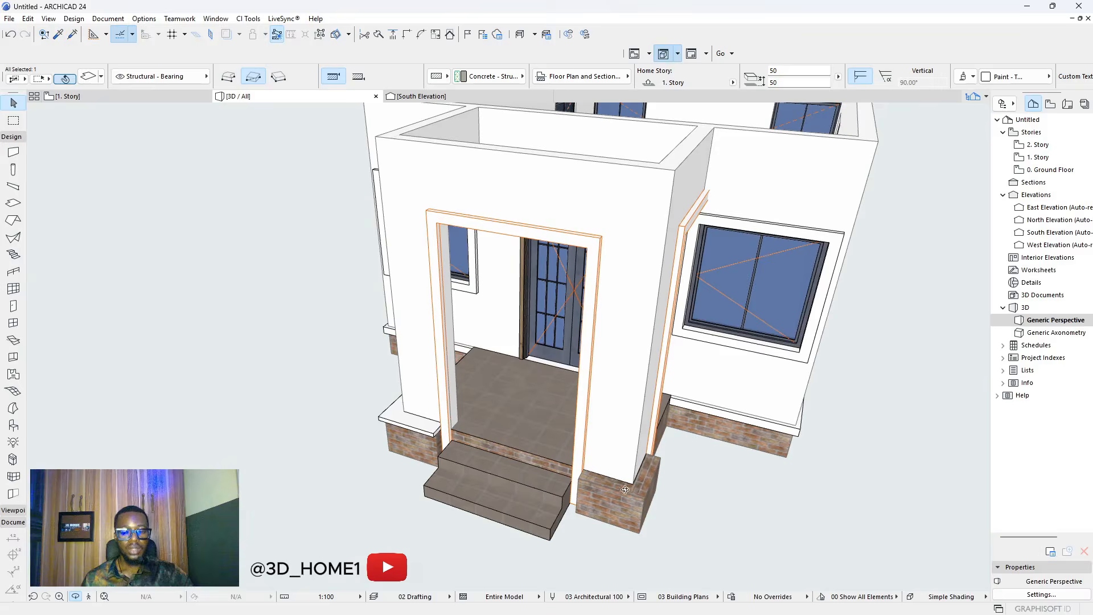
- Place a copy of the L-shaped capping about 3306 away along the porch front, beyond the uncapped plinth
scroll(629, 489, "up", 1)
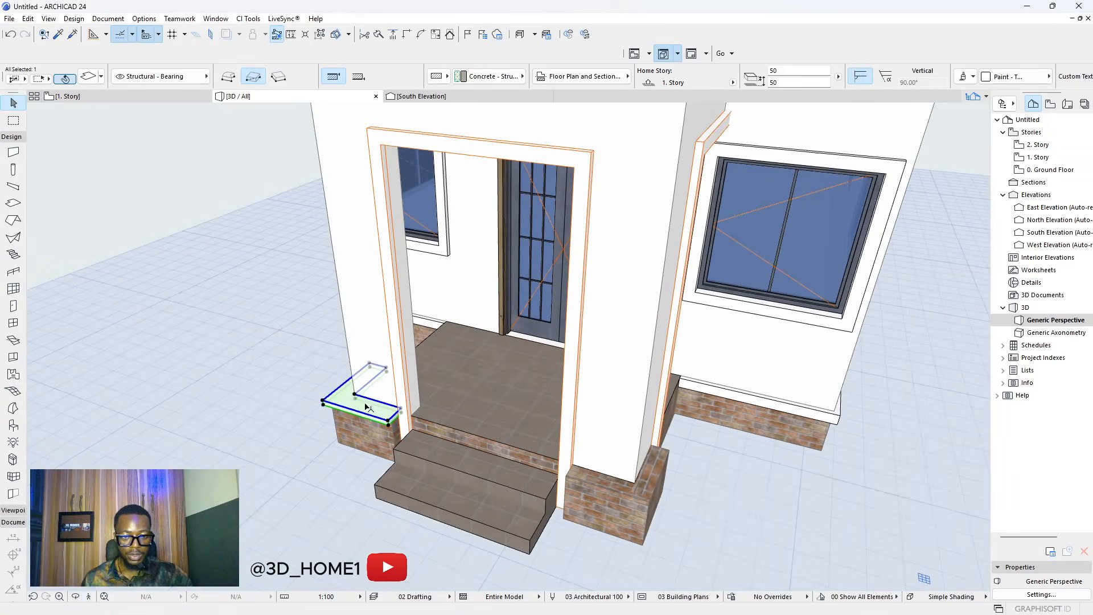
key("ctrl+shift+d")
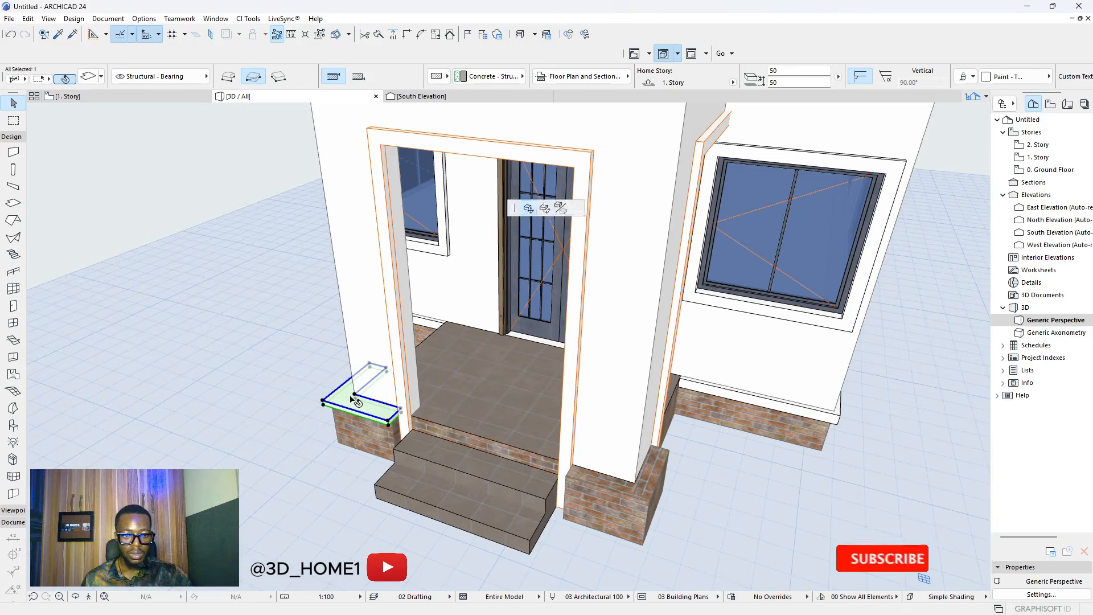
left_click(354, 395)
scroll(535, 453, "down", 2)
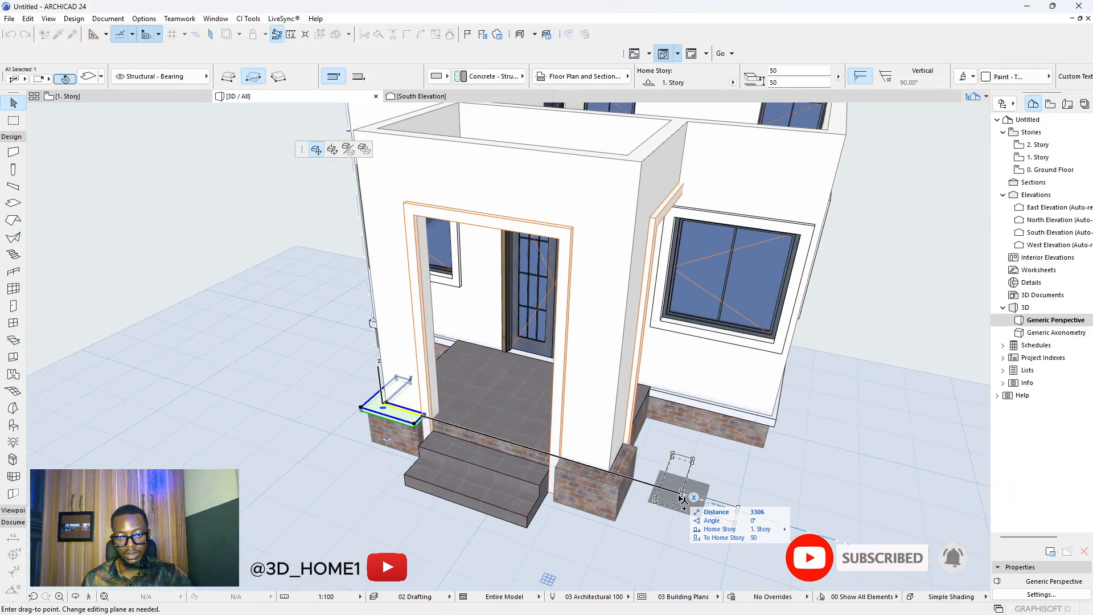
left_click(683, 499)
key("Escape")
- Mirror the copied L-shaped capping about its short end edge so it suits the opposite porch corner
scroll(668, 500, "up", 3)
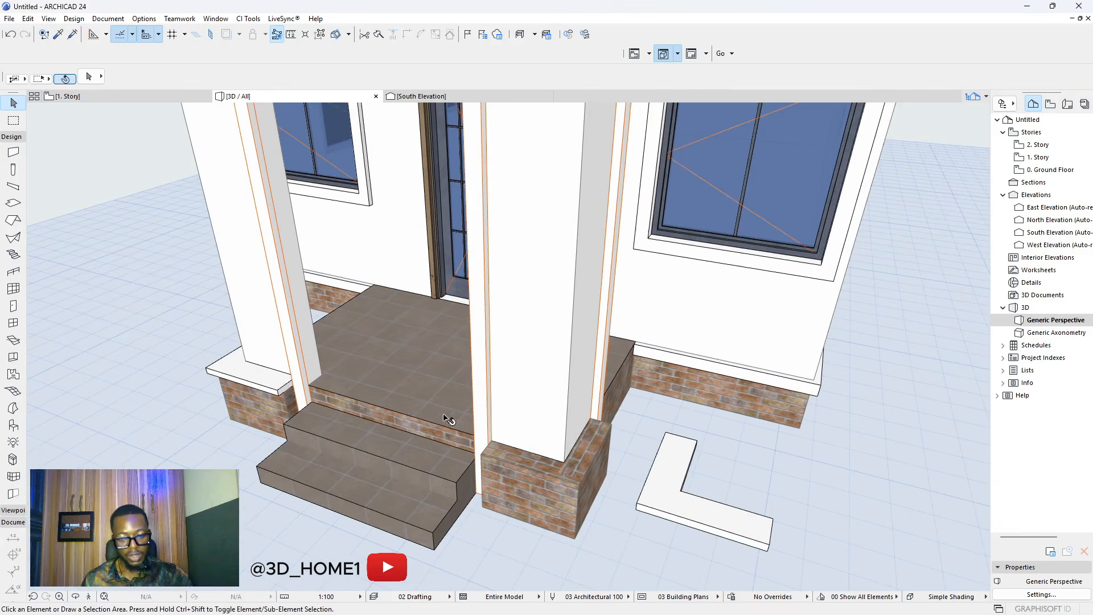
left_click(668, 500)
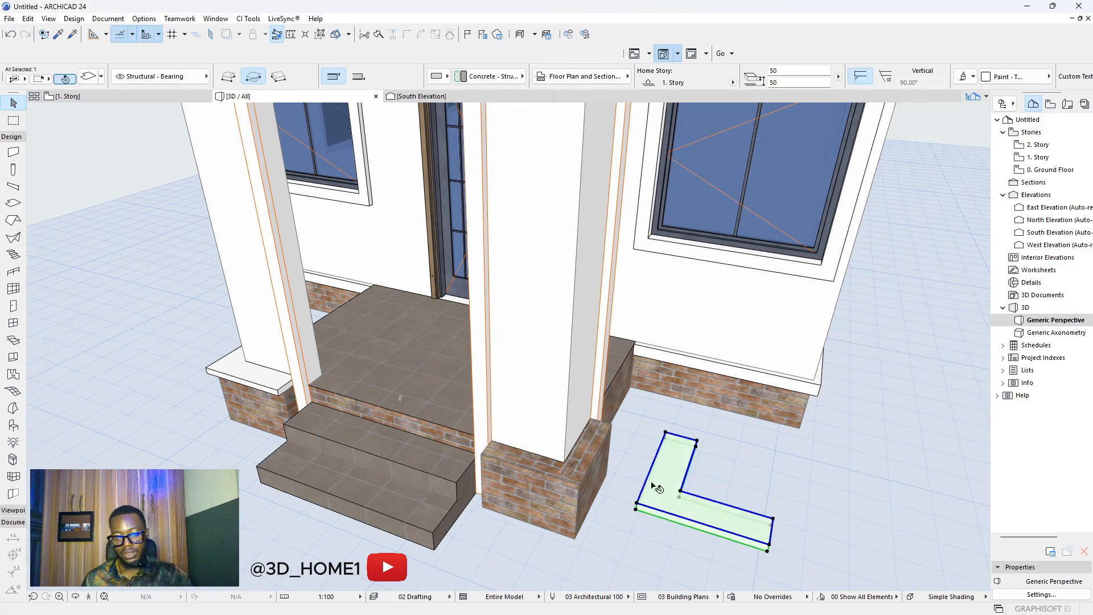
middle_click_drag(809, 571, 743, 533)
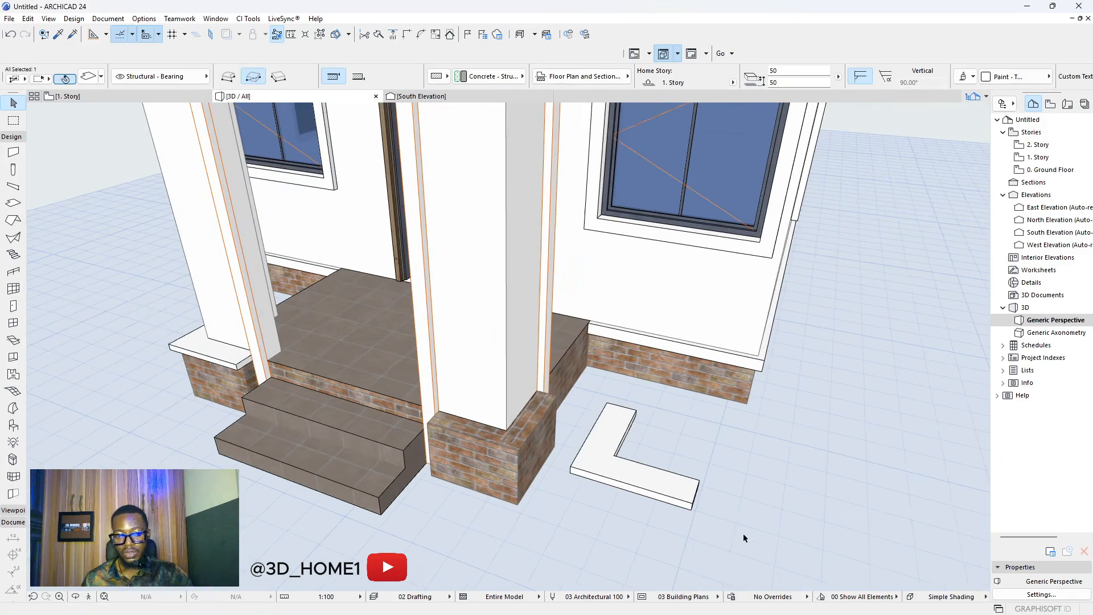
left_click(693, 507)
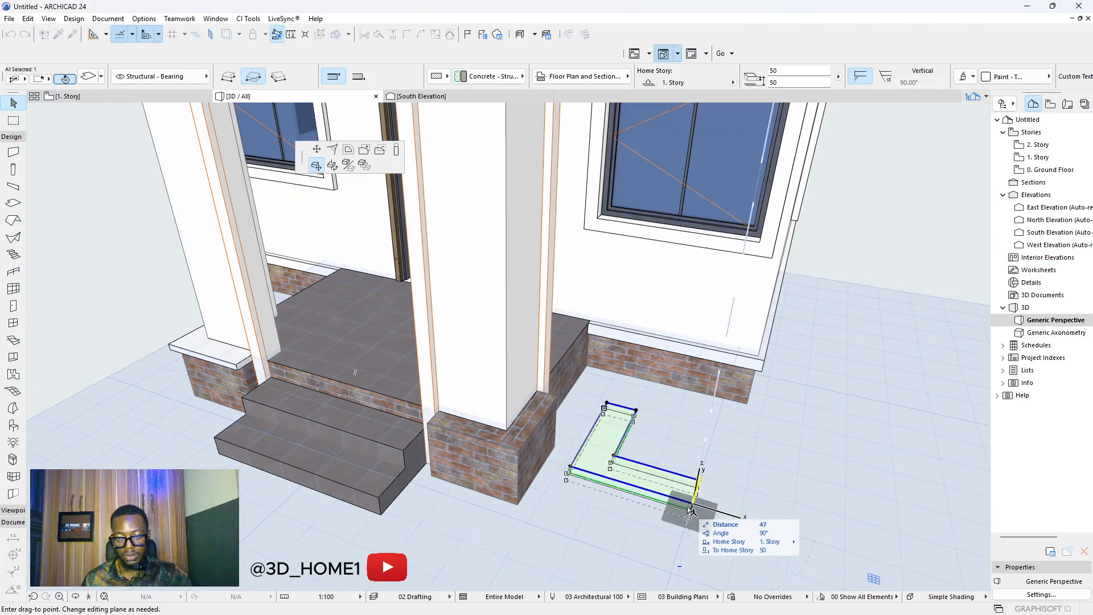
left_click(347, 166)
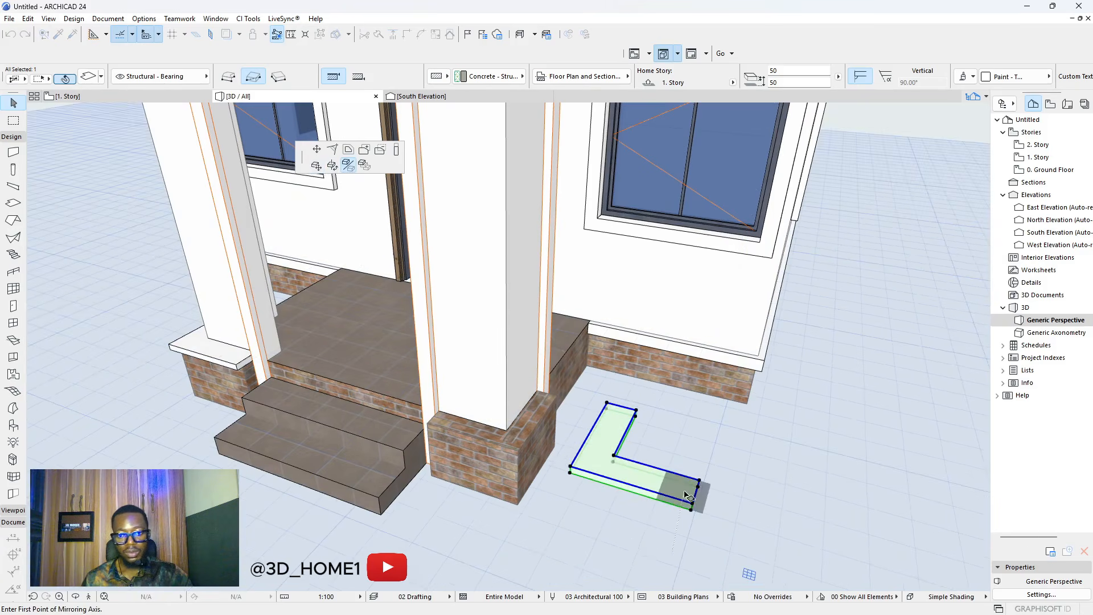
left_click(693, 507)
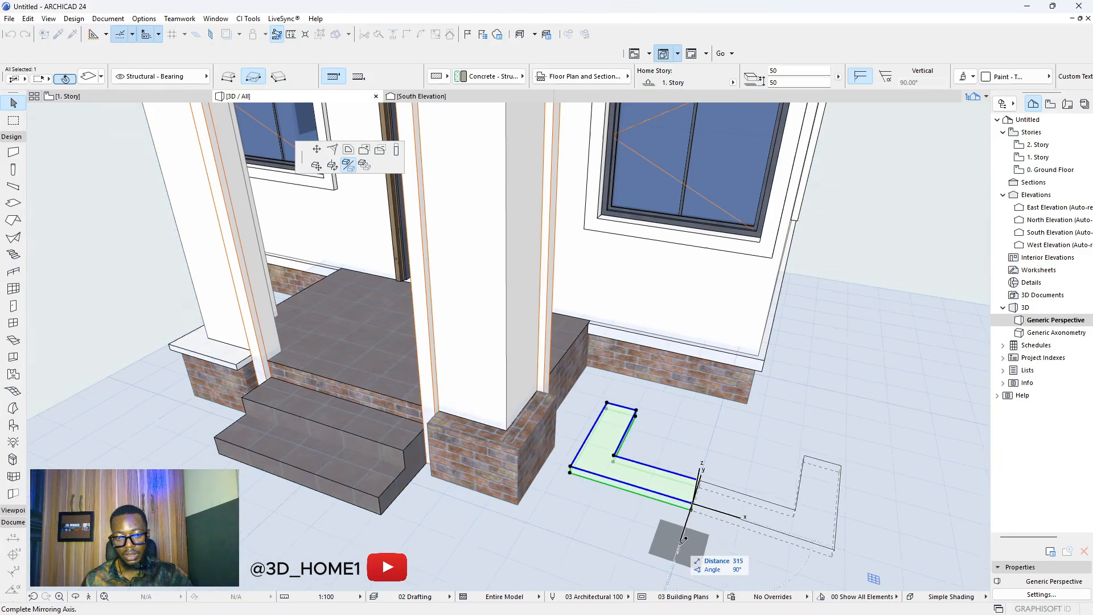
left_click(683, 550)
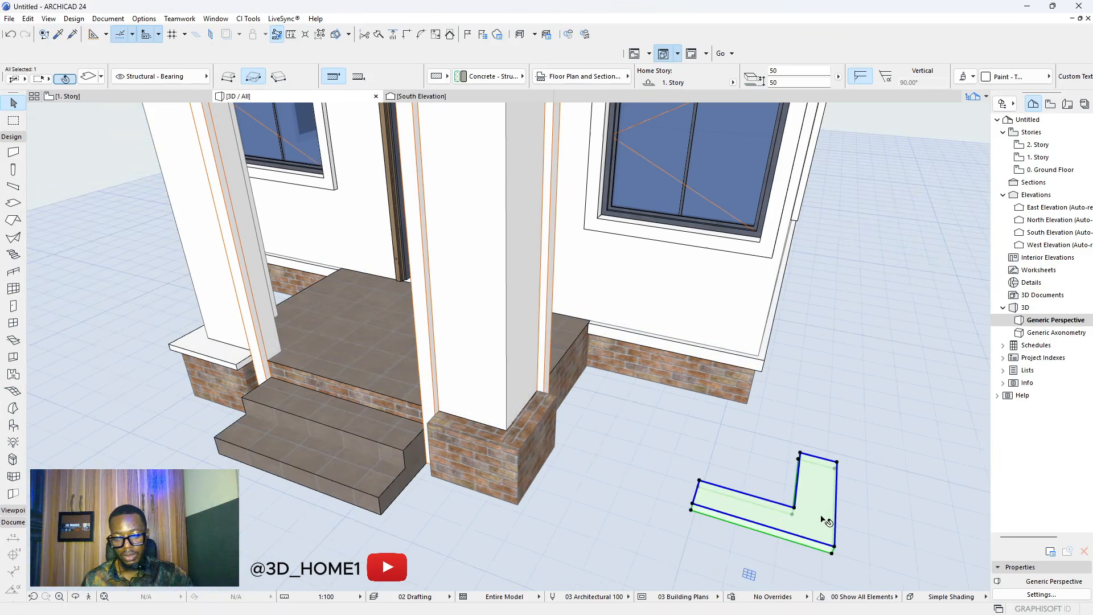
- Move the mirrored capping by its inner bottom corner onto the pillar corner on top of the uncapped brick plinth
middle_click_drag(816, 518, 842, 442, "shift")
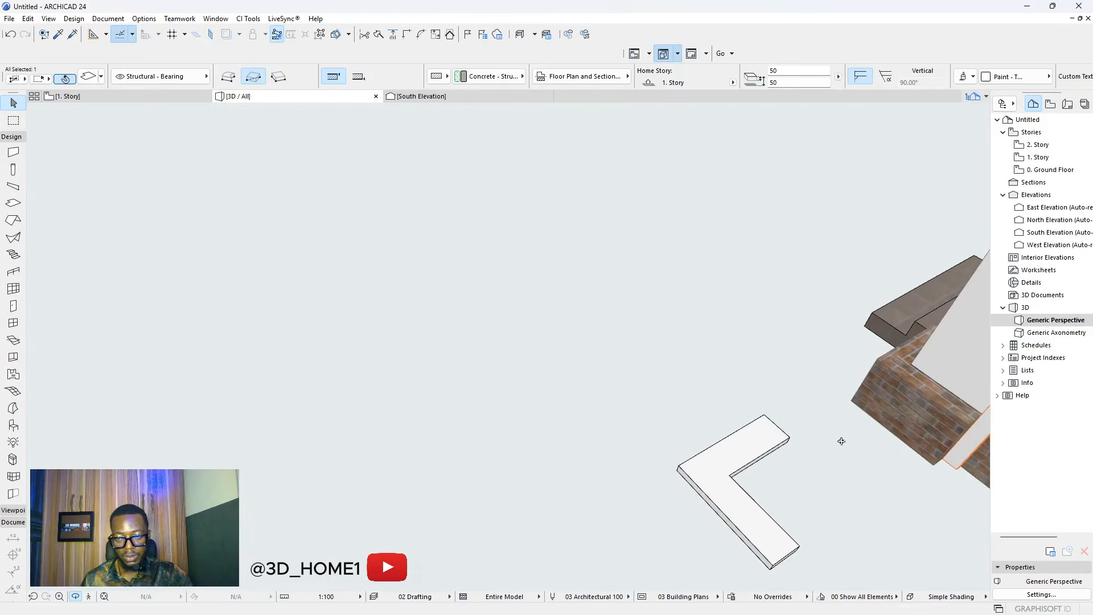
scroll(849, 445, "up", 3)
middle_click_drag(767, 461, 549, 459, "shift")
scroll(647, 520, "up", 2)
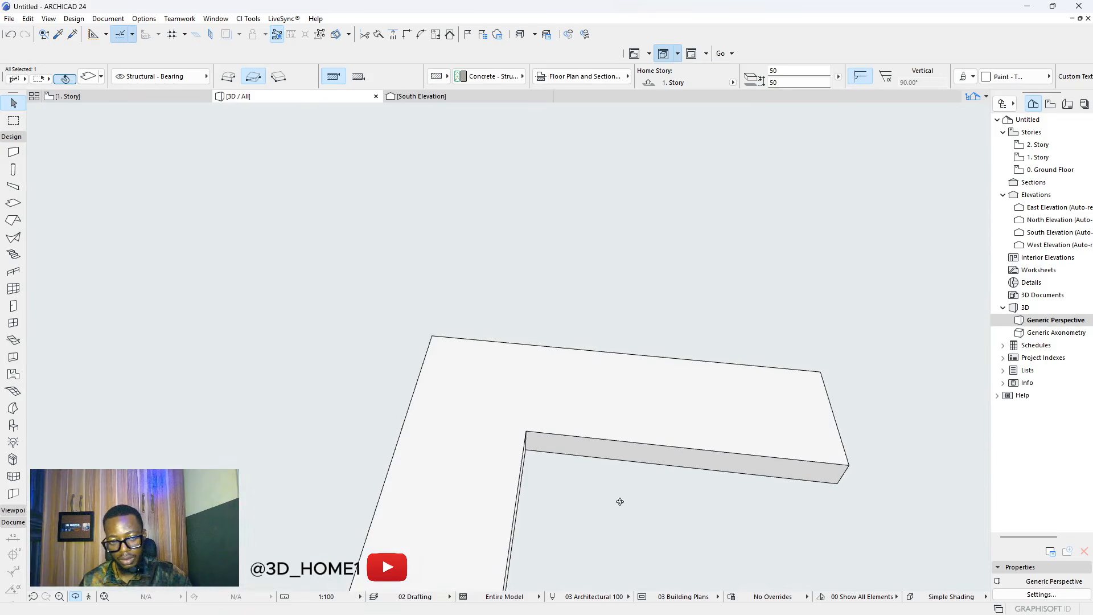
scroll(536, 456, "up", 4)
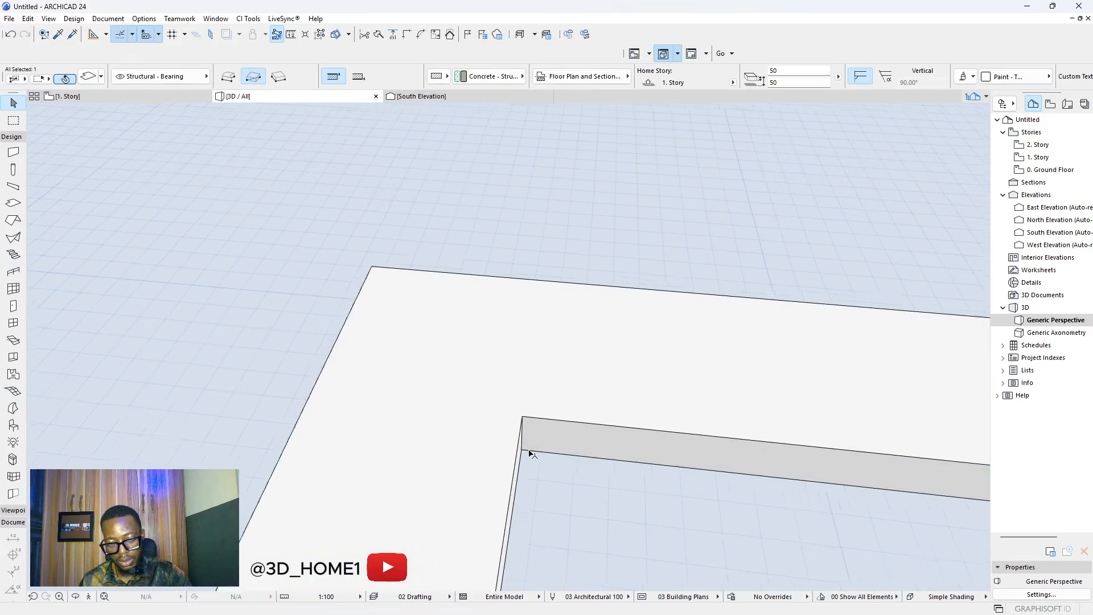
left_click(521, 451)
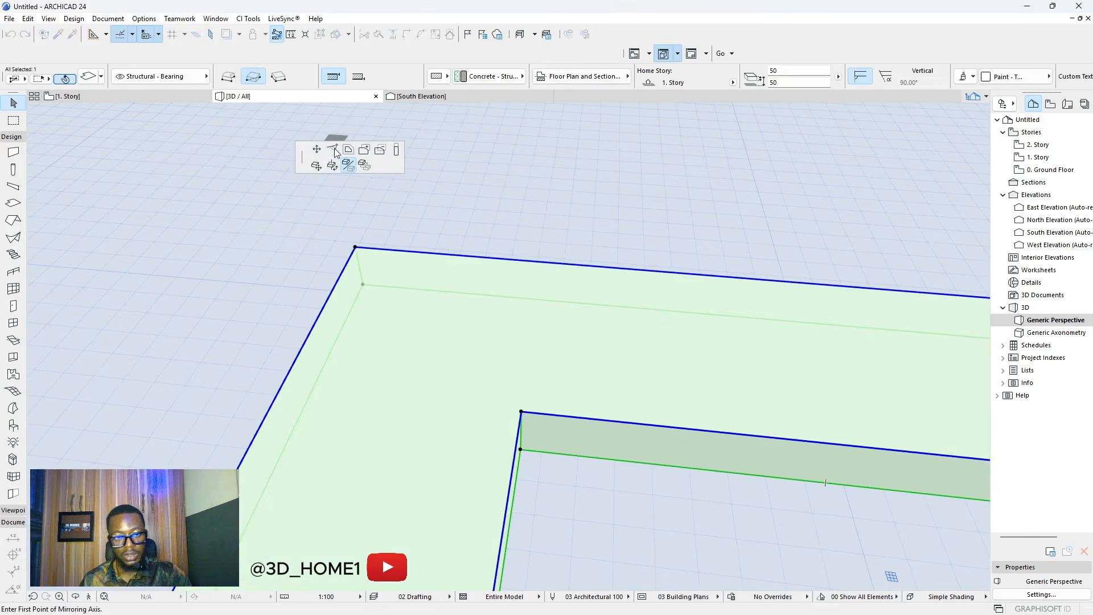
left_click(316, 166)
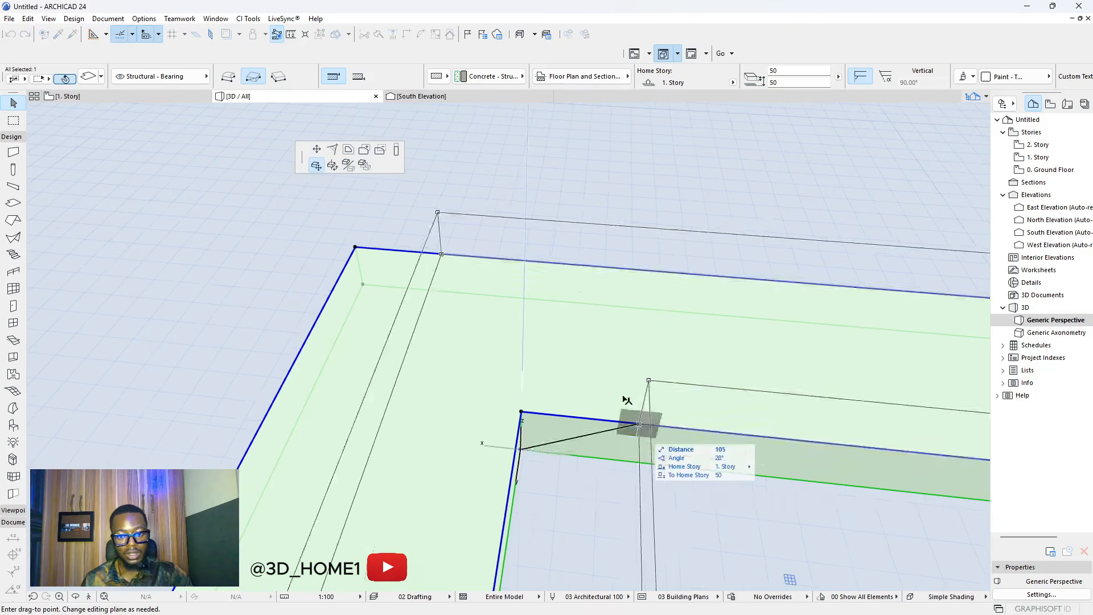
scroll(574, 329, "down", 6)
middle_click_drag(444, 368, 695, 404, "shift")
scroll(512, 230, "up", 7)
scroll(608, 345, "up", 4)
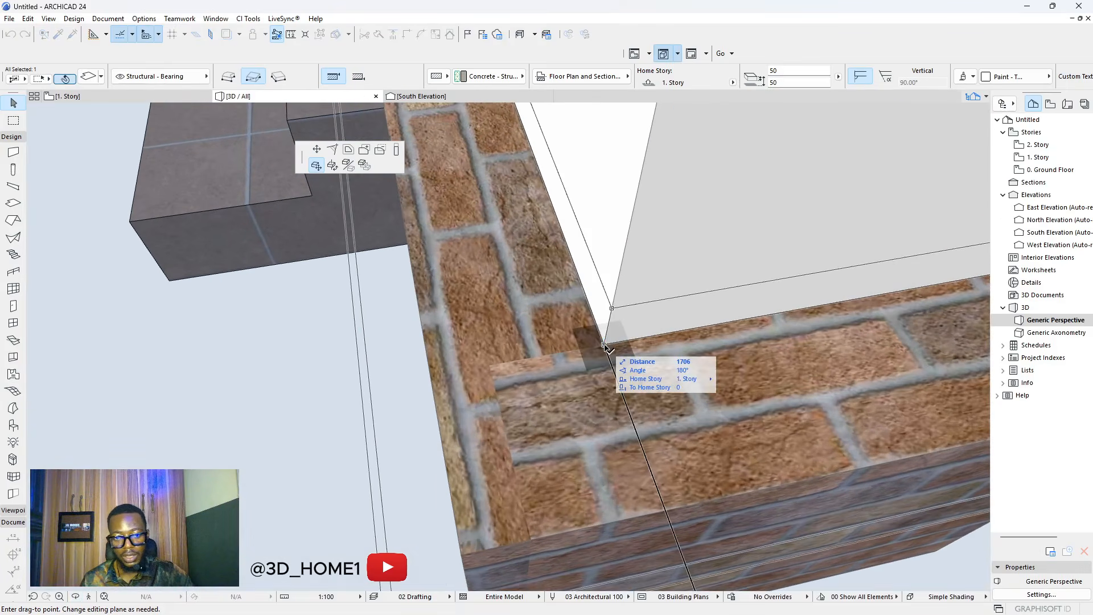
left_click(608, 345)
- Examine the capped porch plinths and the whole house from outside and from above into the open interior
scroll(631, 391, "down", 10)
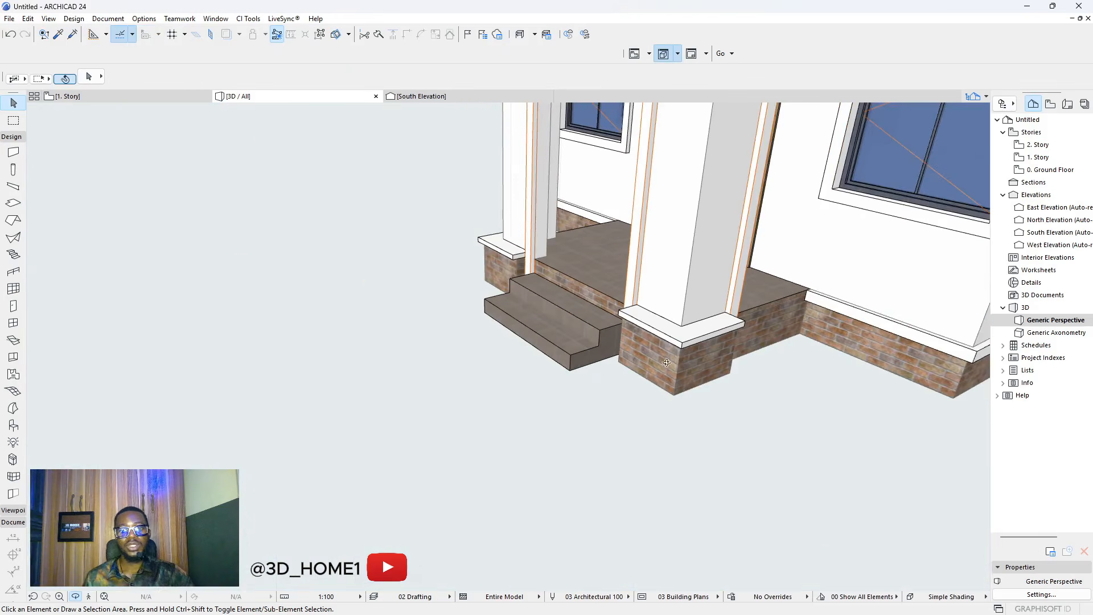
middle_click_drag(669, 296, 476, 393, "shift")
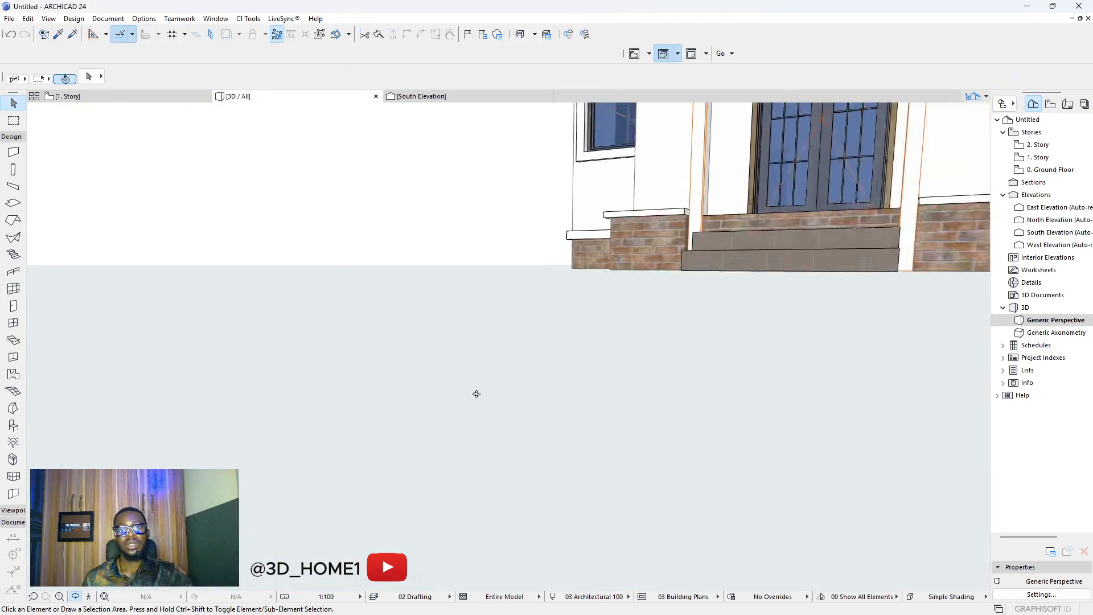
scroll(361, 402, "down", 5)
middle_click_drag(551, 312, 631, 351, "shift")
scroll(744, 286, "up", 5)
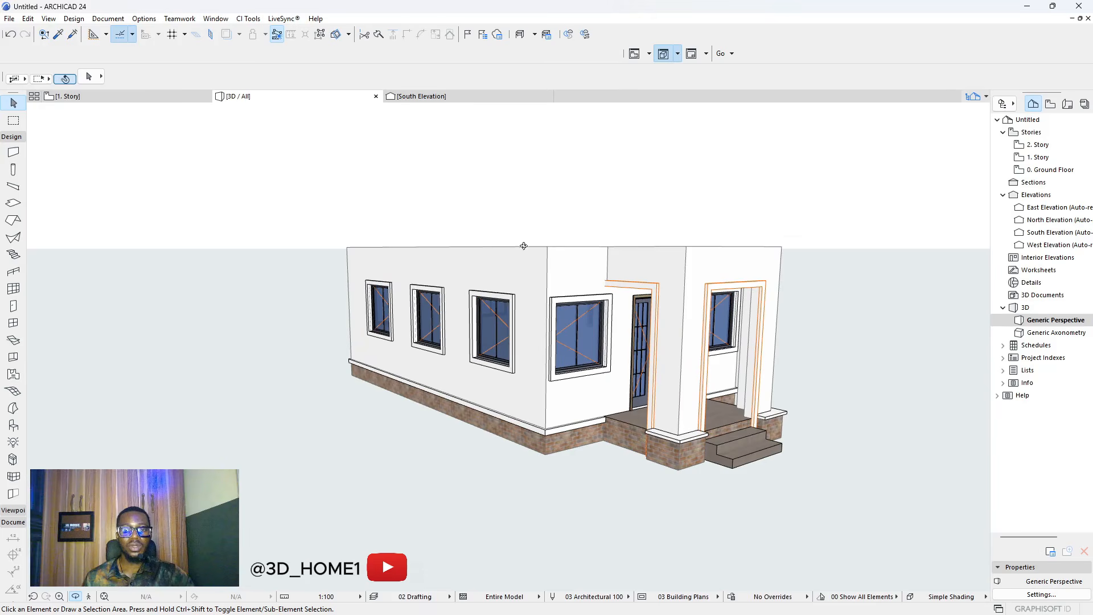
scroll(523, 246, "down", 3)
middle_click_drag(523, 246, 515, 217, "shift")
scroll(528, 269, "up", 5)
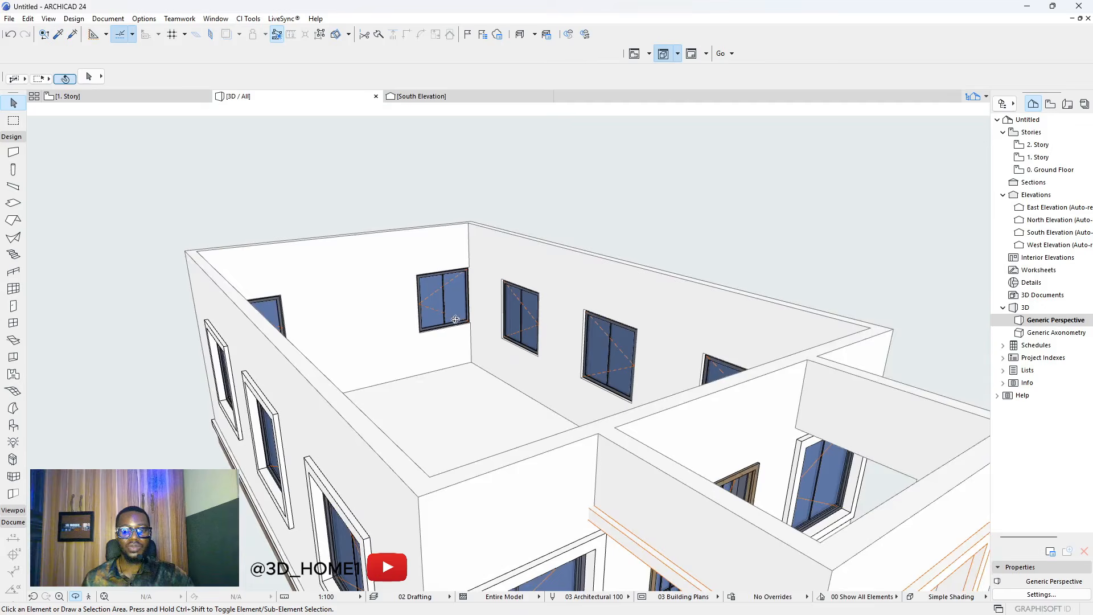
middle_click_drag(455, 319, 491, 350, "shift")
scroll(427, 321, "down", 5)
scroll(529, 205, "up", 4)
scroll(500, 397, "down", 4)
middle_click_drag(509, 389, 436, 162, "shift")
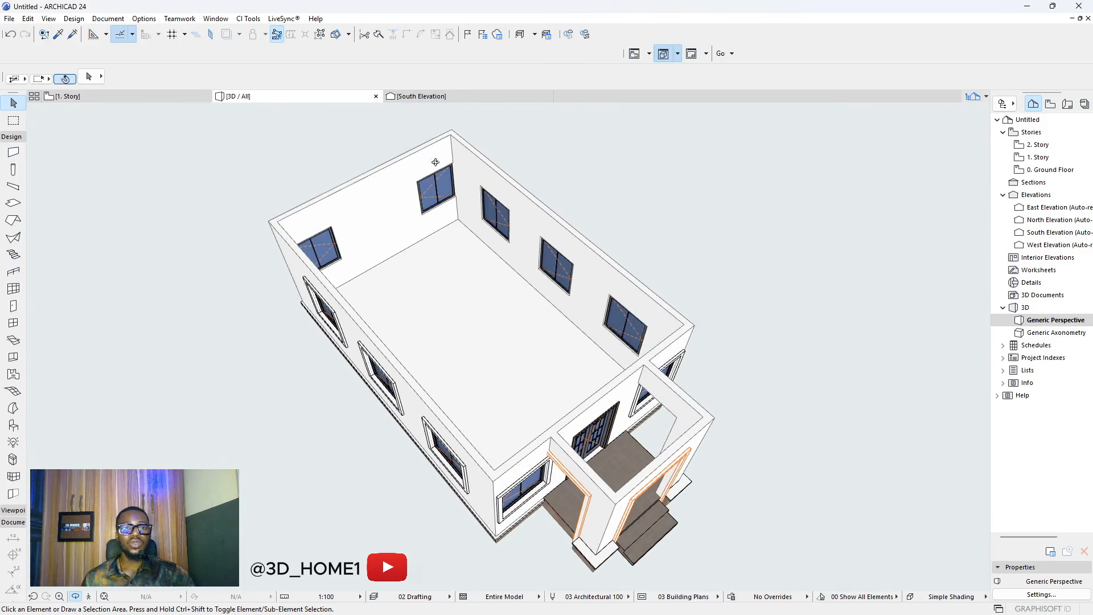
- Set story 2's height to next to 1200 in the story settings
scroll(488, 283, "down", 2)
scroll(373, 279, "up", 3)
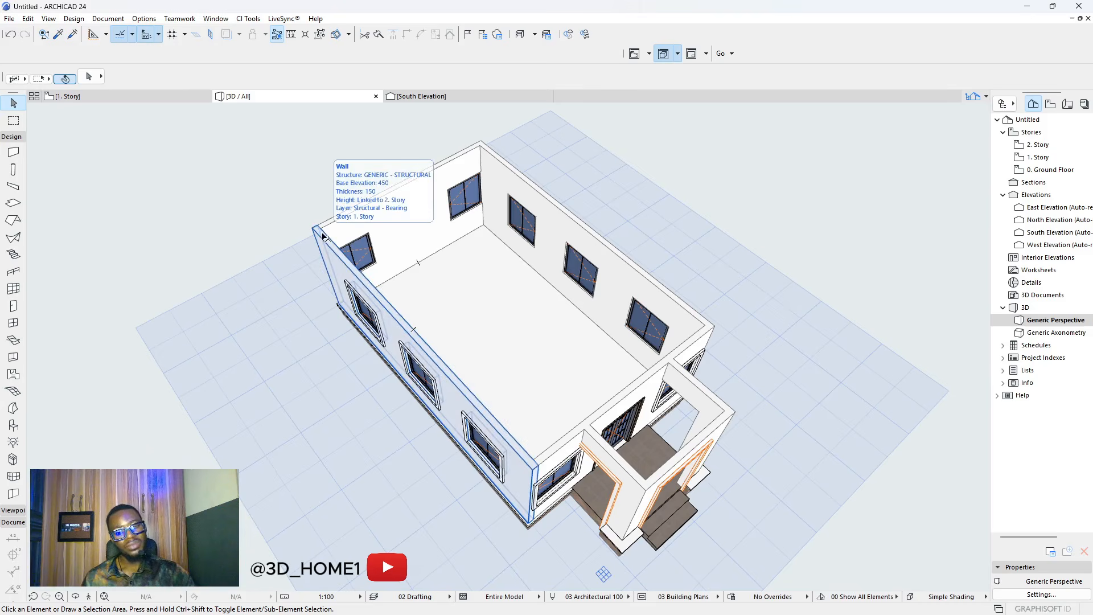
scroll(362, 242, "up", 2)
scroll(368, 240, "down", 3)
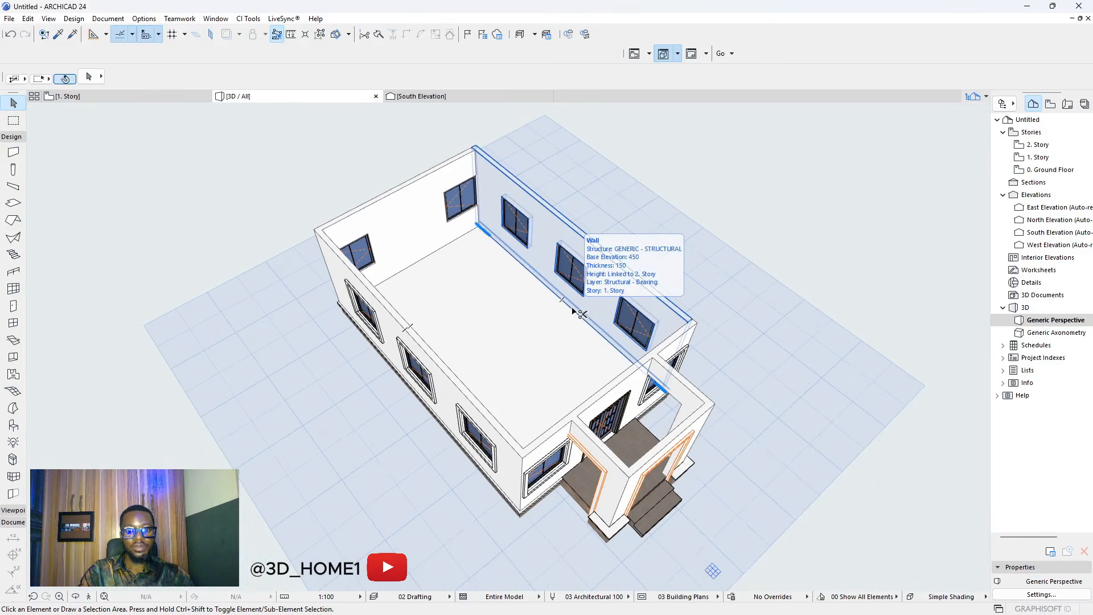
key("ctrl+7")
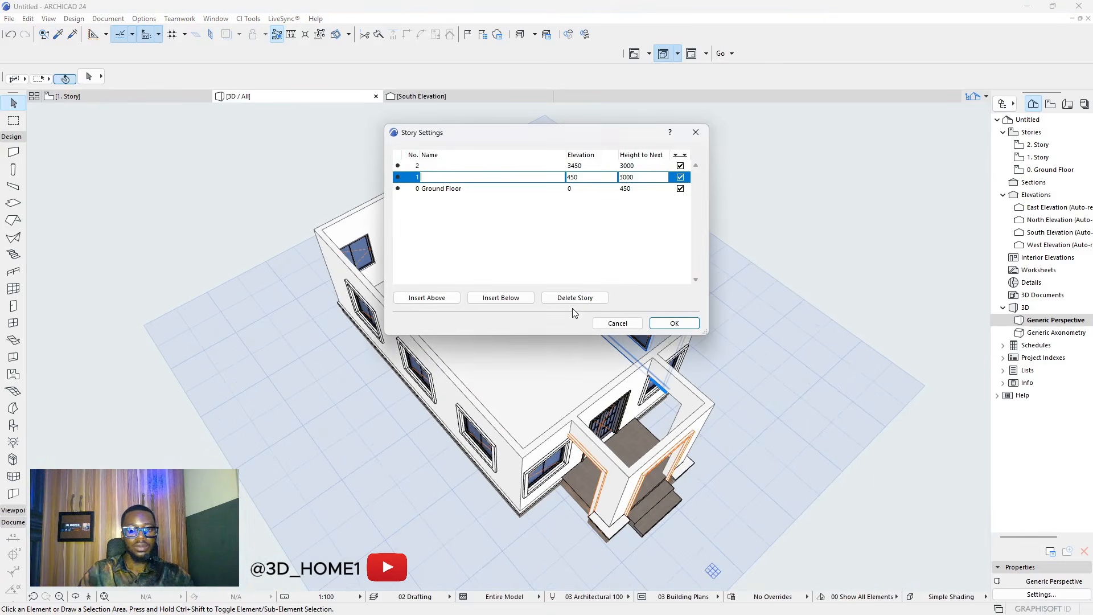
left_click(638, 166)
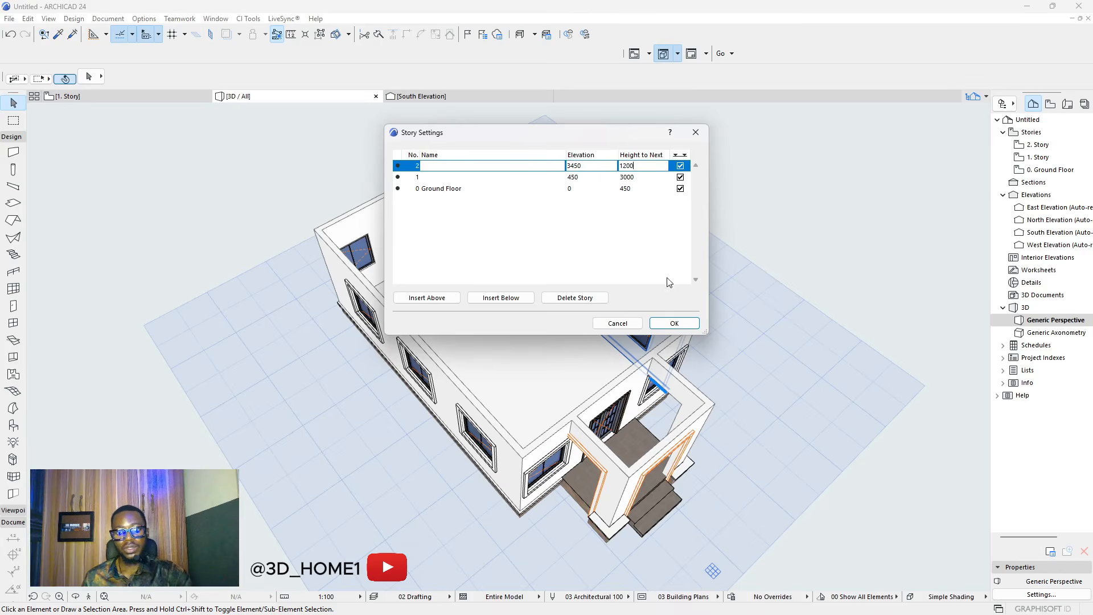
left_click(682, 325)
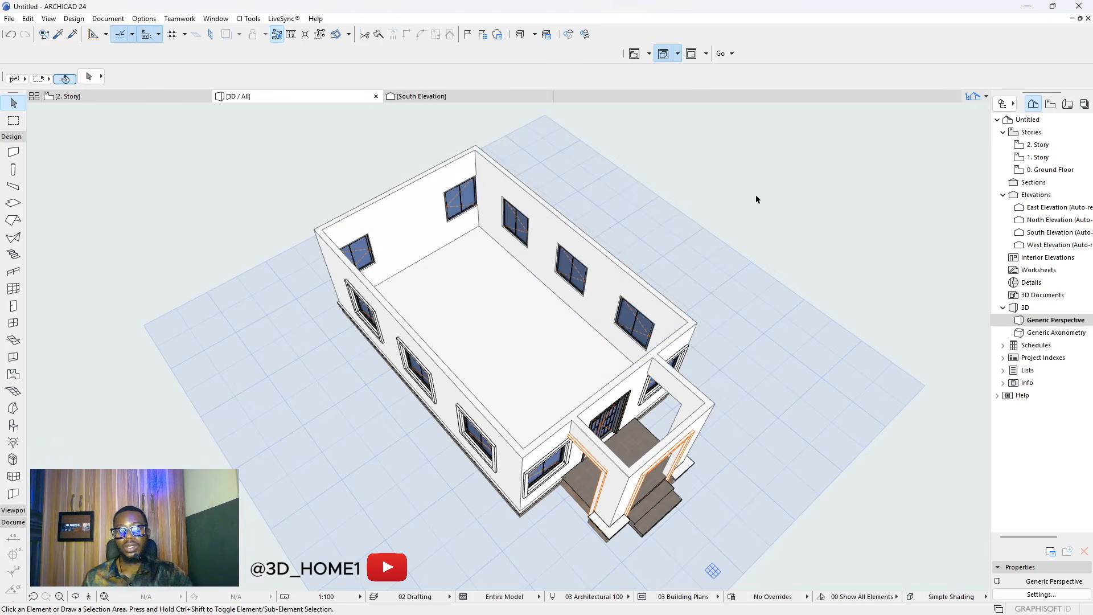
- Open the 2. Story floor plan and focus on the back corner of the traced house walls
double_click(1042, 146)
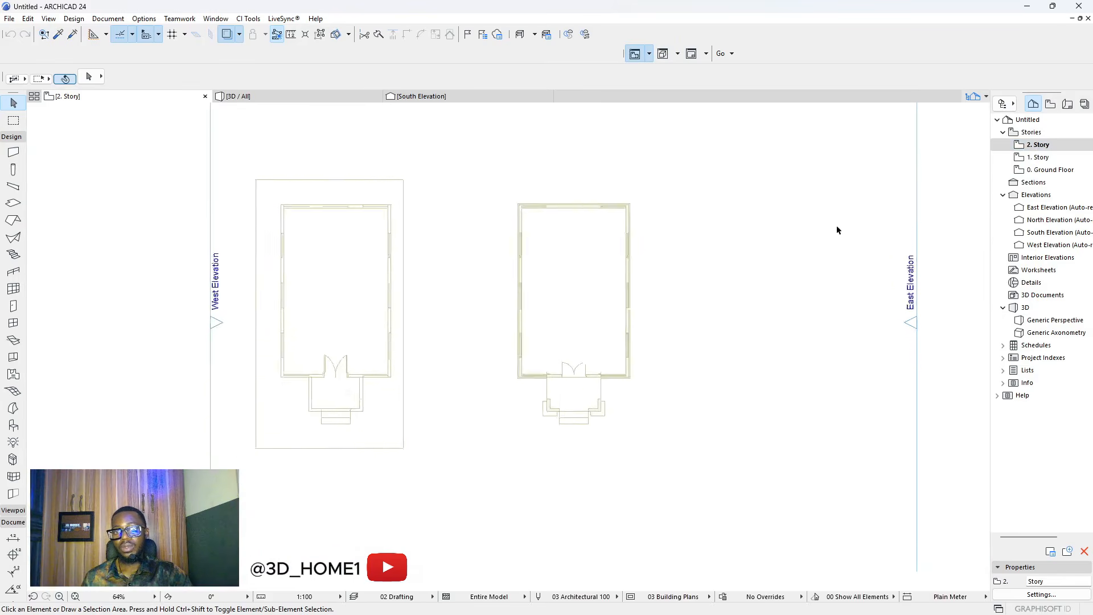
scroll(703, 342, "down", 3)
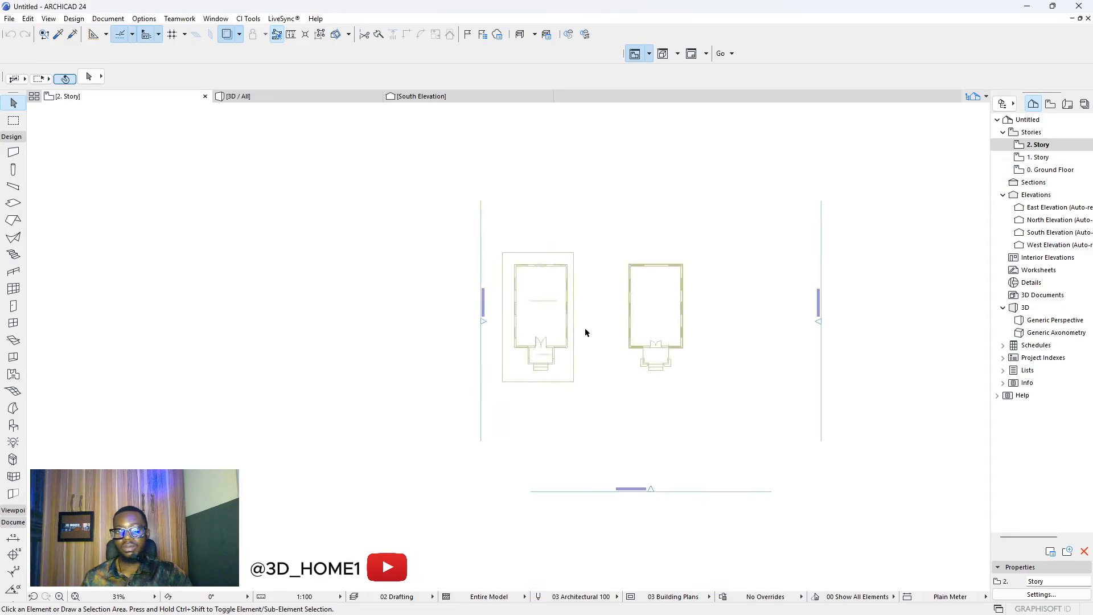
scroll(525, 299, "up", 4)
scroll(378, 371, "down", 3)
scroll(655, 319, "up", 3)
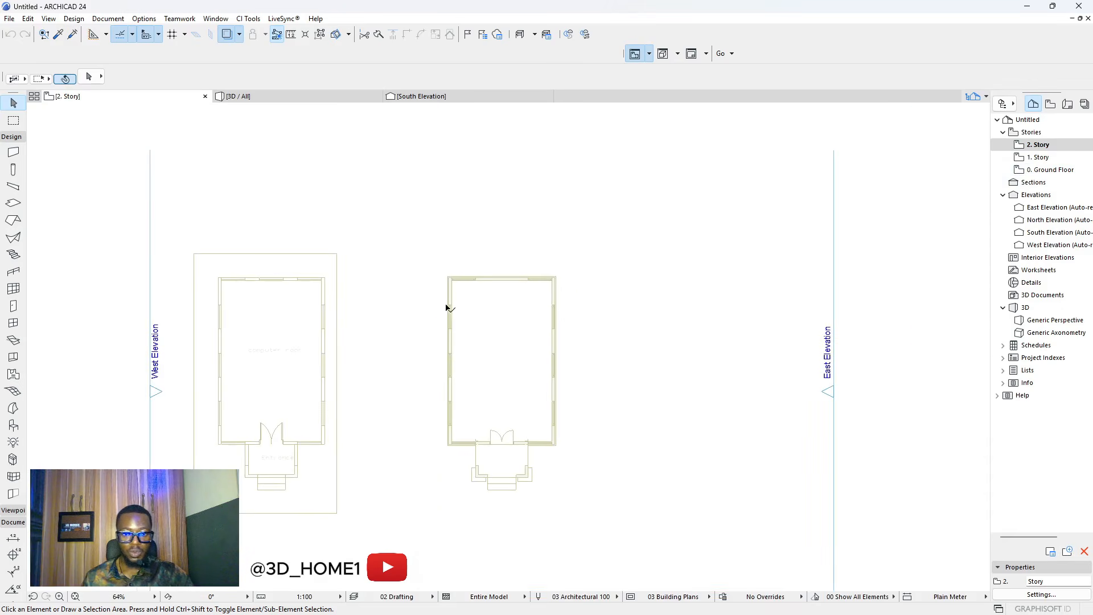
scroll(446, 308, "up", 5)
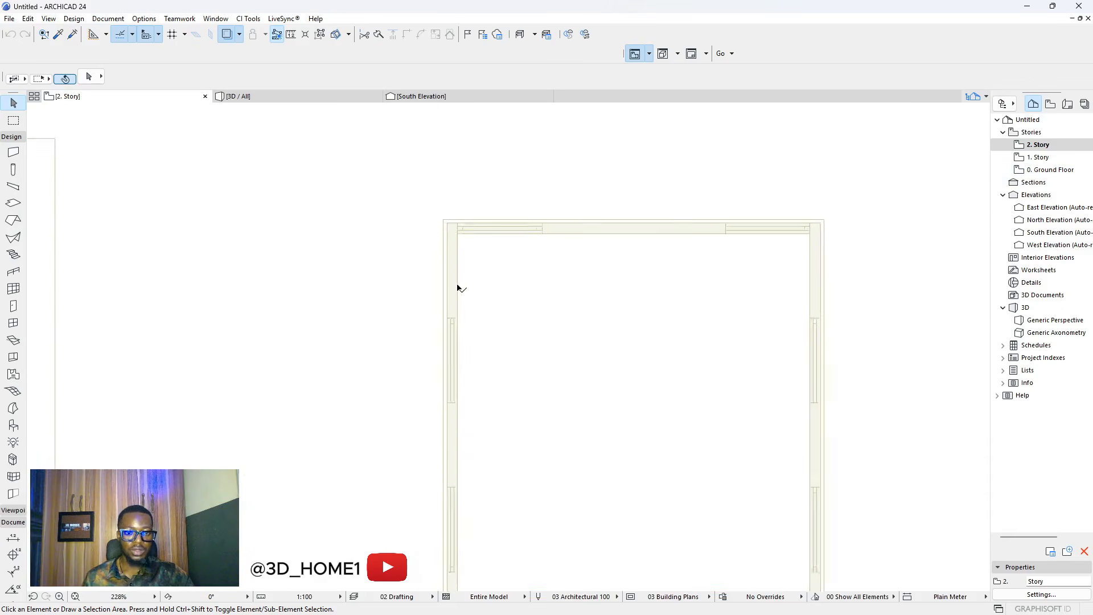
- Pick up the white outer wall's settings from the 3D model for new walls and return to the 2. Story plan
left_click(12, 154)
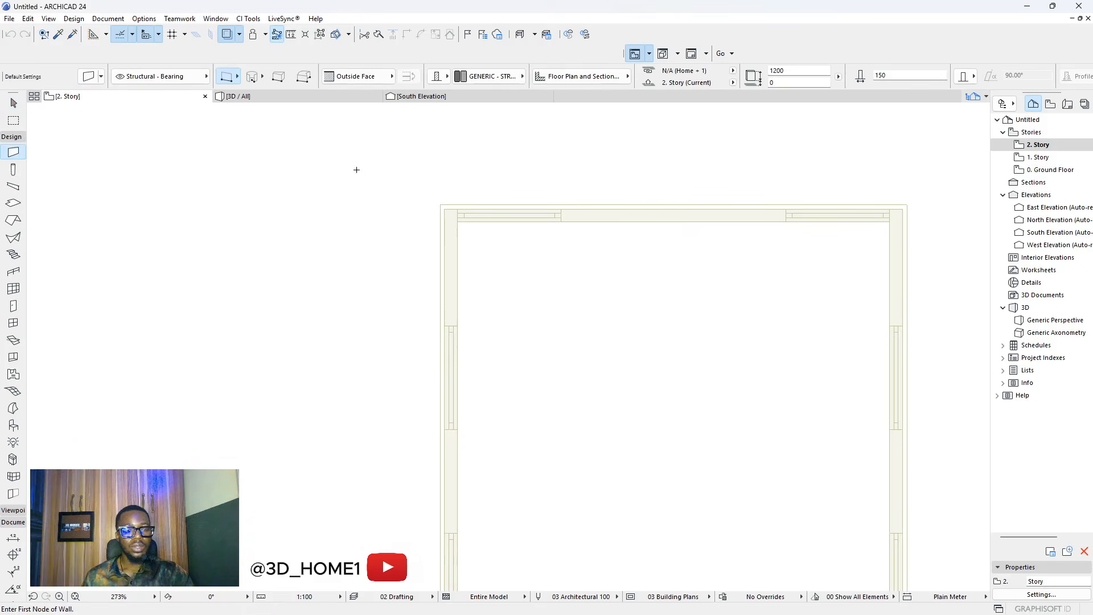
left_click(90, 76)
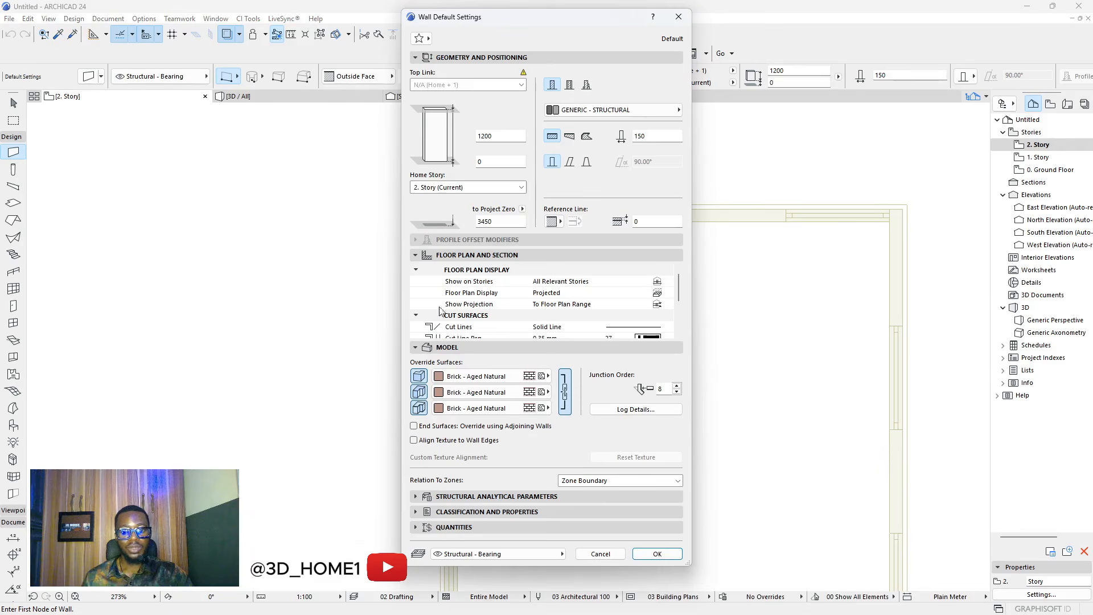
key("Return")
scroll(477, 231, "down", 3)
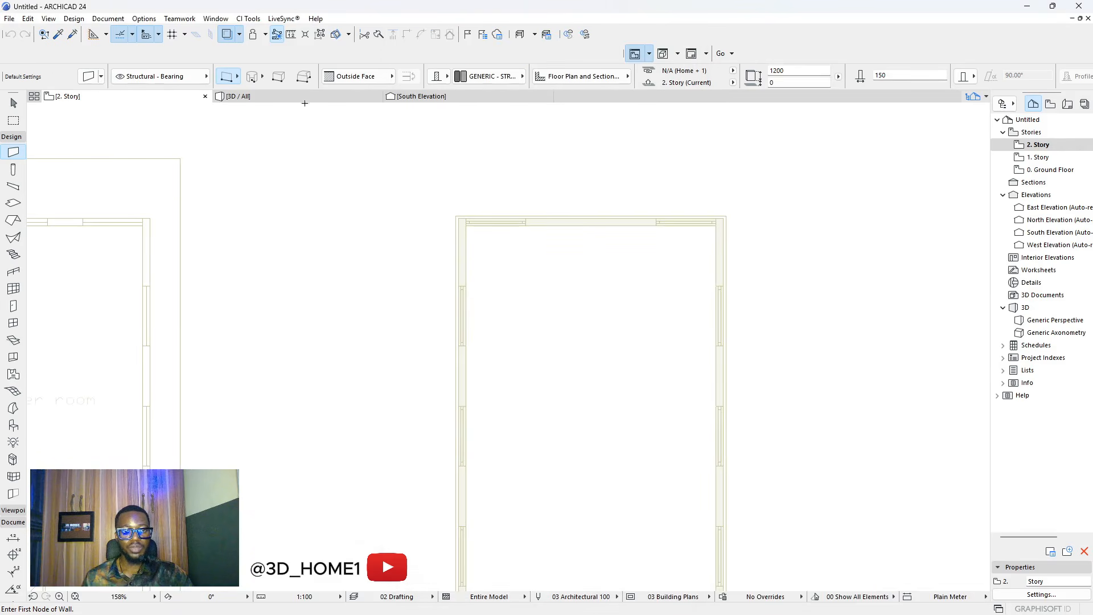
left_click(305, 100)
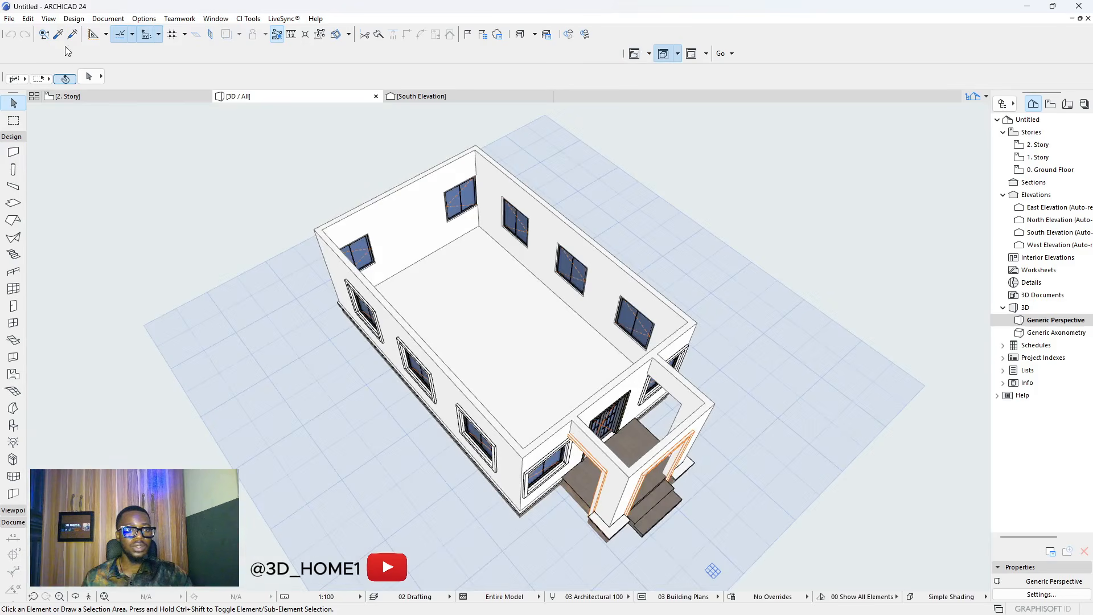
left_click(346, 263, "alt")
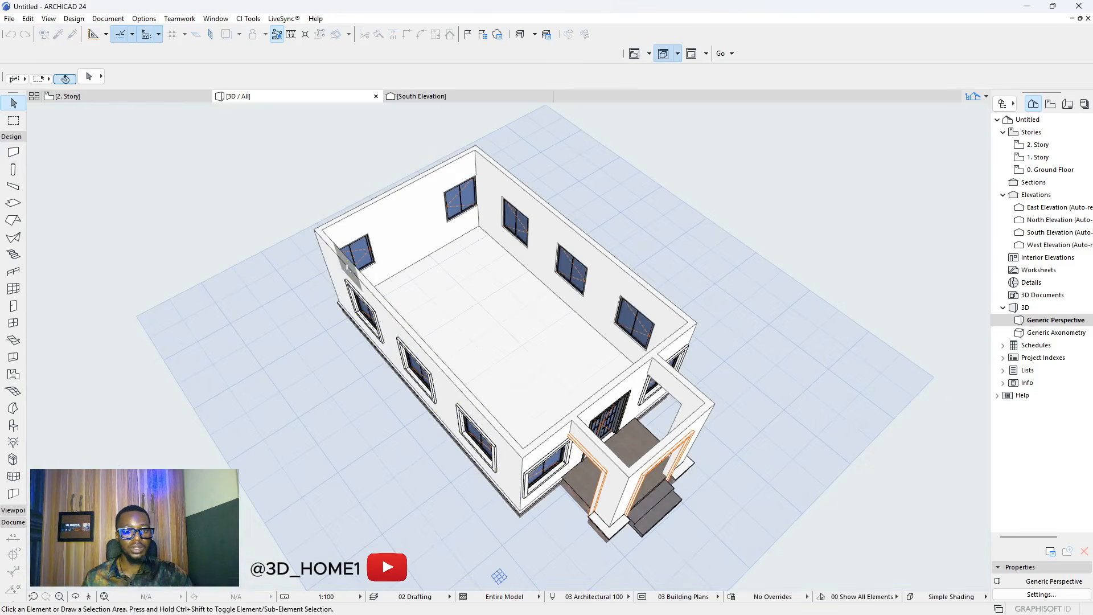
double_click(1038, 145)
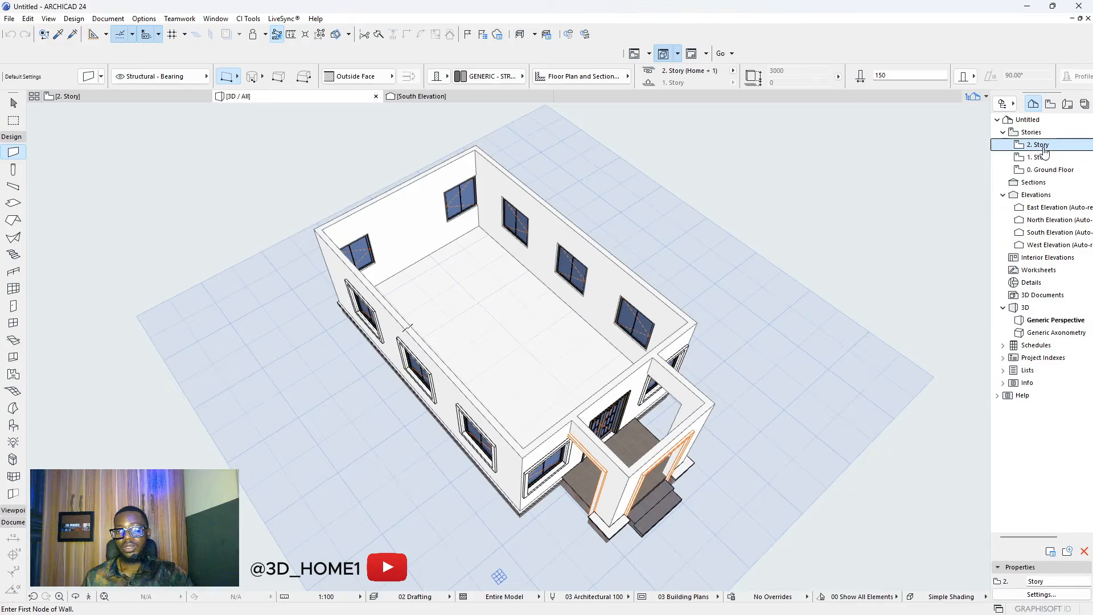
- Draw a 1200 high wall along the house's west side, from the back outer corner to the front outer corner
scroll(467, 218, "up", 5)
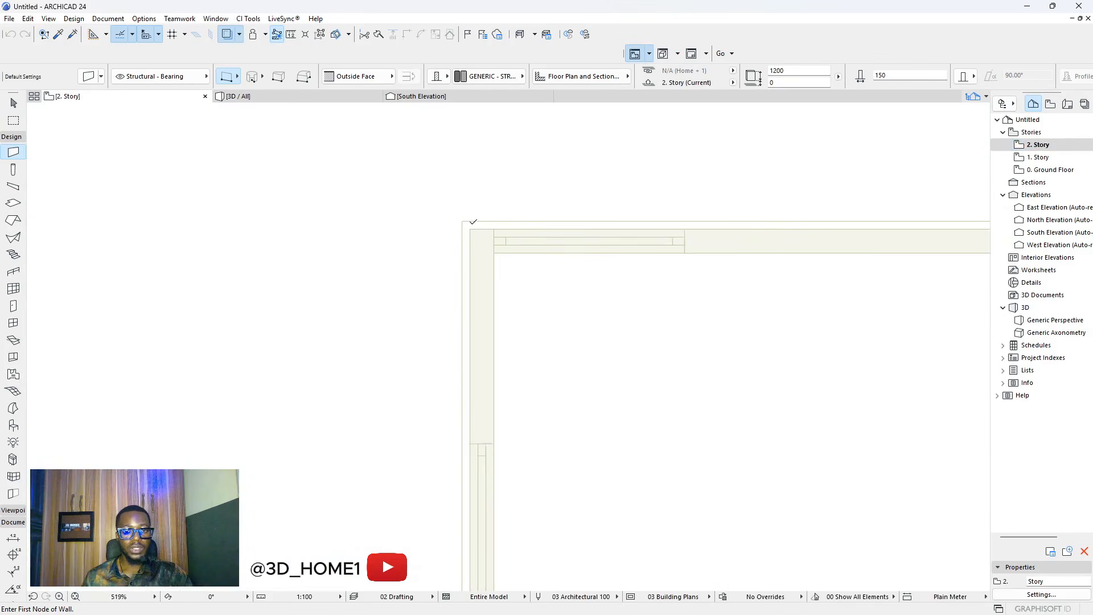
left_click(470, 231)
scroll(487, 332, "down", 5)
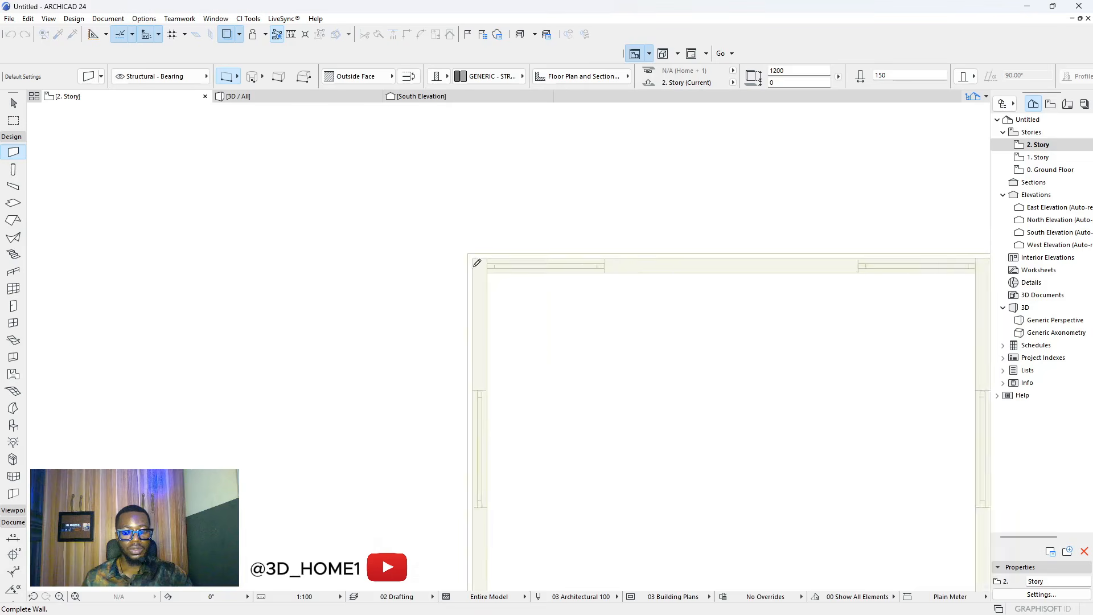
scroll(489, 332, "up", 3)
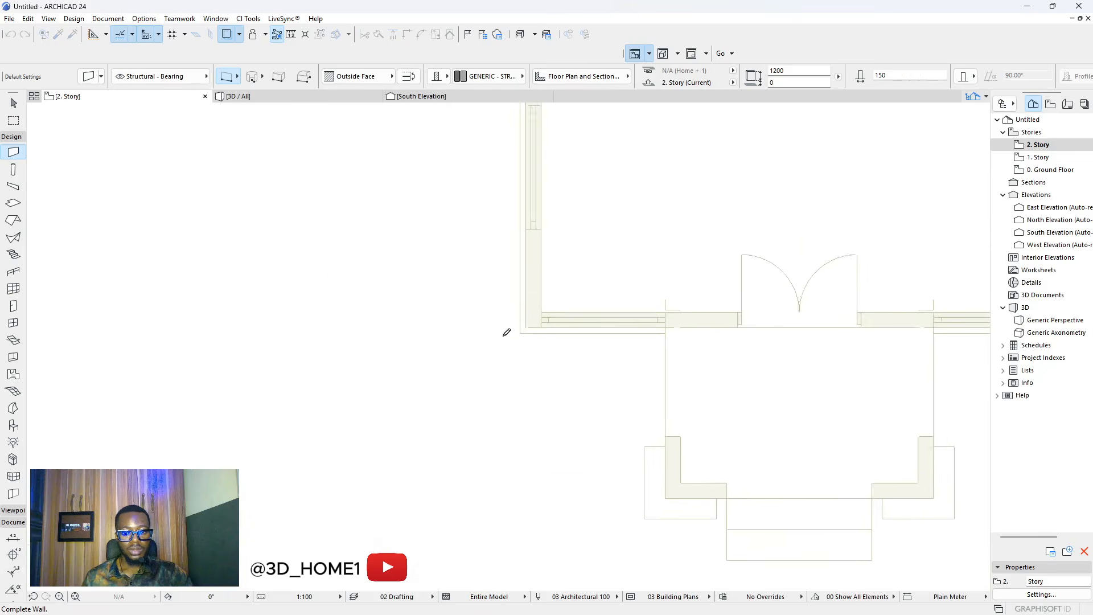
left_click(533, 323)
- Draw the front wall from the southwest corner about 1717 toward the entrance door, past the porch's west edge
scroll(313, 328, "down", 3)
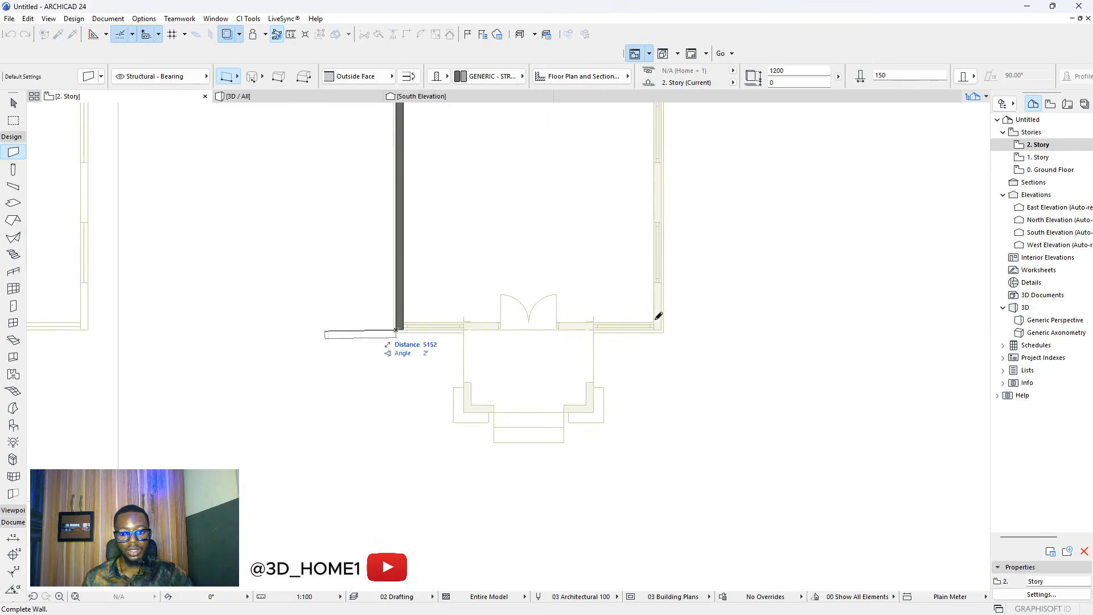
left_click(391, 328)
scroll(480, 330, "up", 3)
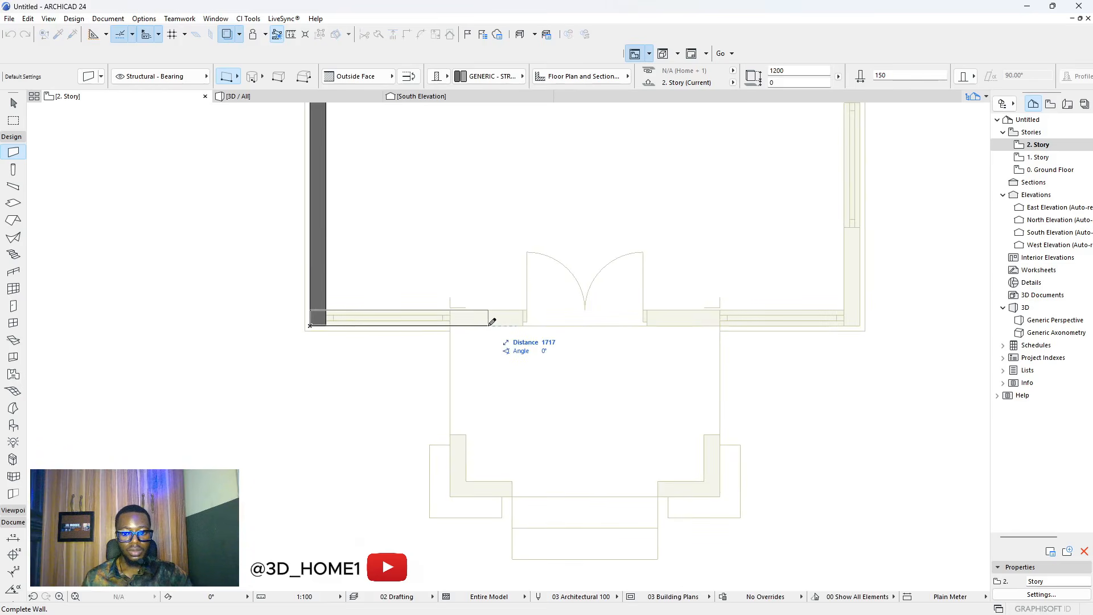
left_click(488, 324)
scroll(447, 469, "up", 3)
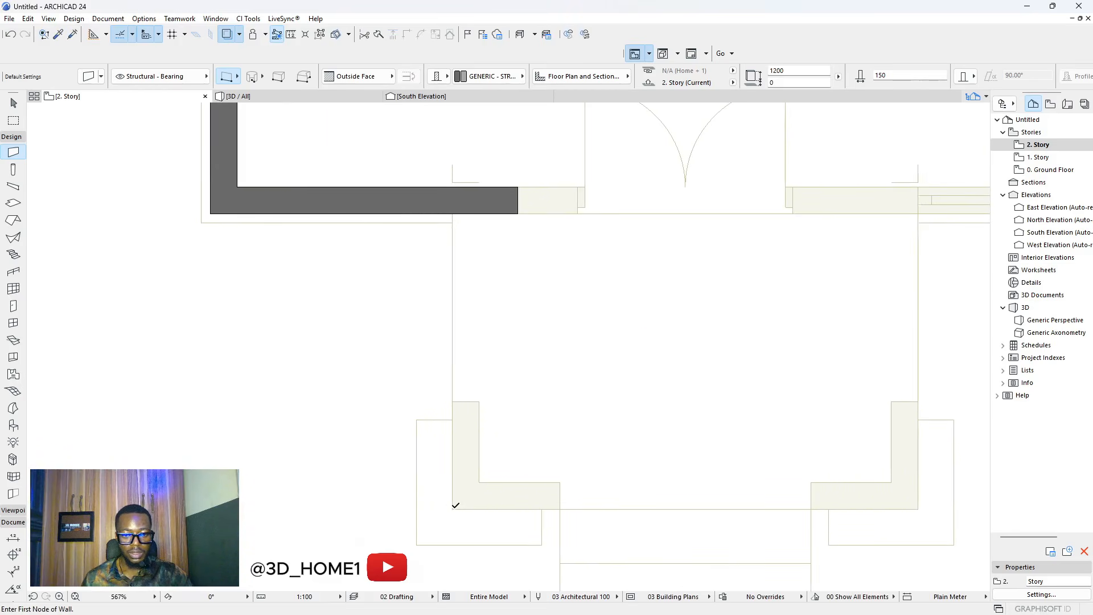
- Draw the porch's west, front and east walls over the traced porch outline, ending at the house's front wall
left_click(453, 507)
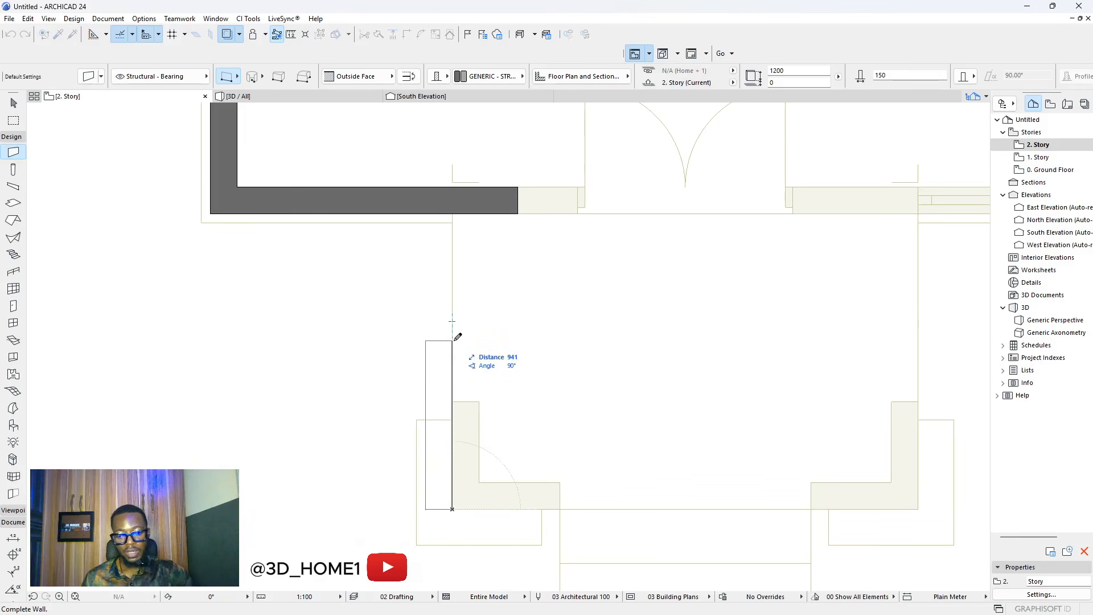
left_click(453, 215)
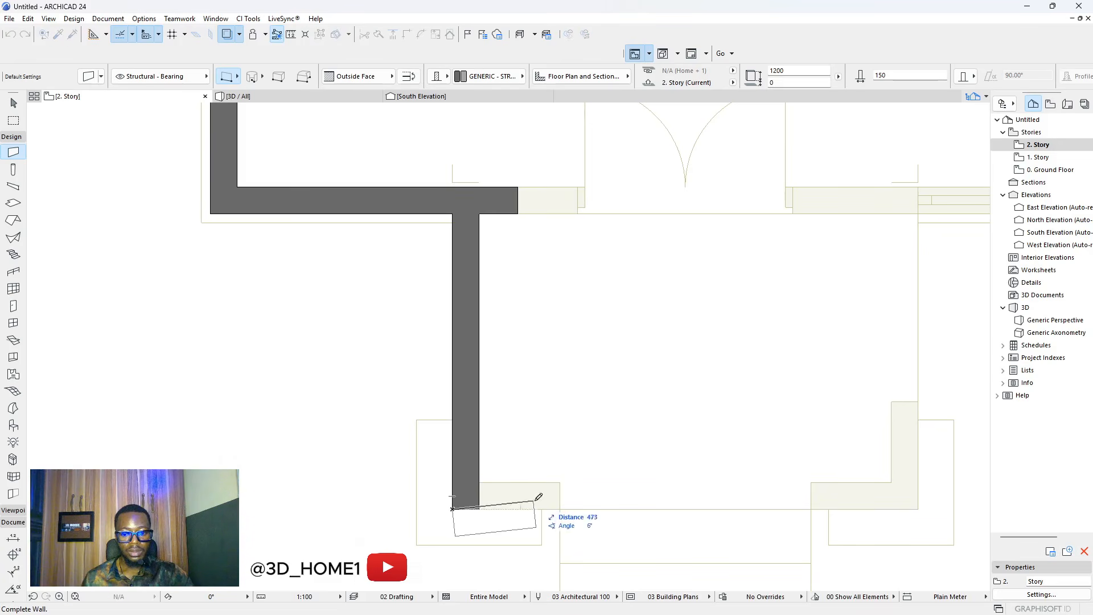
scroll(541, 473, "down", 6)
scroll(576, 476, "up", 6)
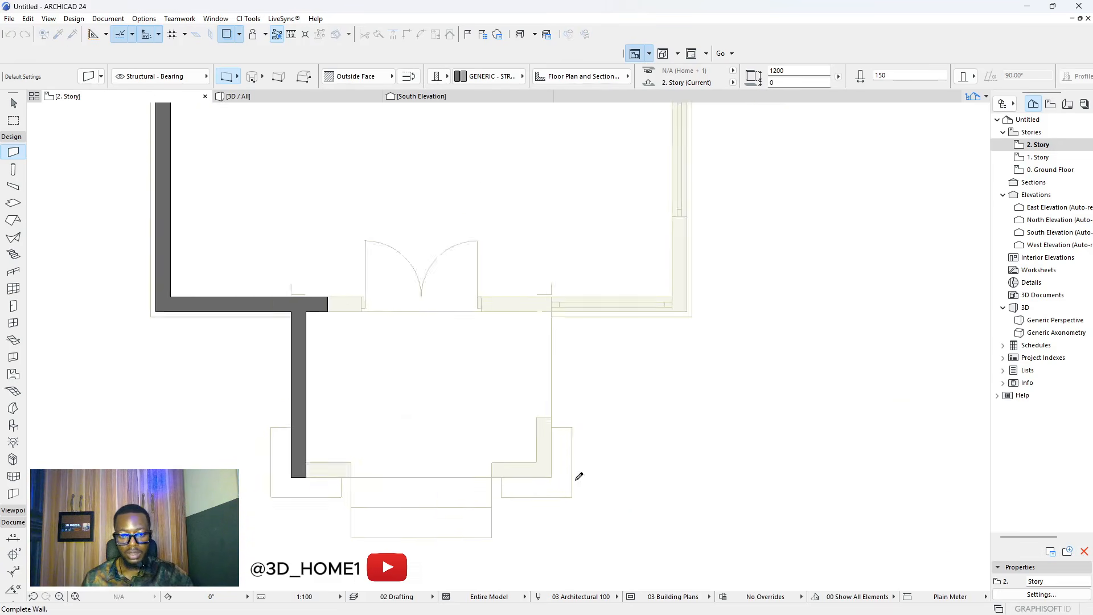
left_click(534, 473)
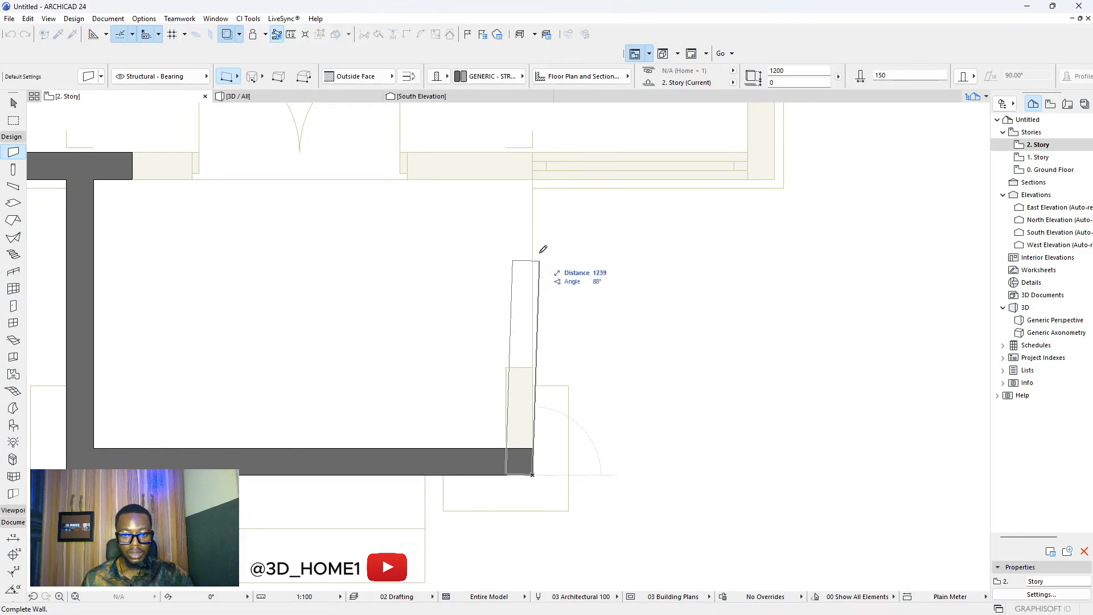
left_click(536, 149)
- Draw the 1350 front wall segment east of the porch and the east side wall up to the back corner
scroll(535, 410, "down", 2)
scroll(543, 313, "up", 5)
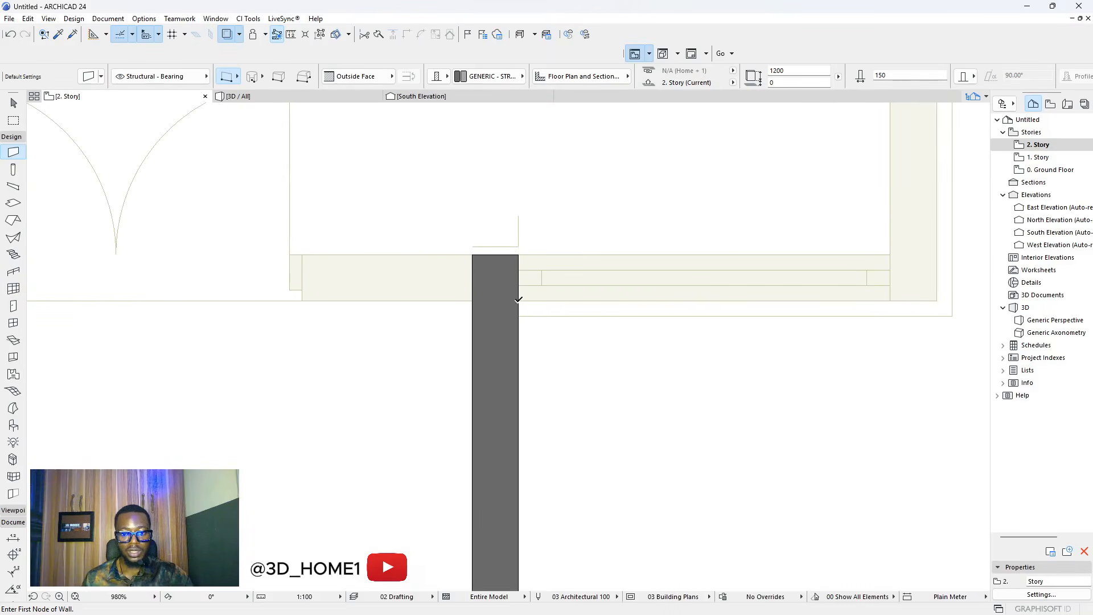
scroll(518, 301, "down", 2)
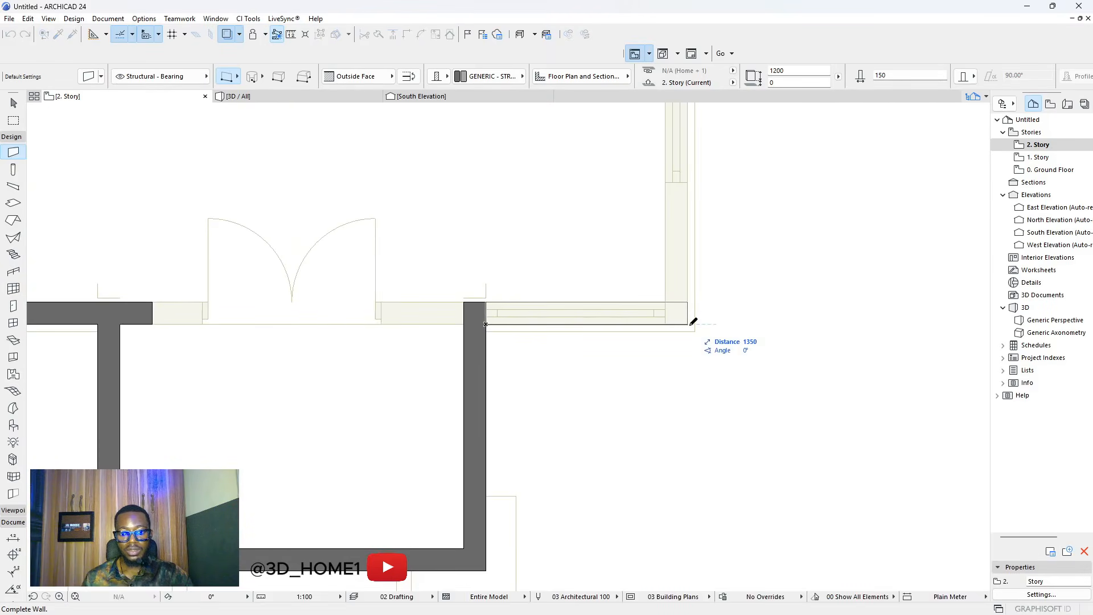
left_click(688, 323)
scroll(677, 399, "down", 4)
scroll(655, 227, "up", 6)
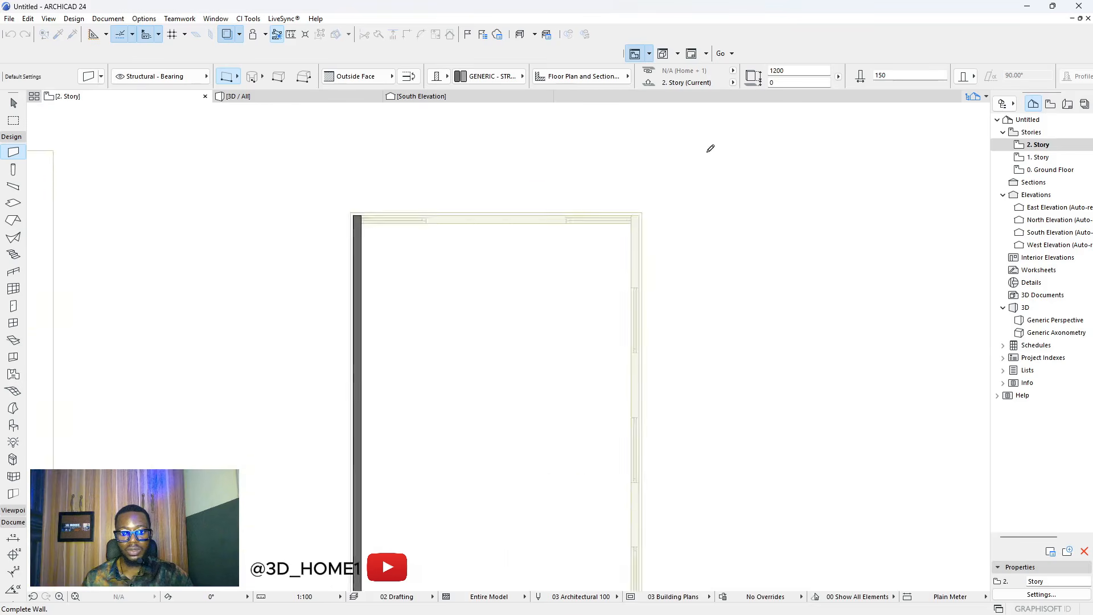
left_click(579, 265)
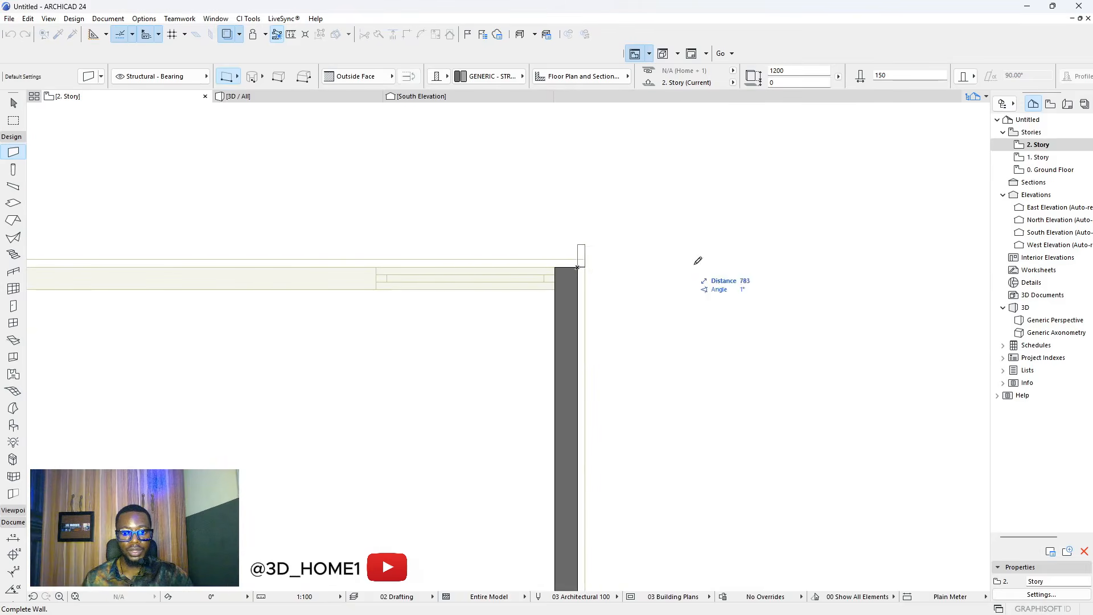
scroll(692, 261, "down", 3)
key("Escape")
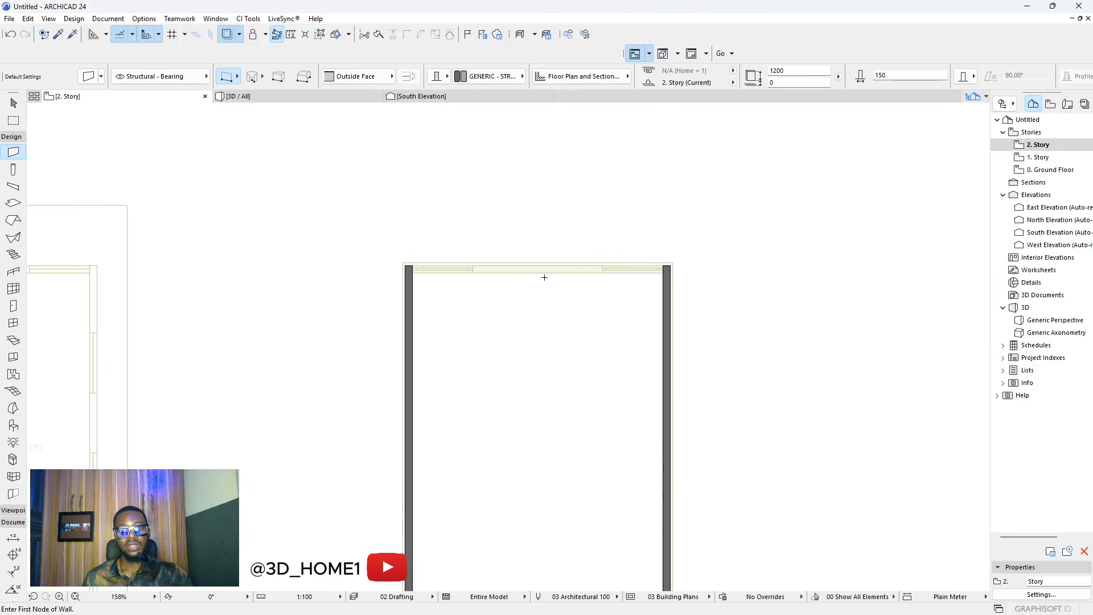
- Trim off the front wall stub projecting past the porch's west wall toward the door, and return to the 3D view
scroll(545, 277, "up", 2)
scroll(578, 234, "down", 4)
scroll(609, 244, "down", 2)
scroll(576, 423, "up", 3)
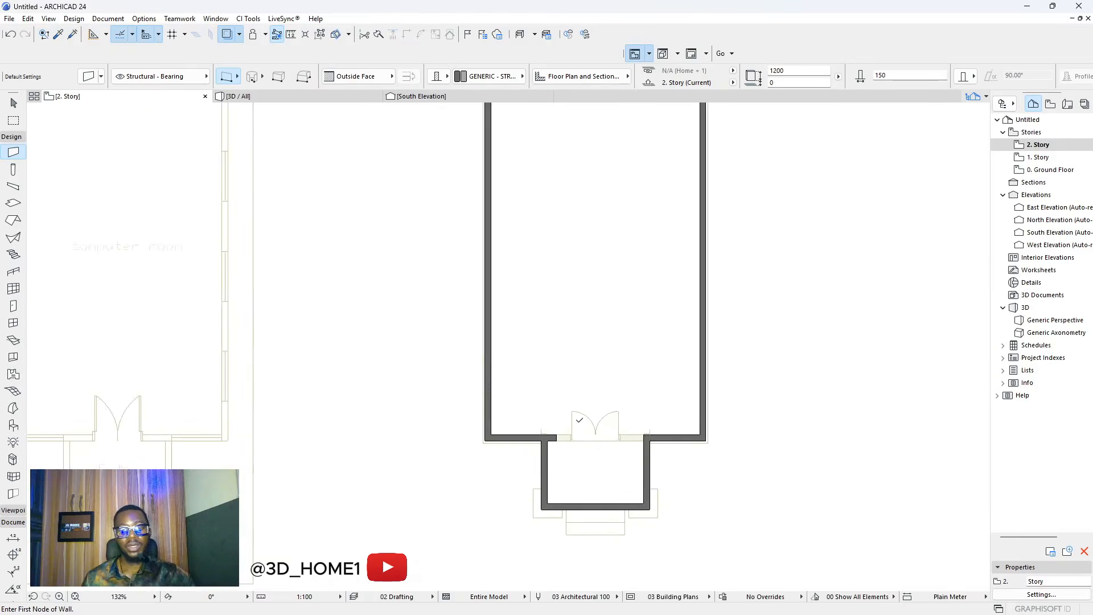
scroll(560, 451, "up", 3)
key("Escape")
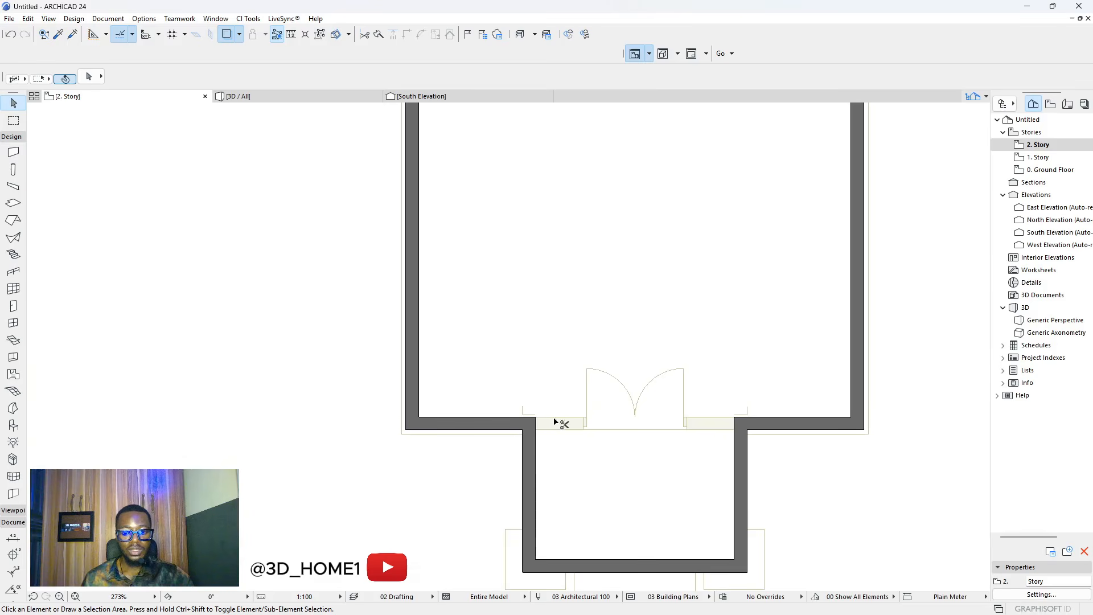
key("ctrl+z")
left_click(555, 462)
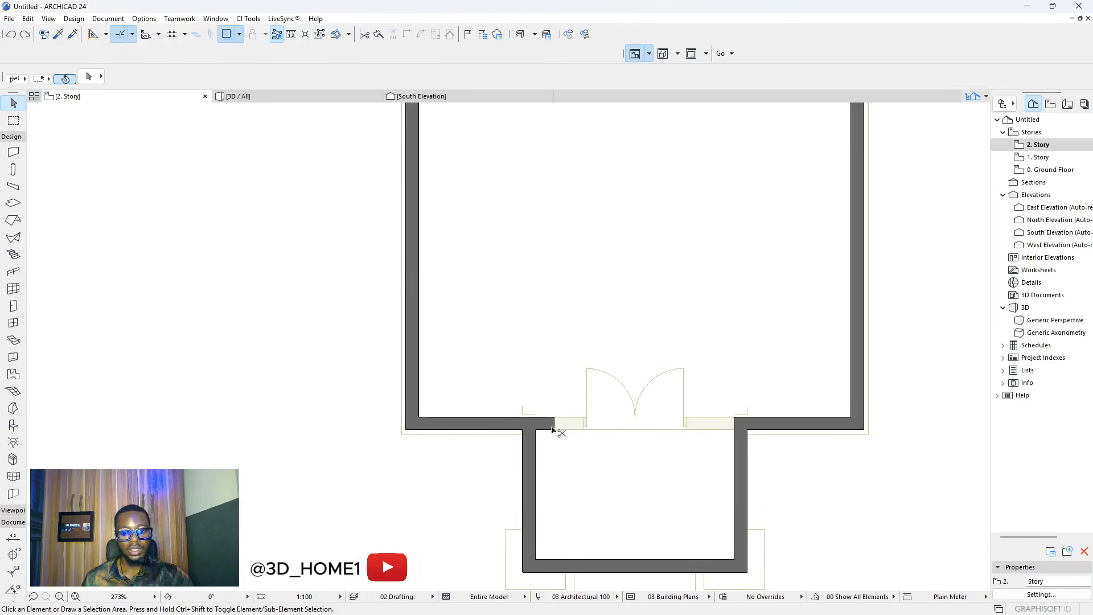
scroll(513, 399, "down", 5)
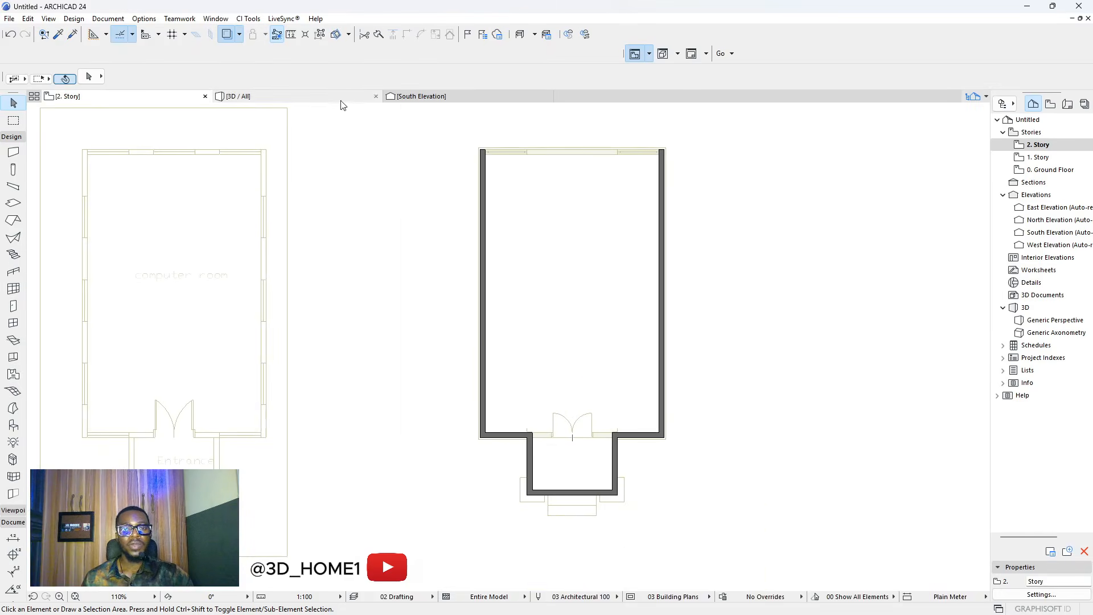
left_click(310, 97)
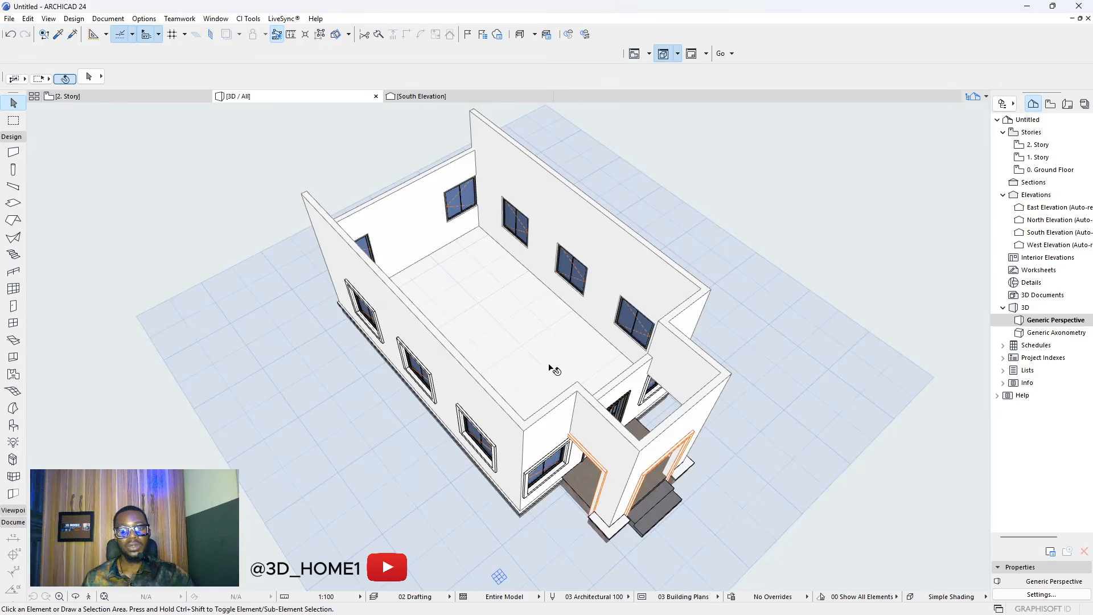
- Draw a wall with the 1200 high parapet's settings along the west side's outer face, 8300 long from the back corner to the front corner
middle_click_drag(557, 397, 405, 316, "shift")
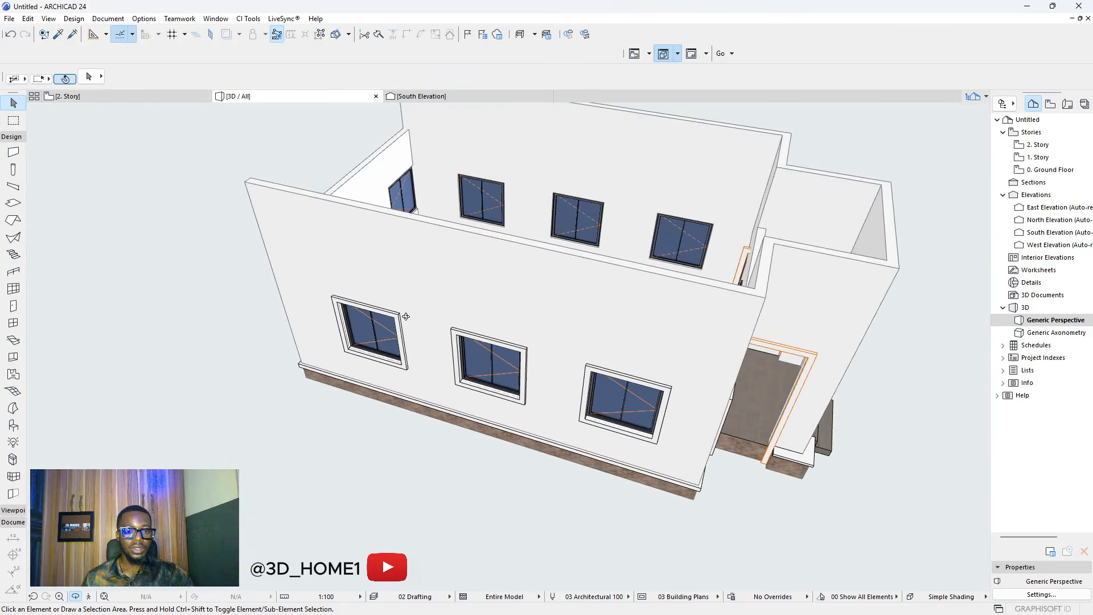
left_click(387, 291)
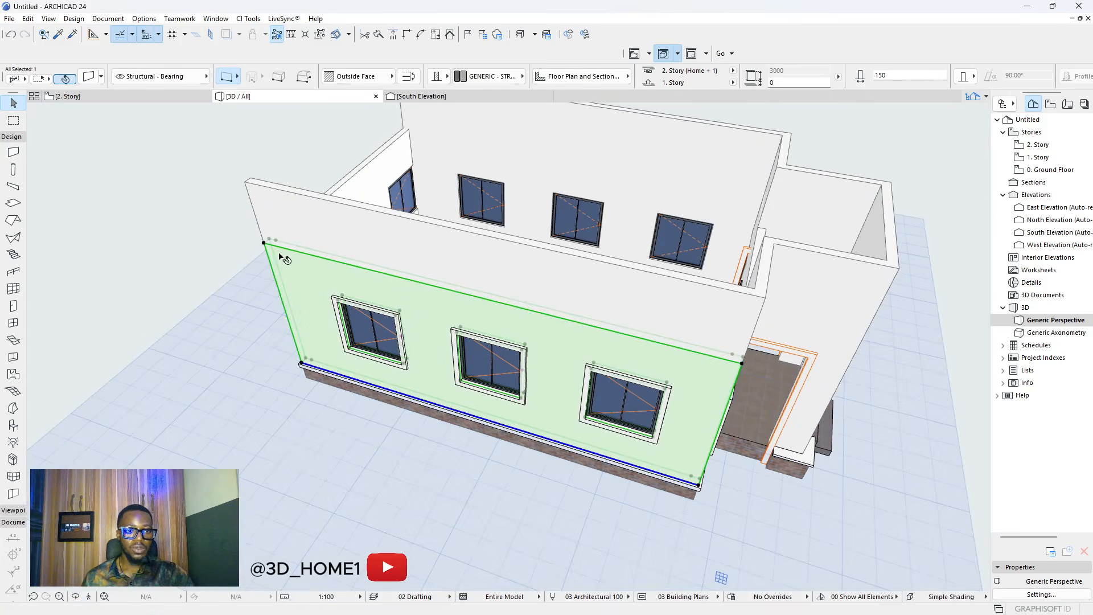
left_click(255, 220)
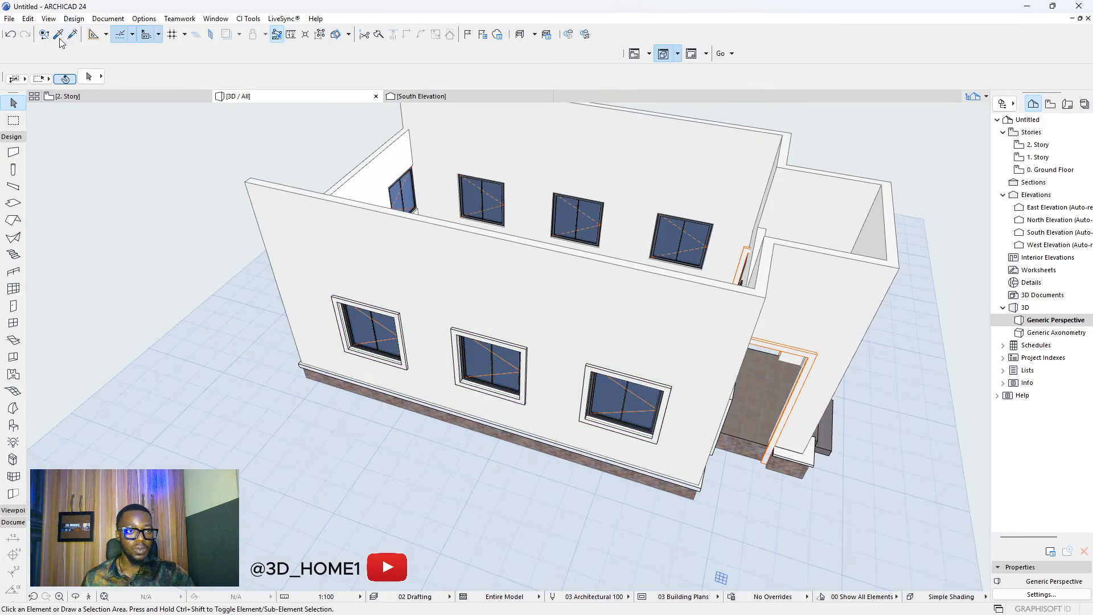
left_click(292, 222, "alt")
scroll(262, 240, "up", 5)
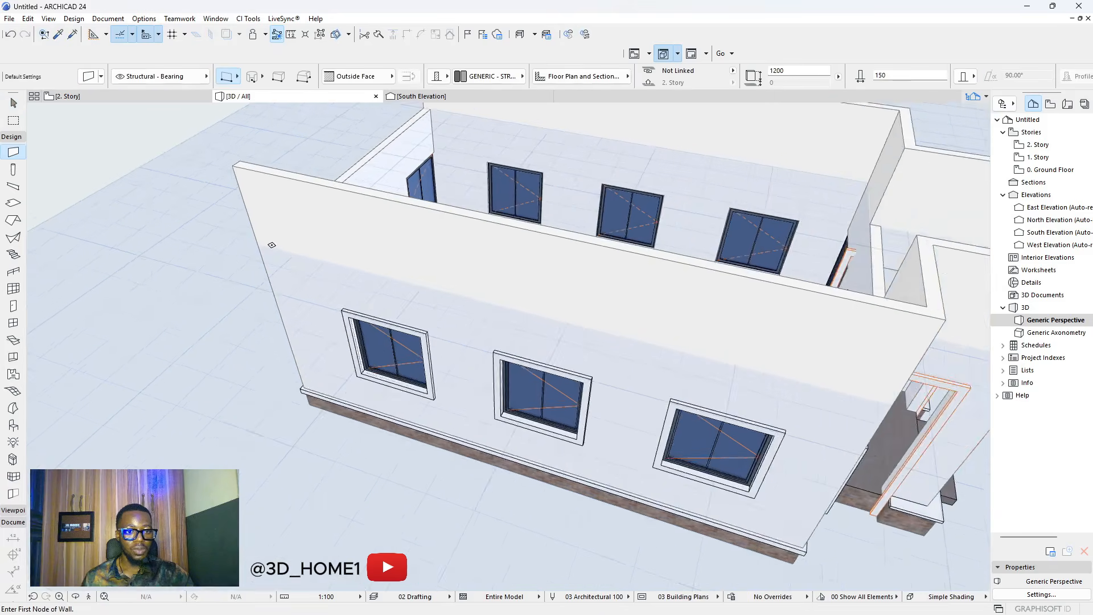
left_click(256, 243)
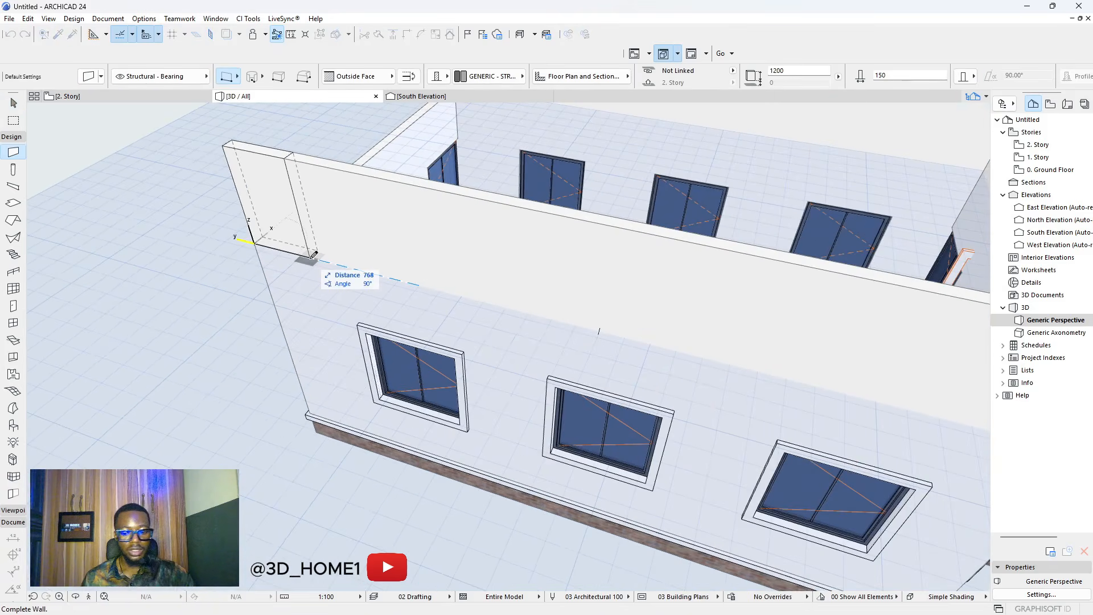
scroll(313, 254, "down", 4)
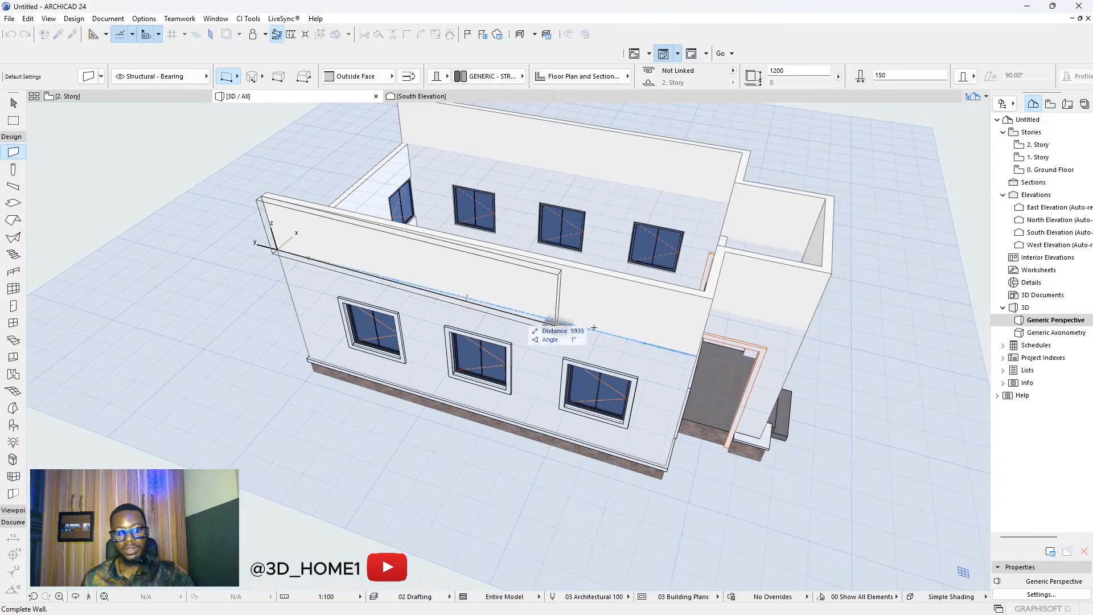
middle_click_drag(695, 333, 697, 336, "shift")
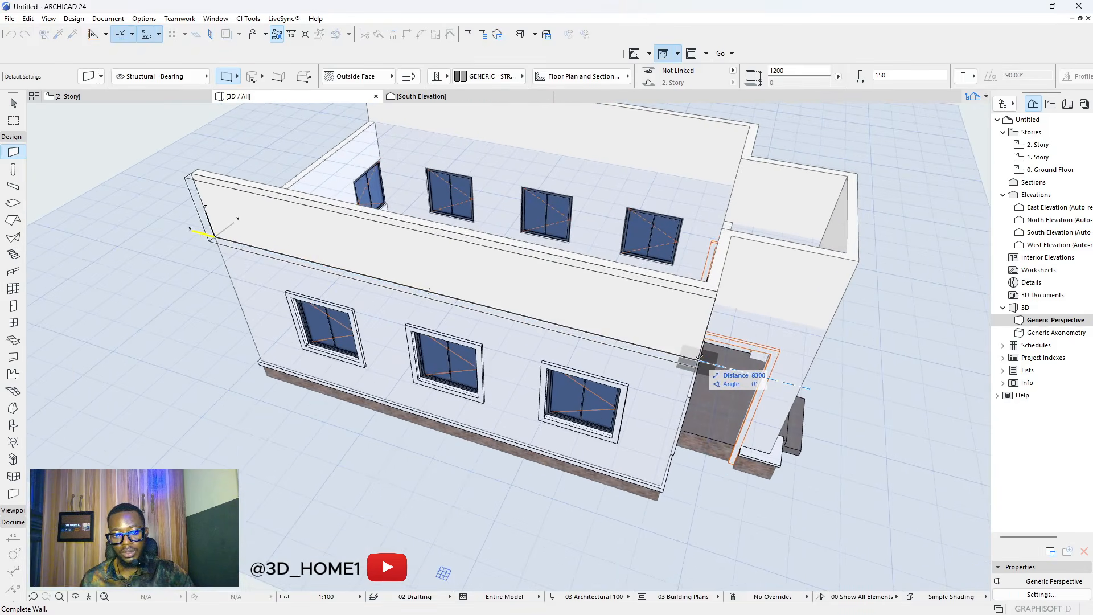
left_click(699, 357)
key("Escape")
- Reduce the new outer west wall's height to 100, making it a thin band at the parapet's base
middle_click_drag(656, 362, 517, 310, "shift")
left_click(639, 259)
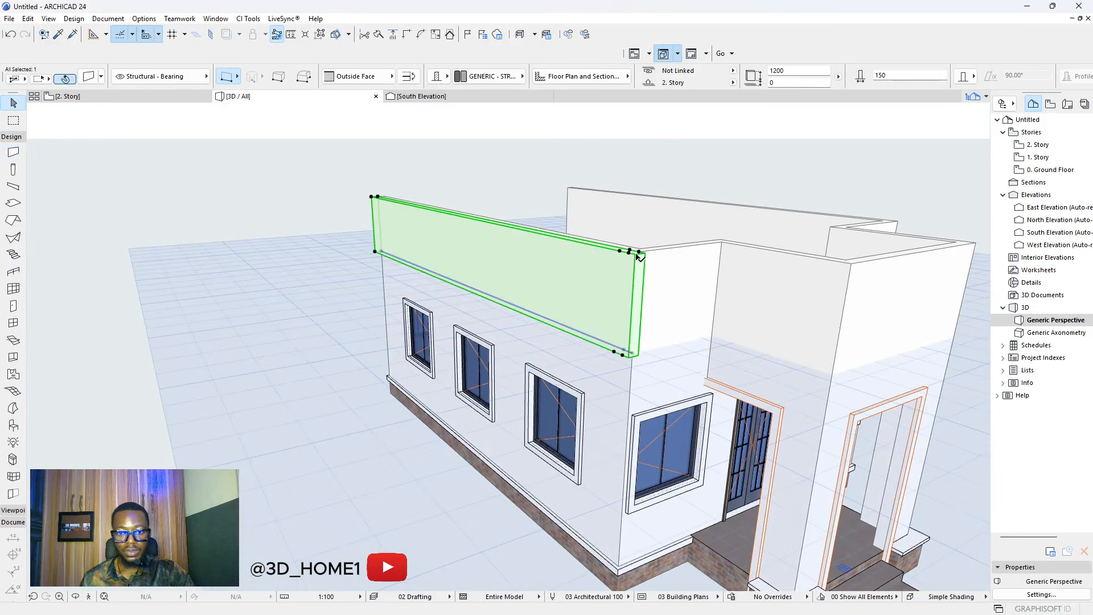
left_click(631, 255)
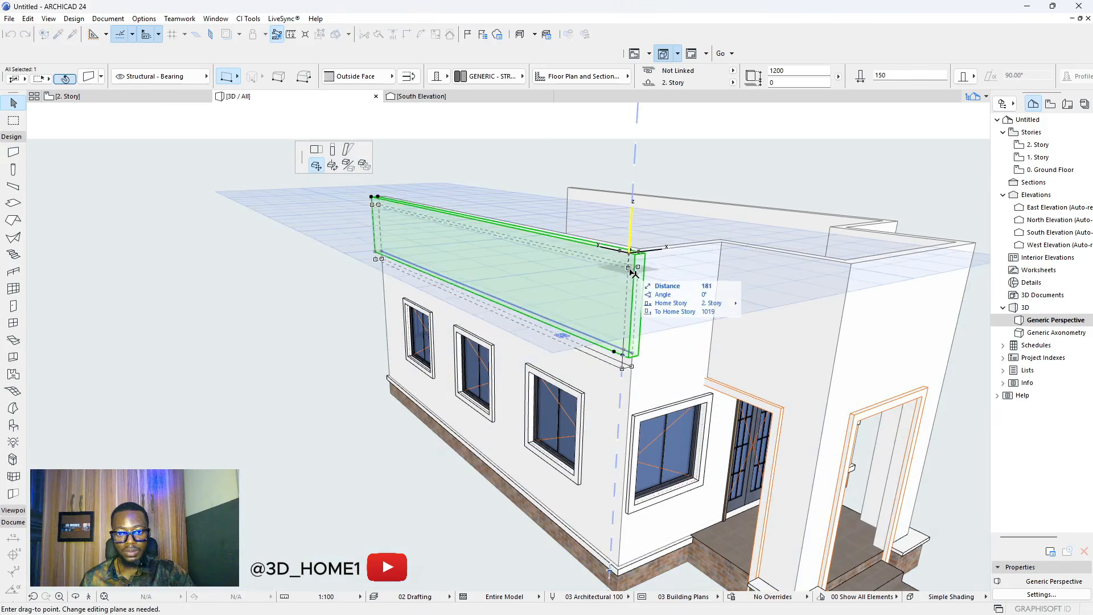
left_click(333, 151)
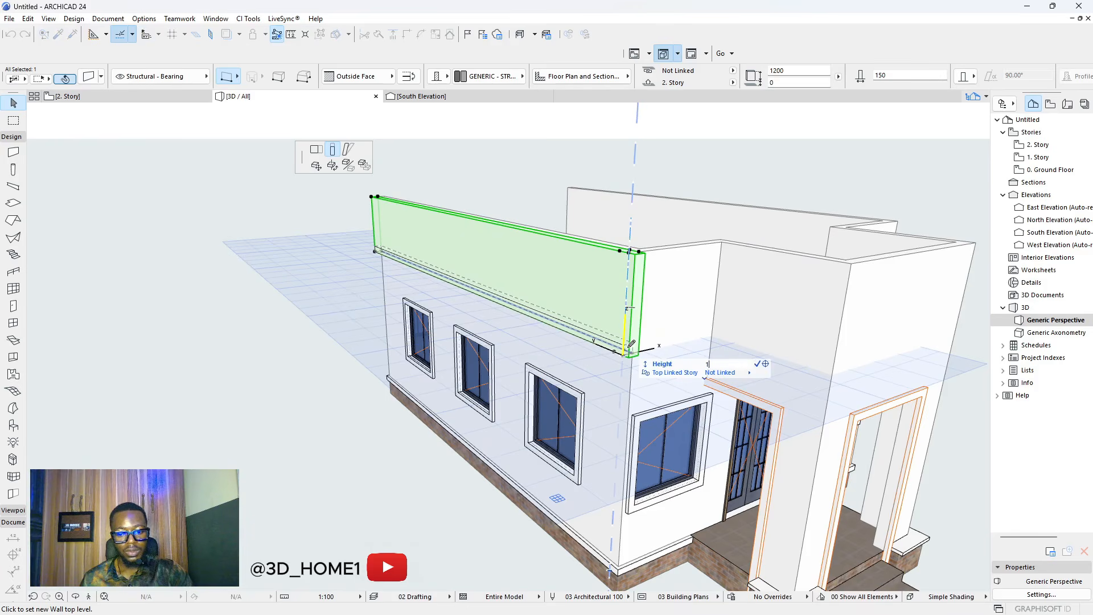
key("Return")
key("Escape")
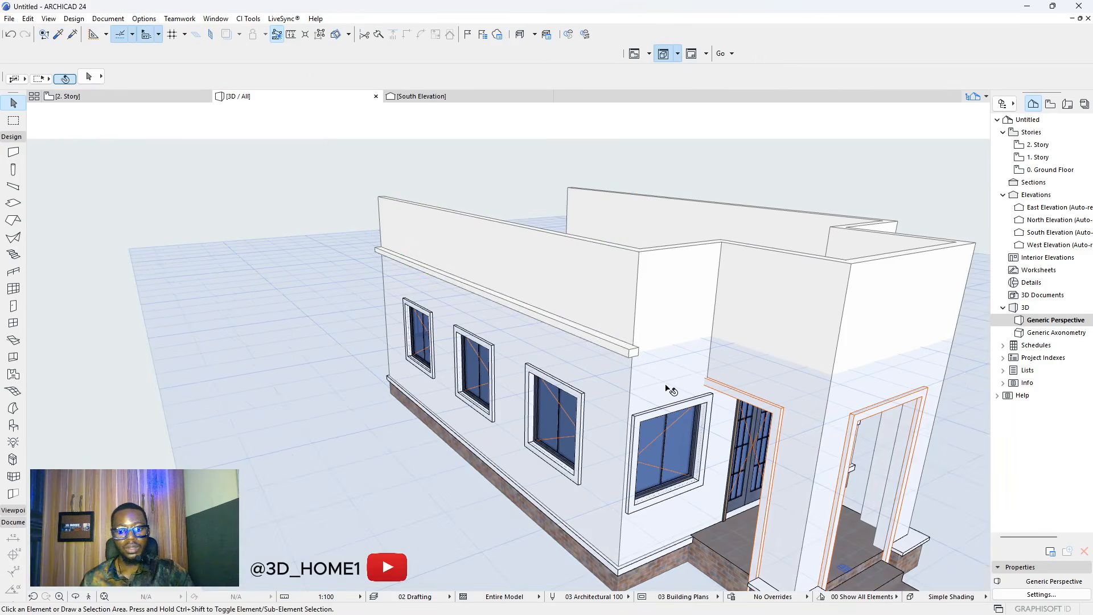
- Pick up the 100 high west band's wall settings at the house's southwest corner
middle_click_drag(672, 393, 658, 359, "shift")
scroll(463, 368, "down", 2)
middle_click_drag(527, 361, 527, 499, "shift")
scroll(527, 499, "up", 3)
scroll(518, 536, "up", 2)
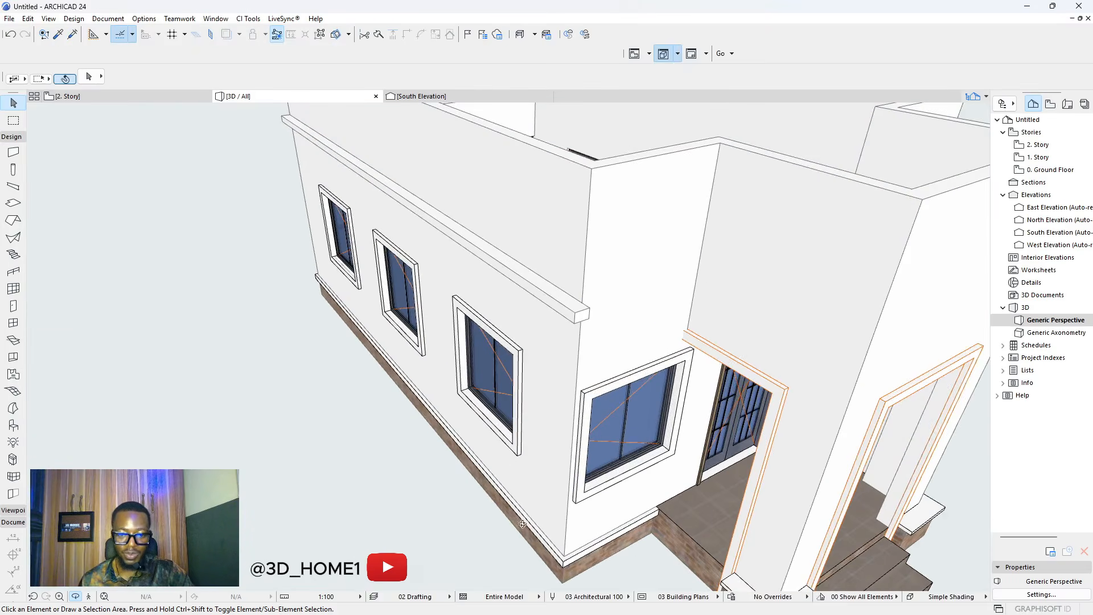
scroll(523, 523, "down", 1)
scroll(609, 348, "up", 2)
middle_click_drag(609, 350, 410, 391, "shift")
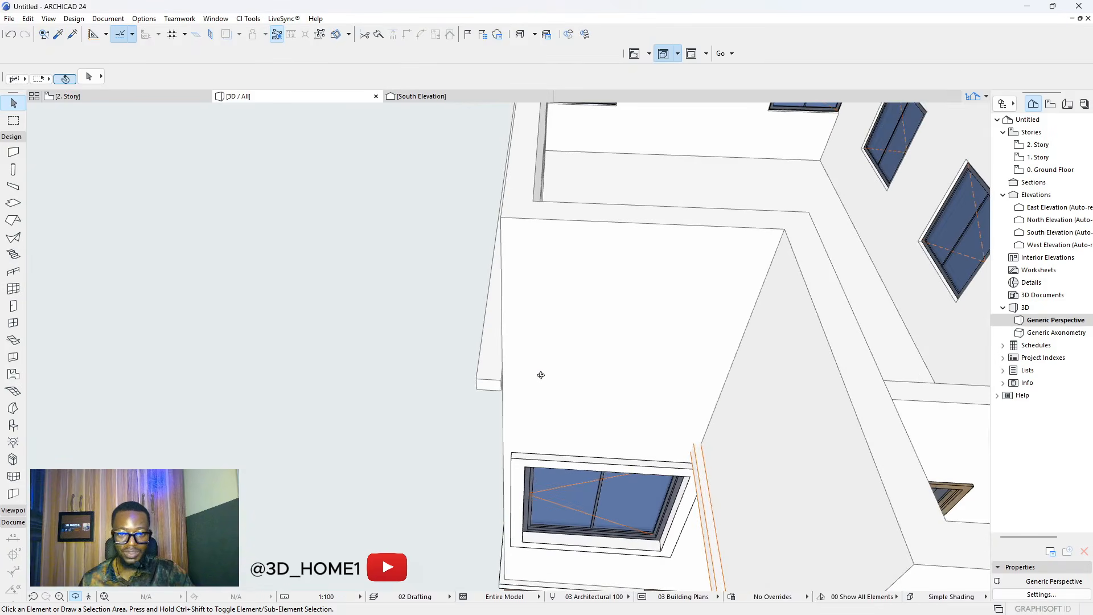
scroll(541, 376, "up", 3)
key("Escape")
left_click(515, 454)
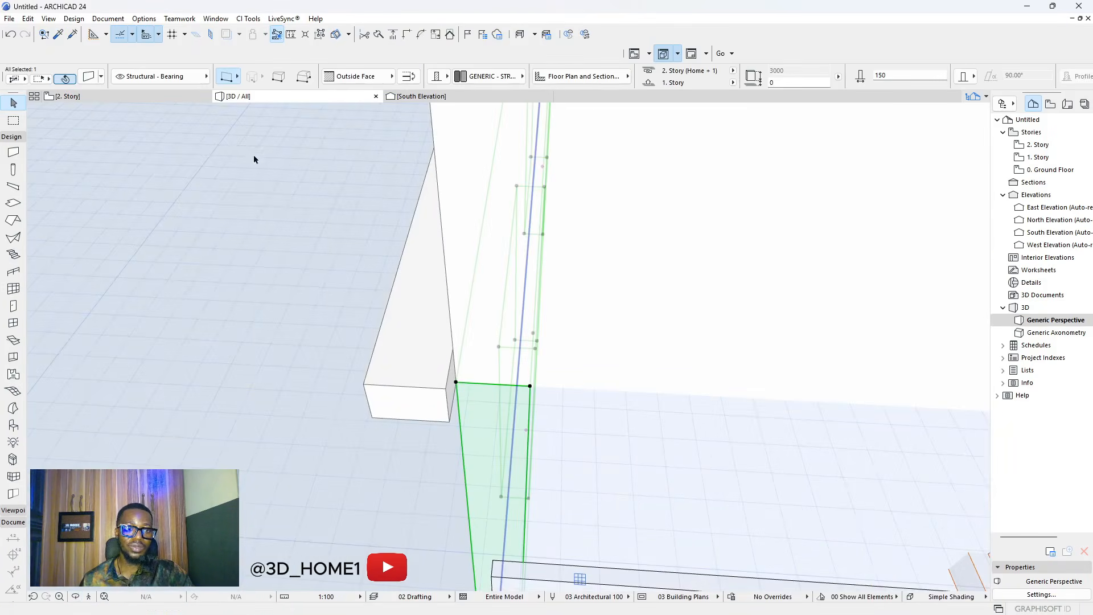
key("Escape")
left_click(440, 361)
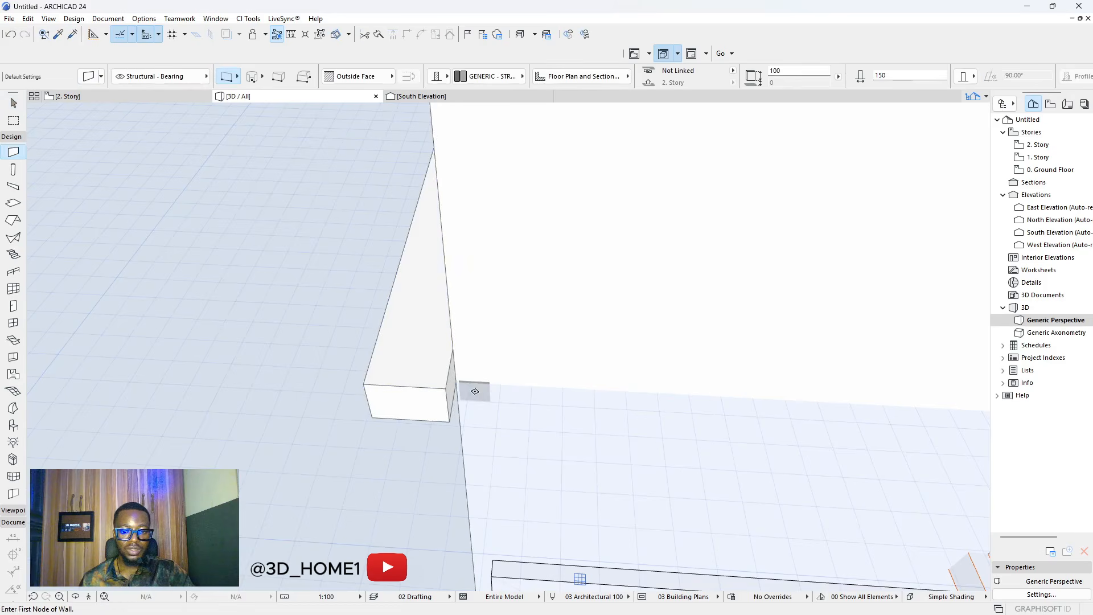
- Try to draw the 100 high band across the front wall segment between the southwest corner and the porch
scroll(474, 392, "up", 1)
scroll(603, 391, "up", 4)
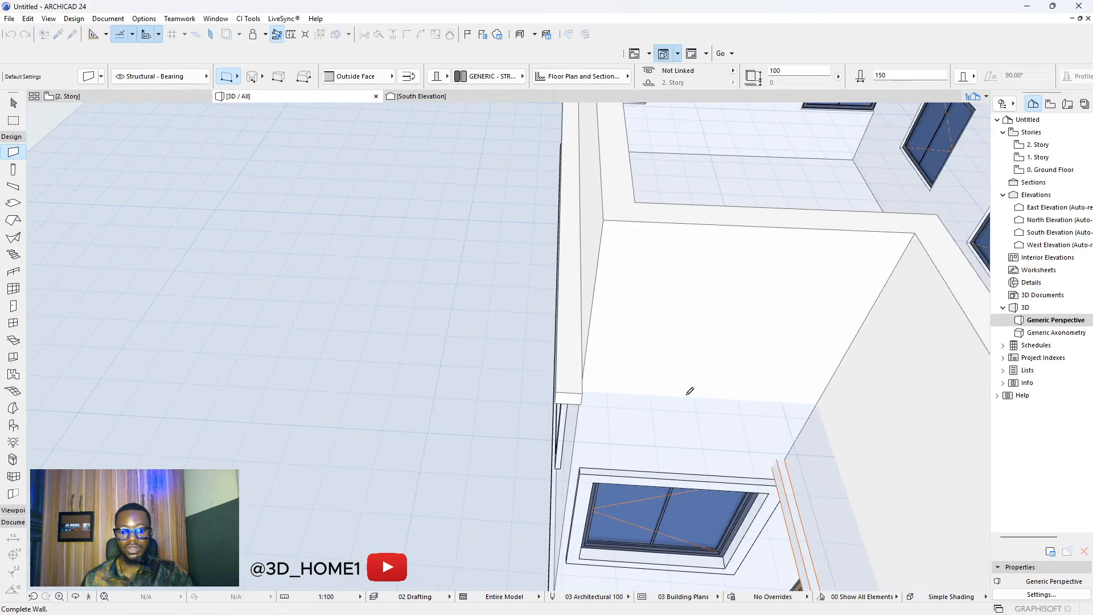
left_click(582, 392)
left_click(820, 404)
scroll(704, 397, "up", 1)
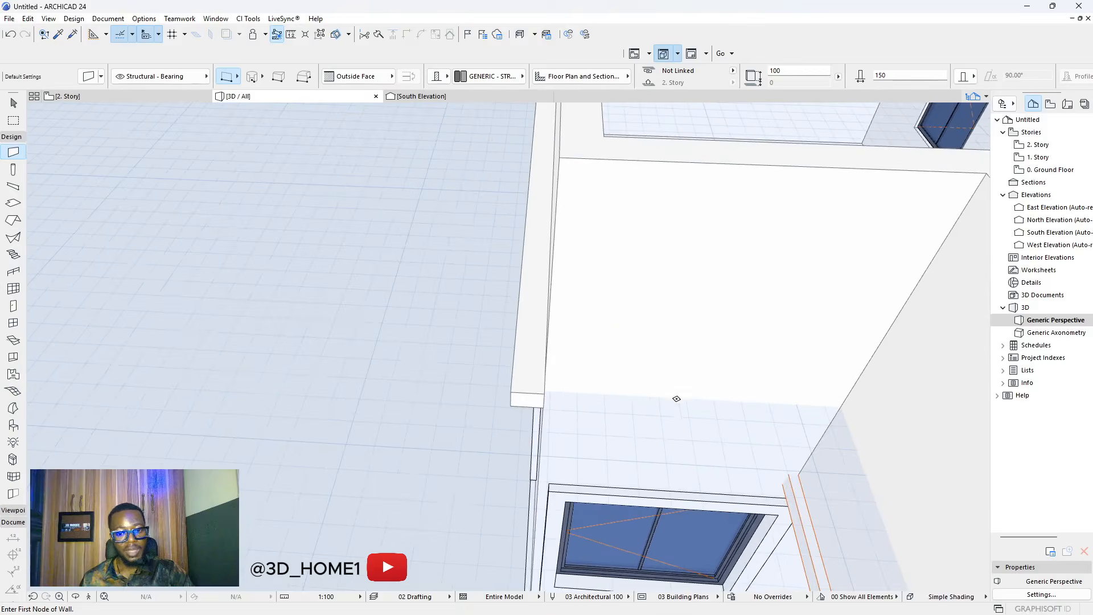
middle_click_drag(676, 398, 561, 395)
scroll(561, 395, "down", 1)
key("Escape")
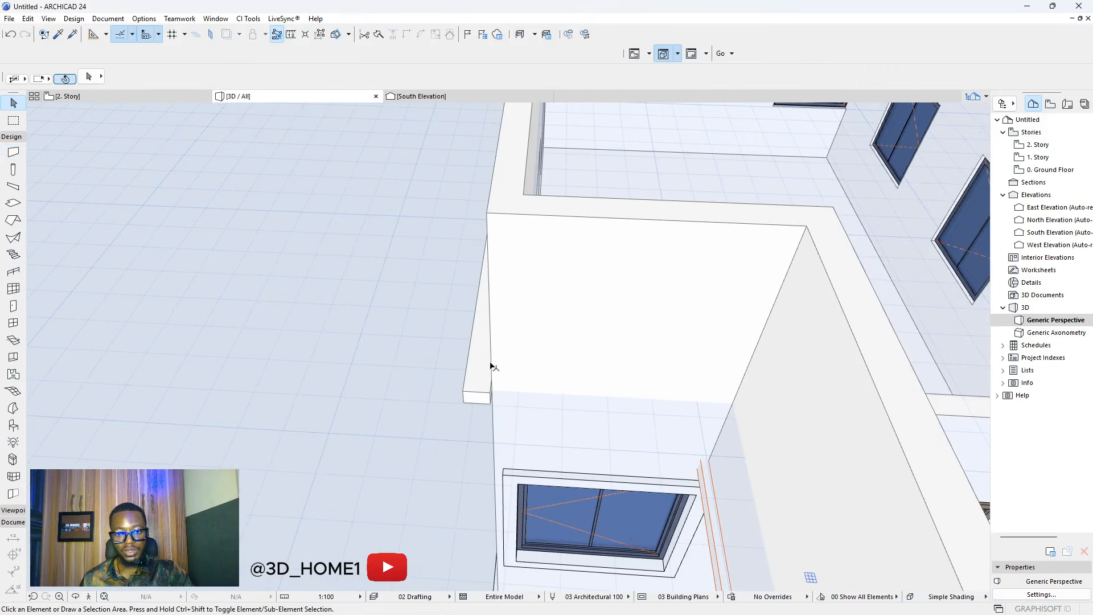
- Pick up the west band's settings again and draw the 100 high band along the front wall from the southwest corner to the porch
left_click(59, 35)
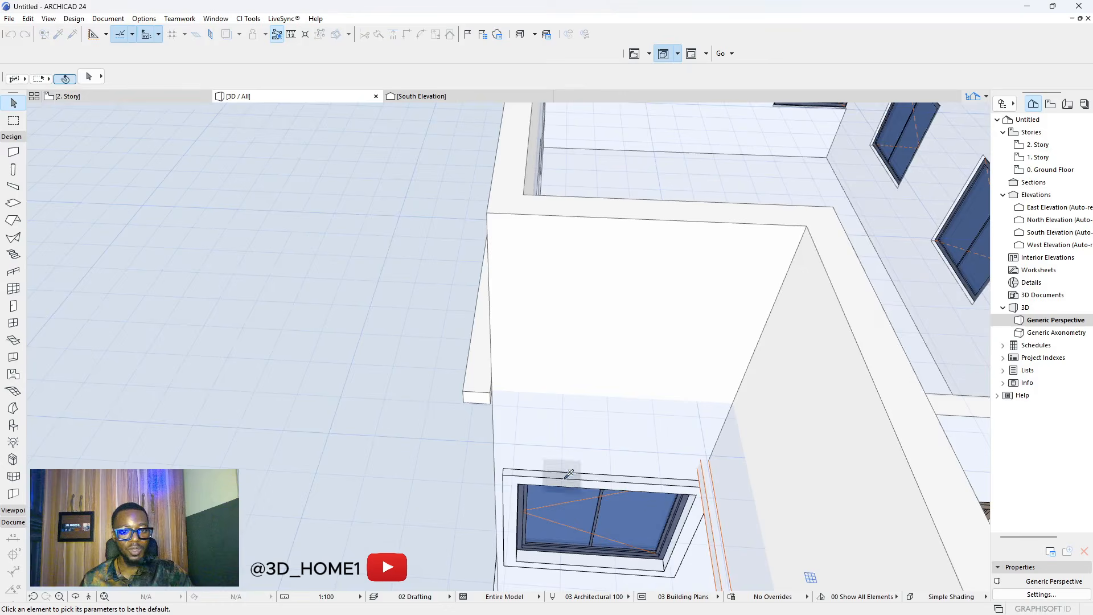
scroll(555, 464, "up", 1)
left_click(462, 366)
scroll(496, 369, "up", 1)
scroll(496, 370, "up", 1)
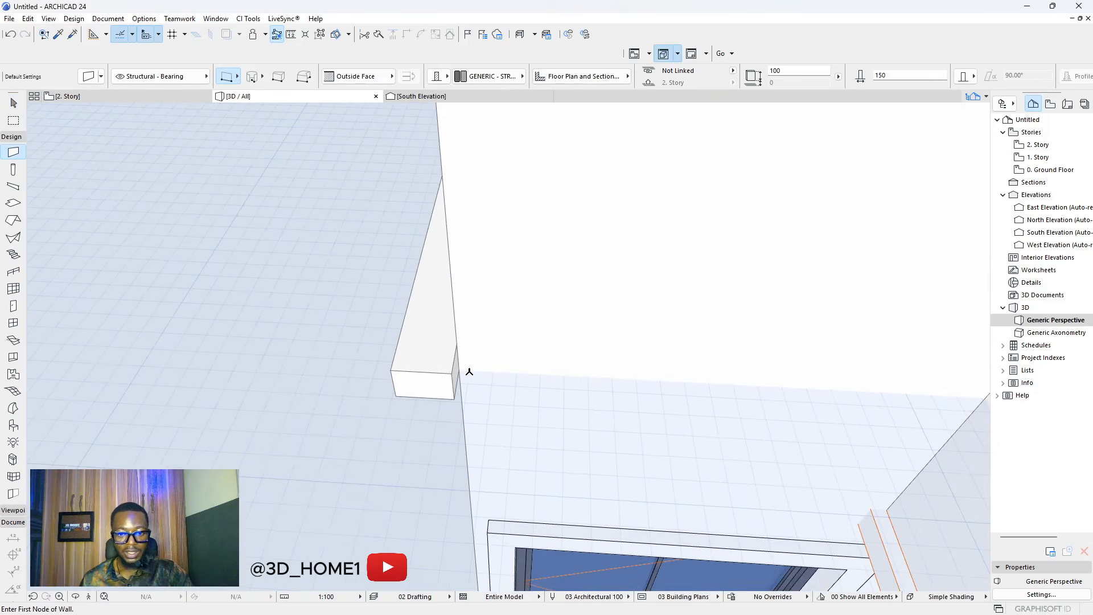
scroll(671, 381, "down", 1)
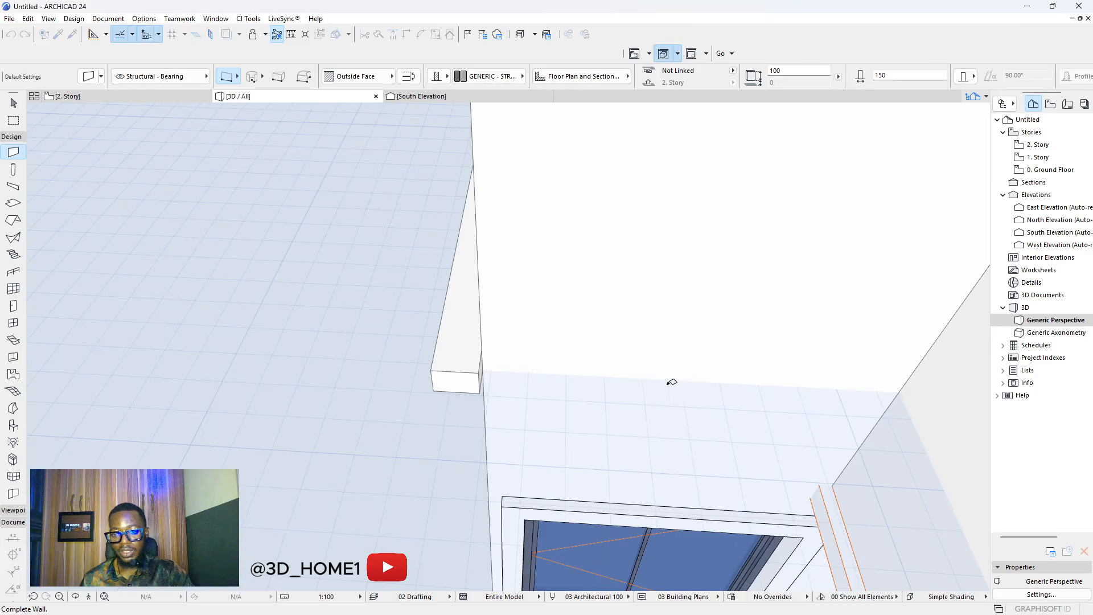
left_click(900, 390)
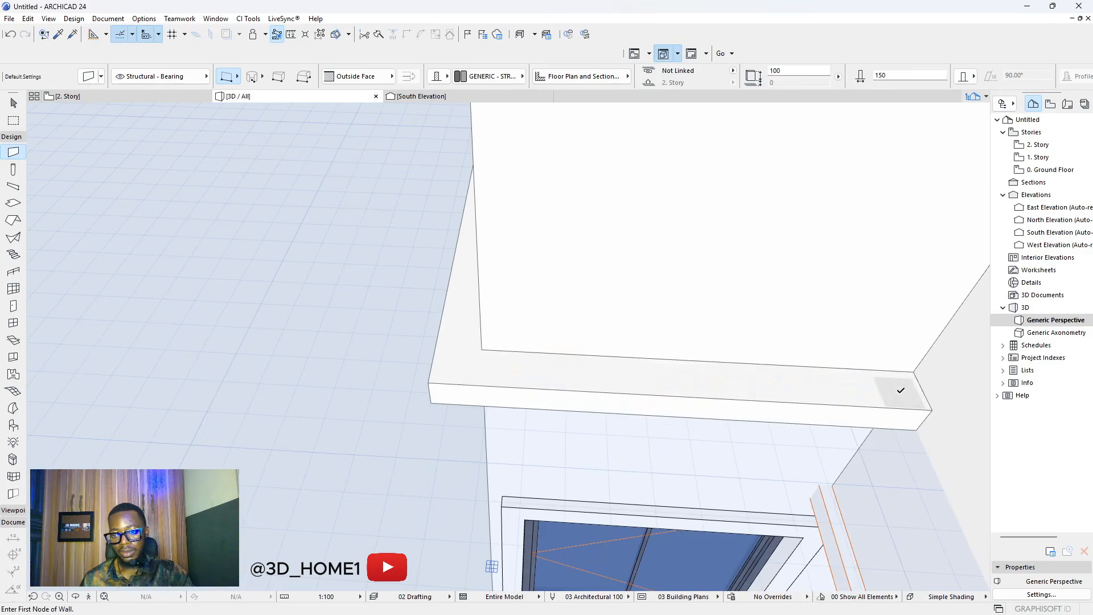
- Draw the 100 high band along the porch's west wall, from the house front to the porch's front corner
scroll(410, 318, "down", 3)
middle_click_drag(474, 360, 522, 373, "shift")
scroll(524, 323, "up", 5)
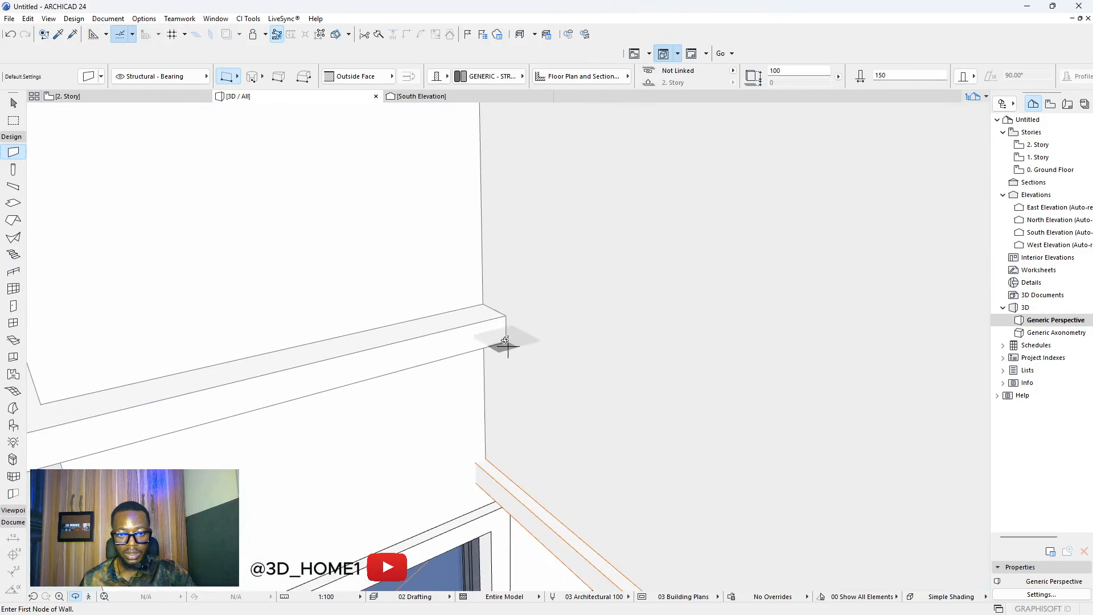
scroll(512, 340, "down", 5)
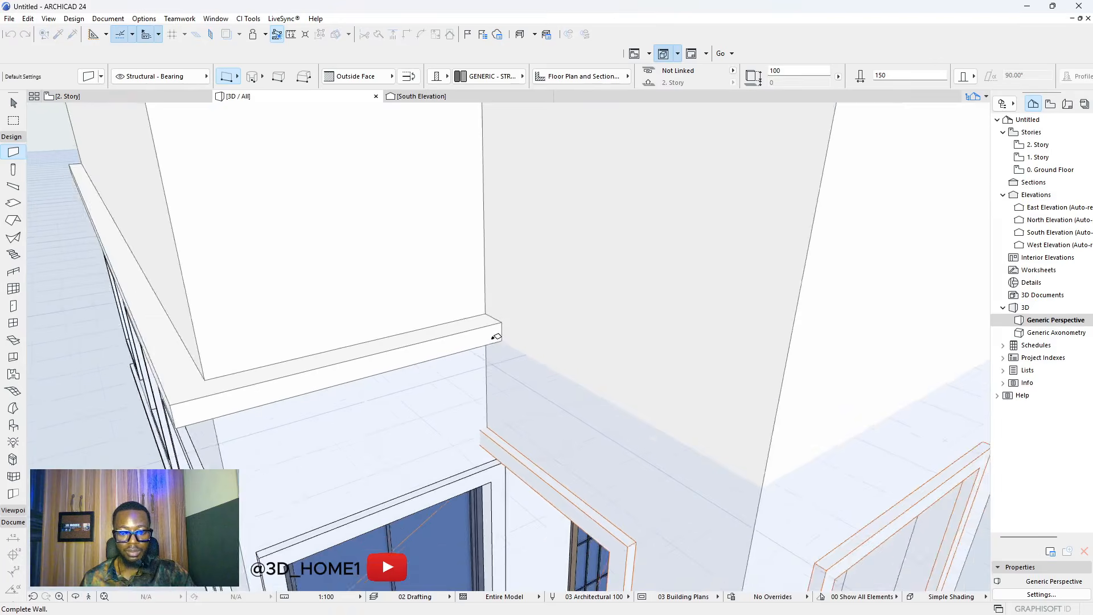
left_click(655, 425)
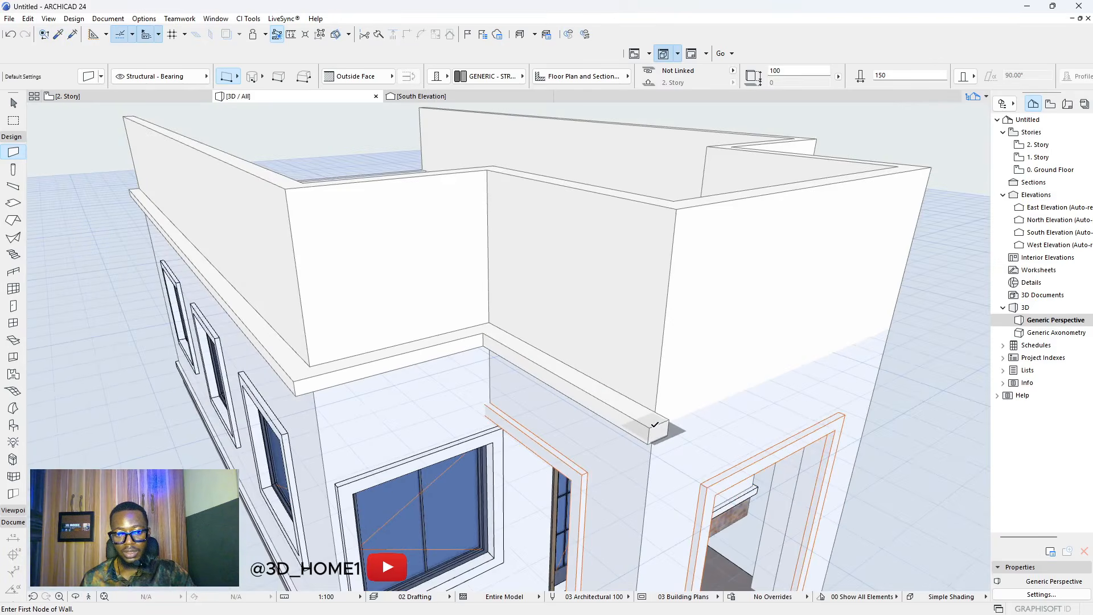
- Draw a 2600 long, 100 high band across the porch's front wall at the parapet's base
scroll(655, 424, "up", 8)
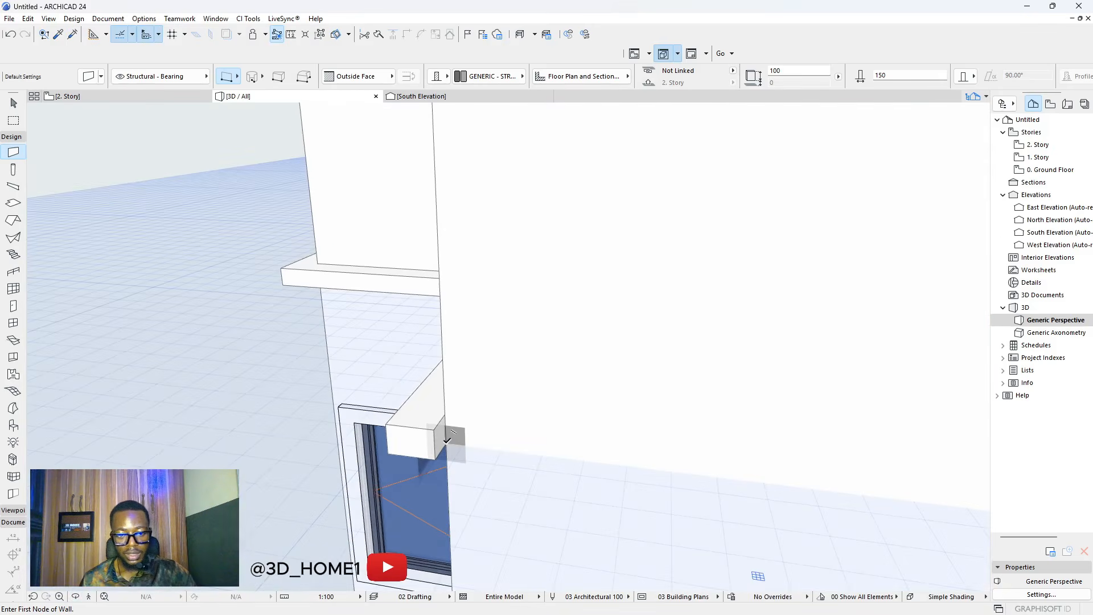
scroll(469, 441, "down", 6)
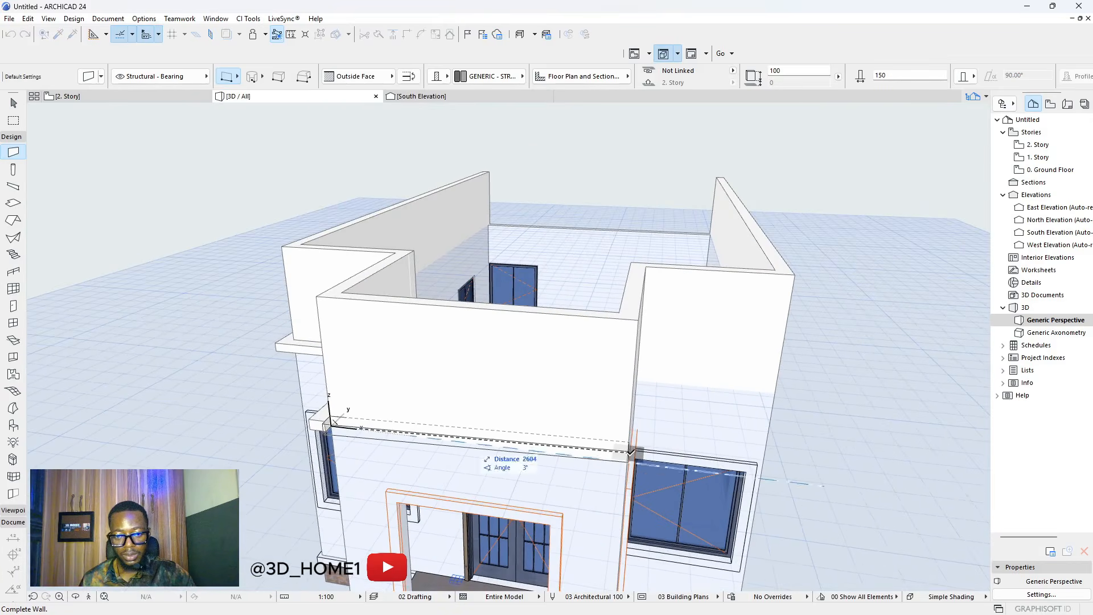
scroll(629, 452, "up", 5)
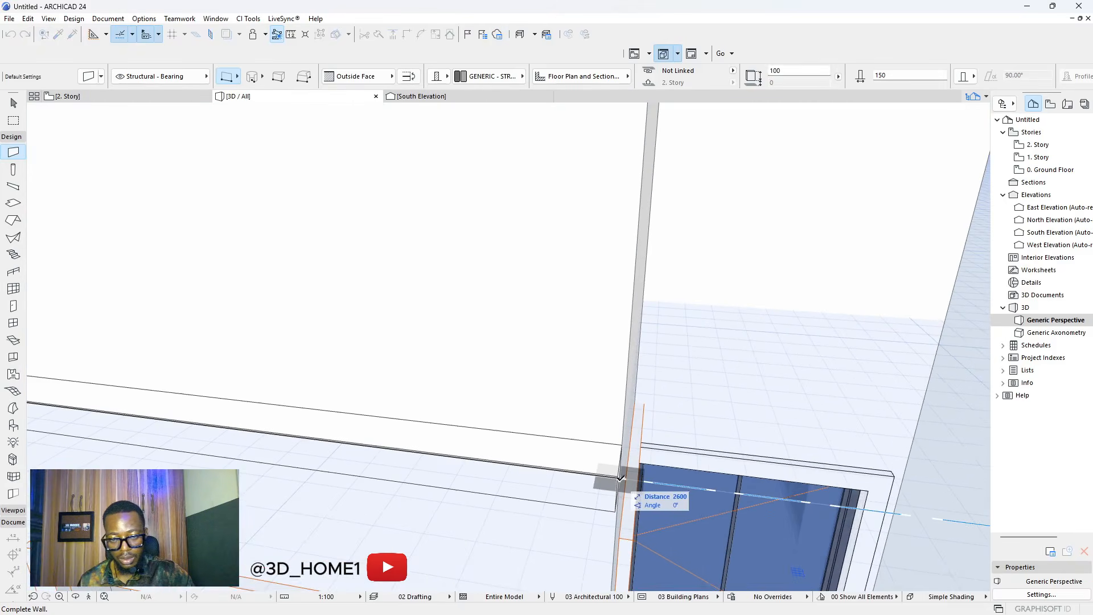
left_click(619, 479)
- Pick up the porch front band's settings and draw the 100 high band along the porch's east wall back to the house front
middle_click_drag(508, 344, 478, 497, "shift")
key("Escape")
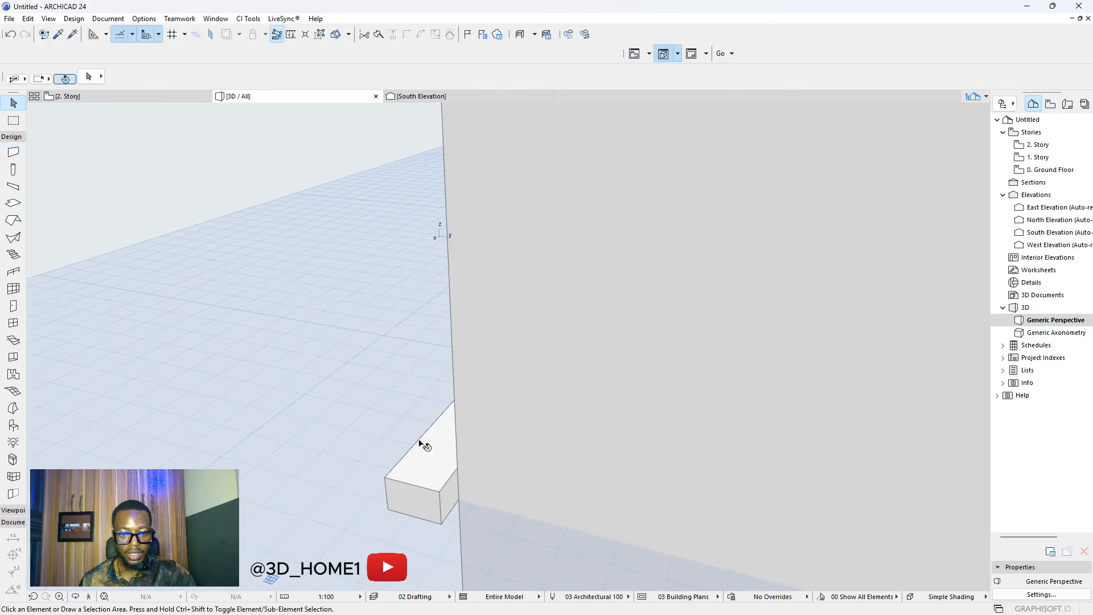
left_click(450, 490, "alt")
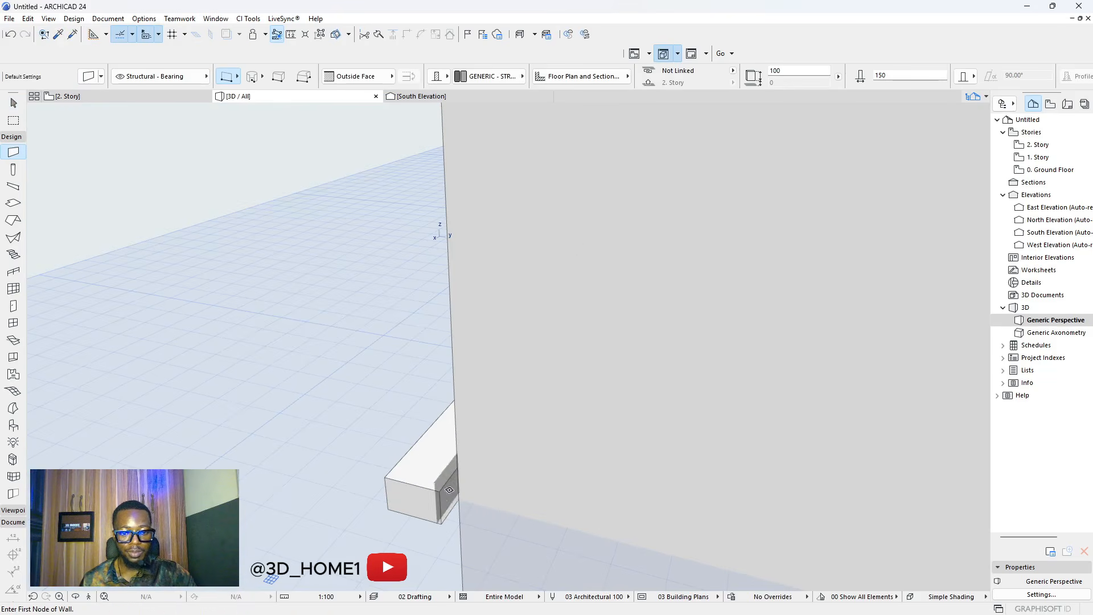
scroll(467, 502, "down", 5)
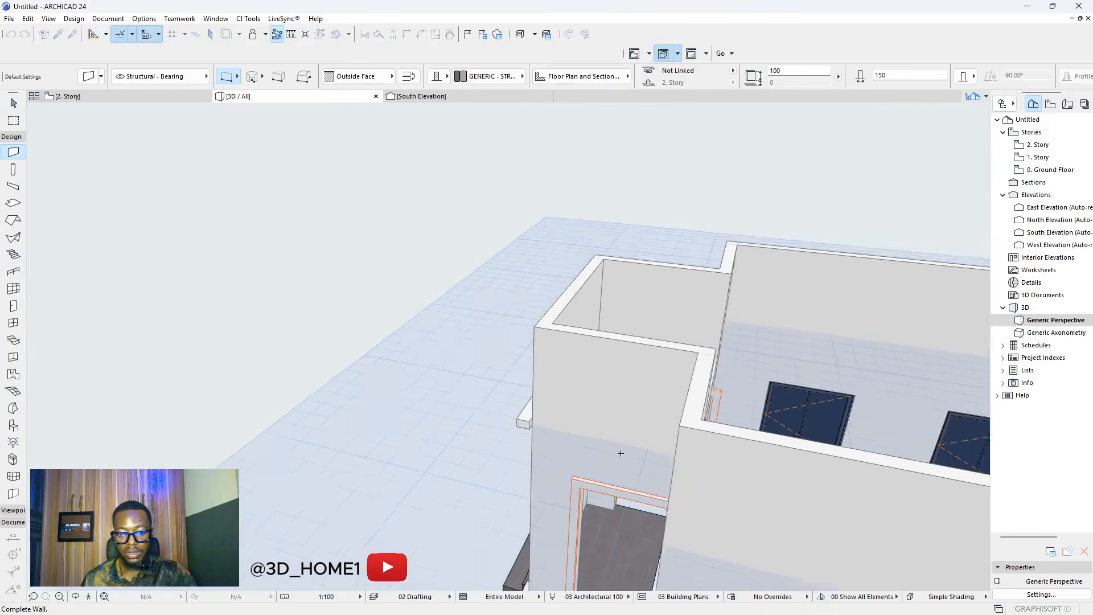
scroll(620, 451, "up", 4)
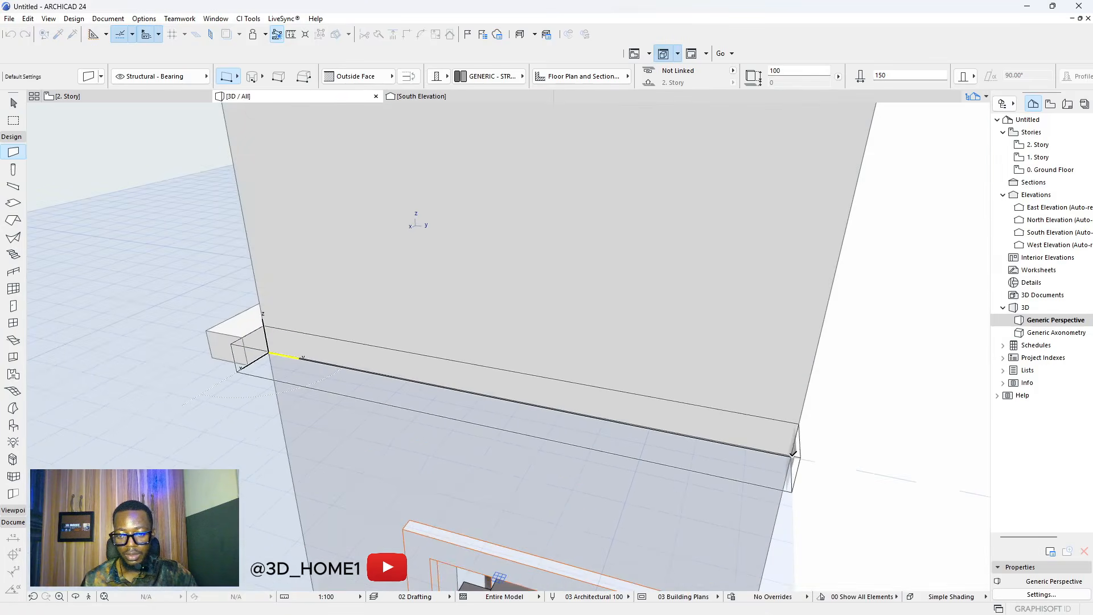
left_click(793, 454)
- Draw the 100 high band along the front wall segment east of the porch, ending at the house's southeast corner
scroll(774, 444, "down", 4)
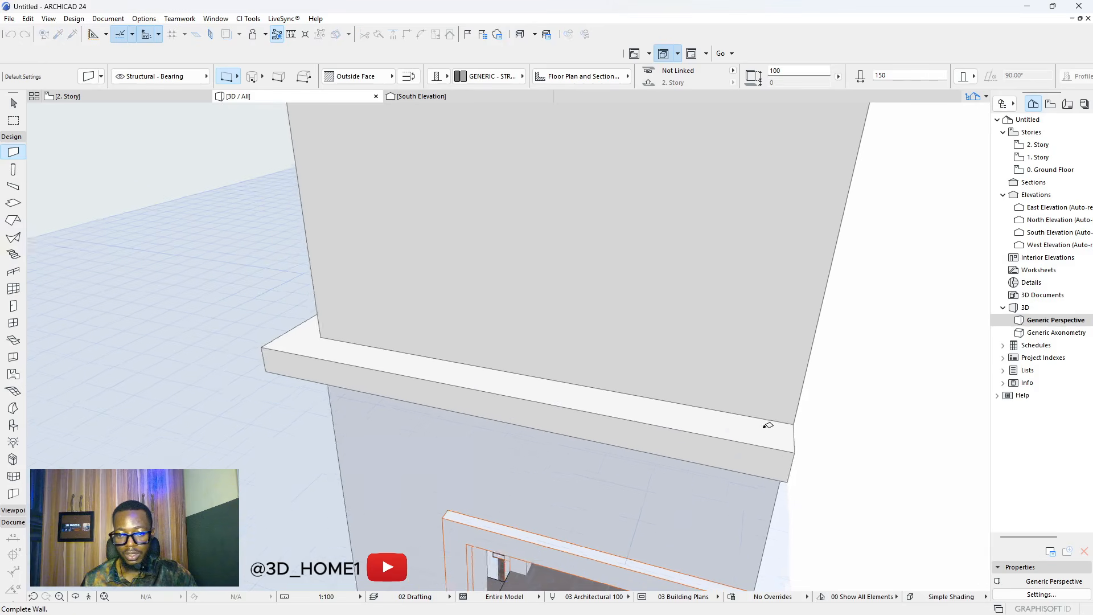
left_click(773, 439)
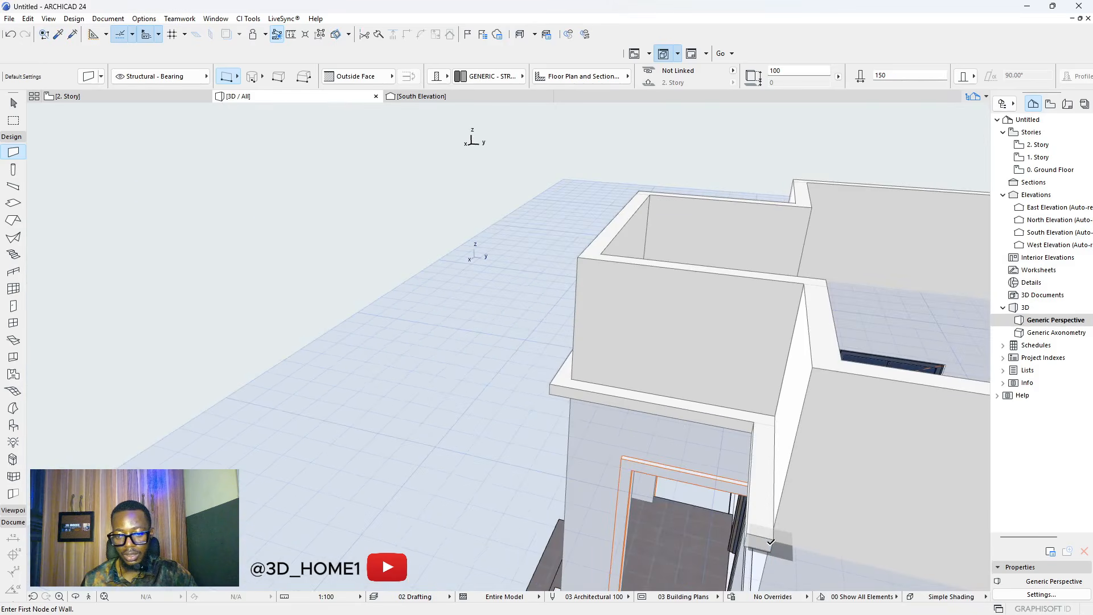
scroll(683, 513, "up", 8)
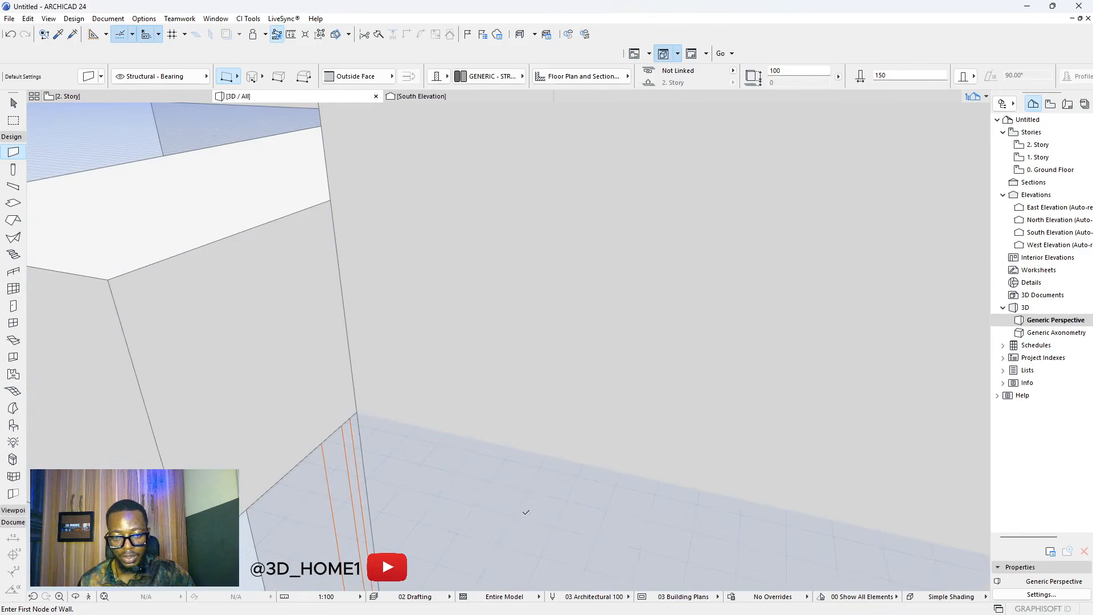
- Draw the 8300 long, 100 high band along the east wall from the southeast corner to the rear corner
left_click(358, 411)
scroll(364, 413, "down", 8)
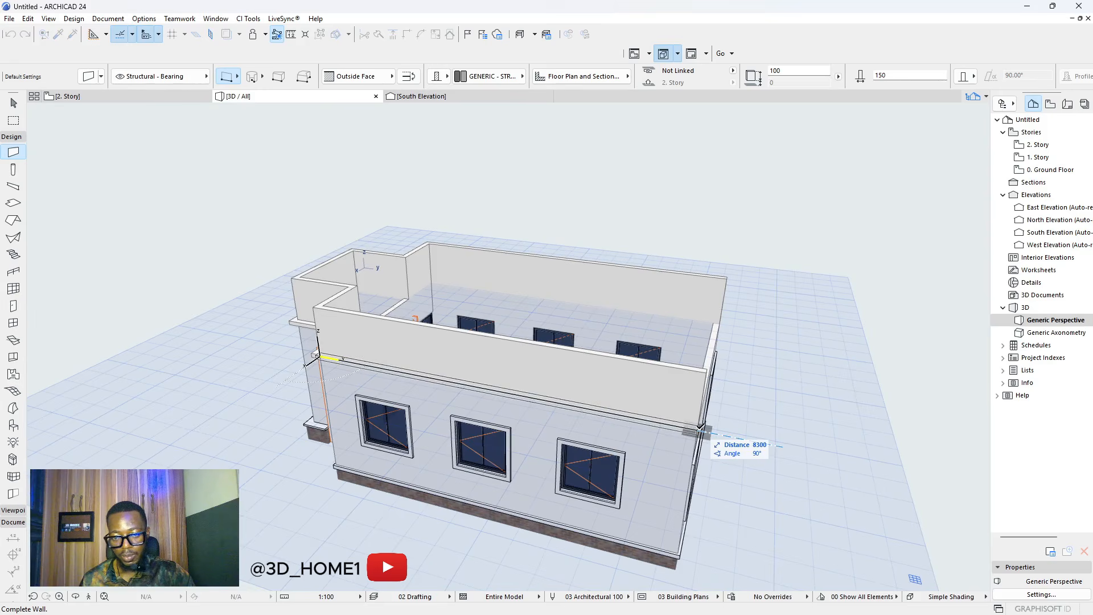
scroll(701, 428, "up", 6)
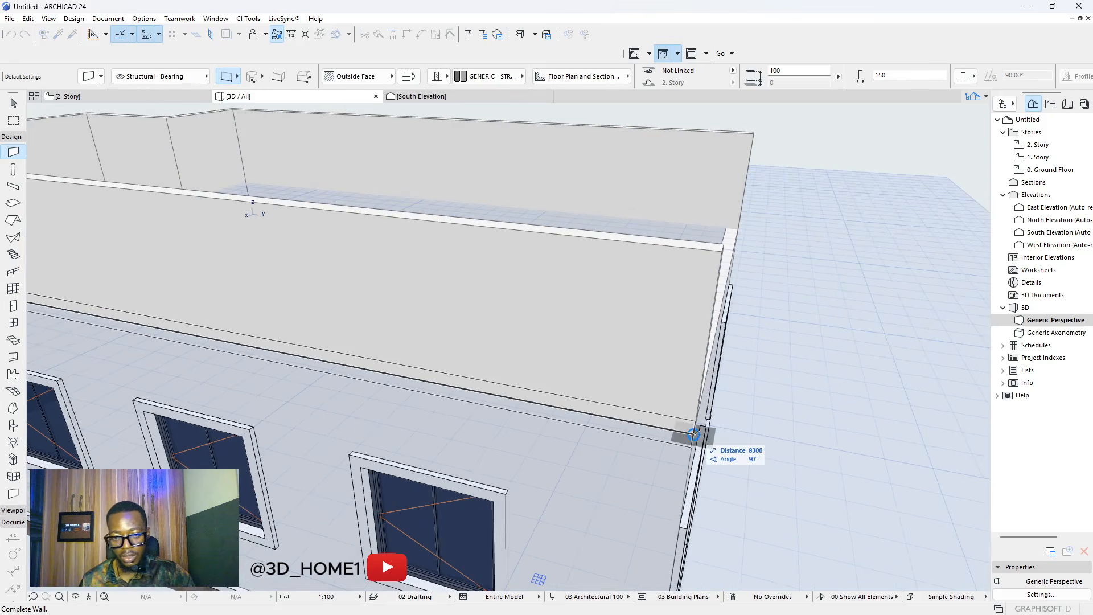
left_click(704, 430)
scroll(507, 344, "down", 10)
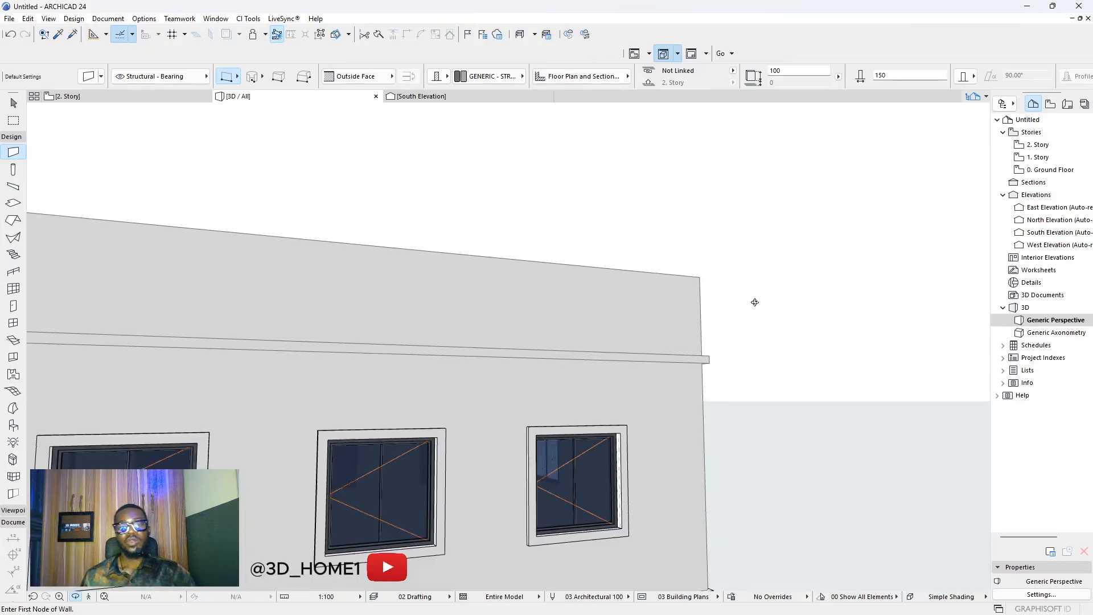
middle_click_drag(601, 375, 835, 440, "shift")
scroll(741, 345, "up", 4)
scroll(670, 301, "down", 4)
scroll(835, 439, "up", 4)
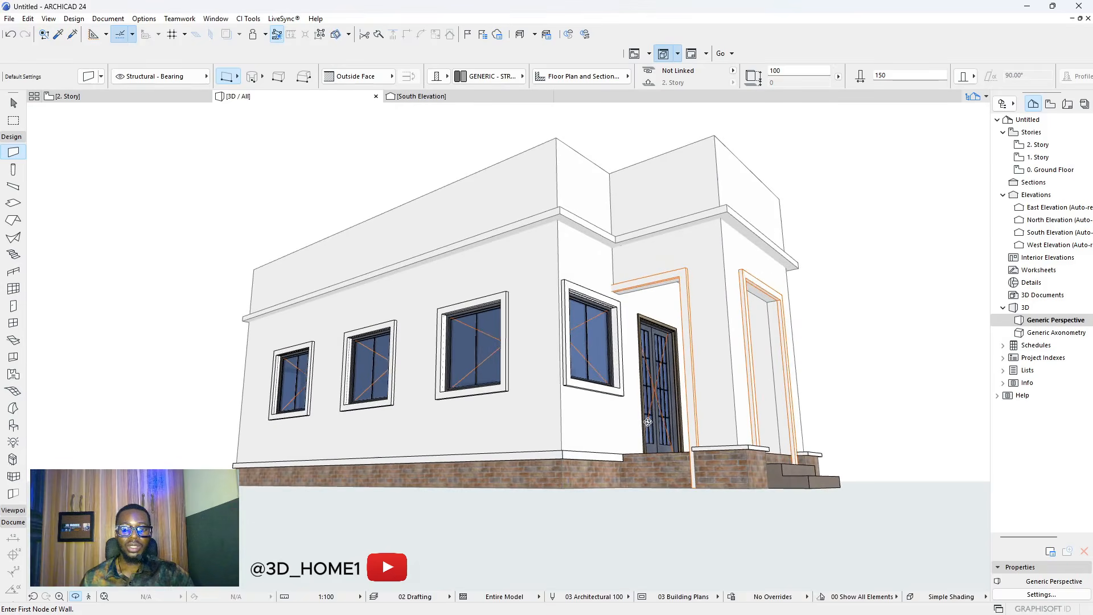
middle_click_drag(484, 410, 510, 345, "shift")
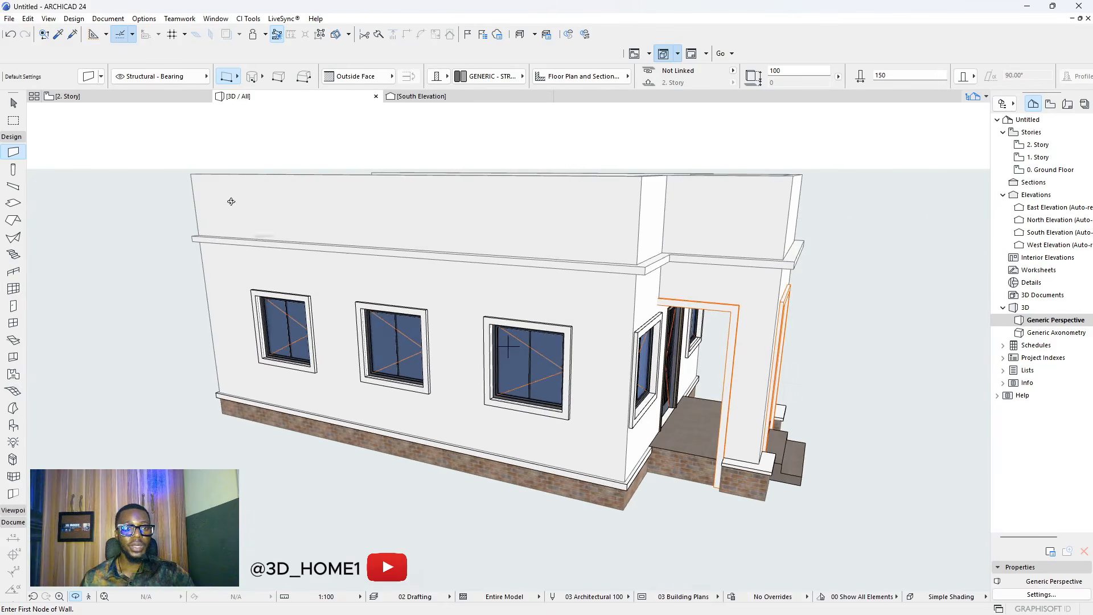
- Try to draw a short 450 high brick wall piece along the west plinth, using the plinth's settings, and delete it
key("Escape")
scroll(534, 469, "up", 2, "alt")
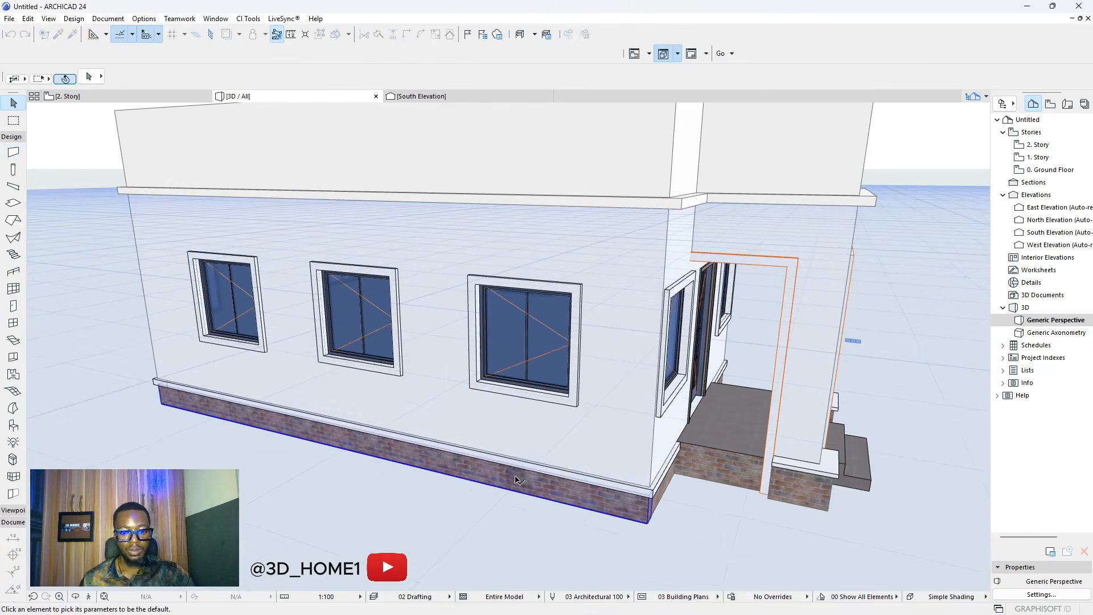
left_click(529, 469, "alt")
scroll(445, 427, "up", 3)
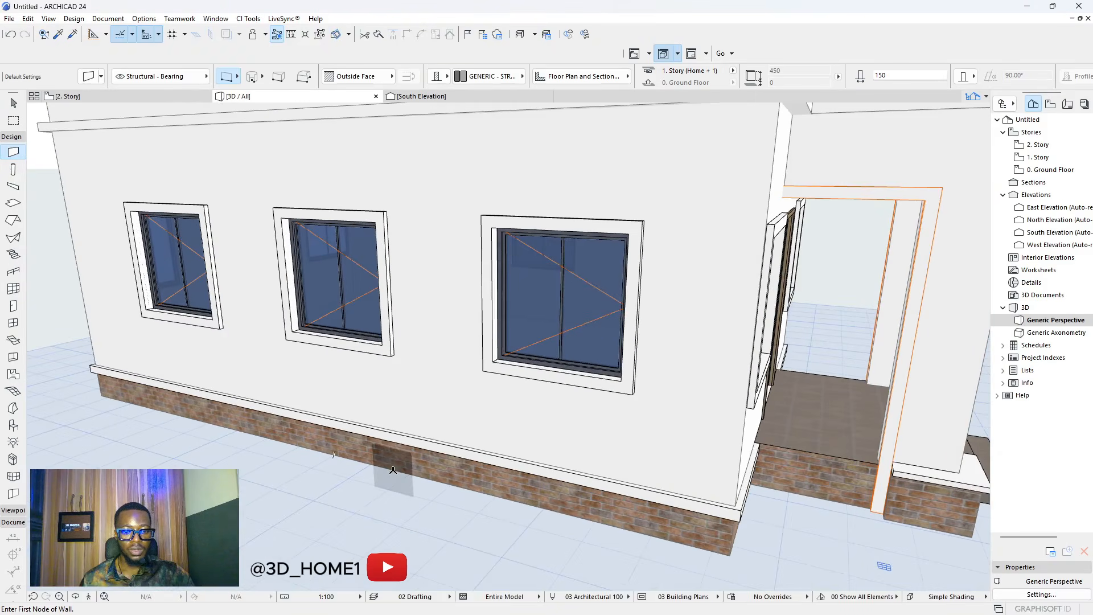
left_click(393, 470)
left_click(444, 273)
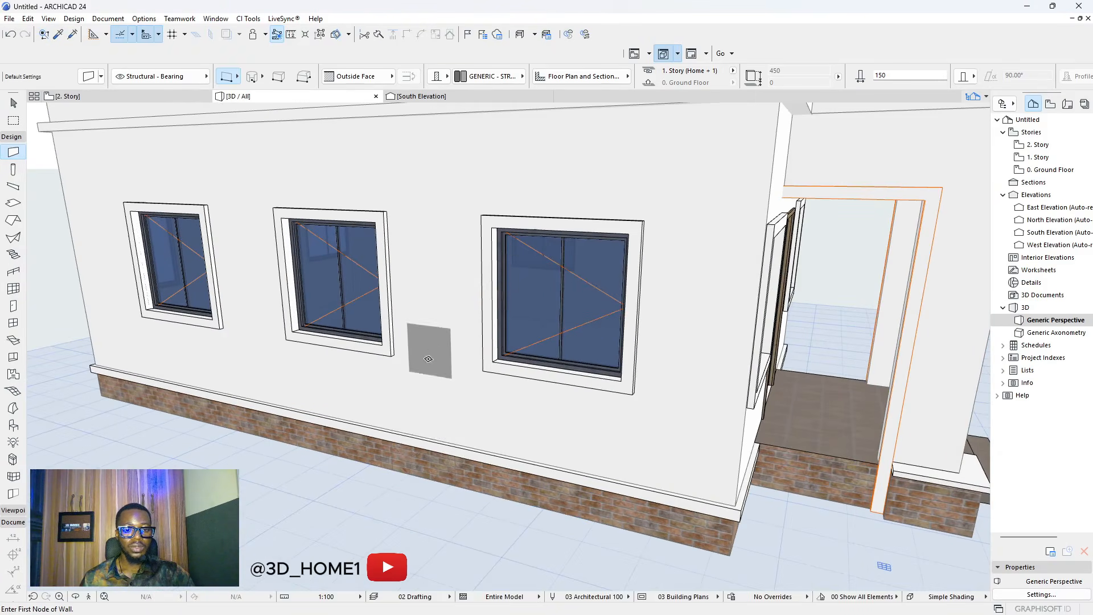
key("Escape")
left_click(439, 468)
scroll(461, 468, "up", 2)
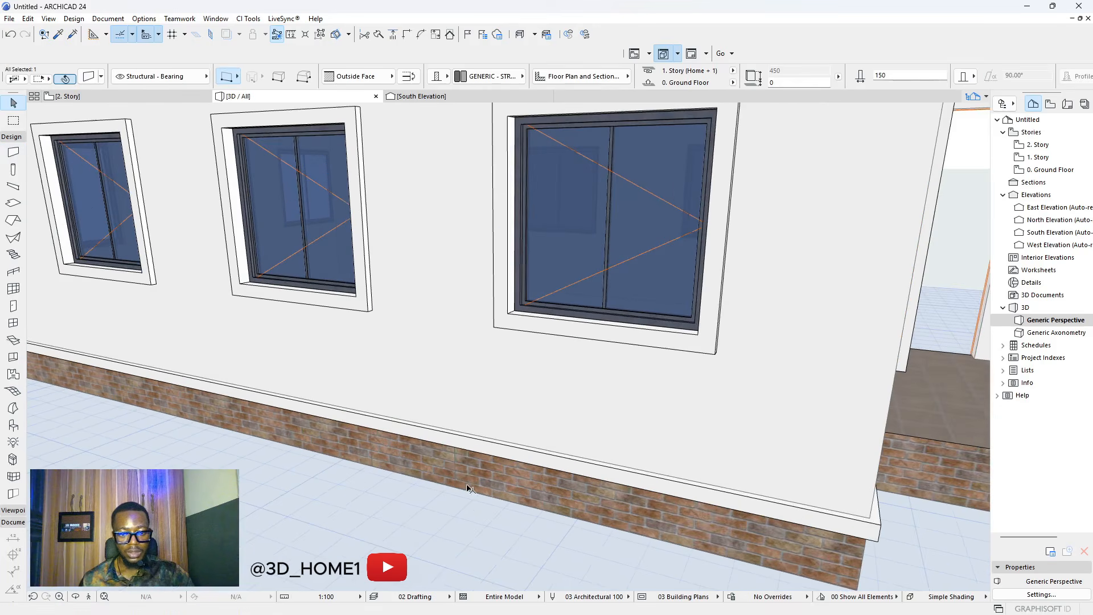
left_click(467, 480)
key("Escape")
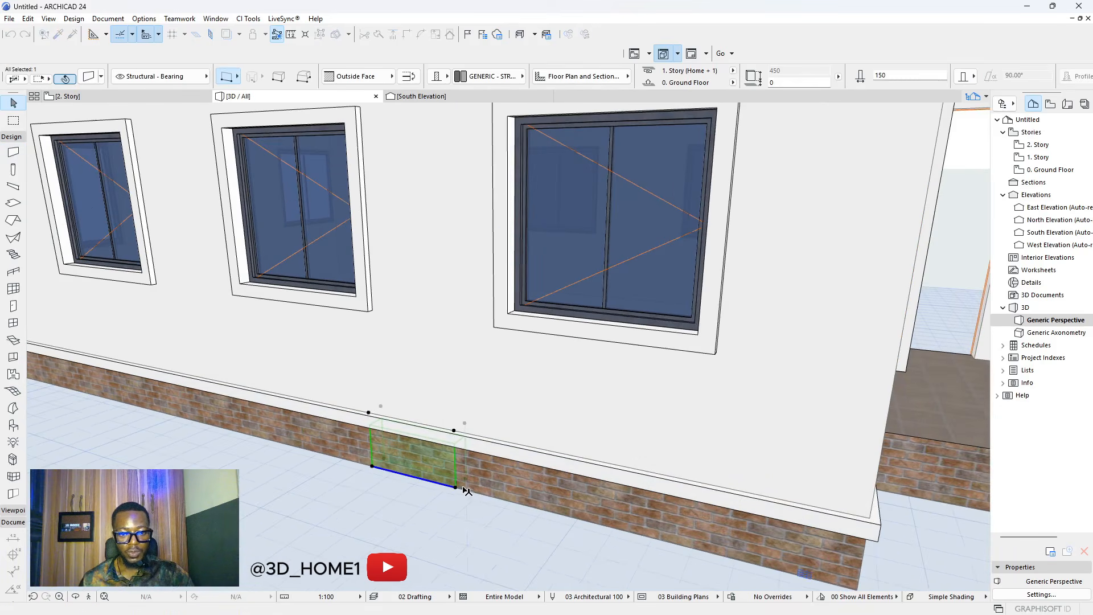
key("Delete")
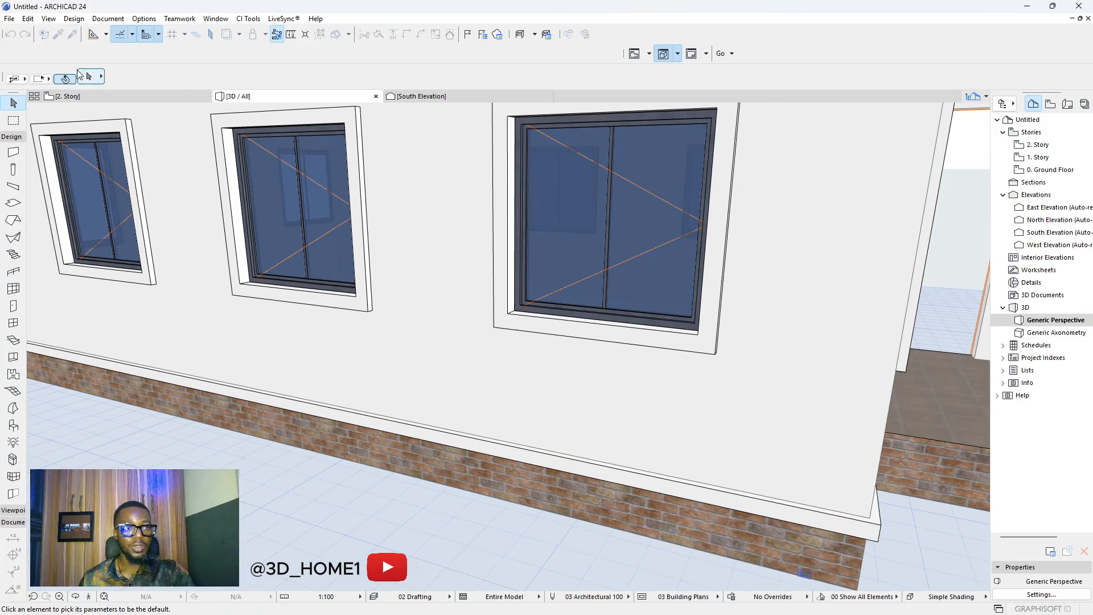
- Draw a short brick wall piece projecting from the west plinth with the plinth's settings and stretch it to a height of 4118
left_click(368, 455, "alt")
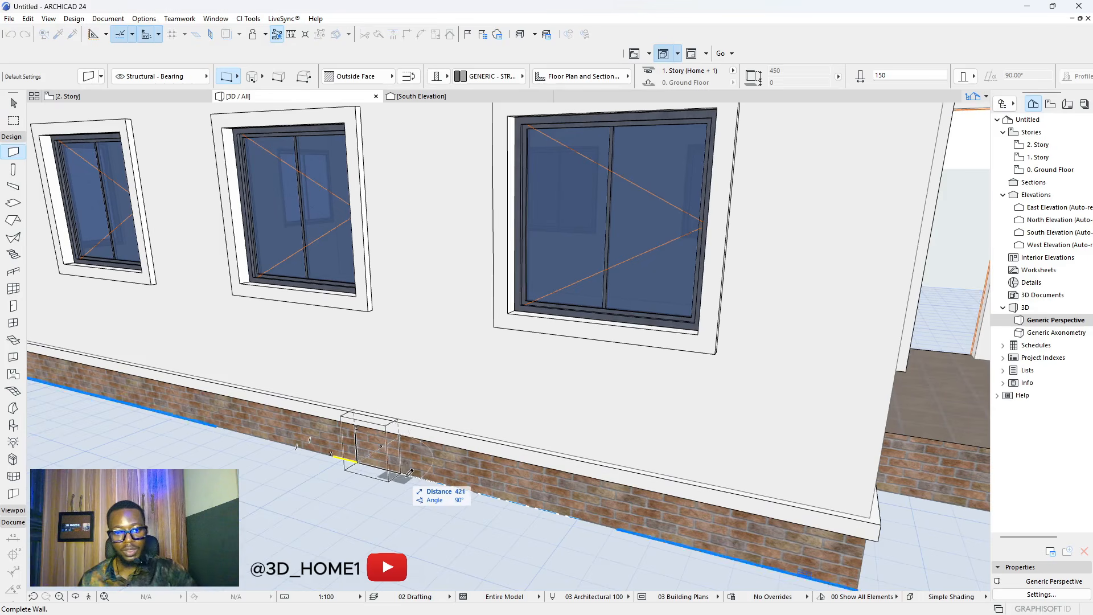
left_click(436, 479)
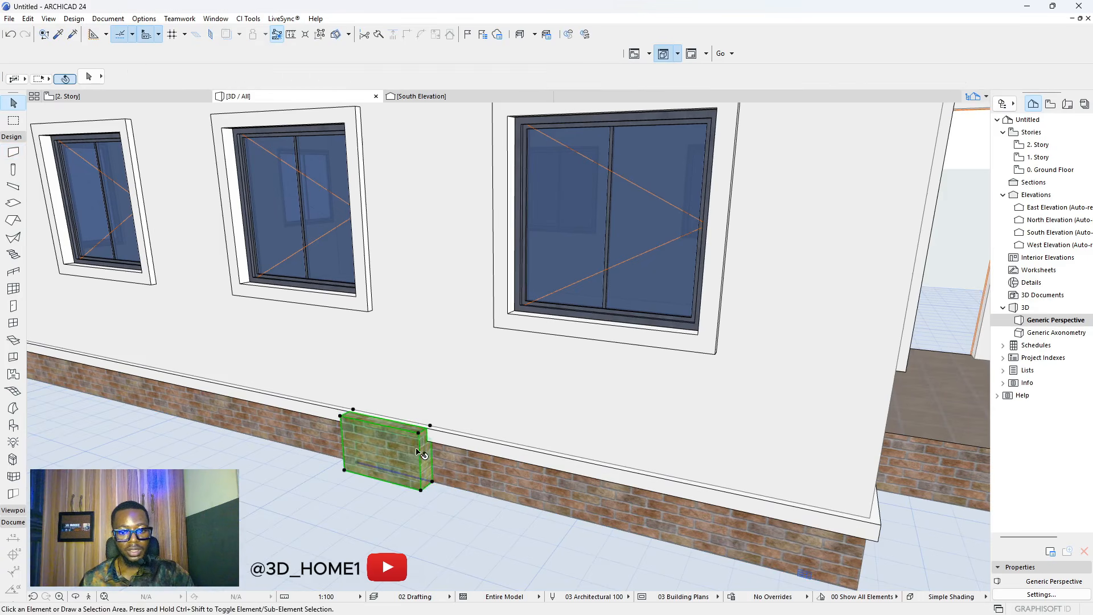
left_click(431, 427)
scroll(443, 456, "down", 3)
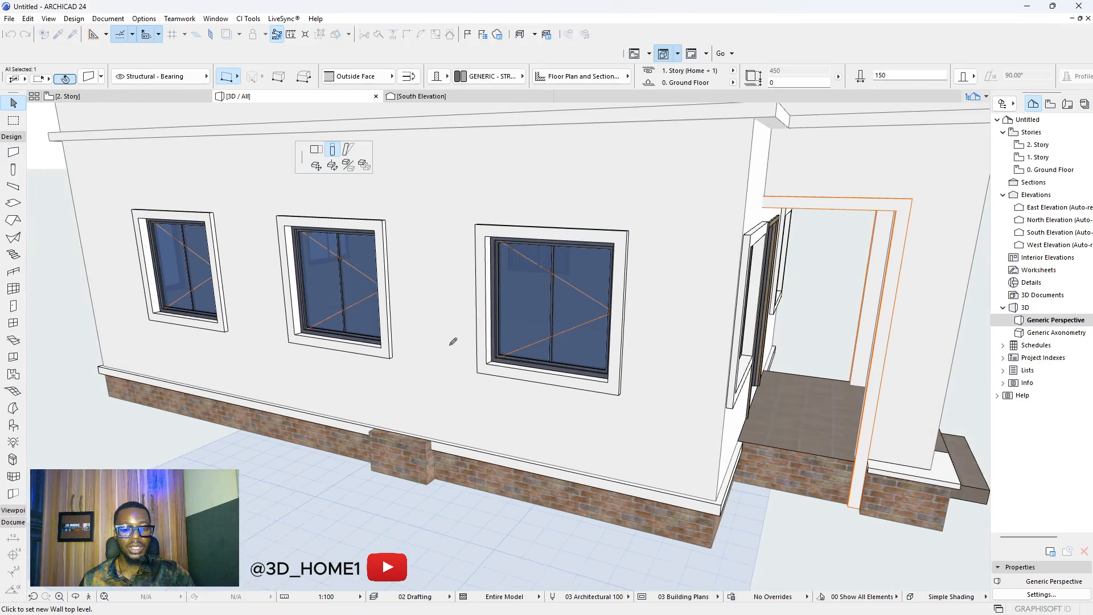
scroll(441, 228, "down", 1)
scroll(448, 199, "down", 2)
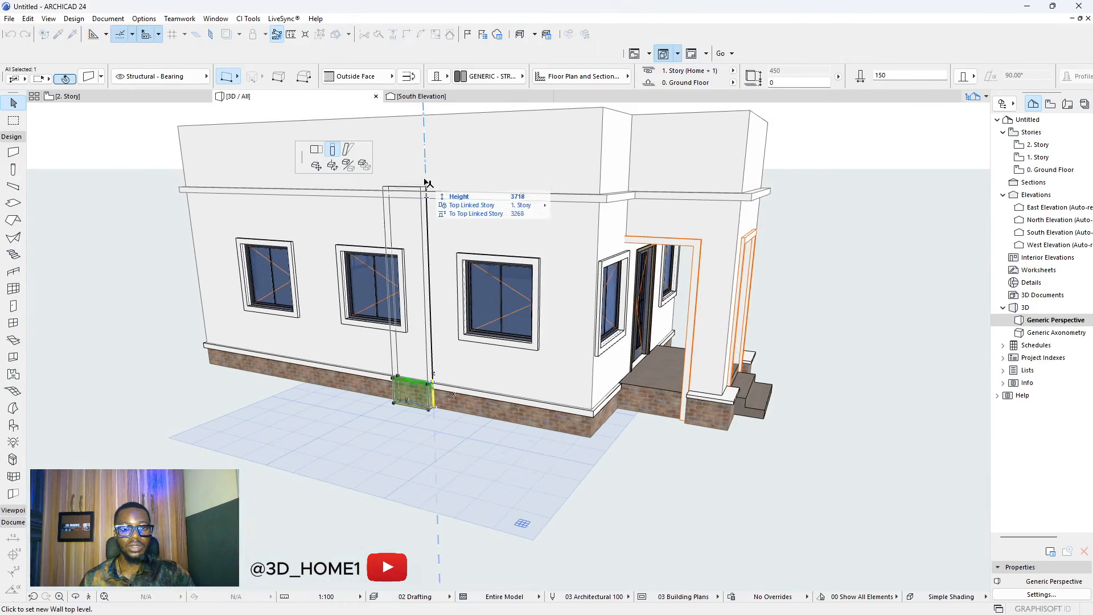
left_click(426, 159)
scroll(442, 386, "up", 5)
key("Escape")
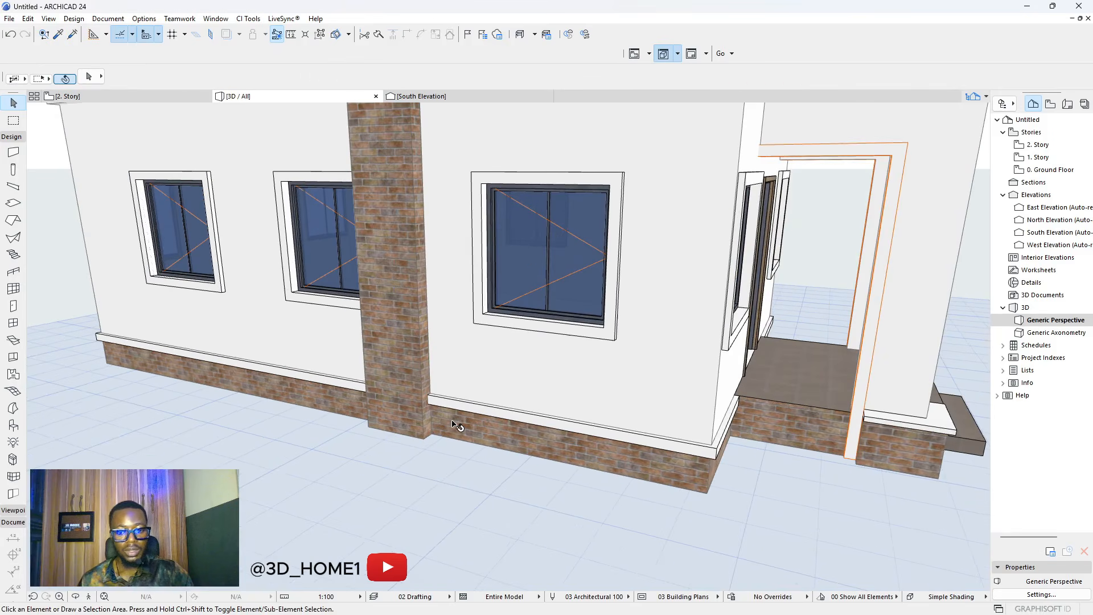
- Move the brick column along the west wall until it stands between the middle window and the window nearest the porch
left_click_drag(453, 424, 339, 454)
key("Escape")
key("Escape")
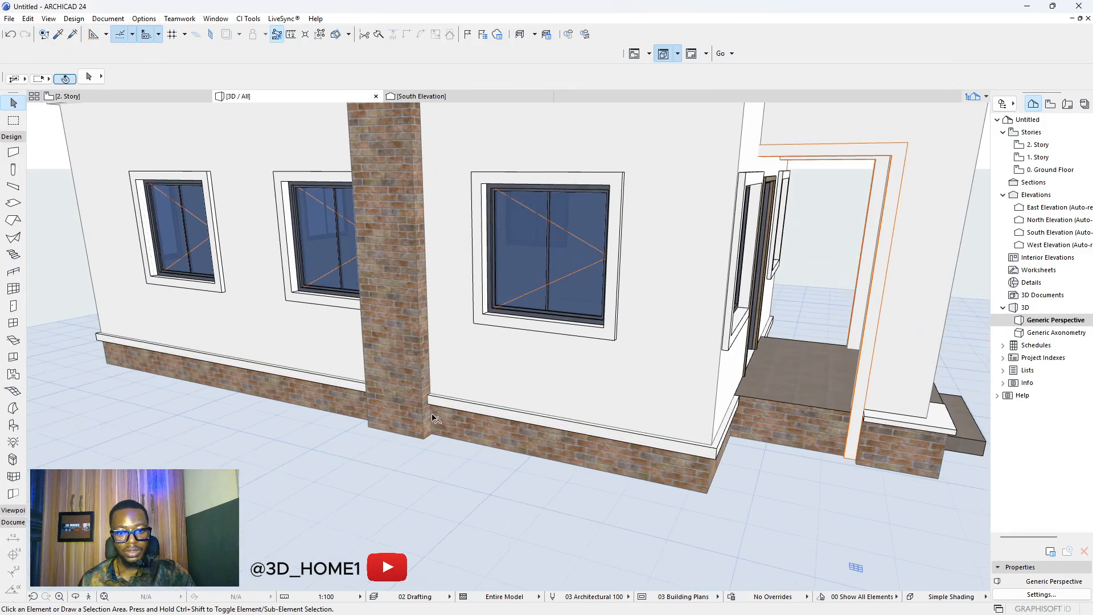
left_click(420, 426)
left_click(431, 434)
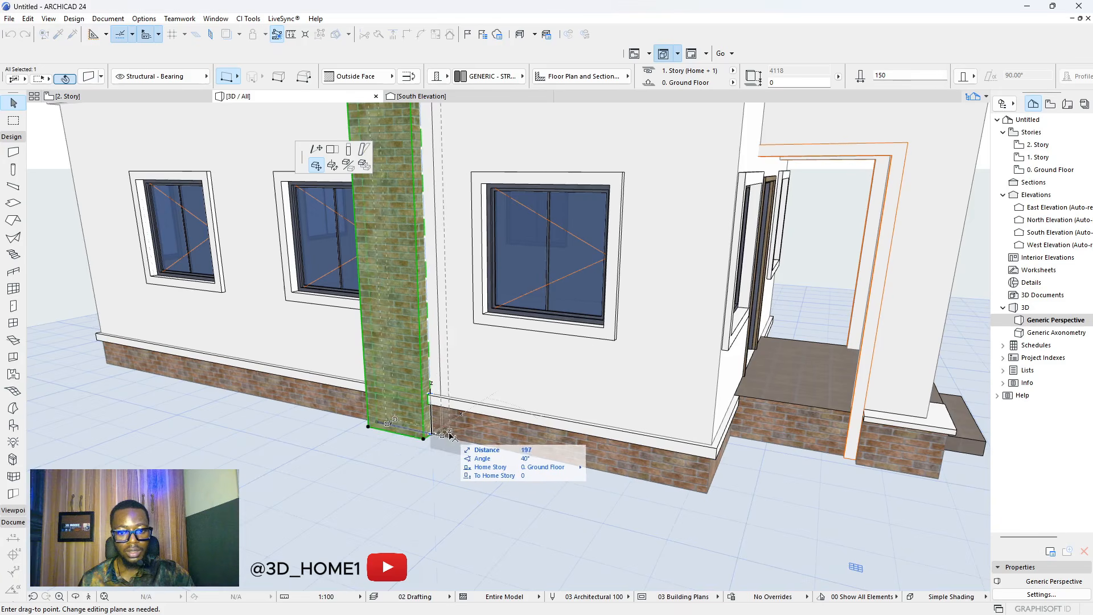
left_click(462, 442)
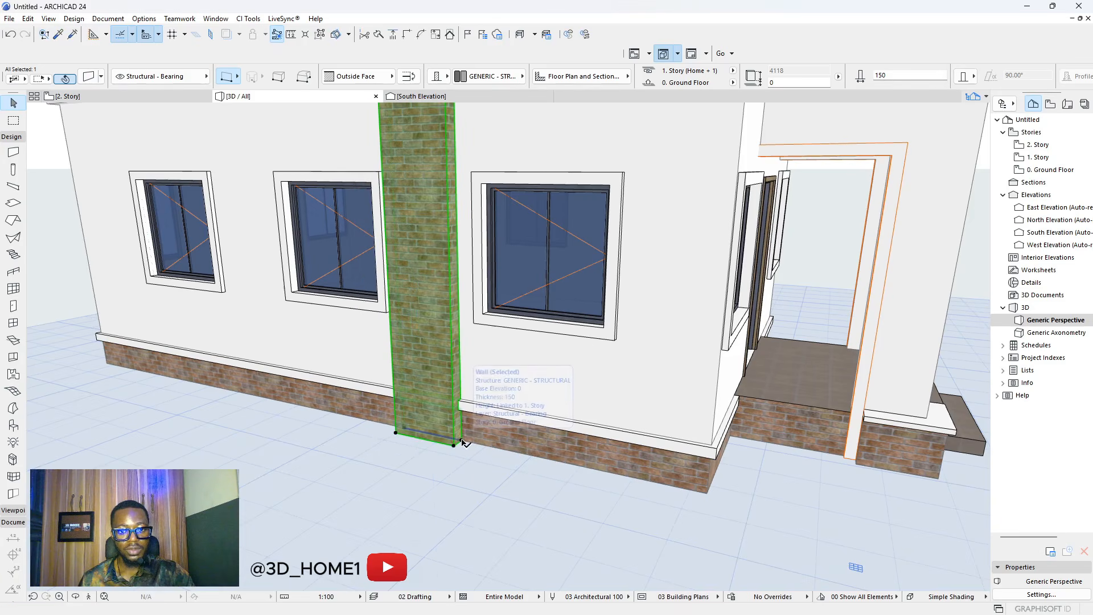
left_click(462, 442)
left_click(468, 443)
key("Escape")
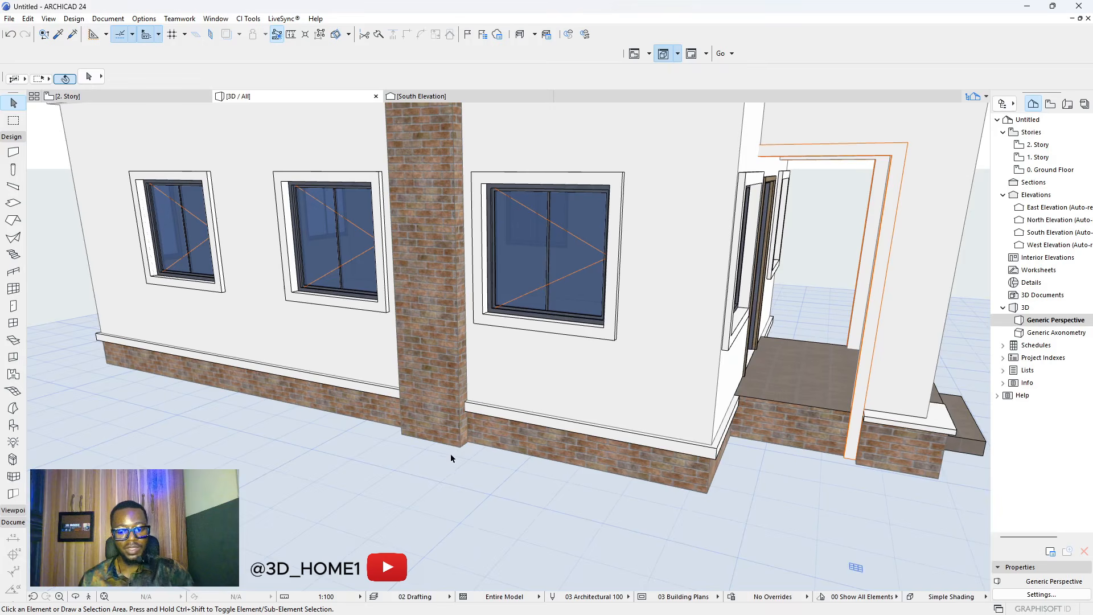
- Pick up the settings of the 50 thick slab at the base of the porch column
middle_click_drag(452, 459, 504, 486, "shift")
scroll(428, 442, "down", 3)
scroll(504, 485, "up", 6)
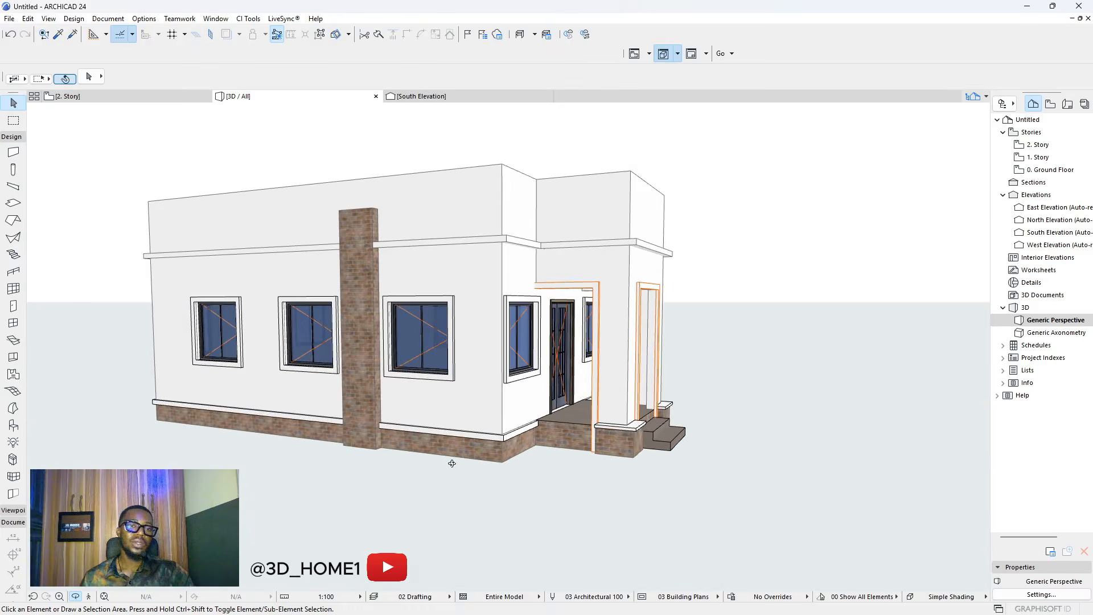
scroll(412, 495, "down", 6)
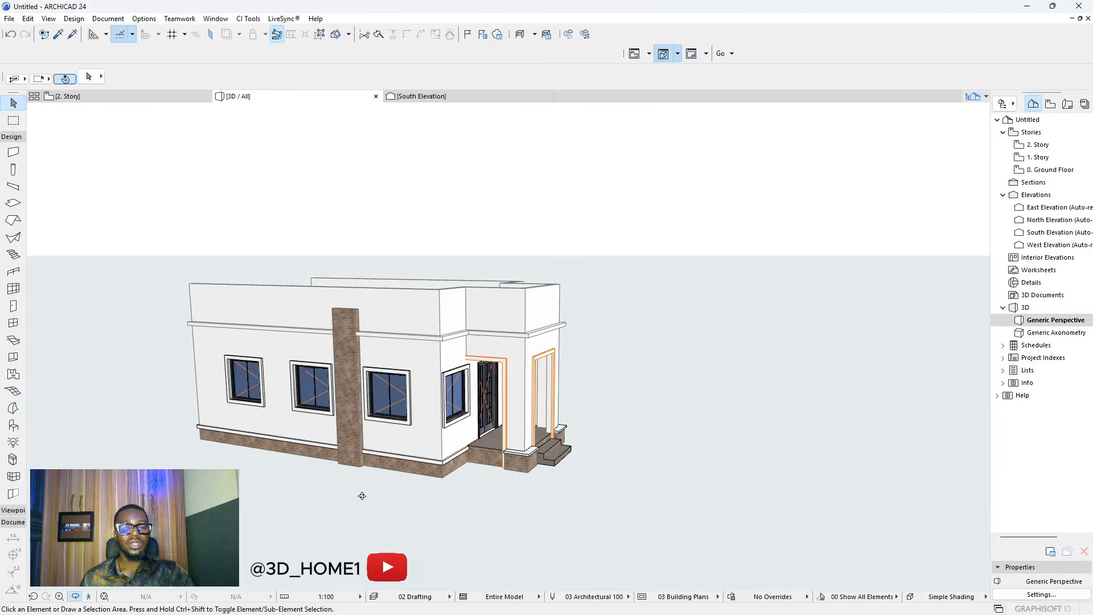
middle_click_drag(361, 459, 349, 411, "shift")
scroll(349, 411, "up", 5)
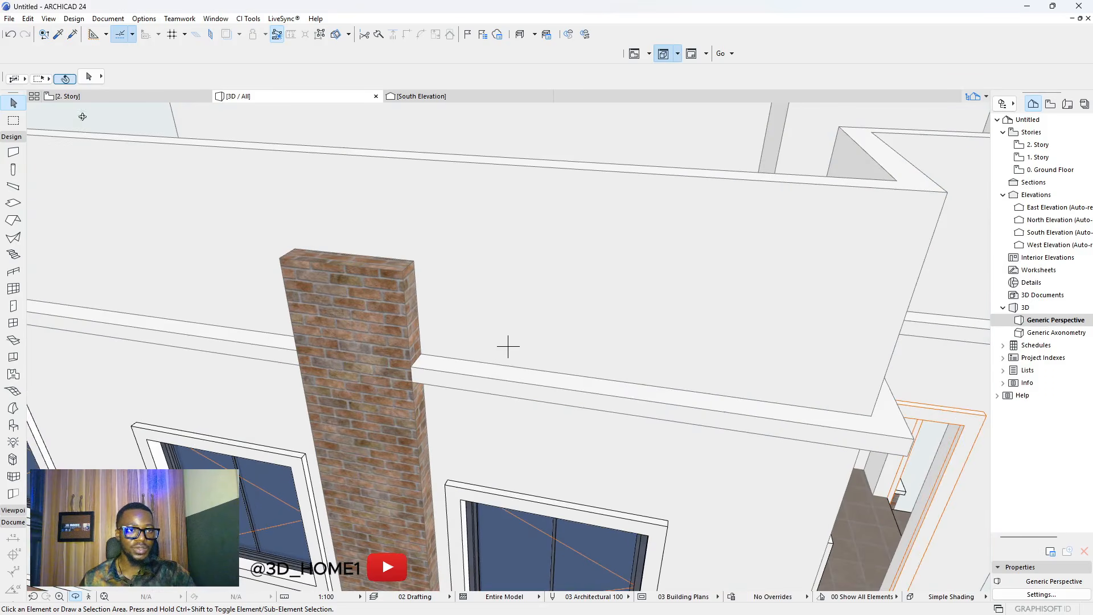
left_click(60, 37)
scroll(203, 231, "down", 5)
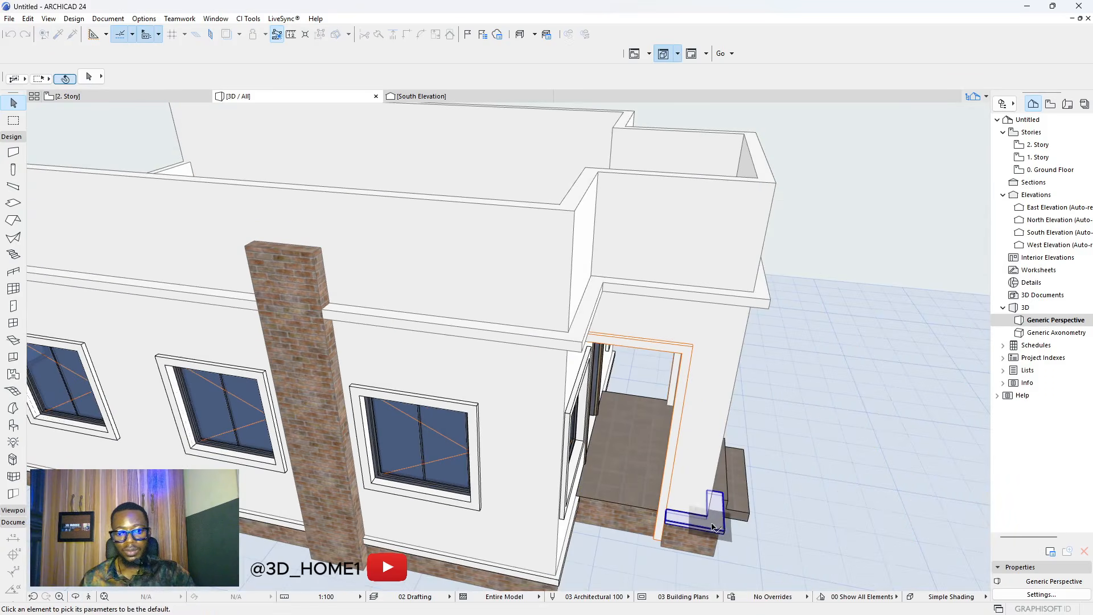
left_click(713, 527)
left_click(60, 35)
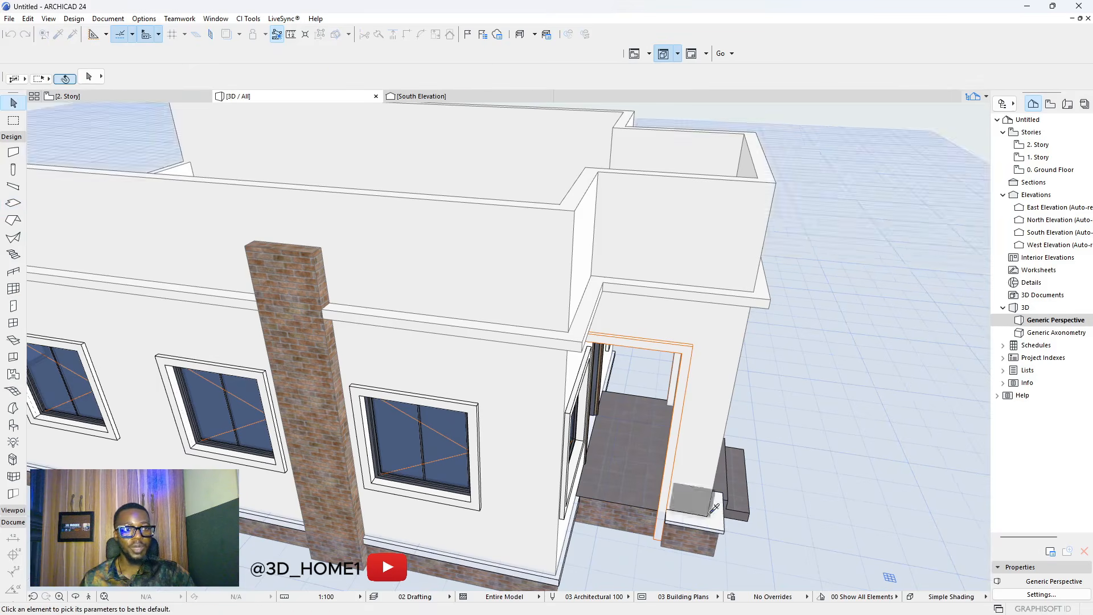
left_click(725, 525)
- Draw a 50 thick rectangular slab over the top face of the brick column
scroll(260, 243, "up", 5)
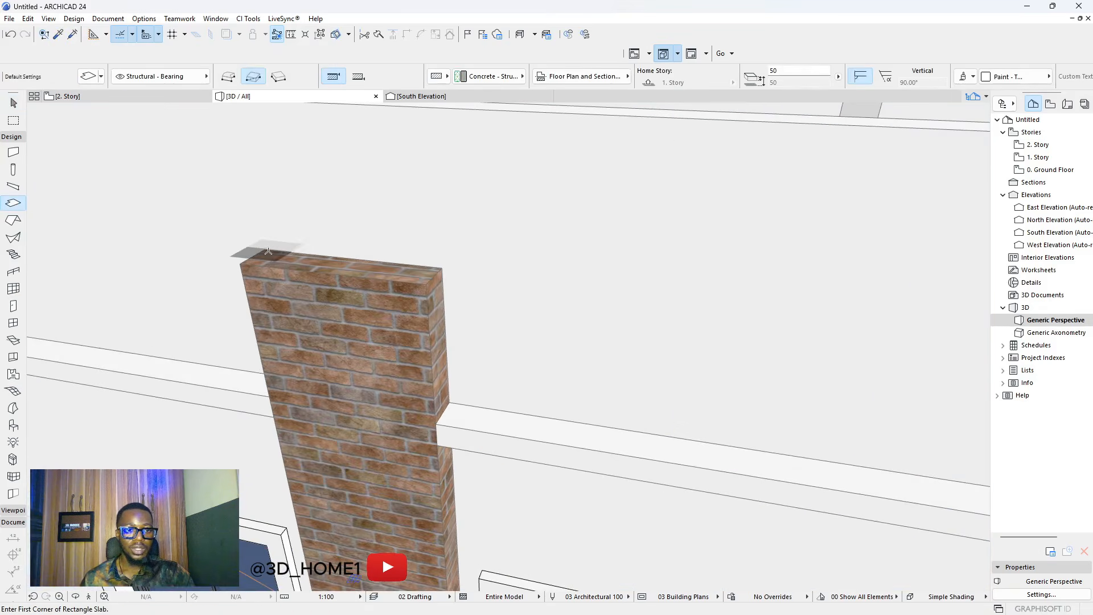
left_click(266, 248)
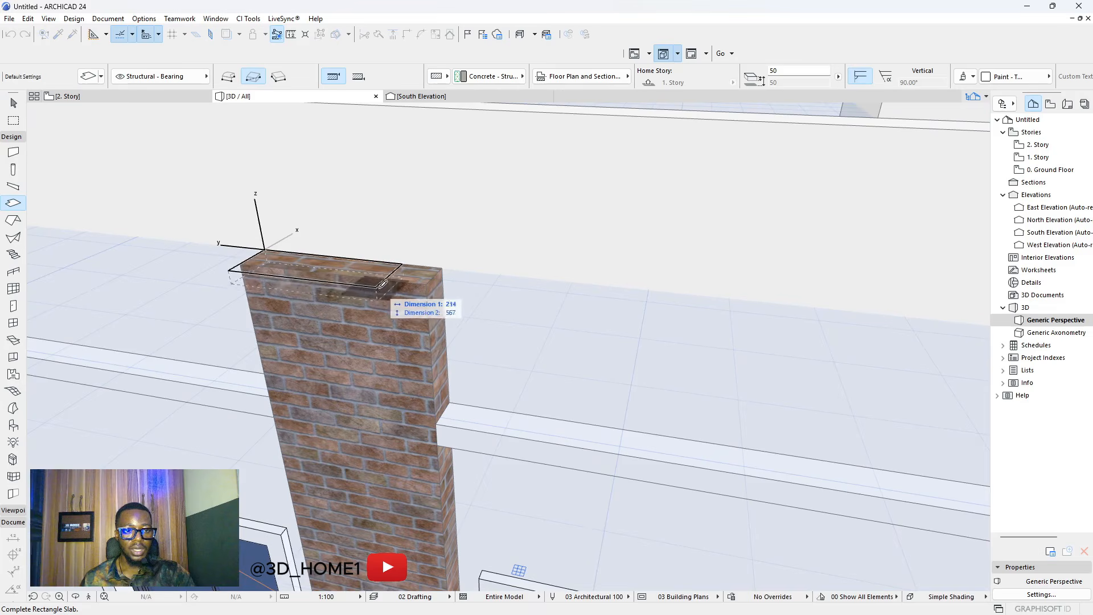
left_click(426, 284)
key("Escape")
- Offset all edges of the slab outward so it forms a cap projecting beyond the brick column
left_click(418, 286)
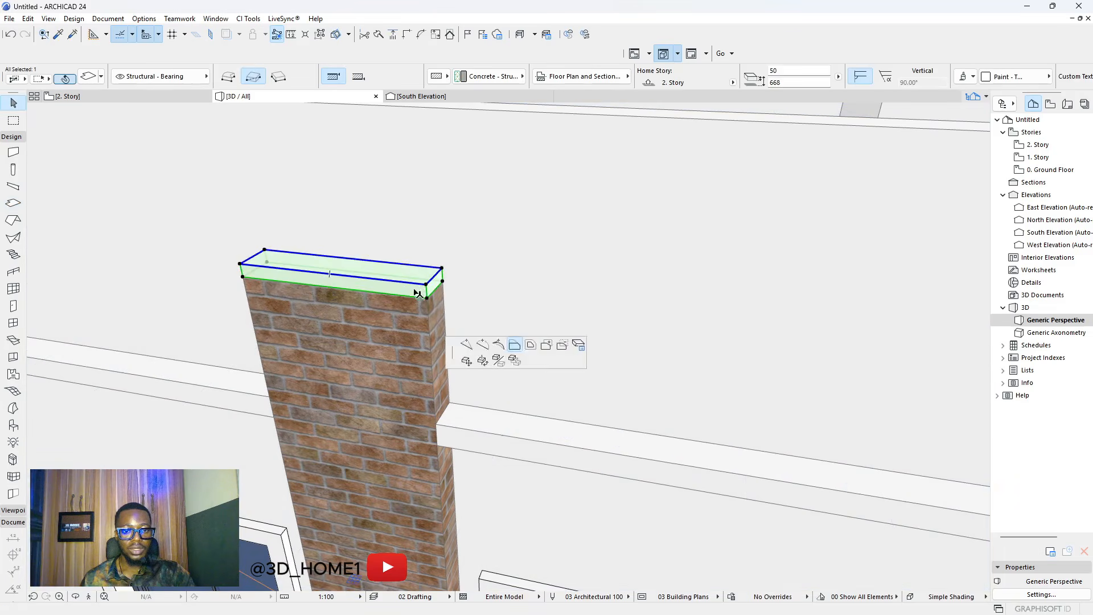
left_click(415, 287)
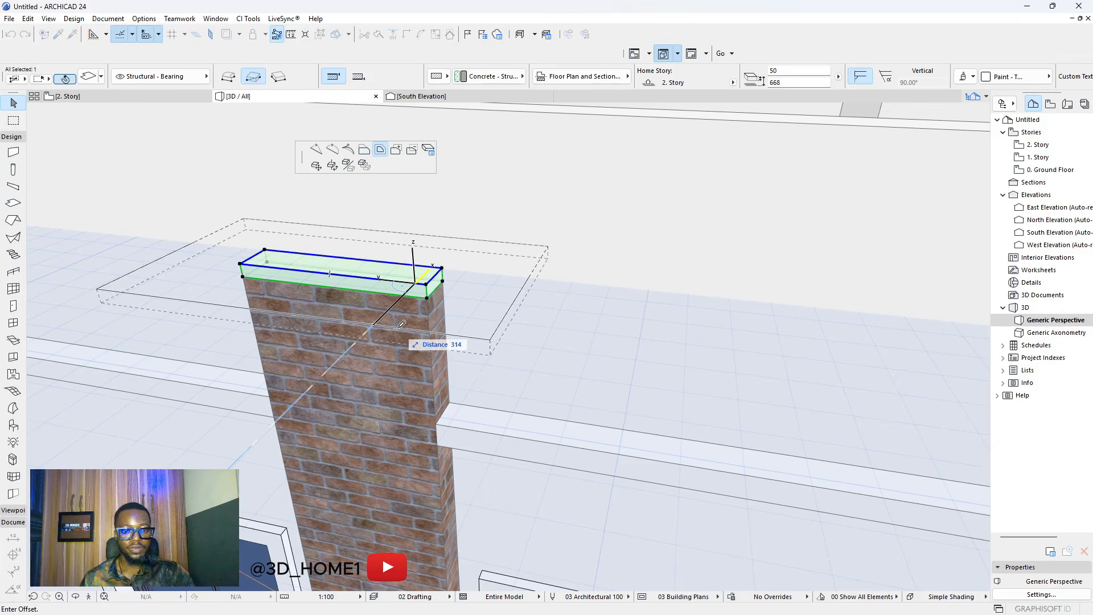
key("Return")
left_click(462, 333)
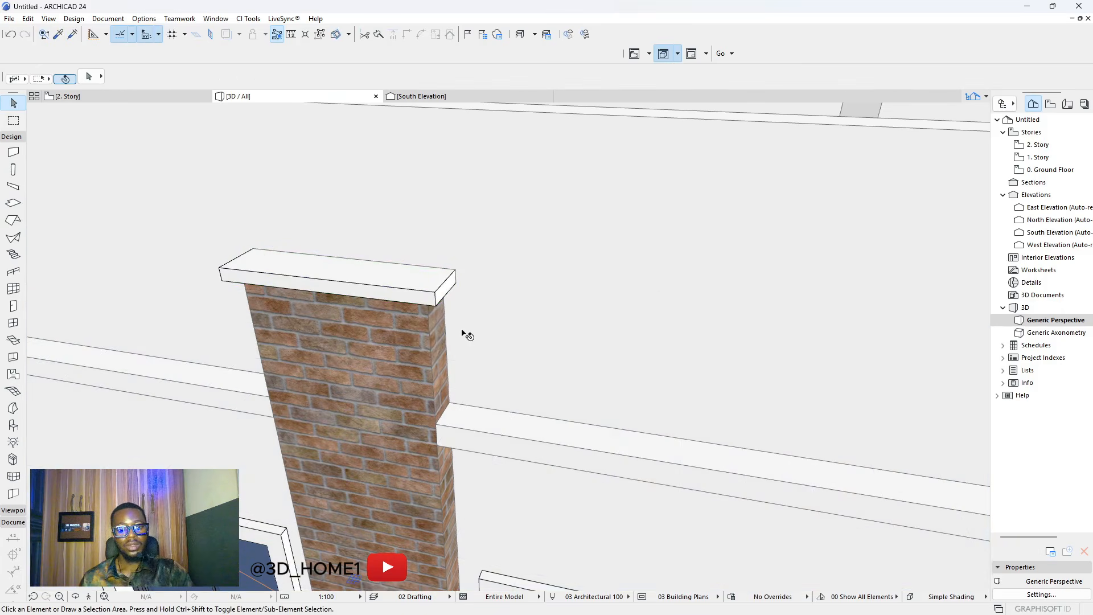
- Increase the thickness of the cap slab on top of the brick column
scroll(508, 399, "down", 10)
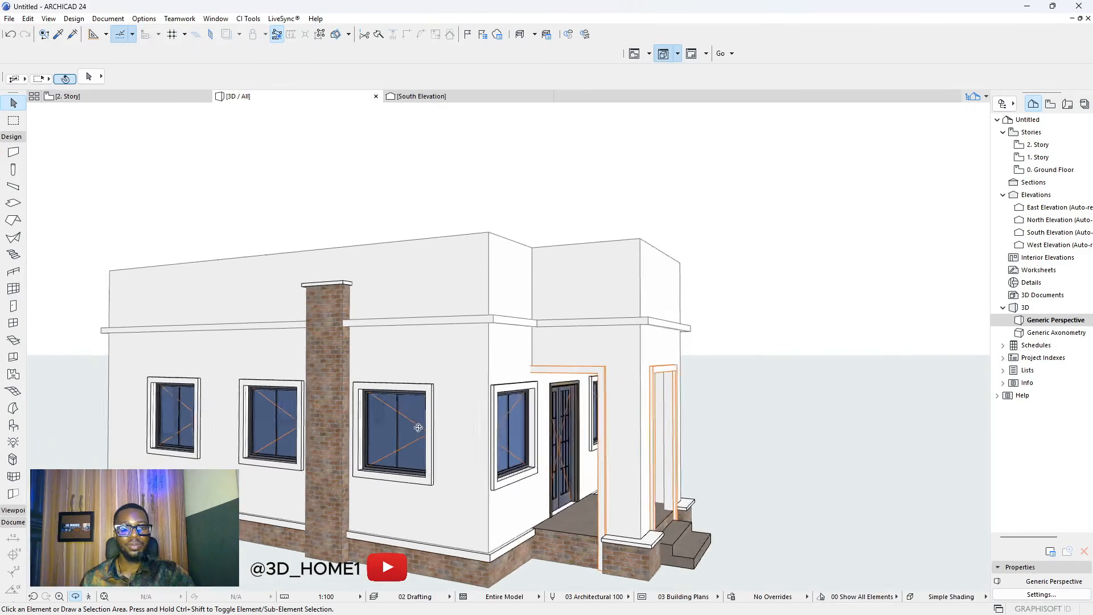
middle_click_drag(336, 424, 547, 420, "shift")
scroll(344, 292, "up", 10)
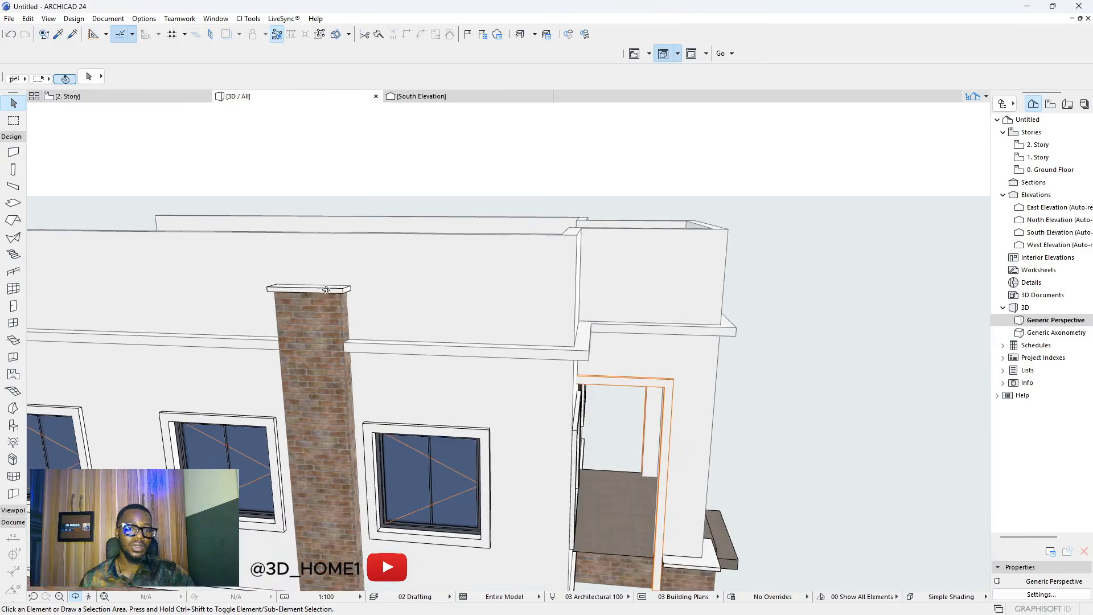
left_click(333, 280)
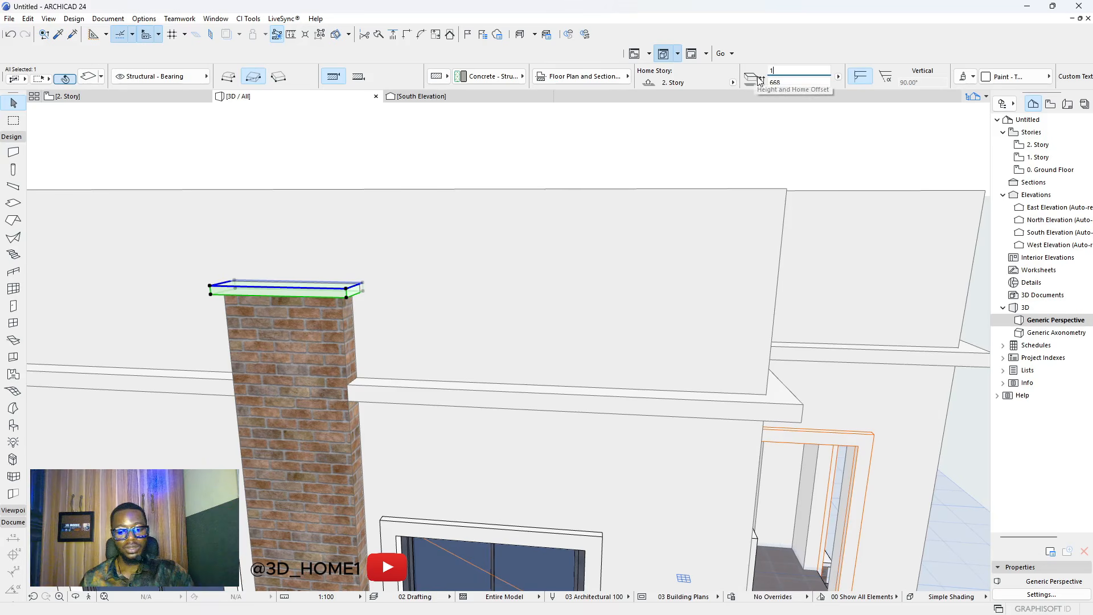
key("Return")
left_click(689, 165)
scroll(598, 262, "down", 10)
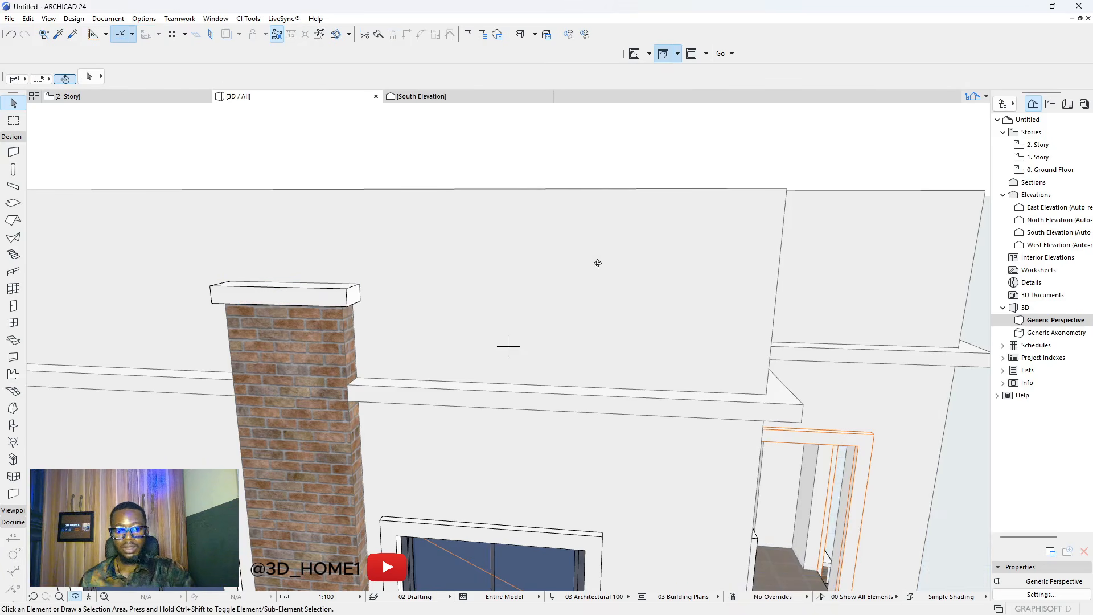
middle_click_drag(403, 294, 403, 305, "shift")
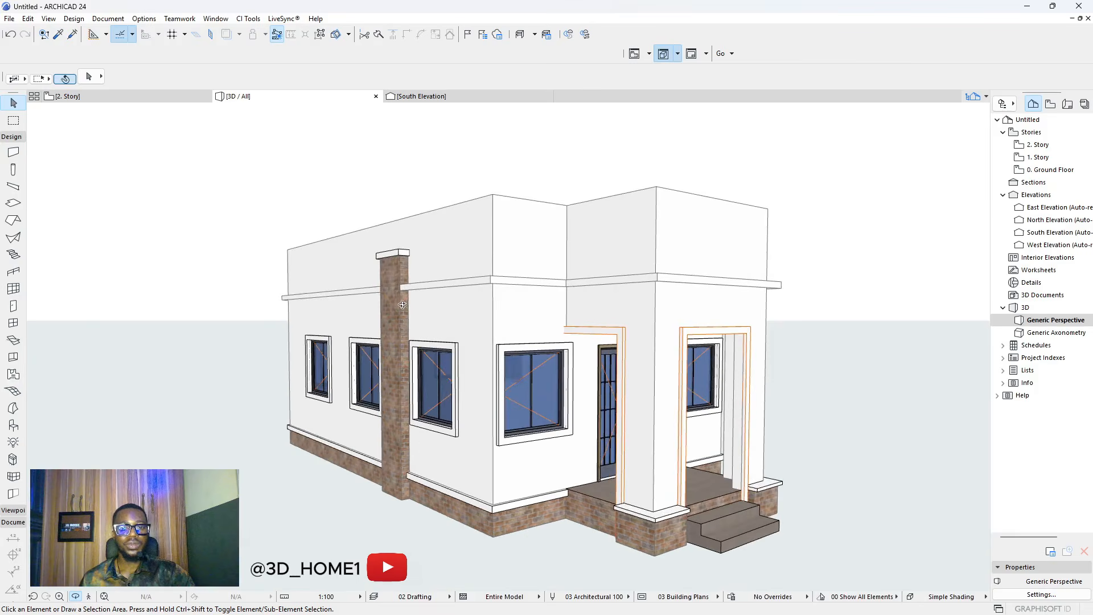
- Open the floor plan of 1. Story
scroll(398, 292, "down", 2)
middle_click_drag(404, 263, 381, 353, "shift")
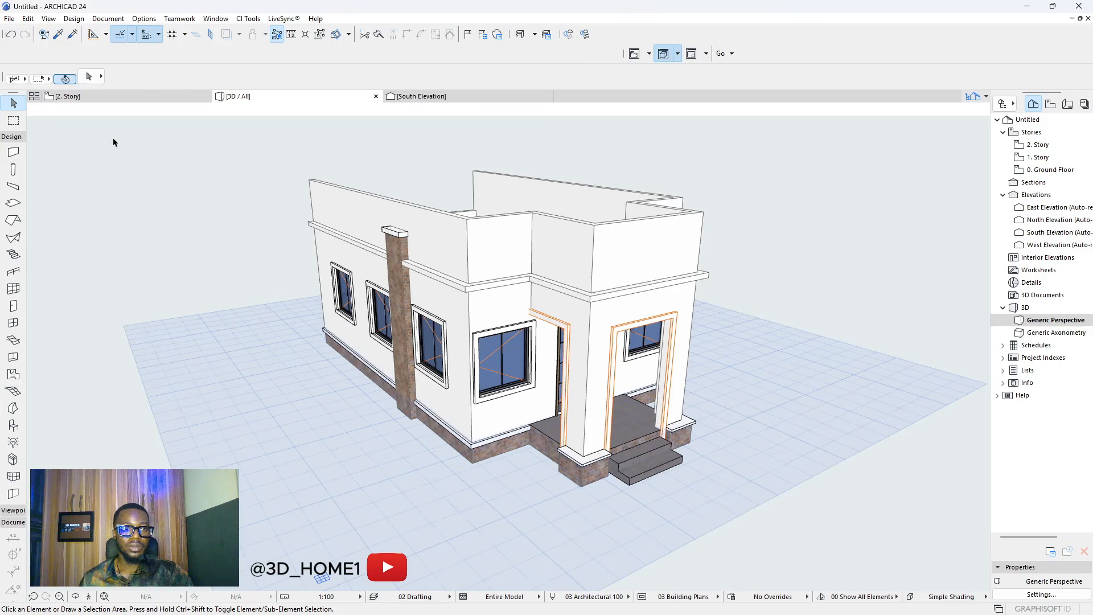
left_click(116, 98)
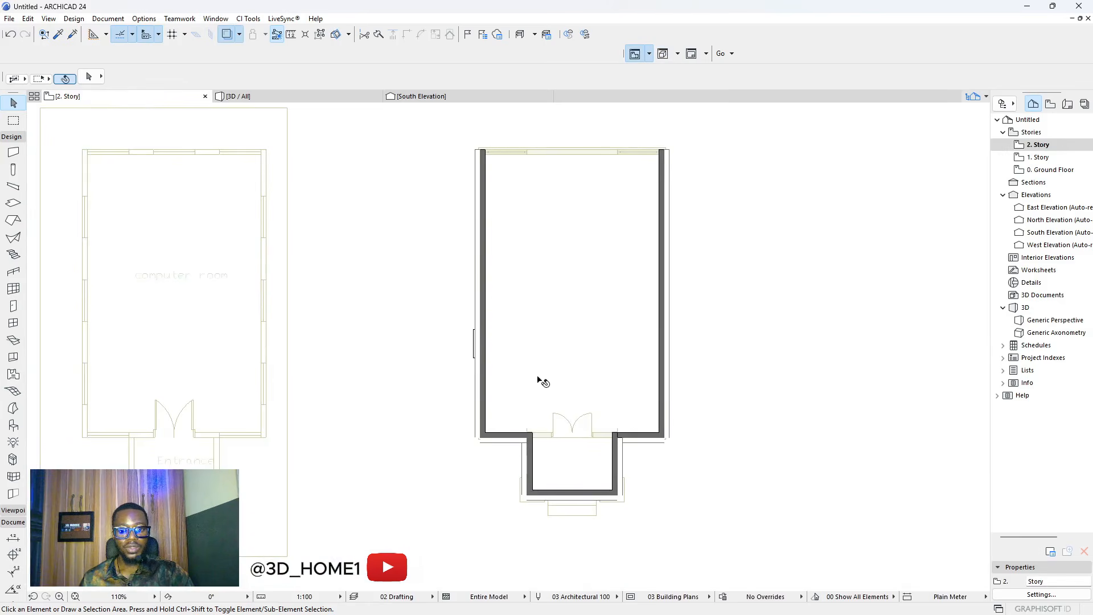
left_click(1056, 160)
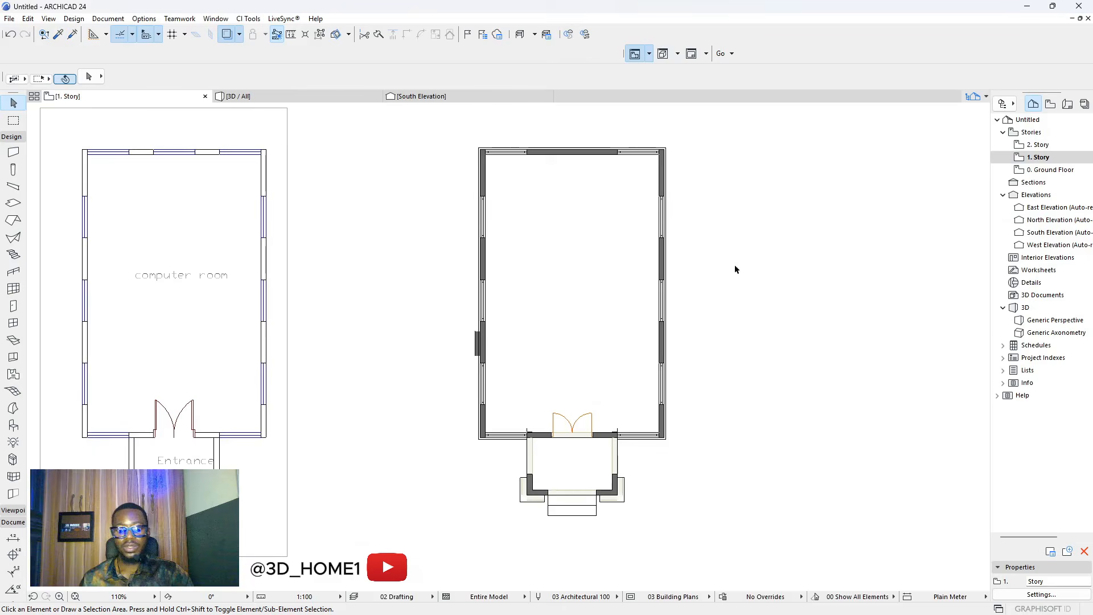
- Copy the brick column on the west wall across to the matching position on the outer face of the east wall
scroll(454, 339, "up", 5)
left_click(348, 227)
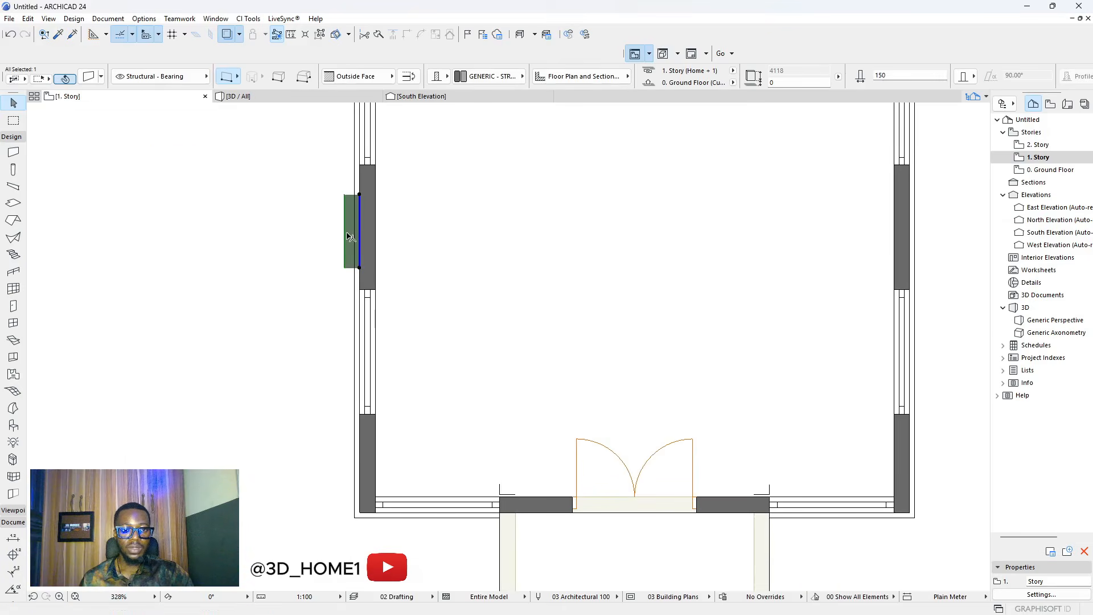
scroll(349, 256, "up", 2)
left_click(345, 269)
scroll(342, 256, "down", 3)
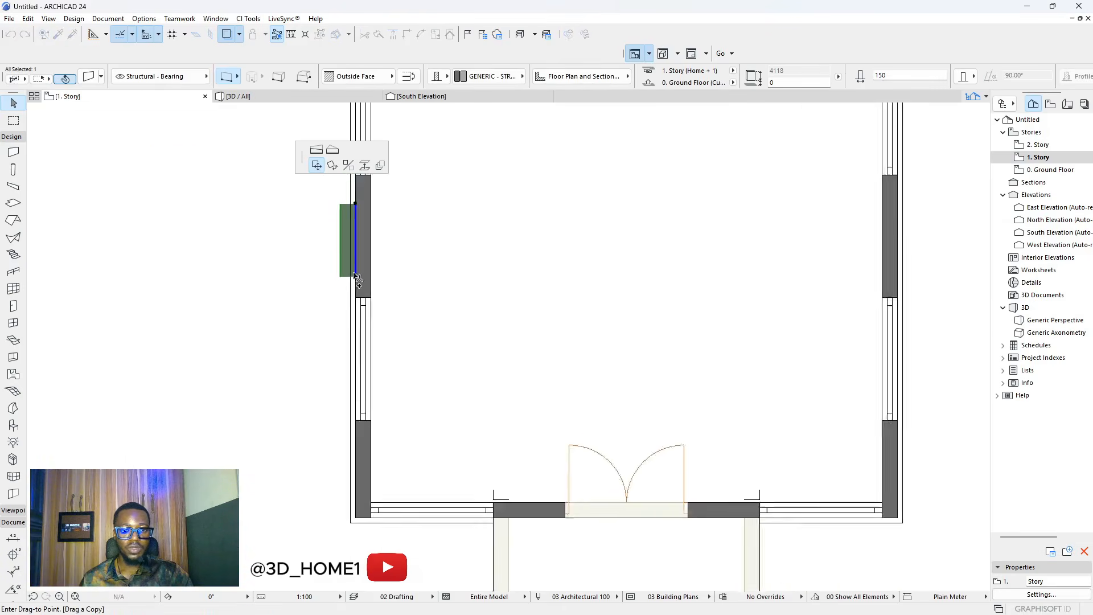
scroll(740, 268, "up", 2)
scroll(759, 278, "up", 1)
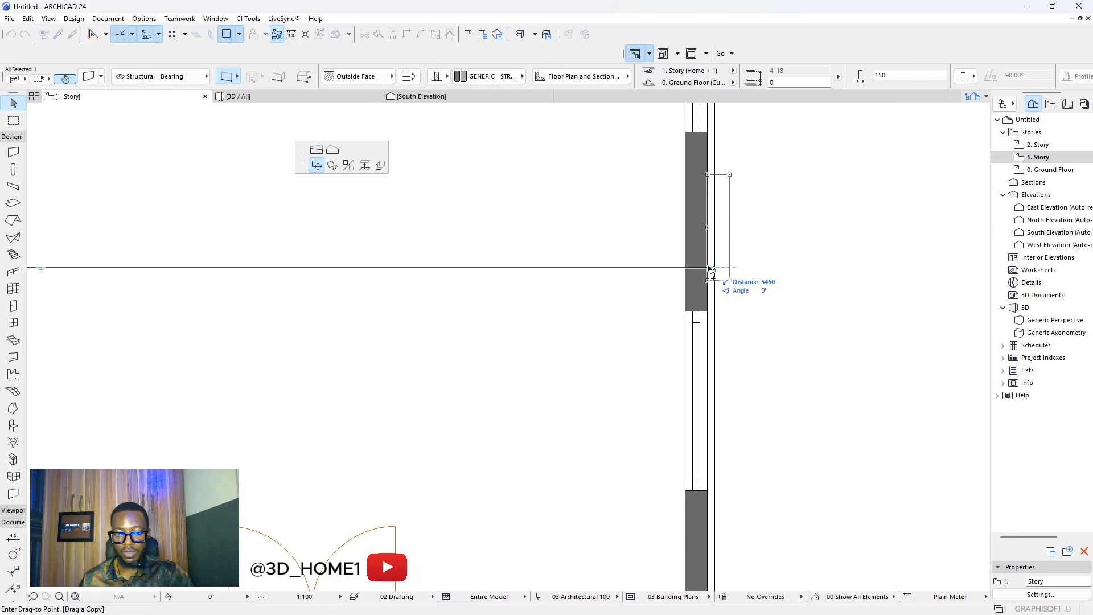
left_click(711, 270)
scroll(773, 303, "down", 8)
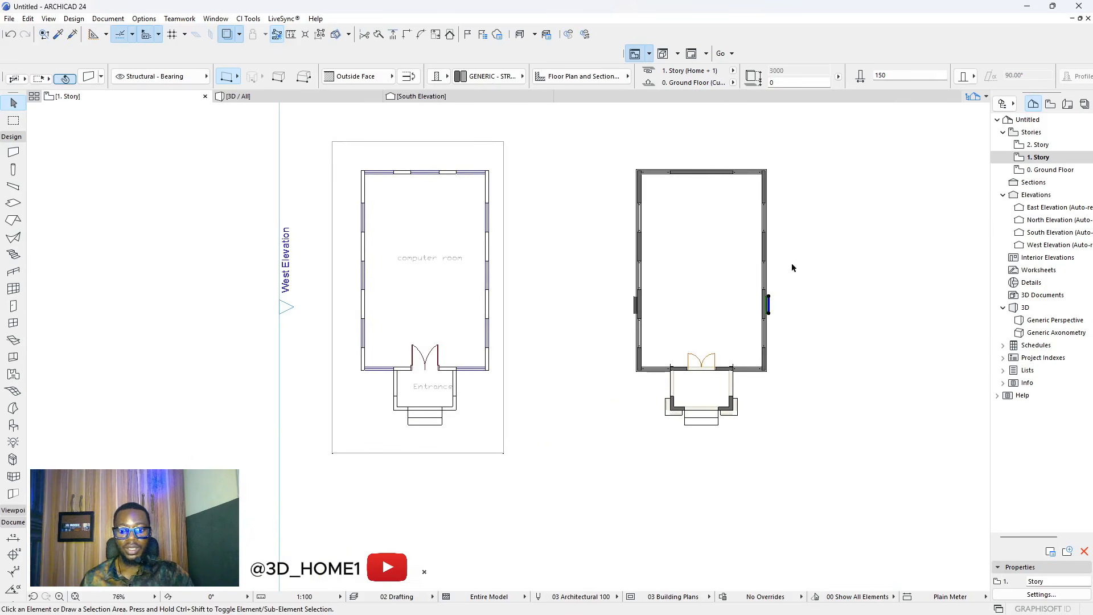
scroll(827, 272, "up", 3)
scroll(827, 271, "up", 1)
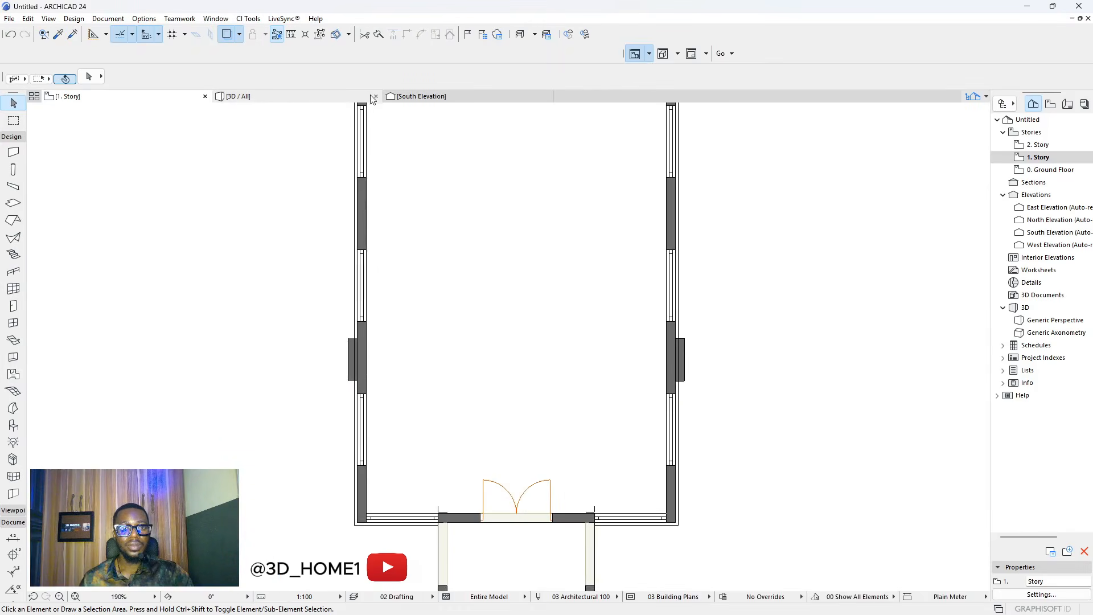
- Return to the 3D view and examine the base of the copied brick column on the east wall
left_click(339, 98)
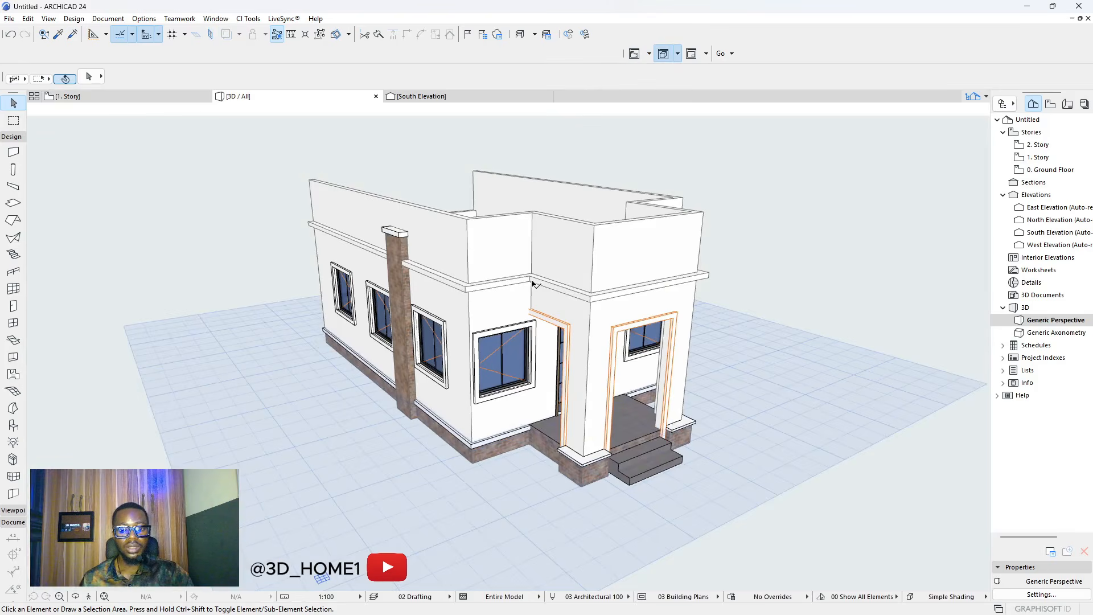
middle_click_drag(560, 384, 617, 301, "shift")
scroll(486, 409, "up", 10)
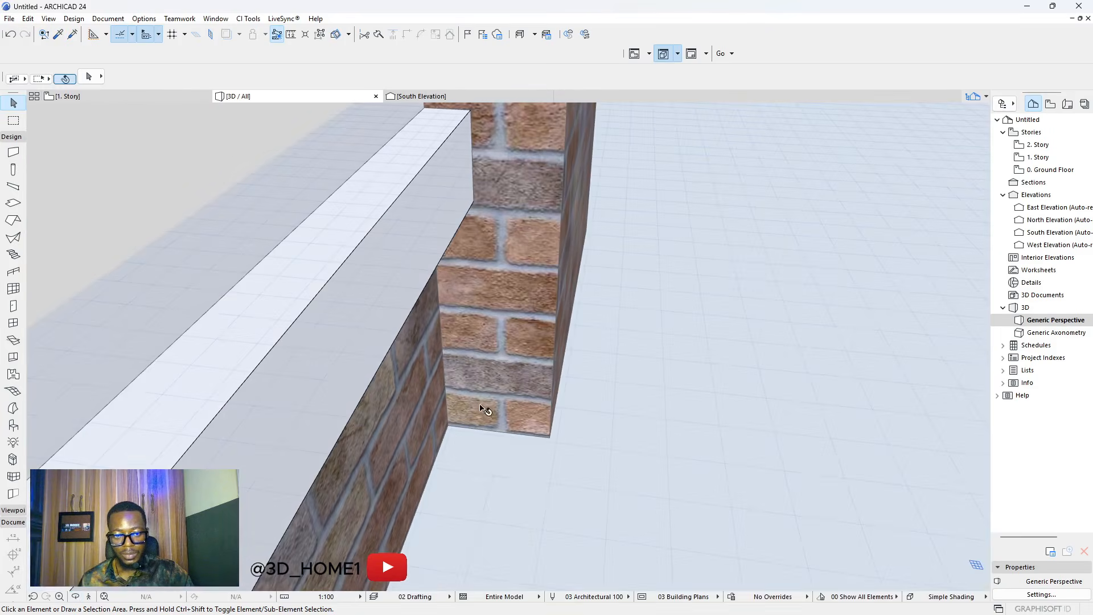
left_click(485, 409)
scroll(464, 430, "up", 5)
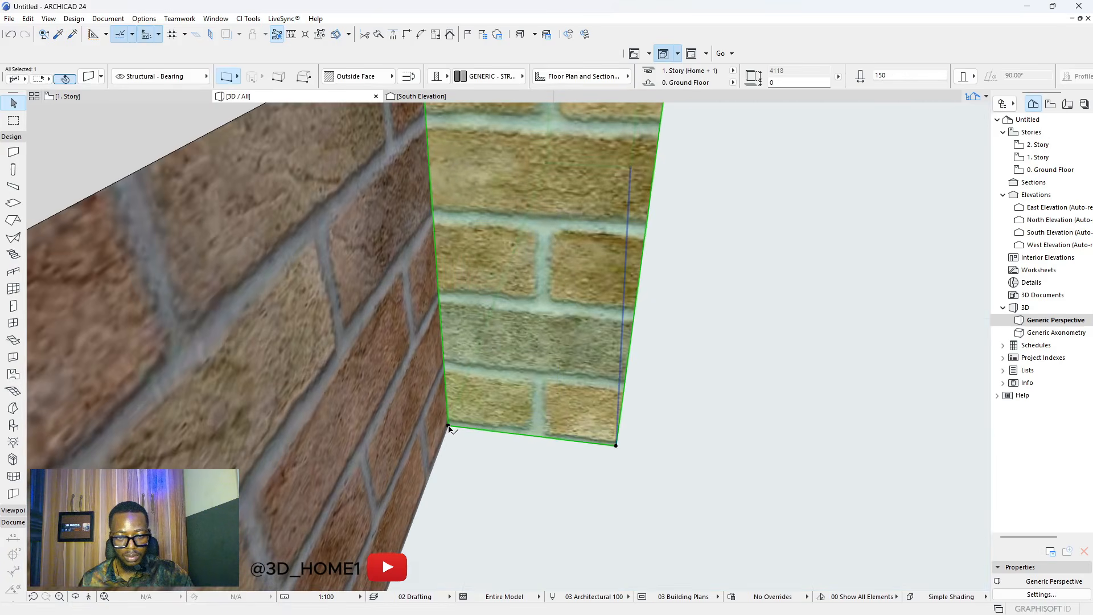
left_click(448, 426)
scroll(450, 427, "up", 2)
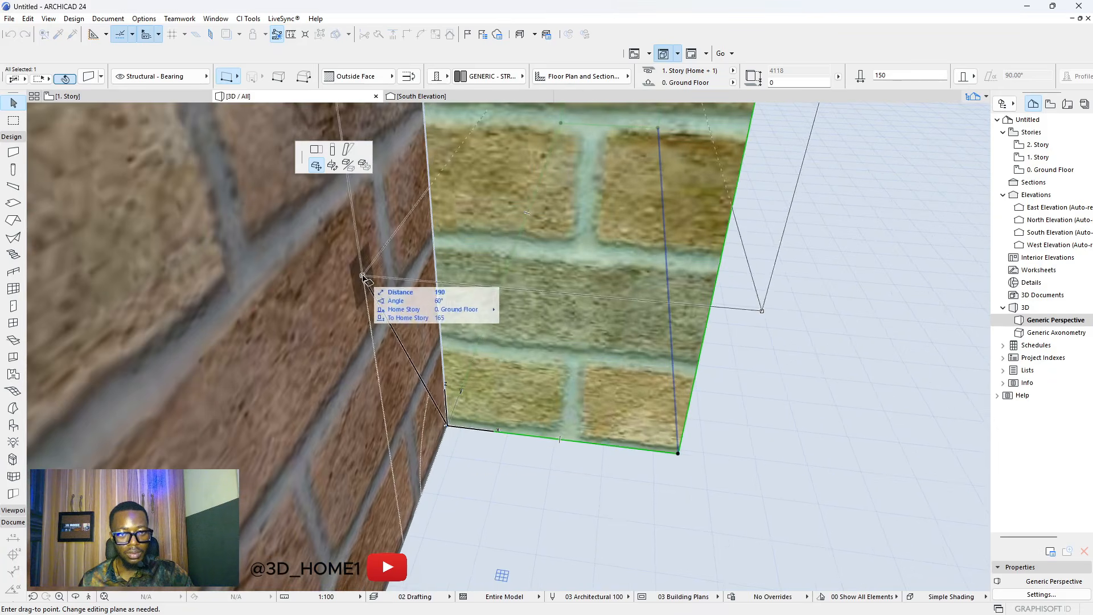
left_click(451, 427)
key("Escape")
scroll(456, 435, "down", 8)
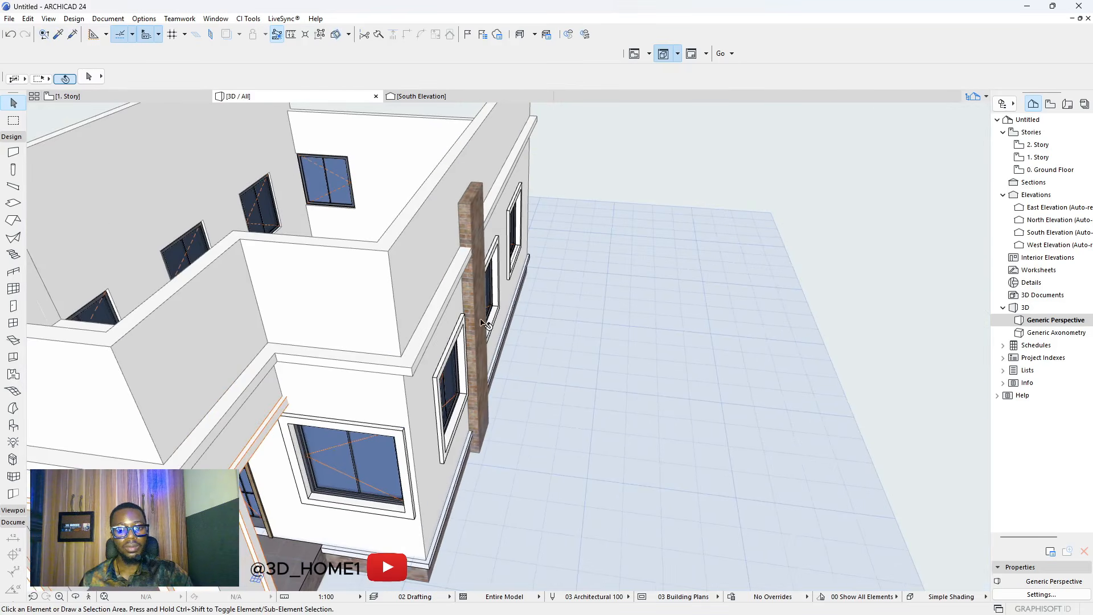
- Draw a rectangular slab over the top face of the east brick column, using the settings of the 50 thick slab at the porch column's base
middle_click_drag(504, 363, 535, 393, "shift")
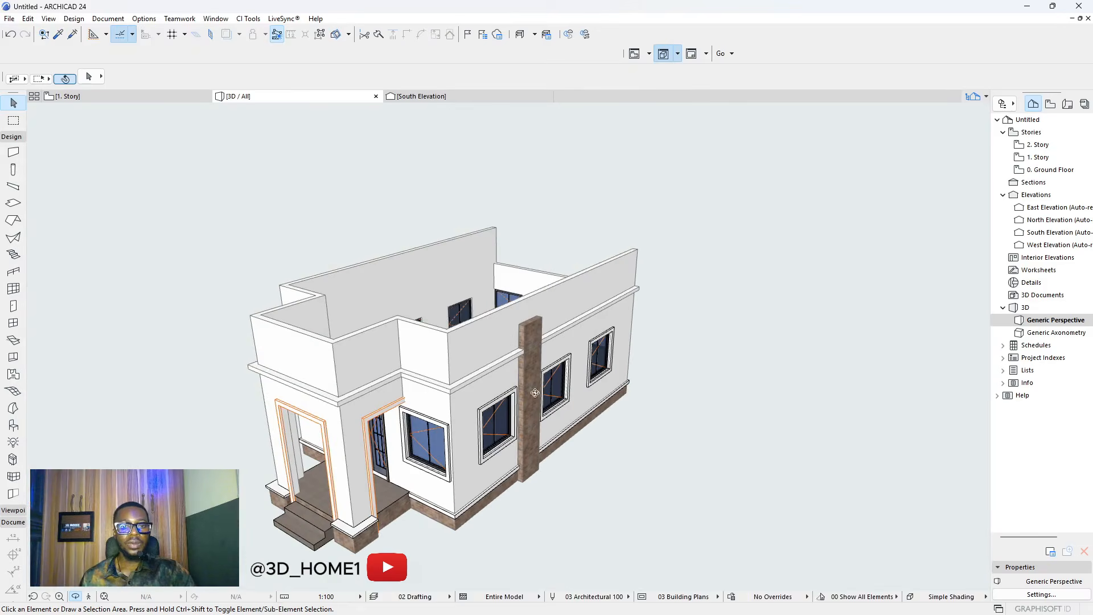
scroll(488, 542, "up", 2)
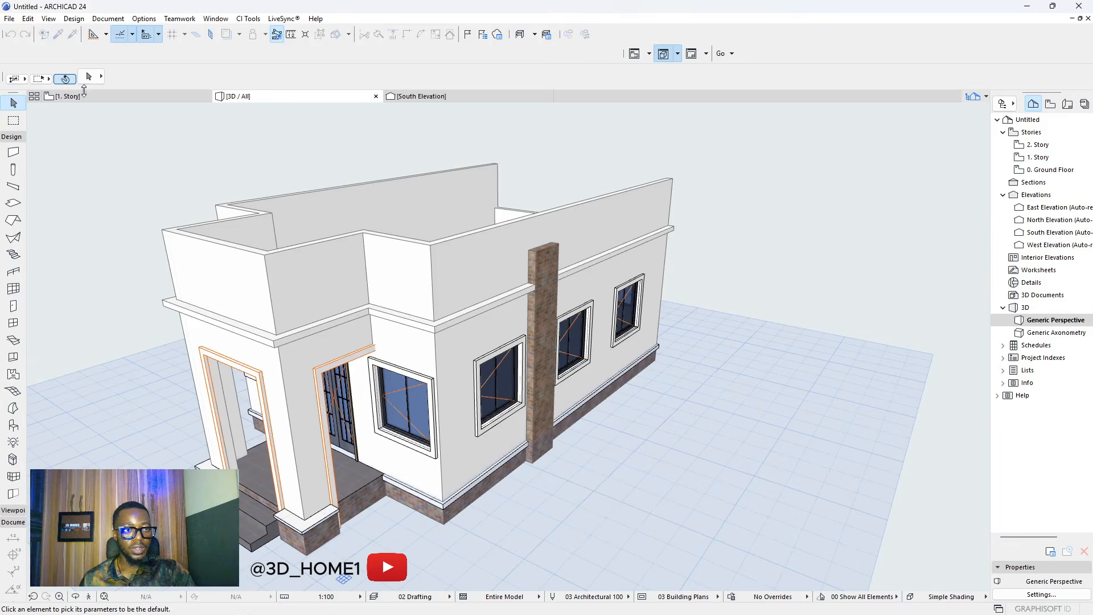
left_click(318, 518, "alt")
scroll(576, 262, "up", 5)
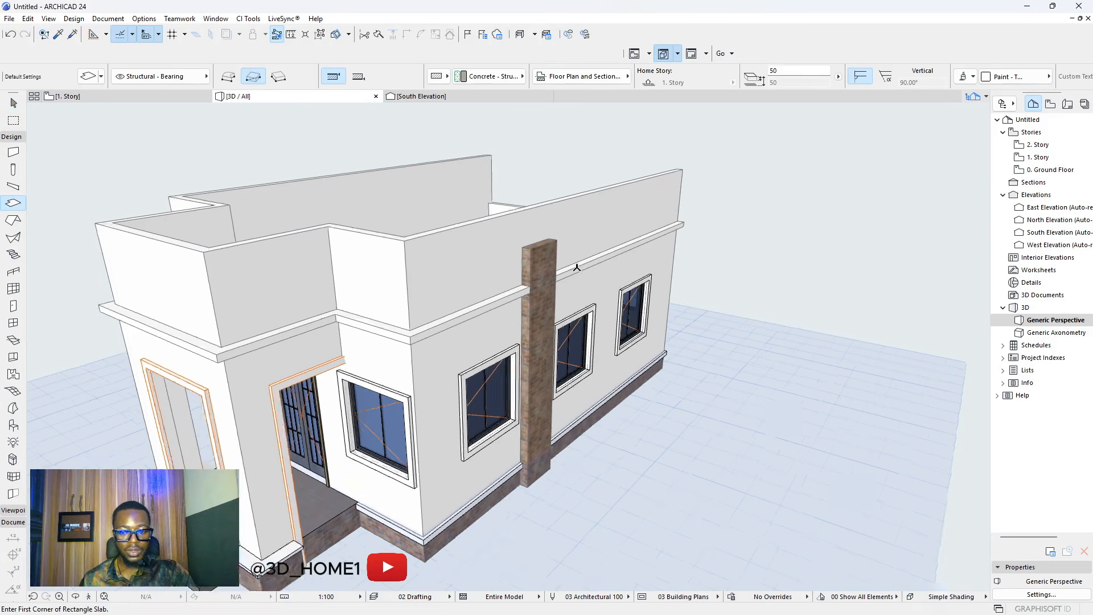
scroll(520, 324, "up", 4)
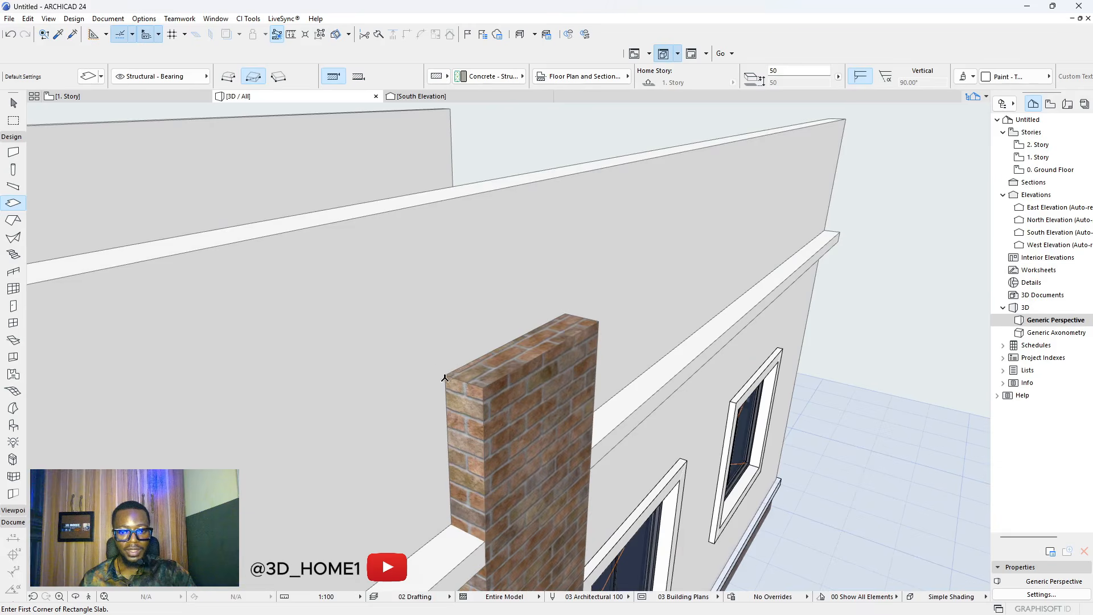
left_click(447, 374)
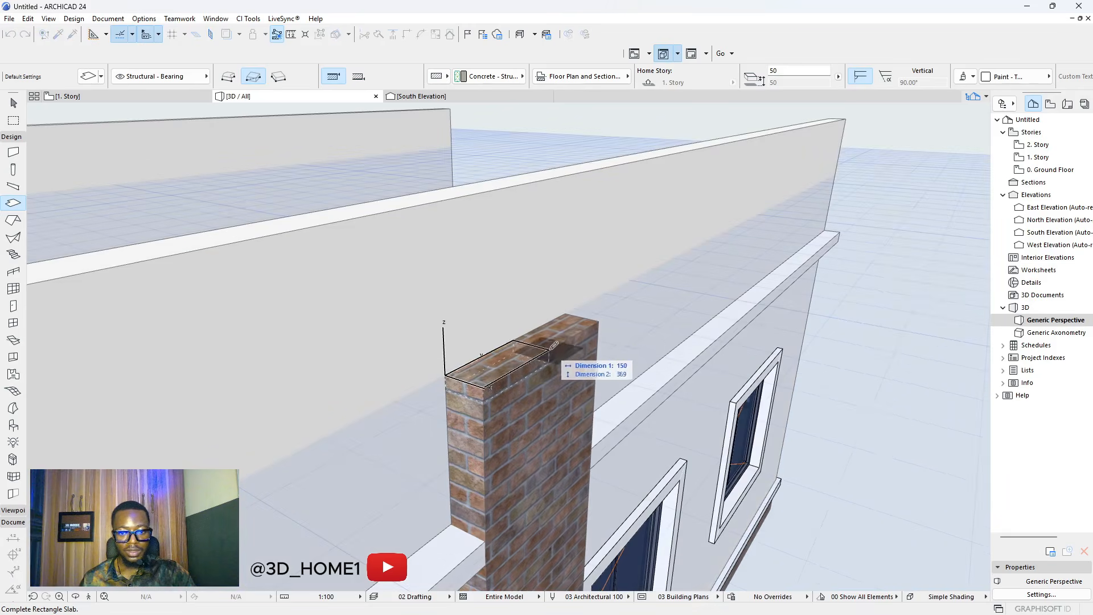
left_click(602, 315)
- Set the thickness of the slab on top of the east brick column to 100
left_click(556, 350, "shift")
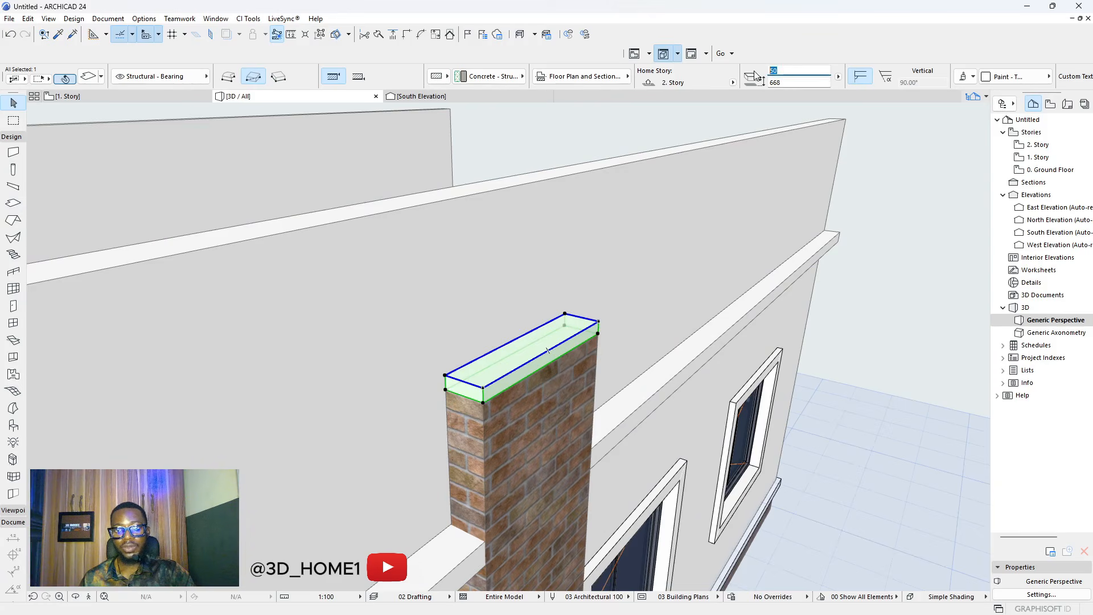
key("Return")
left_click(915, 189)
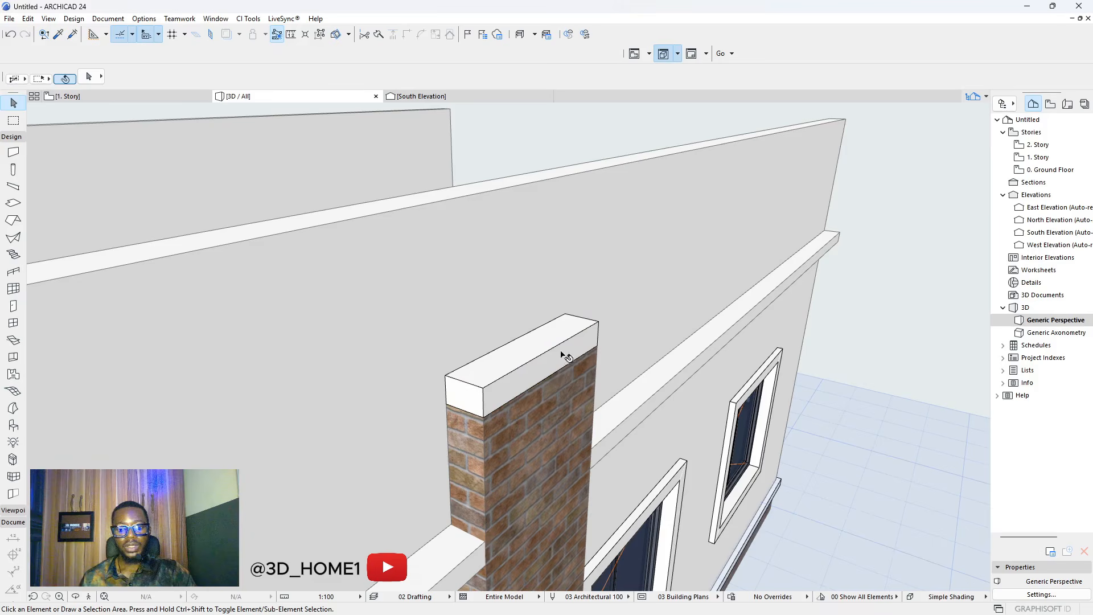
- Offset all edges of the east column's cap slab outward by 50
left_click(562, 353)
left_click(562, 353)
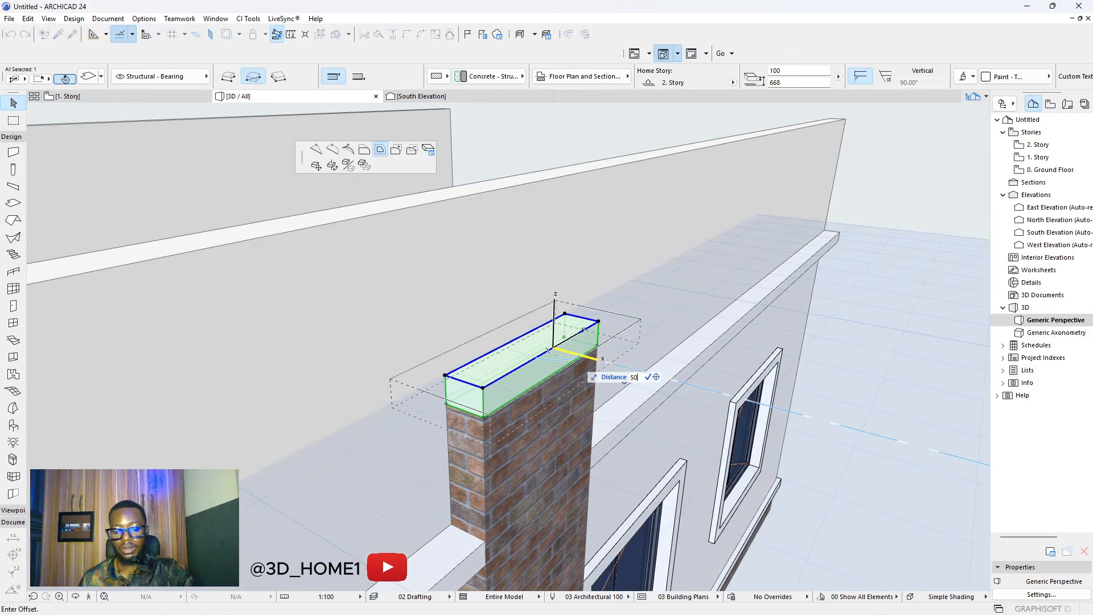
key("Return")
key("Escape")
- Override the surfaces of the three parapet walls above the porch with Brick - Aged Natural
middle_click_drag(671, 429, 718, 290, "shift")
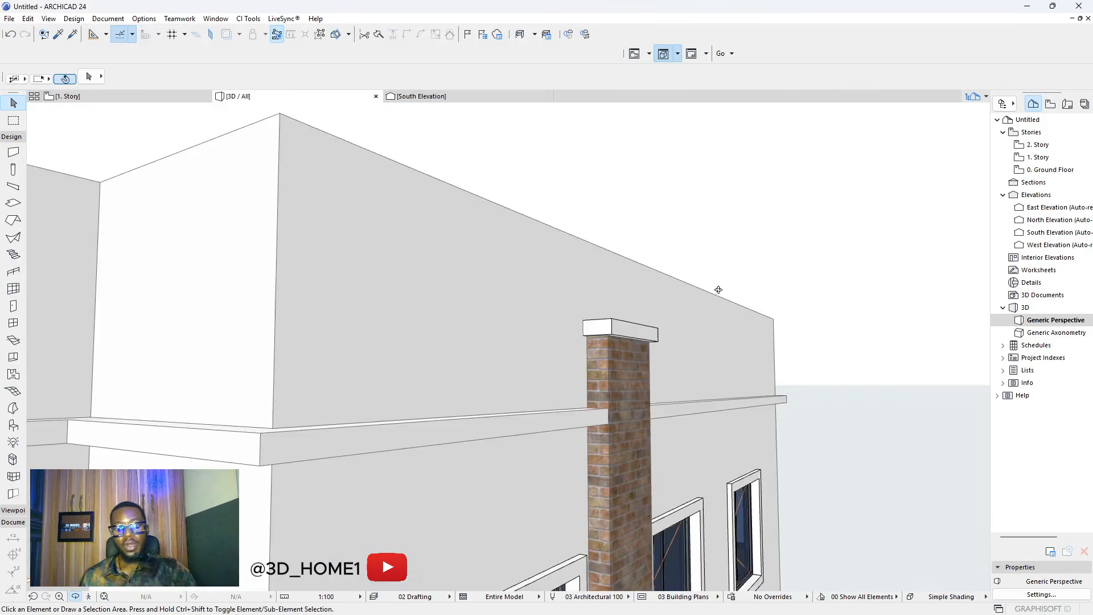
scroll(719, 290, "down", 5)
middle_click_drag(459, 408, 776, 420, "shift")
middle_click_drag(427, 426, 551, 409, "shift")
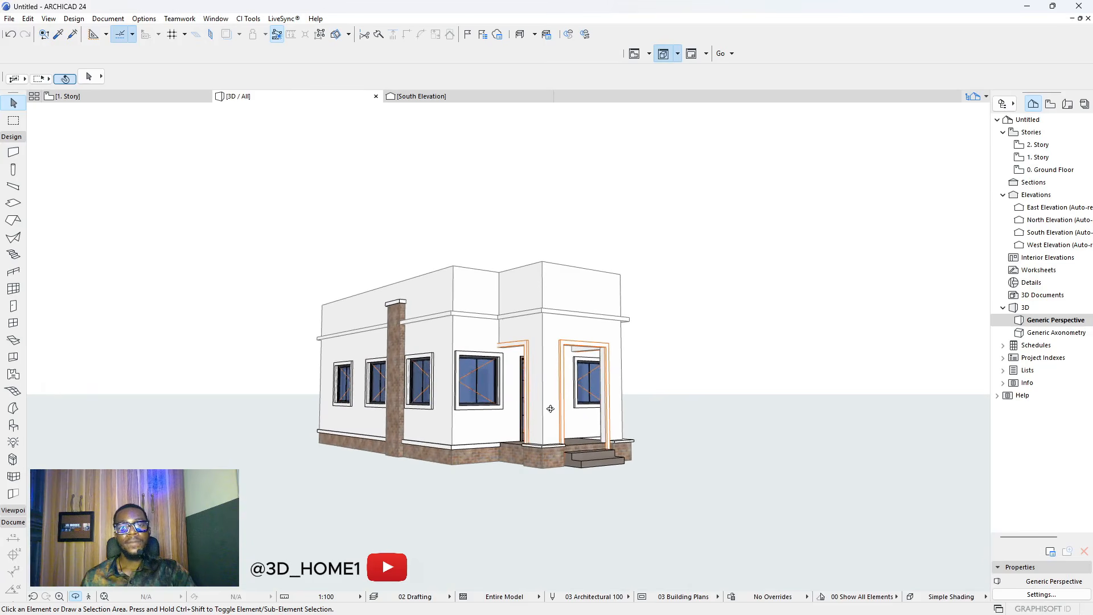
mouse_move(579, 330)
middle_mouse_down("shift")
mouse_move(296, 332)
mouse_move(512, 349)
mouse_move(620, 318)
mouse_move(558, 288)
mouse_move(559, 244)
mouse_move(559, 333)
middle_mouse_up("shift")
scroll(530, 330, "up", 4)
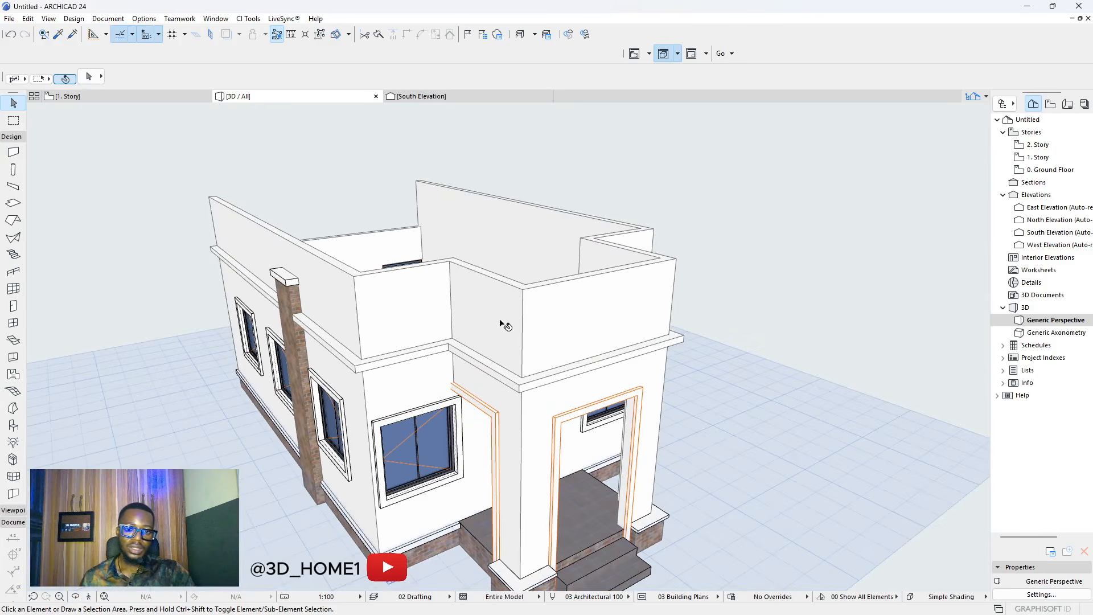
left_click(504, 324)
left_click(587, 329, "shift")
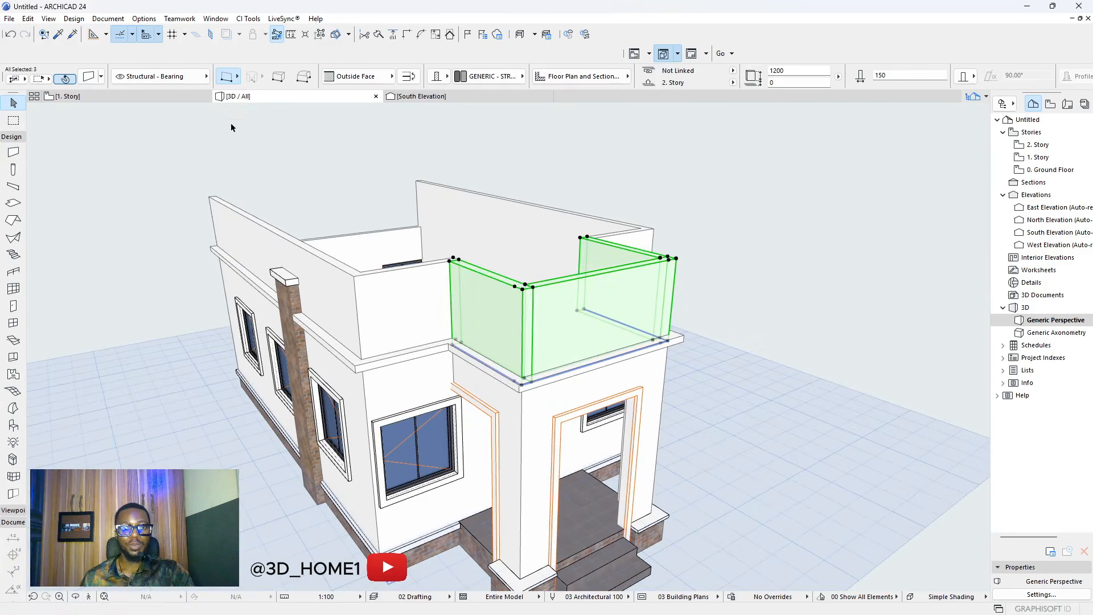
key("ctrl+t")
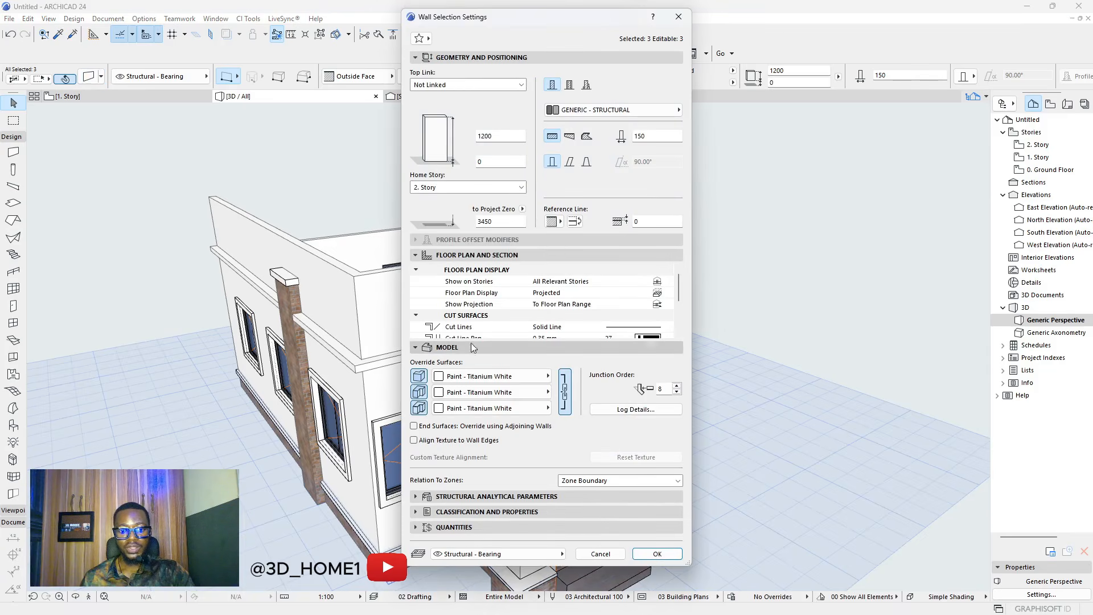
left_click(494, 377)
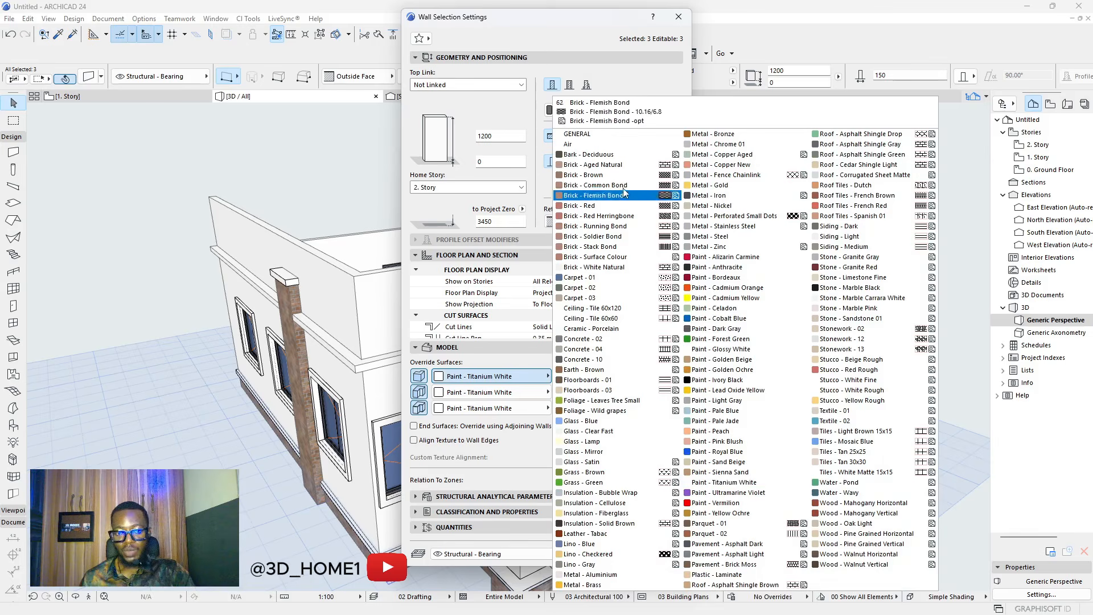
left_click(595, 165)
left_click(656, 553)
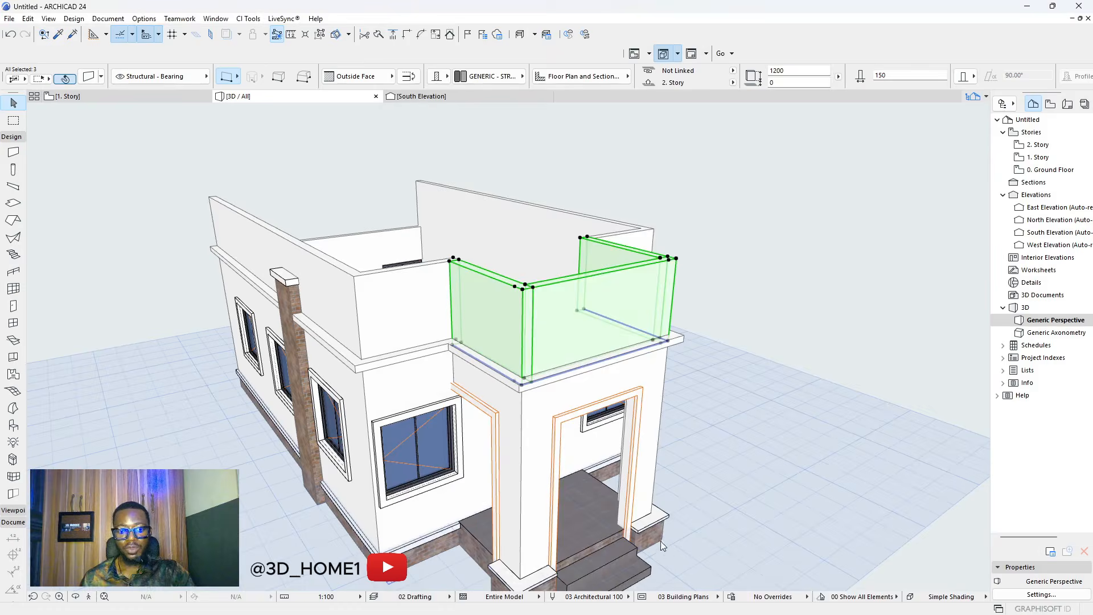
left_click(672, 510)
- Examine the brick parapet above the porch from the front and from above
scroll(669, 484, "up", 5)
scroll(625, 363, "down", 3)
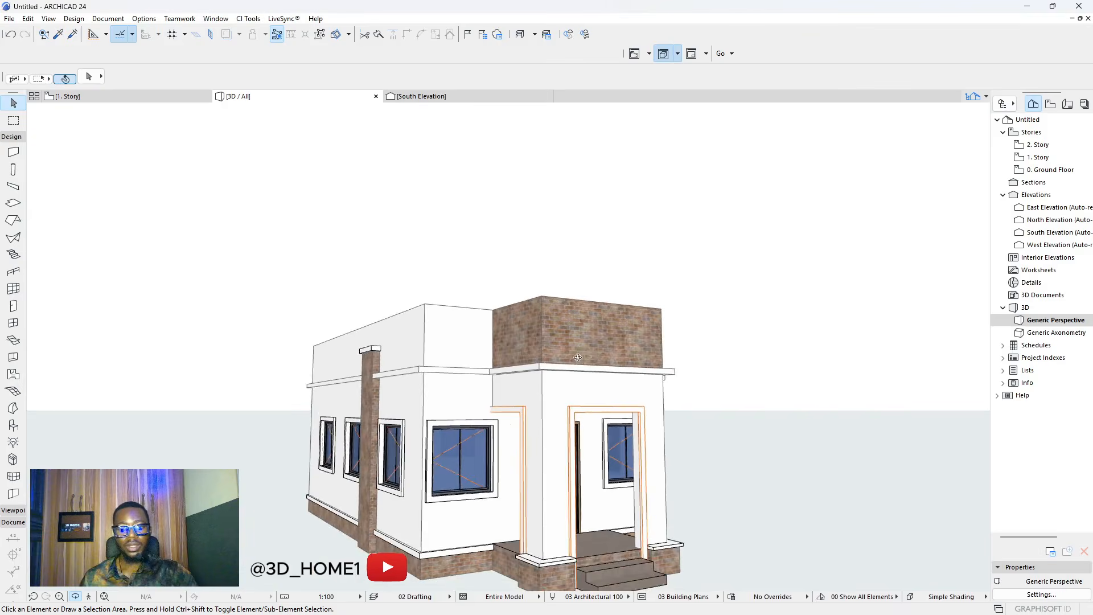
middle_click_drag(616, 570, 373, 501)
scroll(608, 524, "up", 3)
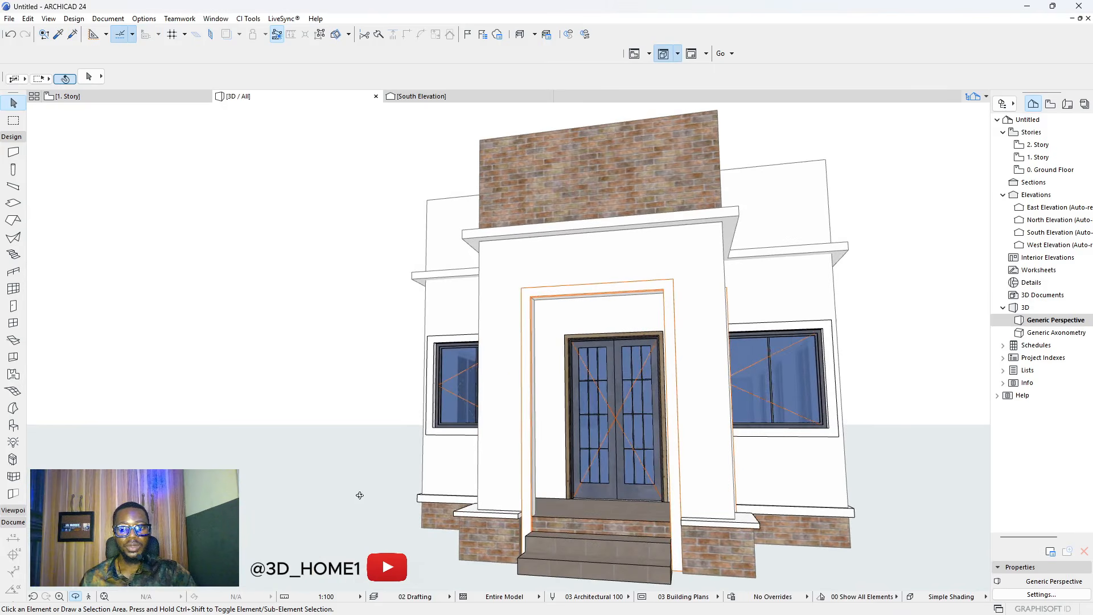
scroll(359, 495, "down", 3)
mouse_move(650, 467)
middle_mouse_down("shift")
mouse_move(354, 466)
mouse_move(414, 481)
mouse_move(669, 469)
middle_mouse_up("shift")
scroll(668, 469, "down", 2)
middle_click_drag(529, 412, 592, 465, "shift")
scroll(540, 388, "up", 4)
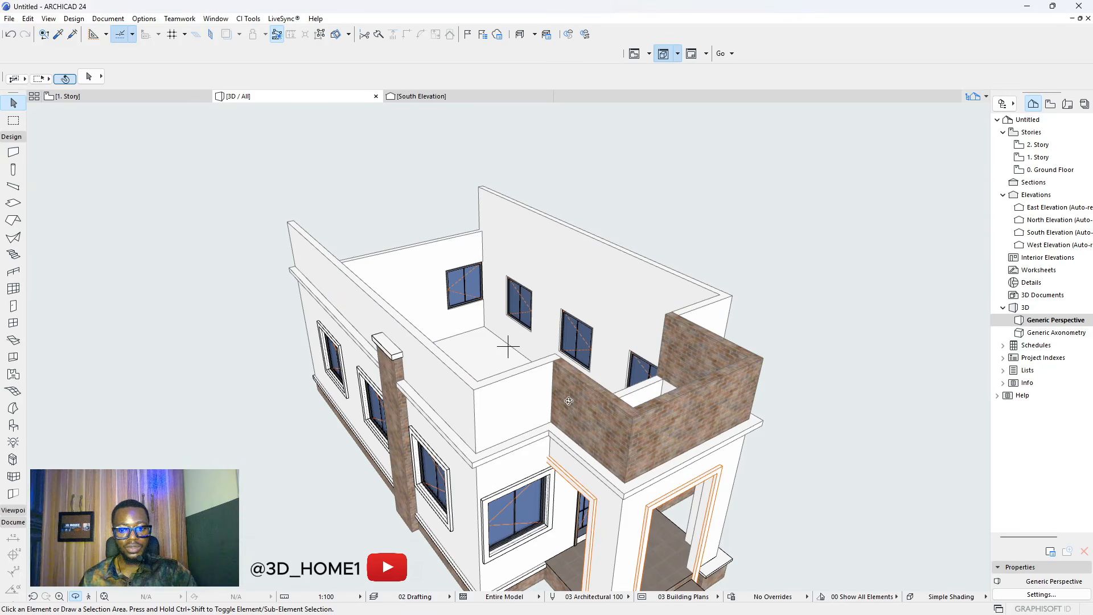
left_click_drag(594, 420, 461, 344)
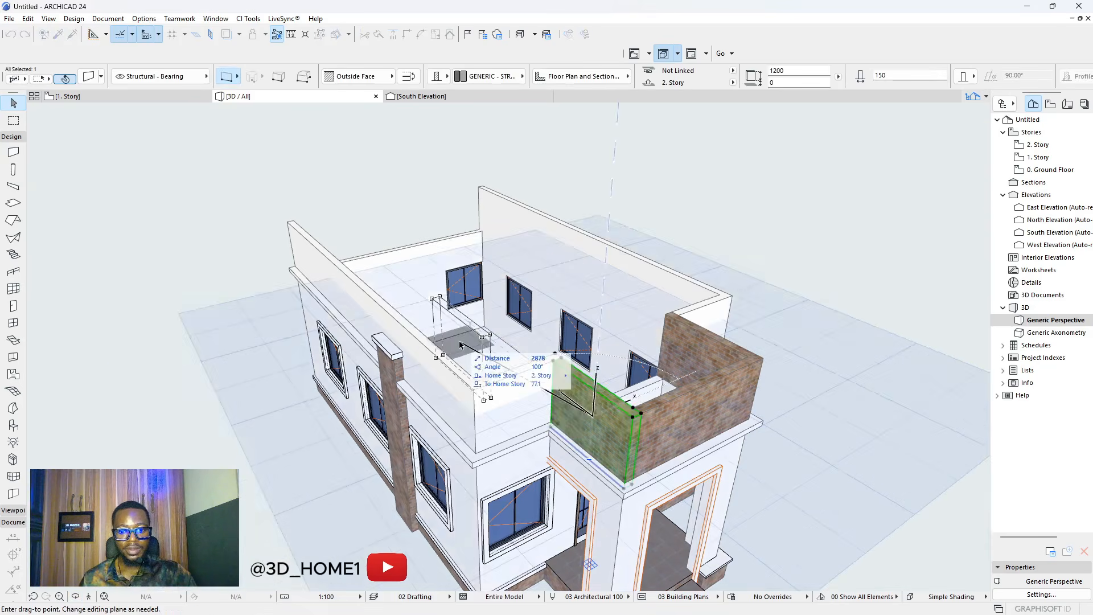
key("Escape")
key("Escape")
- Examine the whole house from eye level and from above, checking the brick column and porch parapet together
scroll(542, 390, "down", 2)
scroll(592, 434, "up", 3)
scroll(592, 434, "down", 3)
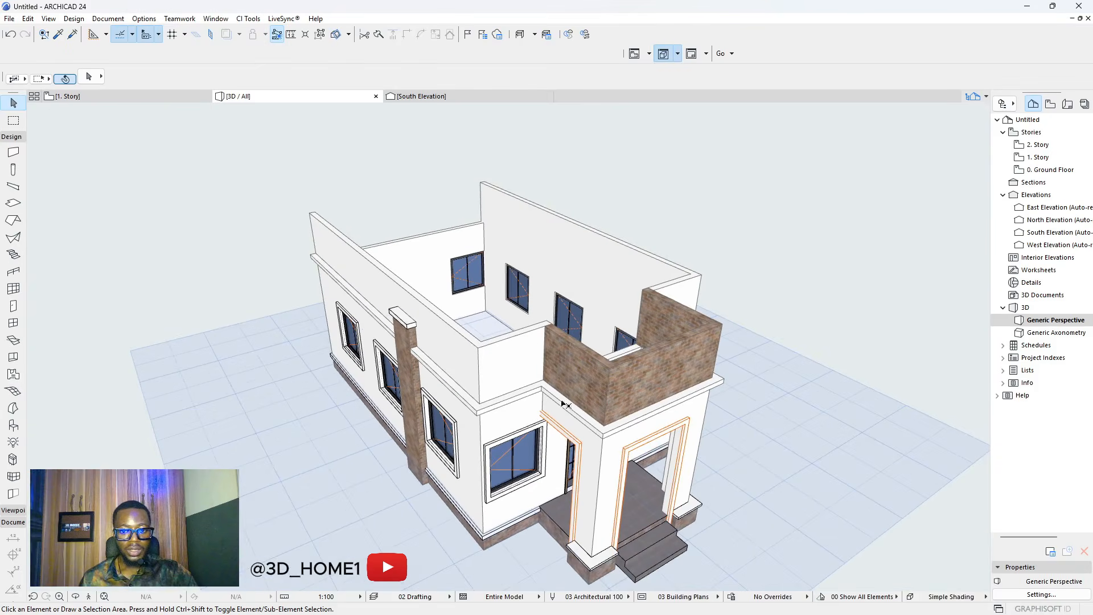
middle_click_drag(593, 434, 562, 337, "shift")
scroll(562, 337, "down", 3)
scroll(524, 477, "up", 3)
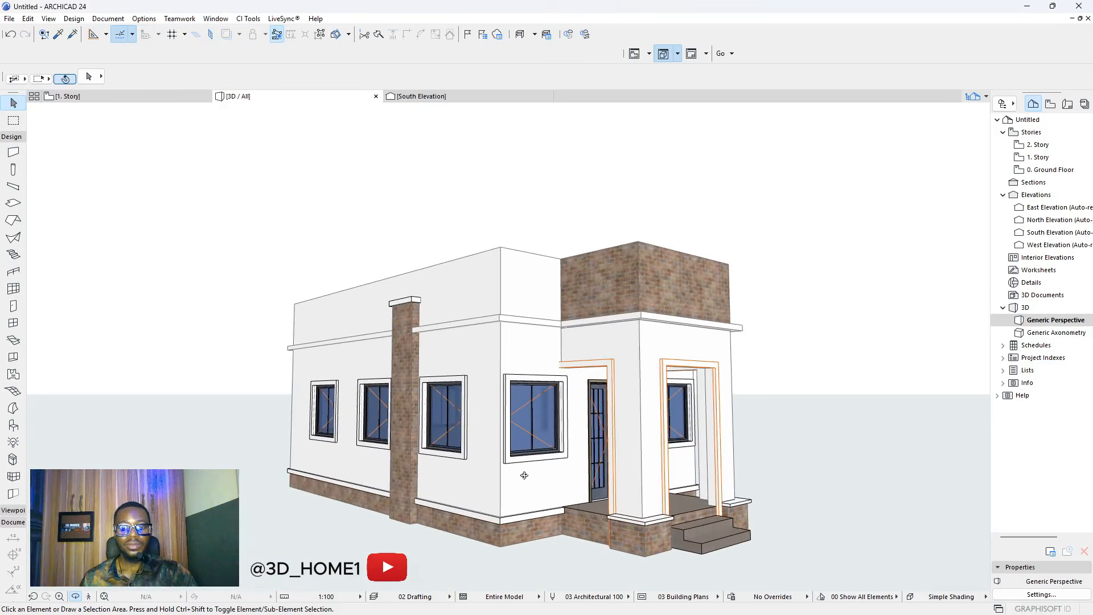
scroll(604, 475, "up", 1)
middle_click_drag(556, 509, 556, 547, "shift")
scroll(556, 546, "down", 2)
middle_click_drag(535, 364, 529, 456, "shift")
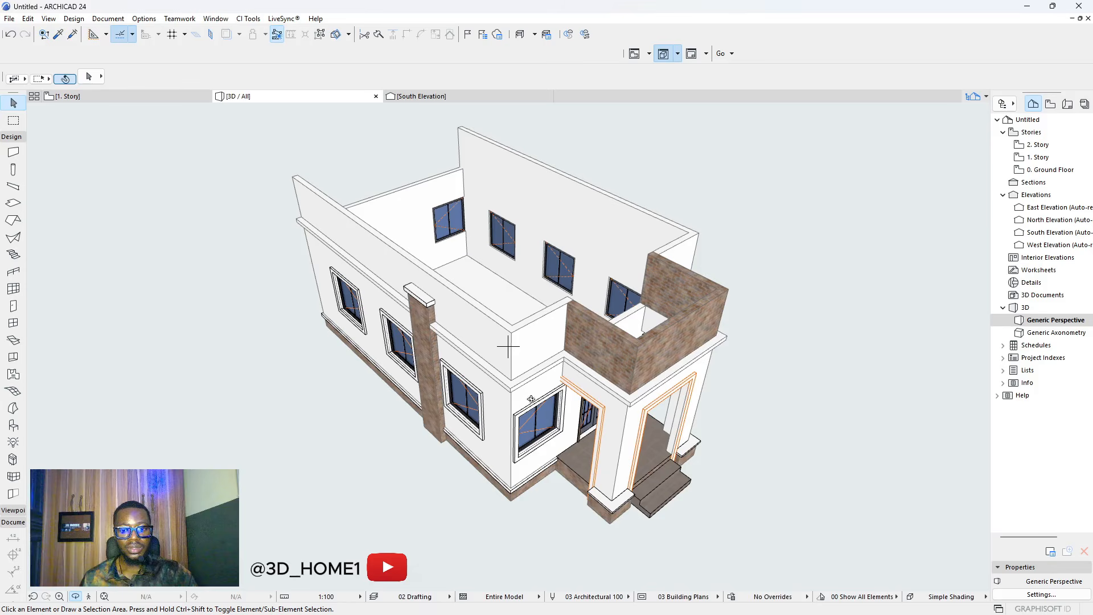
- Pick up the settings of the long side parapet wall left of the porch and set the new wall's thickness to 200
scroll(262, 194, "up", 5)
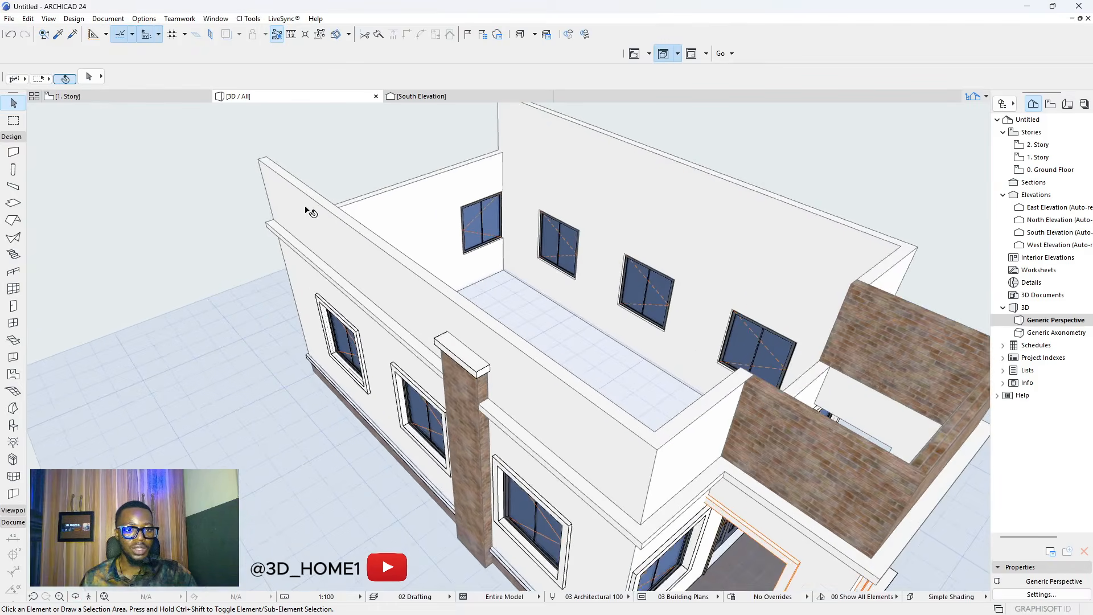
scroll(342, 242, "up", 2)
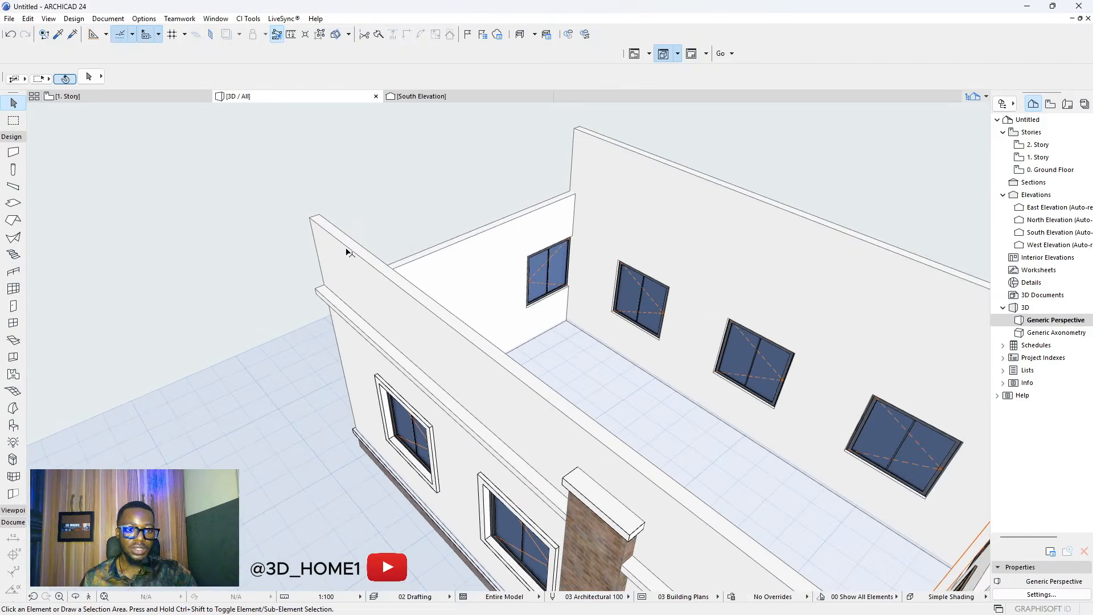
left_click(348, 246)
key("Escape")
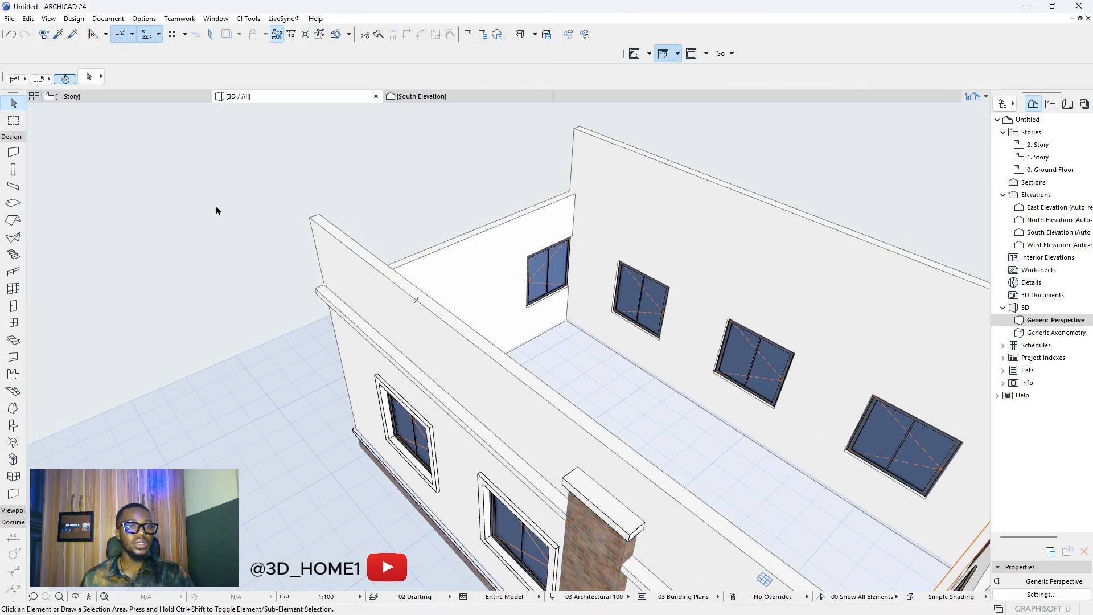
left_click(58, 35)
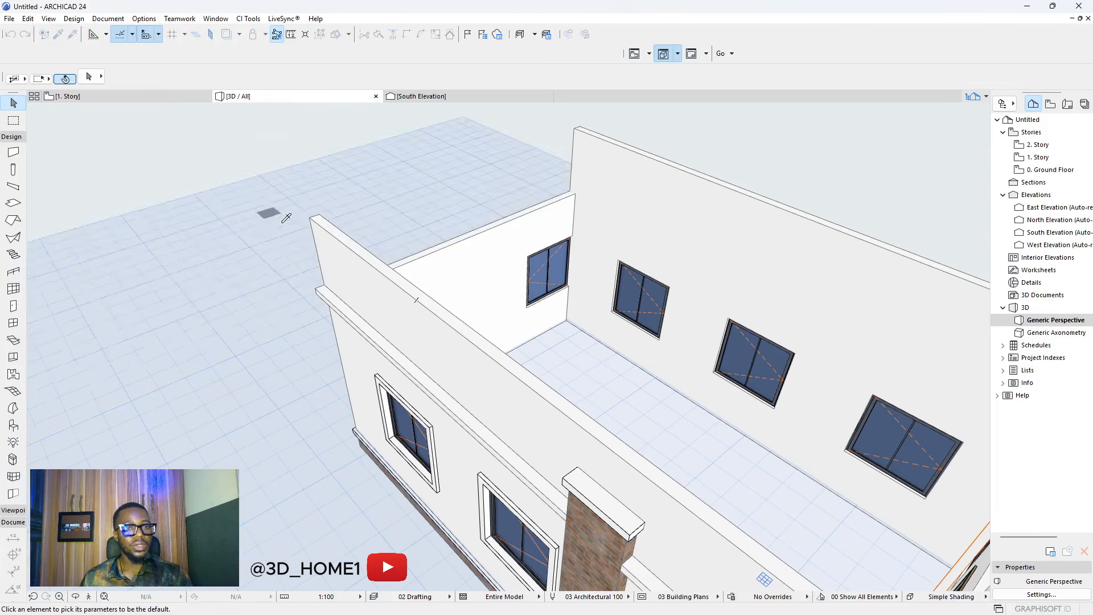
left_click(329, 234)
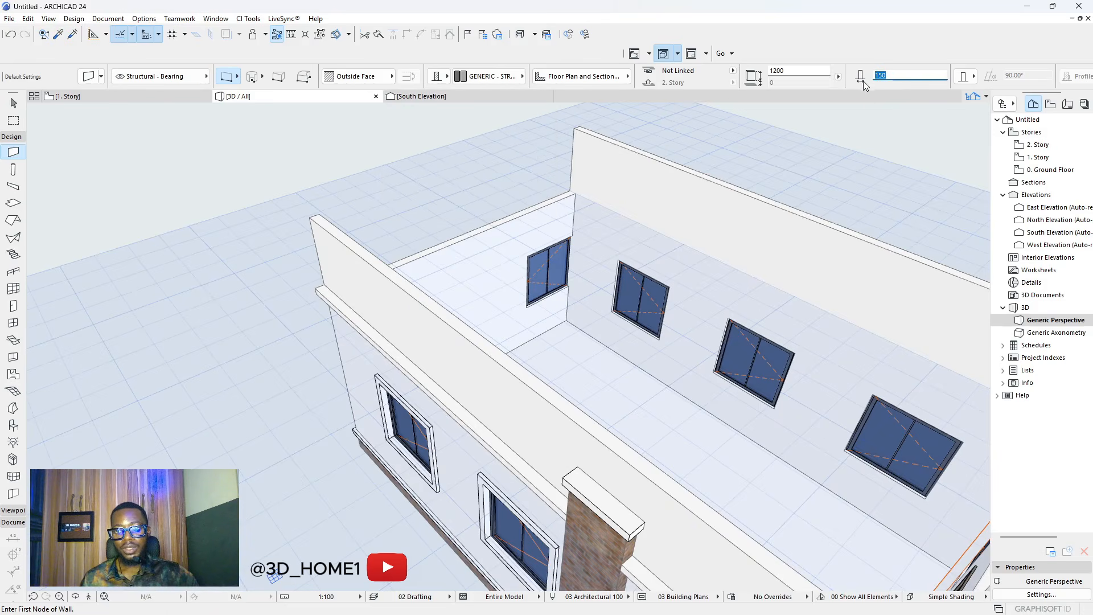
type("200")
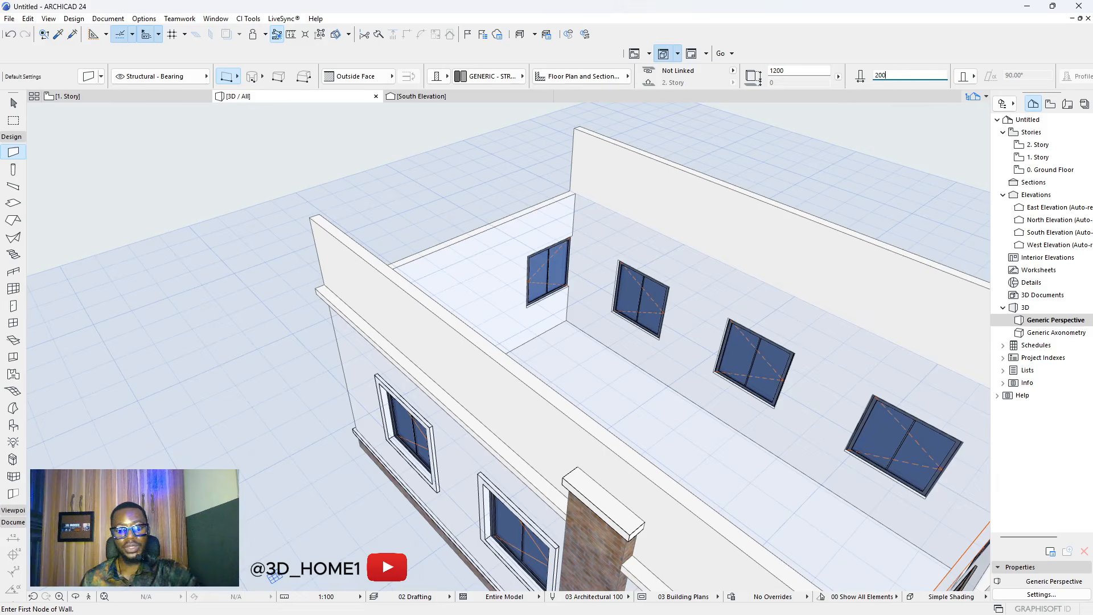
- Draw a wall along the top of that side parapet, from its rear end to the front corner
scroll(394, 355, "down", 2)
scroll(386, 208, "up", 5)
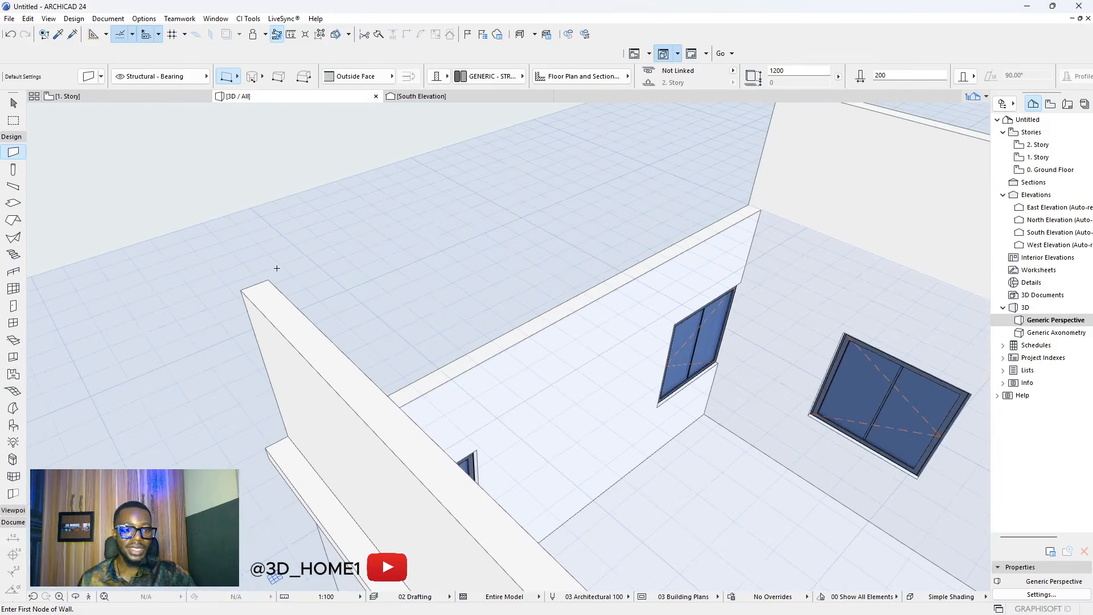
left_click(268, 279)
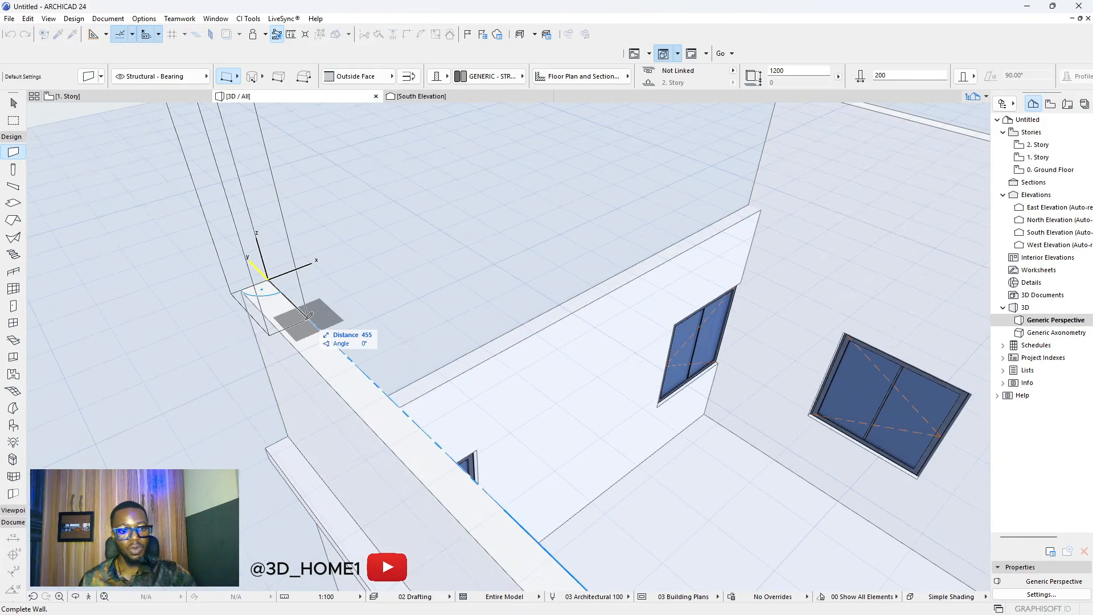
scroll(308, 316, "down", 6)
scroll(446, 434, "up", 3)
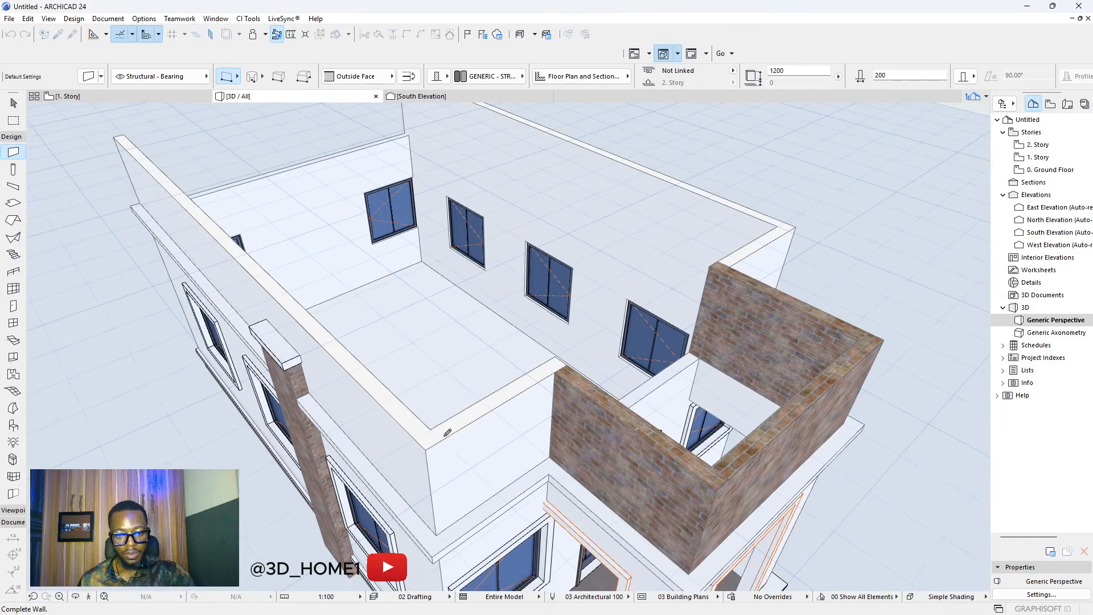
left_click(430, 429)
key("Escape")
- Set the height of the new wall on top of the side parapet to 100
left_click(398, 321)
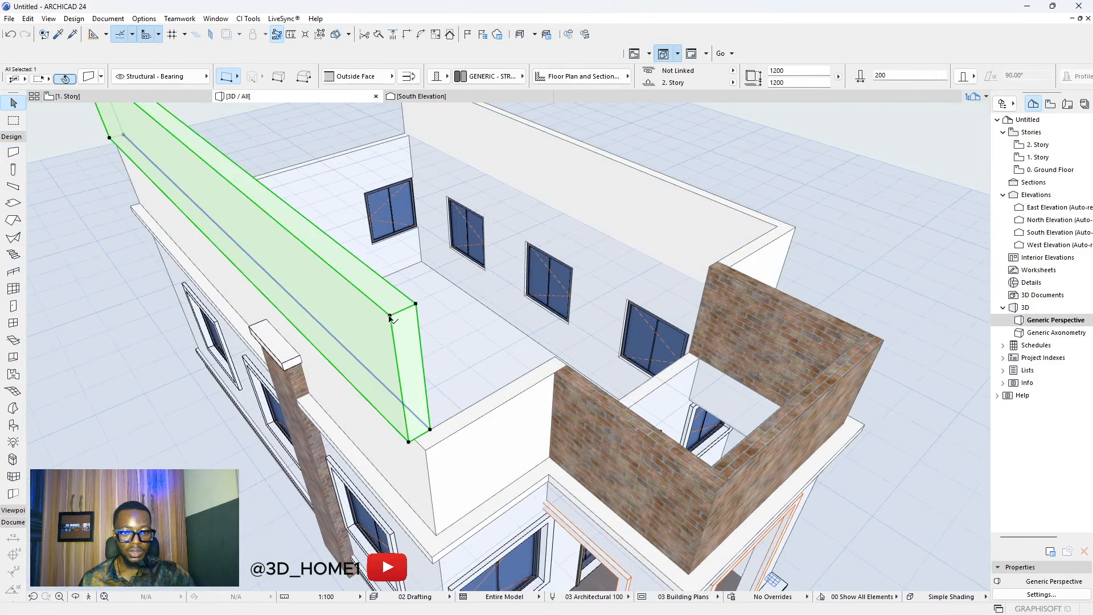
left_click(390, 316)
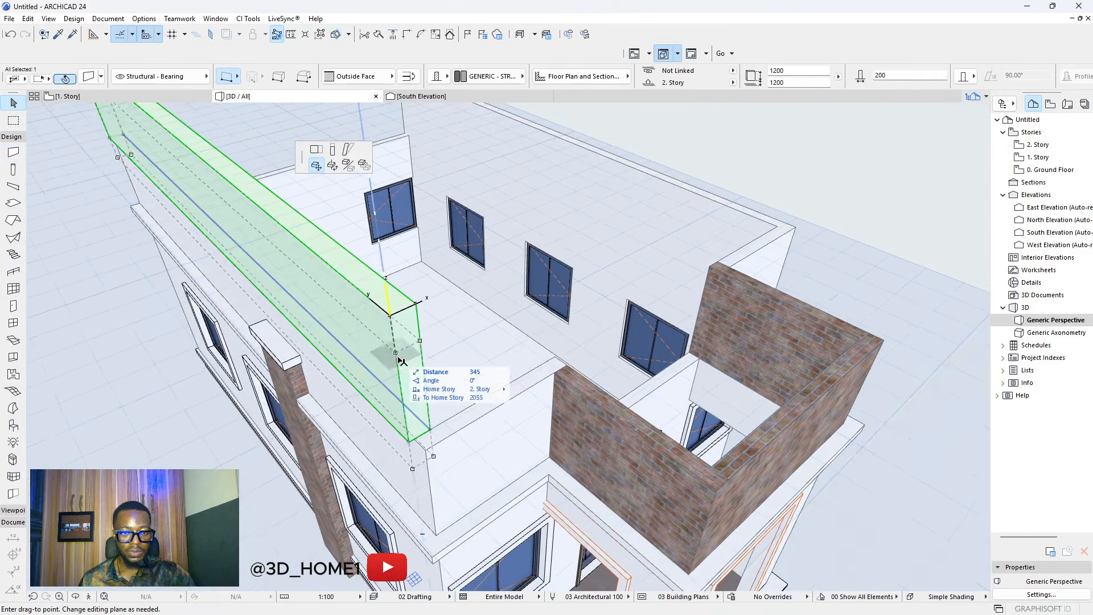
left_click(333, 151)
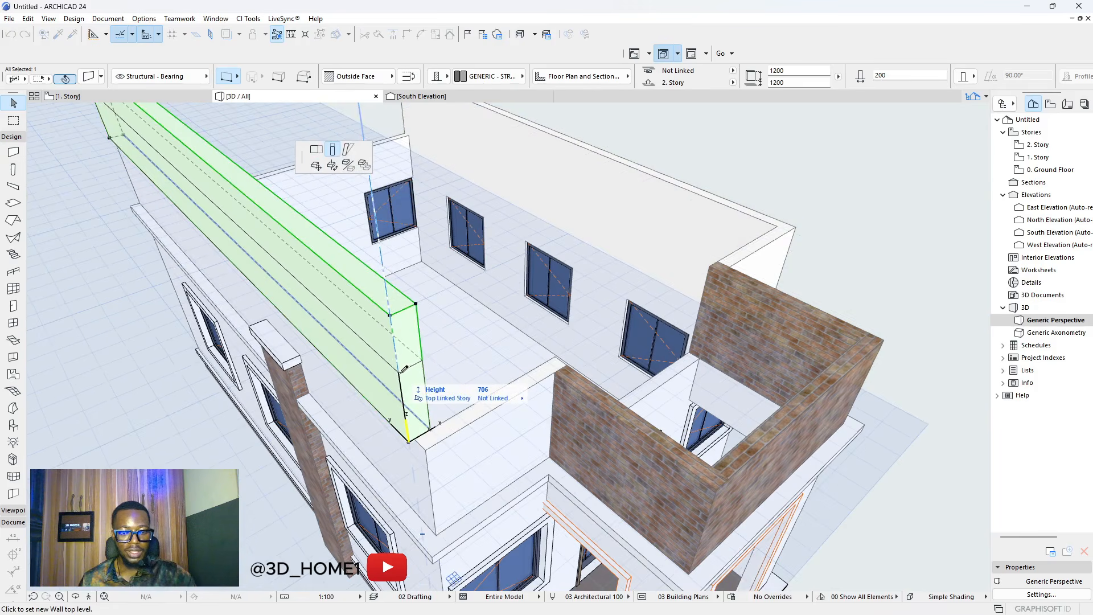
type("100")
key("Return")
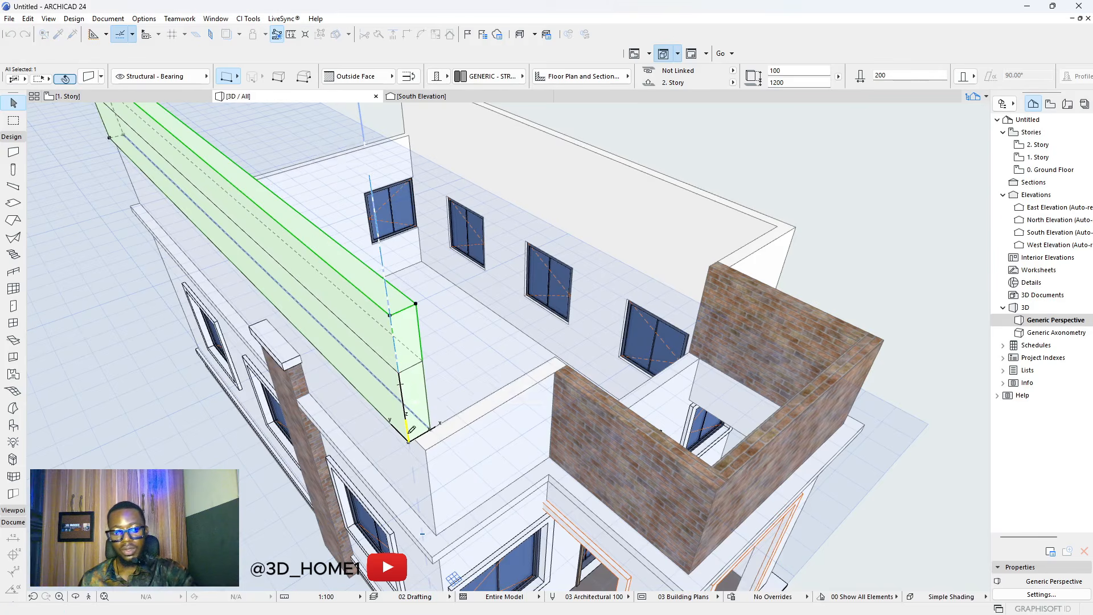
scroll(462, 431, "up", 2)
key("Escape")
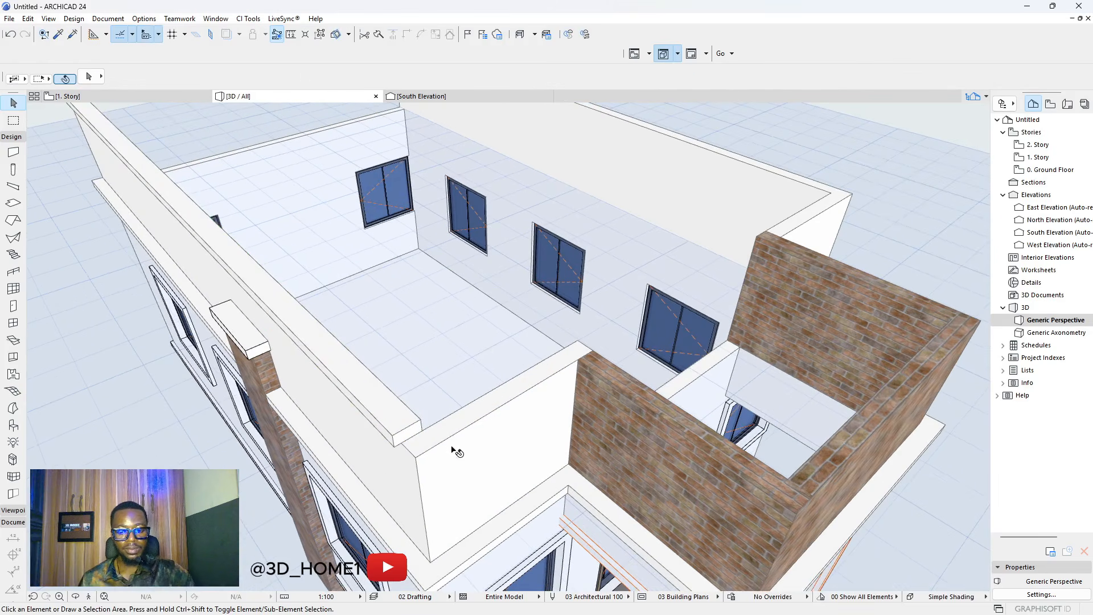
- Pick up the coping wall's settings and draw a 1350 long coping on the adjoining front parapet up to the porch brickwork
middle_click_drag(453, 447, 337, 530, "shift")
scroll(354, 395, "up", 5)
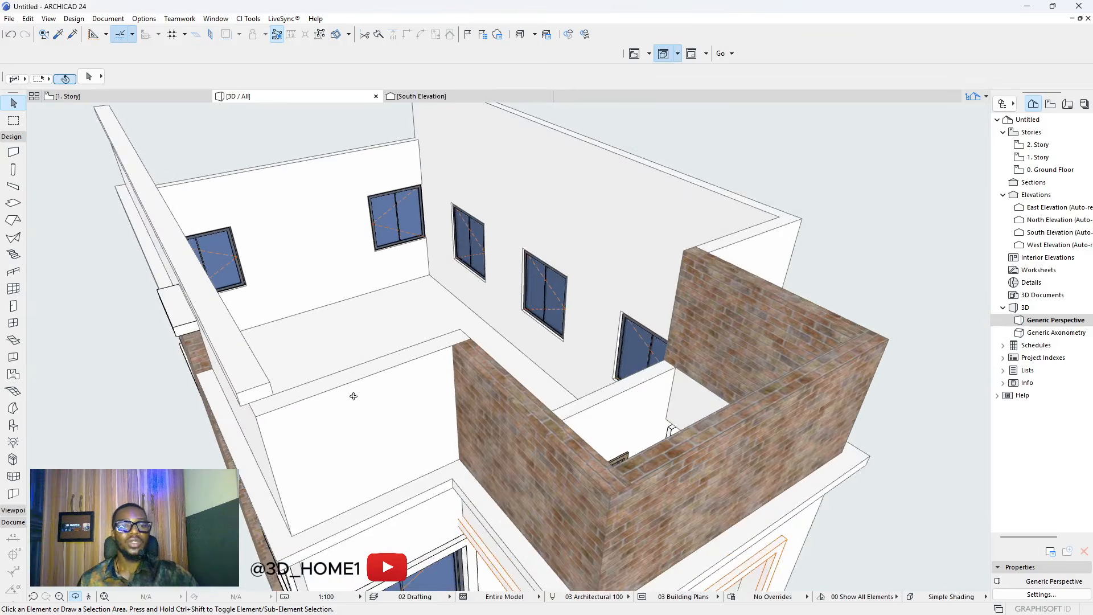
key("Escape")
left_click(60, 34)
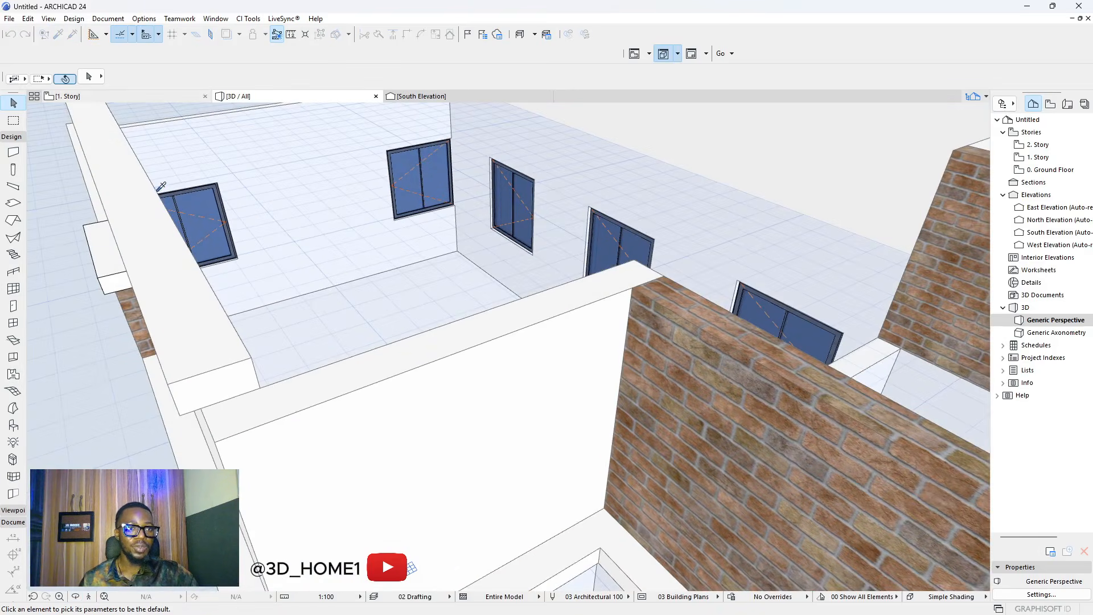
left_click(210, 342)
scroll(268, 398, "up", 1)
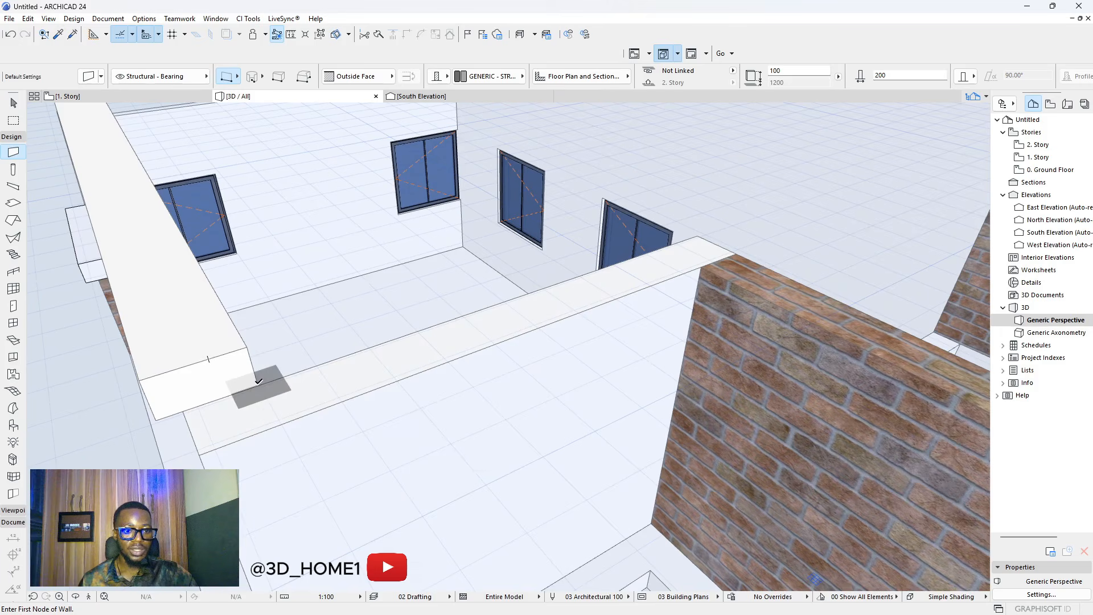
scroll(256, 423, "down", 1)
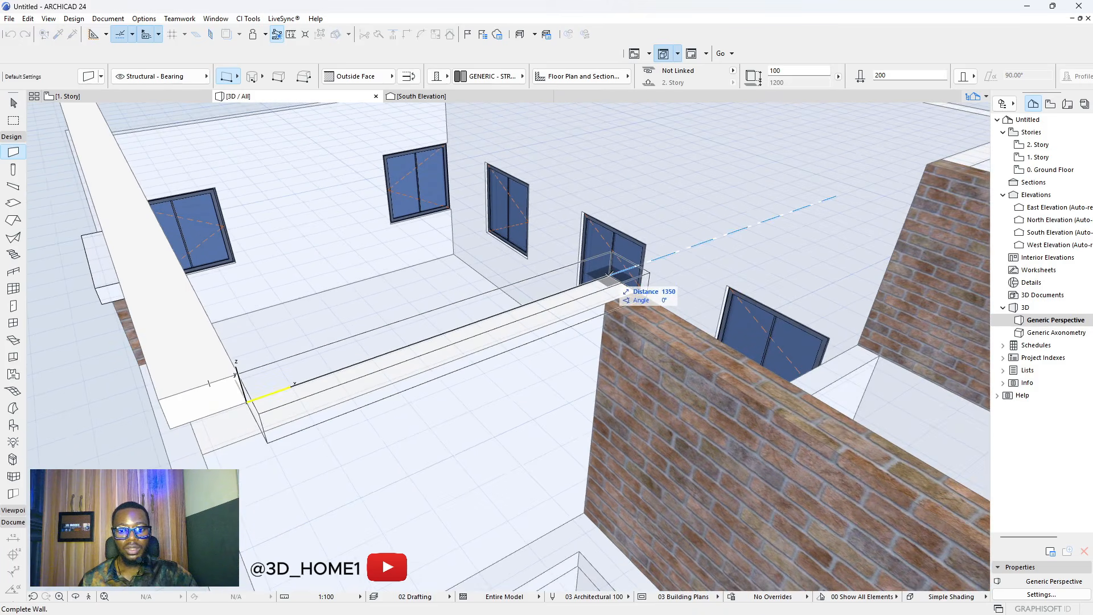
left_click(609, 275)
- Extend the coping over the adjoining brick side parapet for 1500 and along the porch's front brick parapet for 2300
scroll(609, 279, "up", 3)
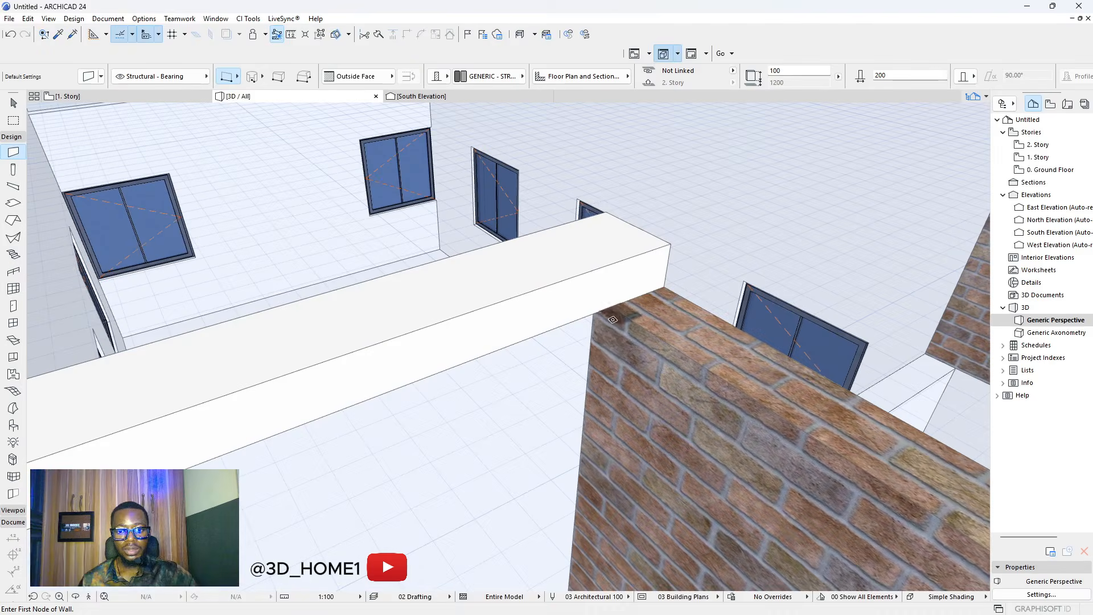
middle_click_drag(615, 323, 396, 383, "shift")
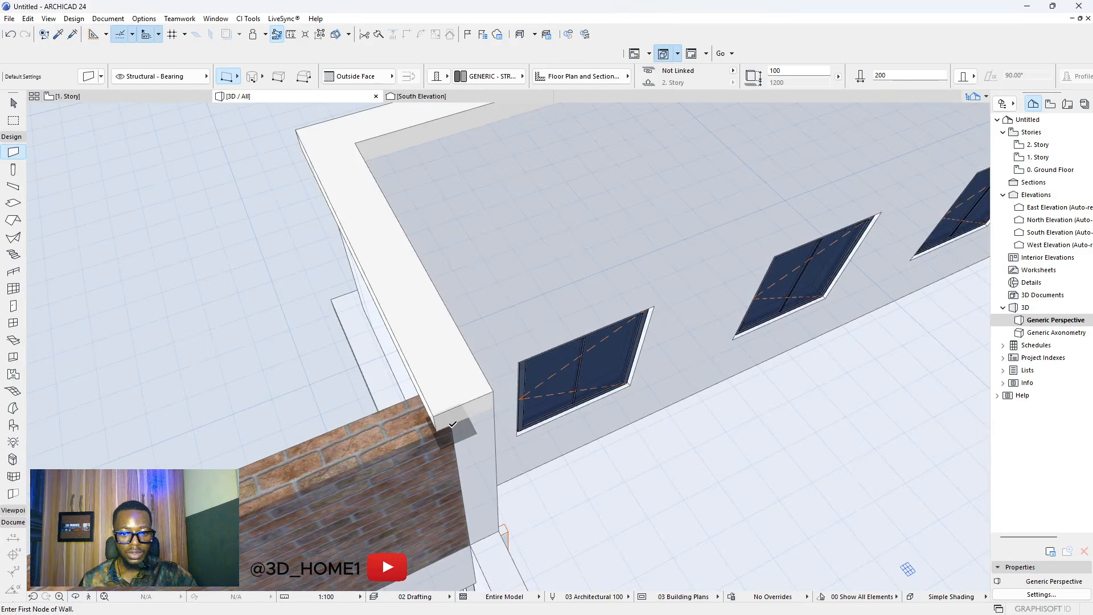
left_click(453, 425)
scroll(672, 315, "down", 4)
scroll(673, 315, "up", 1)
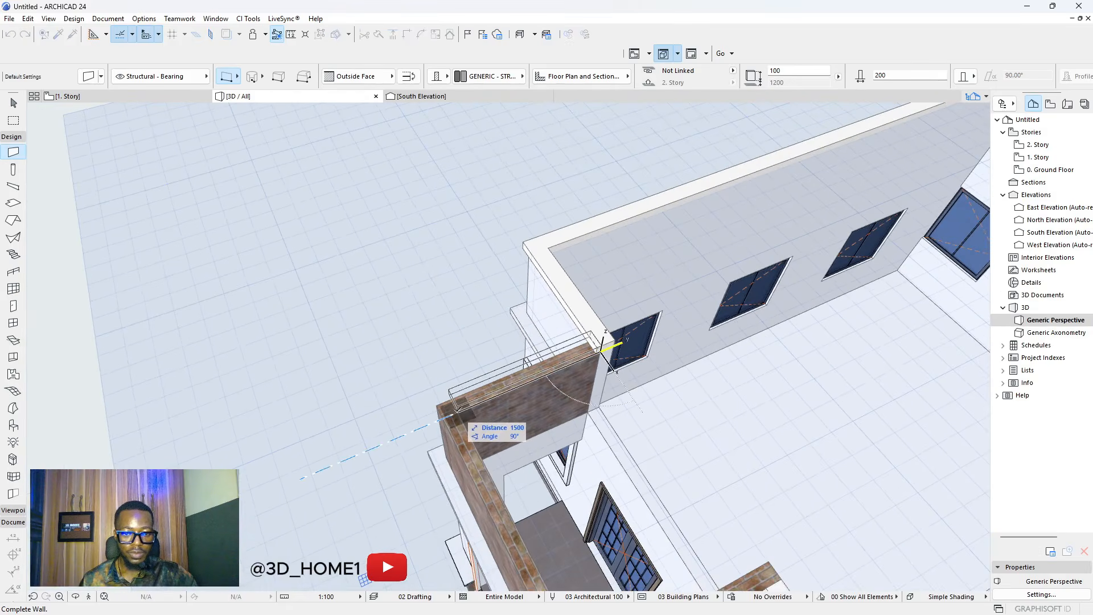
left_click(602, 345)
scroll(462, 412, "up", 2)
left_click(459, 409)
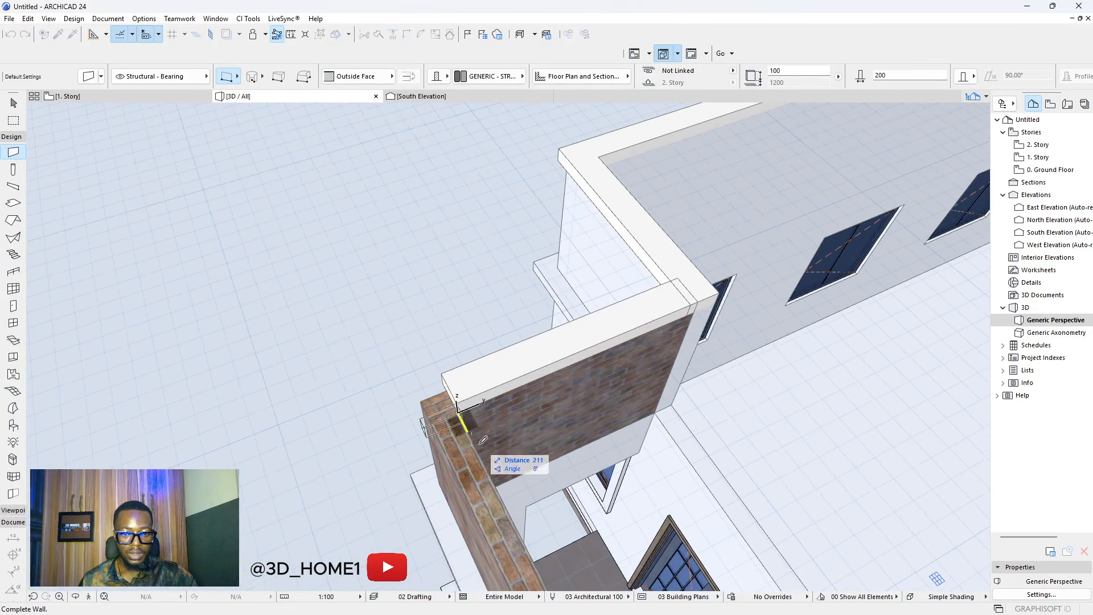
scroll(467, 438, "down", 3)
scroll(471, 439, "up", 2)
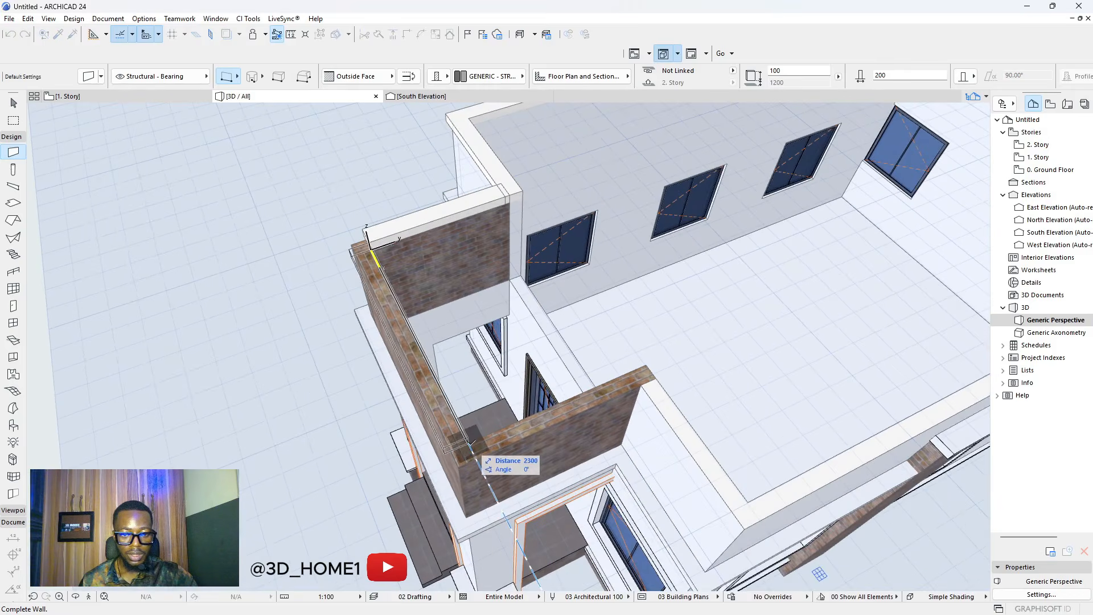
left_click(472, 440)
- Draw the same coping over the remaining brick side parapet of the porch, back to the main front parapet
middle_click_drag(472, 442, 496, 424, "shift")
middle_click_drag(623, 389, 305, 381, "shift")
scroll(251, 256, "up", 4)
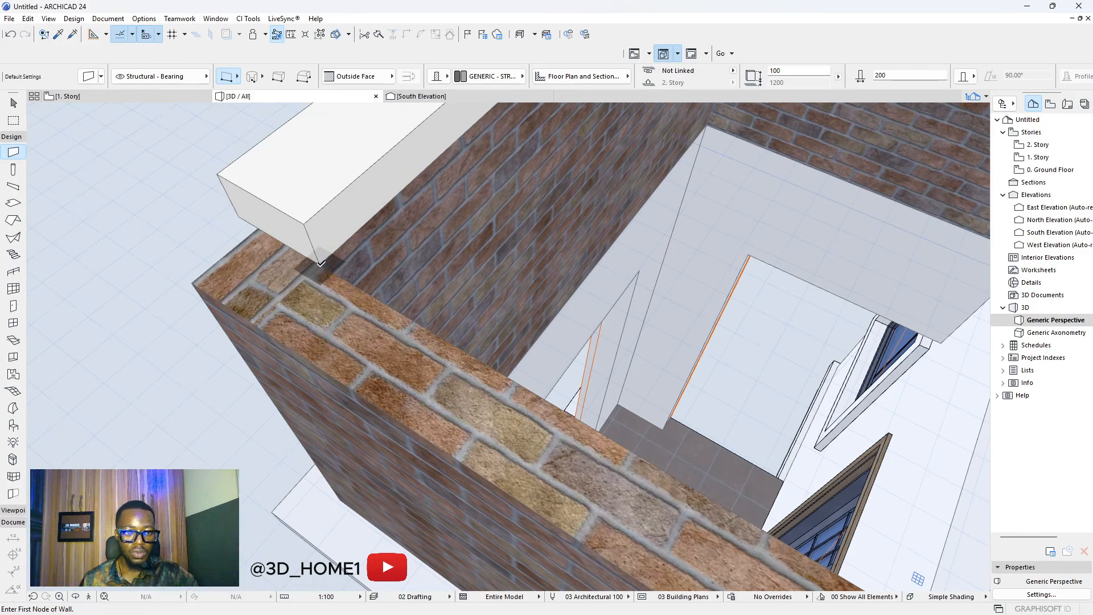
left_click(321, 263)
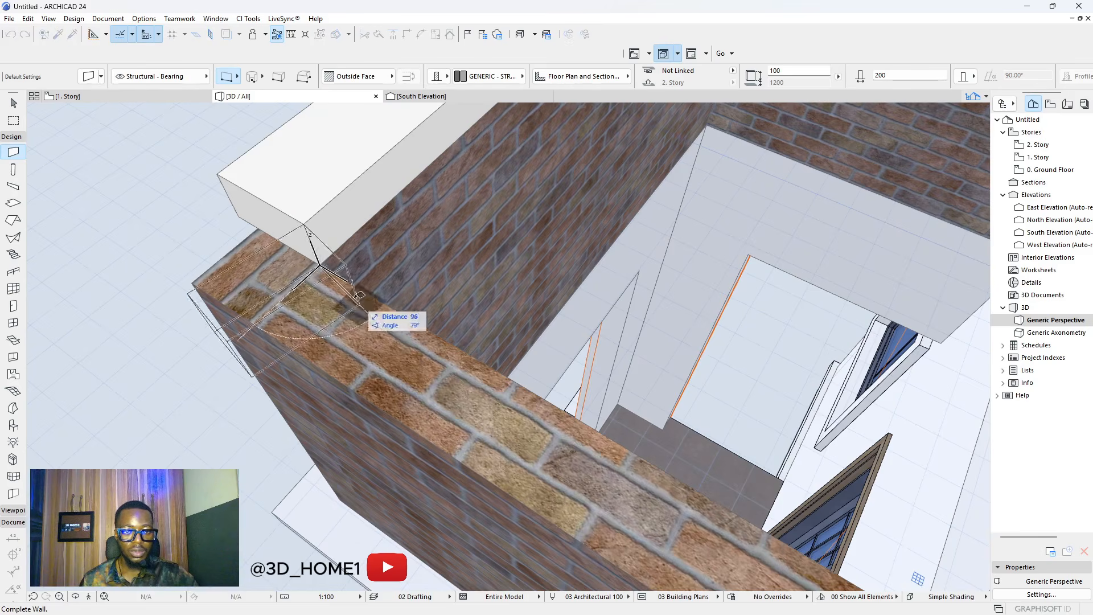
scroll(530, 395, "down", 6)
scroll(530, 395, "up", 3)
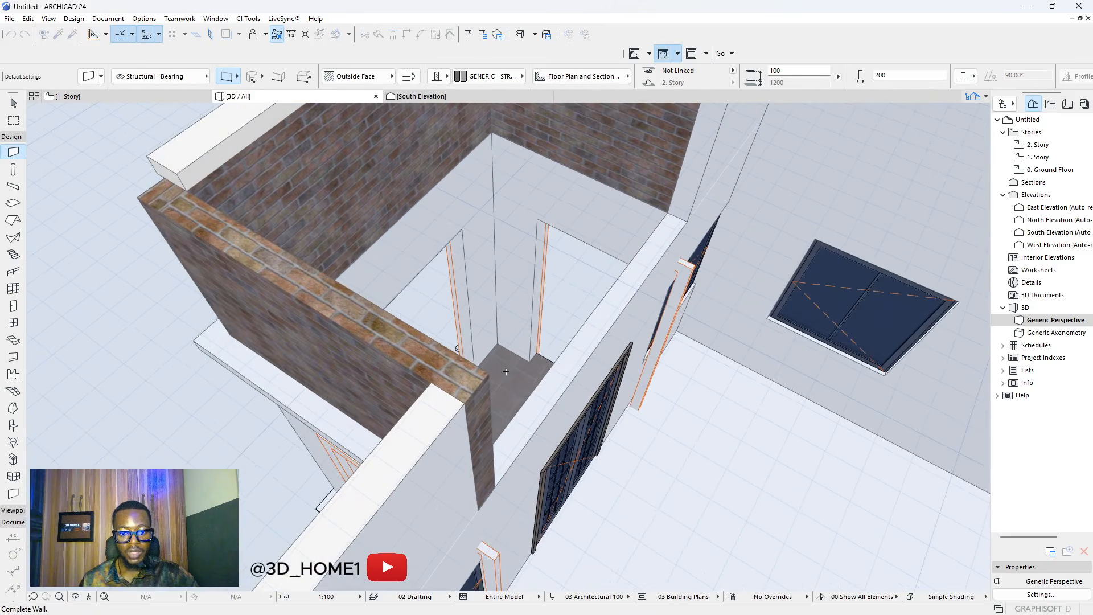
left_click(489, 372)
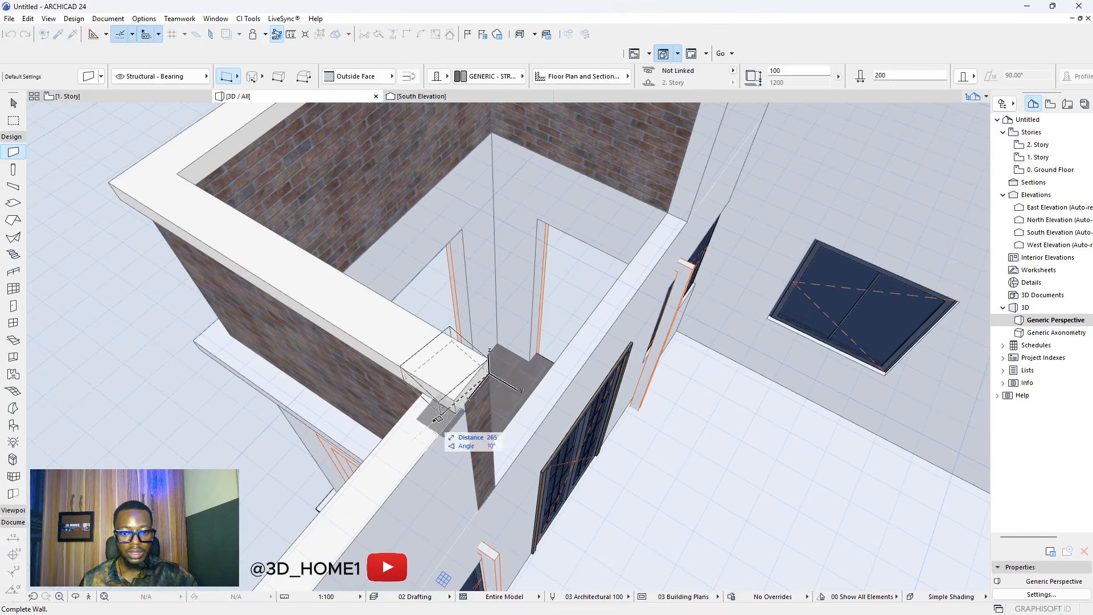
- Continue the coping 1350 along the other front parapet and over the full length of the opposite side parapet
scroll(439, 419, "down", 5)
scroll(439, 387, "up", 5)
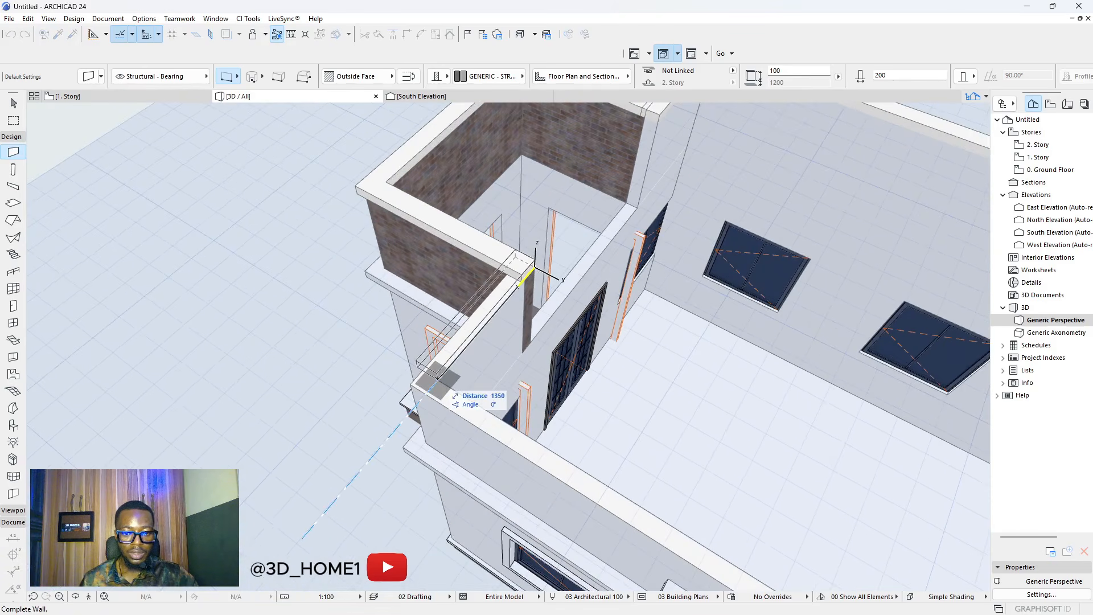
scroll(324, 298, "down", 5)
scroll(698, 557, "up", 4)
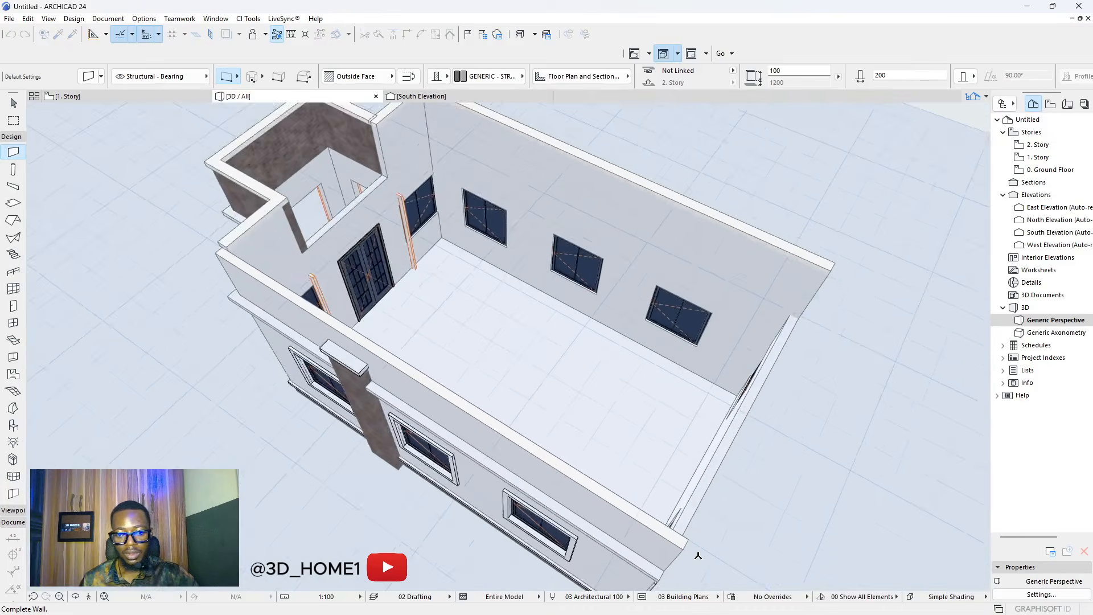
key("F2")
key("F3")
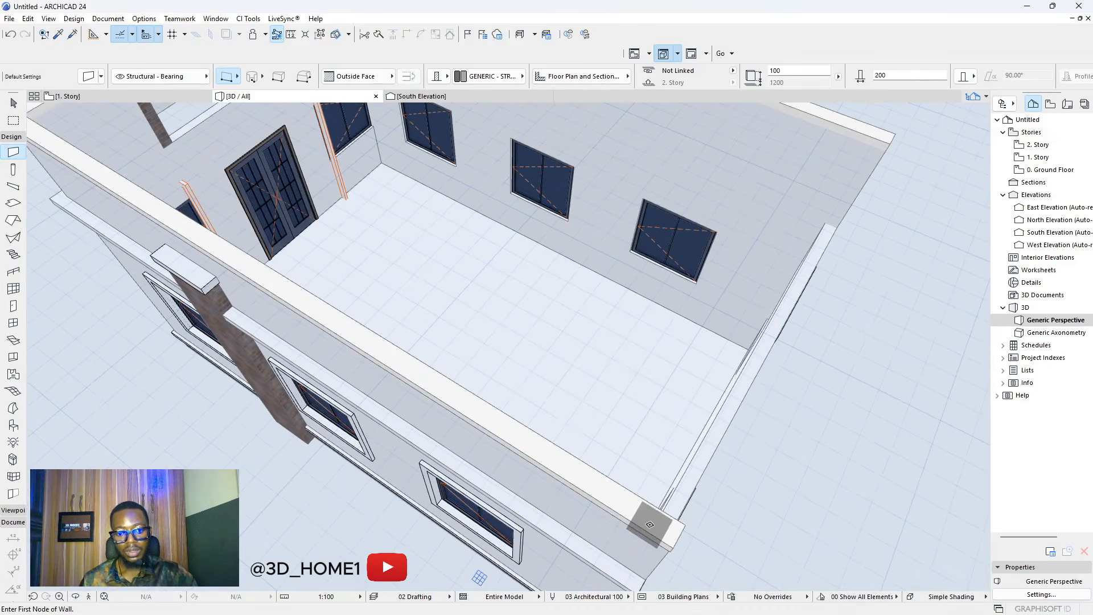
- Examine the new parapet coping from the side of the house, the front and the porch corner
key("o")
middle_click_drag(654, 529, 780, 435, "shift")
scroll(769, 434, "down", 4)
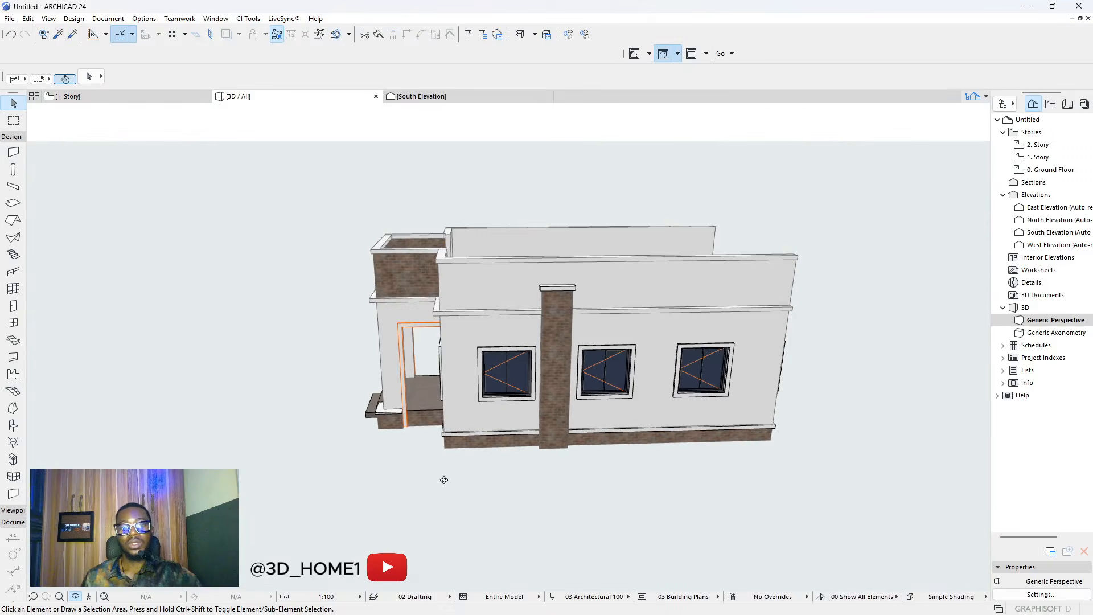
middle_click_drag(444, 481, 843, 419, "shift")
scroll(660, 416, "up", 2)
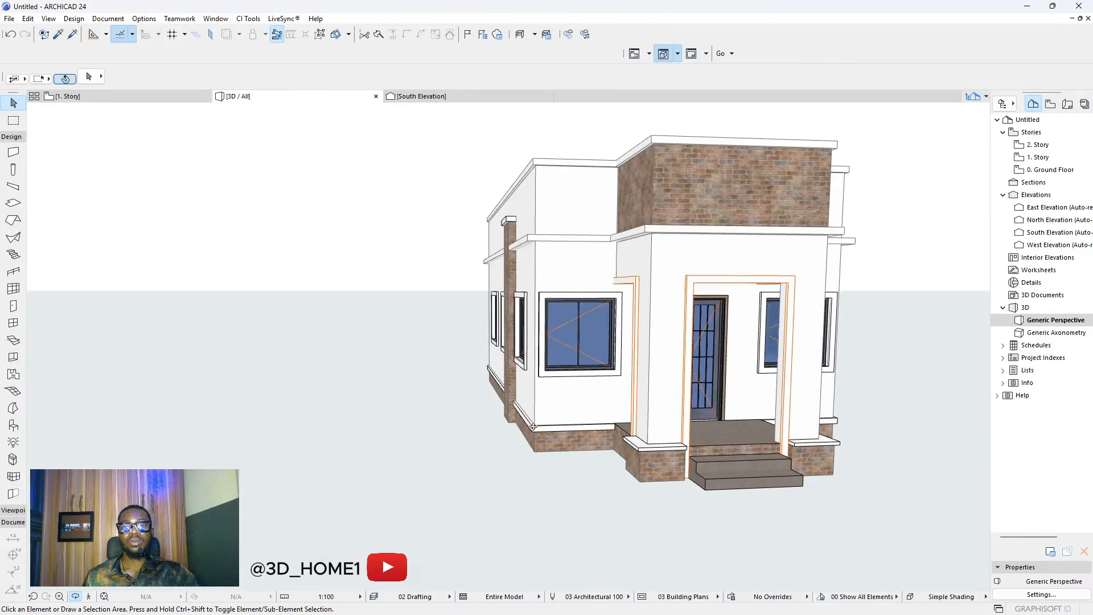
scroll(659, 418, "down", 2)
middle_click_drag(659, 418, 780, 373, "shift")
scroll(757, 376, "up", 2)
scroll(691, 371, "down", 2)
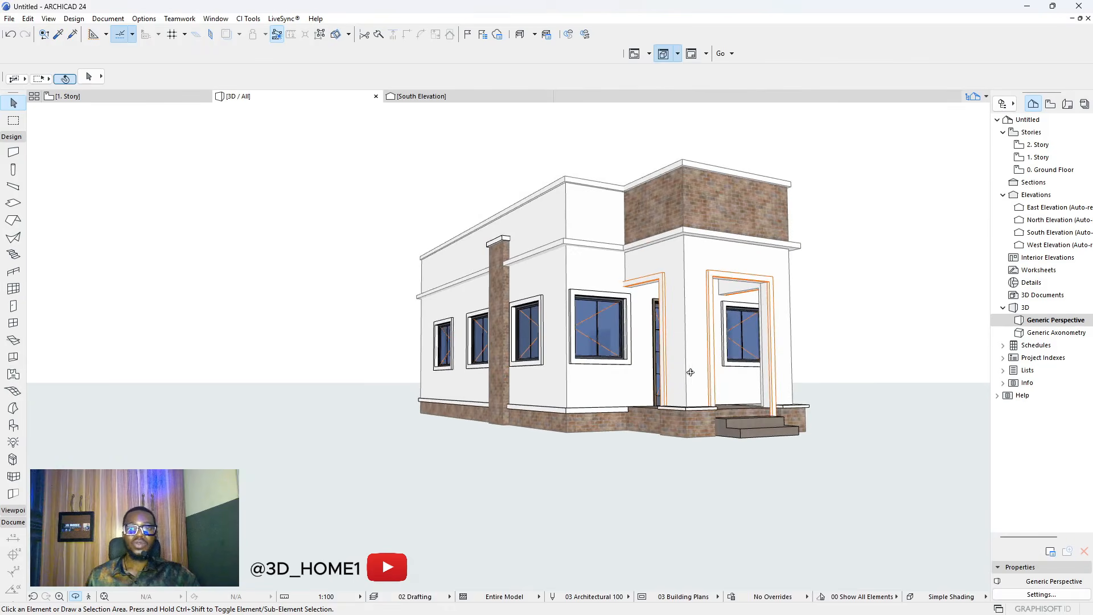
middle_click_drag(691, 370, 806, 370, "shift")
scroll(740, 342, "up", 5)
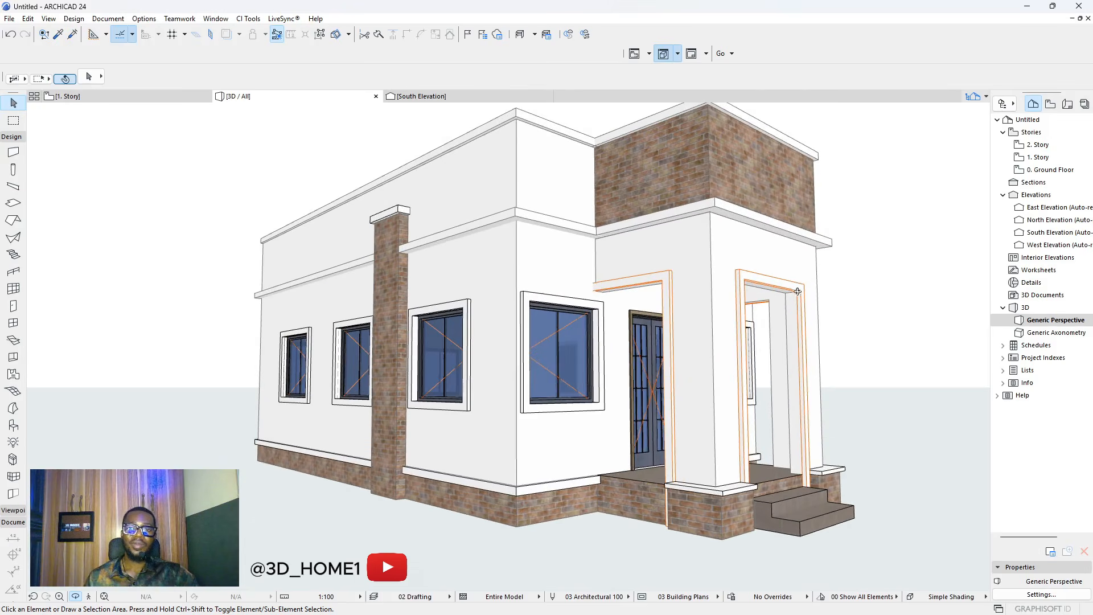
- Examine the porch front and both side walls at eye level, checking coping, brick parapet and columns together
middle_click_drag(713, 312, 515, 337, "shift")
scroll(514, 337, "down", 1)
middle_click_drag(727, 340, 510, 332, "shift")
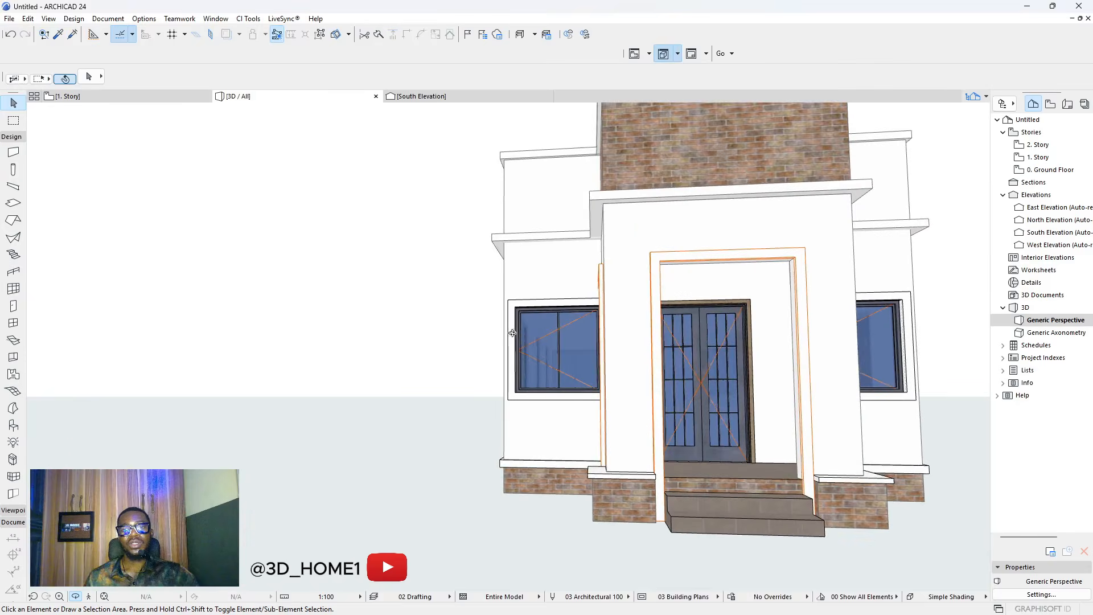
scroll(511, 332, "down", 2)
middle_click_drag(698, 357, 296, 356, "shift")
scroll(733, 328, "up", 1)
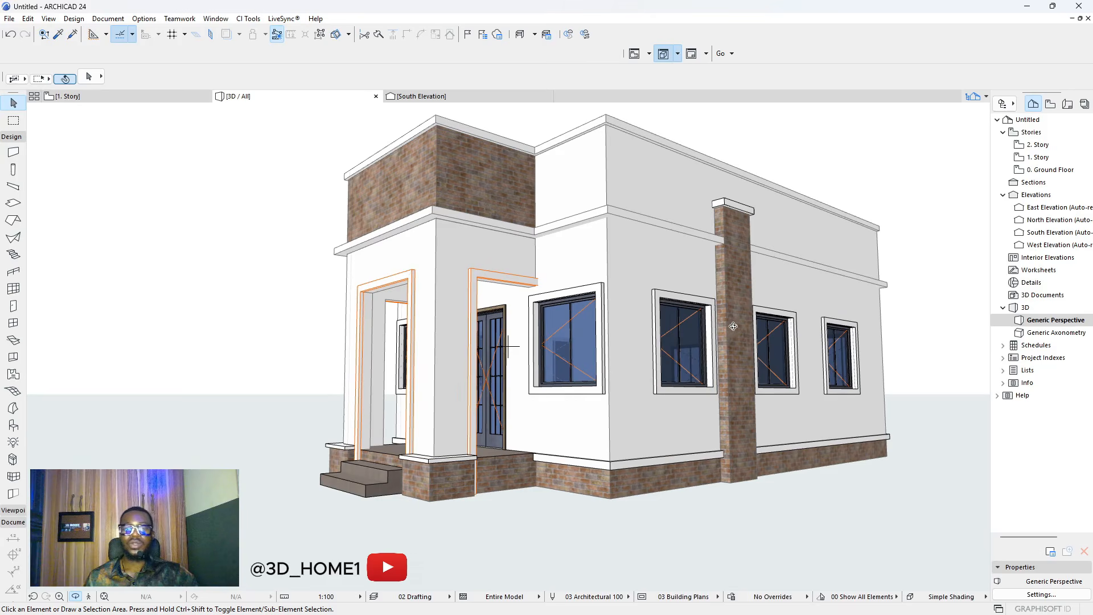
scroll(733, 326, "up", 1)
middle_click_drag(733, 326, 679, 323, "shift")
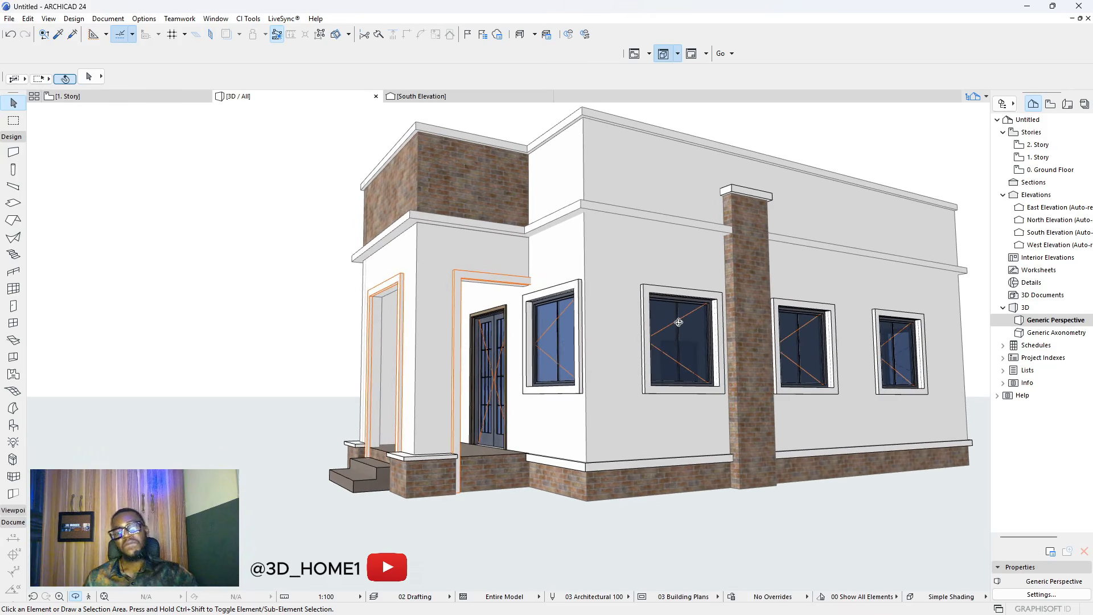
middle_click_drag(589, 335, 816, 343, "shift")
scroll(658, 357, "down", 1)
scroll(295, 328, "up", 1)
middle_click_drag(295, 328, 285, 323, "shift")
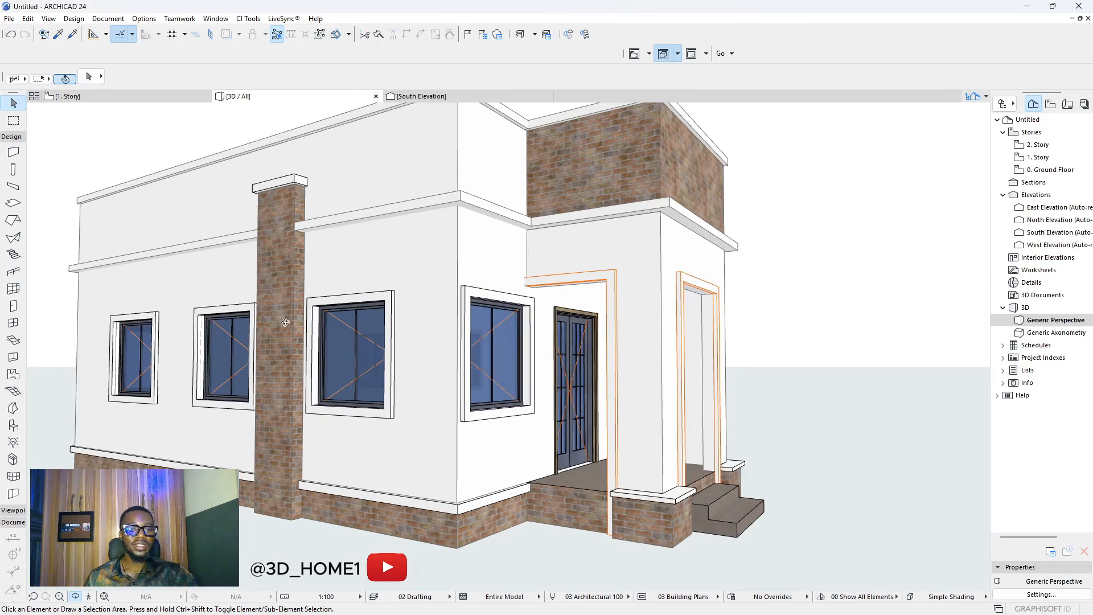
scroll(509, 338, "down", 2)
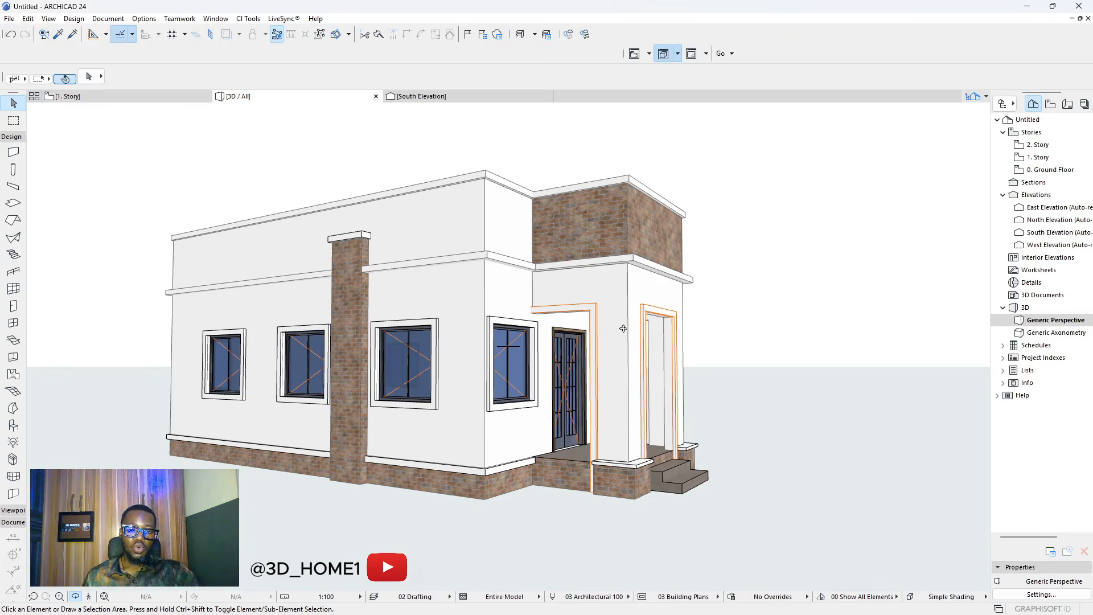
- Draw a wall 100 mm high and 300 mm thick along the top of the low rear wall, from corner to corner
middle_click_drag(628, 324, 374, 335, "shift")
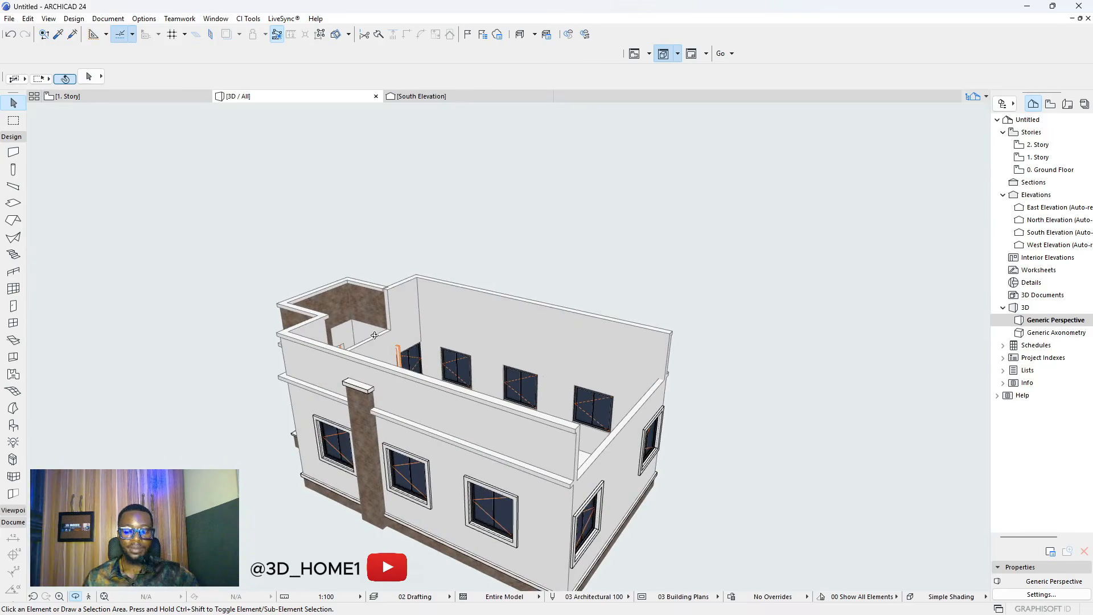
middle_click_drag(529, 435, 446, 443, "shift")
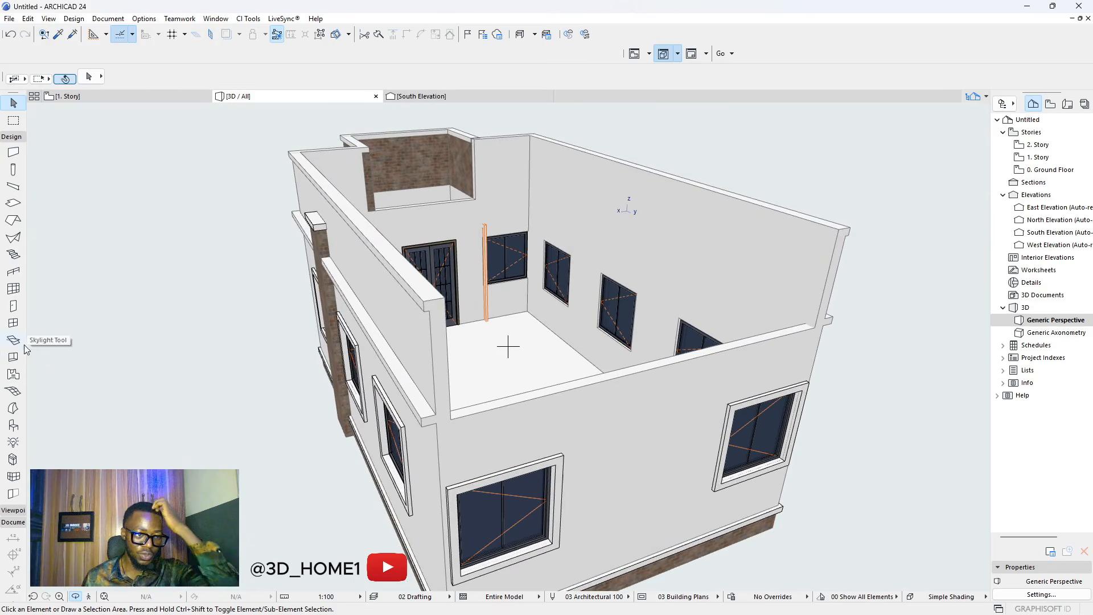
scroll(488, 359, "down", 5)
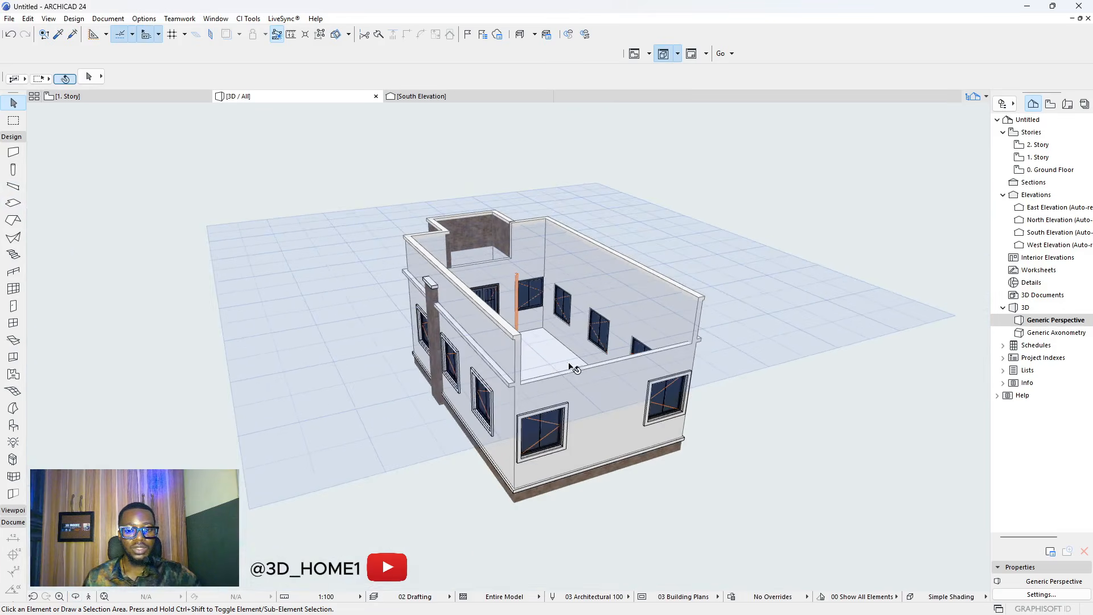
scroll(468, 393, "up", 3)
middle_click_drag(465, 401, 300, 426, "shift")
middle_click_drag(374, 357, 375, 391, "shift")
left_click(13, 152)
scroll(398, 324, "up", 2)
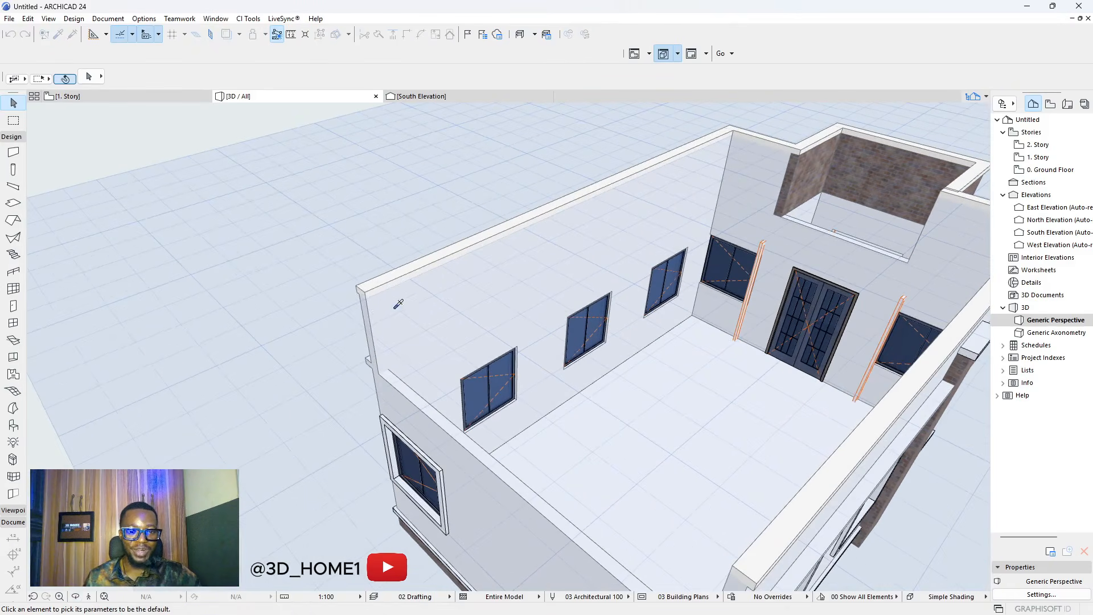
scroll(403, 330, "up", 2)
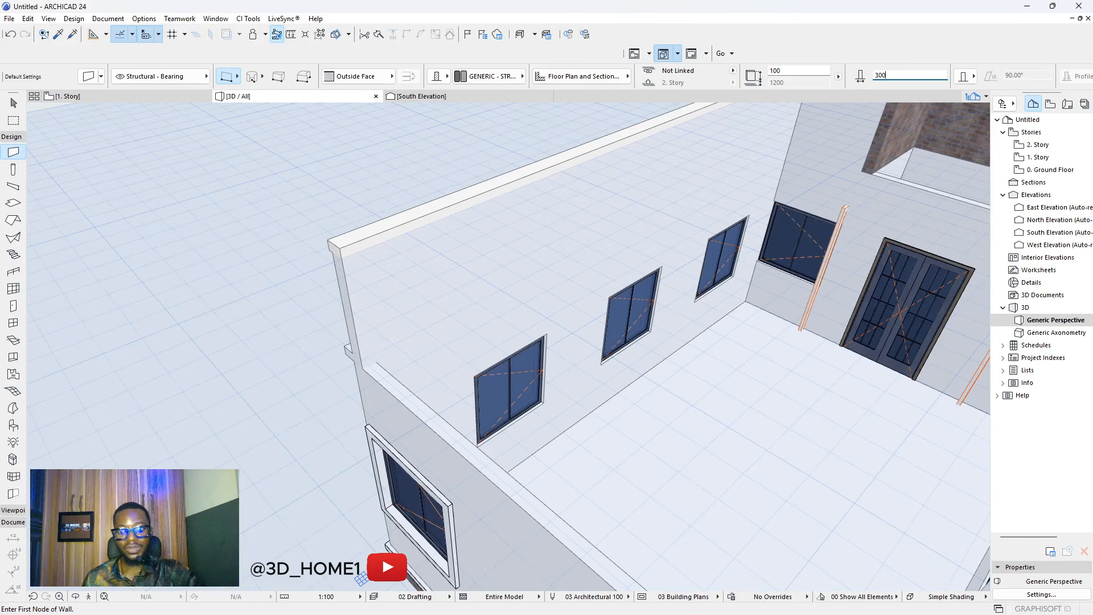
scroll(355, 340, "up", 2)
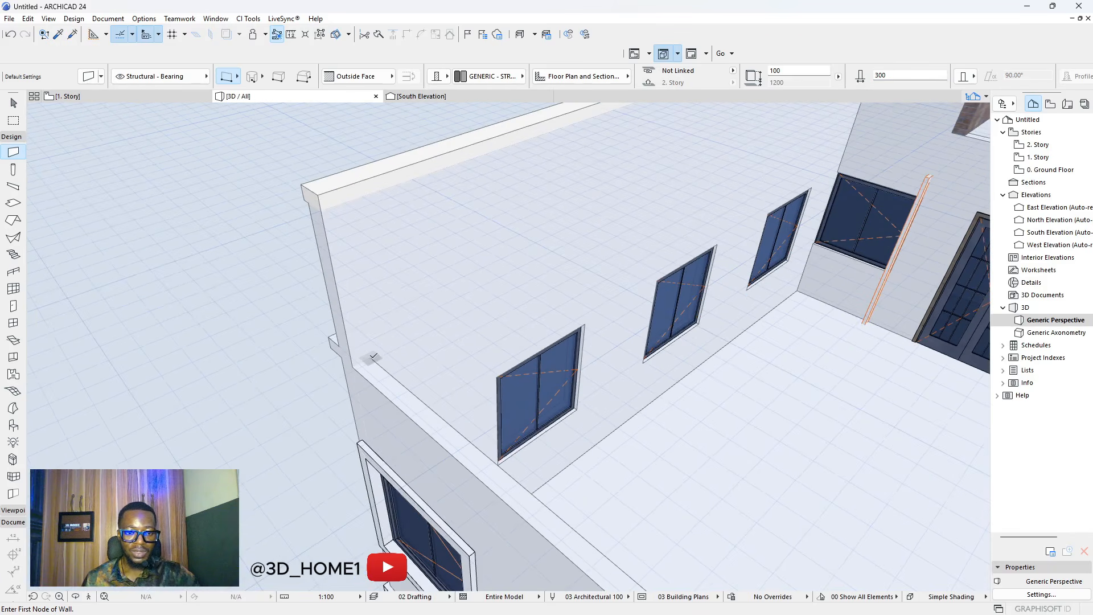
left_click(373, 356)
scroll(467, 444, "down", 4)
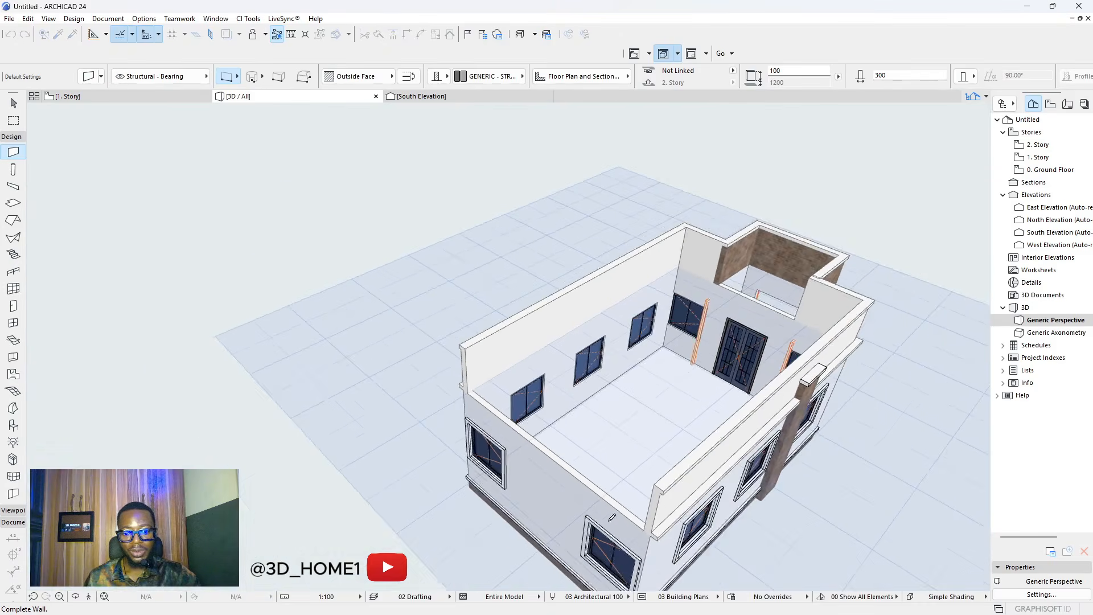
scroll(633, 520, "up", 3)
scroll(634, 520, "down", 2)
middle_click_drag(638, 527, 348, 413, "shift")
scroll(746, 378, "up", 6)
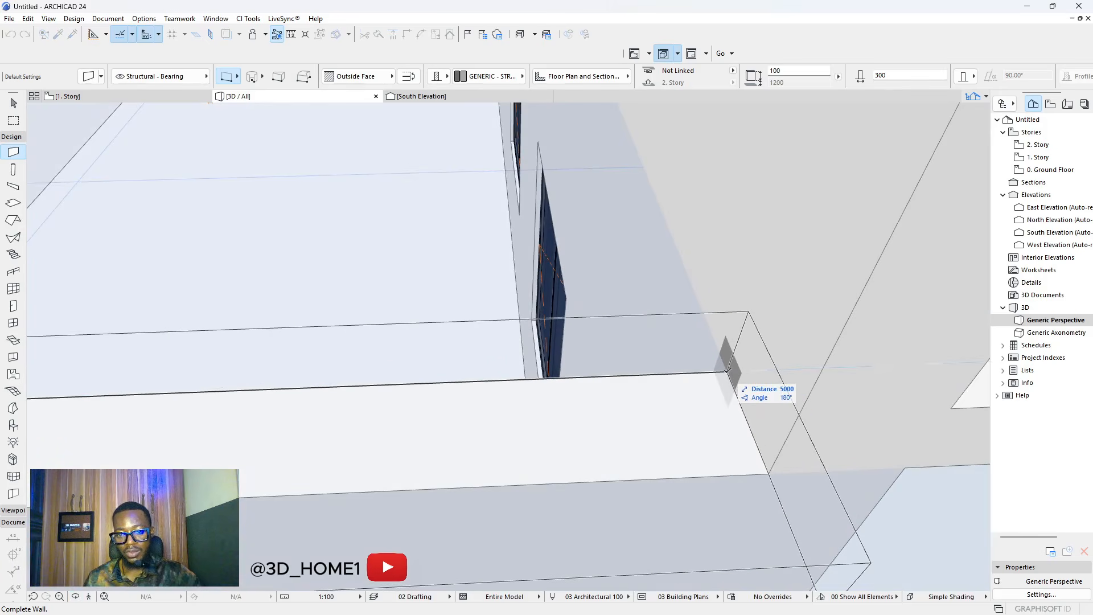
left_click(727, 372)
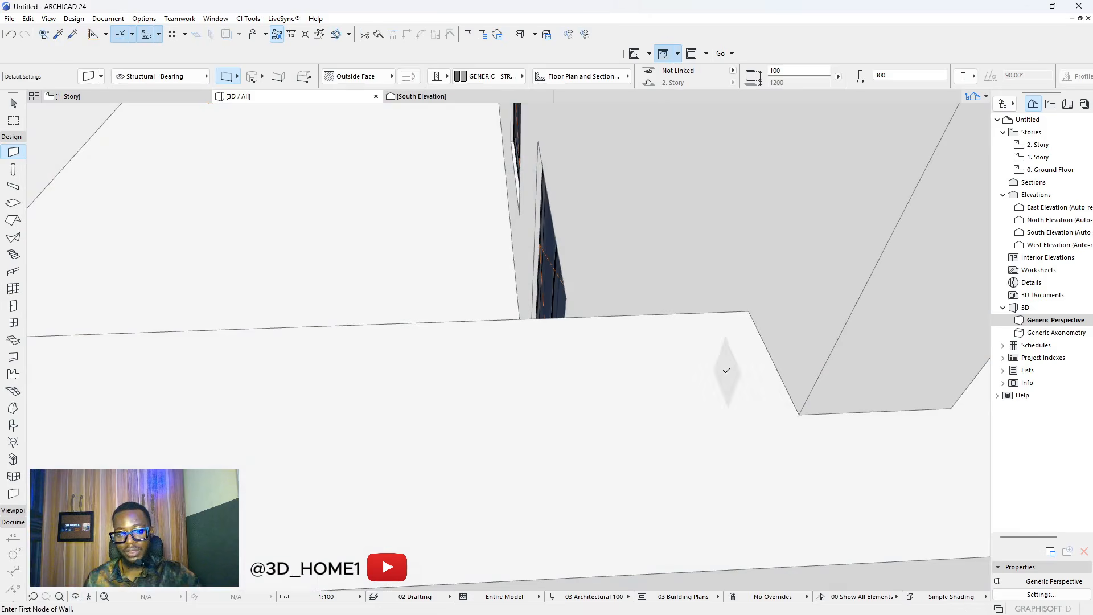
- Move the new 100 mm high wall so its end reference point sits at the base corner of the adjacent parapet
key("Escape")
scroll(743, 373, "down", 4)
middle_click_drag(669, 432, 727, 366, "shift")
scroll(727, 366, "down", 5)
middle_click_drag(600, 393, 650, 399, "shift")
scroll(432, 361, "up", 2)
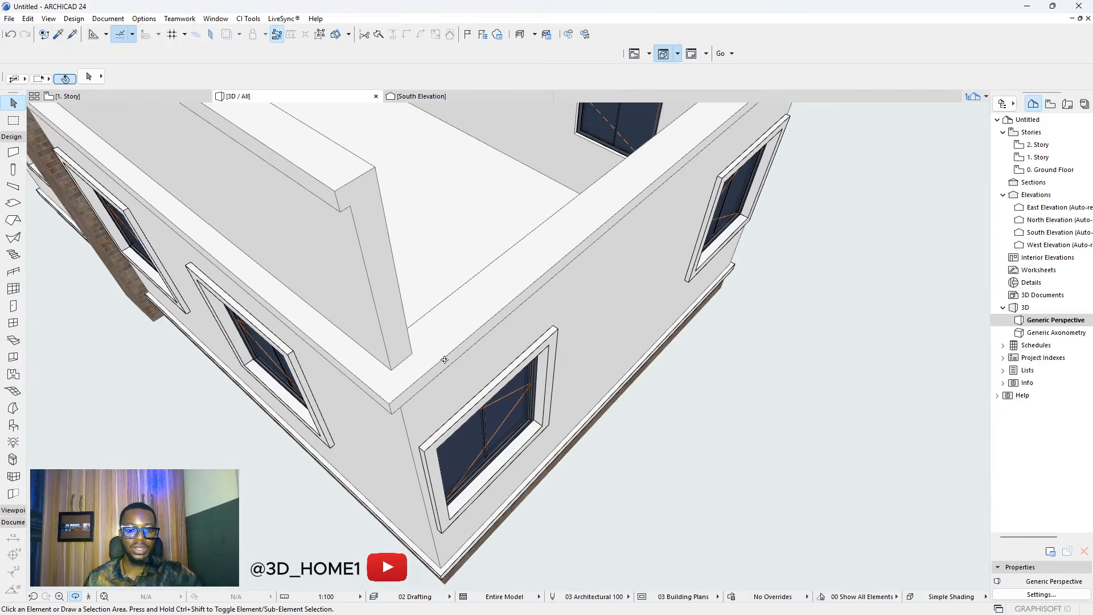
left_click(428, 373)
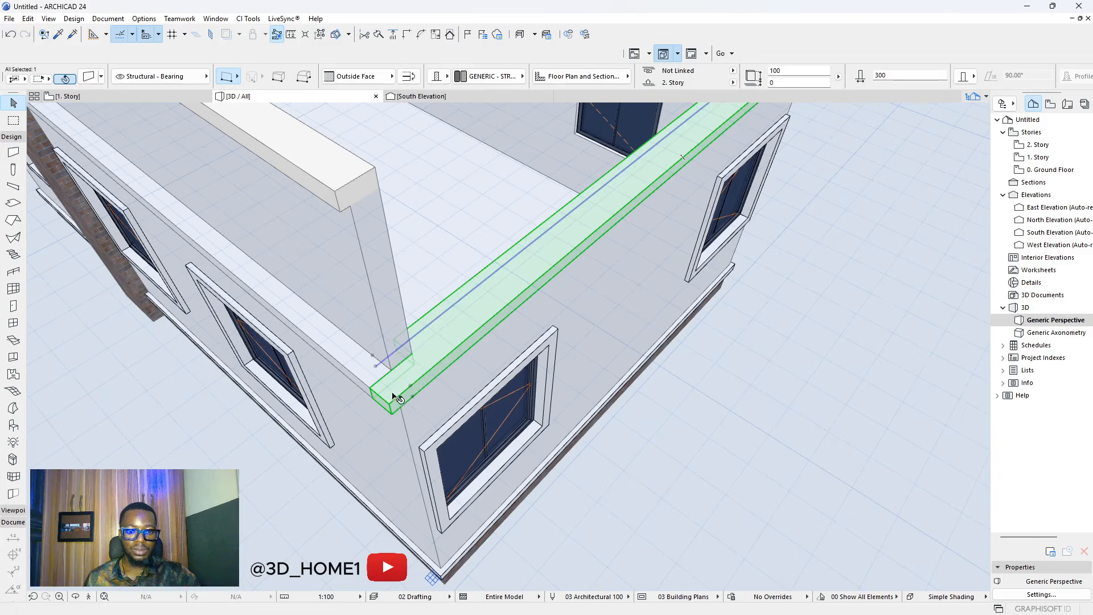
left_click(377, 367)
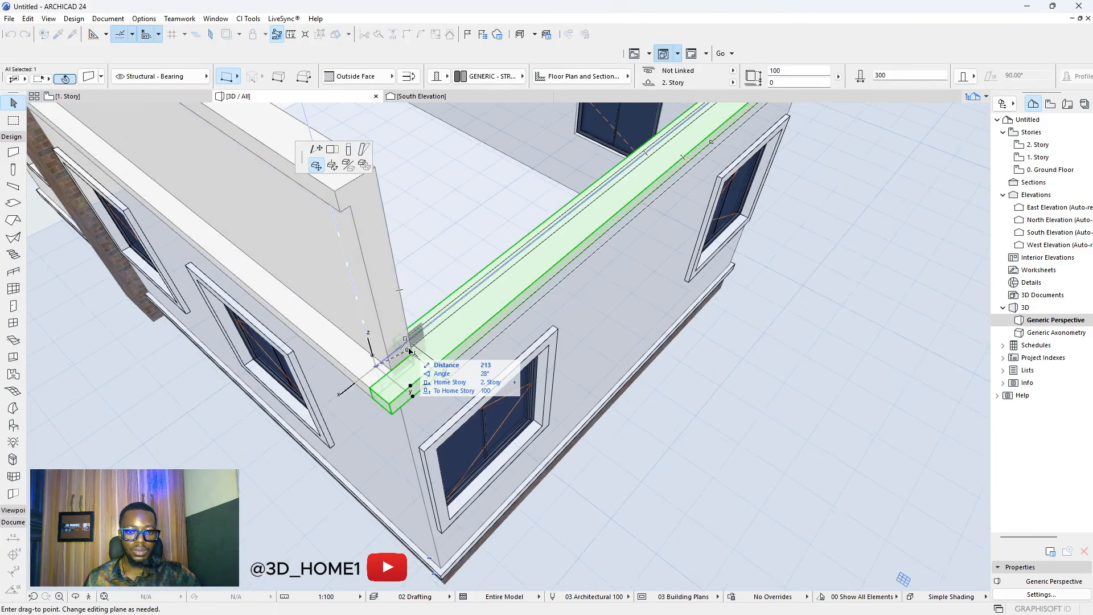
left_click(411, 340)
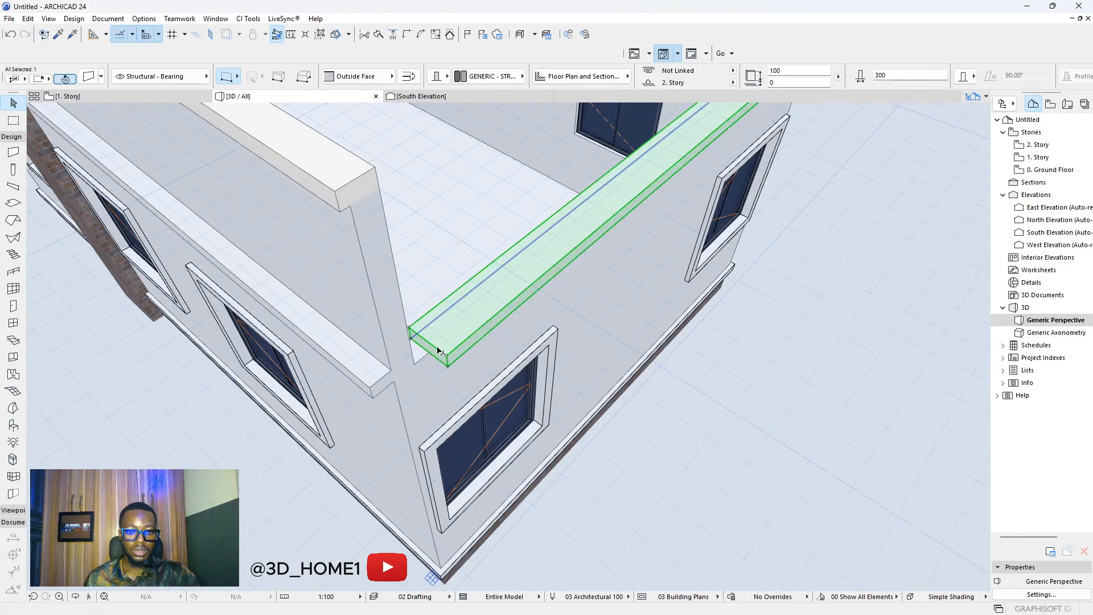
- Delete the 100 mm high wall placed on the rear wall and clear the selection
key("Escape")
scroll(430, 392, "down", 1)
left_click(453, 357)
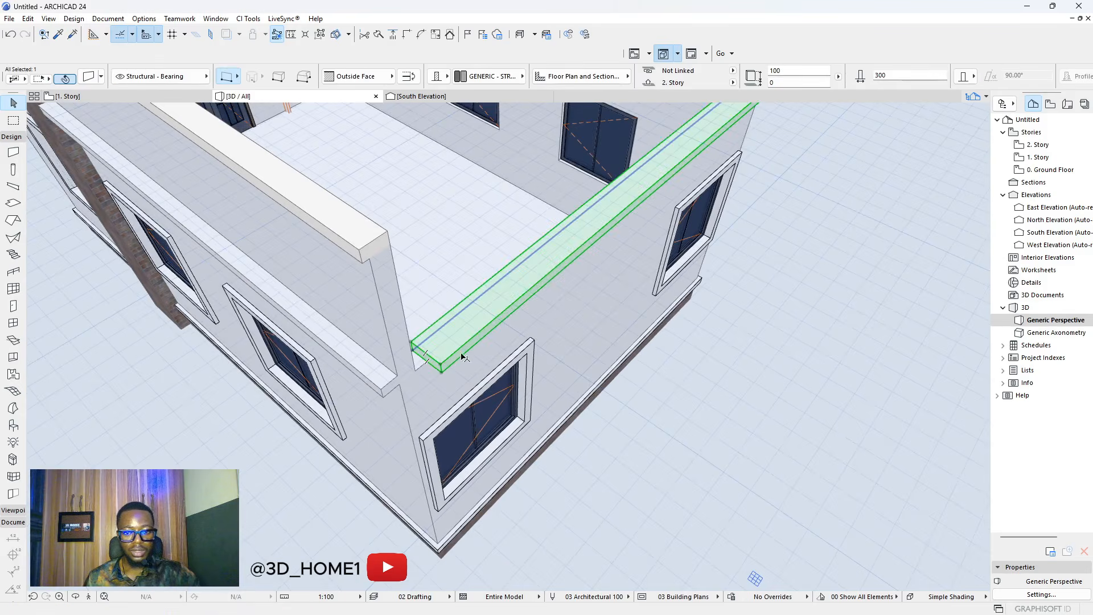
key("Delete")
scroll(585, 459, "down", 2)
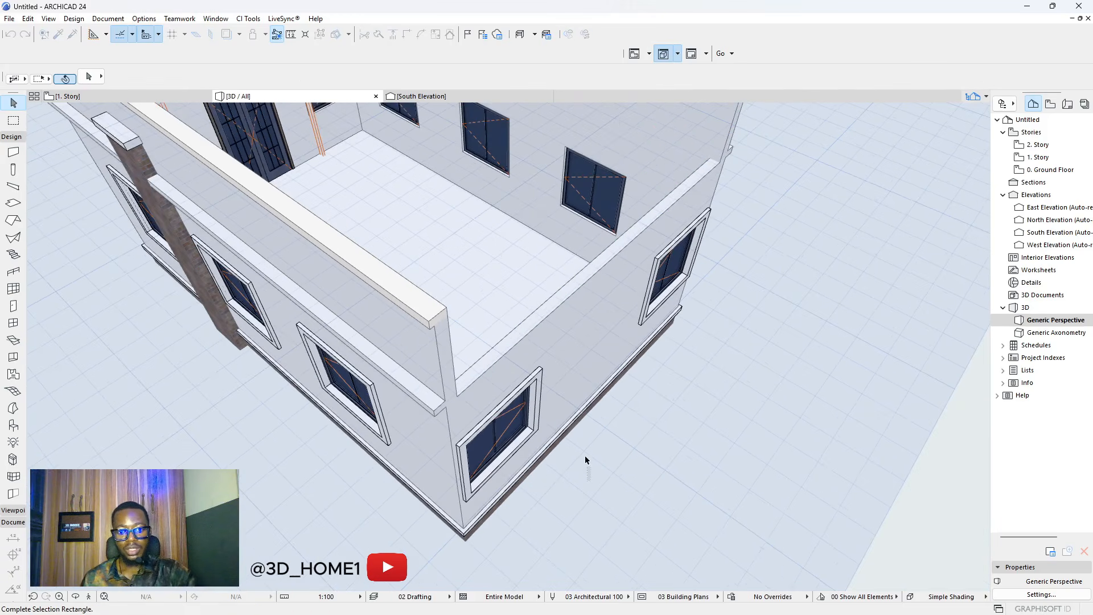
left_click(596, 463)
- Pick up the settings of the slab capping the entrance pillar's base and place a rectangular slab along the rear wall's top between the parapets
middle_click_drag(593, 464, 580, 356, "shift")
scroll(359, 525, "up", 2)
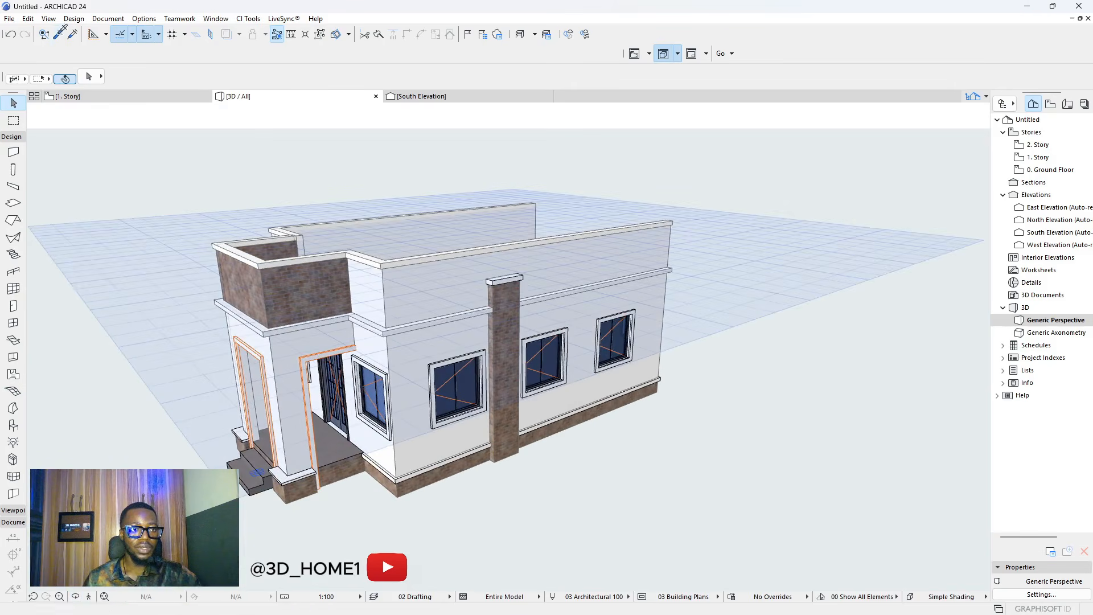
left_click(57, 34)
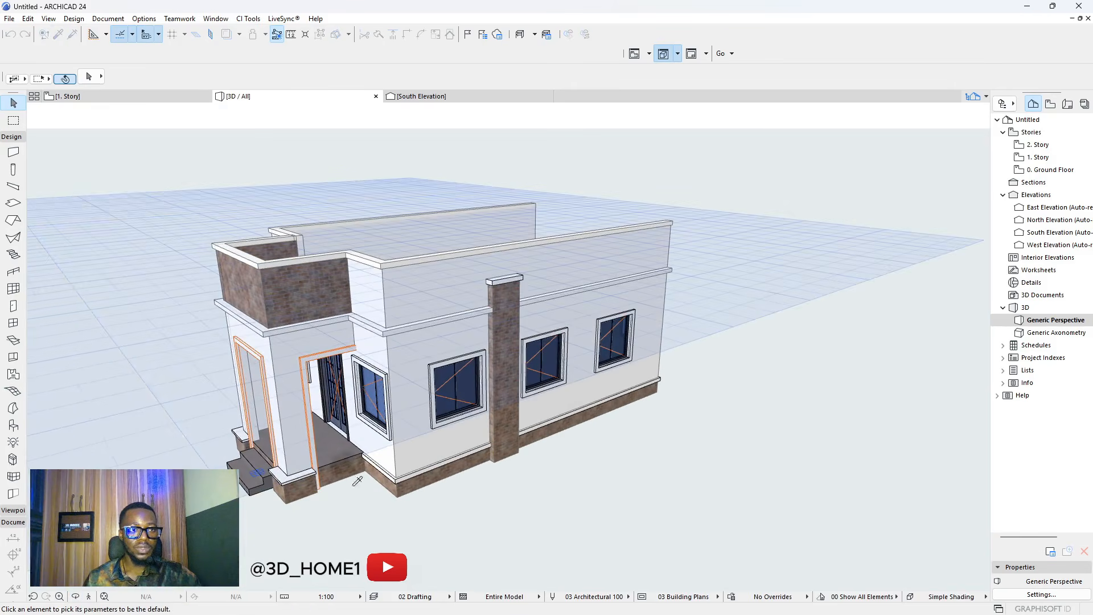
left_click(282, 472)
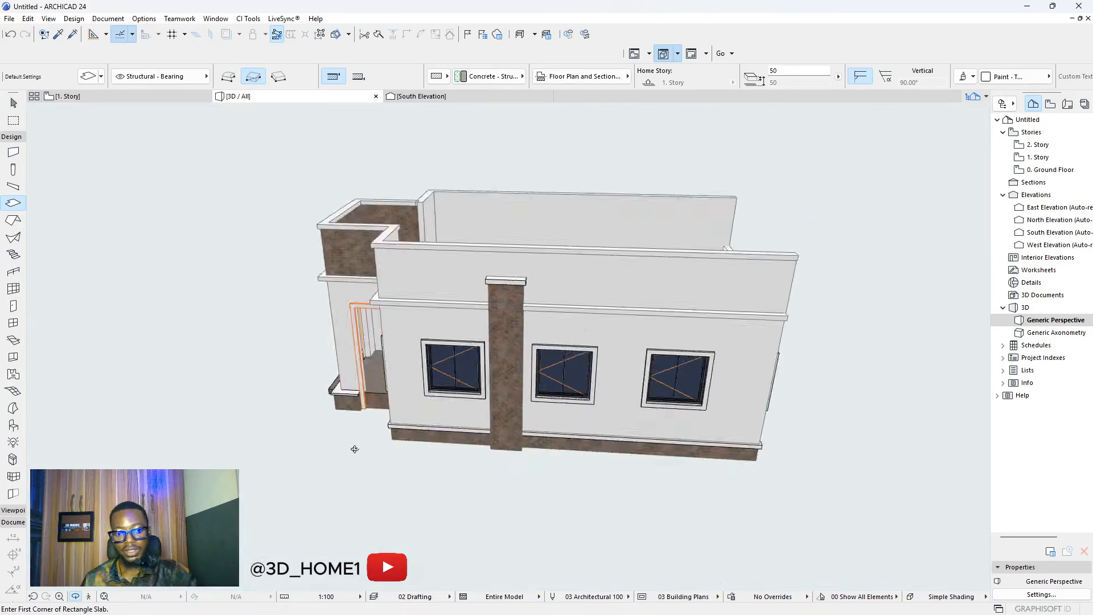
middle_click_drag(355, 450, 284, 451, "shift")
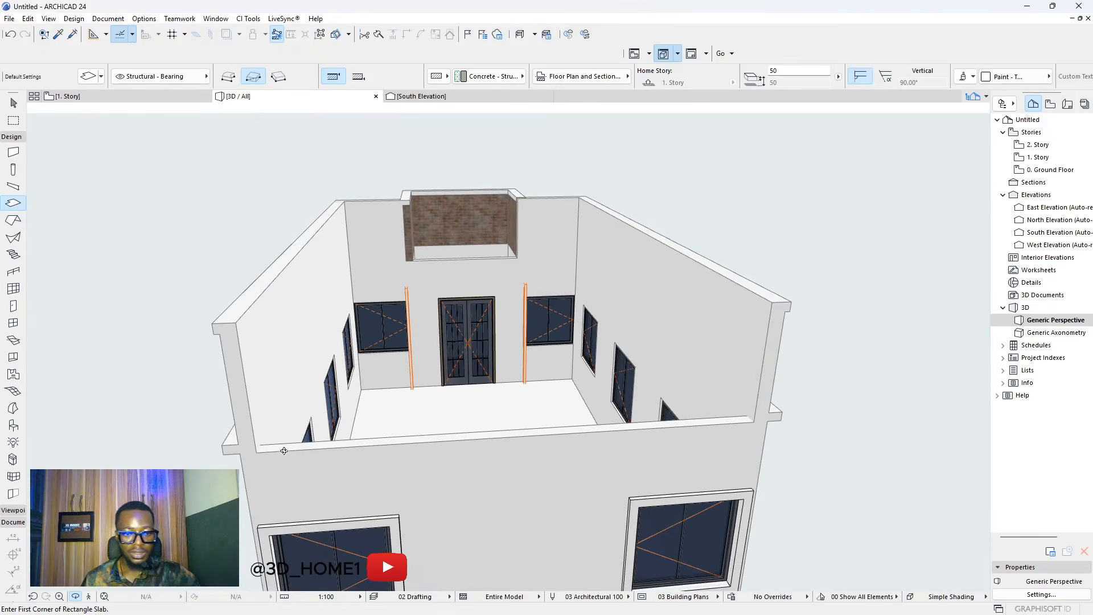
scroll(276, 448, "up", 2)
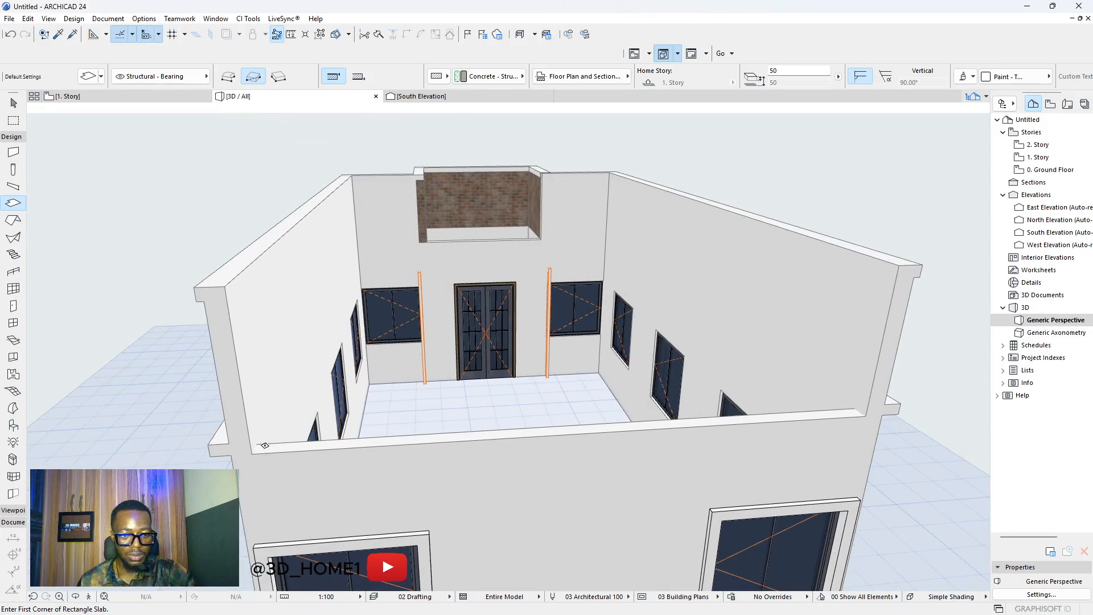
left_click(257, 441)
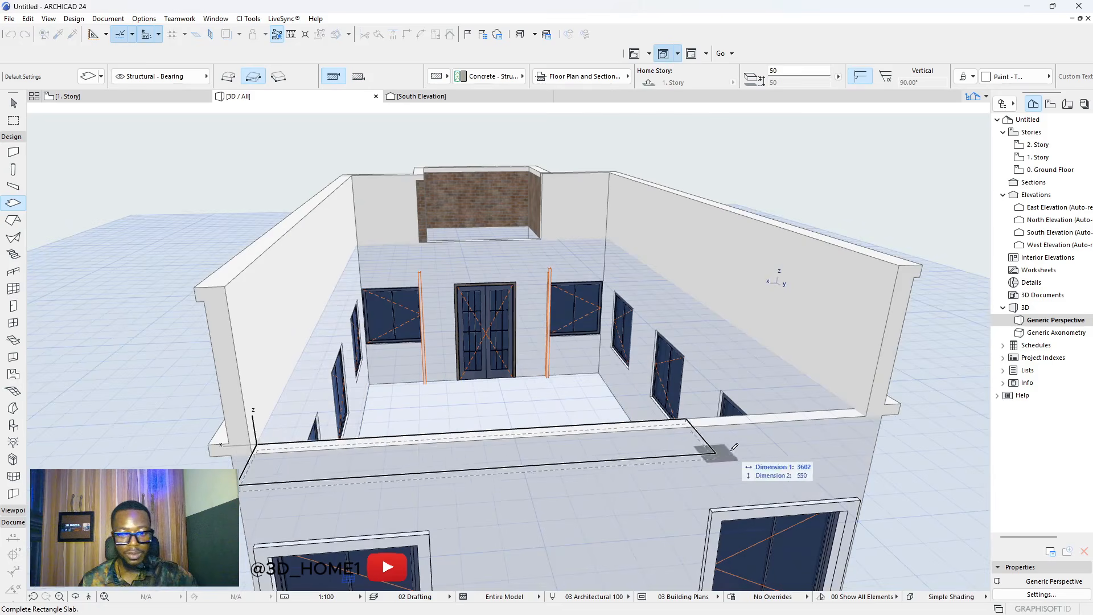
left_click(869, 414)
- Offset the rear slab's outer edge outward by 200 mm and increase the slab's thickness
left_click(853, 420, "shift")
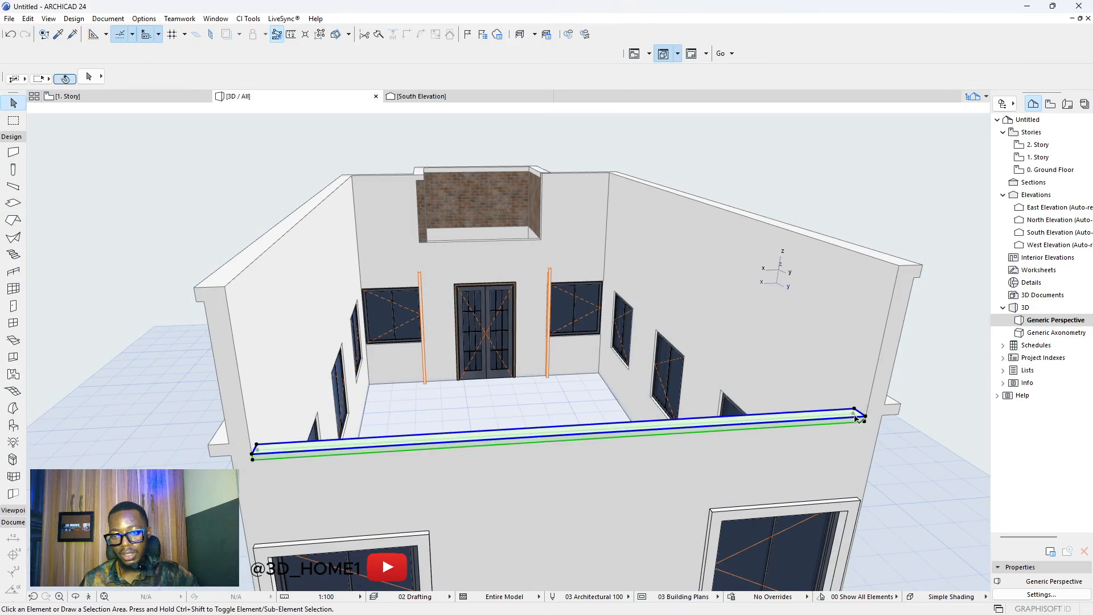
left_click(850, 421)
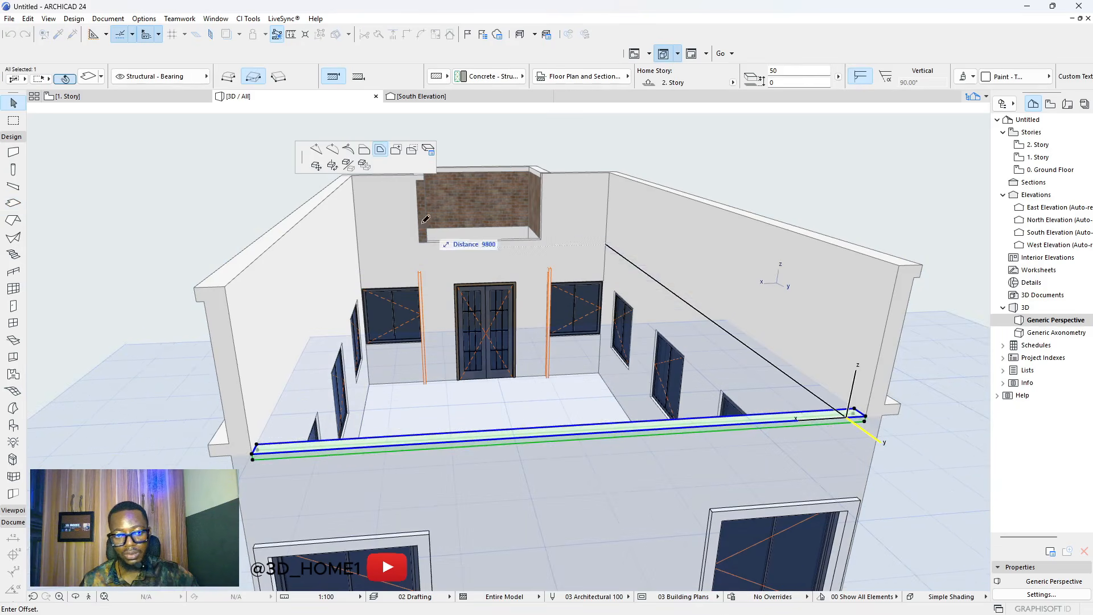
left_click(365, 153)
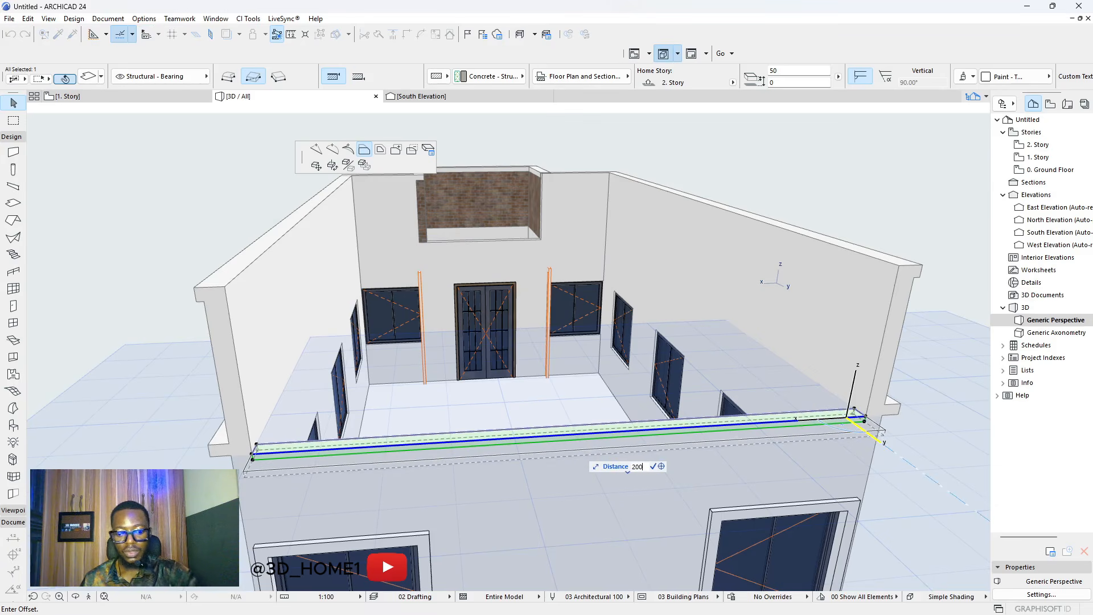
type("200")
key("Return")
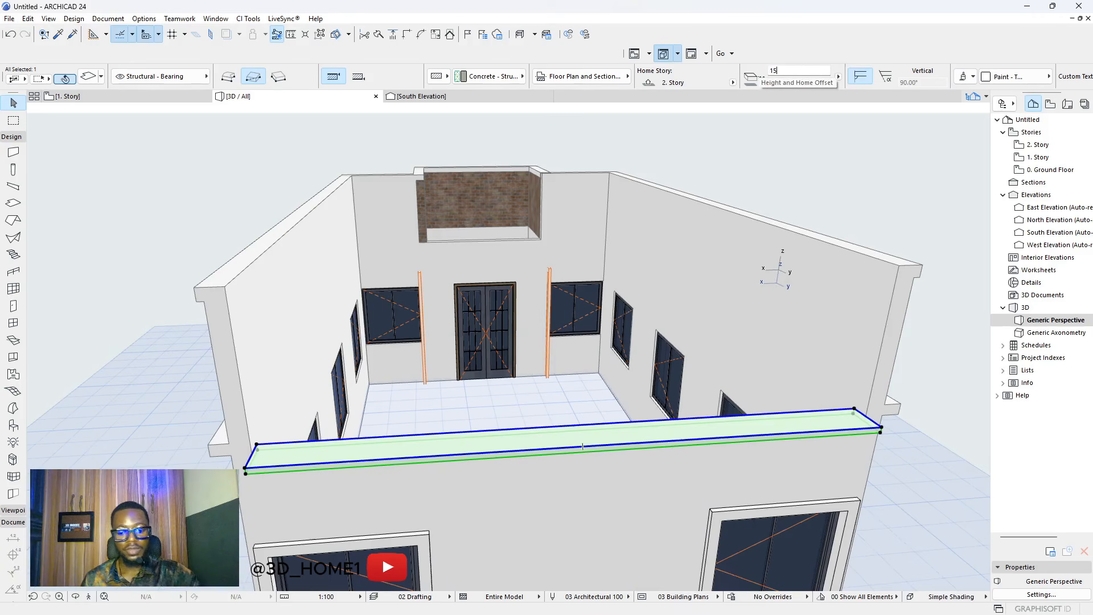
left_click(892, 195)
- Open the settings of the front double door at its Handle and Kick Board options
left_click_drag(814, 279, 678, 251)
scroll(666, 263, "up", 3)
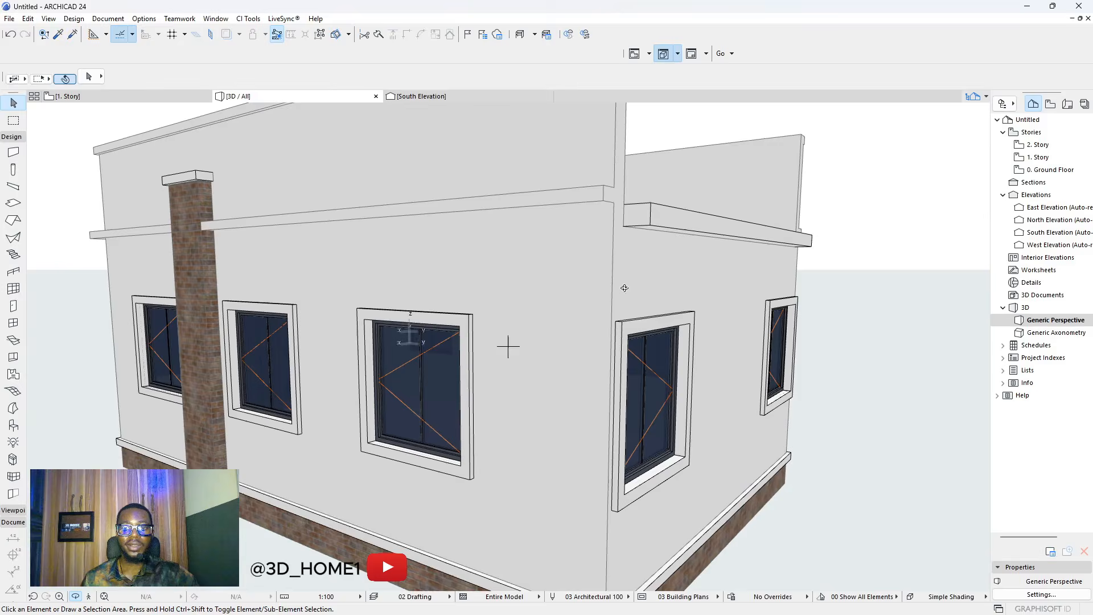
left_click_drag(625, 288, 664, 271)
scroll(665, 271, "down", 3)
left_click_drag(763, 317, 561, 347)
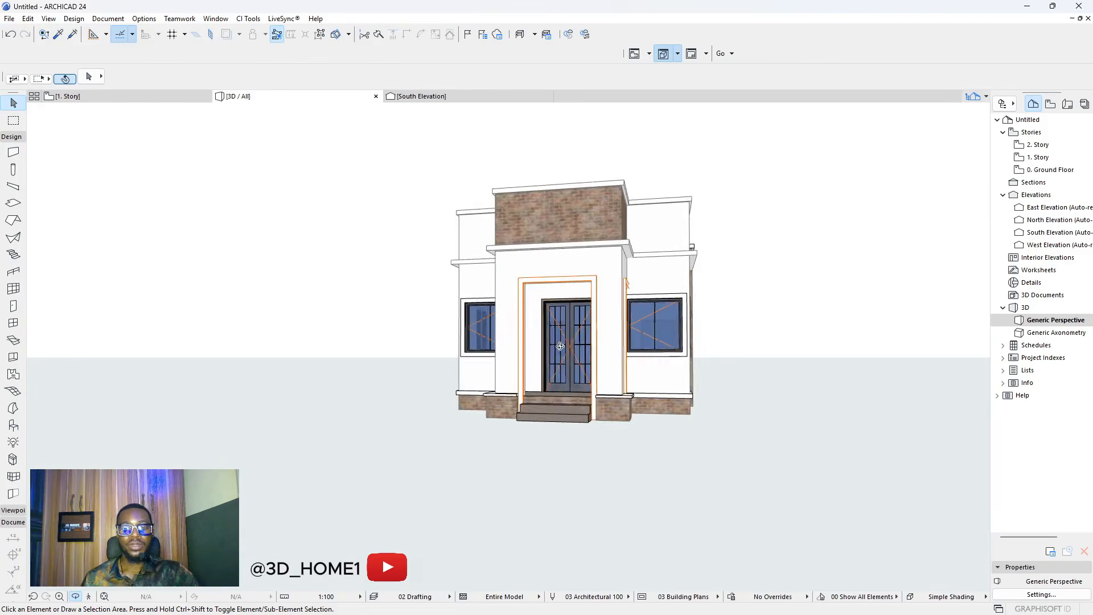
scroll(561, 346, "up", 5)
left_click(575, 352)
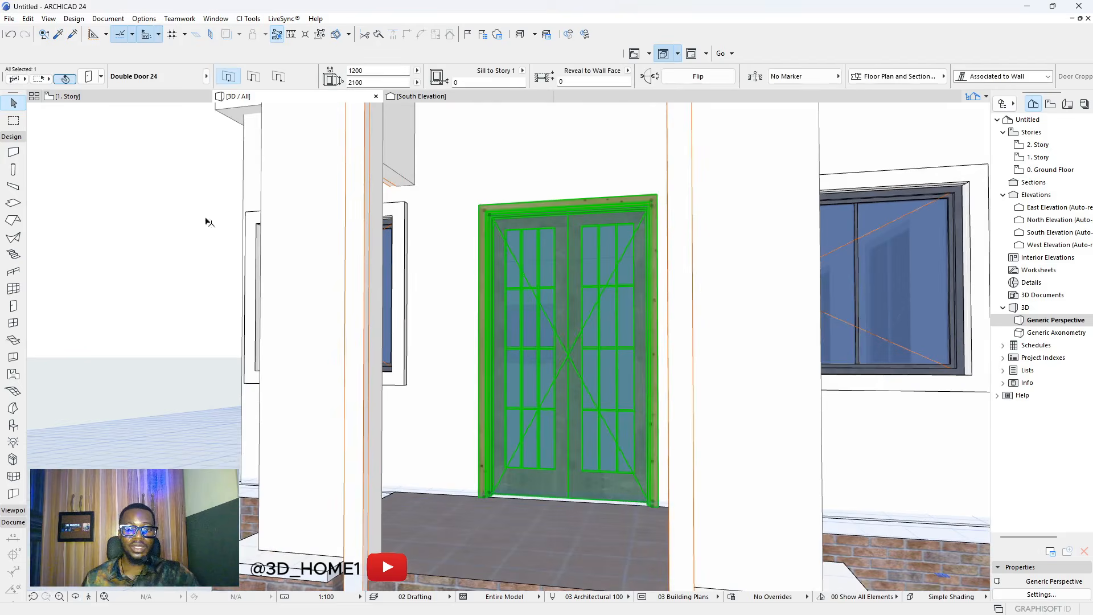
double_click(603, 278)
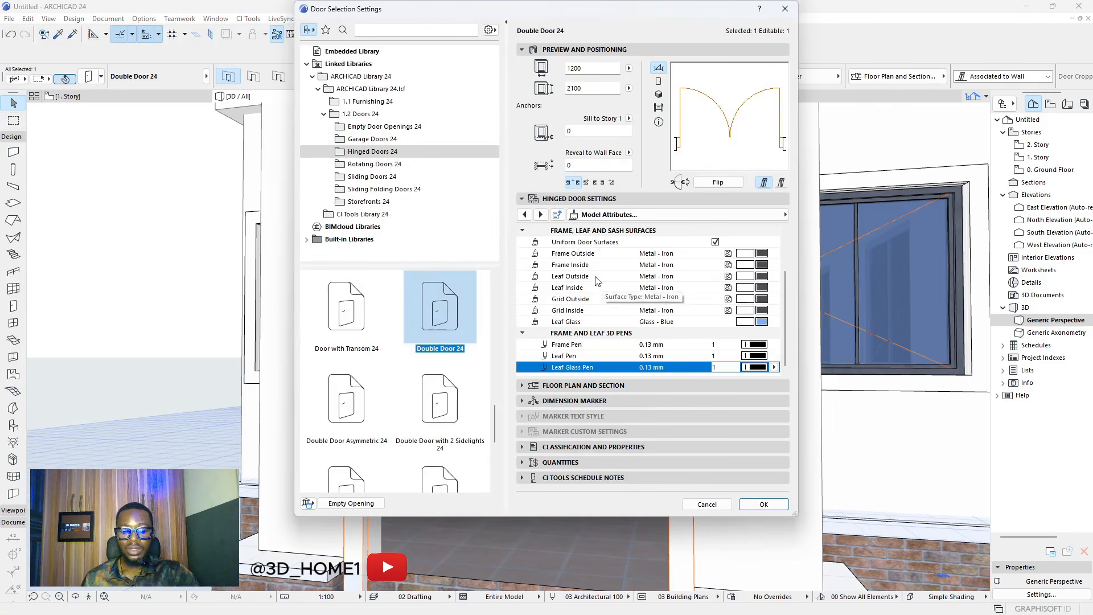
left_click(525, 215)
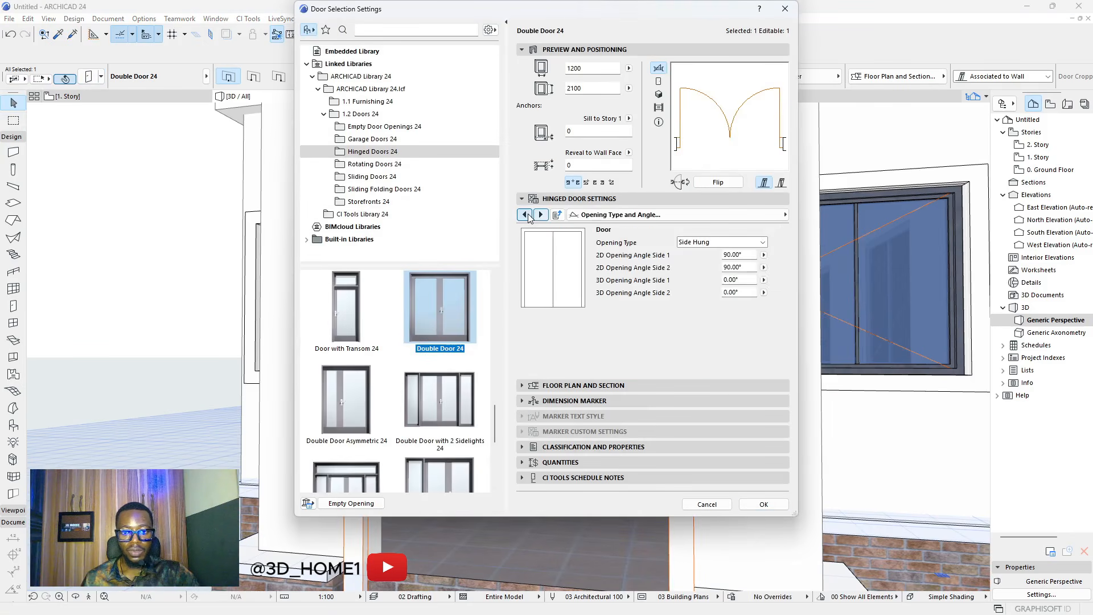
left_click(525, 215)
left_click(525, 214)
left_click(541, 215)
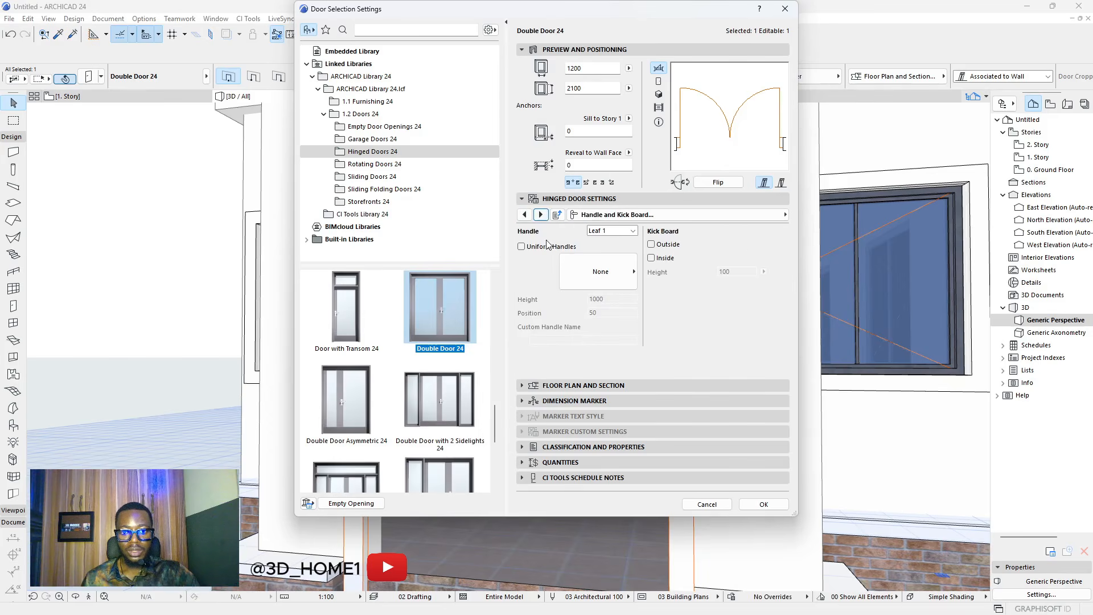
- Assign Fix Handle 3 to leaf 1 of the front double door and apply the settings
left_click(612, 276)
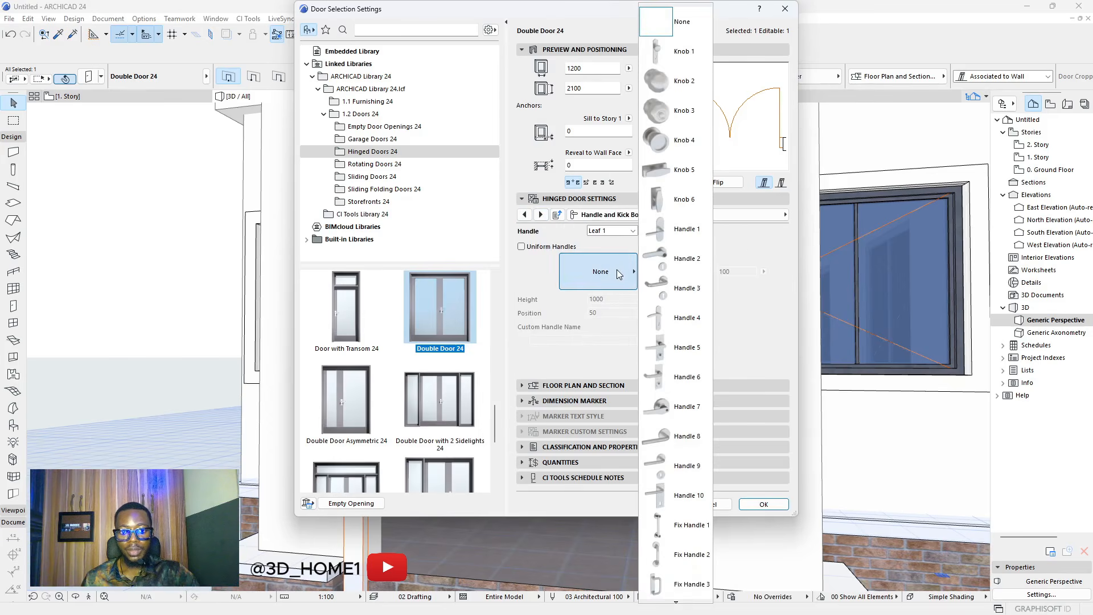
scroll(674, 353, "down", 1)
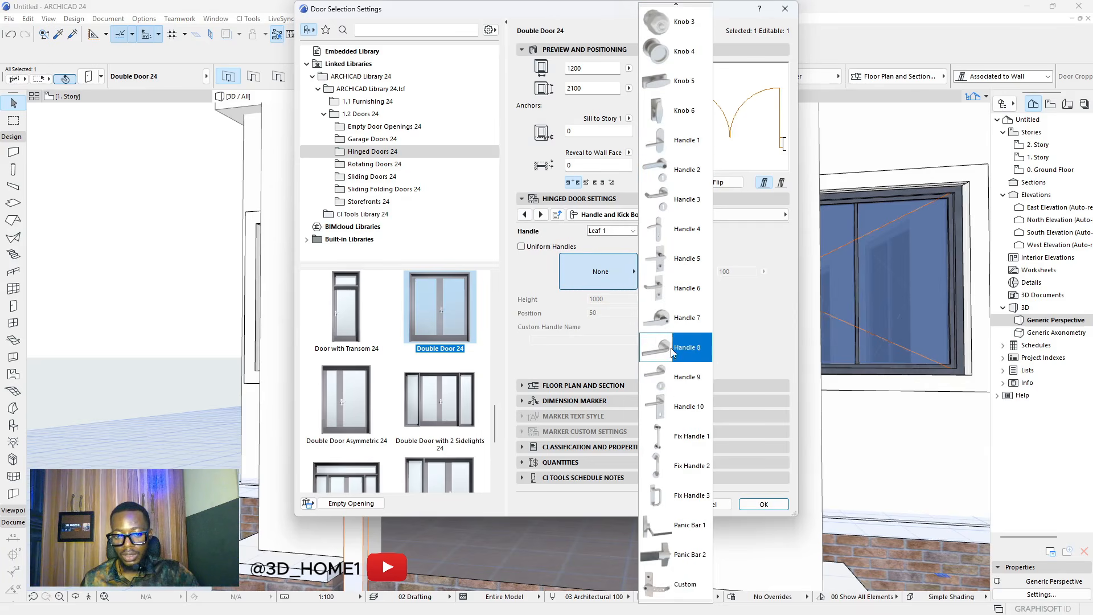
left_click(664, 496)
left_click(764, 505)
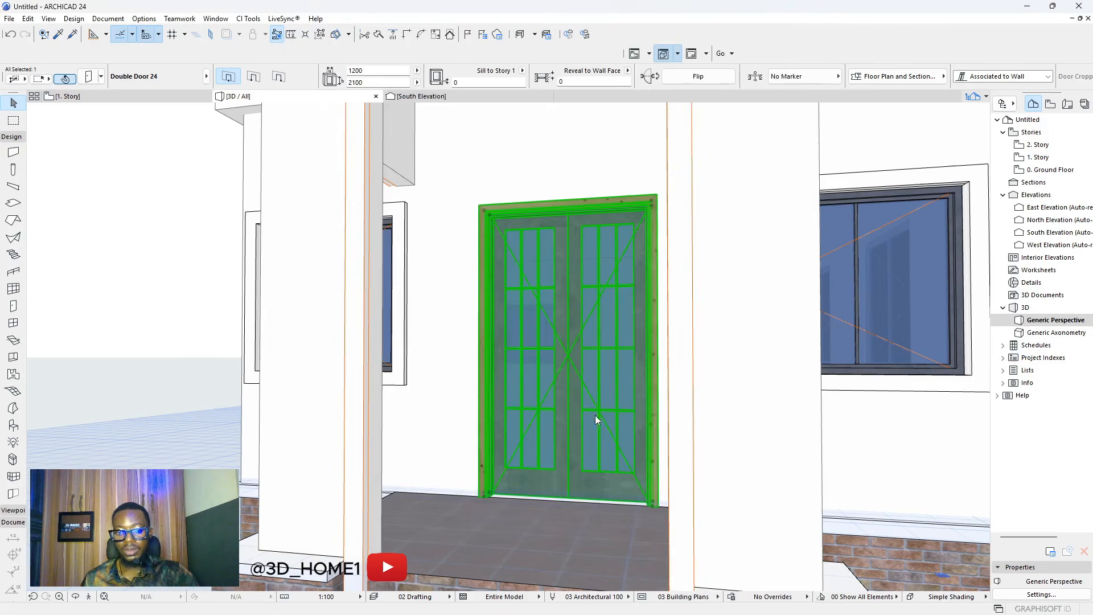
left_click(204, 209)
scroll(576, 360, "up", 6)
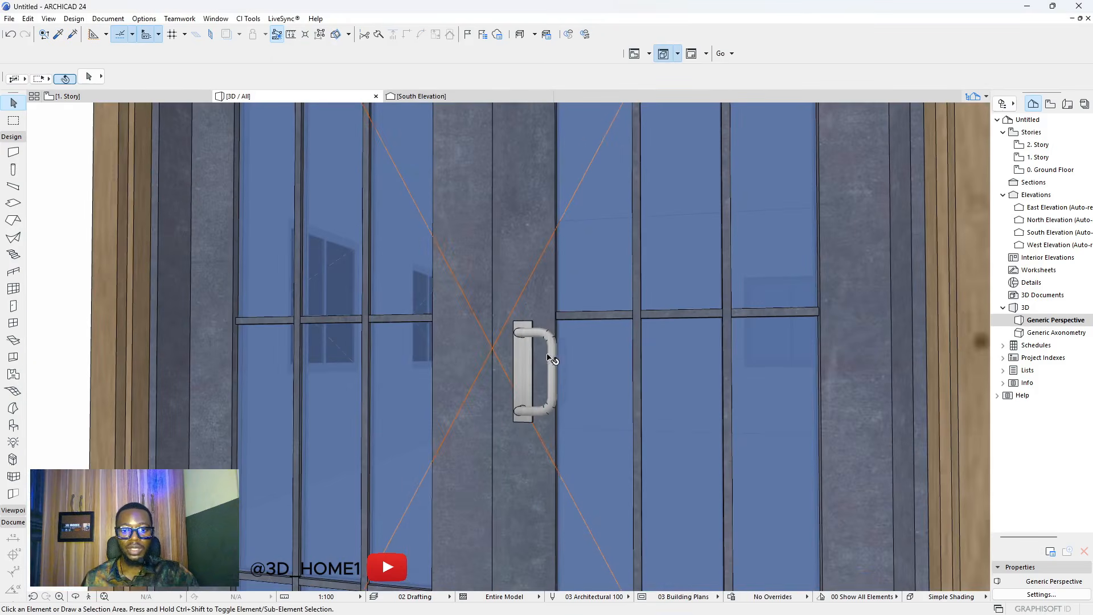
- Set up the Roof tool with single-plane geometry above the house's open top
scroll(544, 357, "down", 8)
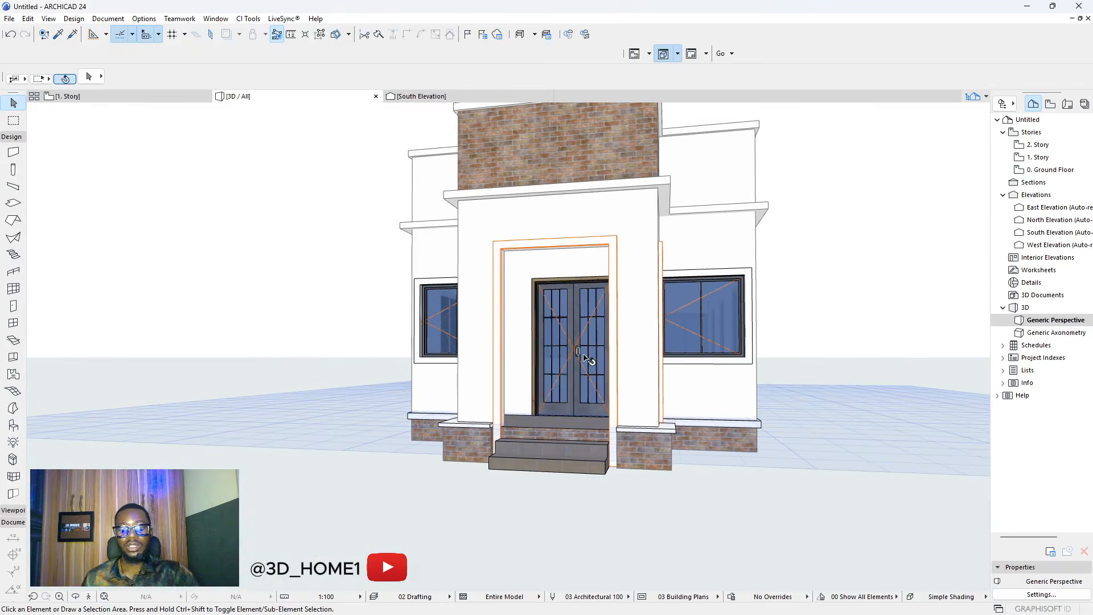
middle_click_drag(616, 386, 335, 381, "shift")
scroll(327, 382, "down", 3)
middle_click_drag(641, 306, 428, 344, "shift")
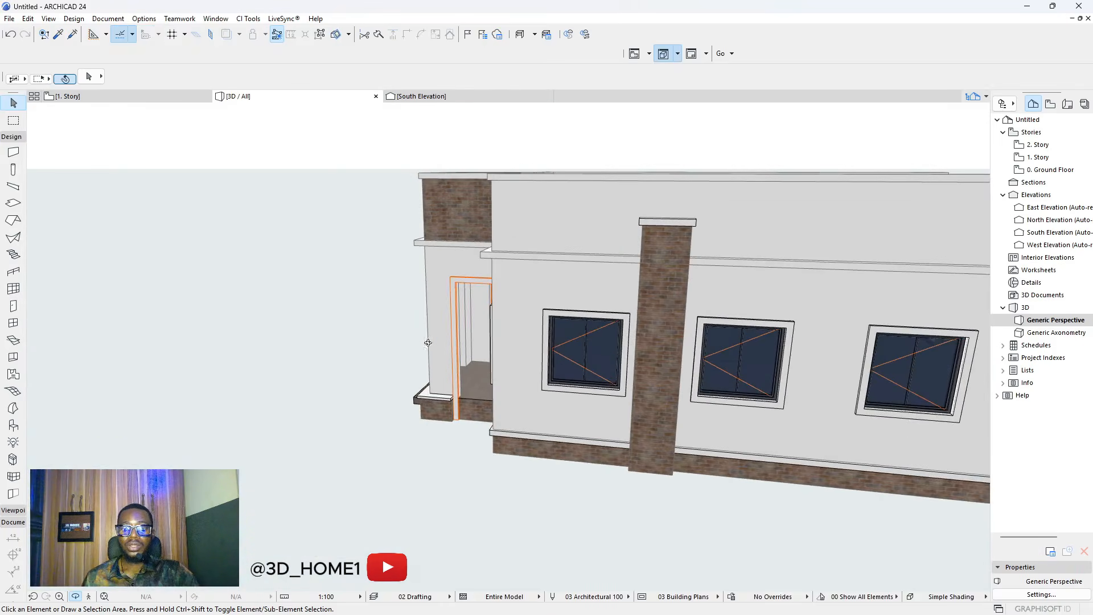
scroll(433, 347, "down", 2)
middle_click_drag(813, 319, 500, 365, "shift")
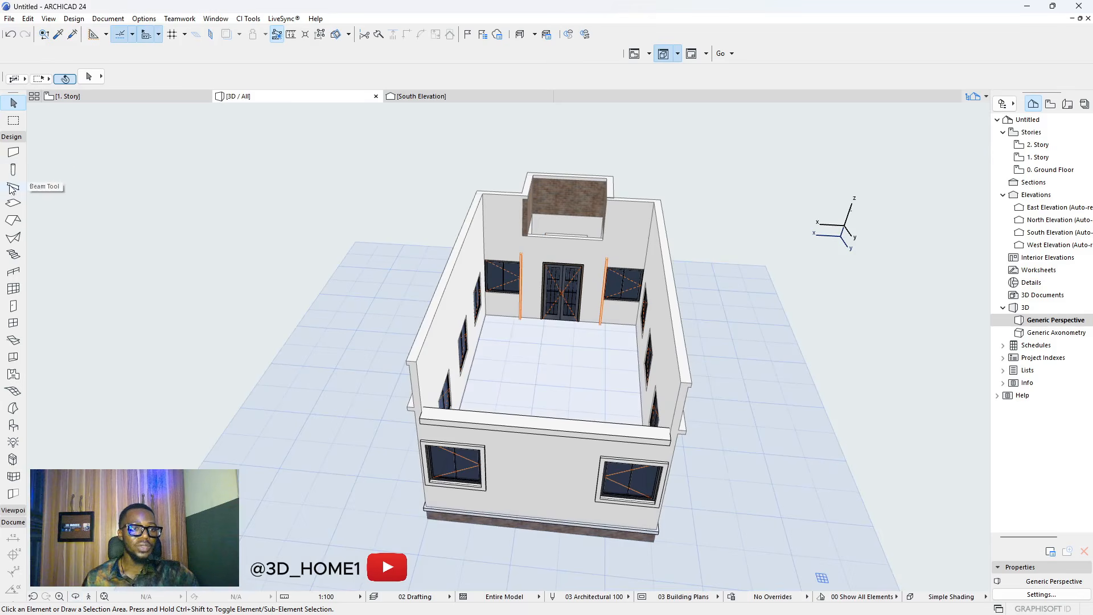
left_click(14, 221)
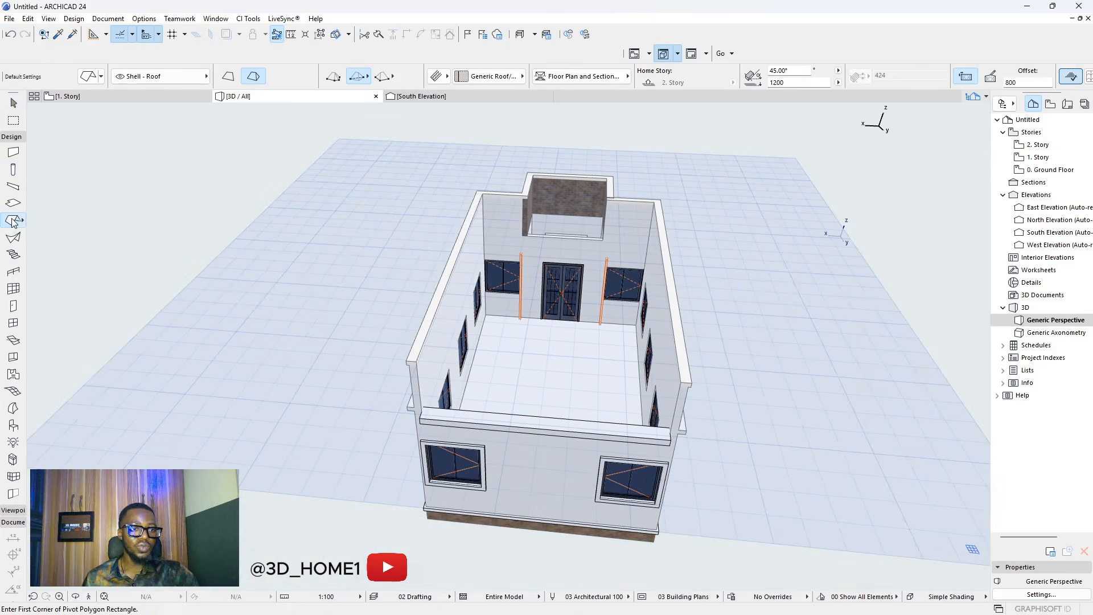
left_click(228, 77)
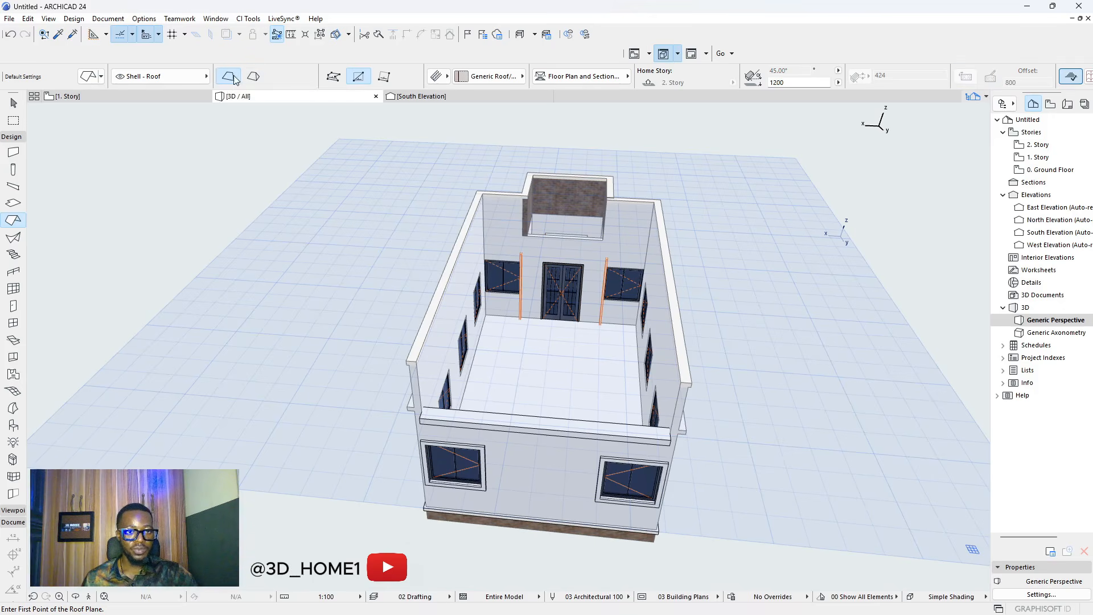
- Set the roof defaults to the Timber - Roof profile or composite with a thickness of 20 mm and apply them
left_click(91, 78)
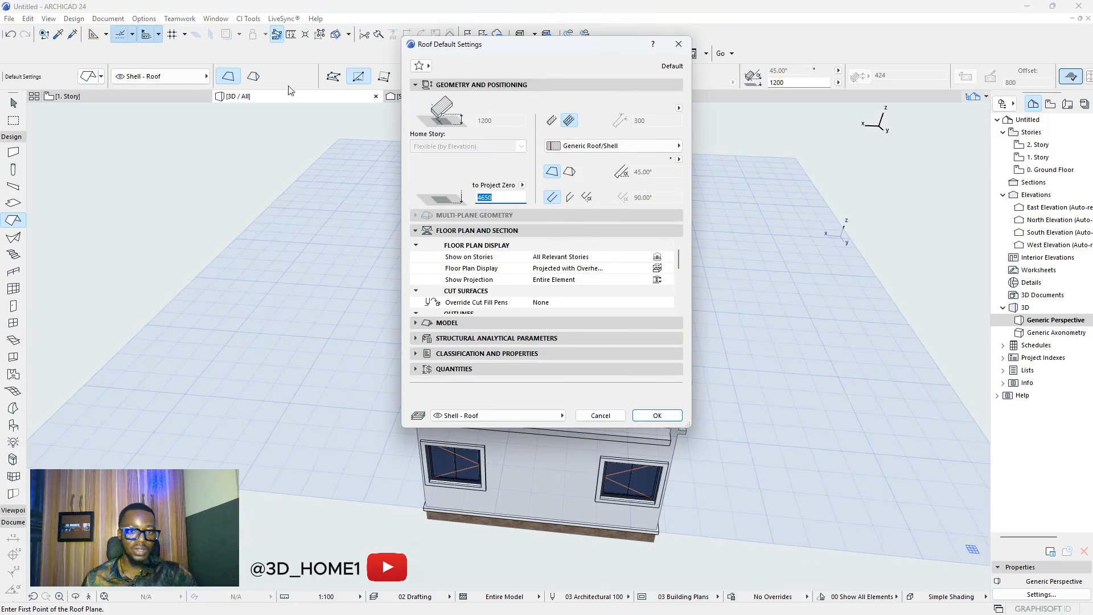
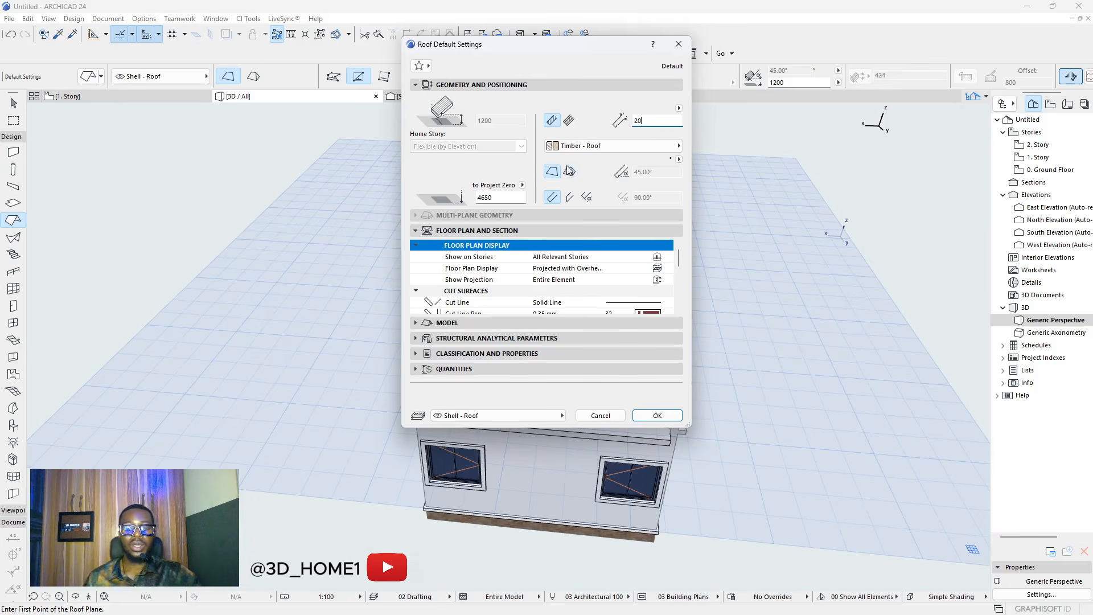
scroll(631, 276, "down", 2)
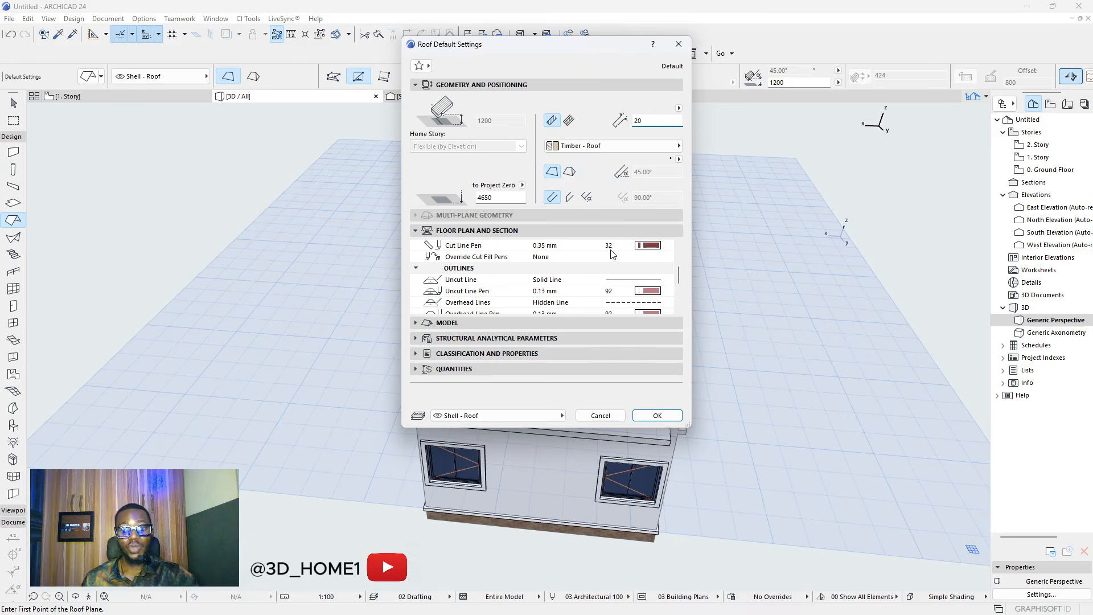
scroll(630, 285, "up", 2)
scroll(612, 285, "down", 5)
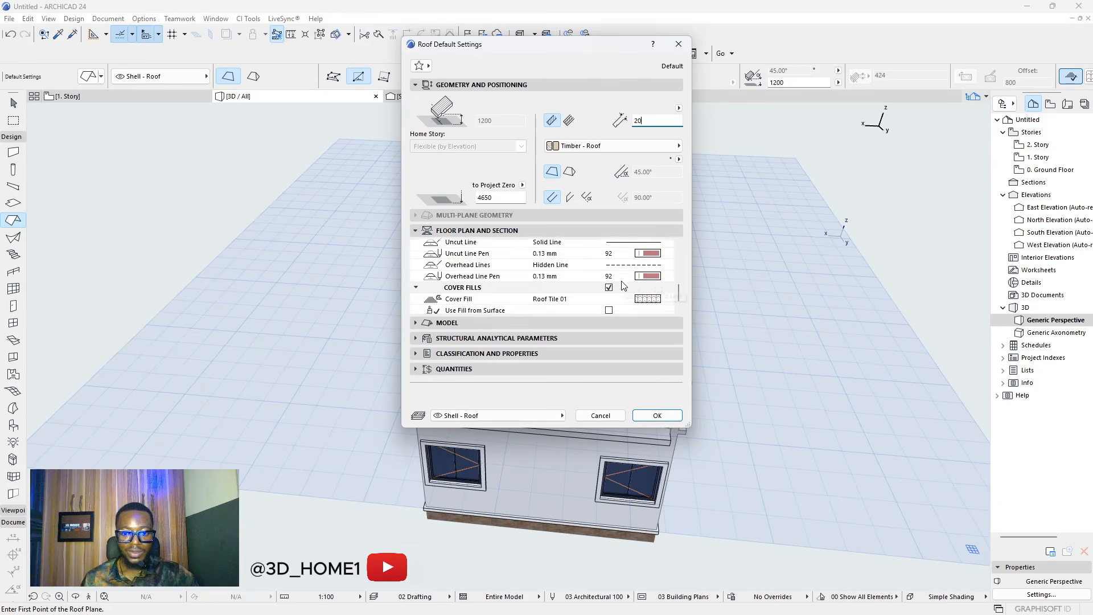
left_click(449, 323)
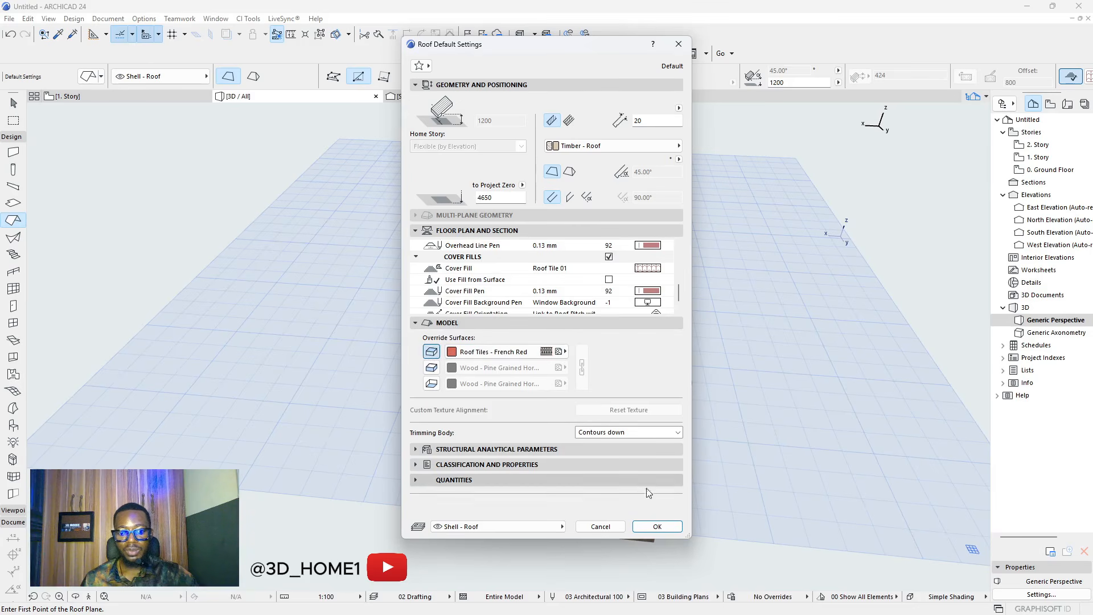
left_click(657, 526)
- Define the sloping roof plane through the rear slab's two corners and a point on the inside corner at the front wall
scroll(469, 472, "up", 5)
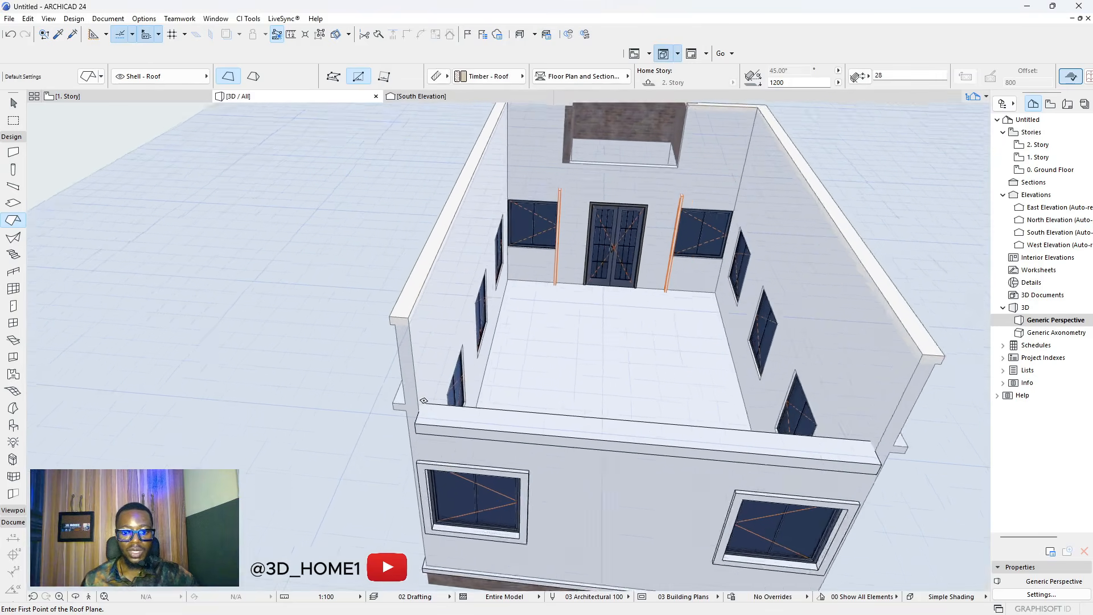
scroll(425, 388, "down", 2)
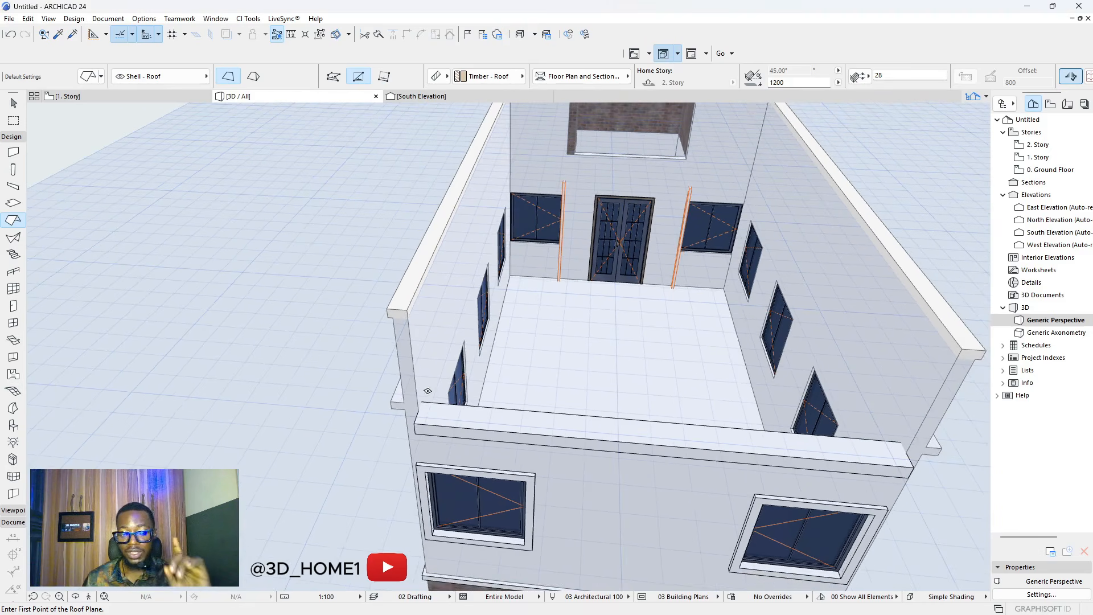
scroll(432, 404, "up", 2)
scroll(414, 422, "down", 3)
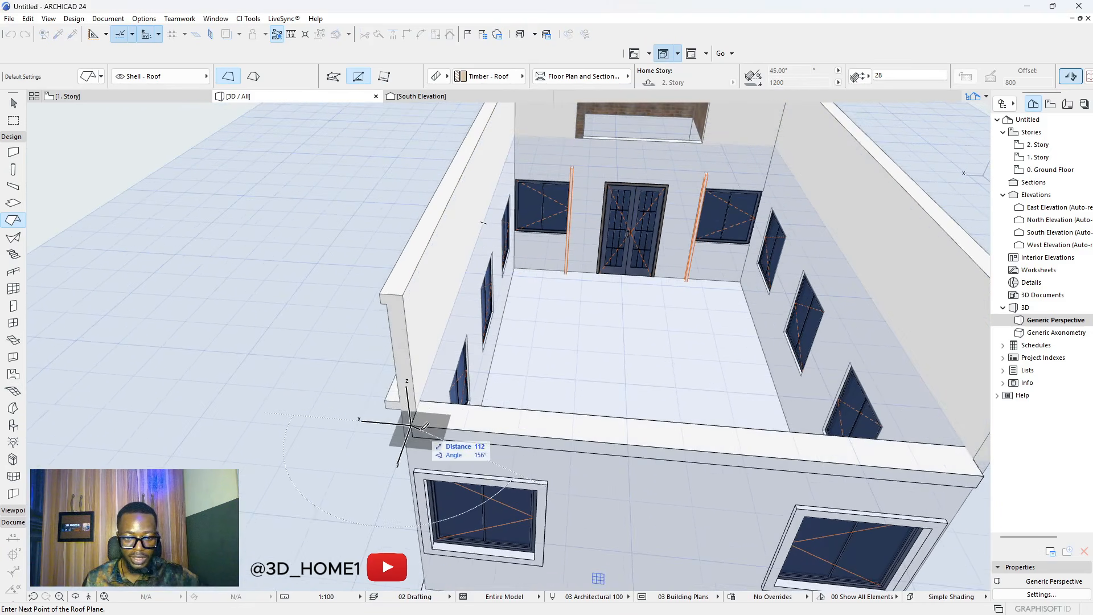
left_click(408, 424)
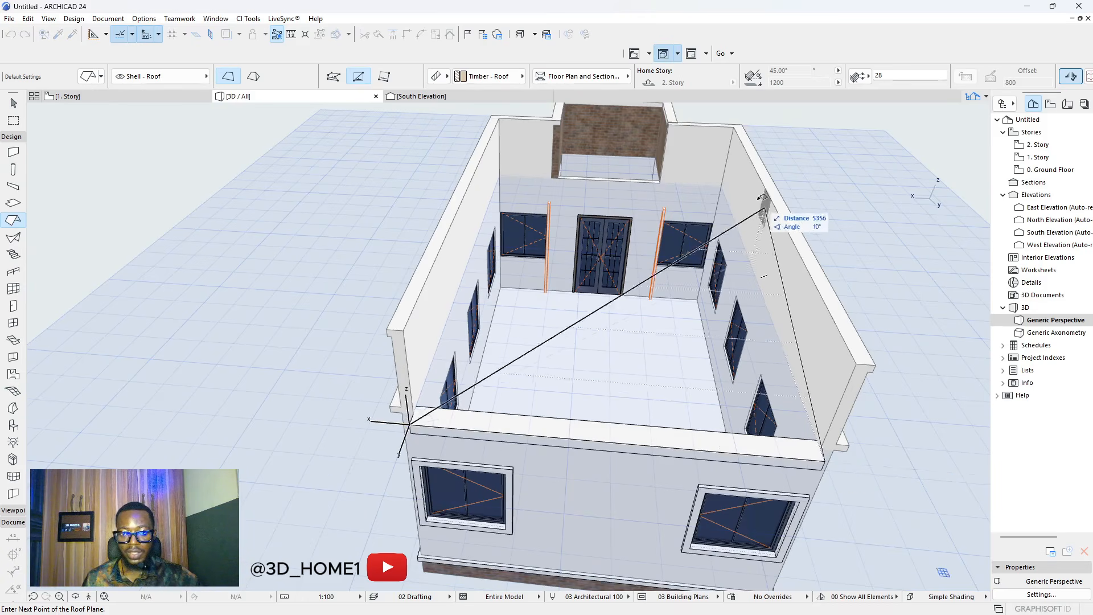
scroll(746, 196, "down", 2)
scroll(746, 195, "up", 2)
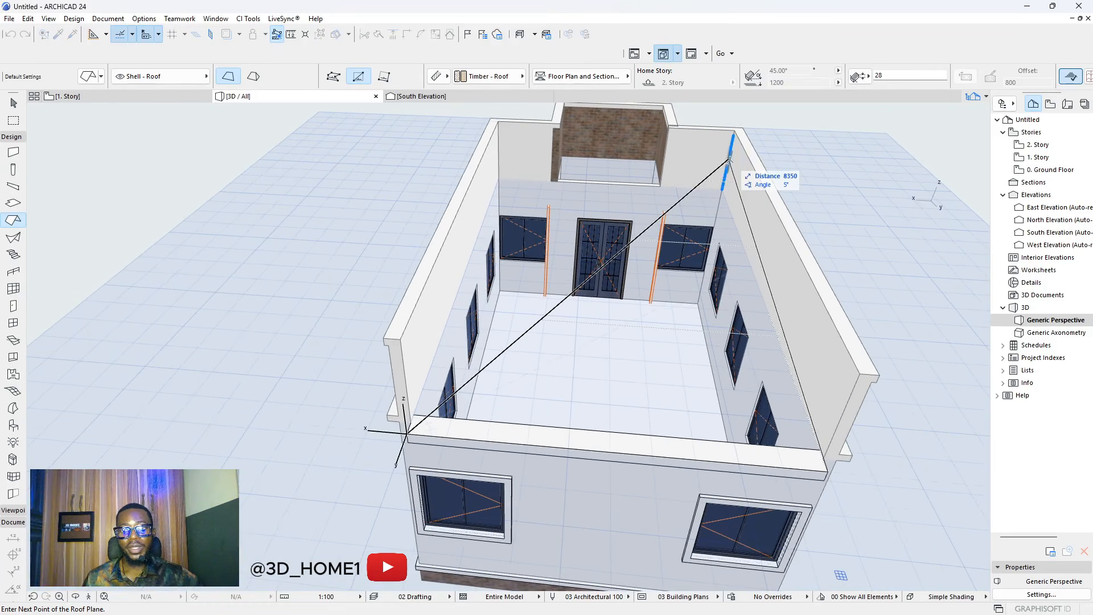
left_click(729, 162)
scroll(729, 163, "down", 3)
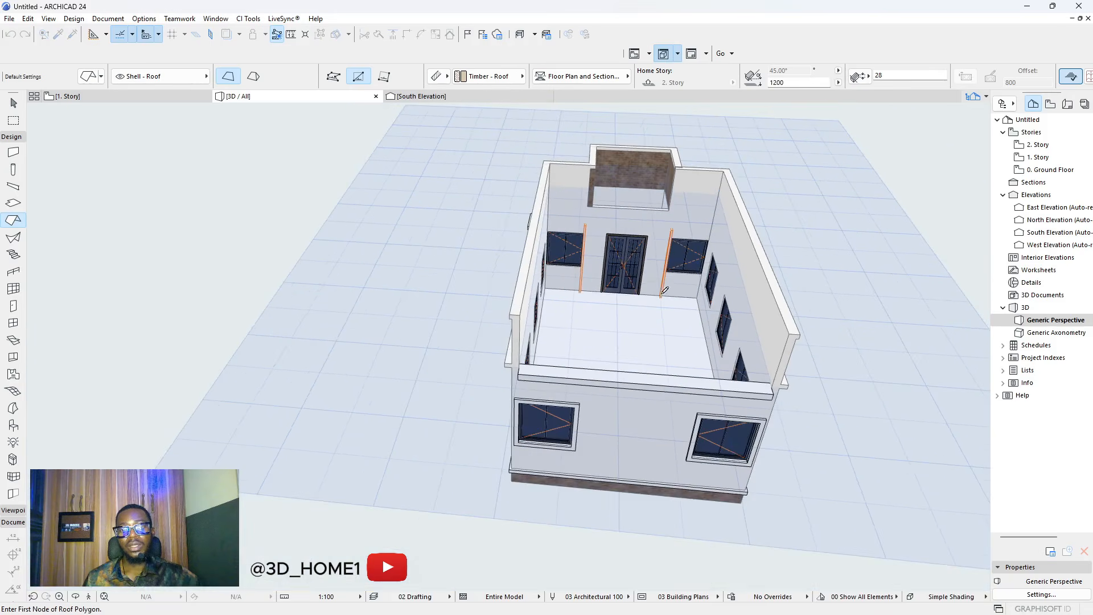
- Use the polygonal method to outline the roof from one rear slab corner across to the other and along the side wall to the front
scroll(664, 172, "up", 5)
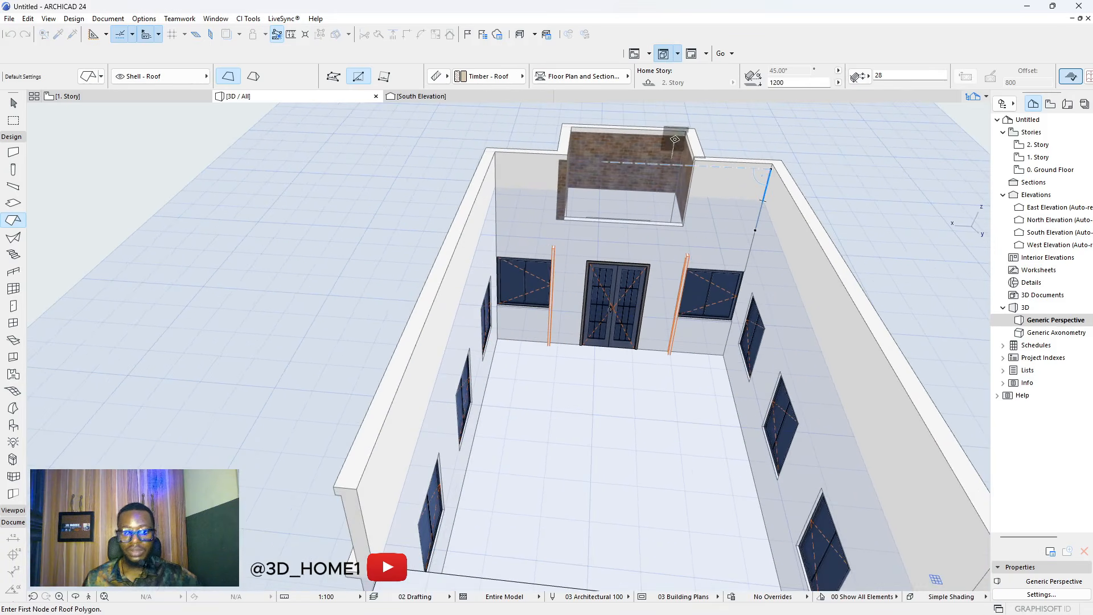
scroll(675, 140, "down", 3)
scroll(511, 405, "up", 5)
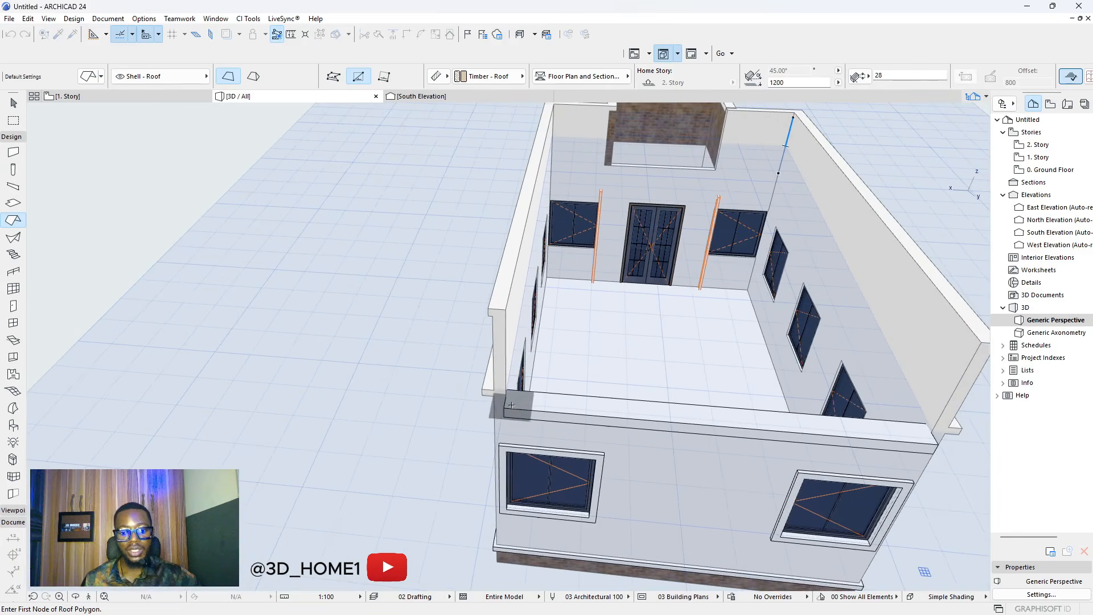
left_click(505, 404)
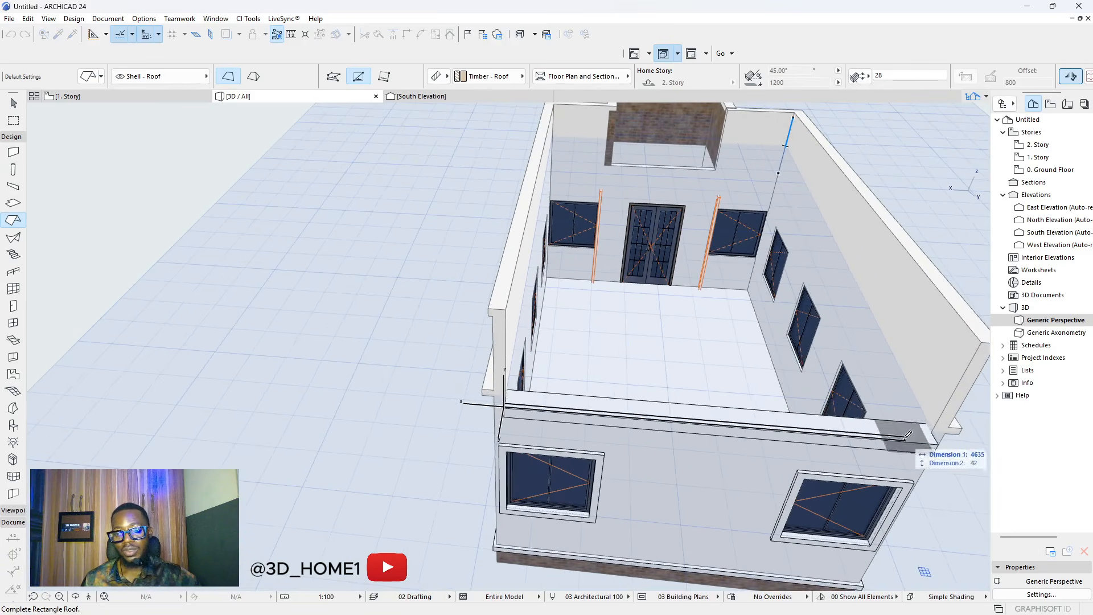
scroll(905, 438, "down", 2)
scroll(800, 166, "up", 3)
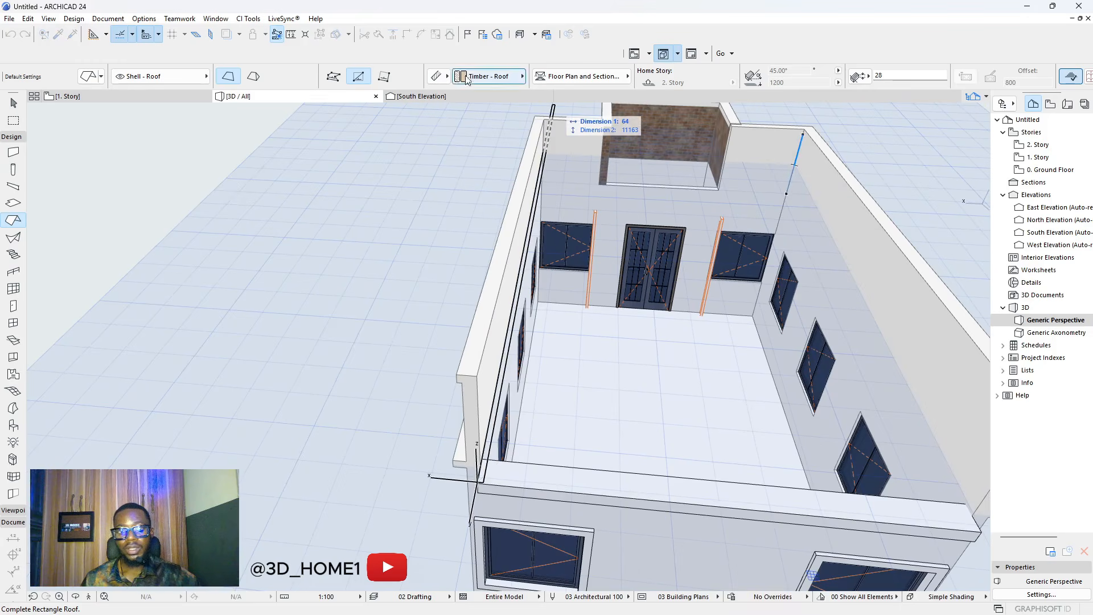
left_click(333, 77)
scroll(878, 514, "down", 2)
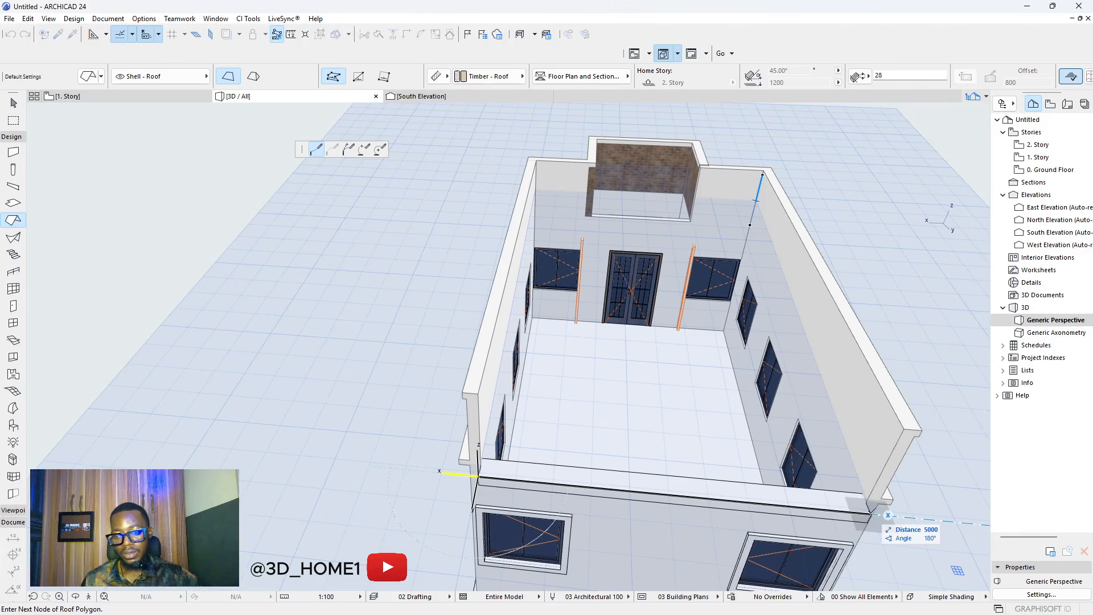
scroll(761, 188, "up", 3)
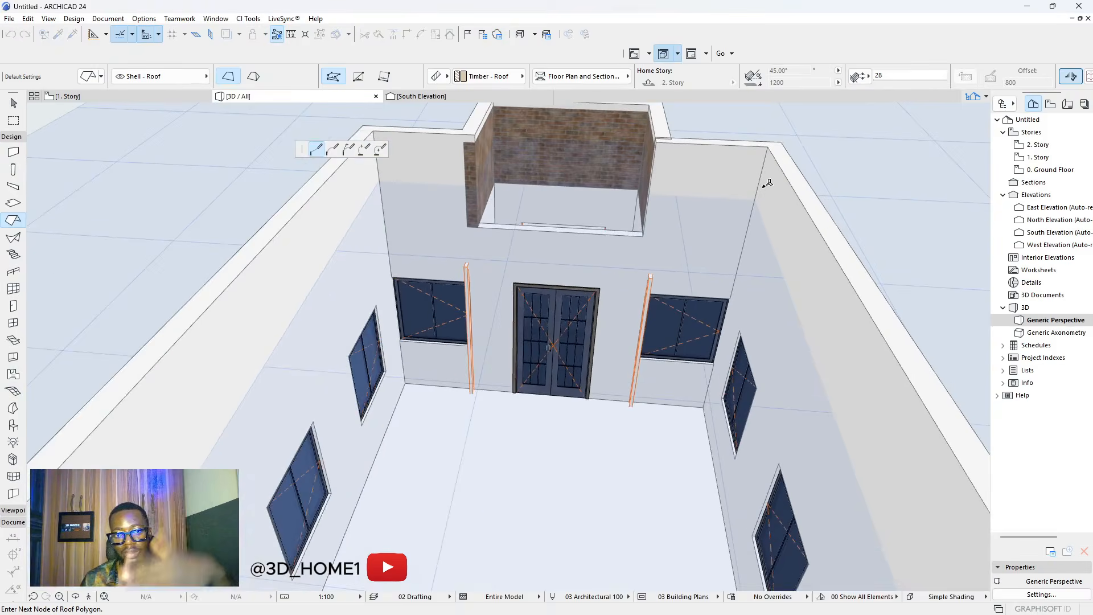
scroll(769, 183, "up", 3)
left_click(752, 204)
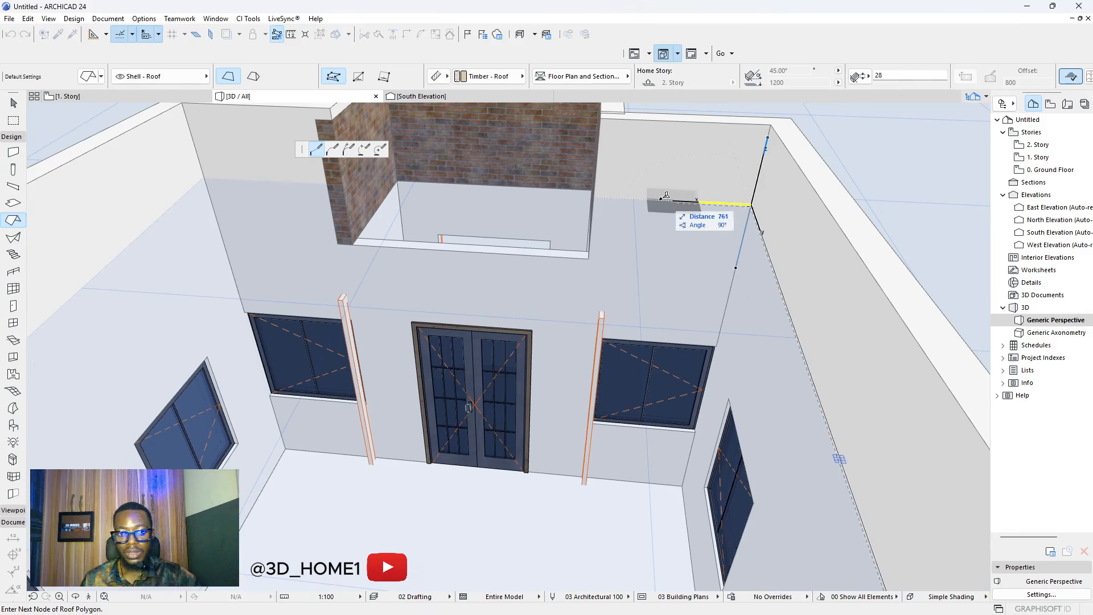
- Continue the roof outline around the brick entrance recess and along the opposite side wall, closing it at the starting rear corner
scroll(646, 318, "down", 5)
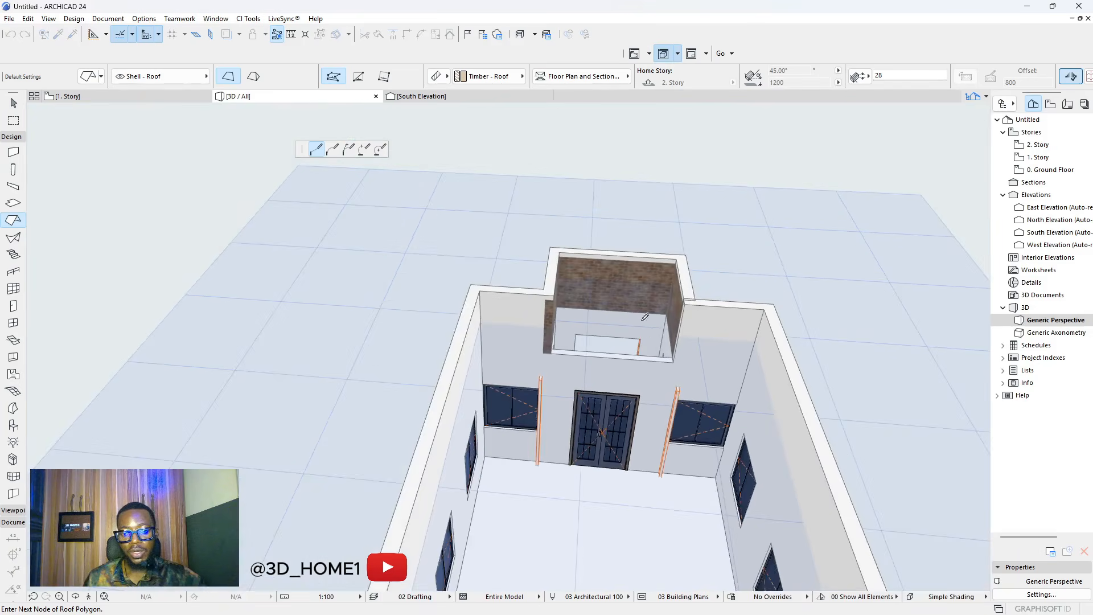
scroll(645, 318, "up", 3)
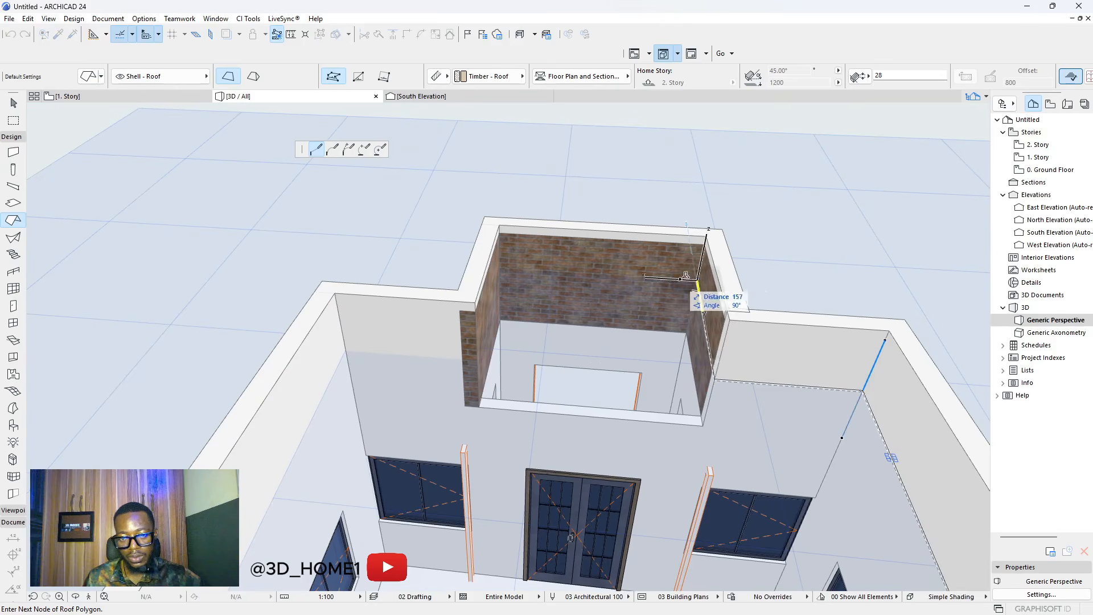
scroll(687, 276, "up", 1)
left_click(486, 265)
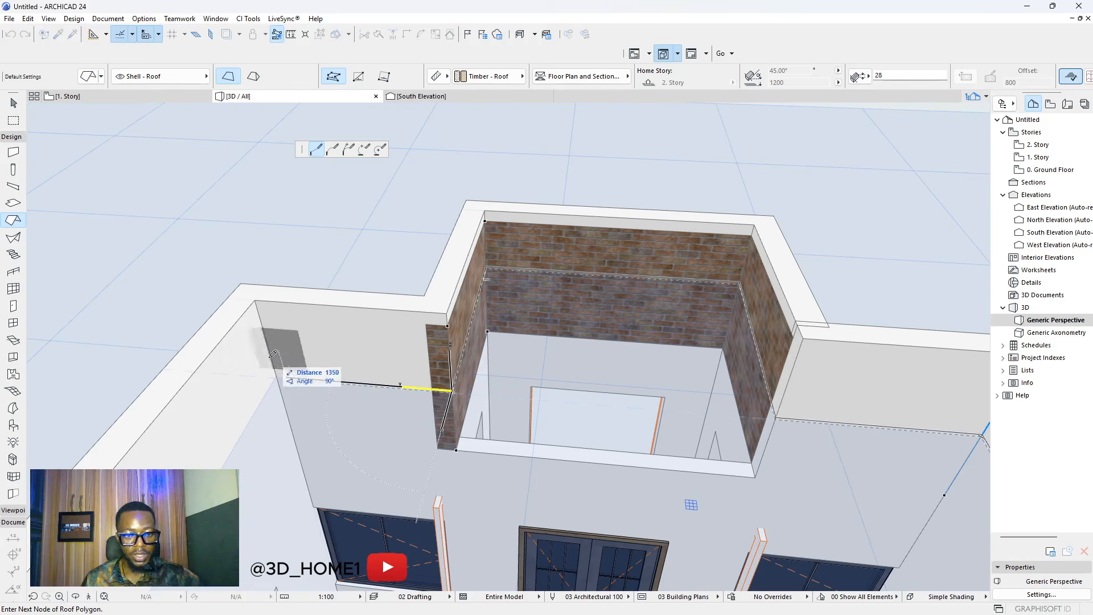
scroll(384, 297, "down", 2)
scroll(438, 265, "down", 4)
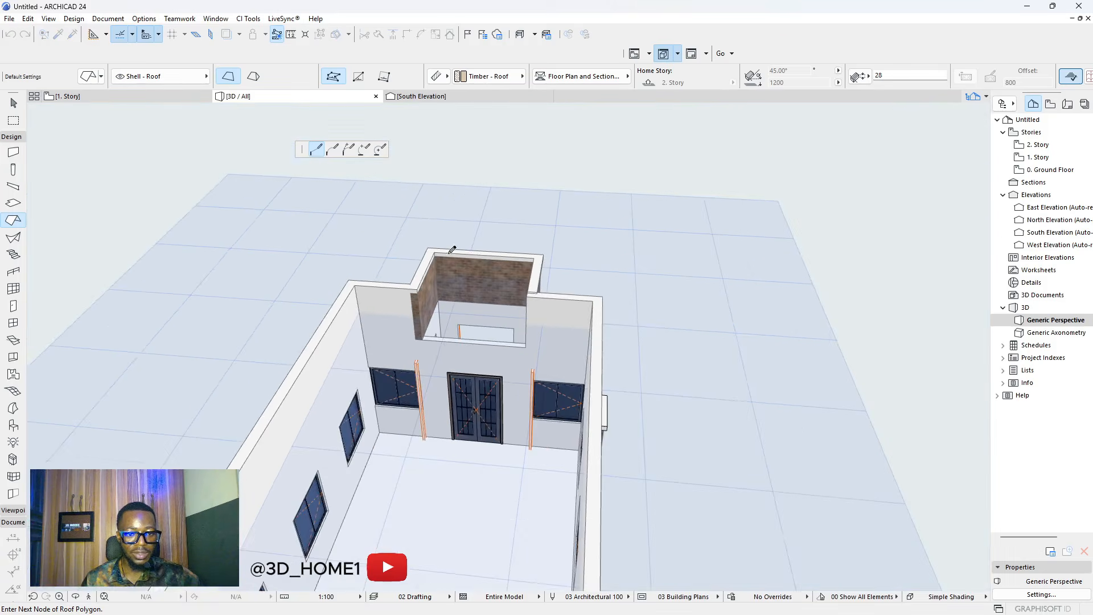
scroll(367, 398, "up", 3)
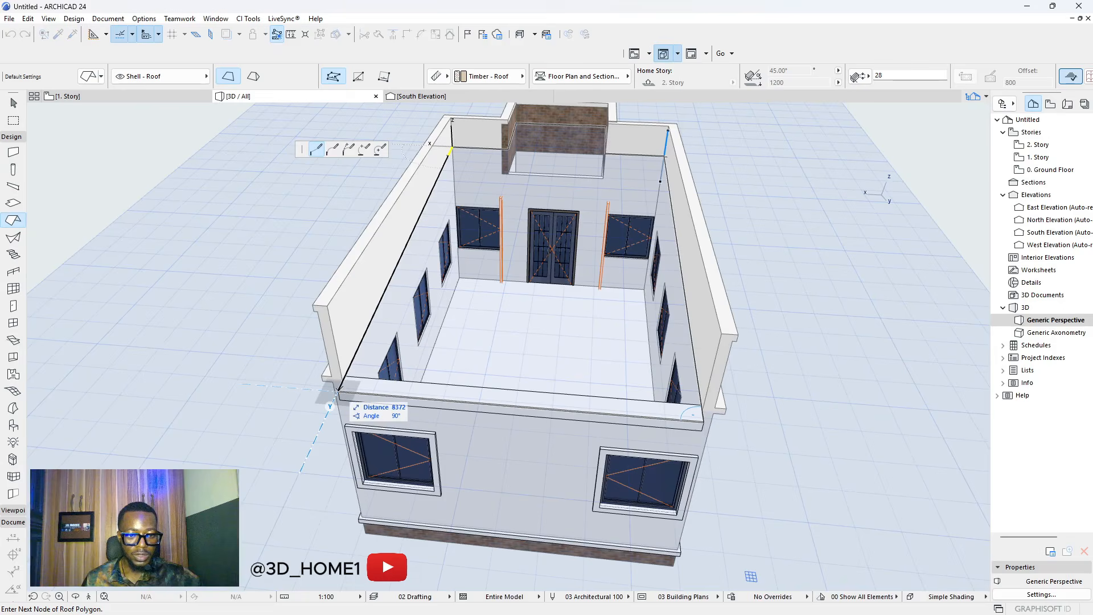
double_click(340, 392)
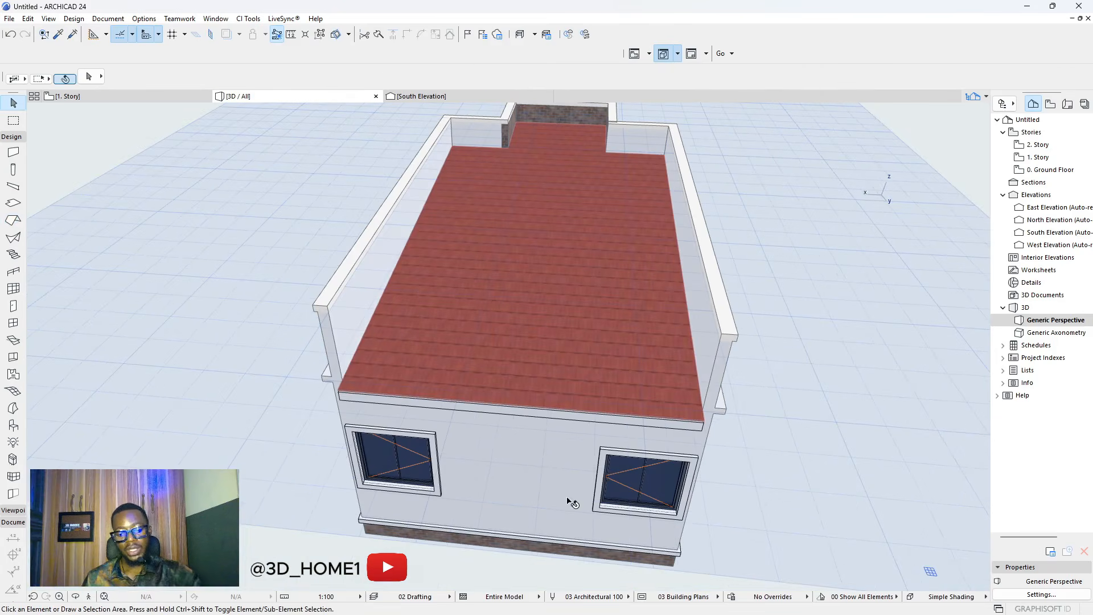
- Increase the pitch angle of the tiled roof between the parapets slightly and check its slope from the rear and side
middle_click_drag(572, 504, 237, 416, "shift")
scroll(479, 391, "up", 3)
scroll(352, 406, "up", 3)
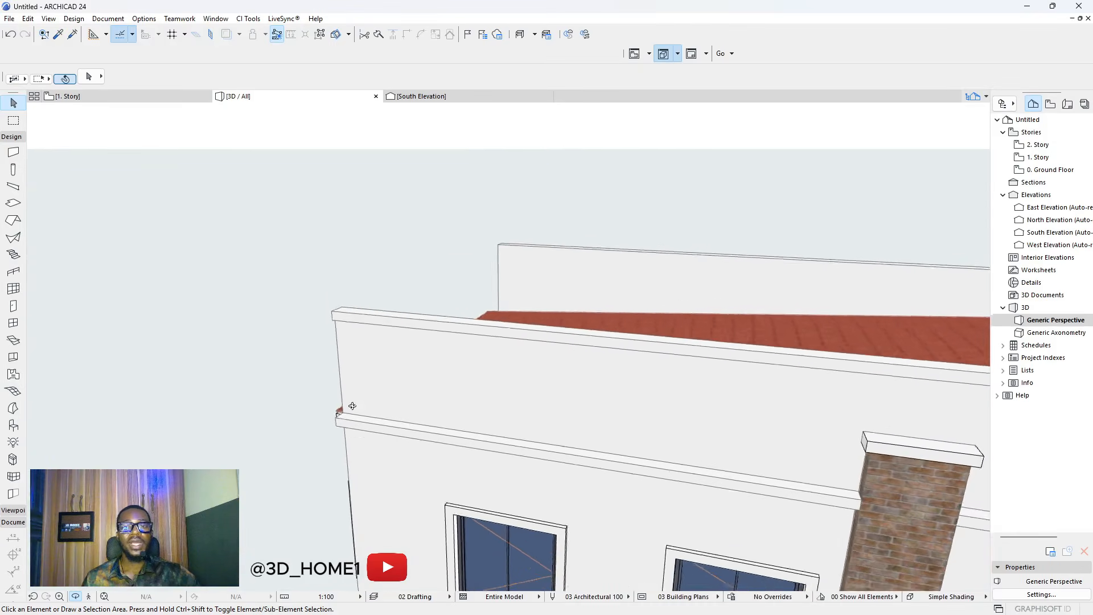
scroll(352, 406, "down", 8)
middle_click_drag(313, 378, 654, 508, "shift")
scroll(548, 294, "up", 3)
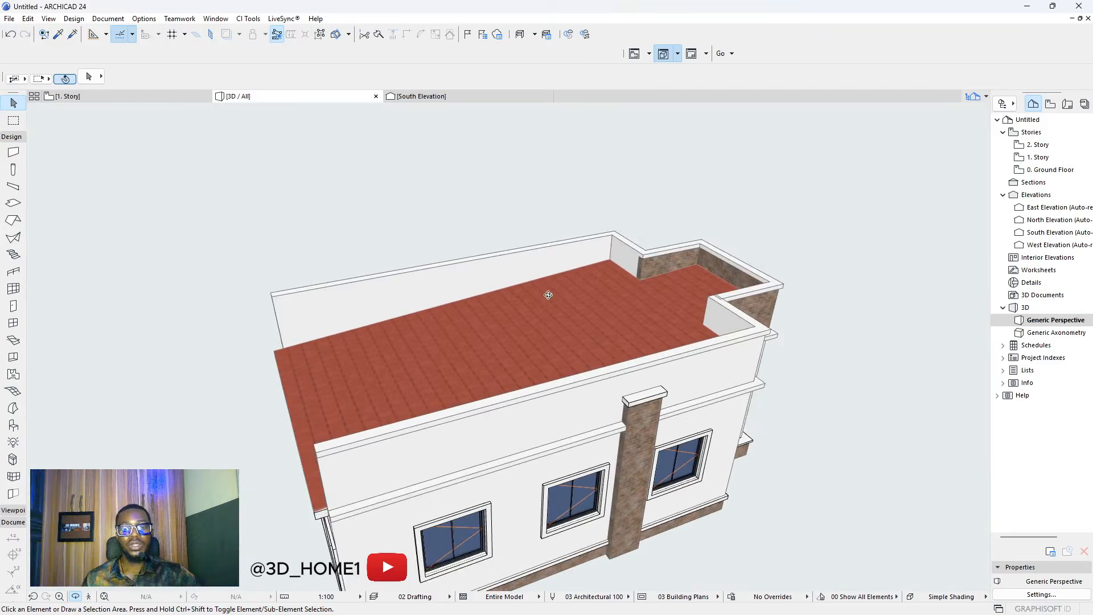
left_click(567, 320)
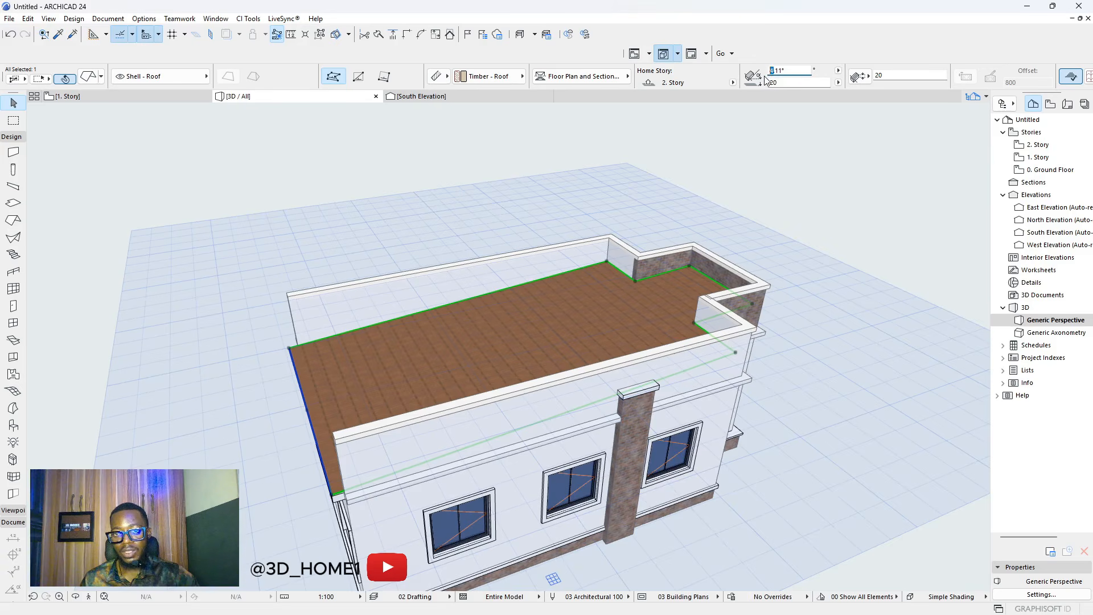
left_click(783, 159)
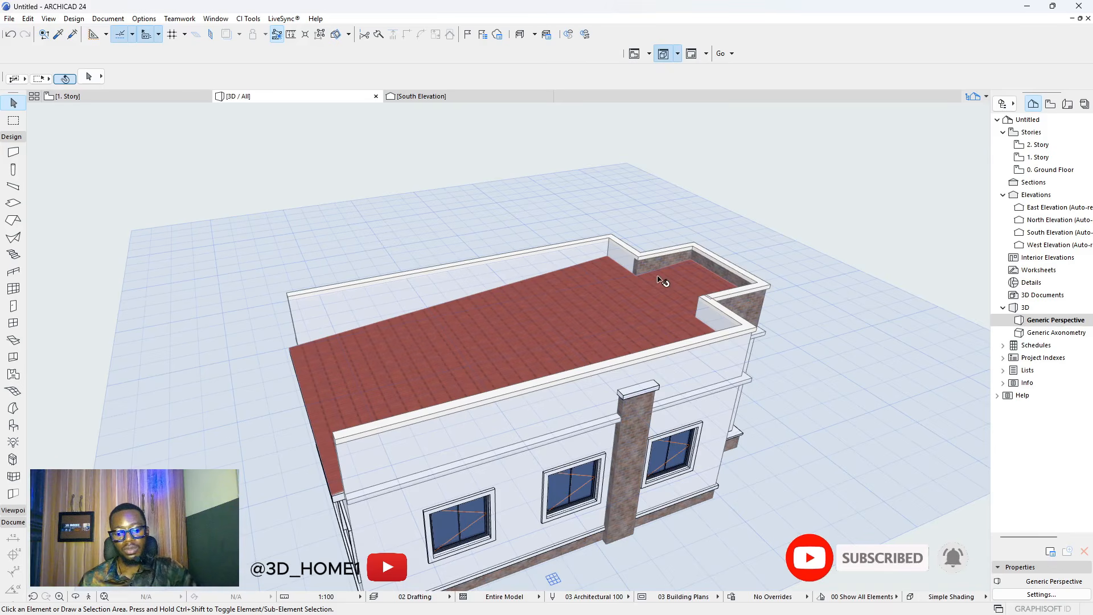
middle_click_drag(658, 279, 507, 289, "shift")
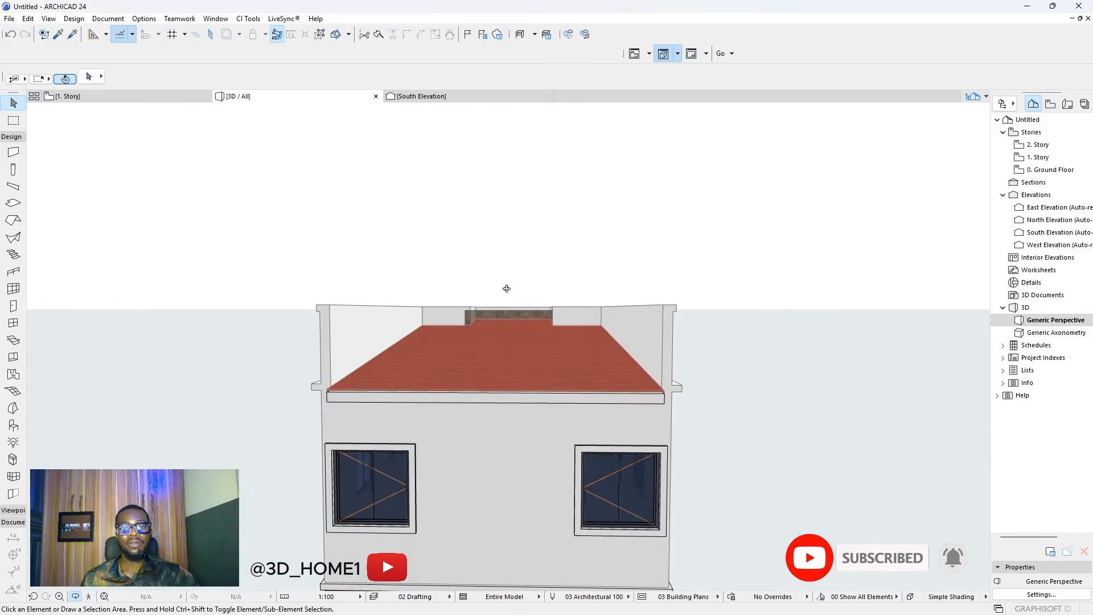
scroll(506, 289, "up", 3)
middle_click_drag(534, 347, 393, 283, "shift")
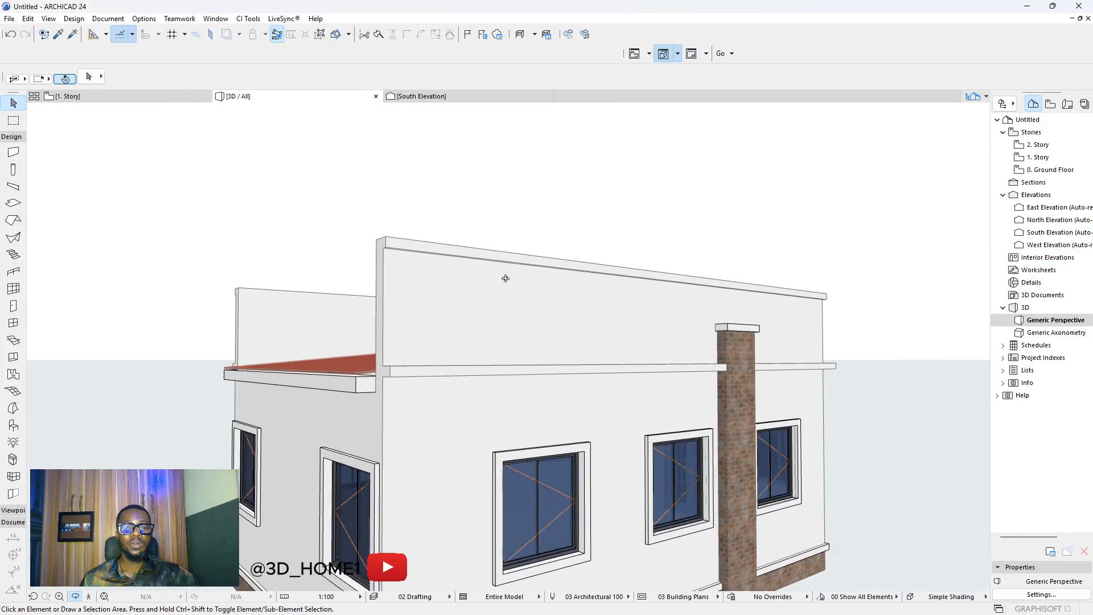
- Inspect the finished building's exterior from the rear, sides and front, checking the parapets, brickwork, chimney and entrance
middle_click_drag(505, 279, 281, 283, "shift")
scroll(281, 283, "down", 3)
middle_click_drag(412, 376, 479, 301, "shift")
scroll(388, 299, "up", 2)
scroll(520, 271, "up", 2)
middle_click_drag(520, 271, 443, 342, "shift")
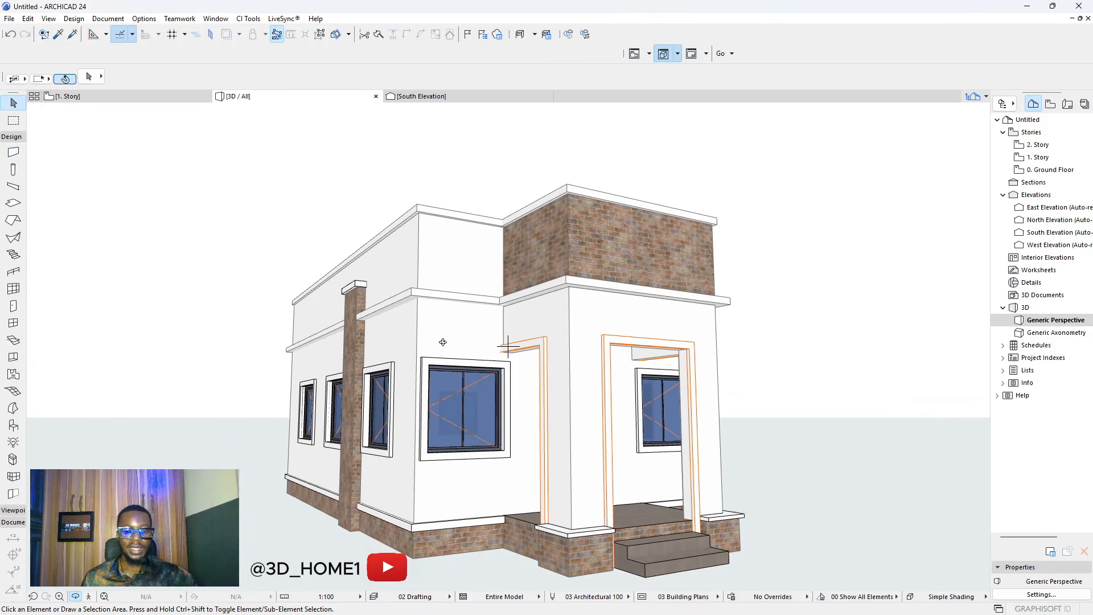
scroll(558, 405, "up", 1)
scroll(558, 405, "down", 2)
middle_click_drag(575, 387, 549, 401, "shift")
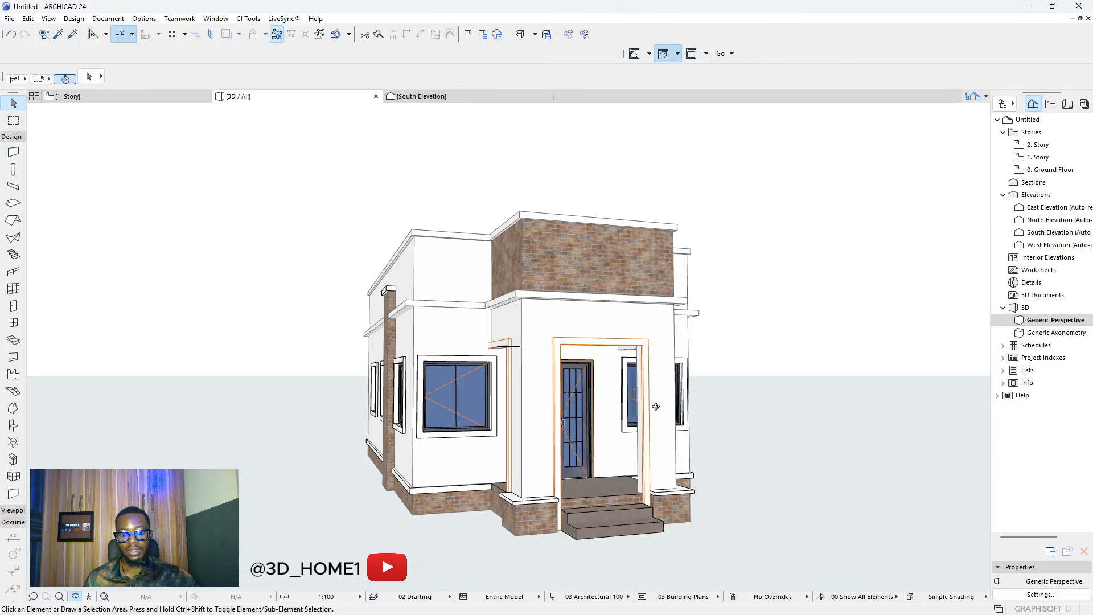
middle_click_drag(656, 404, 502, 392, "shift")
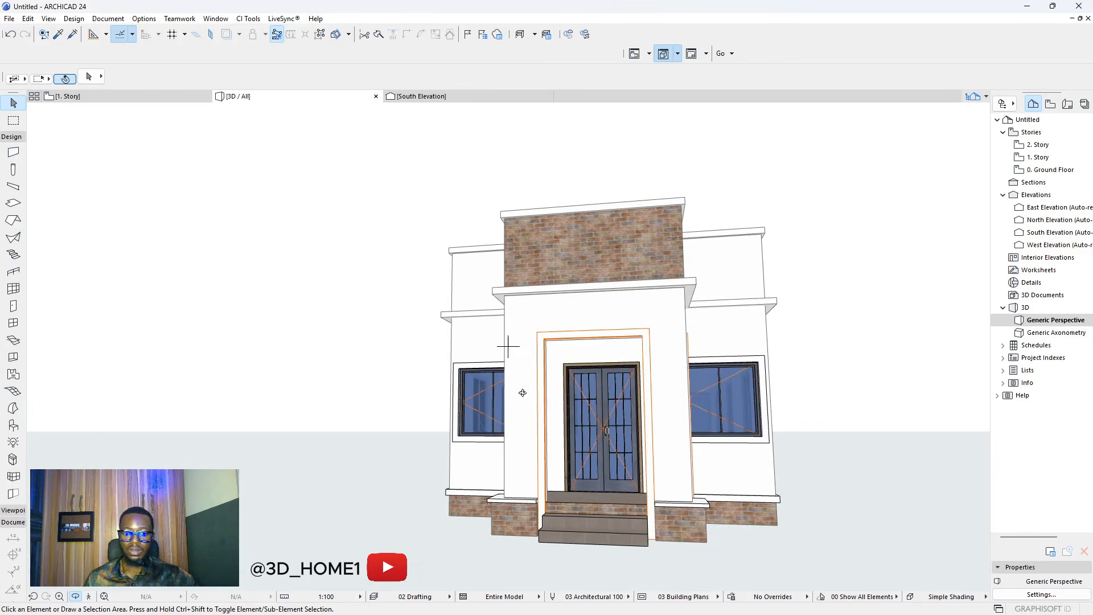
middle_click_drag(545, 440, 810, 423, "shift")
middle_click_drag(837, 386, 579, 354, "shift")
- Start saving the project and browse to the ArchiCAD folder inside Documents, DOCUMENT, ALL
key("ctrl+s")
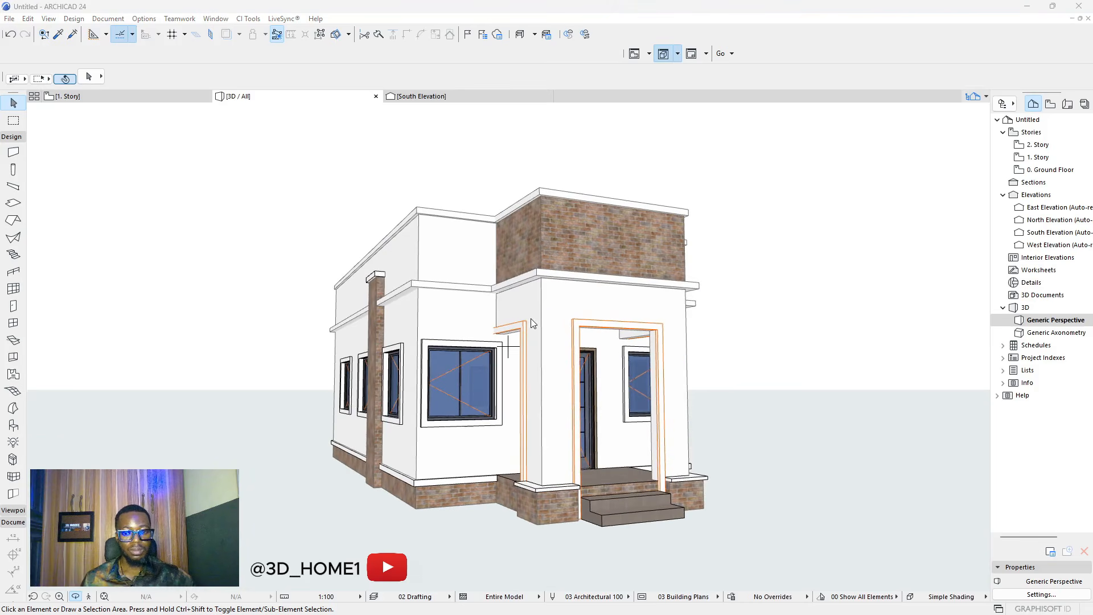
key("Escape")
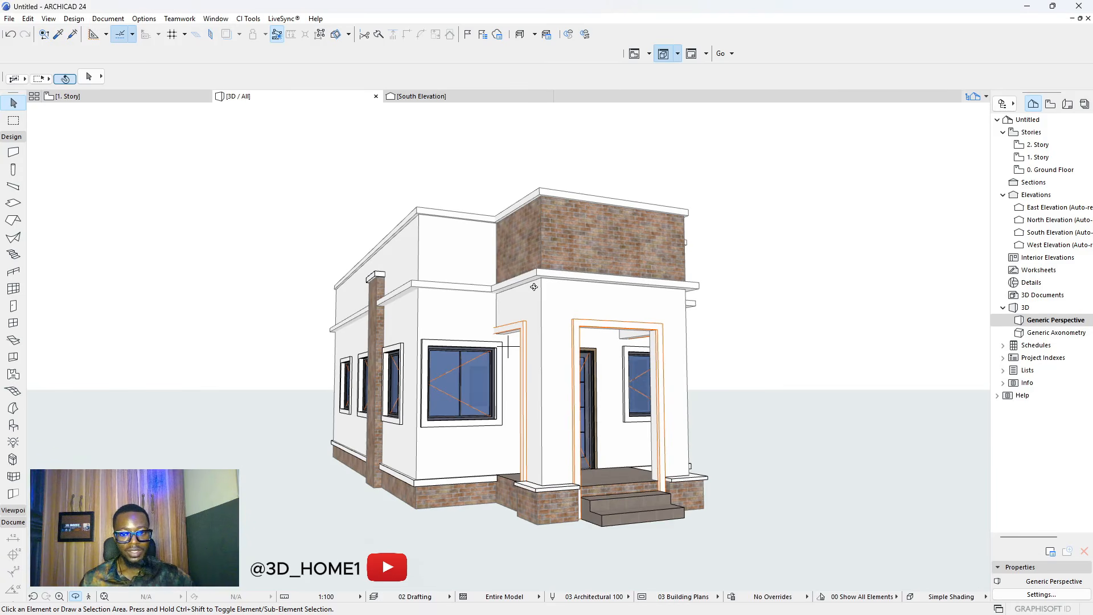
key("ctrl+s")
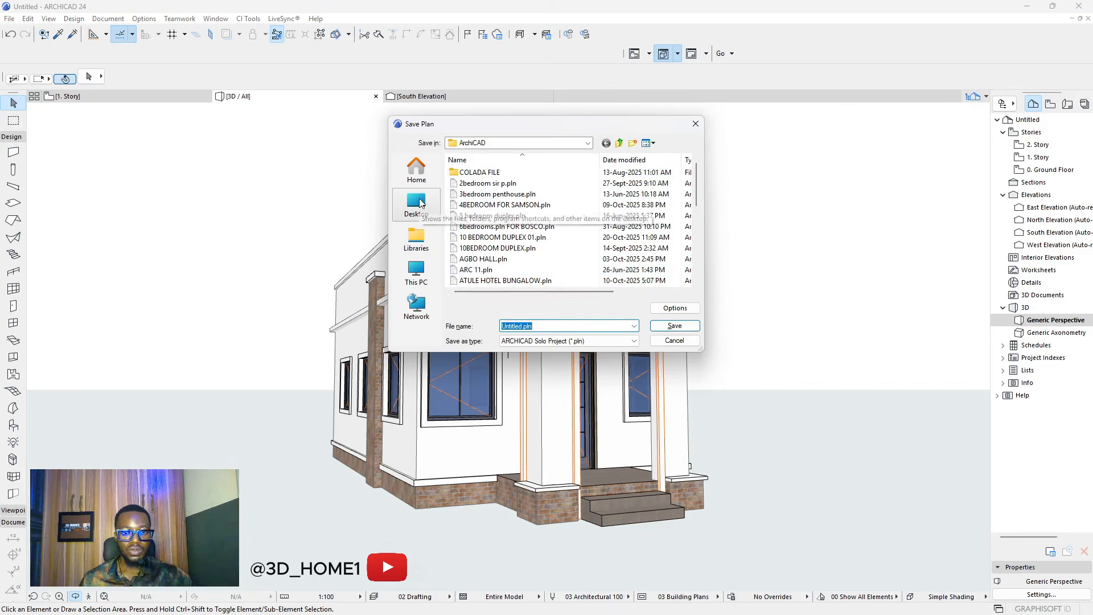
left_click(416, 170)
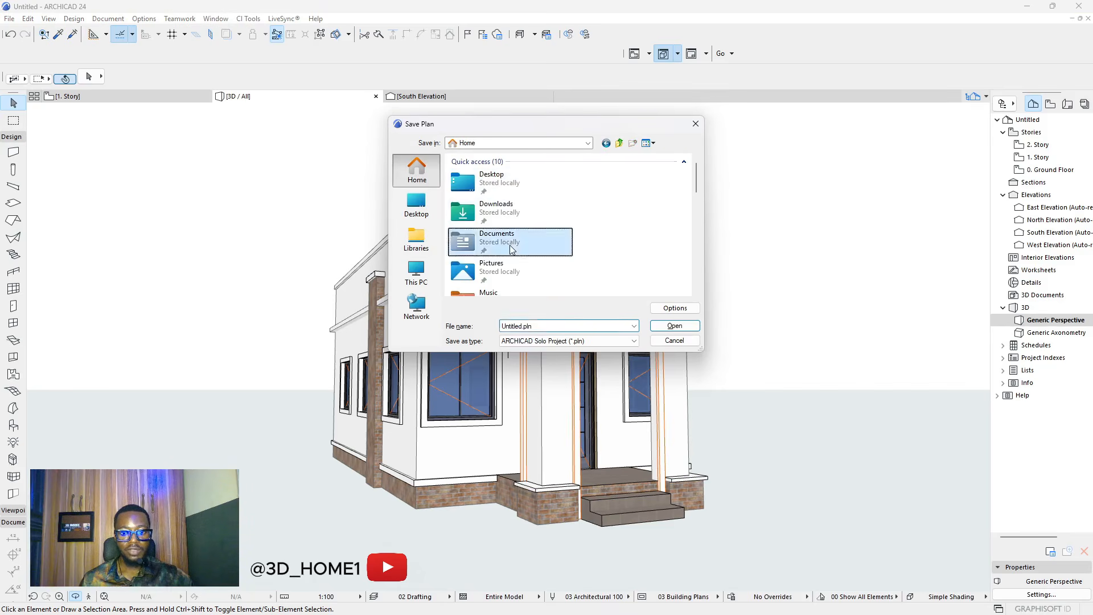
double_click(490, 239)
double_click(487, 257)
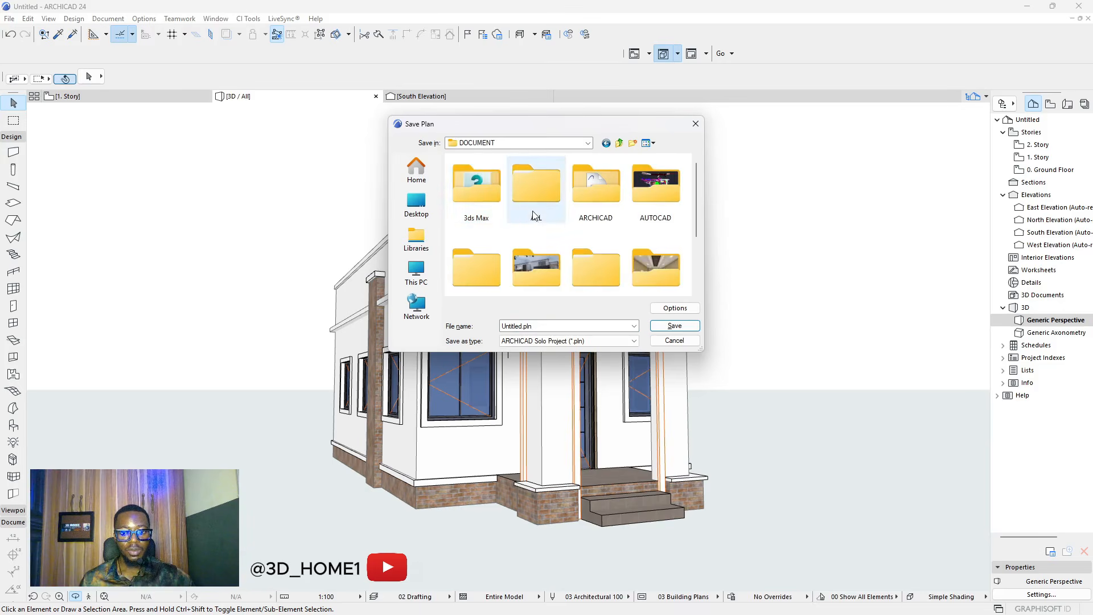
double_click(487, 180)
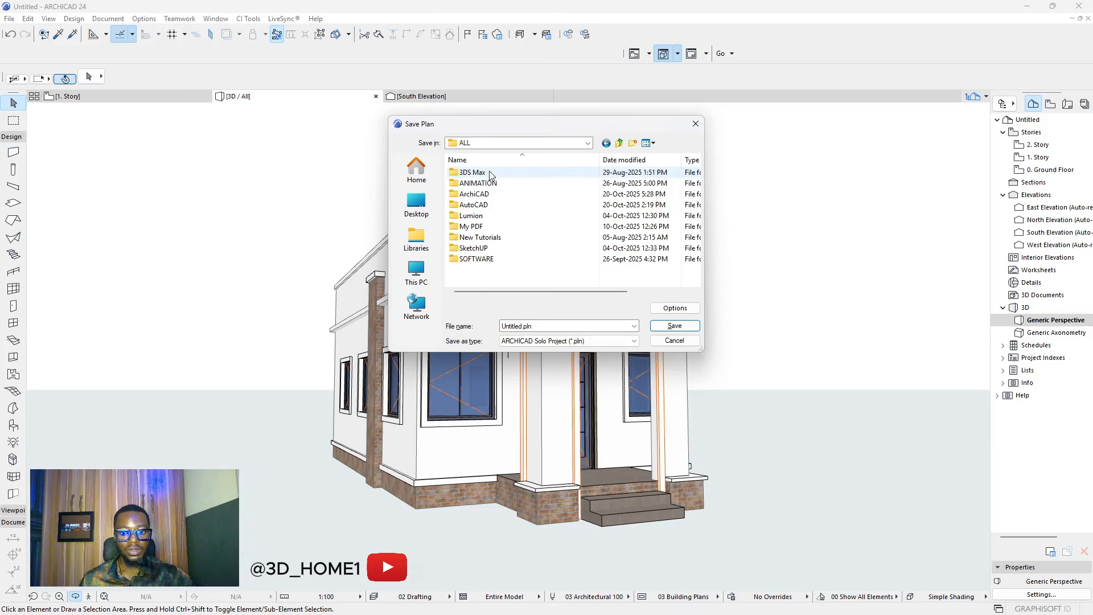
double_click(470, 196)
- Name the project file SCHOOL HALL and save it as an ARCHICAD Solo Project
double_click(534, 326)
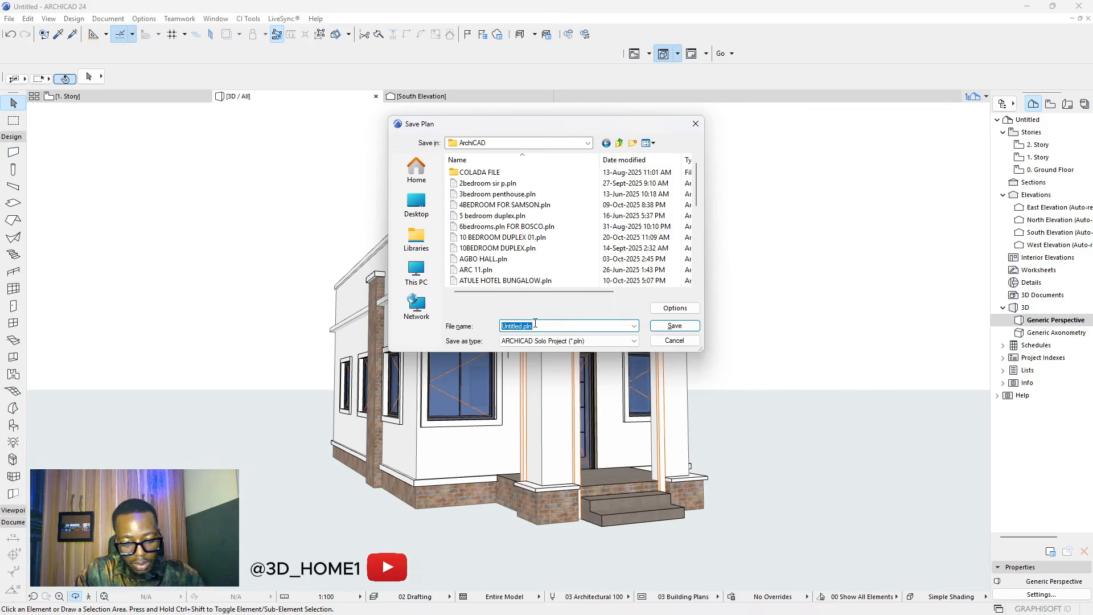
type("SH")
key("BackSpace")
type("CHOOL HALL")
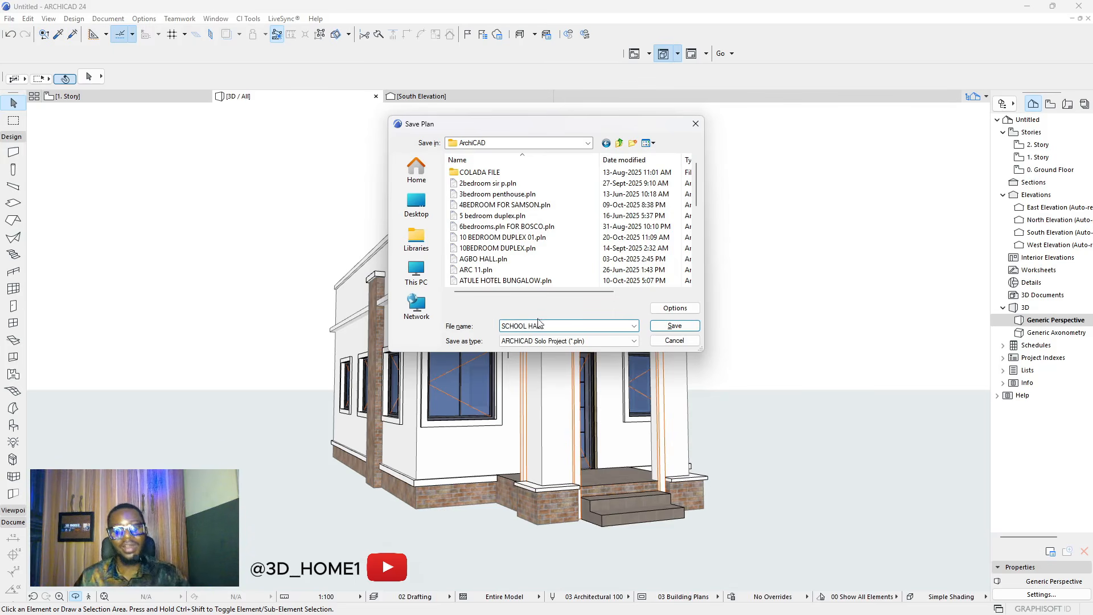
left_click(675, 327)
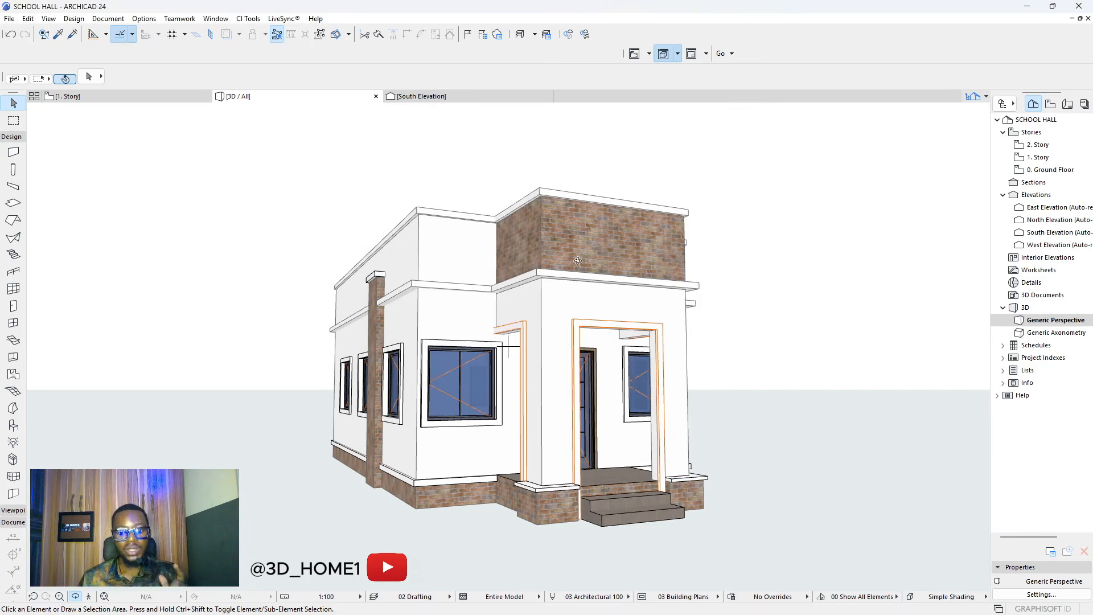
- Show the 1. Story plan, switch to File Explorer, dismiss the HP printer invitation and open the ALL folder inside DOCUMENT
left_click(98, 94)
scroll(568, 391, "down", 5)
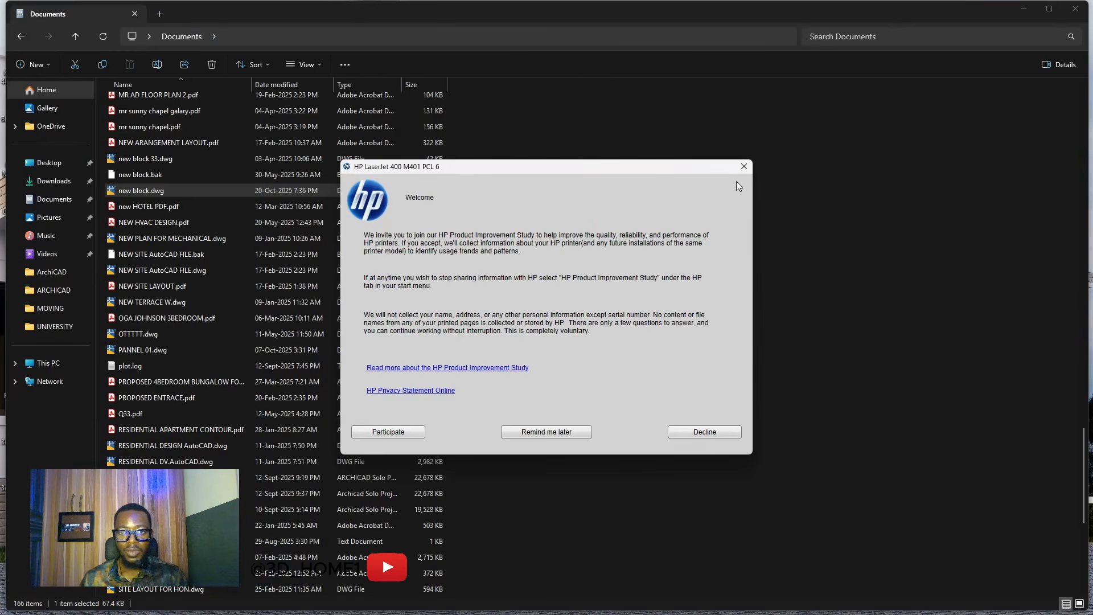
left_click(744, 166)
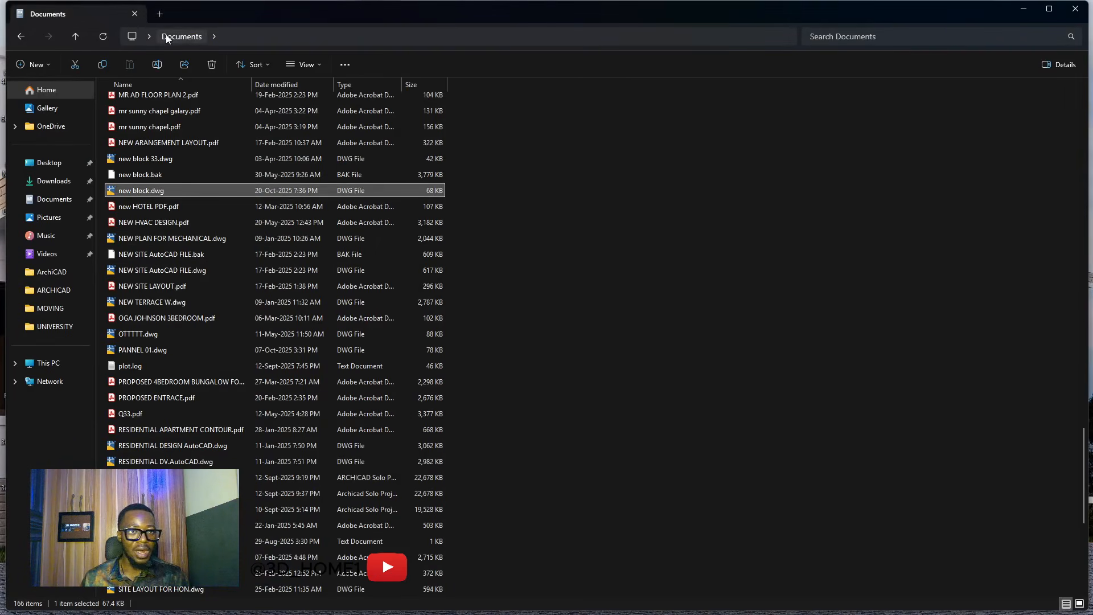
scroll(188, 177, "up", 15)
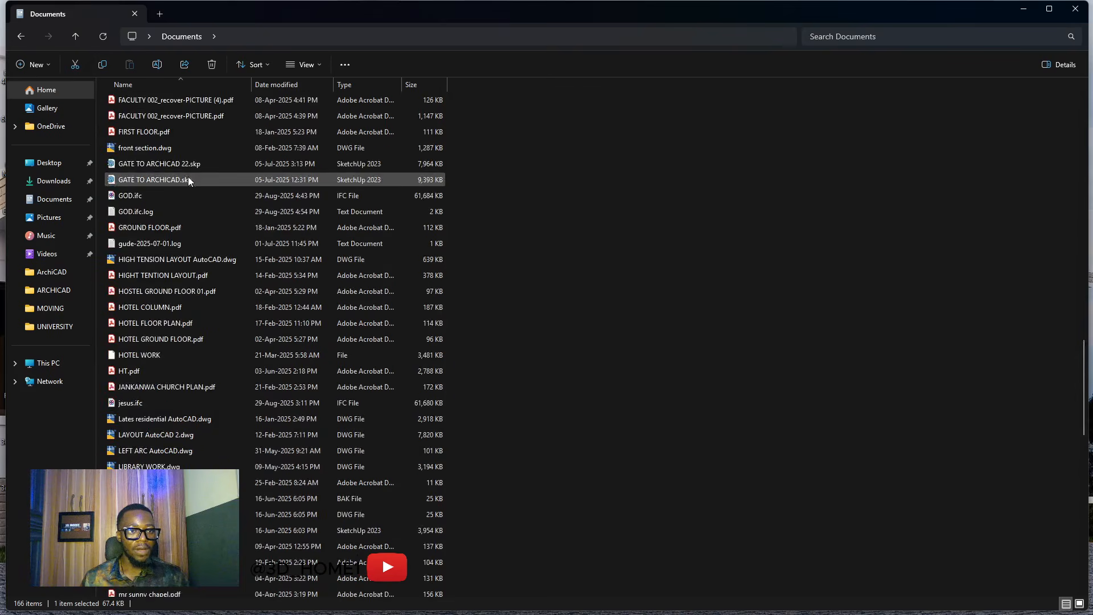
scroll(180, 187, "up", 10)
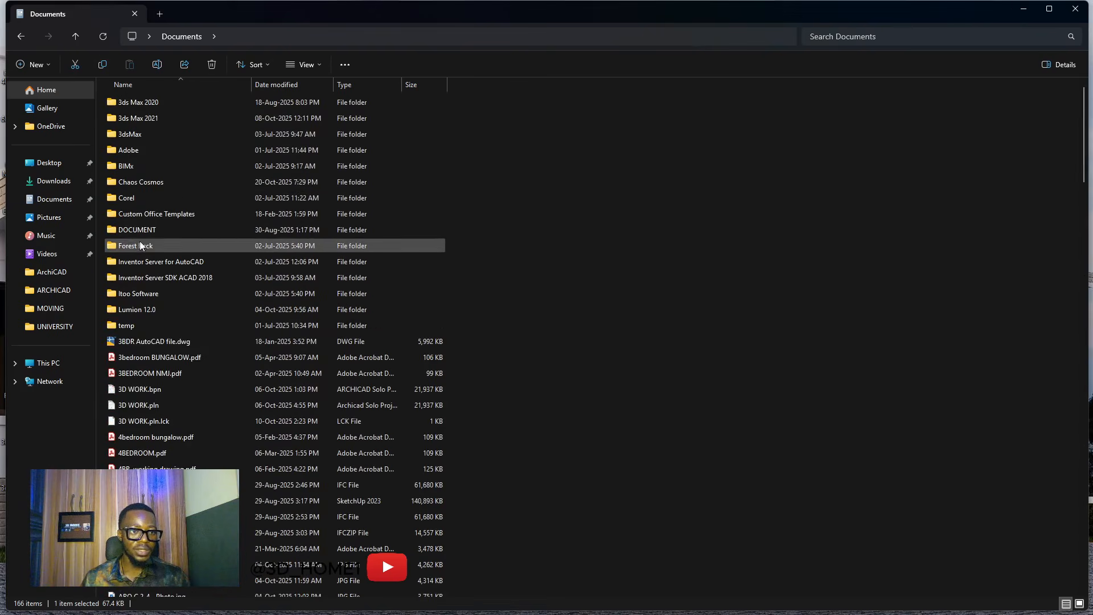
left_click(142, 231)
double_click(143, 233)
double_click(149, 120)
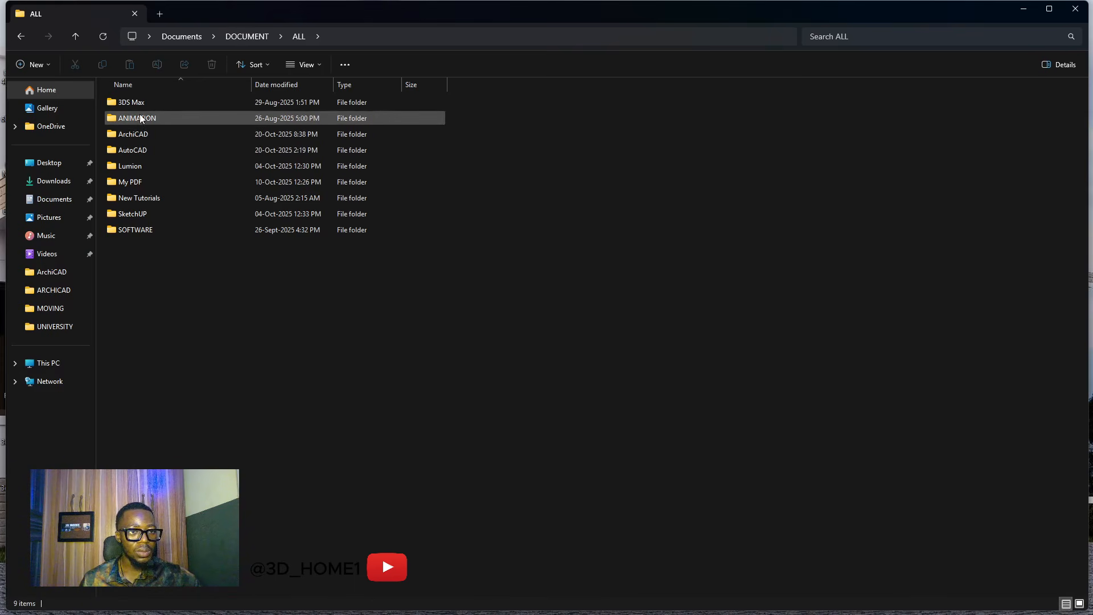
- Open the M folder inside SketchUP and display its files as large thumbnails
double_click(139, 213)
left_click(145, 105)
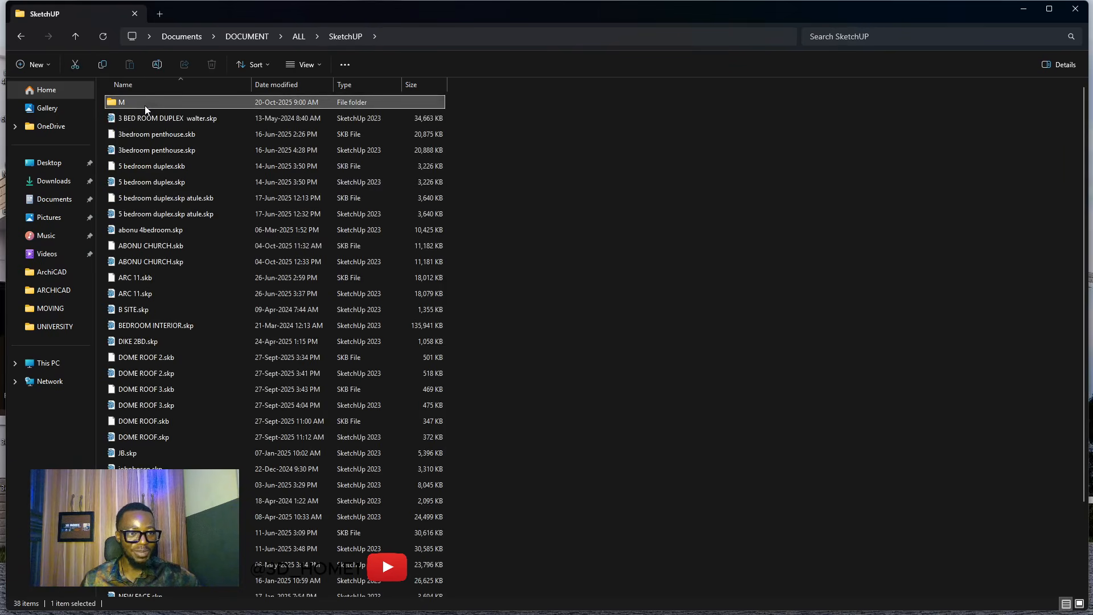
double_click(144, 105)
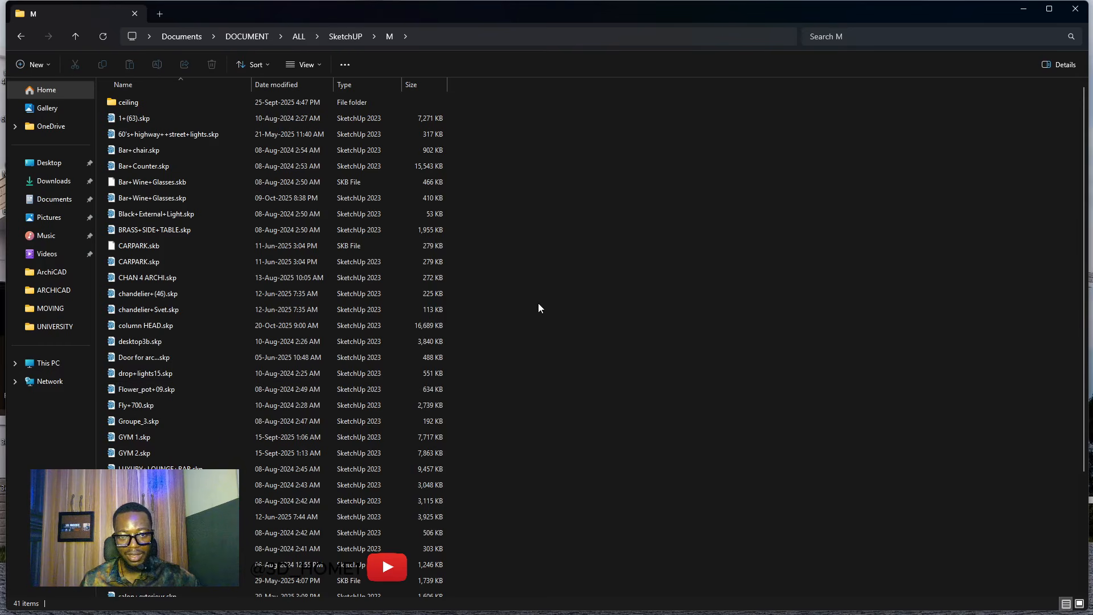
key("ctrl+shift+2")
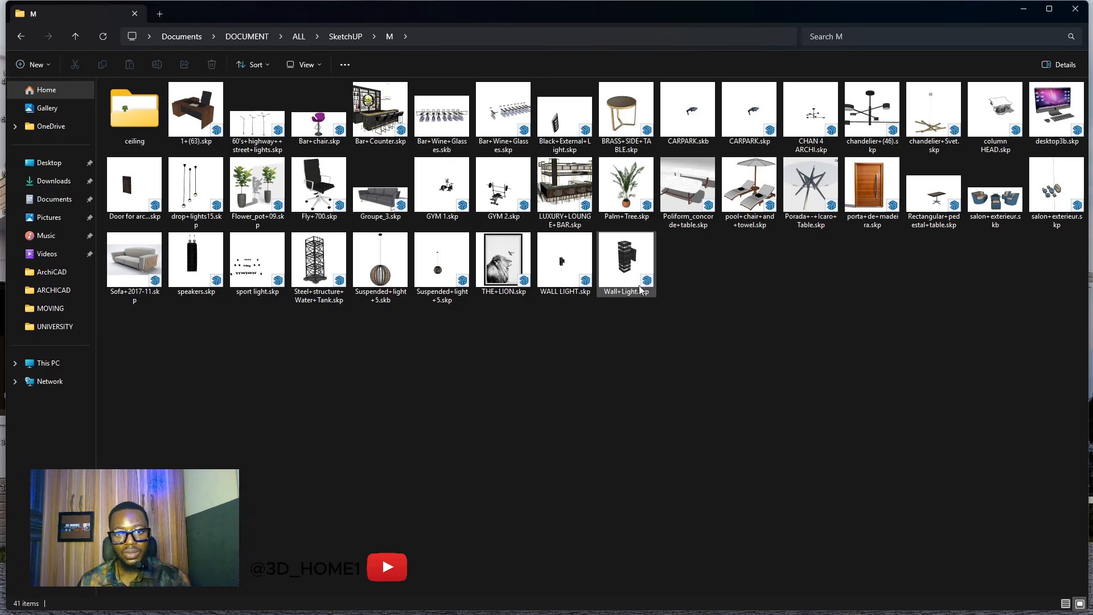
- Try to import Wall+Light.skp into the 1. Story plan in ARCHICAD
mouse_move(627, 260)
left_mouse_down()
mouse_move(689, 268)
mouse_move(831, 418)
mouse_move(900, 565)
mouse_move(903, 609)
mouse_move(692, 609)
mouse_move(561, 531)
mouse_move(618, 372)
left_mouse_up()
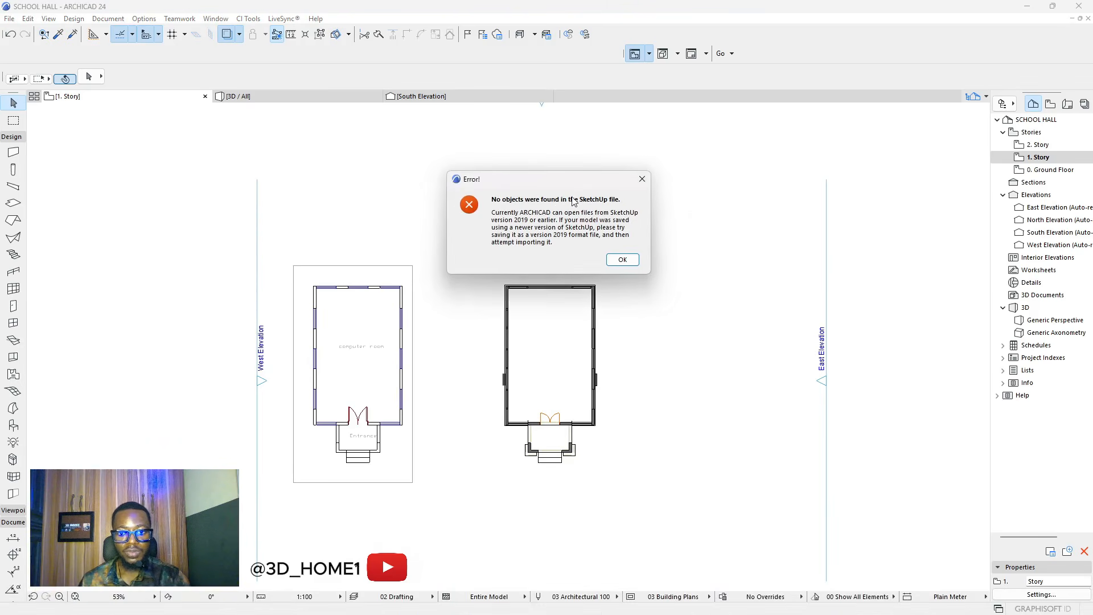
left_click(641, 180)
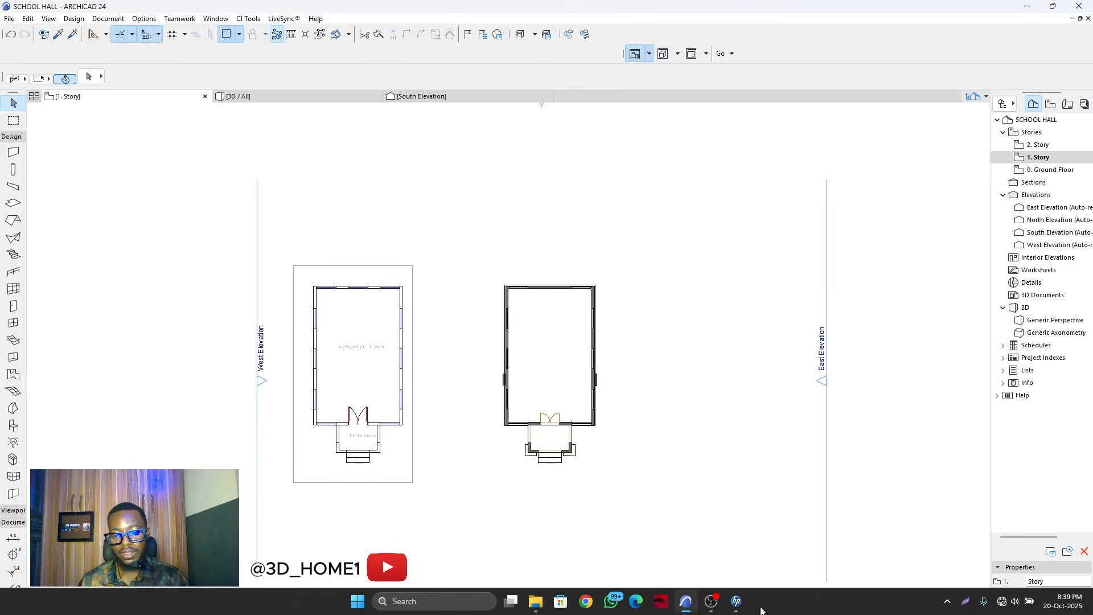
- Open Wall+Light.skp from the M folder in SketchUp and select the wall light group
mouse_move(688, 604)
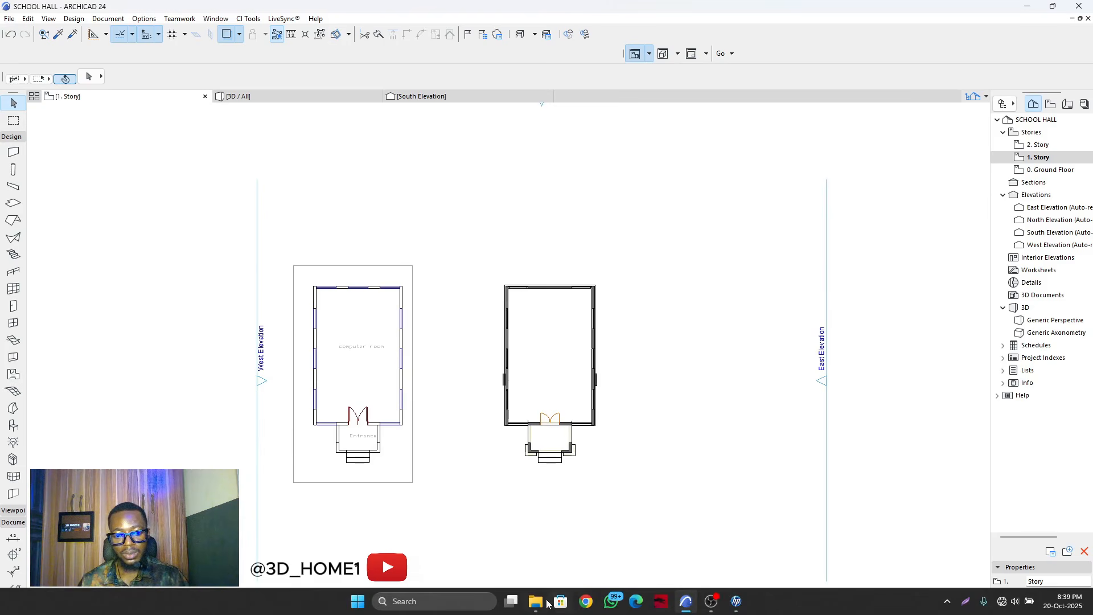
left_click(550, 549)
double_click(630, 254)
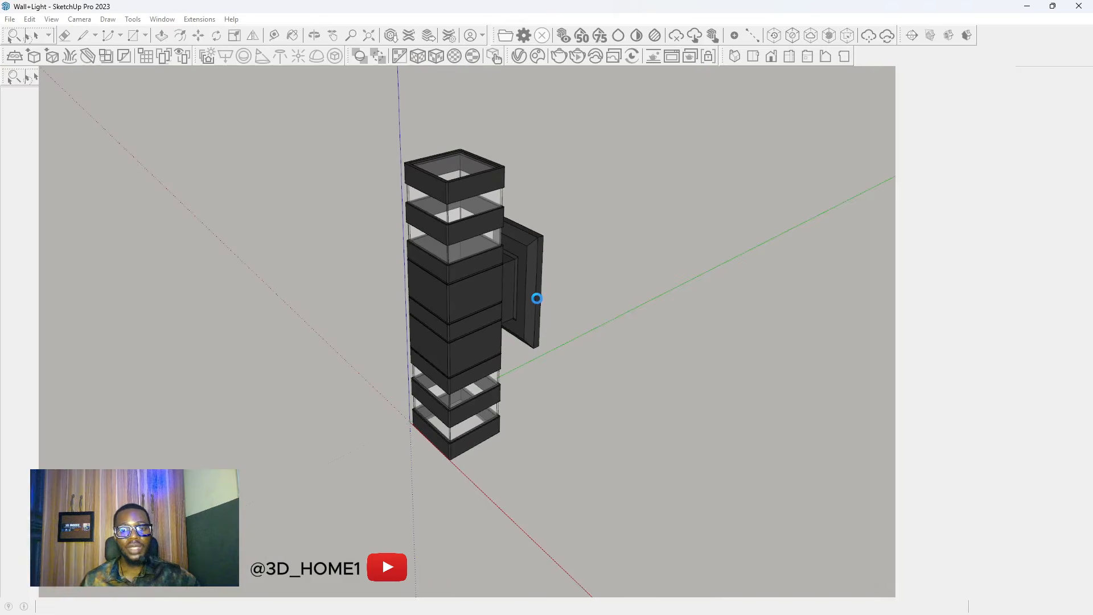
left_click(536, 304)
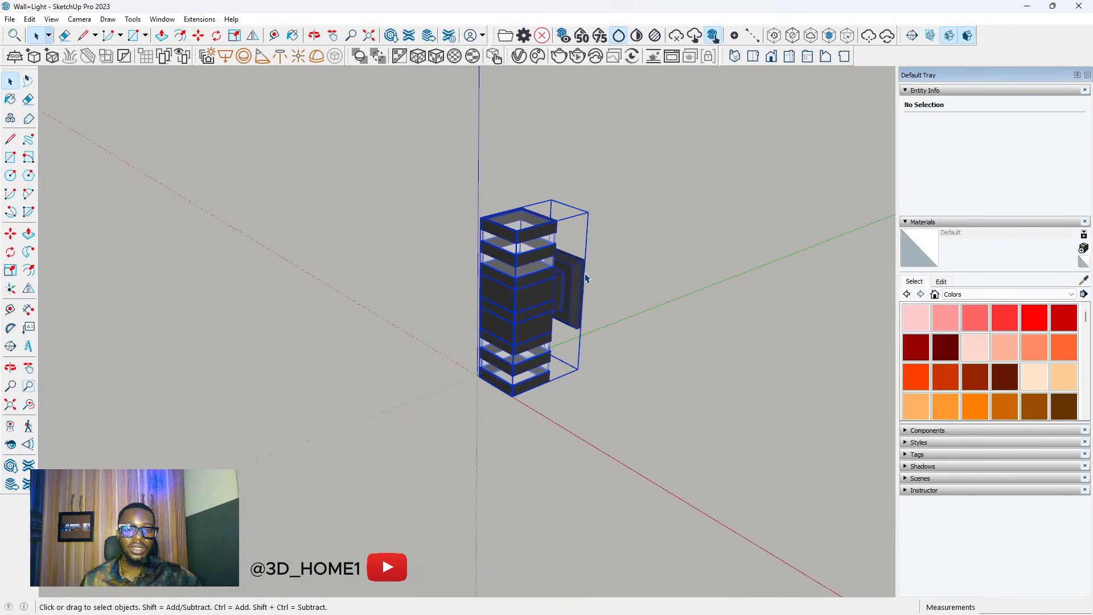
scroll(538, 284, "down", 3)
- Save the wall light model as BIG LIGHT in the M folder, using the SketchUp 2019 format
left_click(13, 19)
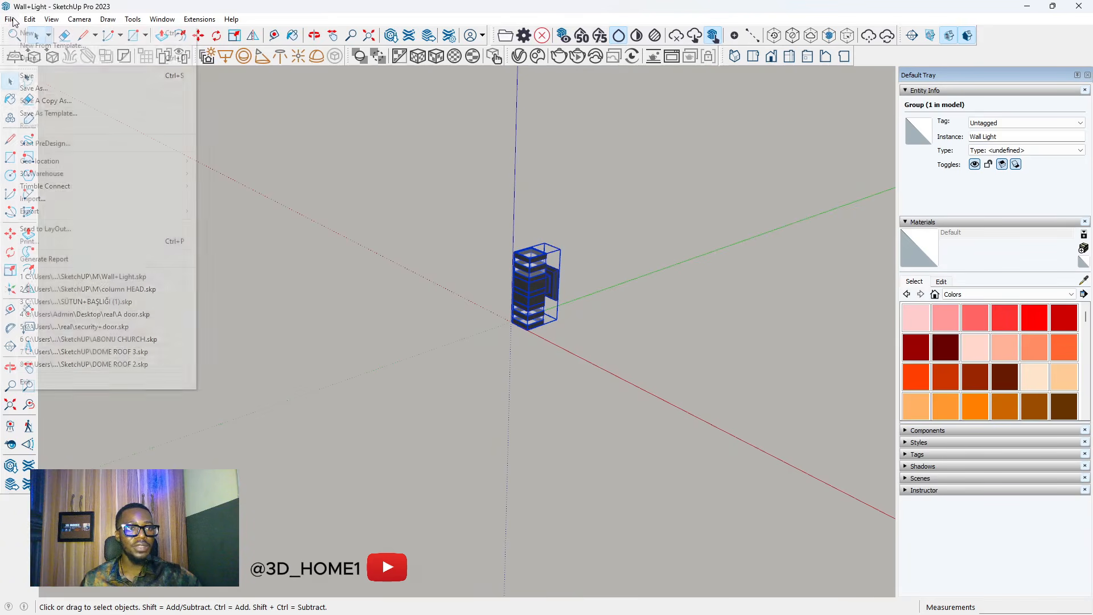
left_click(34, 88)
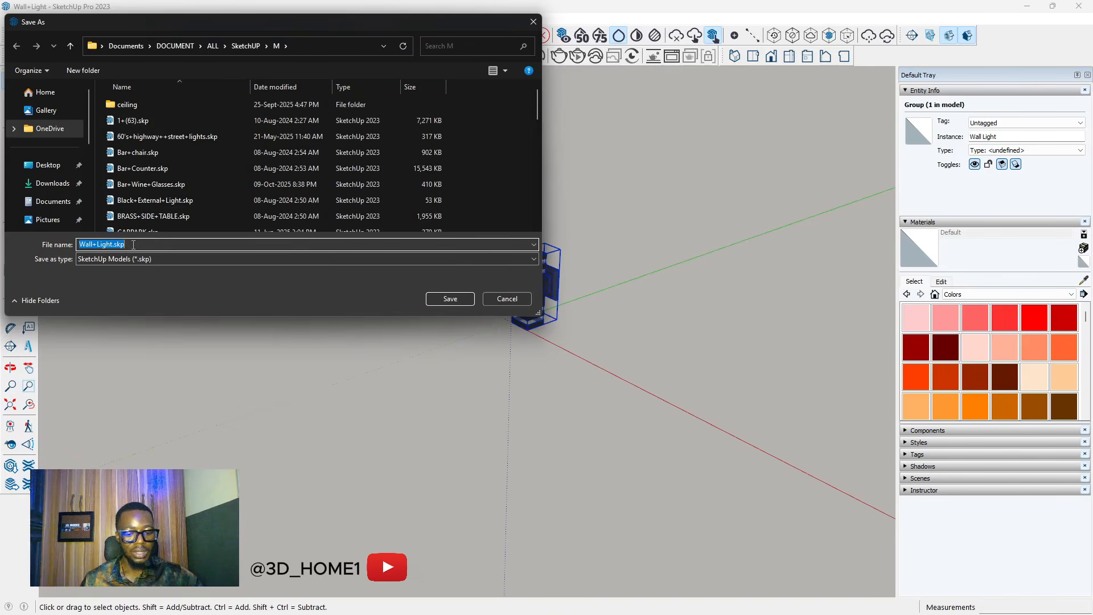
type("WA")
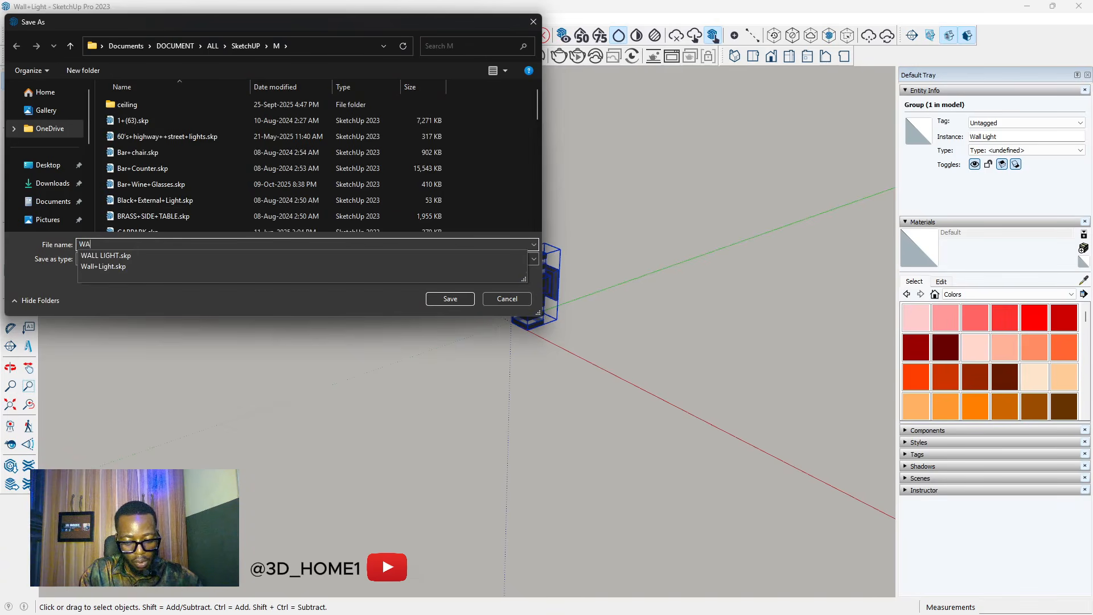
key("BackSpace")
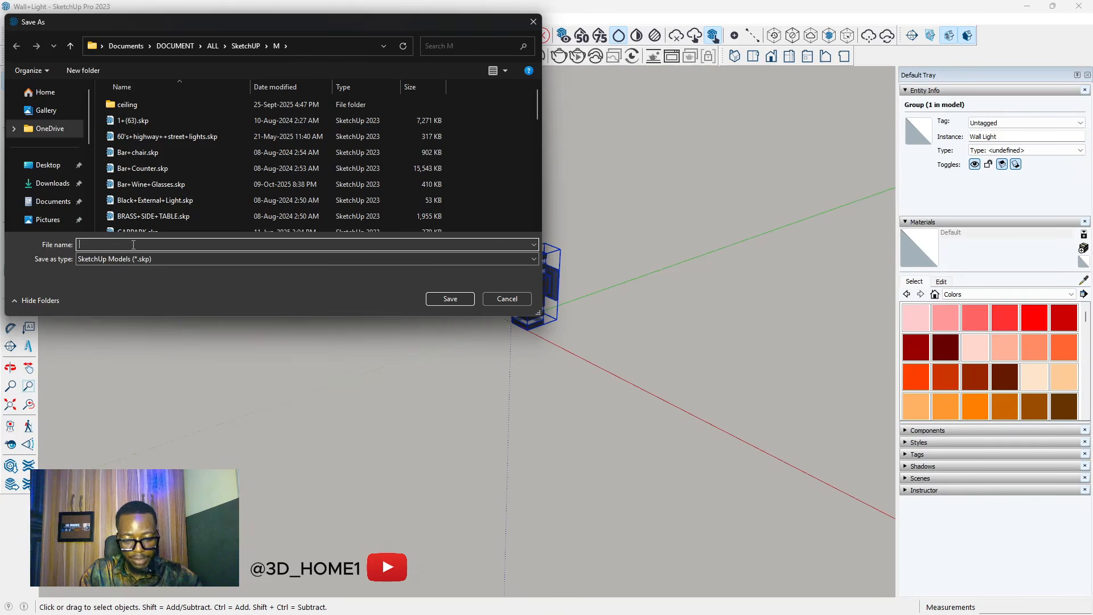
type("Bl")
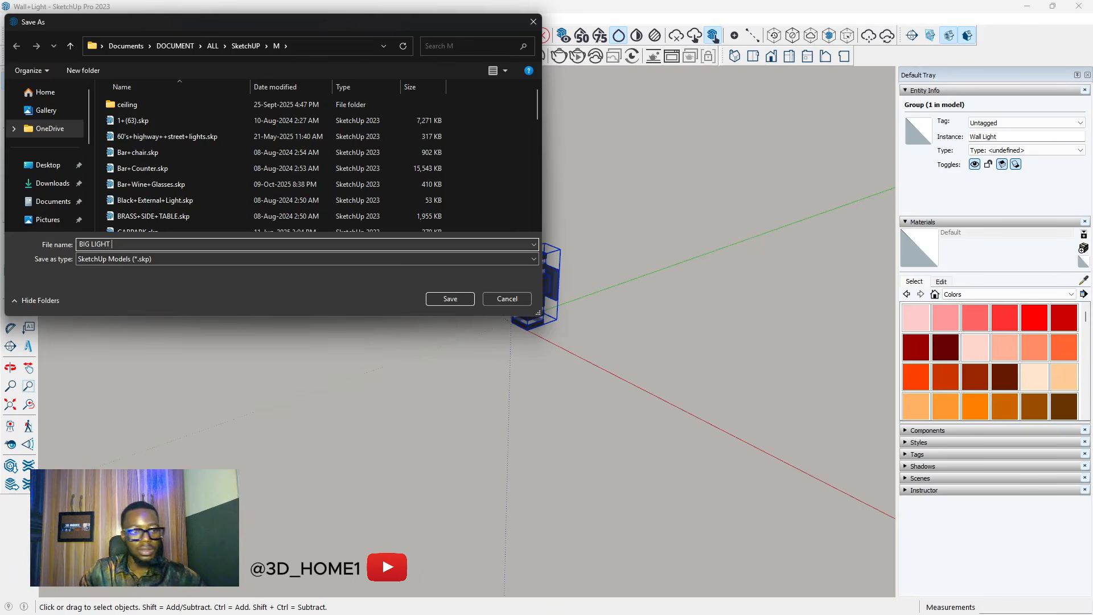
left_click(274, 259)
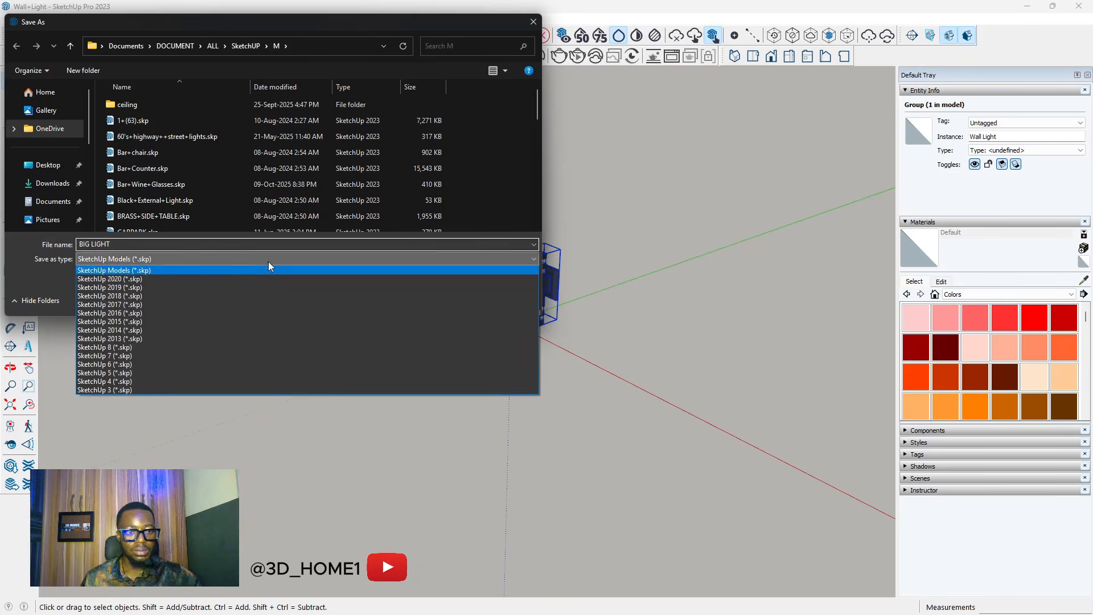
left_click(146, 287)
left_click(450, 299)
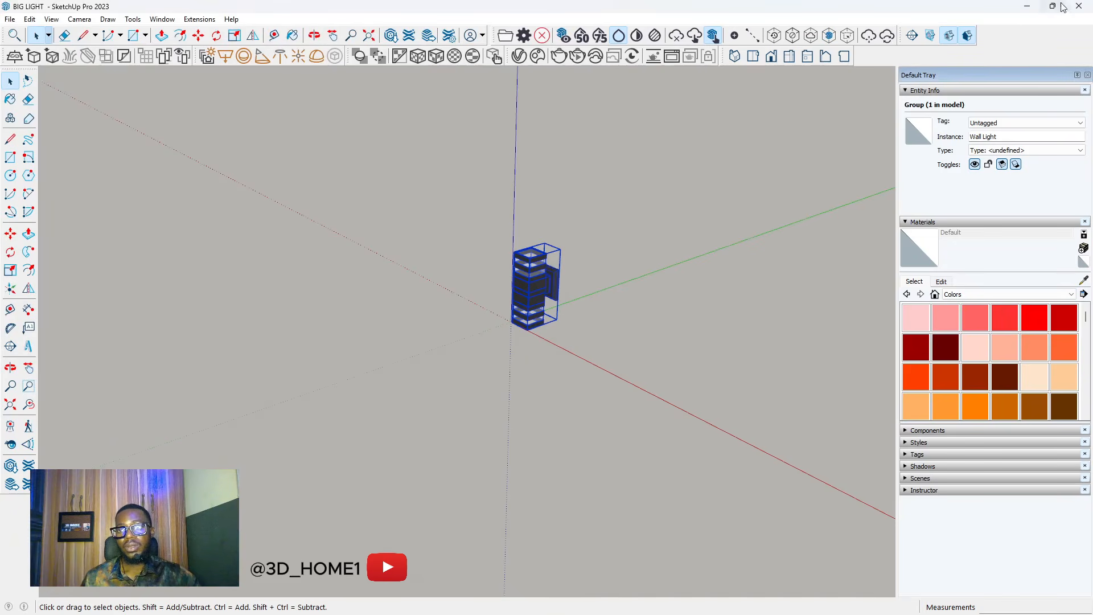
- Close SketchUp and bring BIG LIGHT.skp from the M folder into ARCHICAD's 1. Story plan, placing it in the empty area east of the building
left_click(1079, 6)
left_click(622, 373)
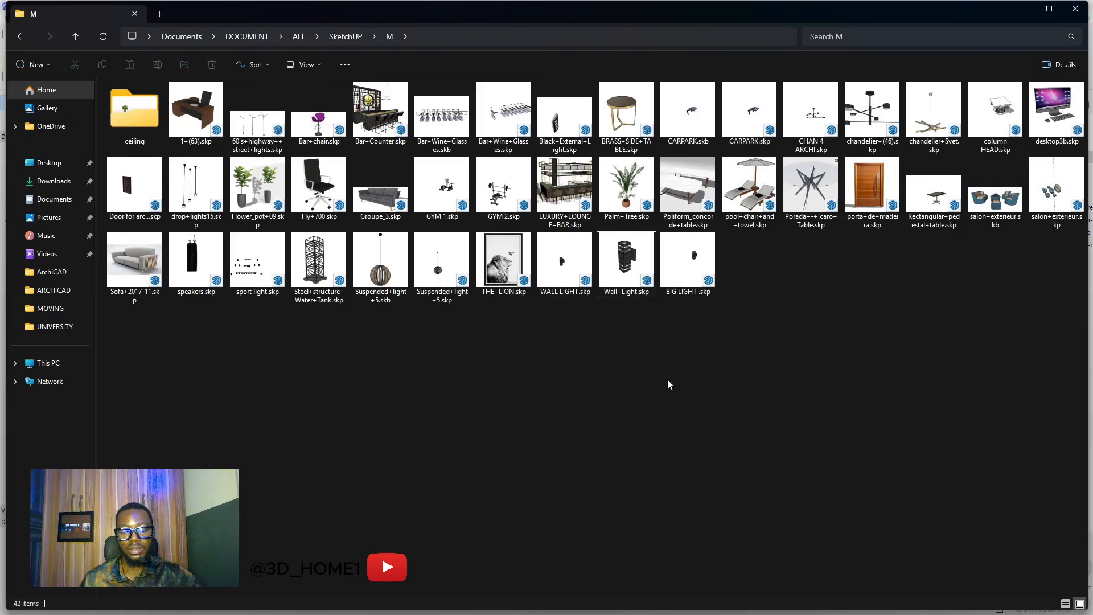
mouse_move(655, 611)
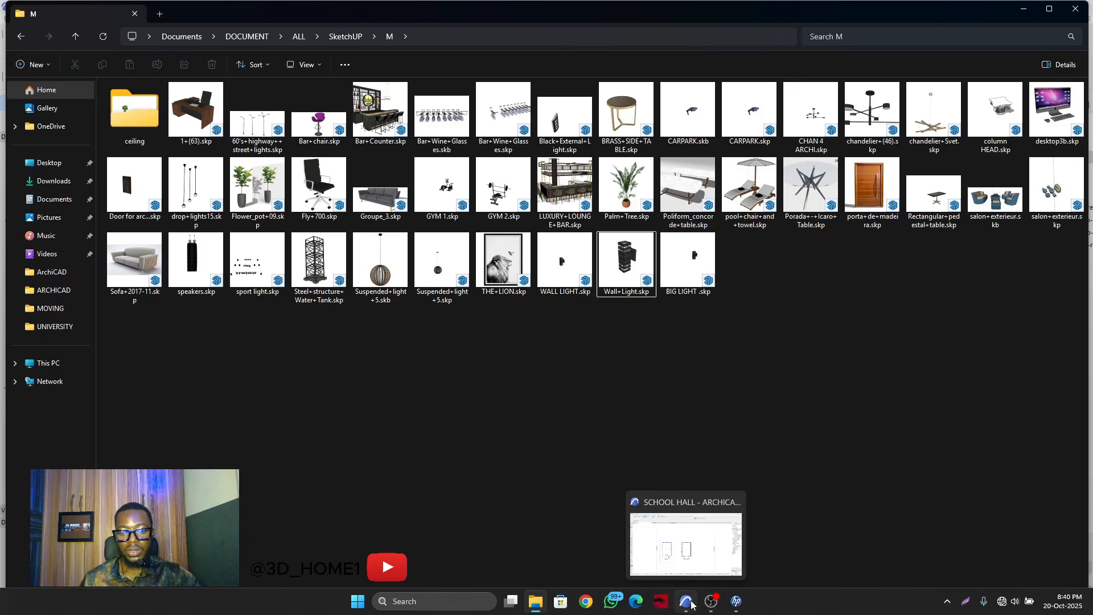
left_click_drag(691, 265, 637, 374)
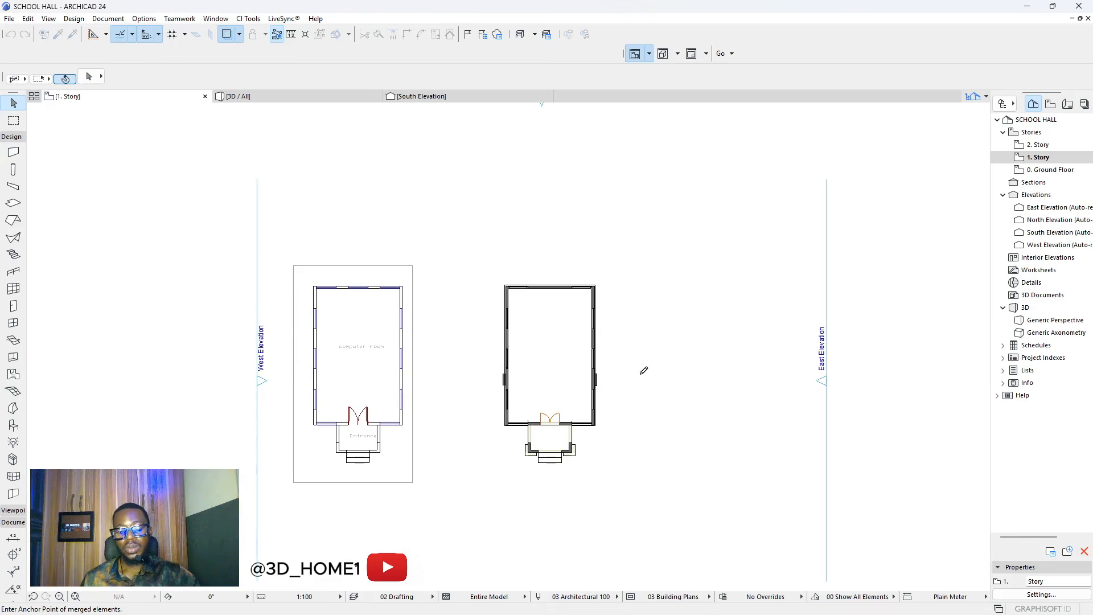
left_click(631, 393)
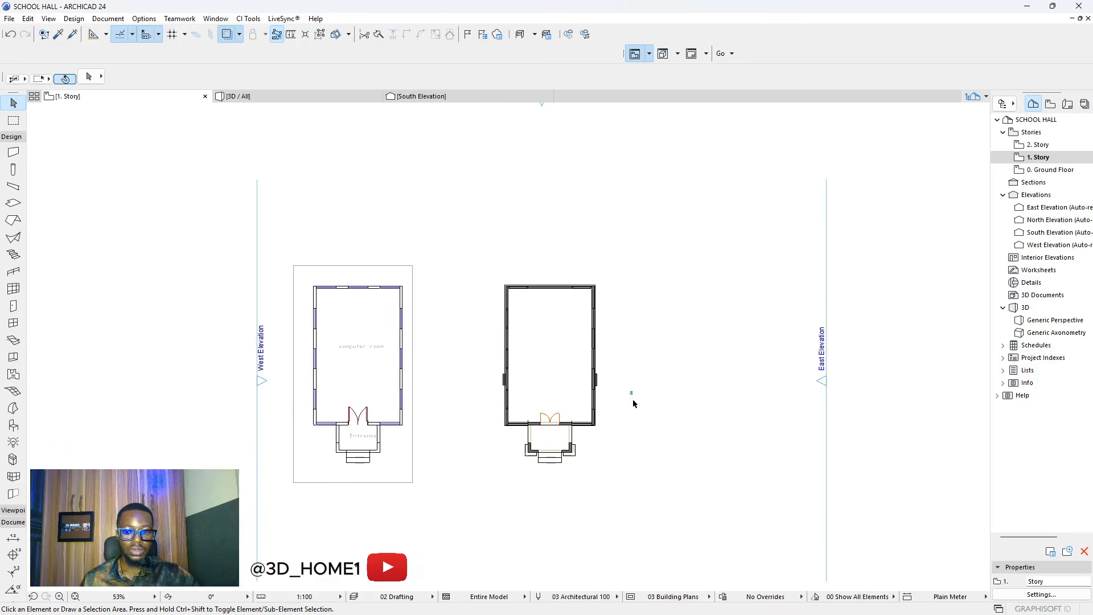
- Draw a rectangle with the Line tool around the full outline of the wall light symbol on the plan
scroll(634, 404, "up", 10)
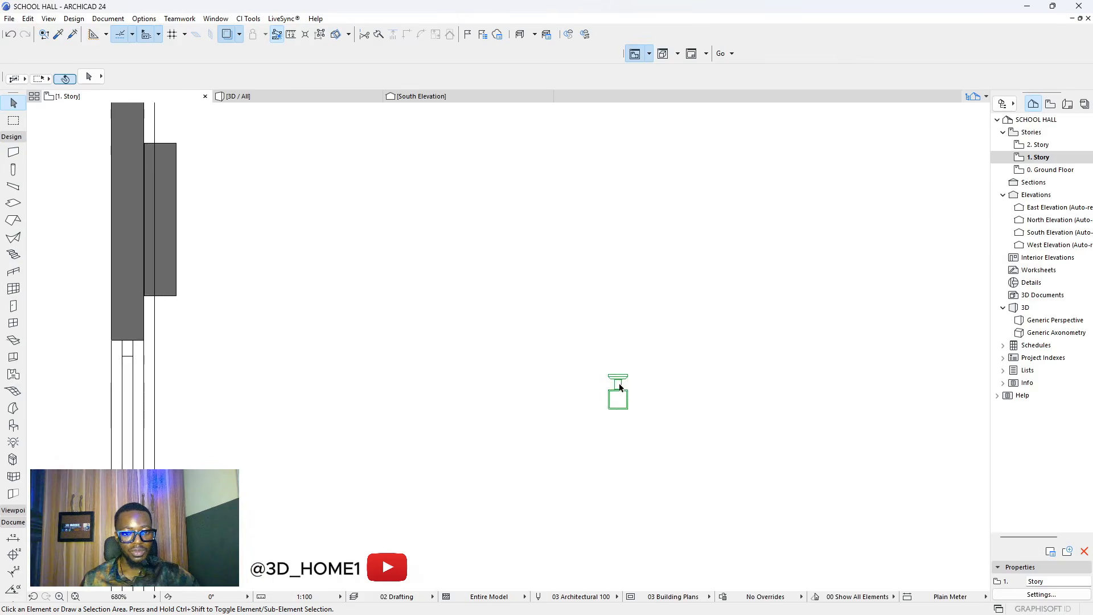
scroll(621, 387, "up", 2)
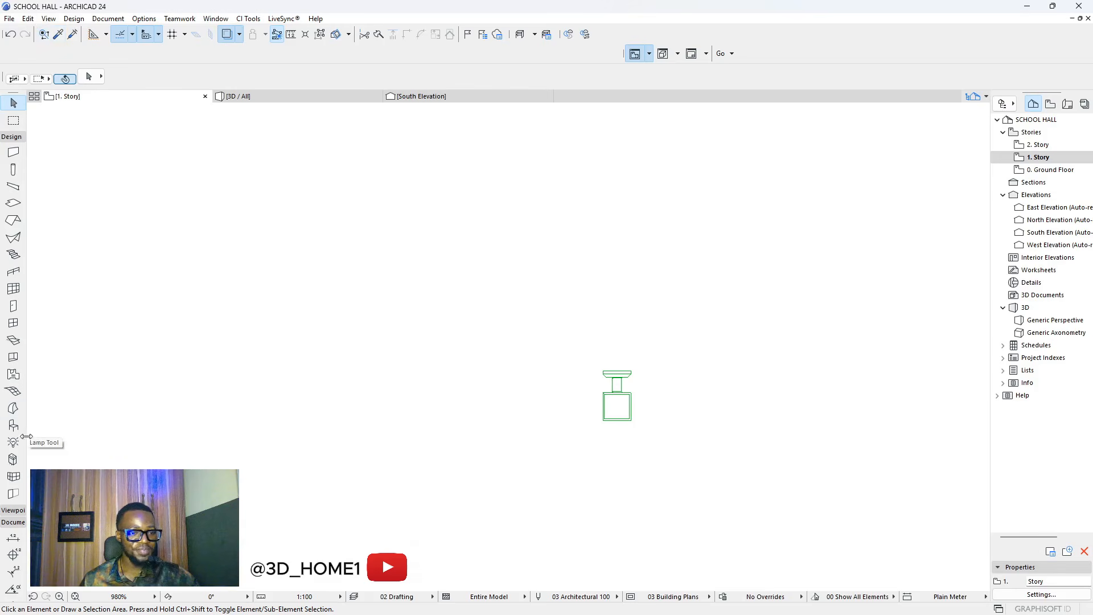
left_click(12, 137)
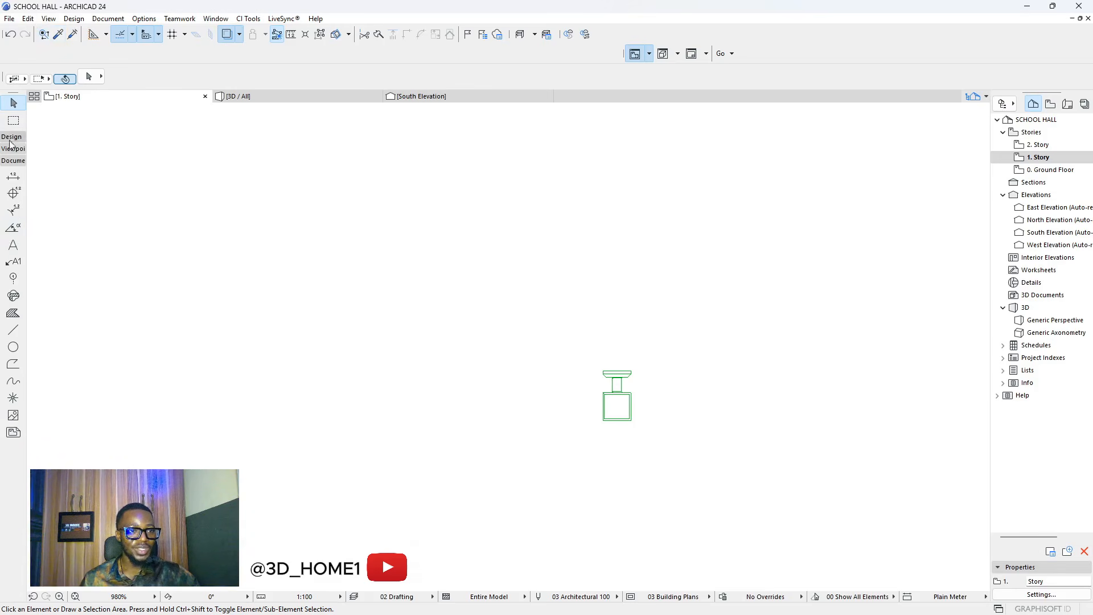
left_click(13, 330)
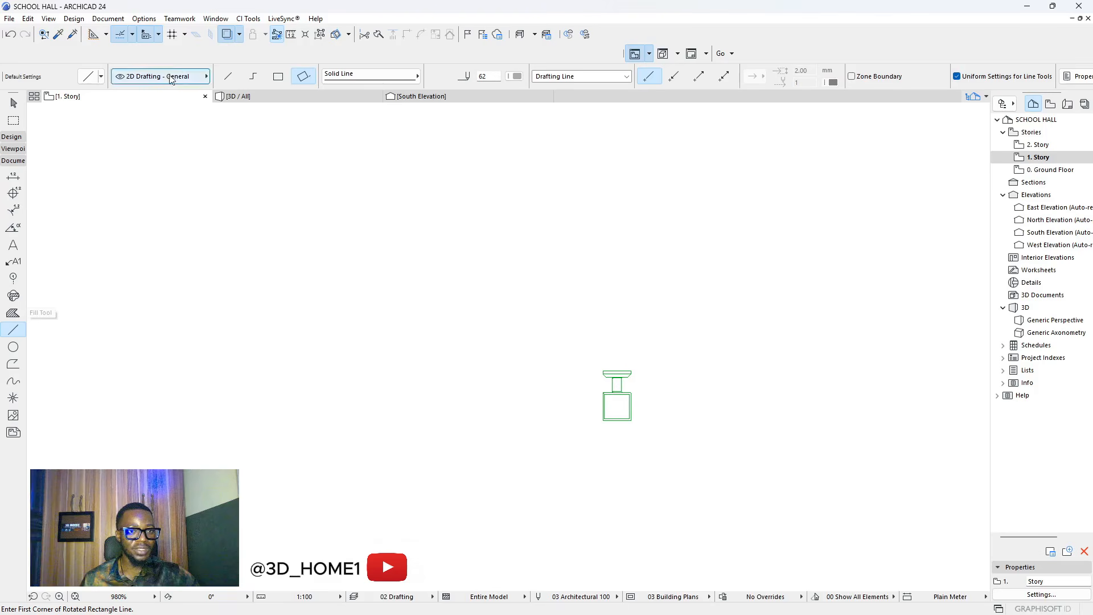
left_click(278, 75)
scroll(621, 450, "up", 3)
key("Escape")
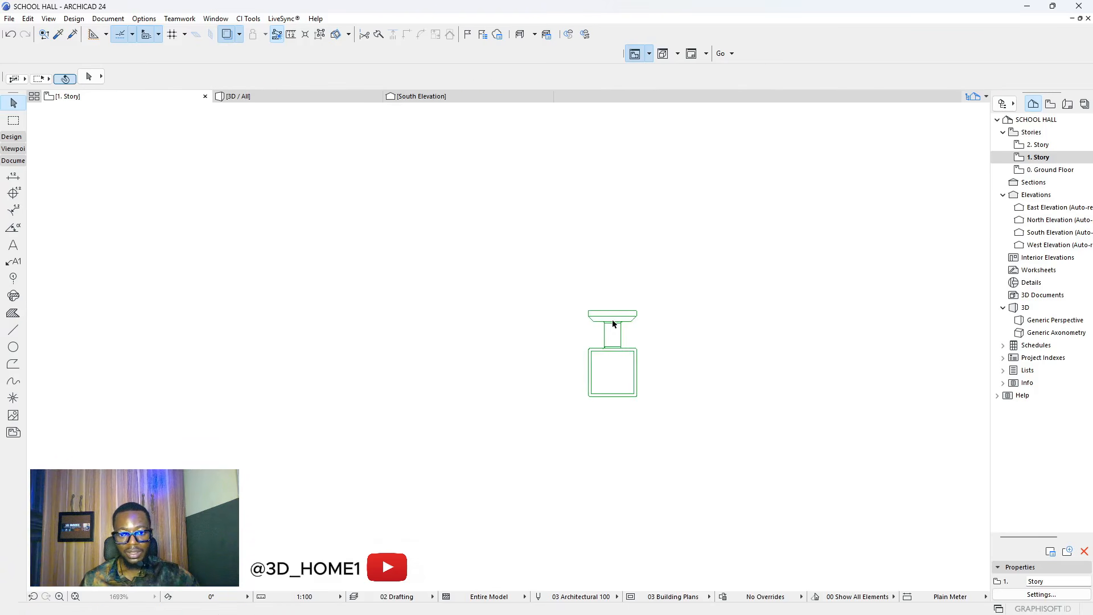
left_click(615, 322)
left_click(603, 316)
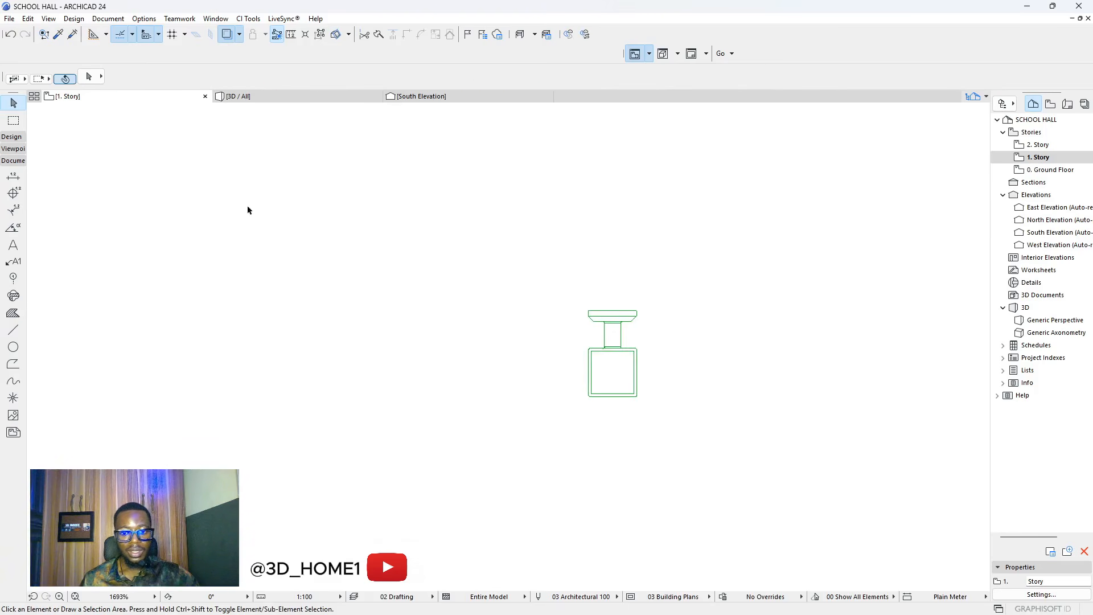
left_click(13, 330)
left_click(589, 310)
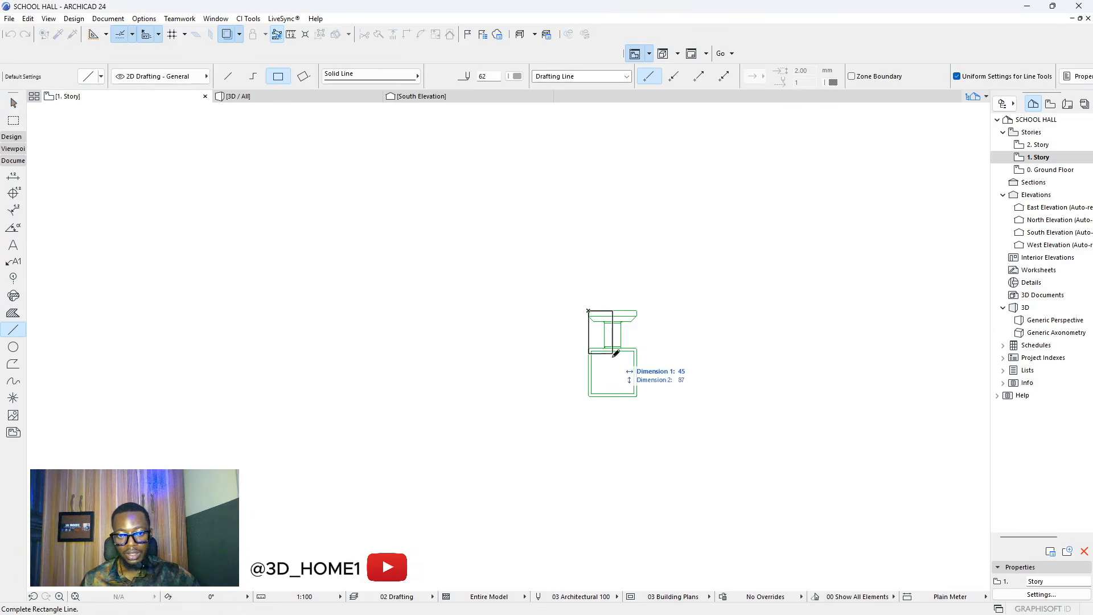
left_click(638, 395)
key("Escape")
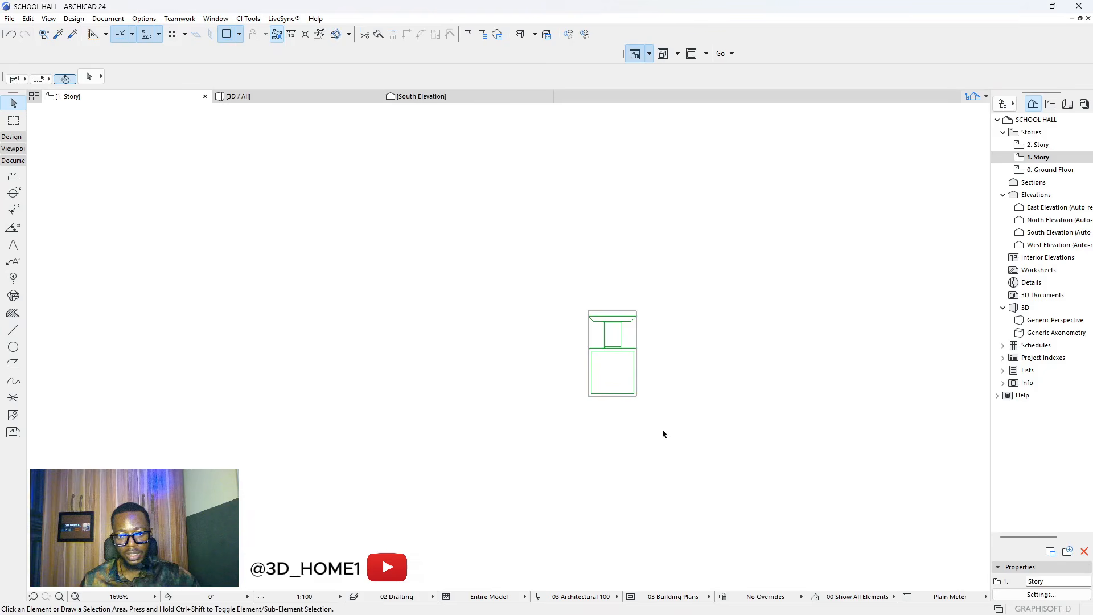
- Group the wall light with its rectangle and move them to the front face of the porch wall east of the entrance steps
left_click_drag(674, 437, 551, 270)
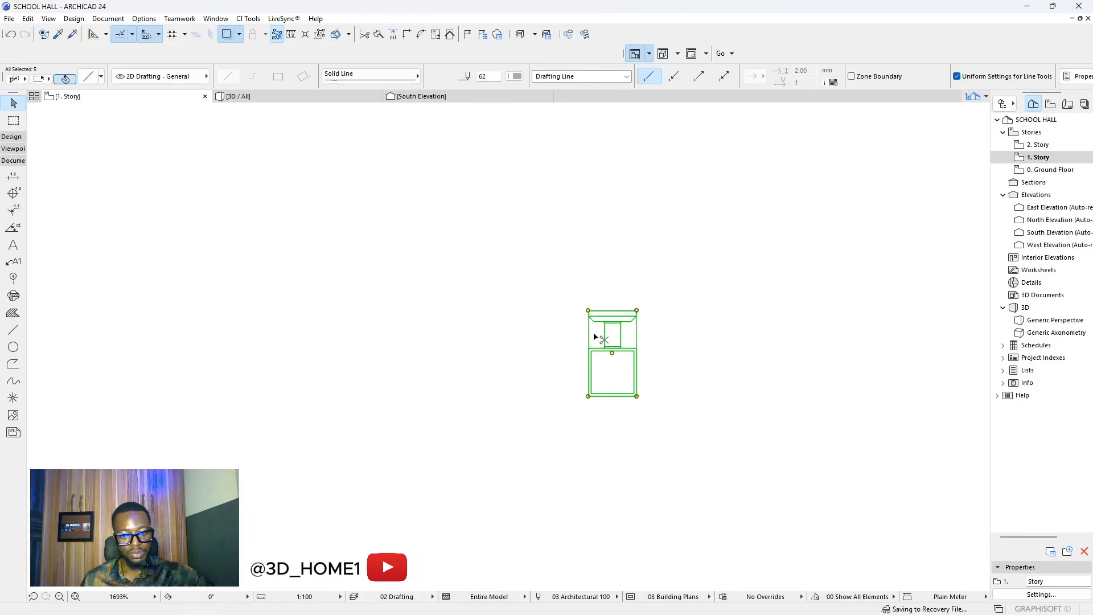
left_click(689, 373)
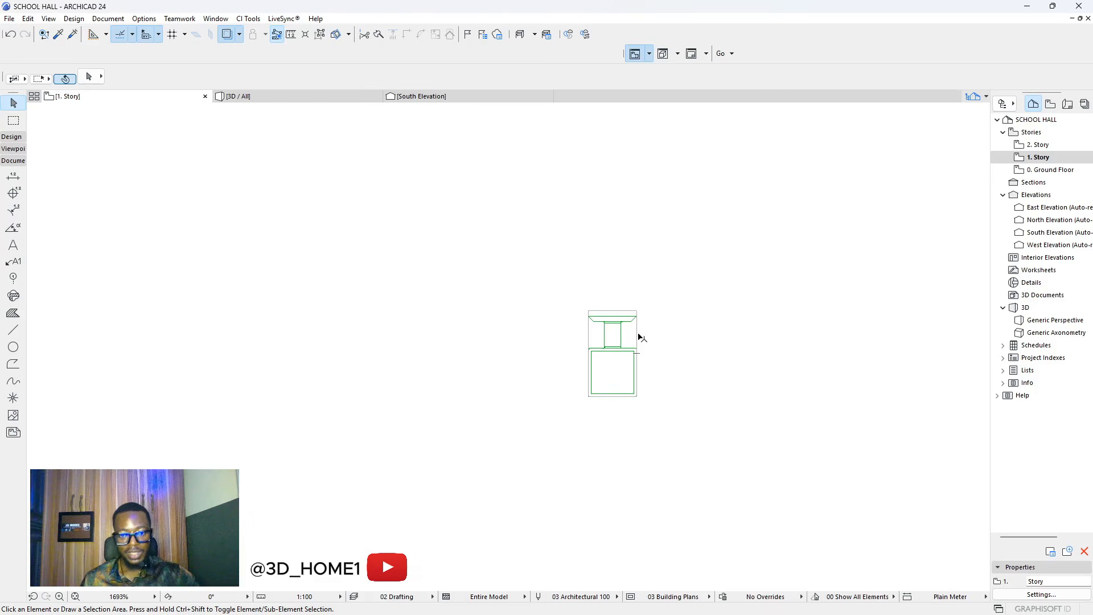
key("ctrl+a")
left_click(612, 353)
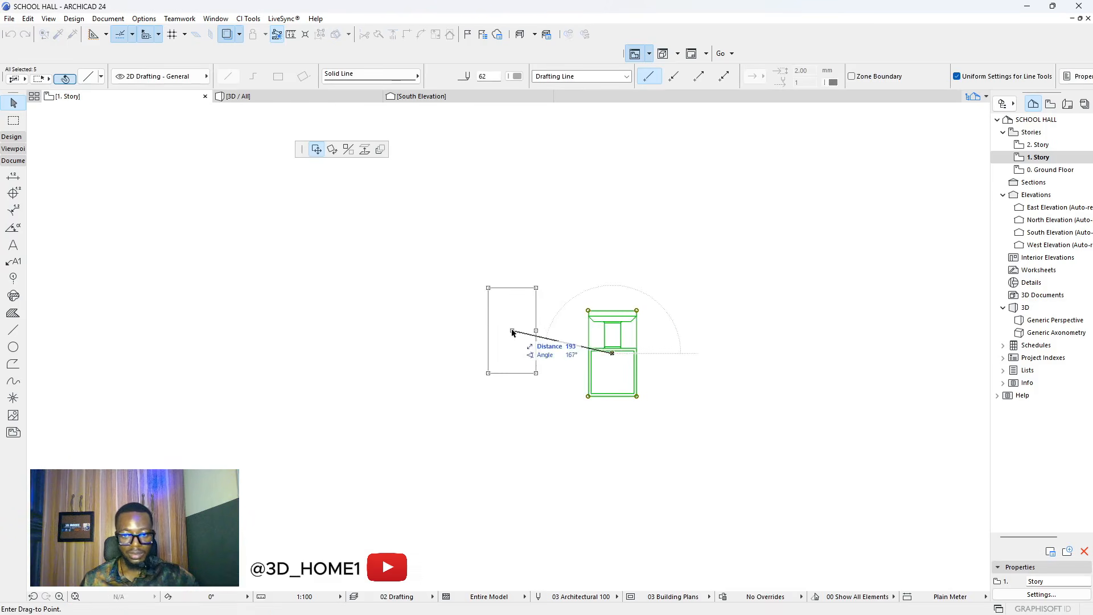
scroll(647, 346, "down", 5)
scroll(700, 337, "down", 4)
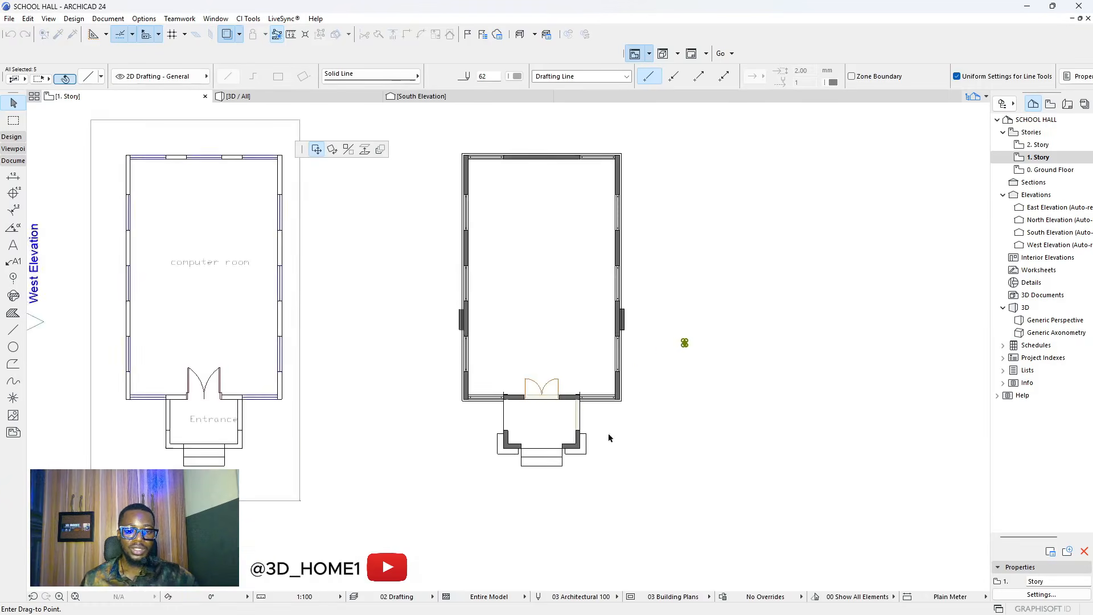
scroll(592, 436, "up", 4)
scroll(608, 381, "up", 4)
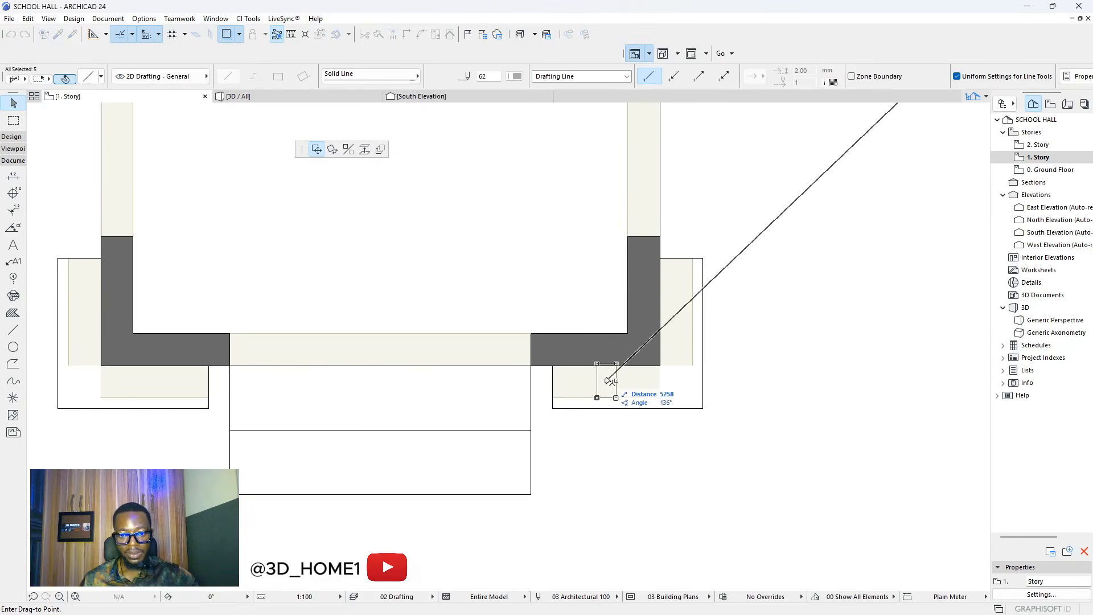
left_click(606, 381)
- Shift the wall light and its rectangle about 8 mm outward so the mounting plate sits flush with the porch wall's face
scroll(607, 376, "up", 6)
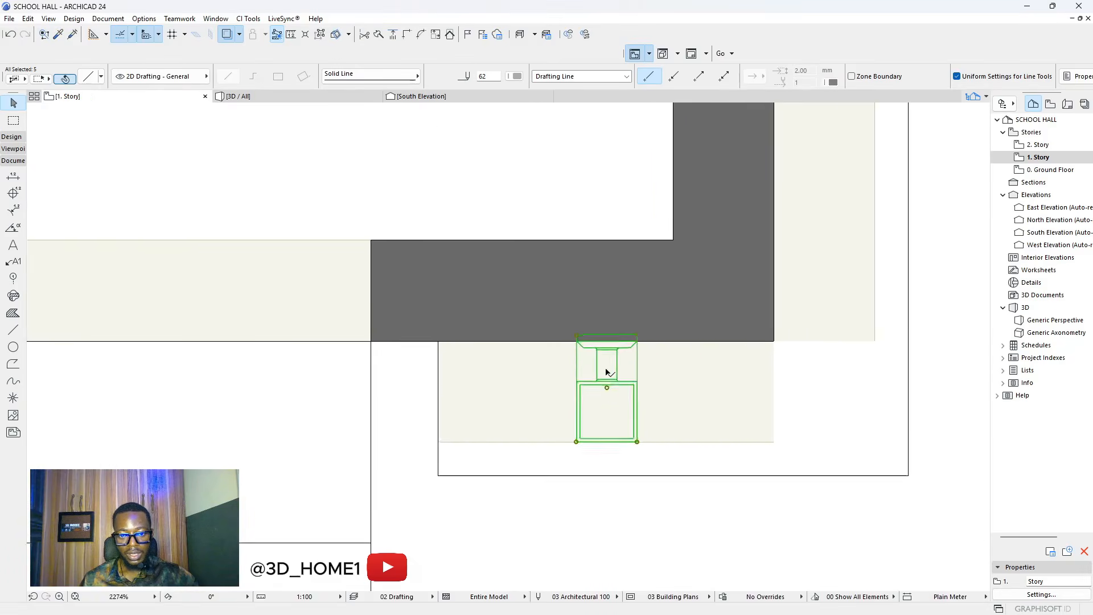
left_click(609, 362)
key("Escape")
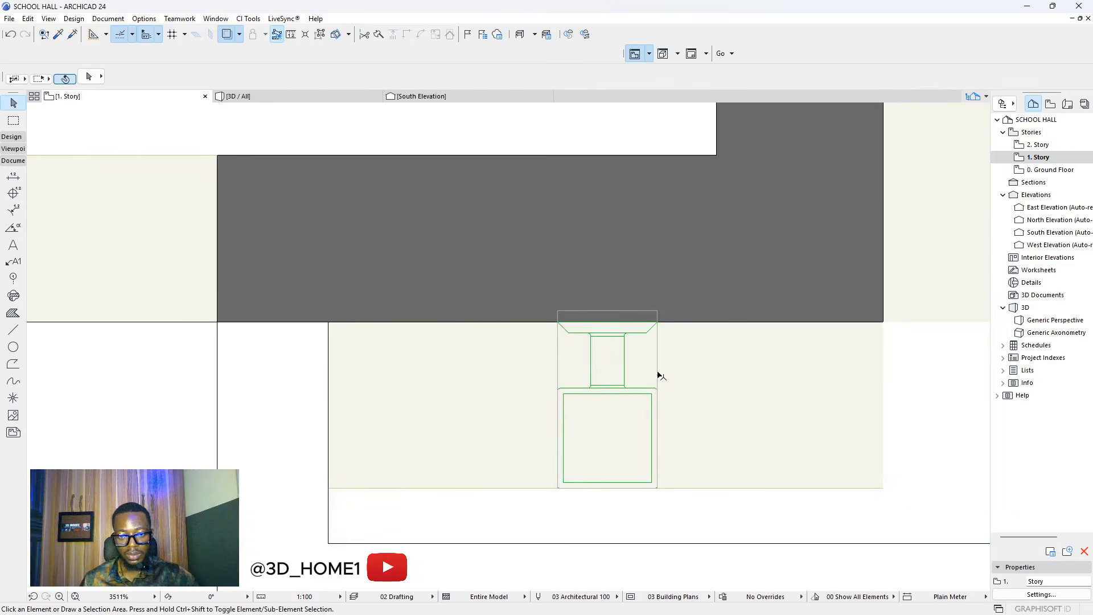
left_click(659, 375)
left_click(658, 373)
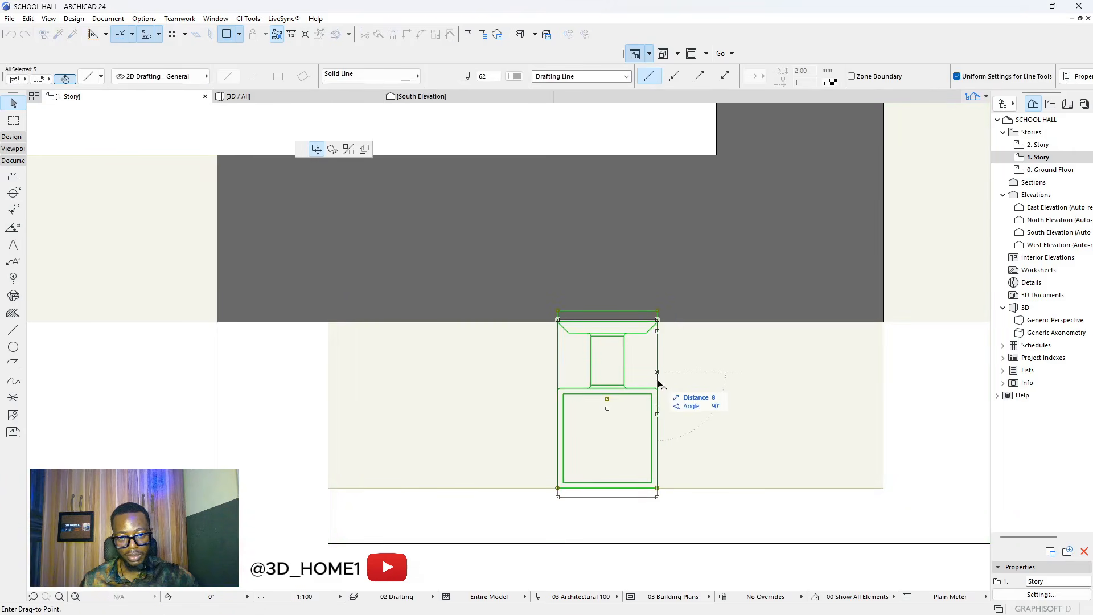
left_click(658, 381)
key("Escape")
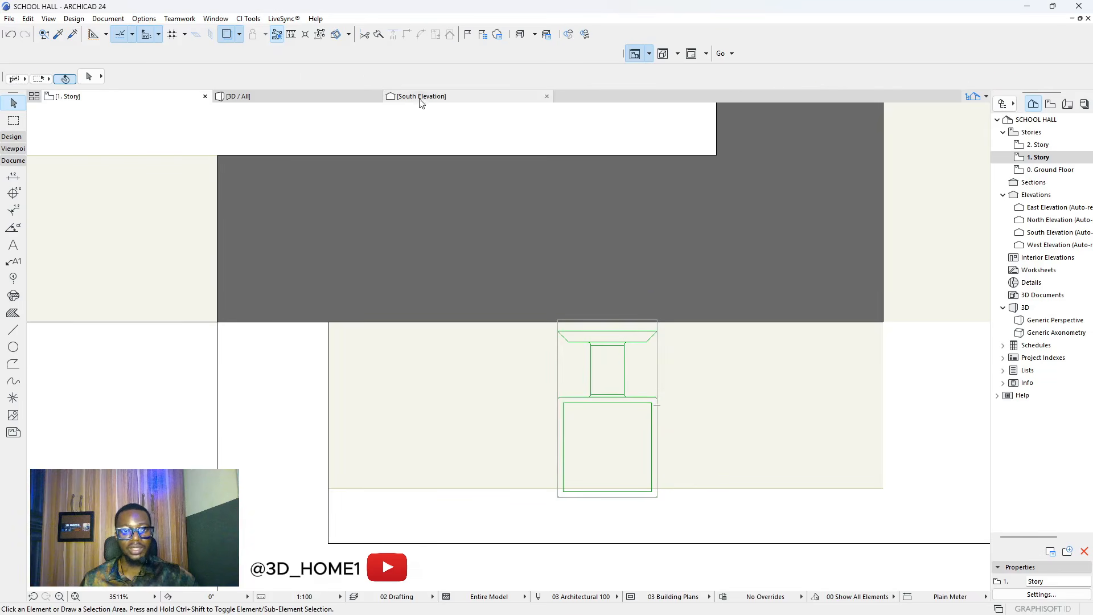
- In the South Elevation, raise the wall light beside the entrance door to about 1118 mm above 1. Story
left_click(420, 97)
scroll(626, 336, "down", 5)
scroll(742, 373, "up", 6)
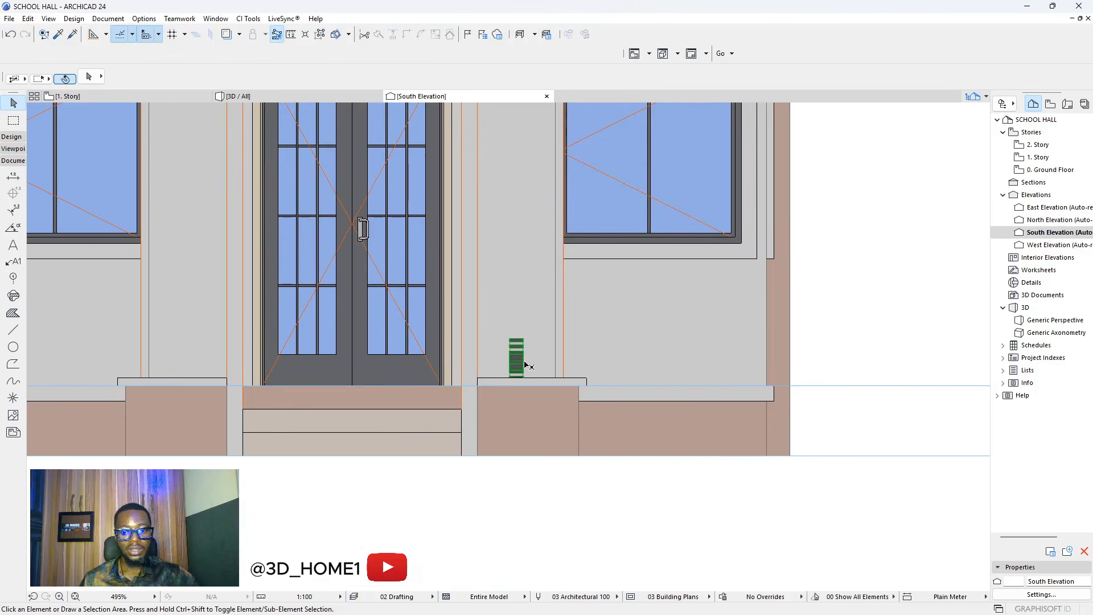
left_click(519, 358)
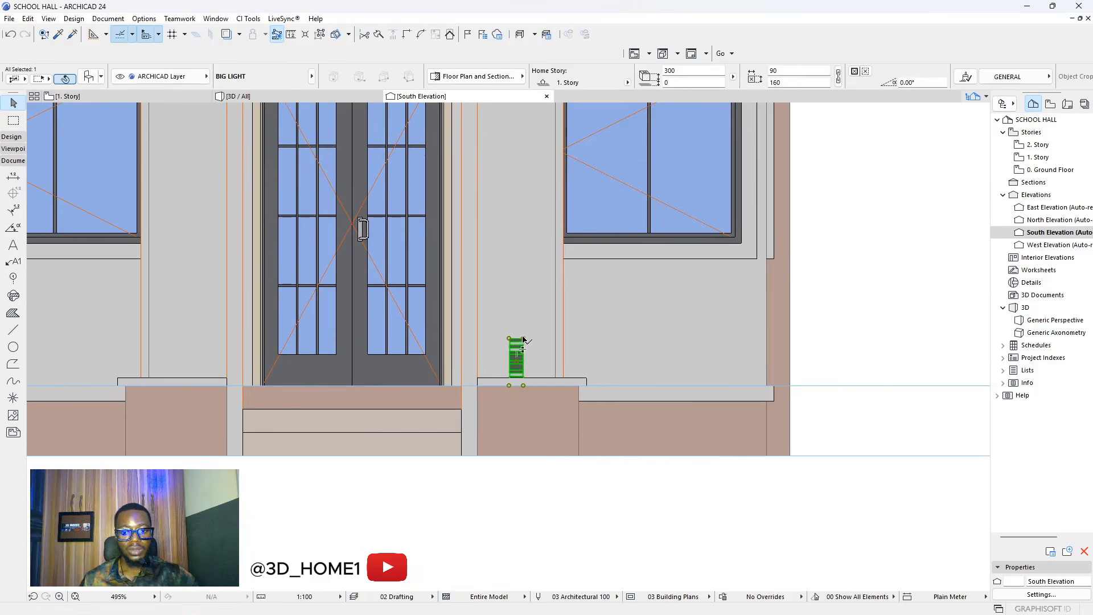
left_click(523, 340)
scroll(521, 256, "down", 3)
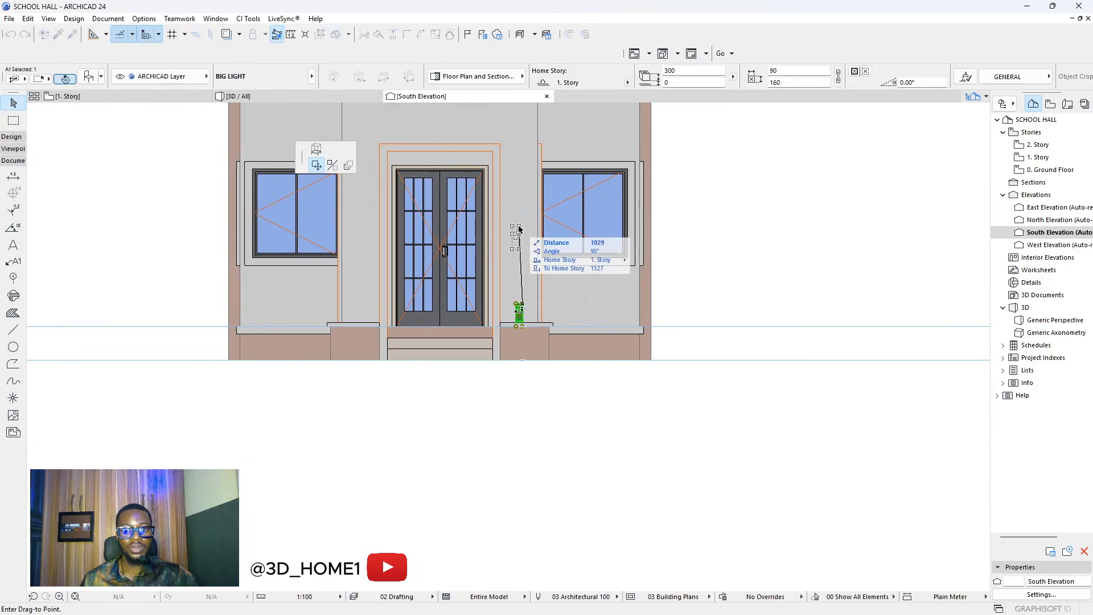
left_click(523, 223)
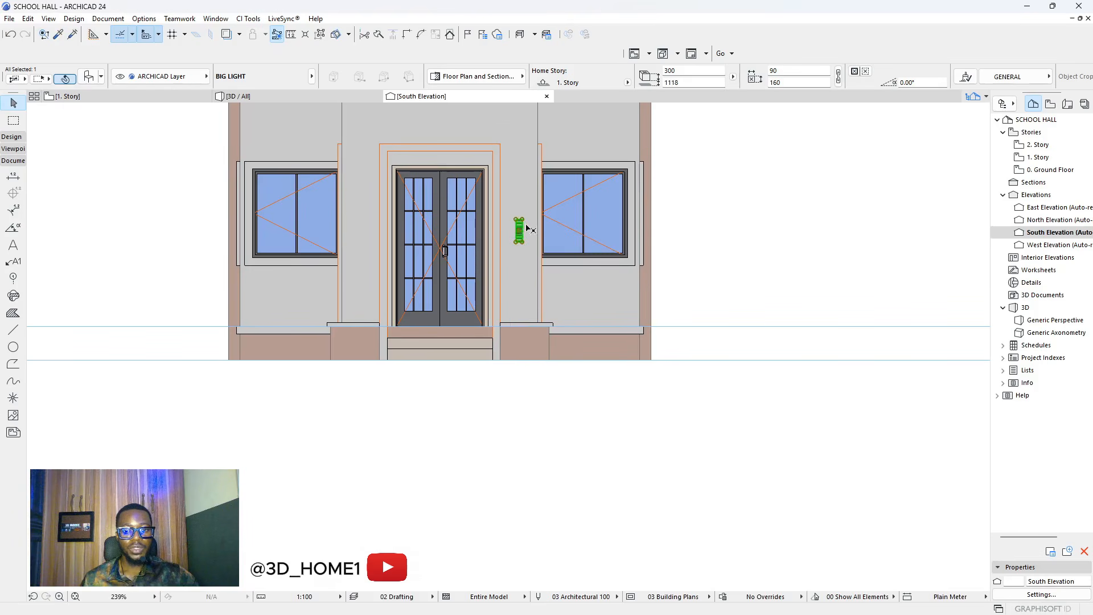
left_click(770, 299)
- Copy the wall light horizontally about 2065 mm to the opposite side of the entrance door
scroll(770, 298, "down", 3)
scroll(693, 367, "up", 3)
scroll(692, 367, "up", 3)
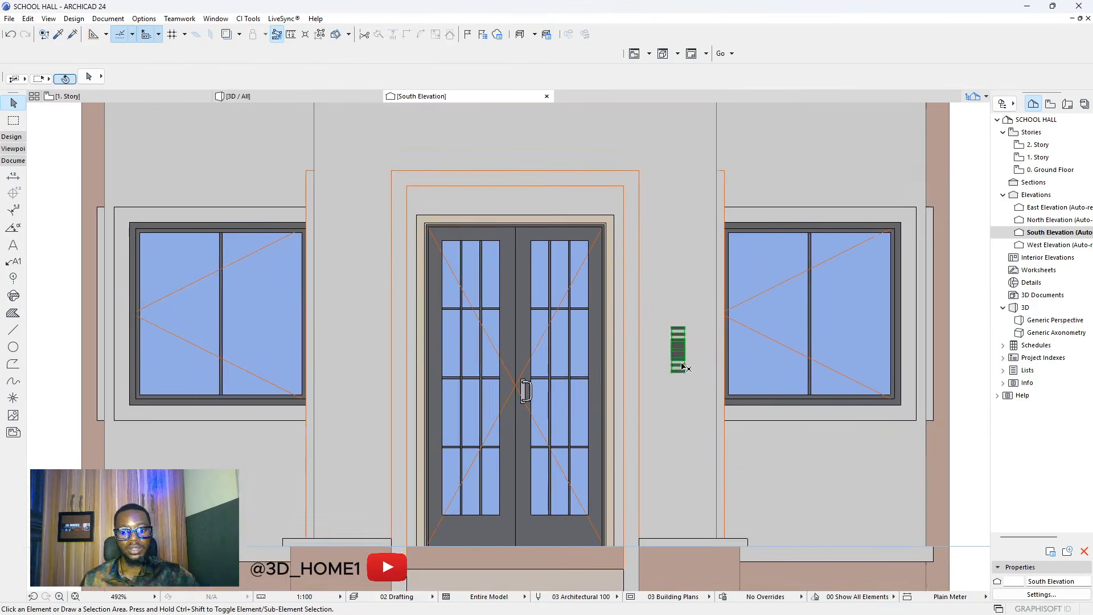
left_click(686, 368)
left_click(686, 372)
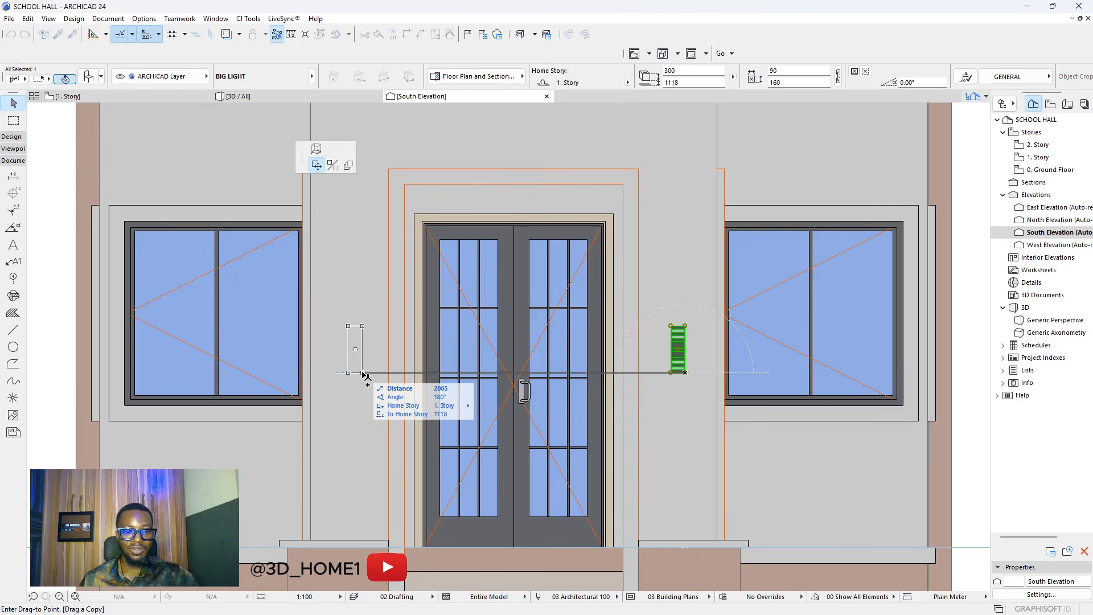
left_click(363, 374)
key("Escape")
- Examine the two wall lights beside the entrance in the South Elevation and from several angles in the 3D view
scroll(504, 375, "down", 4)
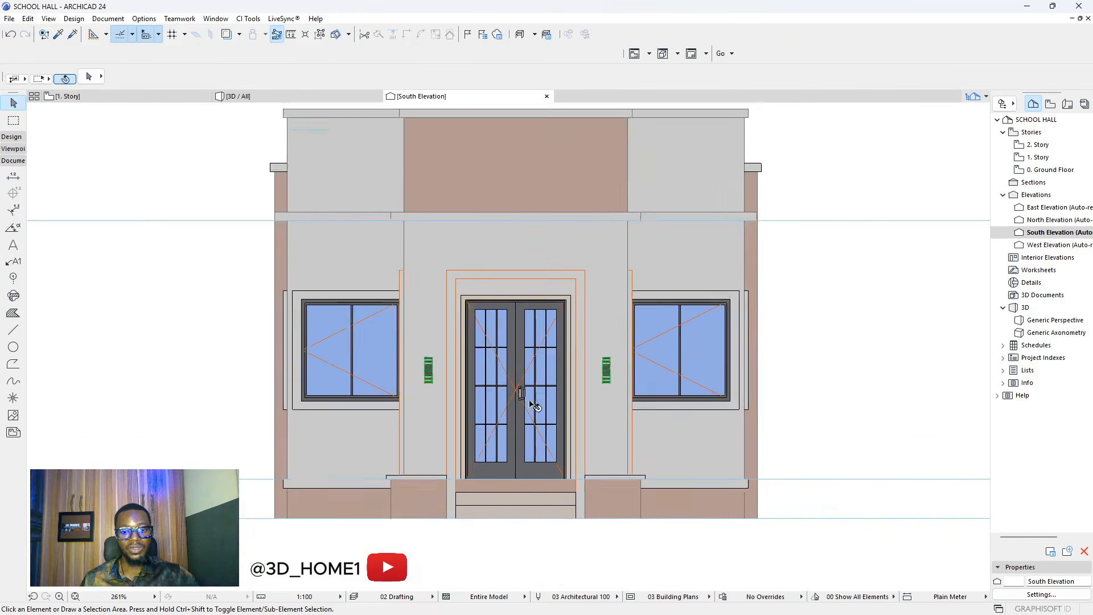
scroll(581, 379, "up", 4)
scroll(576, 379, "down", 4)
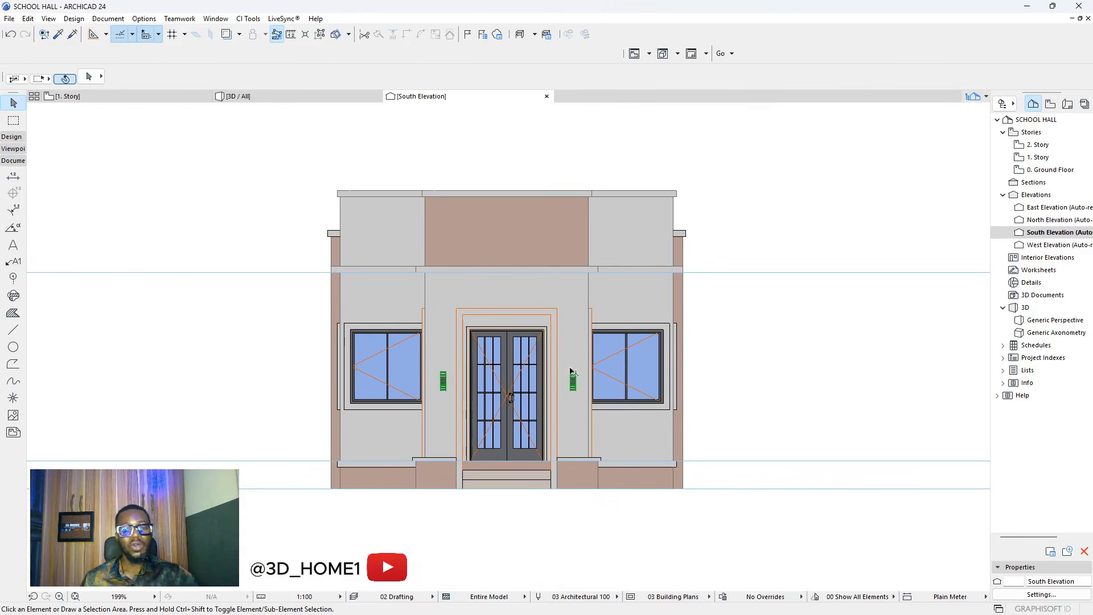
scroll(550, 390, "up", 1)
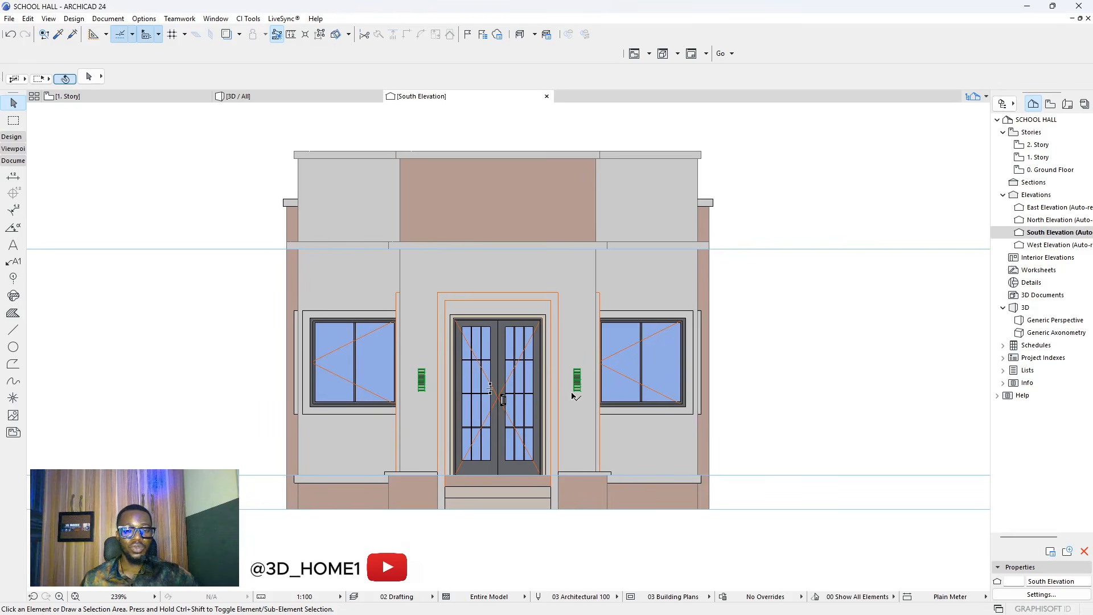
scroll(574, 396, "up", 3)
scroll(532, 371, "down", 3)
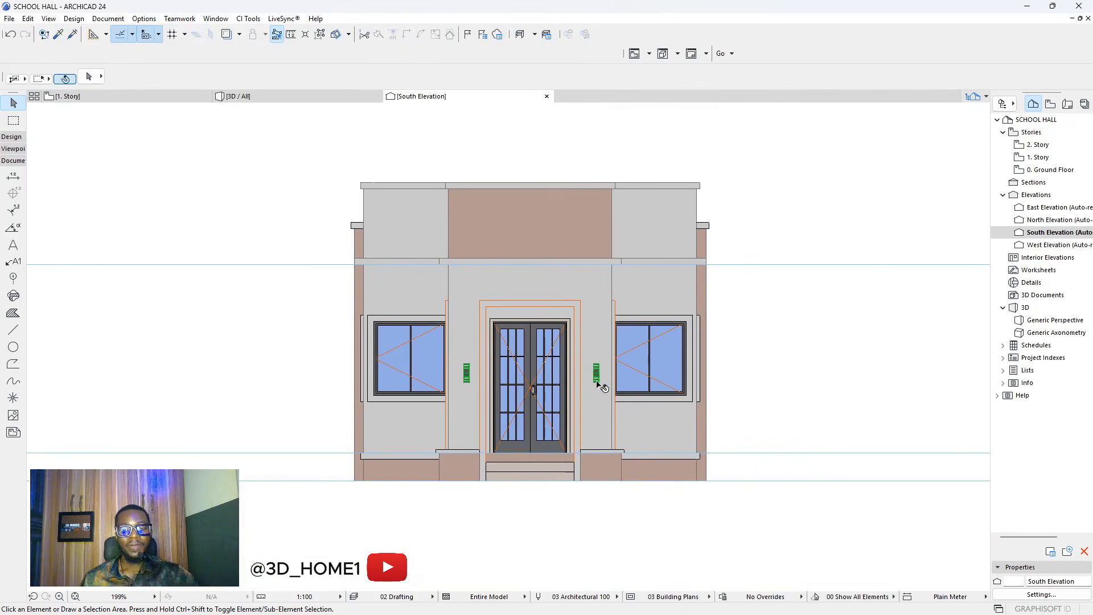
left_click(275, 96)
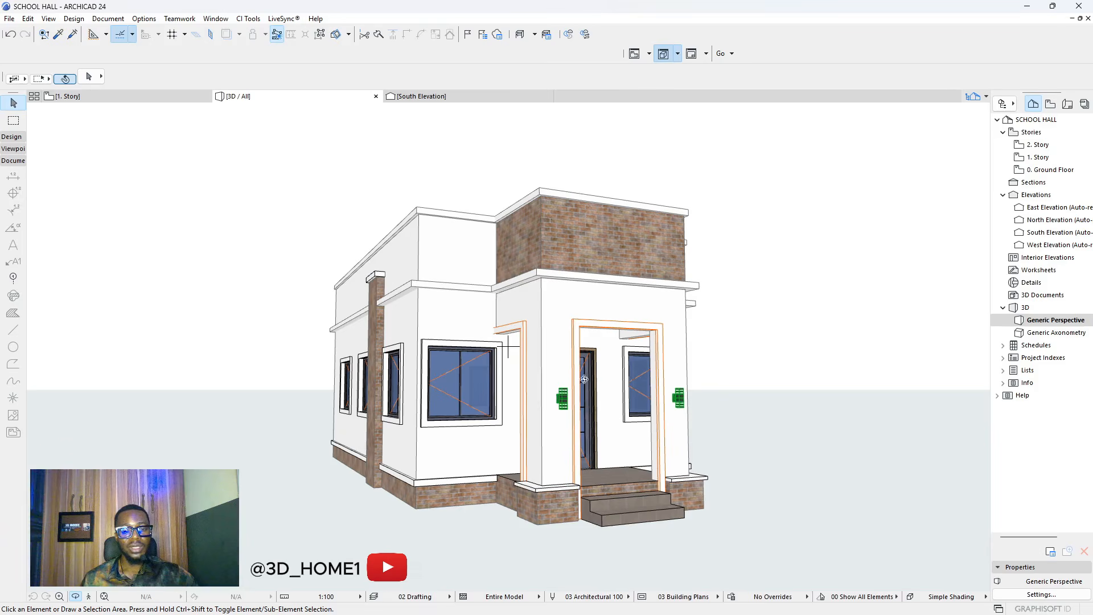
scroll(606, 391, "up", 3)
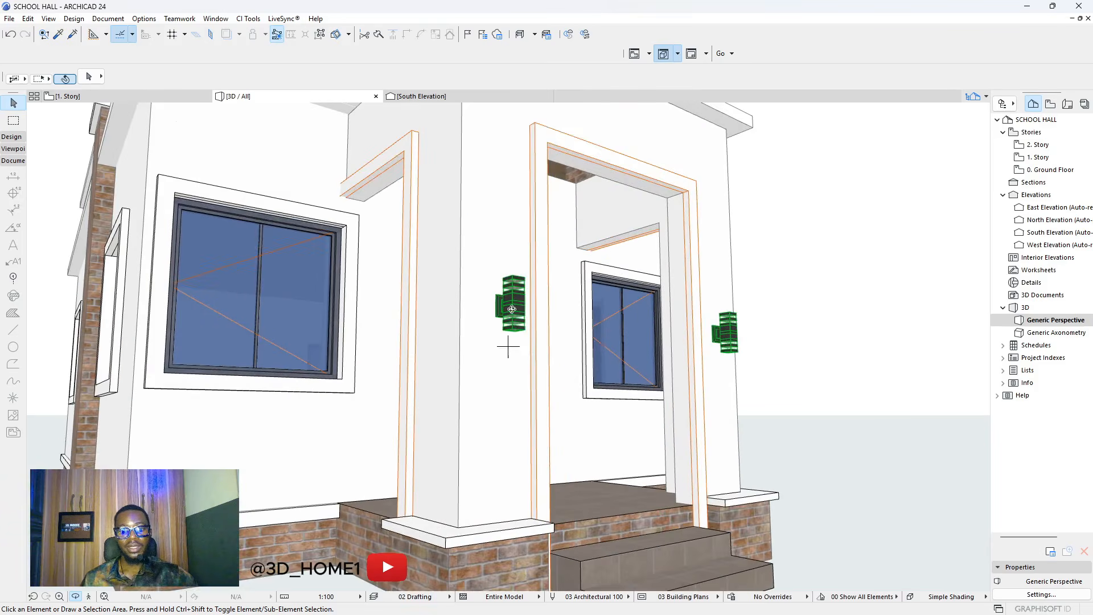
scroll(511, 309, "down", 10)
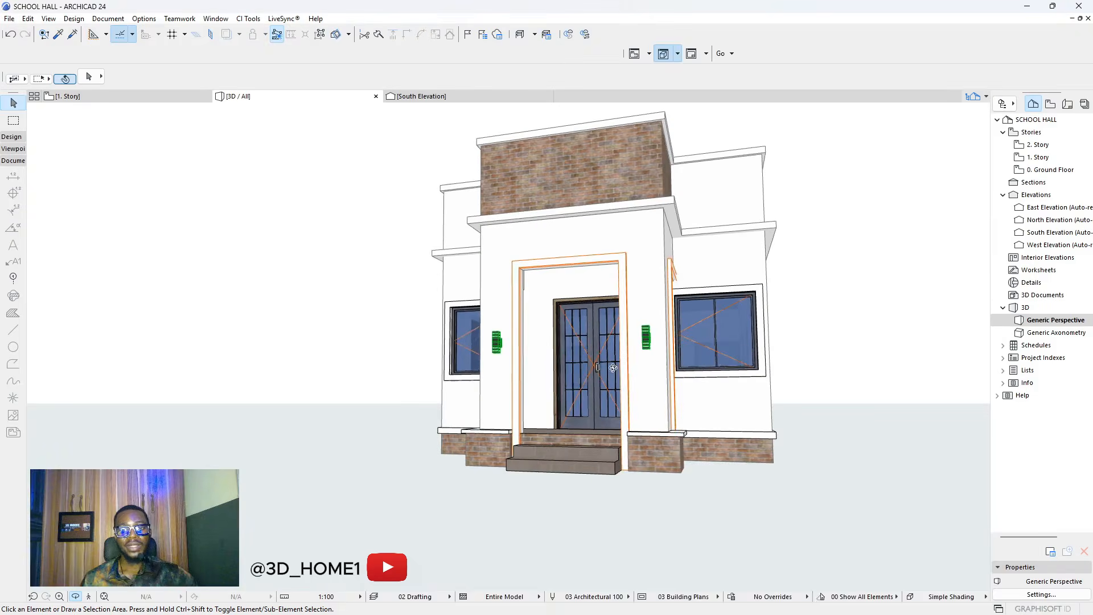
scroll(613, 368, "up", 5)
scroll(575, 355, "down", 10)
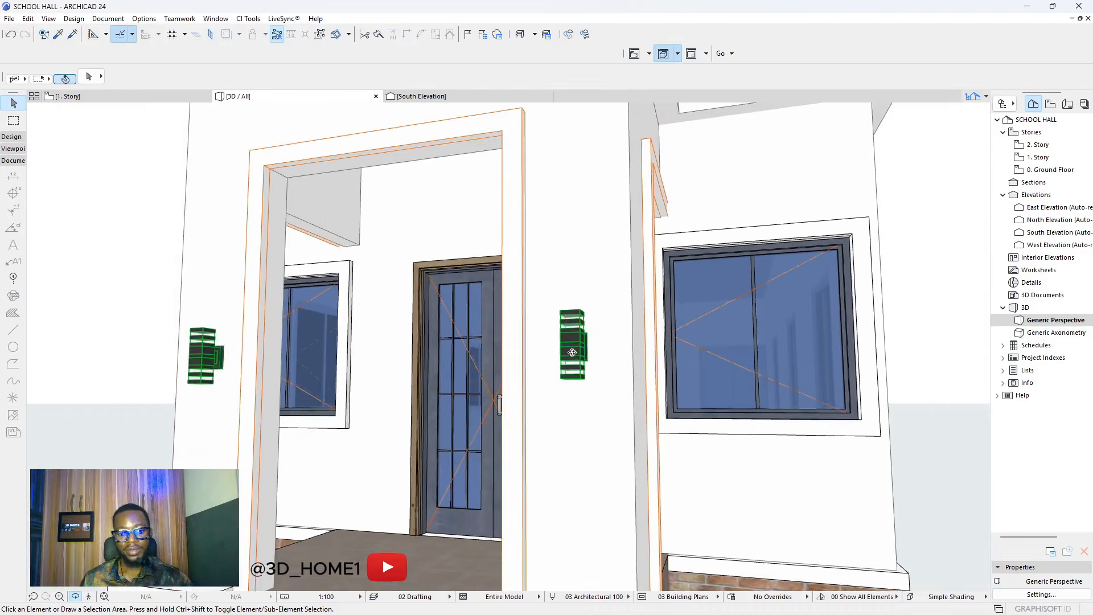
- In the 1. Story plan, copy the porch wall light with its rectangle to just outside the brick column on the west side wall
middle_click_drag(562, 342, 541, 342, "shift")
scroll(696, 331, "up", 3)
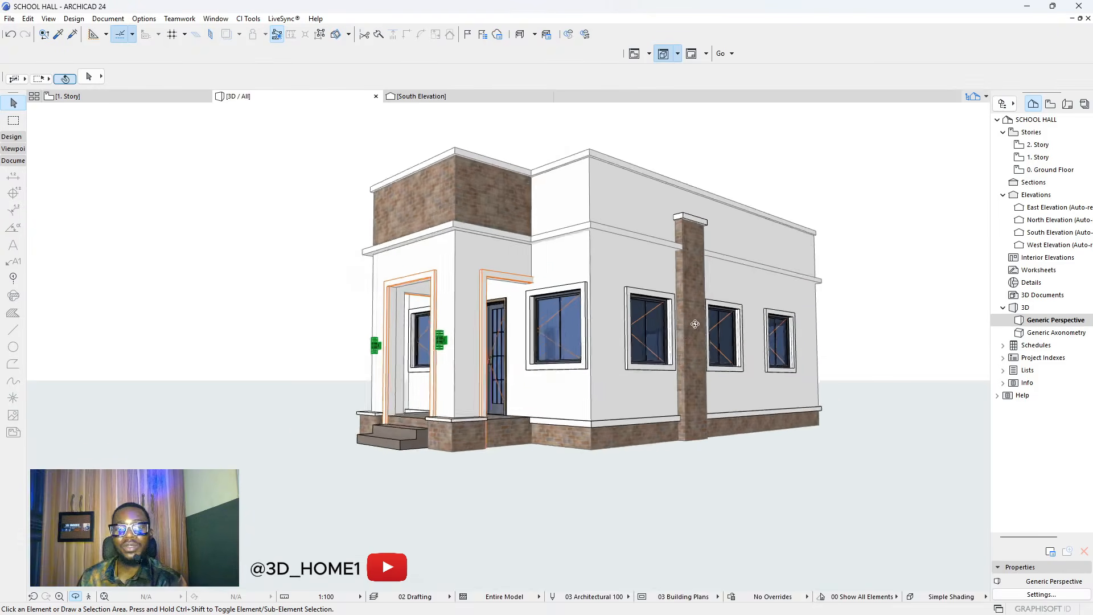
middle_click_drag(696, 332, 763, 299, "shift")
scroll(588, 299, "down", 3)
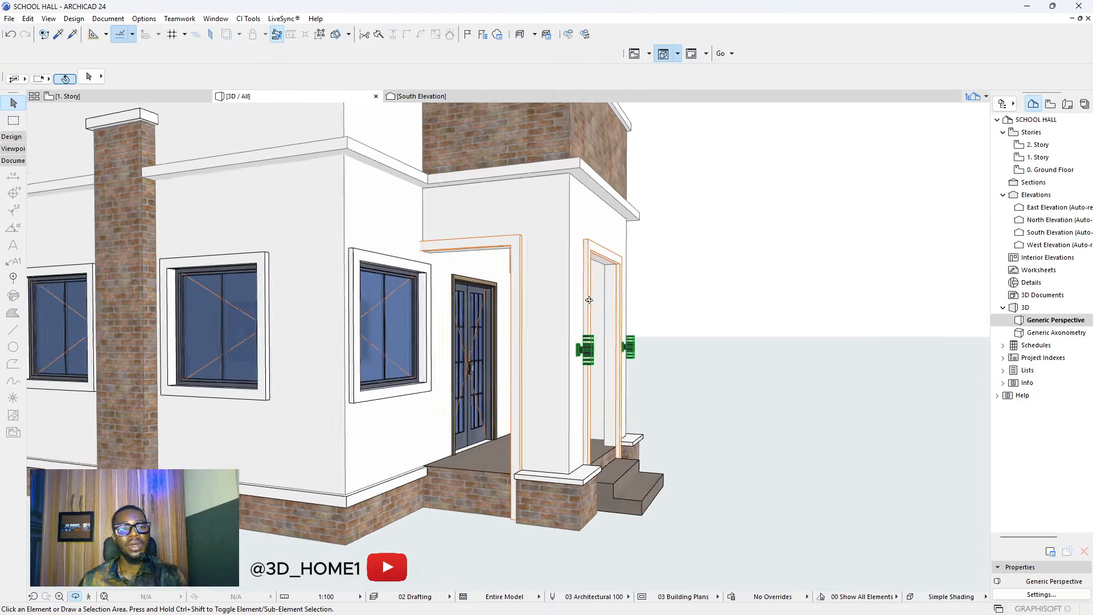
left_click(104, 96)
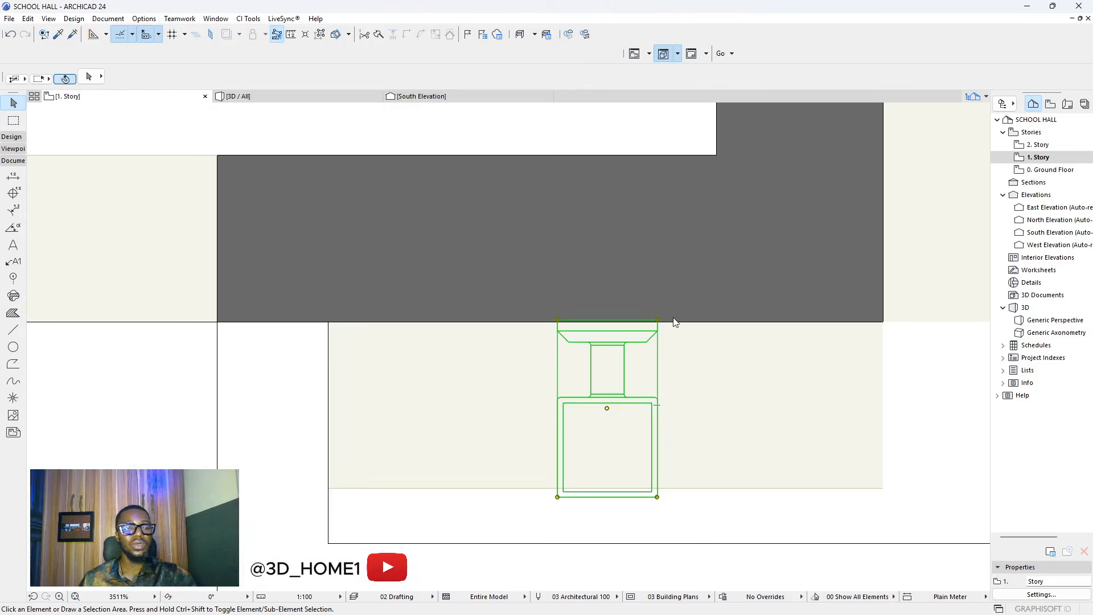
scroll(687, 379, "down", 6)
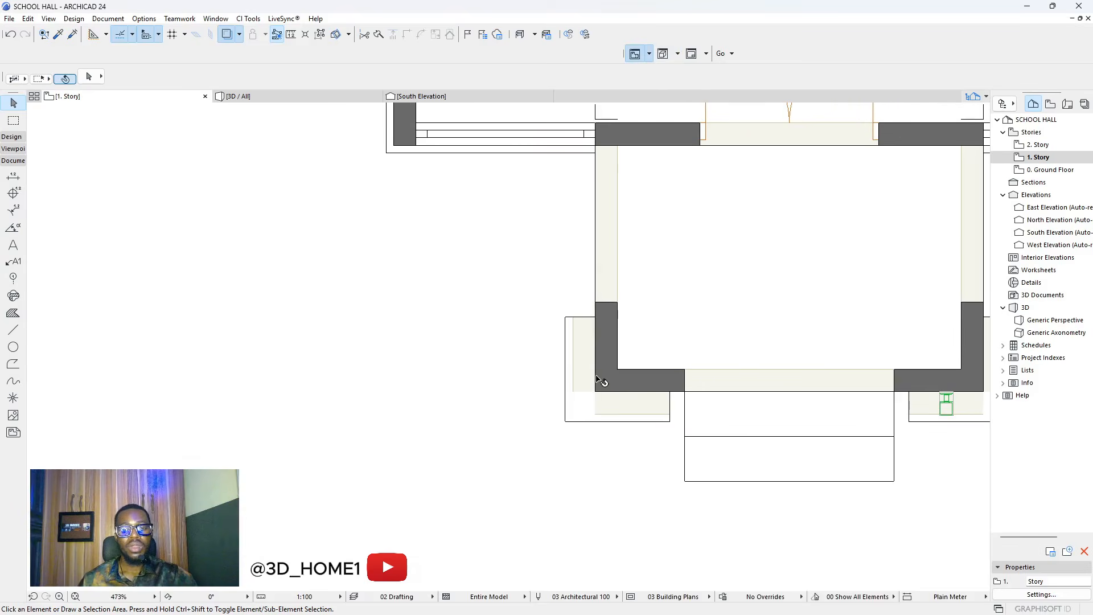
left_click(645, 402)
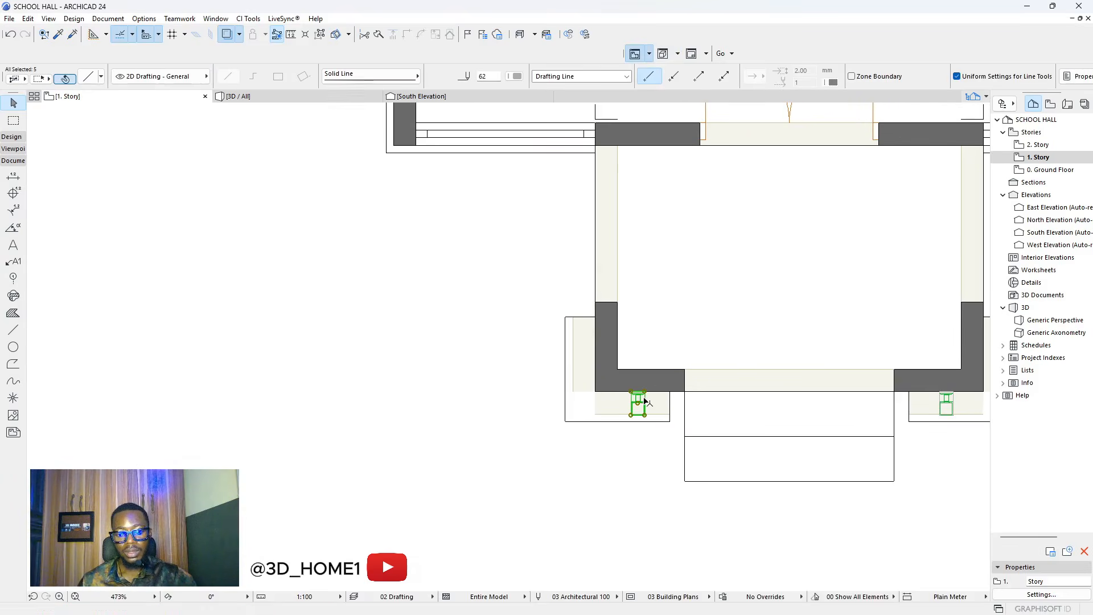
left_click(644, 399)
scroll(551, 423, "down", 4)
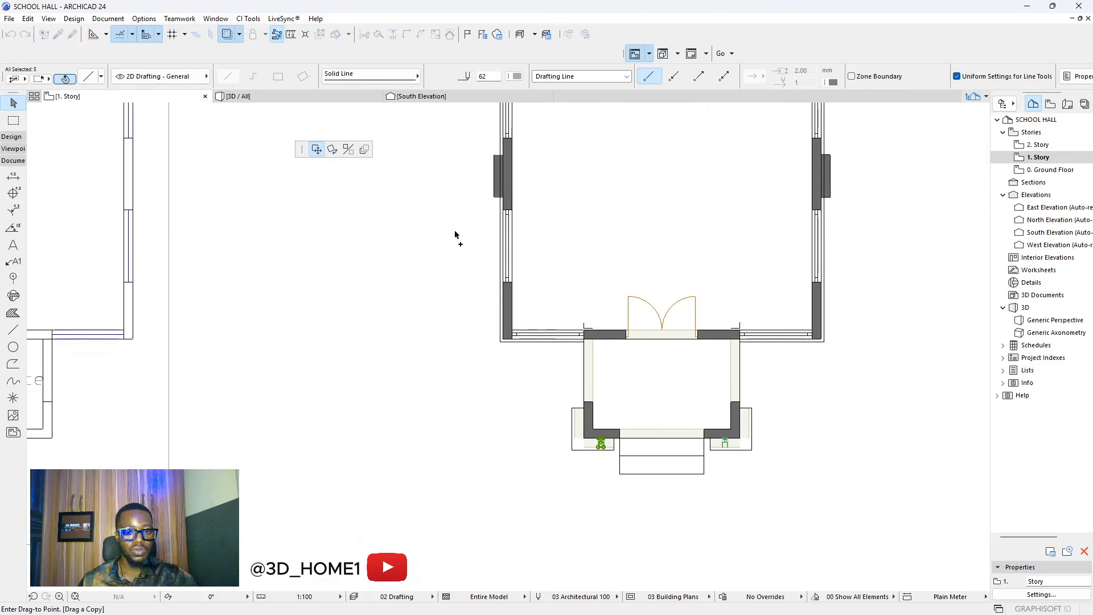
scroll(484, 159, "up", 6)
left_click(514, 252)
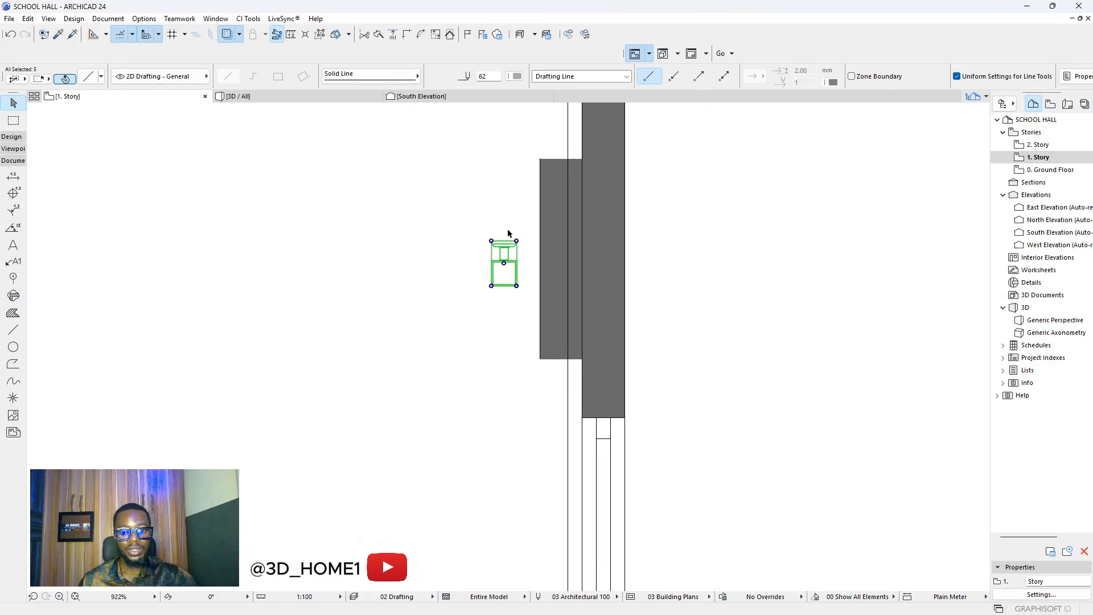
- Rotate the copied wall light and rectangle 90° clockwise so the mounting plate faces the west column
scroll(513, 245, "up", 2)
left_click(528, 255)
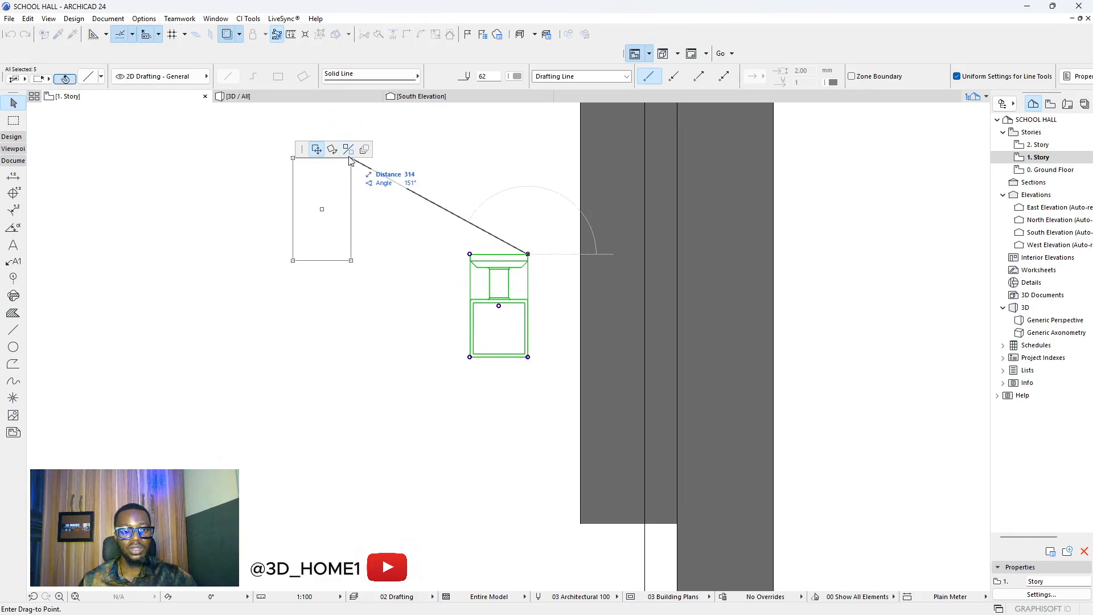
left_click(528, 255)
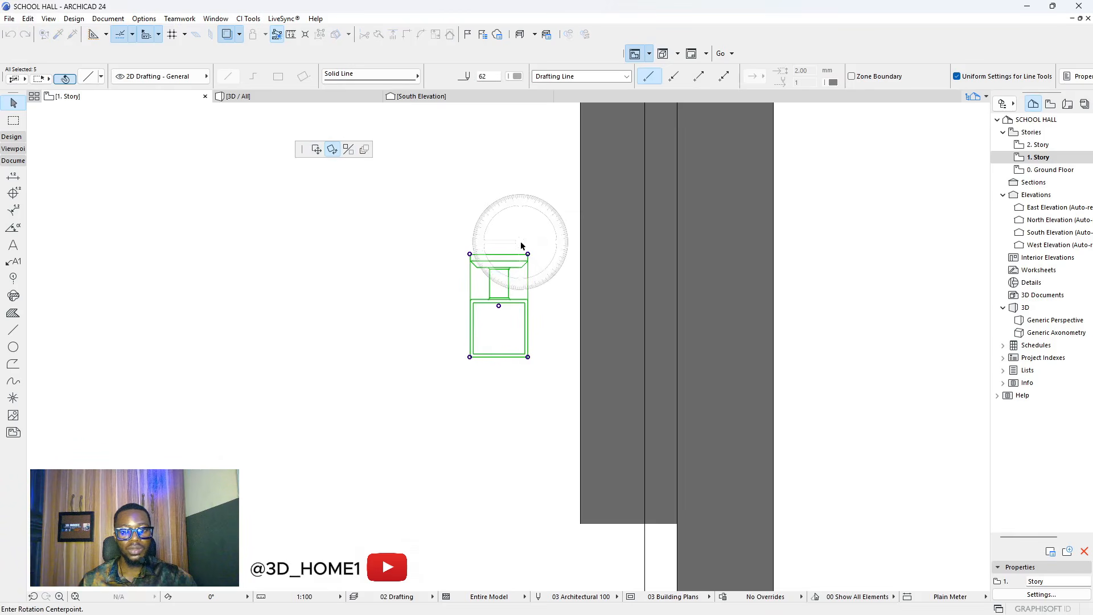
left_click(531, 361)
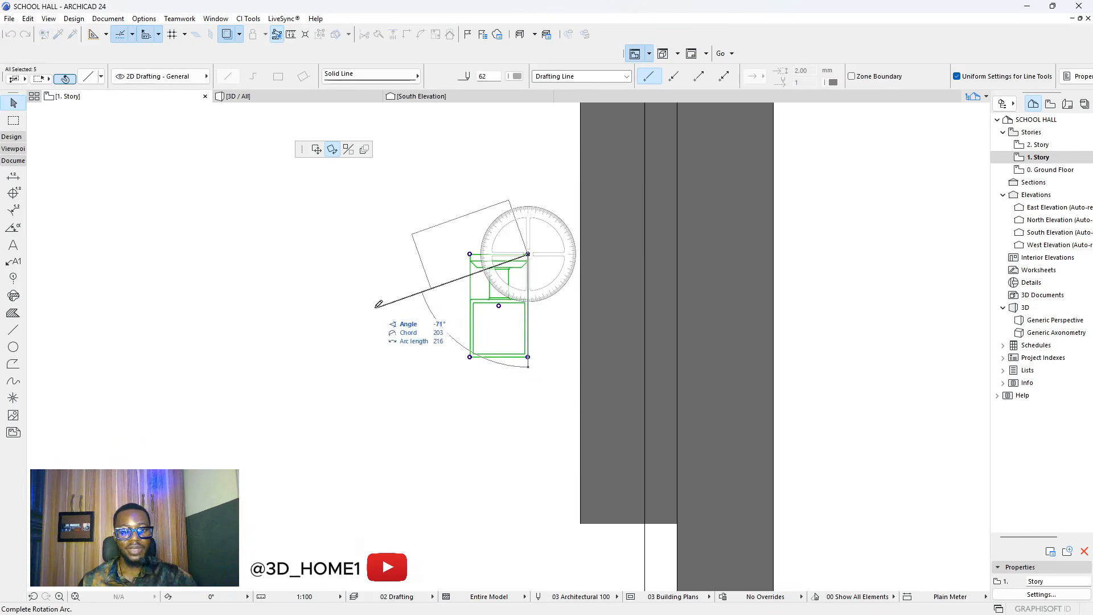
left_click(366, 251)
- Move the rotated wall light so its mounting plate sits against the outer face of the west column
left_click(528, 197)
scroll(531, 278, "down", 3)
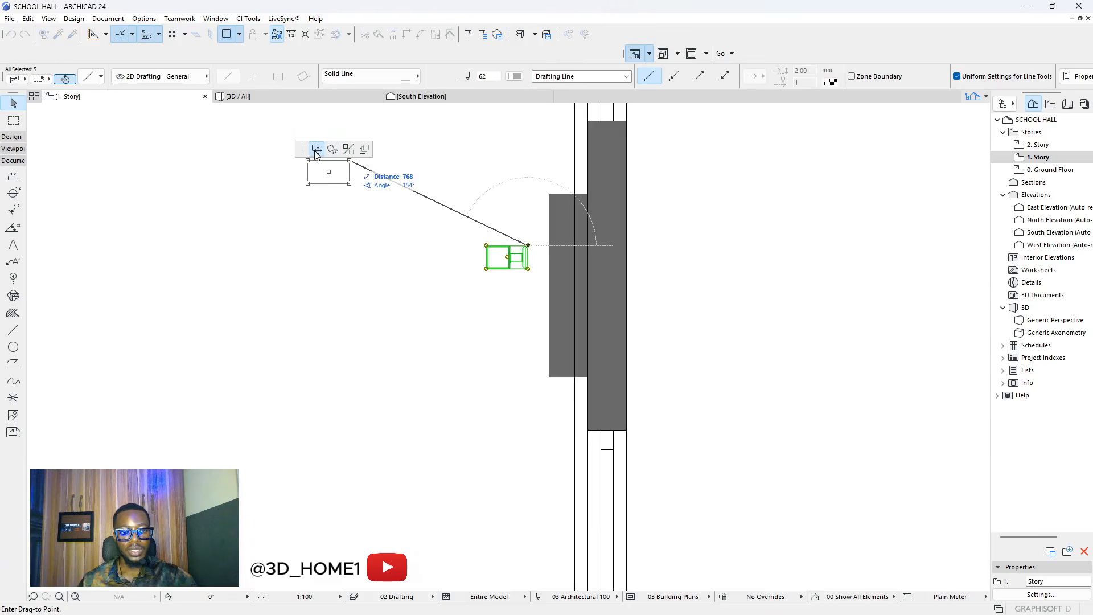
scroll(513, 265, "up", 2)
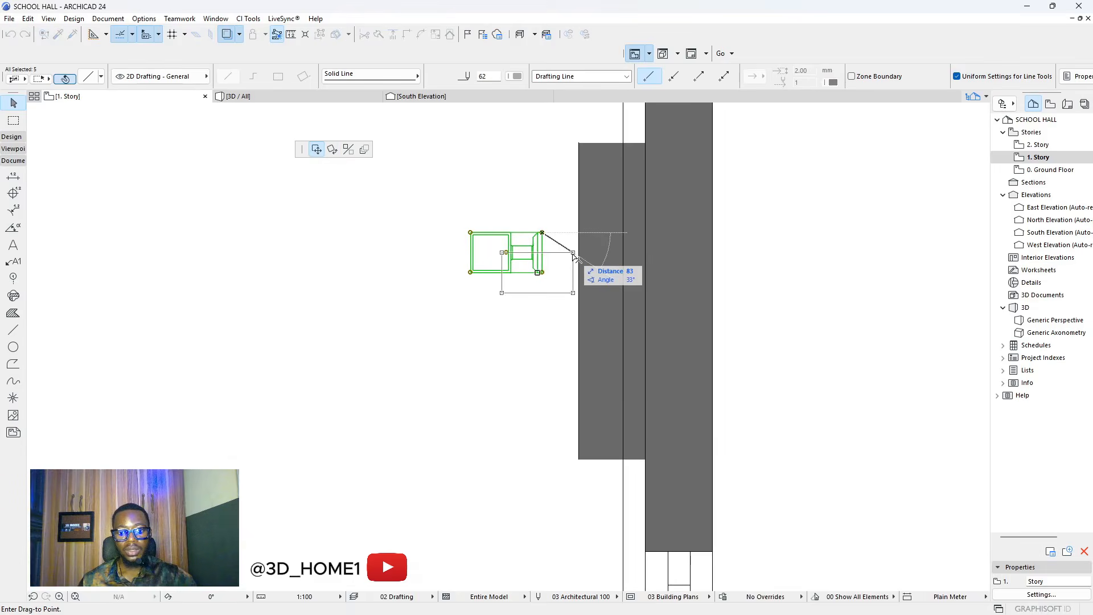
left_click(582, 272)
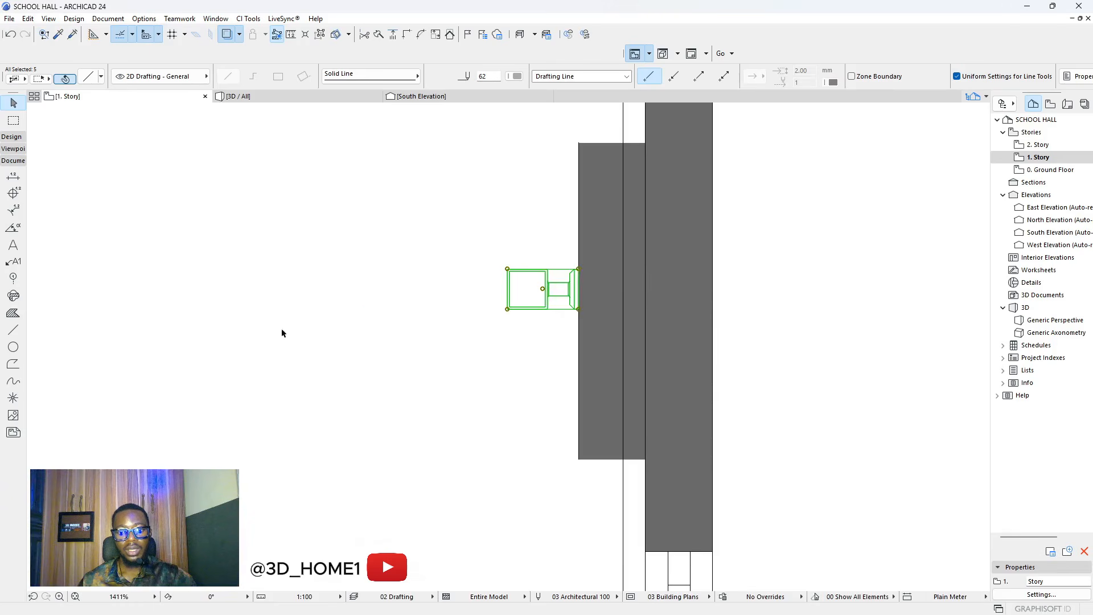
- Copy the west column's wall light and rectangle across the hall to just outside the matching east column
scroll(282, 334, "down", 4)
left_click(391, 313)
left_click(395, 317)
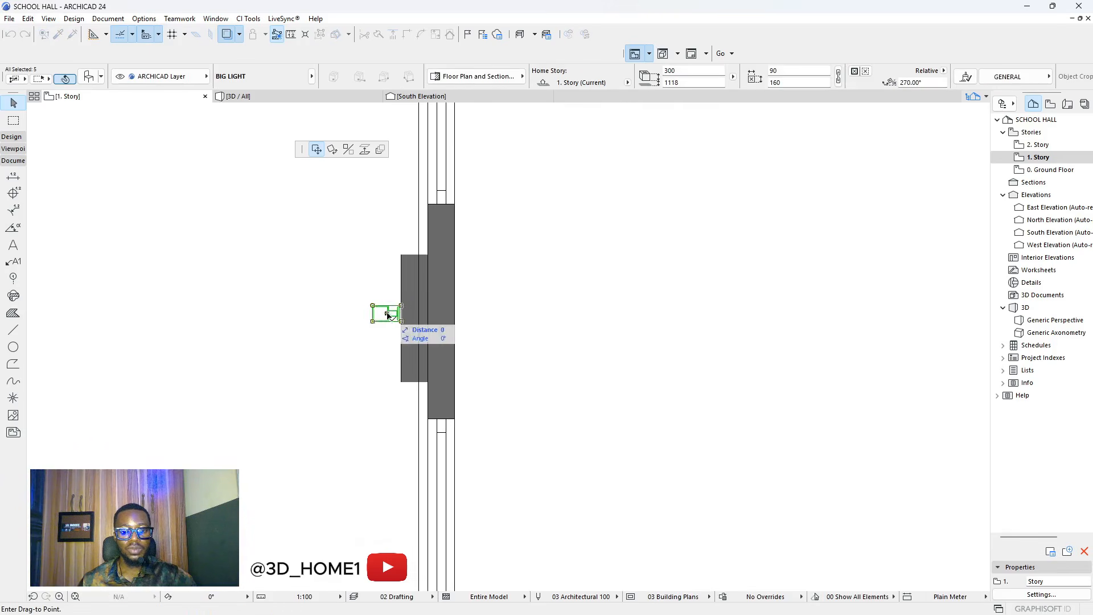
scroll(390, 313, "down", 4)
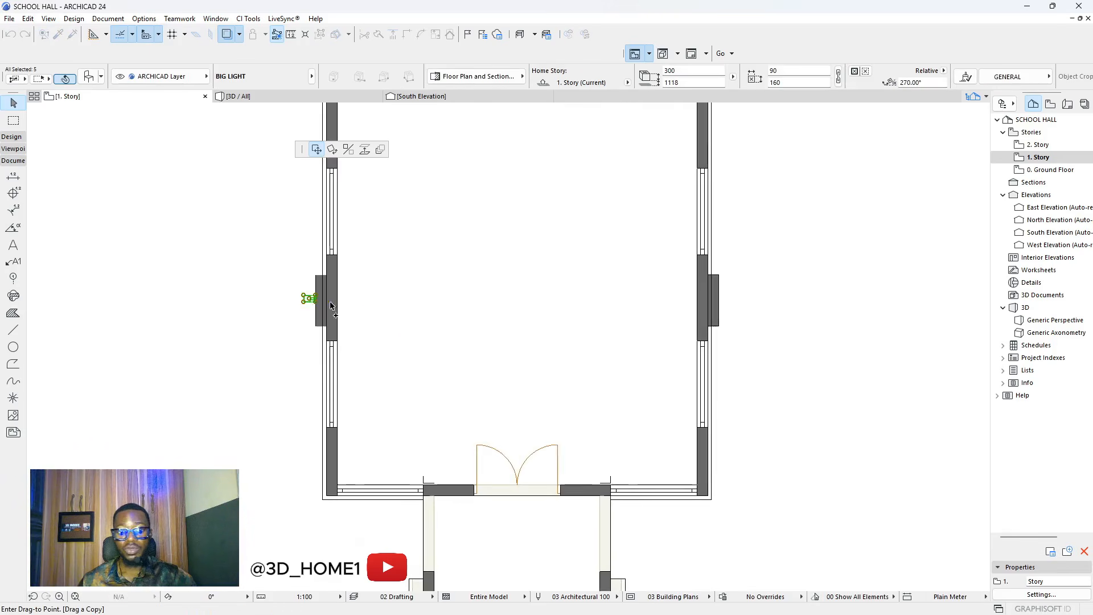
scroll(744, 302, "up", 4)
left_click(746, 303)
- Rotate the copied wall light and rectangle 180° so the mounting plate faces the east column
scroll(749, 306, "up", 4)
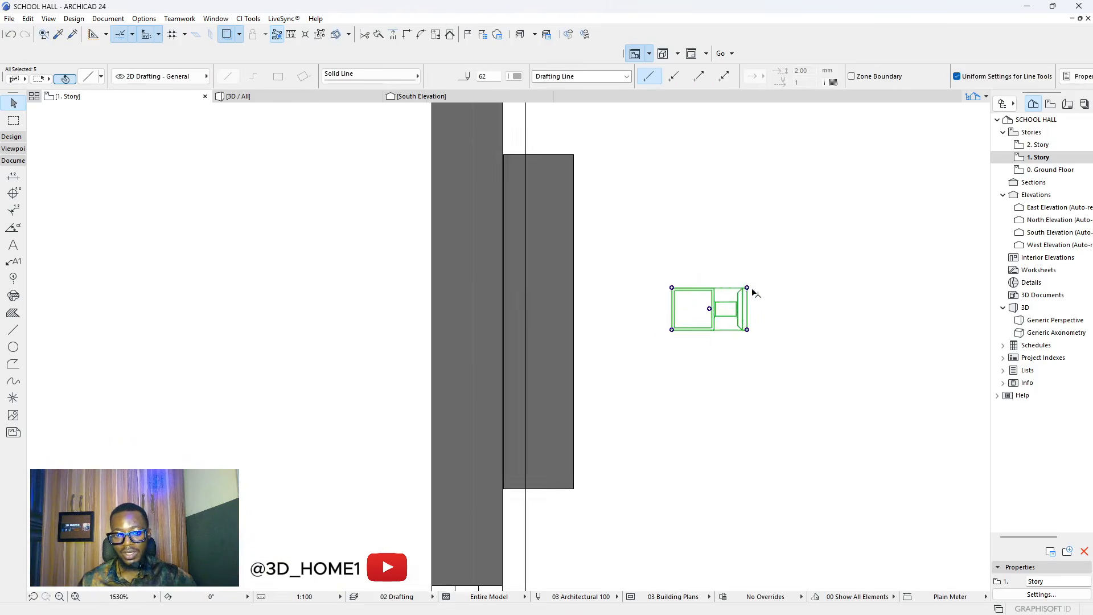
left_click(747, 288)
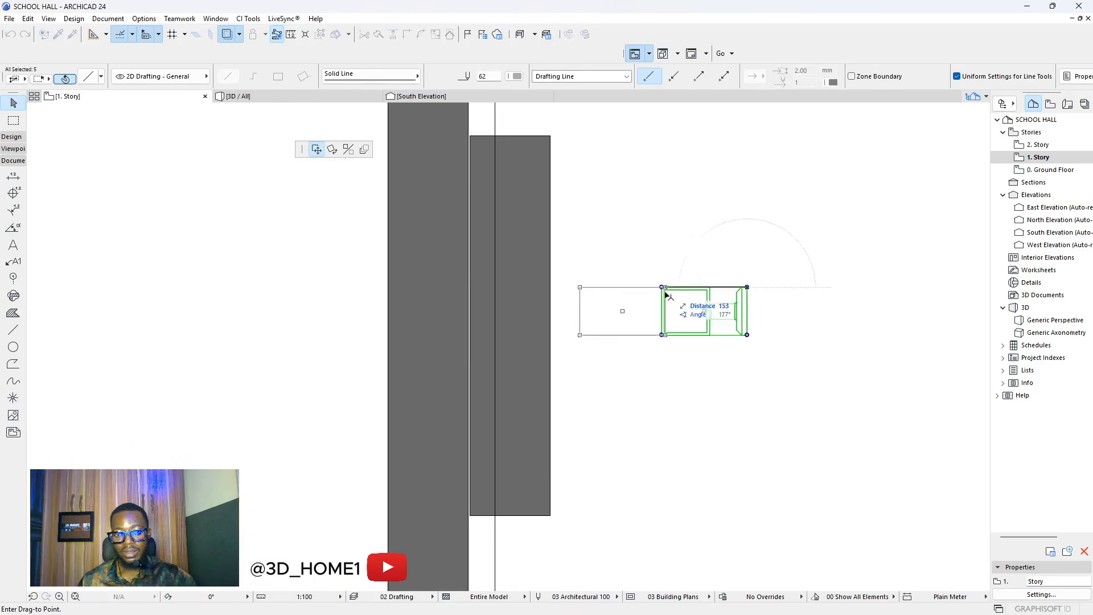
left_click(332, 149)
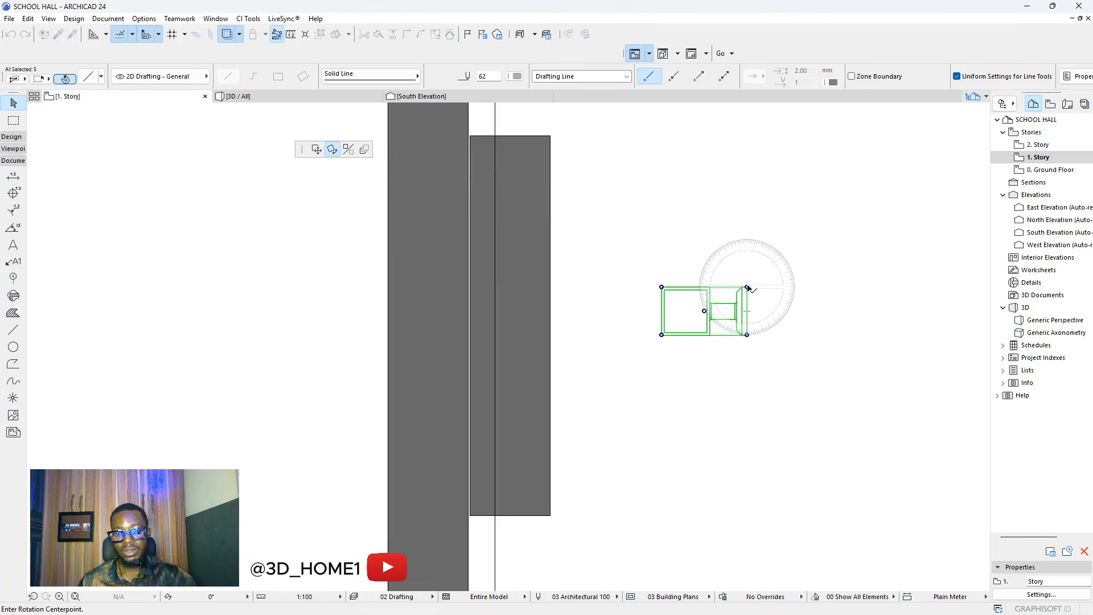
left_click(748, 335)
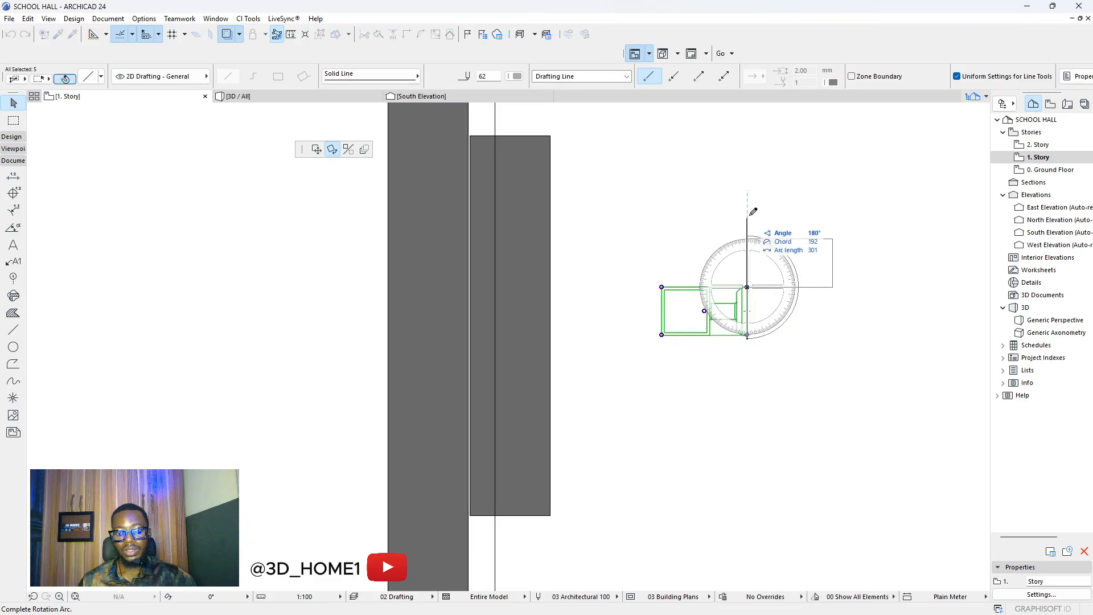
left_click(748, 240)
- Move the rotated wall light so its mounting plate sits against the outer face of the east column
left_click(748, 287)
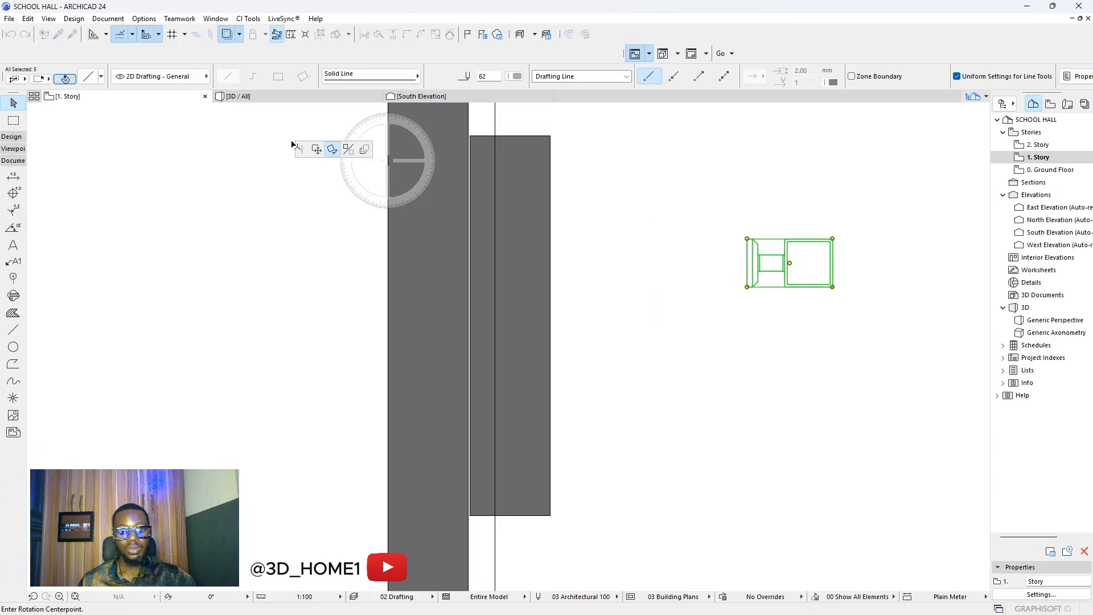
left_click(316, 150)
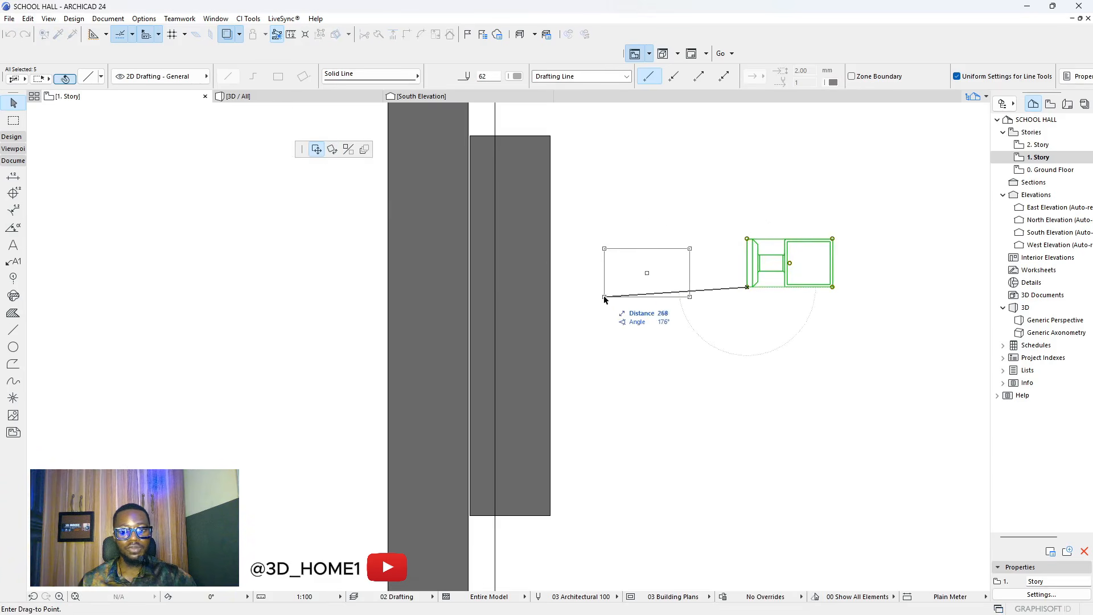
left_click(551, 313)
scroll(666, 298, "down", 5)
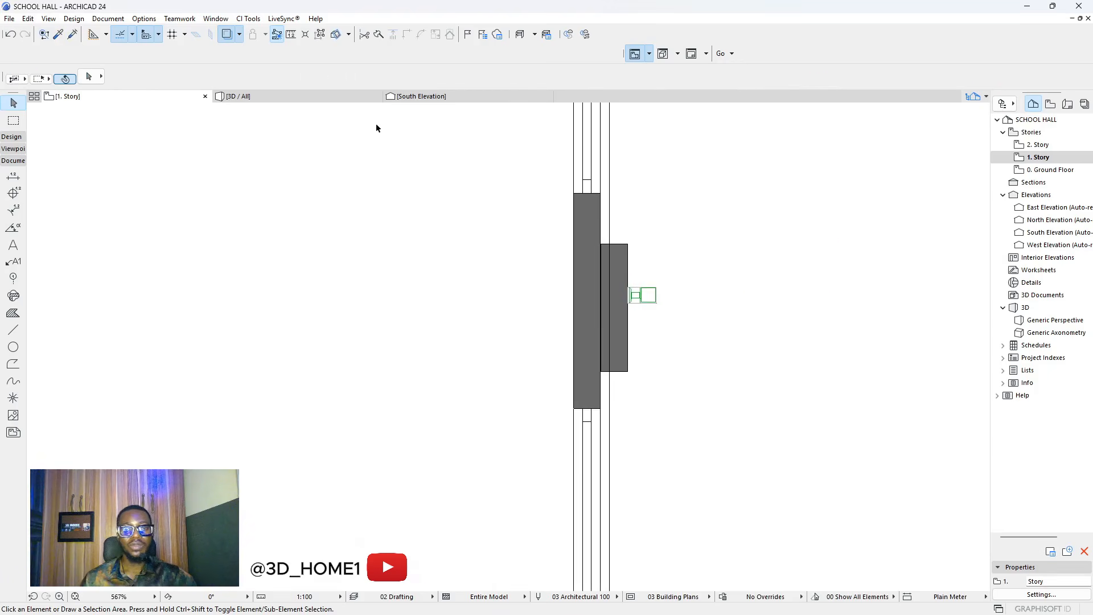
- Examine the wall lights on the east and west side columns from both sides in the 3D view
left_click(360, 96)
key("shift+F3")
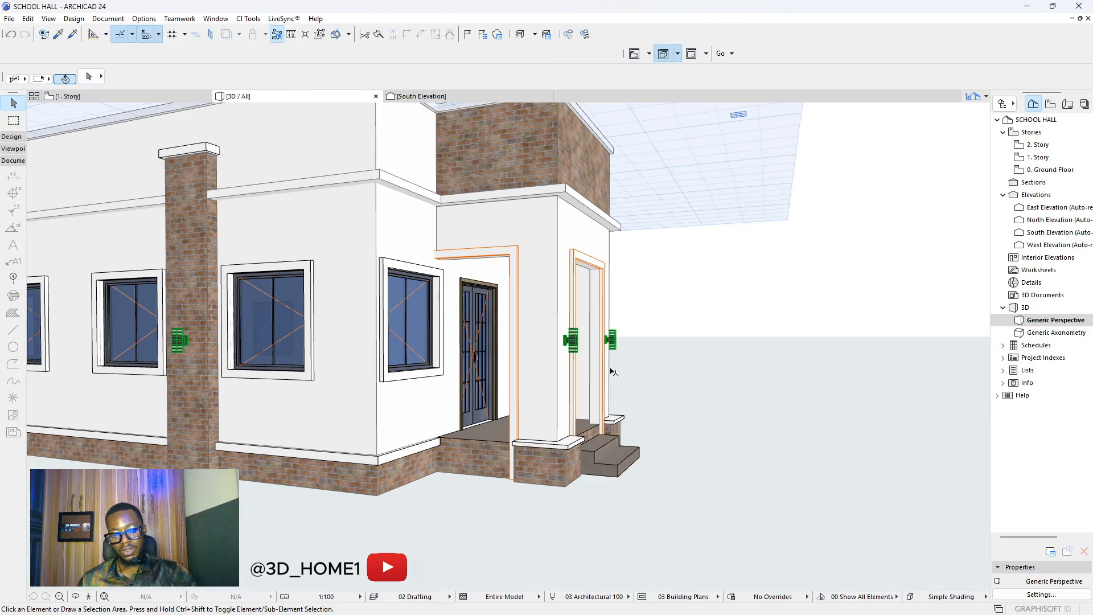
scroll(626, 381, "down", 5)
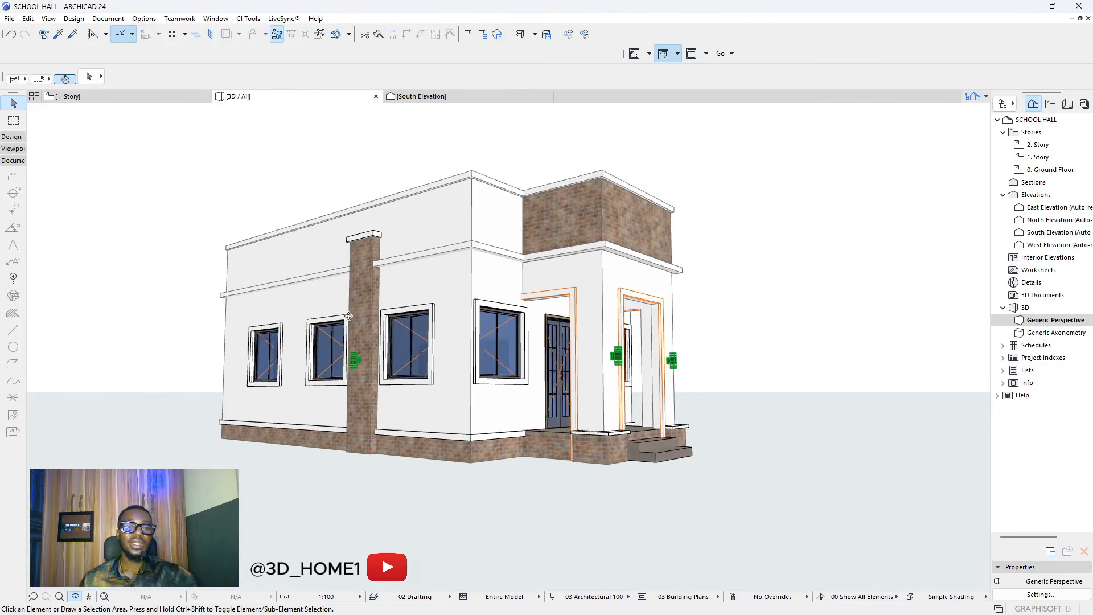
middle_click_drag(384, 326, 441, 377, "shift")
scroll(370, 363, "up", 2)
scroll(369, 362, "down", 2)
scroll(596, 360, "up", 5)
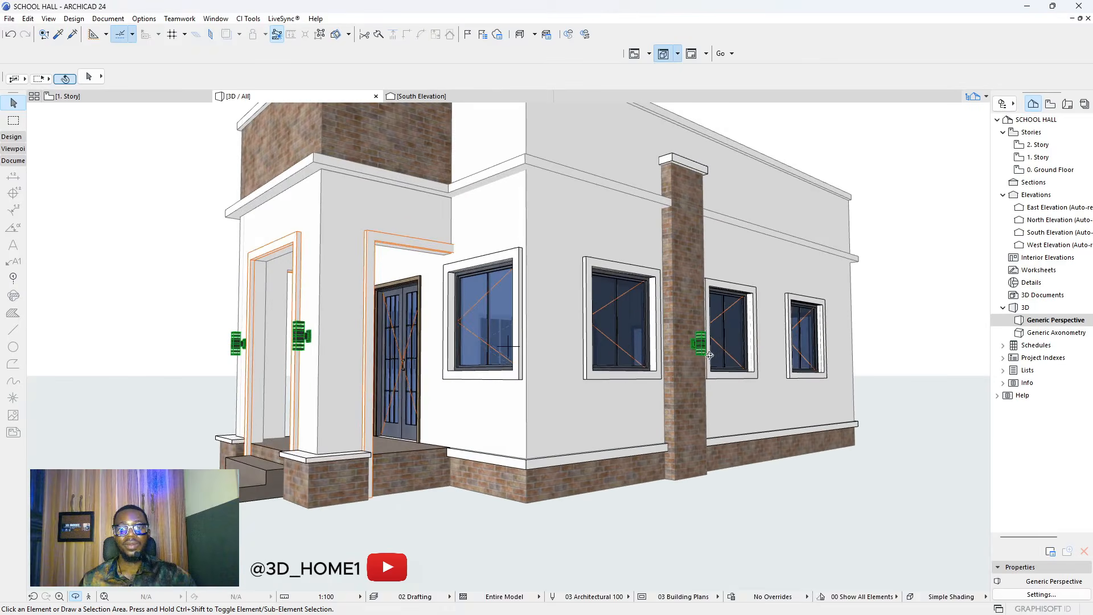
middle_click_drag(595, 361, 668, 356, "shift")
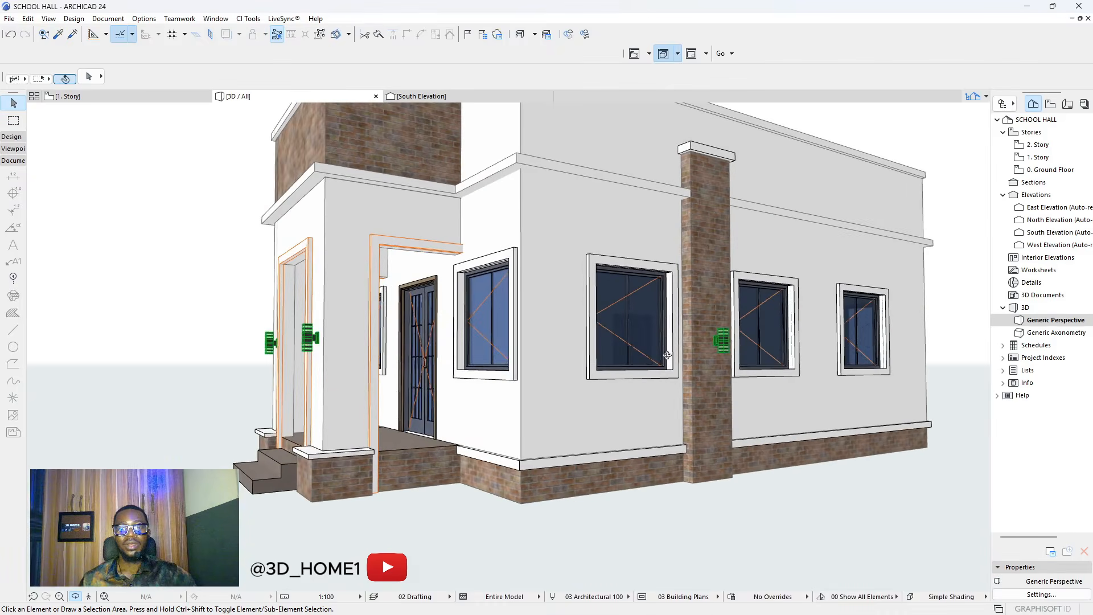
- Raise the wall light on the east column vertically to above the window heads, in the column's upper part
left_click(717, 336)
left_click(716, 334)
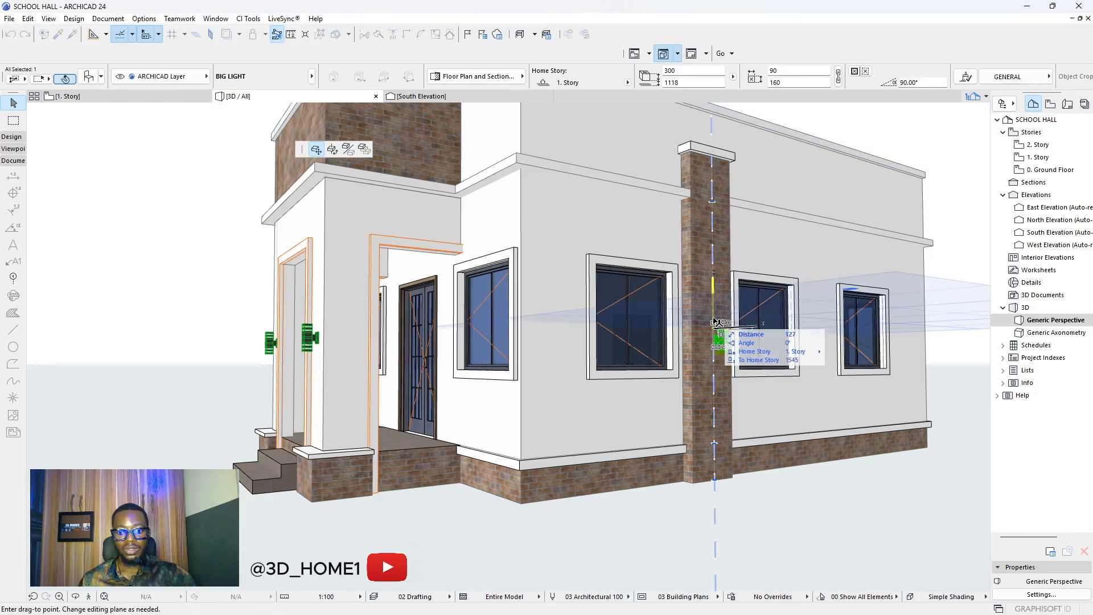
left_click(716, 236)
key("Escape")
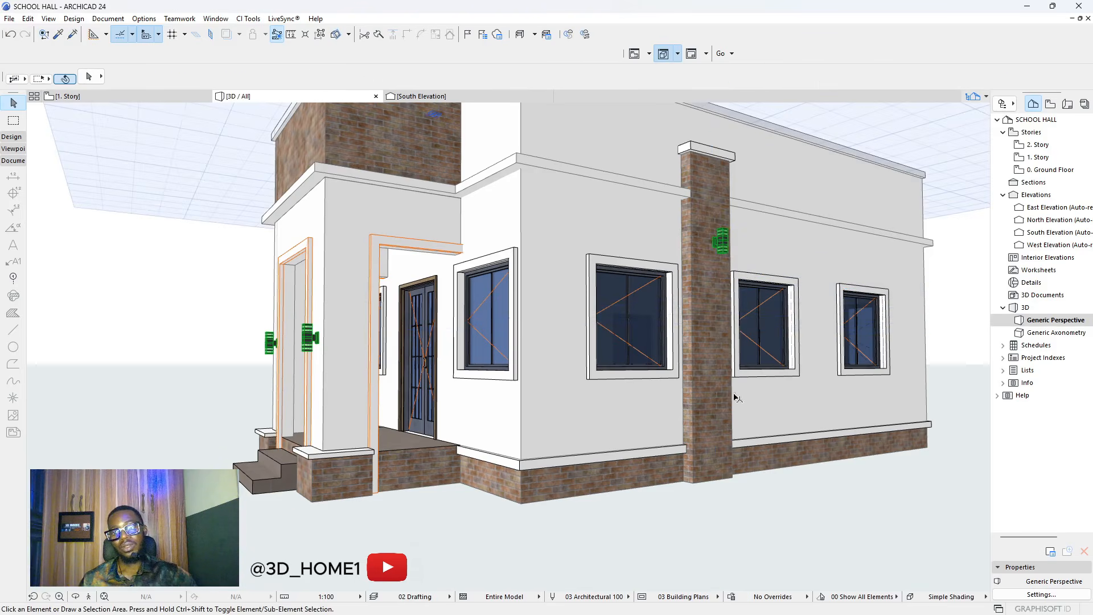
- Raise the wall light on the west column vertically to about 2454 mm above 1. Story
middle_click_drag(724, 397, 887, 367, "shift")
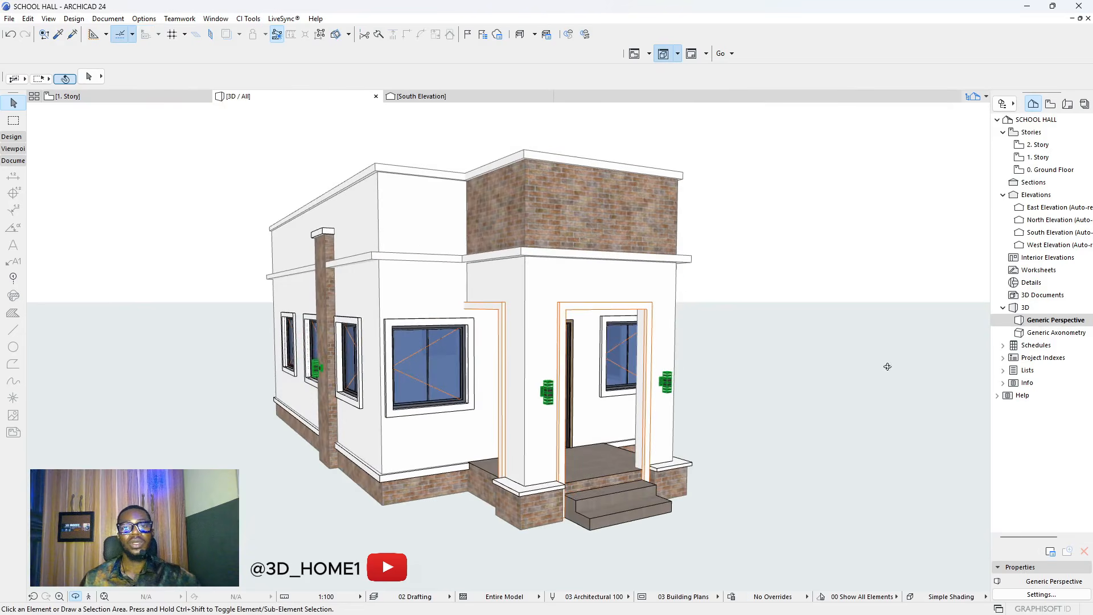
scroll(326, 378, "up", 3)
left_click(320, 362)
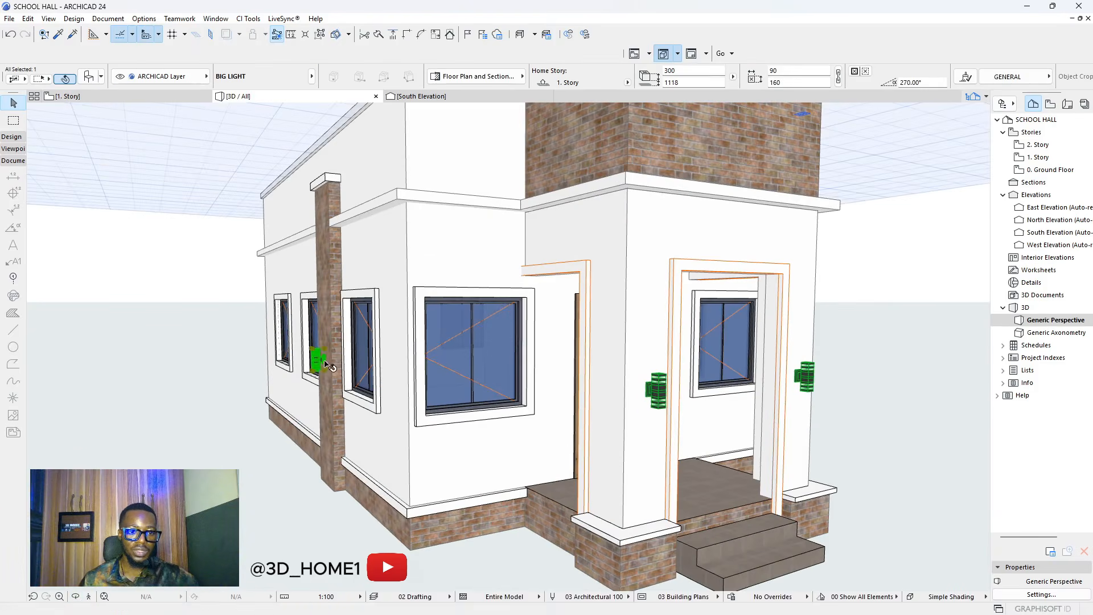
left_click(315, 352)
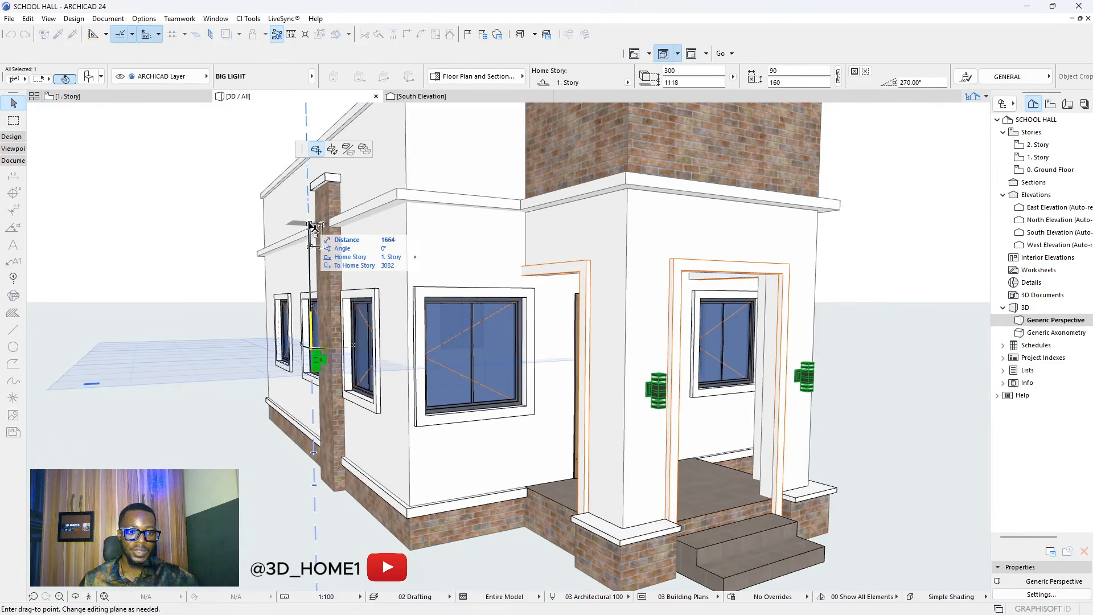
left_click(310, 253)
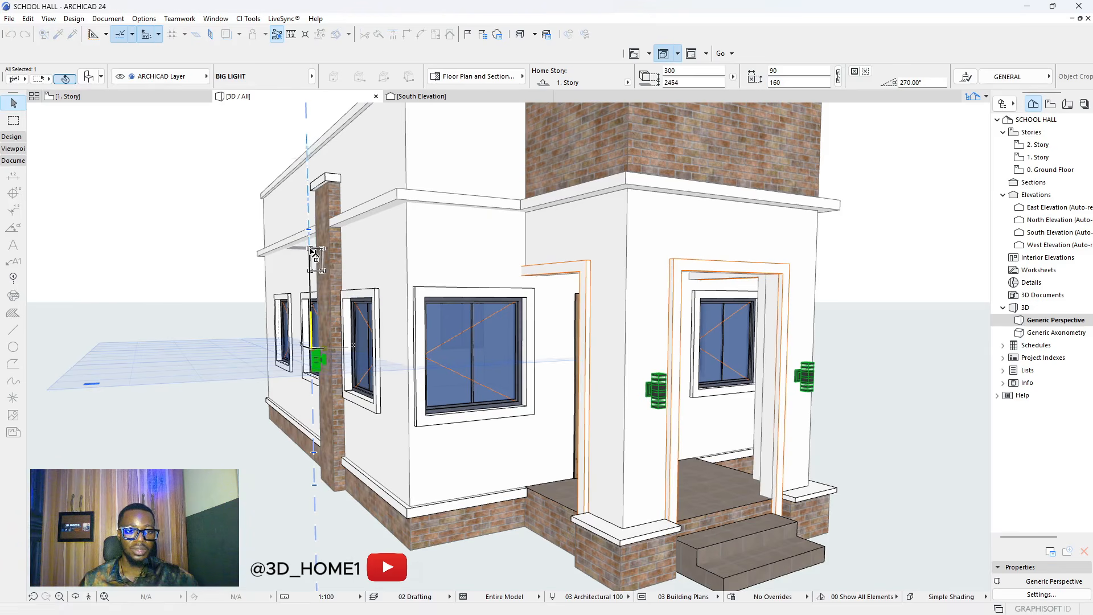
key("Escape")
- Check the raised wall light on the west column and the entrance lights from several angles in the 3D view
middle_click_drag(538, 406, 705, 422, "shift")
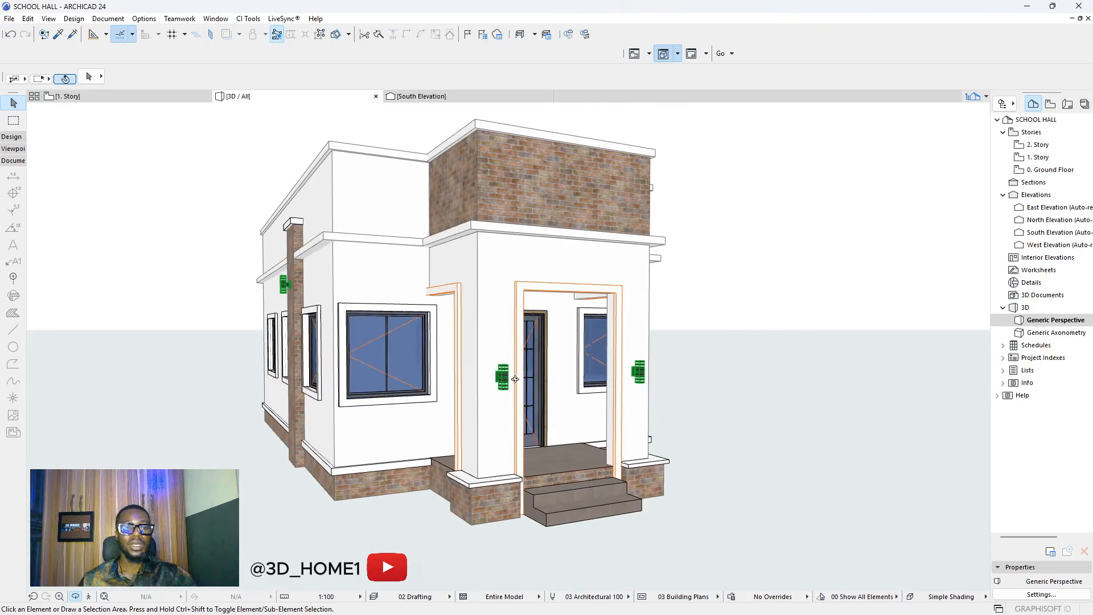
scroll(514, 379, "down", 2)
middle_click_drag(546, 434, 747, 460, "shift")
scroll(567, 460, "up", 2)
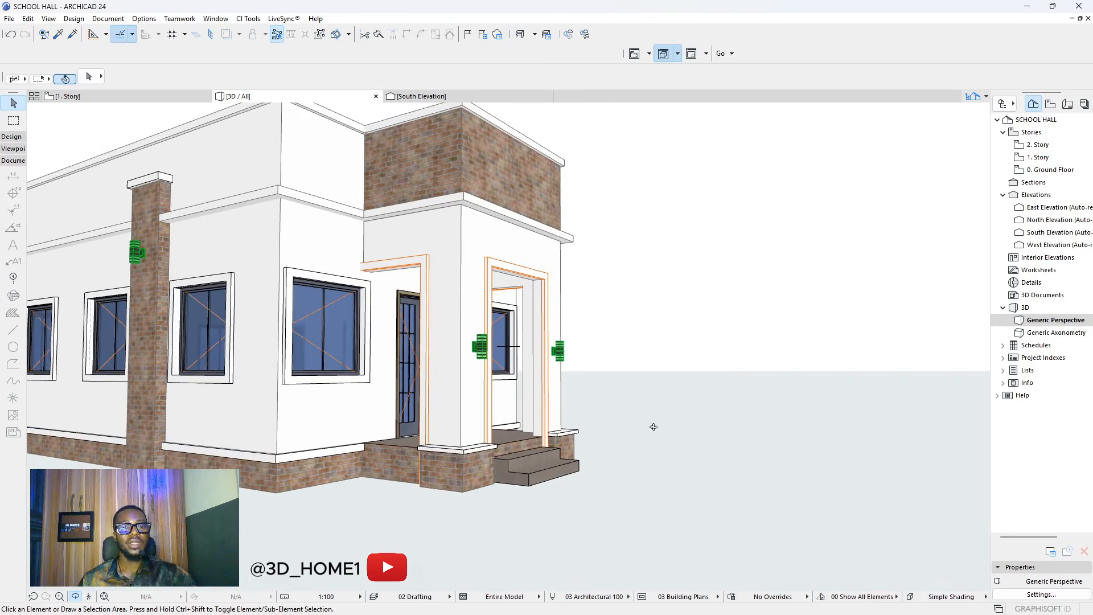
scroll(661, 438, "down", 2)
middle_click_drag(666, 444, 607, 450, "shift")
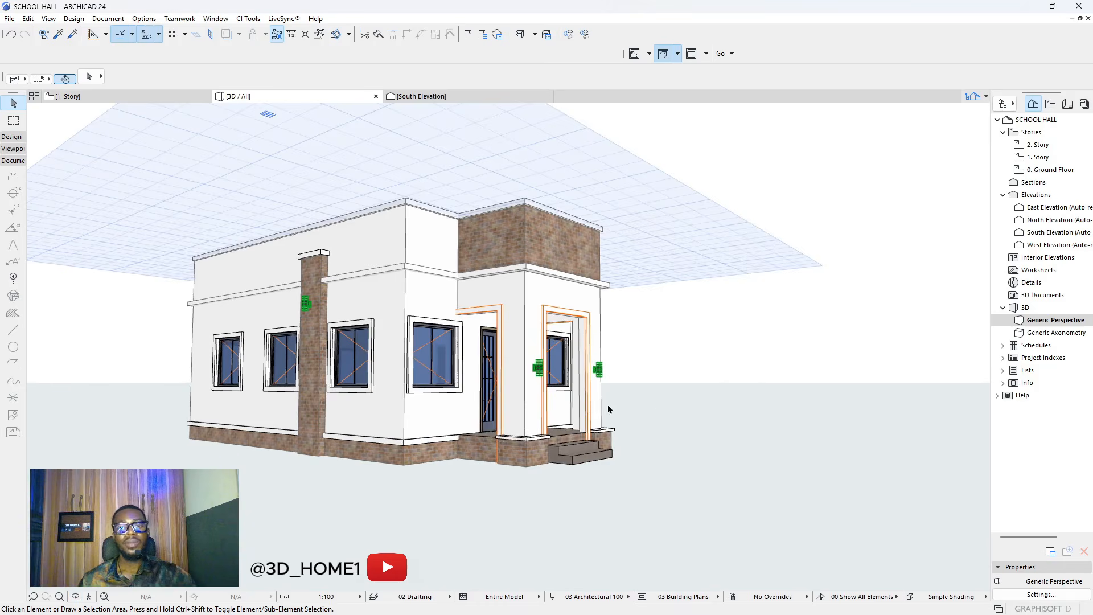
- On the 1. Story plan, move the placed reference drawing horizontally about 21.5 m west, beyond the West Elevation marker
middle_click_drag(656, 405, 420, 479, "shift")
scroll(452, 441, "down", 2)
middle_click_drag(453, 441, 306, 301, "shift")
left_click(93, 98)
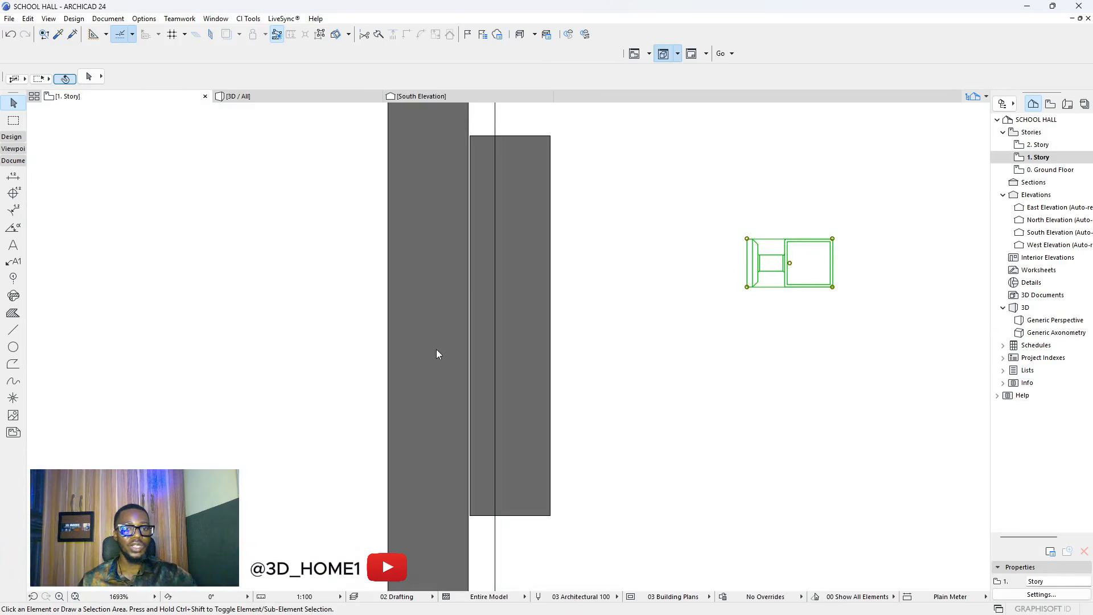
scroll(391, 357, "down", 10)
scroll(342, 316, "up", 2)
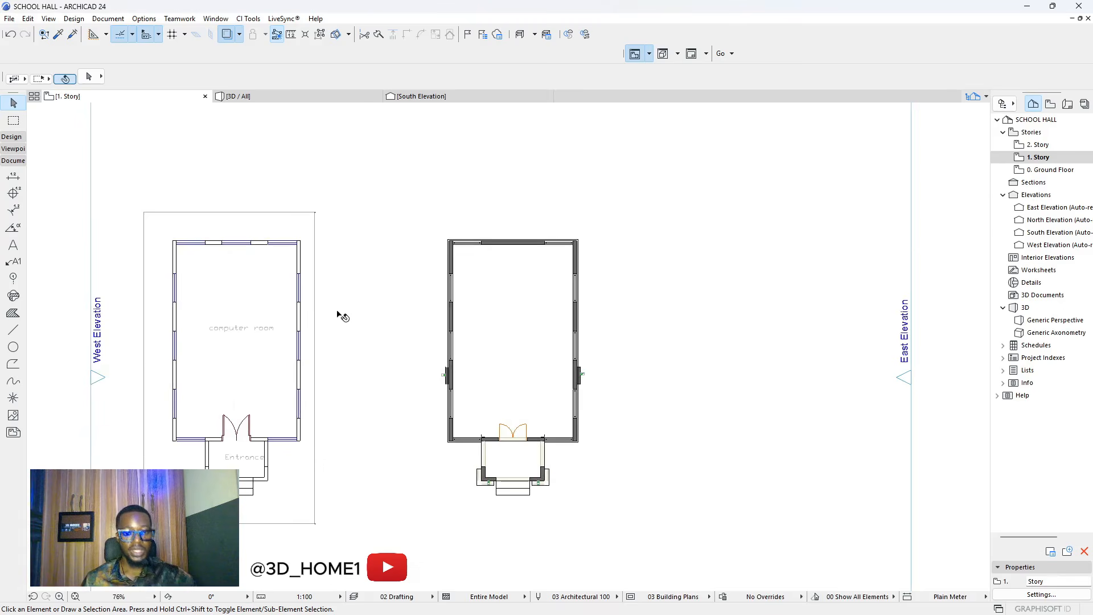
scroll(640, 294, "down", 1)
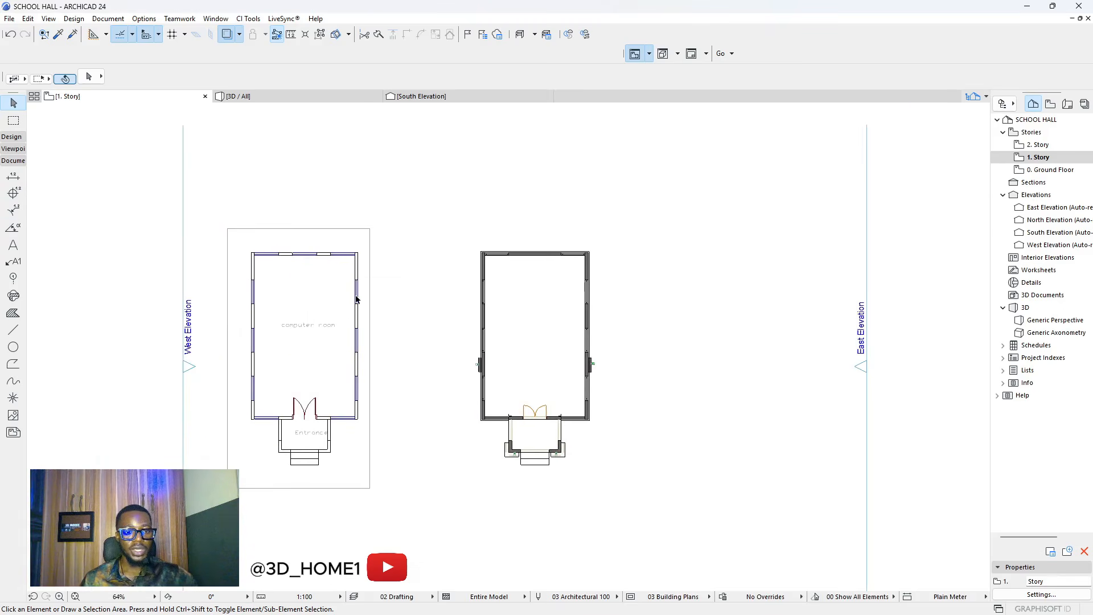
left_click(393, 312)
scroll(427, 337, "down", 4)
left_click(388, 322)
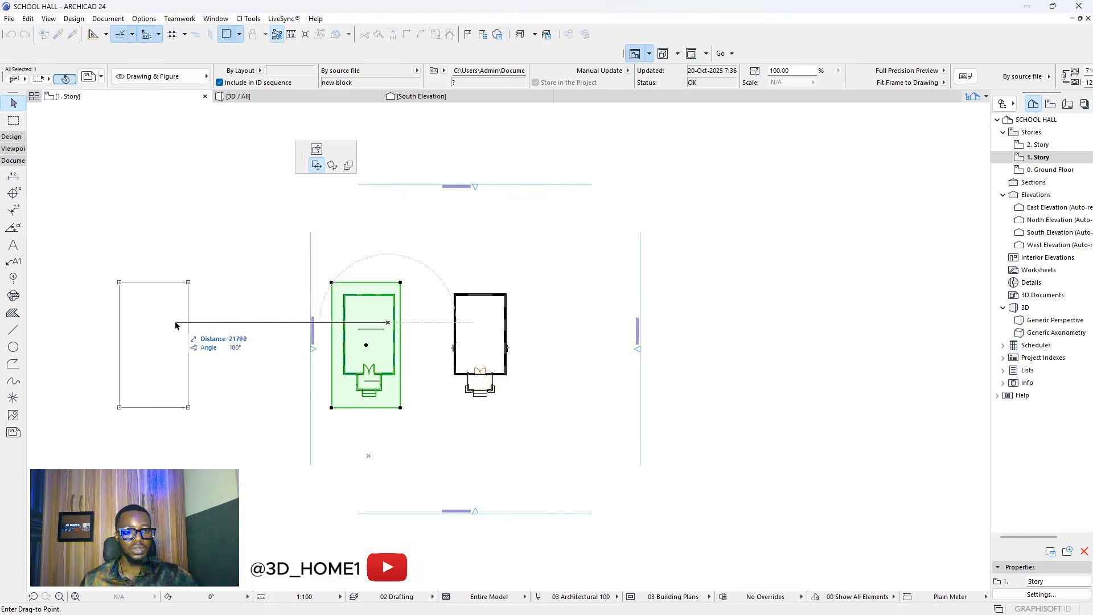
left_click(179, 322)
left_click(45, 281)
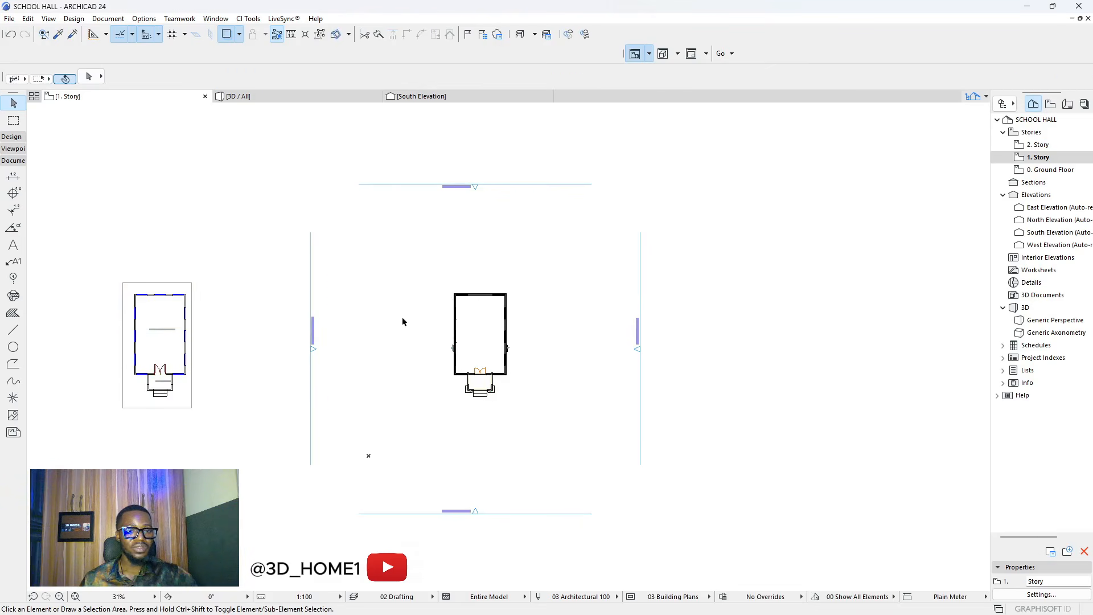
- Set the default slab's override surfaces to Grass - Brown
left_click(16, 137)
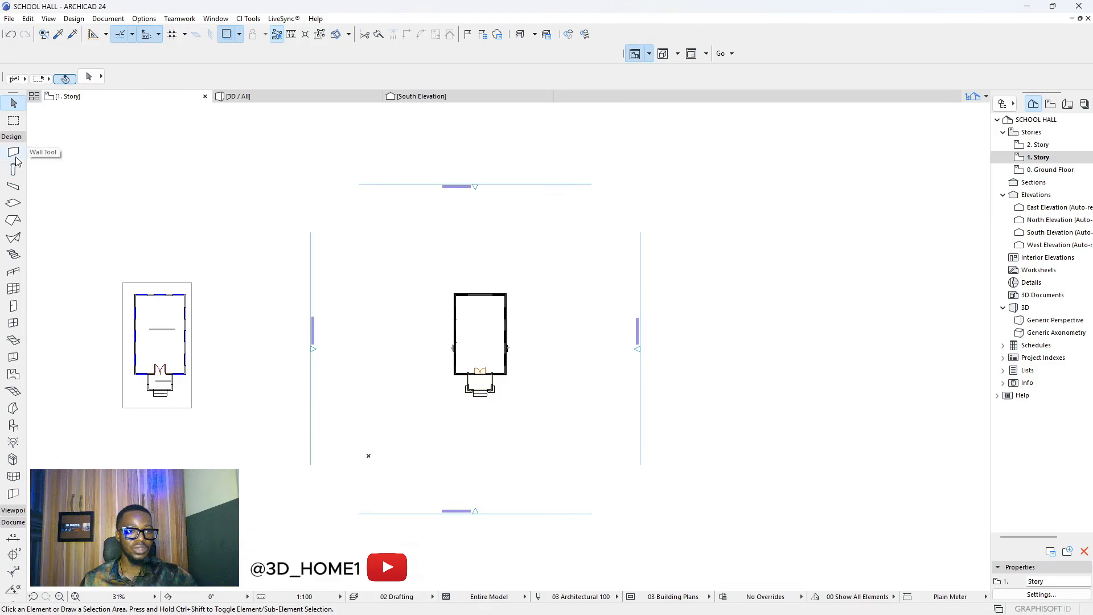
left_click(11, 204)
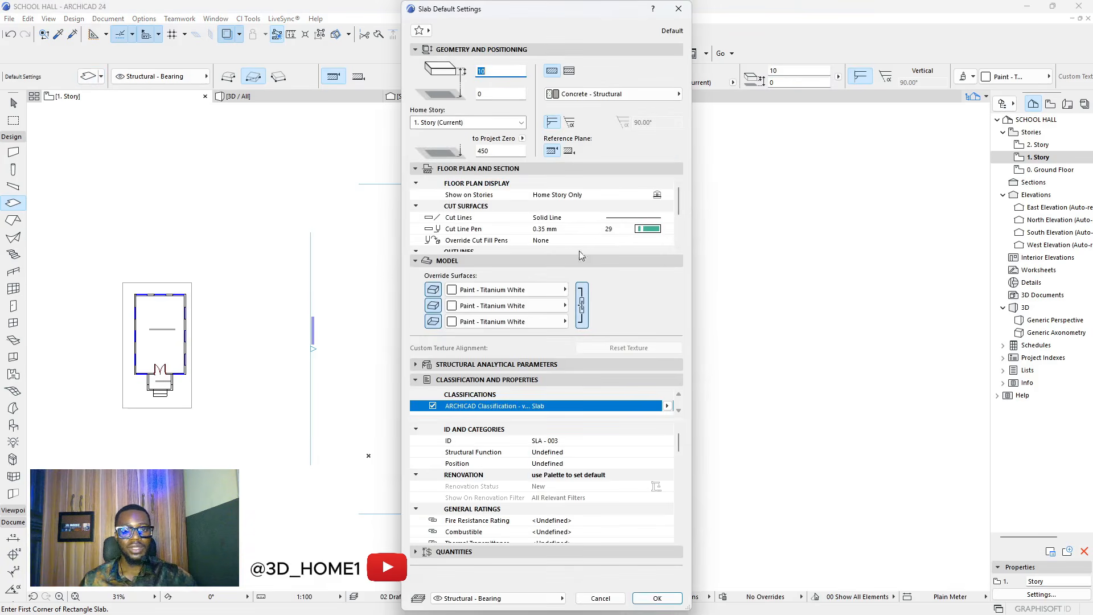
left_click(452, 289)
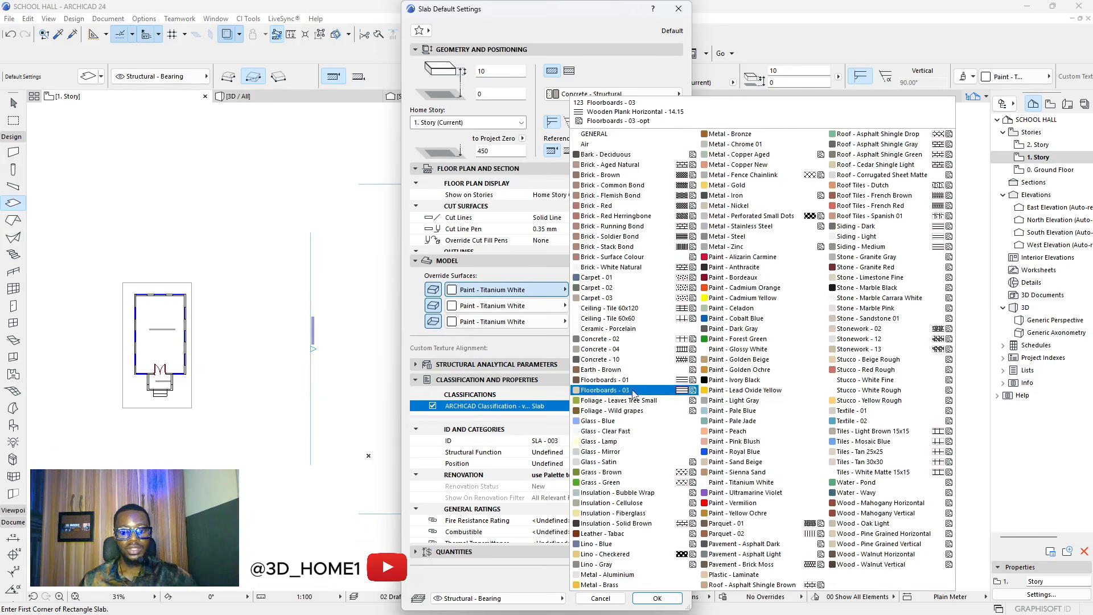
left_click(599, 473)
left_click(656, 599)
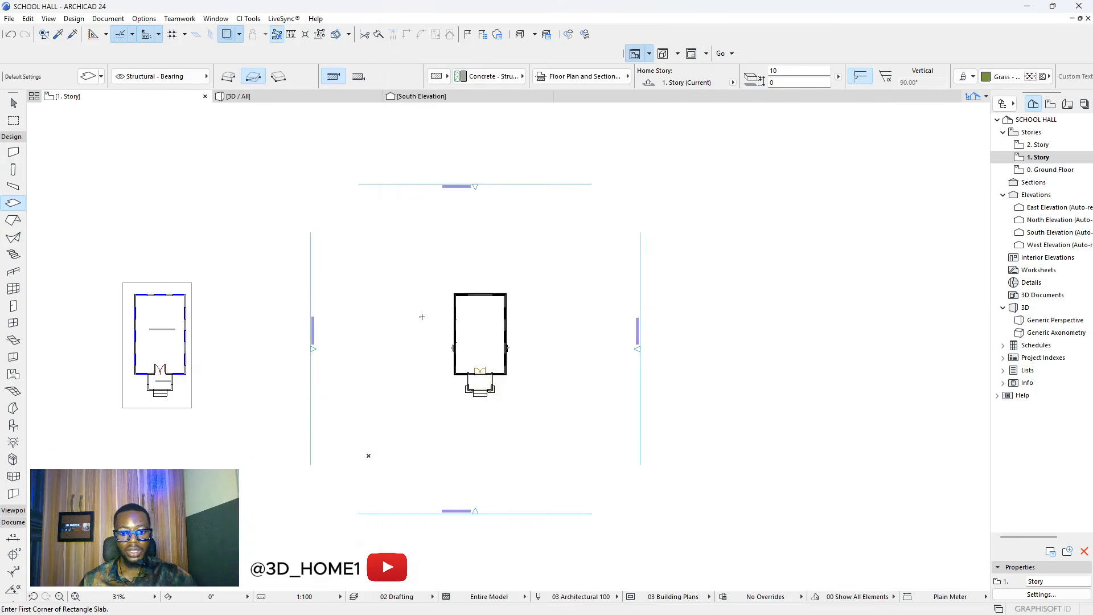
- Draw a rectangular slab about 14.4 by 19.7 m around the building as the surrounding ground
left_click(409, 265)
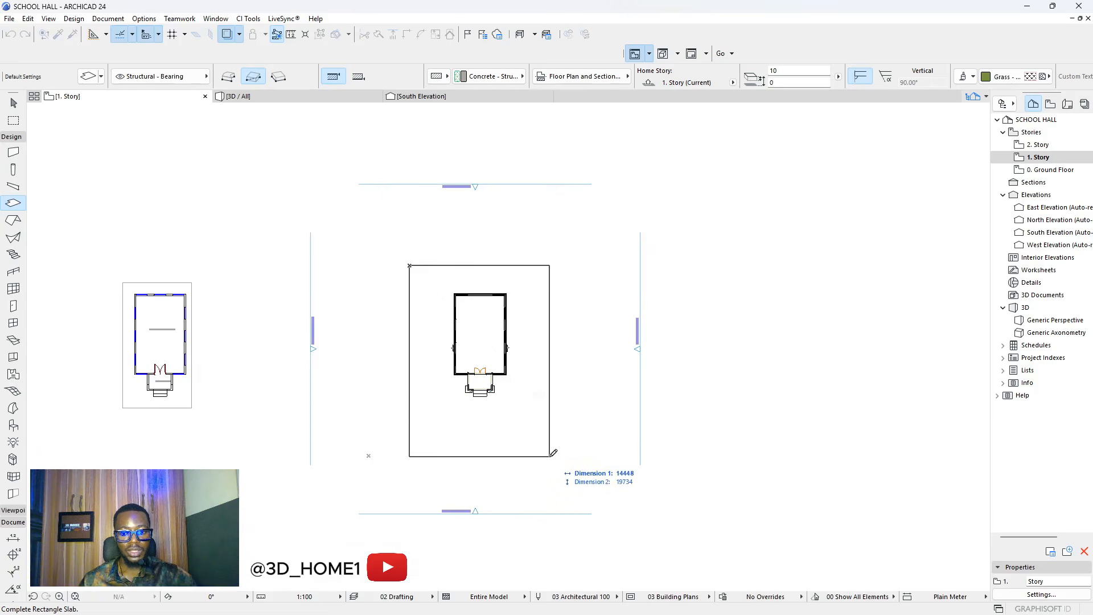
left_click(550, 457)
scroll(488, 346, "up", 4)
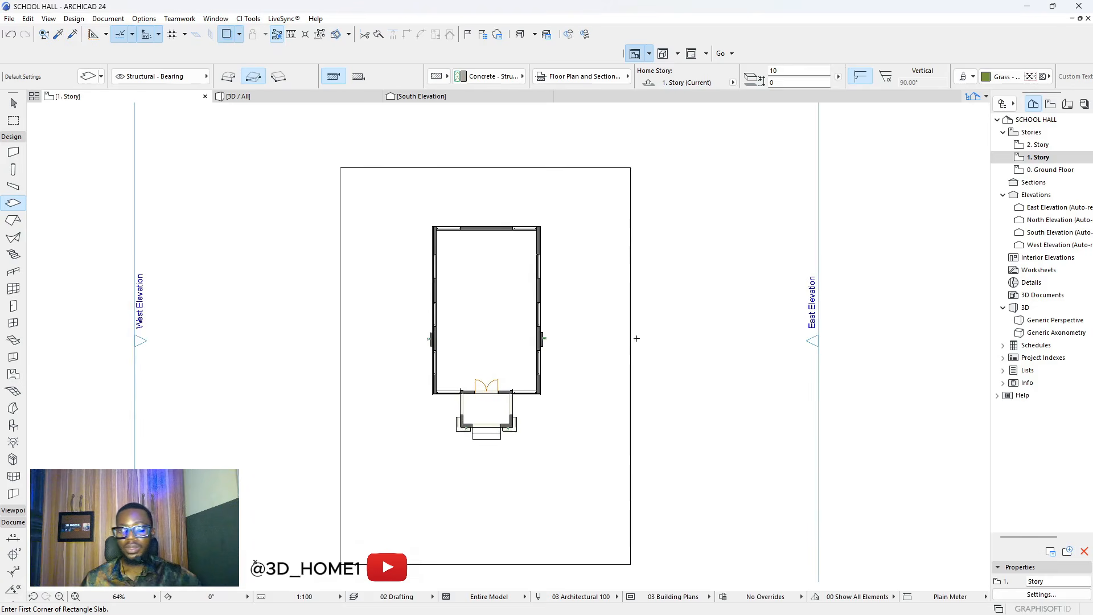
key("Escape")
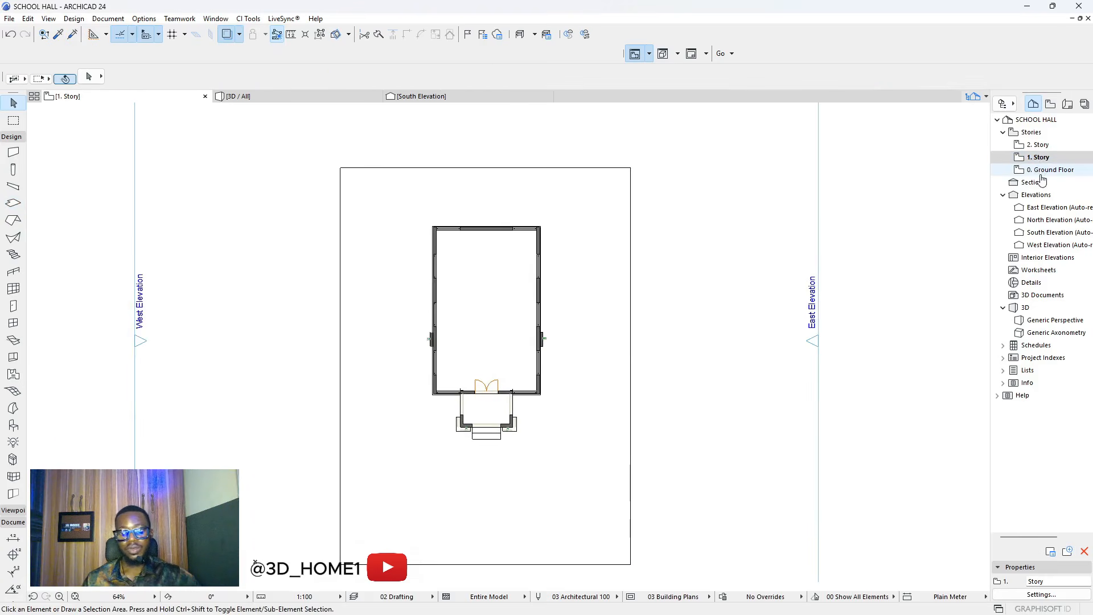
- Move the grass slab to the 0. Ground Floor home story and inspect it around the building's base in 3D
left_click(336, 97)
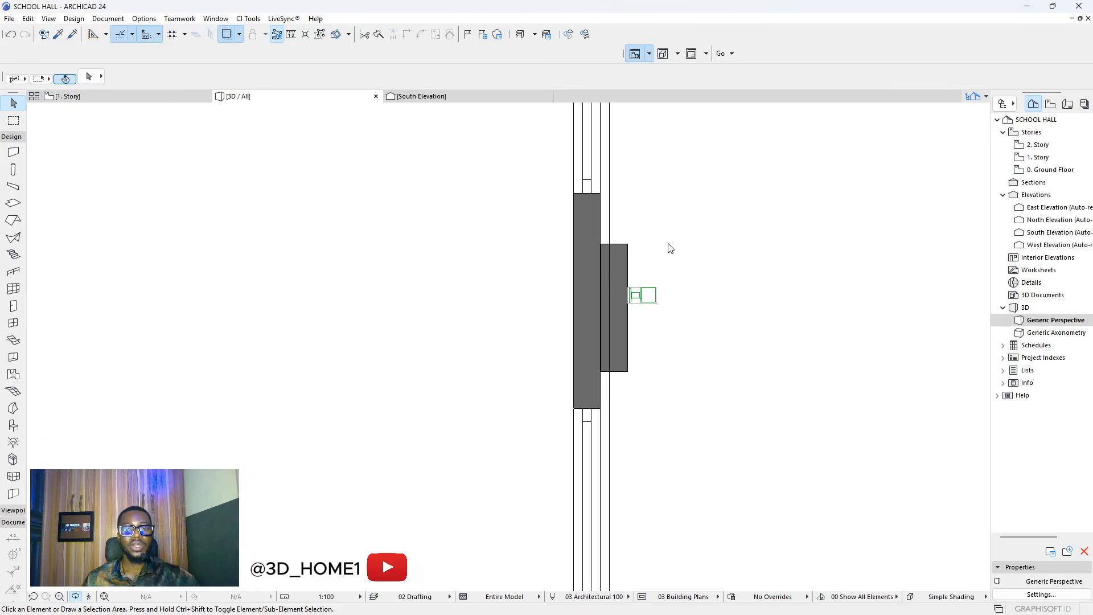
scroll(613, 266, "down", 2)
middle_click_drag(541, 428, 568, 362, "shift")
left_click(586, 424)
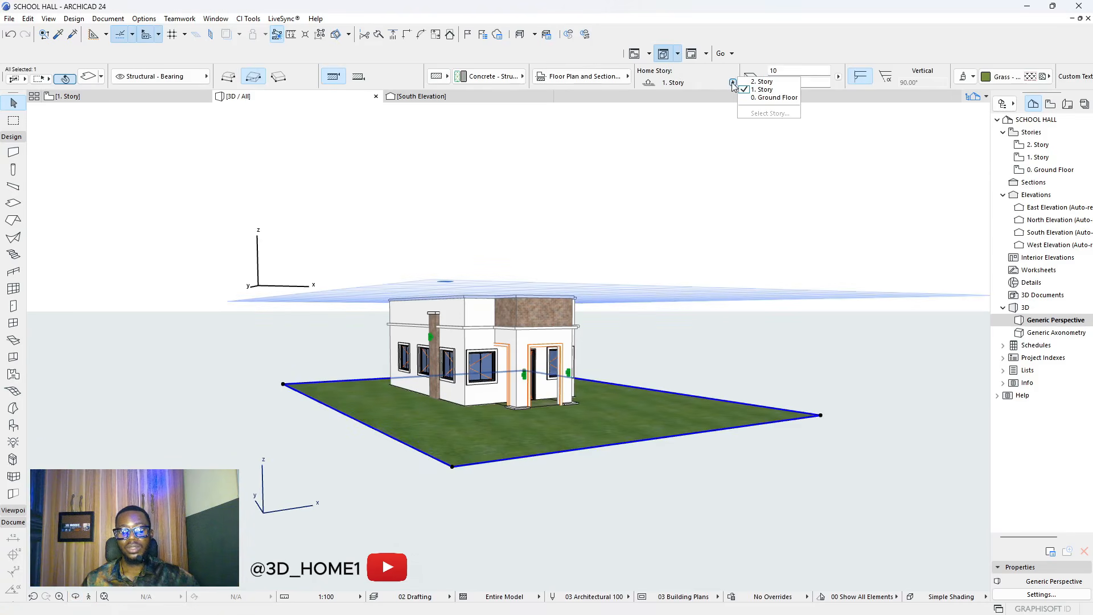
left_click(757, 97)
left_click(686, 361)
scroll(477, 417, "up", 2)
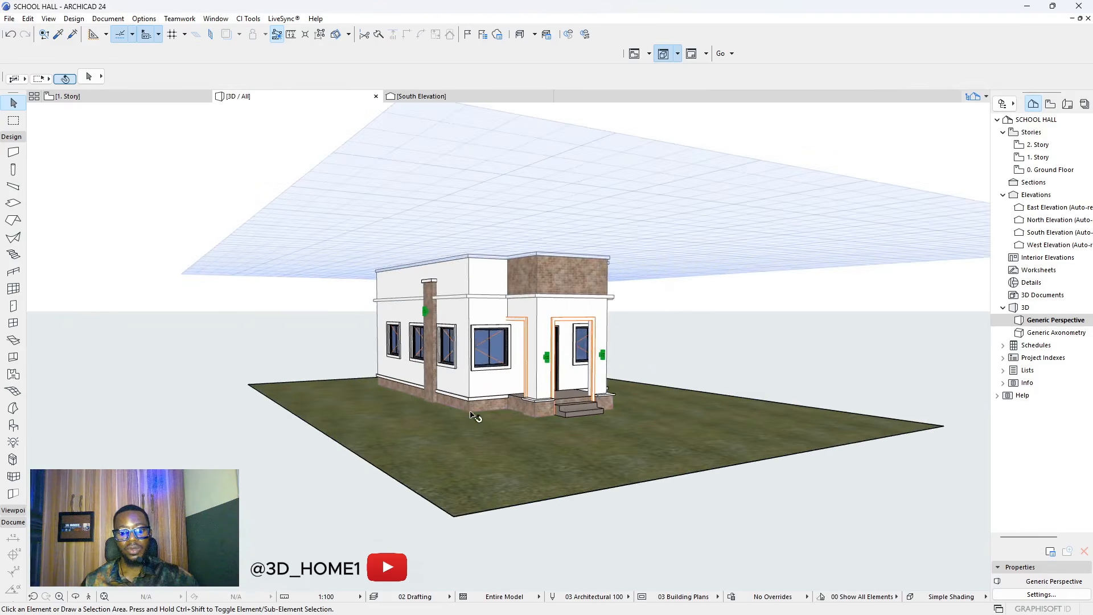
middle_click_drag(501, 407, 584, 436, "shift")
scroll(584, 437, "up", 3)
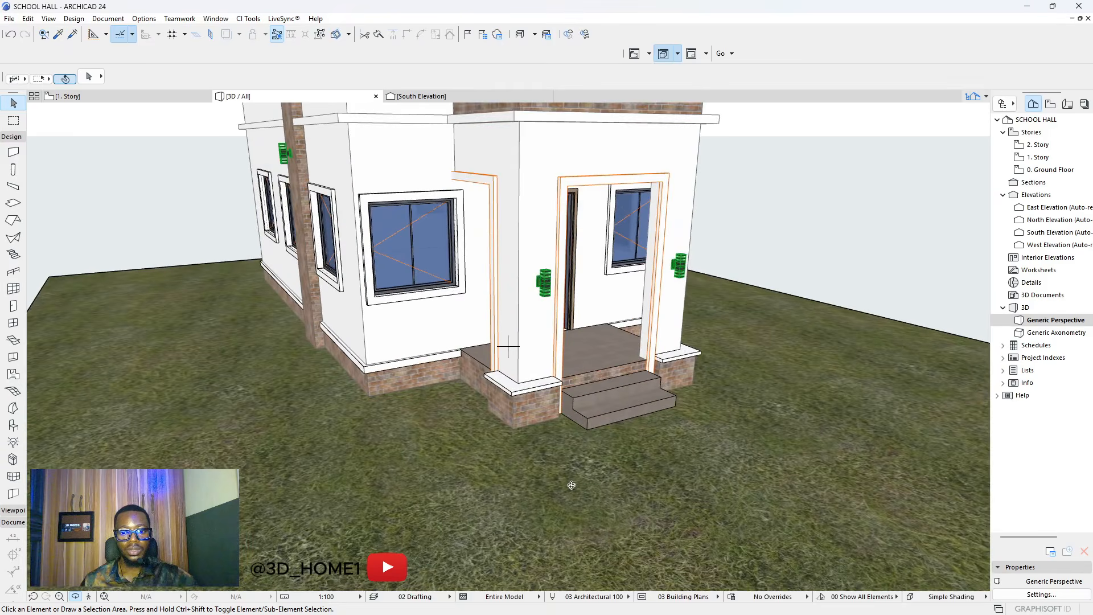
scroll(571, 485, "down", 5)
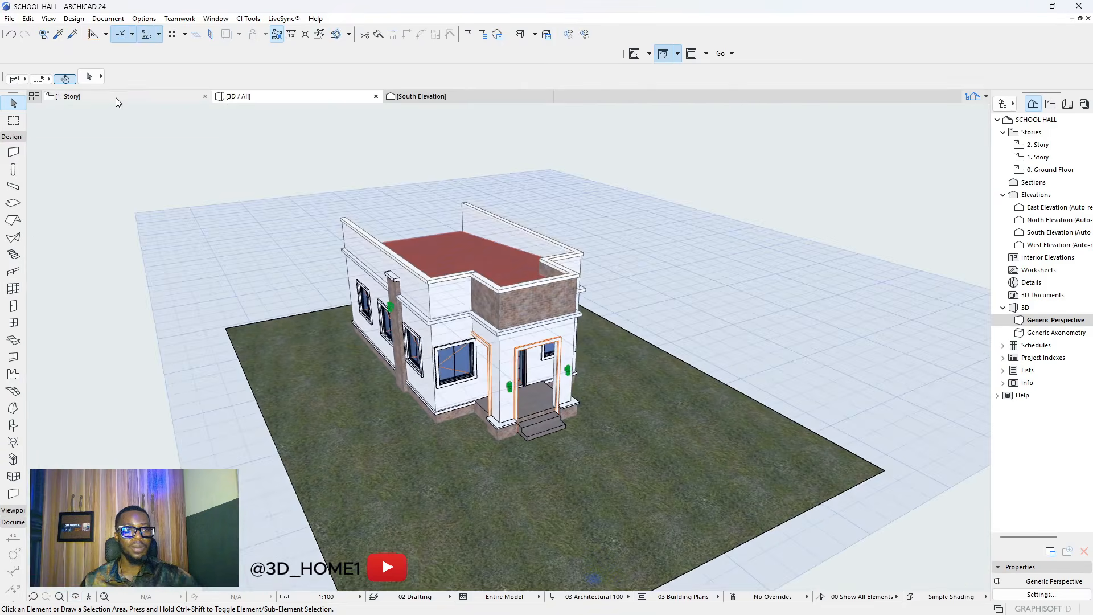
- On the Ground Floor plan, cut a rectangular hole in the grass slab around the building's footprint
left_click(116, 98)
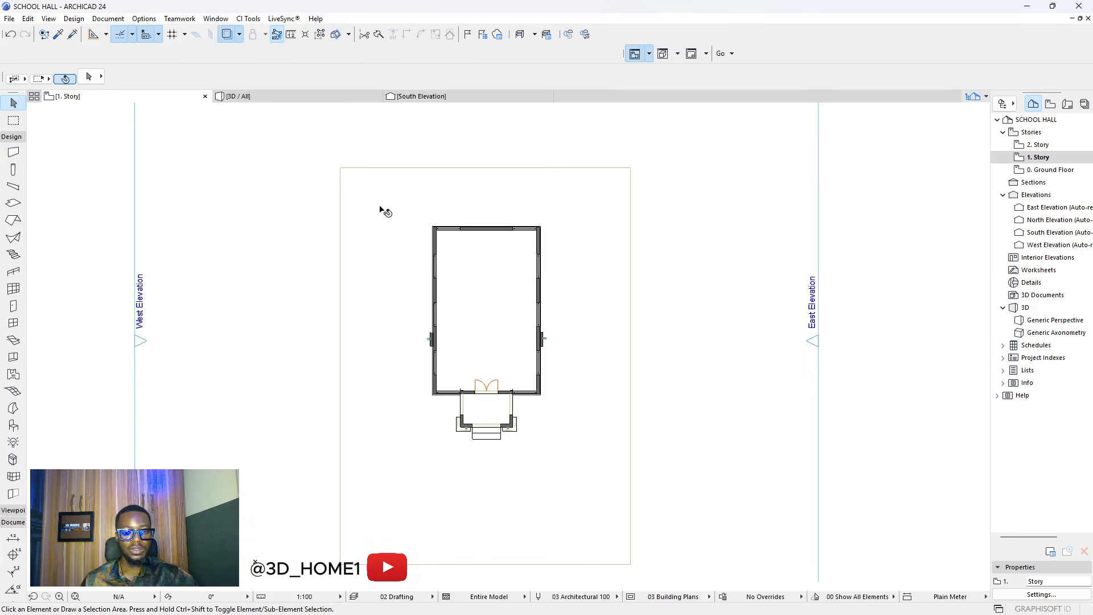
double_click(1050, 170)
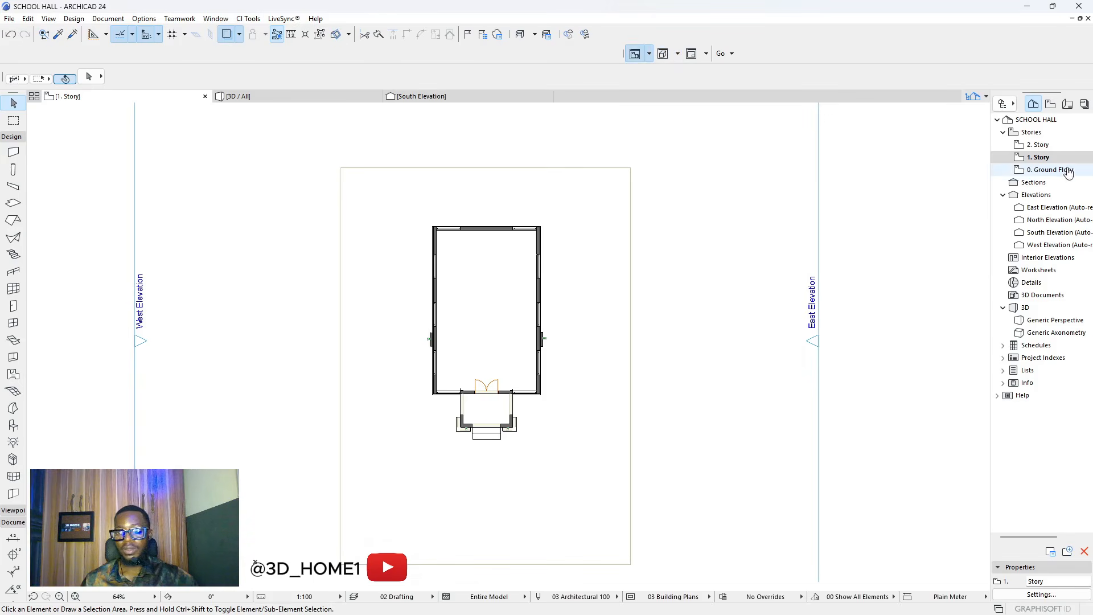
left_click(409, 221)
left_click(12, 203)
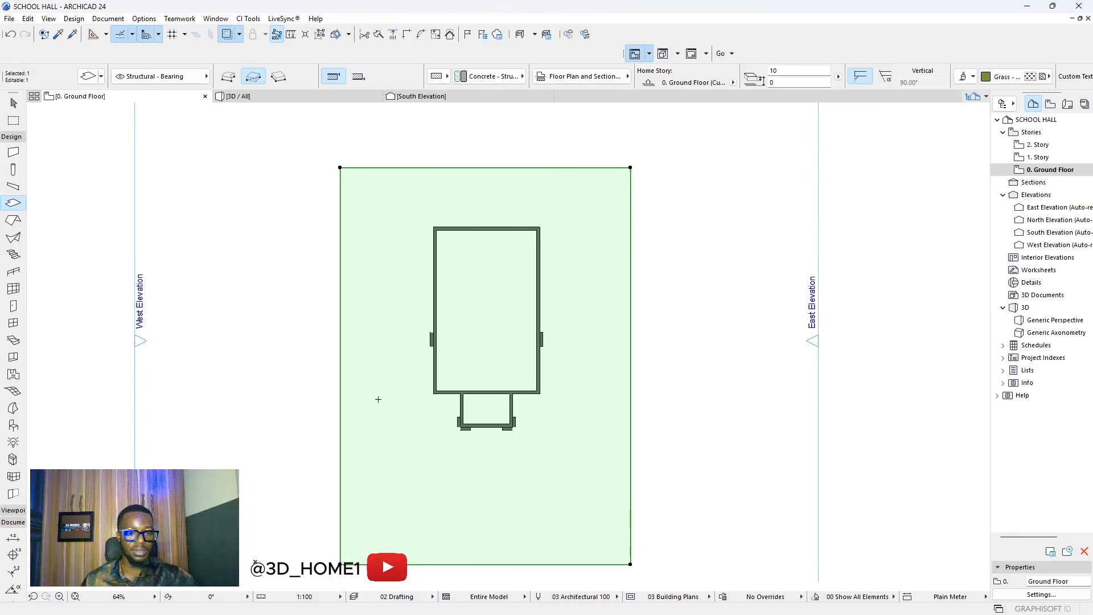
left_click(382, 496)
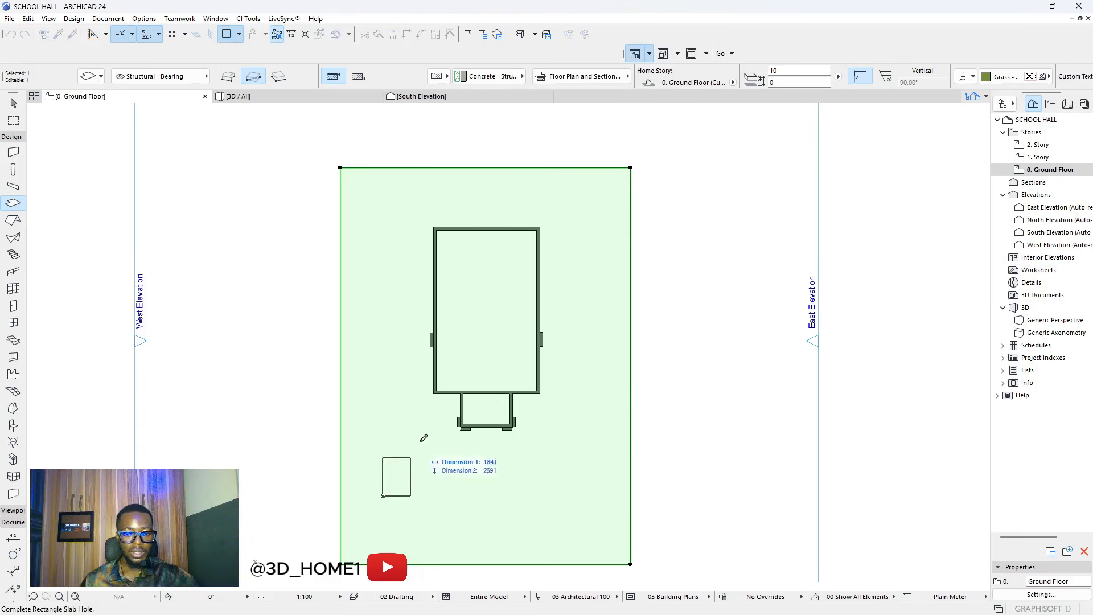
left_click(596, 219)
key("Escape")
- Offset the front and rear edges of the grass slab's hole outward to leave more space around the building
left_click(480, 502)
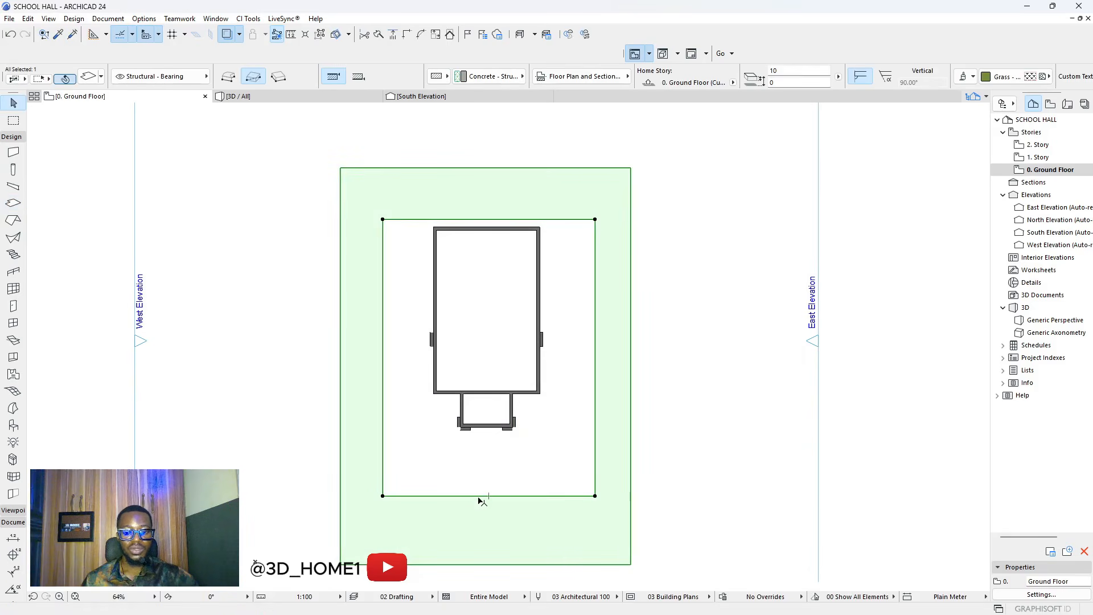
left_click(480, 497)
left_click(483, 529)
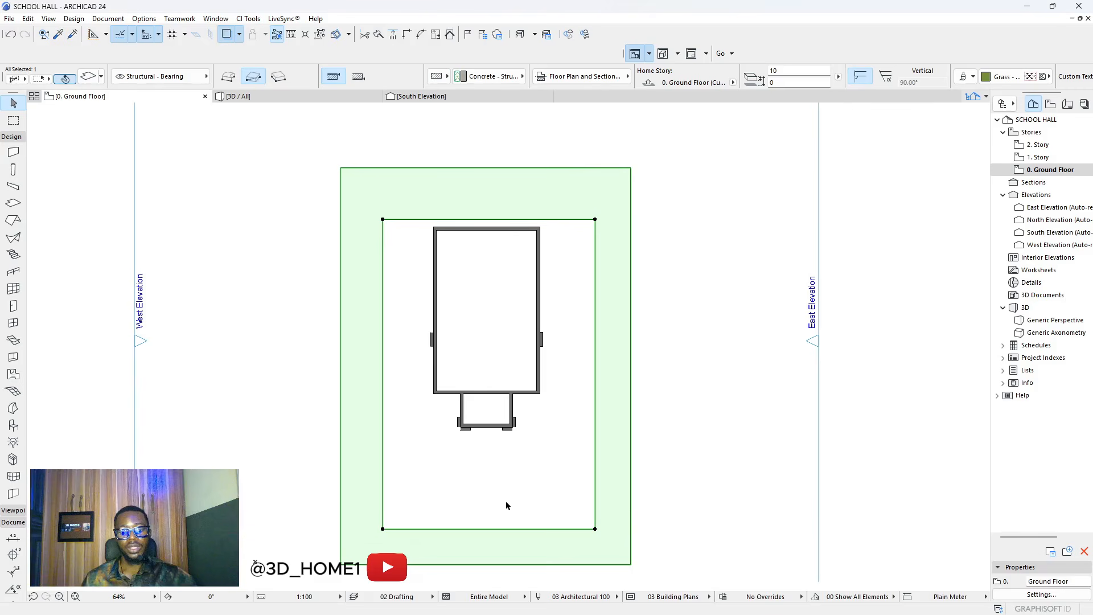
left_click(566, 219)
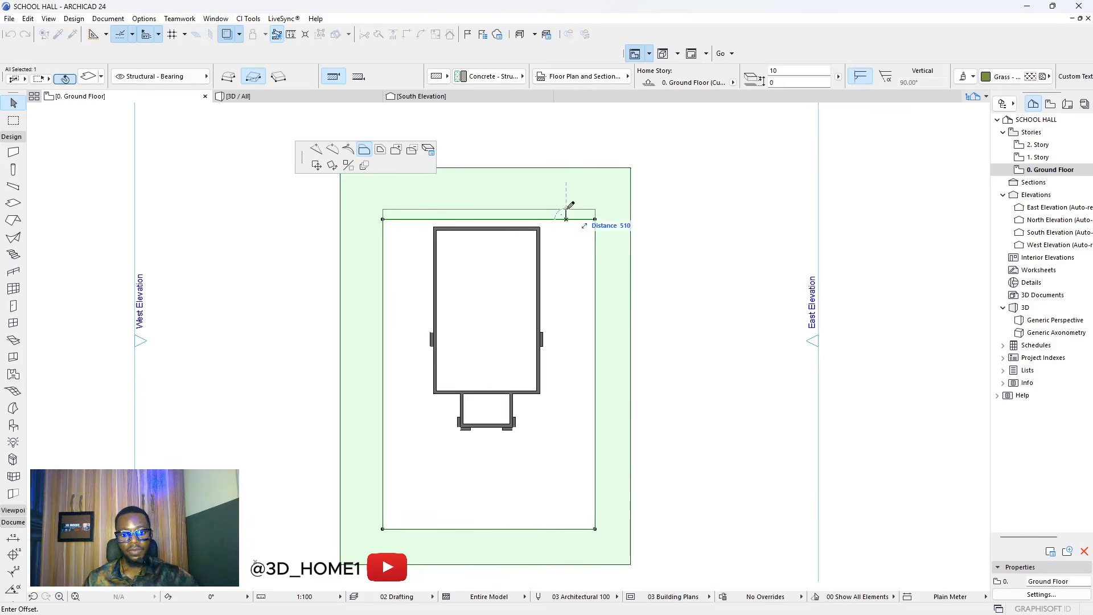
left_click(566, 203)
key("Escape")
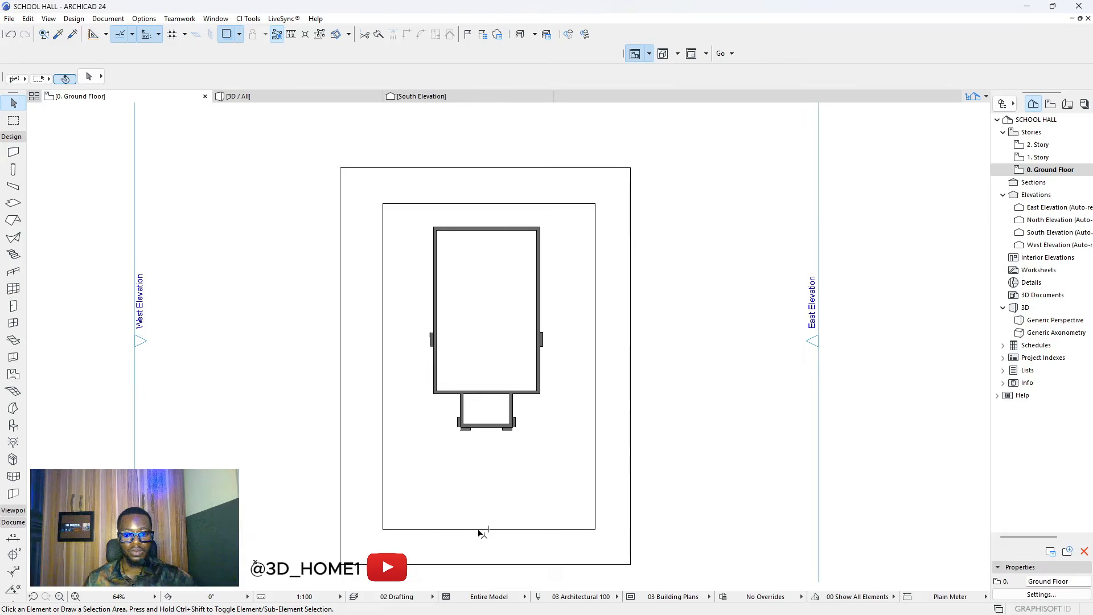
- Offset the hole's front edge to the grass slab's outer edge so the grass is open in front of the entrance
left_click(483, 552)
left_click(477, 530)
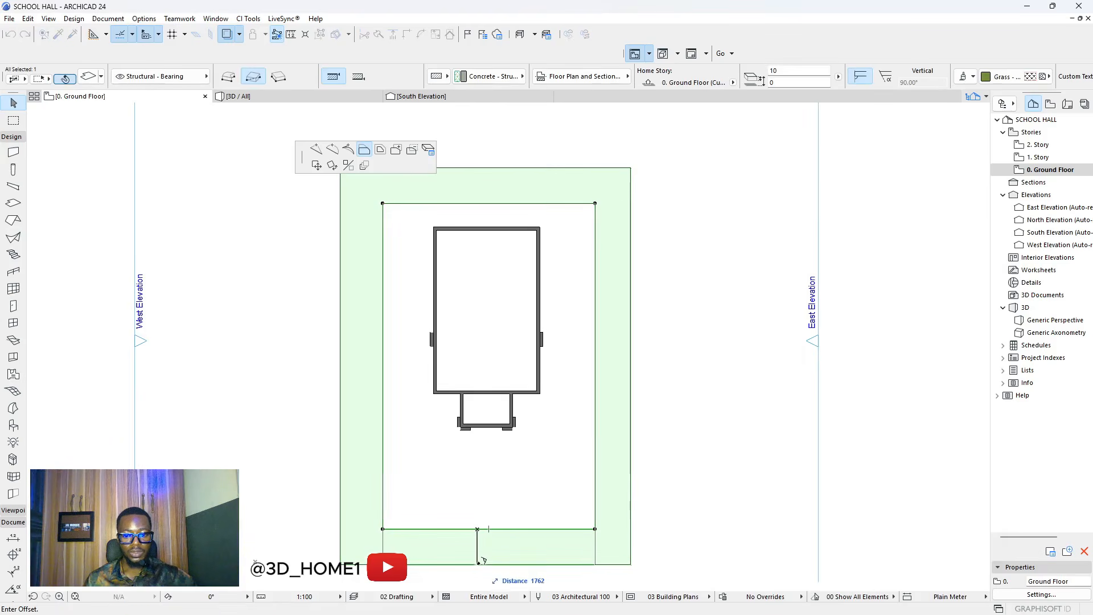
left_click(478, 564)
key("Escape")
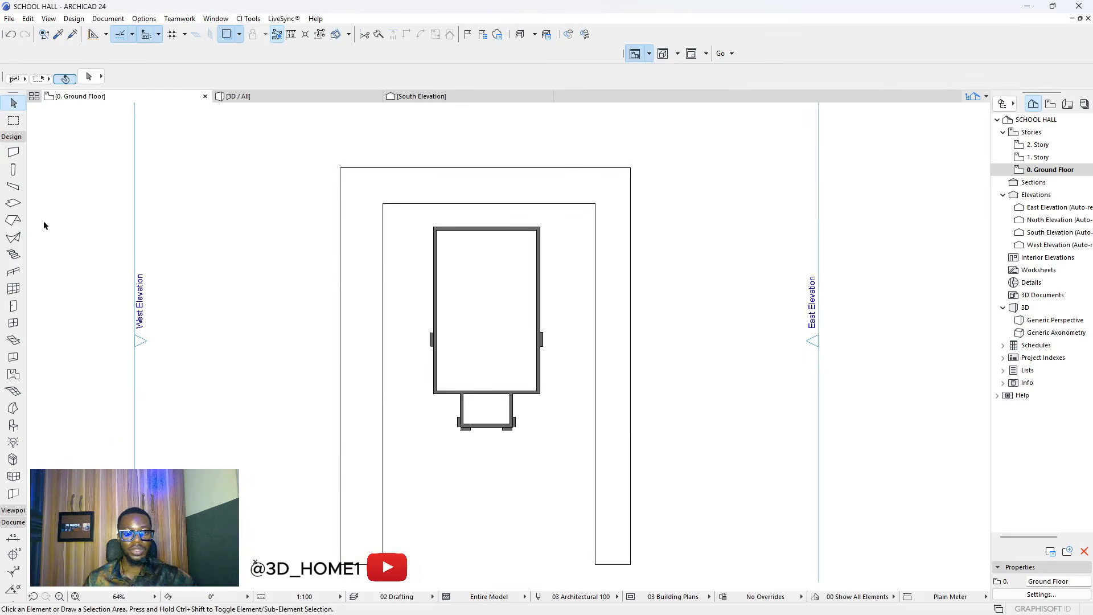
- Change the default slab's override surfaces to Concrete - 02
left_click(14, 205)
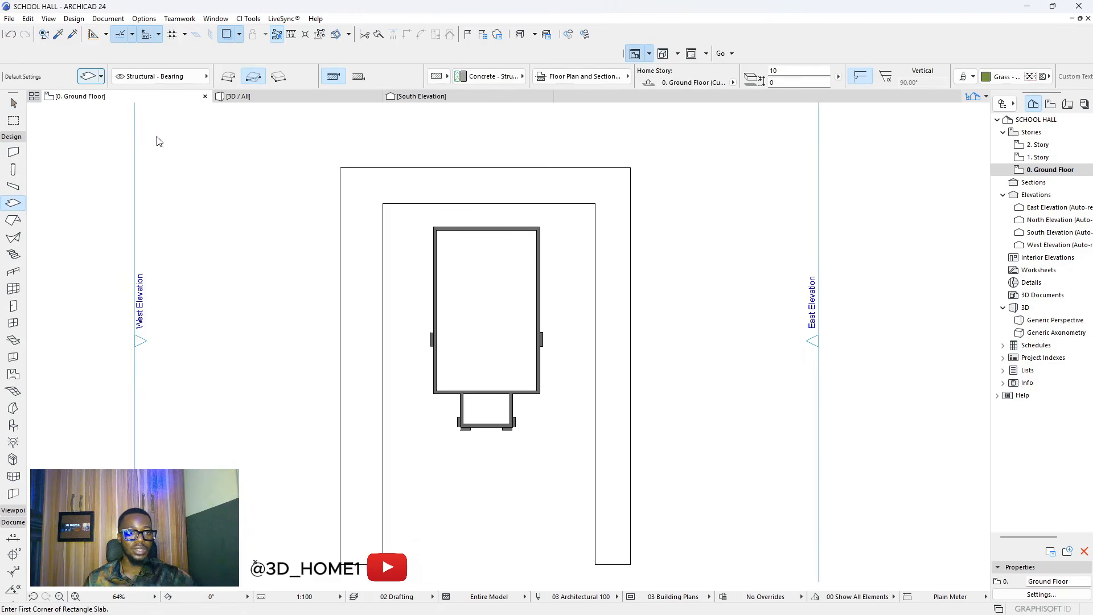
left_click(88, 77)
left_click(564, 289)
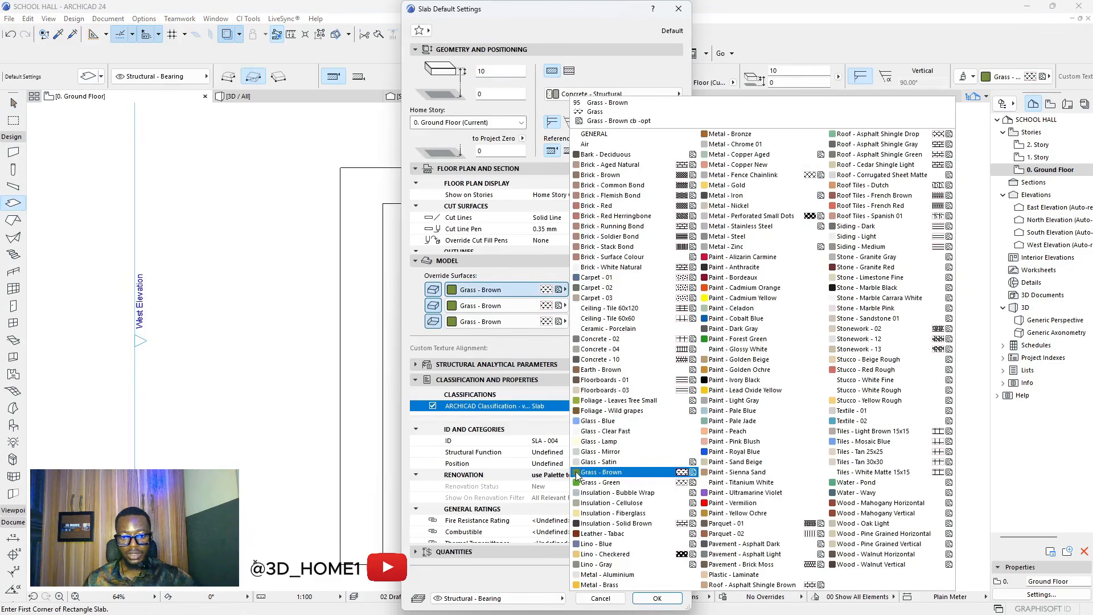
left_click(597, 340)
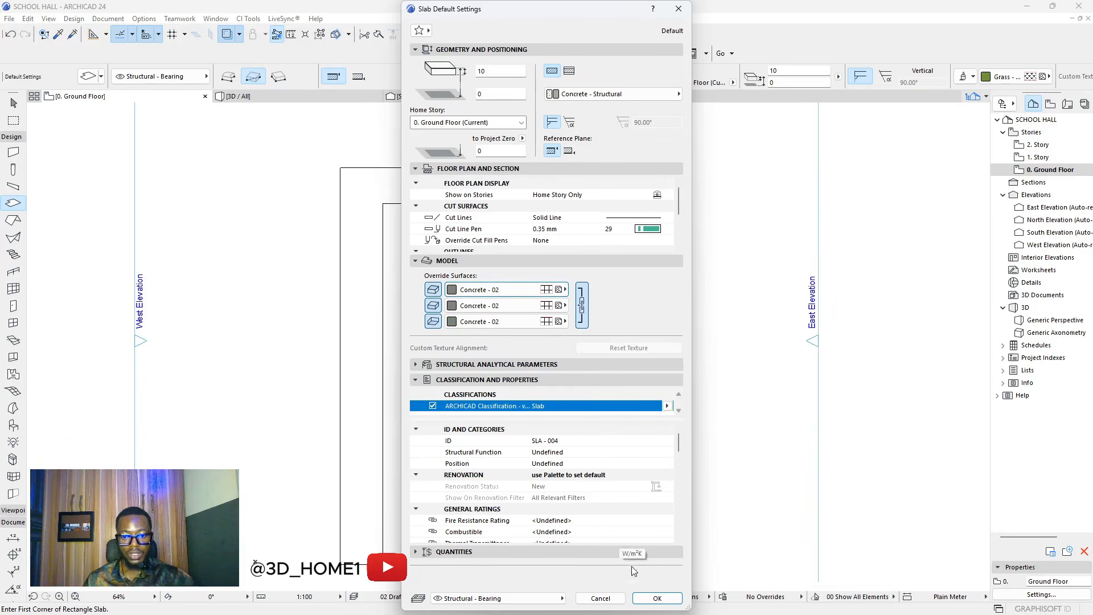
left_click(656, 598)
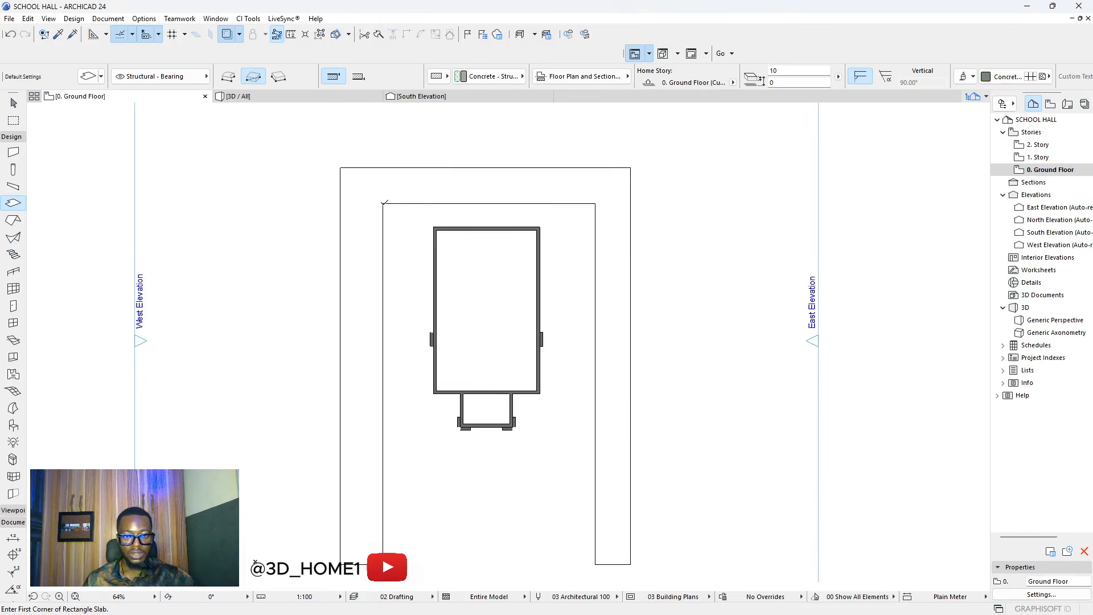
- Fill the opening inside the U-shaped grass slab with a rectangular concrete slab and check the paving in the 3D view
left_click(383, 204)
left_click(595, 564)
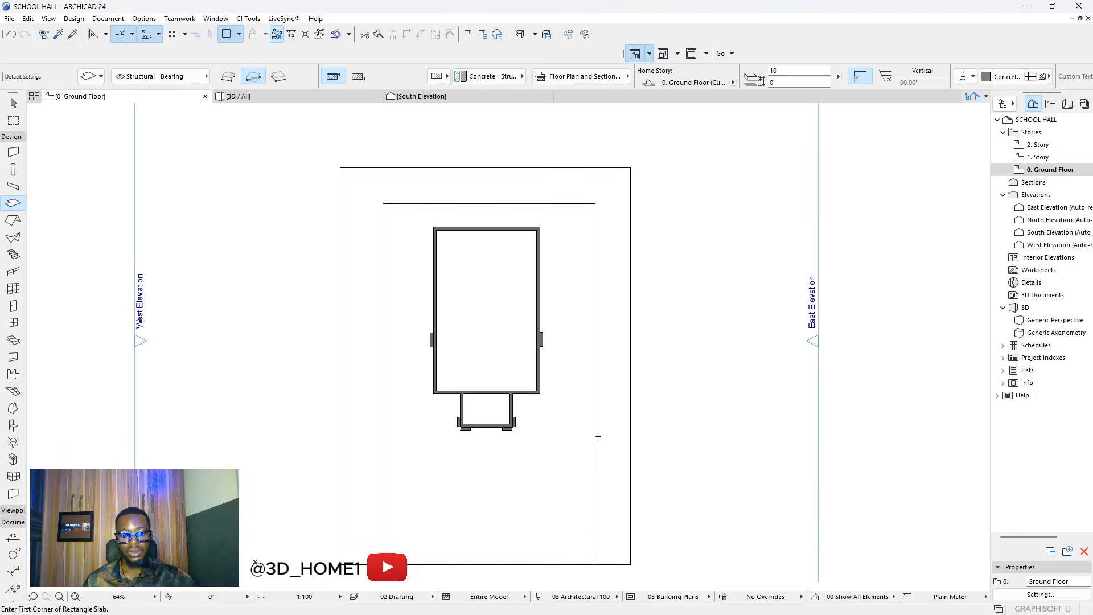
left_click(351, 101)
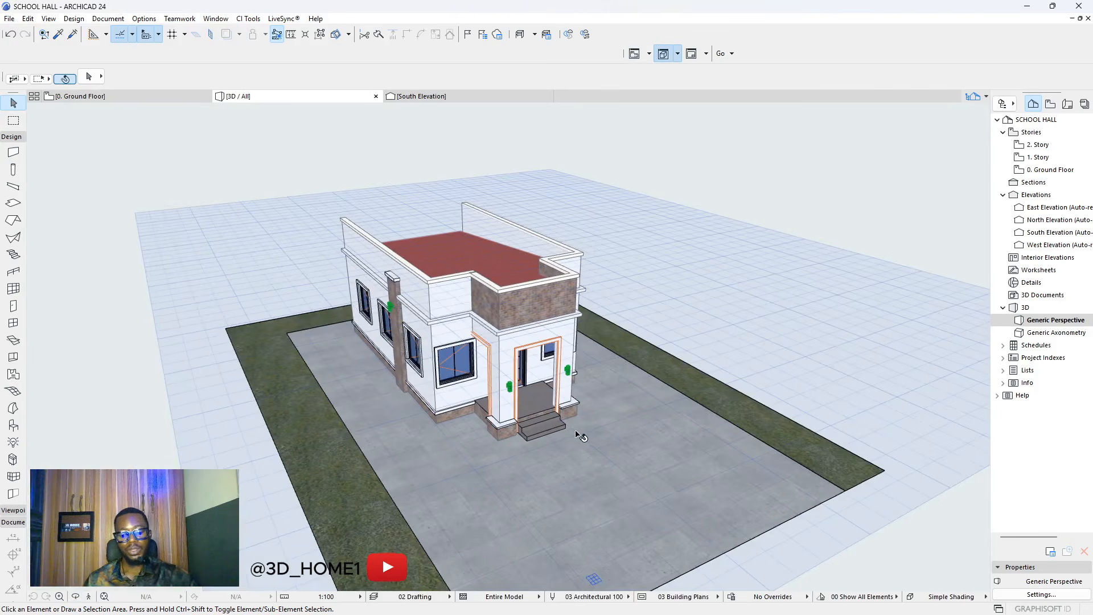
middle_click_drag(575, 435, 514, 440, "shift")
scroll(514, 440, "up", 4)
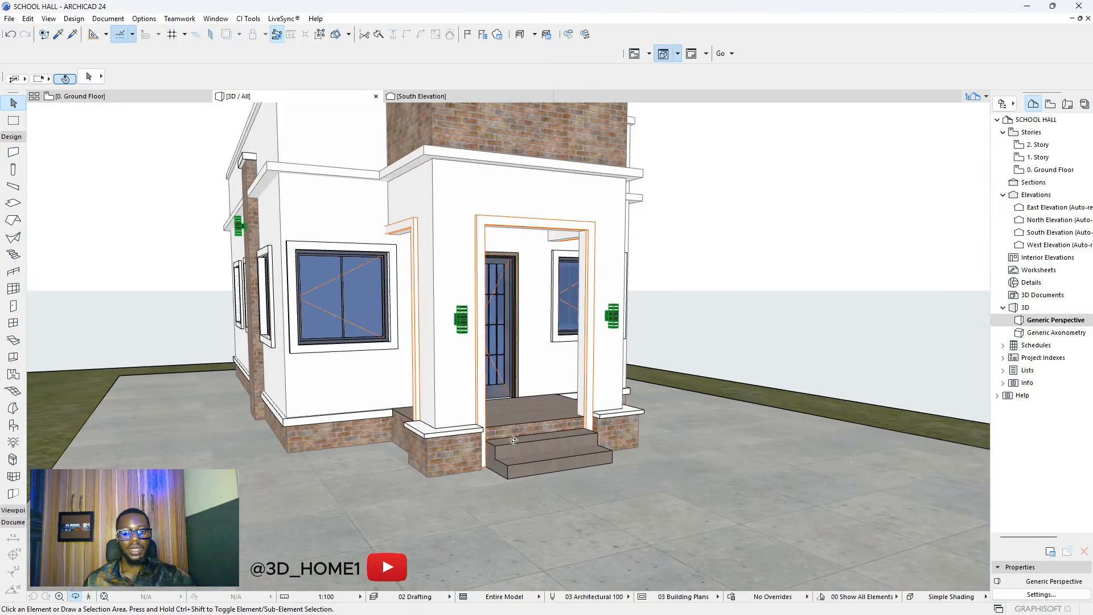
middle_click_drag(624, 439, 730, 458, "shift")
scroll(663, 412, "down", 3)
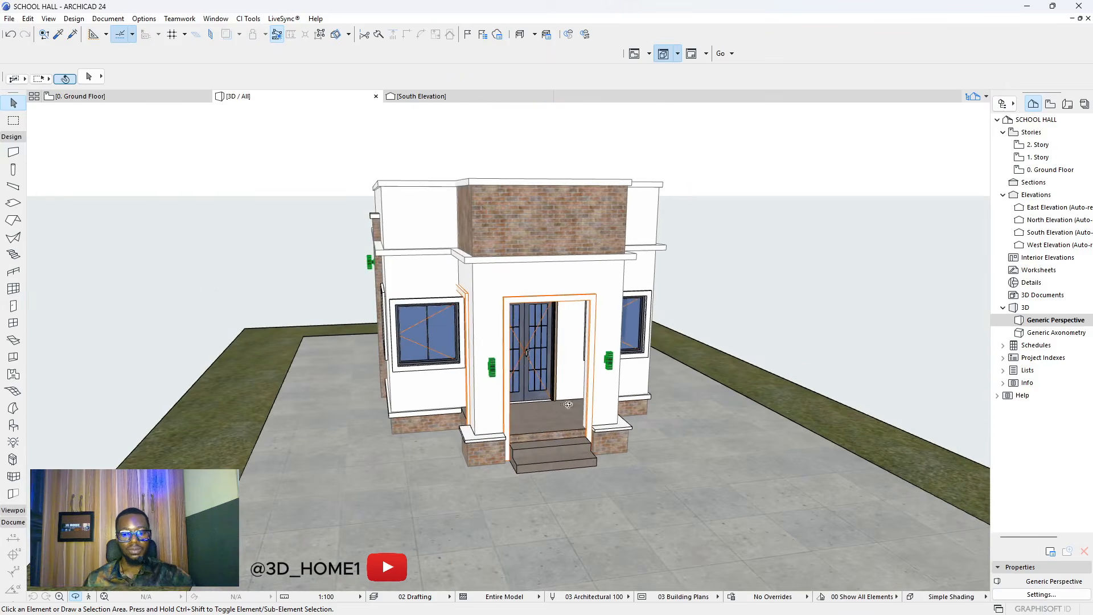
middle_click_drag(487, 378, 652, 383, "shift")
scroll(652, 382, "down", 4)
middle_click_drag(559, 467, 497, 464, "shift")
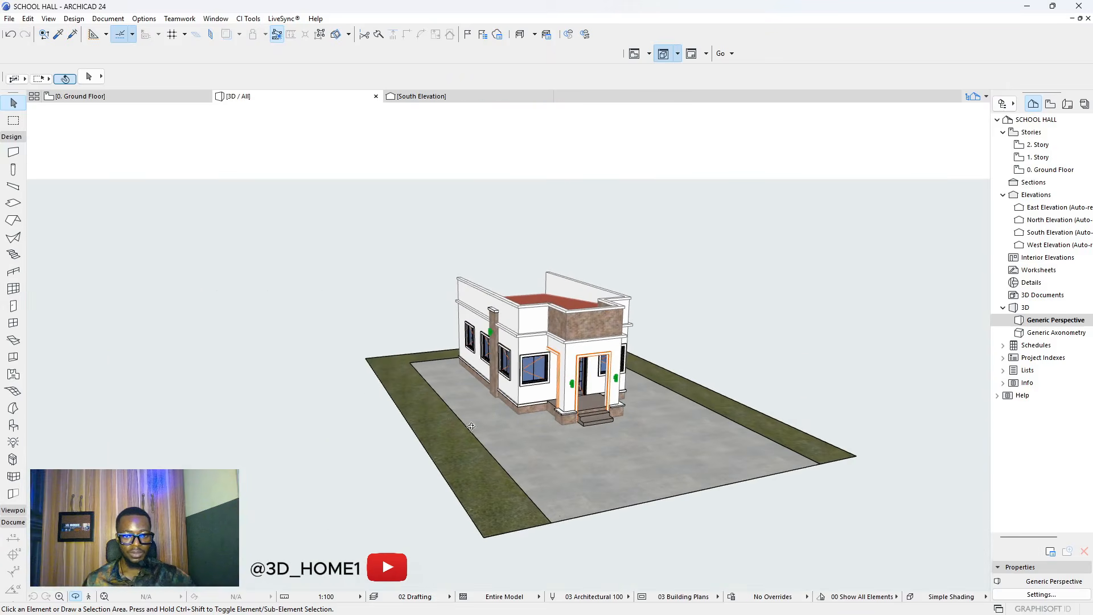
scroll(445, 340, "up", 4)
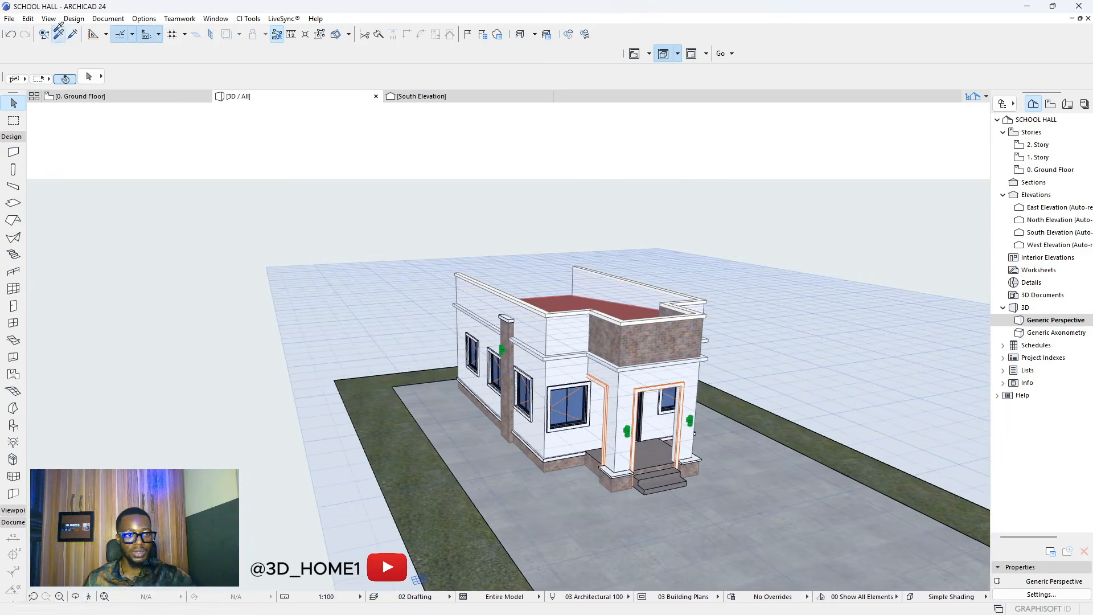
left_click(59, 33)
scroll(520, 276, "up", 2)
left_click(474, 308)
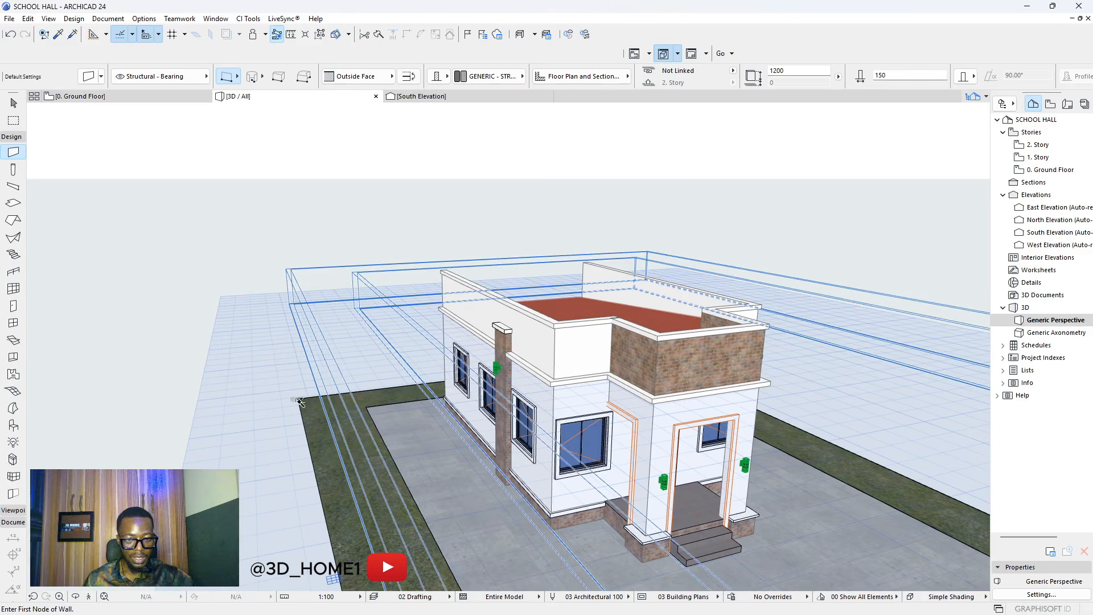
scroll(296, 402, "up", 4)
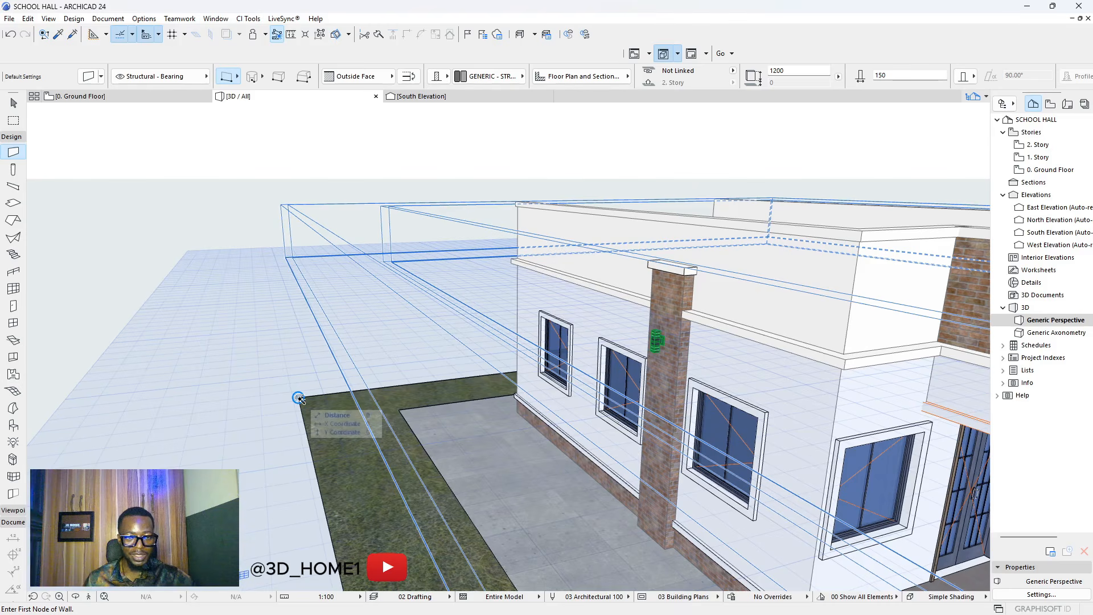
scroll(298, 396, "down", 5)
scroll(433, 297, "down", 4)
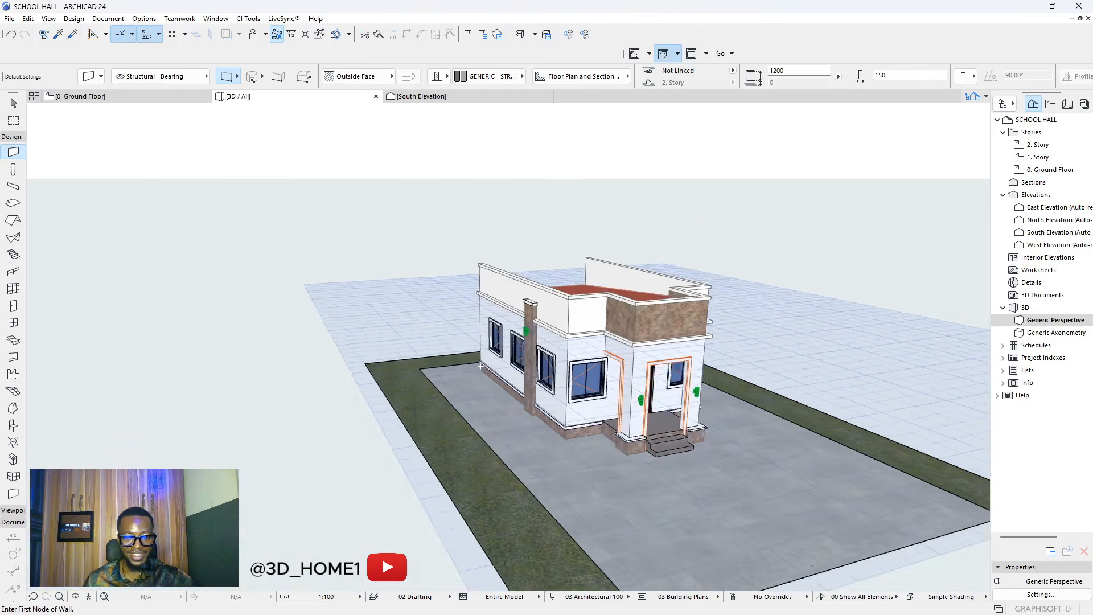
scroll(490, 479, "up", 6)
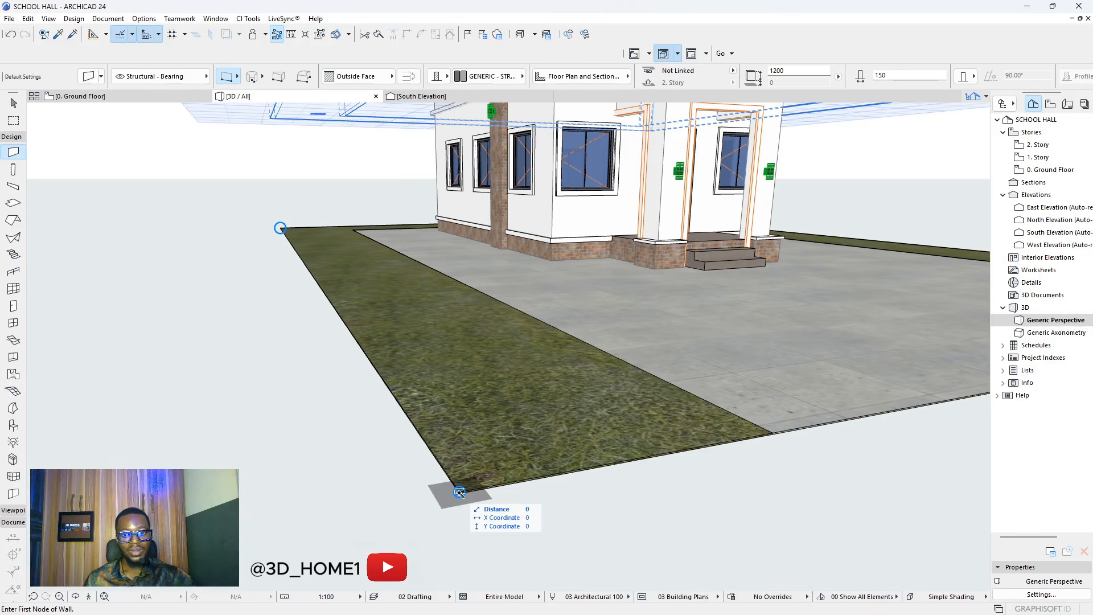
scroll(459, 492, "down", 3)
key("Escape")
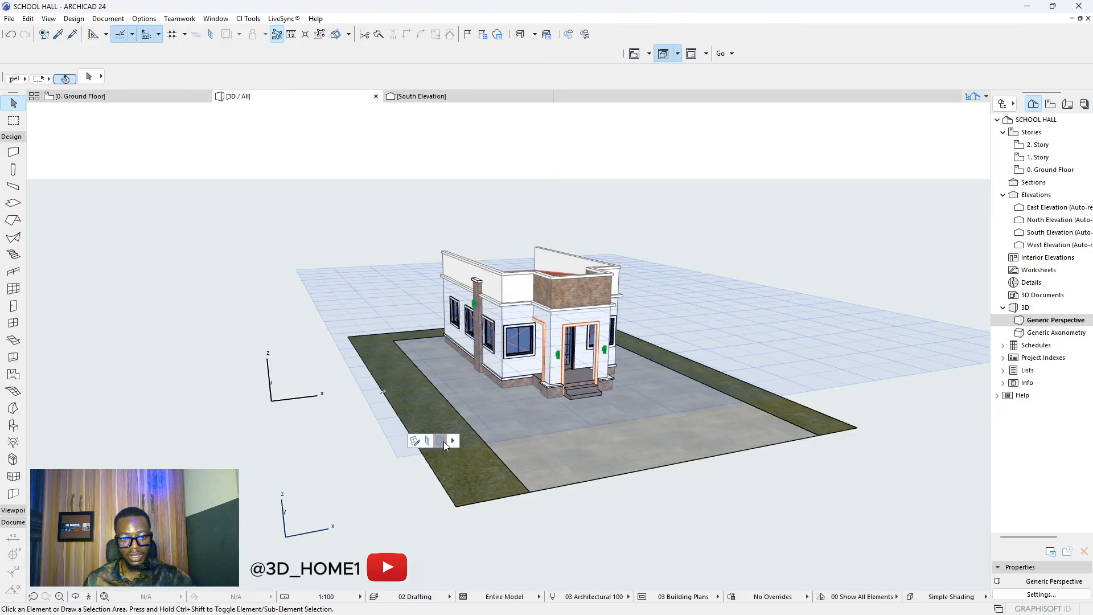
- Try to realign the 3D editing plane to the outer edges of the grass slab
left_click(452, 441)
left_click(467, 449)
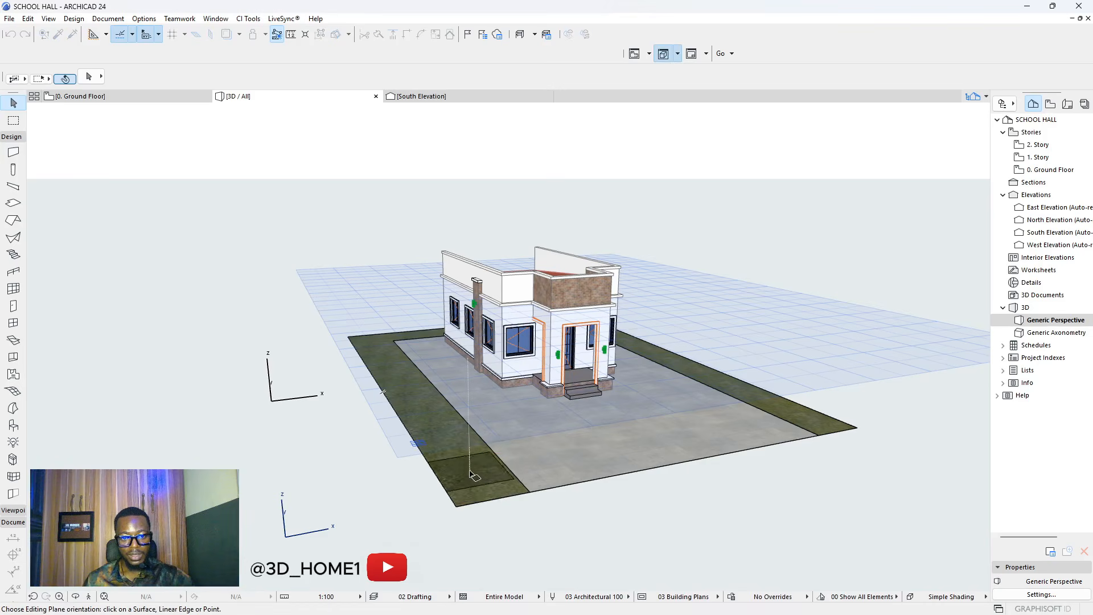
left_click(447, 485)
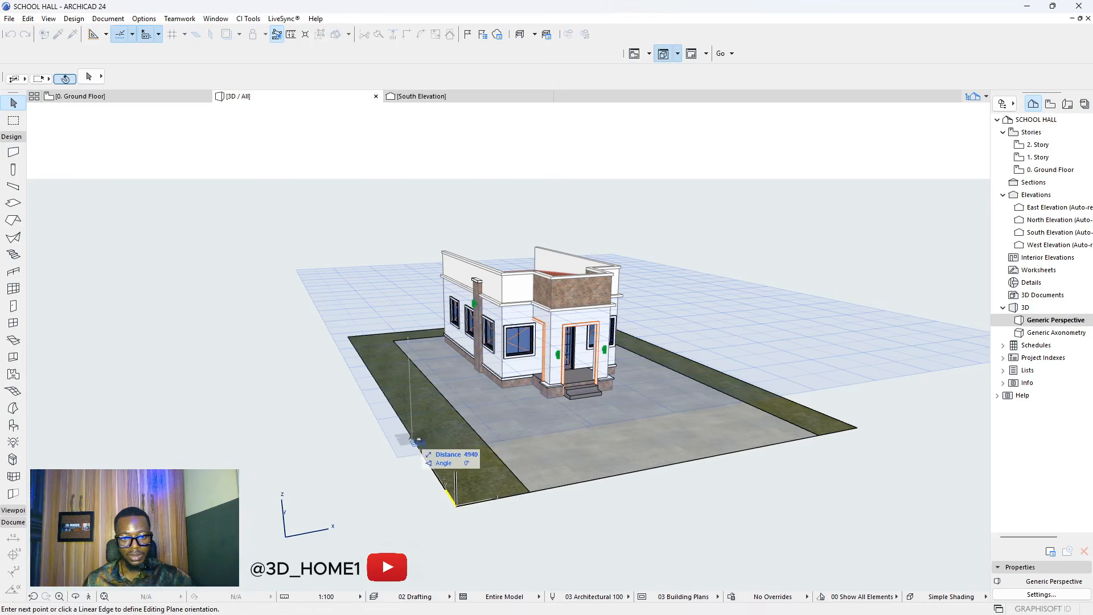
left_click(411, 436)
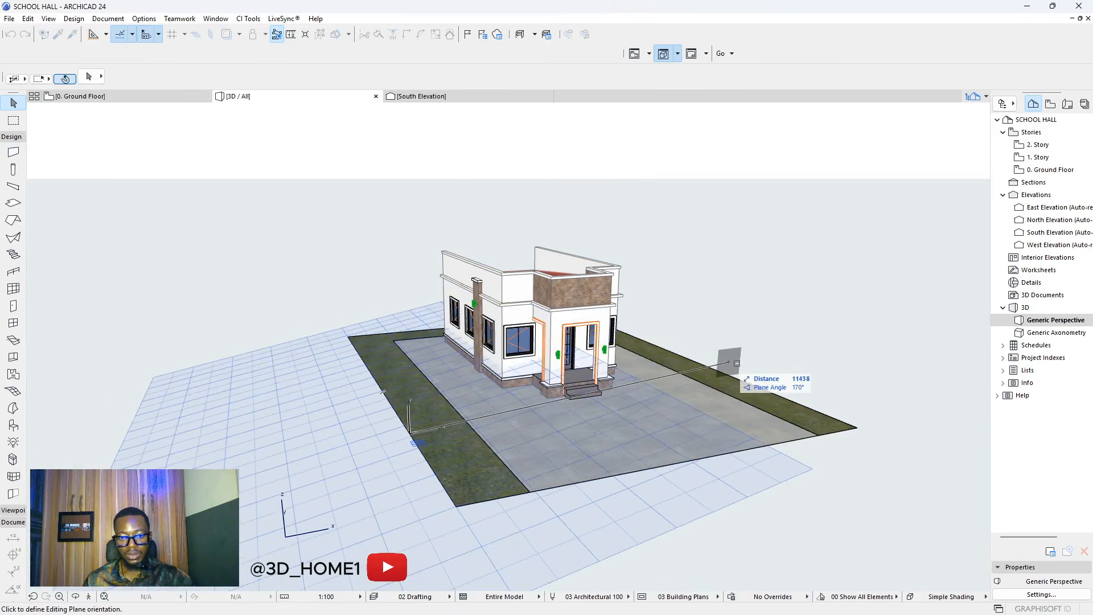
left_click(464, 510)
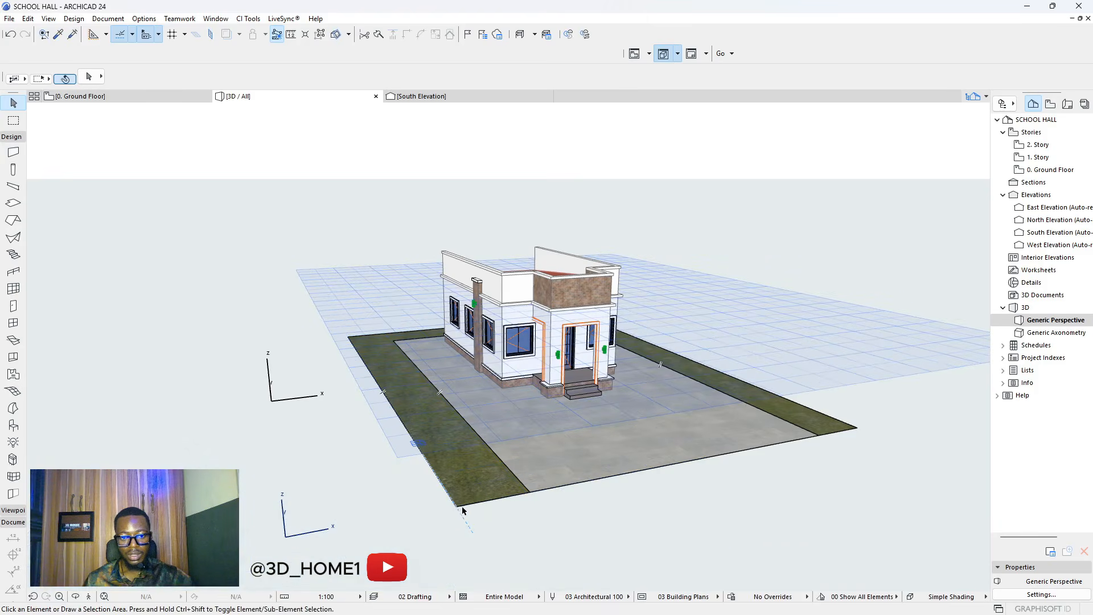
left_click(512, 512)
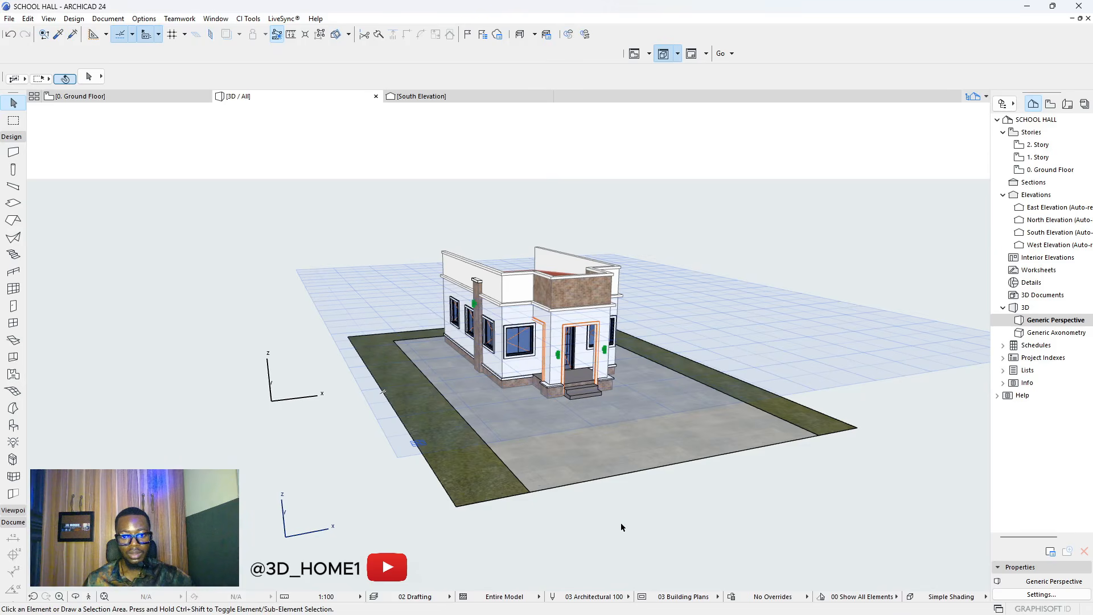
middle_click_drag(655, 527, 573, 445, "shift")
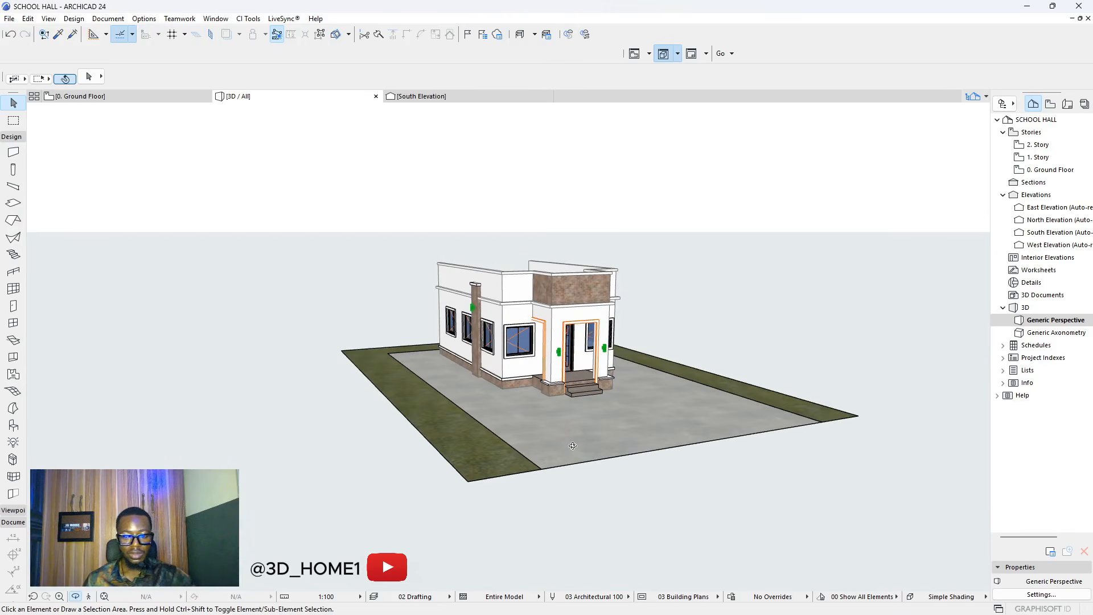
scroll(522, 444, "up", 5)
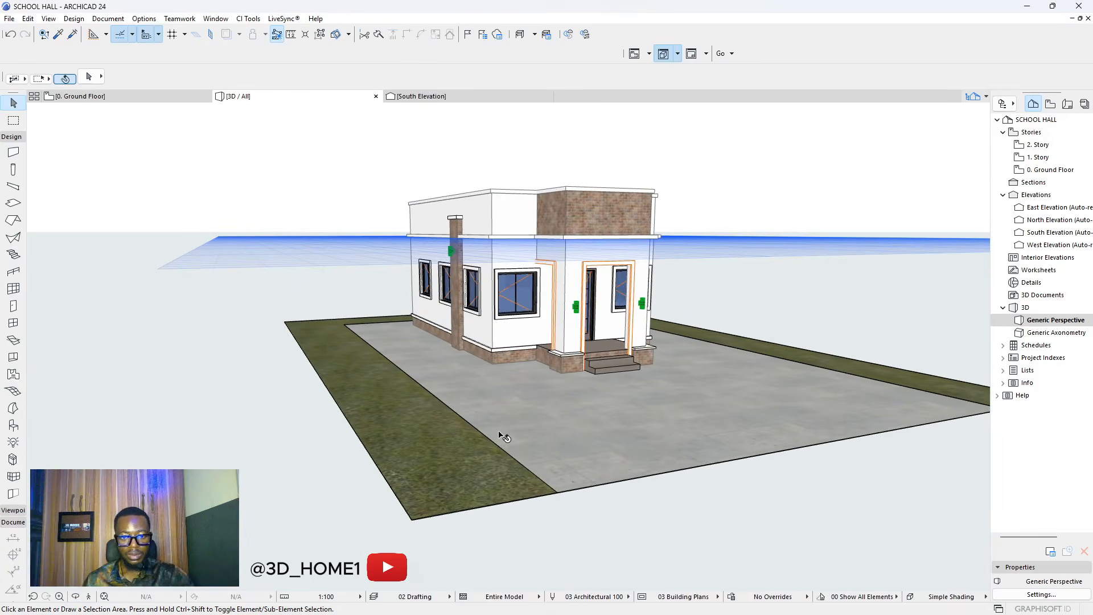
scroll(459, 401, "down", 3)
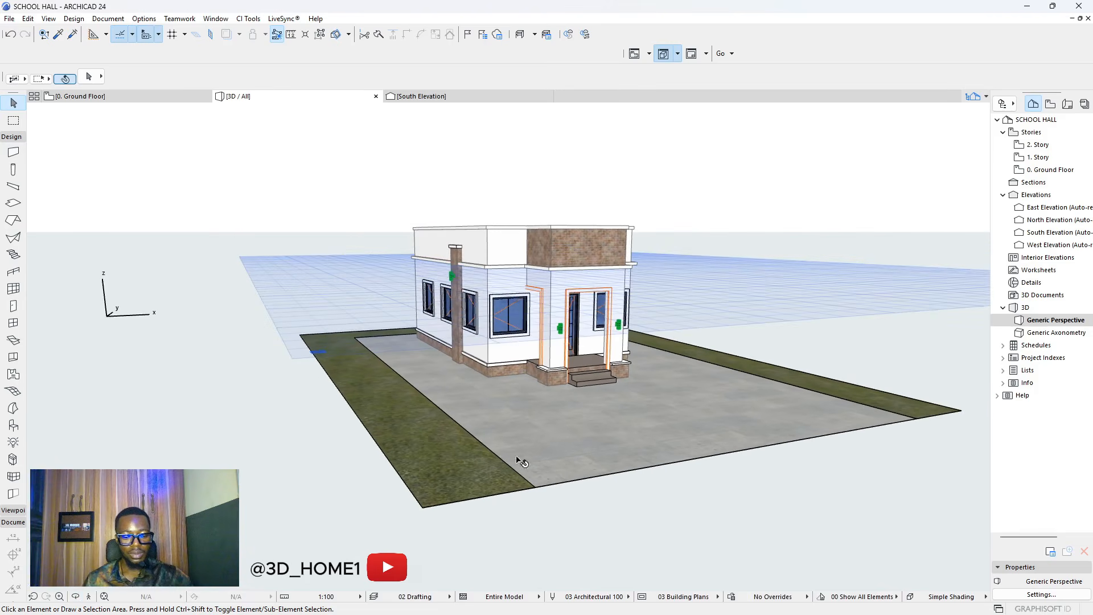
left_click(320, 354)
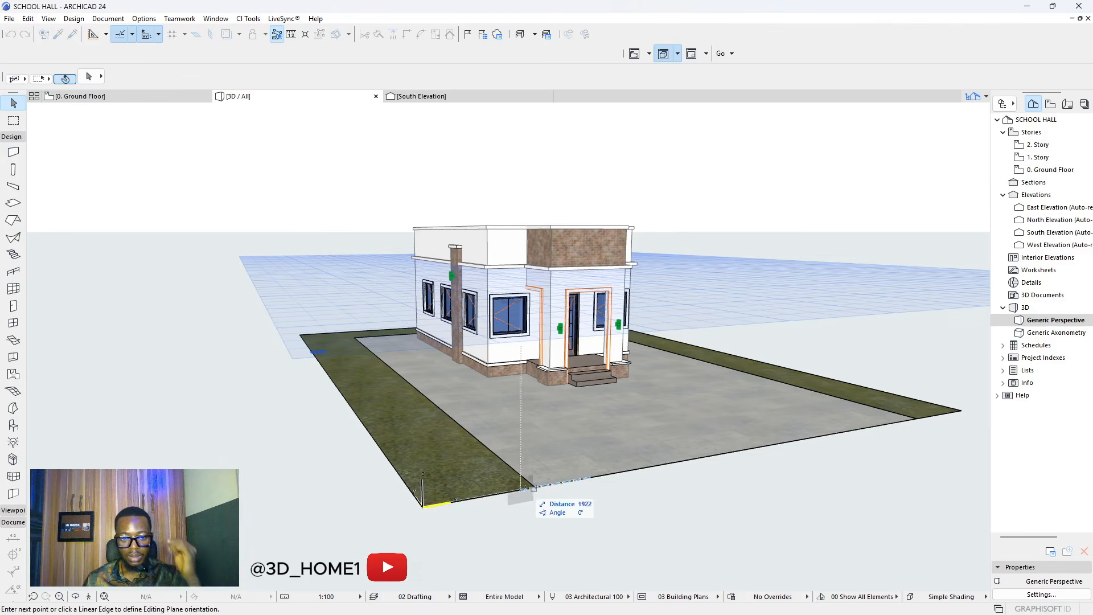
left_click(581, 481)
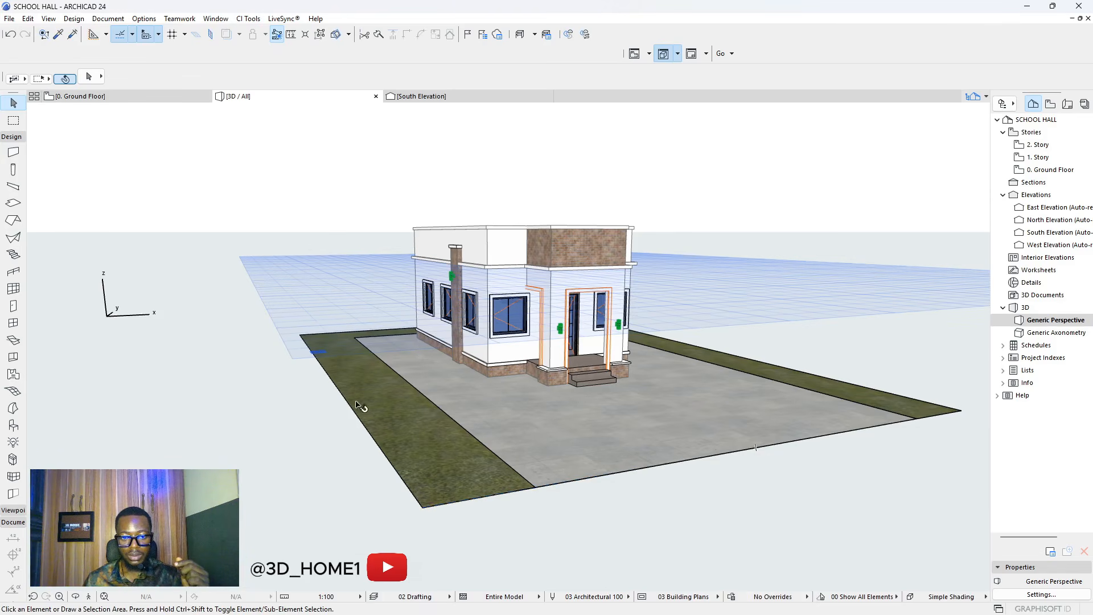
left_click(435, 526)
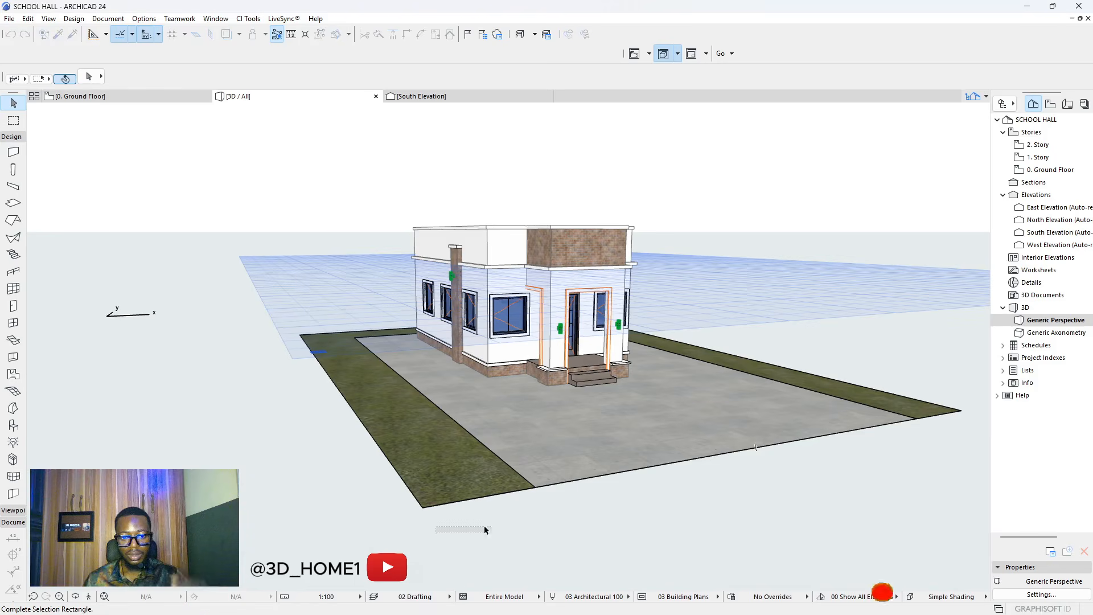
left_click(484, 526)
key("o")
scroll(484, 495, "down", 1)
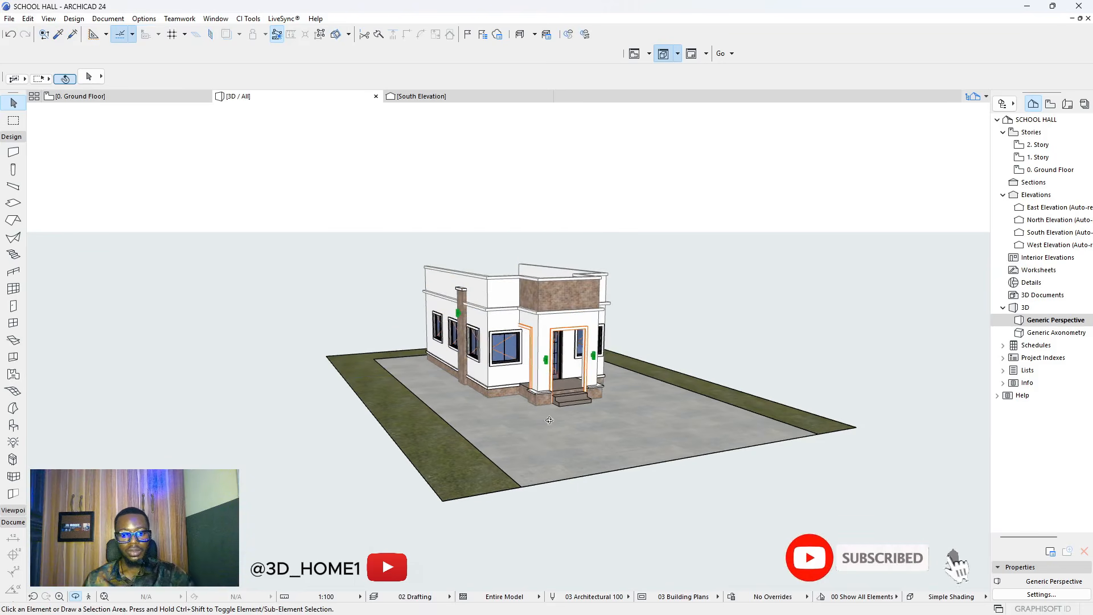
middle_click_drag(484, 495, 674, 491, "shift")
scroll(553, 424, "up", 2)
key("Escape")
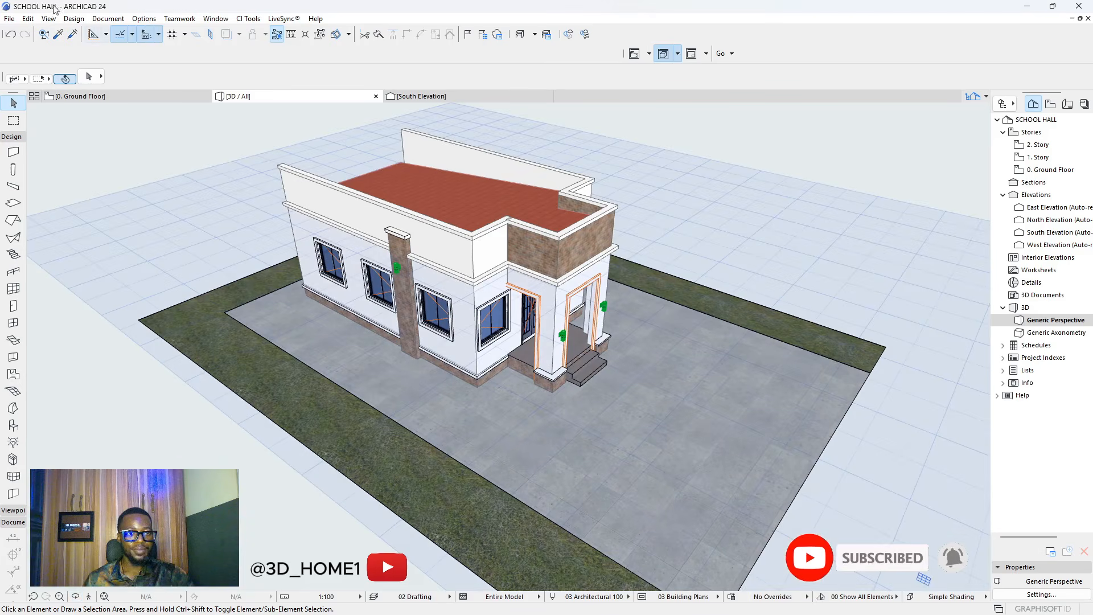
- Pick up the side parapet wall's 1200 mm height and 150 mm thickness and draw a boundary wall along the grass slab's west edge
left_click(59, 33)
left_click(313, 191)
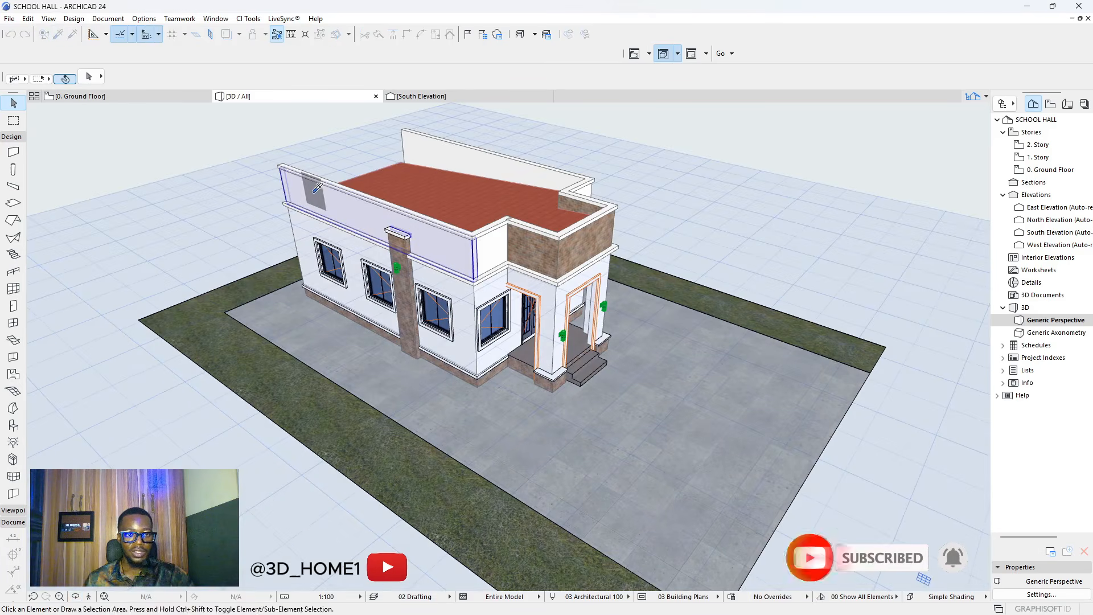
scroll(177, 293, "up", 2)
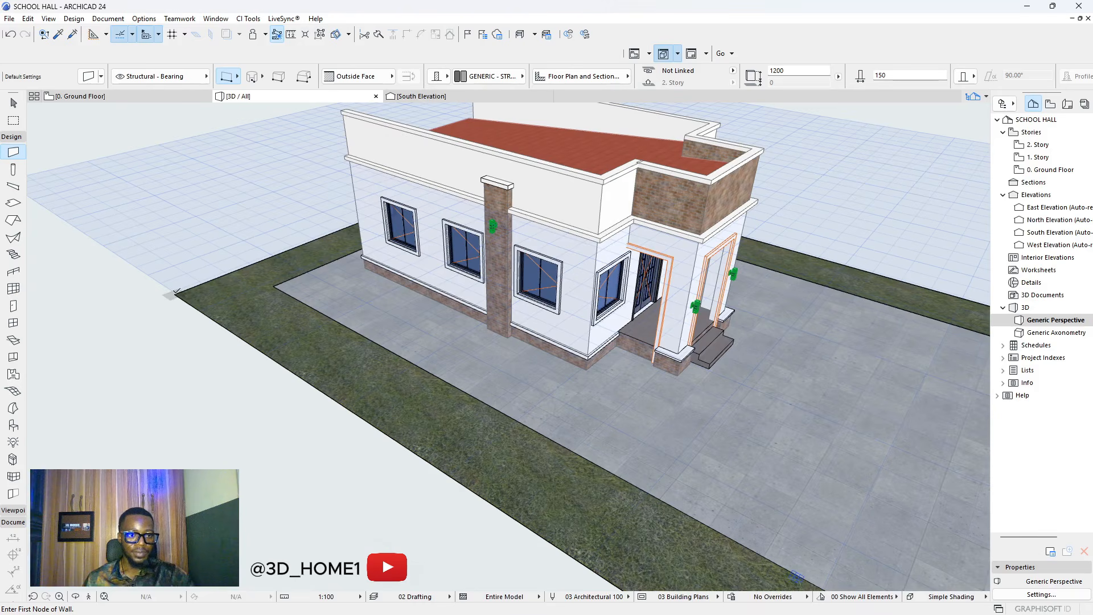
left_click(176, 293)
scroll(187, 290, "down", 3)
scroll(442, 468, "up", 1)
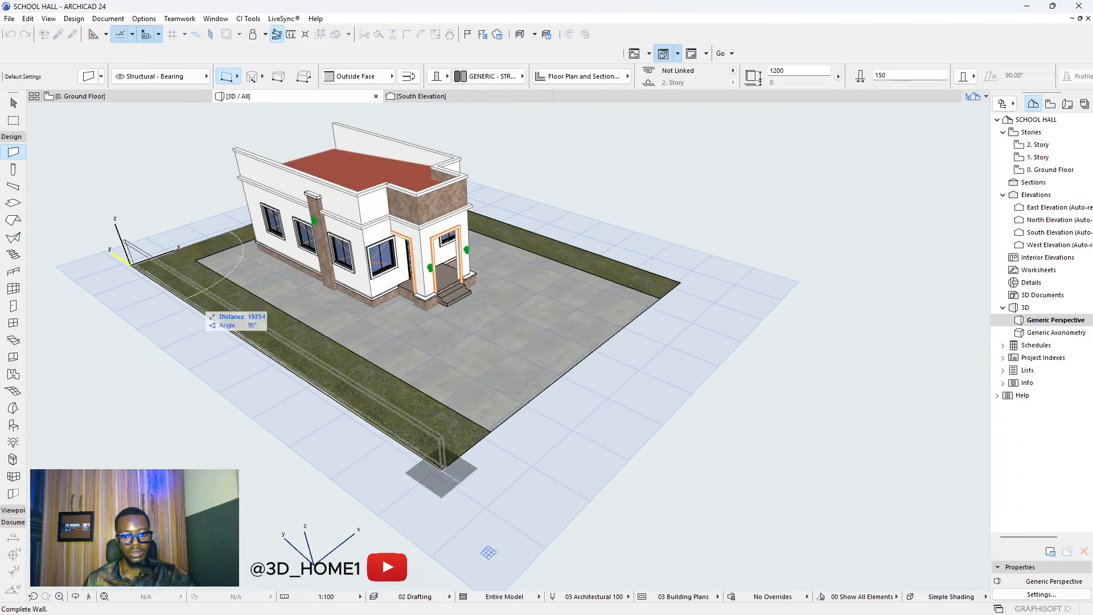
left_click(442, 471)
- Draw a boundary wall along the rear edge of the grass slab, starting from the end of the west wall
middle_click_drag(393, 326, 93, 400, "shift")
scroll(142, 410, "down", 3)
scroll(454, 167, "up", 2)
scroll(343, 164, "up", 2)
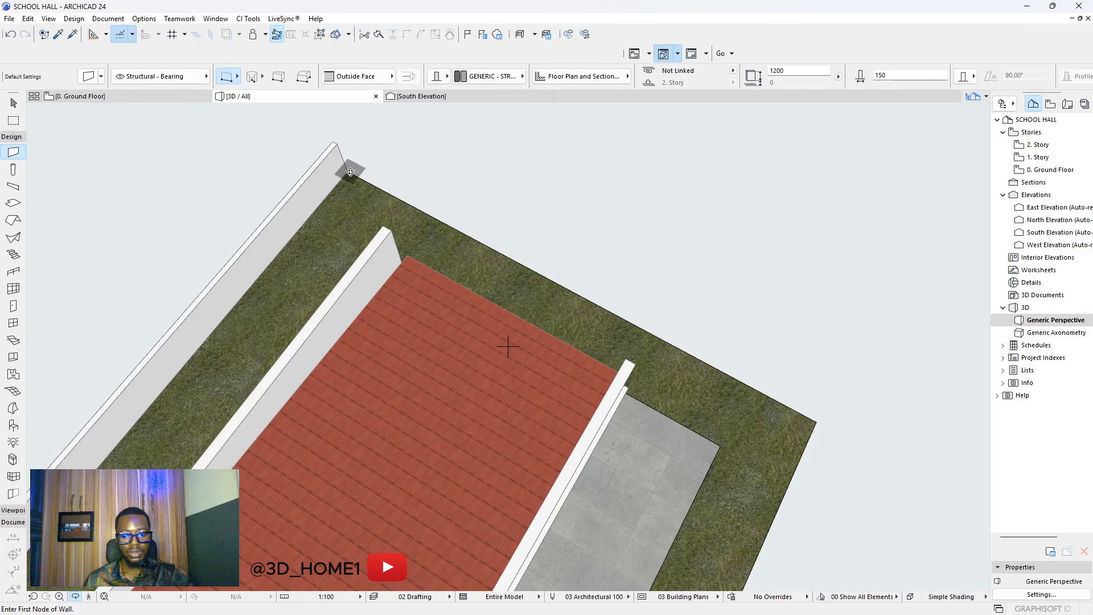
scroll(351, 172, "down", 2)
left_click(351, 172)
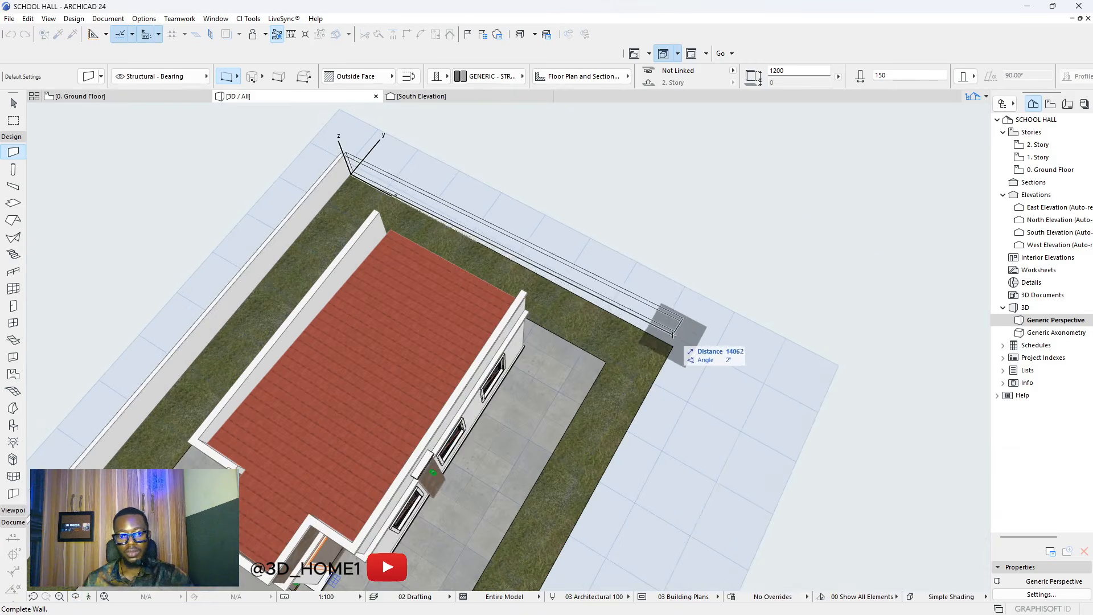
left_click(674, 336)
- Draw the east boundary wall from the rear corner to the front corner of the grass slab
scroll(690, 331, "down", 2)
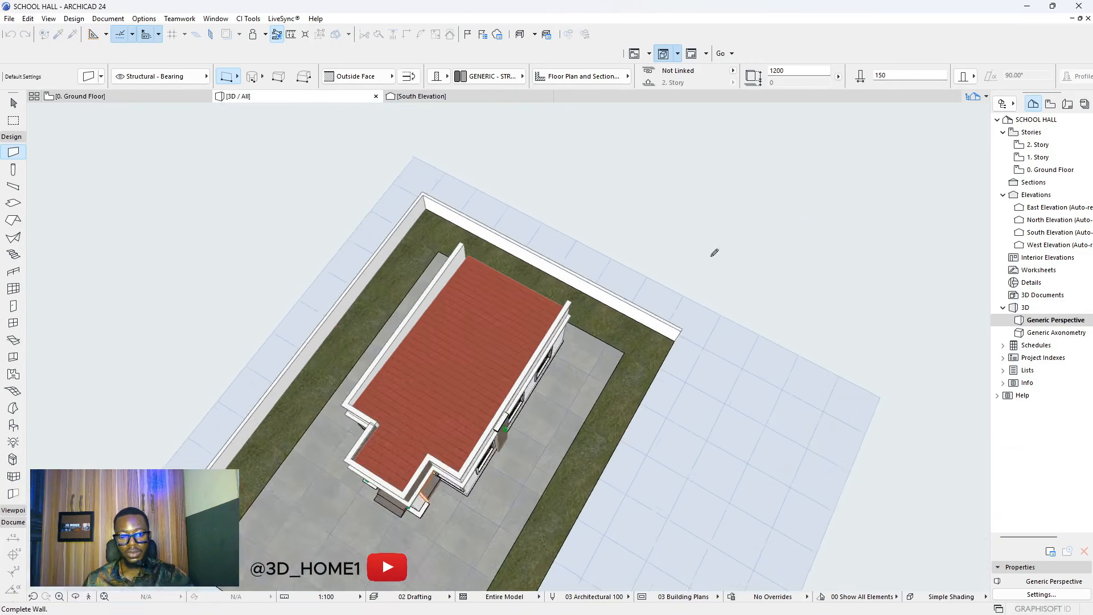
scroll(707, 263, "down", 3)
scroll(555, 524, "up", 3)
left_click(573, 523)
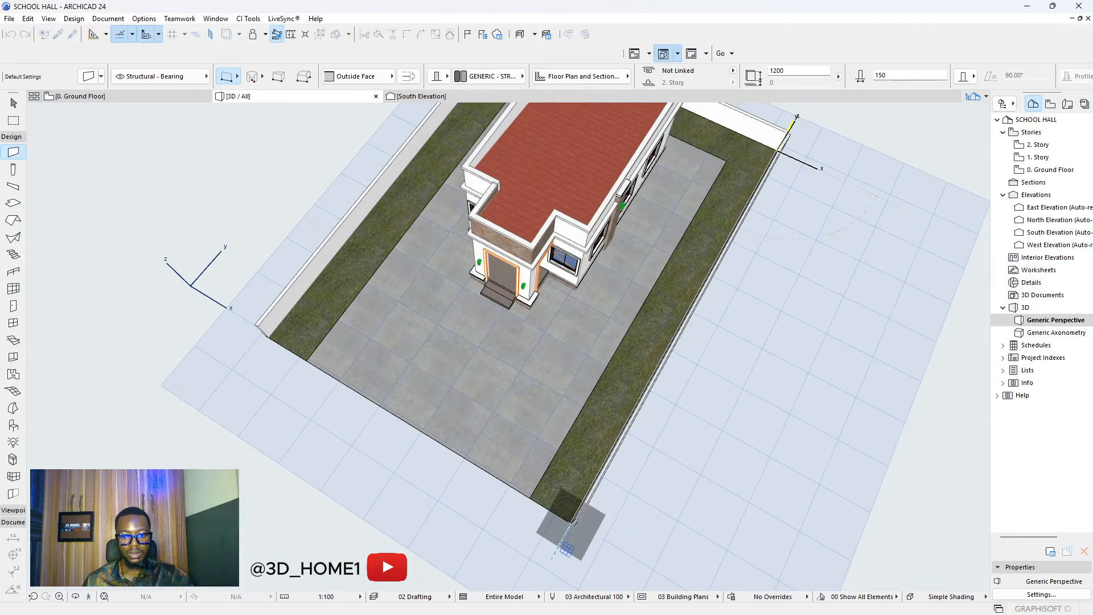
key("Escape")
- Examine the boundary walls around the hall from the front and both sides in the 3D view
middle_click_drag(547, 525, 515, 317, "shift")
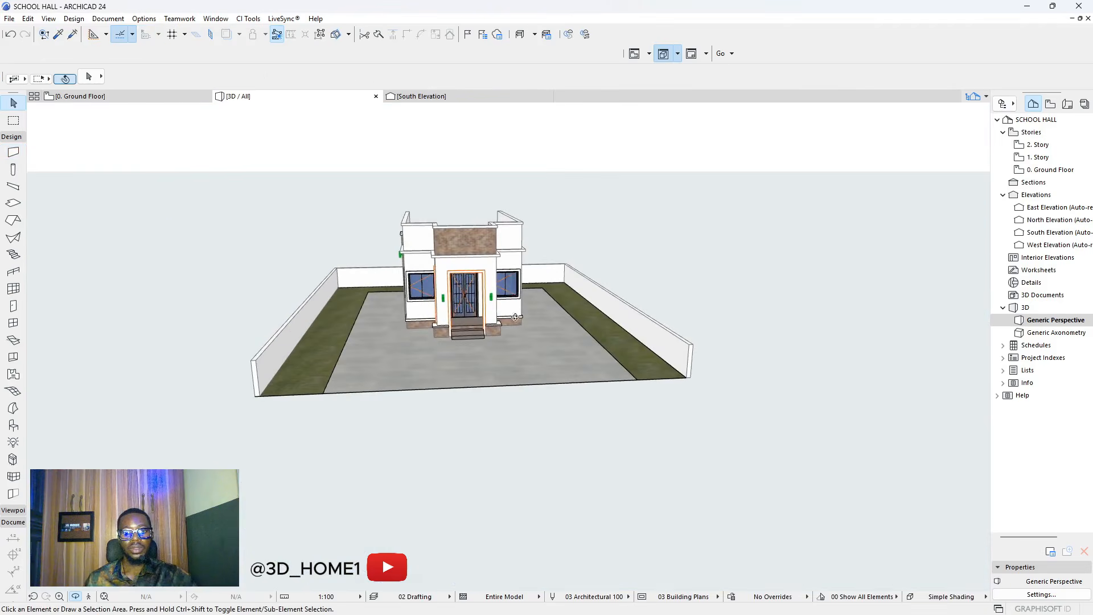
scroll(432, 297, "up", 4)
middle_click_drag(415, 344, 539, 320, "shift")
scroll(530, 344, "down", 3)
middle_click_drag(584, 397, 353, 393, "shift")
scroll(496, 373, "up", 4)
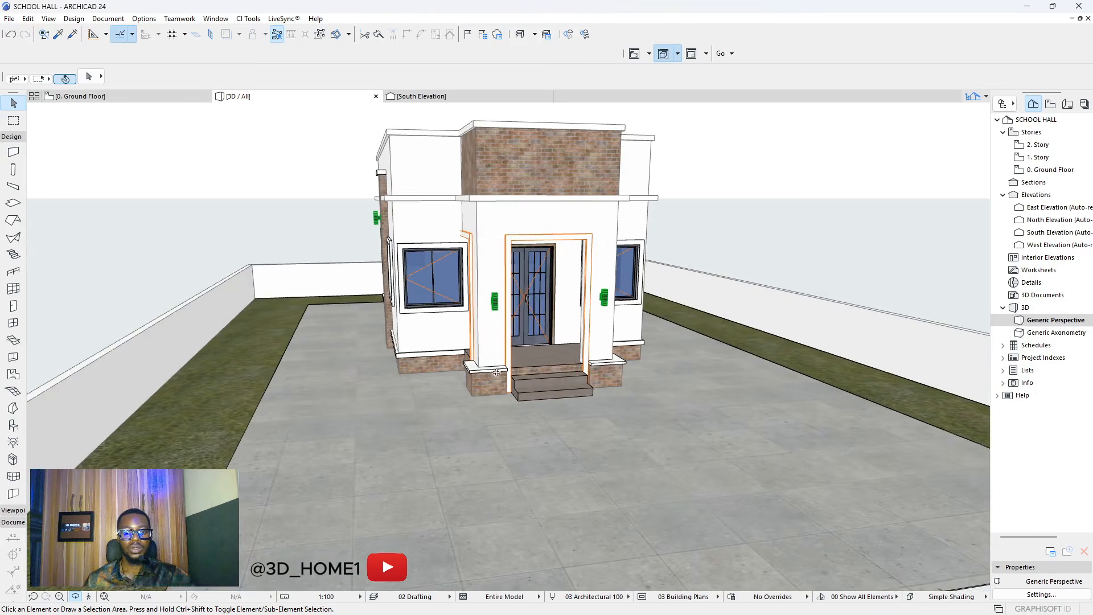
scroll(326, 377, "down", 3)
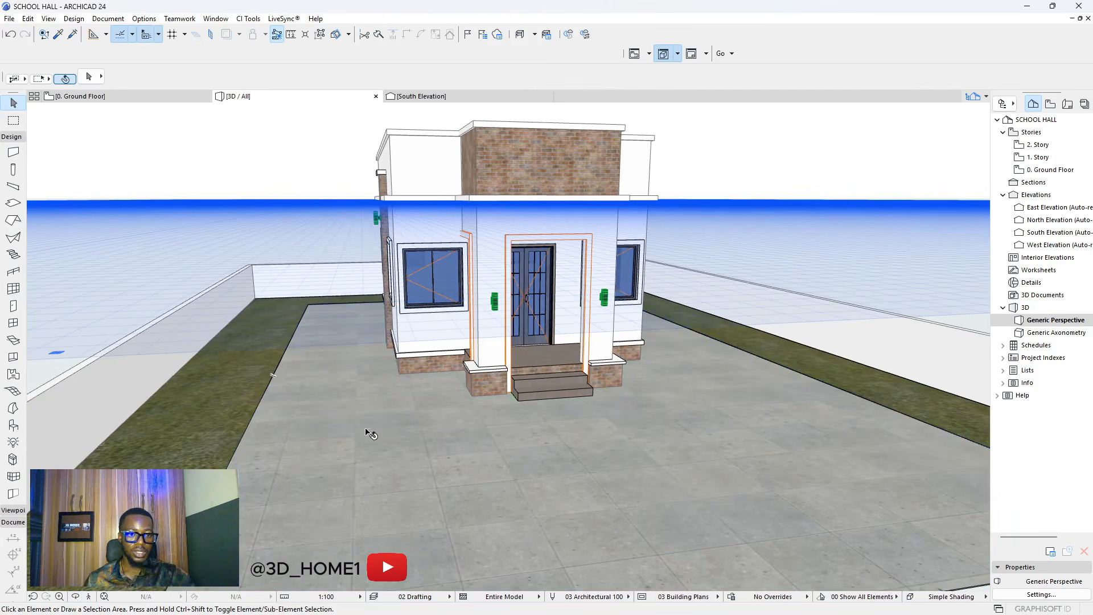
scroll(387, 463, "down", 2)
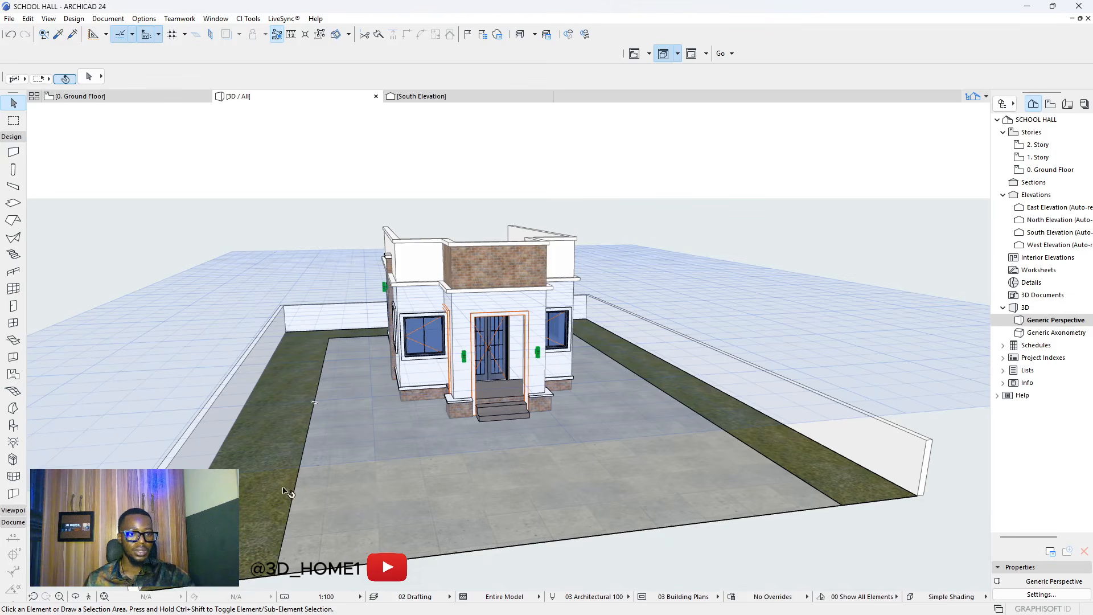
- On the ground floor plan, trace a kerb wall 100 mm high and 100 mm thick around the concrete paving's outline
left_click(119, 99)
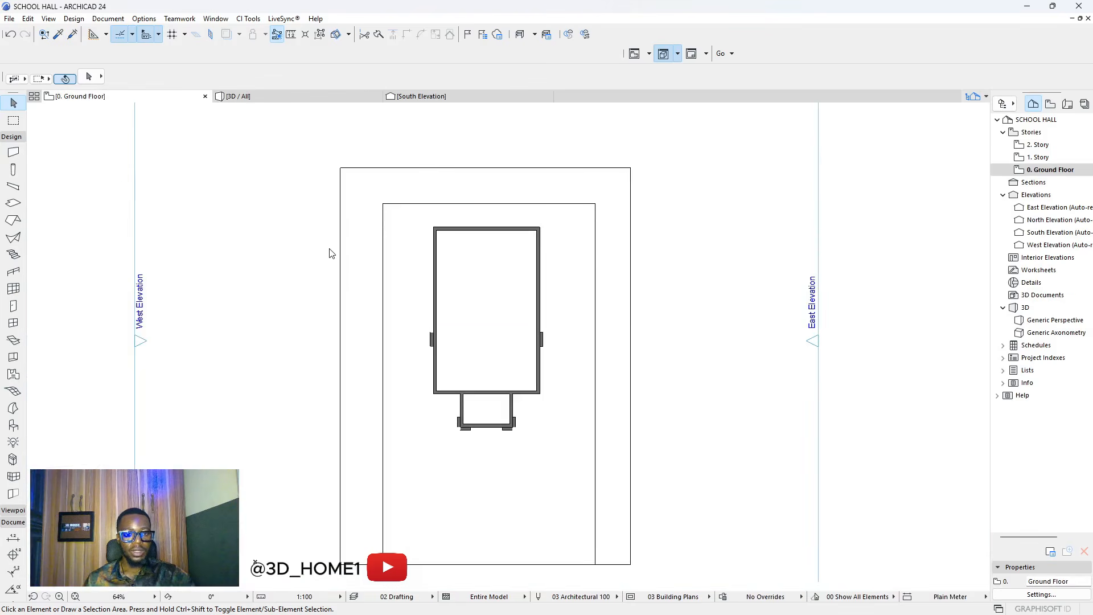
scroll(330, 252, "up", 3)
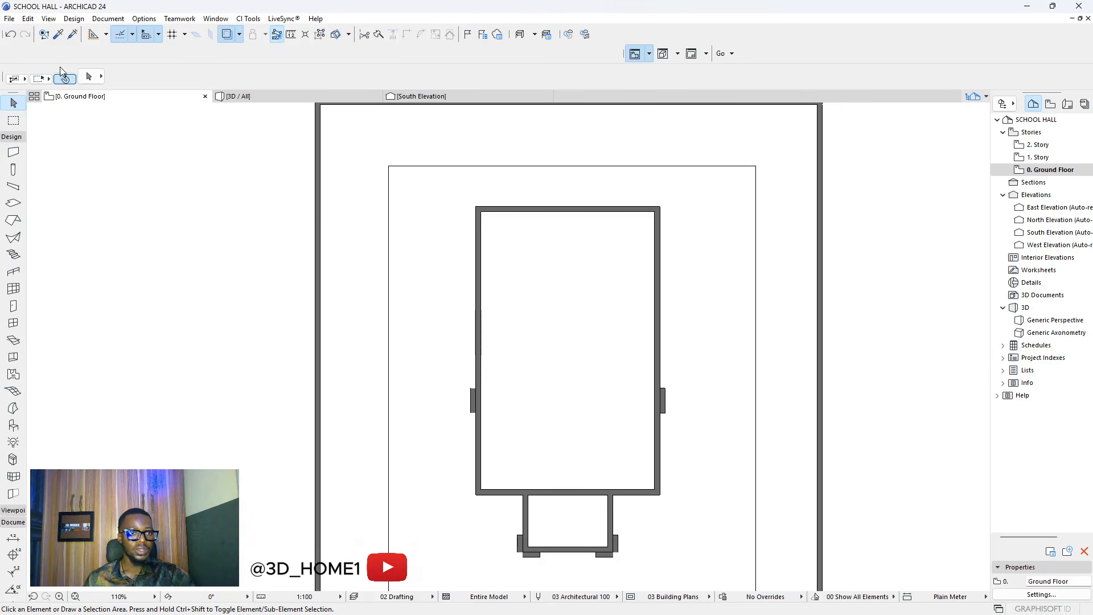
left_click(14, 152)
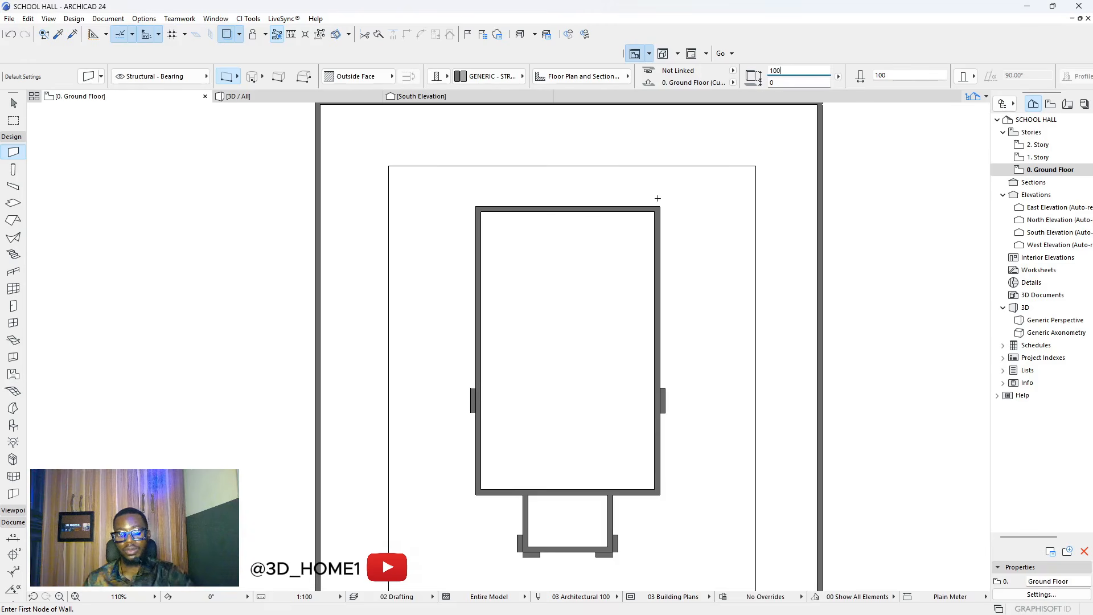
left_click(391, 169)
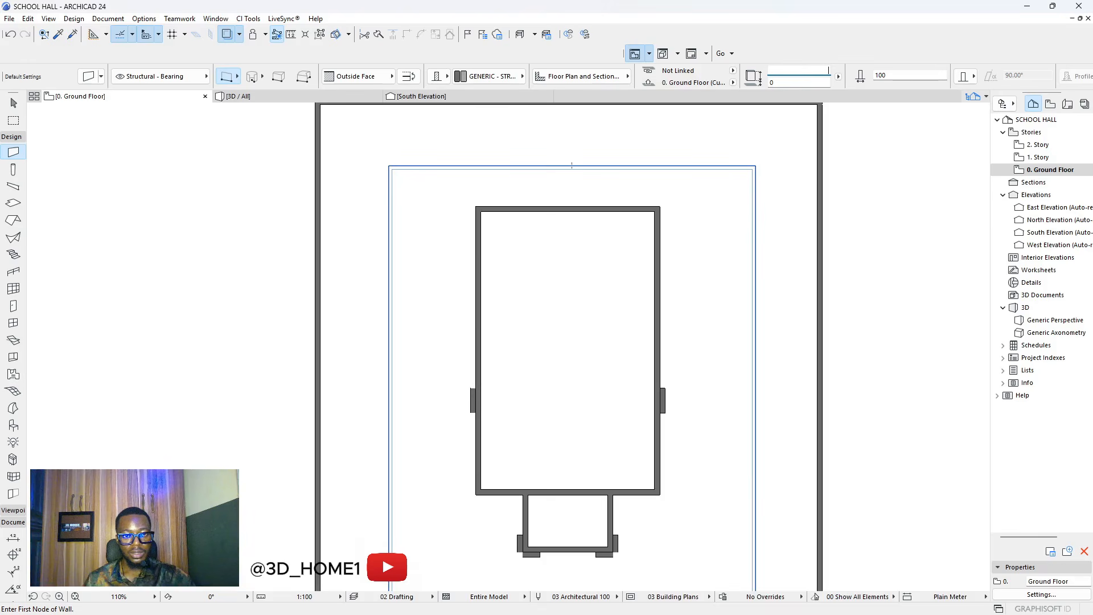
key("Escape")
- Suspend grouping and delete the kerb segment that crosses the front edge of the concrete paving
scroll(543, 205, "down", 3)
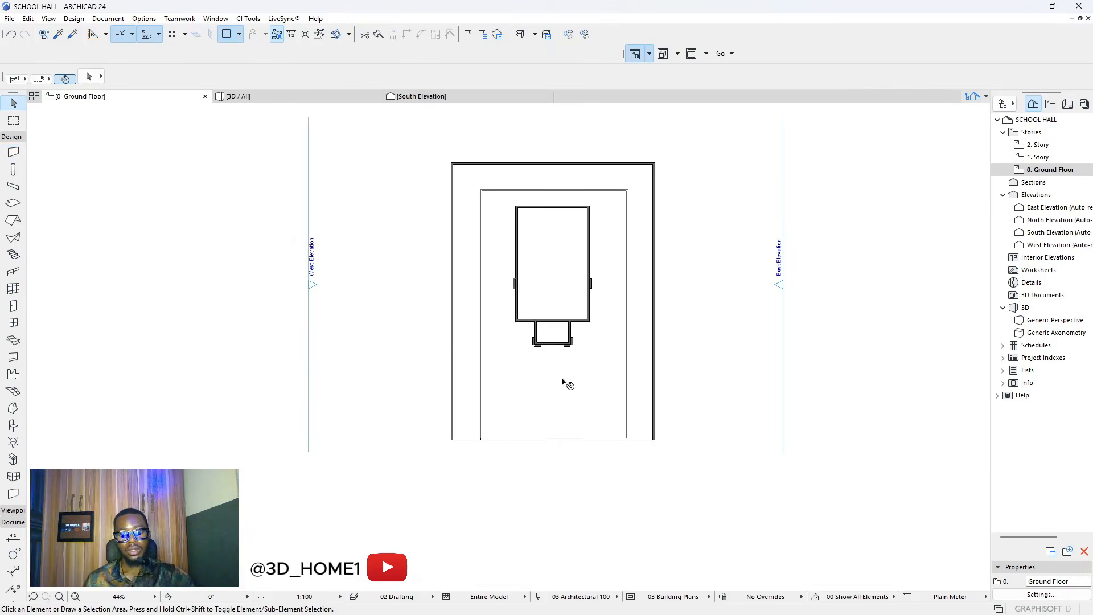
scroll(527, 444, "up", 7)
left_click(529, 426)
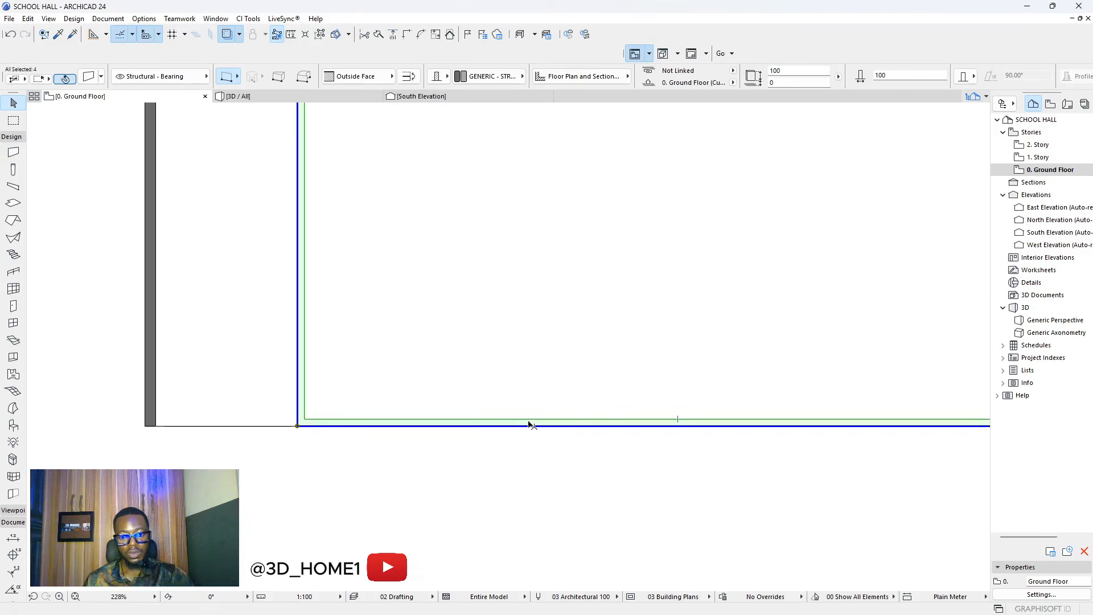
key("Escape")
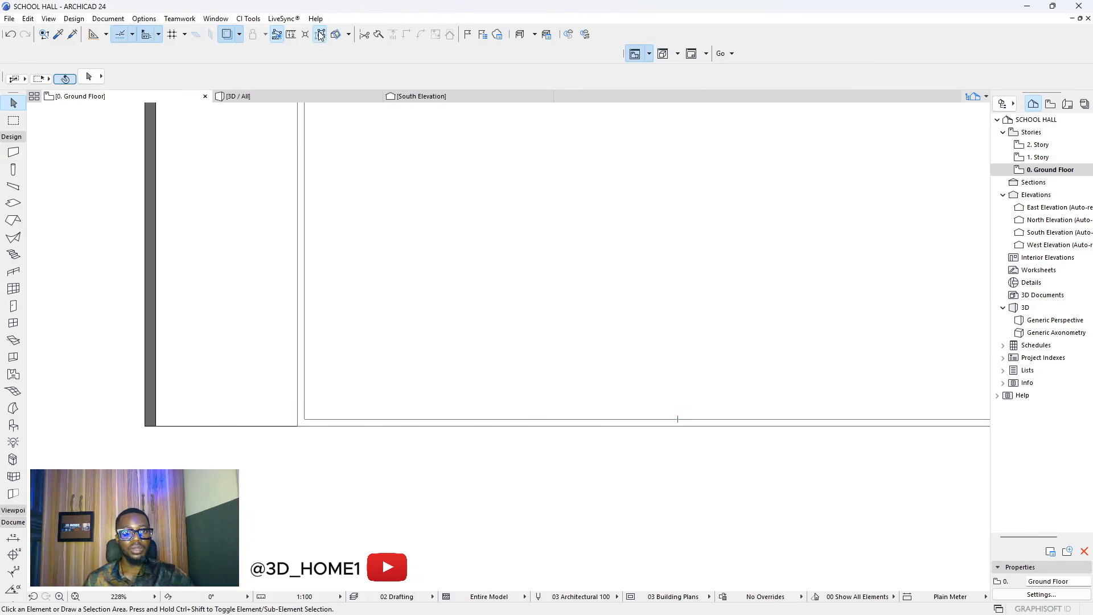
left_click(427, 427)
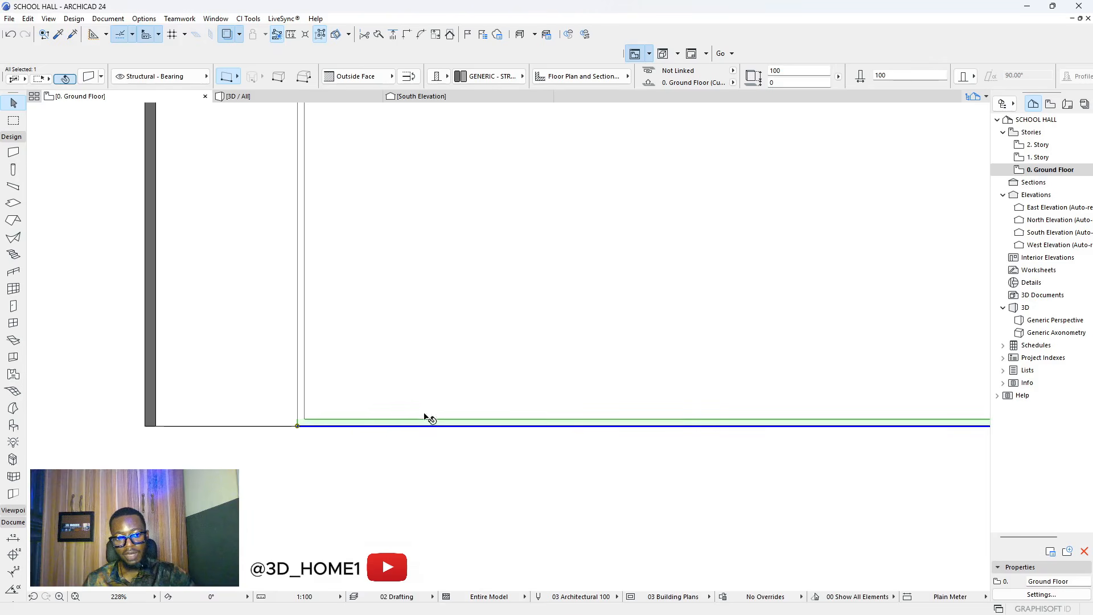
left_click(524, 435)
scroll(450, 456, "down", 8)
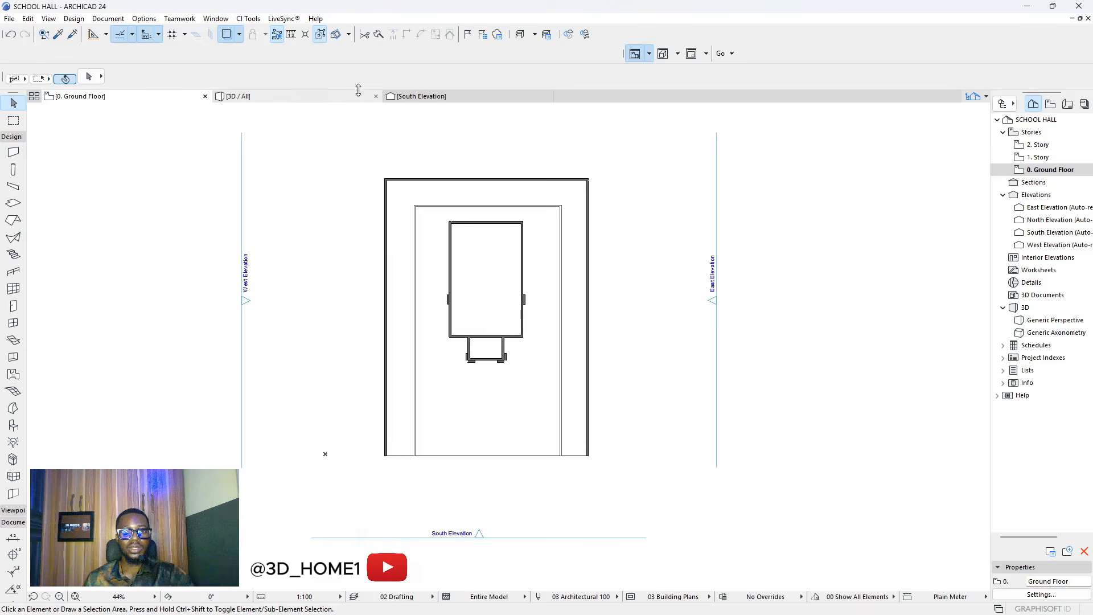
- In the 3D view, draw a 10 mm thick rectangular concrete slab across the plot's front, from the west wall corner to beyond the east wall
left_click(312, 100)
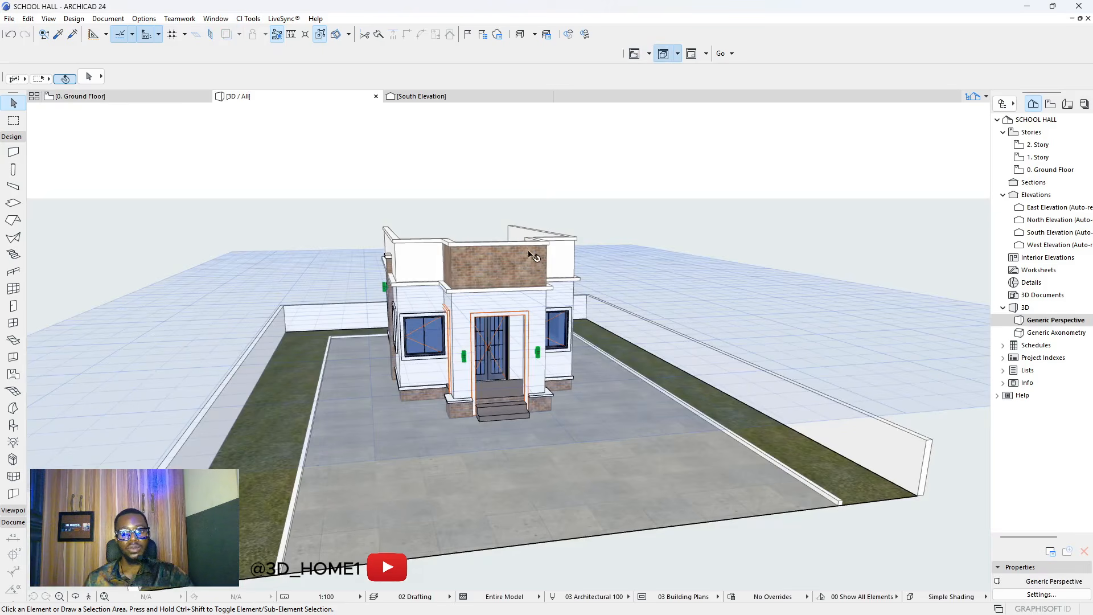
middle_click_drag(387, 464, 435, 473, "shift")
scroll(452, 422, "up", 3)
scroll(435, 473, "down", 2)
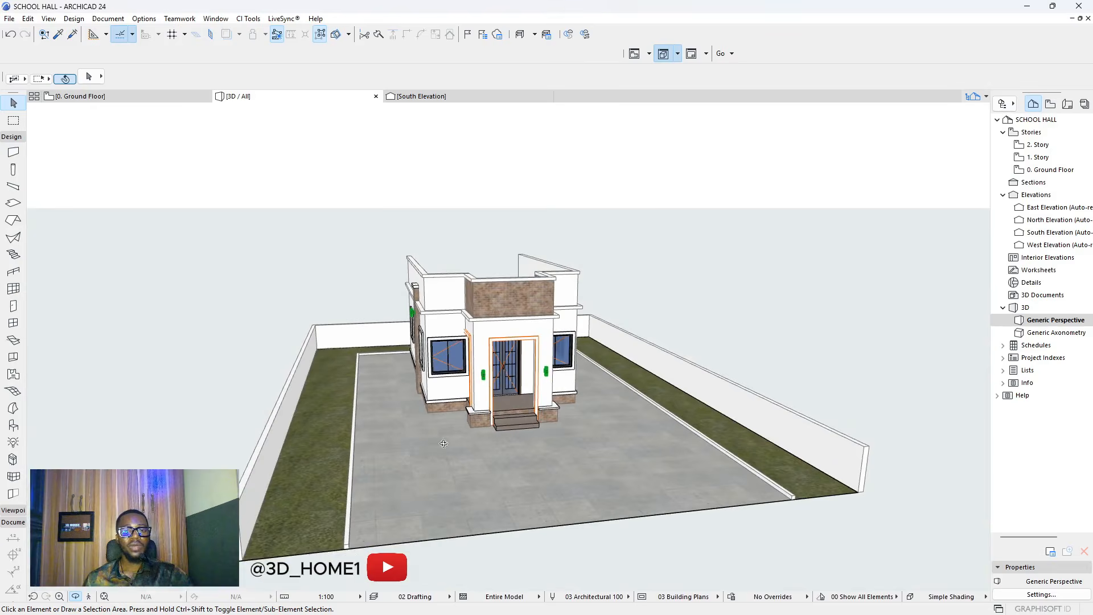
middle_click_drag(486, 402, 490, 453, "shift")
scroll(532, 484, "down", 3)
left_click(13, 203)
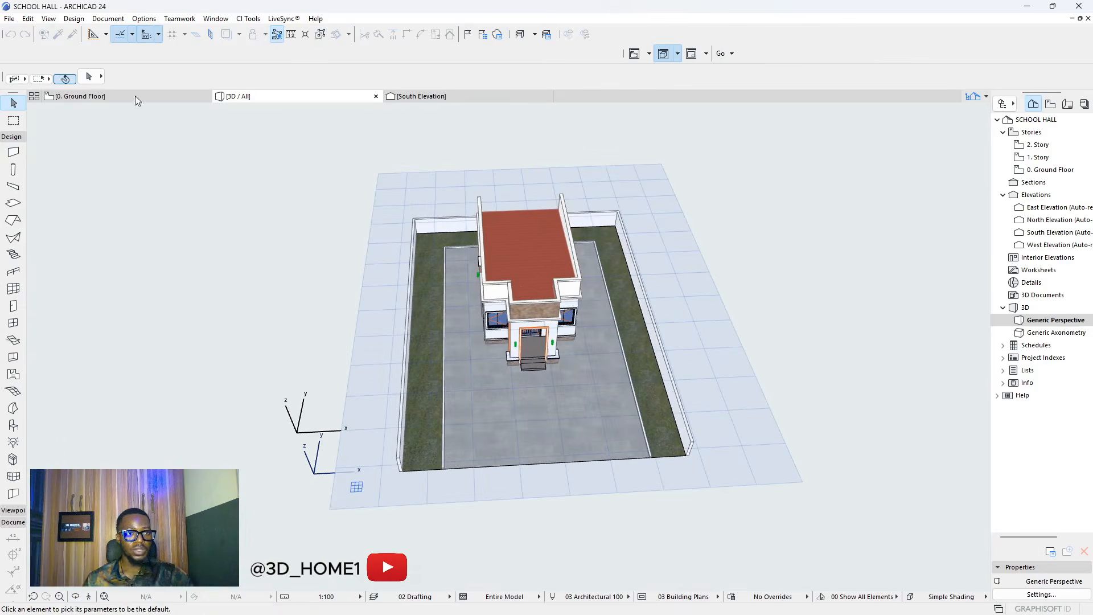
scroll(501, 461, "up", 3)
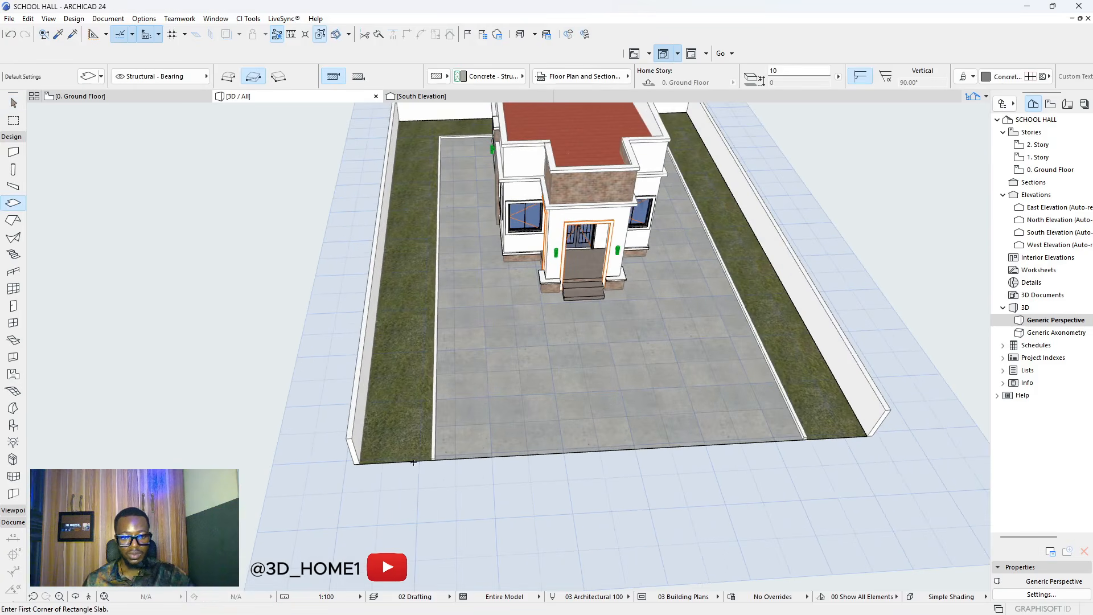
left_click(353, 460)
scroll(444, 513, "down", 3)
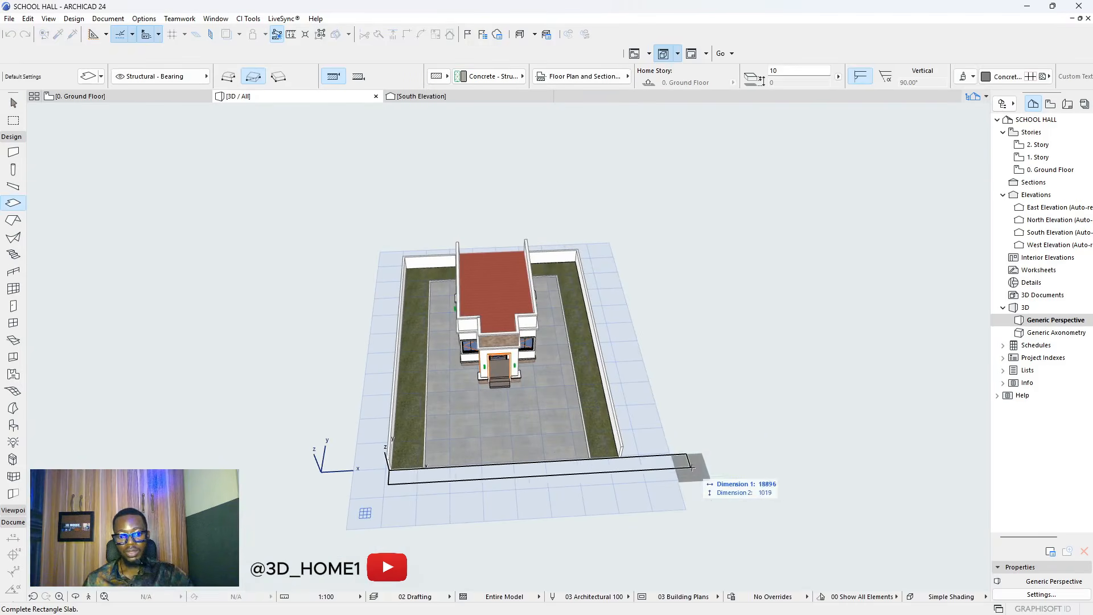
left_click(762, 474)
scroll(485, 470, "up", 2)
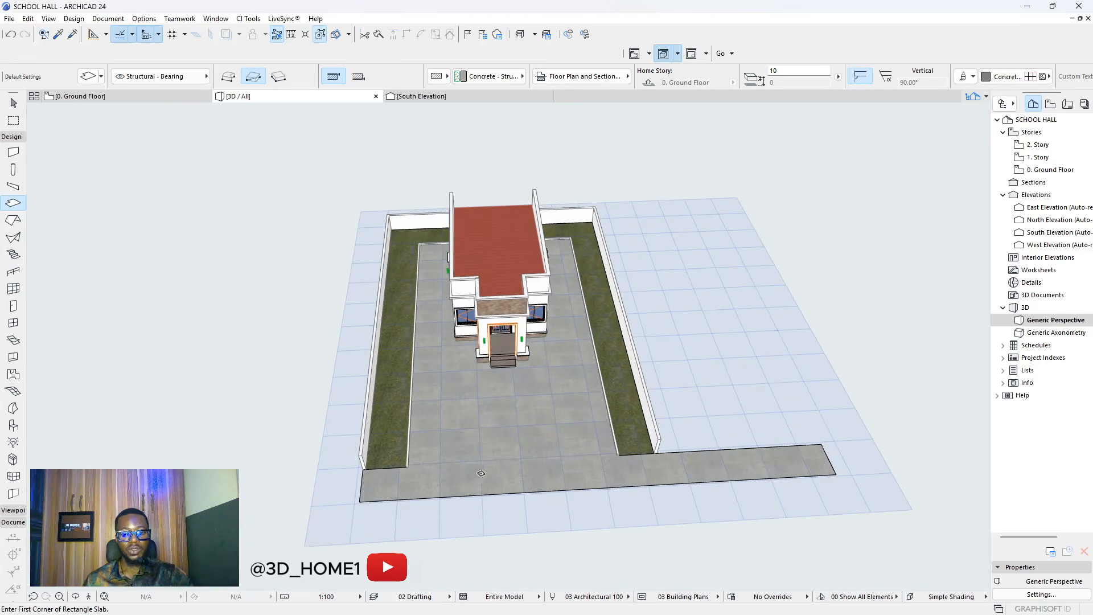
key("Escape")
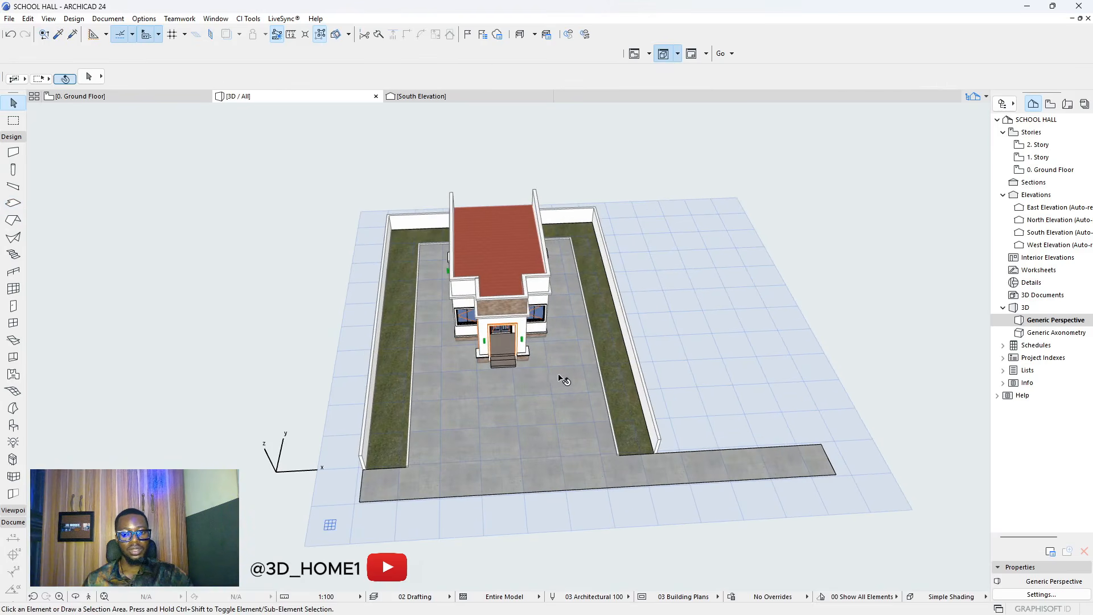
- Offset the west end of the front concrete strip outward so it extends beyond the west boundary wall
left_click_drag(564, 381, 396, 480)
left_click(436, 471)
left_click(412, 477)
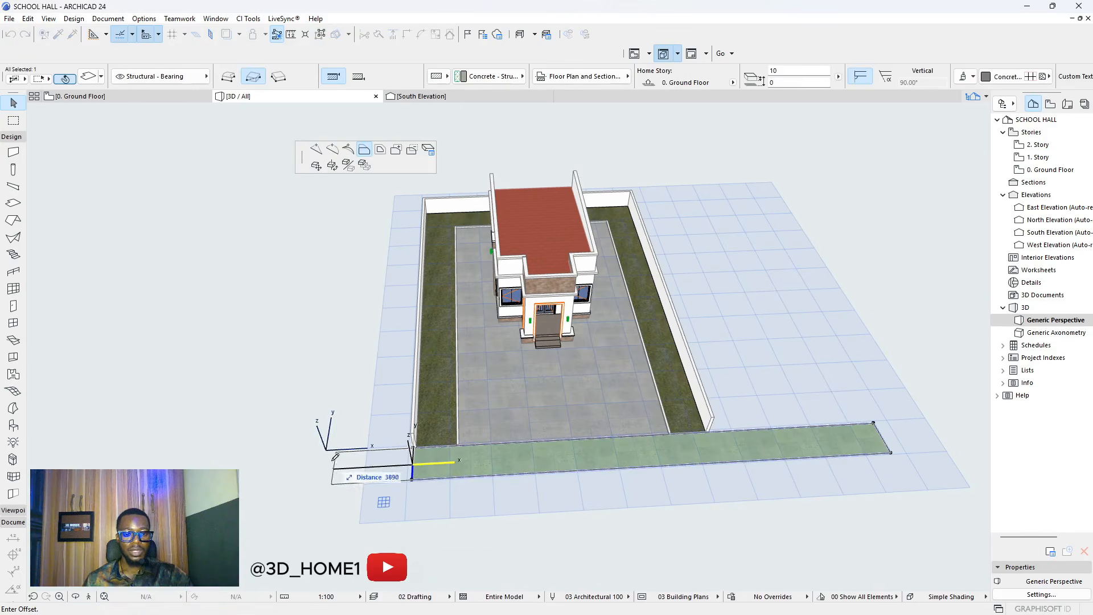
left_click(244, 456)
key("Escape")
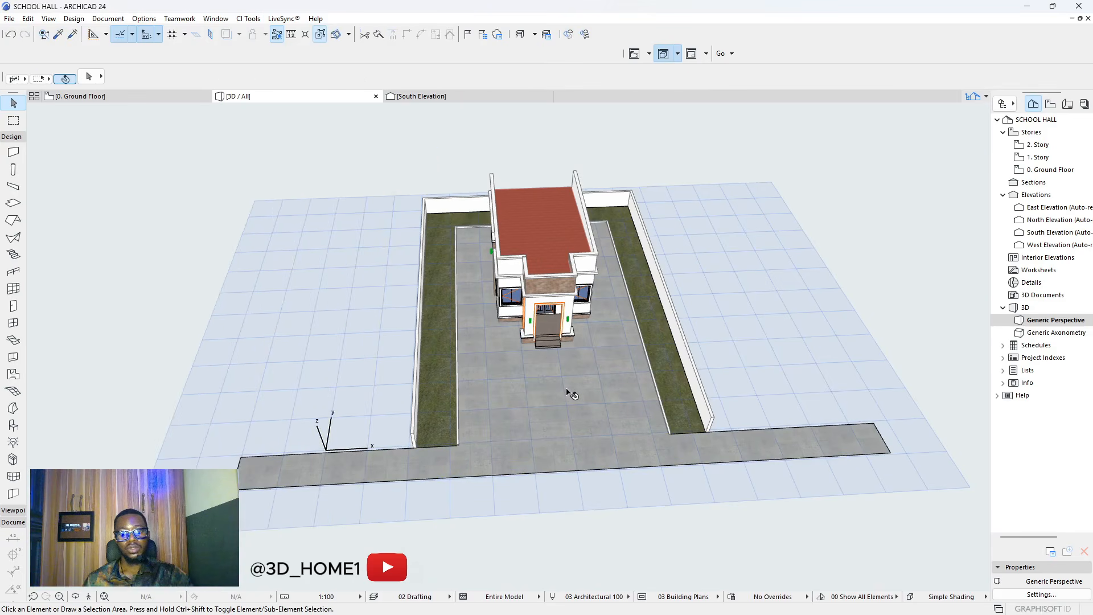
- Offset the front edge of the concrete road strip outward to widen it
scroll(570, 399, "up", 2)
left_click(558, 499)
left_click(562, 498)
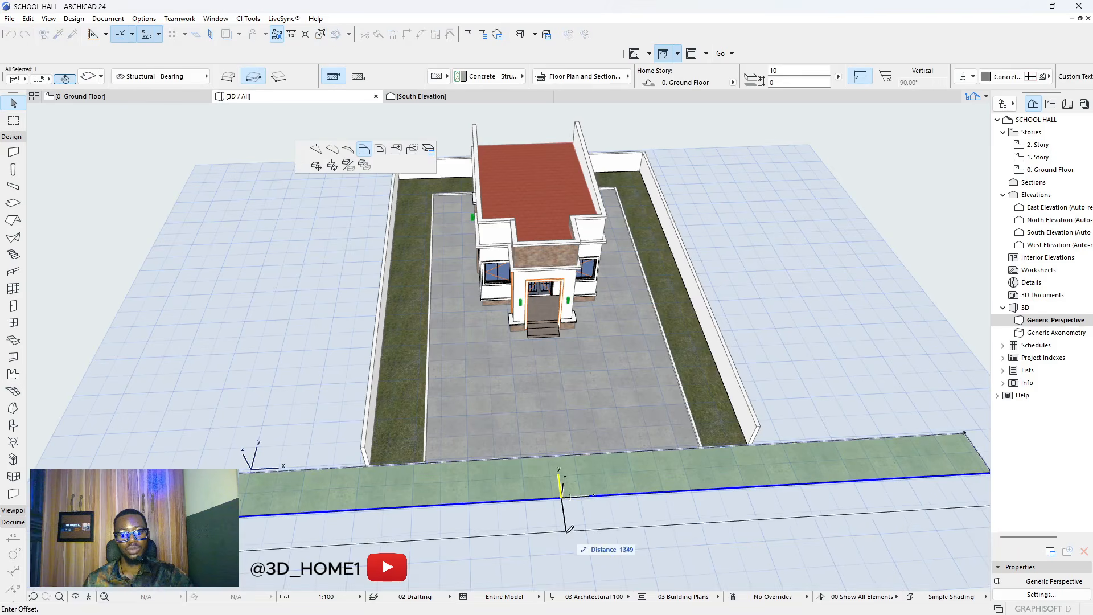
left_click(566, 540)
scroll(542, 428, "down", 2)
key("Escape")
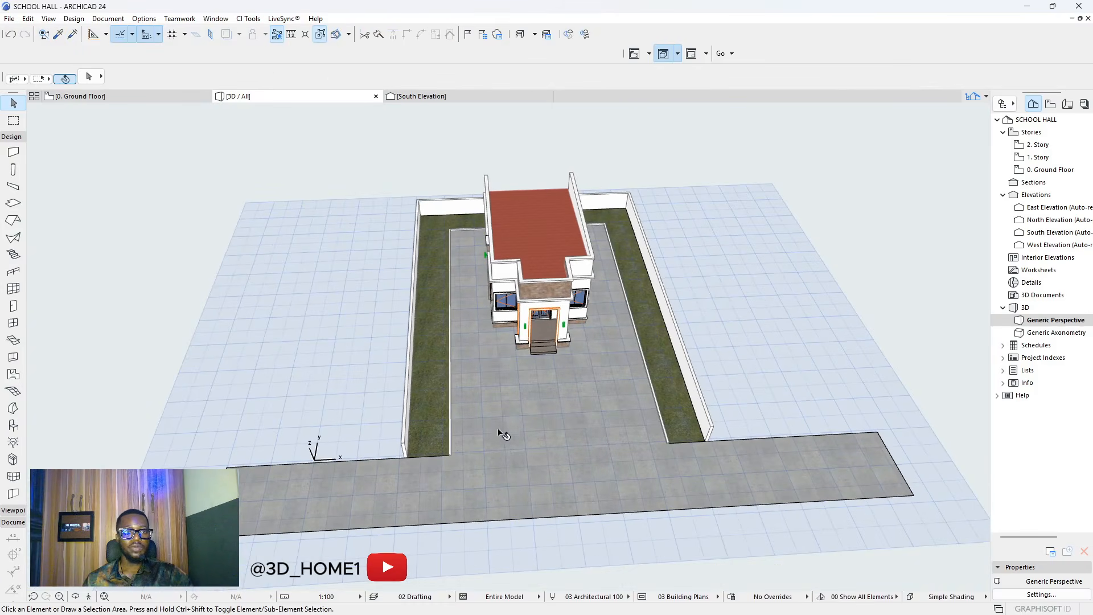
- Pick up the grass slab's settings and draw a rectangular grass slab about 31 m long along the road's front edge
left_click(60, 35)
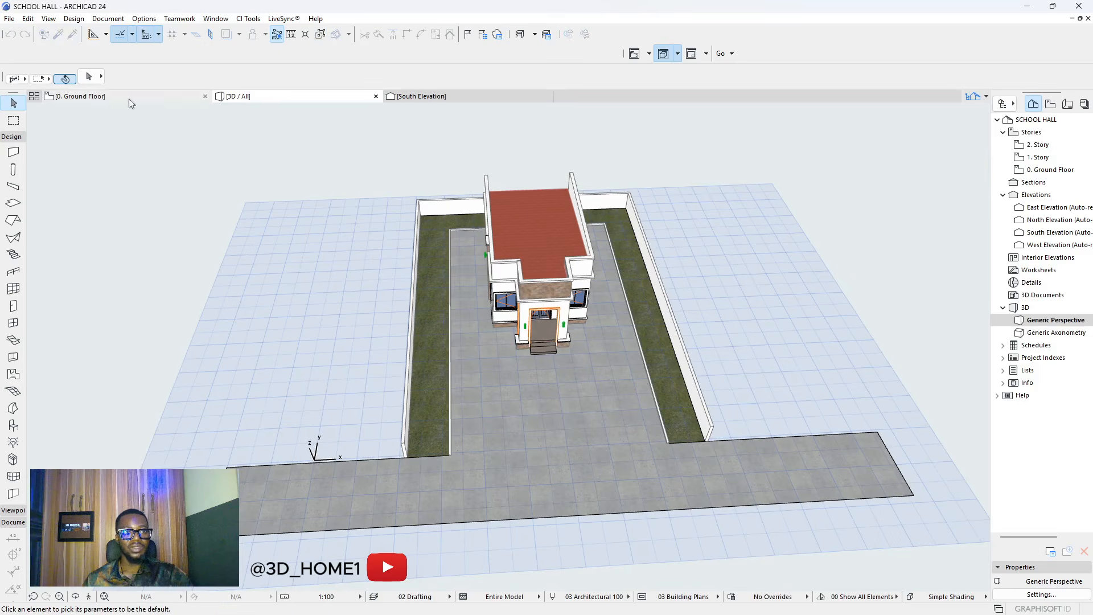
left_click(432, 356)
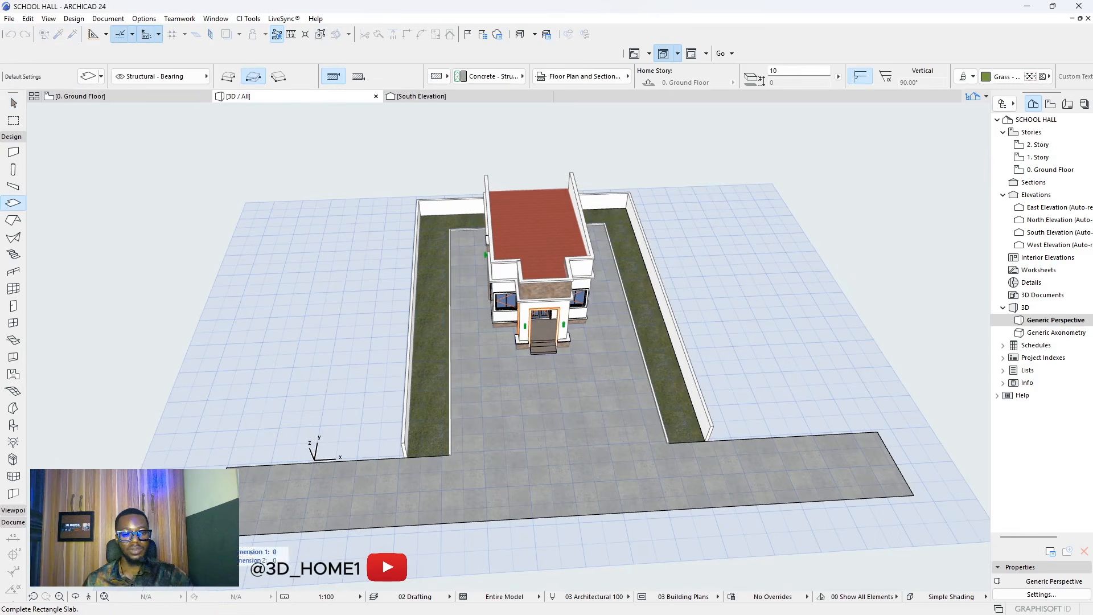
scroll(354, 541, "down", 2)
left_click(245, 528)
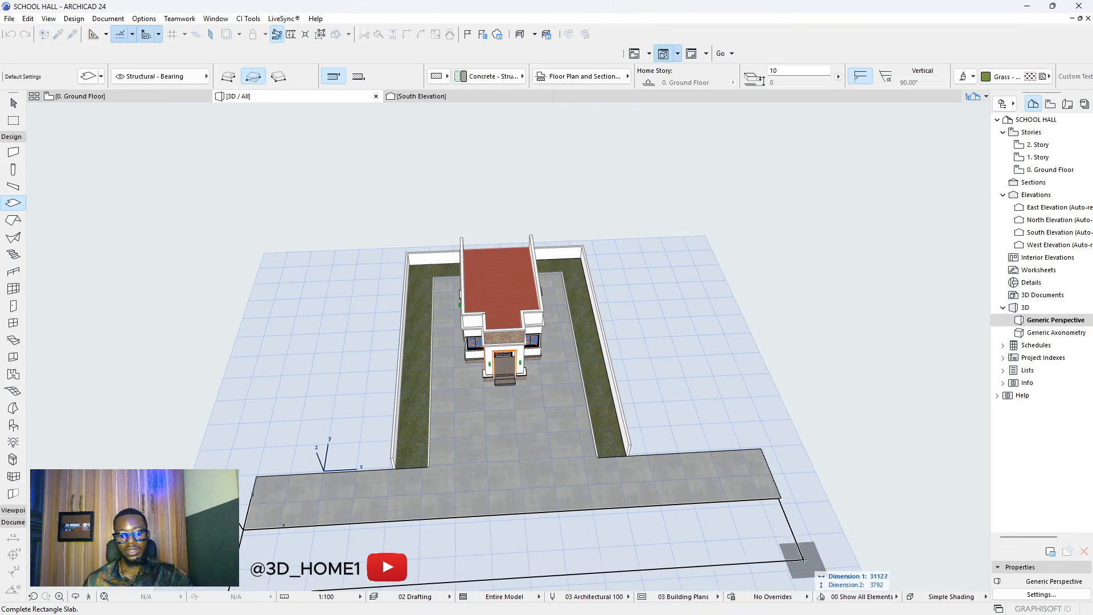
left_click(806, 549)
- Draw a rectangular grass slab outside the west boundary wall, from its front corner back to the rear of the plot
scroll(828, 490, "down", 2)
scroll(594, 489, "up", 5)
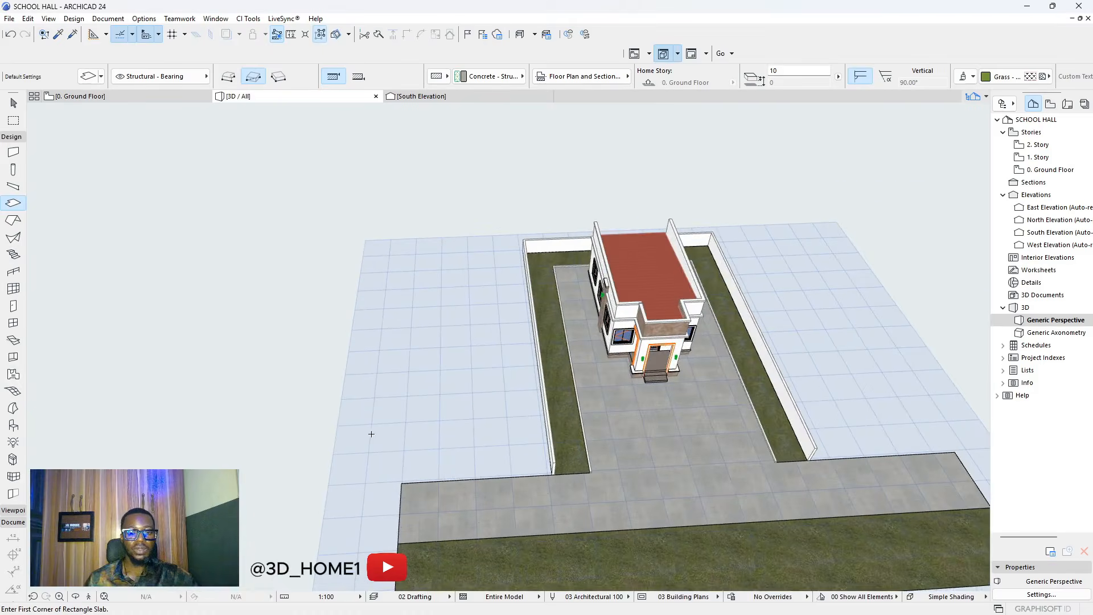
left_click(600, 487)
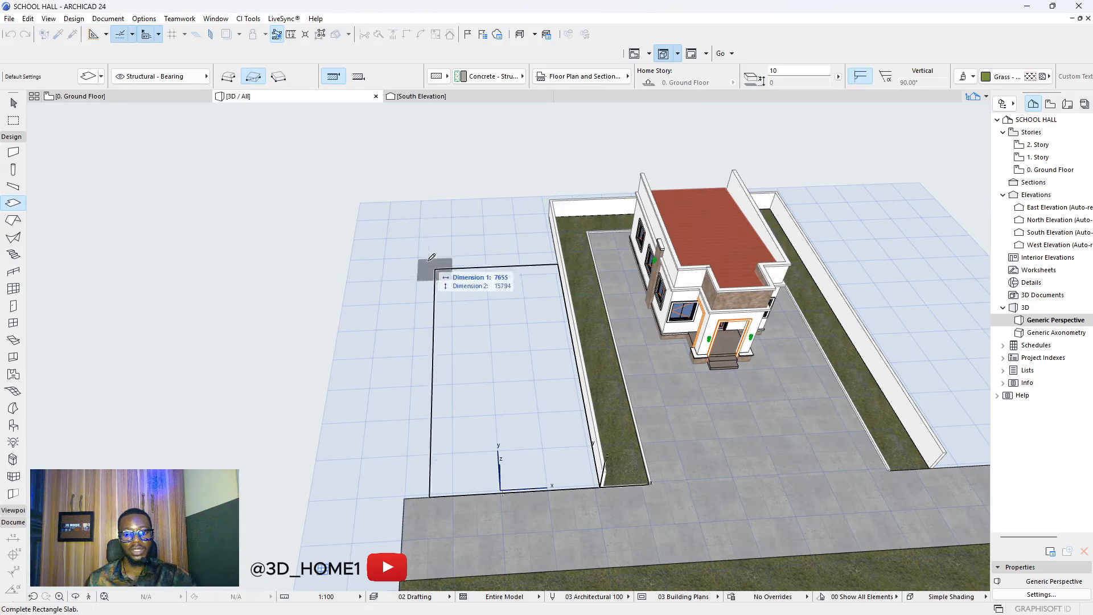
left_click(425, 219)
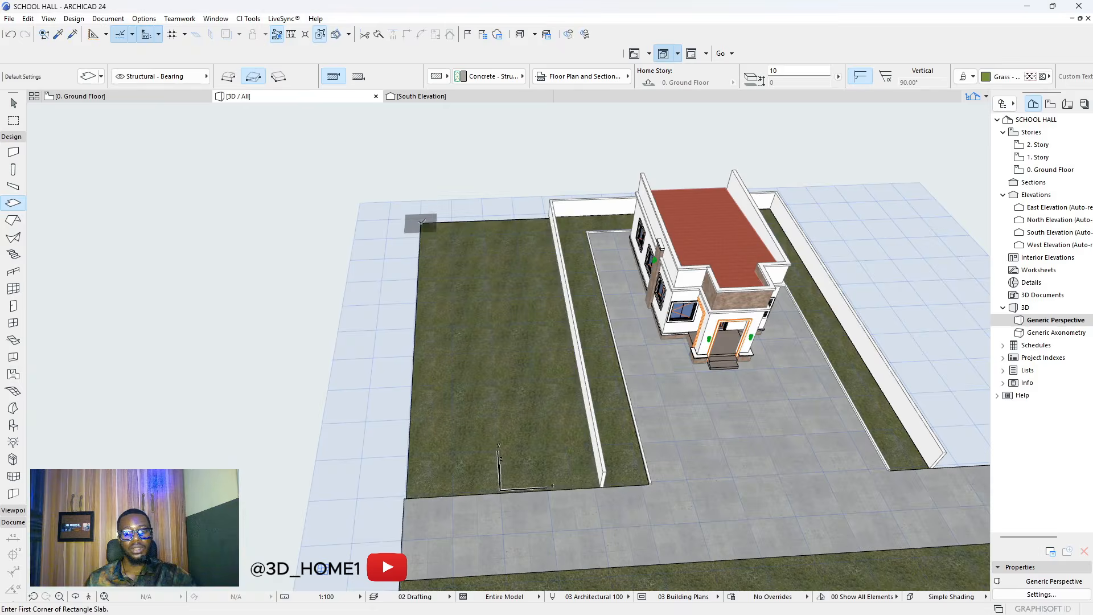
- Draw a matching grass slab outside the east boundary wall, from its front corner back to the rear of the plot
scroll(295, 385, "down", 3)
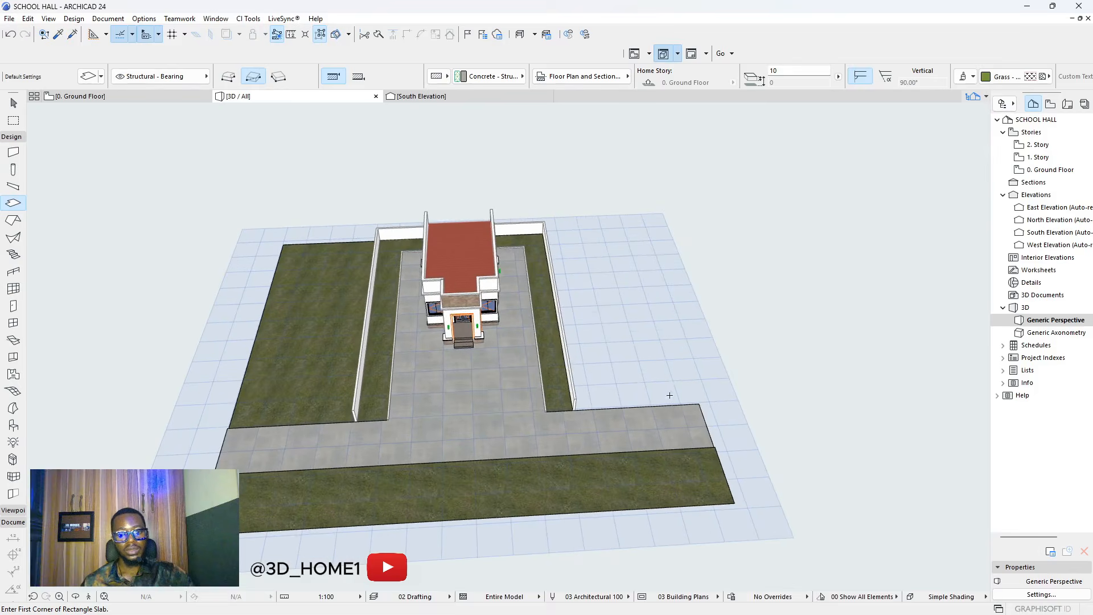
scroll(670, 395, "up", 5)
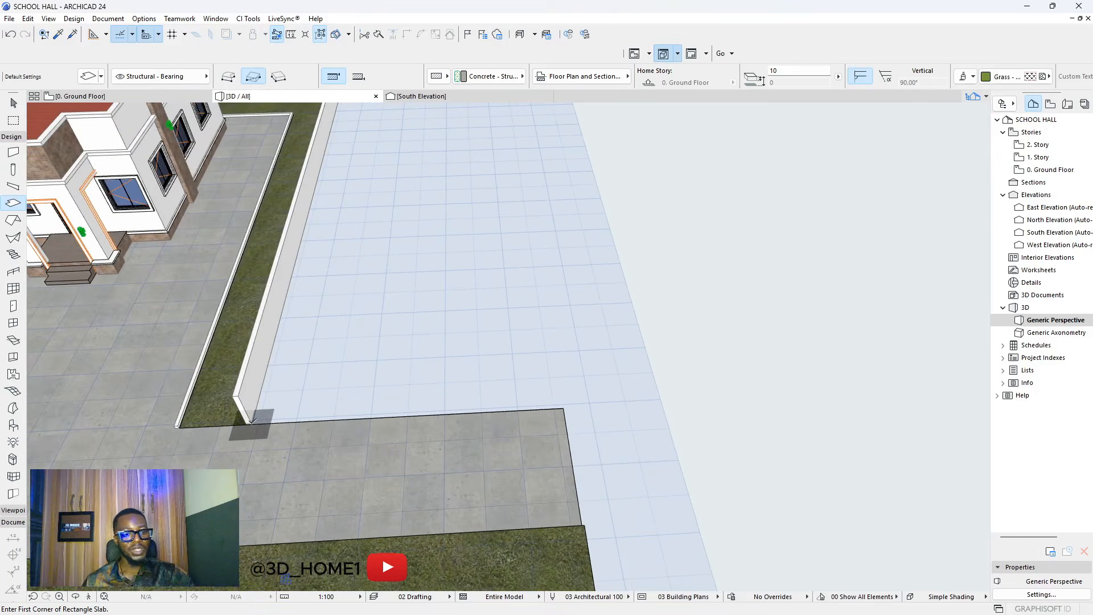
left_click(252, 422)
scroll(513, 439, "down", 3)
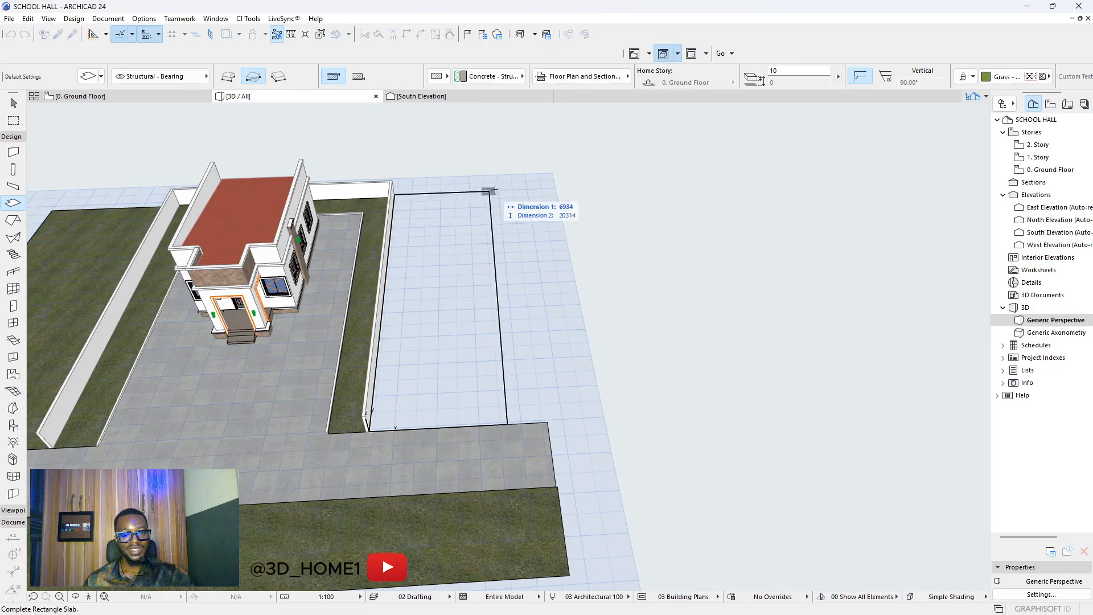
left_click(517, 185)
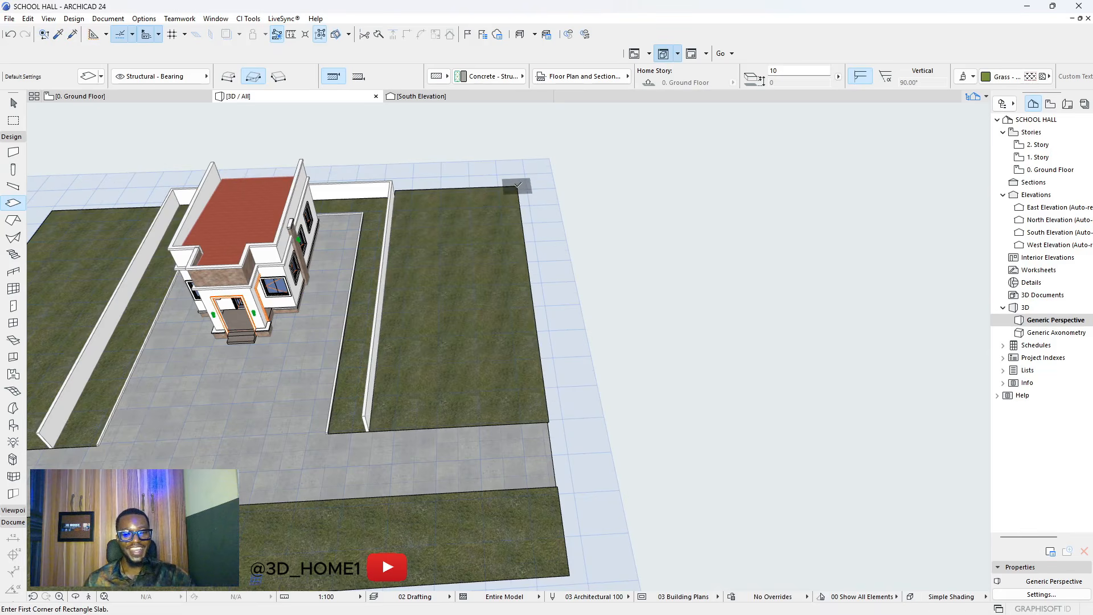
key("Escape")
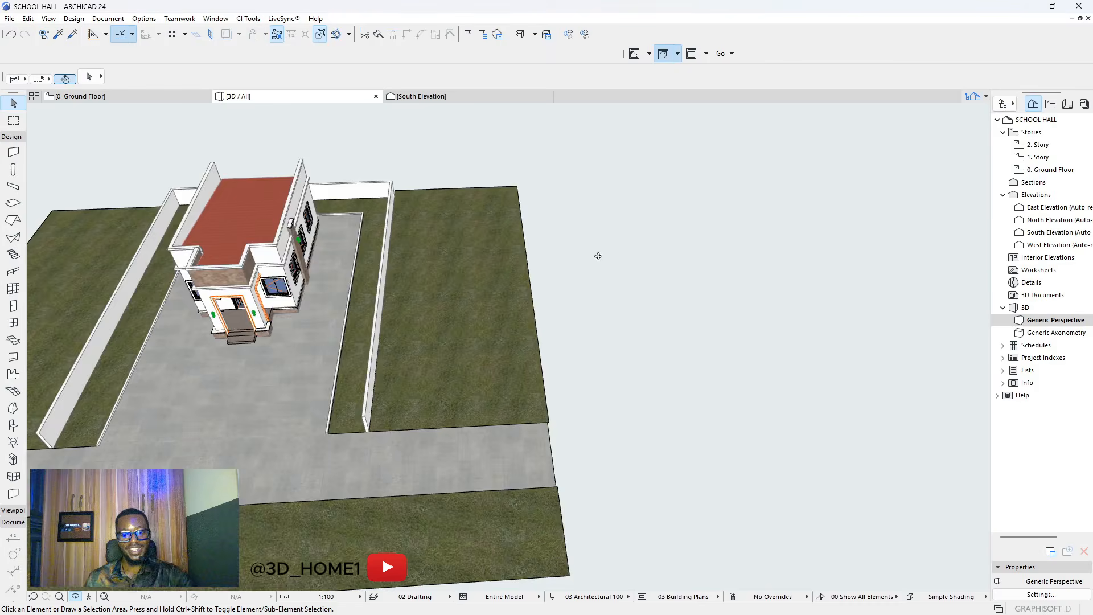
- Examine the finished site from above, from the side and close to the entrance in the 3D view
scroll(618, 285, "down", 2)
middle_click_drag(332, 313, 667, 288, "shift")
scroll(625, 397, "down", 3)
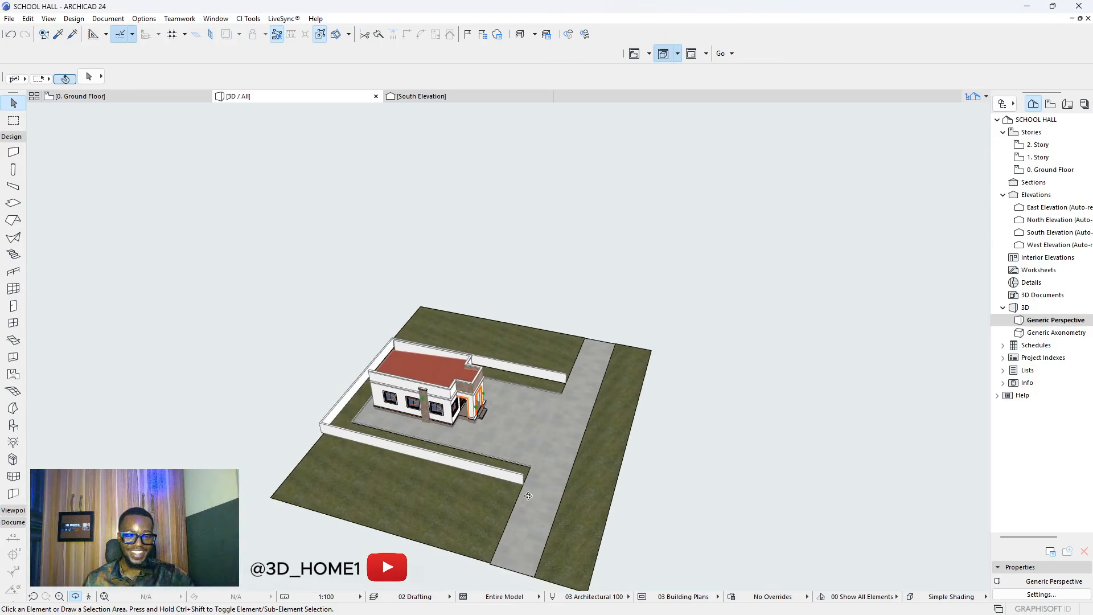
middle_click_drag(607, 434, 423, 371, "shift")
scroll(422, 372, "up", 5)
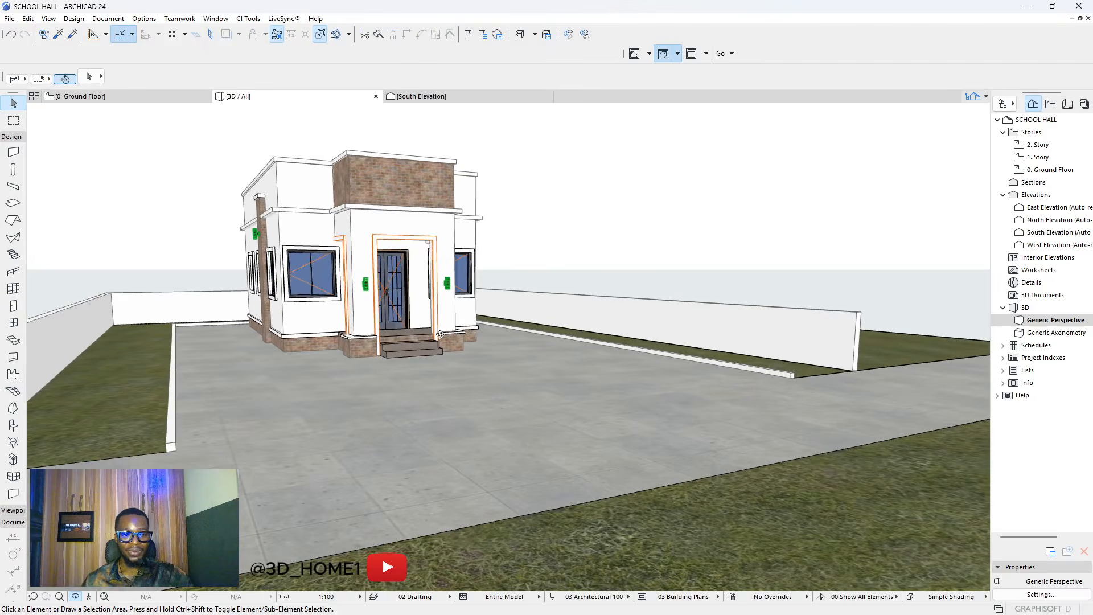
scroll(359, 266, "up", 3)
middle_click_drag(364, 264, 396, 252, "shift")
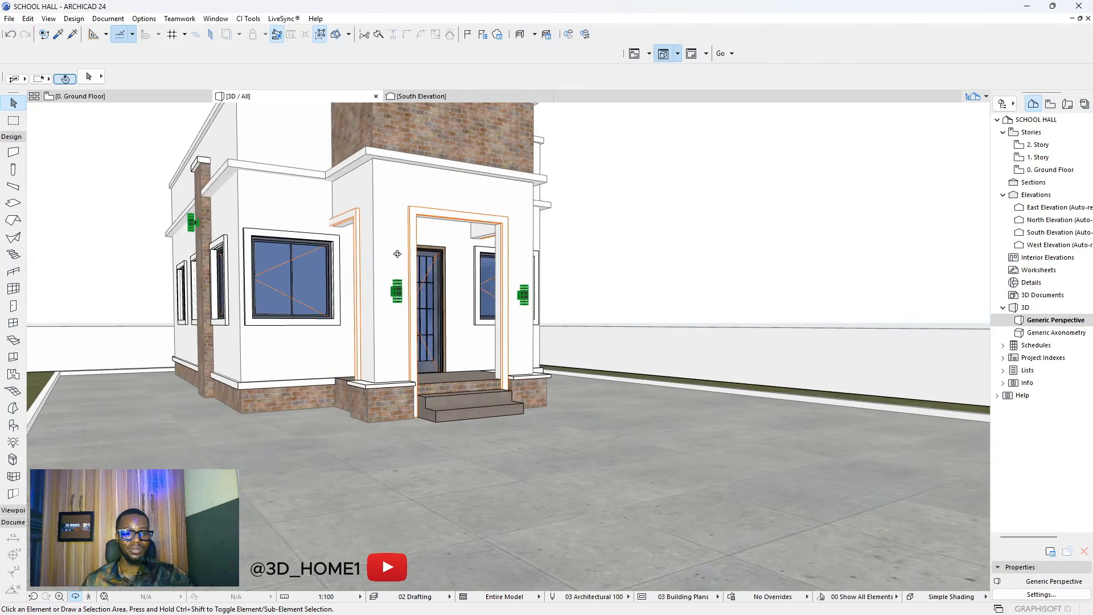
scroll(502, 401, "down", 2)
middle_click_drag(589, 366, 793, 430, "shift")
scroll(793, 430, "down", 2)
scroll(410, 379, "up", 1)
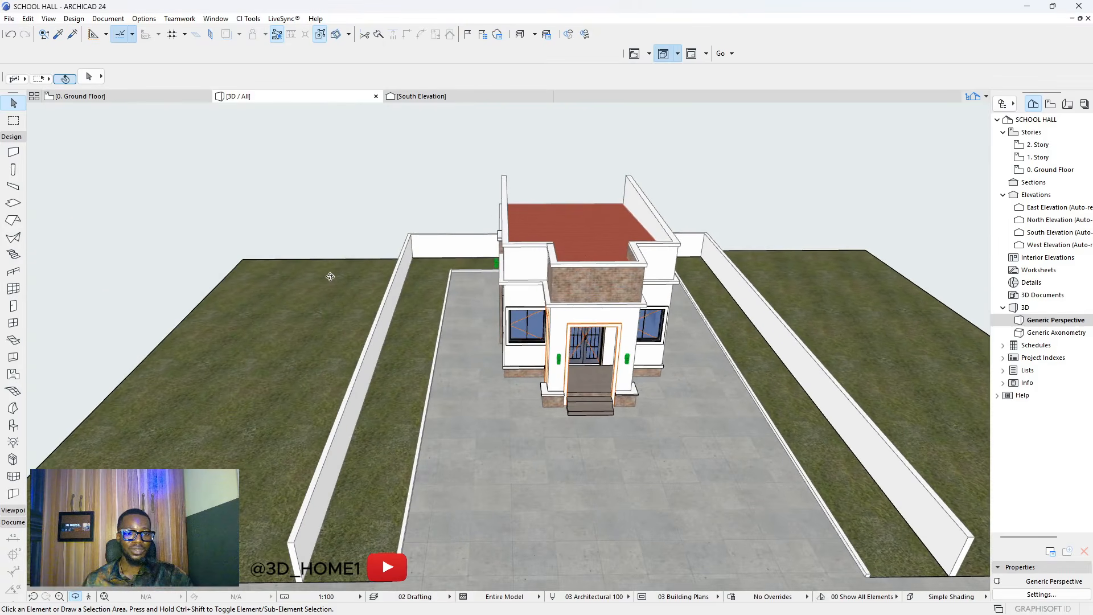
- Pick up the white 50 mm moulding slab's settings and draw a 450 by 450 mm slab on the grass inside the west boundary wall
scroll(356, 244, "up", 2)
scroll(356, 243, "up", 2)
left_click(58, 32)
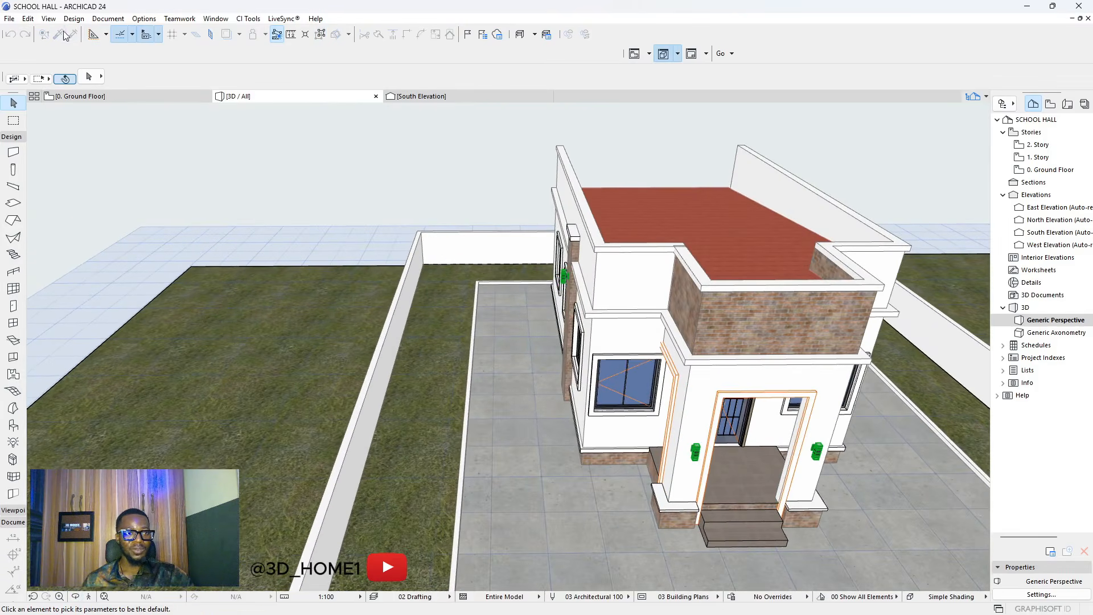
middle_click_drag(719, 481, 623, 391)
scroll(598, 398, "up", 1)
left_click(565, 418)
scroll(381, 222, "up", 5)
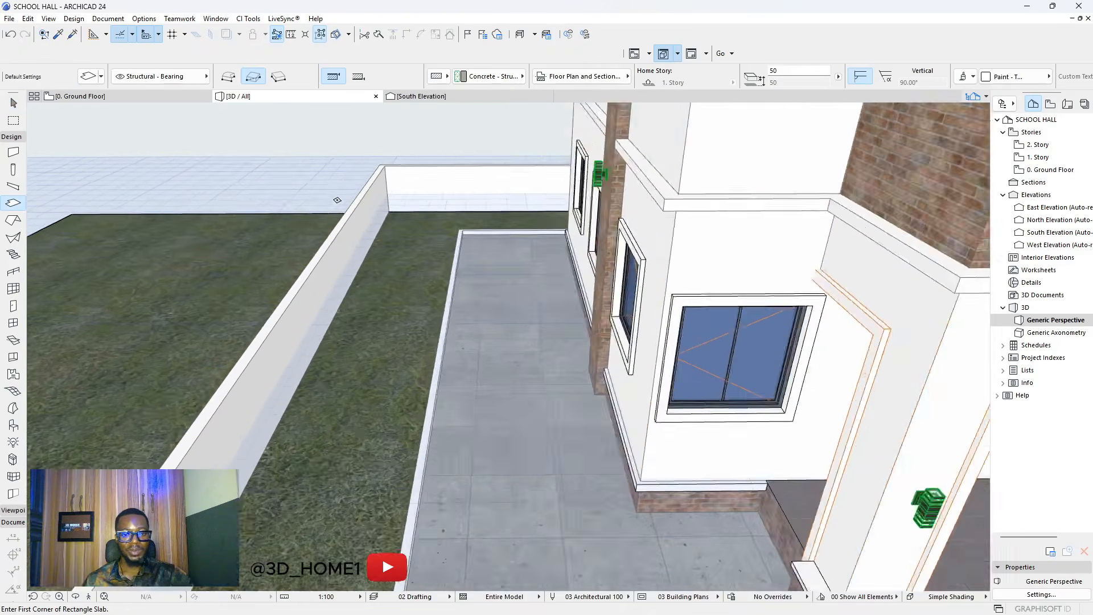
left_click(393, 271)
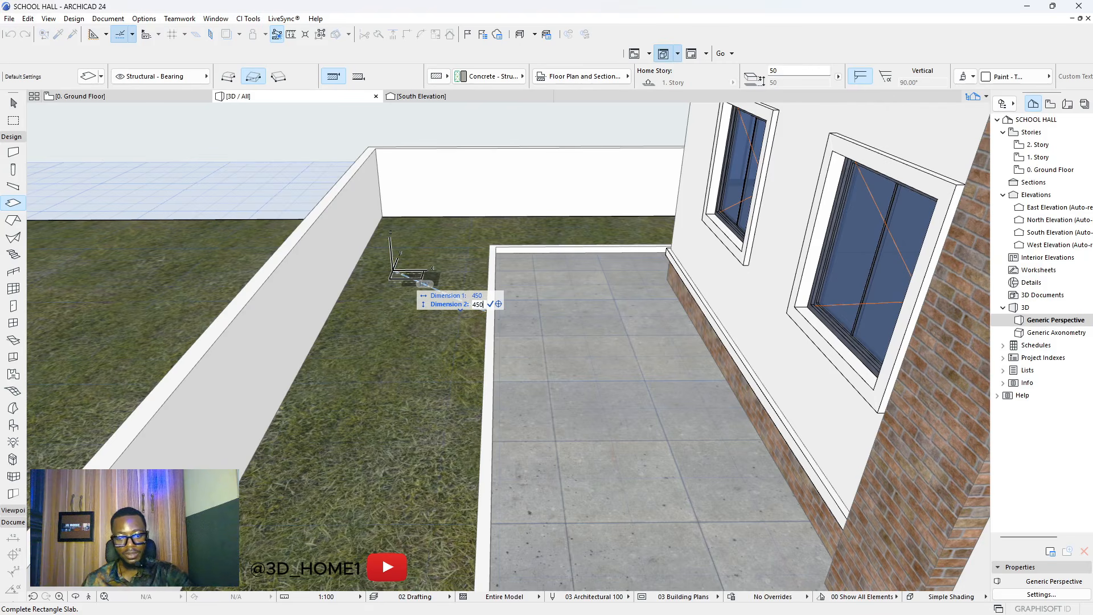
key("Return")
key("Escape")
- Stretch the small square slab upward into a boundary pillar with a thickness of 1250 mm
left_click(418, 279)
left_click(420, 282)
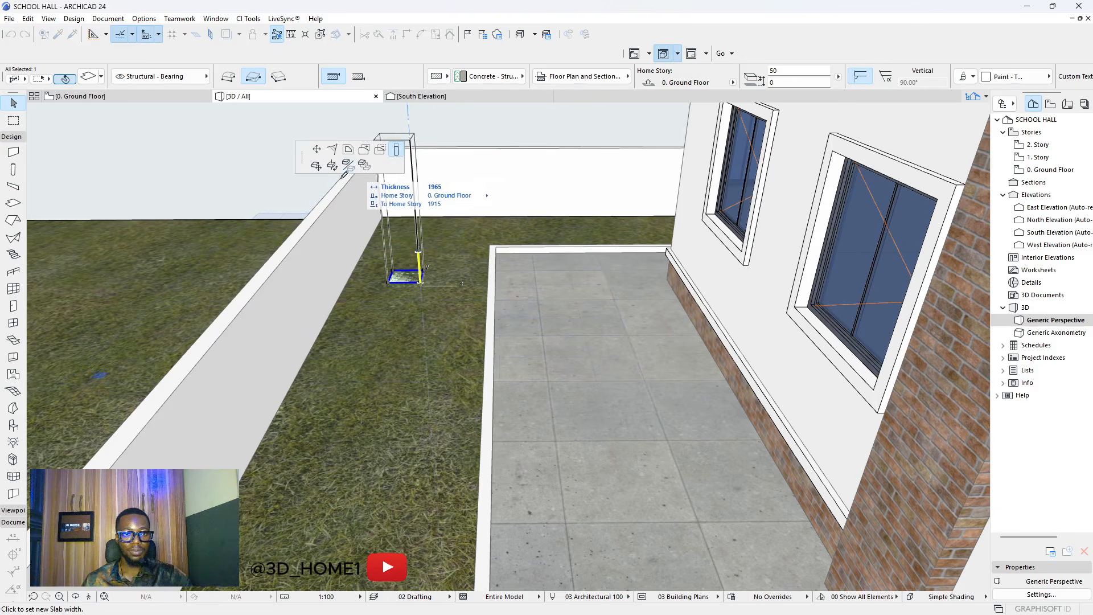
left_click(397, 151)
key("Escape")
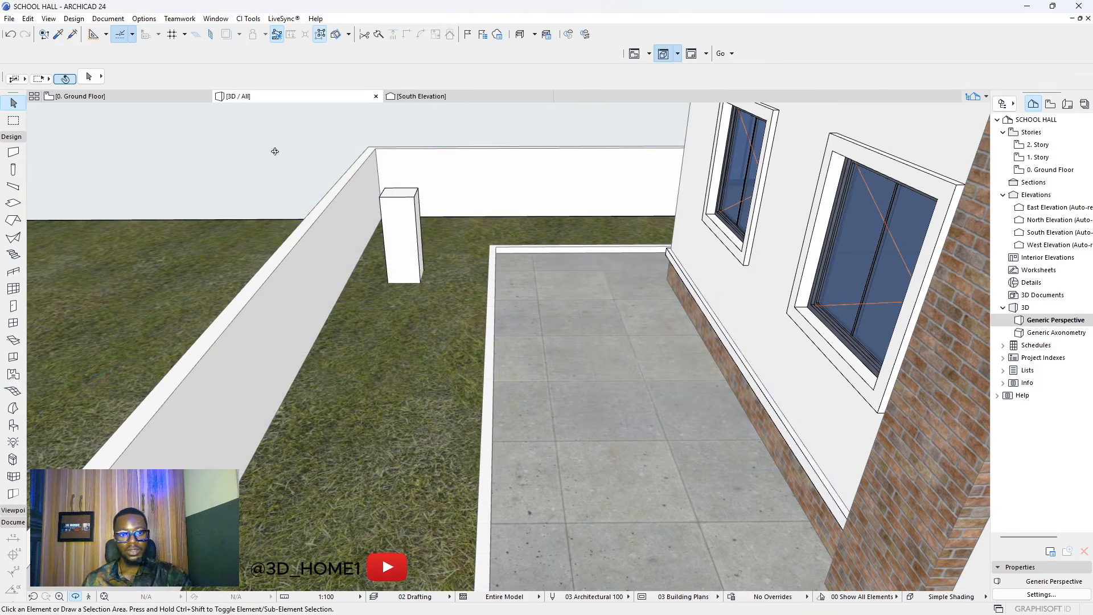
- In the ground floor plan, move the square pillar onto the northwest corner of the boundary wall
left_click(119, 104)
left_click(140, 98)
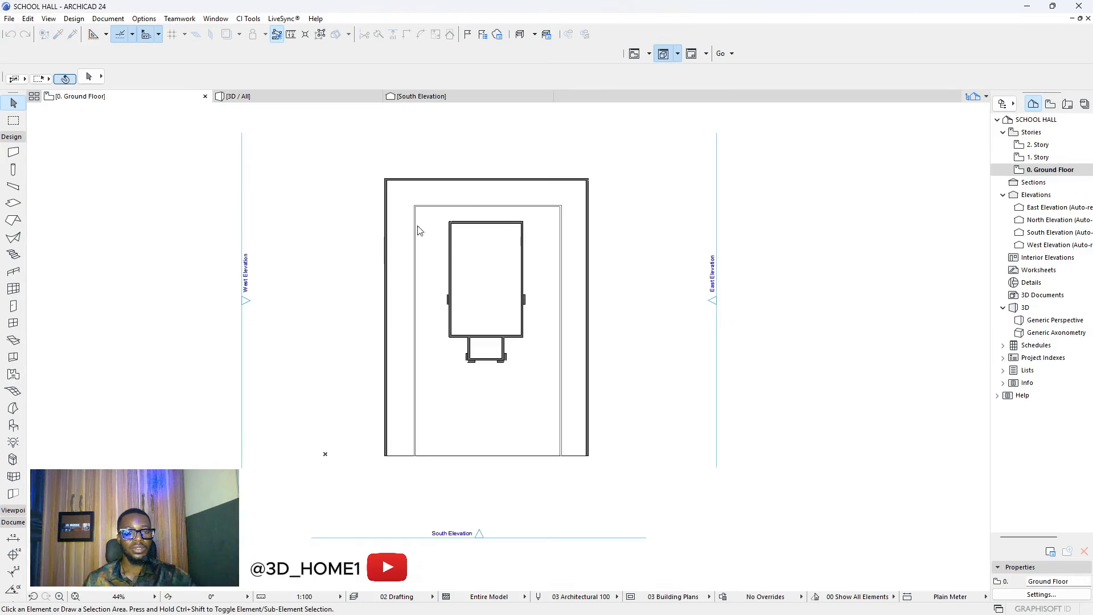
scroll(381, 205, "up", 3)
scroll(418, 206, "up", 2)
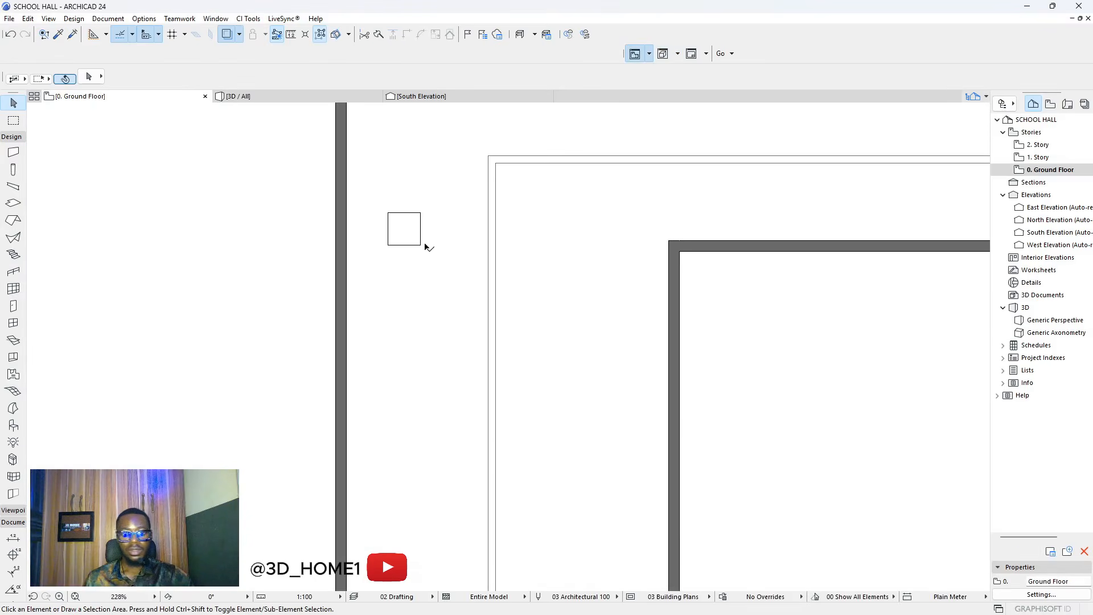
left_click(423, 245)
scroll(421, 253, "down", 2)
left_click(431, 288)
scroll(405, 219, "up", 3)
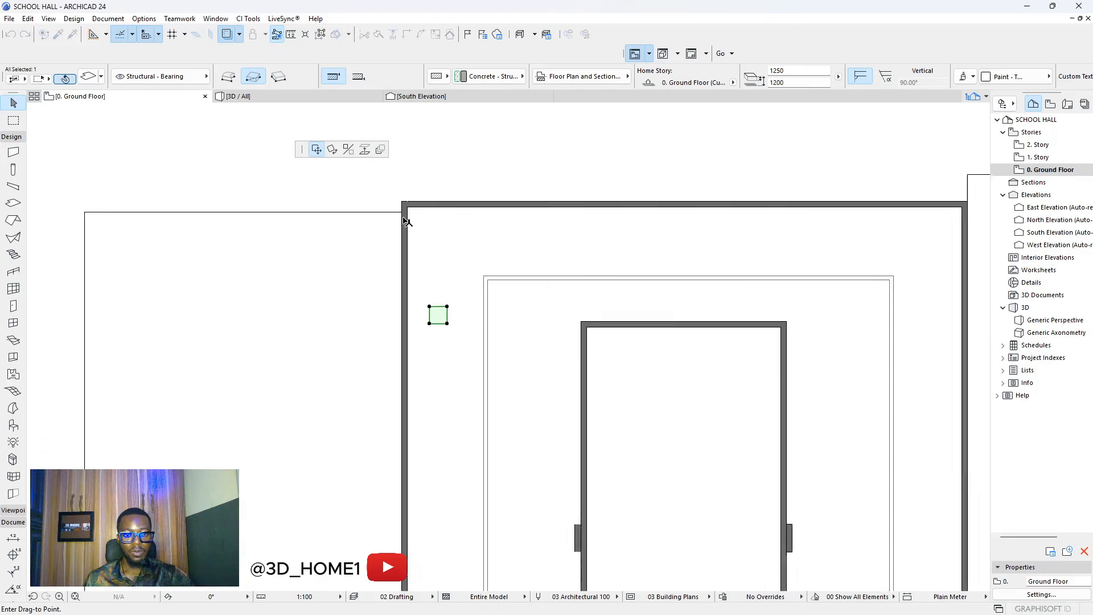
left_click(406, 197)
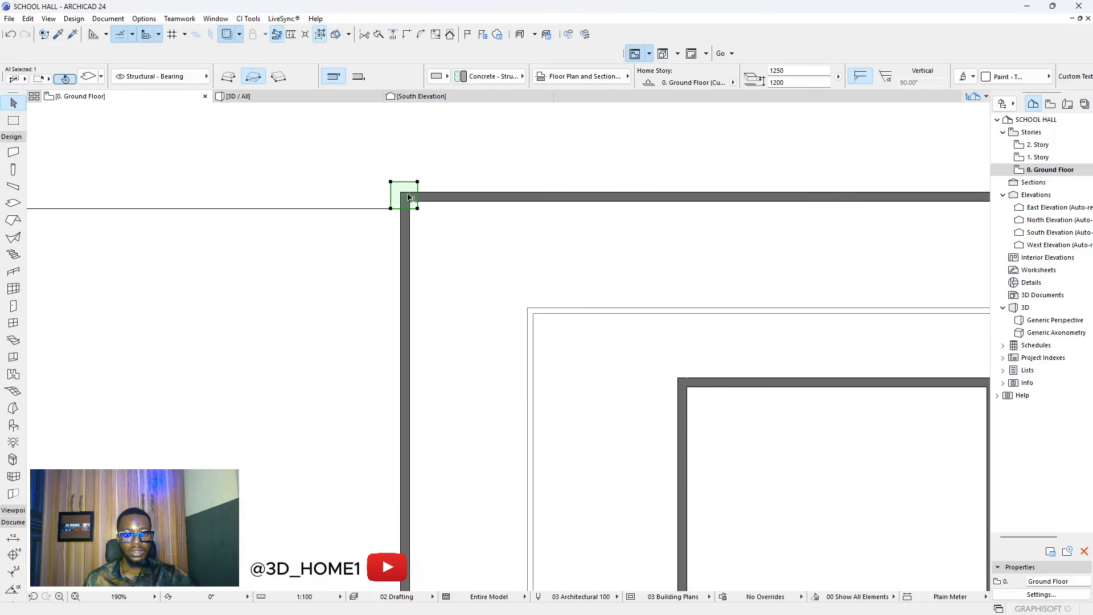
left_click(408, 199)
left_click(380, 150)
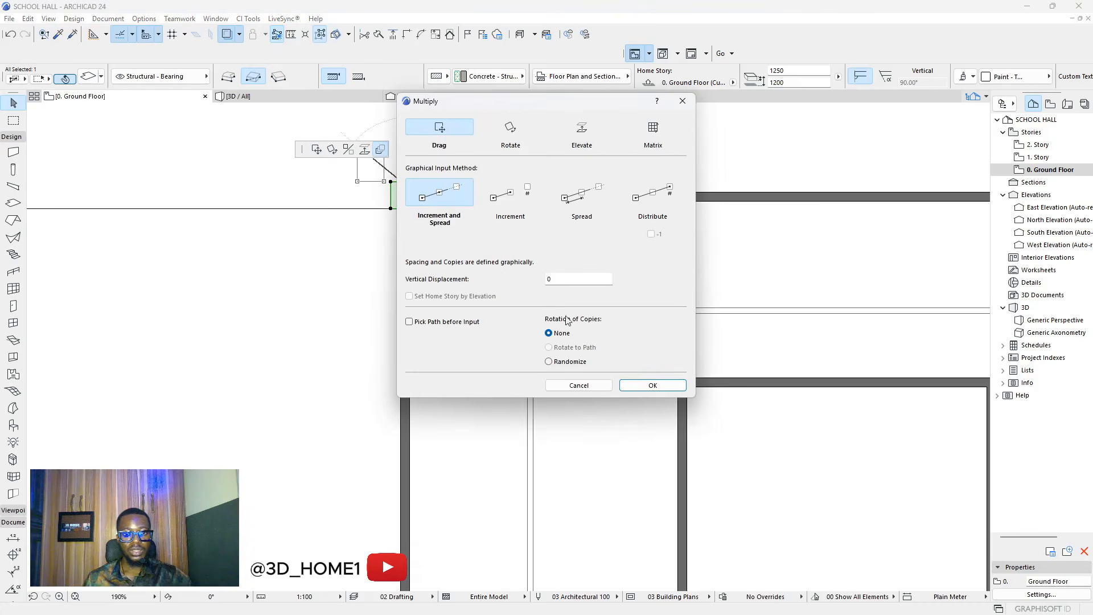
left_click(651, 385)
left_click(405, 192)
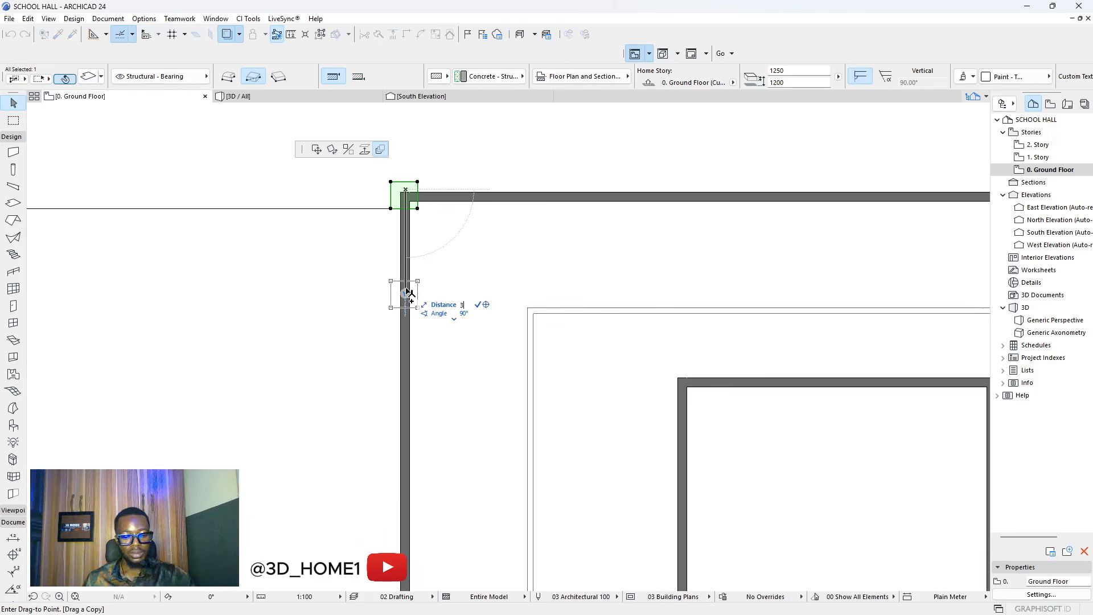
key("Return")
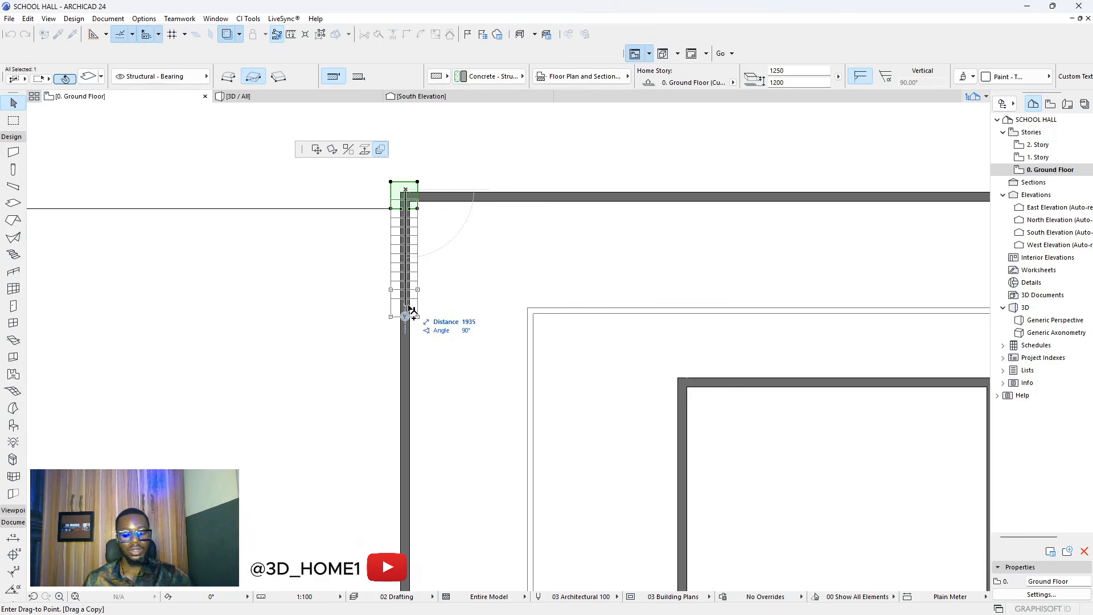
key("Escape")
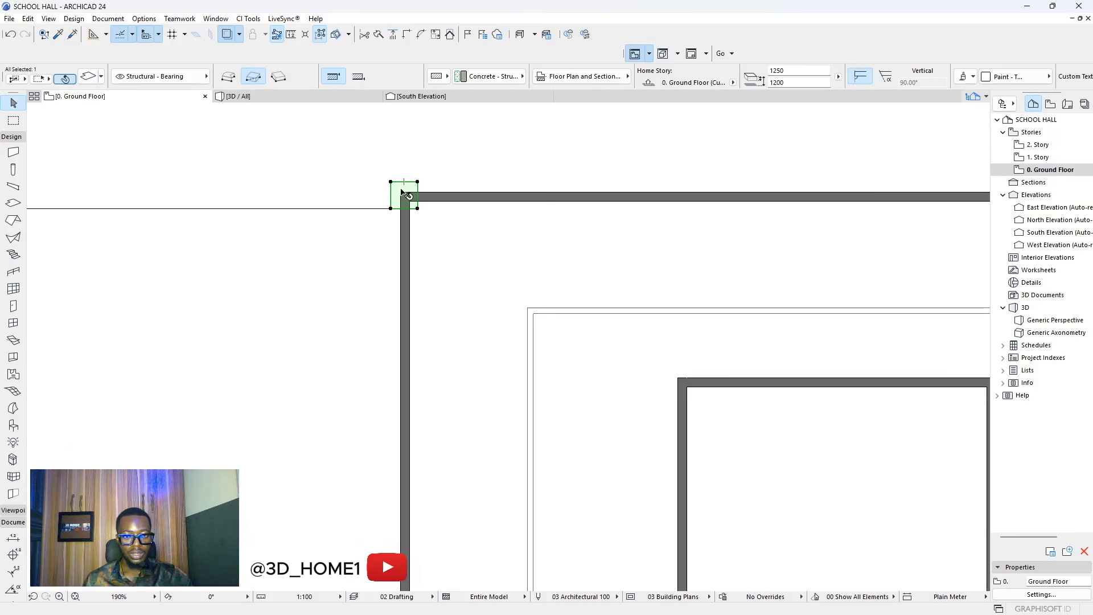
key("Escape")
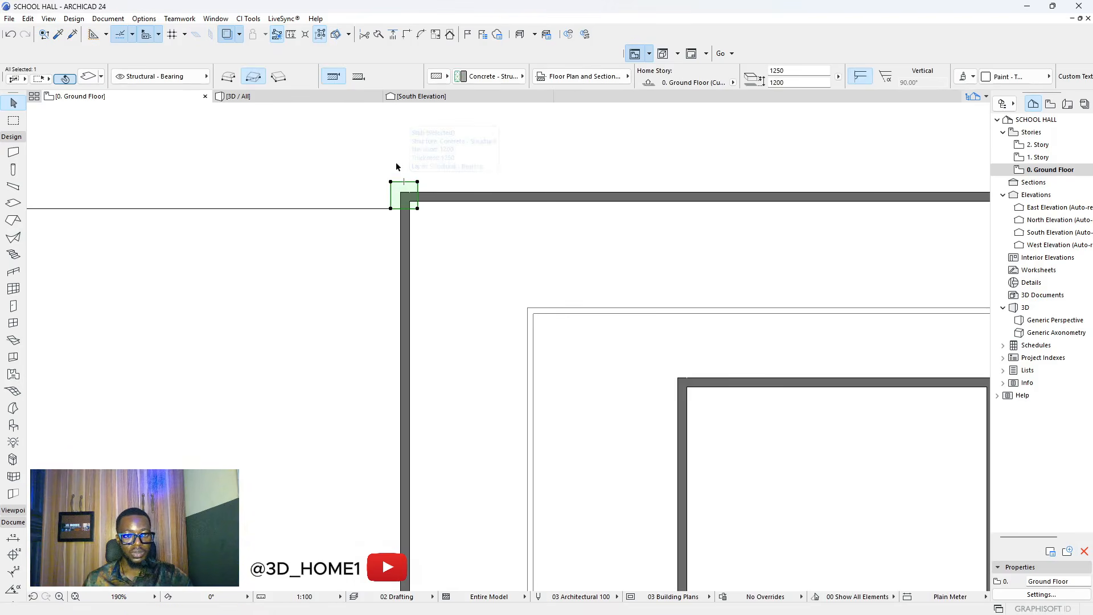
- Multiply the northwest corner pillar along the west boundary wall at 3000 mm spacing, down to the front of the plot
left_click(401, 188)
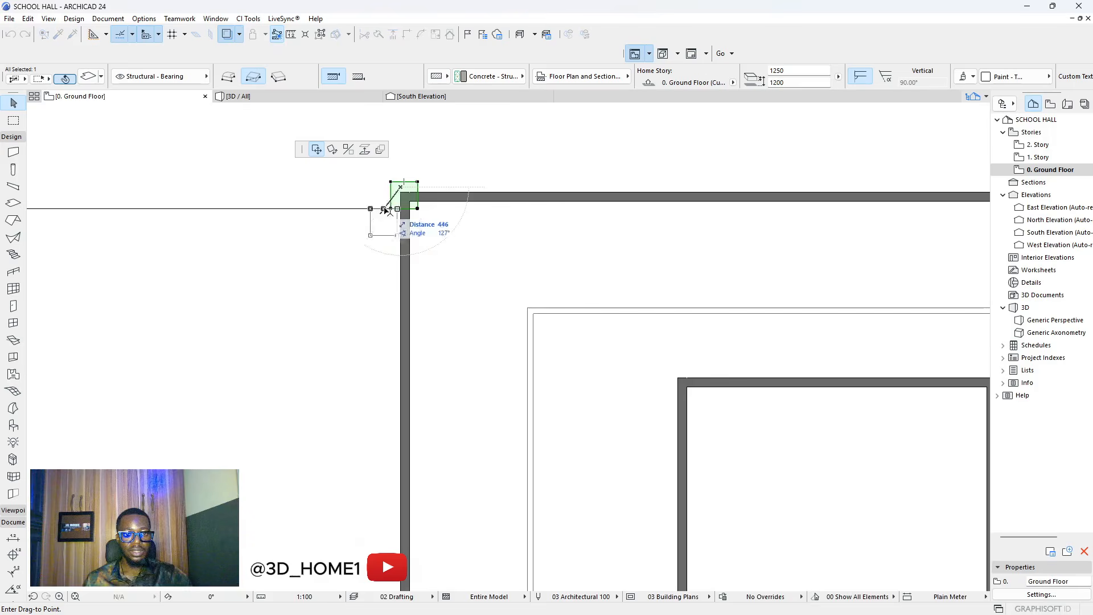
left_click(381, 150)
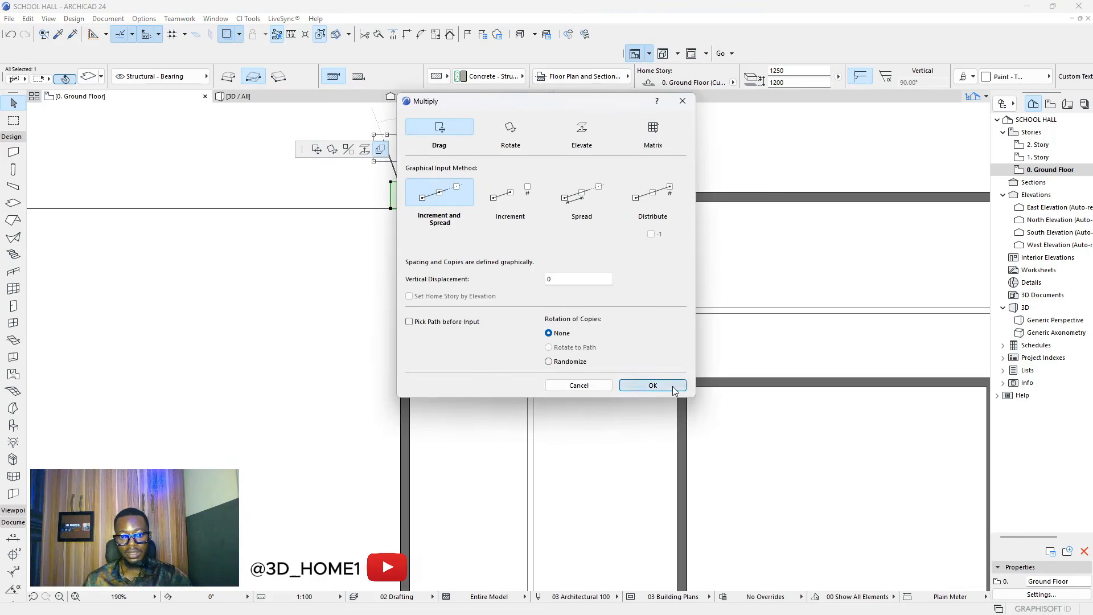
left_click(653, 386)
left_click(405, 195)
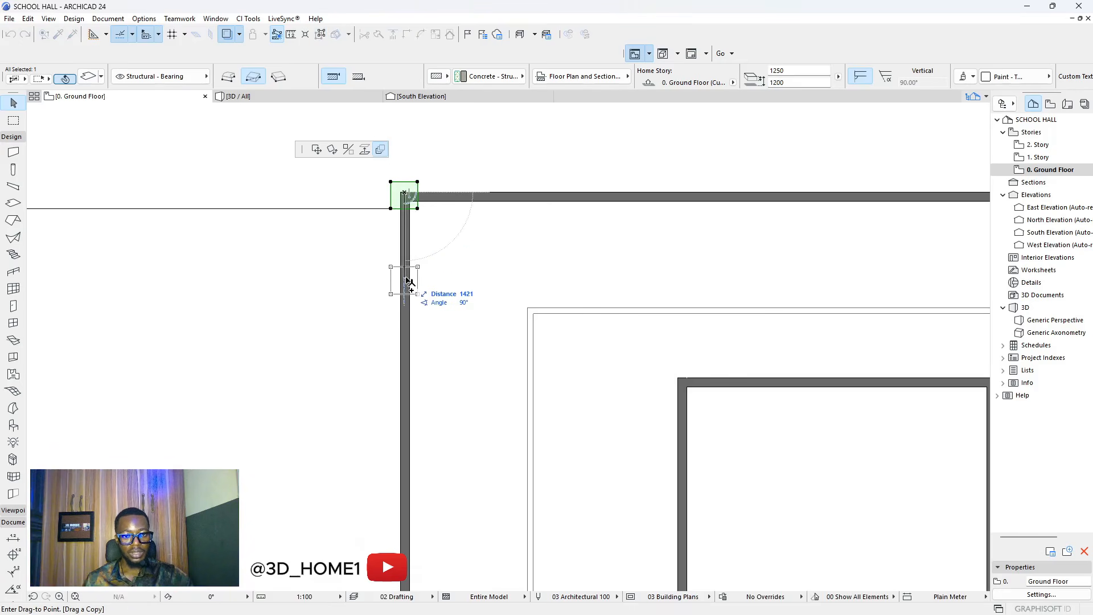
type("3000")
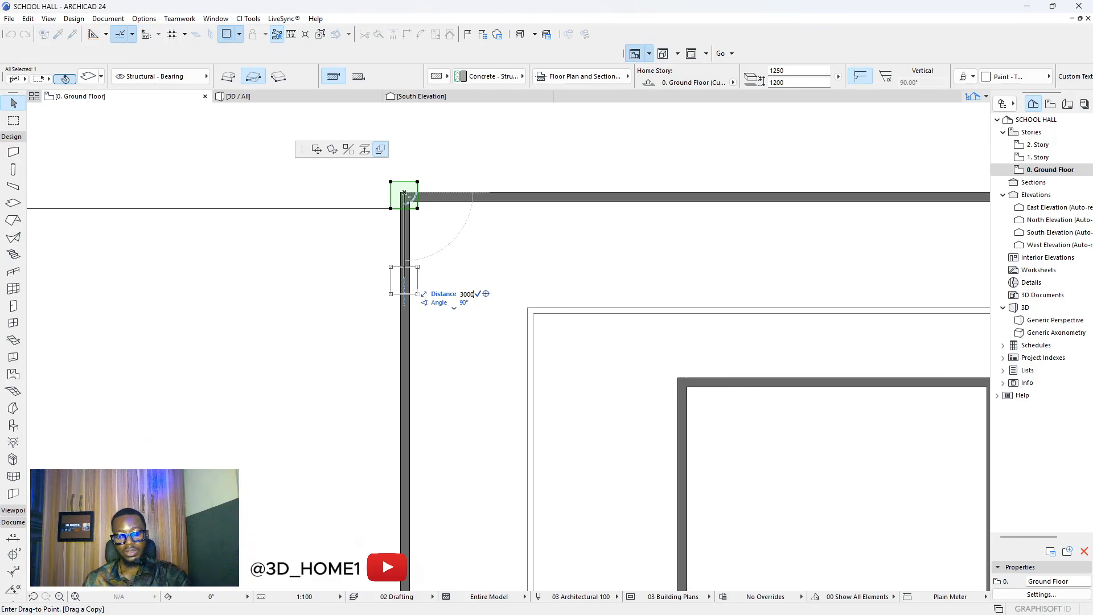
scroll(417, 344, "down", 5)
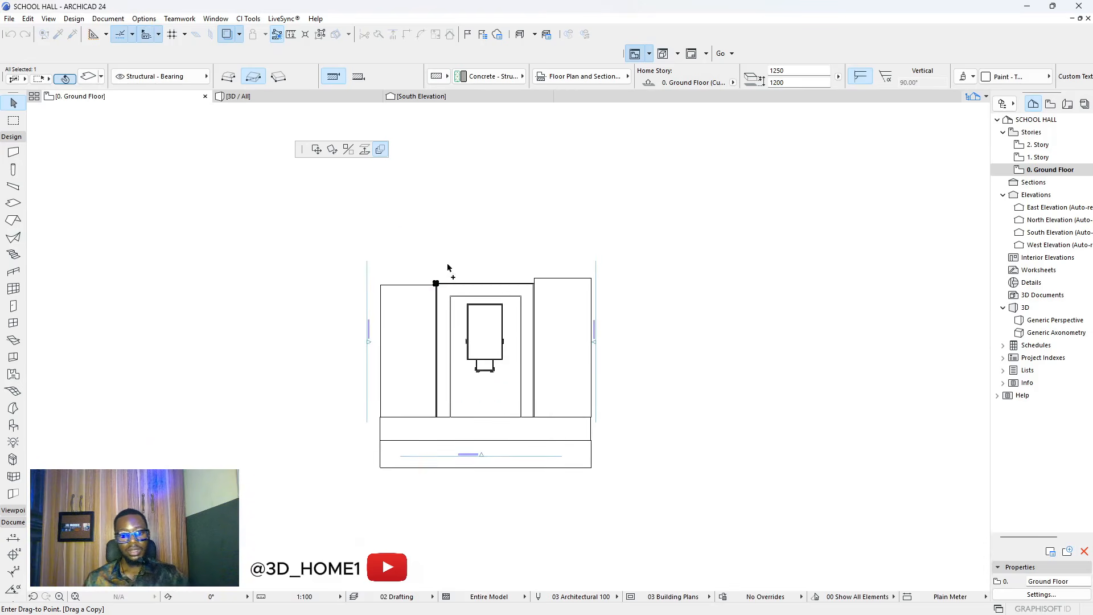
scroll(439, 404, "up", 5)
left_click(441, 422)
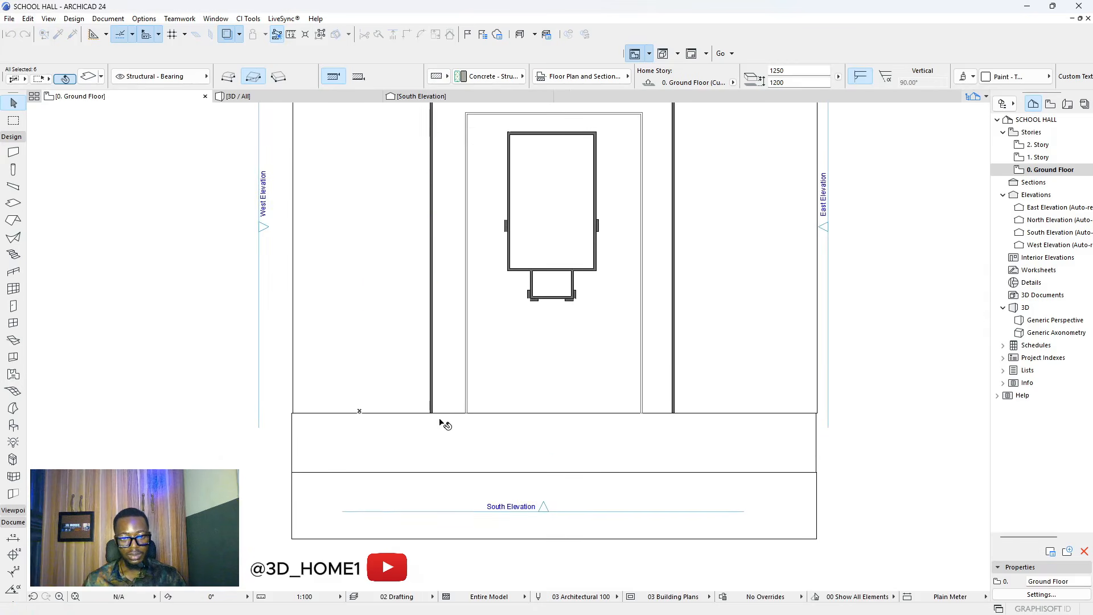
- Add the corner pillar to the selected west wall pillars and drag a copy of the whole row onto the east boundary wall
scroll(440, 422, "down", 2)
scroll(436, 319, "up", 8)
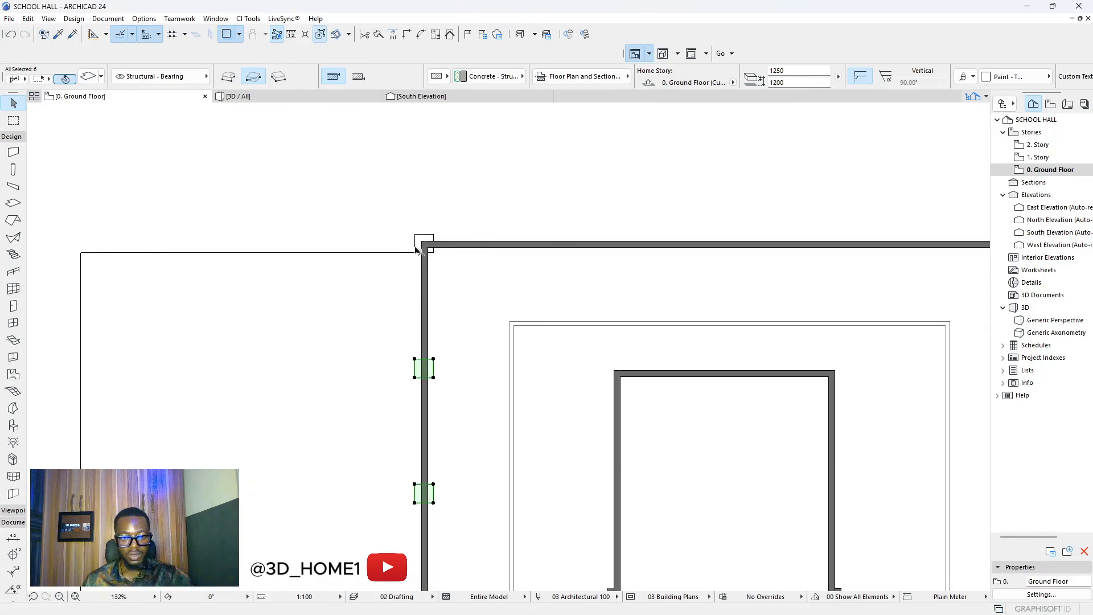
left_click(418, 242, "shift")
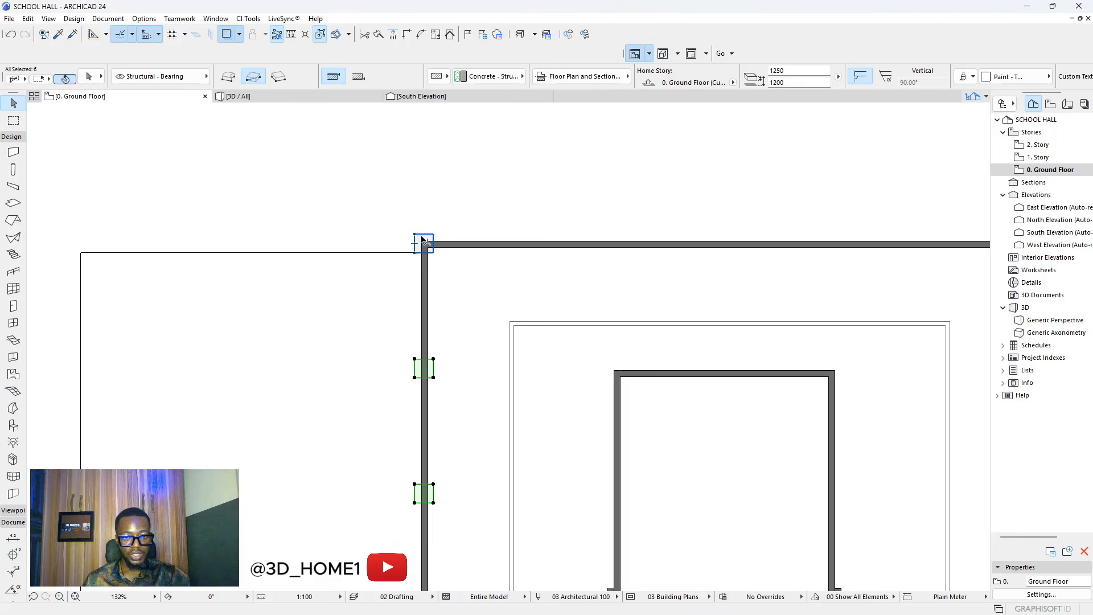
left_click(425, 369)
scroll(433, 370, "down", 4)
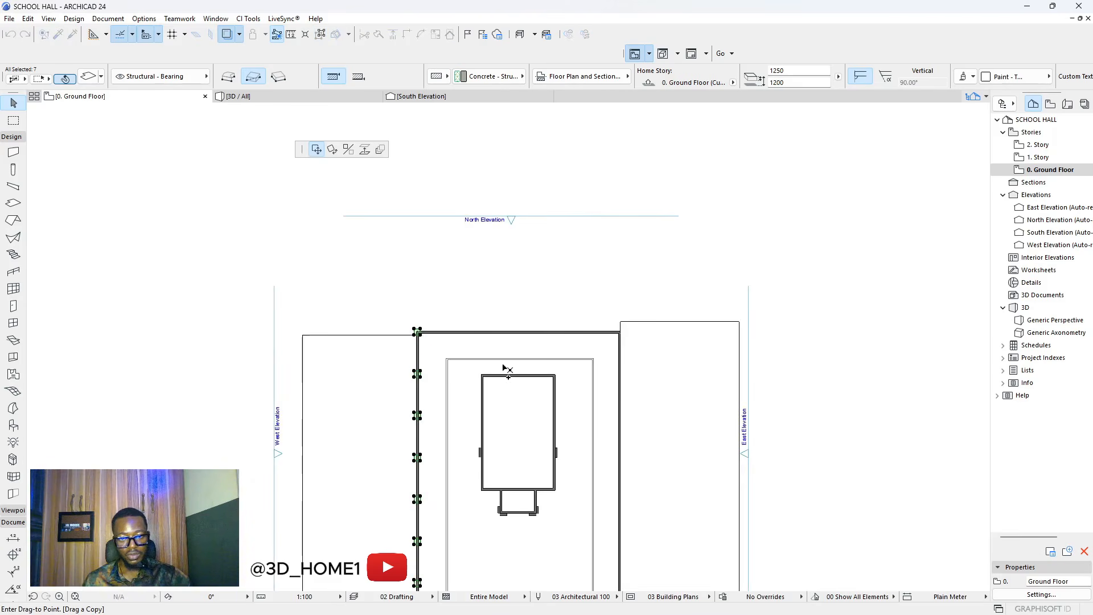
key("ctrl")
scroll(610, 365, "up", 4)
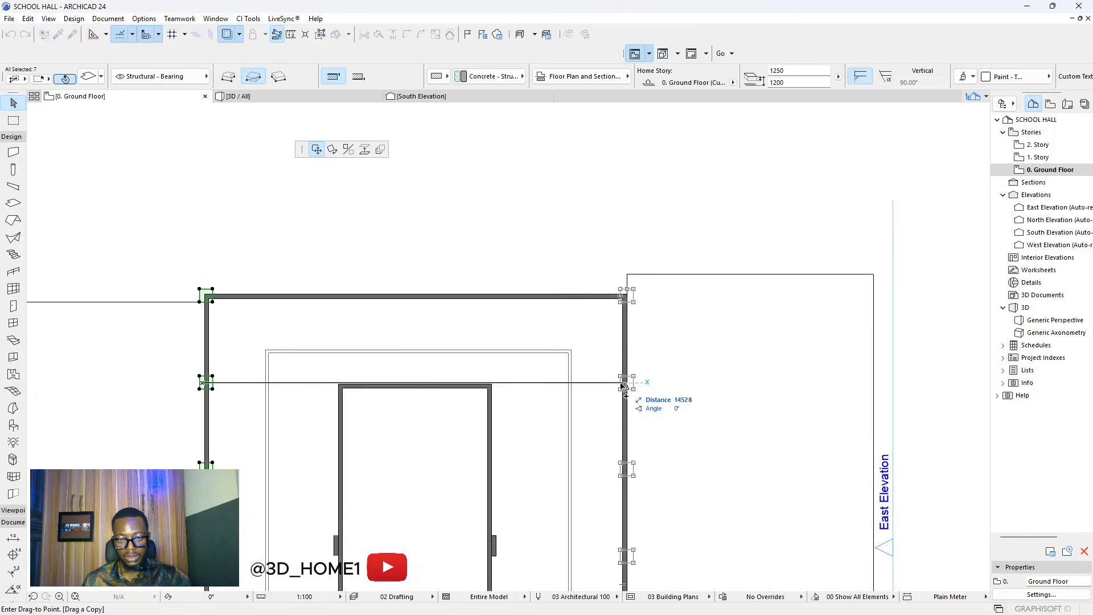
scroll(623, 387, "up", 2)
scroll(620, 383, "down", 1)
left_click(627, 381)
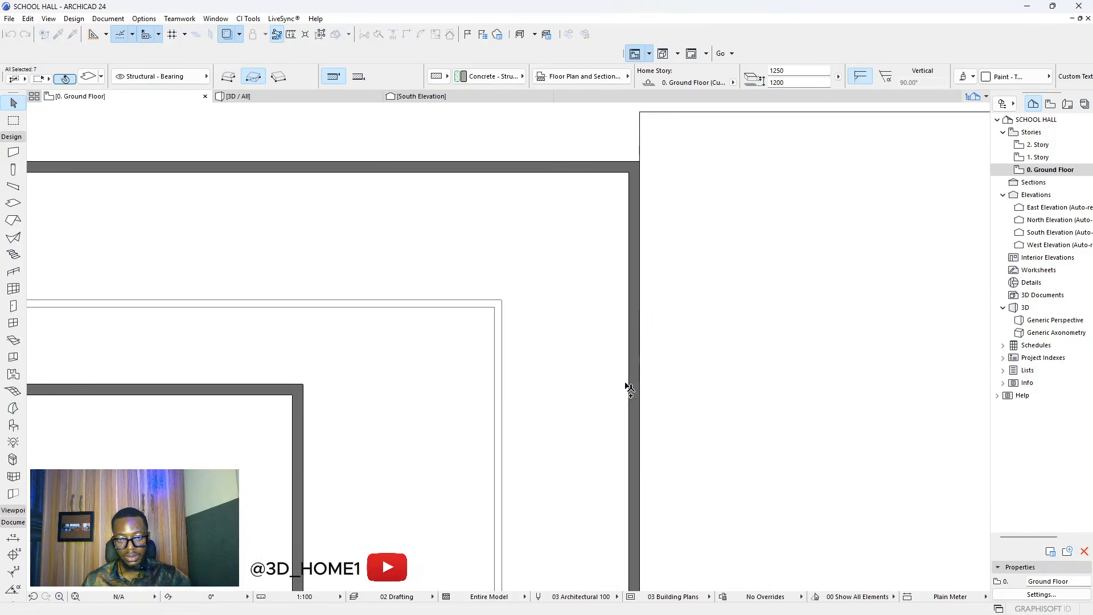
scroll(627, 383, "down", 2)
scroll(631, 356, "down", 4)
key("Escape")
- Multiply the northwest corner pillar along the rear boundary wall at 3000 mm spacing, stopping before the northeast corner
scroll(501, 310, "up", 7)
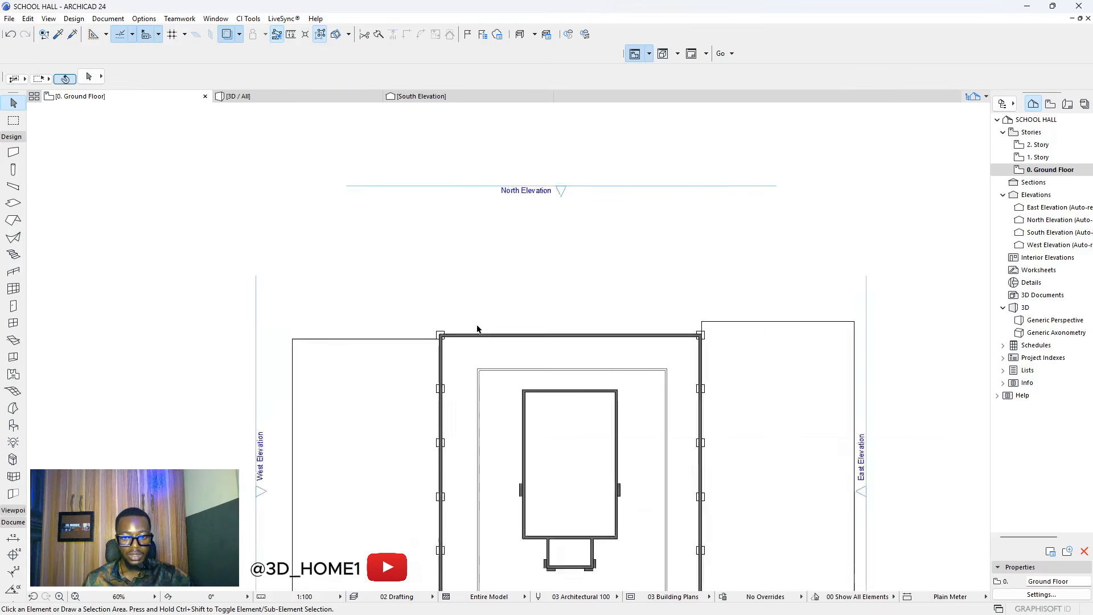
left_click(372, 341)
left_click(367, 340)
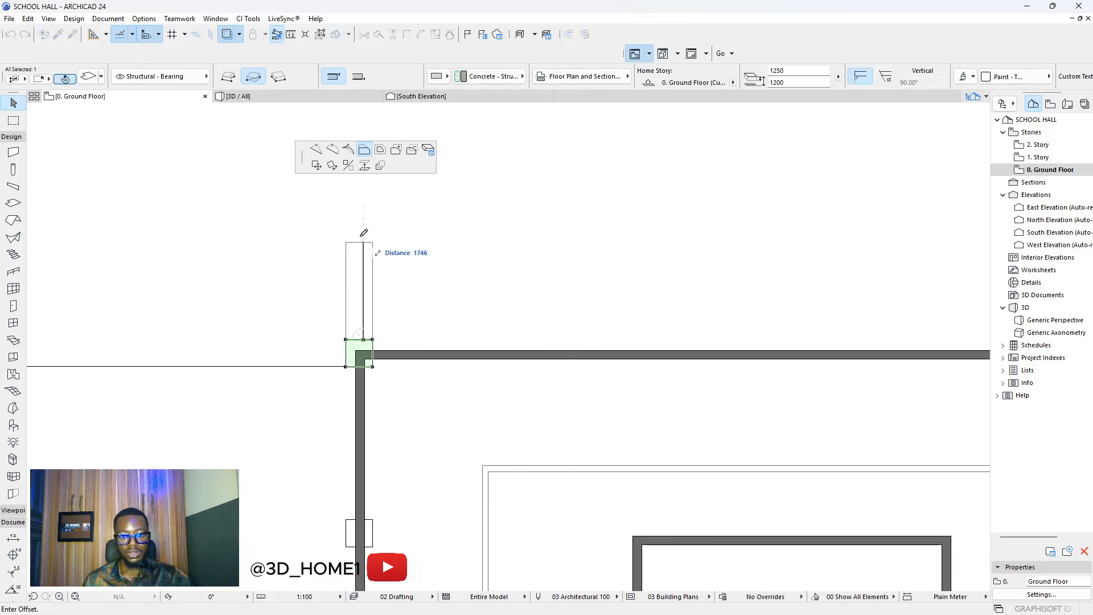
key("Escape")
left_click(354, 344)
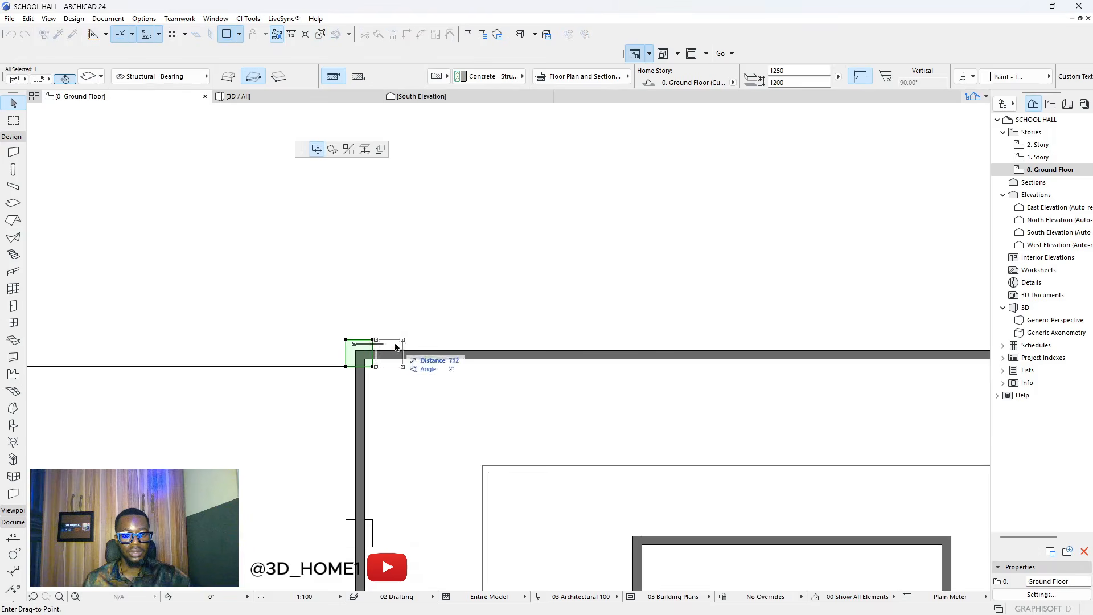
left_click(380, 149)
left_click(649, 387)
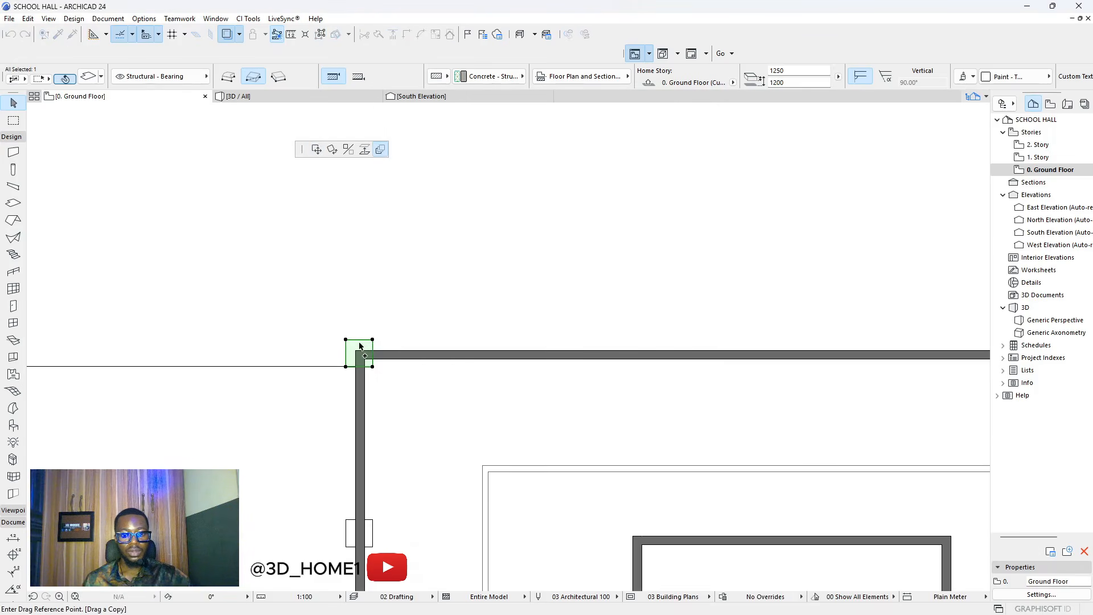
left_click(359, 346)
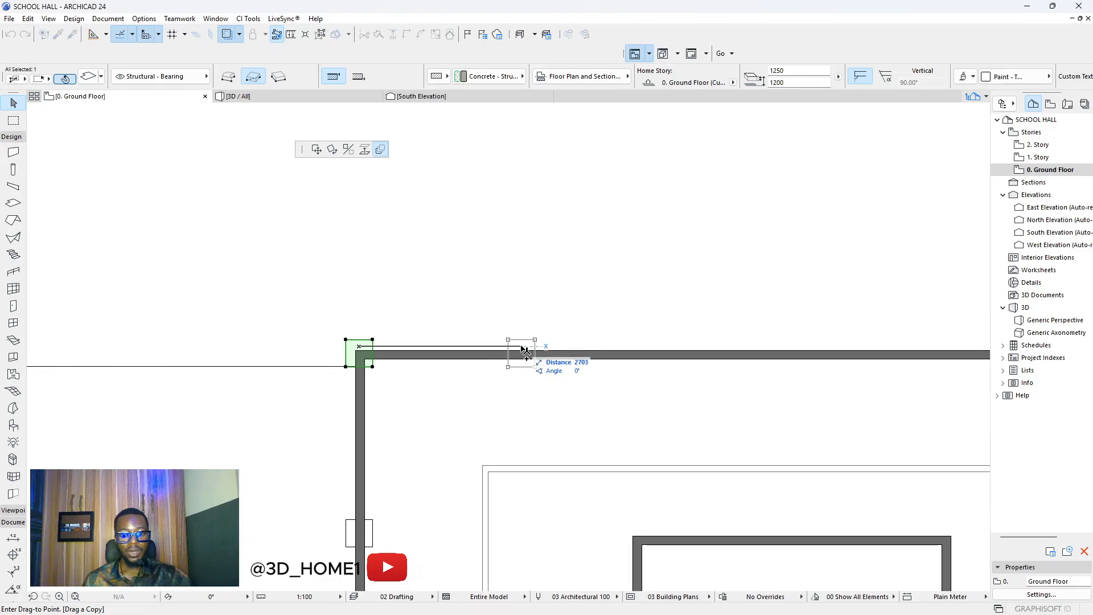
type("300")
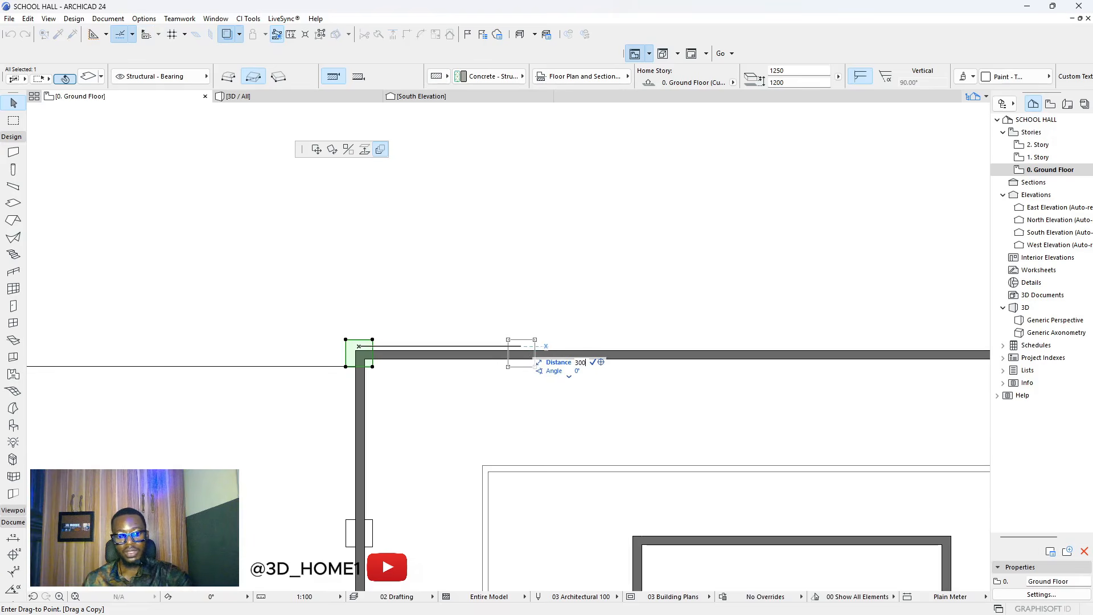
type("0")
key("Return")
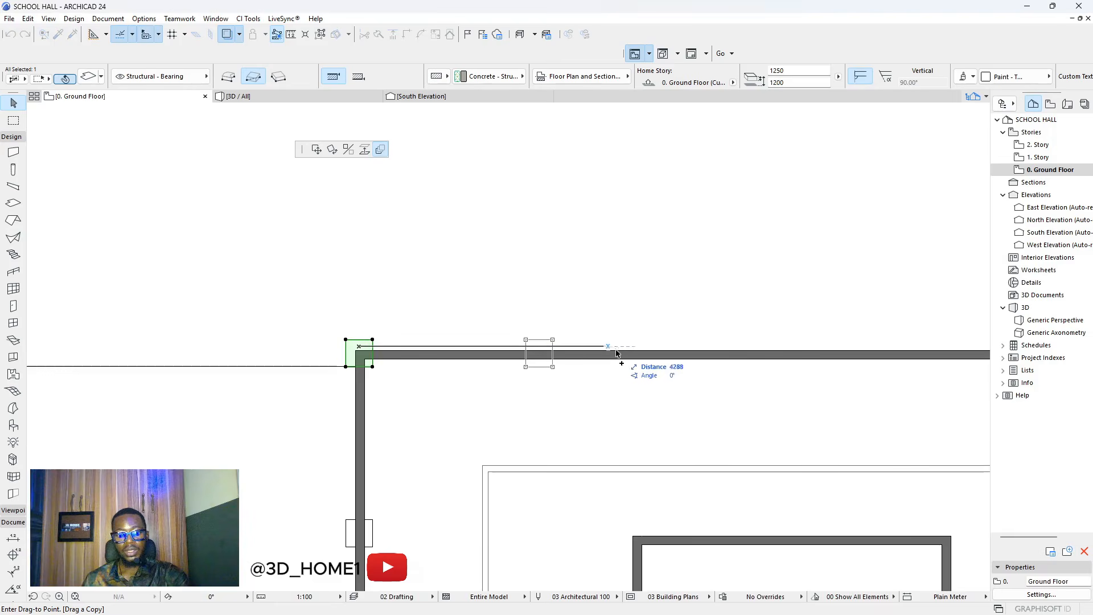
scroll(508, 352, "down", 6)
left_click(621, 350)
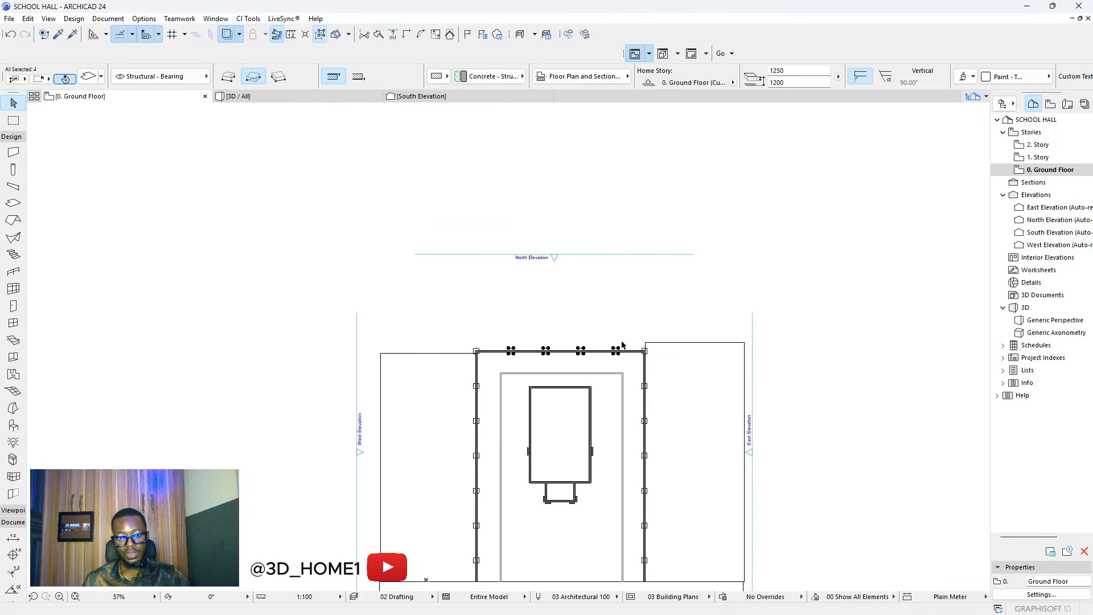
- Return to the 3D view and check the new pillars along the west and rear boundary walls
left_click(350, 98)
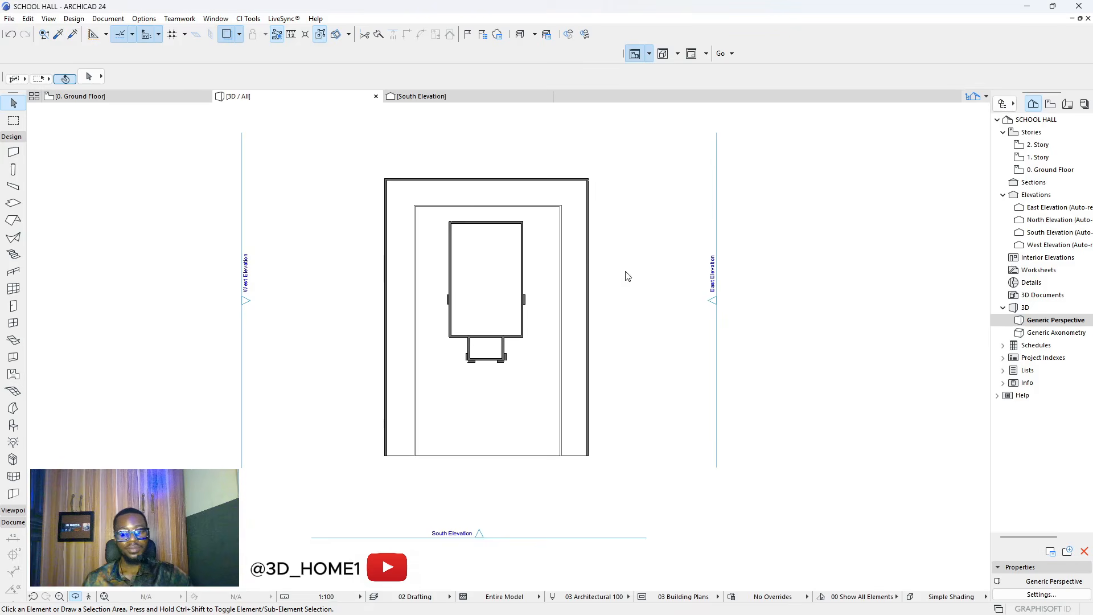
scroll(471, 312, "down", 5)
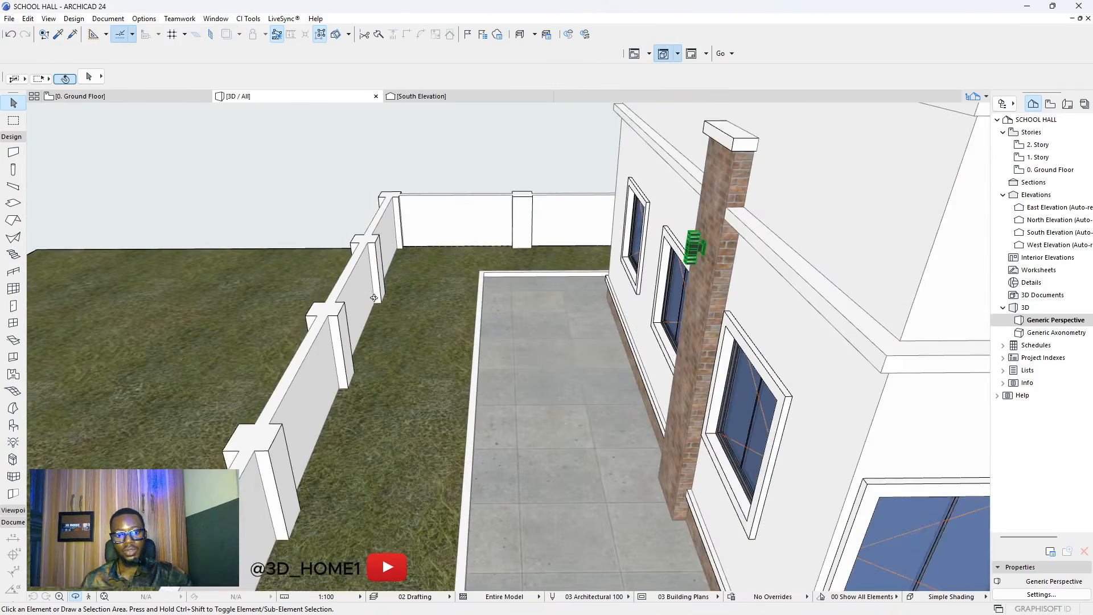
- Examine the finished hall from the front and both front corners, including the entrance, wall lights, paving and pillared boundary walls
scroll(352, 258, "down", 3)
middle_click_drag(507, 347, 546, 356, "shift")
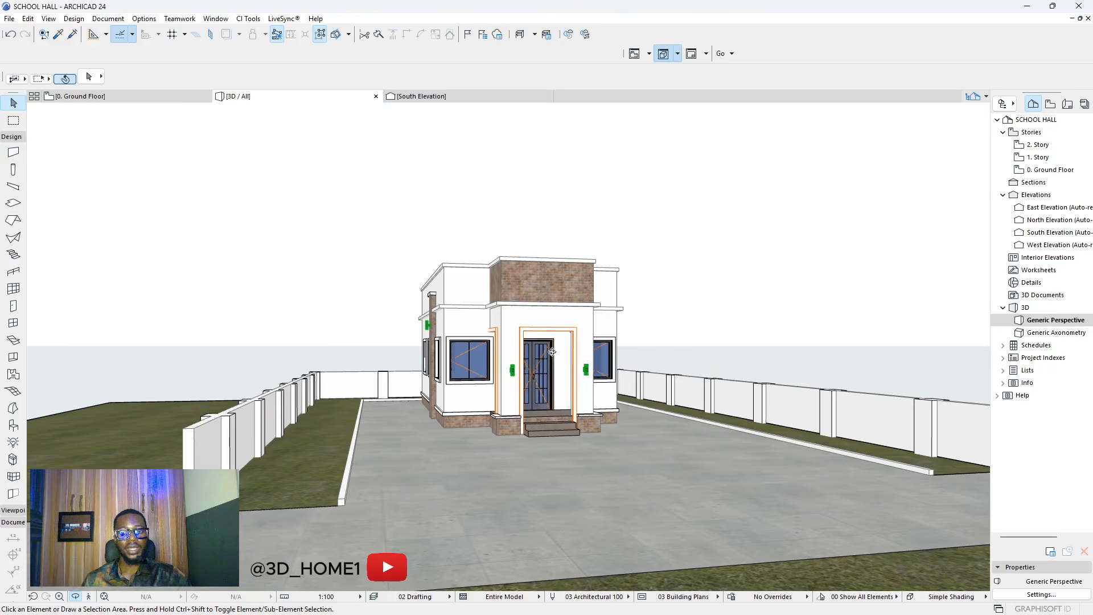
scroll(546, 356, "up", 2)
middle_click_drag(496, 393, 401, 392, "shift")
scroll(400, 392, "down", 1)
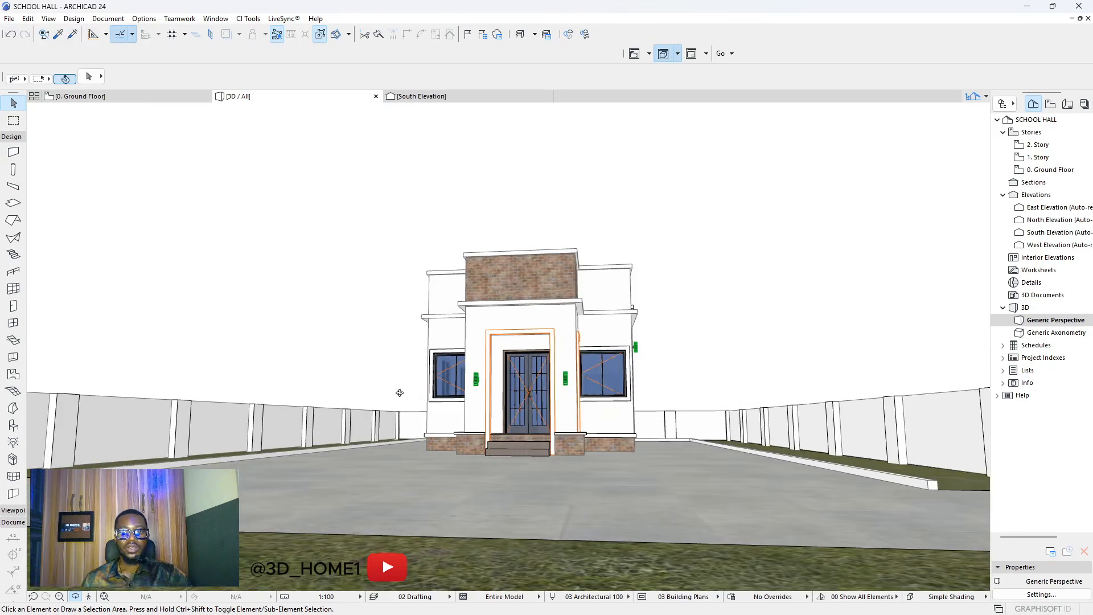
middle_click_drag(650, 372, 580, 420, "shift")
scroll(580, 420, "up", 2)
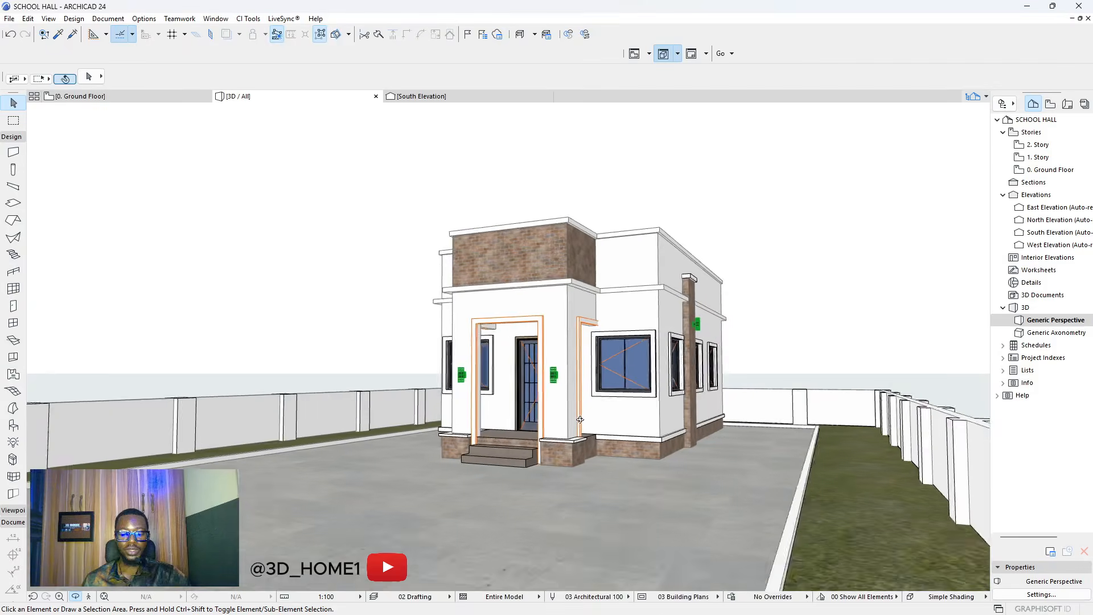
middle_click_drag(489, 408, 565, 432, "shift")
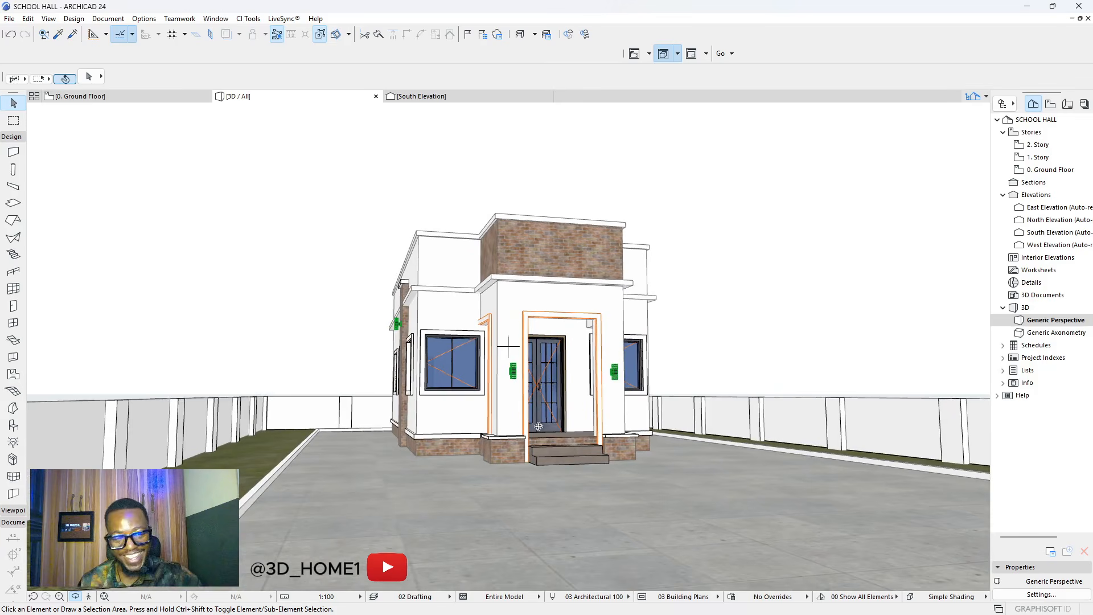
scroll(523, 403, "up", 2)
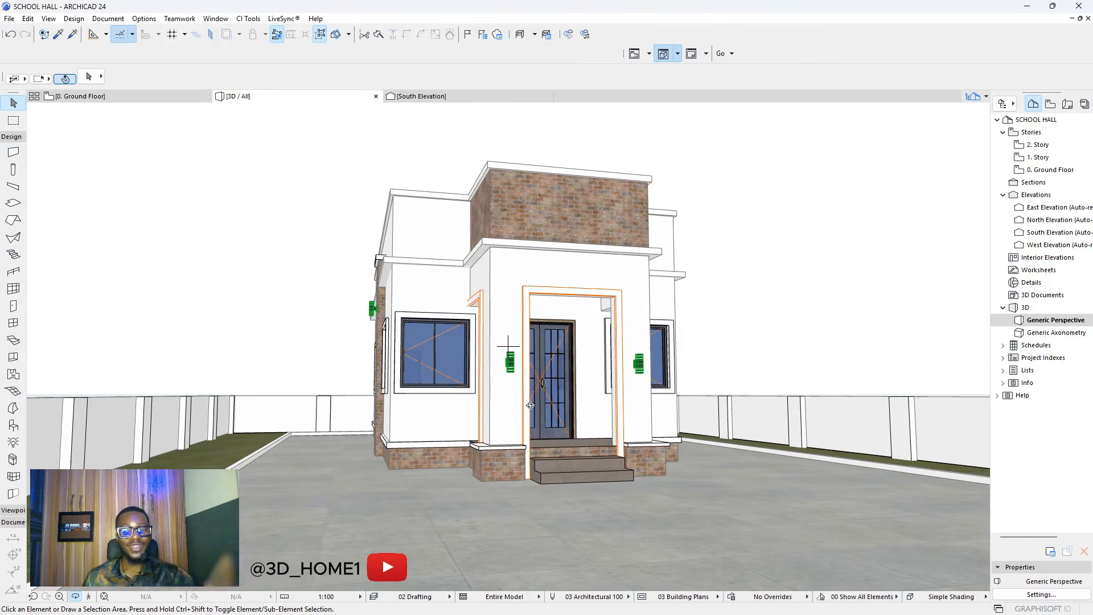
middle_click_drag(459, 385, 540, 389, "shift")
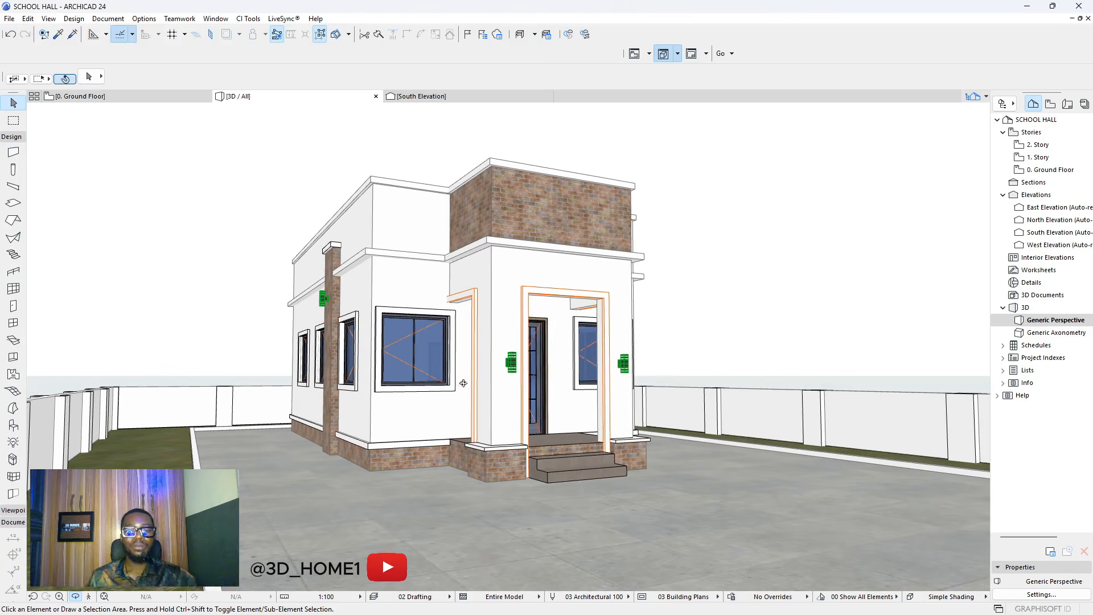
middle_click_drag(463, 383, 466, 420, "shift")
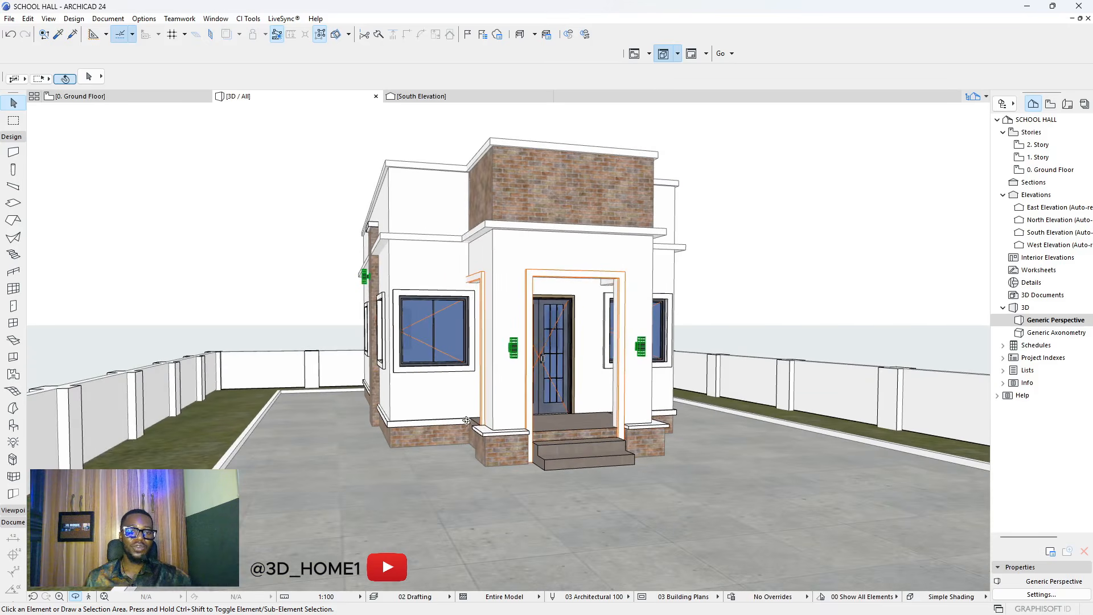
middle_click_drag(419, 383, 550, 365, "shift")
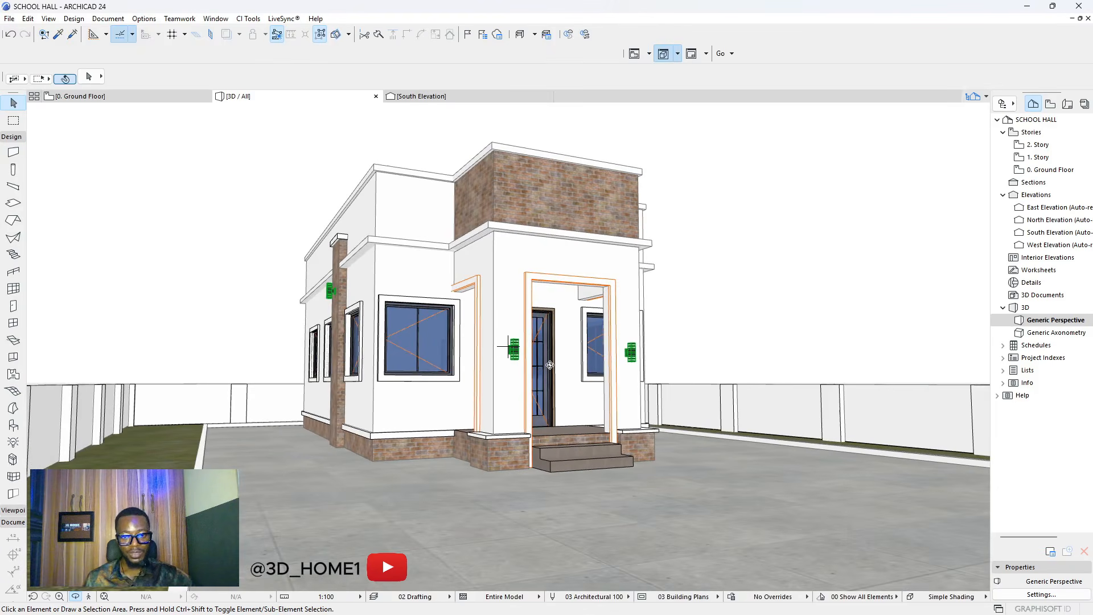